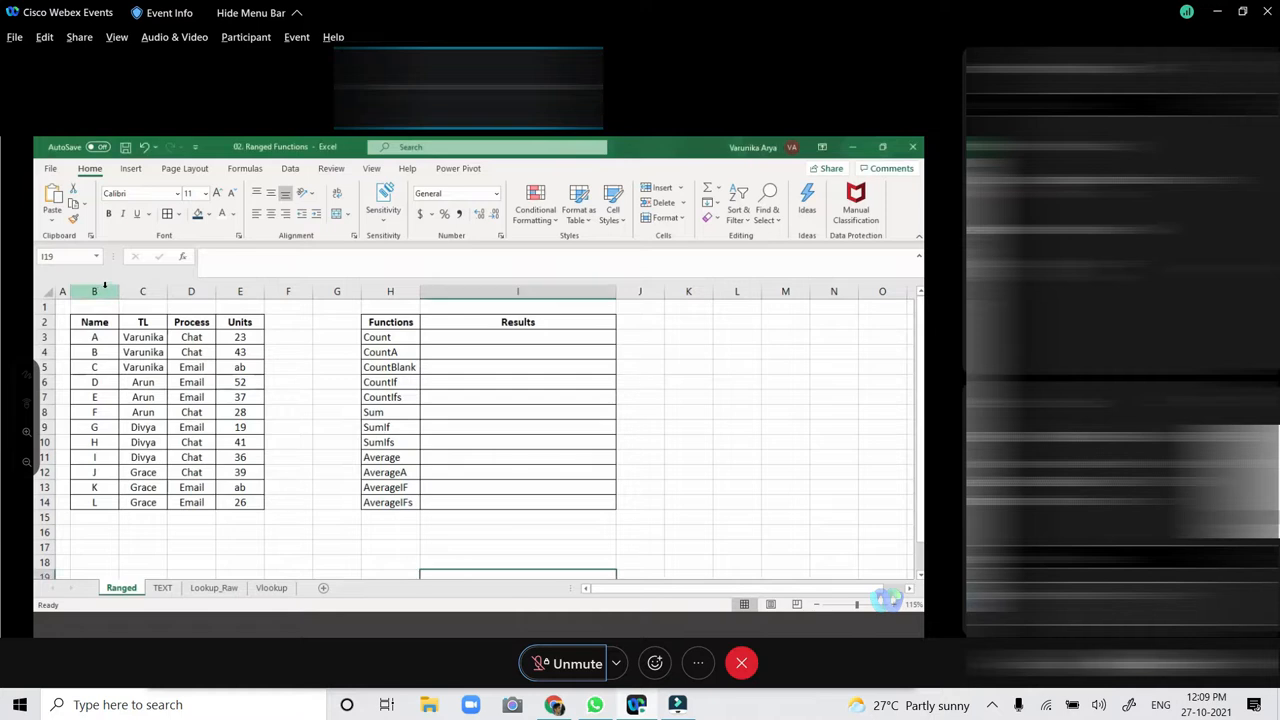
Review the Name, TL, Process and Units columns of the data table, including the rows grouped under each team lead.
left_click_drag(105, 290, 237, 290)
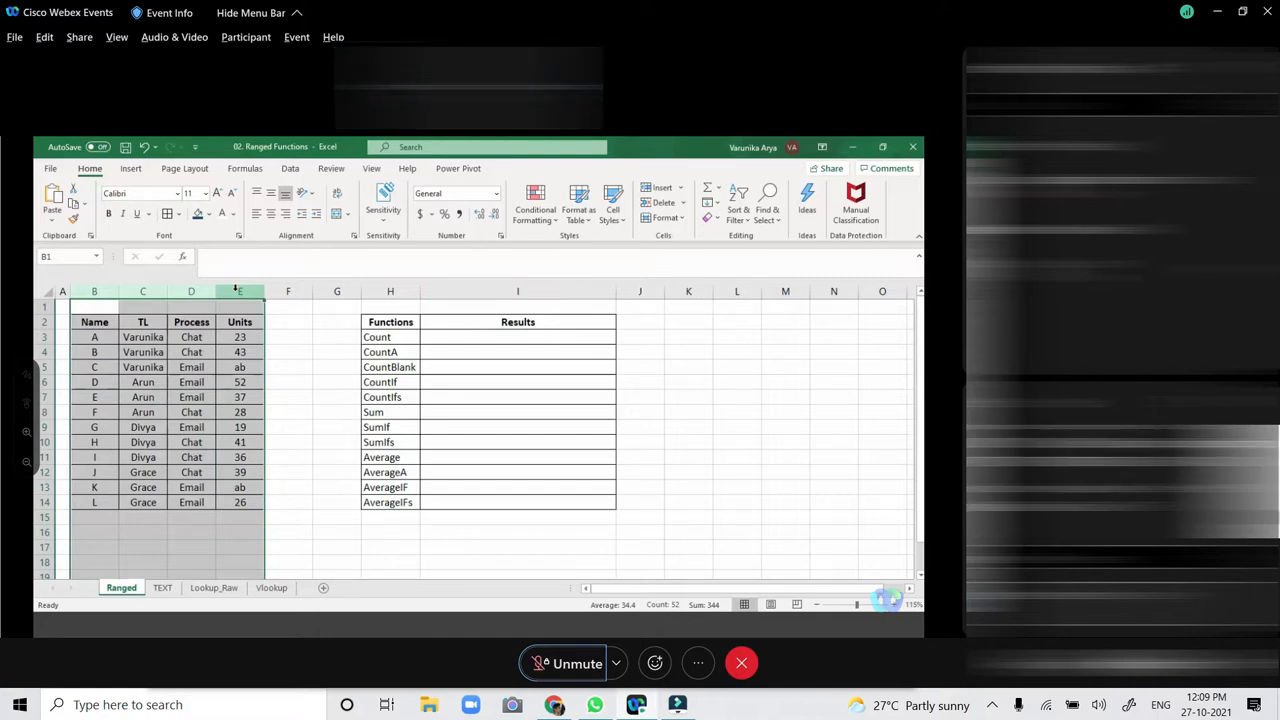
left_click(709, 435)
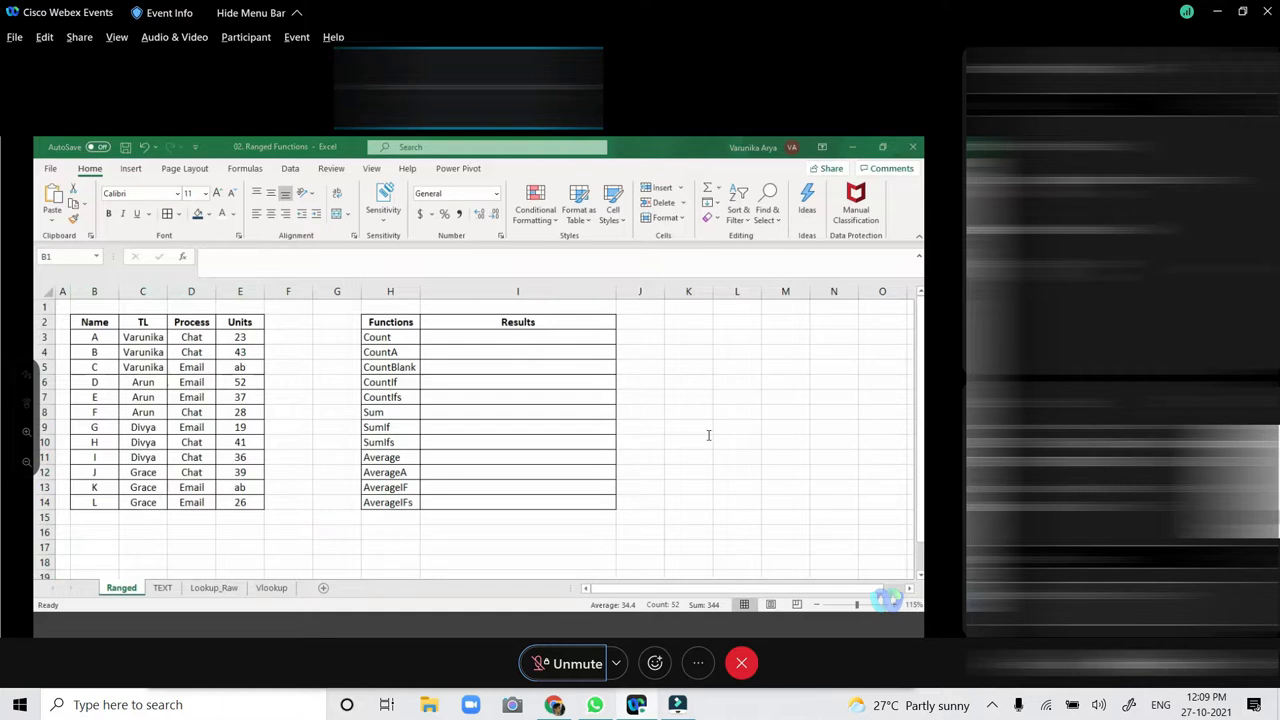
left_click(175, 329)
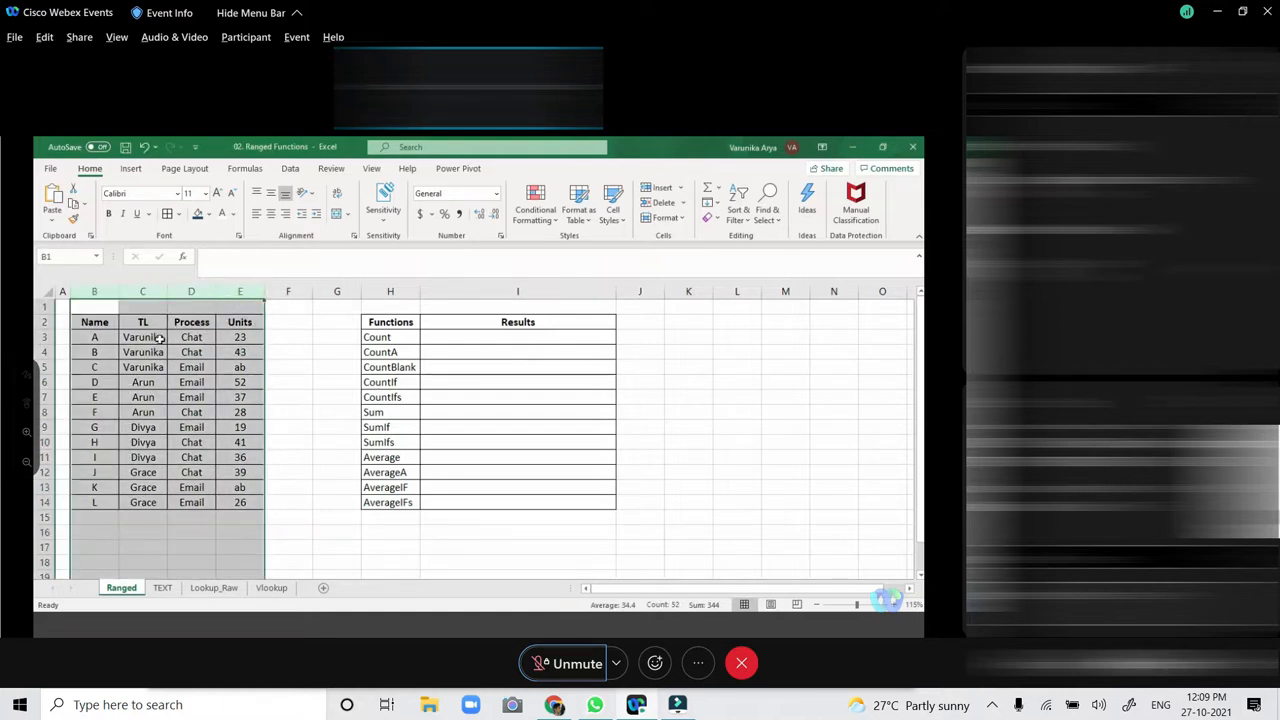
left_click_drag(95, 337, 114, 495)
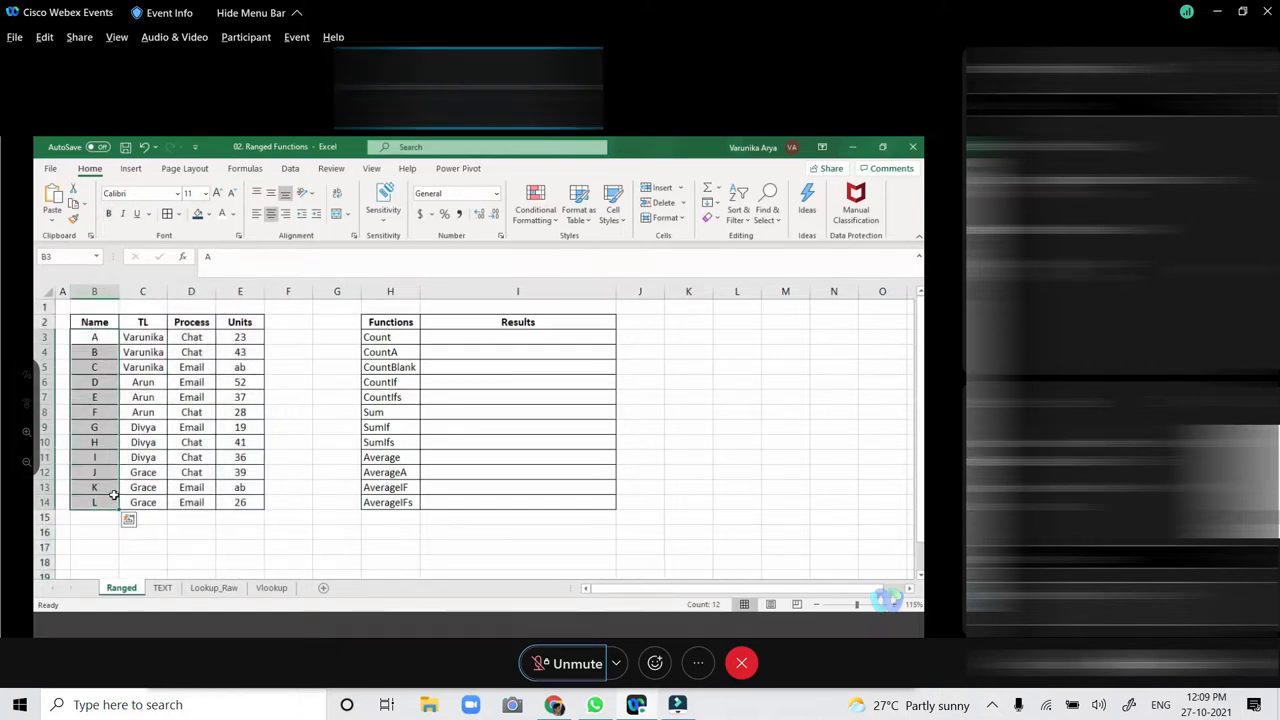
left_click_drag(145, 340, 148, 367)
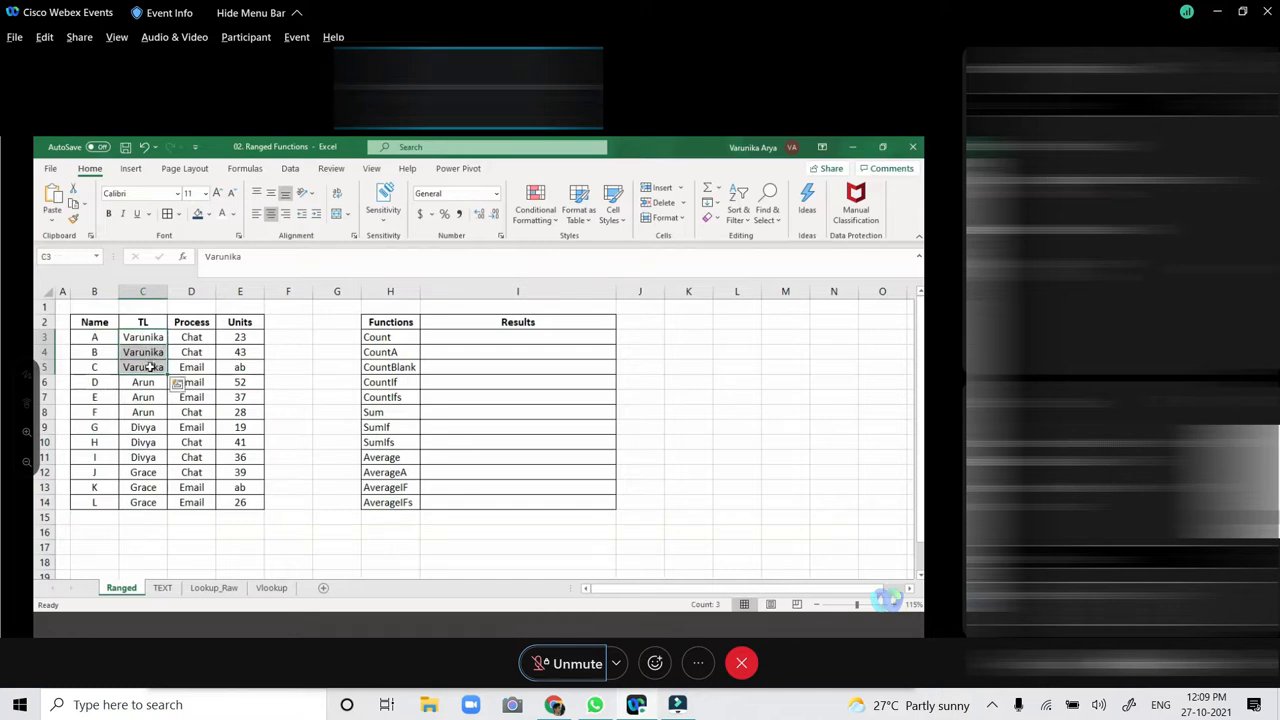
left_click_drag(152, 382, 155, 502)
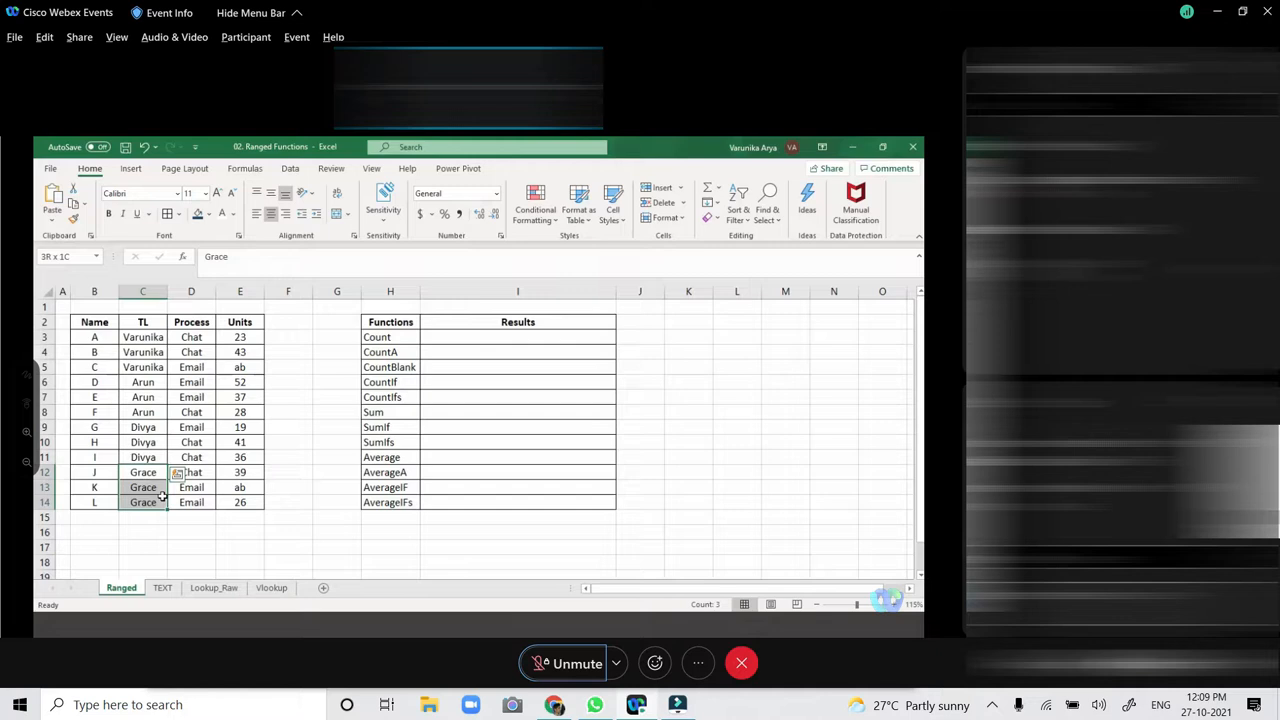
left_click_drag(94, 337, 190, 367)
left_click(196, 339)
left_click(200, 365)
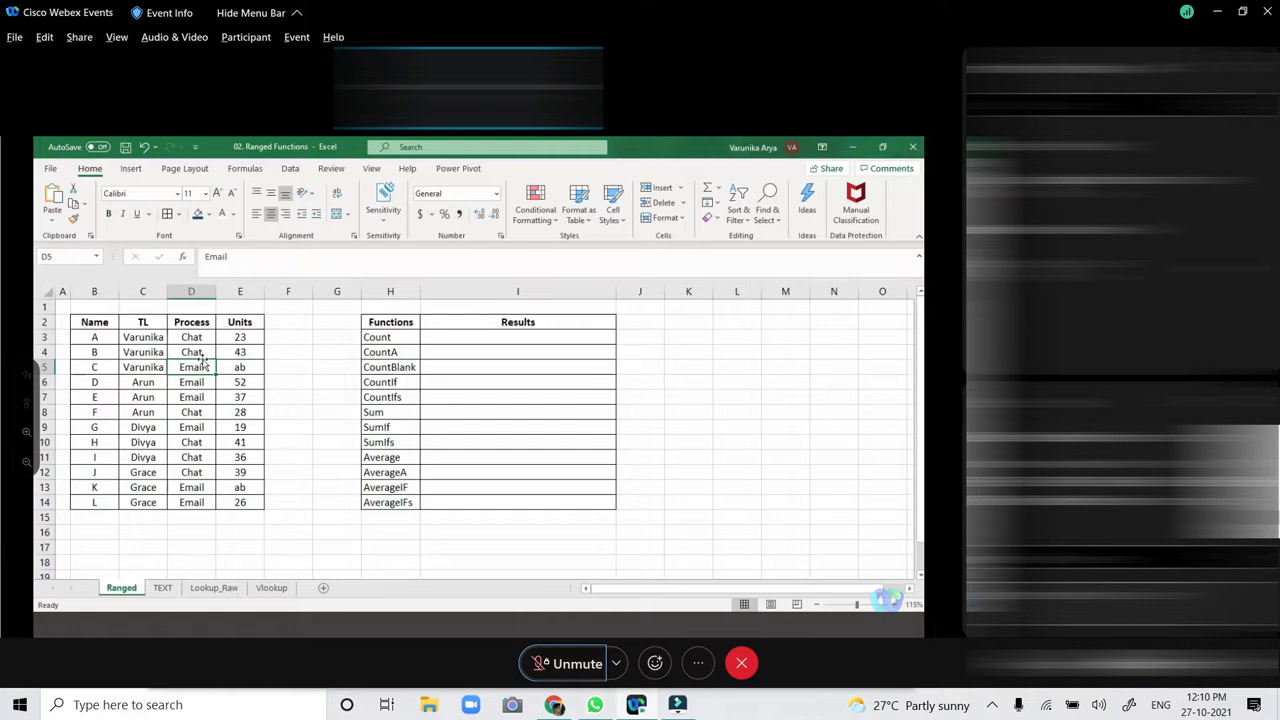
left_click(905, 482)
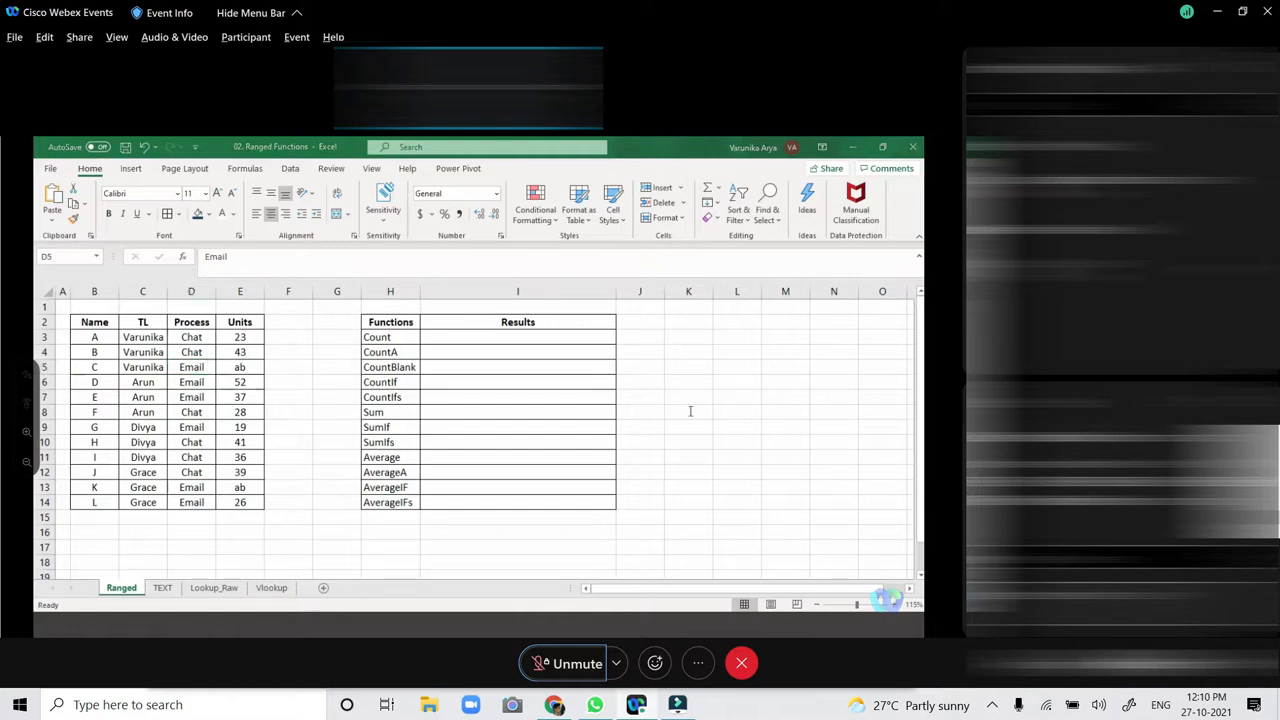
Examine the first team lead's rows B3:E5 cell by cell, and the full data table B2:E14.
left_click(206, 350)
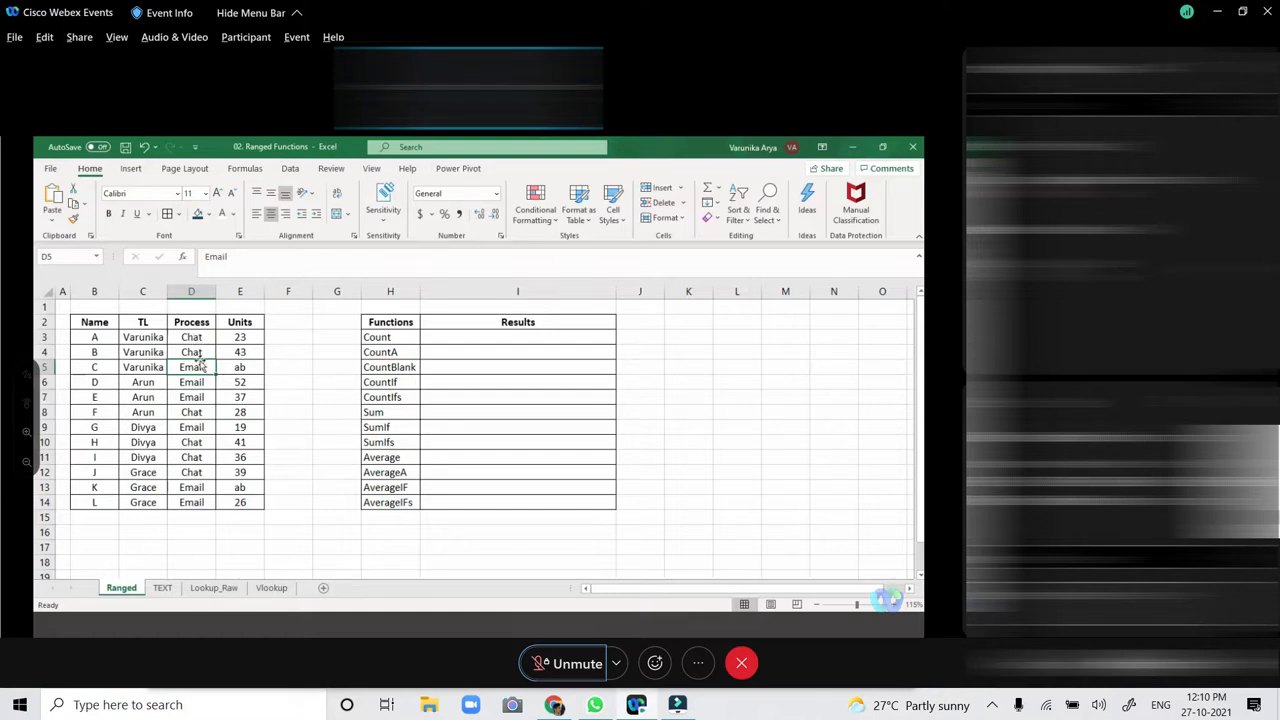
left_click(136, 338)
left_click_drag(136, 338, 225, 366)
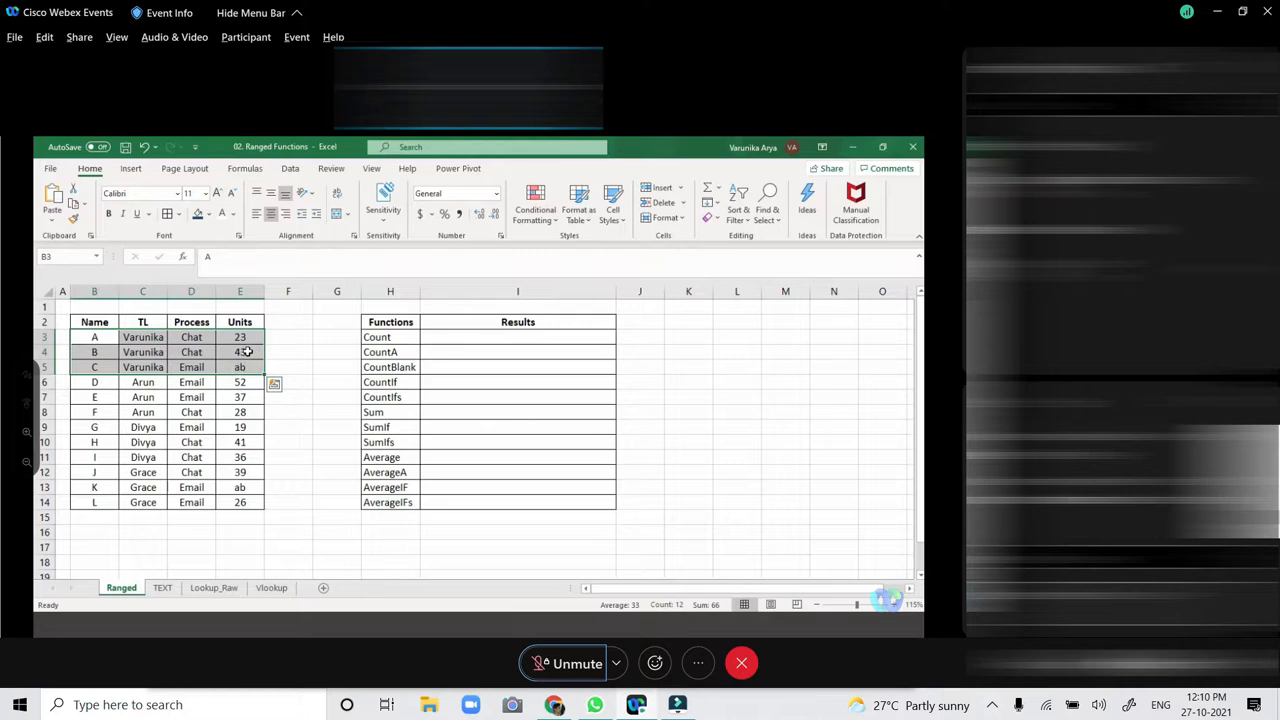
left_click(246, 352)
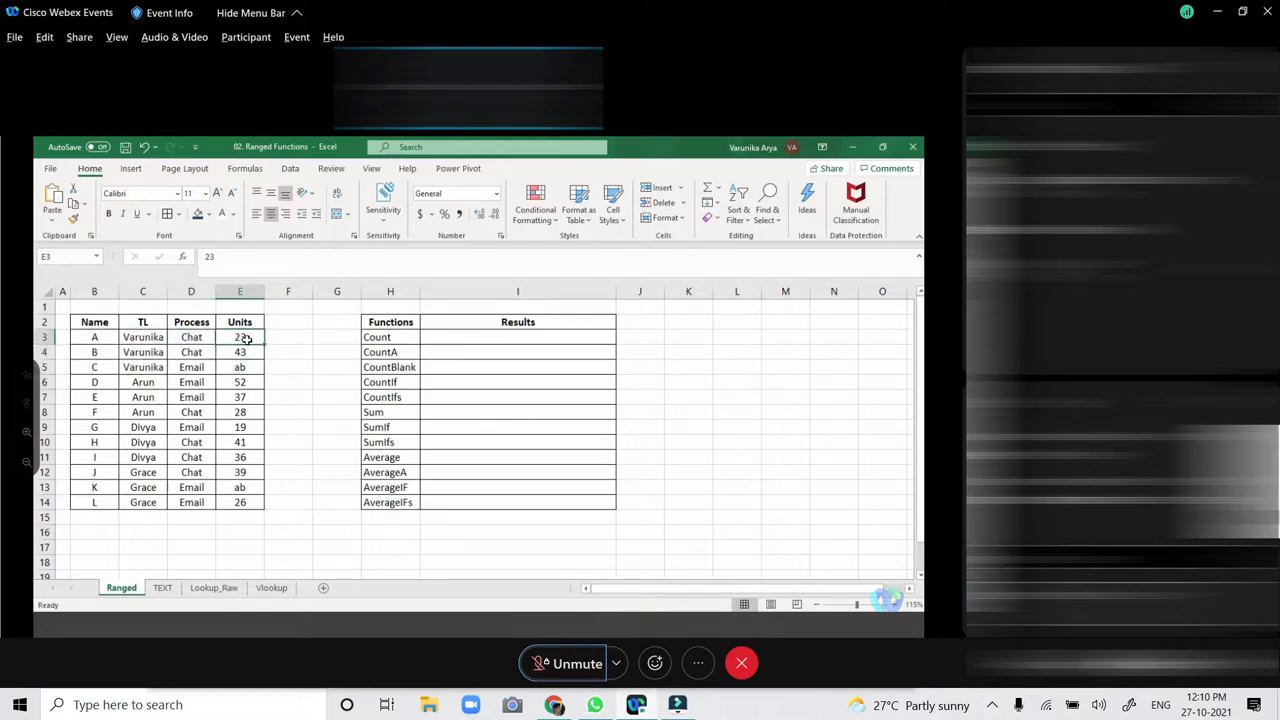
left_click(201, 338)
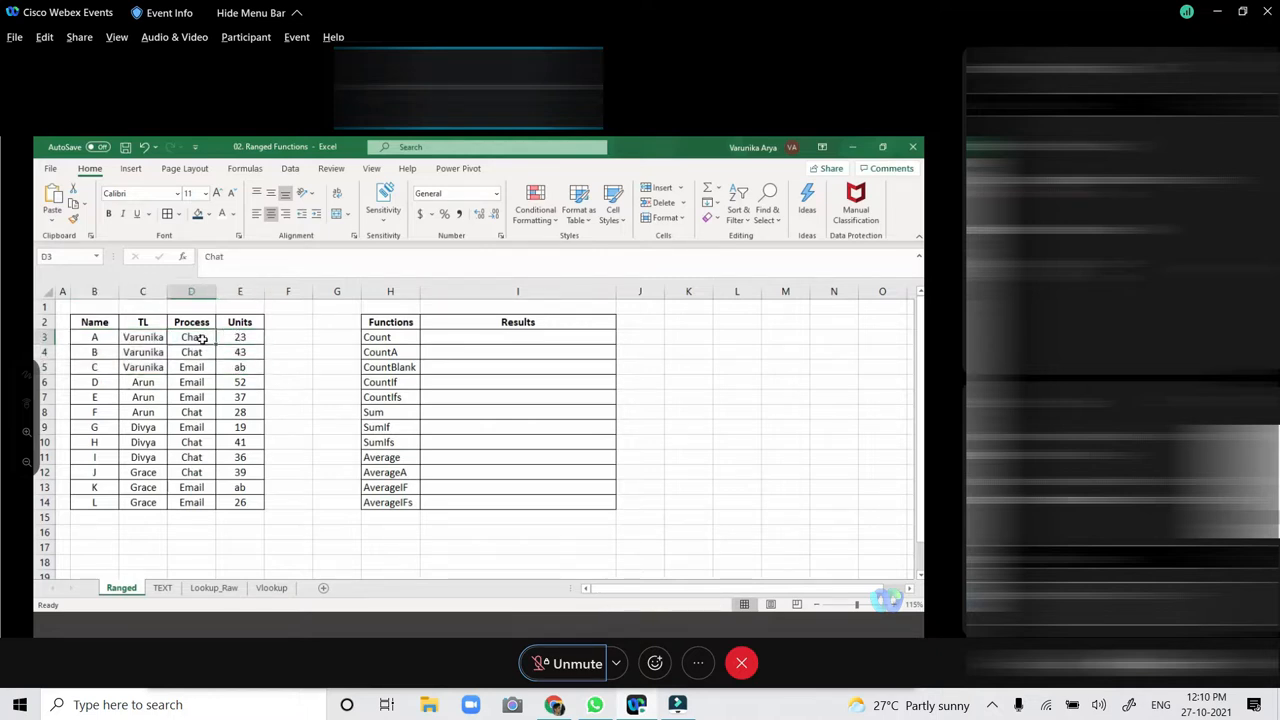
left_click(112, 340)
left_click(142, 336)
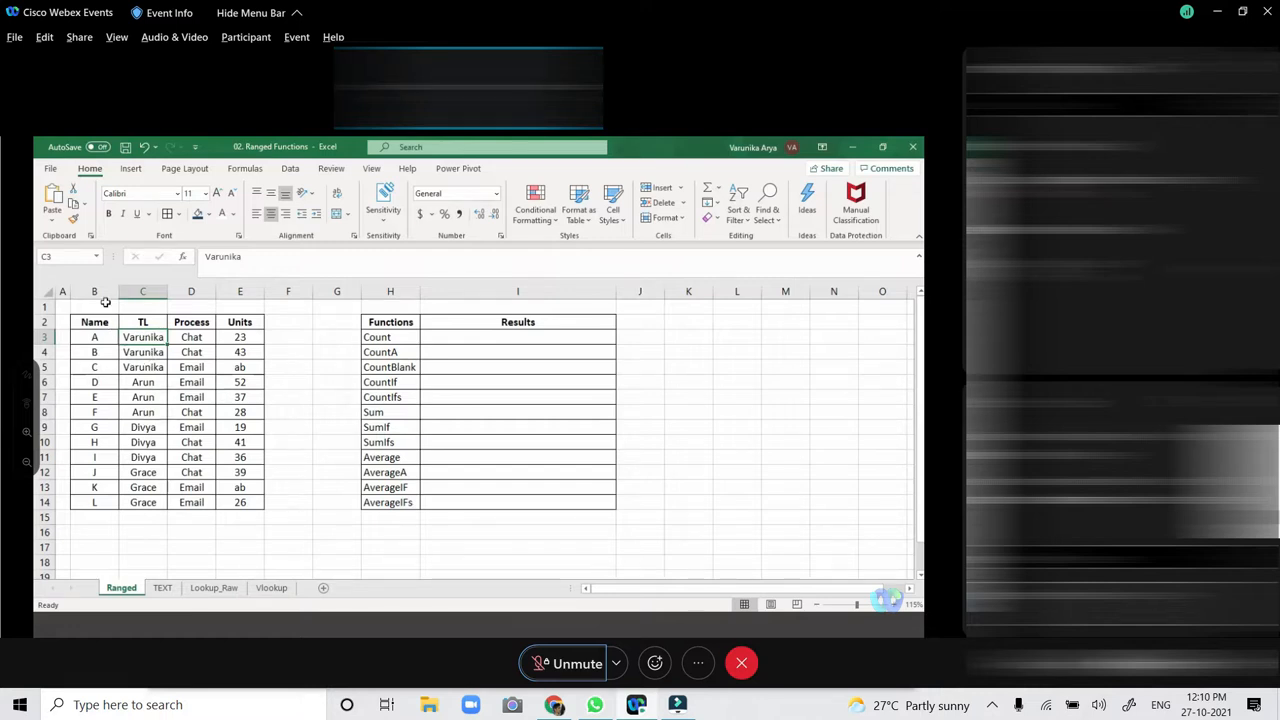
left_click_drag(104, 322, 241, 503)
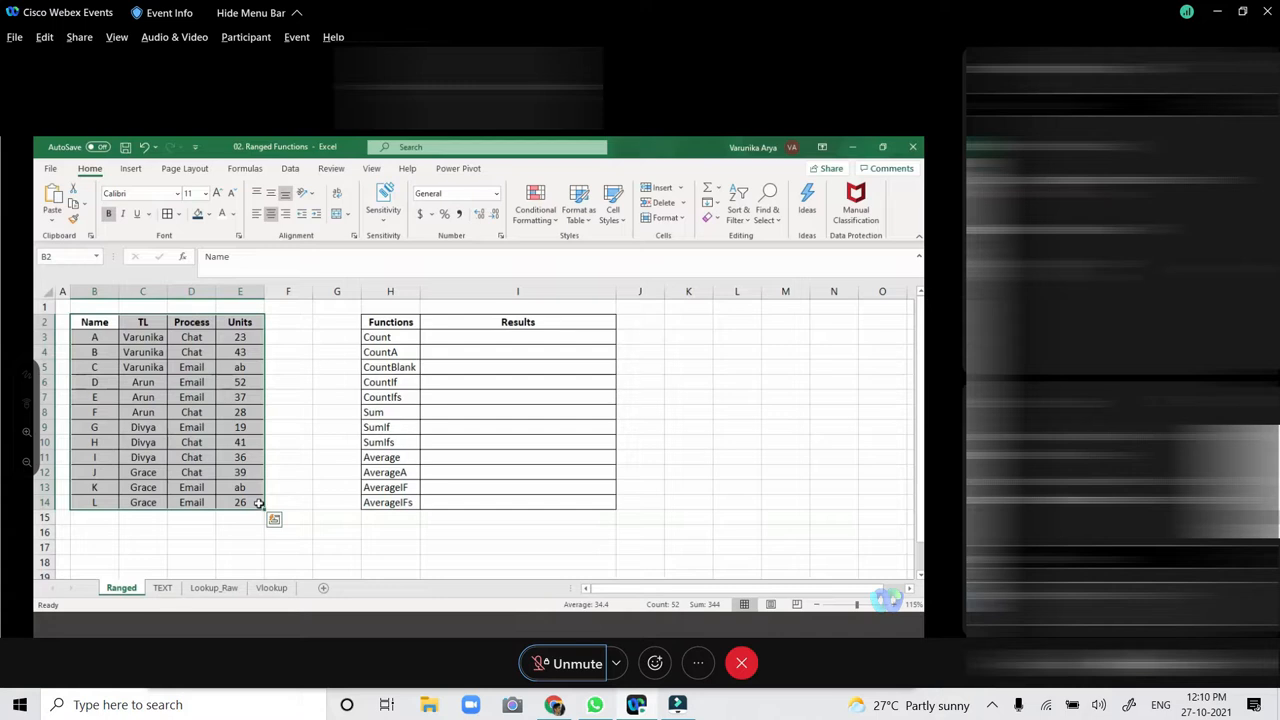
left_click(249, 459)
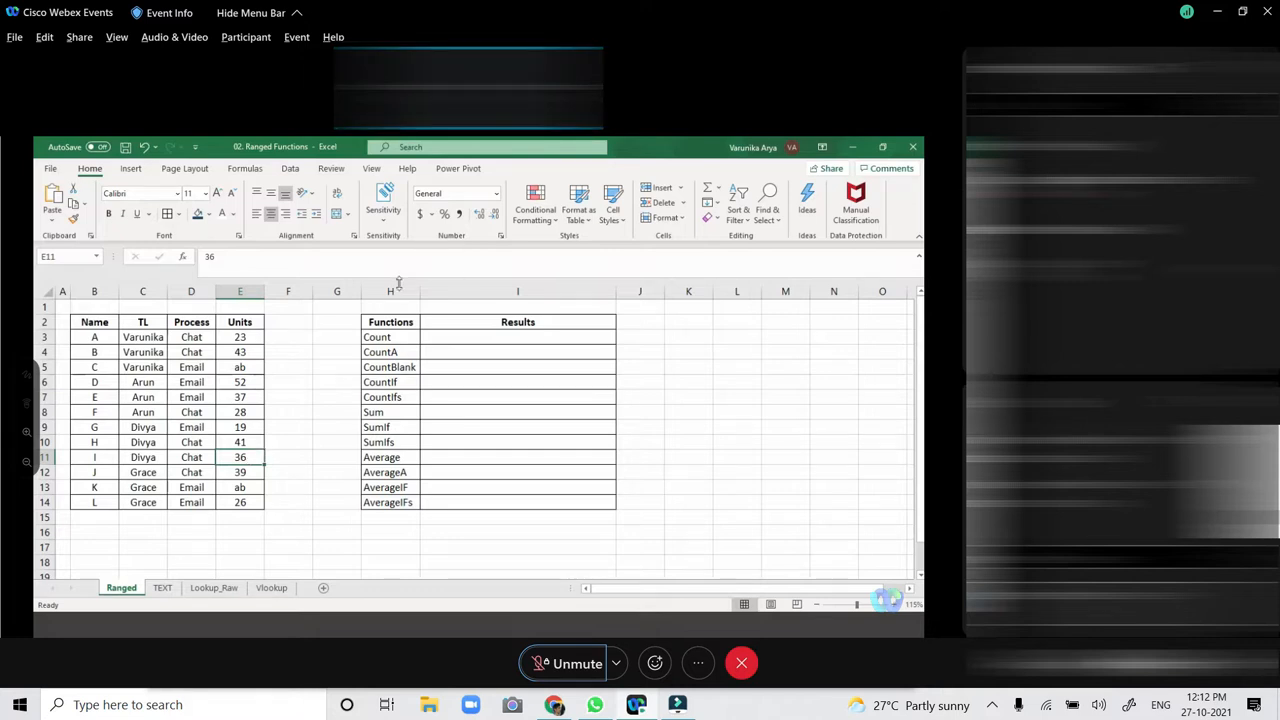
Review the list of functions in H3:H14, from Count to AverageIFs, and the empty Results column beside it.
left_click_drag(412, 290, 468, 273)
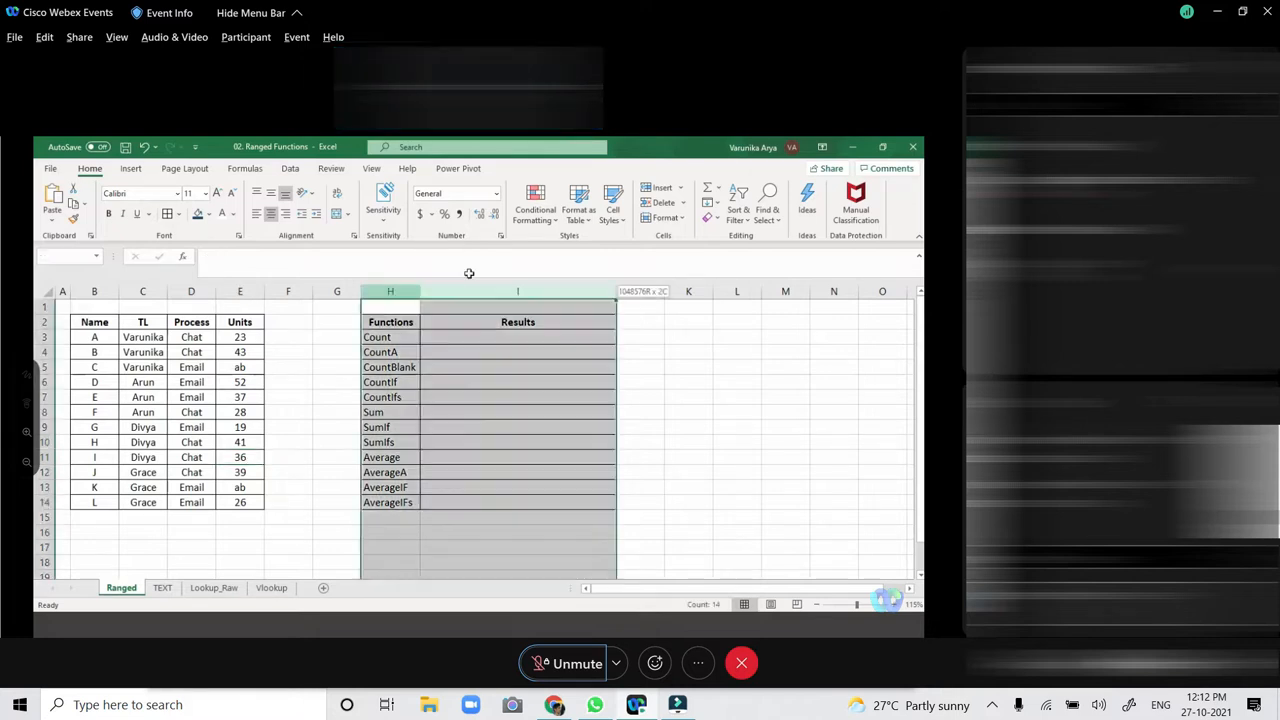
left_click(442, 336)
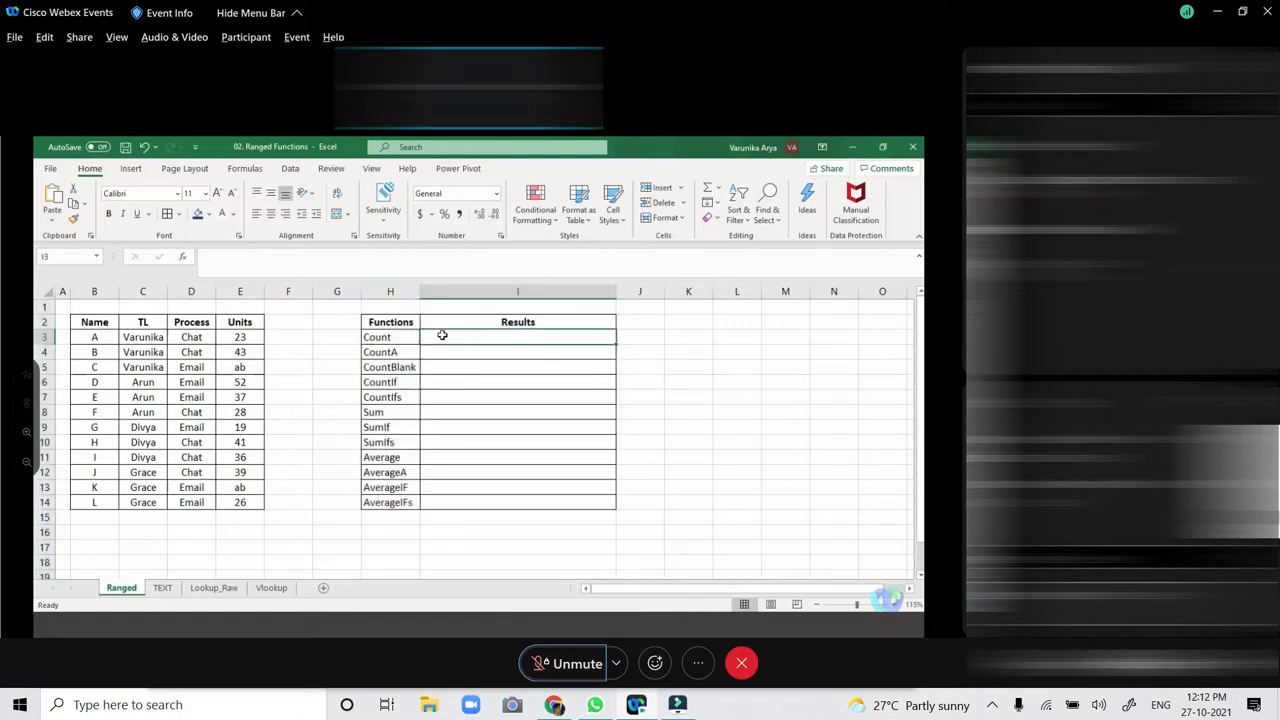
left_click_drag(414, 337, 414, 503)
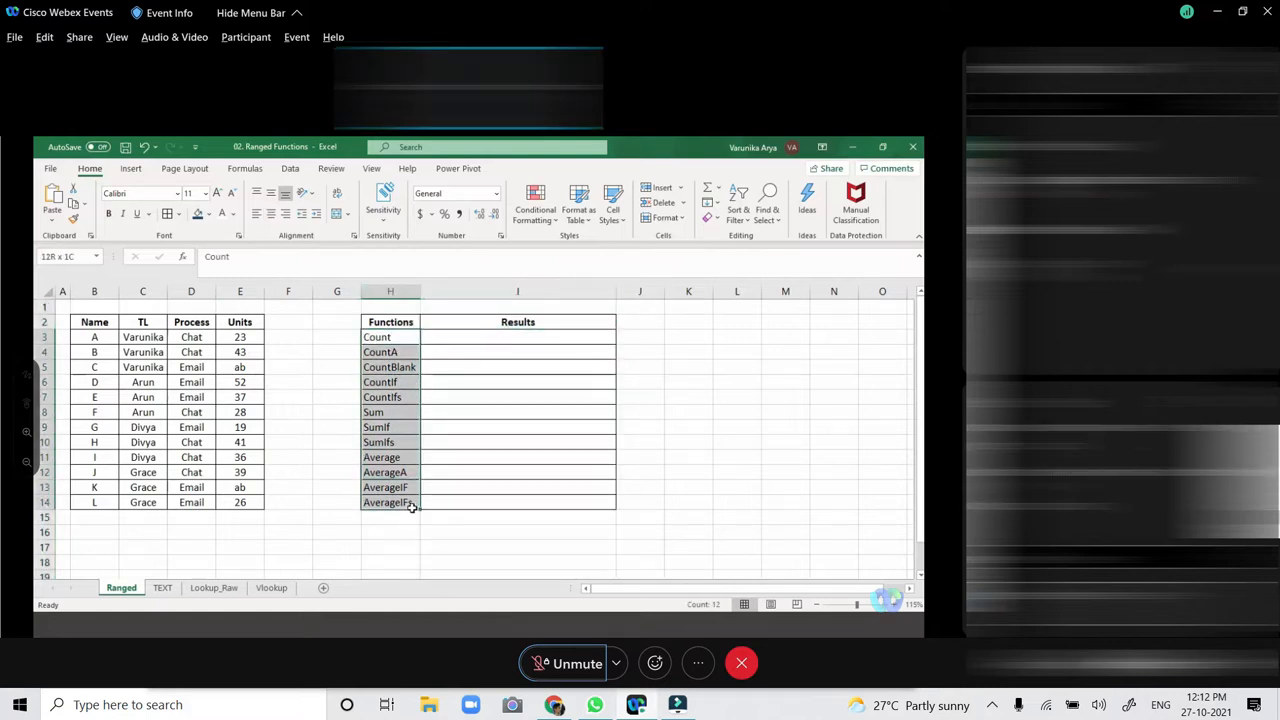
left_click(436, 409)
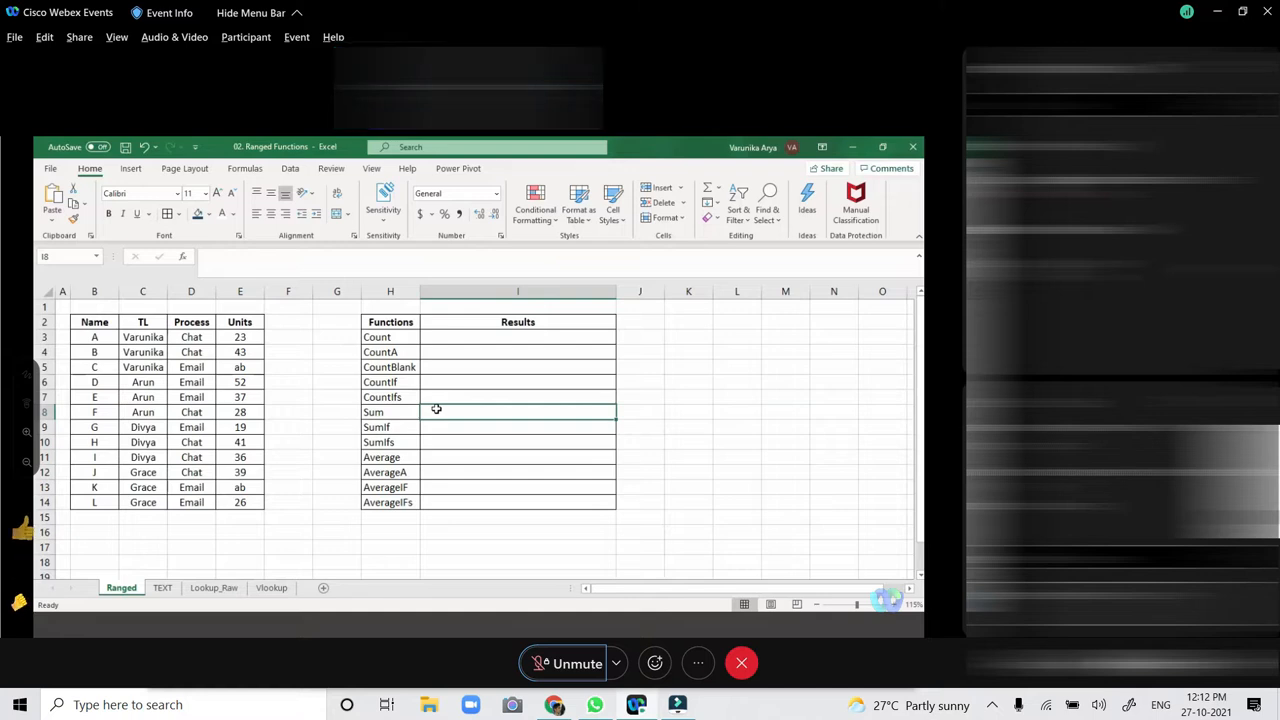
left_click(504, 339)
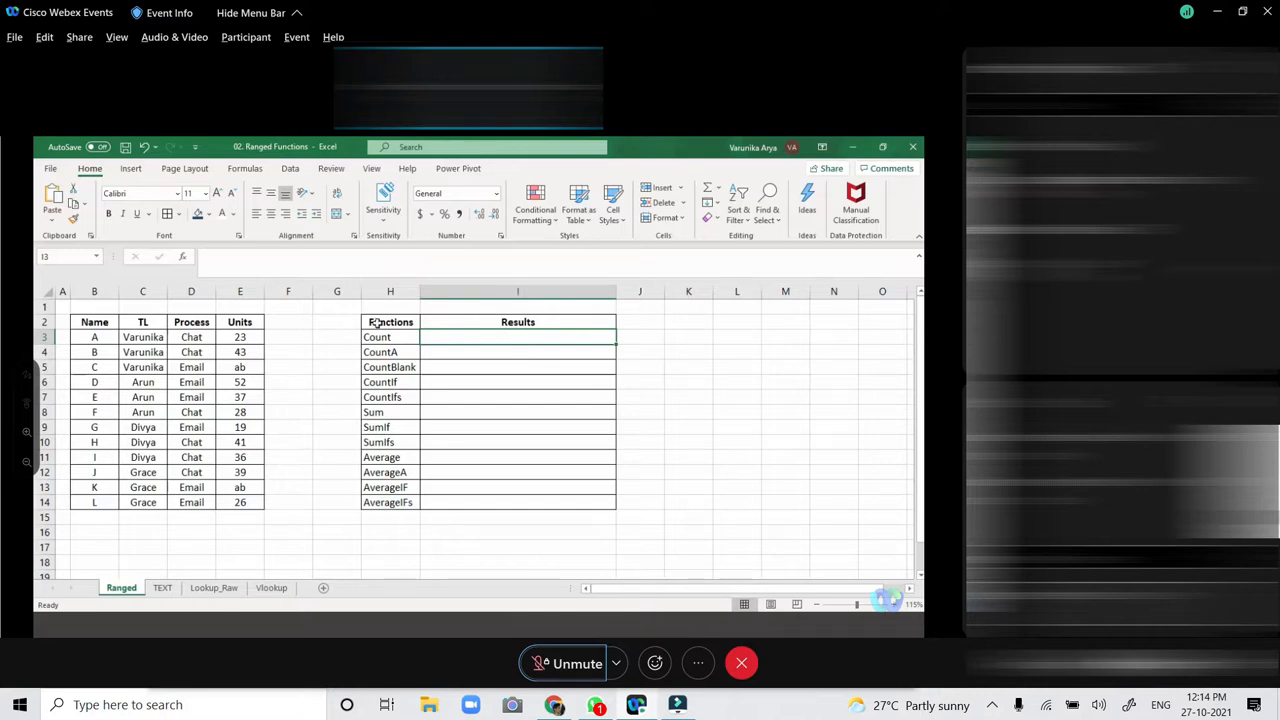
left_click_drag(380, 339, 387, 501)
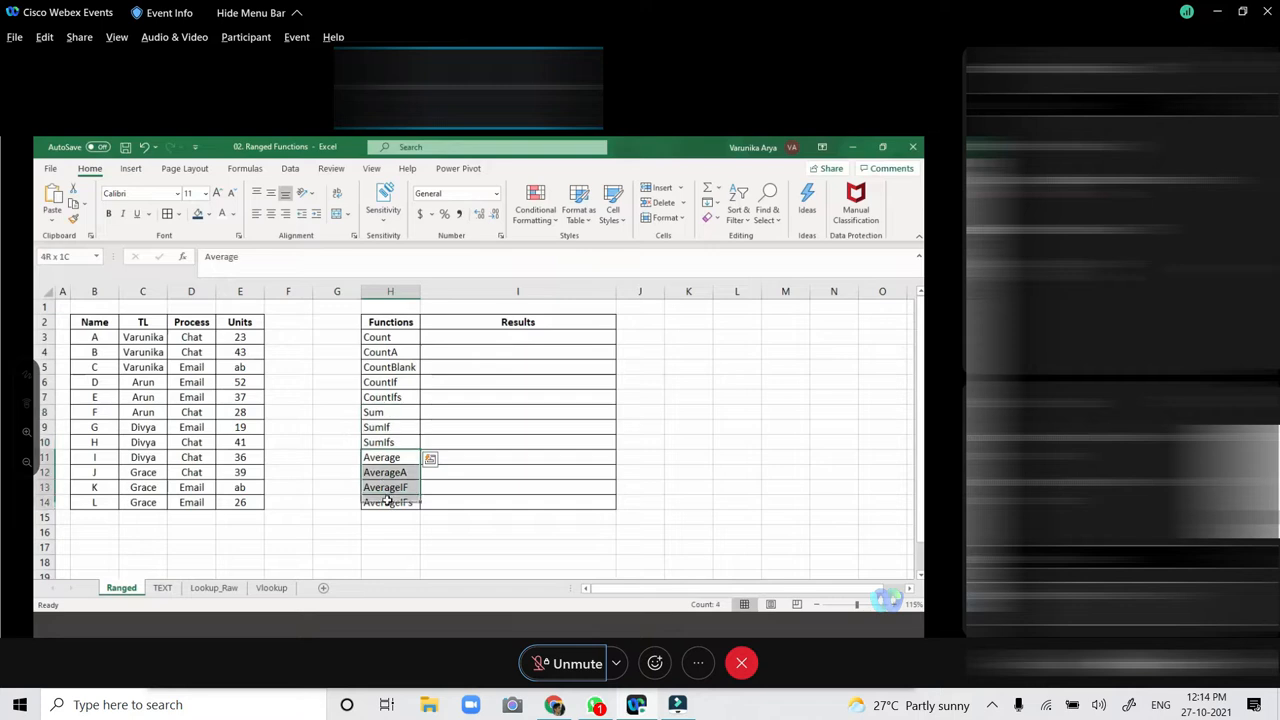
left_click(474, 365)
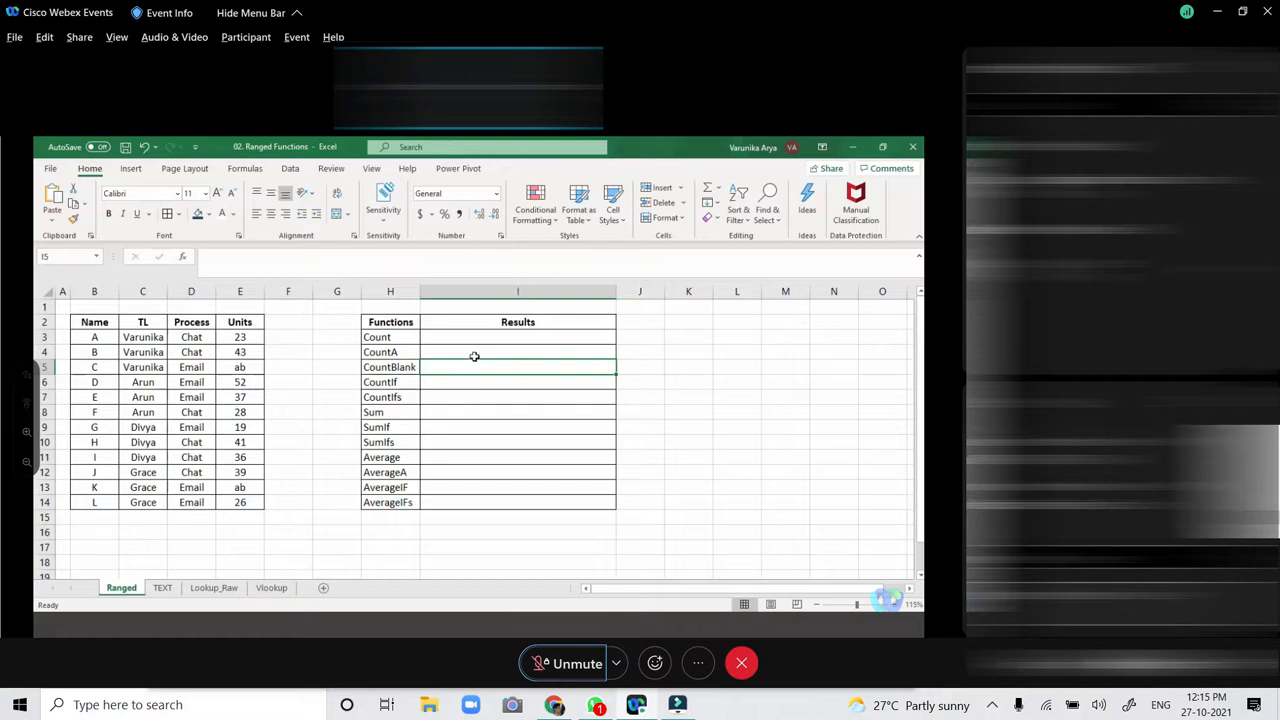
Enter the formula =COUNT(E3:E14) in I3 to count the numeric entries in the Units column.
left_click(473, 340)
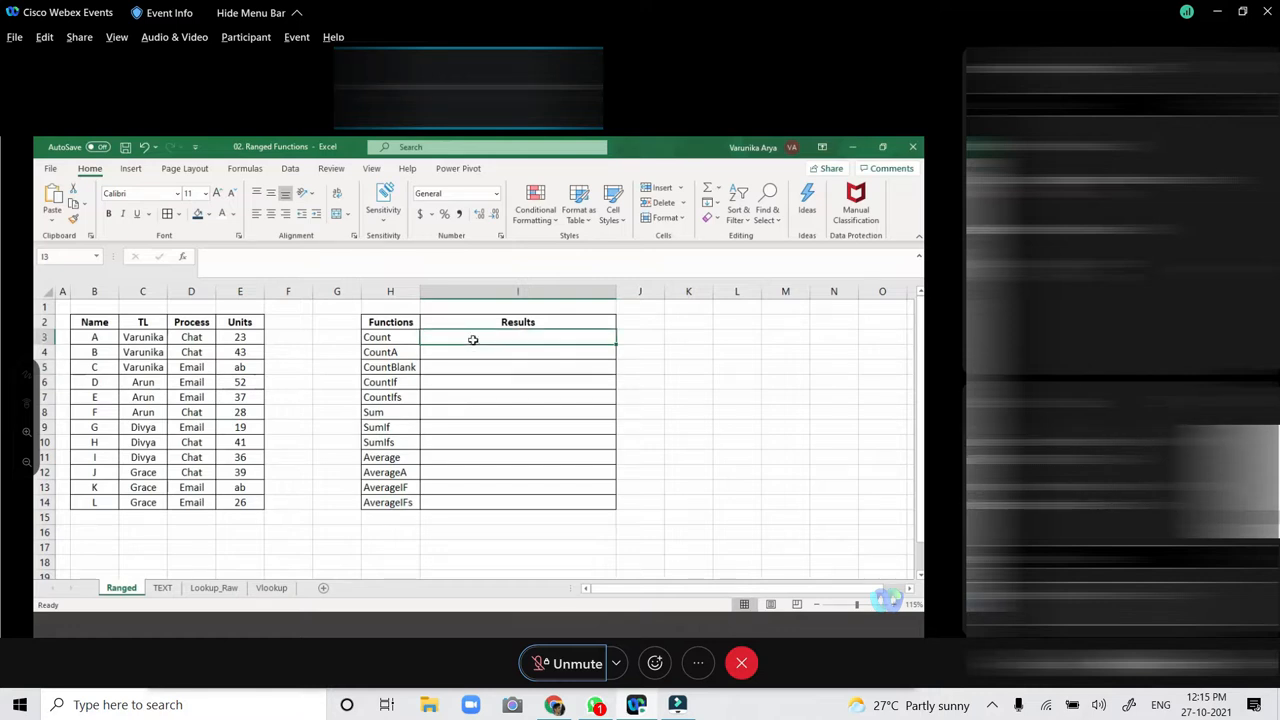
type("=count")
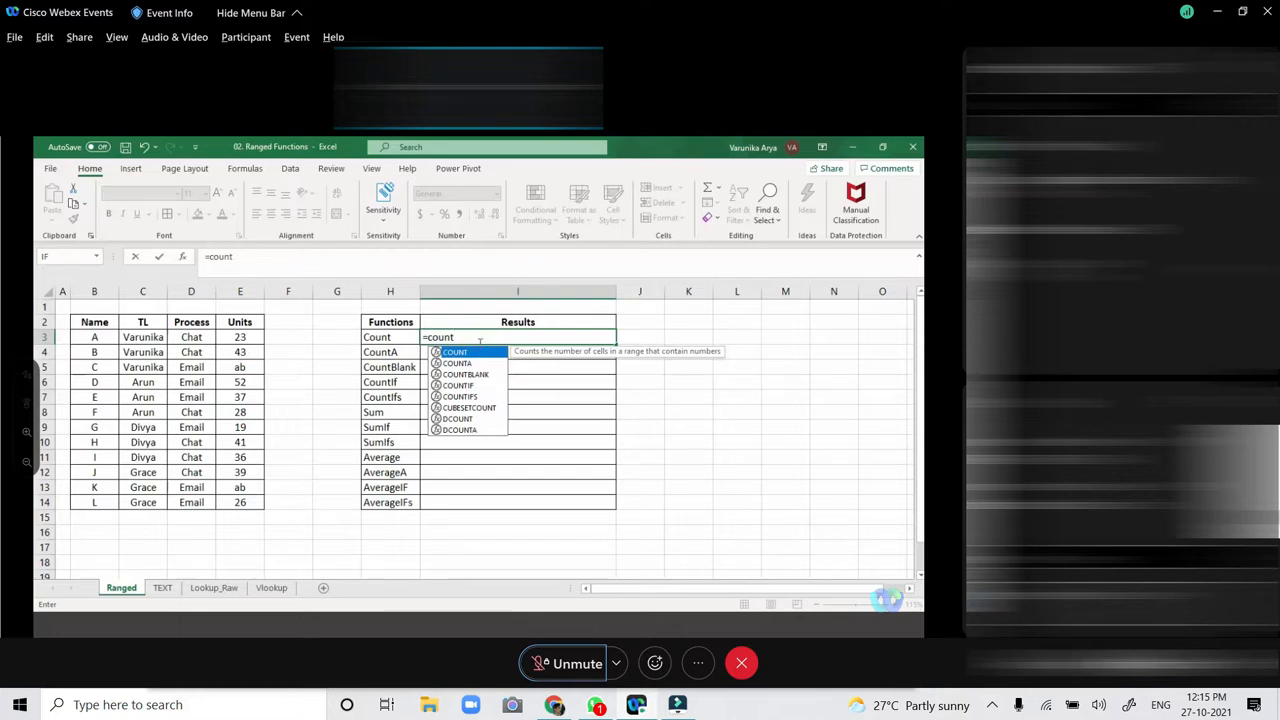
type("(")
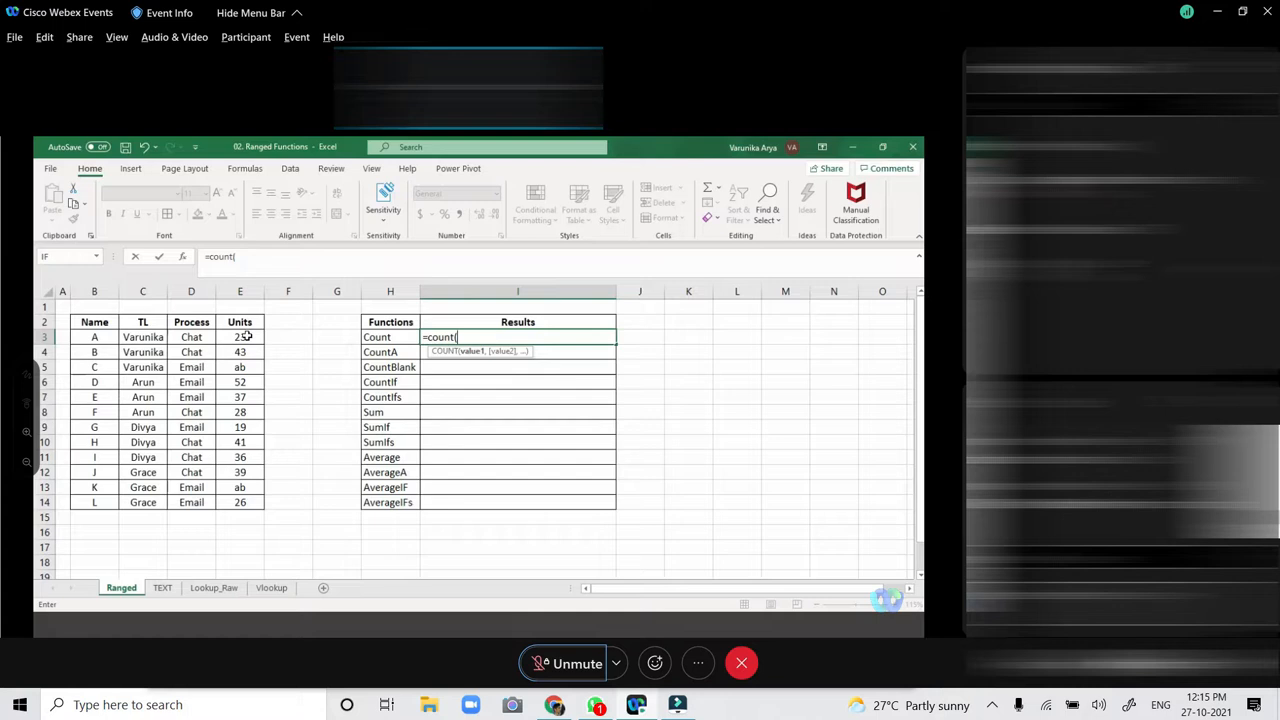
left_click_drag(247, 345, 246, 500)
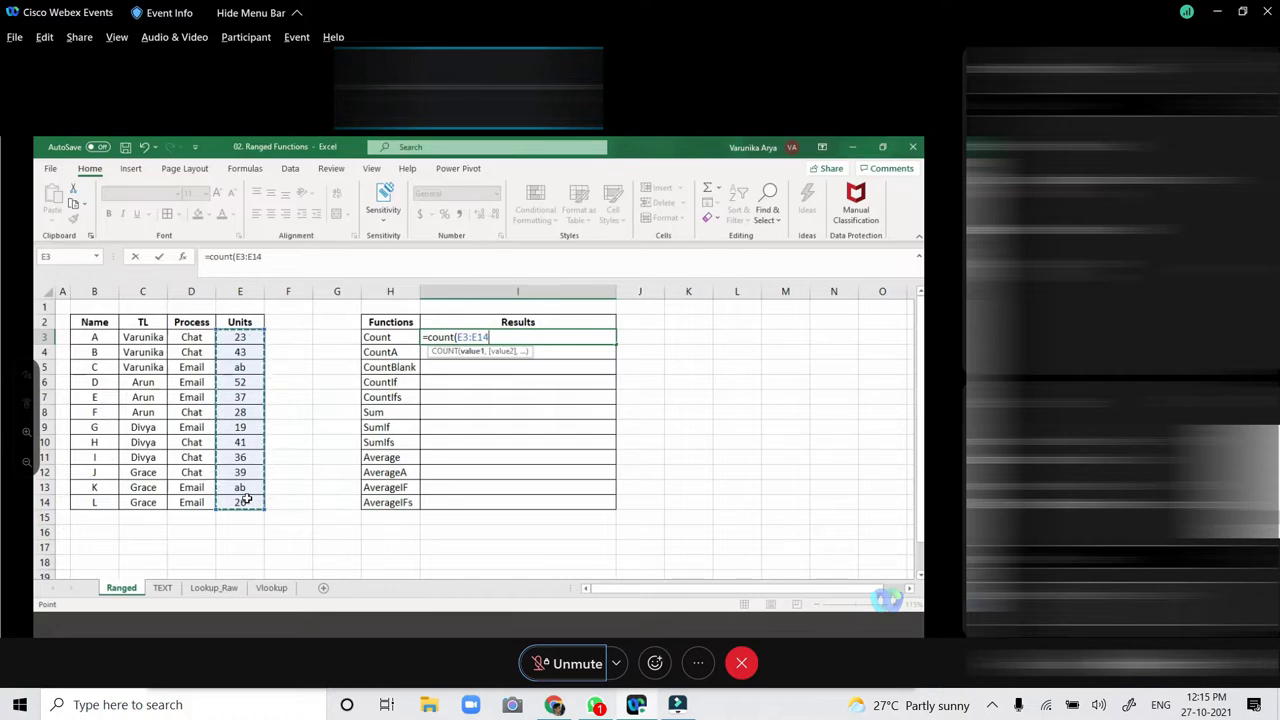
key("Return")
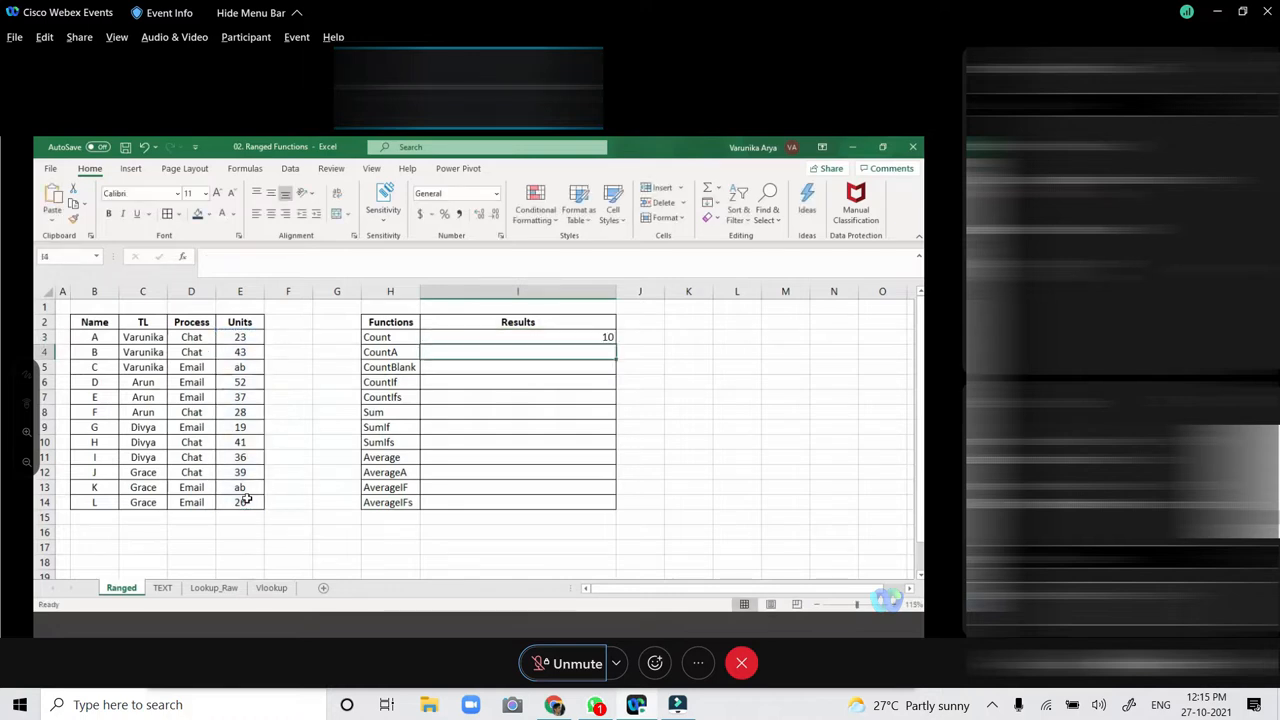
Check the COUNT formula in I3 against the Units range E3:E14.
left_click(447, 338)
left_click_drag(250, 337, 246, 502)
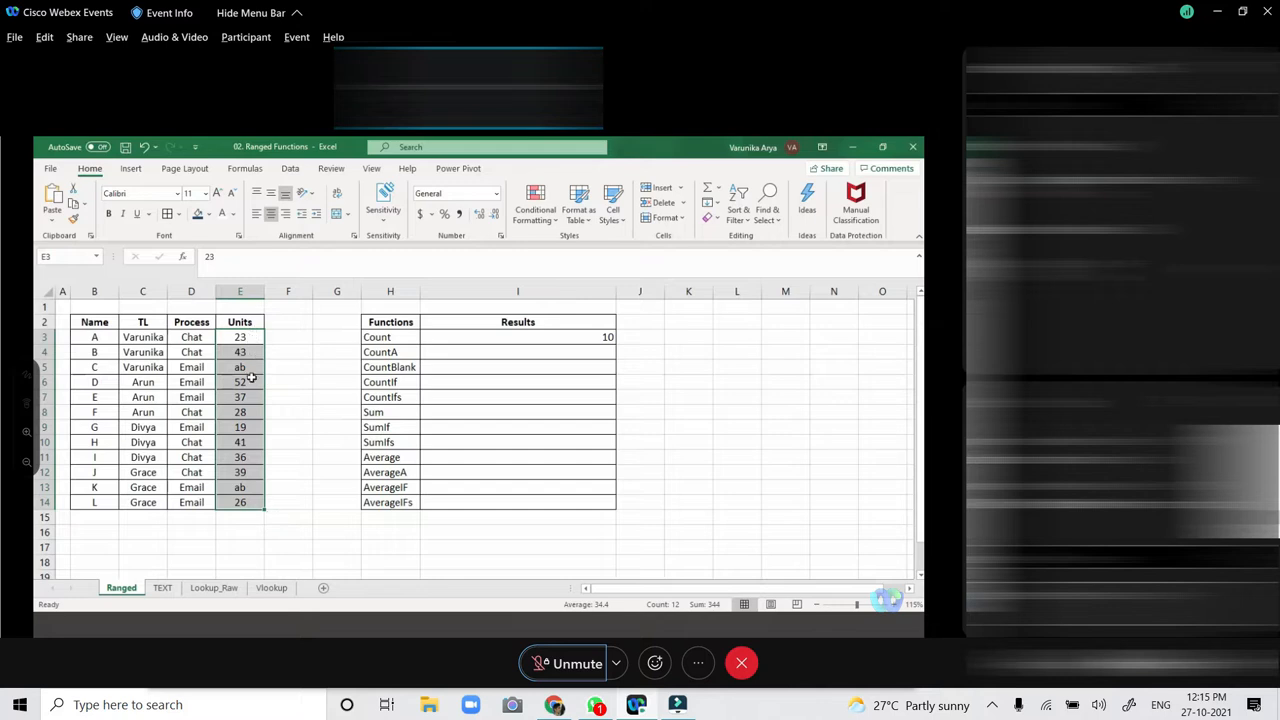
left_click(429, 339)
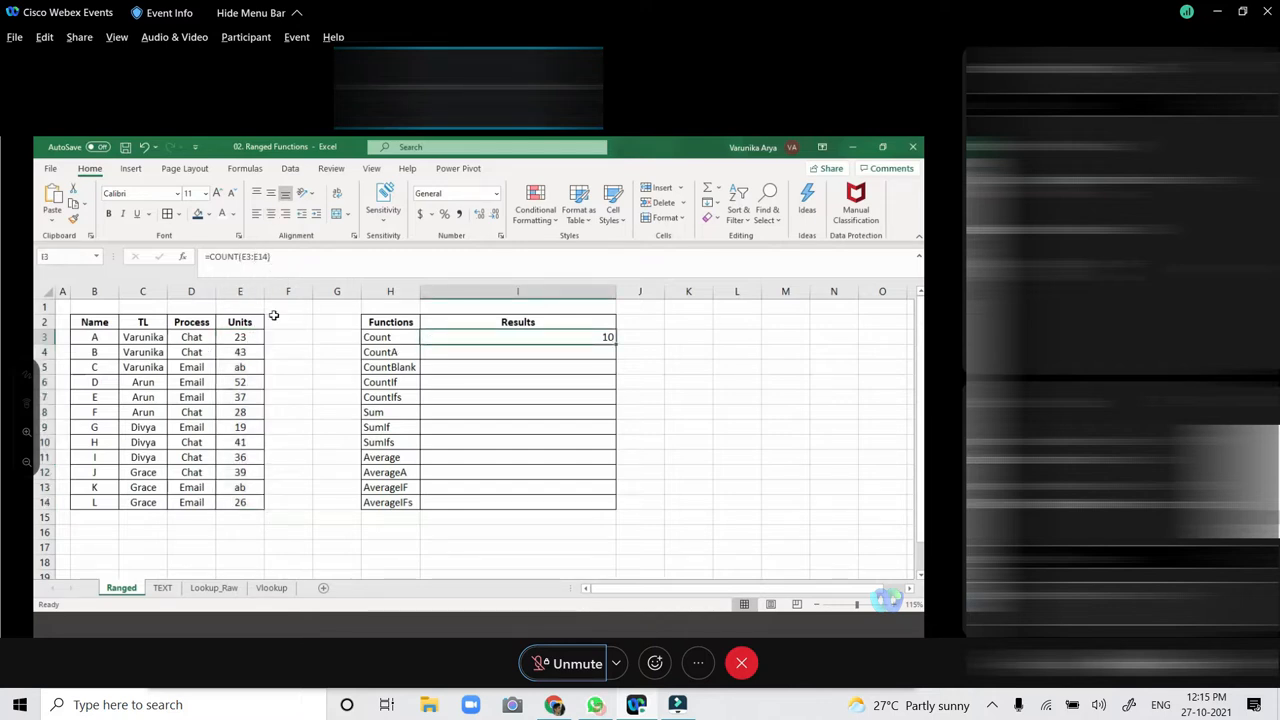
Narrow the Results column I of the functions table.
scroll(273, 316, "up", 1)
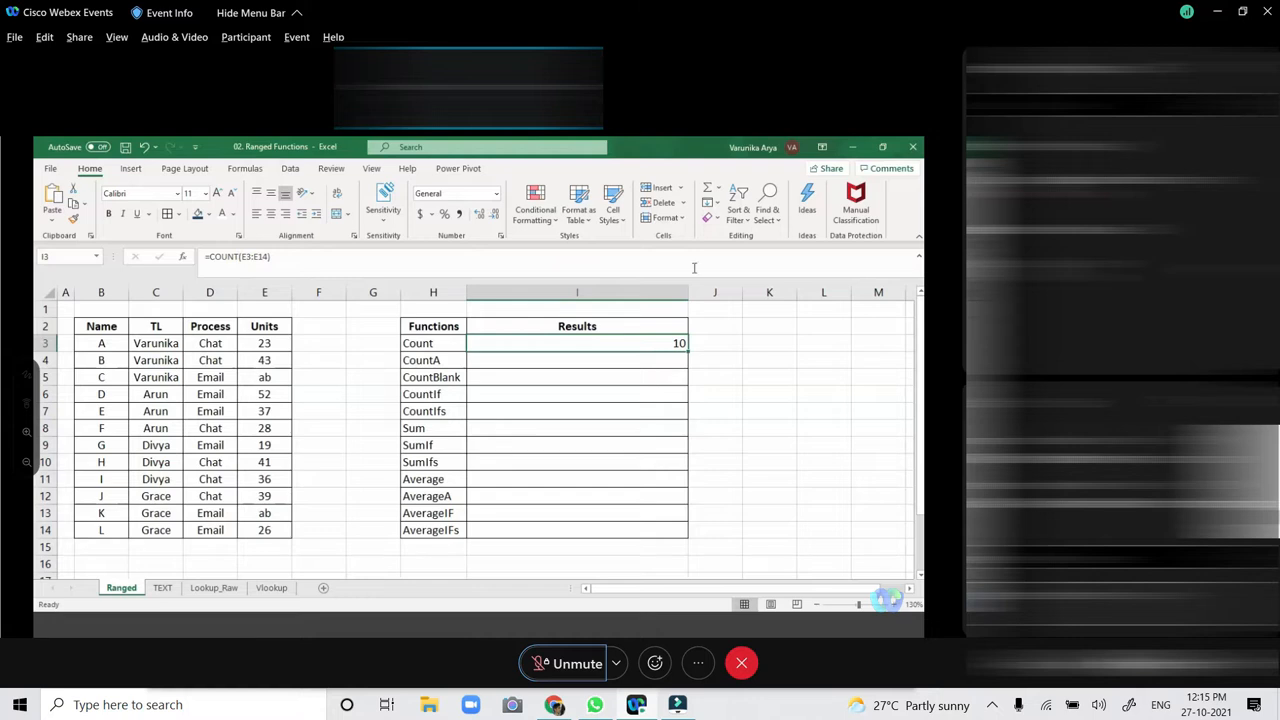
left_click_drag(689, 290, 643, 290)
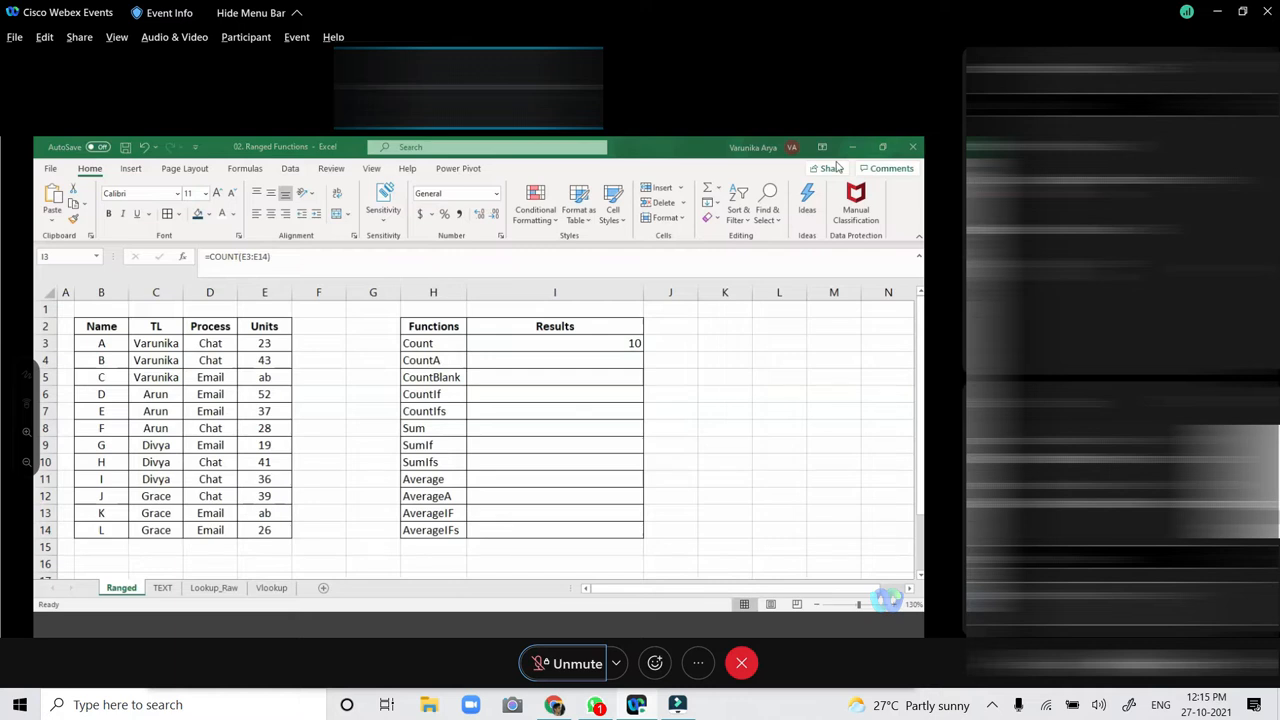
Fill the two "ab" cells in the Units column, E5 and E13, with yellow.
left_click_drag(281, 343, 283, 530)
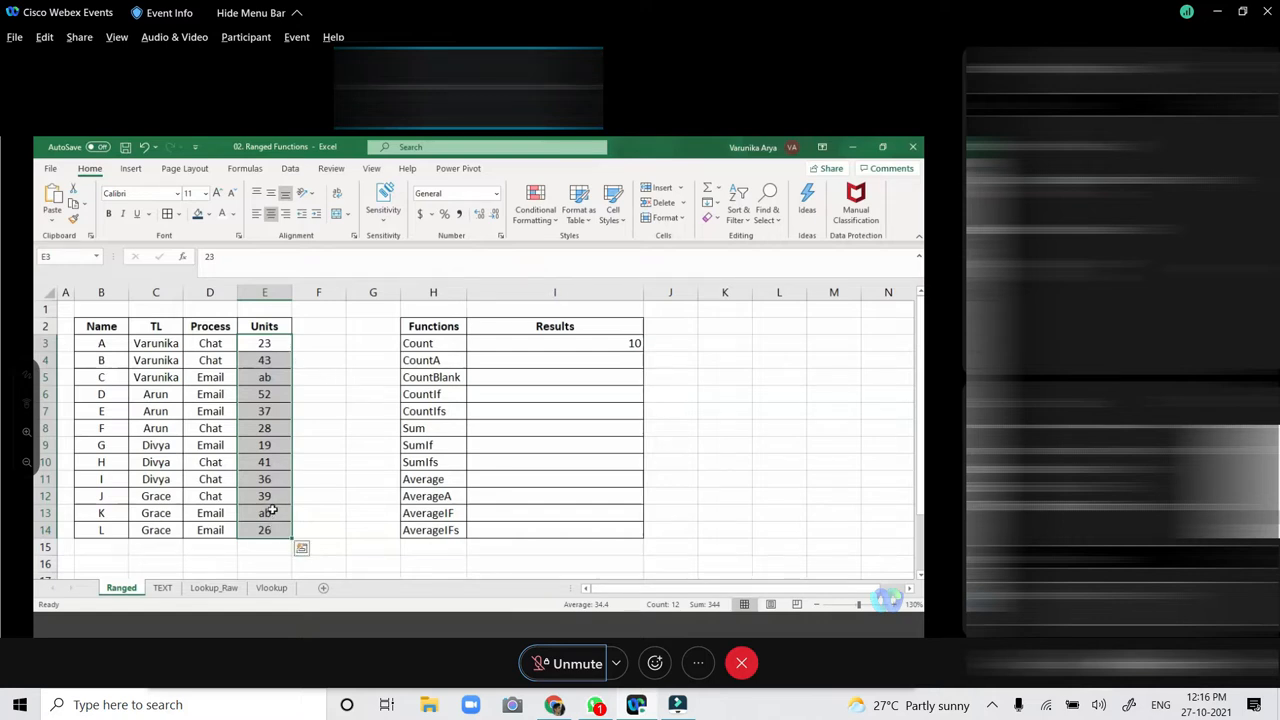
left_click(271, 511)
left_click(271, 378)
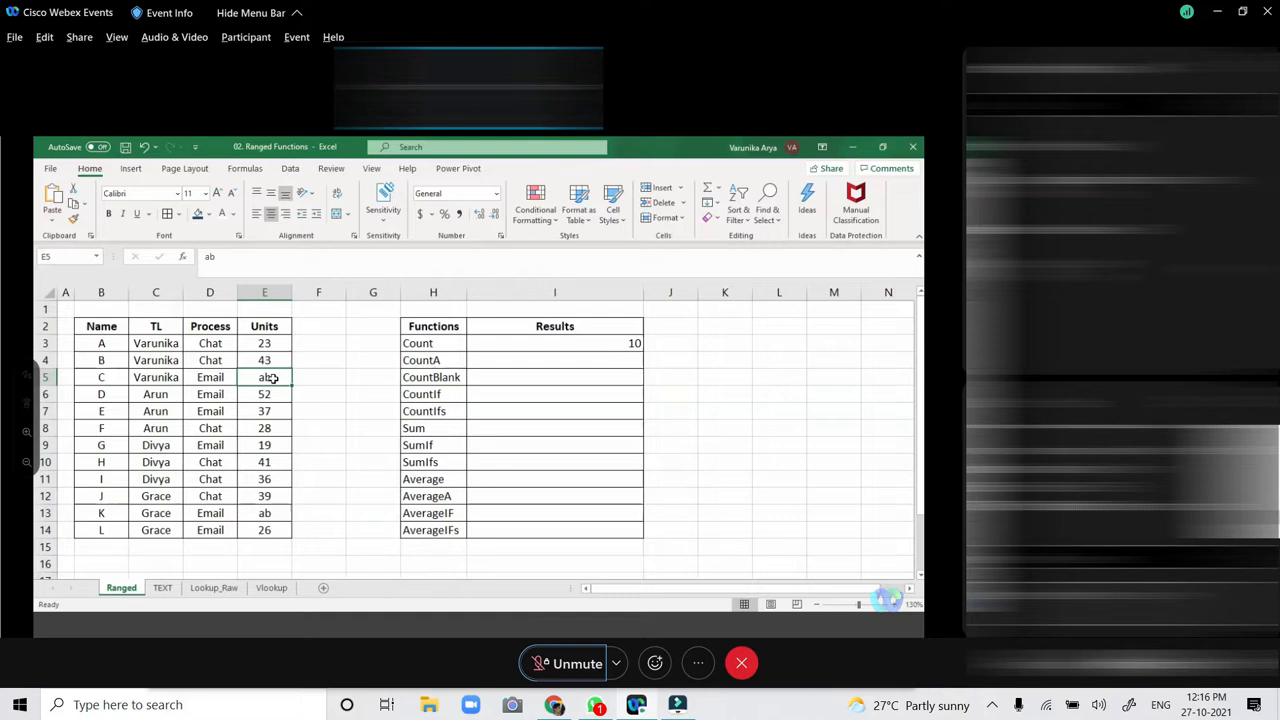
left_click(208, 214)
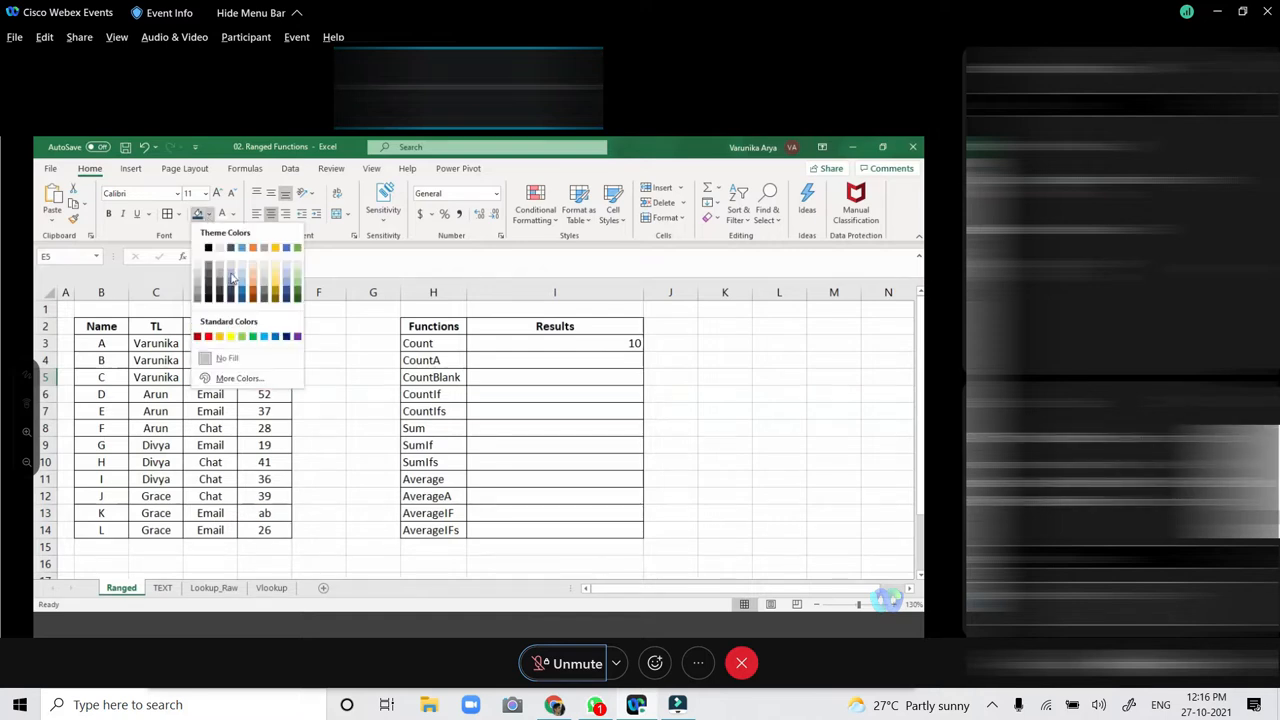
left_click(231, 337)
left_click(280, 507)
left_click(197, 214)
left_click(312, 396)
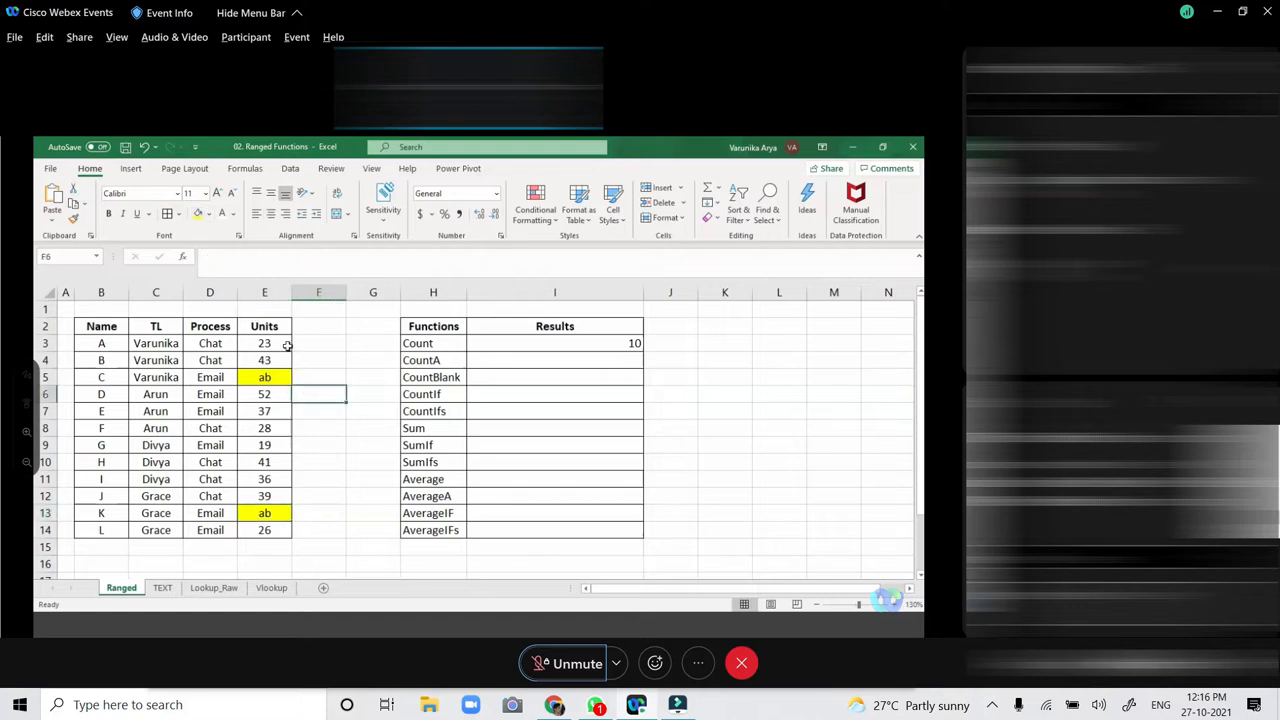
Enter the formula =COUNTA(E3:E14) in I4 to count the non-empty cells in the Units column.
left_click(489, 345)
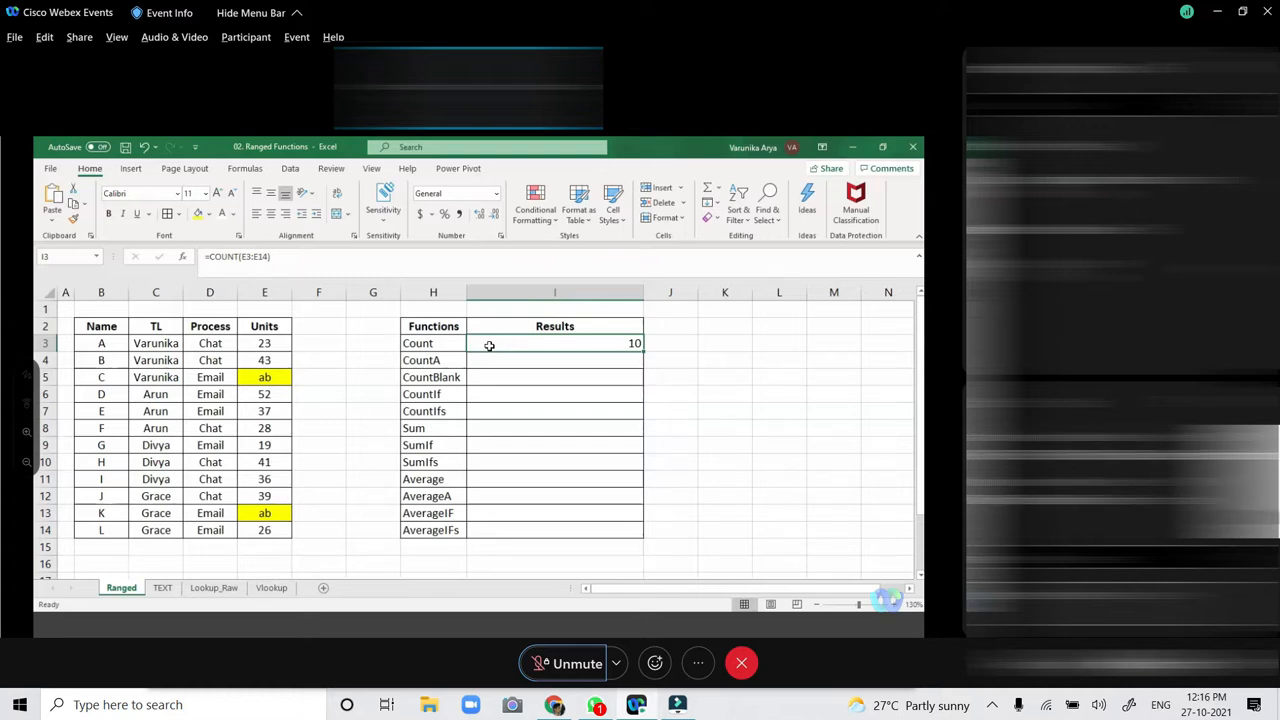
left_click(496, 358)
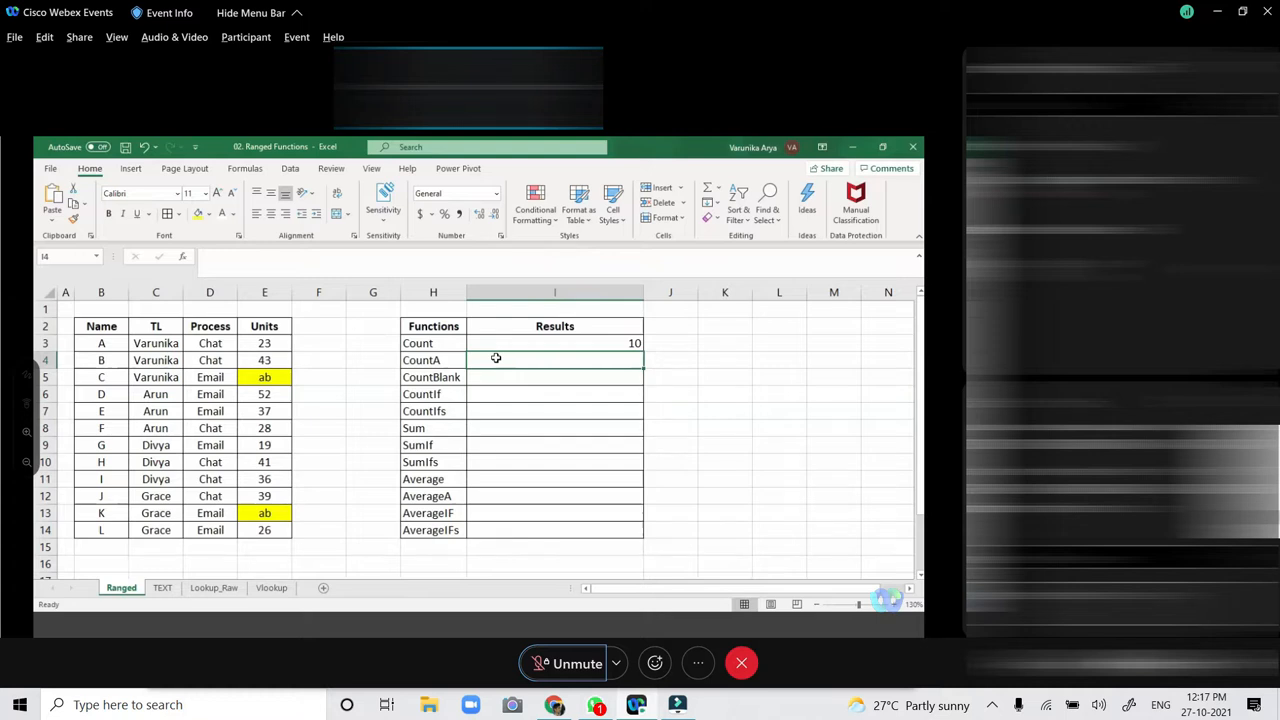
type("=")
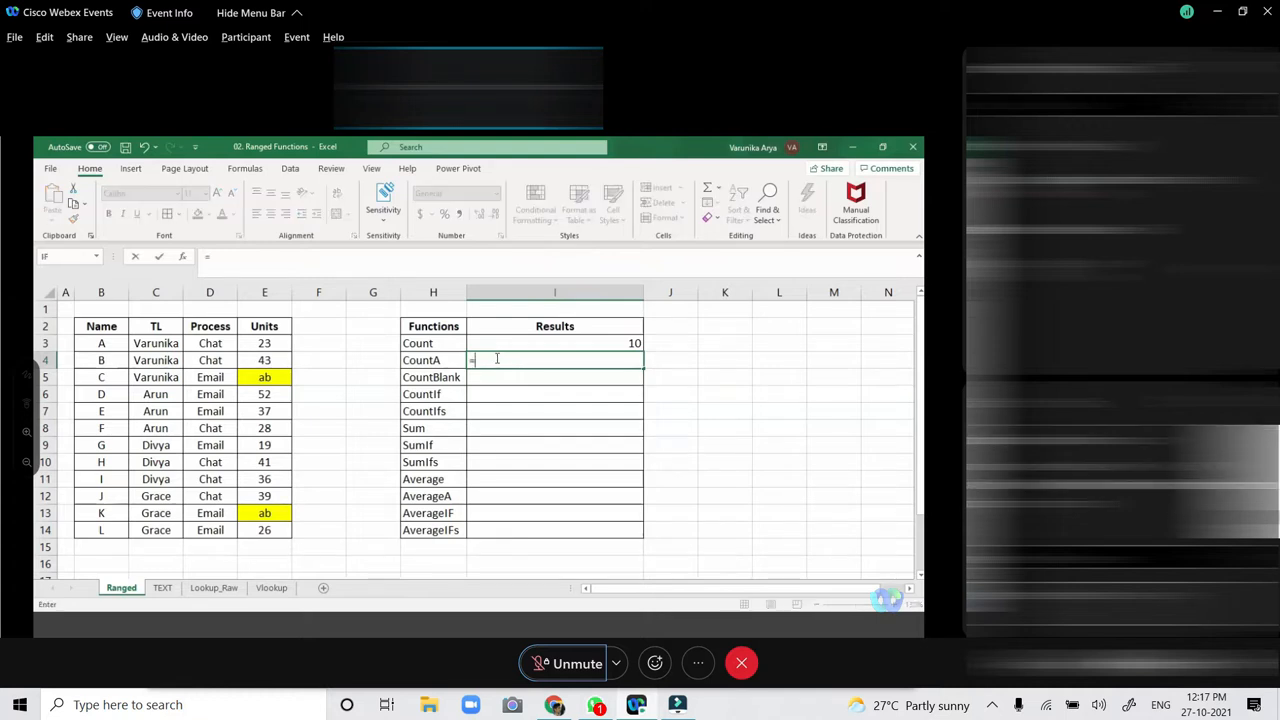
type("counta")
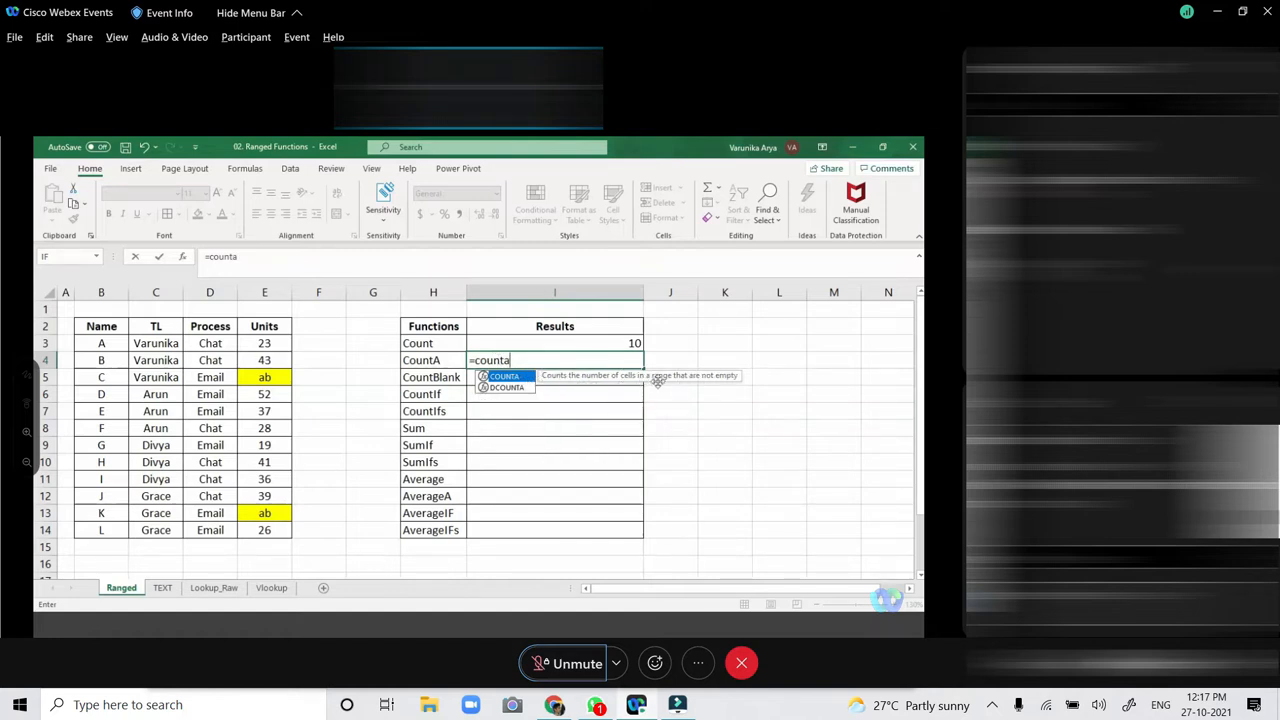
type("(")
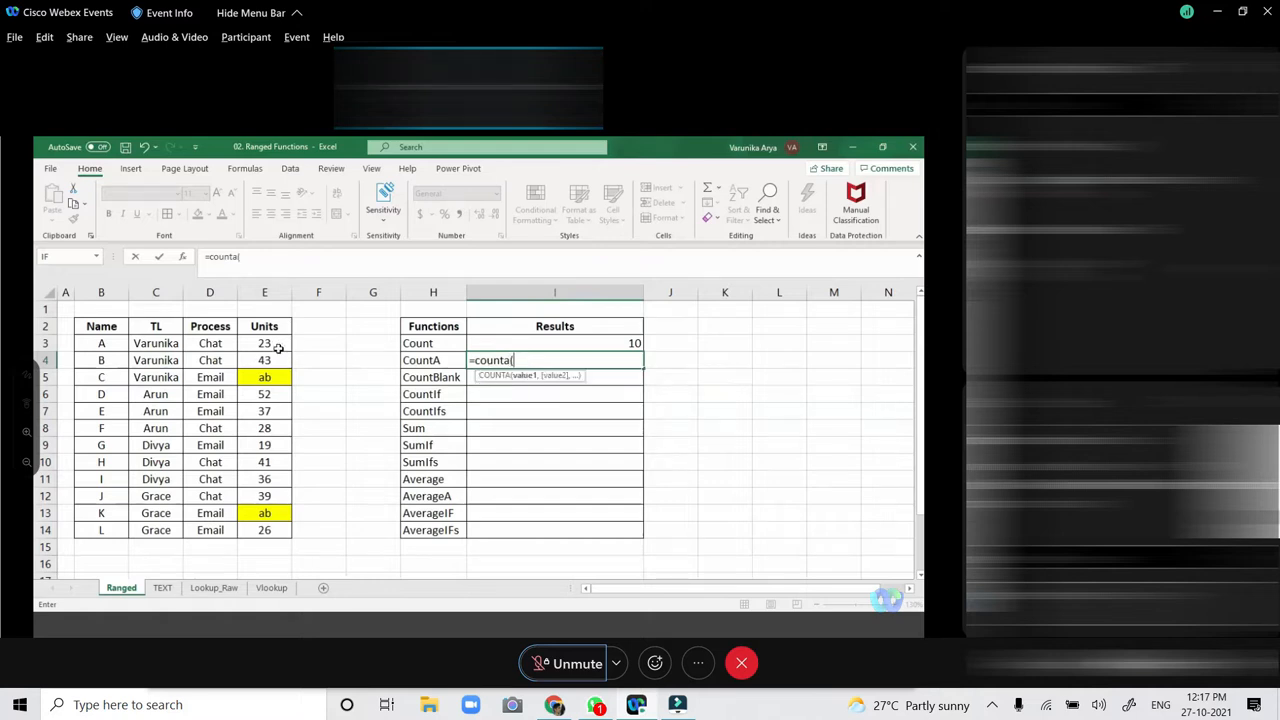
left_click_drag(278, 347, 280, 529)
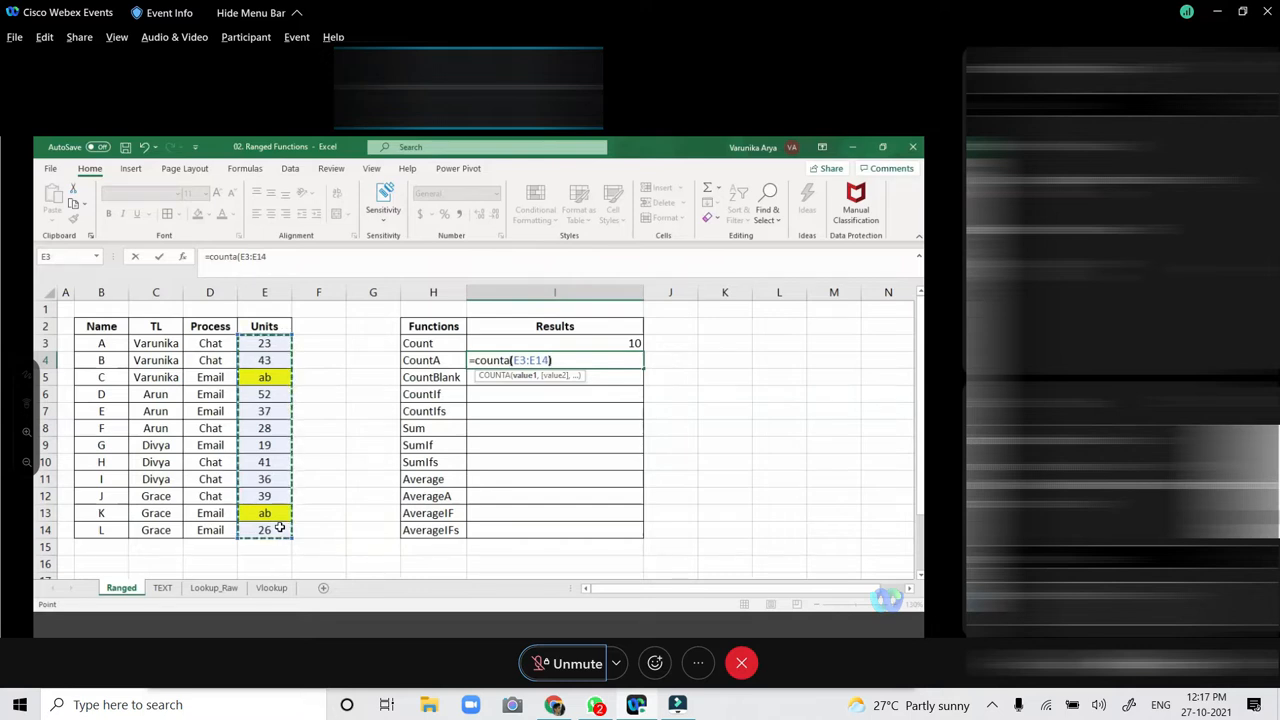
type(")")
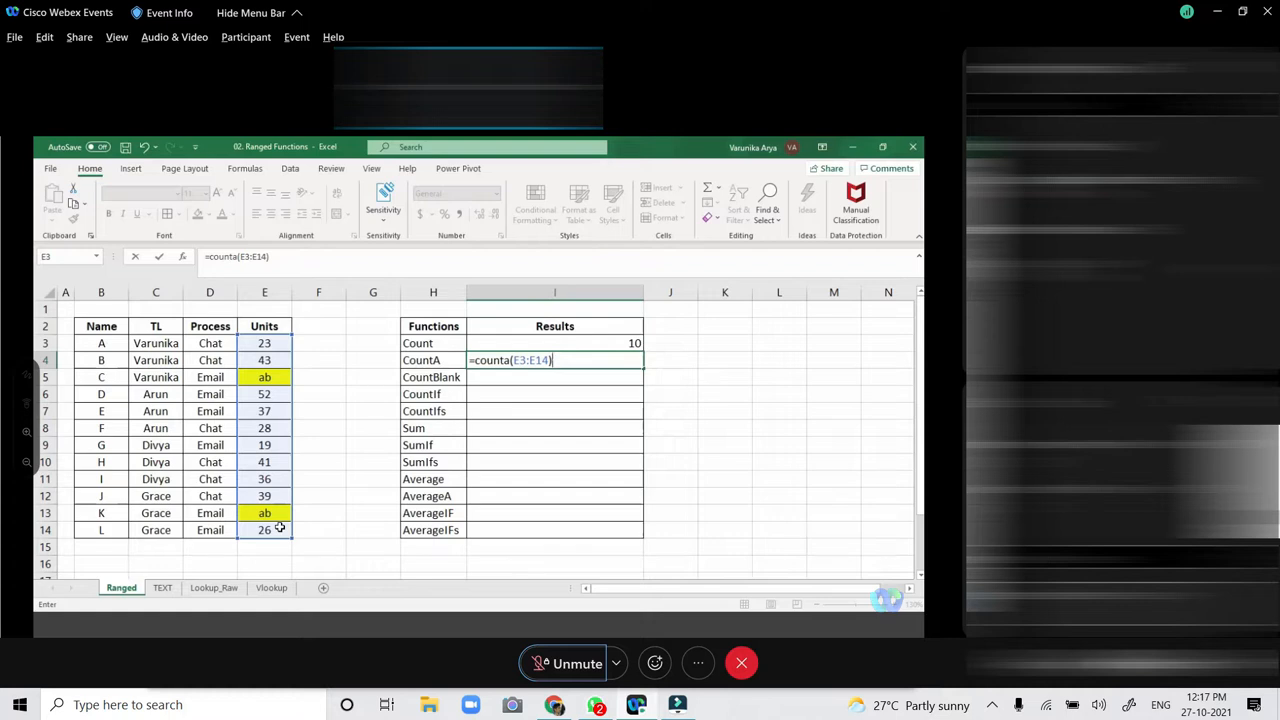
key("Return")
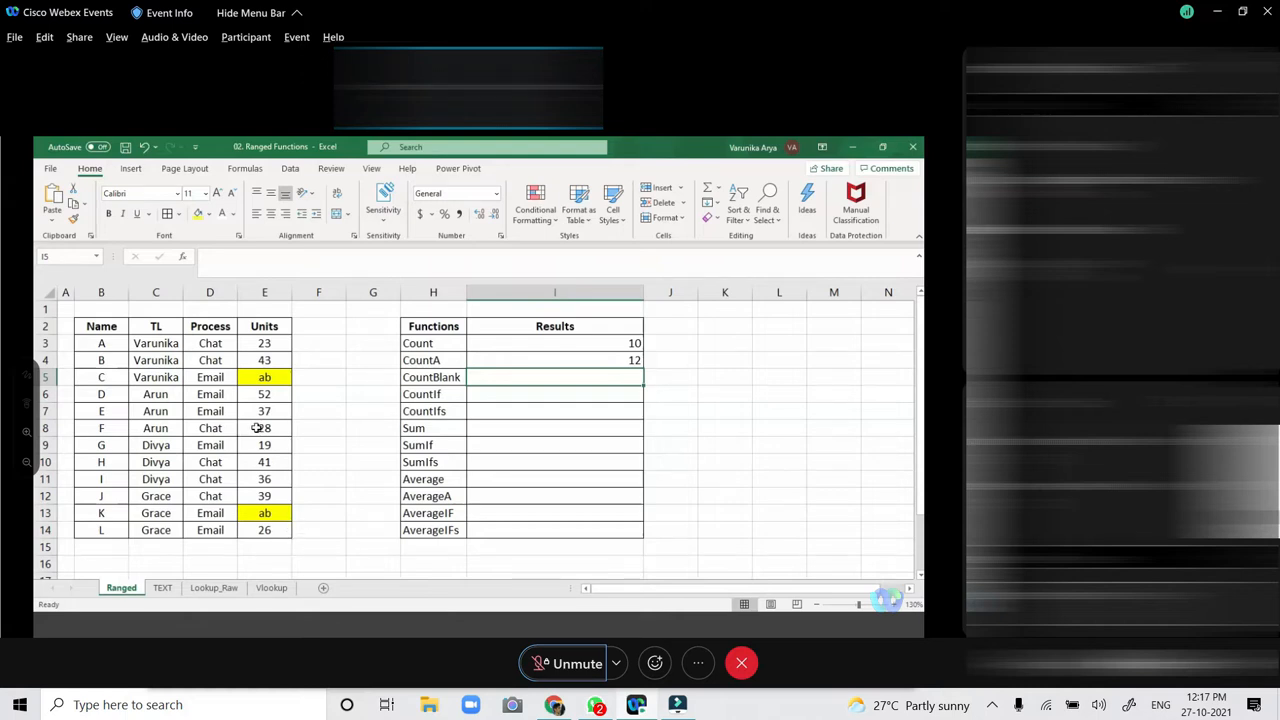
Clear the COUNTA formula from I4 and the Units value in E9, leaving a blank cell in the data.
left_click(492, 356)
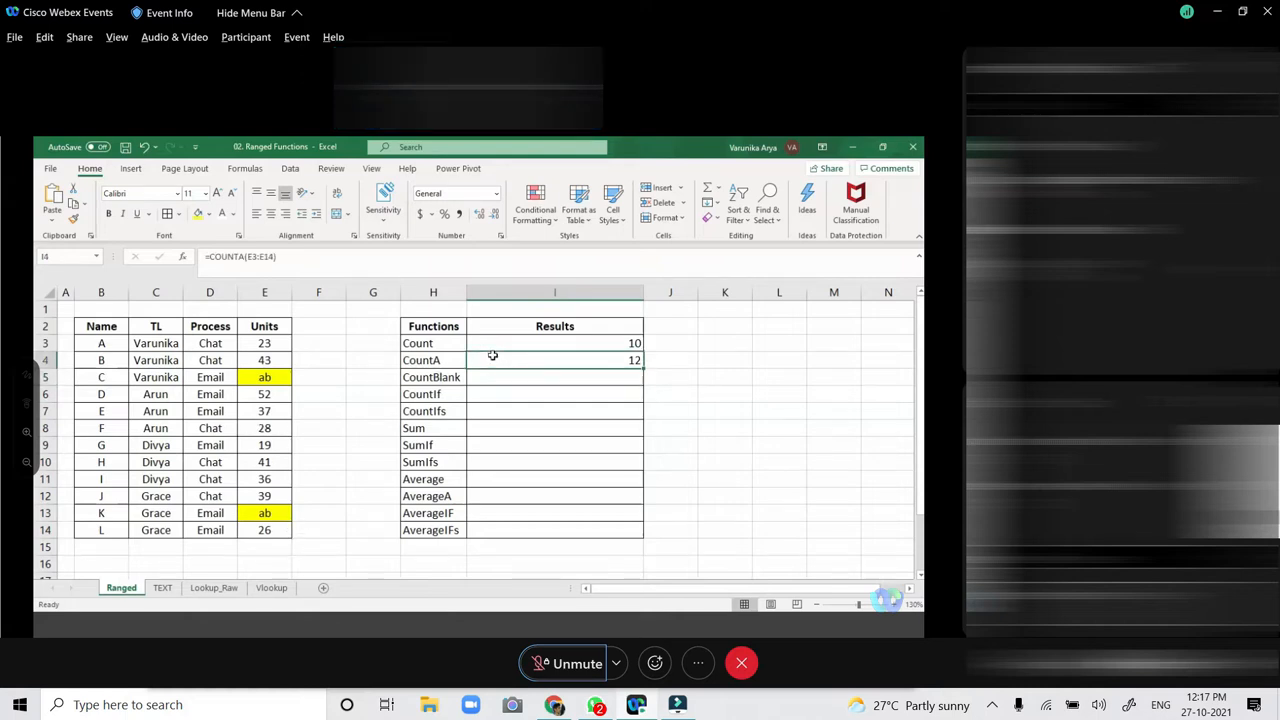
key("Delete")
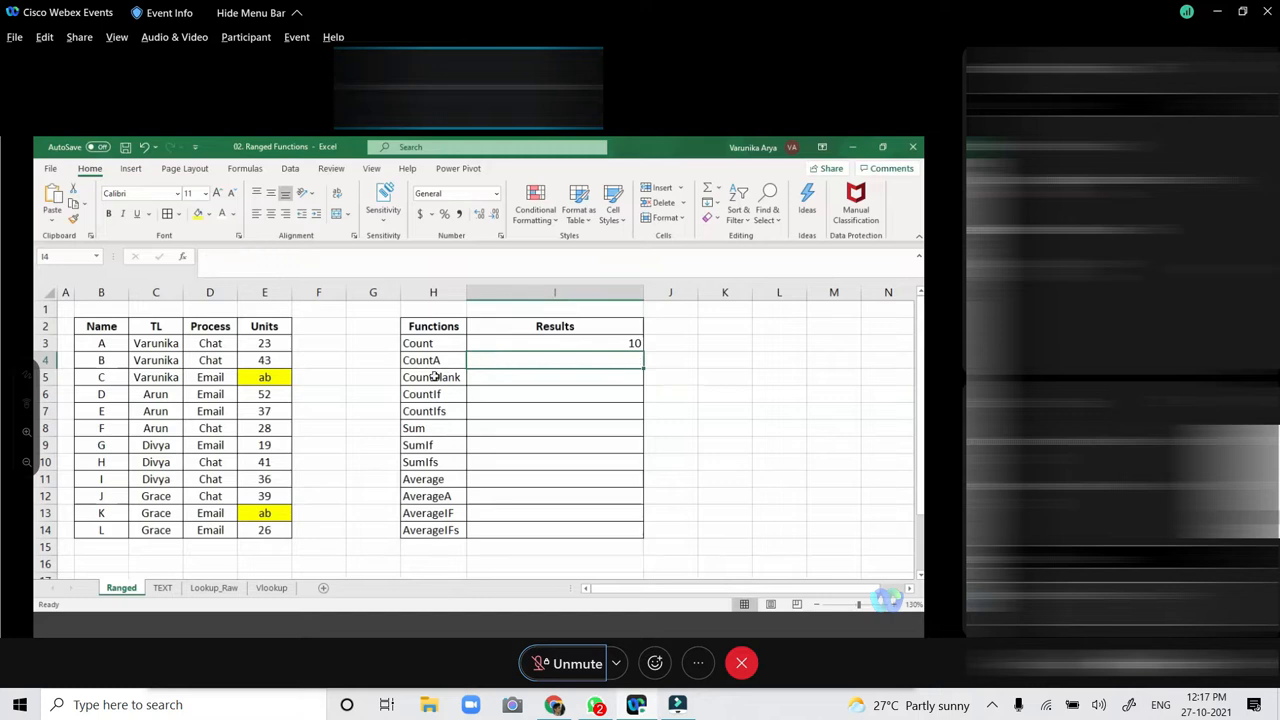
left_click(280, 443)
key("Delete")
left_click(349, 448)
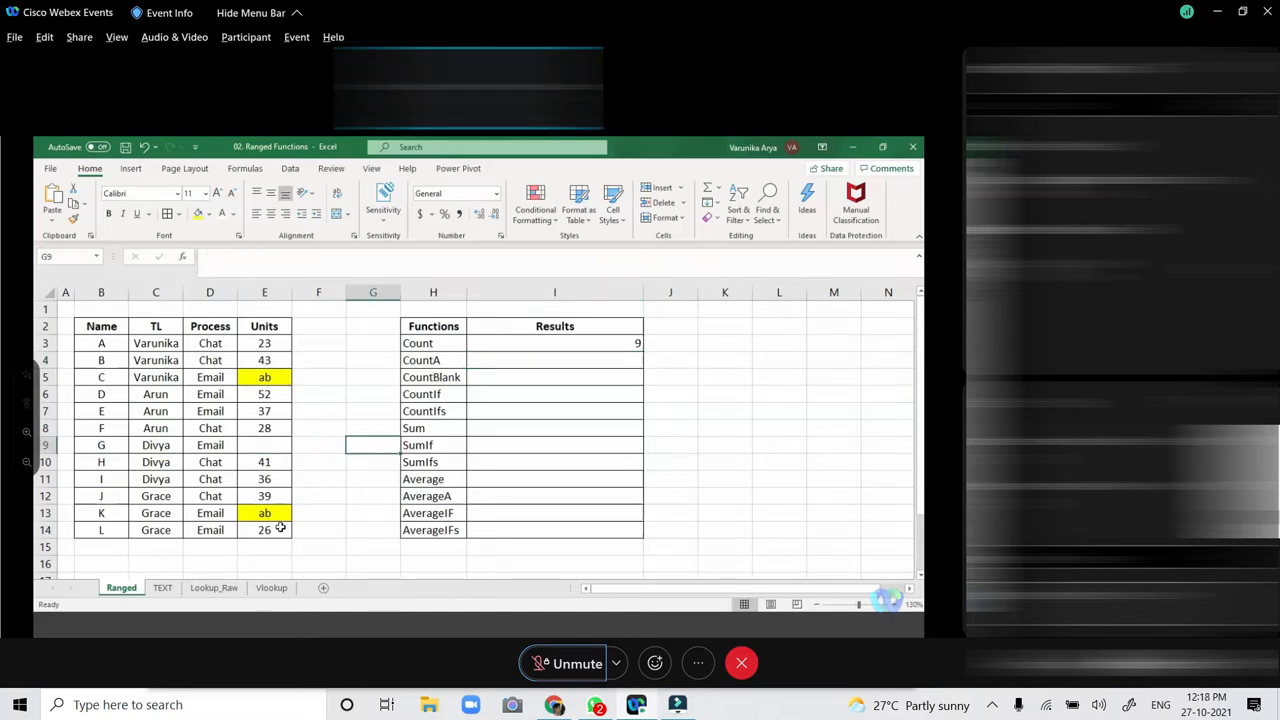
Enter =COUNTA(E3:E14) in I4 again, over the Units column with the blank E9, and go back to the COUNT formula in I3.
left_click(479, 362)
type("=counta(")
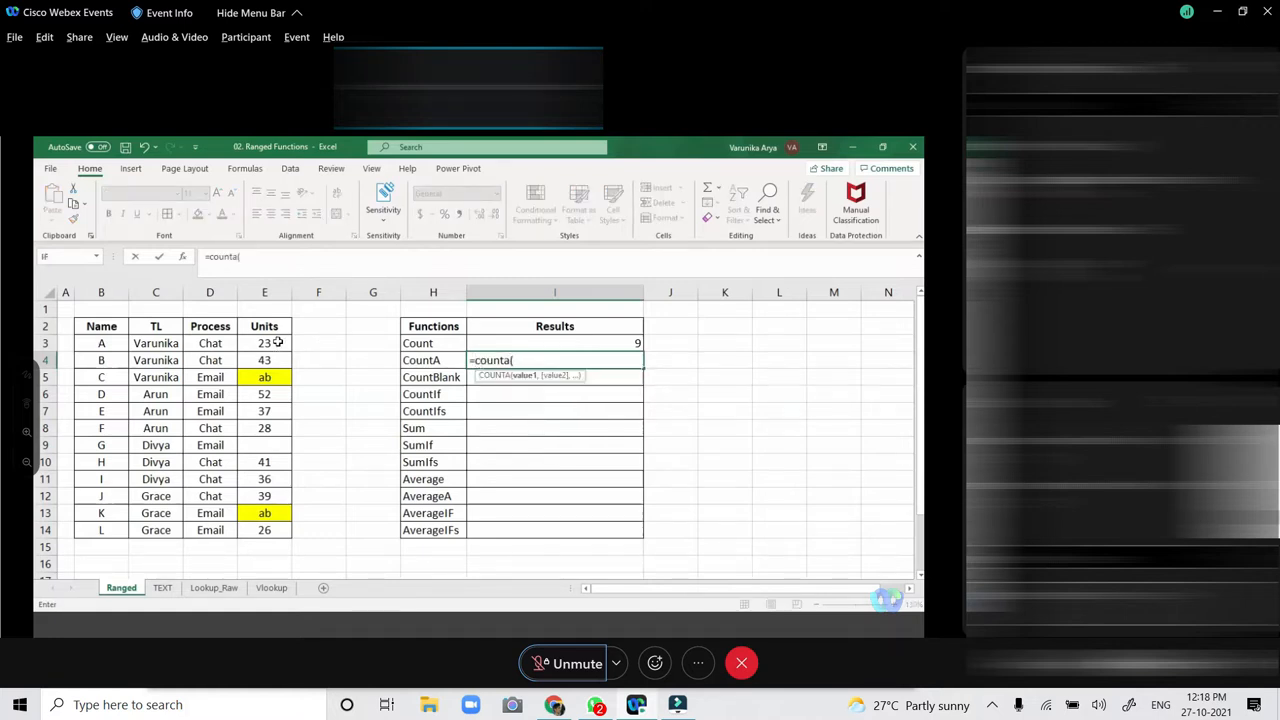
left_click_drag(278, 342, 278, 527)
type(")")
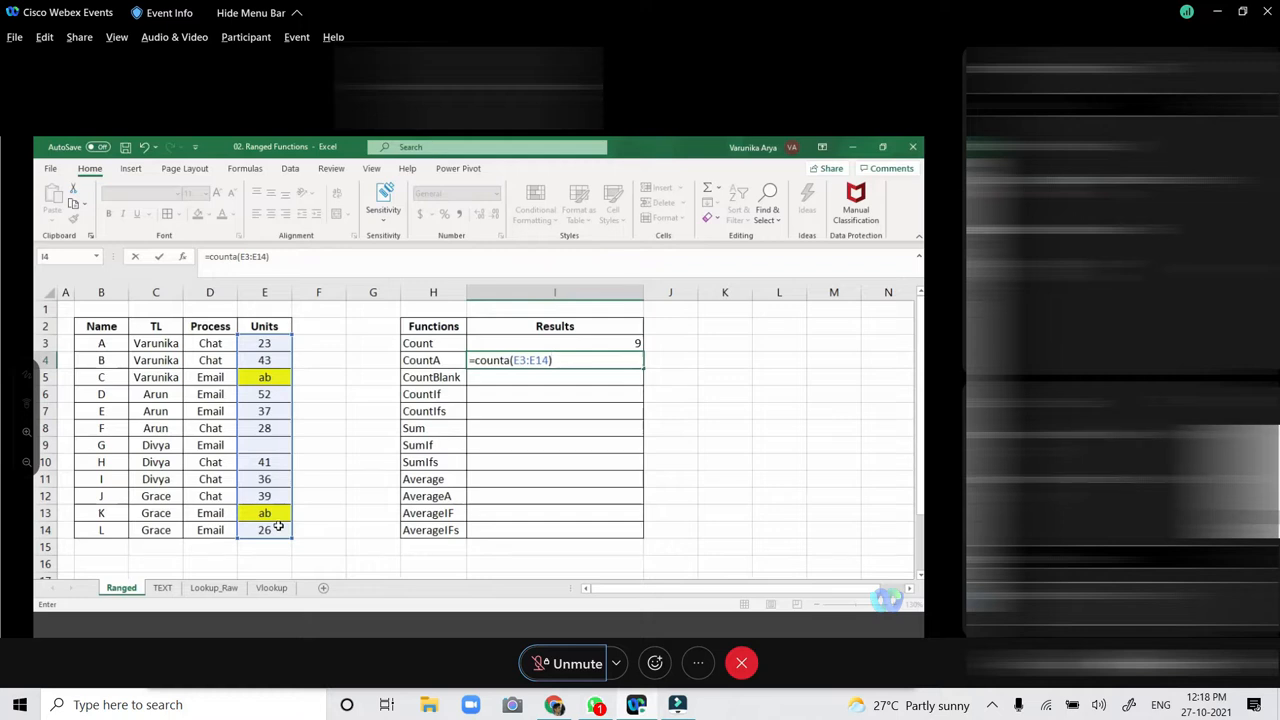
key("Return")
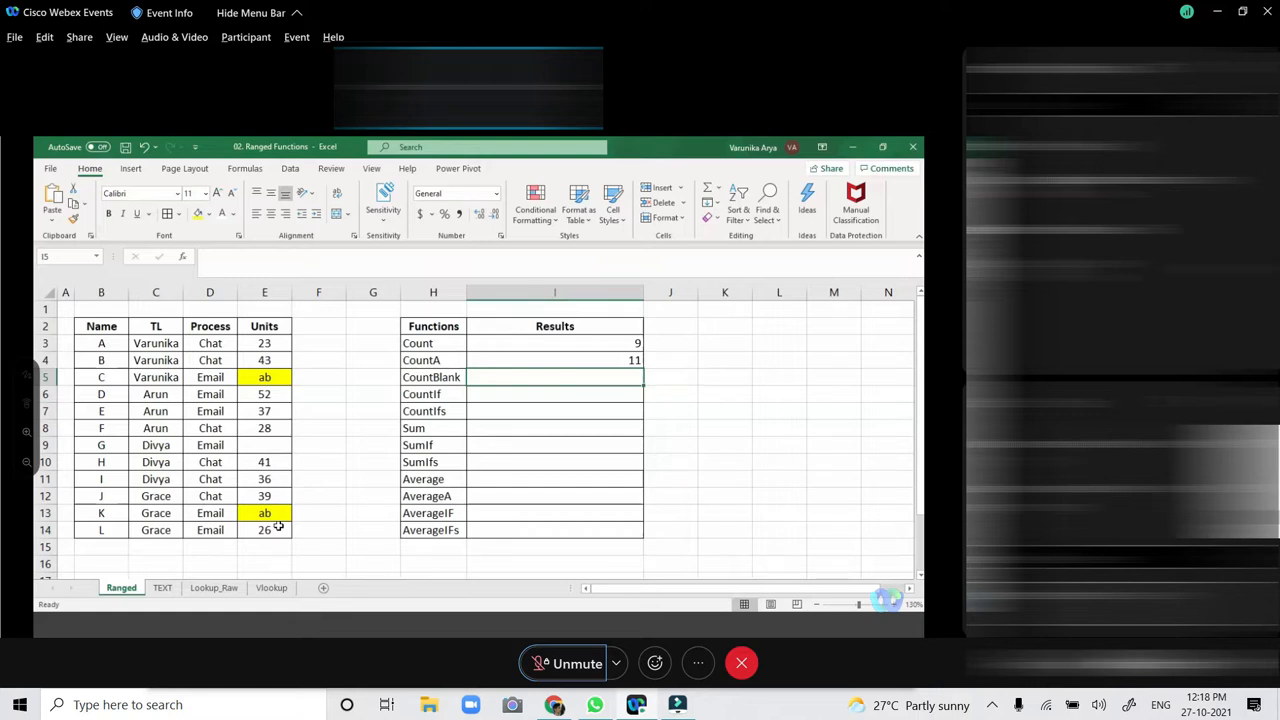
key("Up")
key("Up")
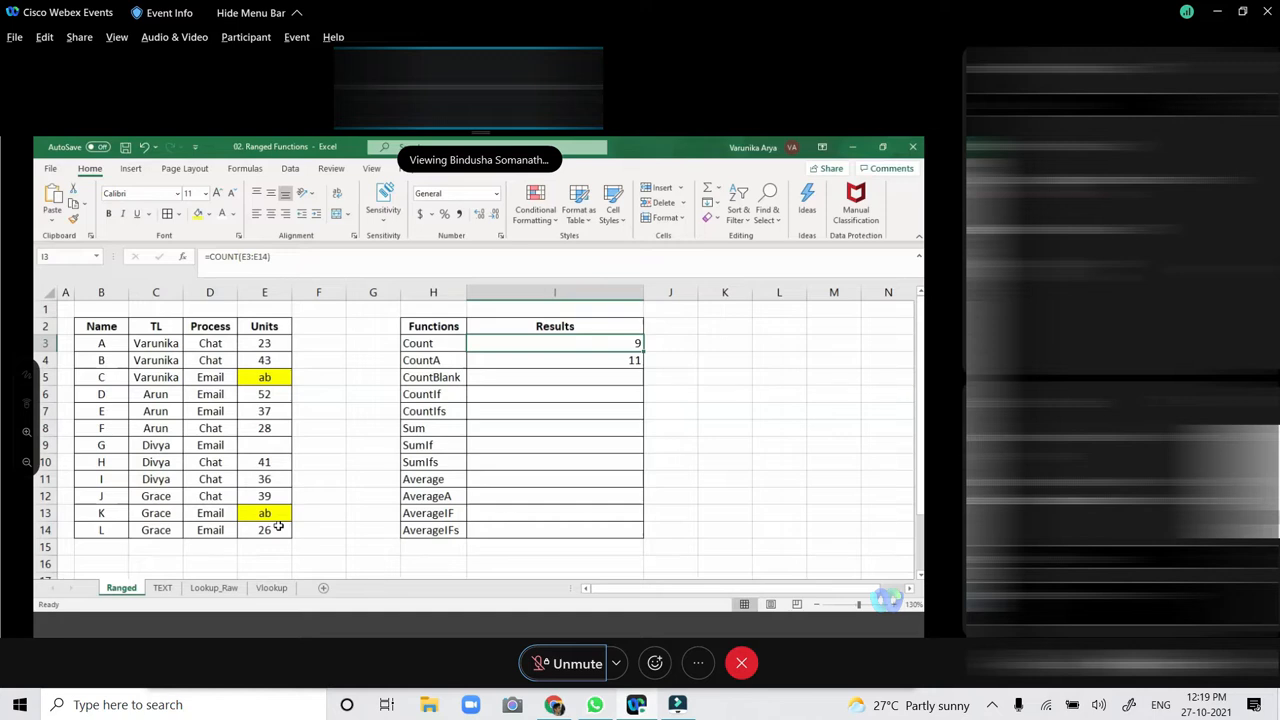
left_click(991, 706)
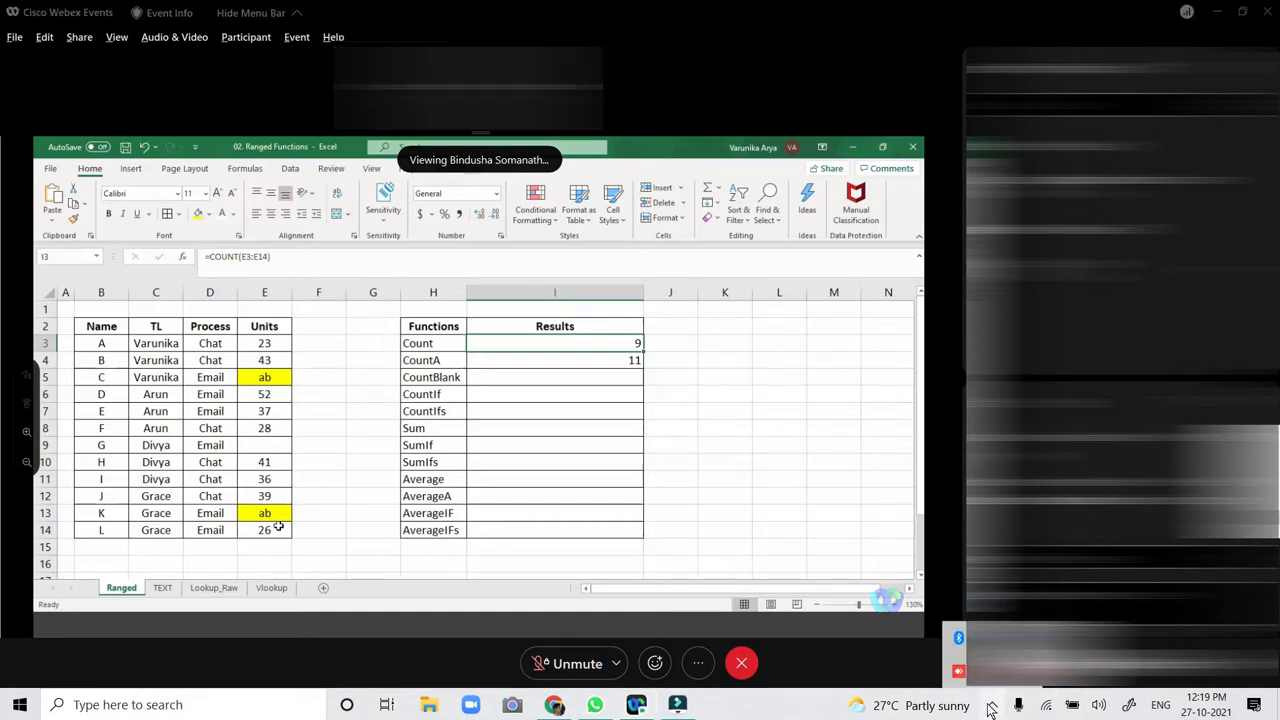
left_click(991, 706)
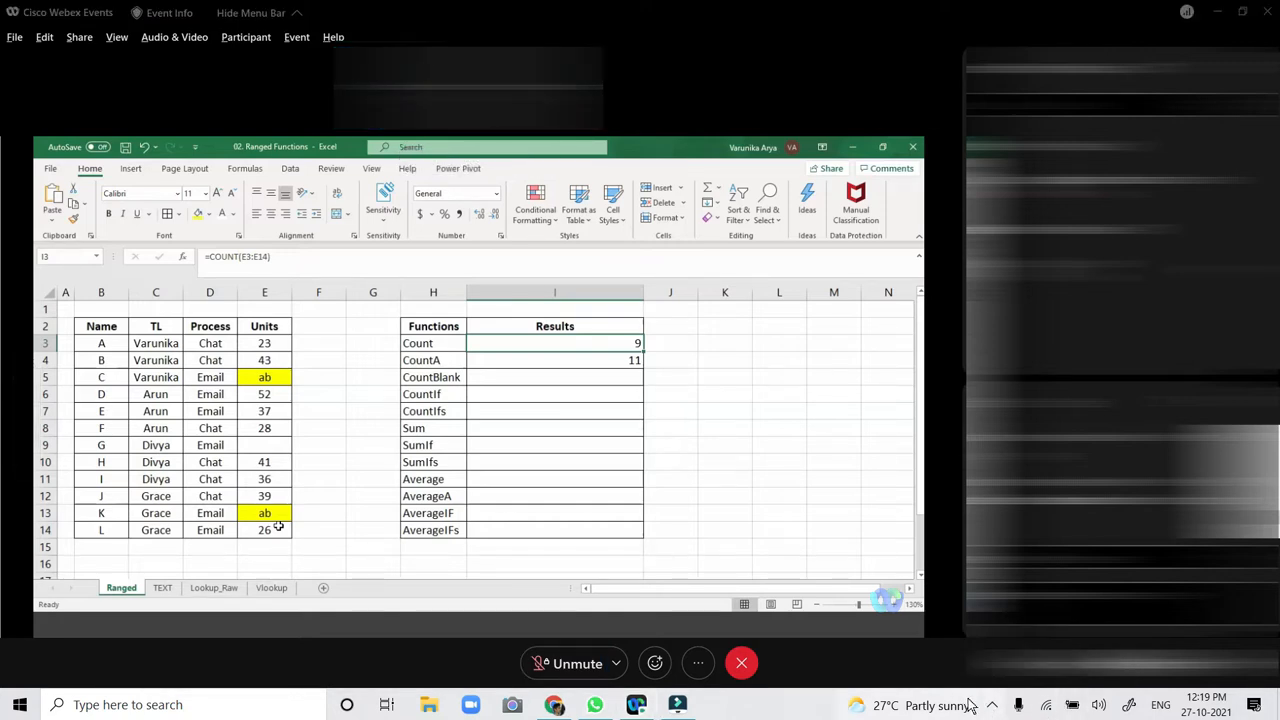
mouse_move(968, 706)
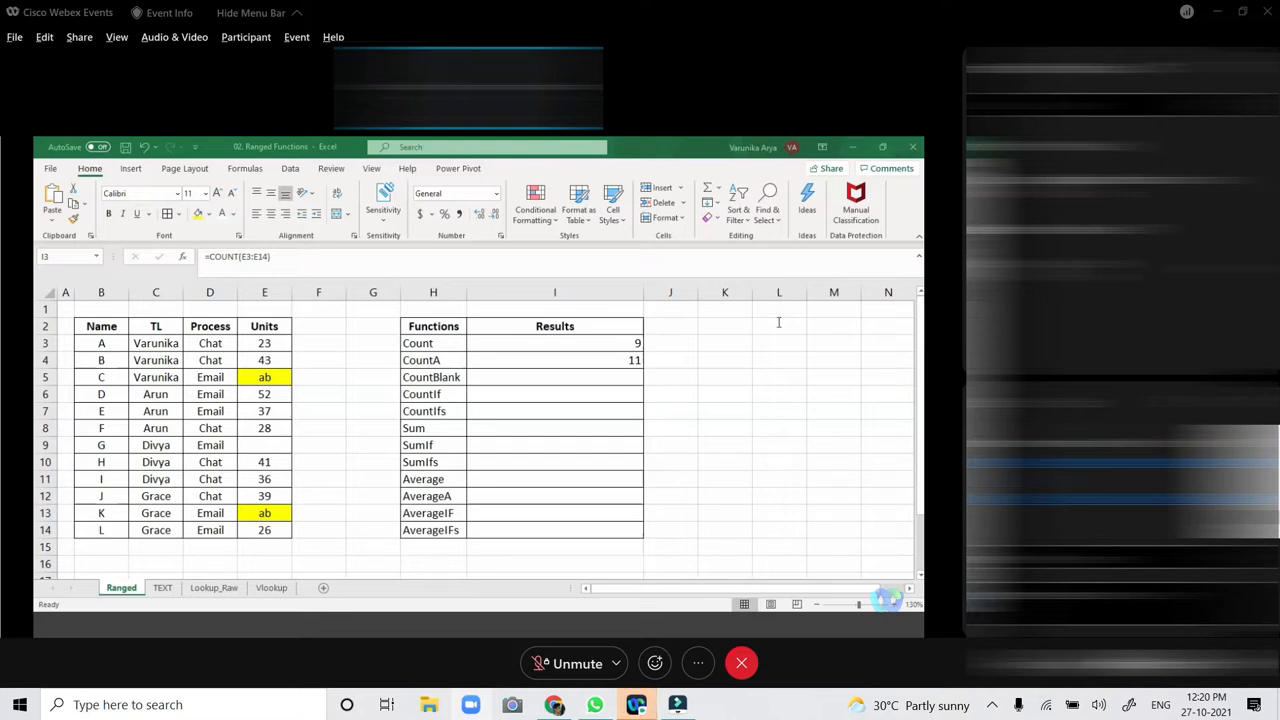
Narrow the Results column I of the functions table further.
left_click(584, 359)
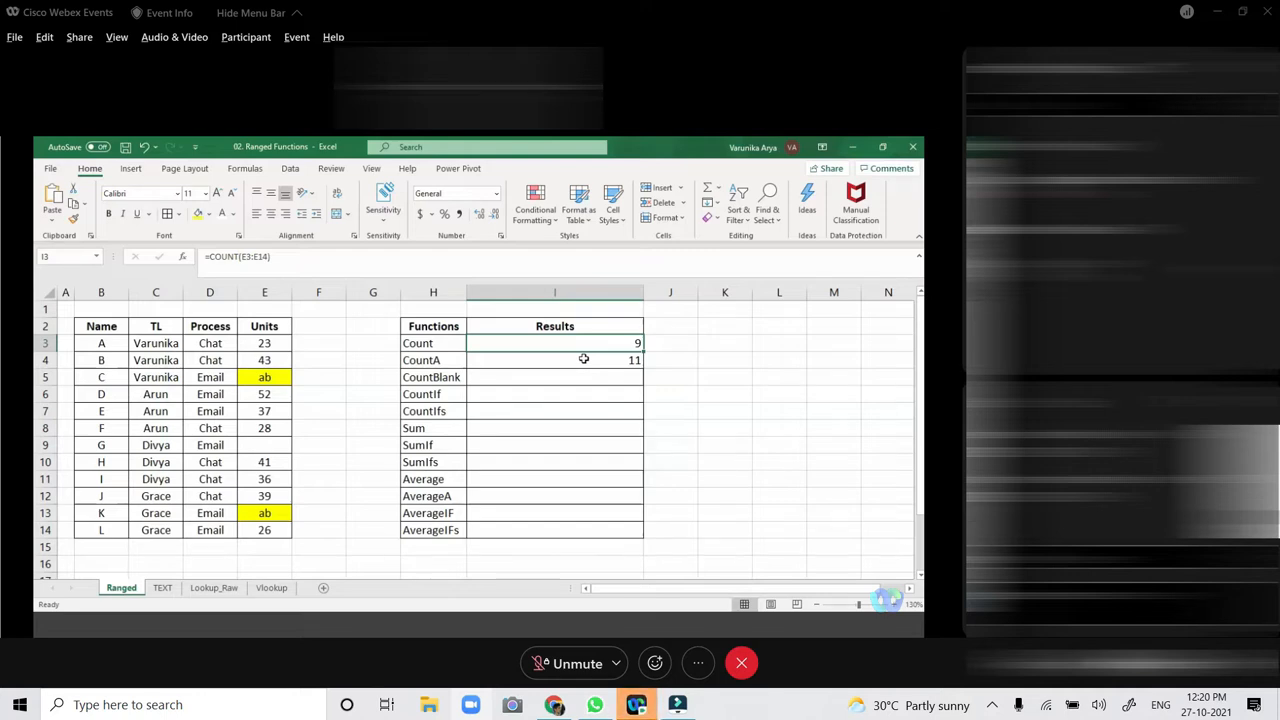
left_click_drag(643, 288, 582, 301)
Enter the formula =COUNT(E3:E14,23) in J3 to count the Units range plus a literal number as the second argument.
left_click(616, 342)
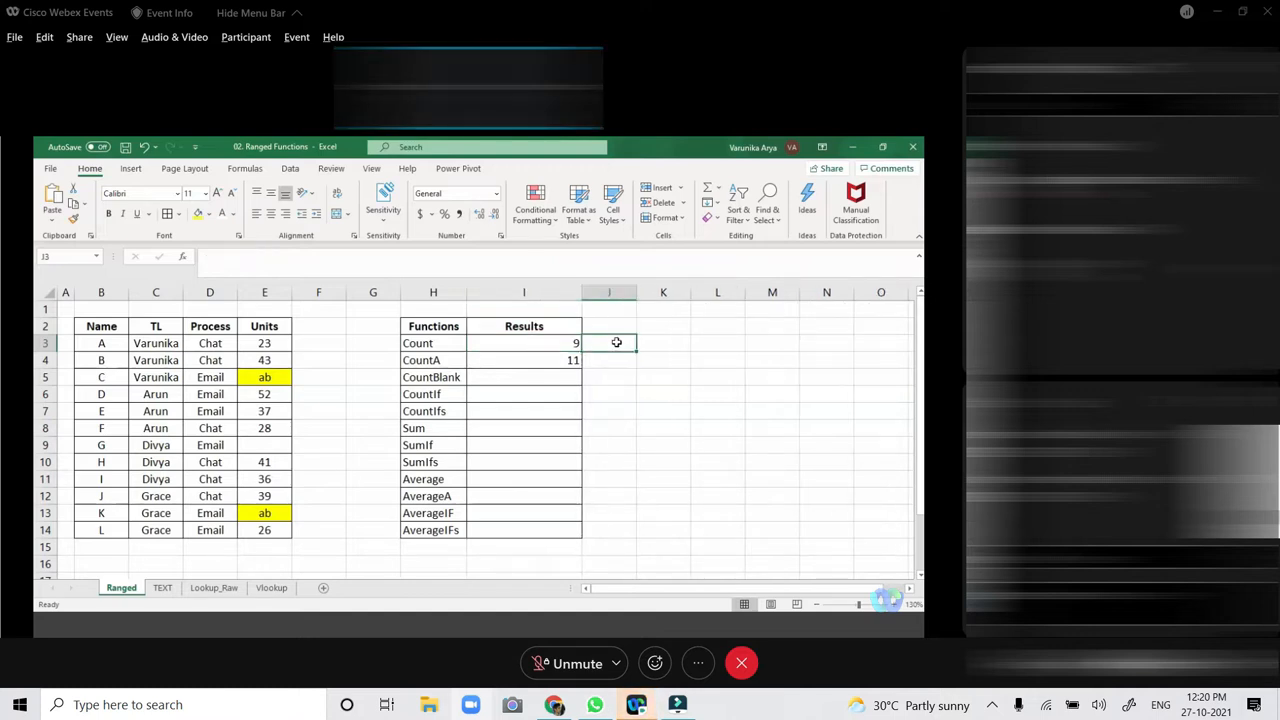
type("=count")
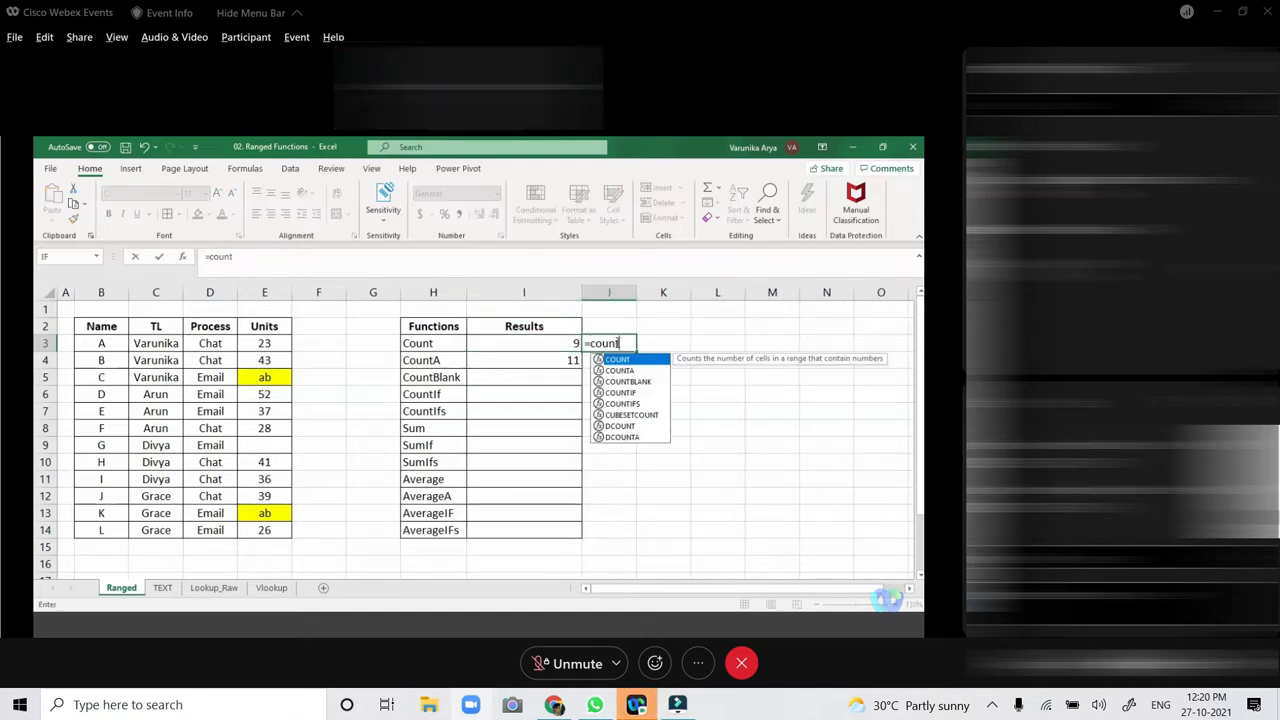
type("(")
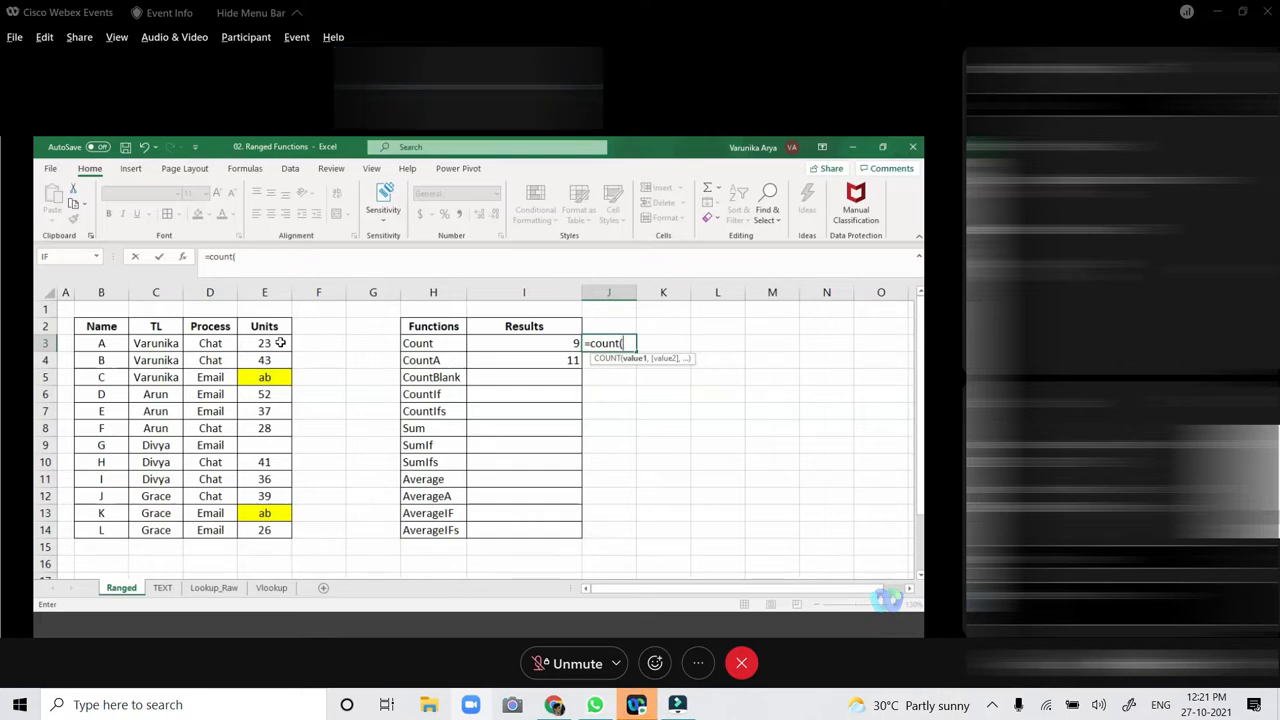
left_click_drag(280, 342, 268, 528)
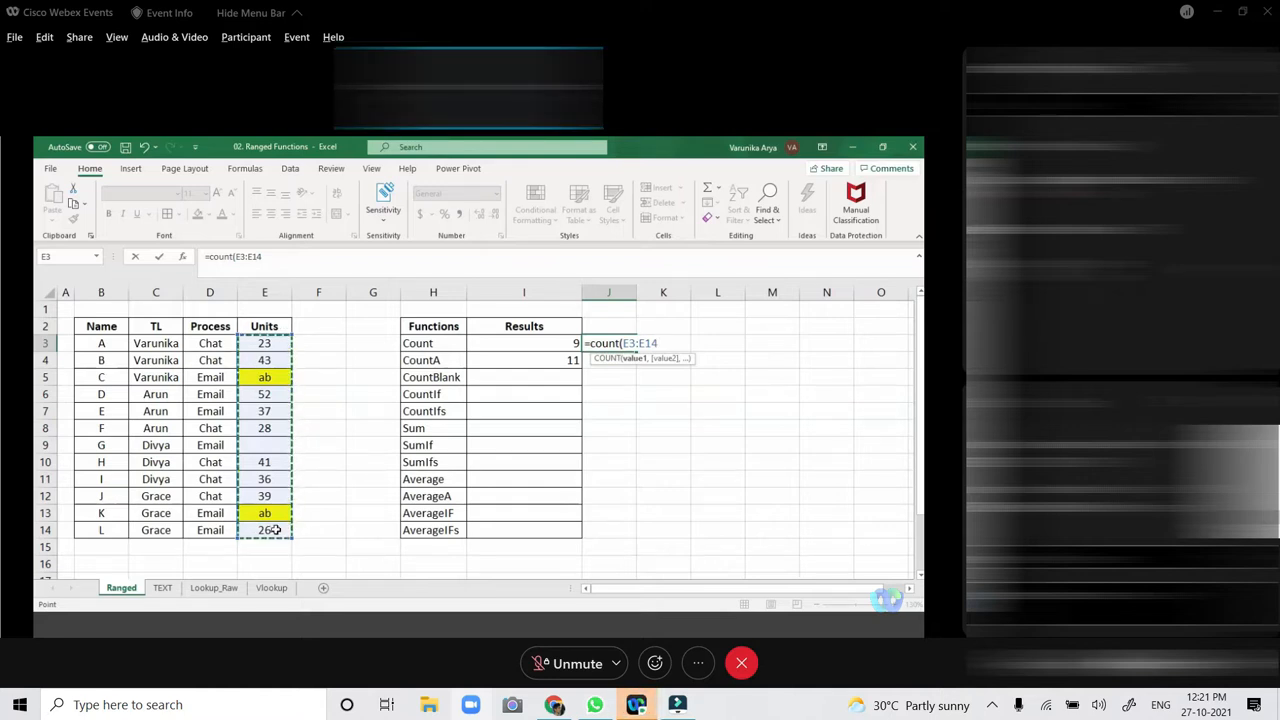
type(",")
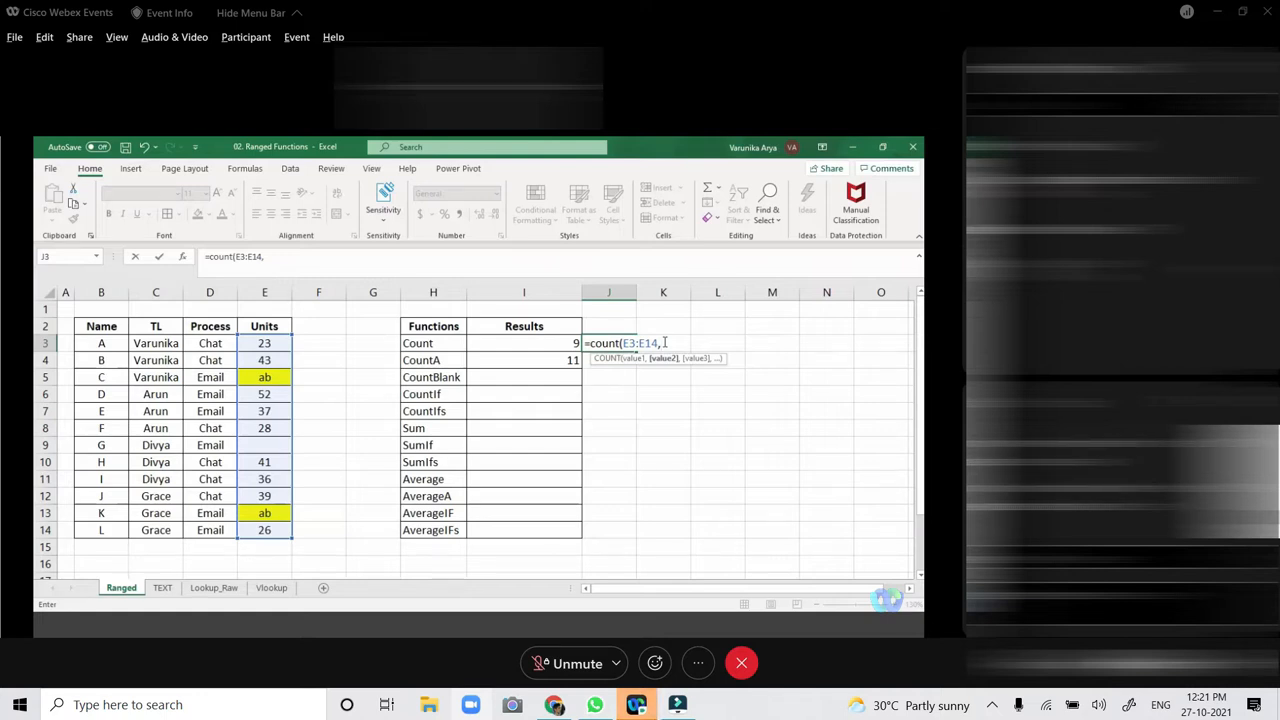
type("2")
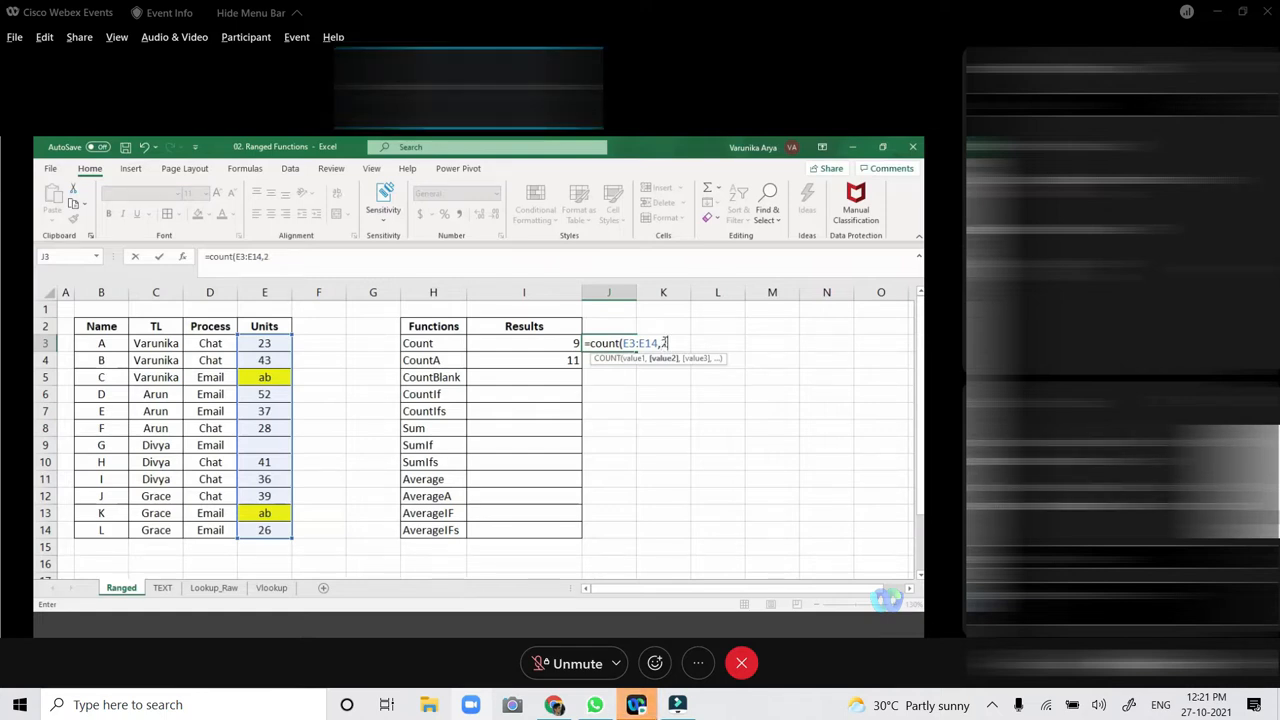
type("3)")
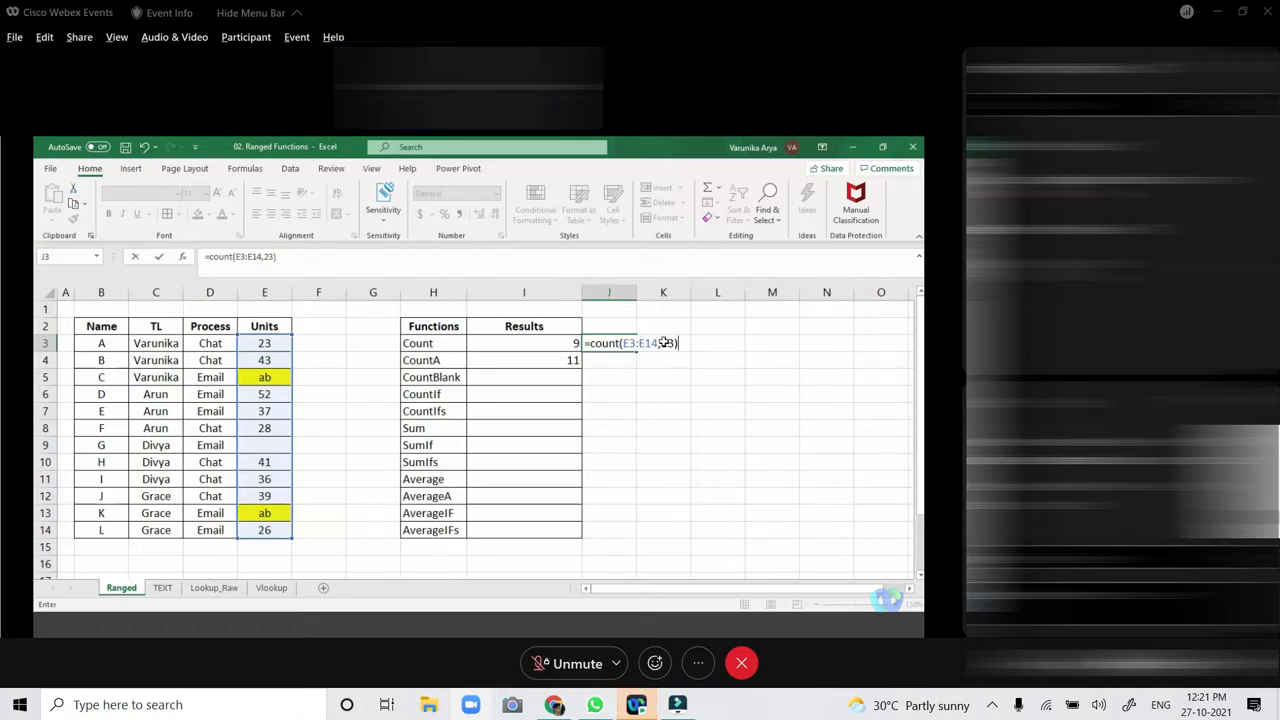
key("Return")
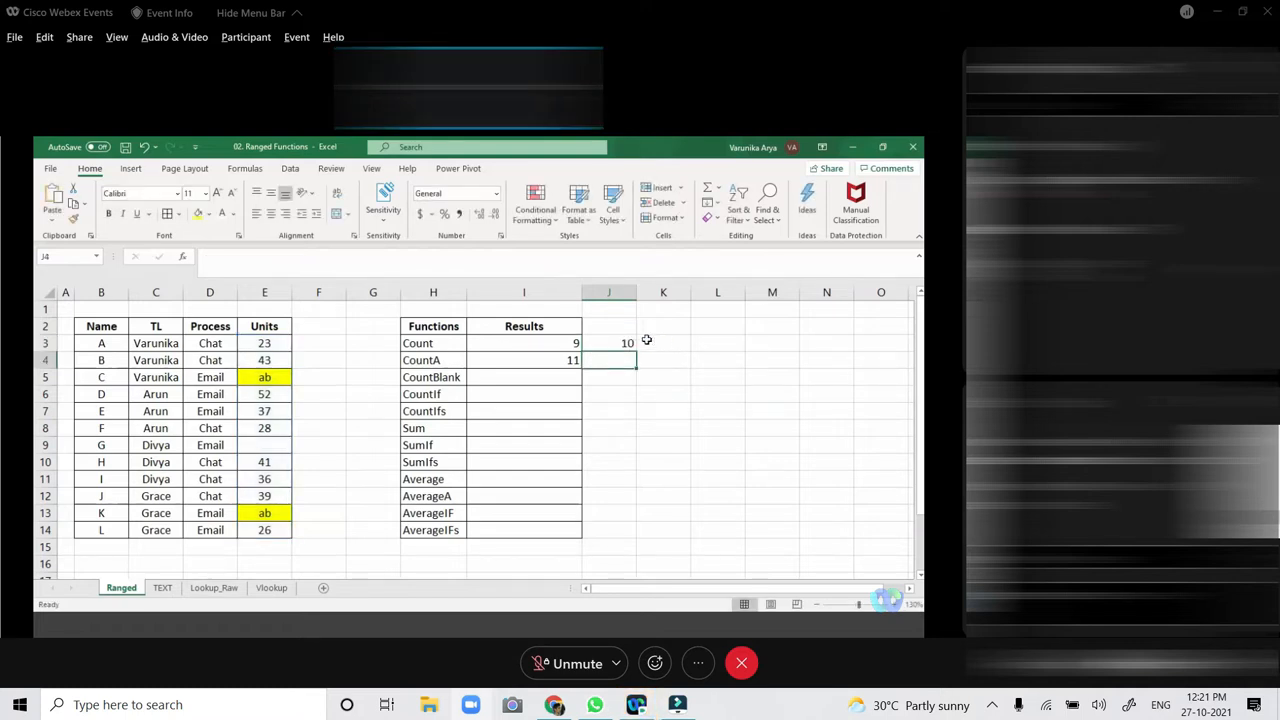
Clear the COUNT formula with the literal 23 from J3.
left_click(632, 342)
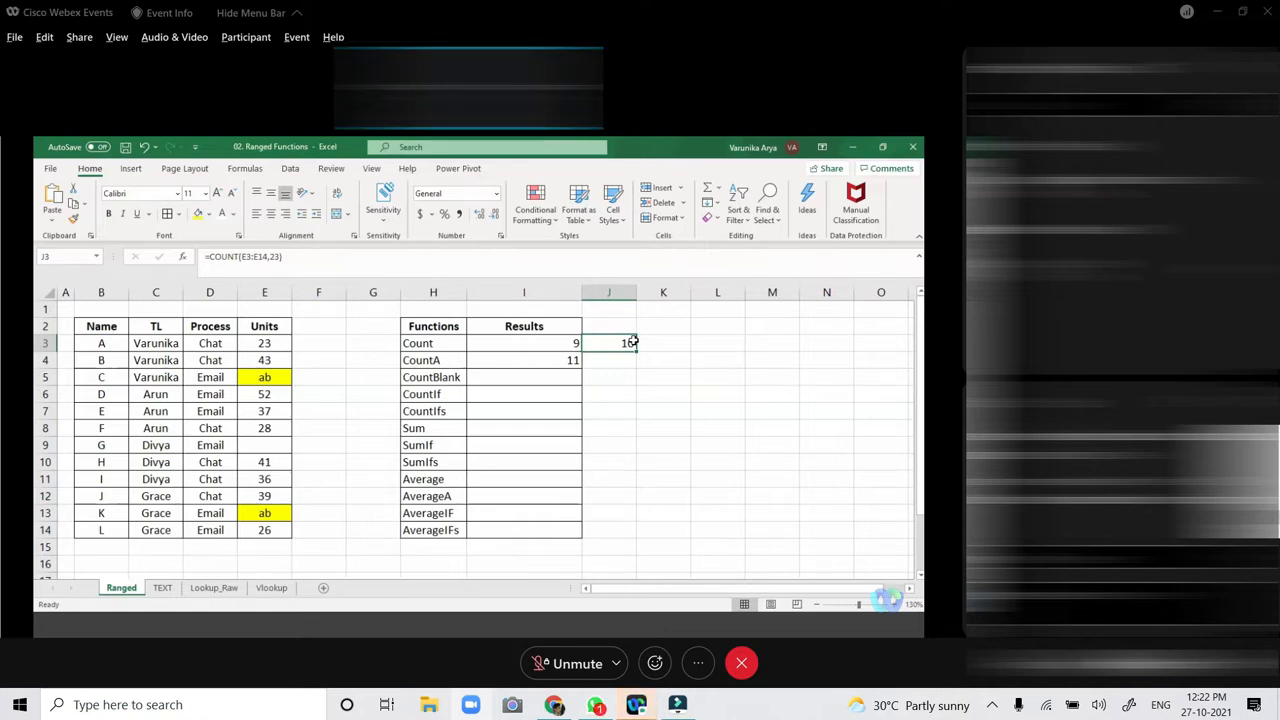
key("BackSpace")
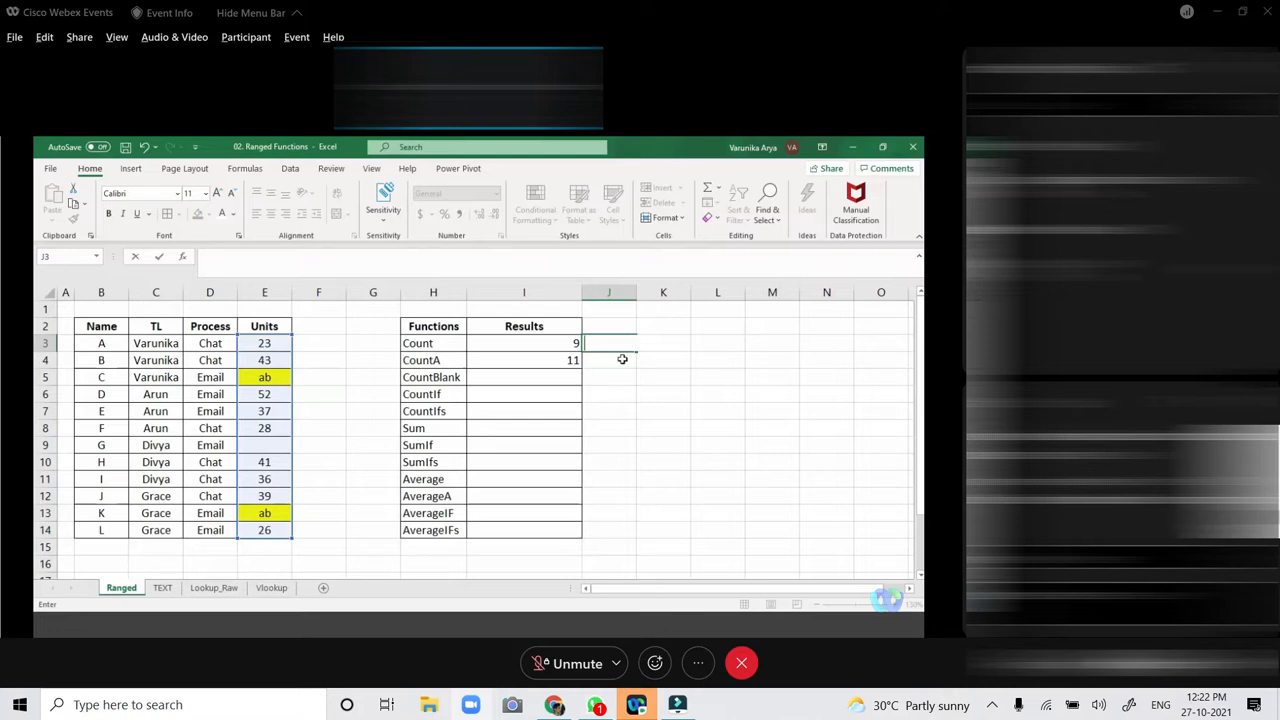
key("Return")
Enter the formula =COUNT(E3:E14,D3:D14) in J3 to count numbers across both the Units and Process columns.
left_click(608, 346)
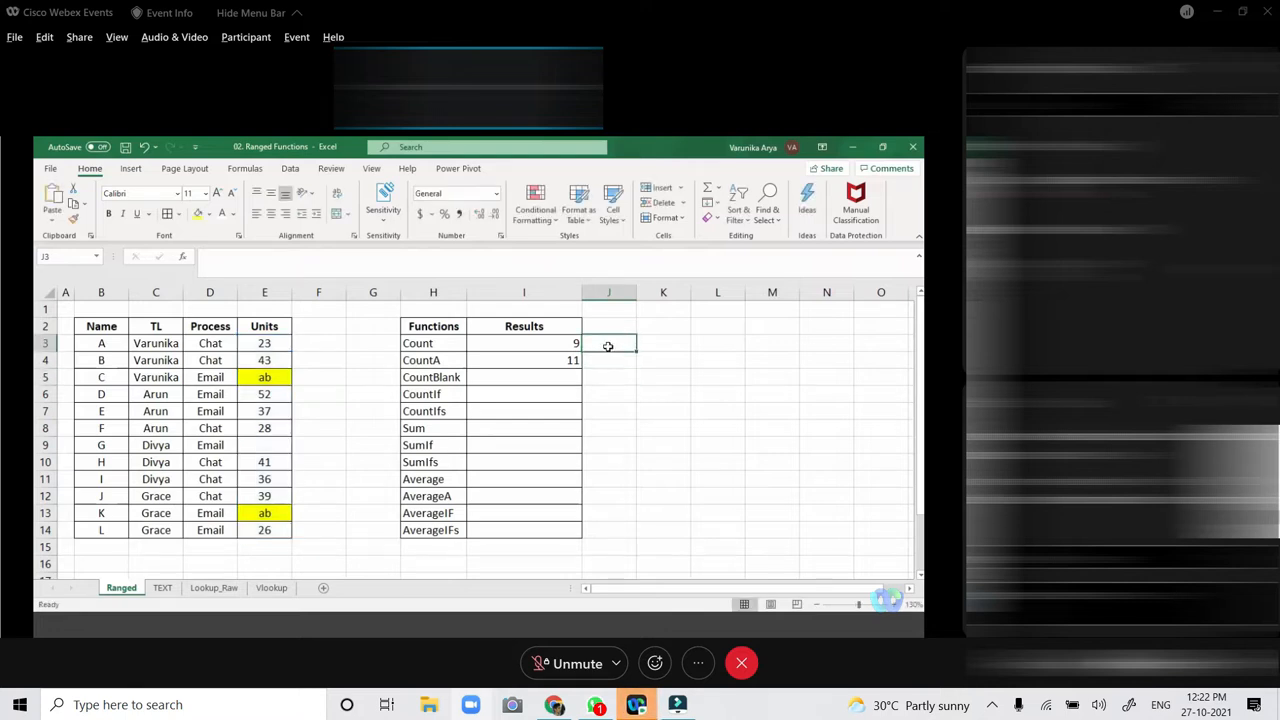
type("=")
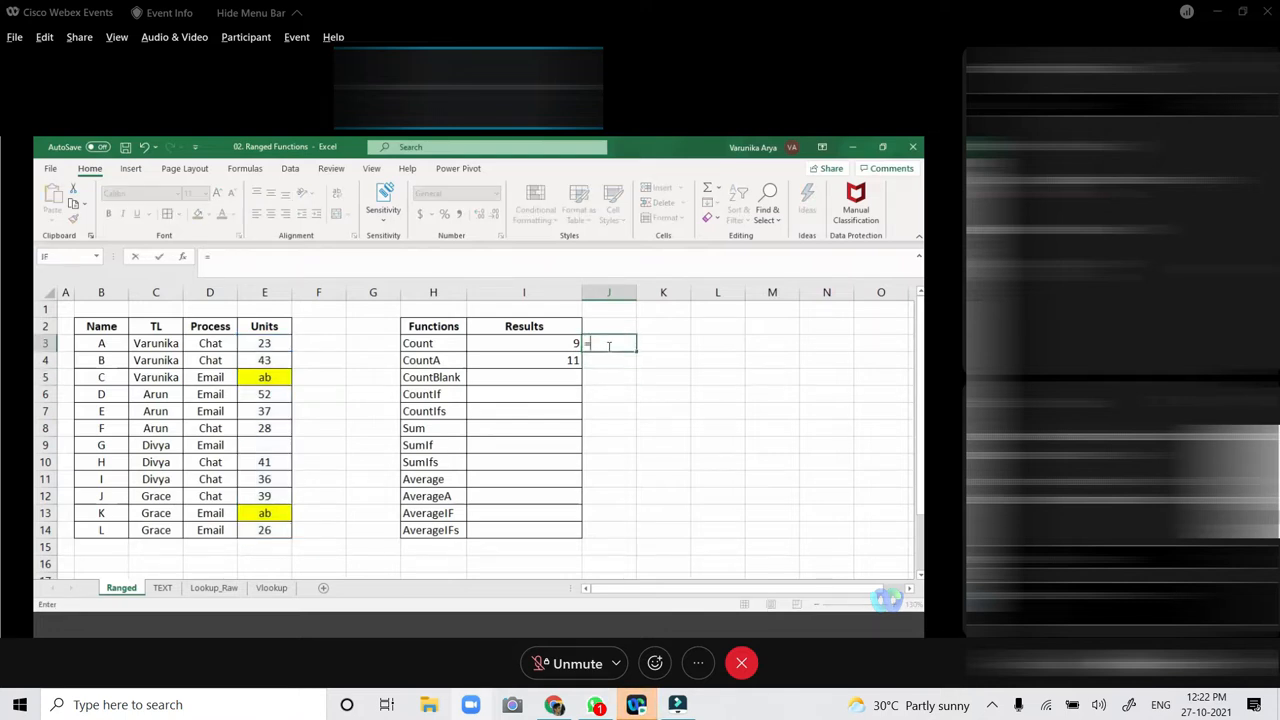
type("count(")
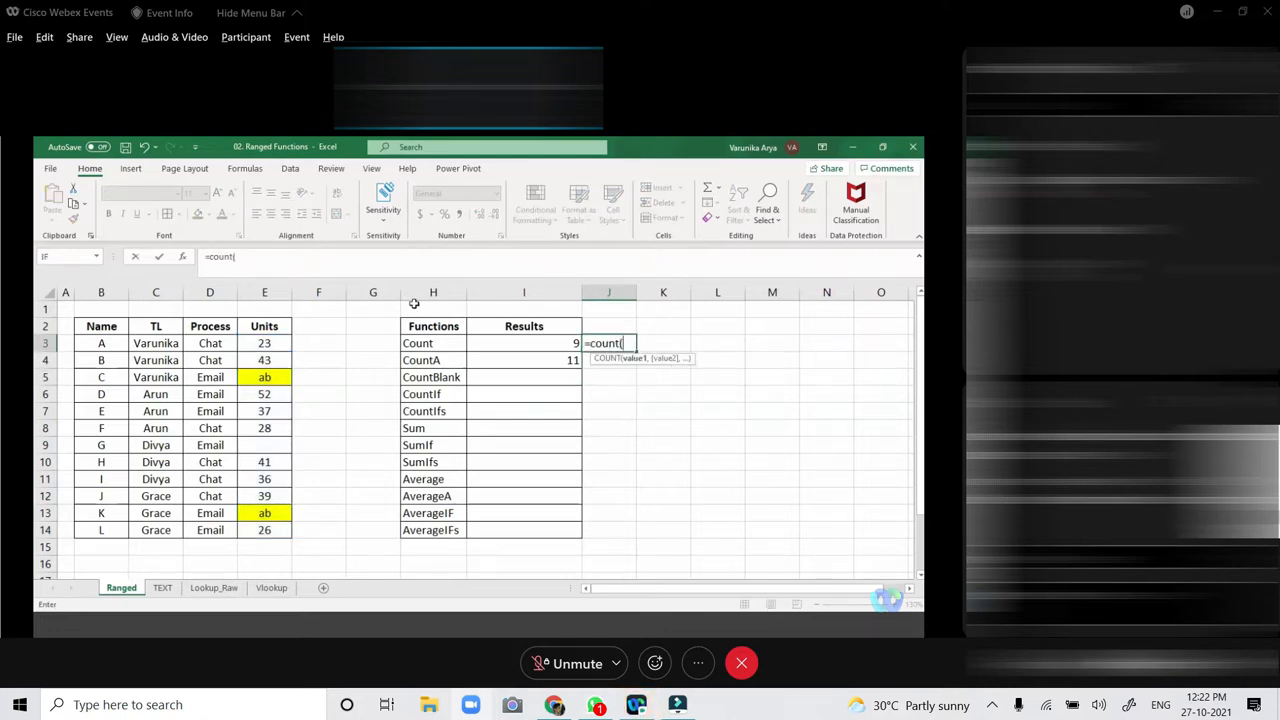
left_click_drag(273, 343, 279, 531)
type(",")
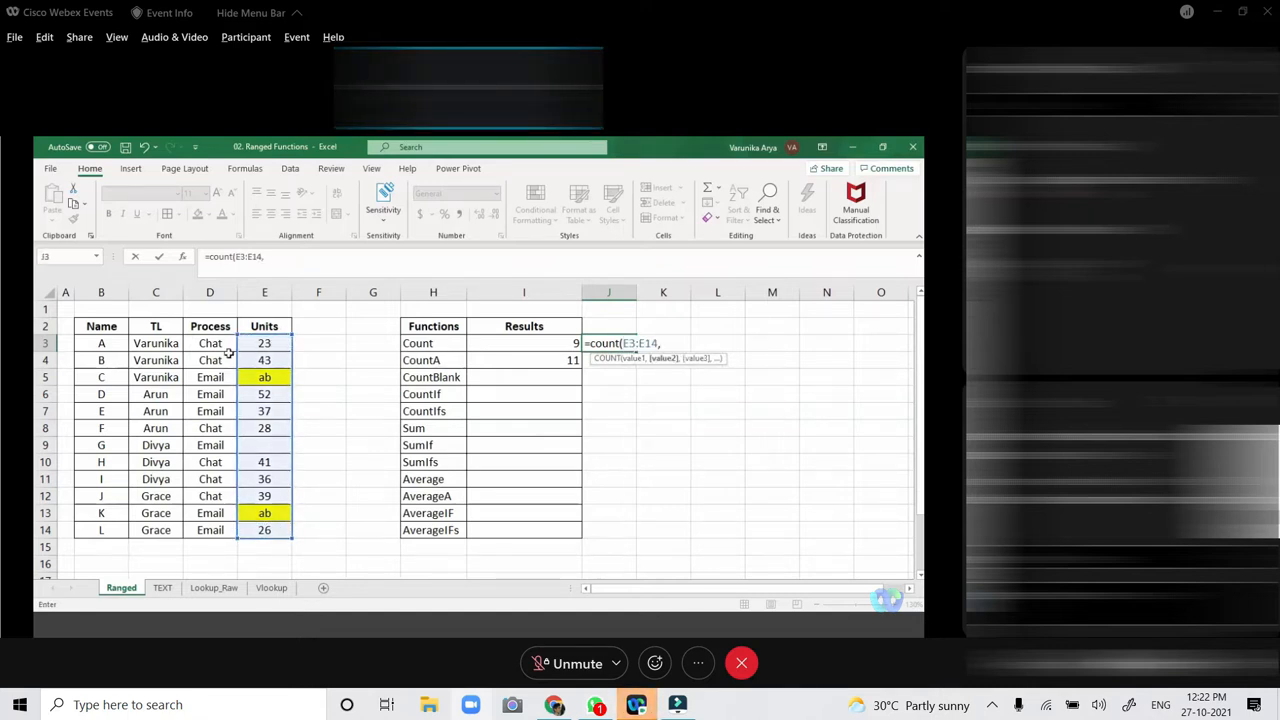
left_click_drag(228, 347, 226, 531)
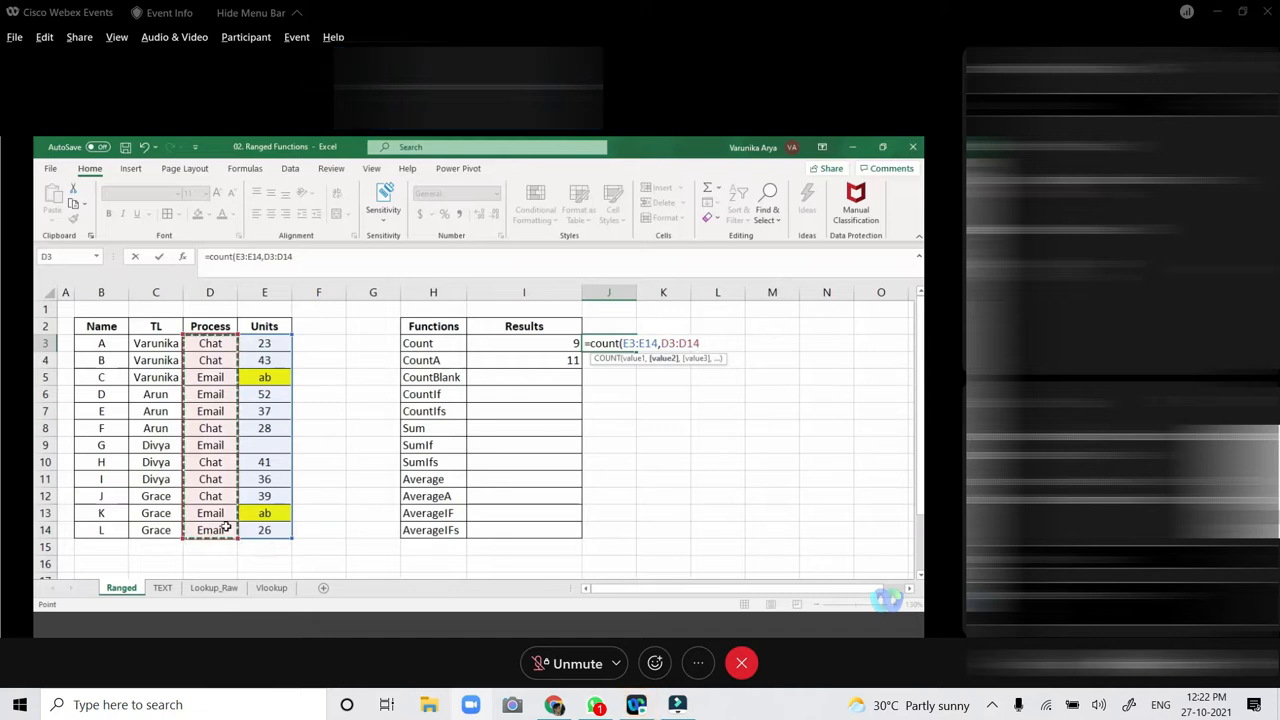
key("Return")
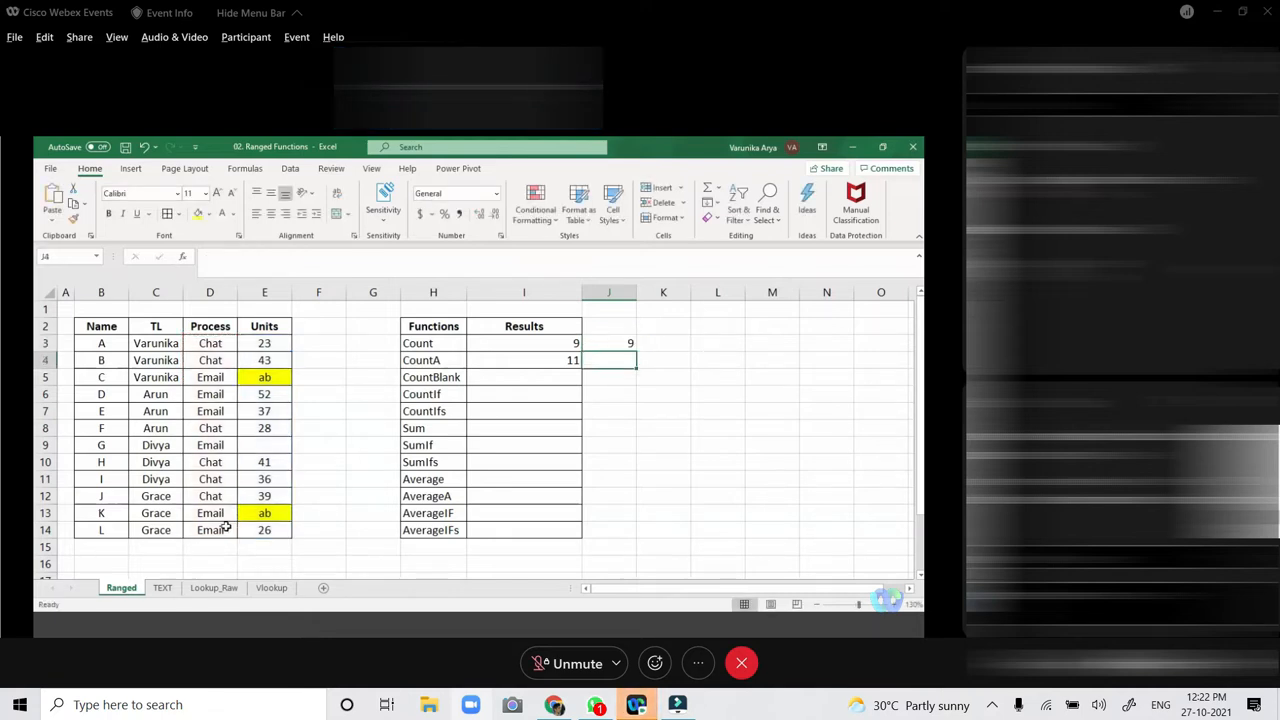
Enter the formula =COUNTBLANK(E3:E14) in I5 to count the empty cells of the Units column.
left_click(607, 344)
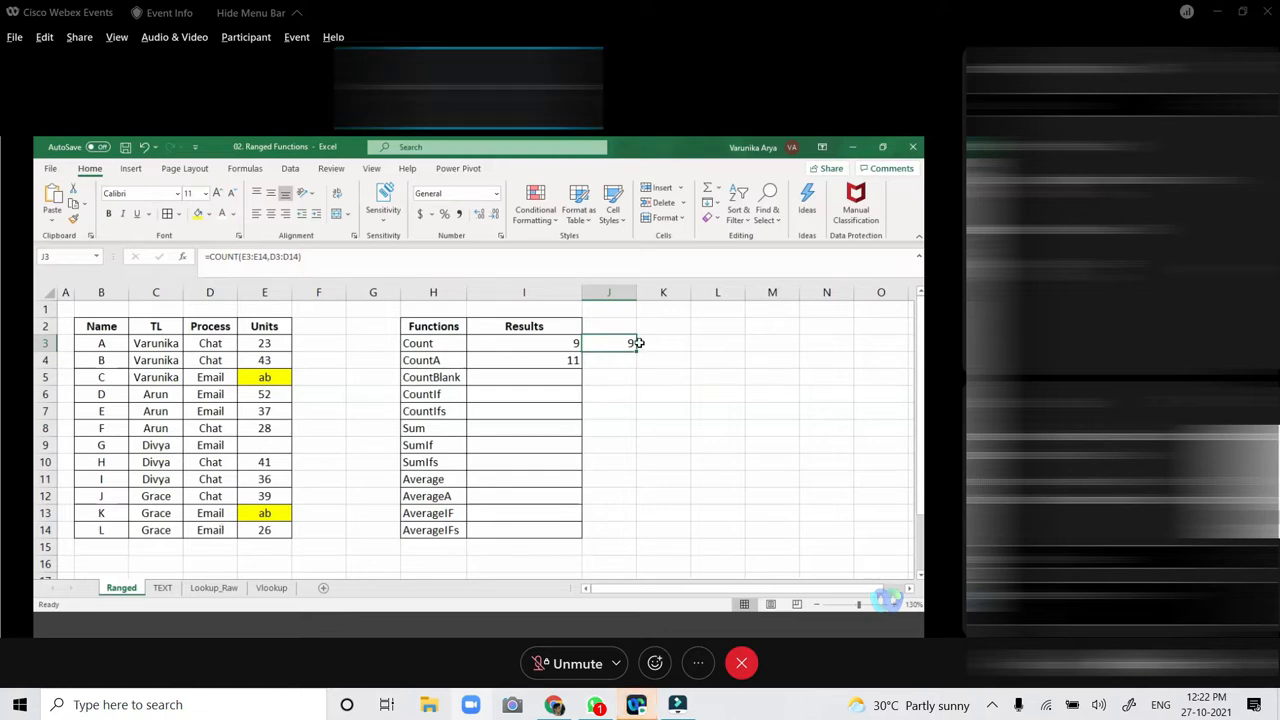
left_click(531, 375)
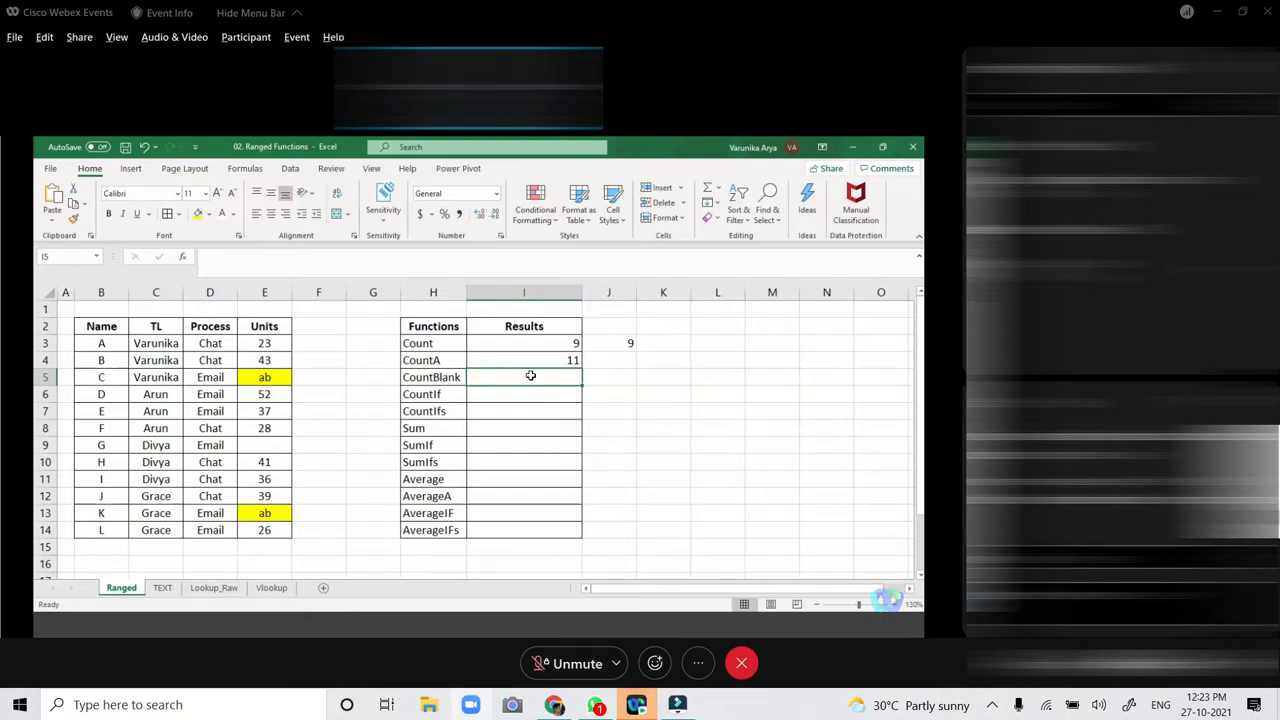
type("=")
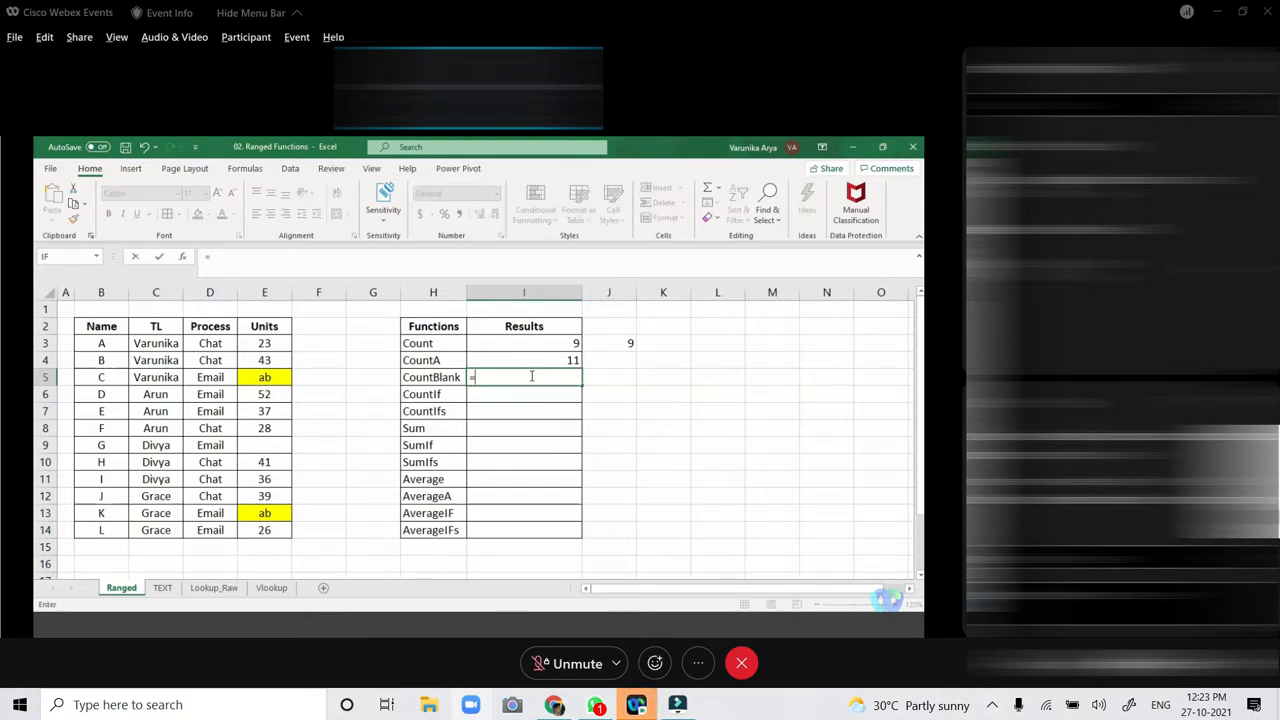
type("countblanl")
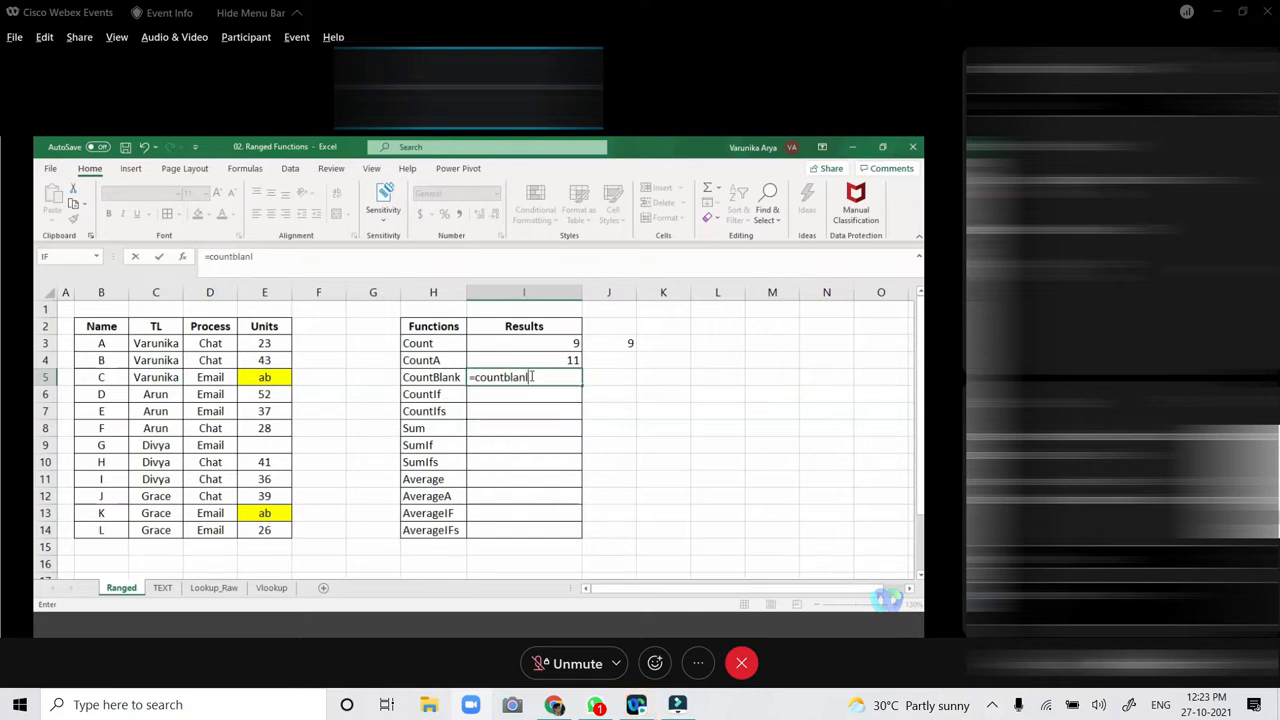
key("BackSpace")
type("k")
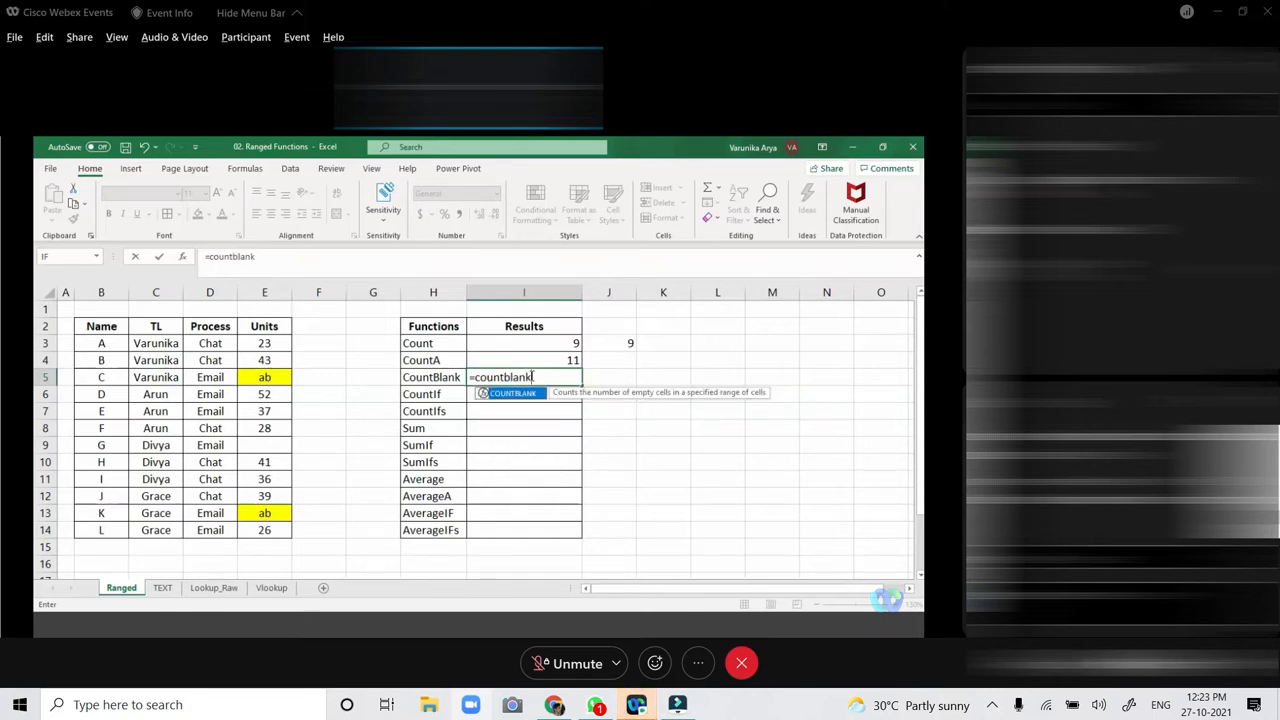
type("(")
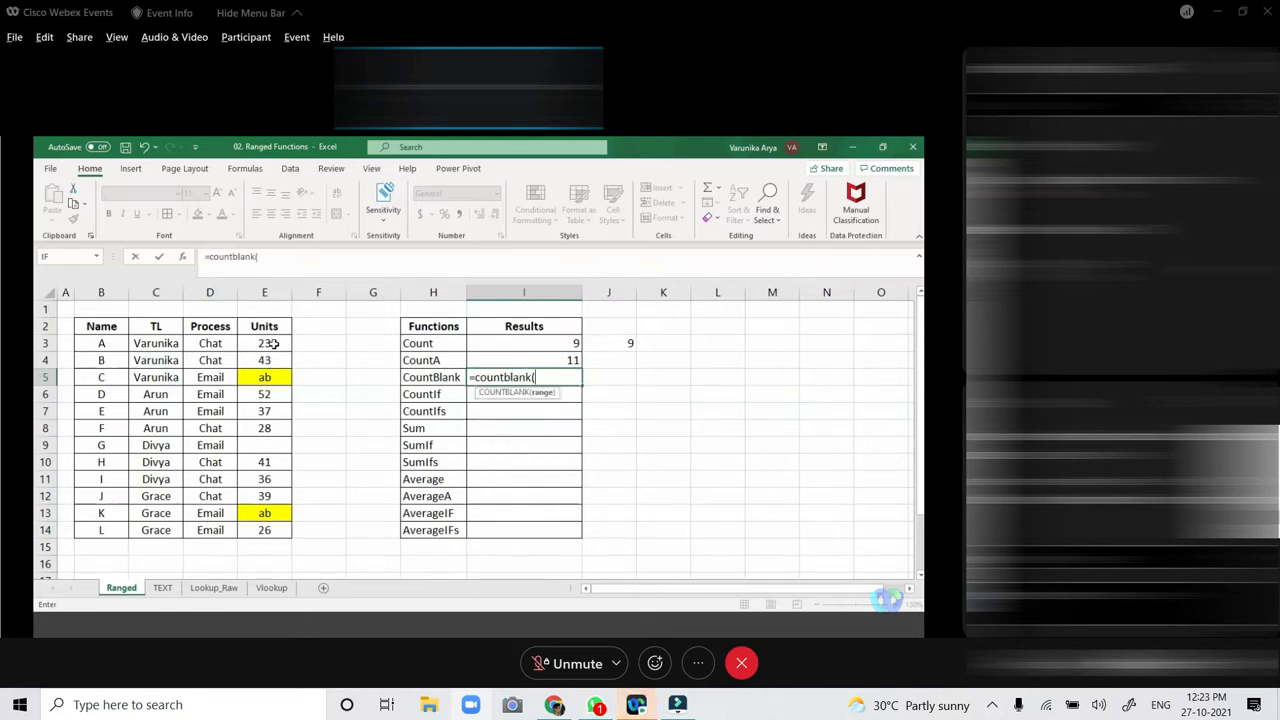
left_click_drag(272, 343, 279, 530)
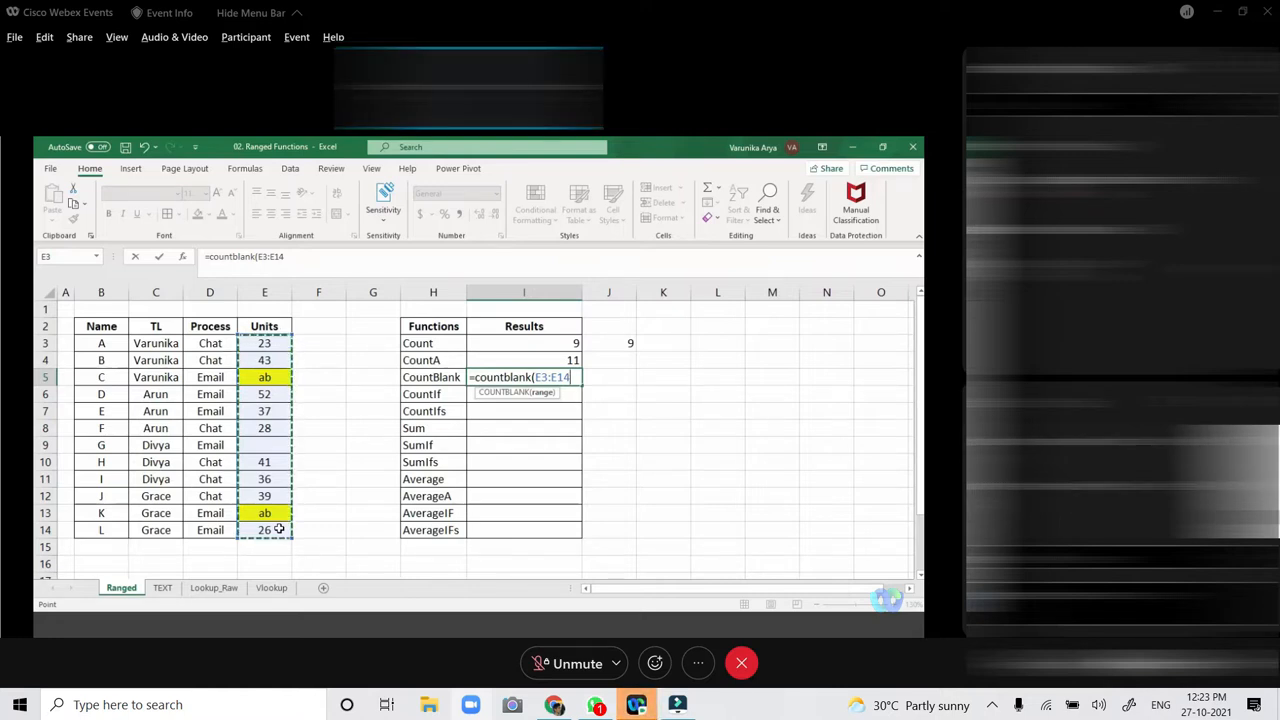
type(")")
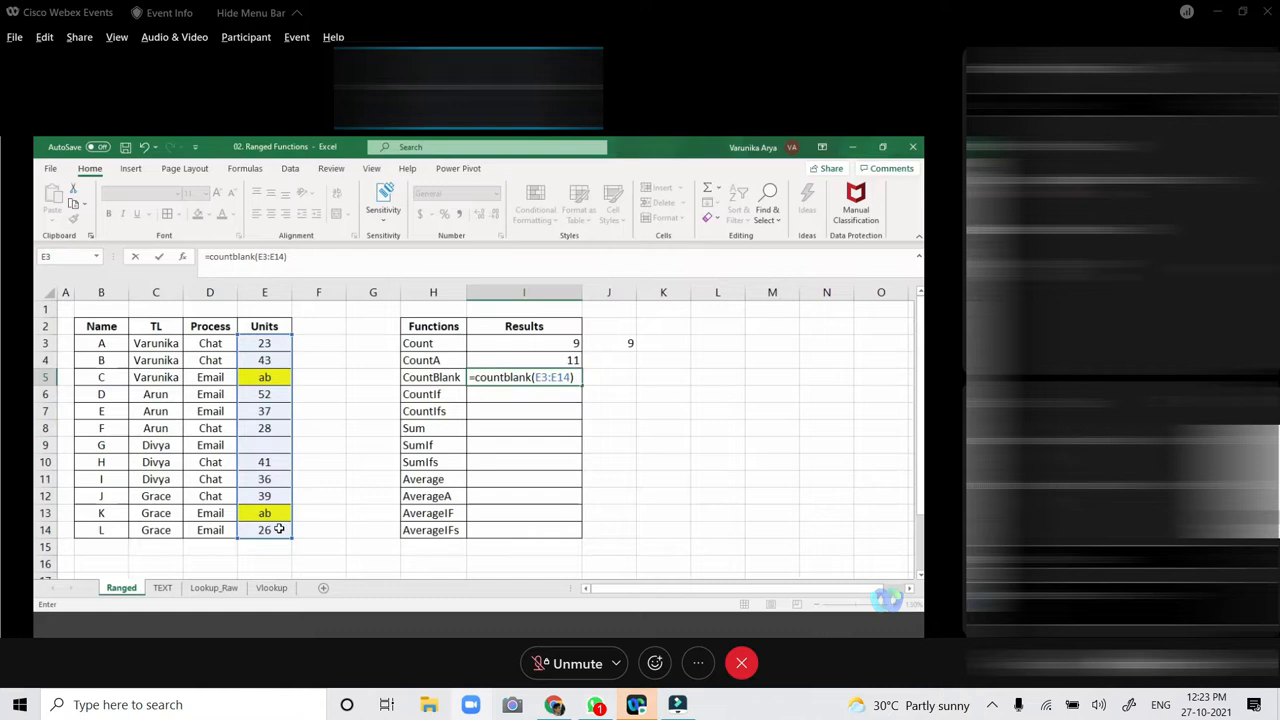
key("Return")
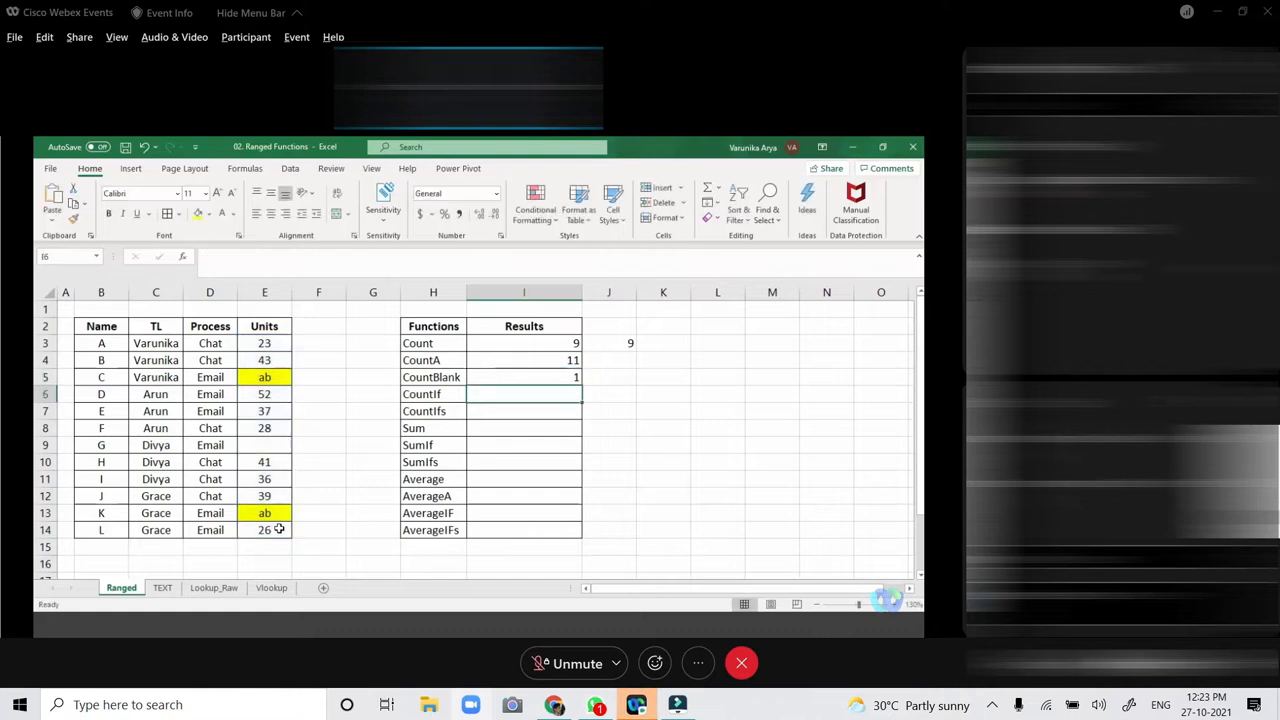
Fill the blank Units cell E9 with 23 and check the COUNTBLANK formula in I5.
left_click(246, 449)
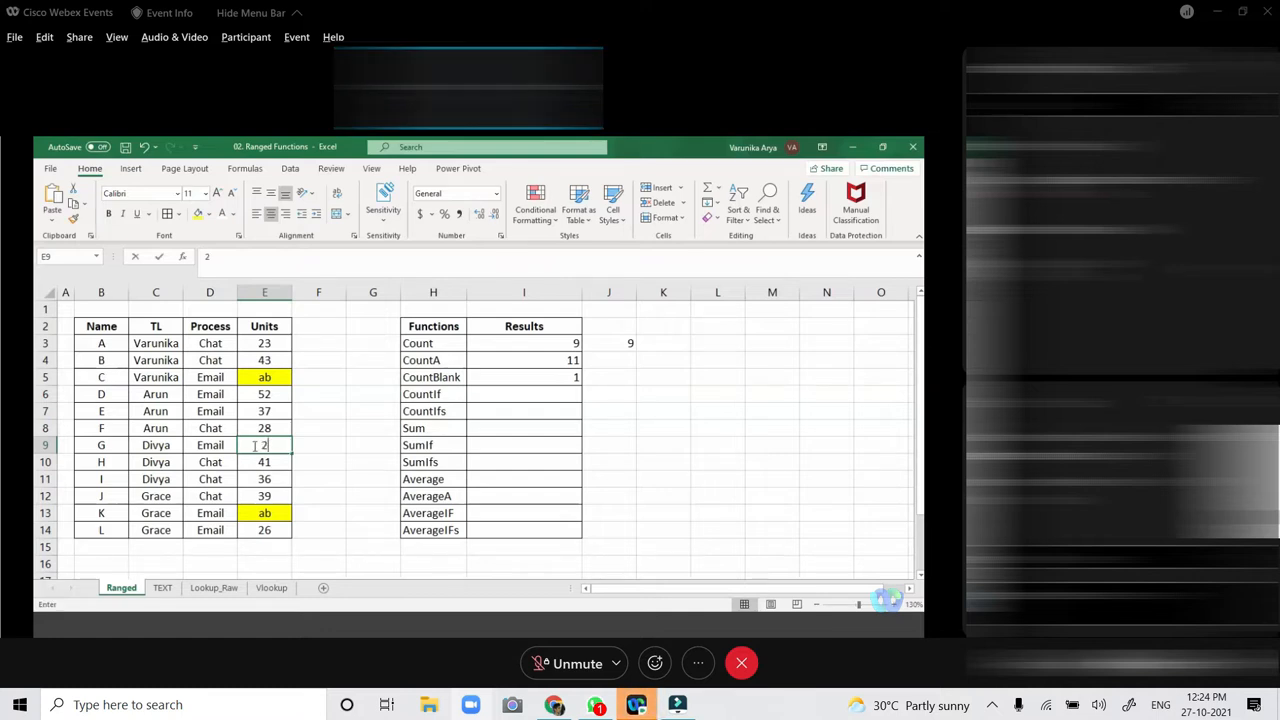
type("23")
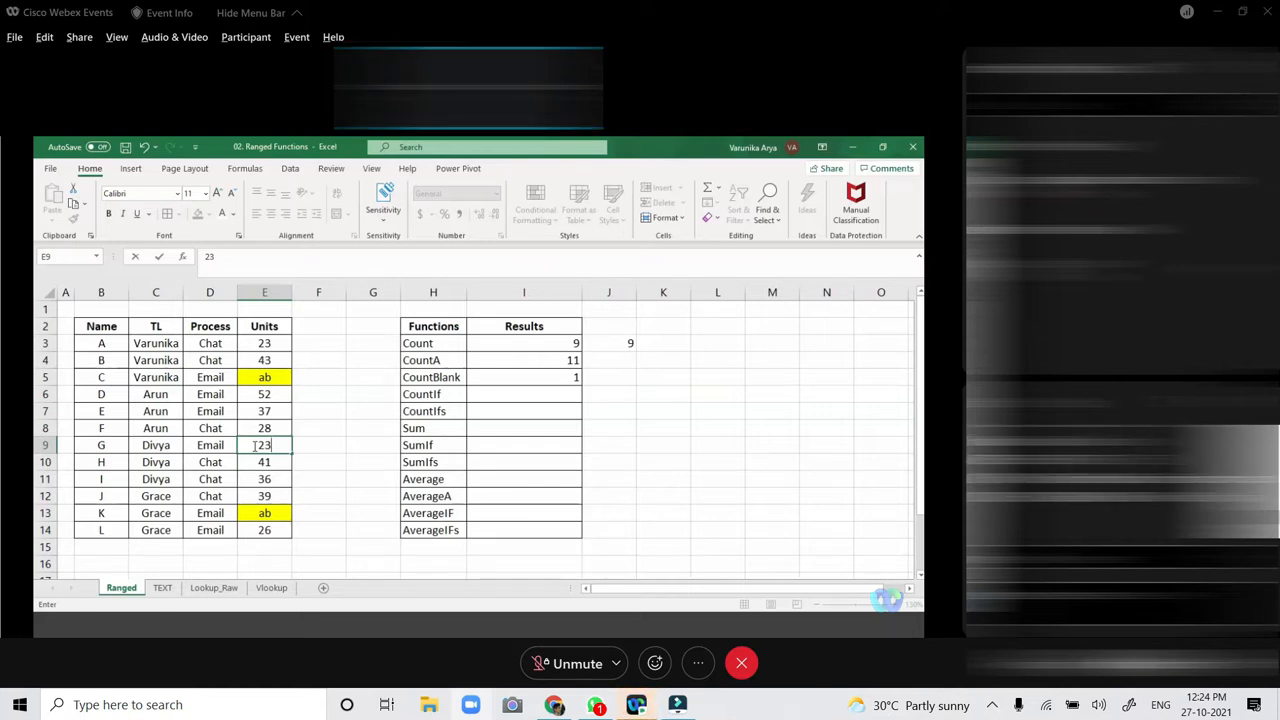
key("Return")
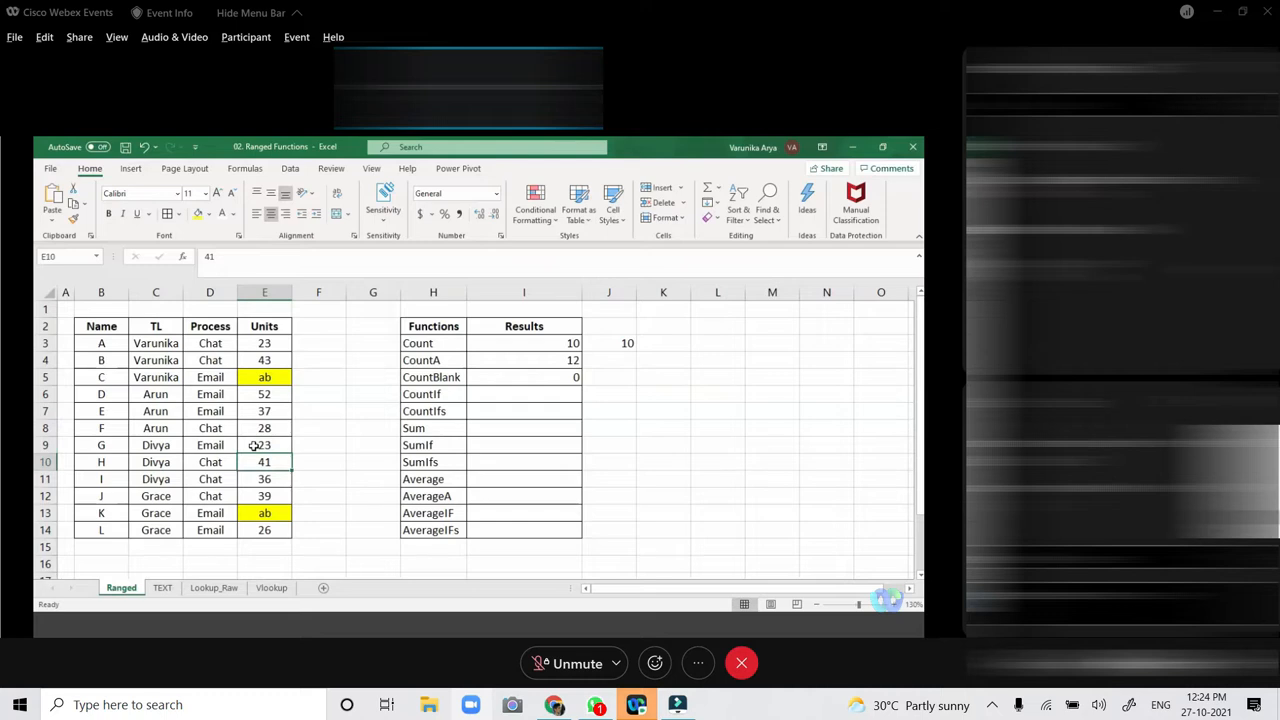
left_click(566, 377)
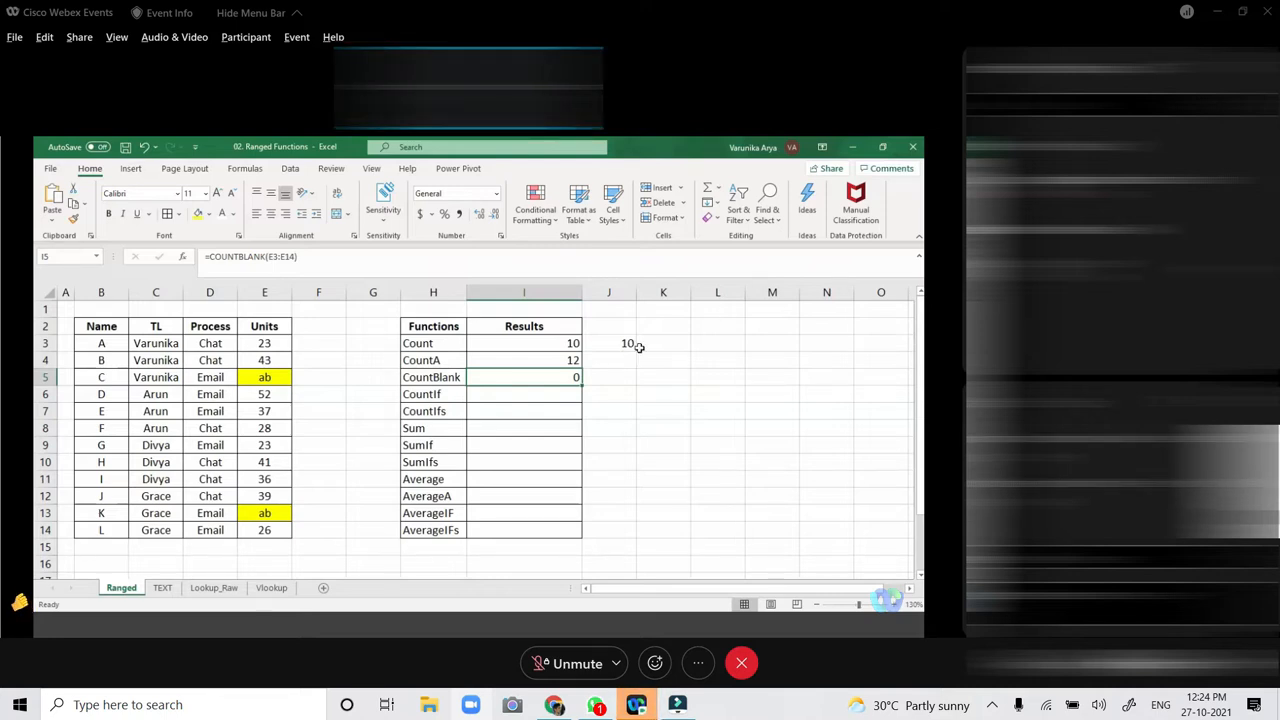
Enter the formula =COUNTIF(E3:E14,23) in I6 to count the Units cells equal to 23.
left_click(522, 393)
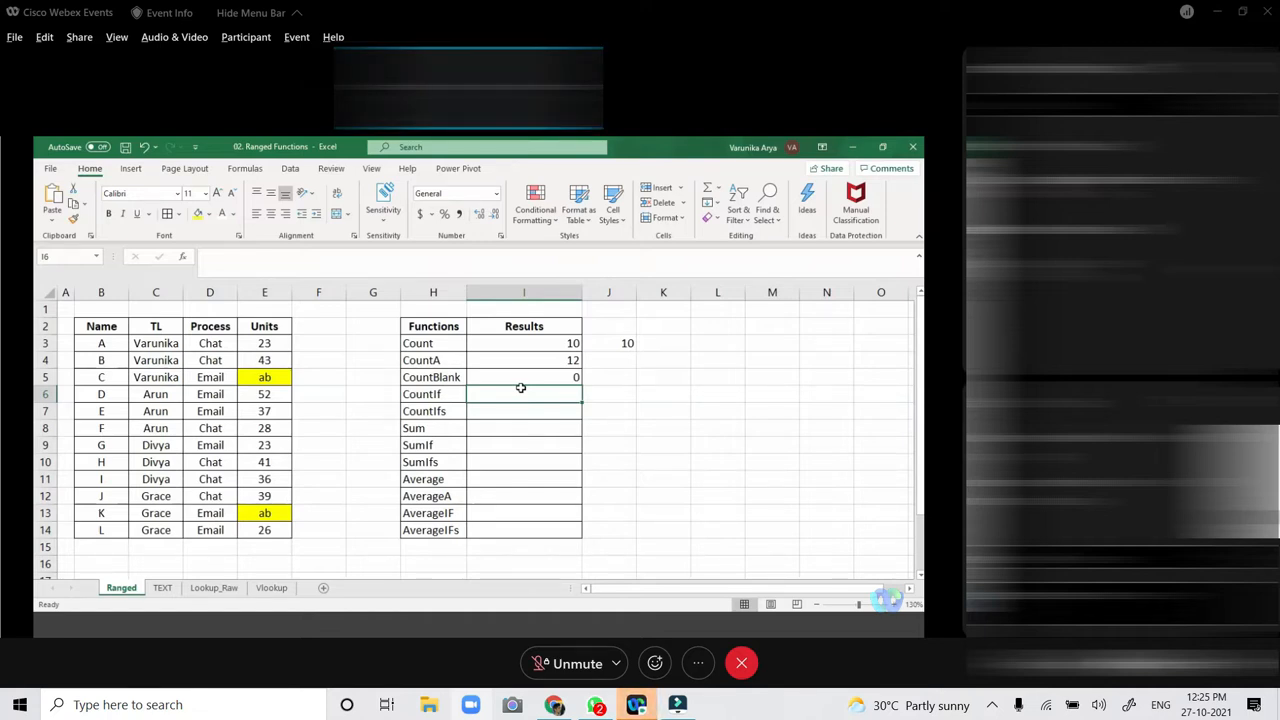
type("=")
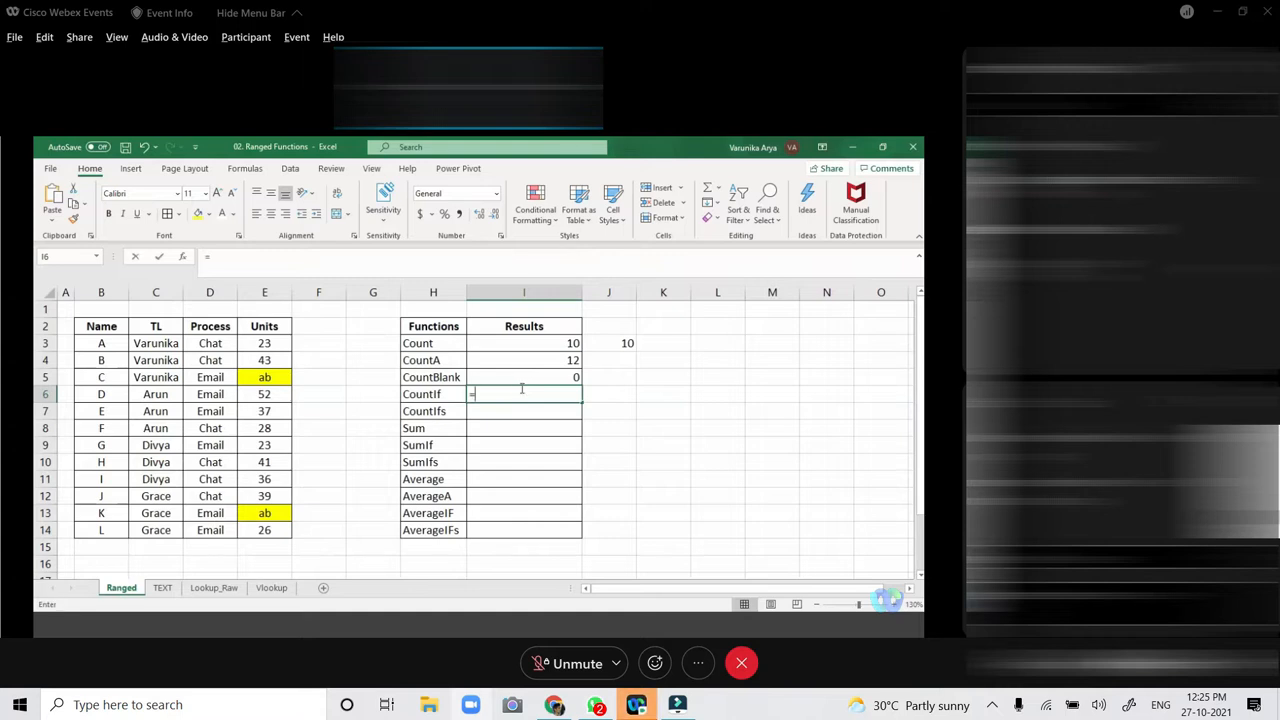
type("countif(")
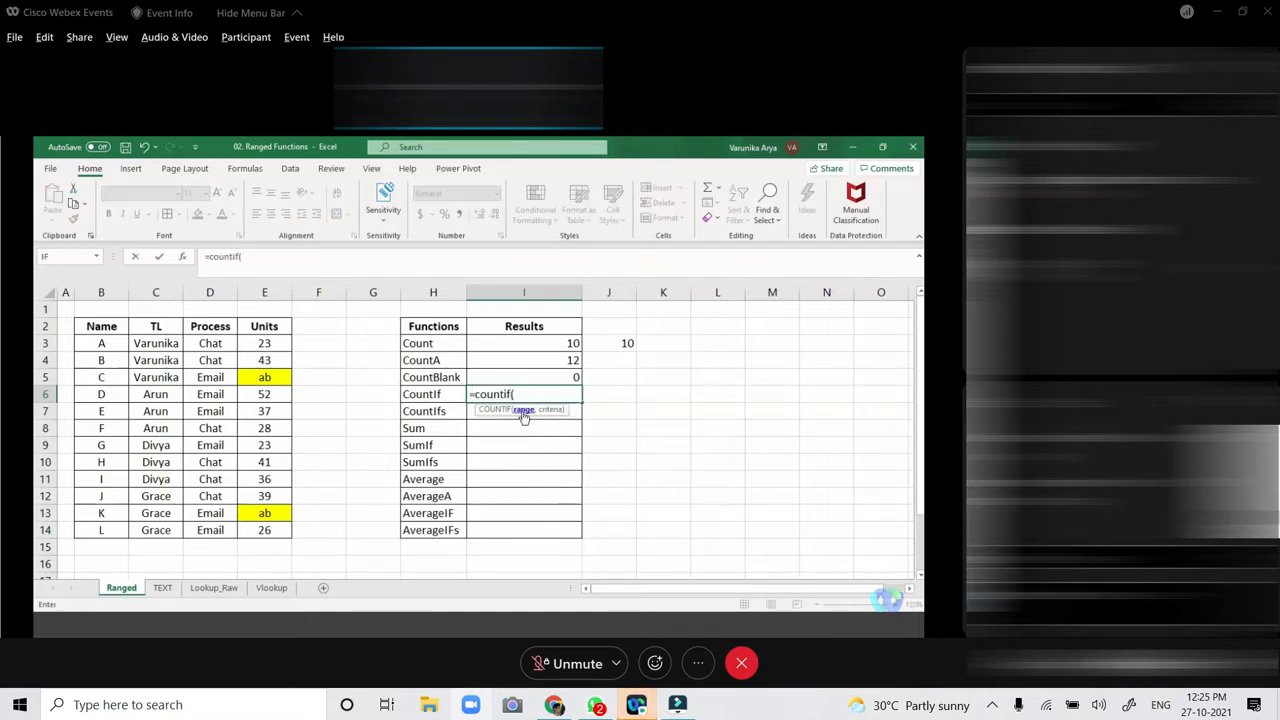
left_click(275, 344)
left_click_drag(275, 344, 268, 530)
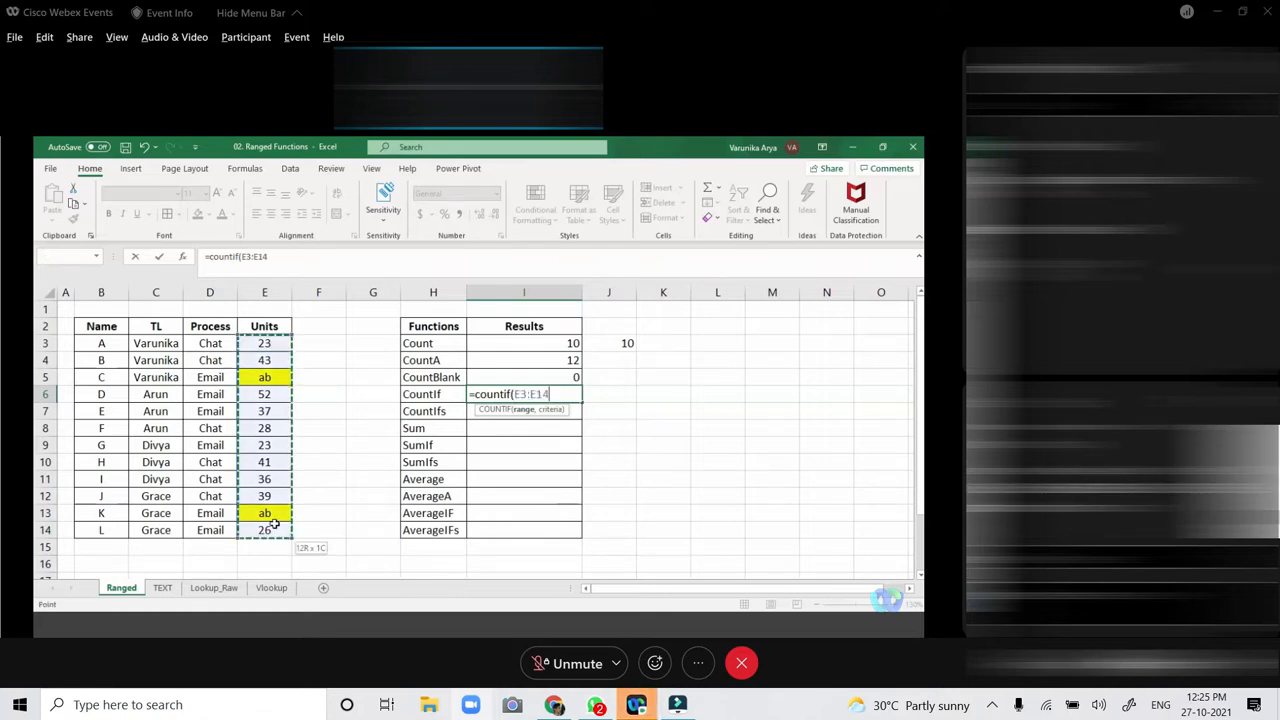
type(",")
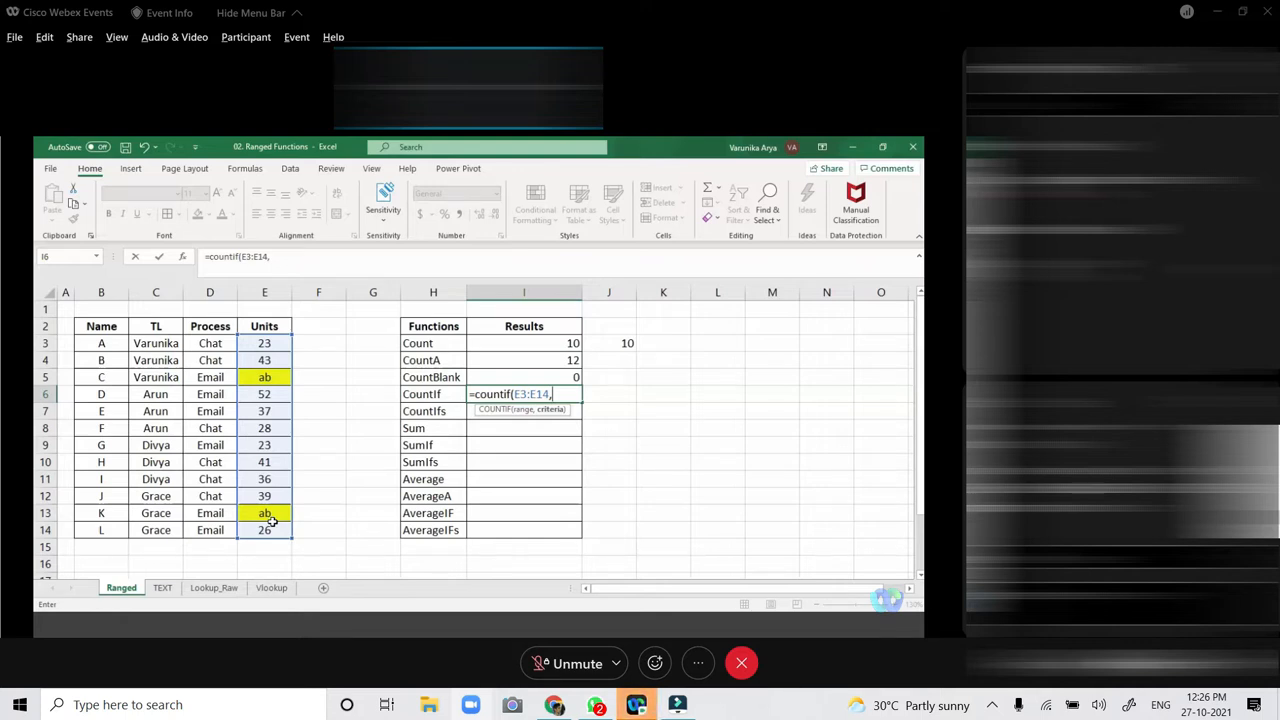
type("23")
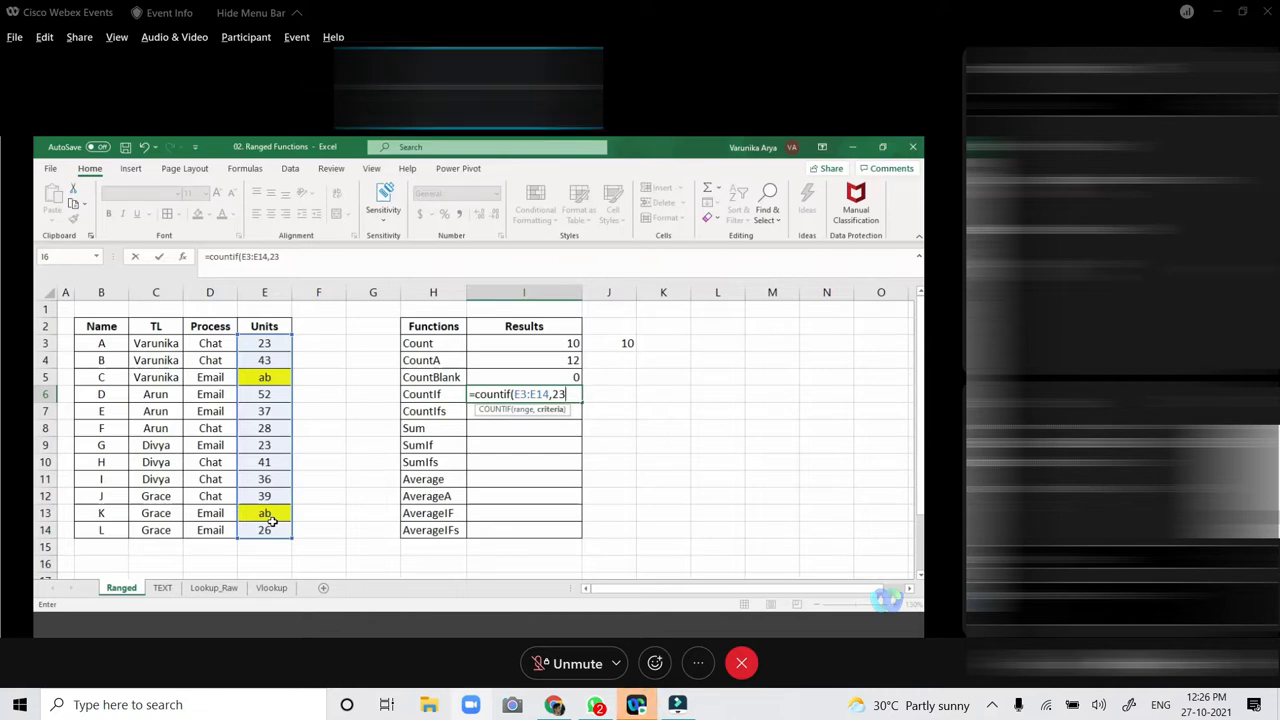
key("Return")
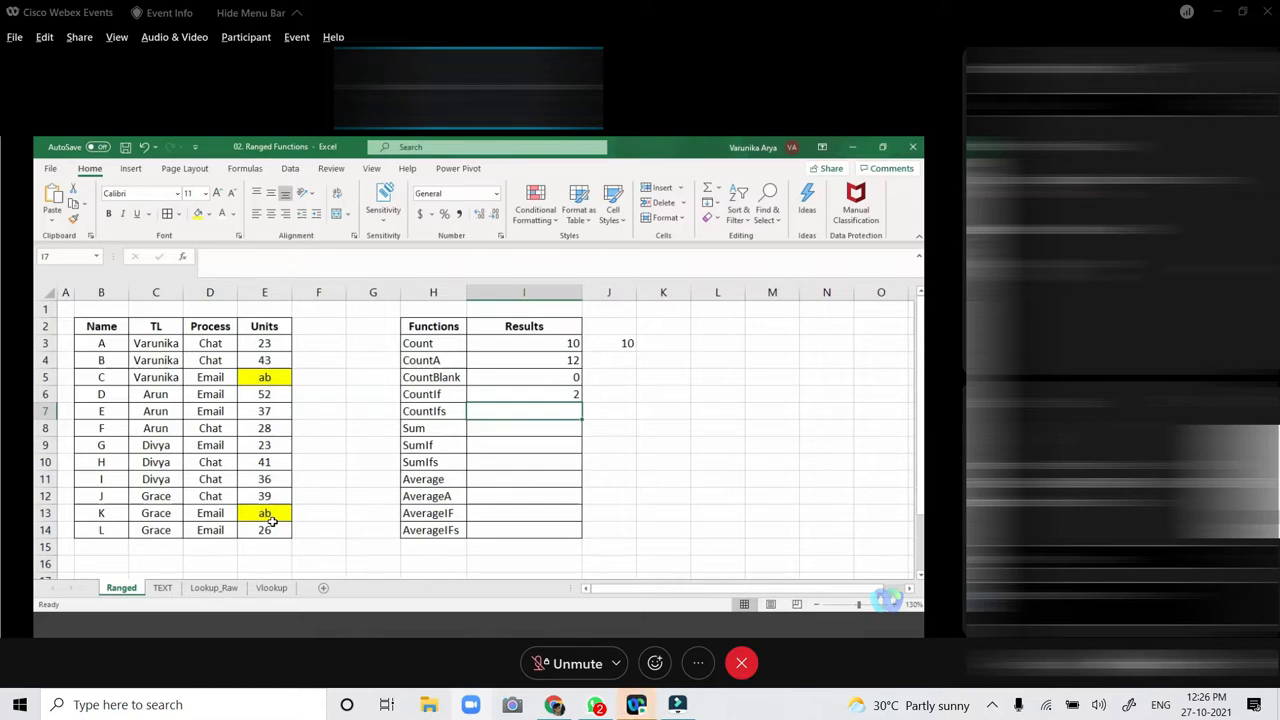
Show the sheet's formulas instead of results to examine the COUNTIF range and criterion in I6, and restore the results display.
left_click(496, 392)
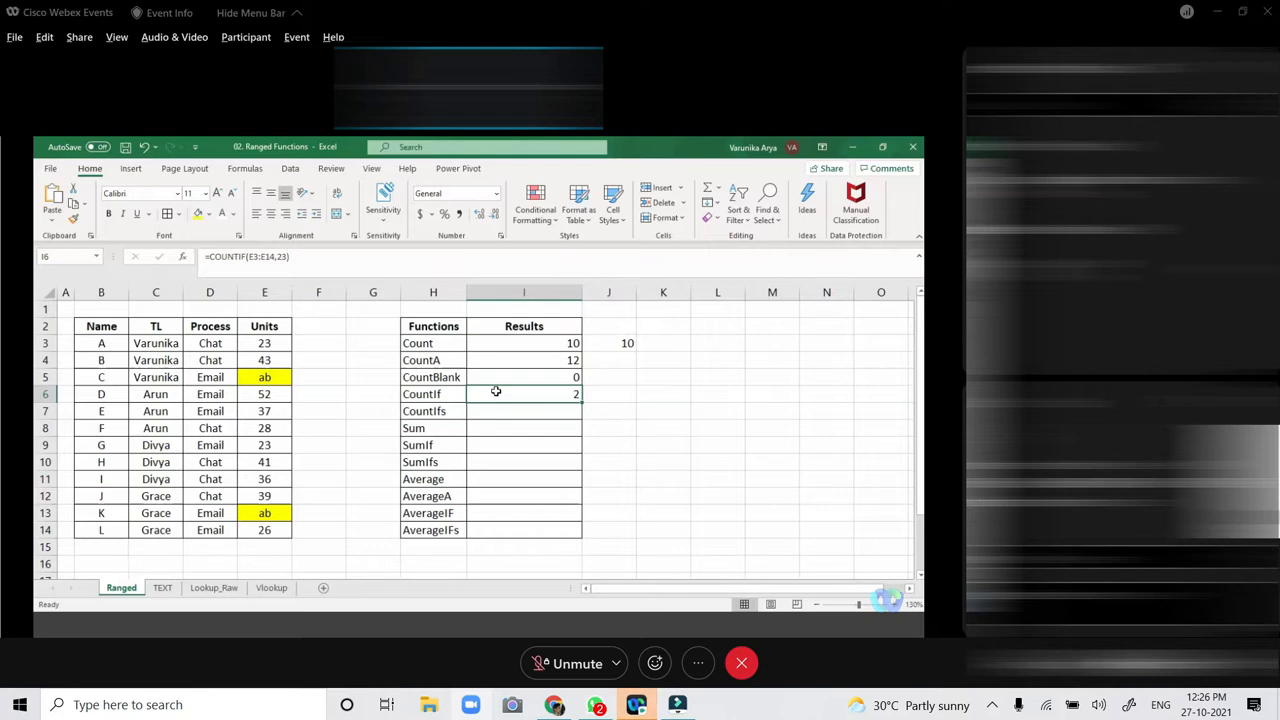
key("ctrl+grave")
left_click_drag(720, 590, 810, 593)
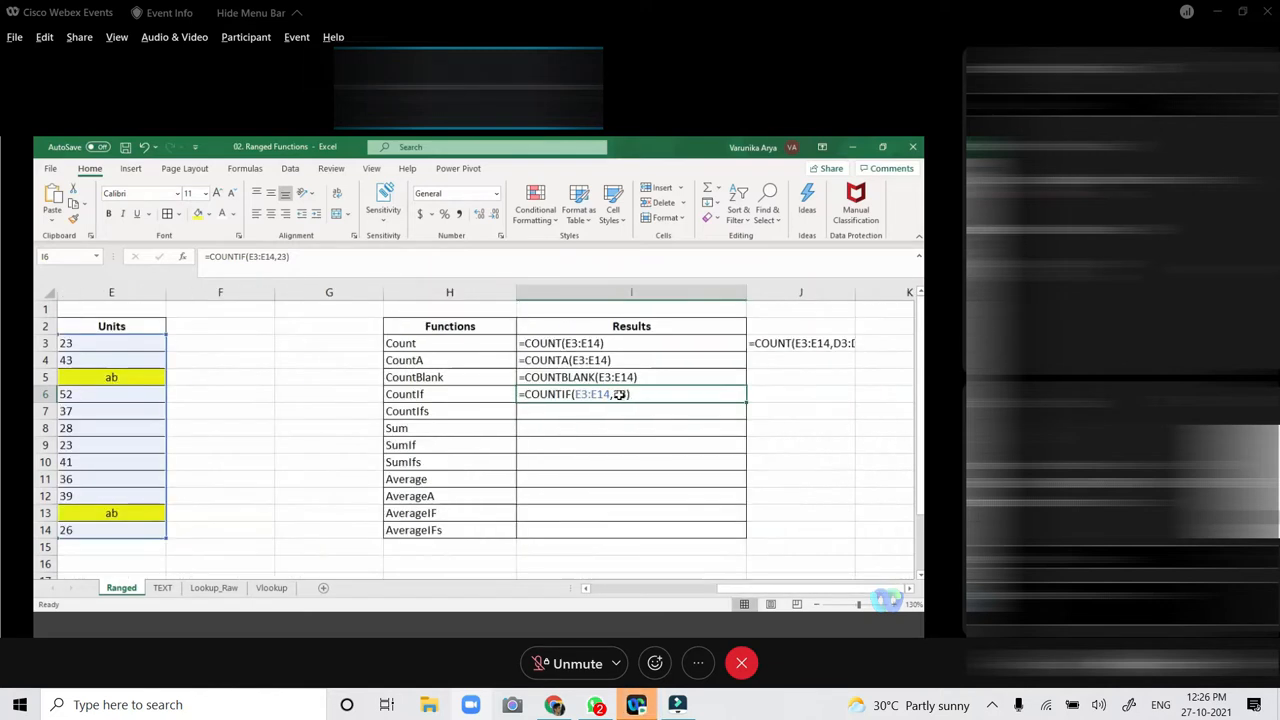
key("ctrl+grave")
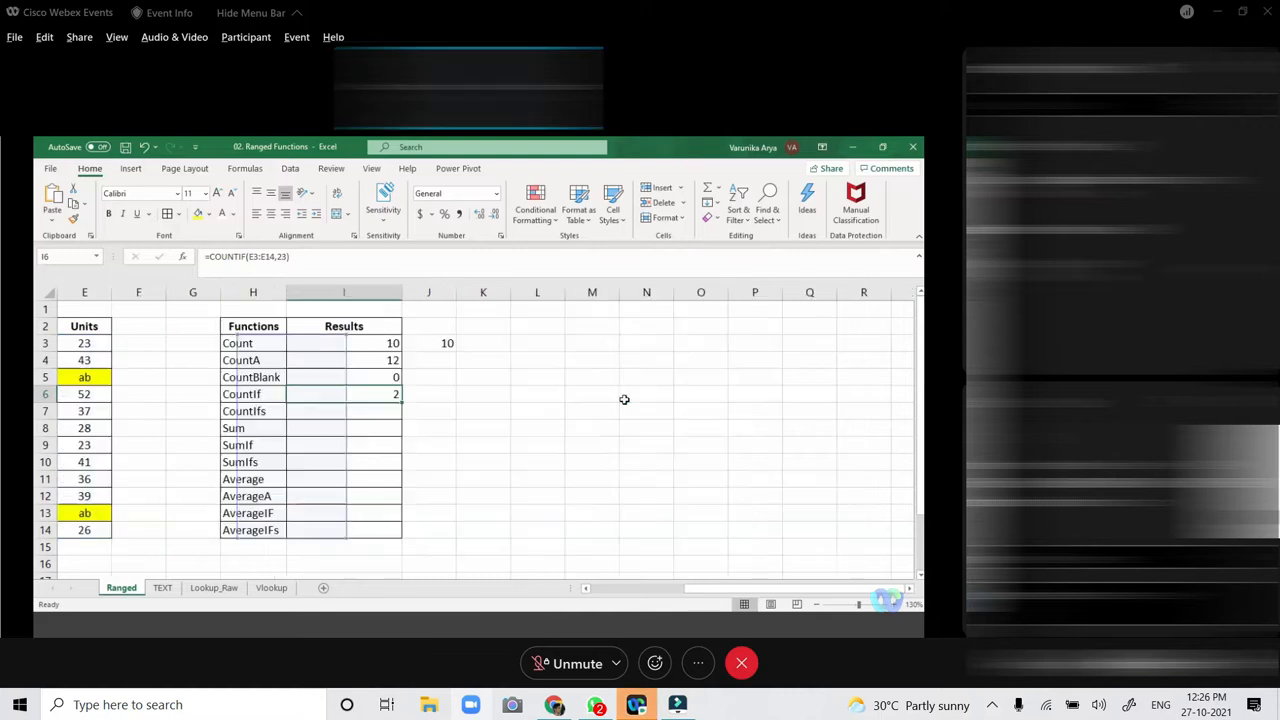
left_click_drag(676, 591, 640, 592)
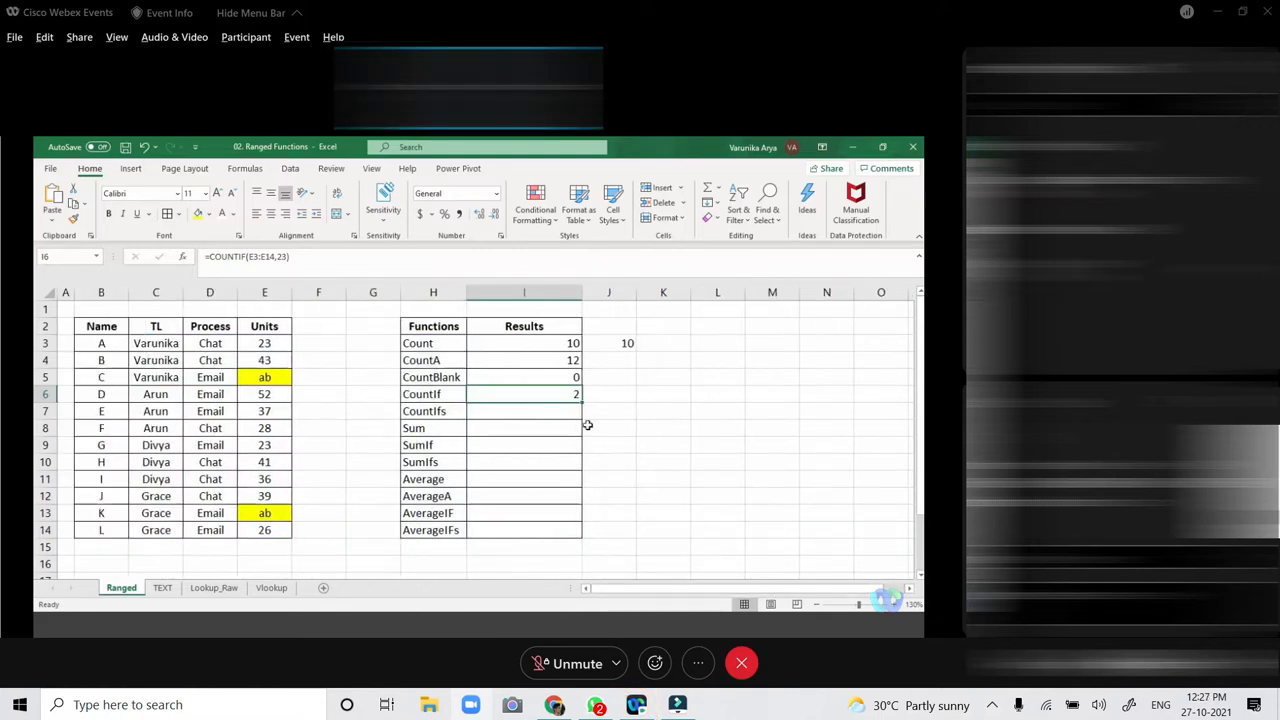
left_click(600, 394)
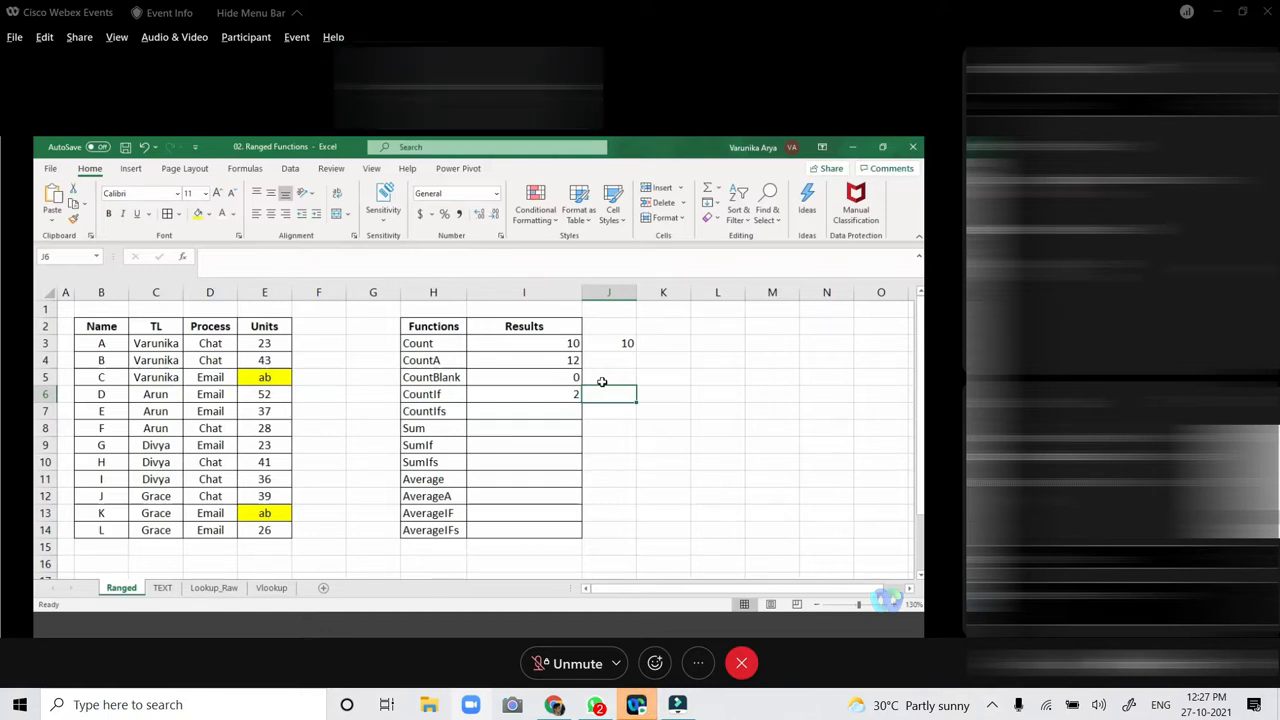
key("ctrl+grave")
left_click(654, 594)
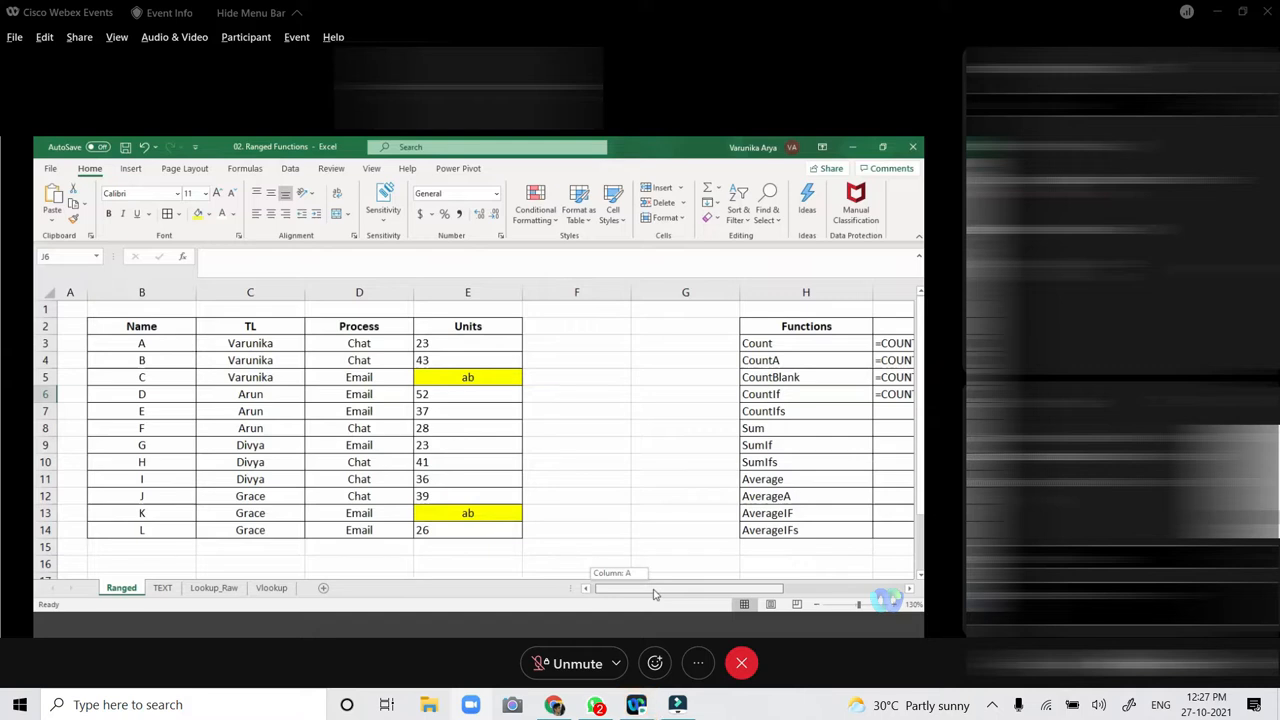
left_click_drag(654, 594, 710, 594)
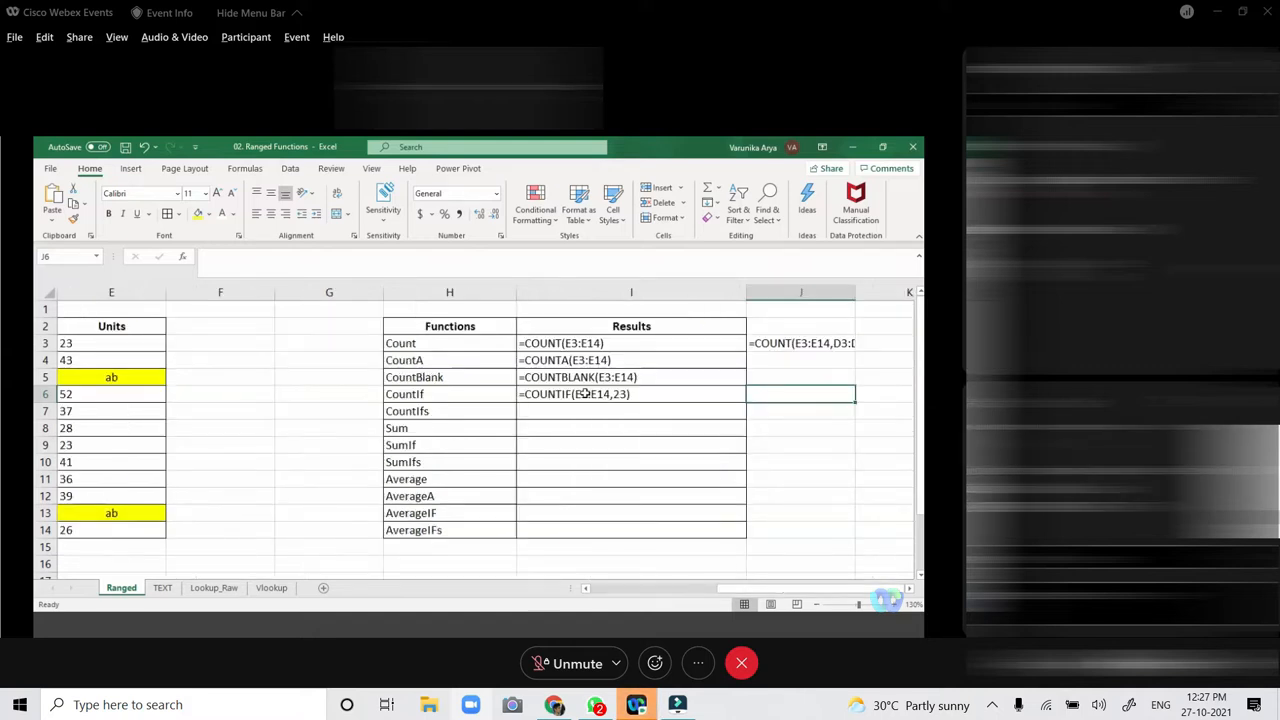
left_click(635, 396)
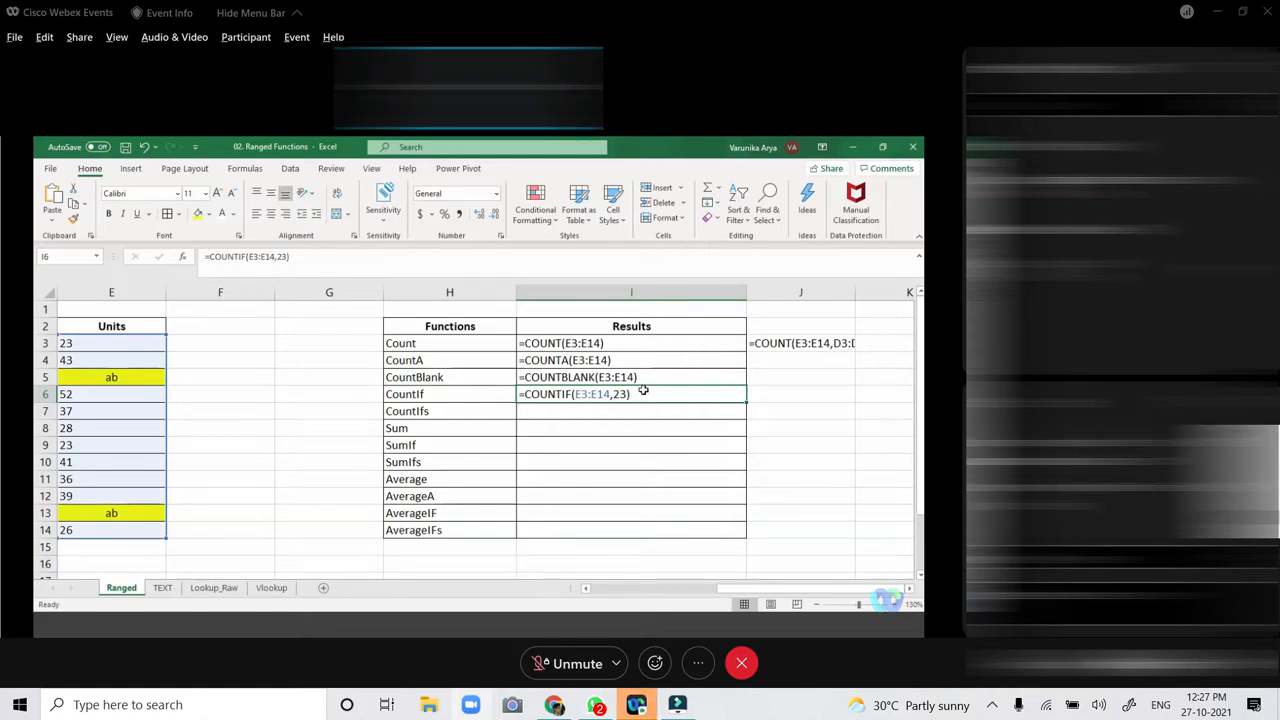
key("ctrl+grave")
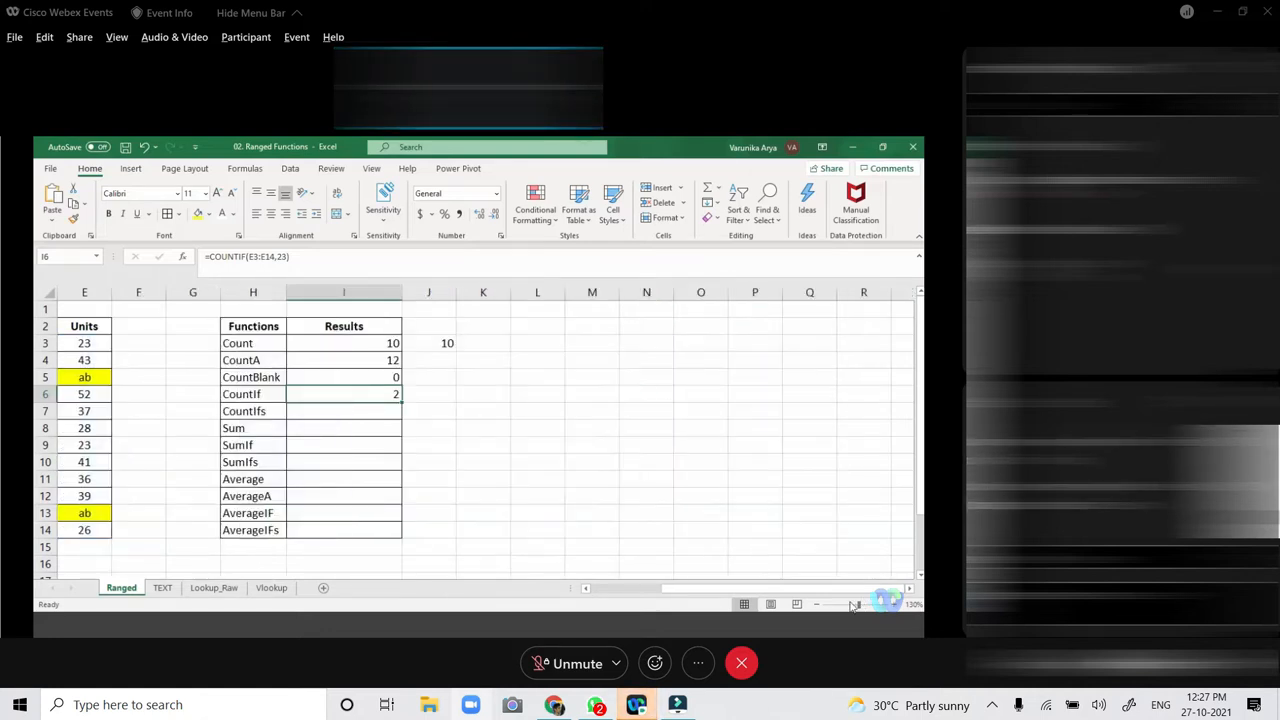
left_click_drag(842, 589, 745, 601)
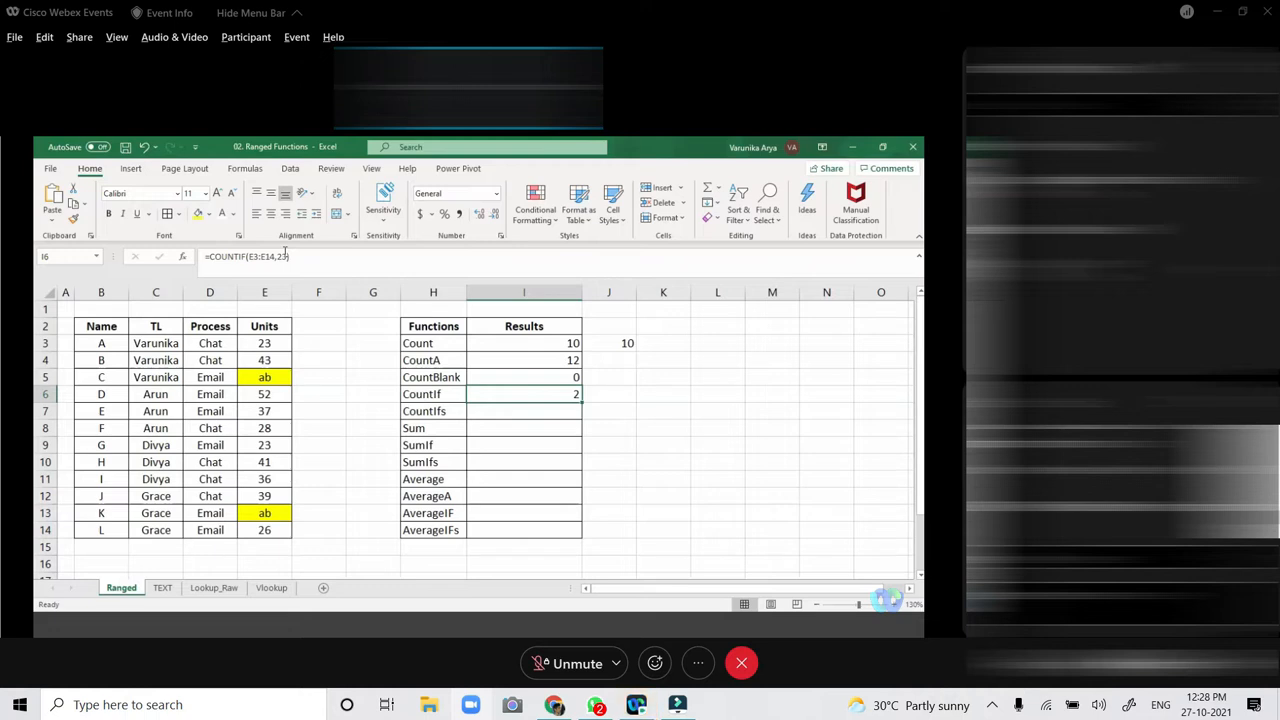
Enter the formula =COUNTIF(E3:E14,">30") in J6 to count the Units cells greater than 30.
key("Down")
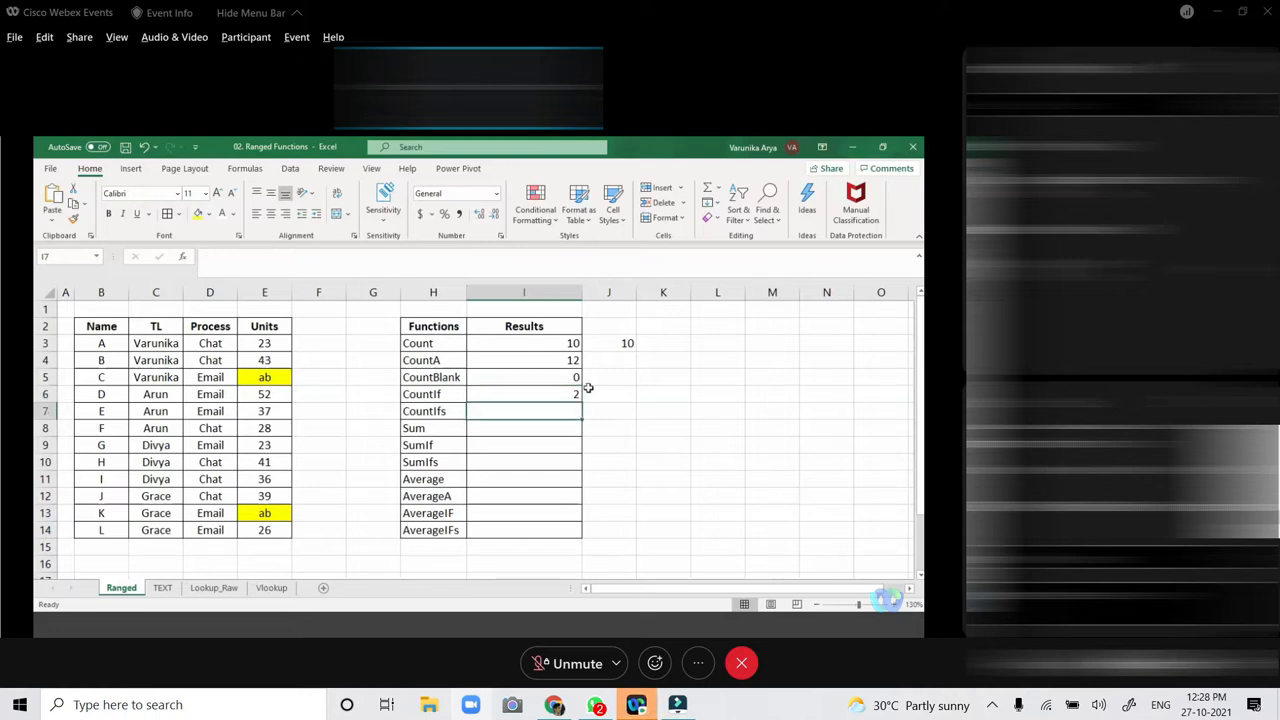
left_click(591, 390)
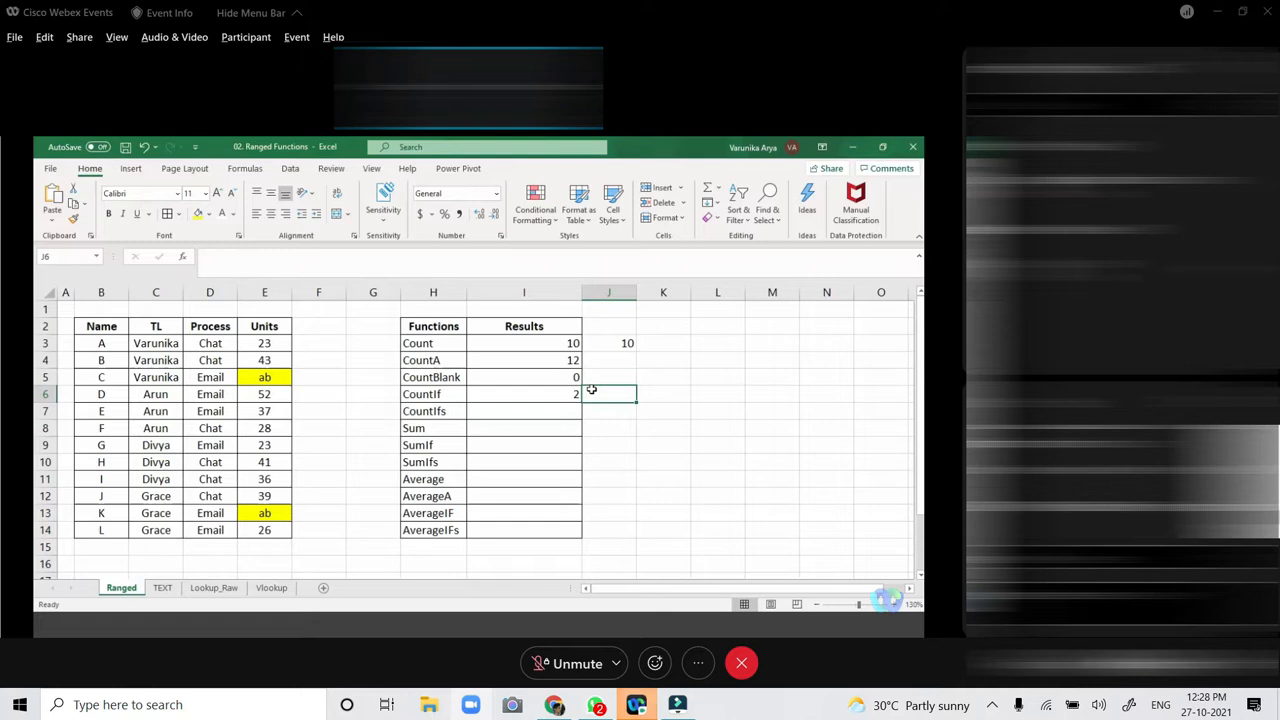
type("=")
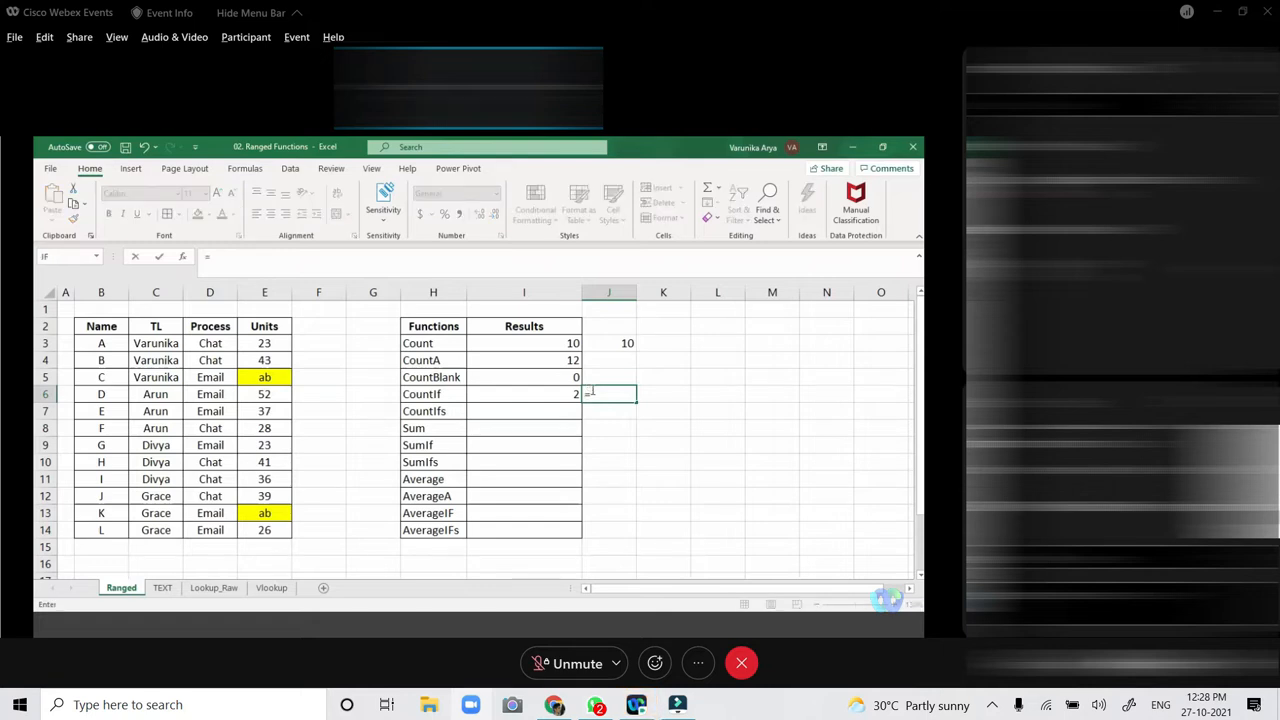
type("countif(")
left_click_drag(280, 341, 280, 528)
type(",")
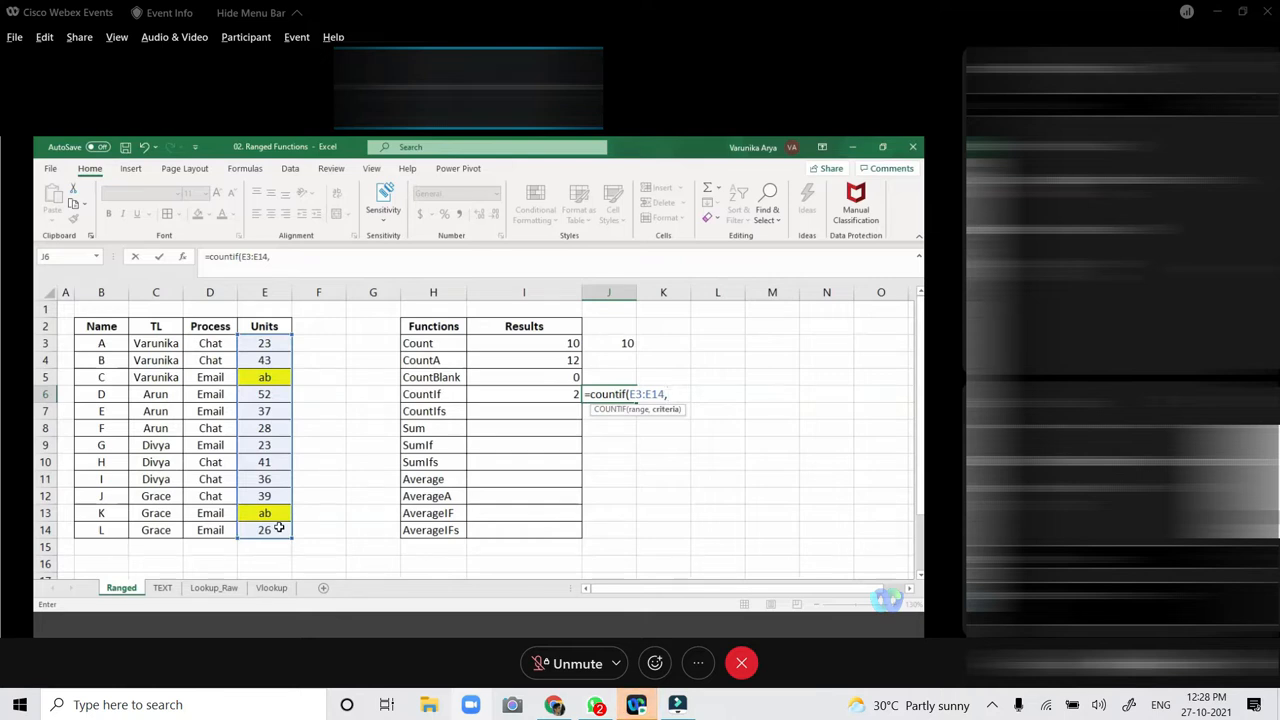
type(">30")
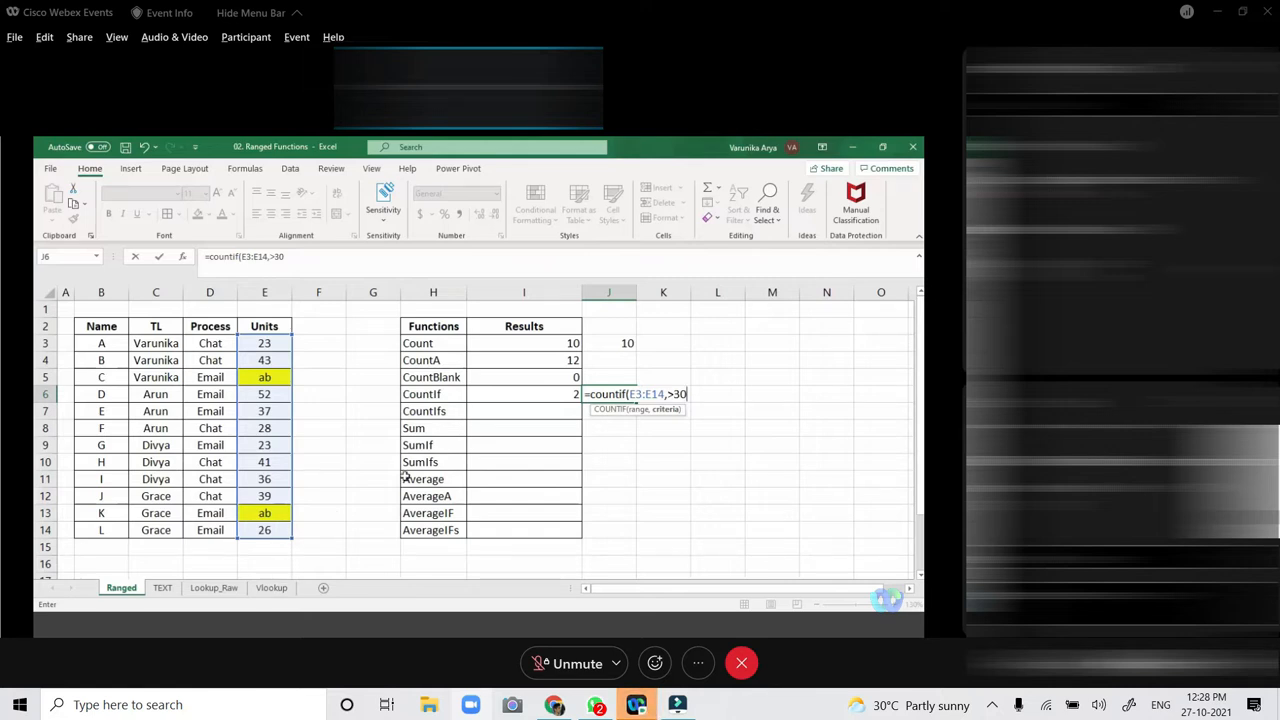
left_click(672, 394)
key("Left")
type("\"")
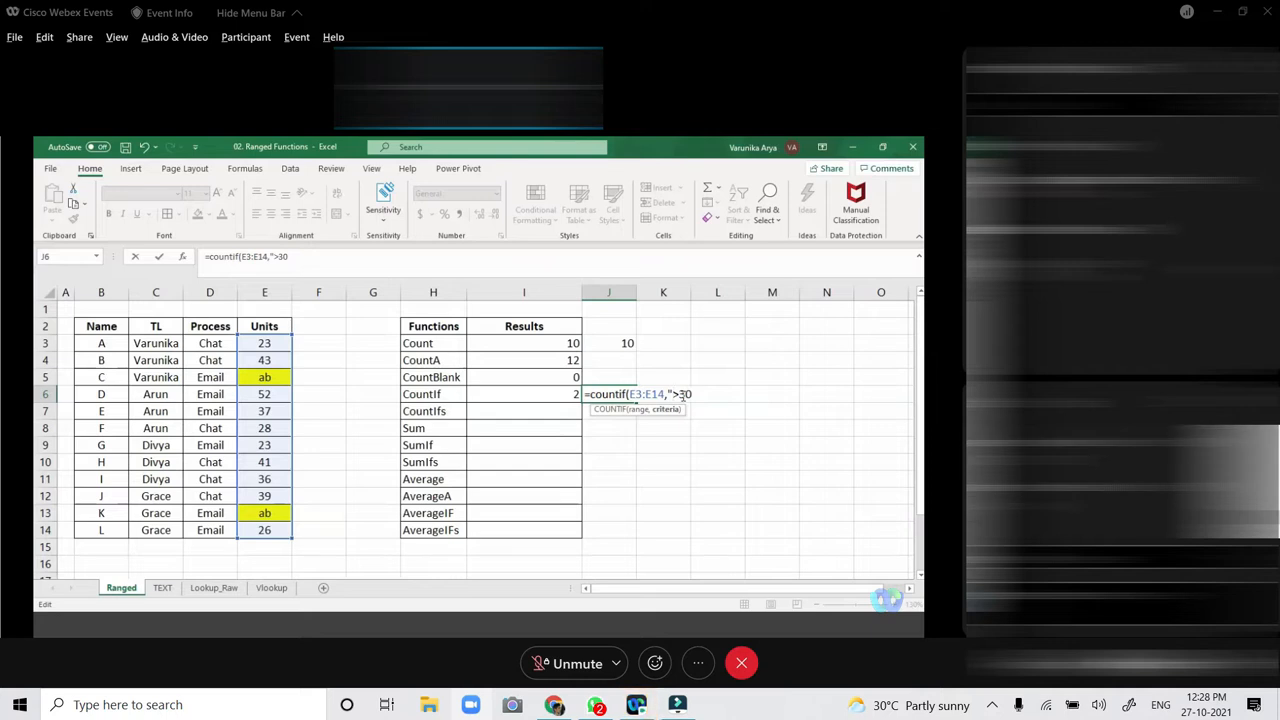
left_click(698, 393)
type("\")")
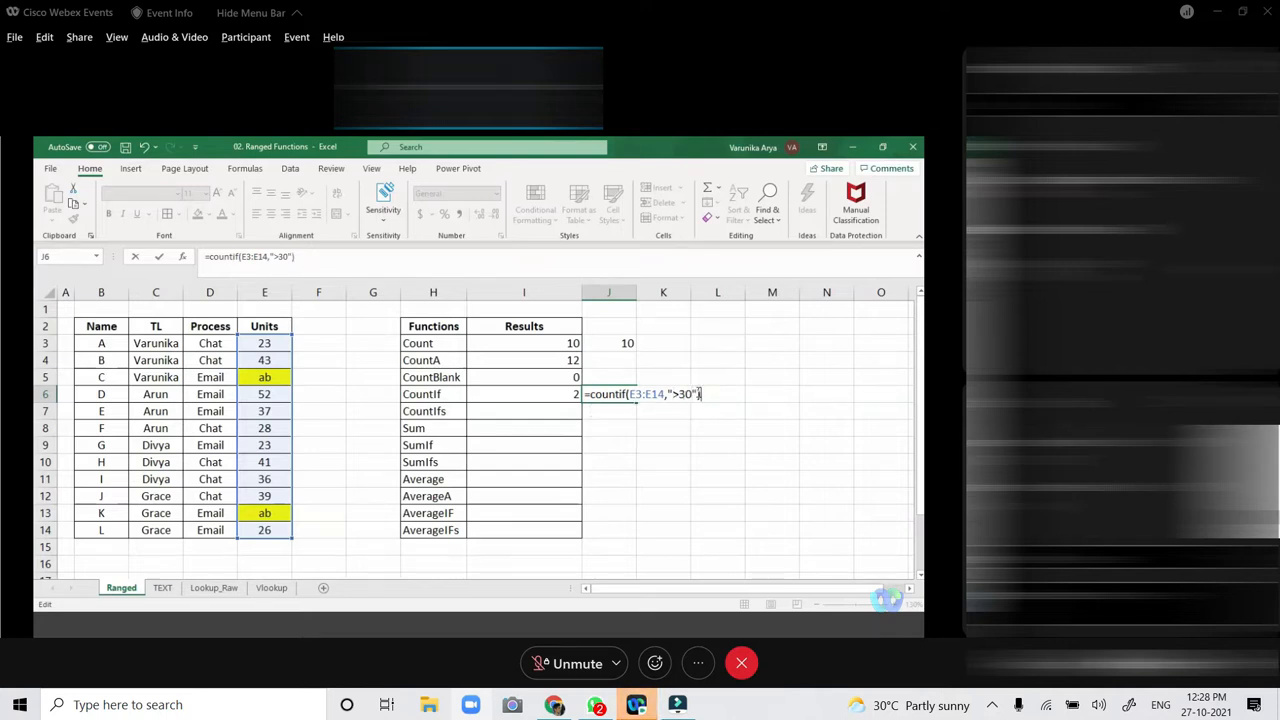
key("Return")
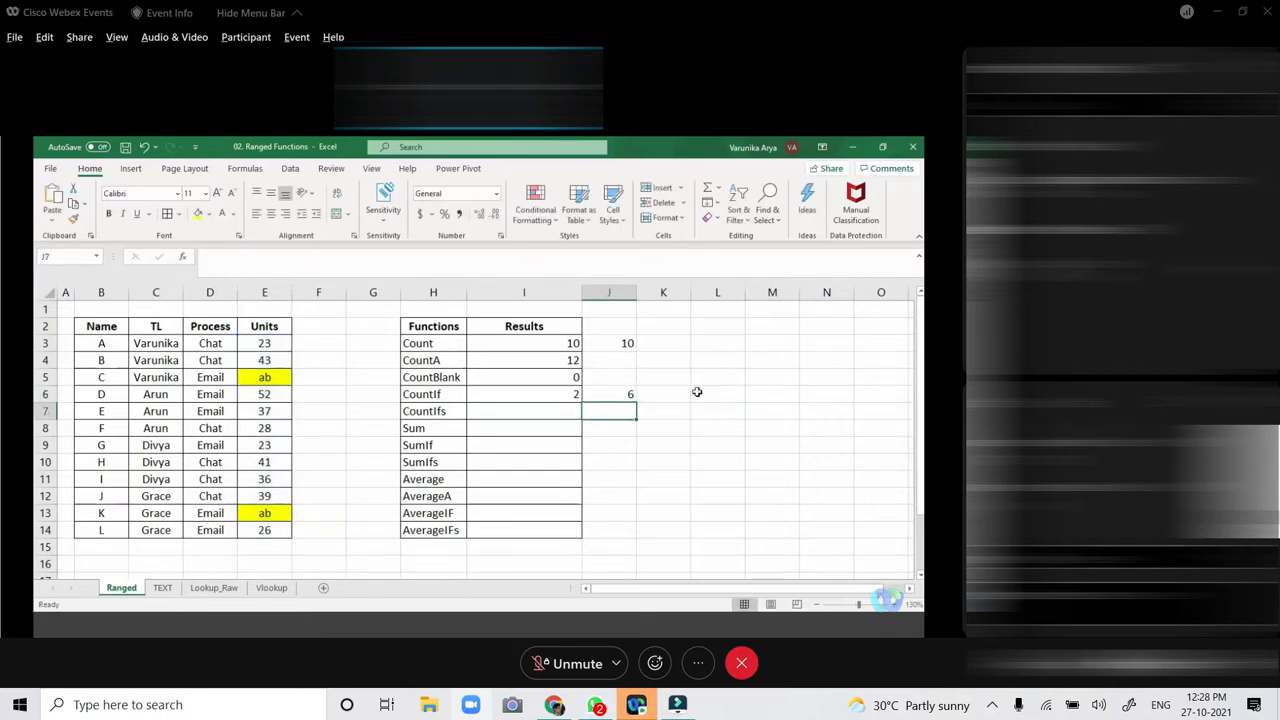
Examine the quoted greater-than criterion in J6's COUNTIF formula and leave the formula as it is.
left_click(617, 396)
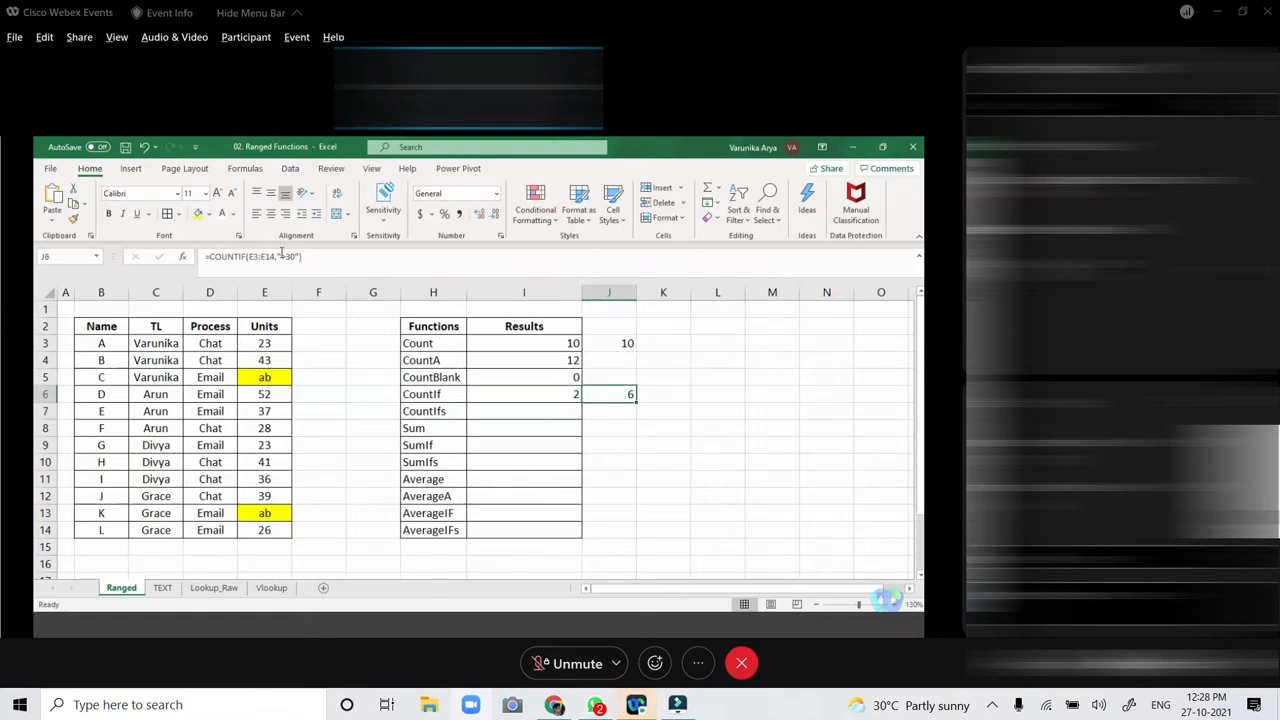
left_click(292, 256)
left_click_drag(292, 256, 296, 257)
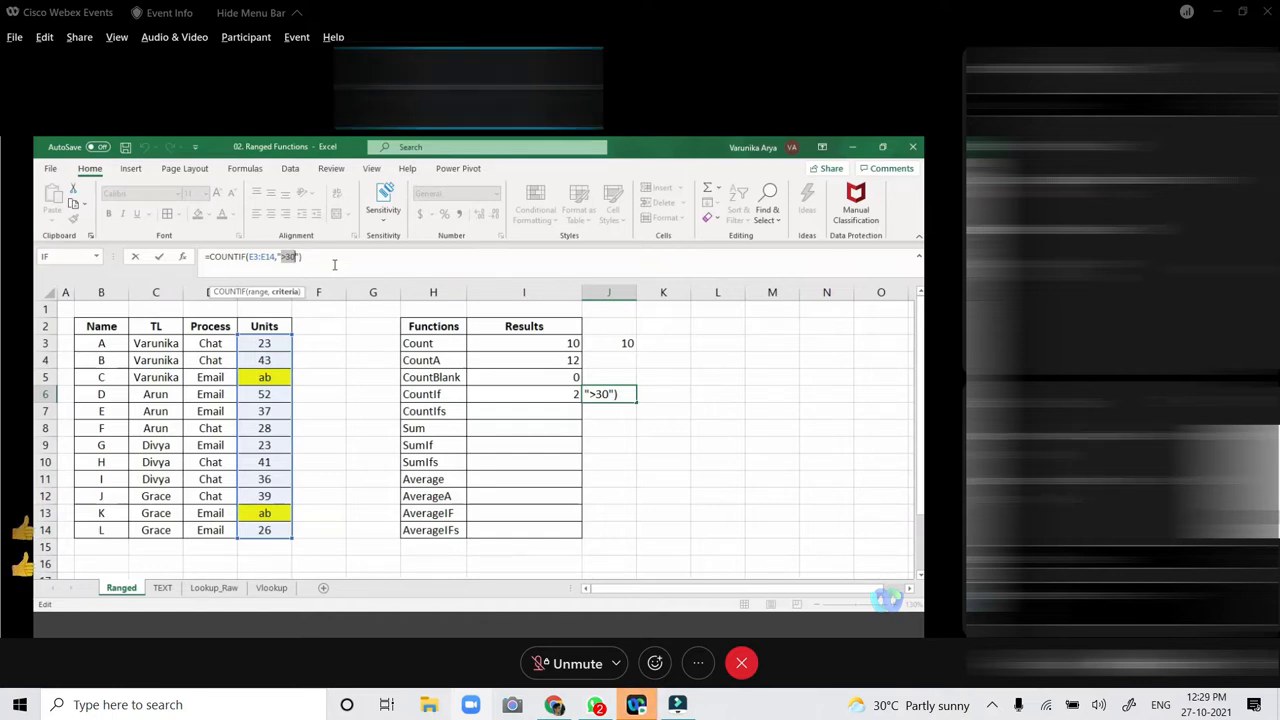
key("Return")
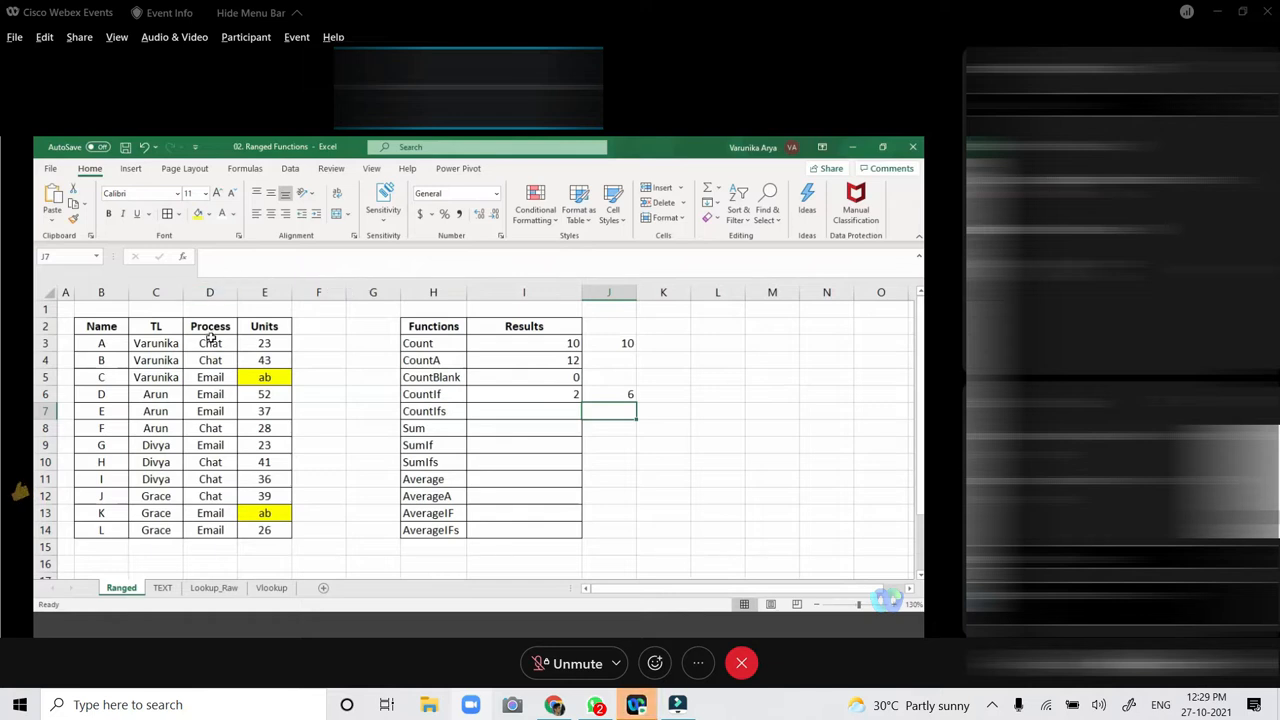
Highlight the Process entries in D3:D14 to examine them as a text range for COUNTIF.
left_click_drag(211, 343, 209, 530)
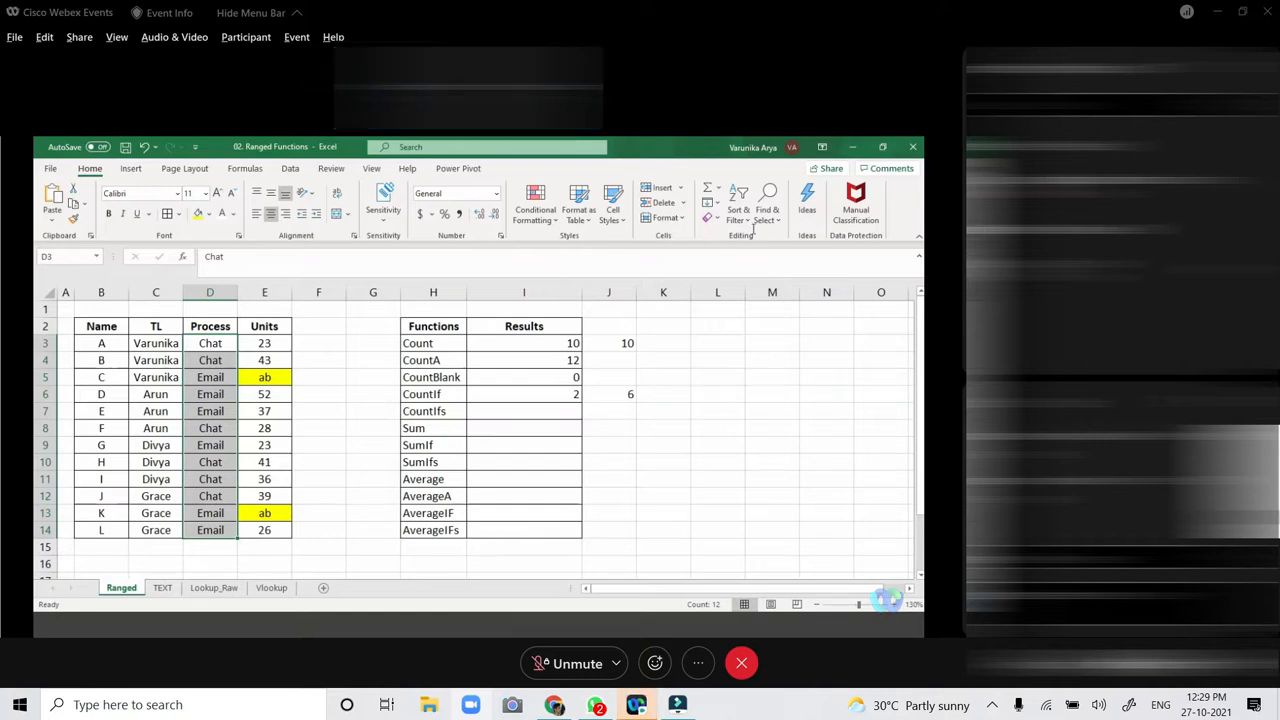
left_click(783, 435)
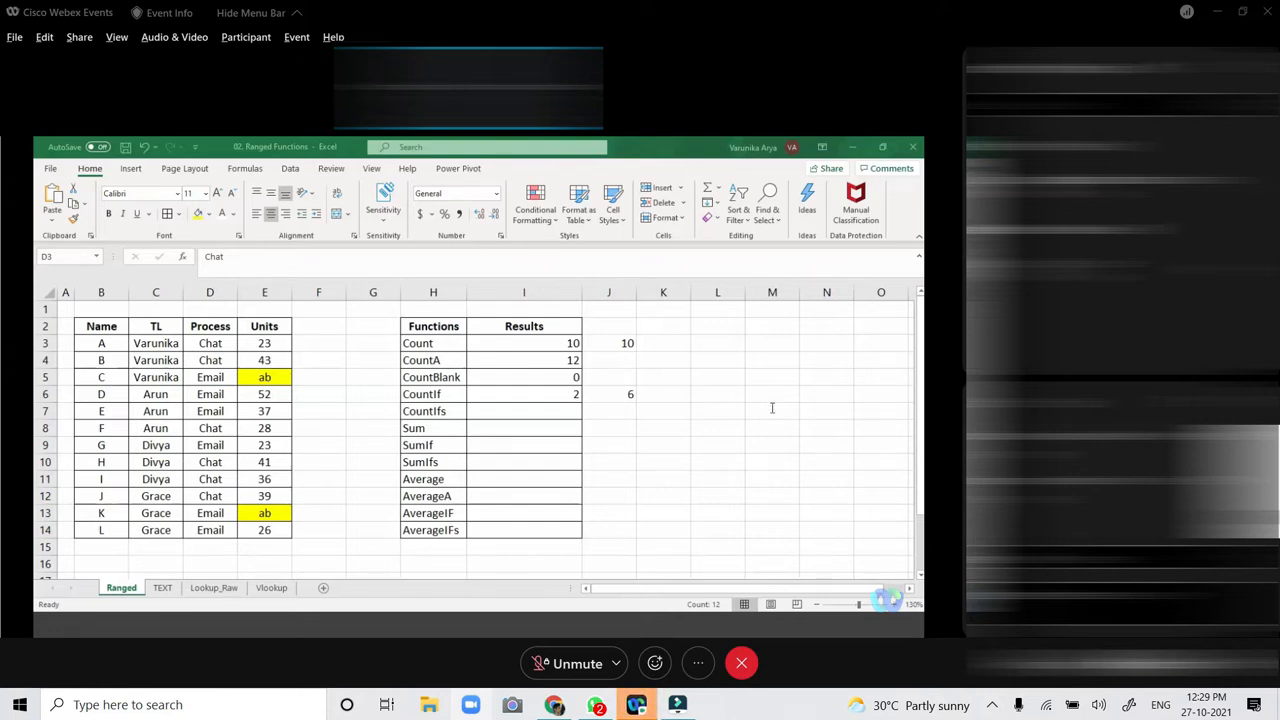
key("ctrl+shift+Down")
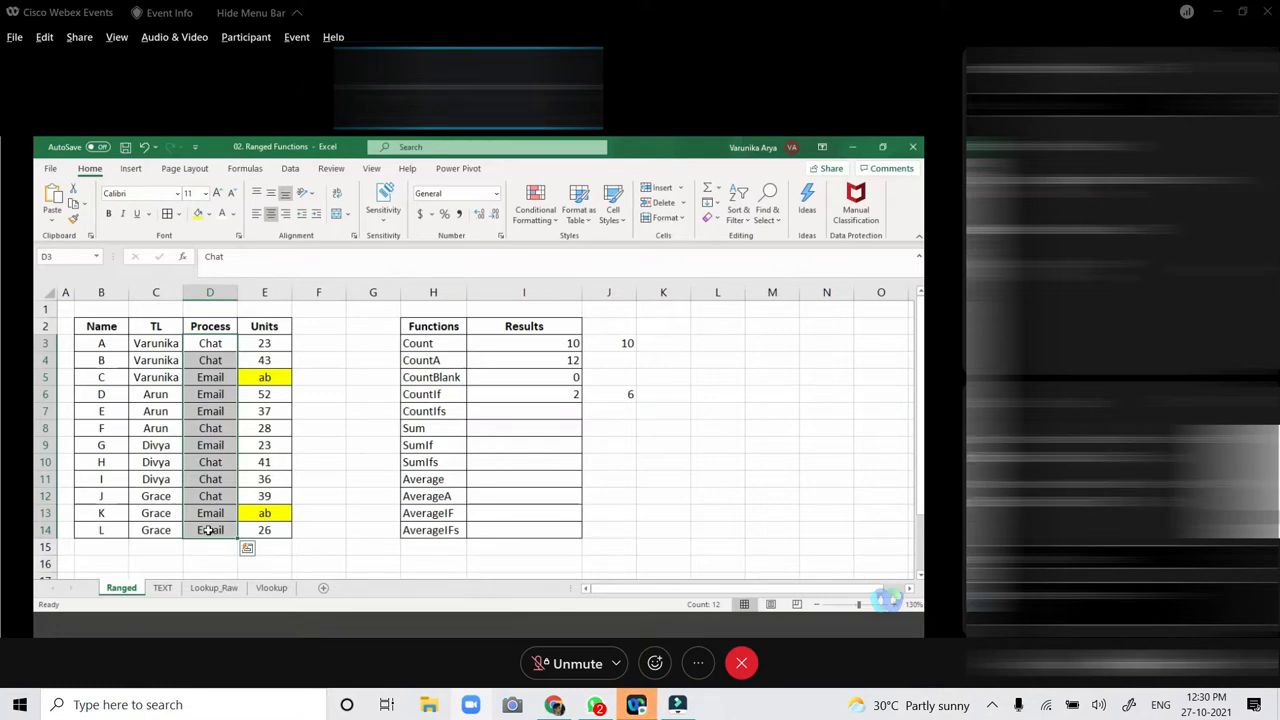
left_click(844, 369)
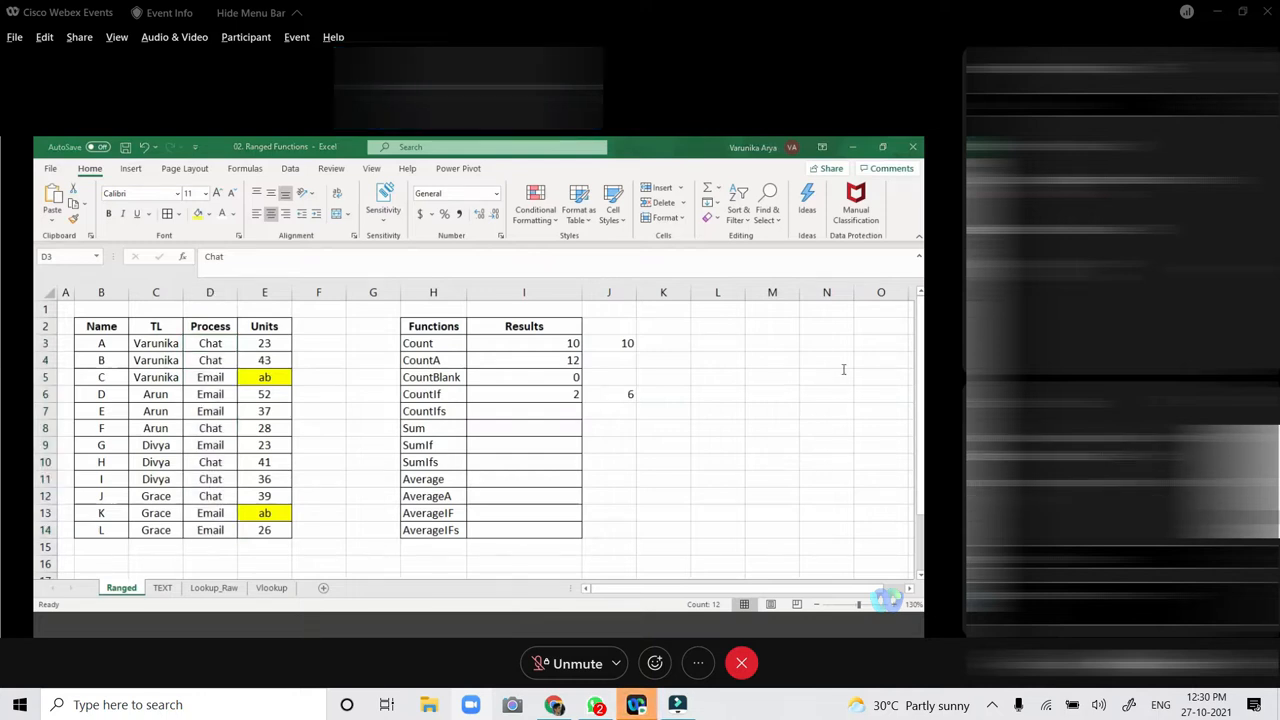
Write the COUNTIF formula in K6 with the Process range D3:D14 and the unquoted criterion chat, leaving the cell in editing.
left_click(657, 404)
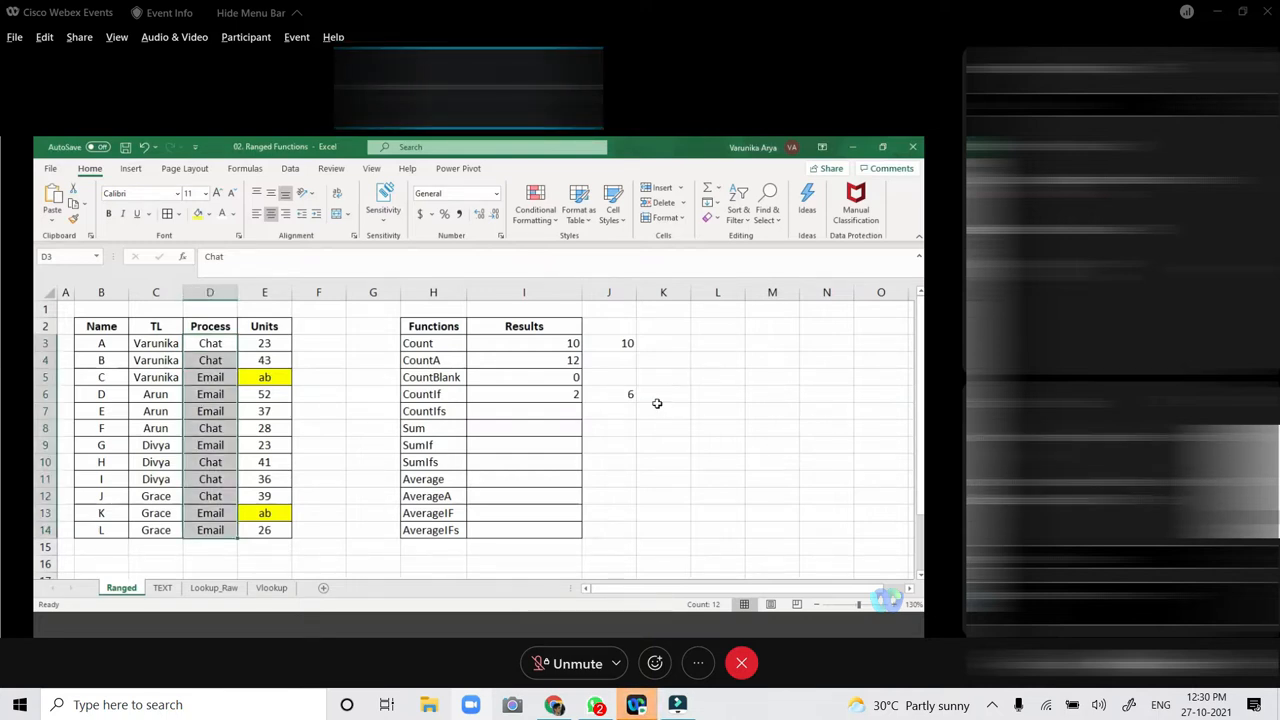
left_click(654, 395)
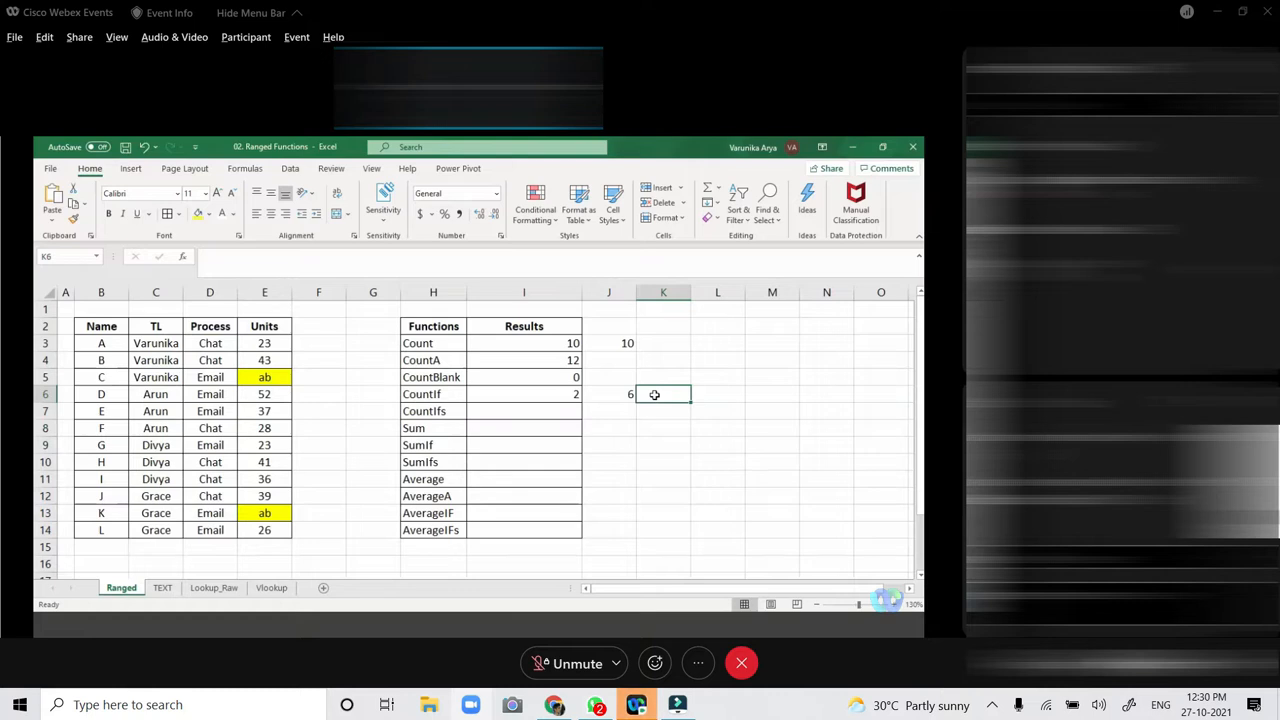
type("=countif")
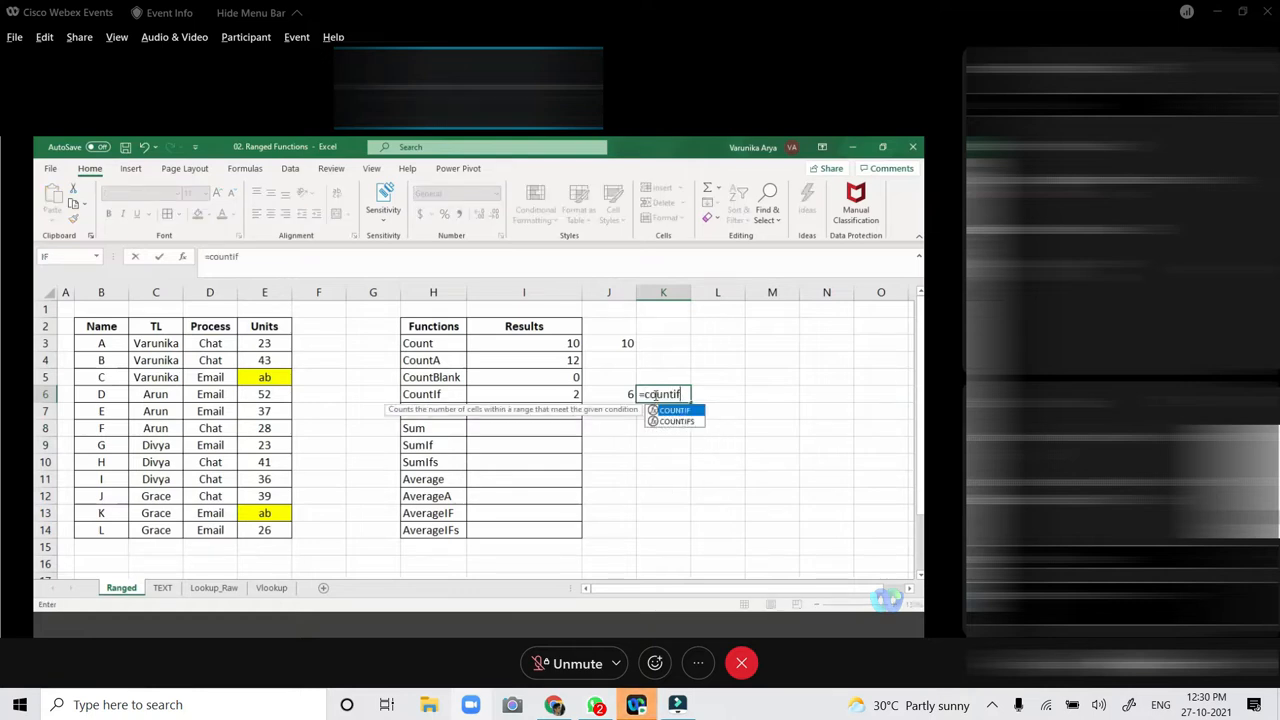
type("(")
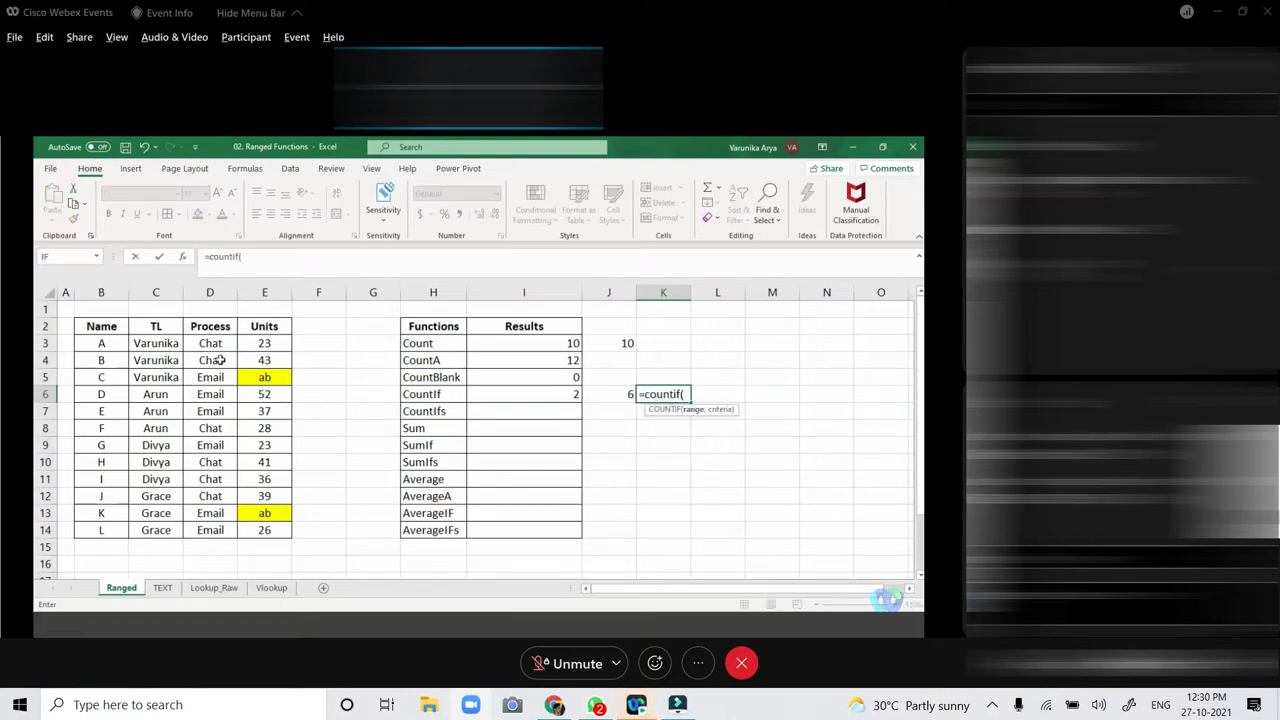
left_click_drag(212, 344, 216, 530)
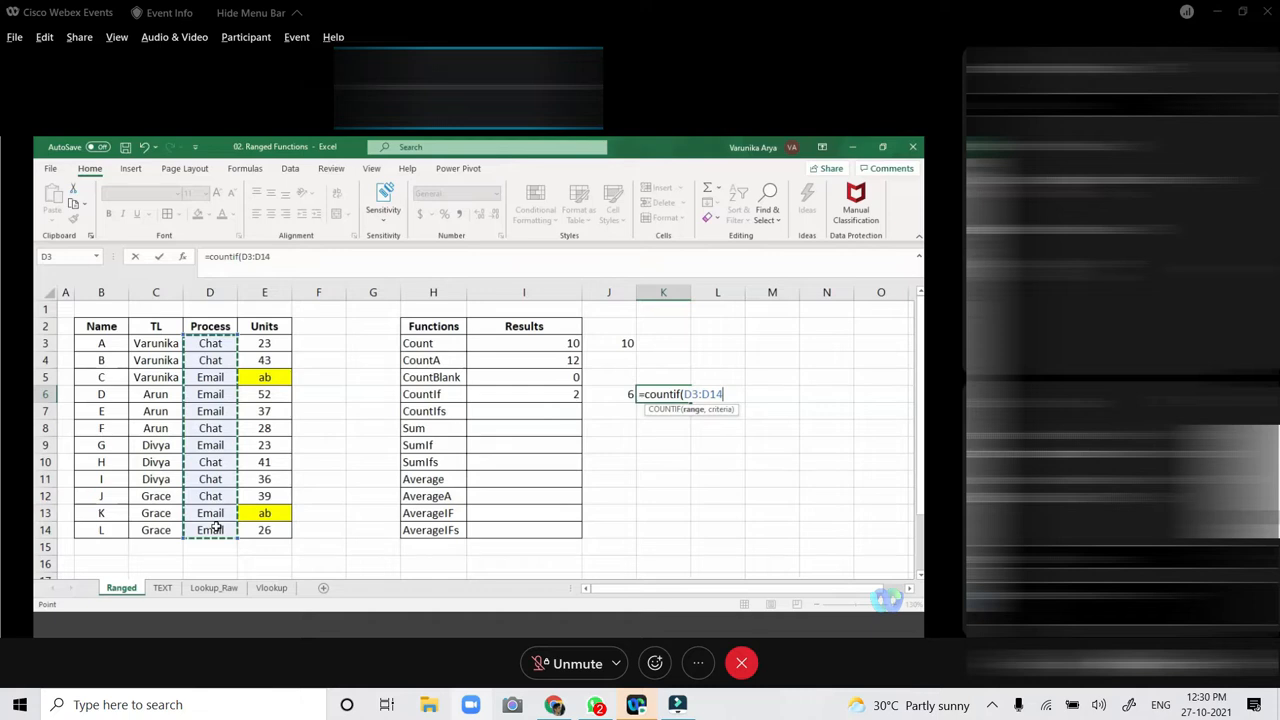
type(",")
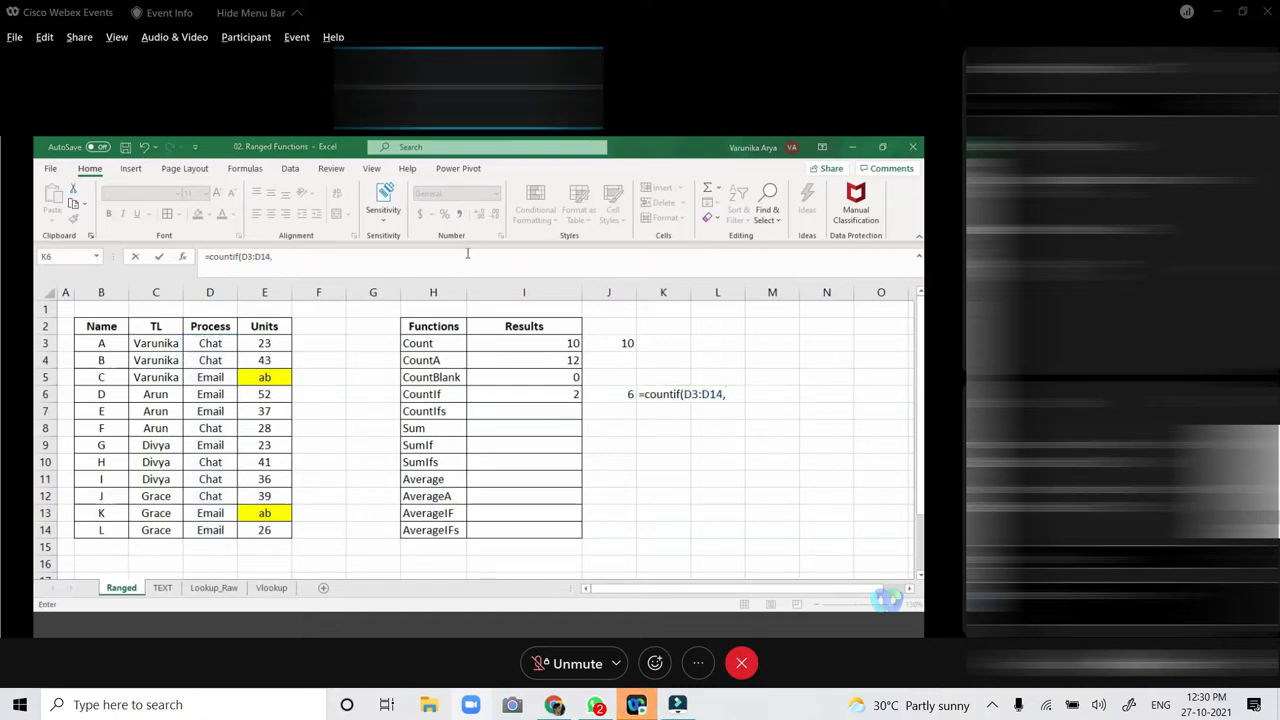
left_click(467, 253)
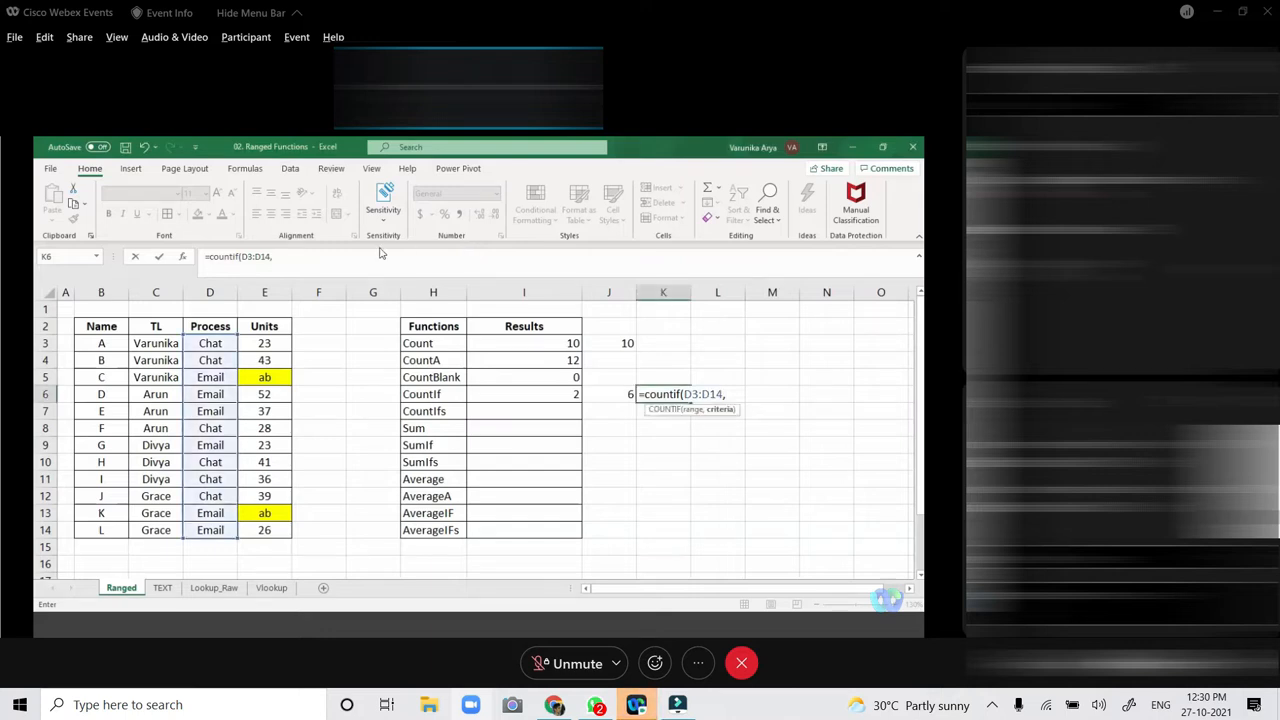
type("chat")
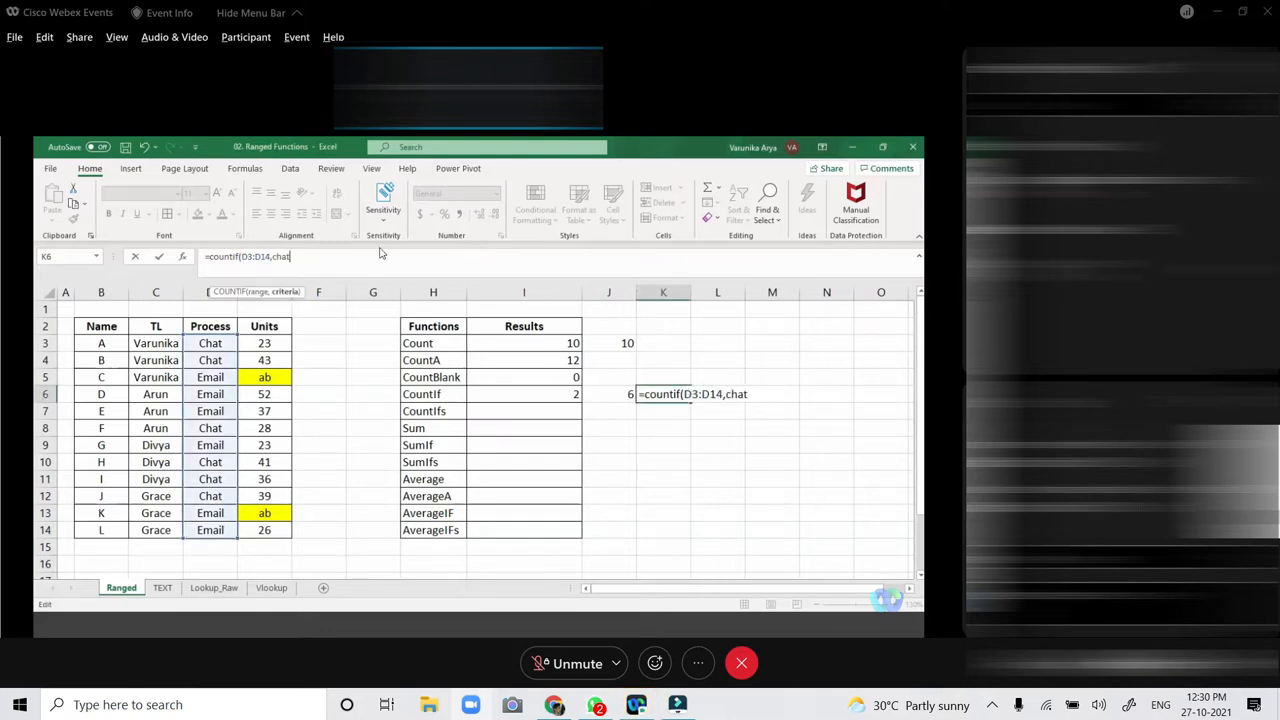
type(")")
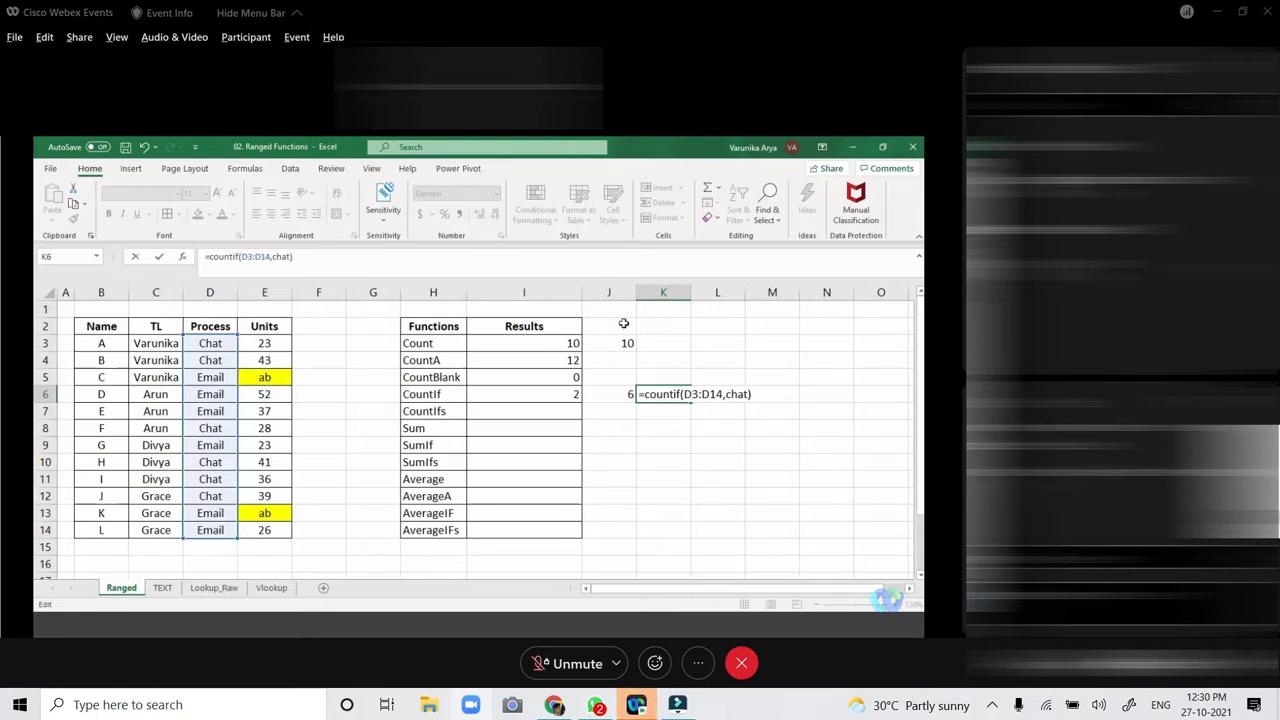
Enclose the criterion chat in double quotes and commit K6's formula as =COUNTIF(D3:D14,"chat").
left_click(728, 394)
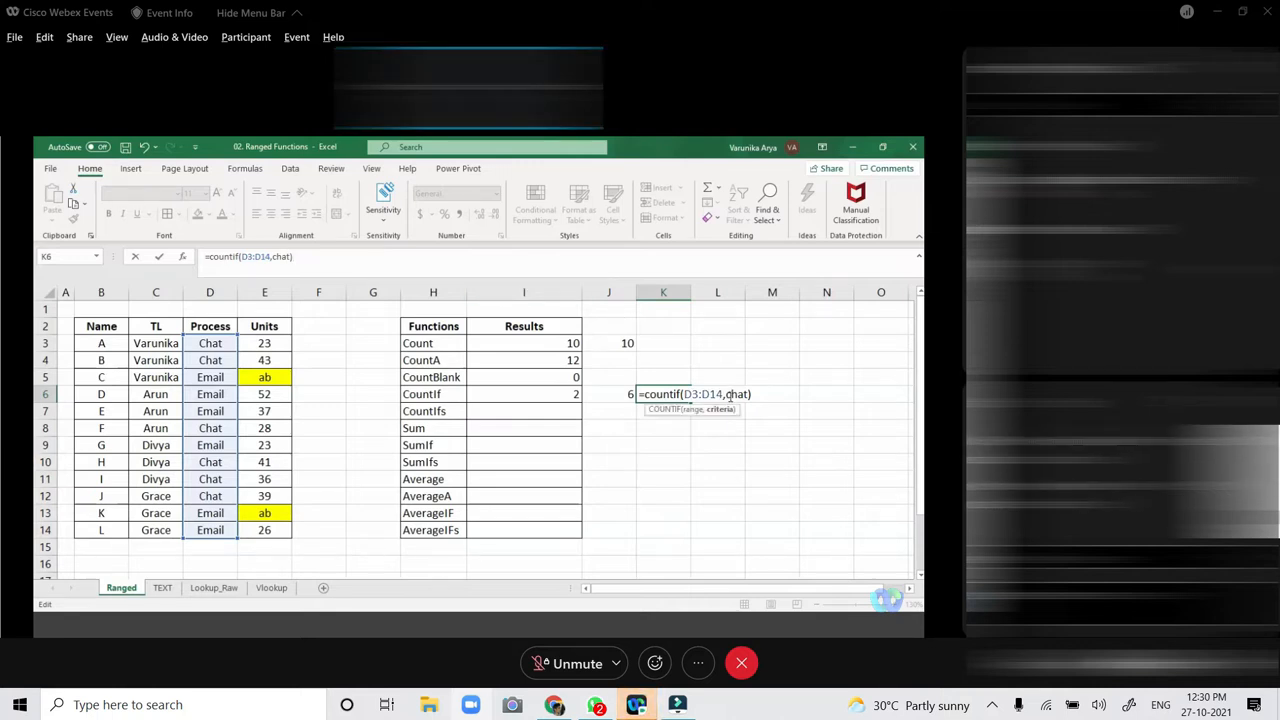
type("\"")
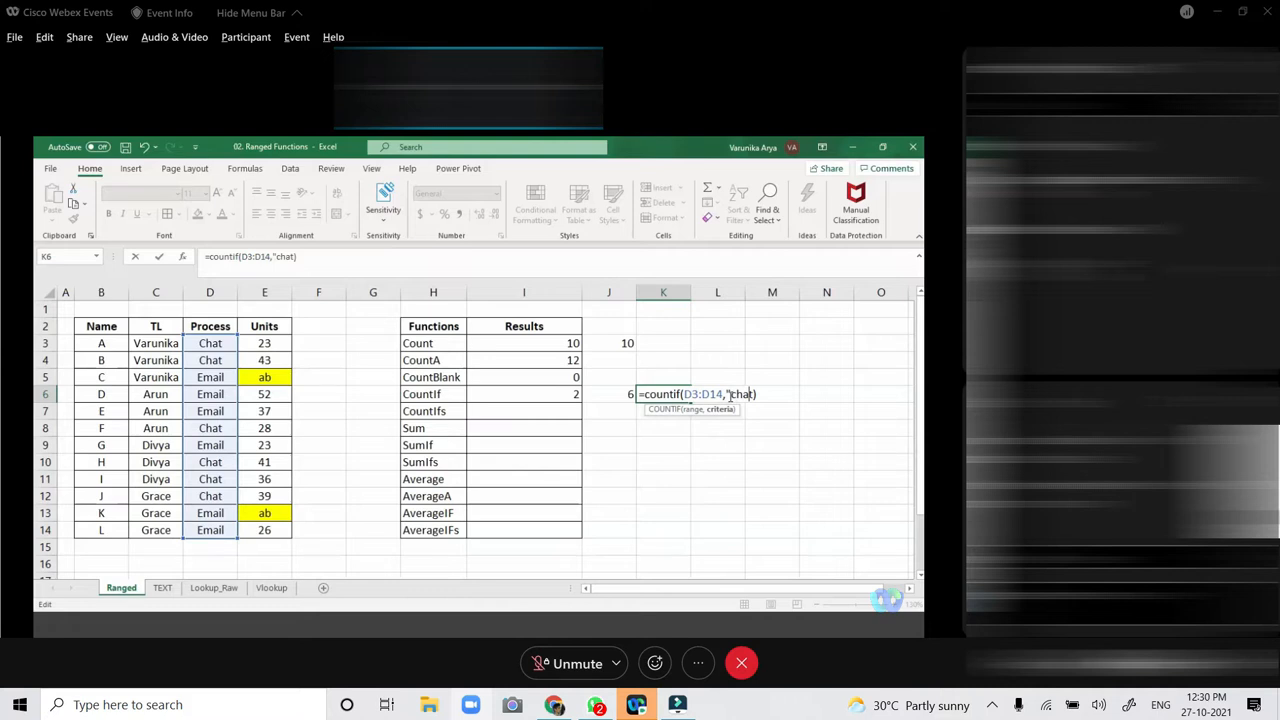
key("Right")
key("Right")
key("Right")
key("Right")
type("\"")
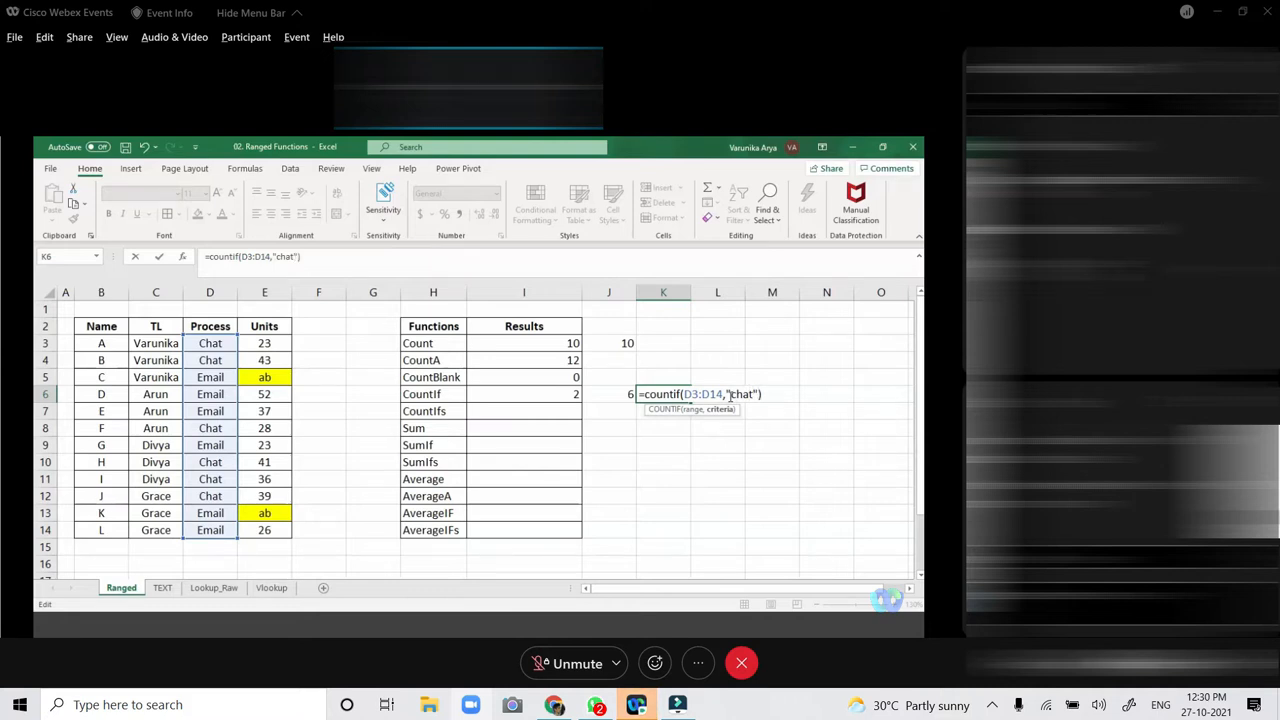
key("Return")
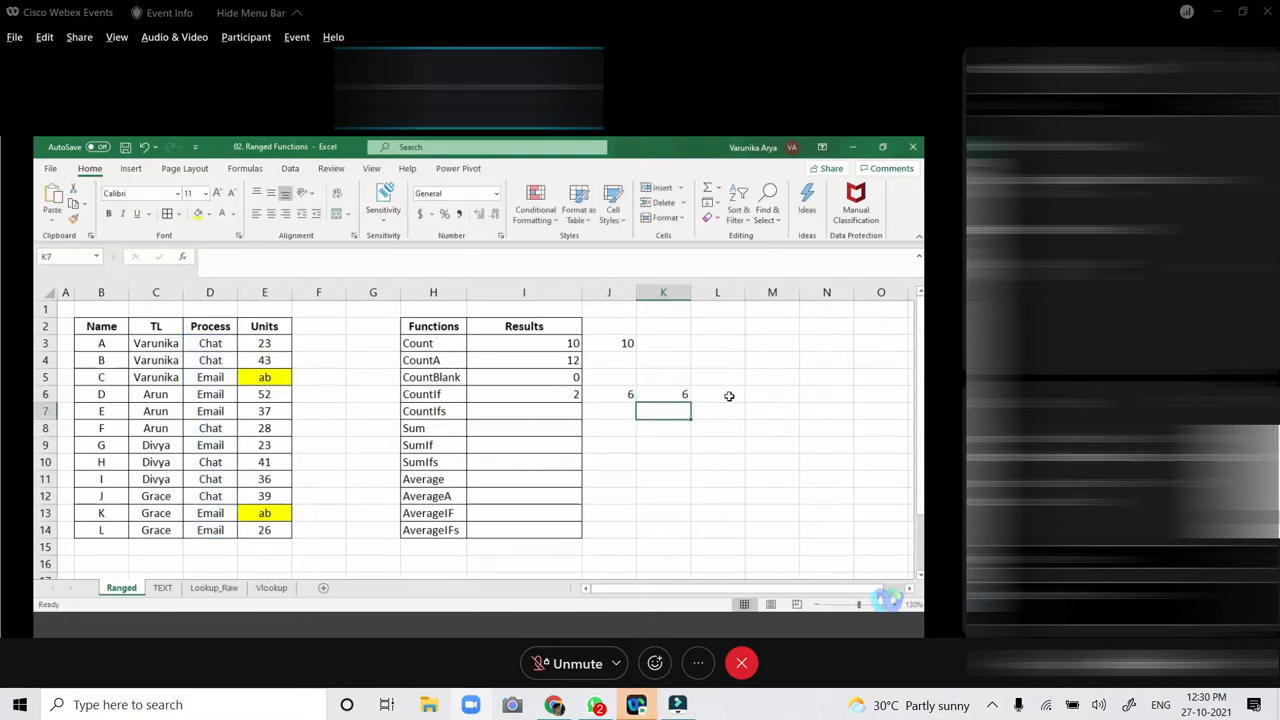
Examine the COUNTIF formulas in K6 and I6 to compare their text and number criteria.
left_click(771, 488)
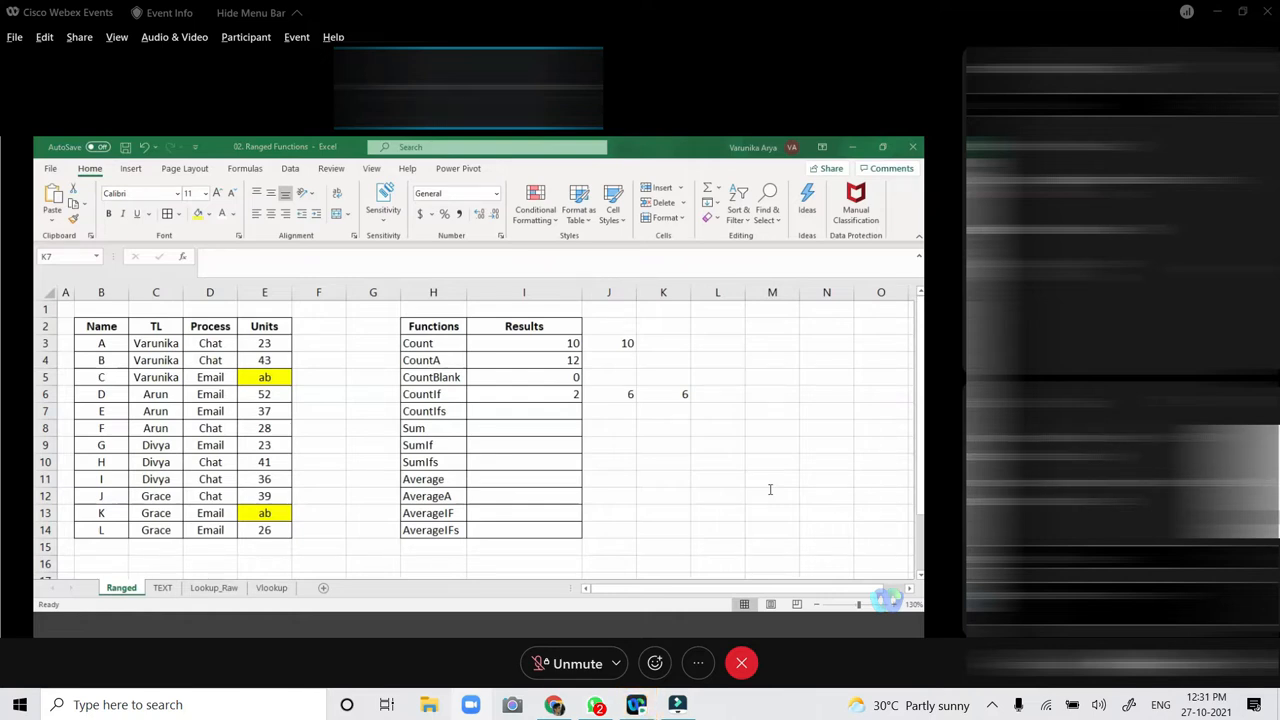
left_click(645, 411)
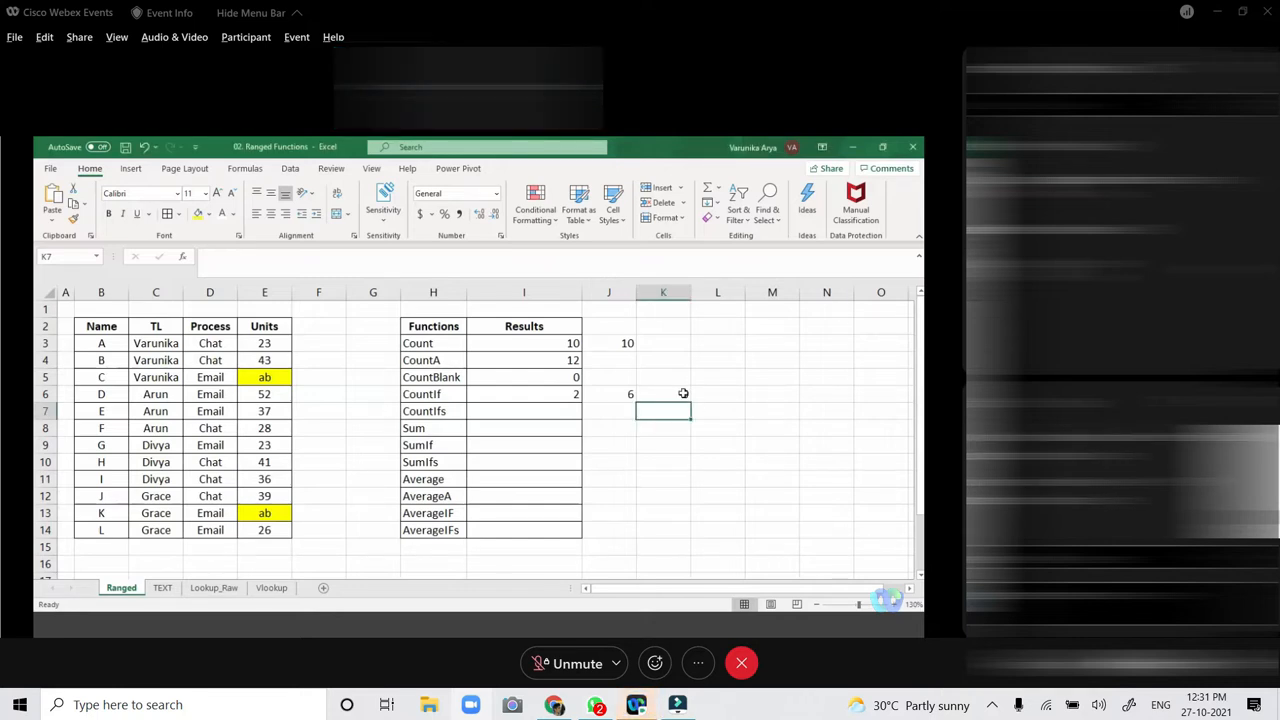
left_click(676, 391)
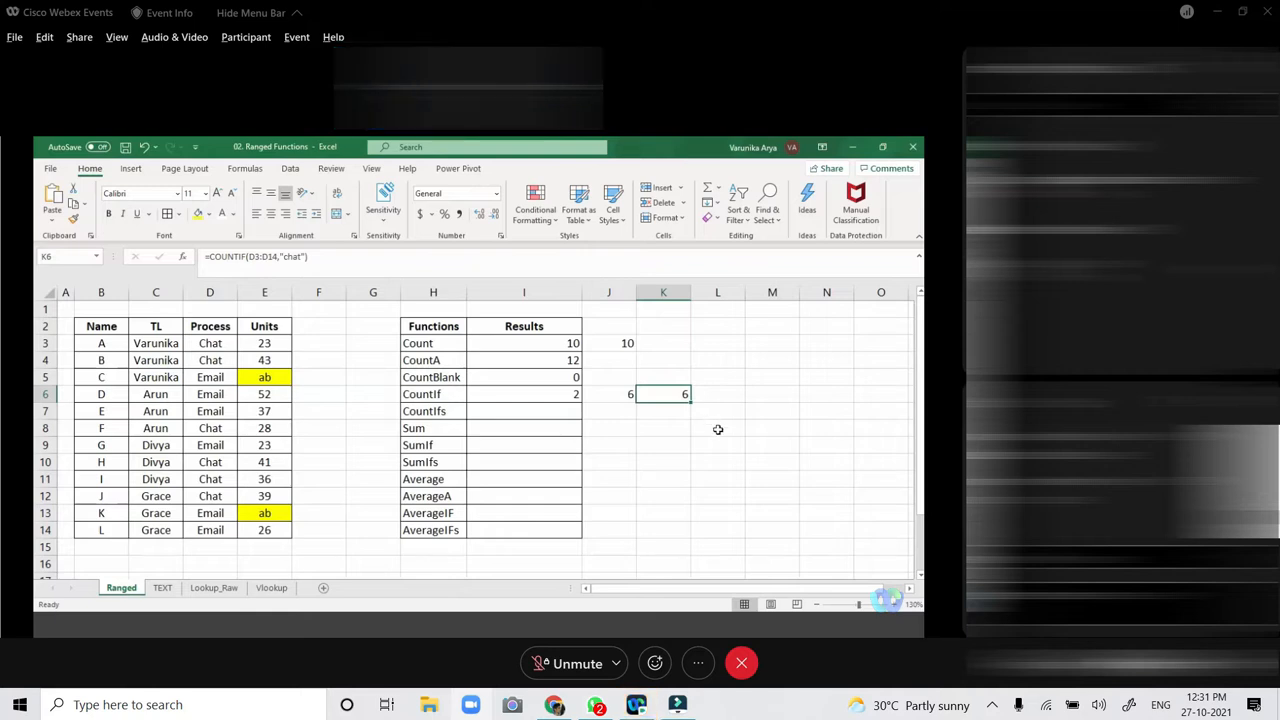
left_click(758, 238)
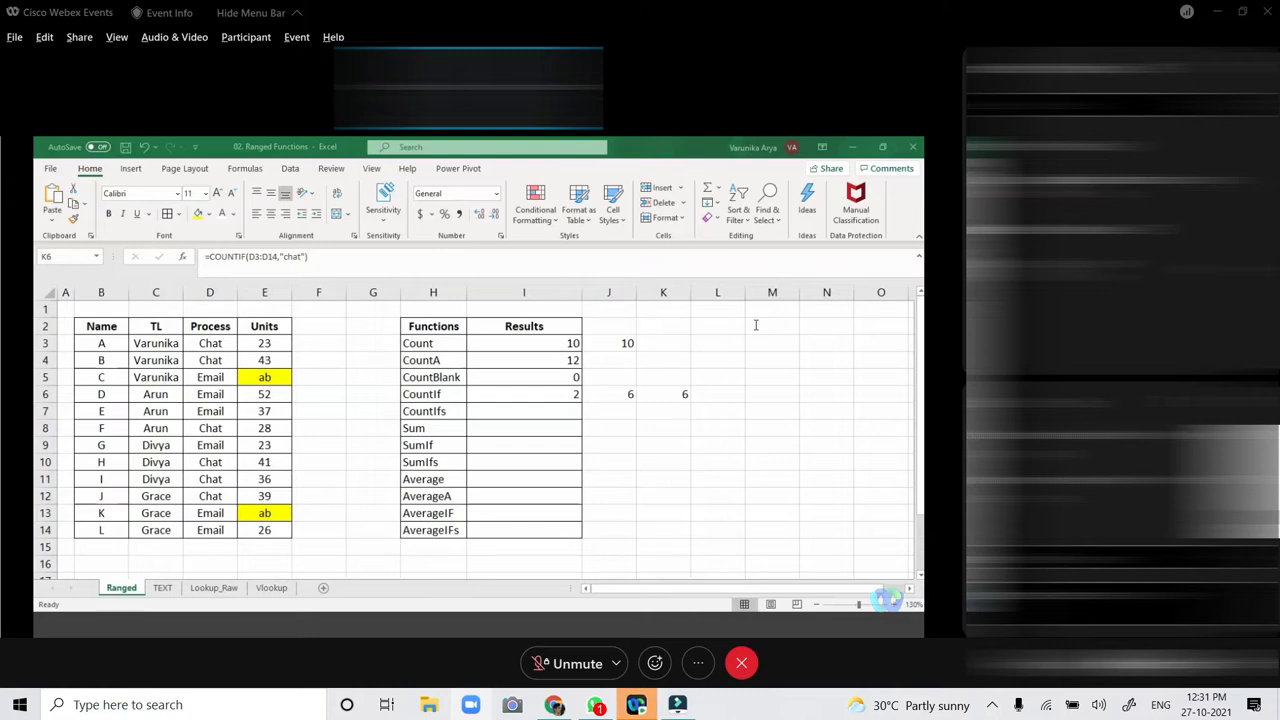
key("F2")
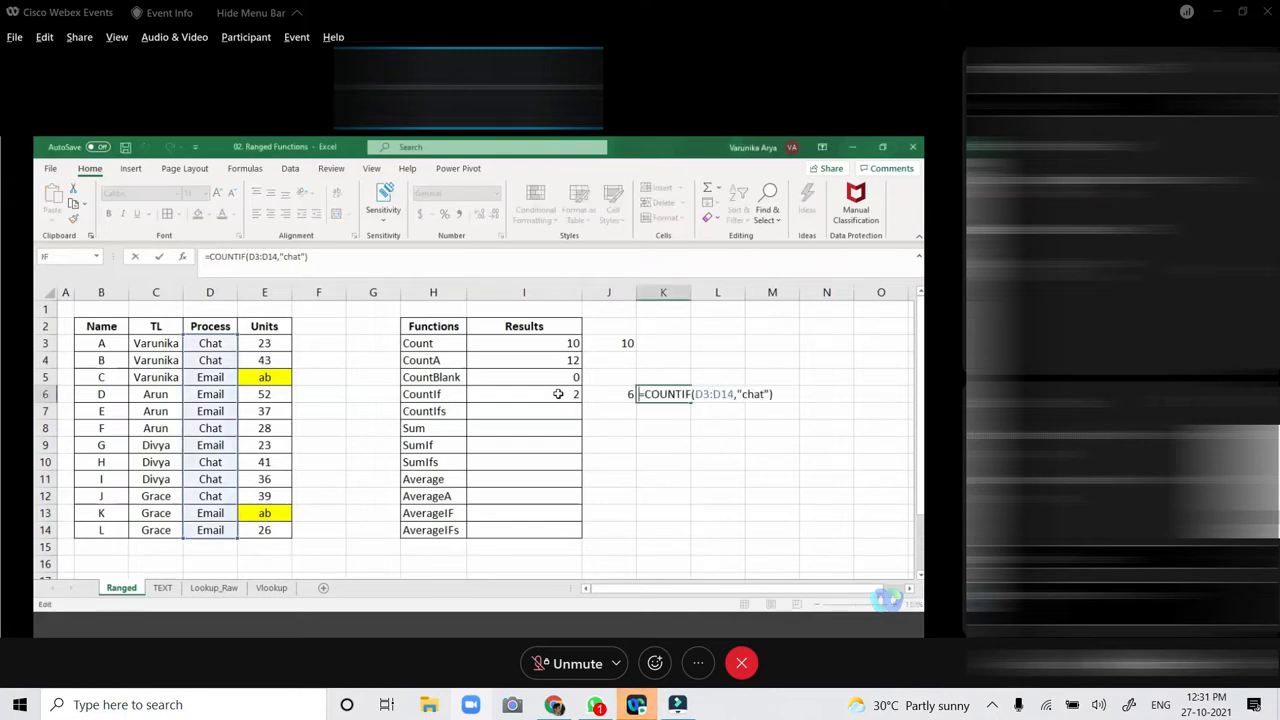
key("Return")
left_click(558, 394)
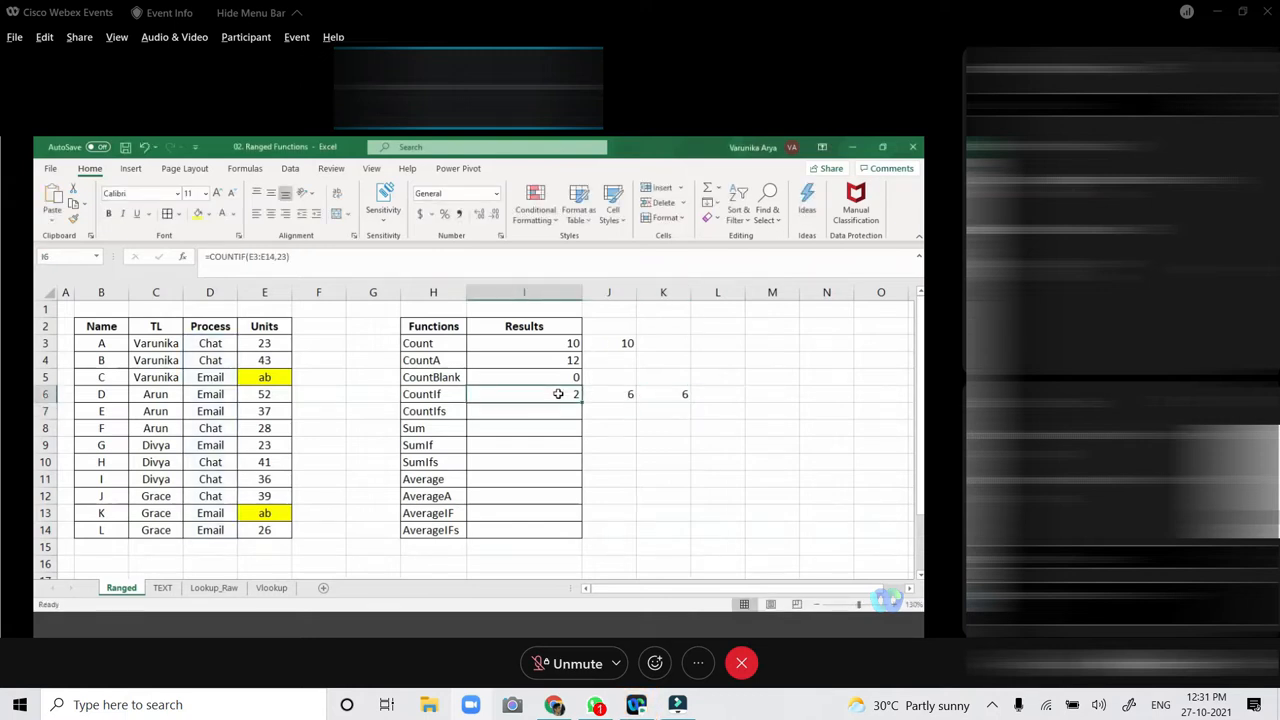
left_click(704, 396)
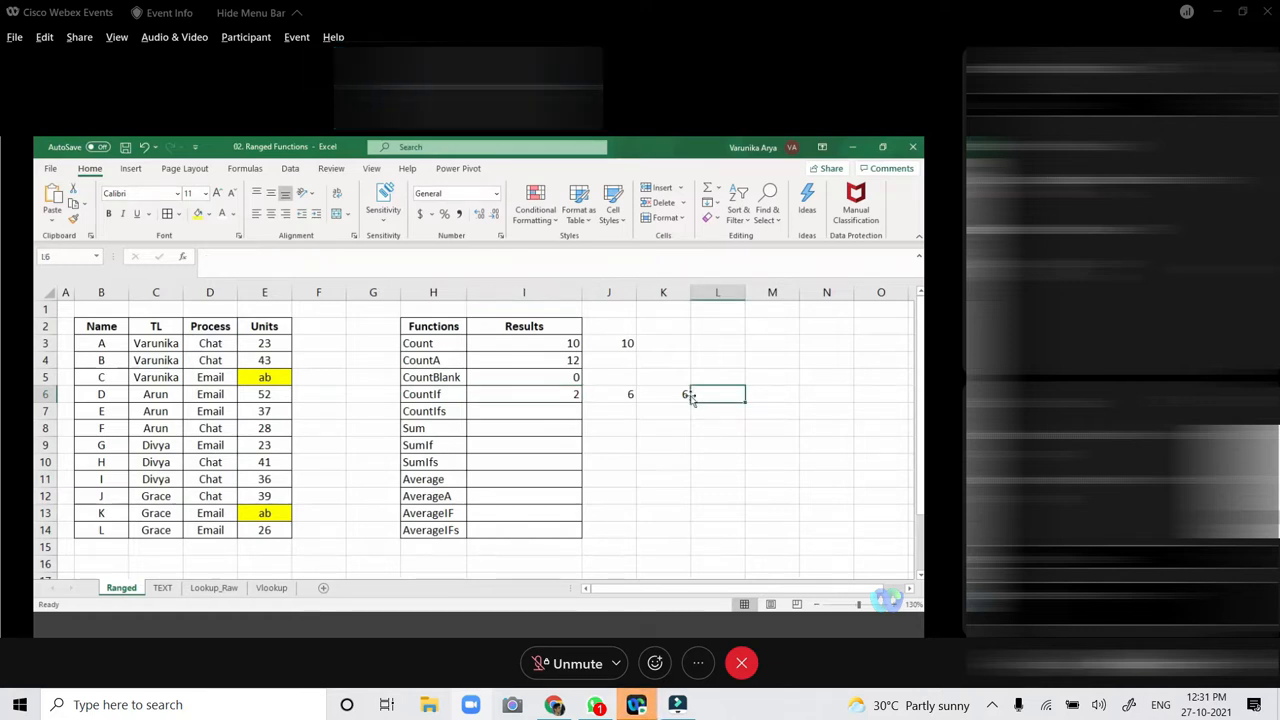
Highlight the Units range E3:E14, locate agent D's units and fill cell E6 with blue.
left_click_drag(283, 345, 283, 523)
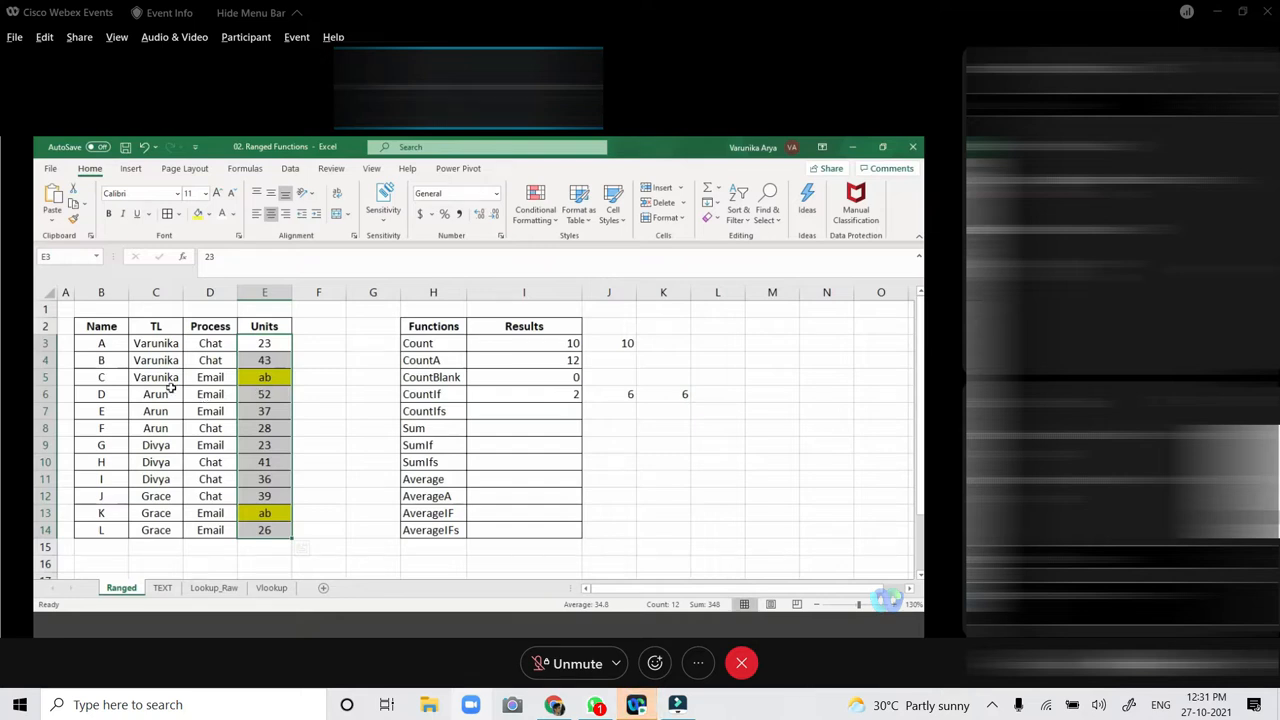
left_click(104, 396)
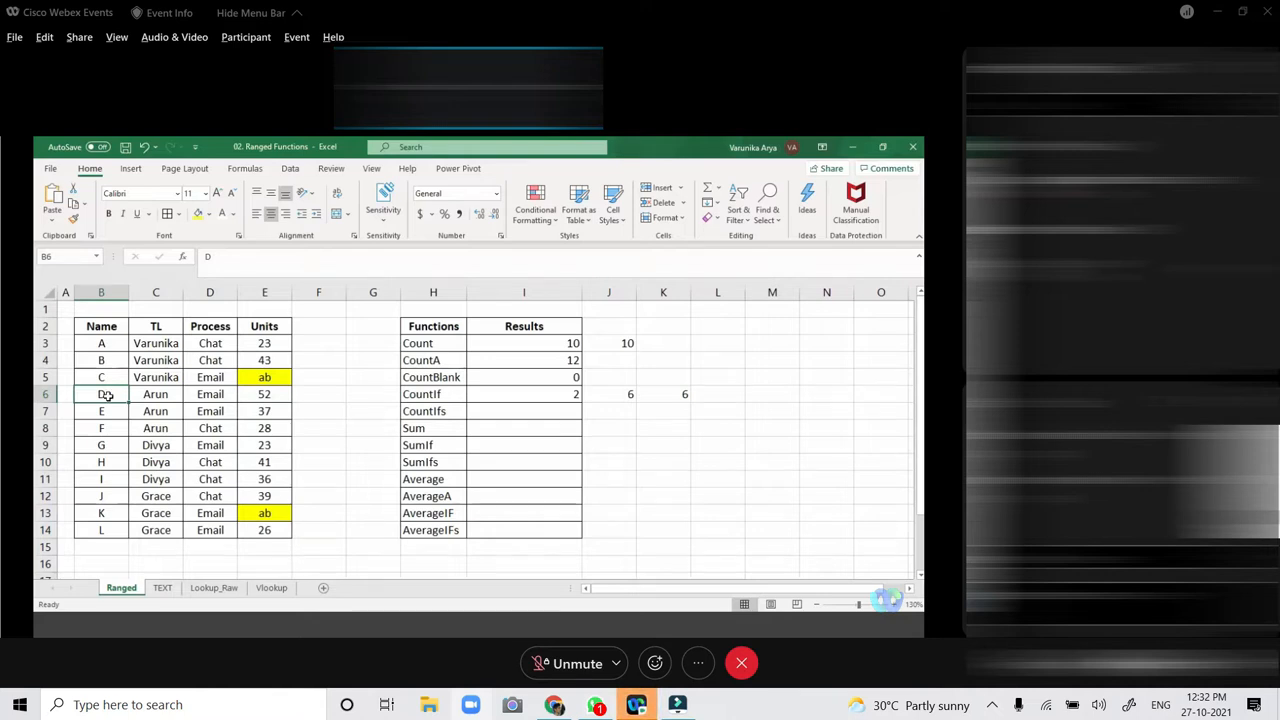
left_click(251, 395)
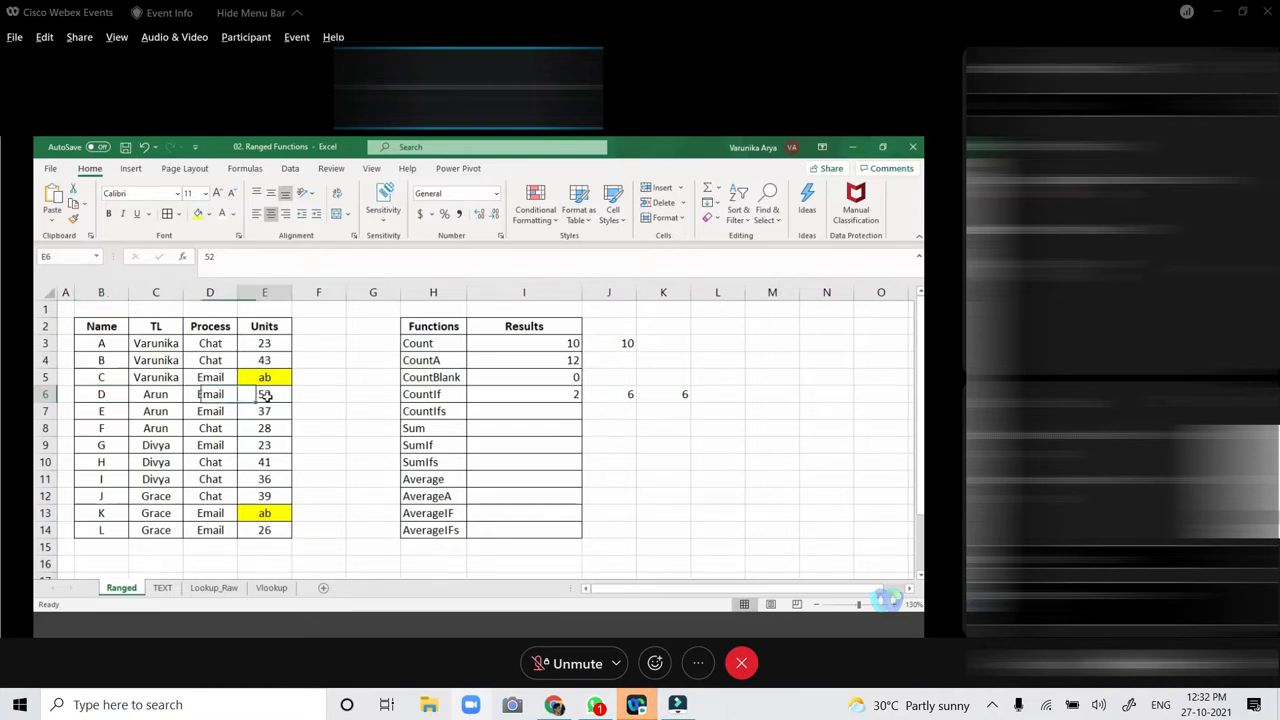
left_click(210, 218)
left_click(246, 281)
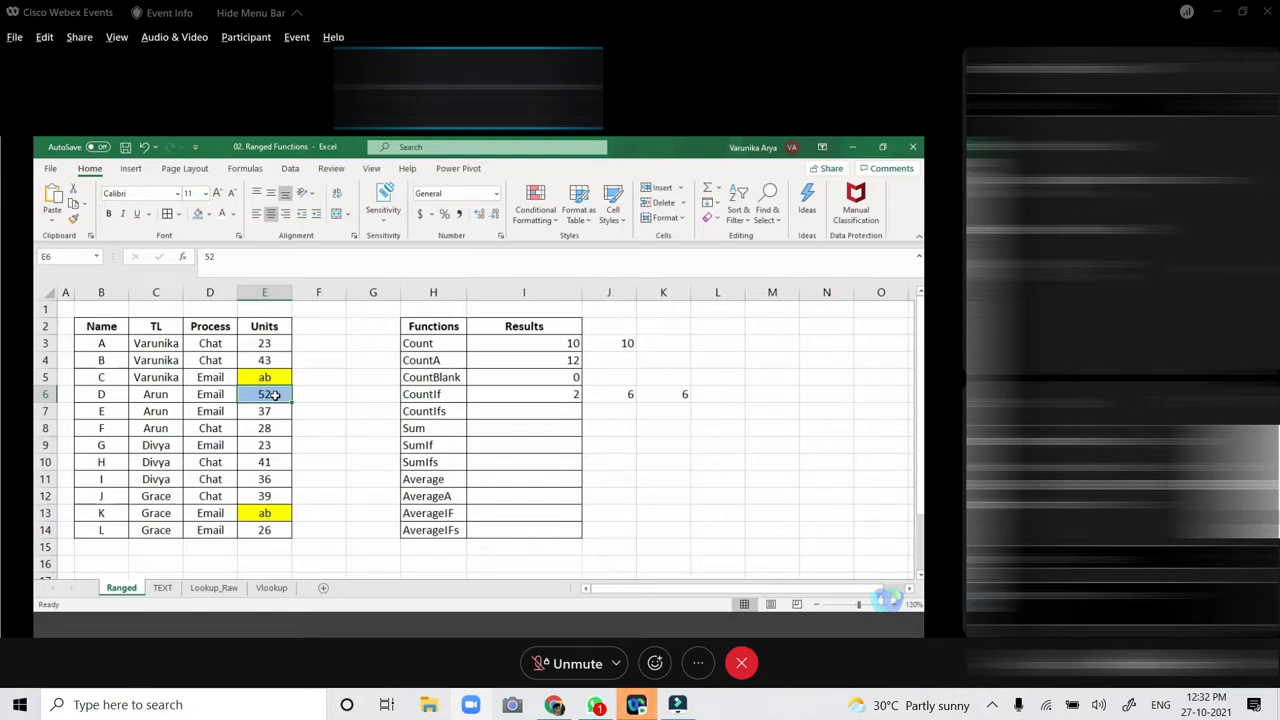
Write a COUNTIF formula in L6 with the Units range E3:E14 and the unquoted criterion <E6, leaving the cell in editing.
left_click(705, 400)
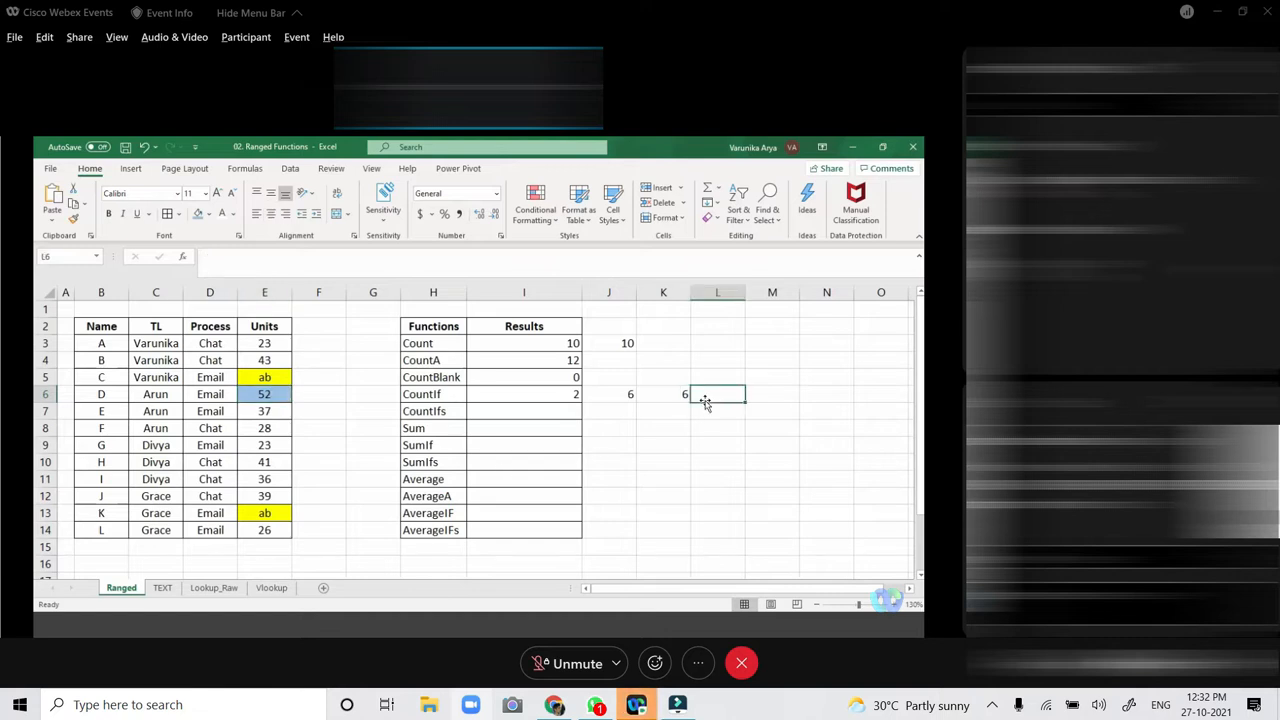
type("=countif")
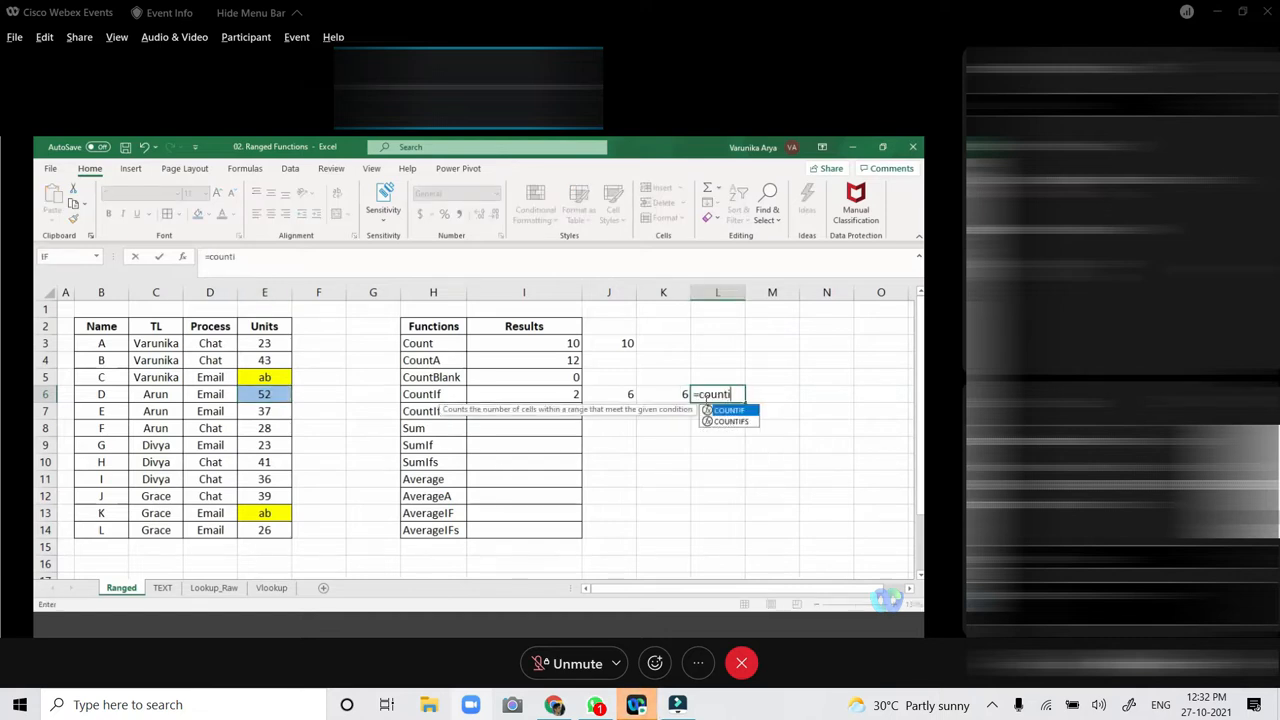
type("(")
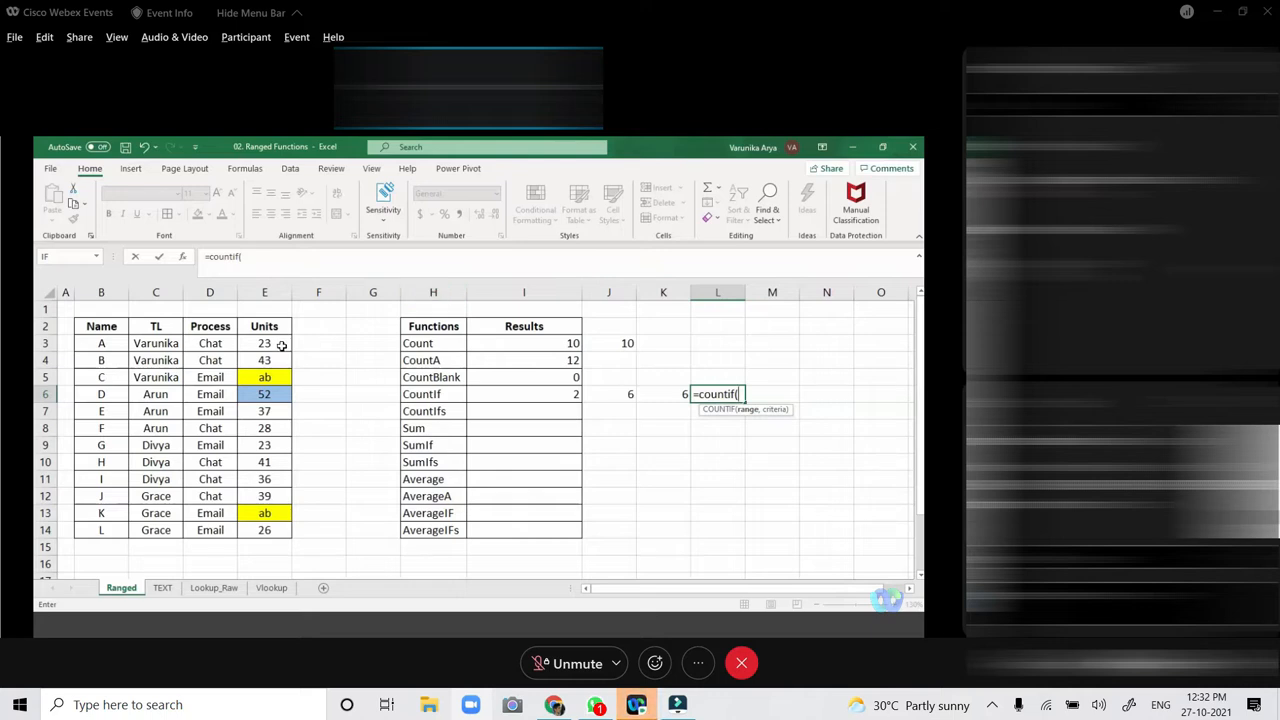
left_click_drag(282, 345, 280, 531)
type(",")
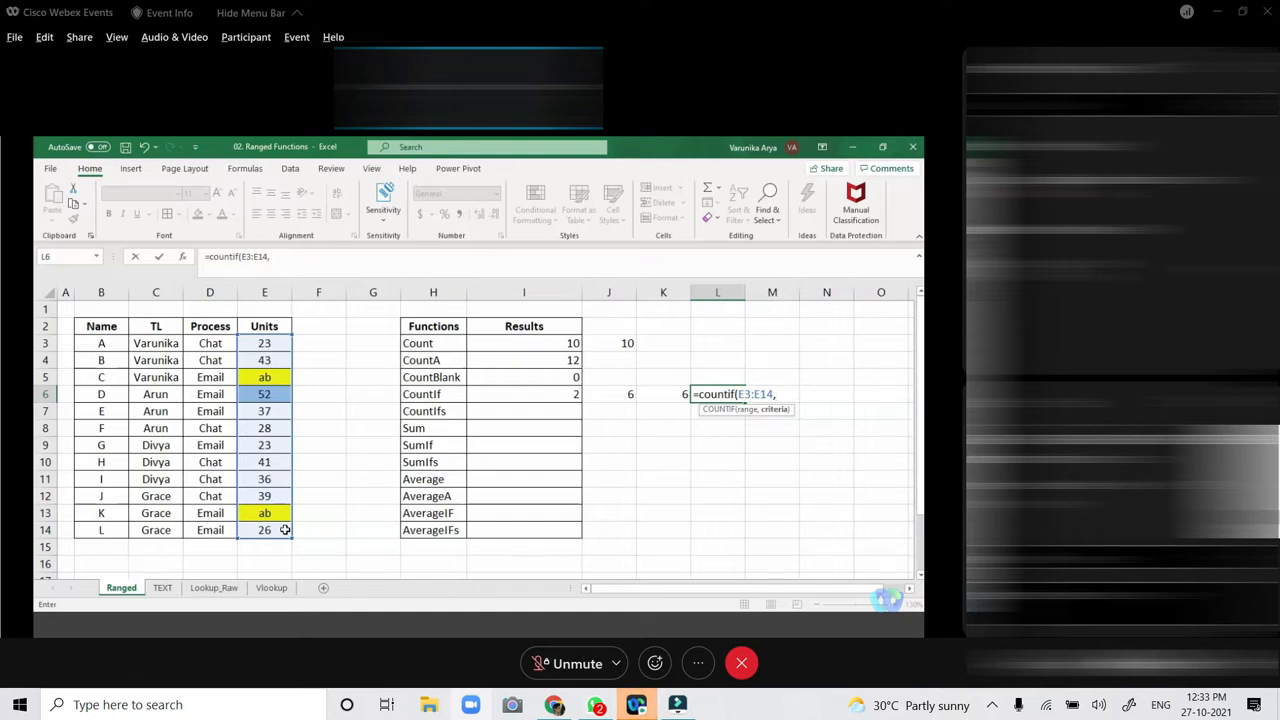
type("<")
left_click(273, 396)
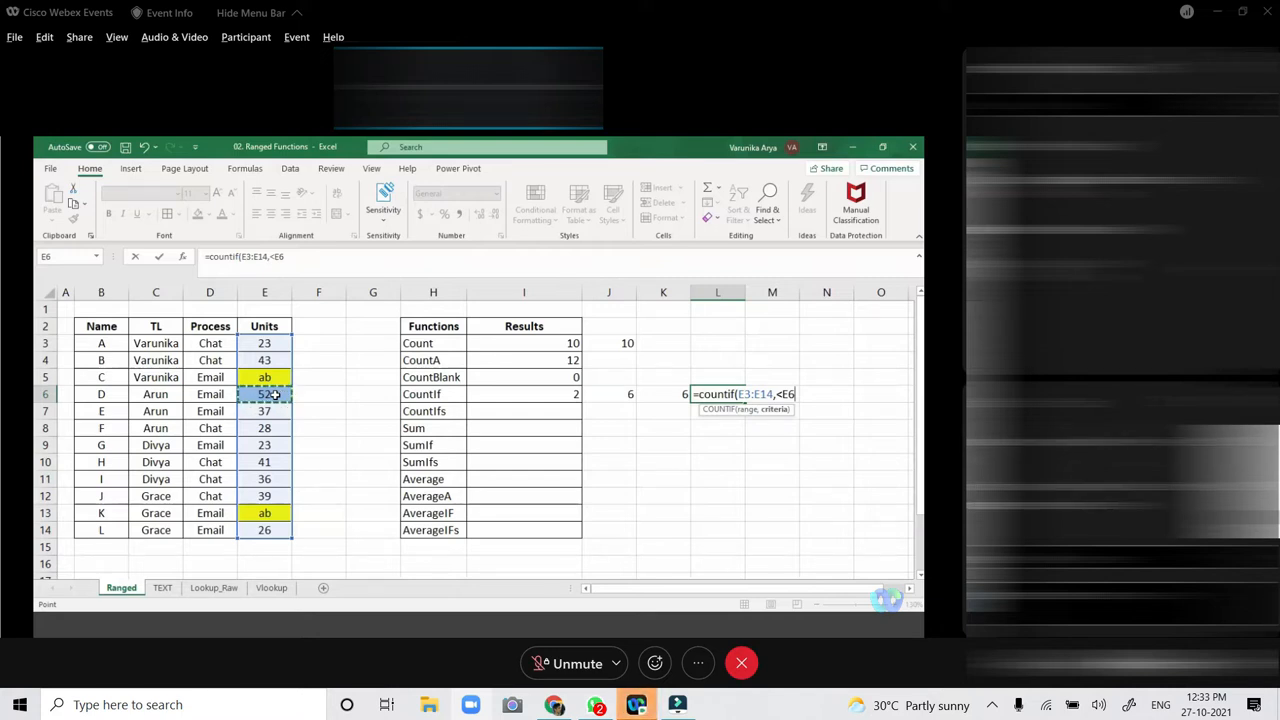
Enclose the criterion <E6 in double quotes, commit L6's formula as =COUNTIF(E3:E14,"<E6") and review it.
type("\"")
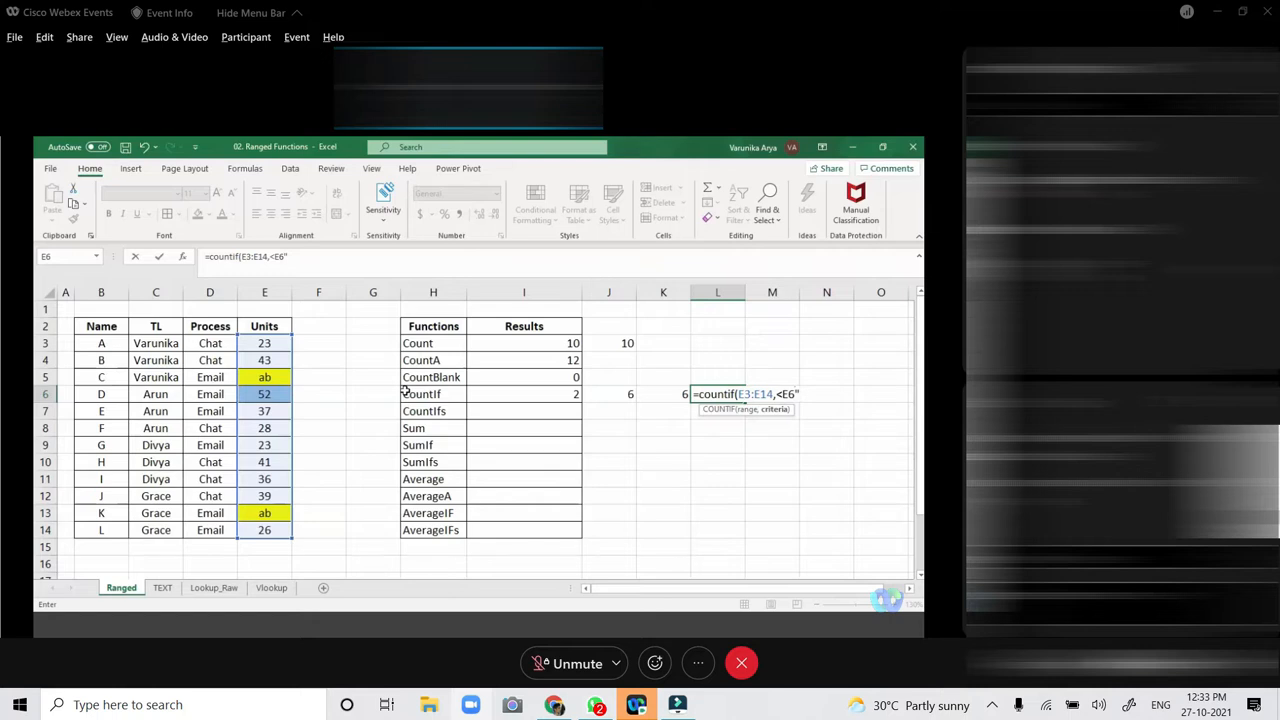
left_click(779, 394)
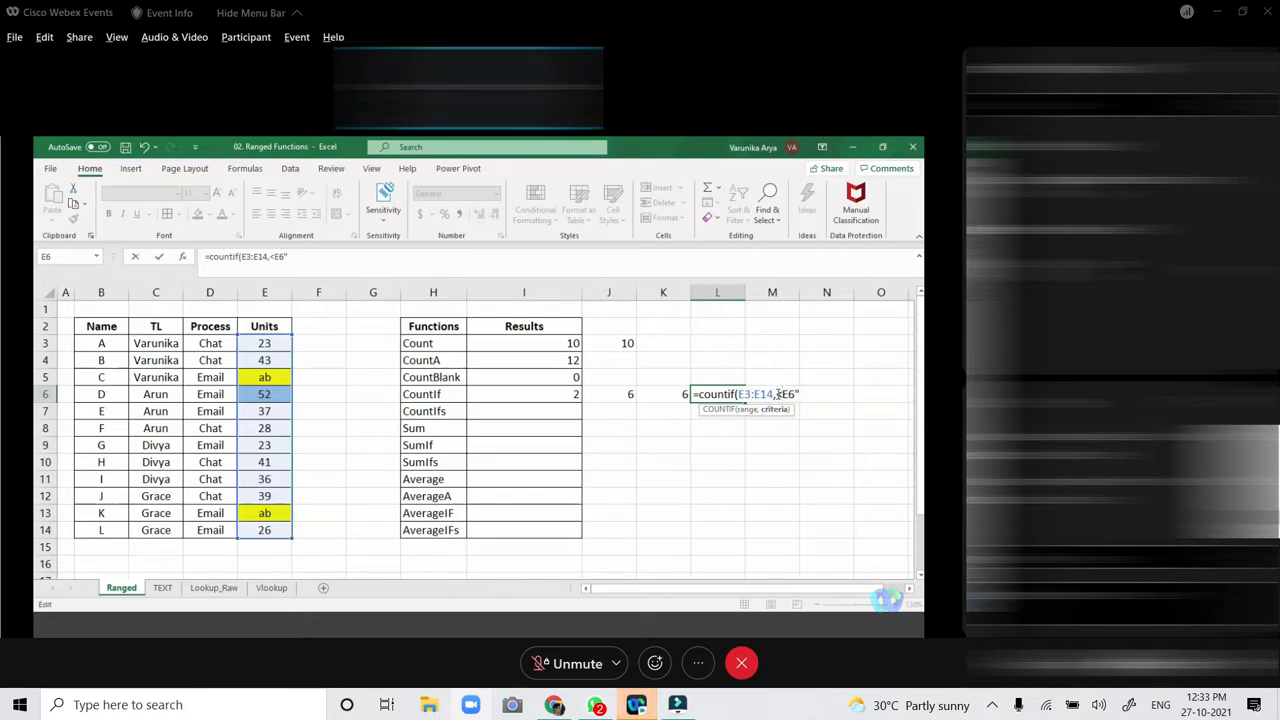
type("\"")
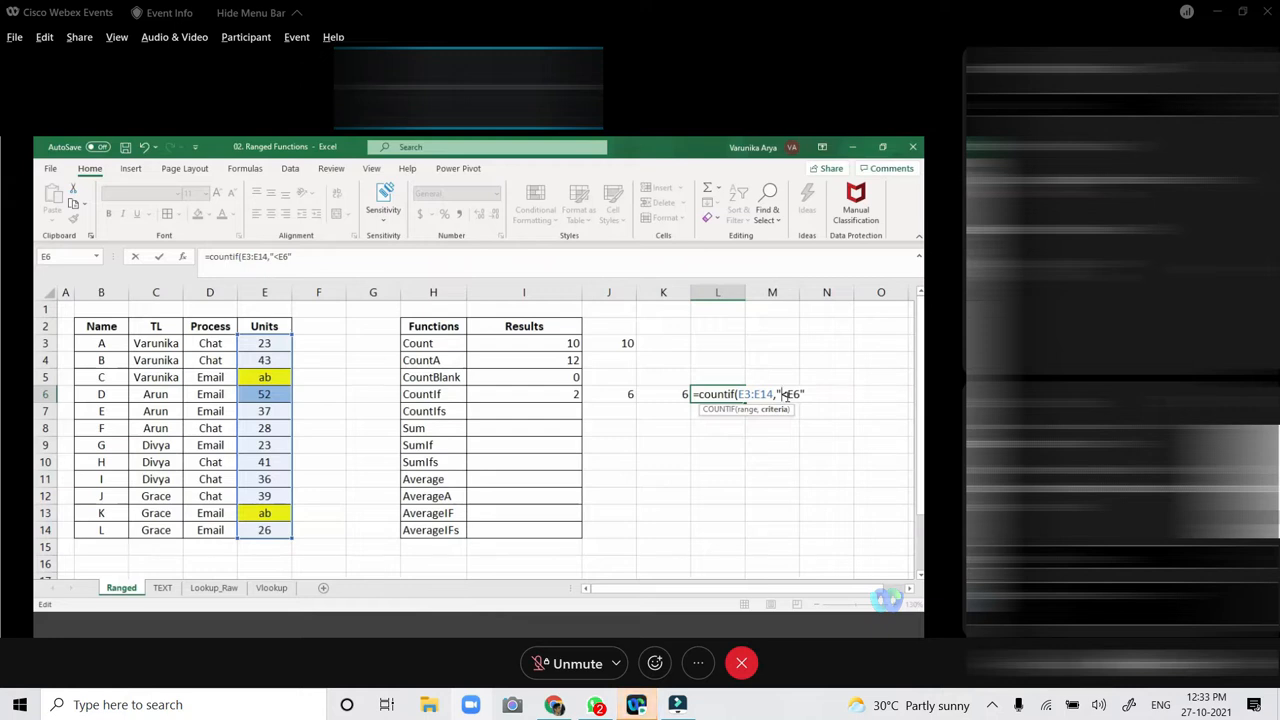
left_click(823, 393)
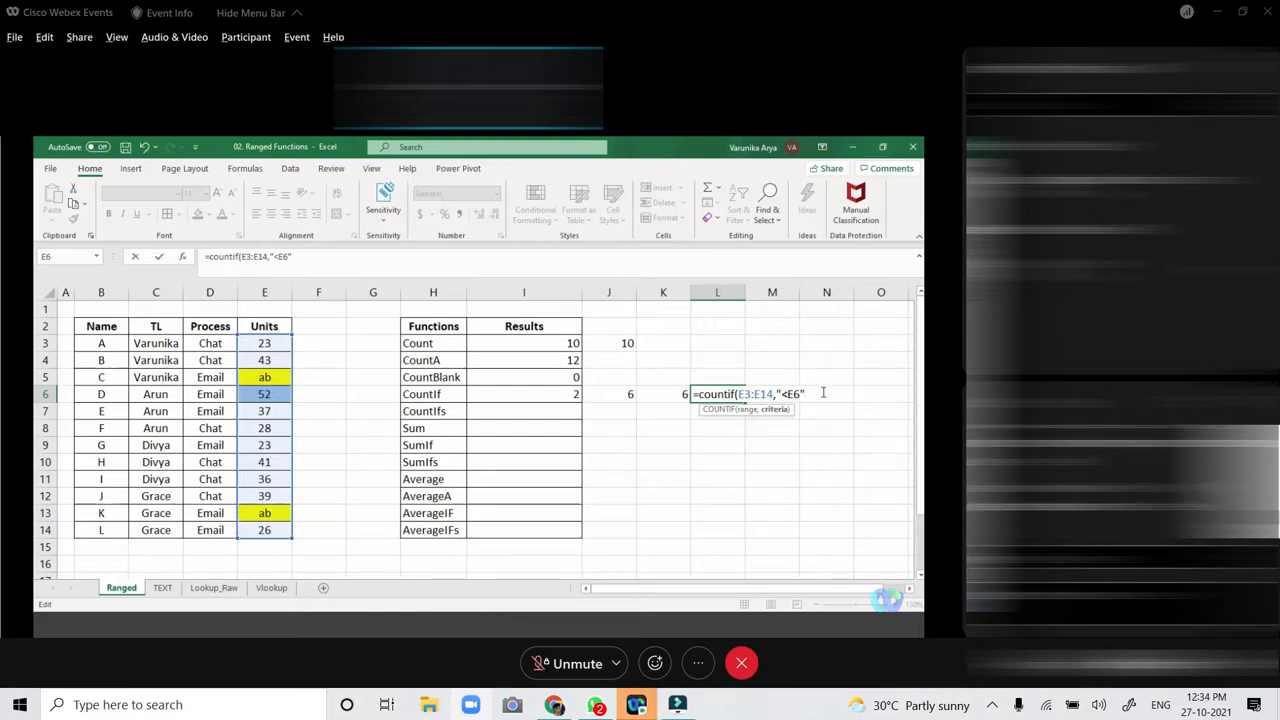
type(")")
key("Return")
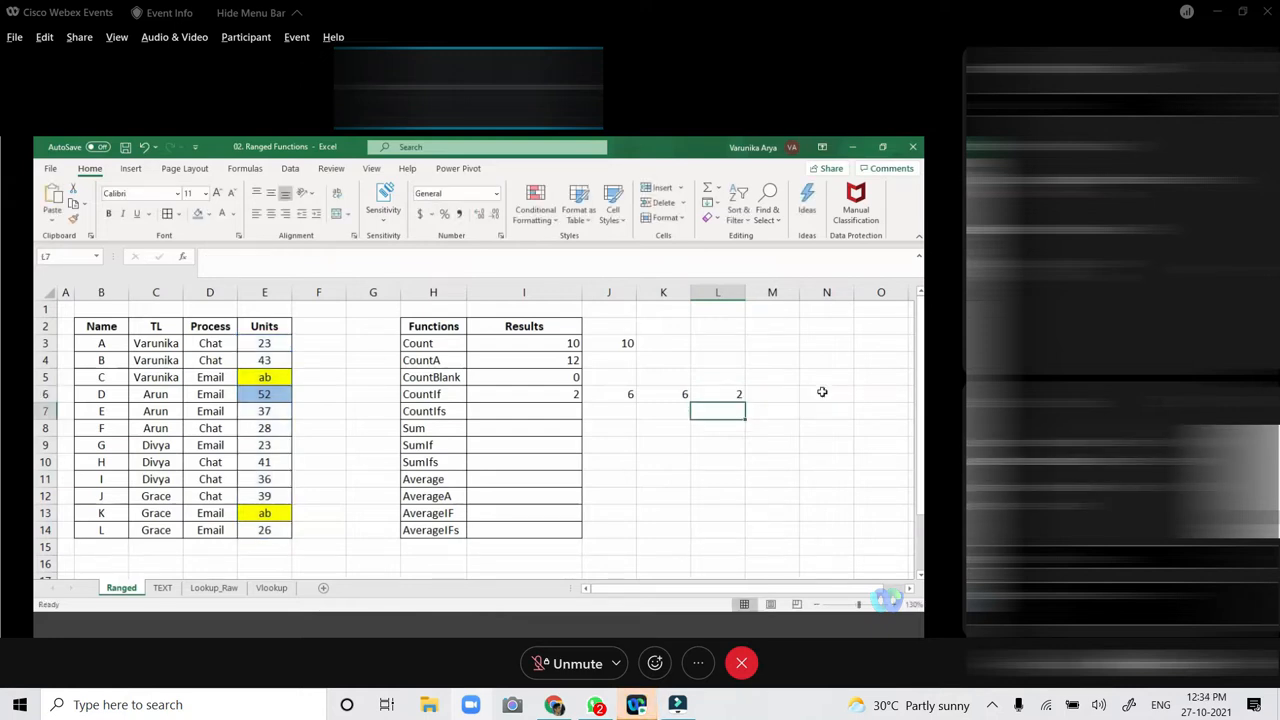
left_click(737, 396)
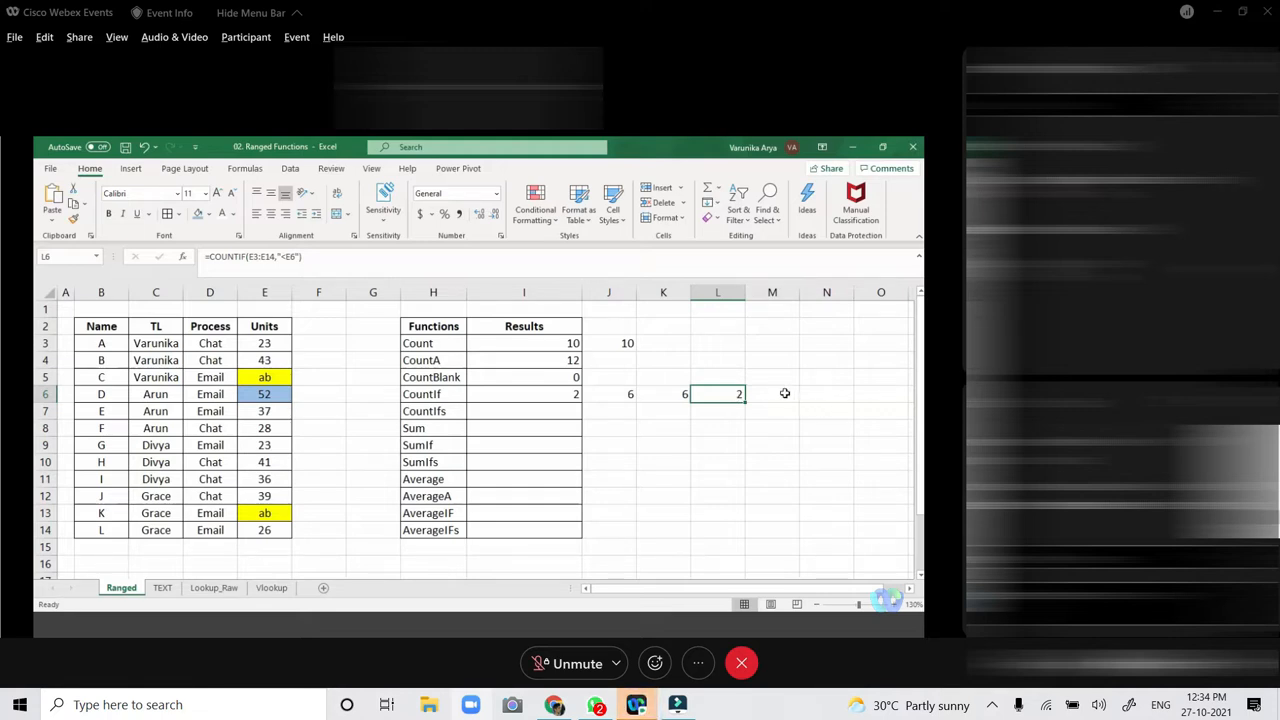
Enter =COUNTIF(E3:E14,"<"&E6) in M6, quoting only the less-than operator and joining it to the cell reference.
left_click(786, 394)
type("=")
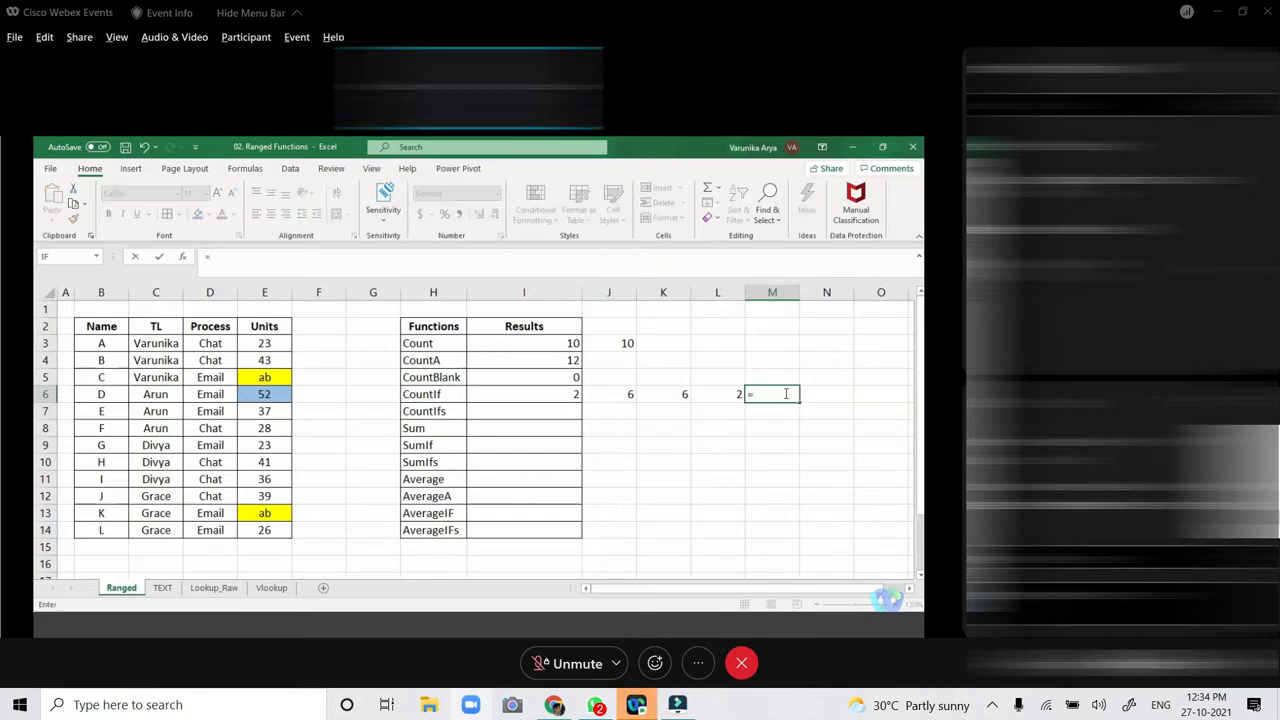
type("countif")
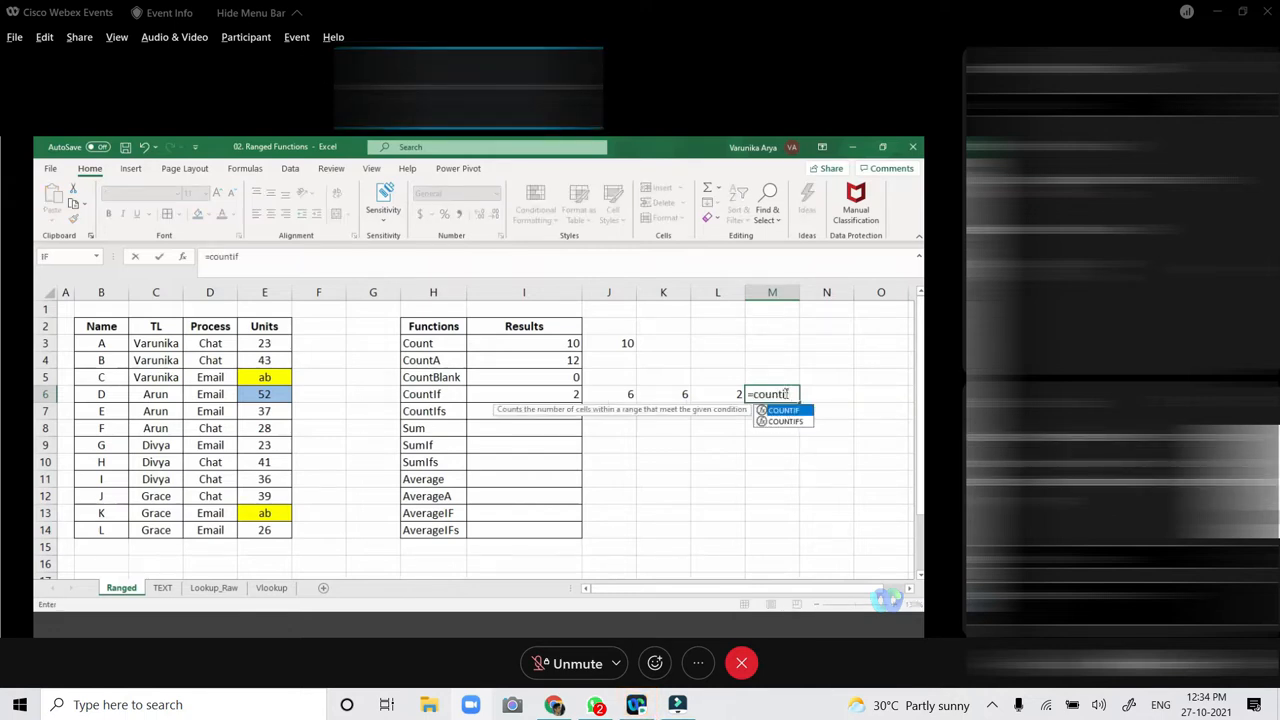
type("(")
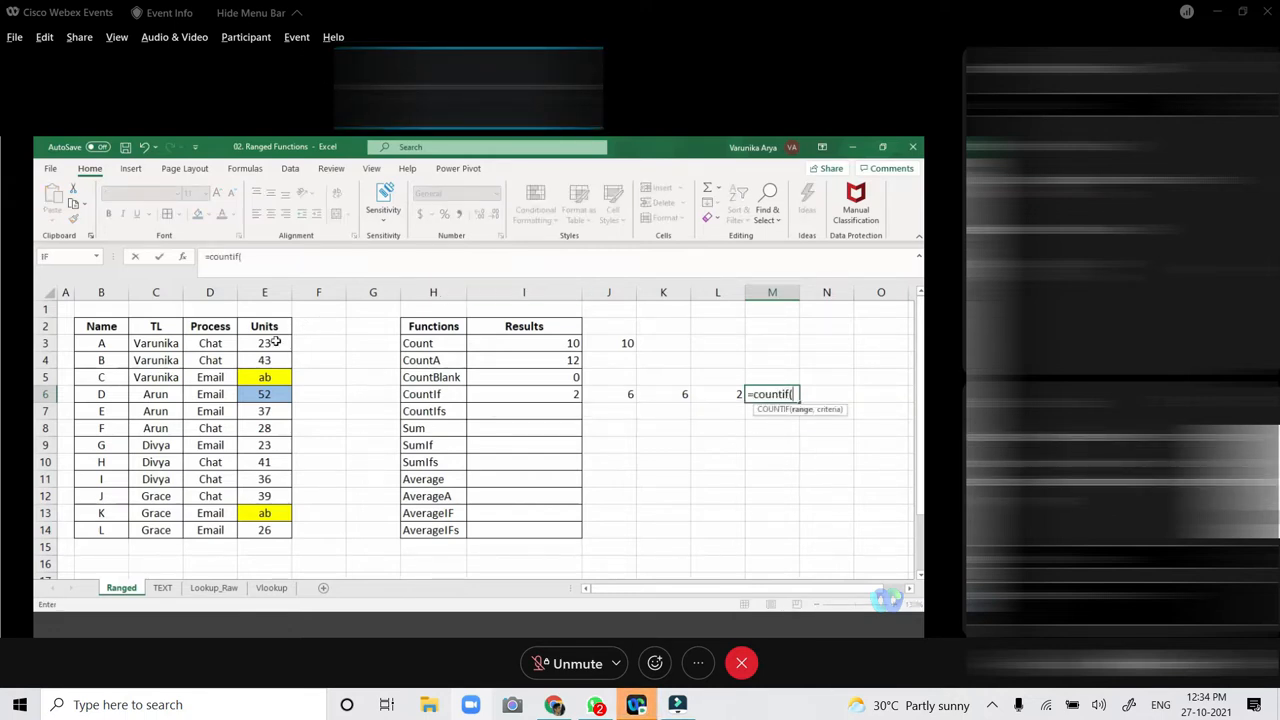
left_click_drag(275, 341, 268, 529)
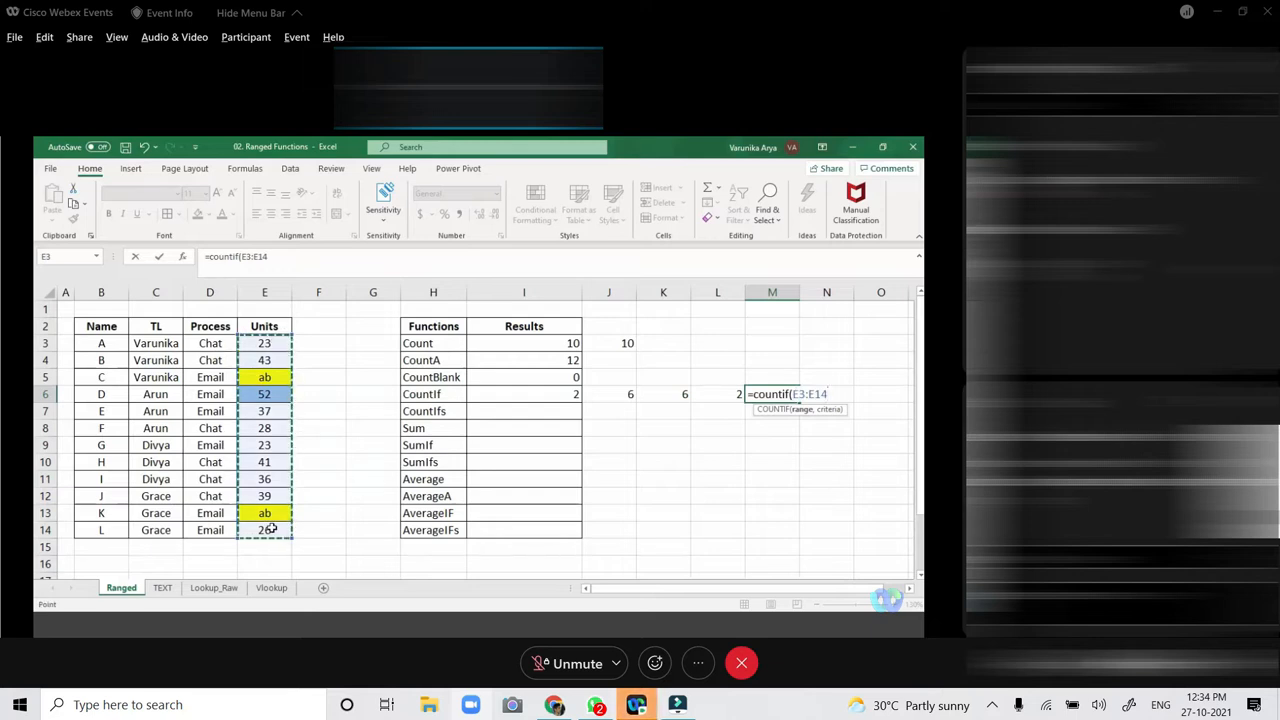
type(",")
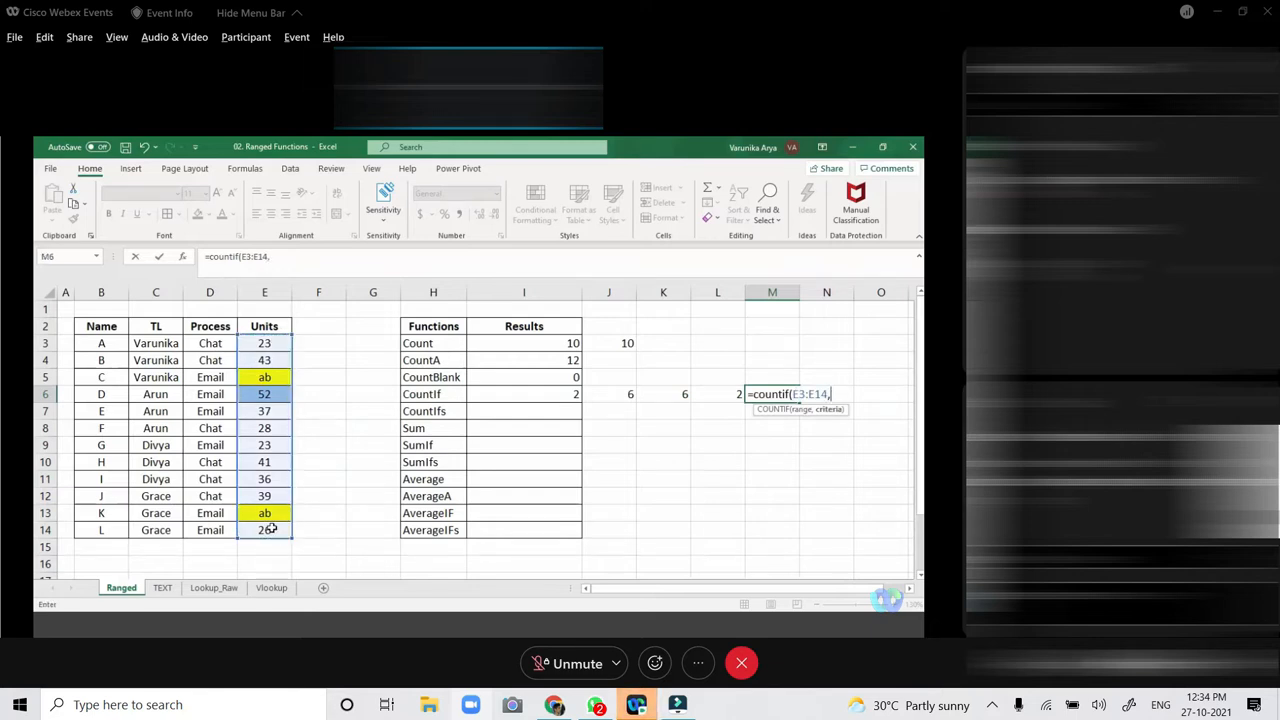
type("\"<")
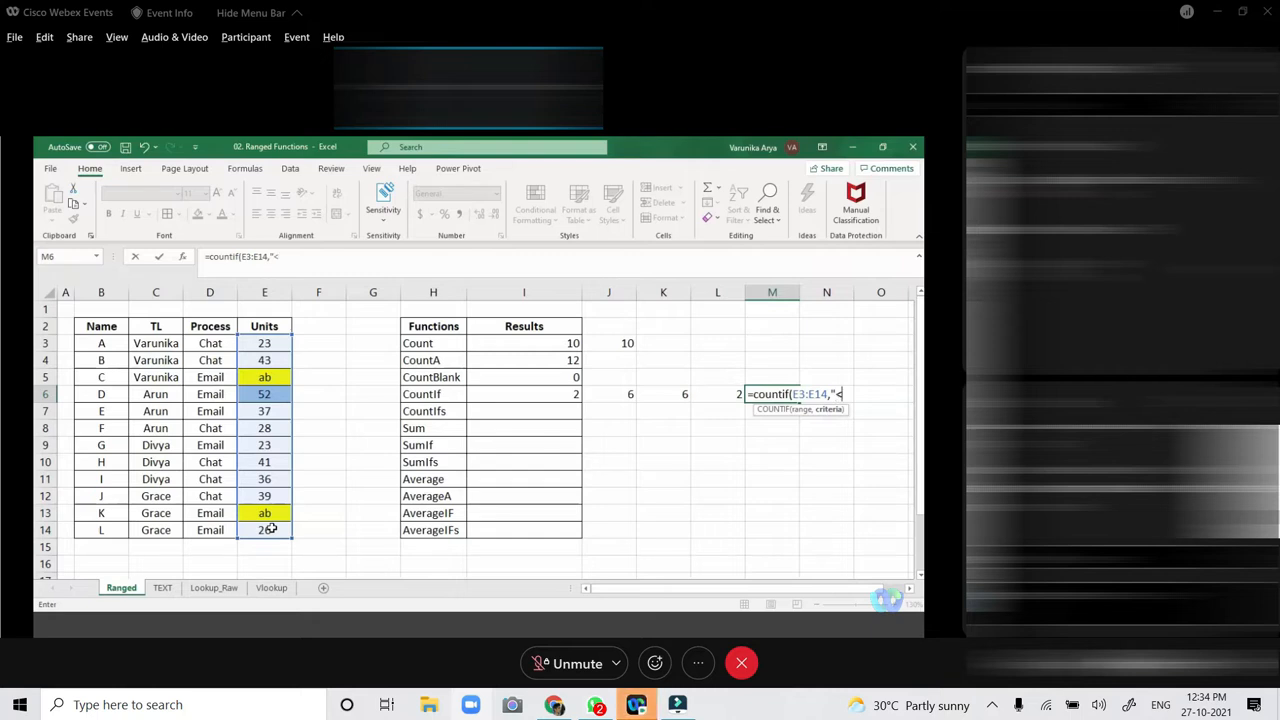
type("\"")
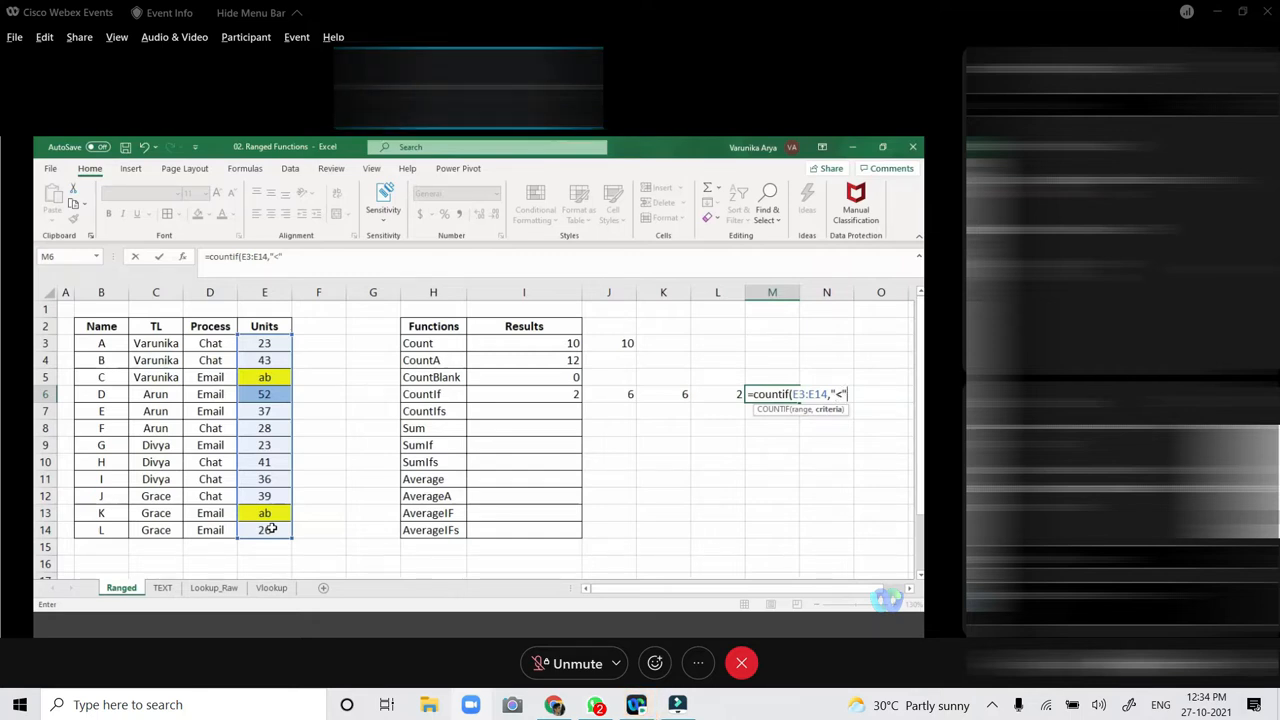
type("&")
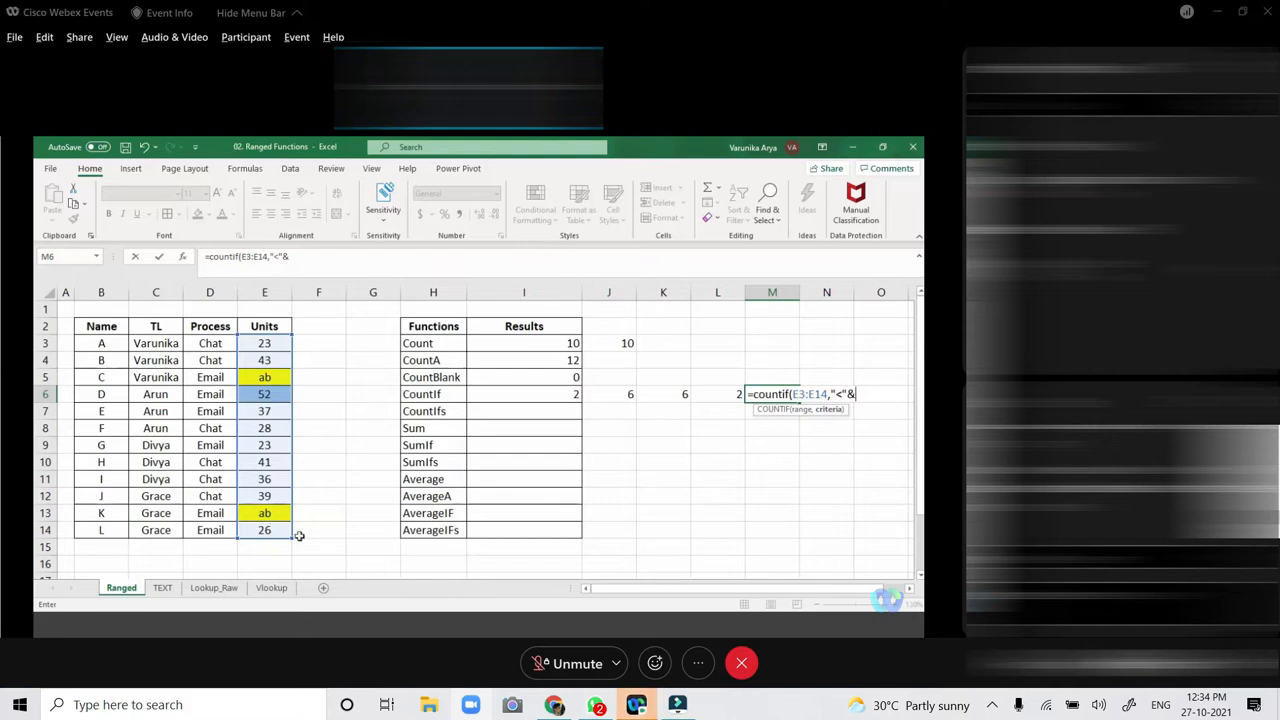
left_click(284, 394)
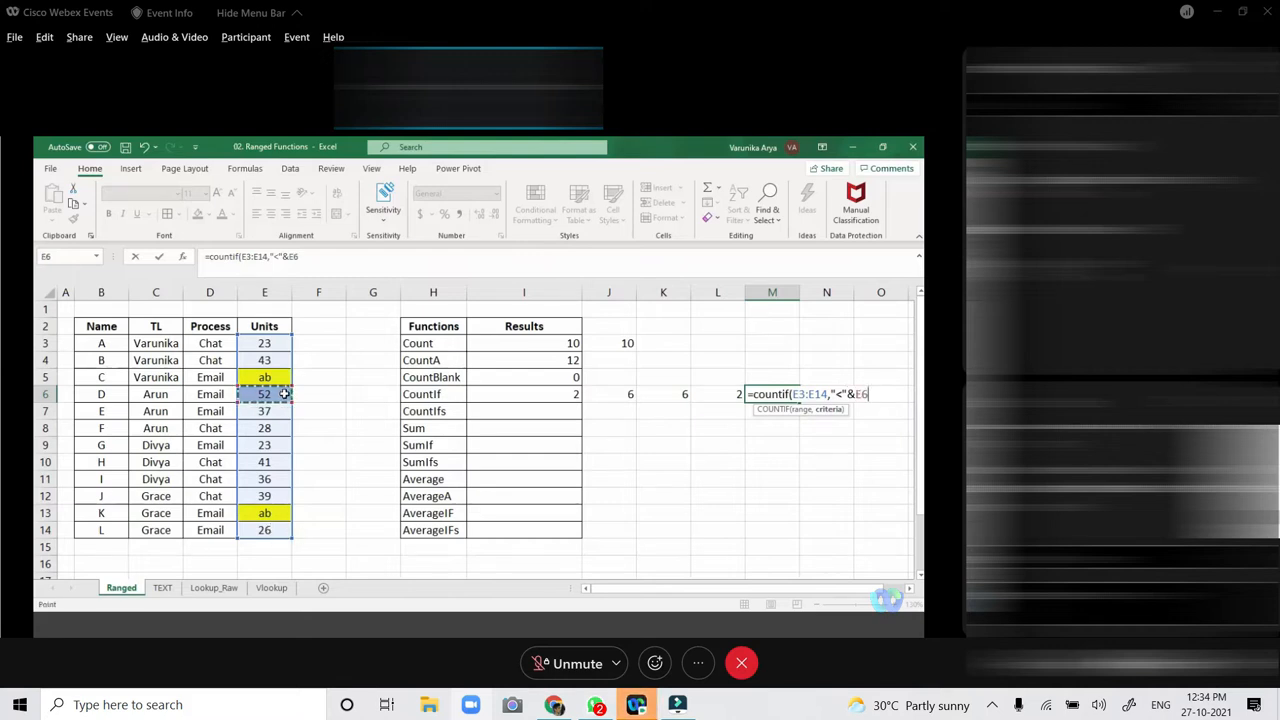
type(")")
key("Return")
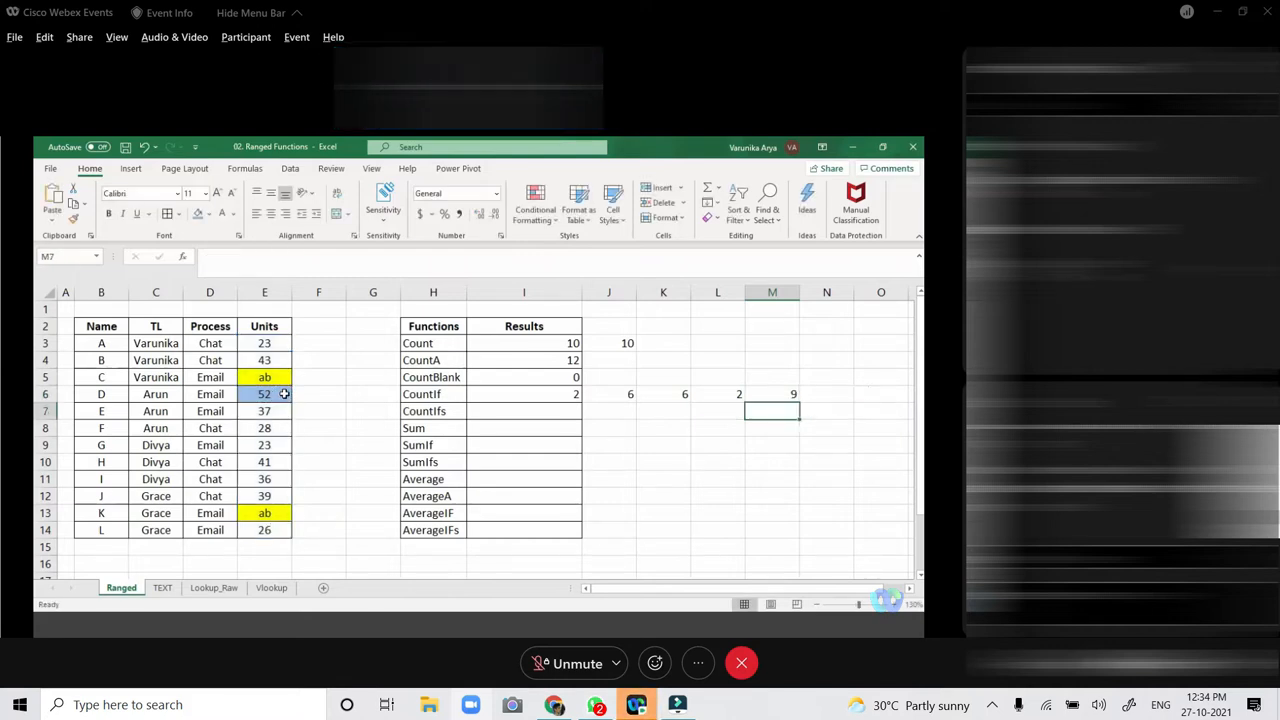
Examine the Units values in column E one by one to verify M6's count of values below E6.
key("Up")
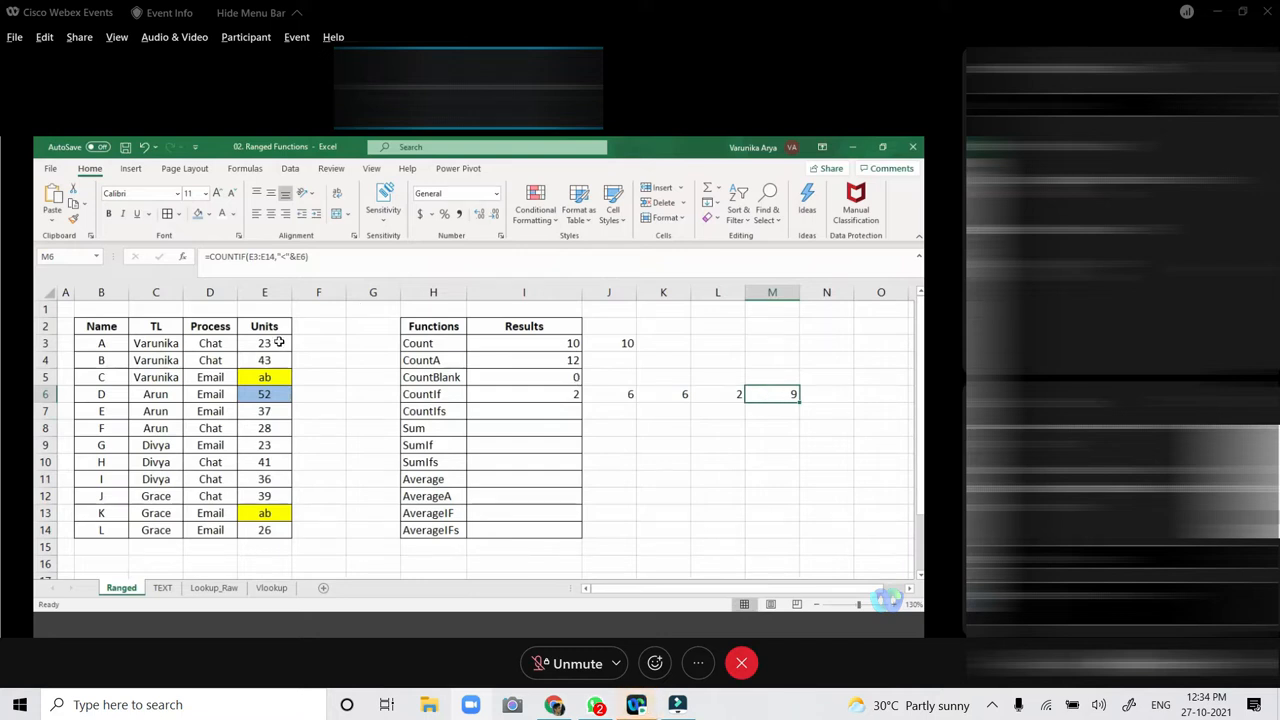
left_click(280, 343)
left_click(278, 360)
left_click(275, 410)
left_click(274, 428)
left_click(272, 446)
left_click(270, 463)
left_click(270, 480)
left_click(267, 496)
left_click(266, 513)
left_click(266, 530)
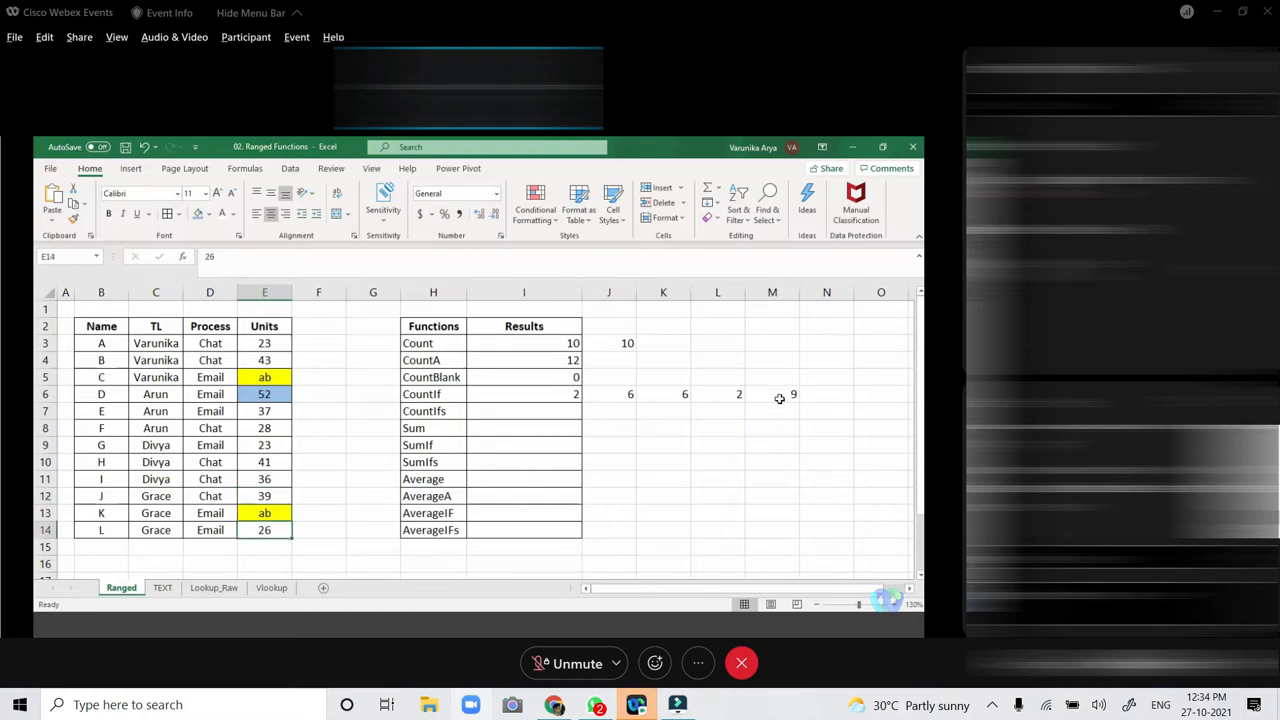
left_click(778, 397)
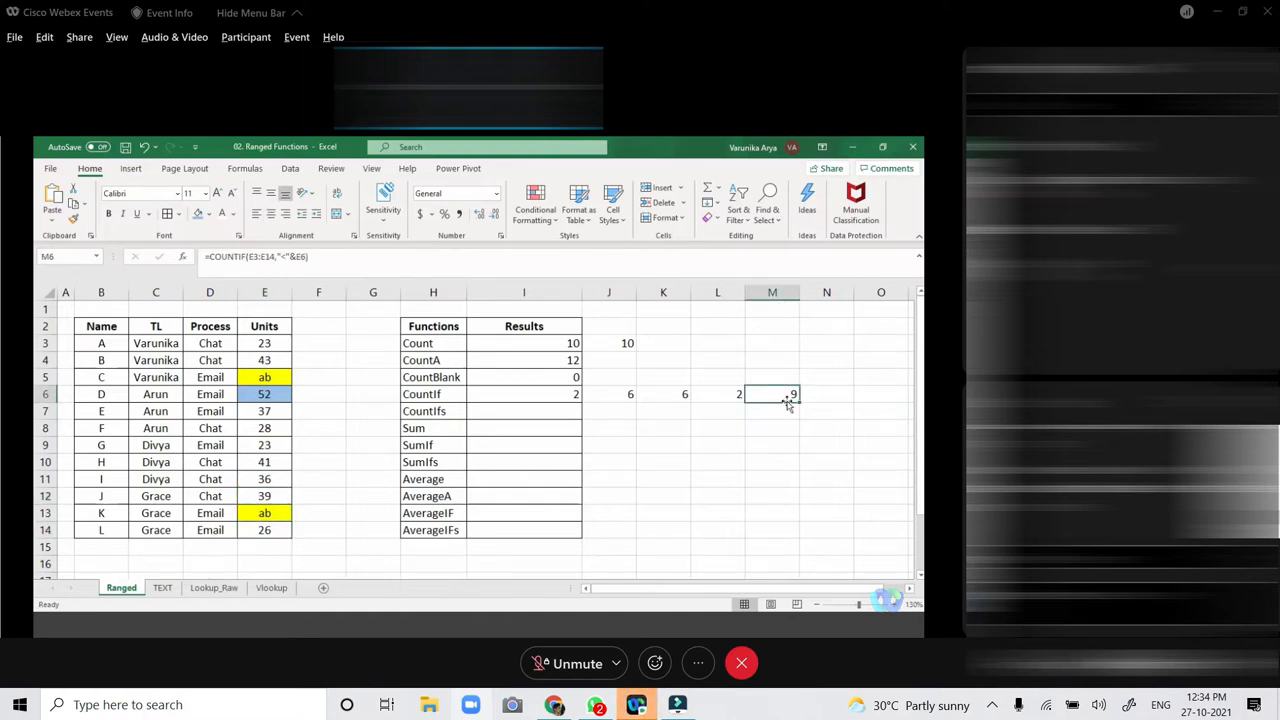
Display the sheet's formulas instead of results and autofit columns L and M to their full COUNTIF formulas.
key("ctrl+grave")
left_click_drag(731, 589, 893, 598)
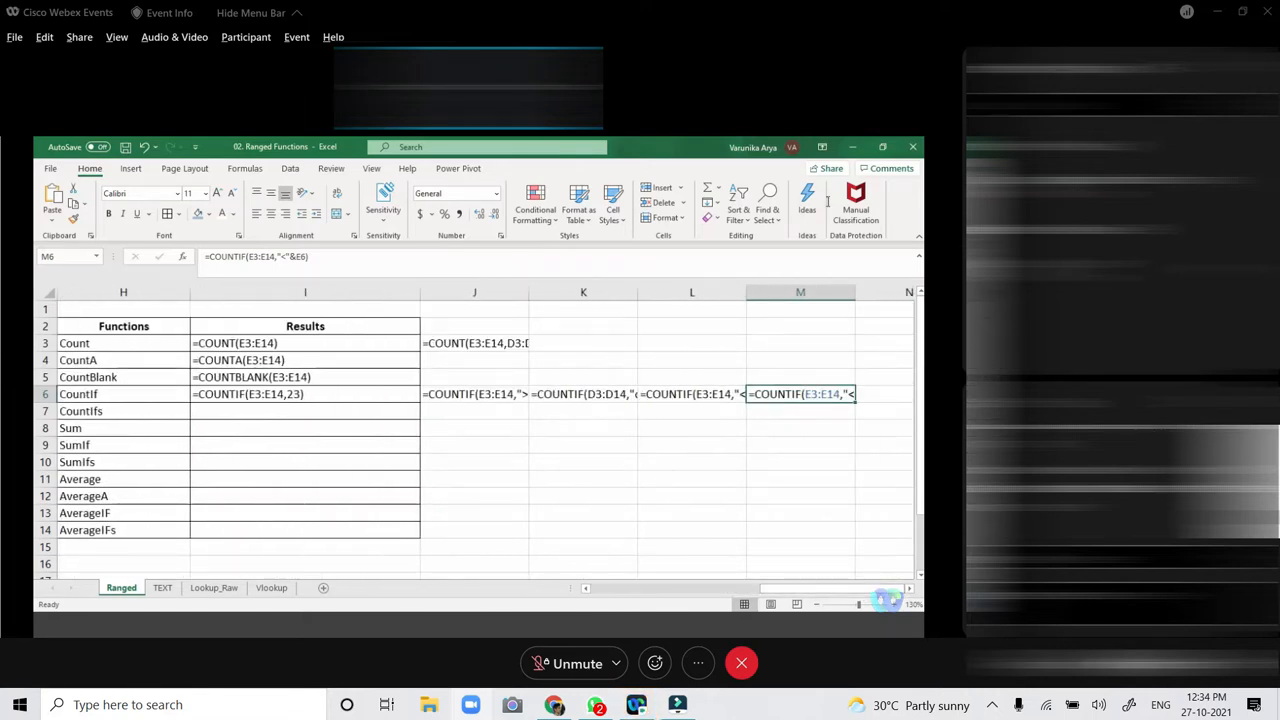
left_click_drag(759, 291, 747, 292)
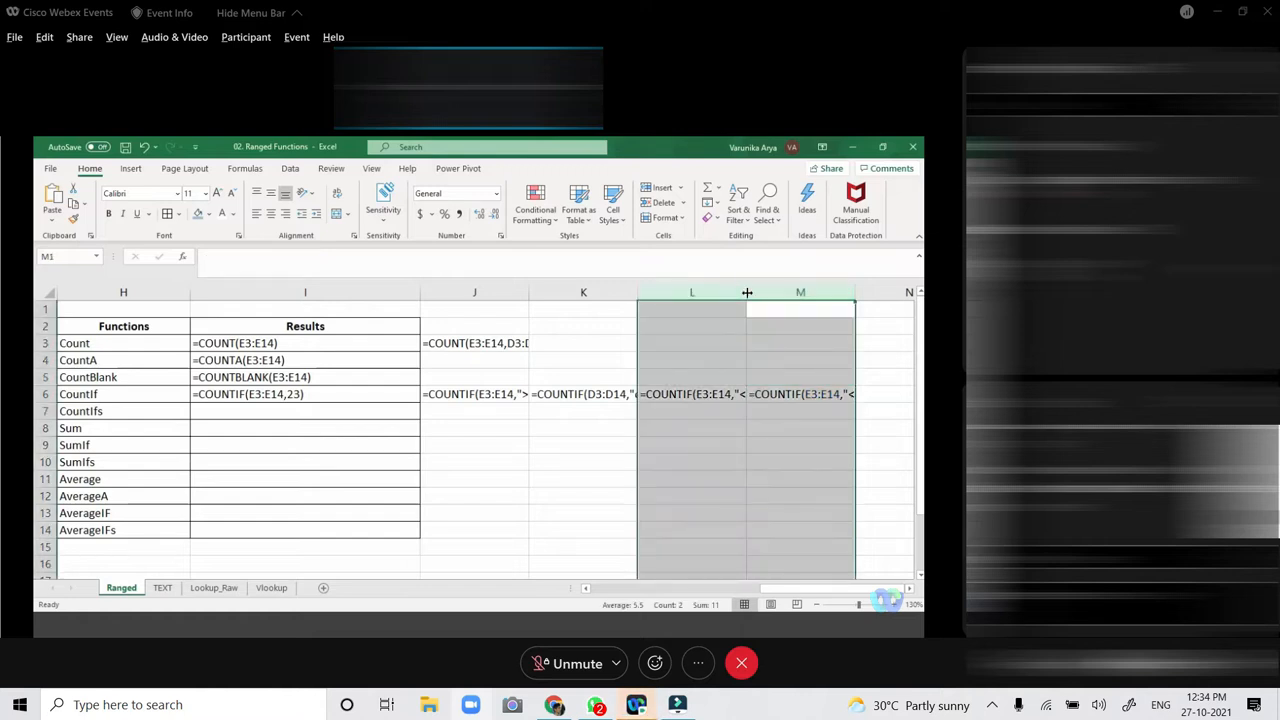
double_click(747, 292)
left_click_drag(776, 590, 788, 591)
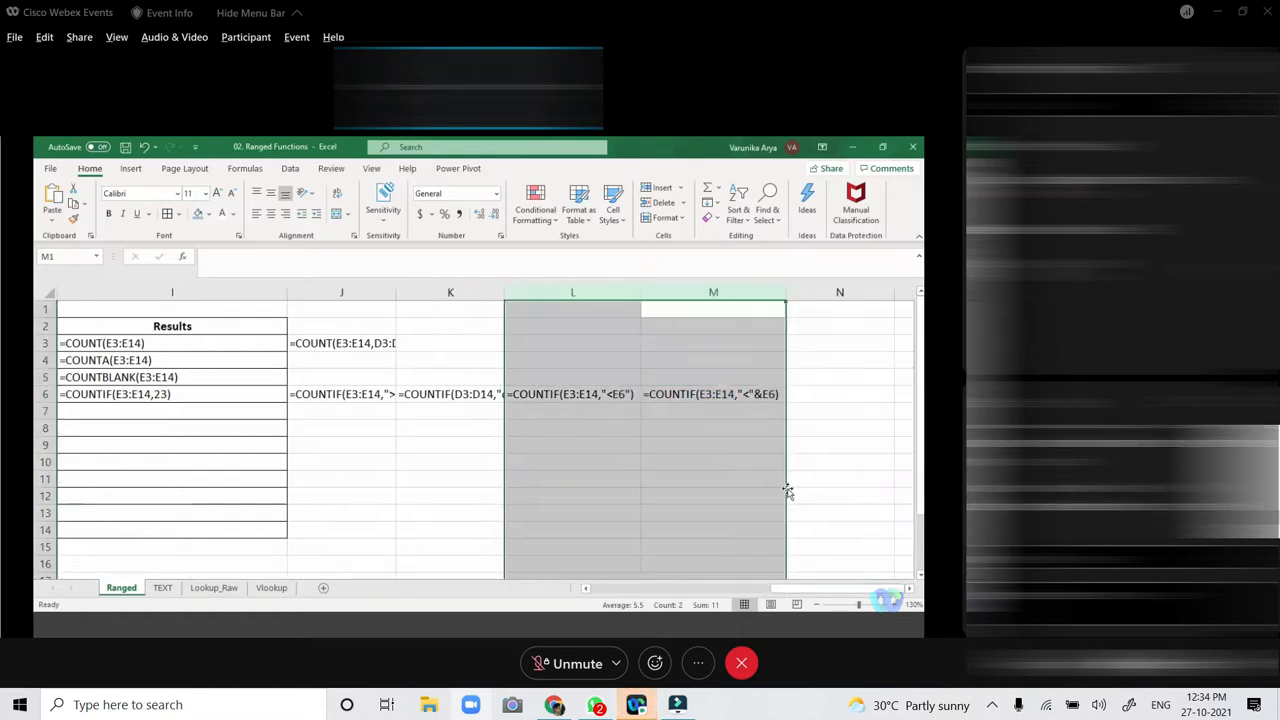
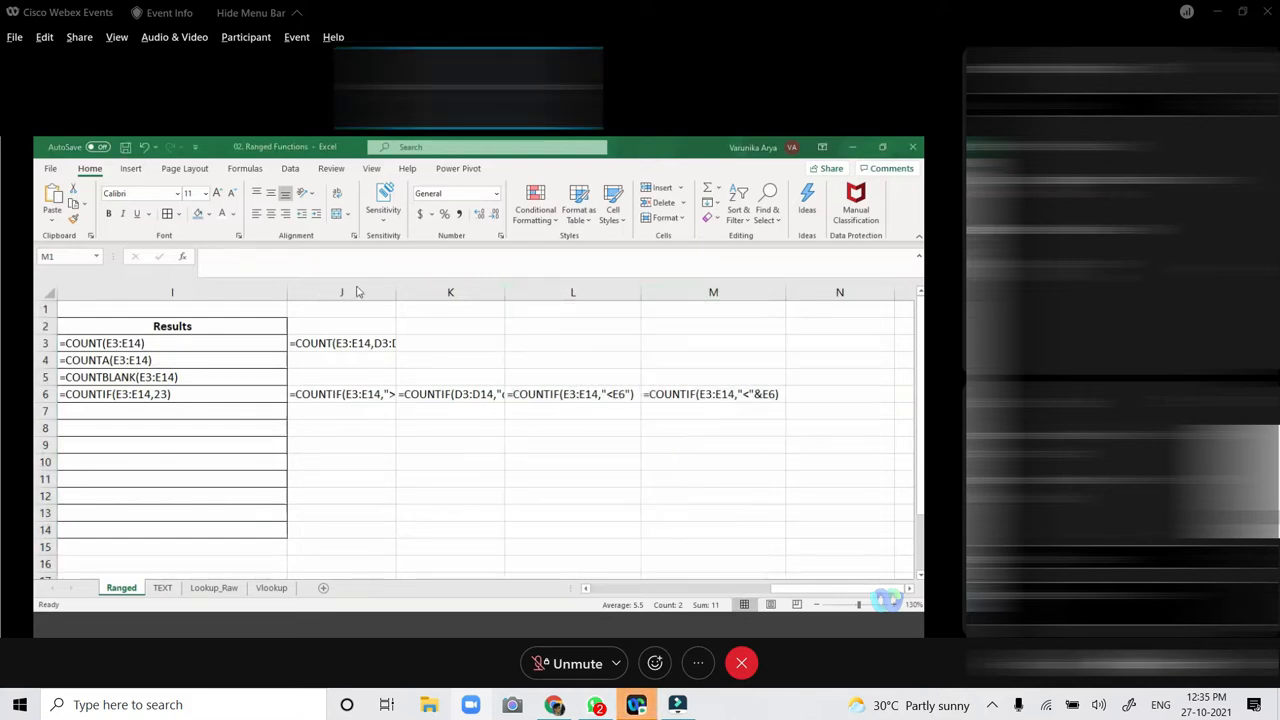
Autofit columns J and K to their formulas and compare the criteria in J6 and M6.
left_click_drag(365, 285, 470, 292)
double_click(505, 292)
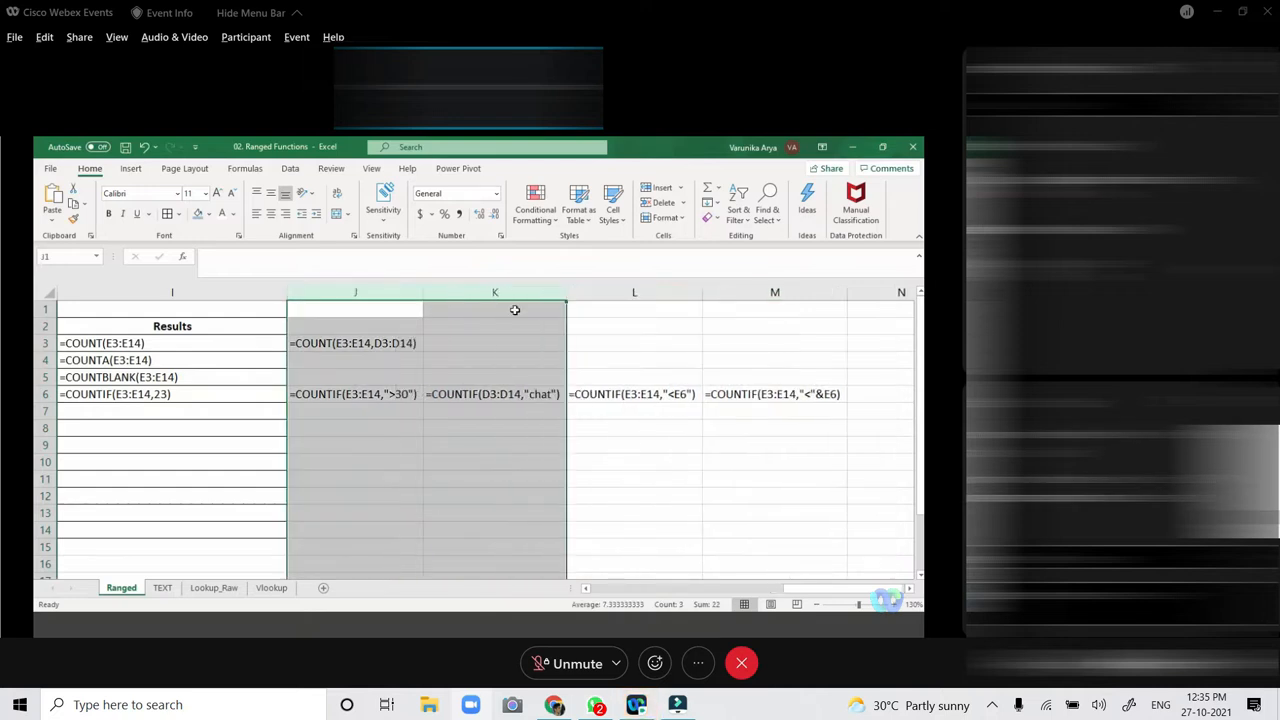
left_click(405, 394)
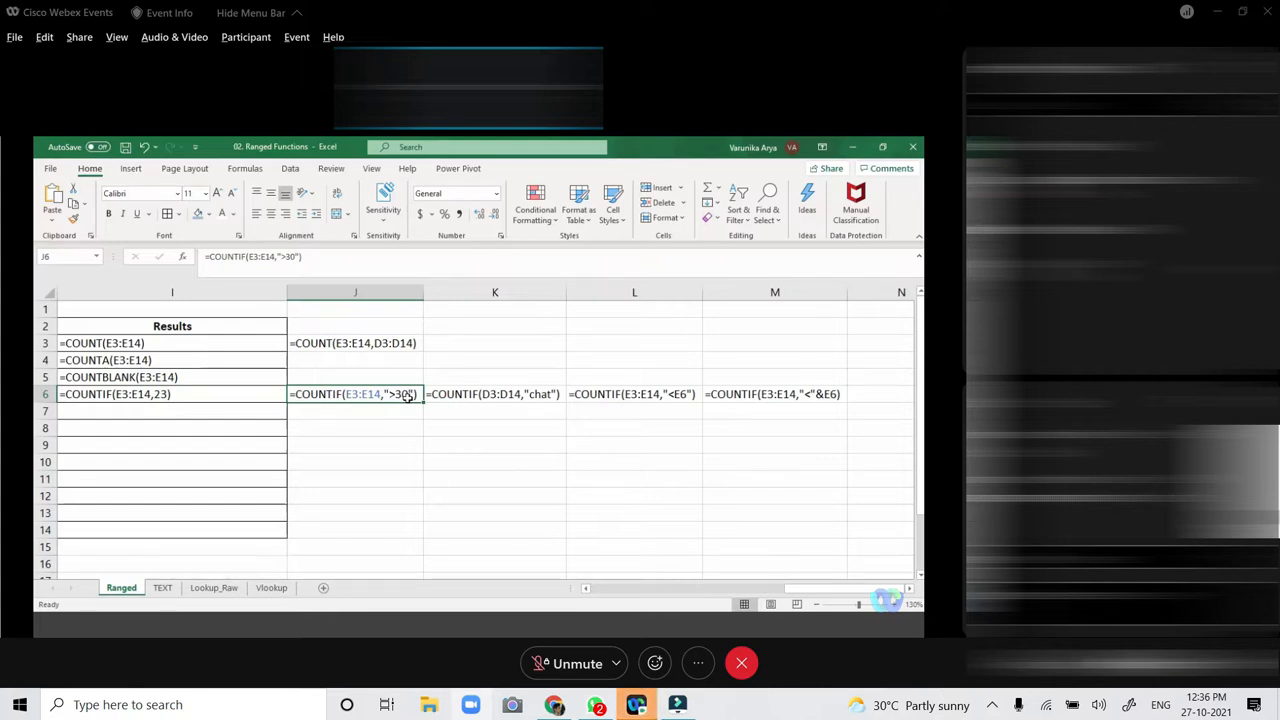
left_click(820, 395)
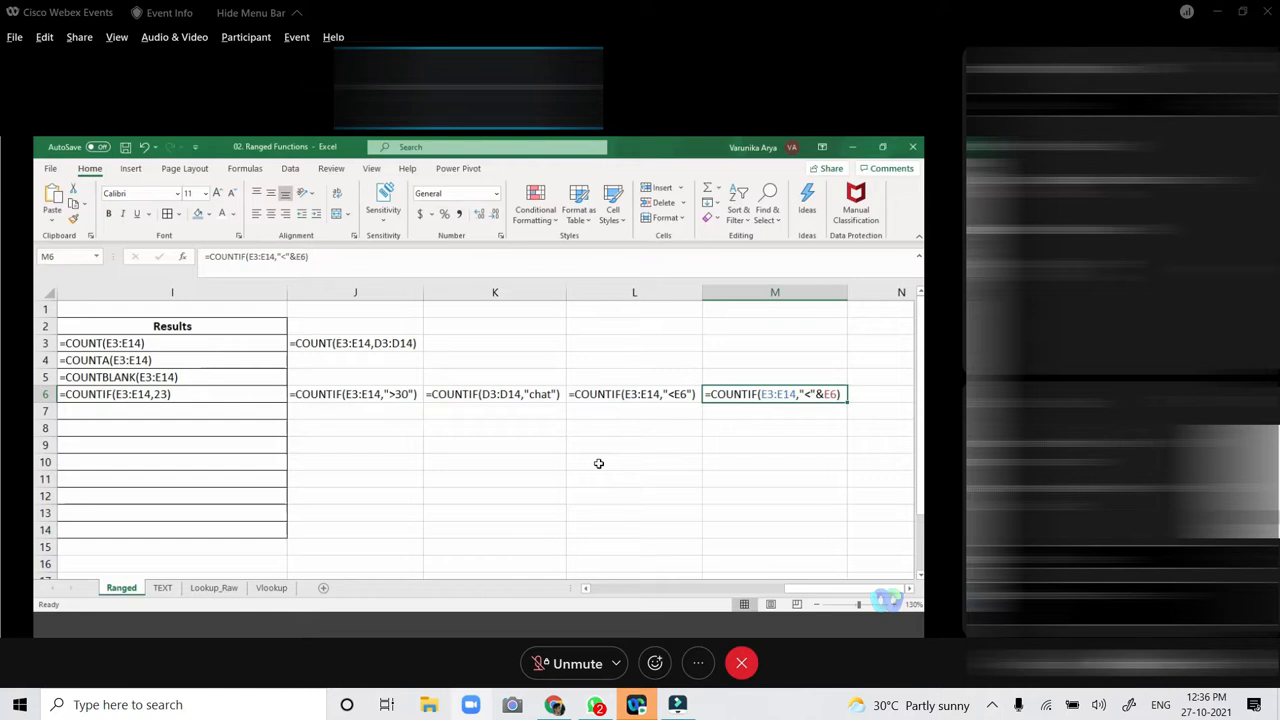
Display the sheet's calculated results again instead of formulas and narrow columns J through M to fit their short values.
key("ctrl+grave")
left_click_drag(823, 590, 710, 590)
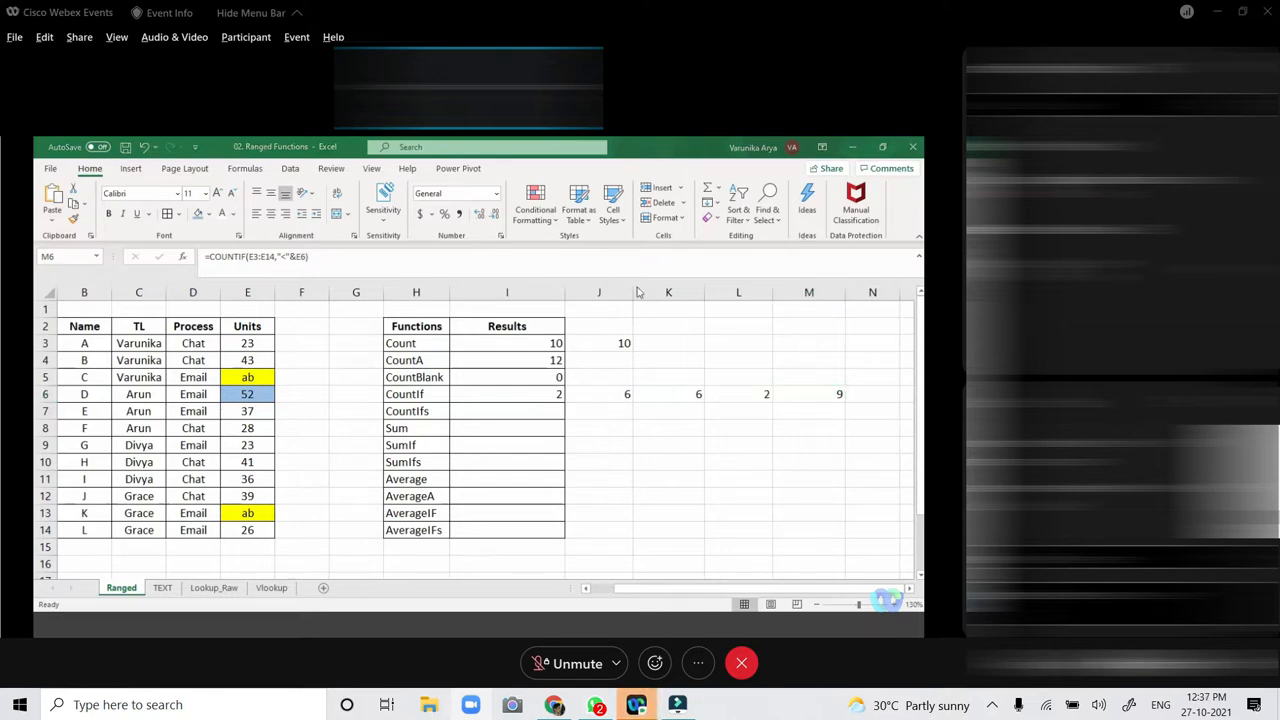
left_click_drag(809, 292, 584, 292)
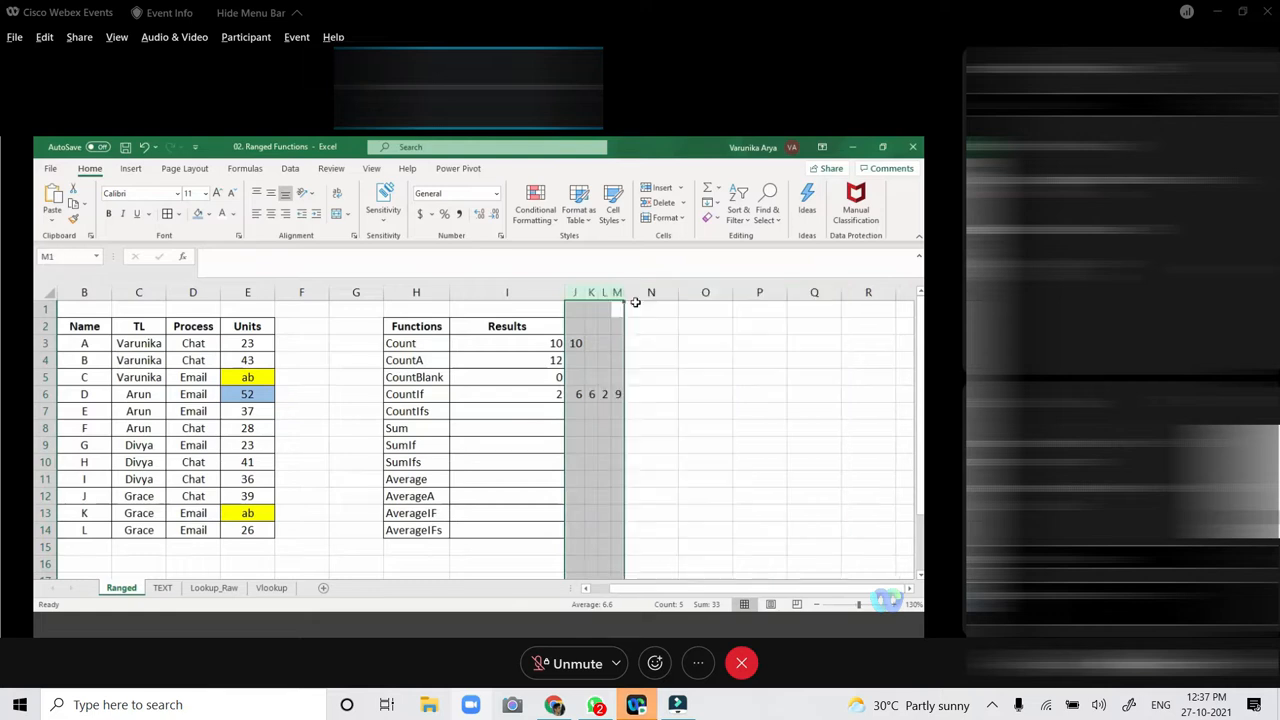
Widen column N and enter =COUNTIF(E3:E14,E9) in N6, using the plain cell reference as the criterion.
left_click(645, 392)
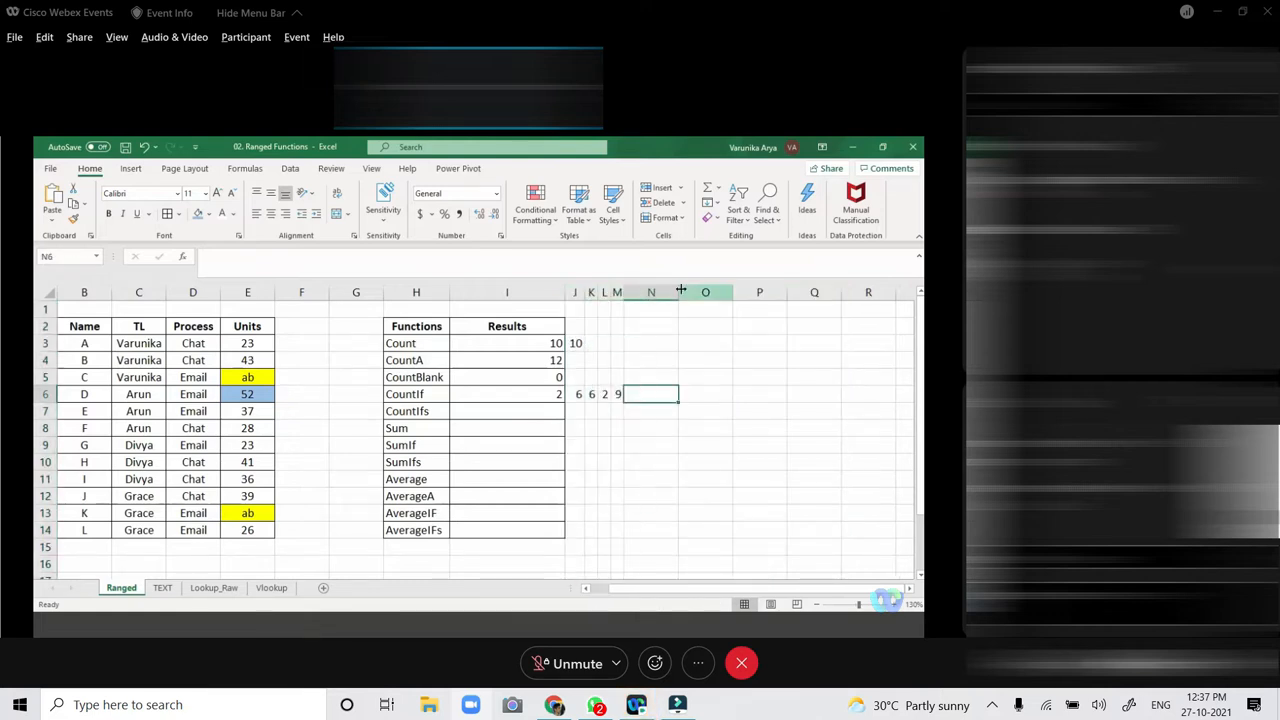
left_click_drag(680, 291, 738, 291)
type("=")
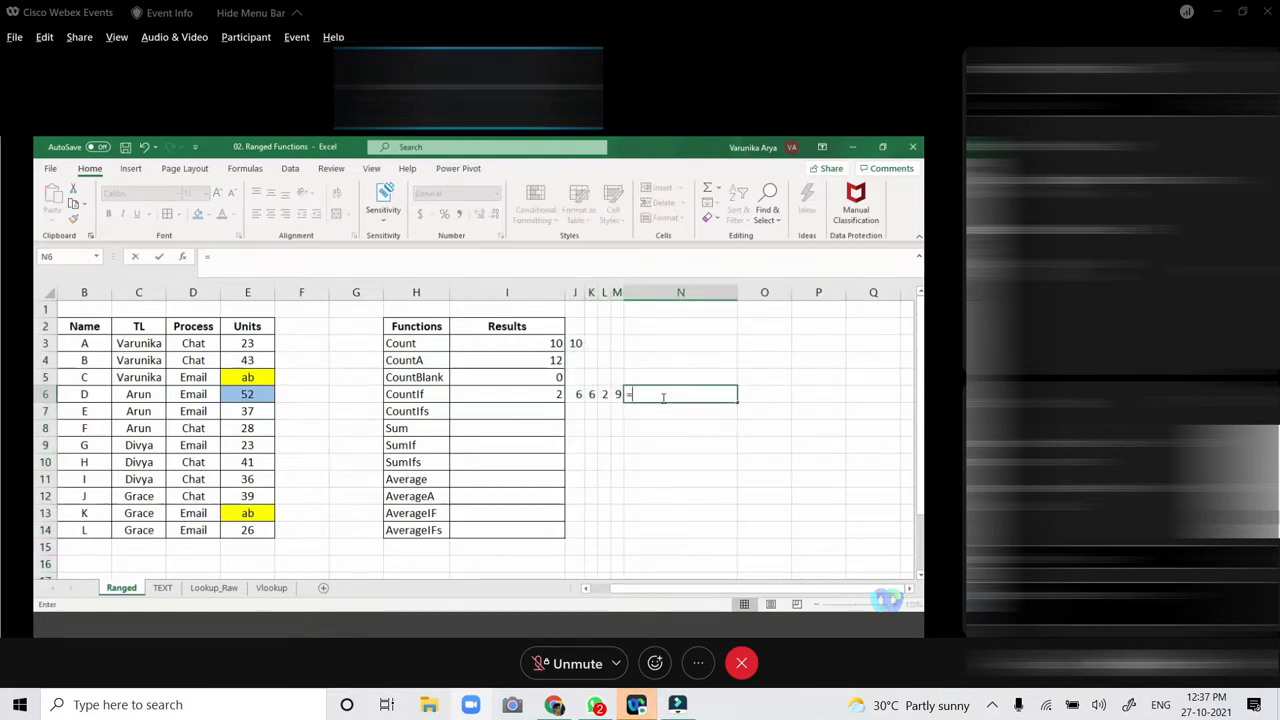
type("countif(")
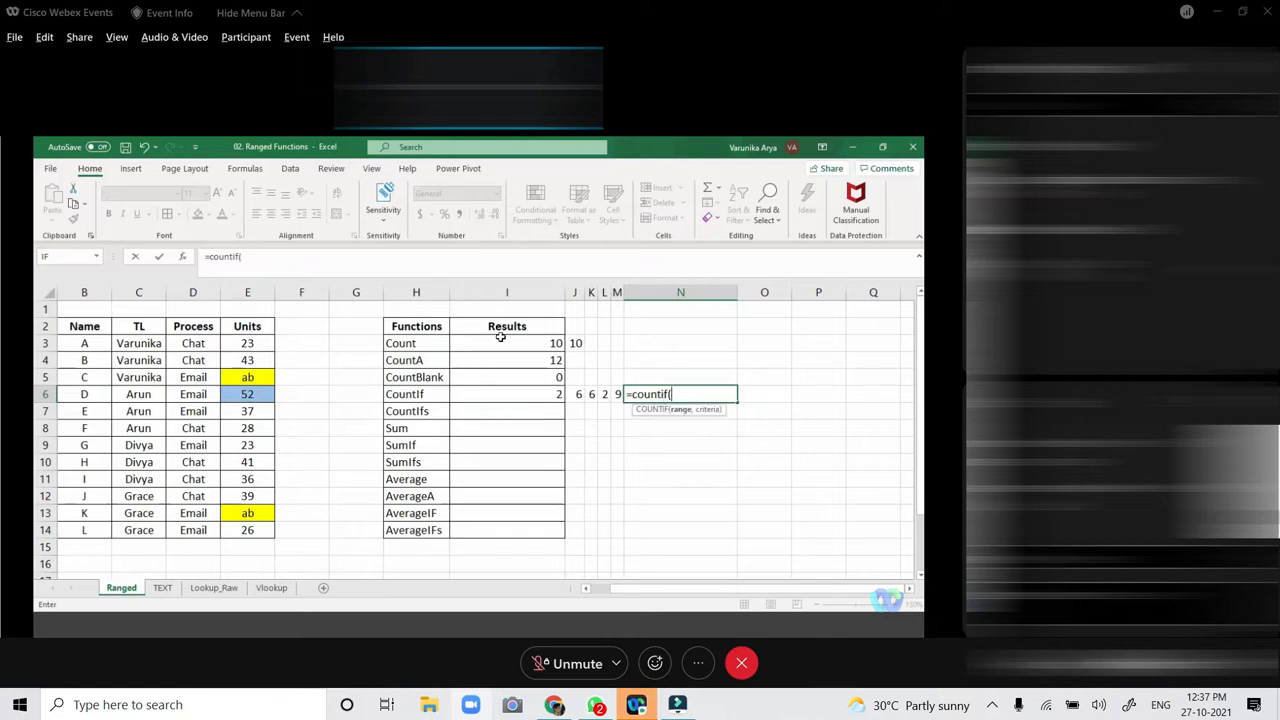
left_click_drag(260, 343, 255, 527)
type(",")
left_click(264, 445)
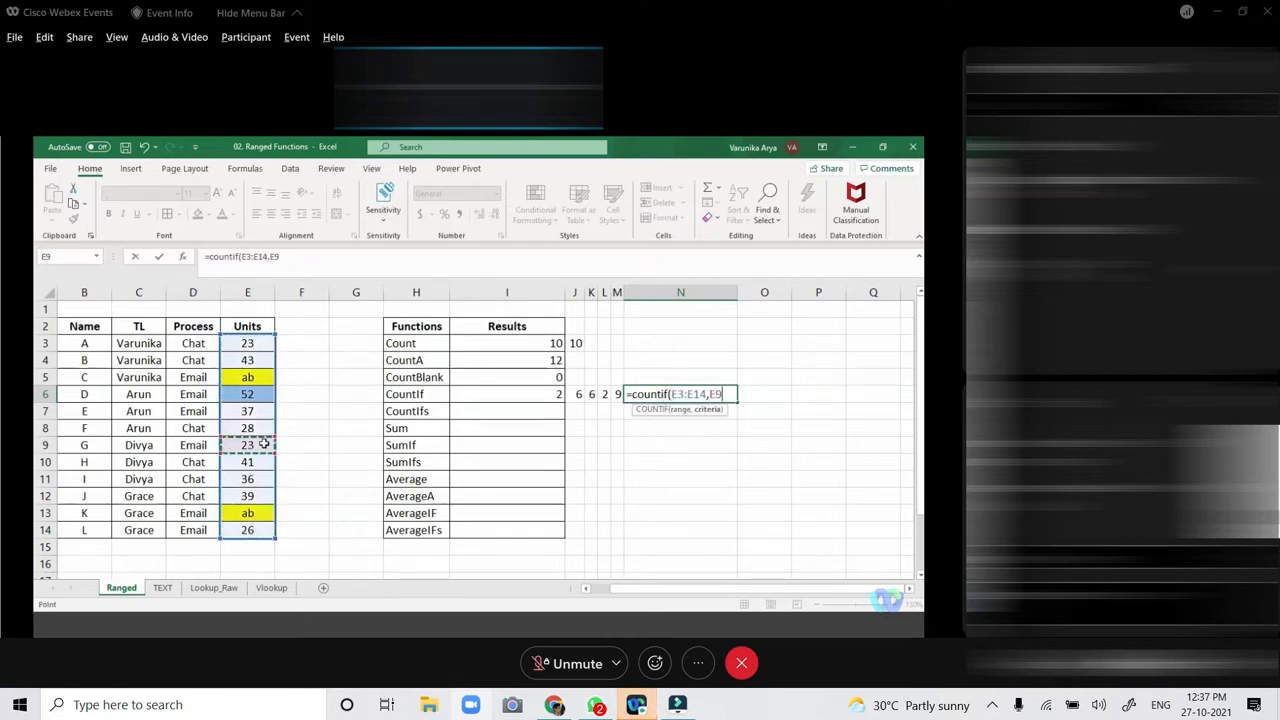
type(")")
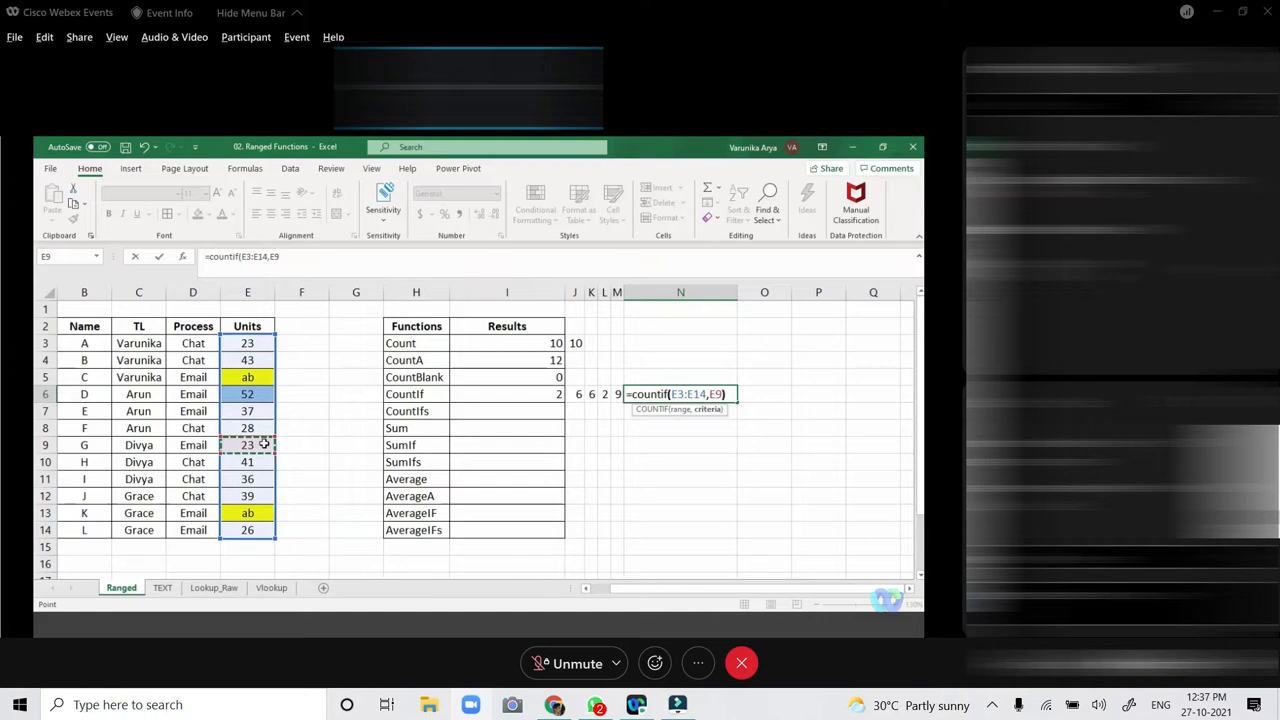
key("Return")
Check N6's COUNTIF formula against the matching Units values in E9 and E3.
left_click(633, 397)
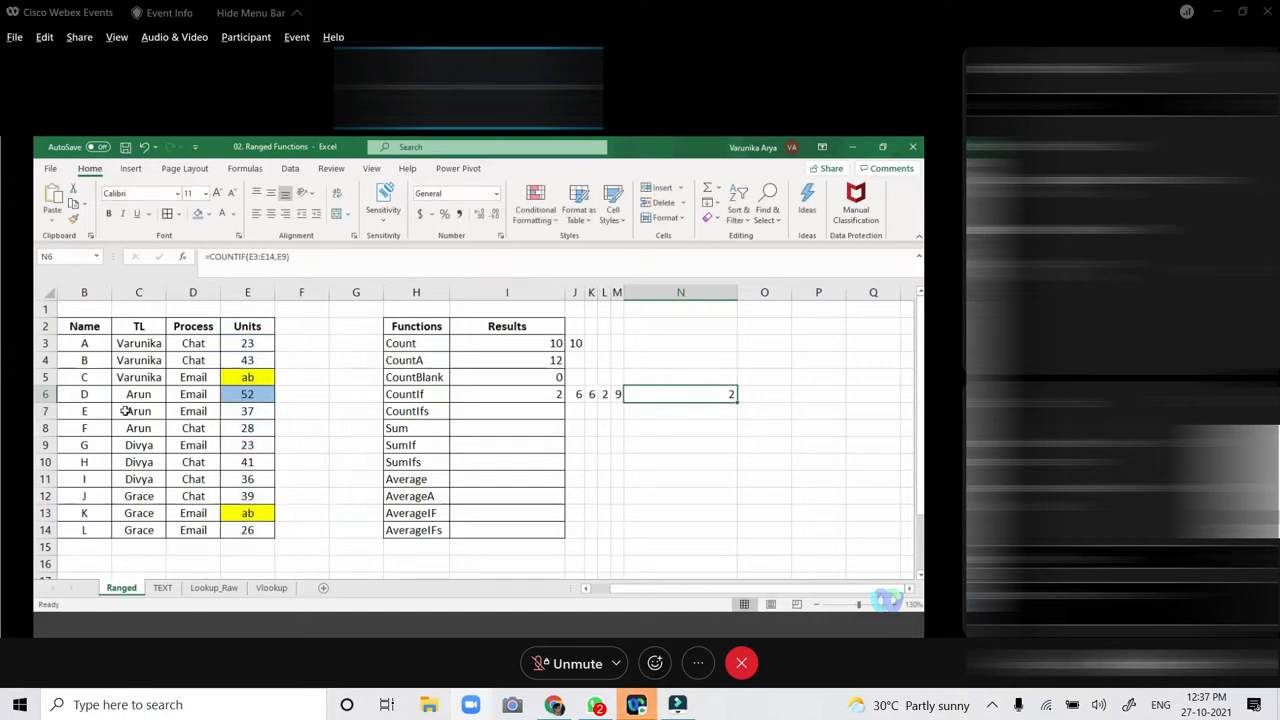
left_click(255, 446)
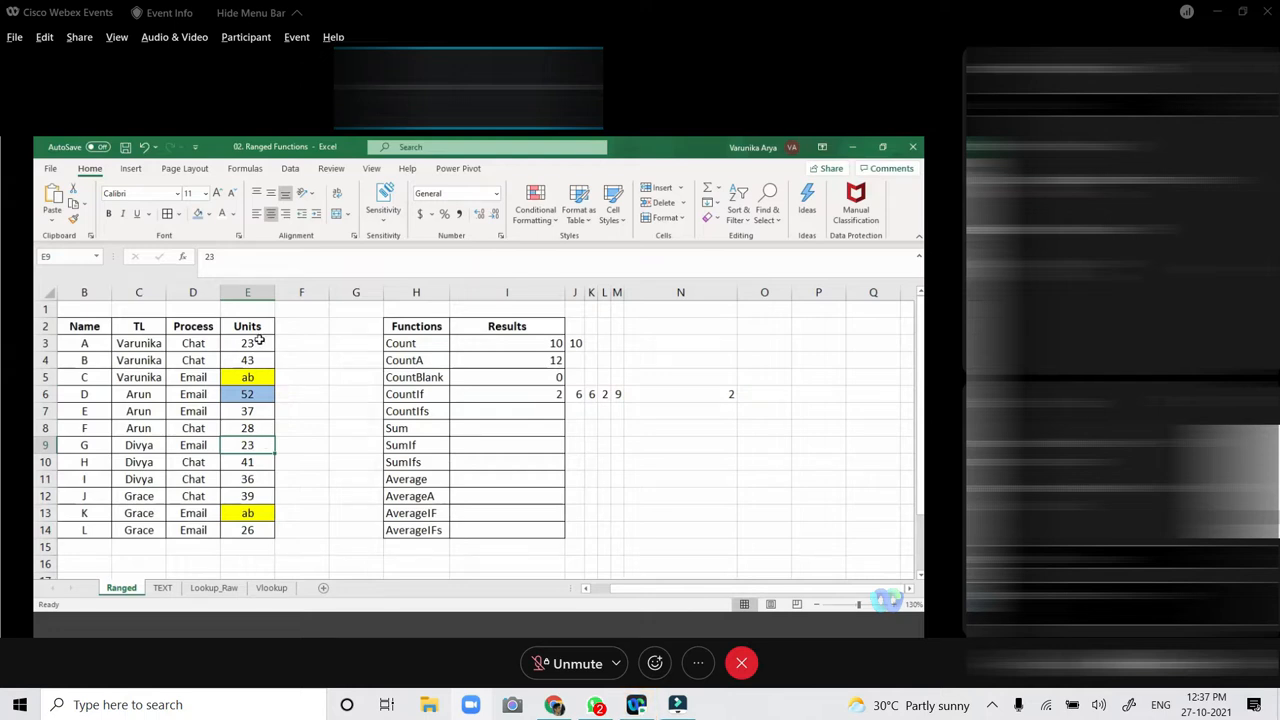
left_click(259, 341)
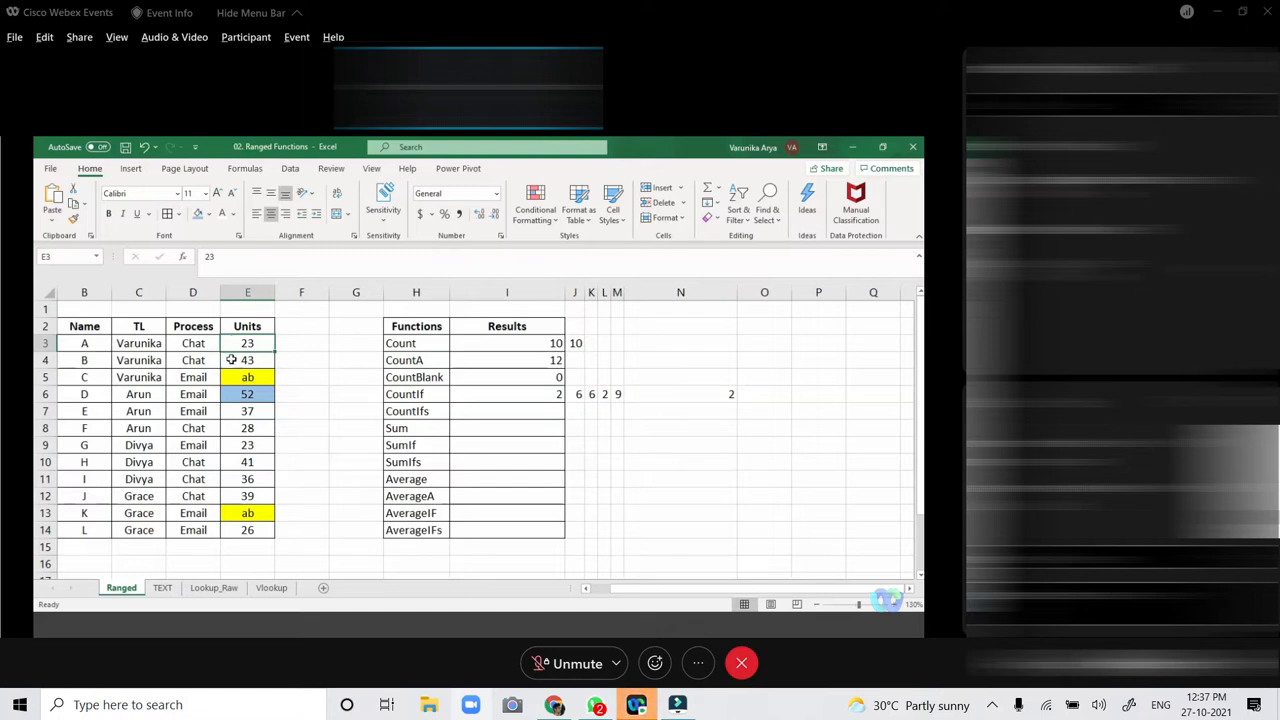
left_click(234, 446)
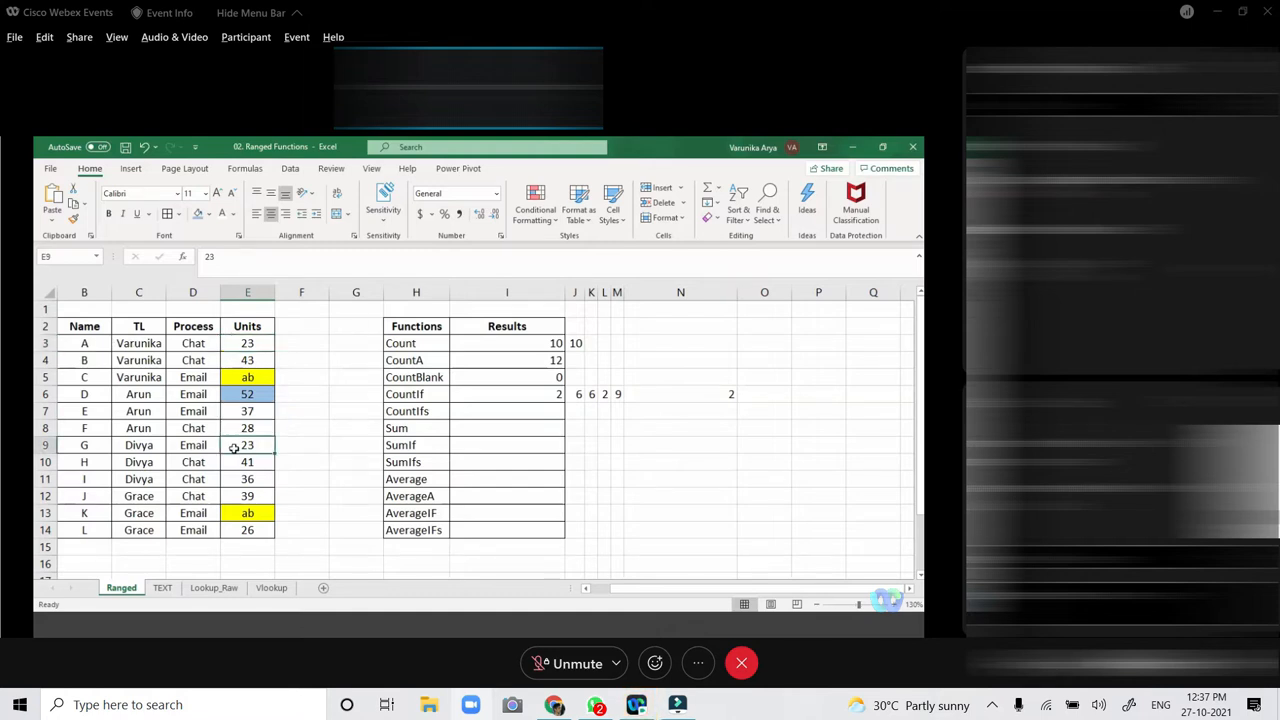
left_click(692, 394)
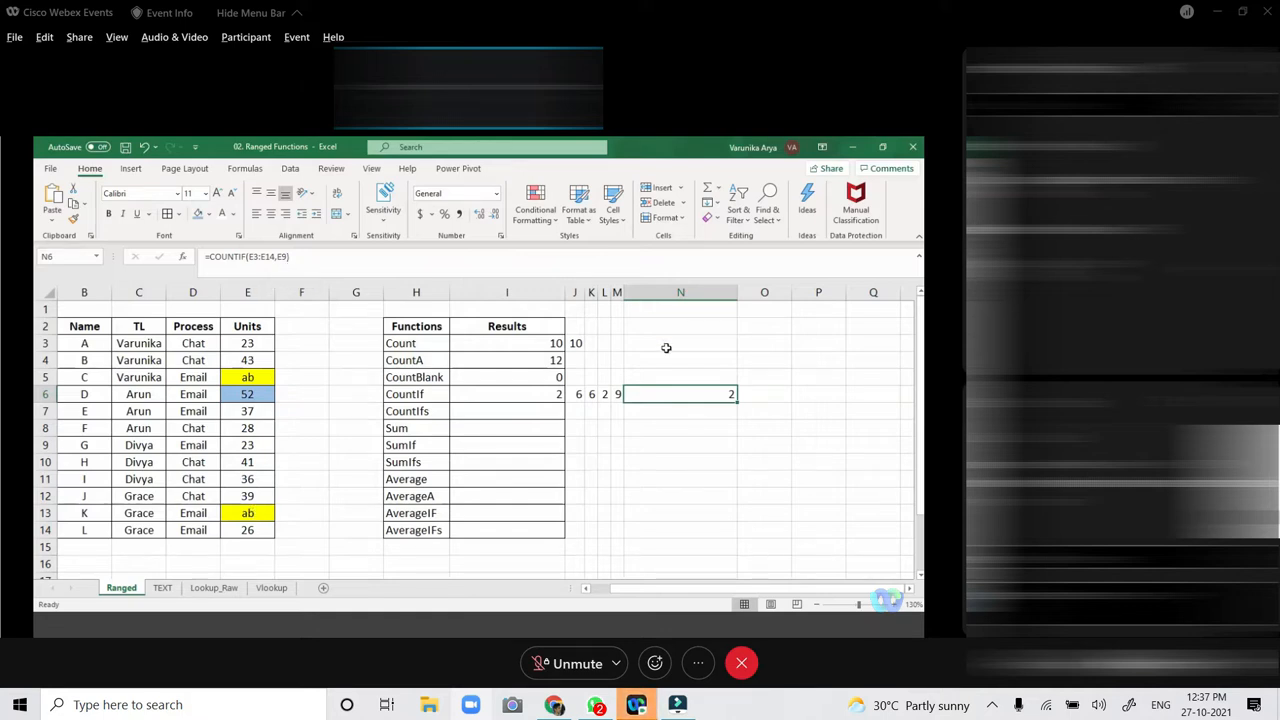
Widen column M and inspect the quoted less-than operator joined to the cell reference in M6's COUNTIF formula.
left_click(618, 394)
left_click_drag(626, 292, 701, 297)
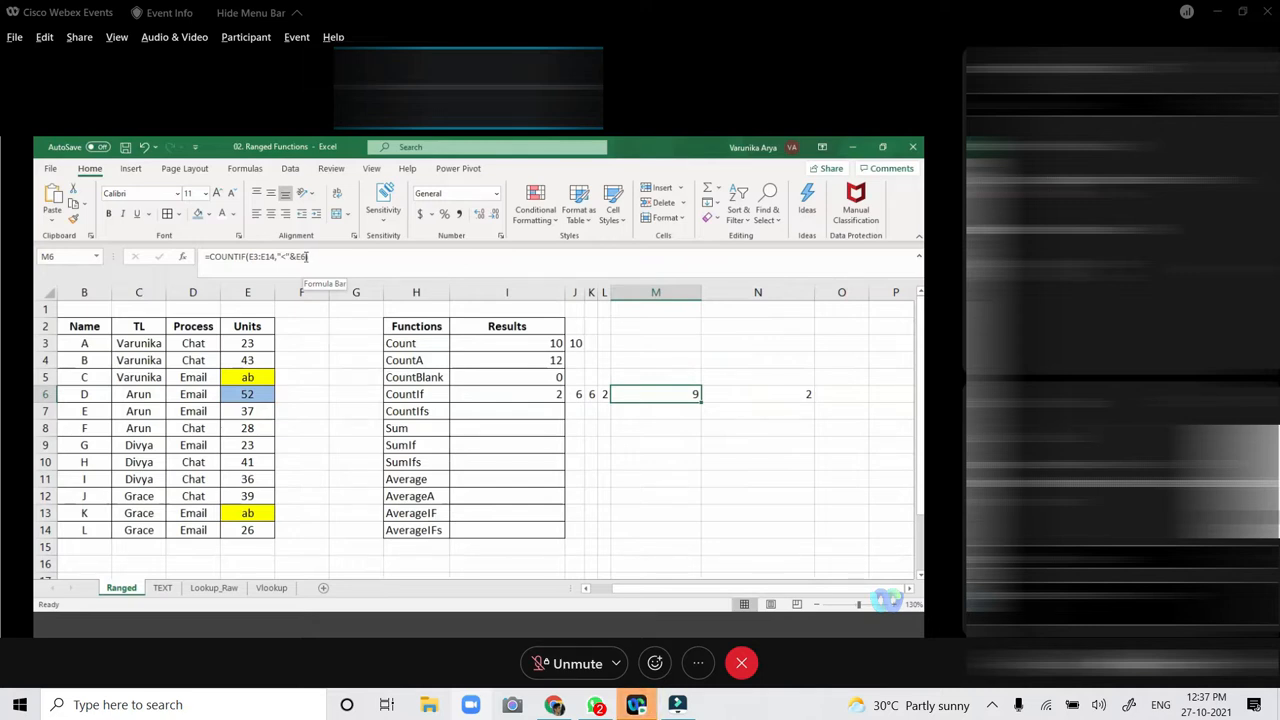
left_click(285, 257)
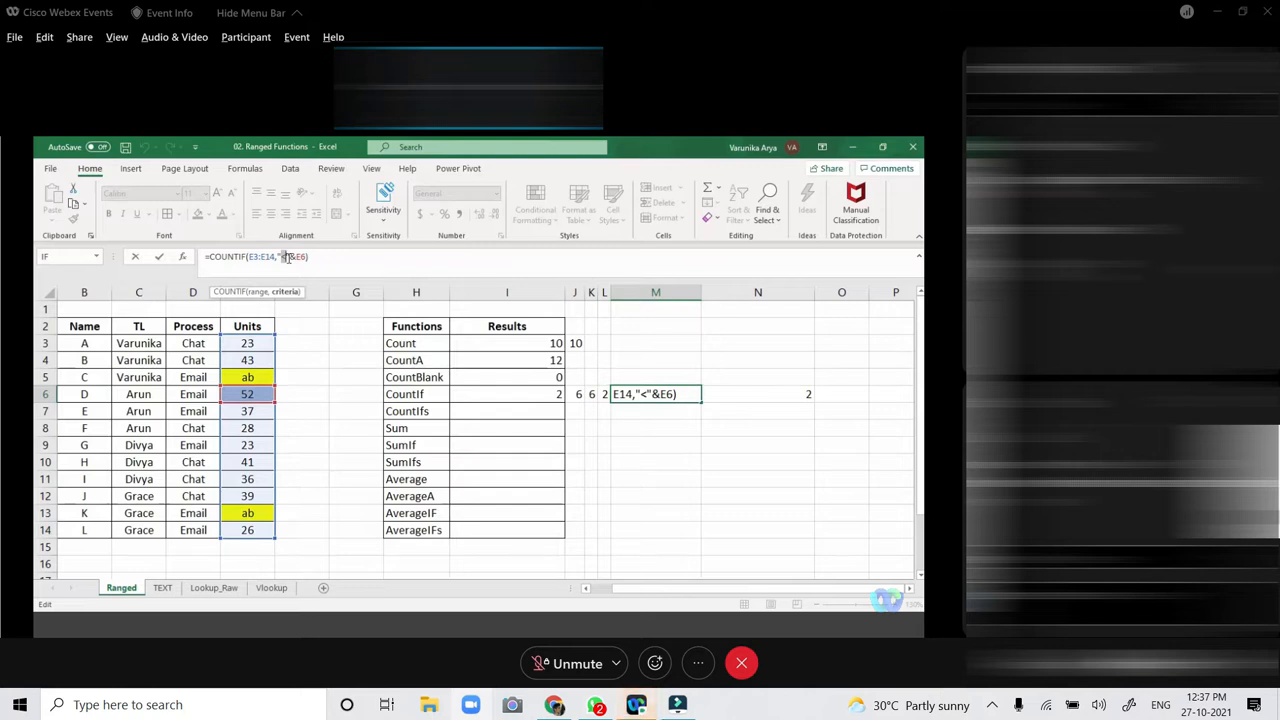
left_click(620, 459)
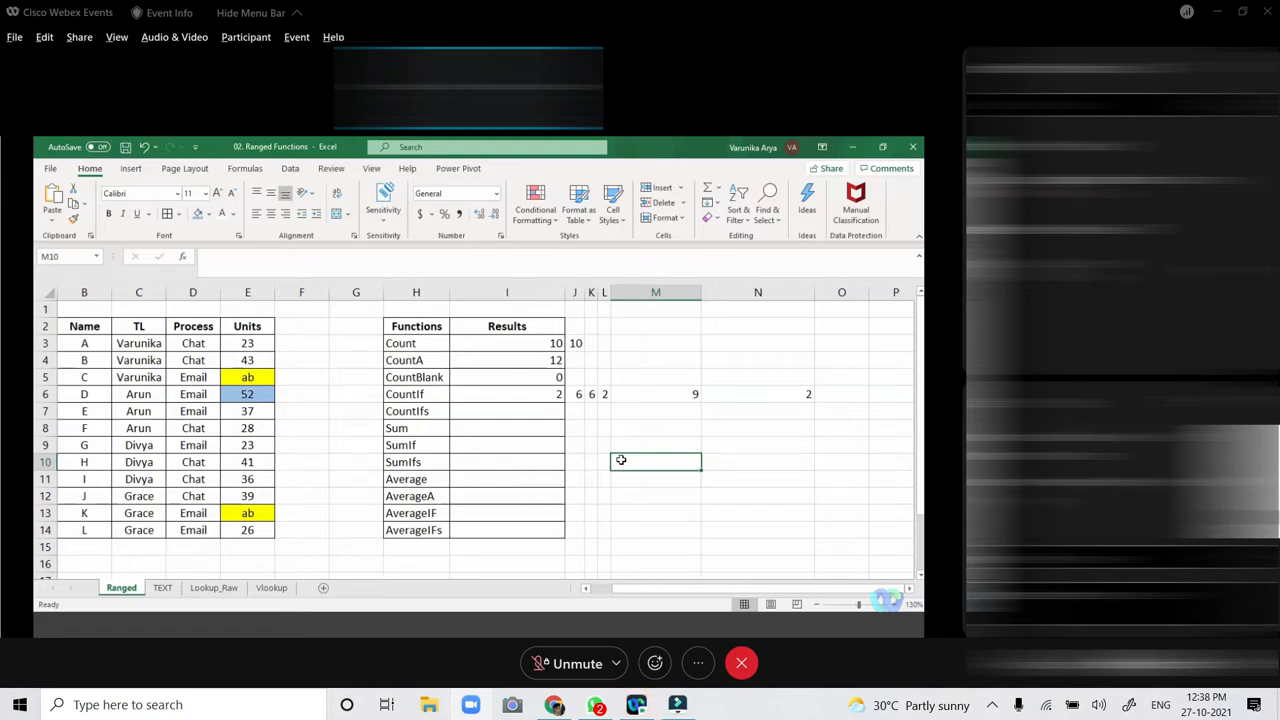
left_click(741, 593)
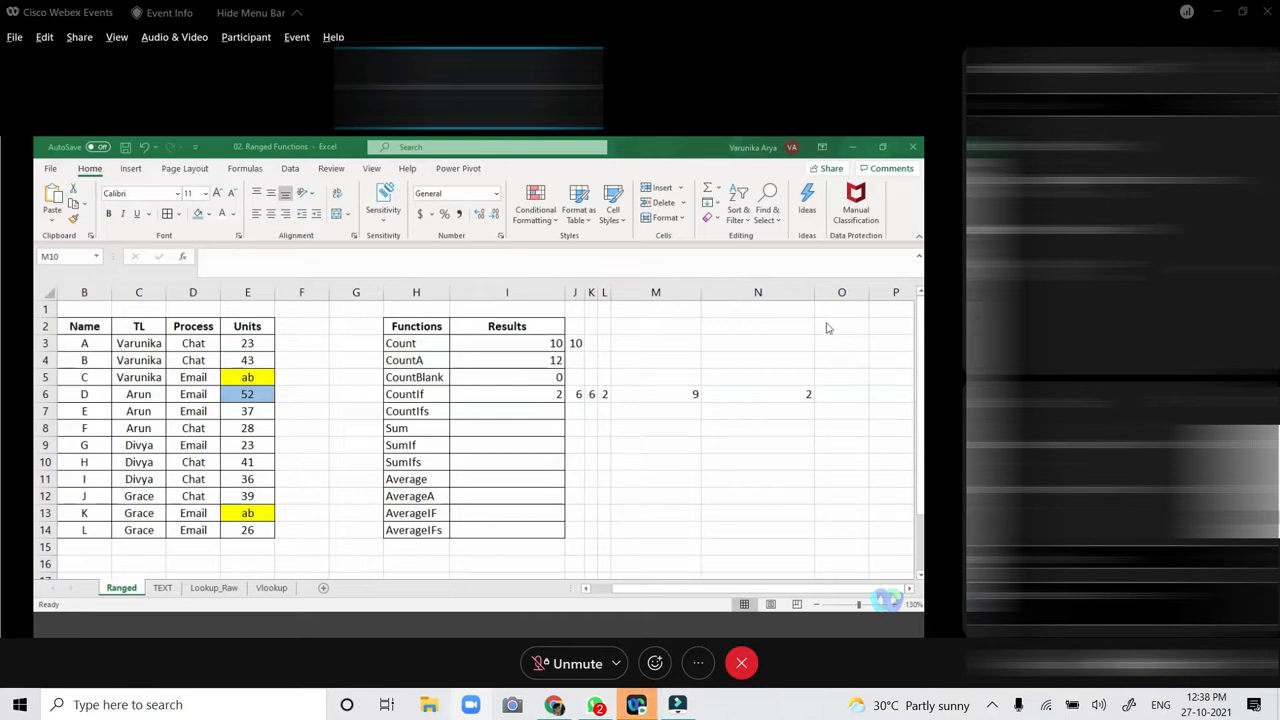
left_click(640, 455)
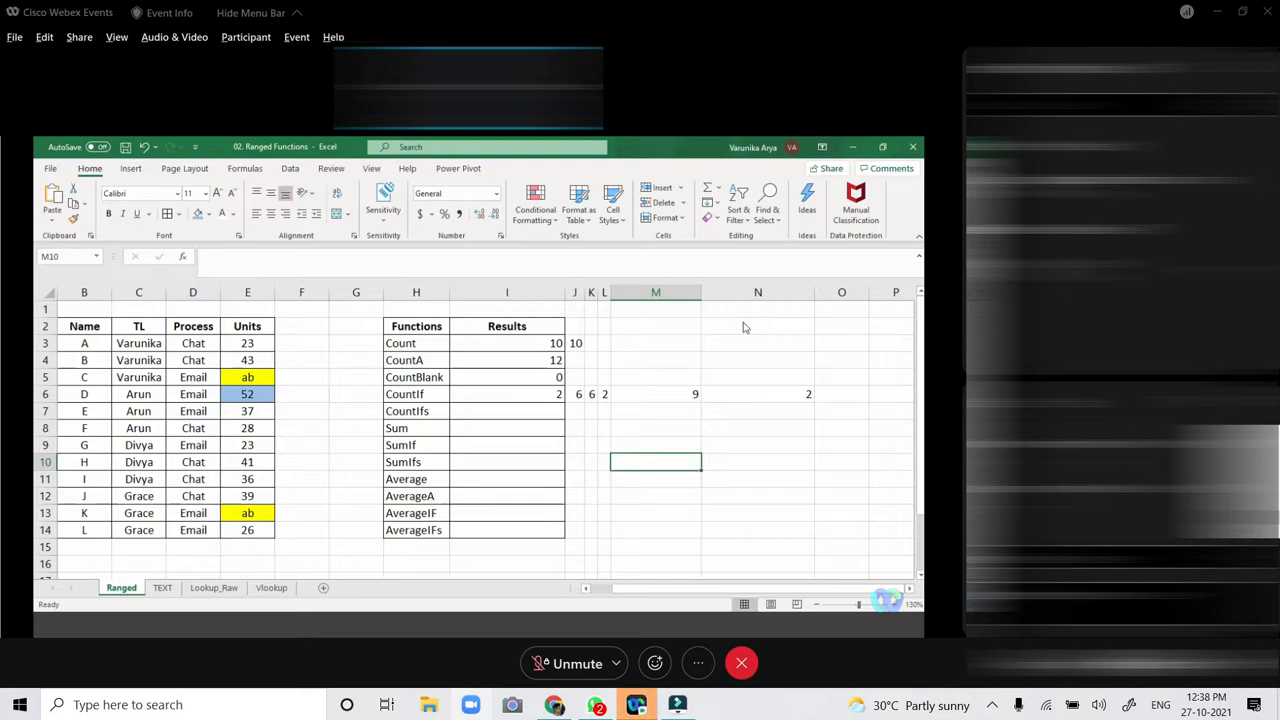
Widen columns J, K and L to equal widths and select the CountIfs result cell I7.
left_click(497, 413)
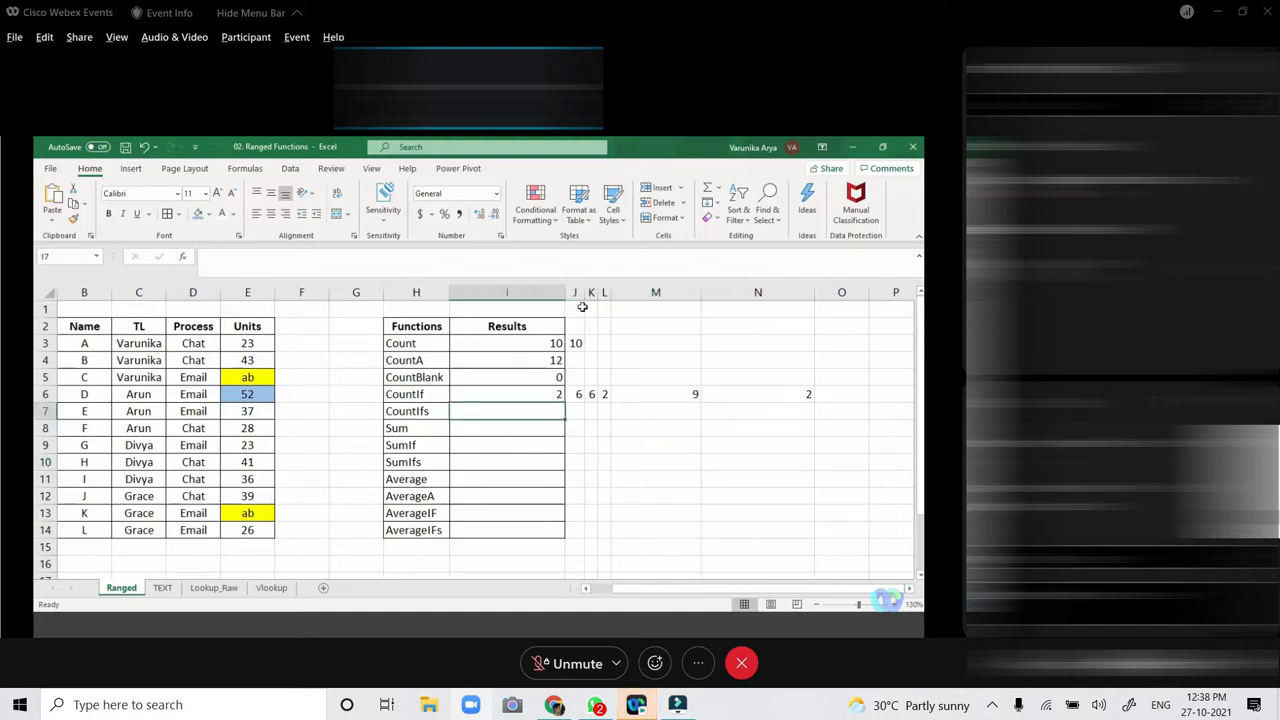
left_click_drag(578, 292, 646, 292)
left_click(541, 409)
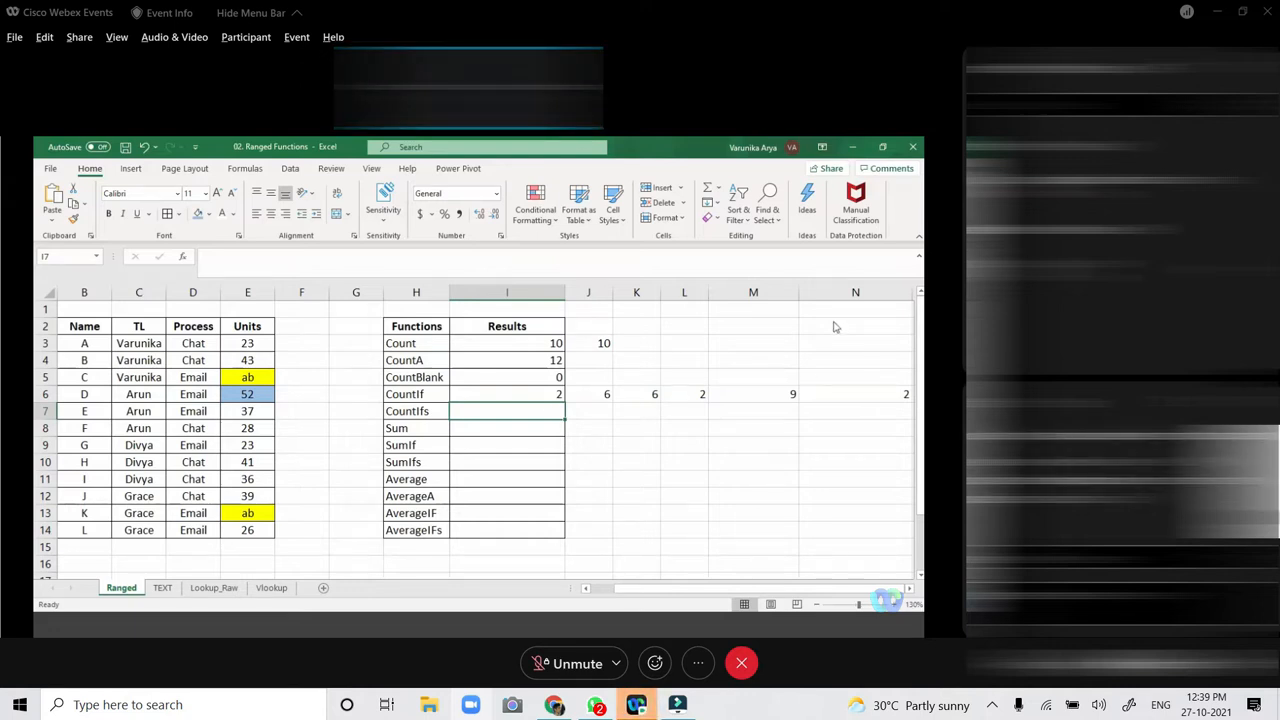
Compare the COUNTIF formulas in K6 and L6, inspecting K6's quoted "chat" text criterion and L6's quoted "<E6" criterion.
left_click(690, 394)
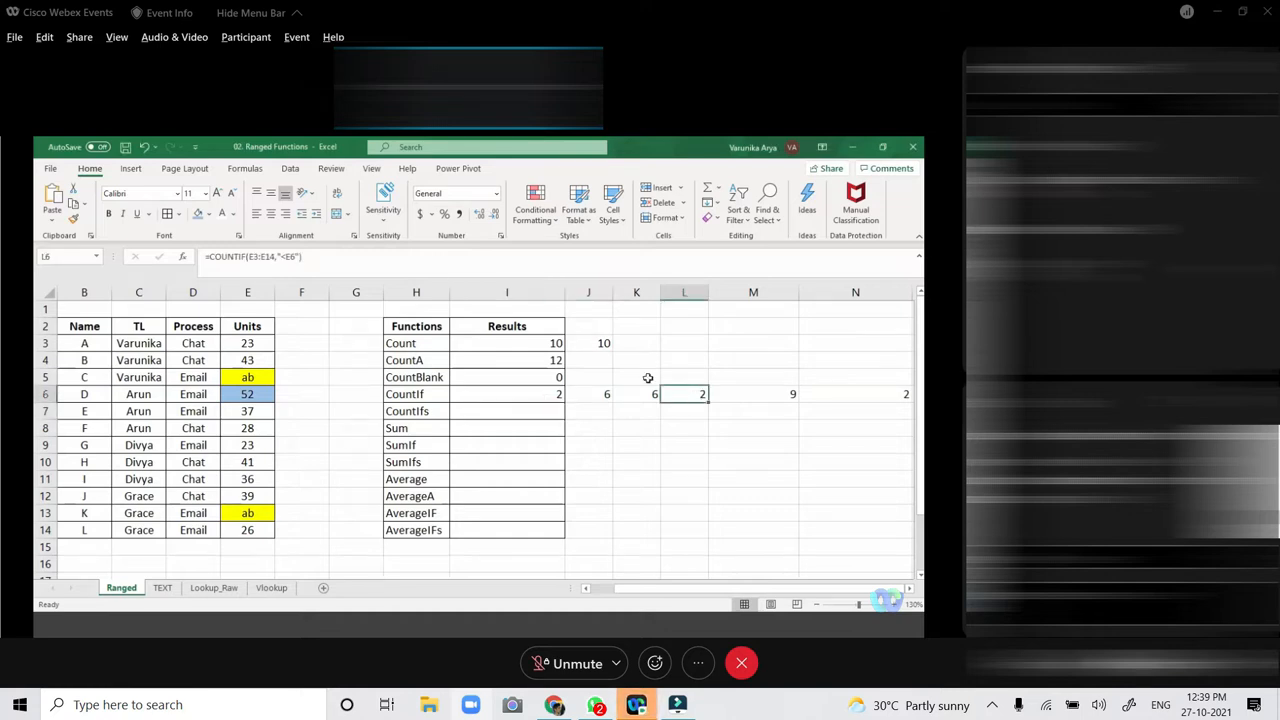
left_click(630, 395)
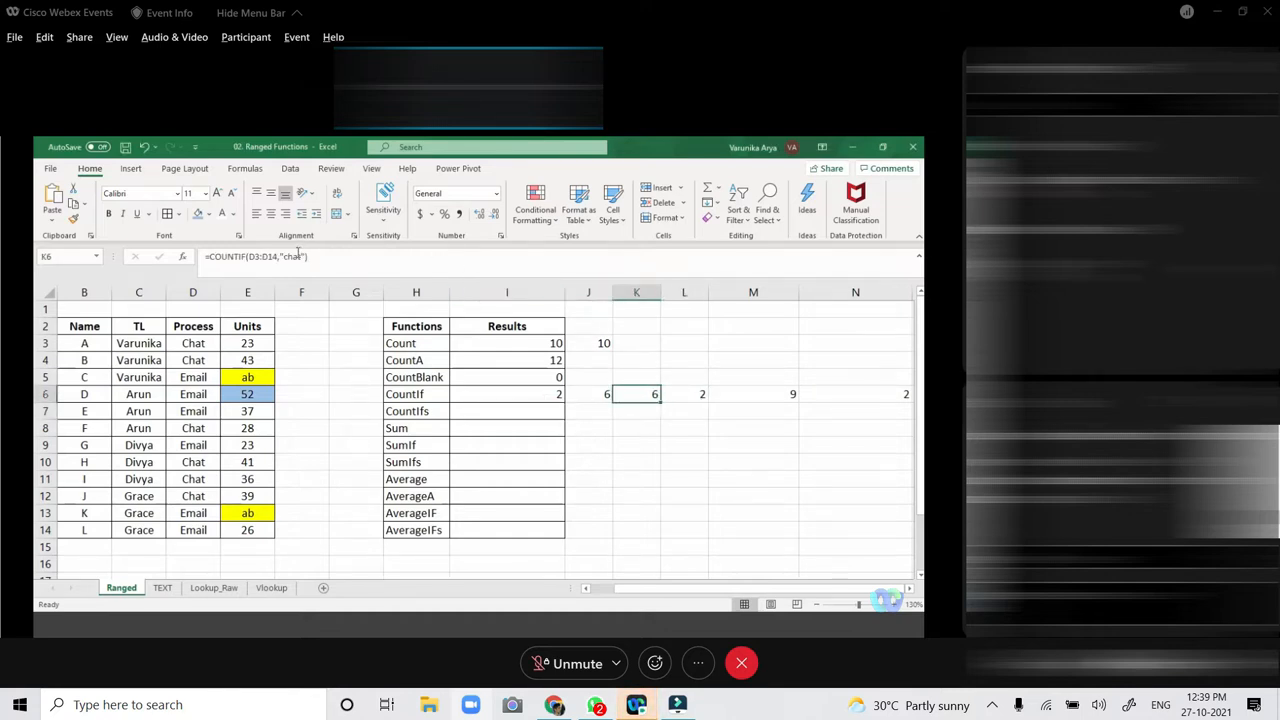
left_click(296, 256)
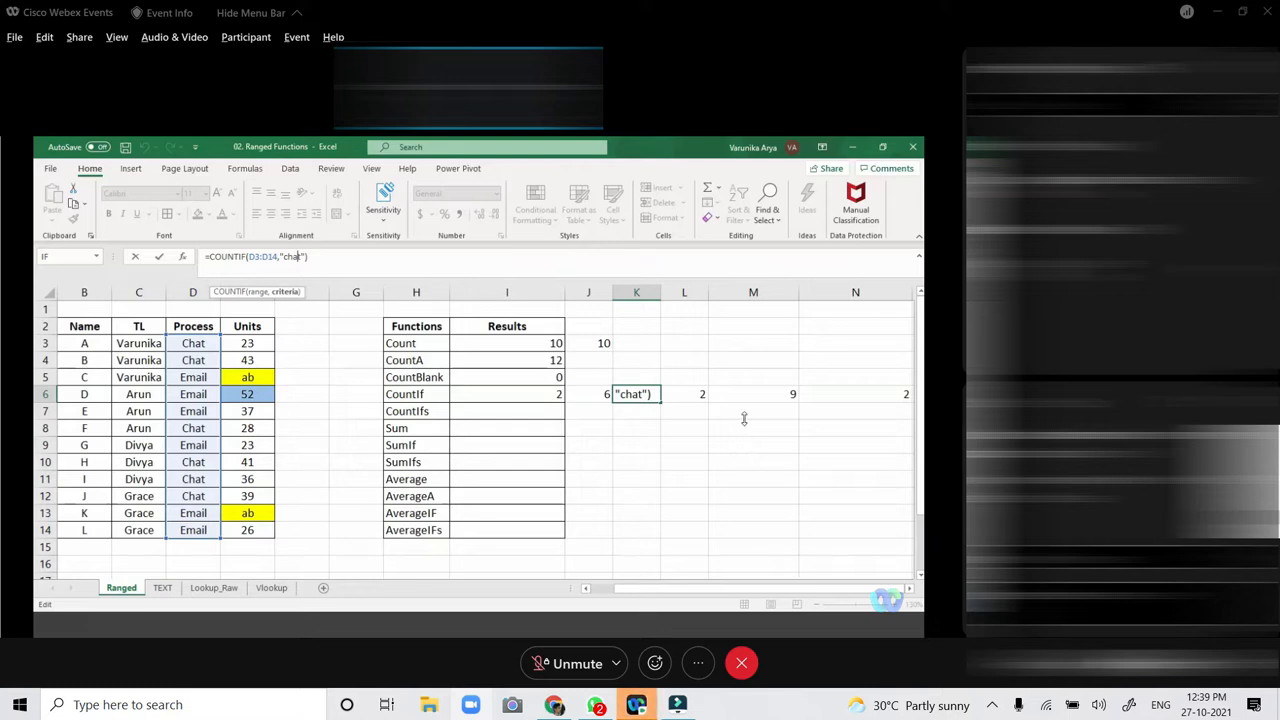
left_click(725, 477)
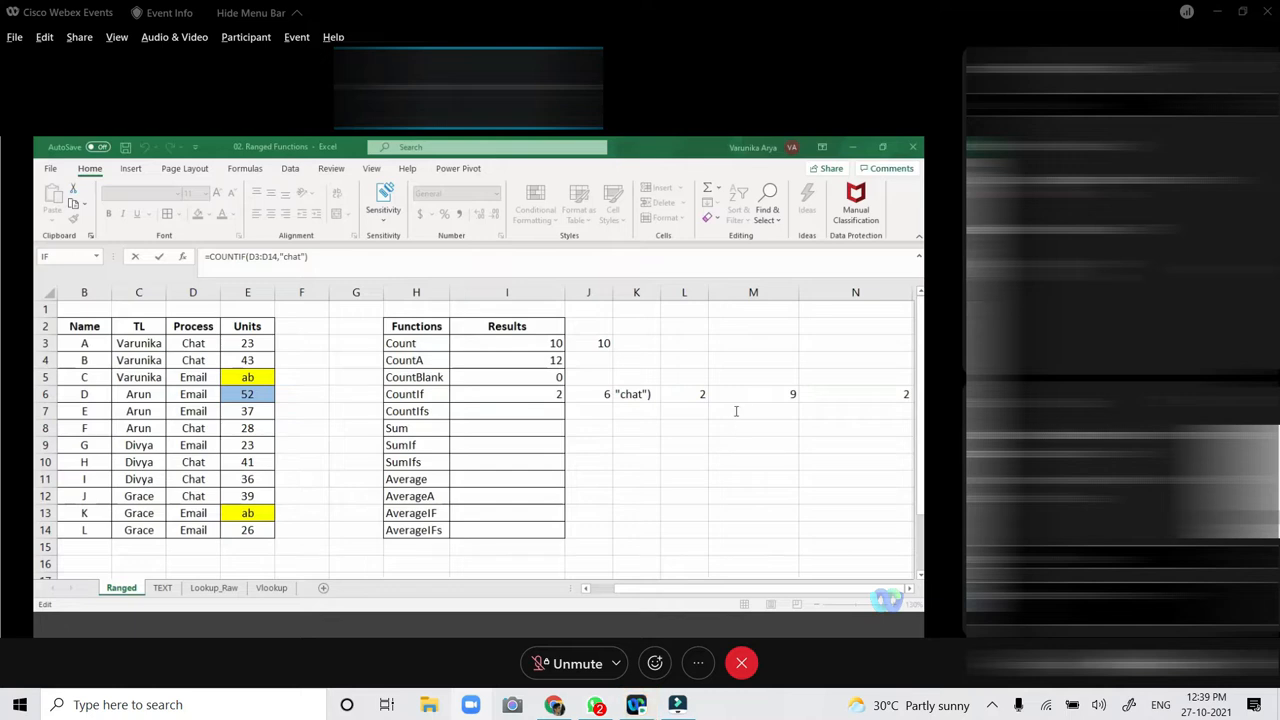
left_click(721, 380)
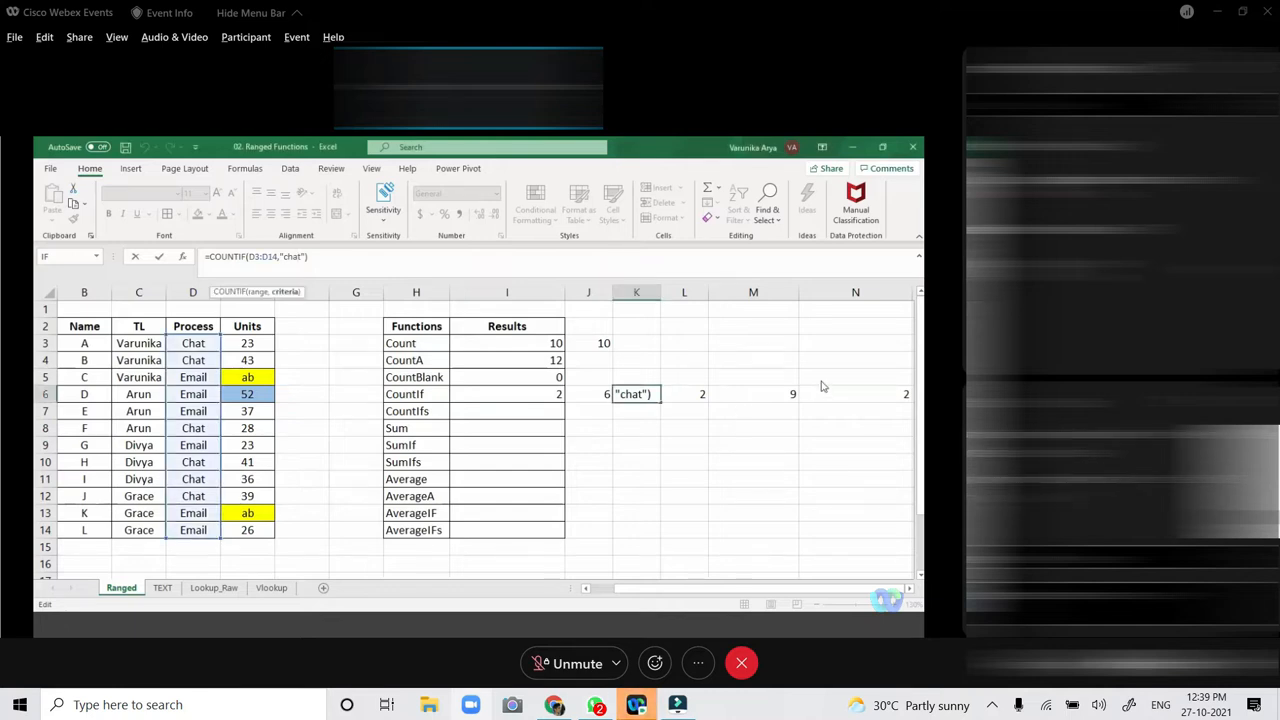
key("ctrl+Return")
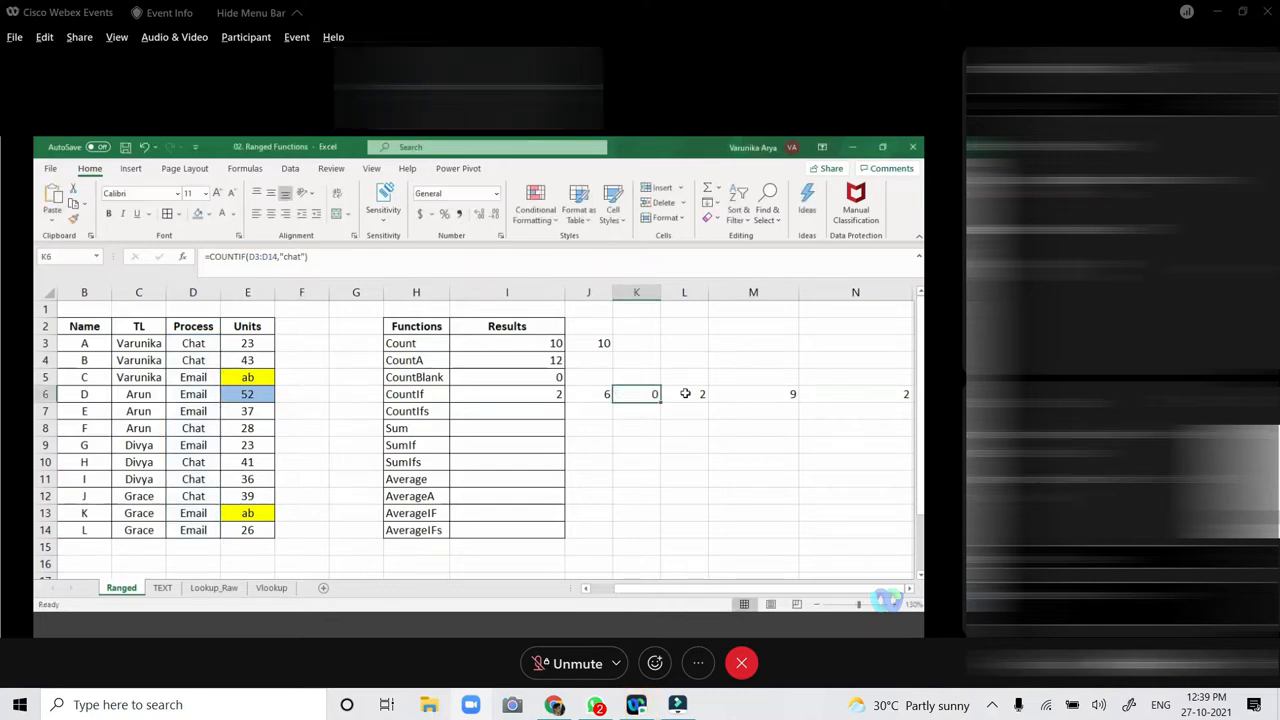
left_click(685, 394)
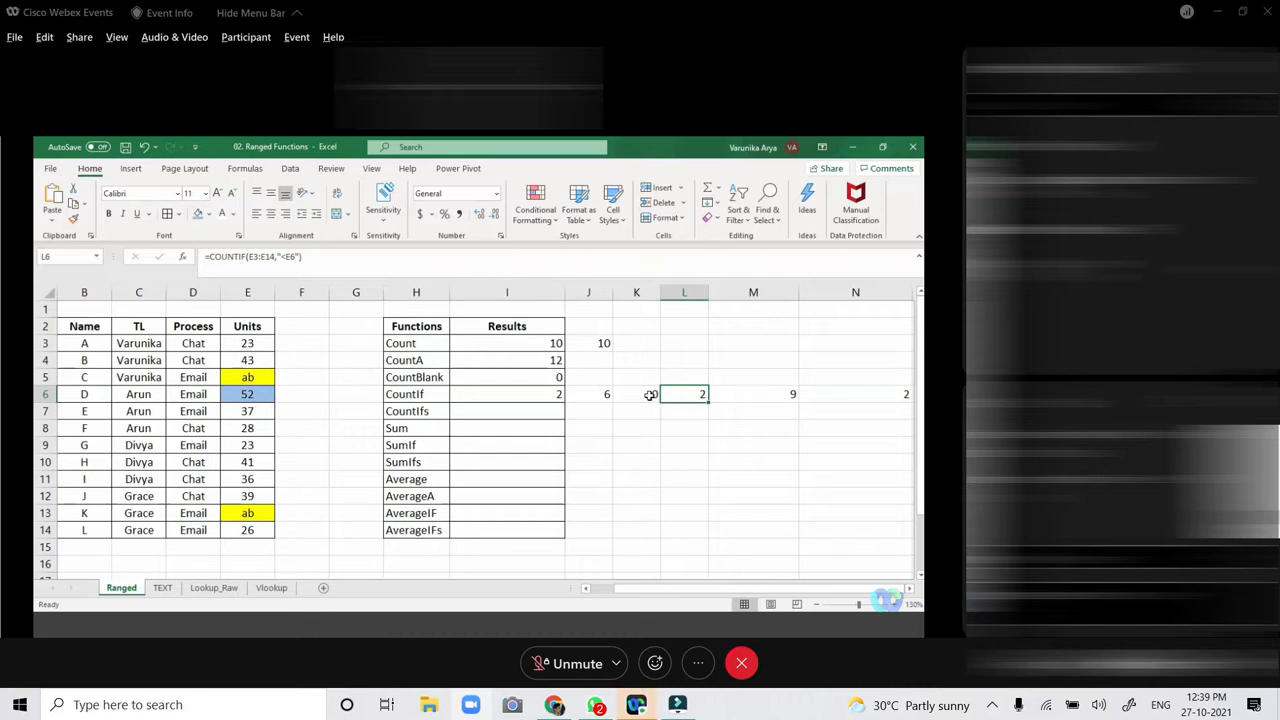
left_click(654, 394)
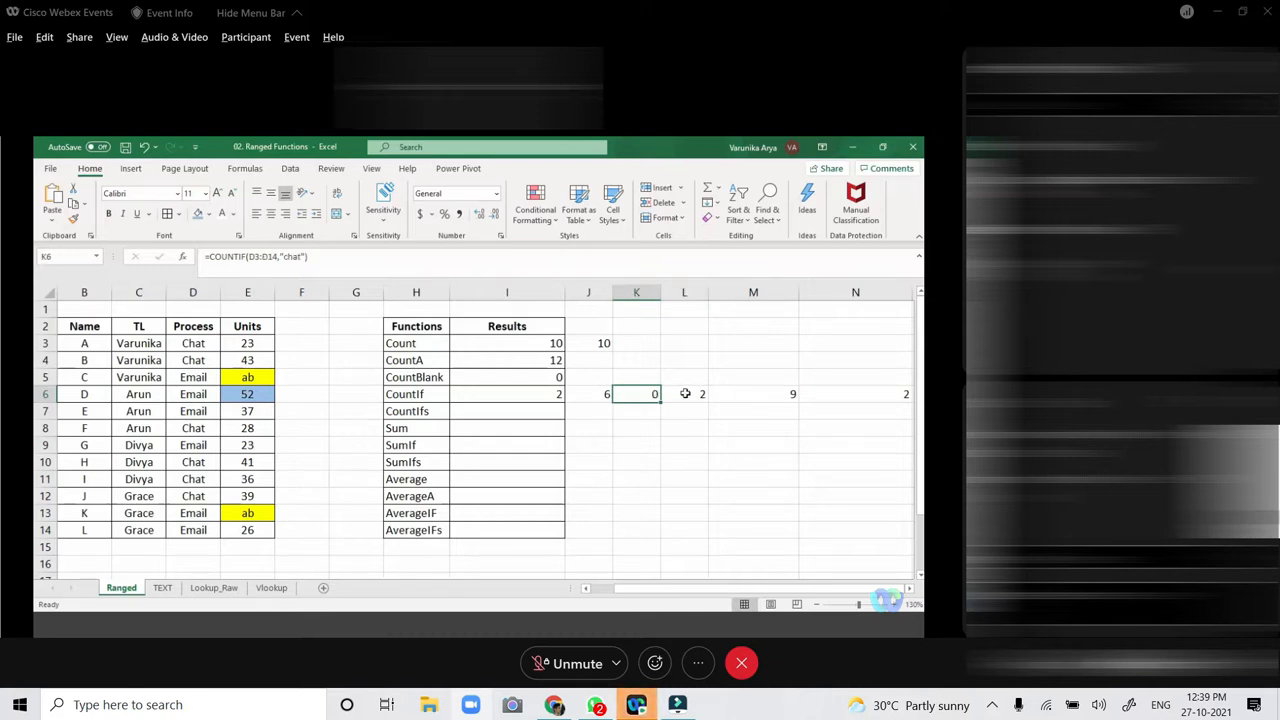
left_click(685, 394)
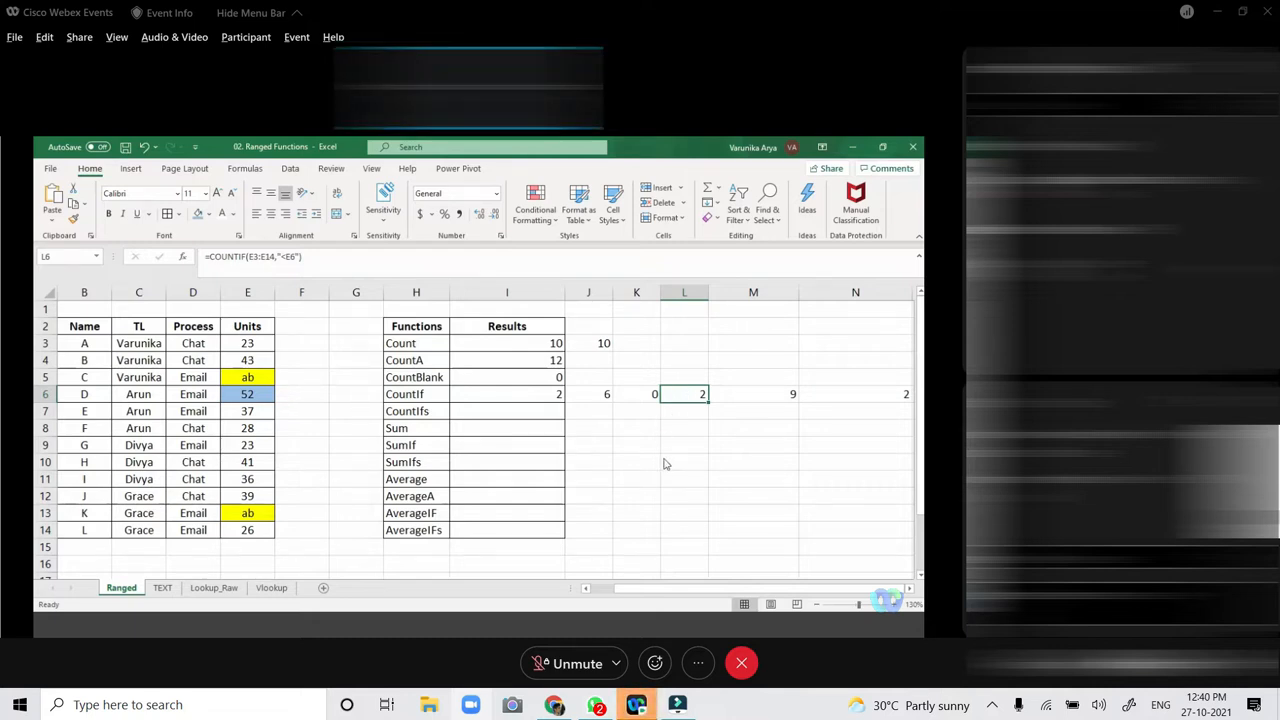
left_click(700, 434)
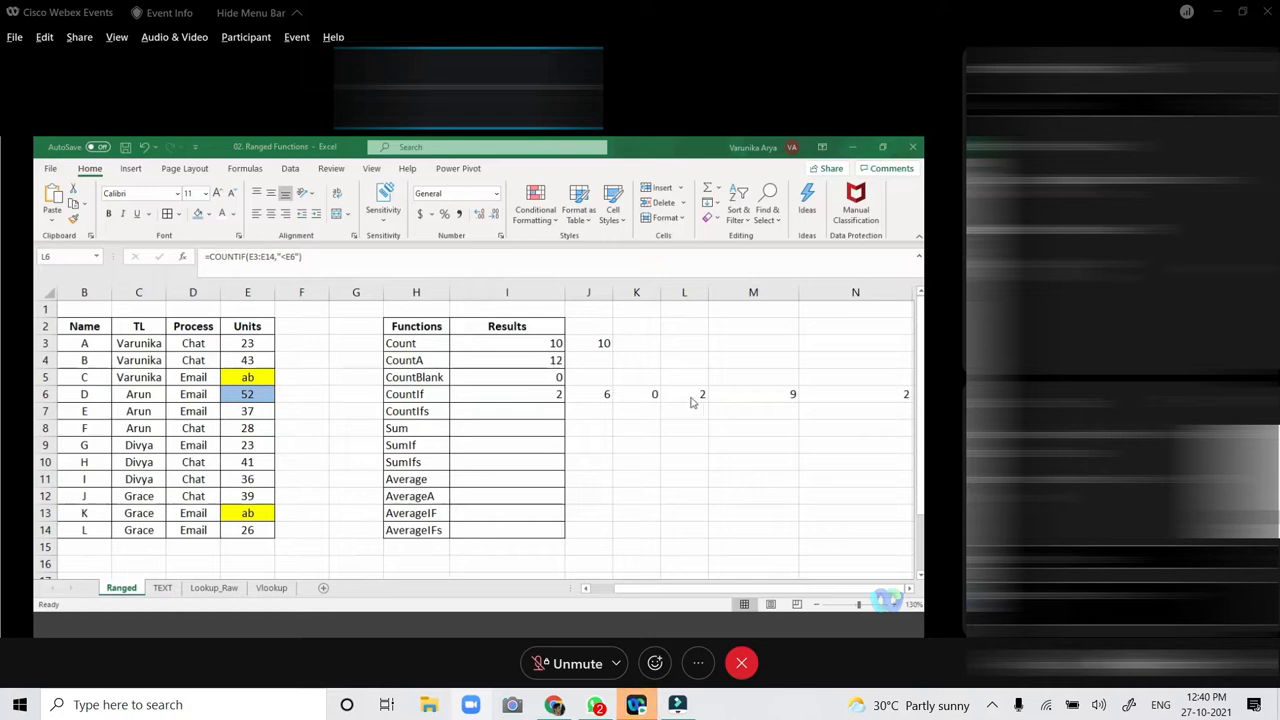
left_click(690, 394)
Examine the empty CountIfs result cell I7 and the Process and Units data in D3:E14 it should evaluate.
left_click(497, 411)
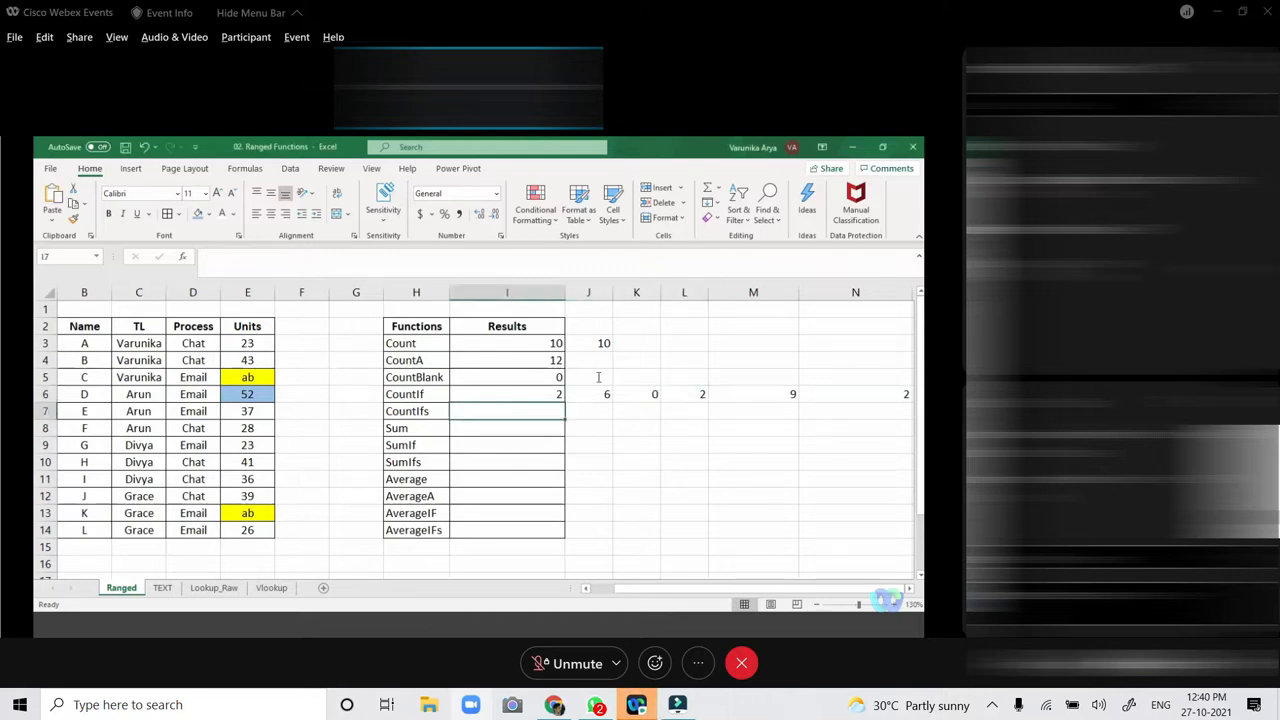
left_click(520, 413)
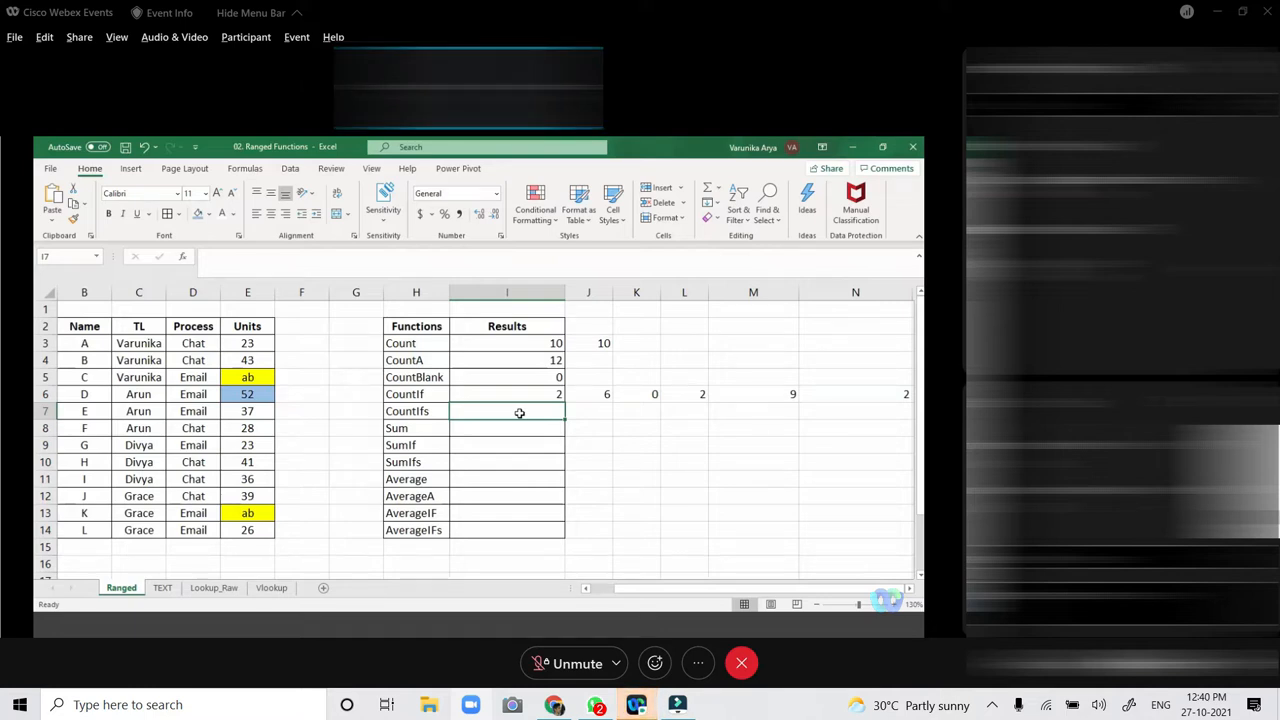
left_click(193, 344)
left_click_drag(213, 370, 225, 532)
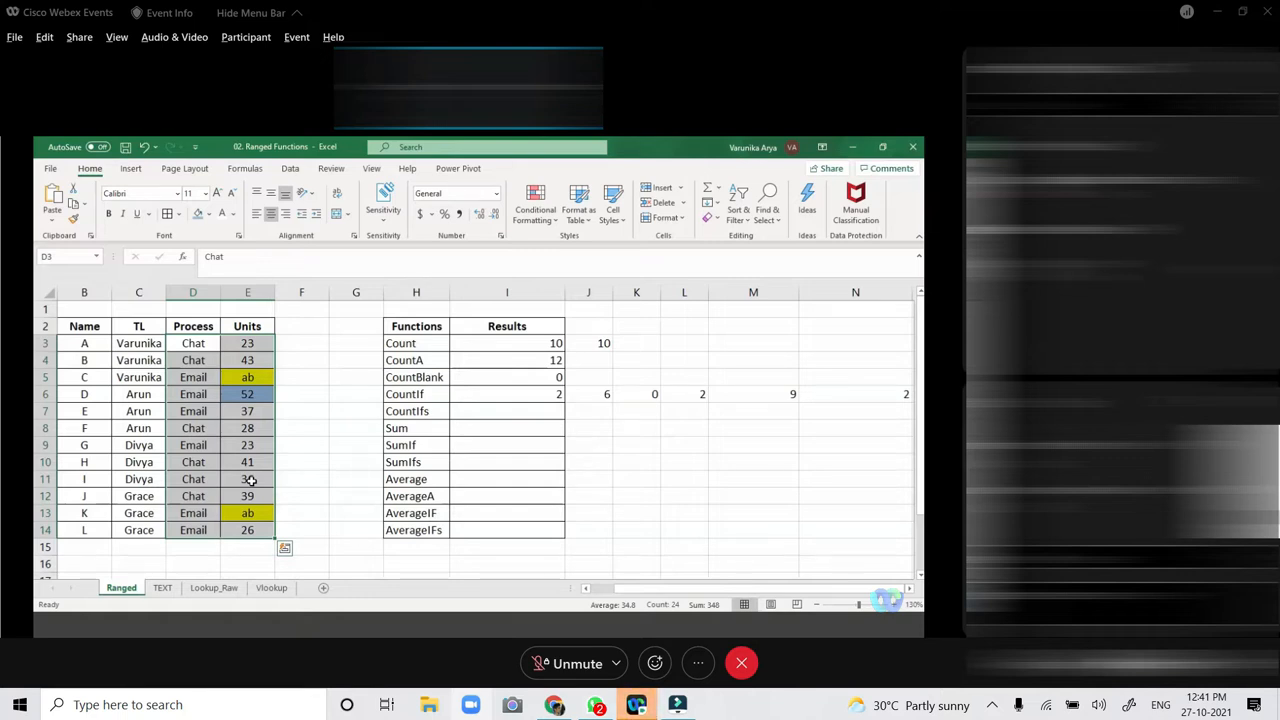
left_click(676, 528)
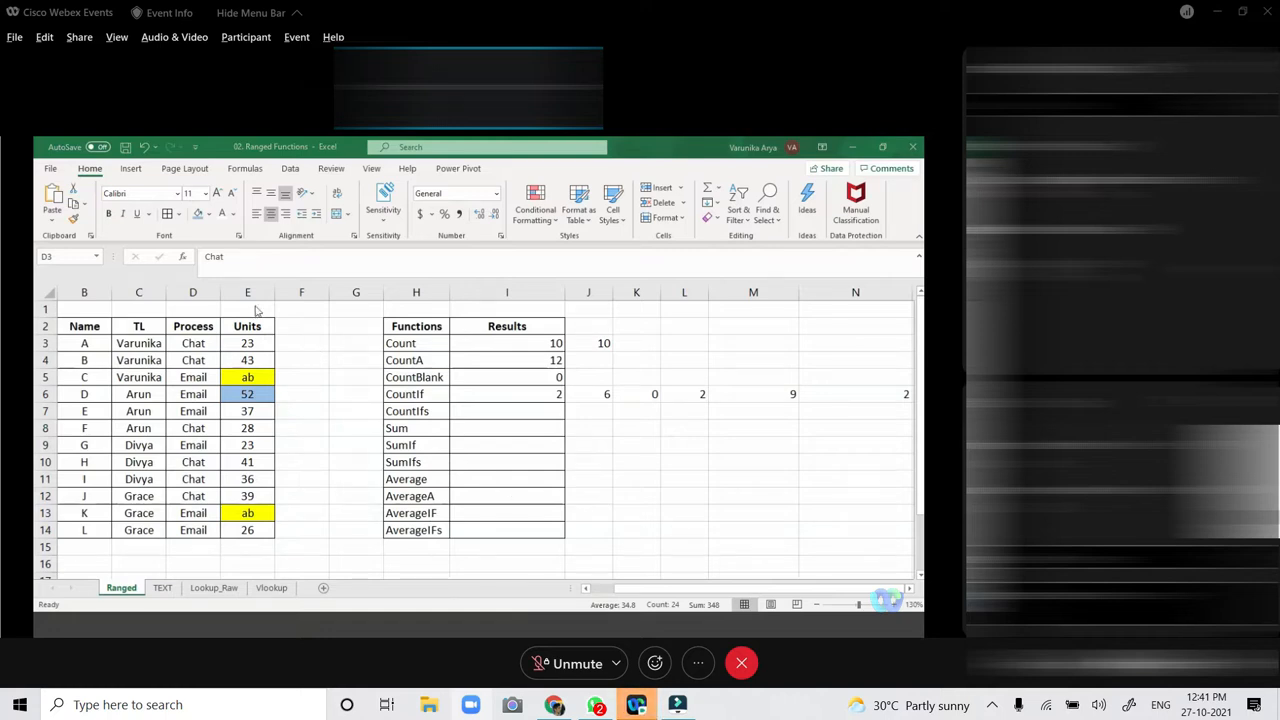
Merge and center cells B1:E1 above the agent data table.
left_click_drag(98, 309, 255, 309)
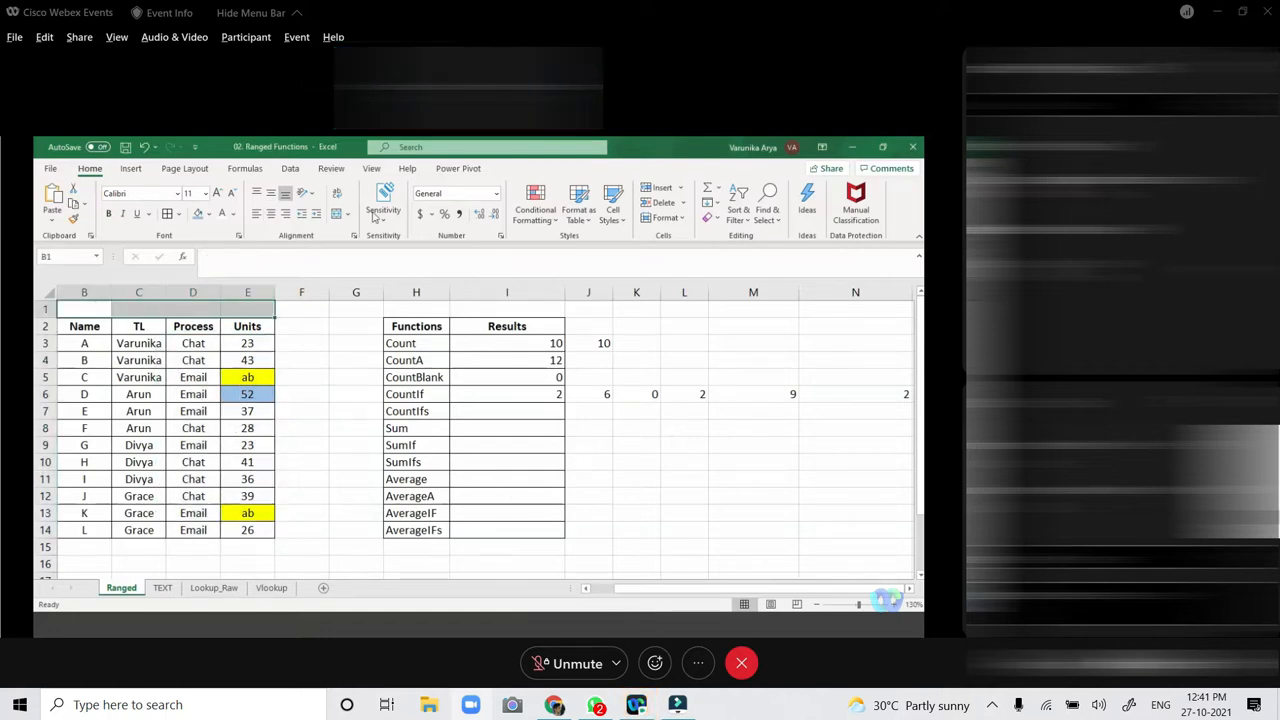
left_click(337, 213)
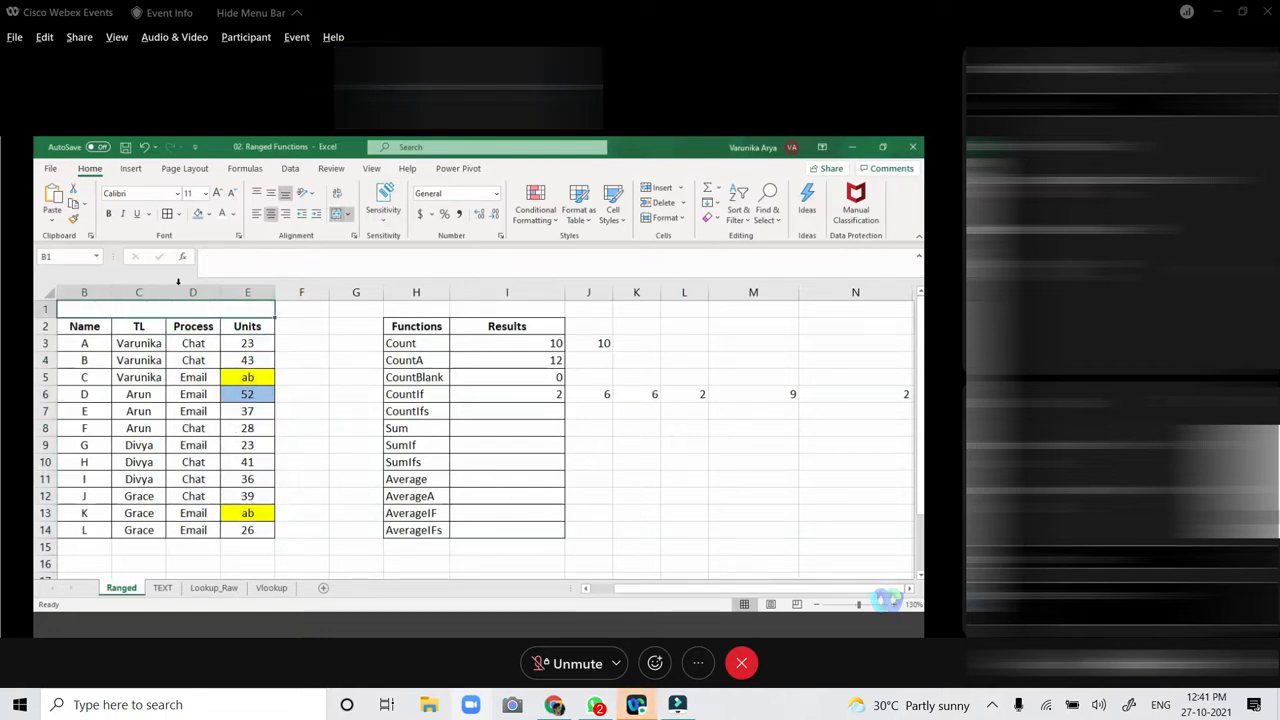
Enter the first team leader's name in capitals followed by " - CHAT>30" in merged cell B1 and fill it light green.
type("VA")
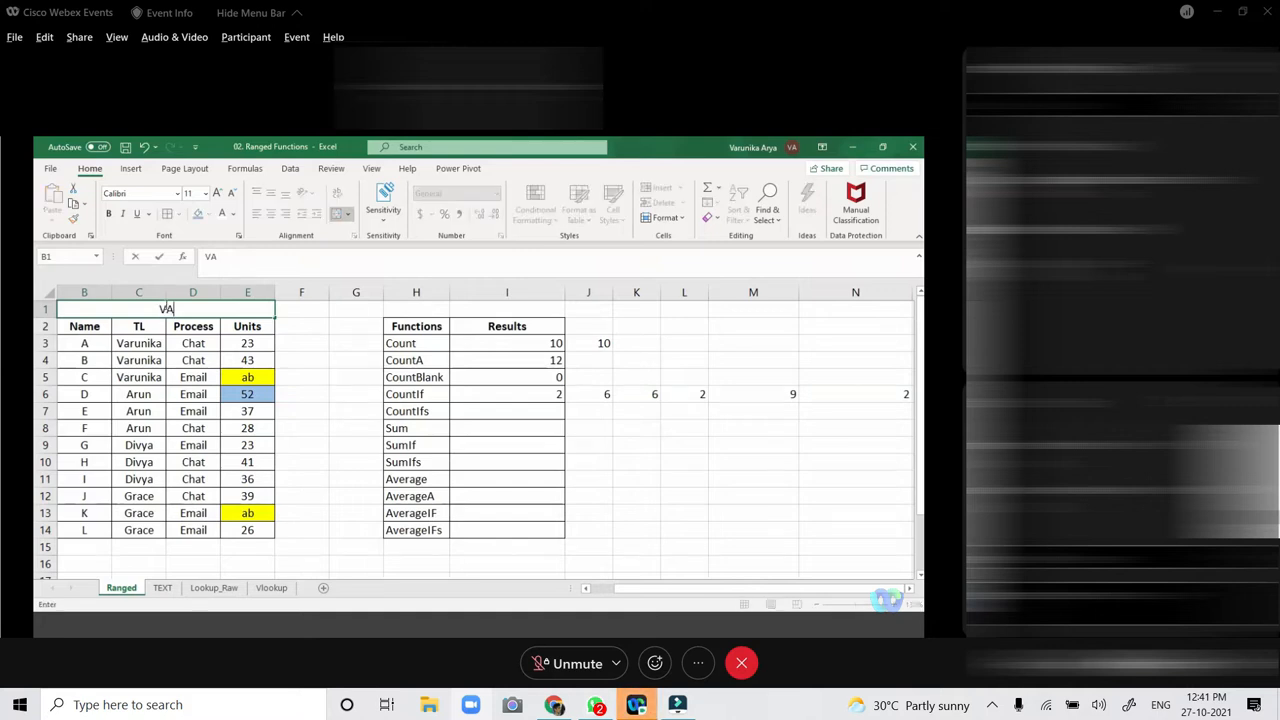
type("RUNIKA - CHAT")
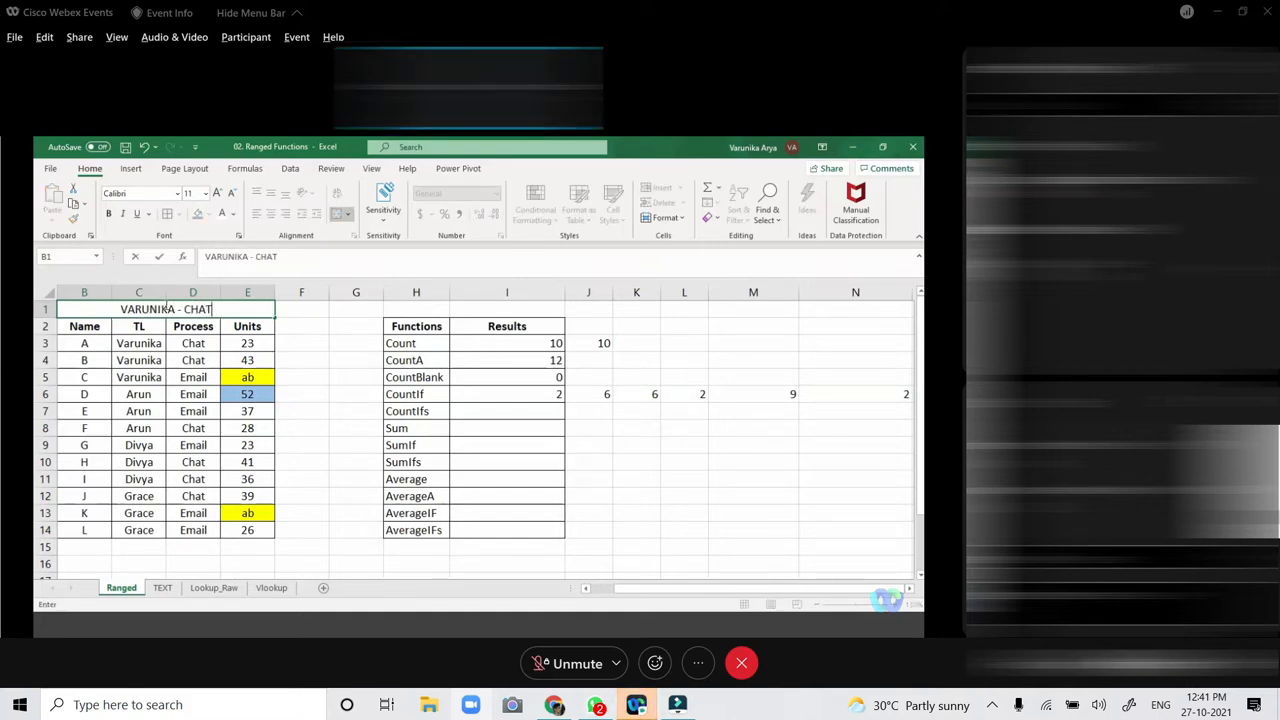
type(">30")
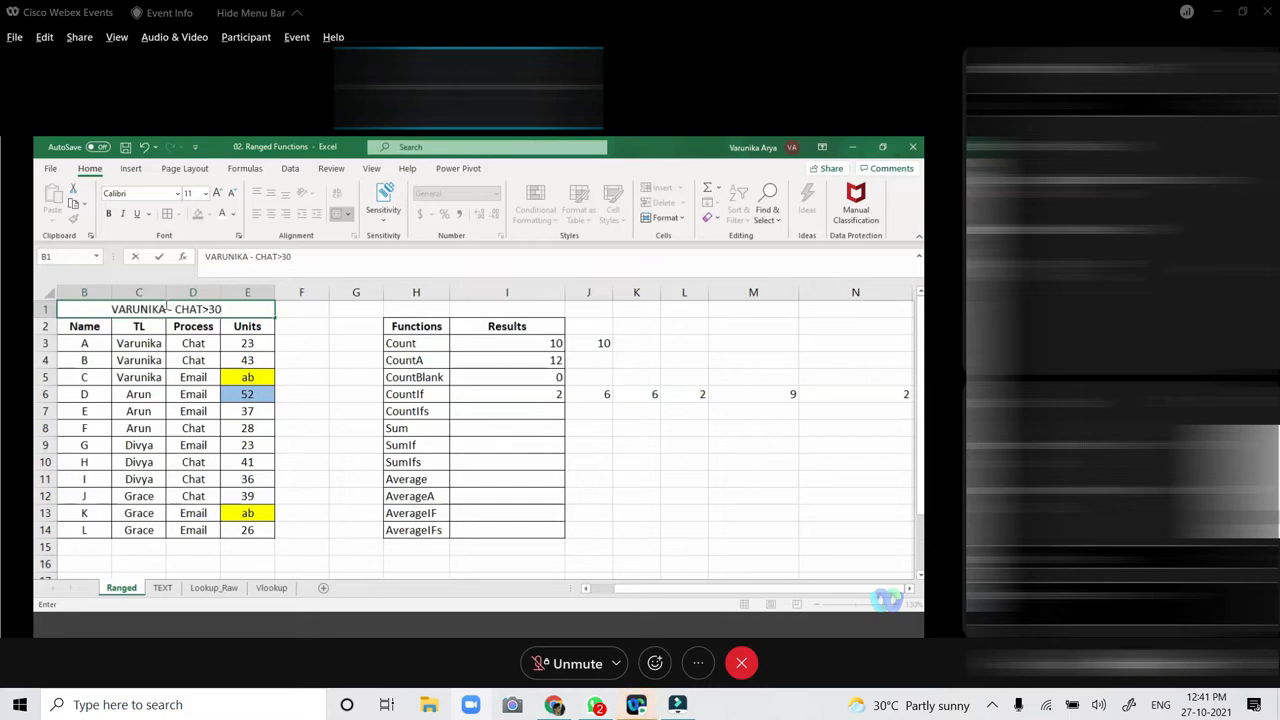
key("ctrl+Return")
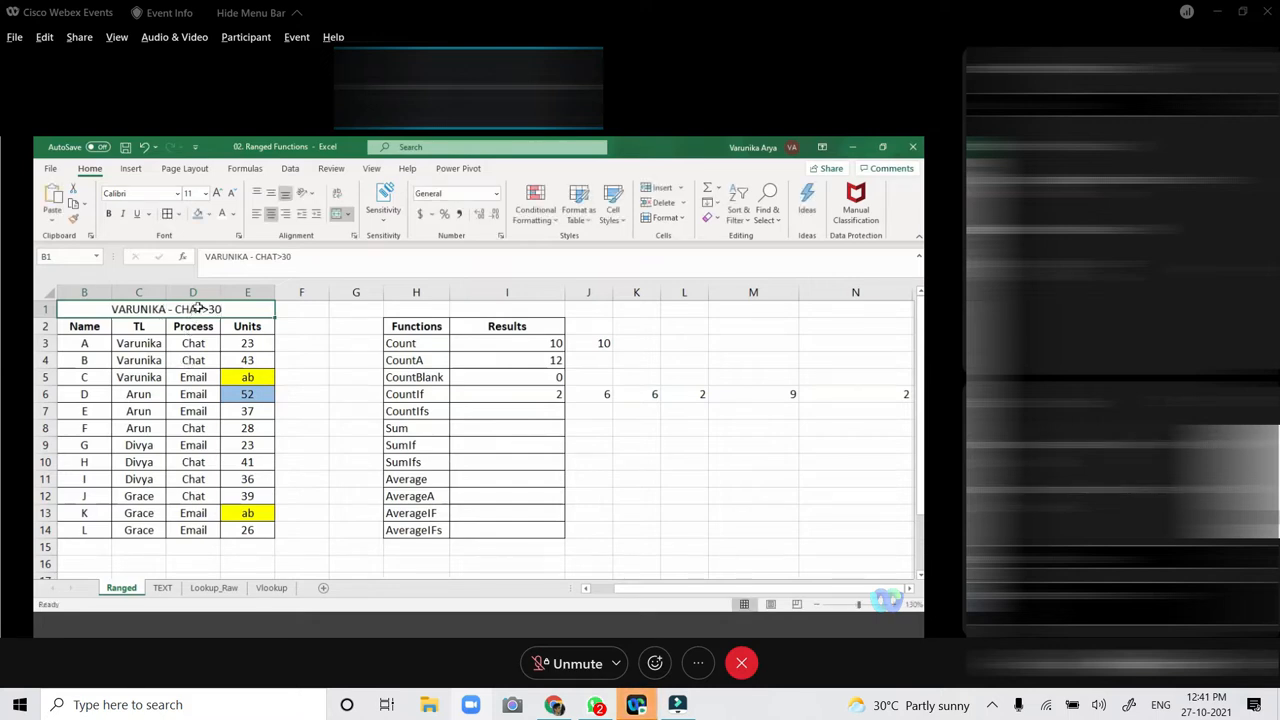
left_click(209, 215)
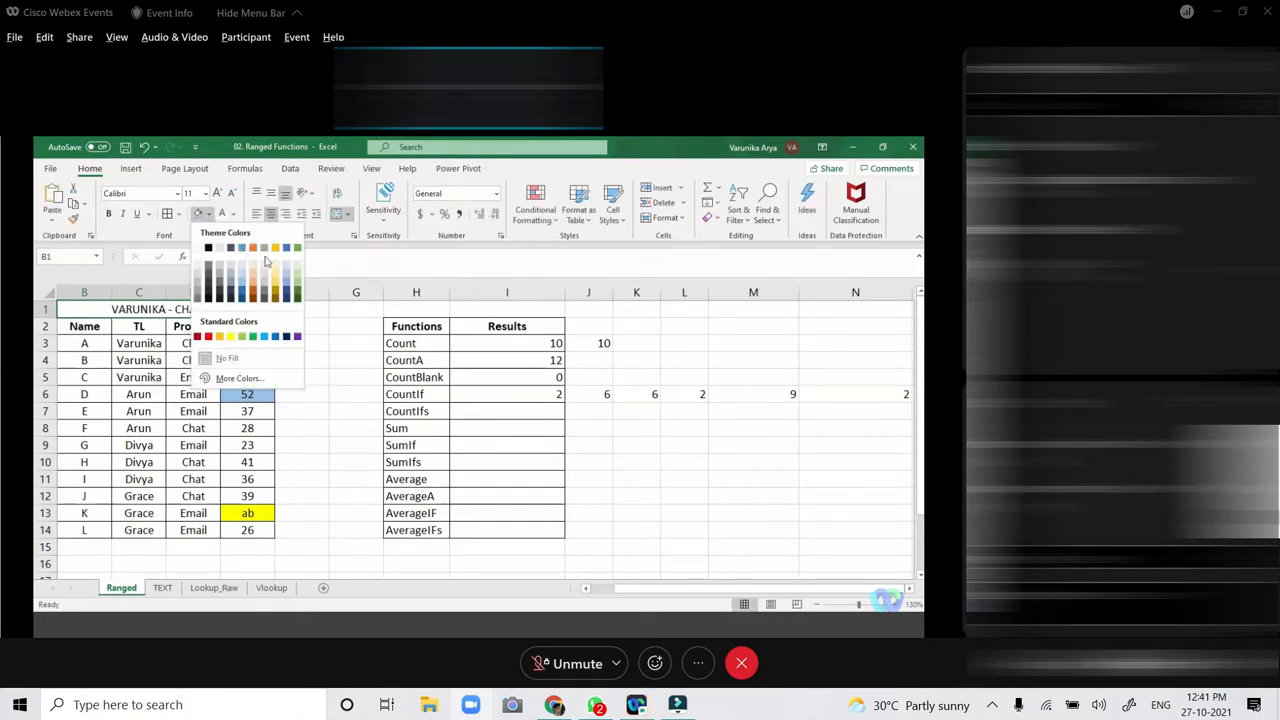
left_click(296, 278)
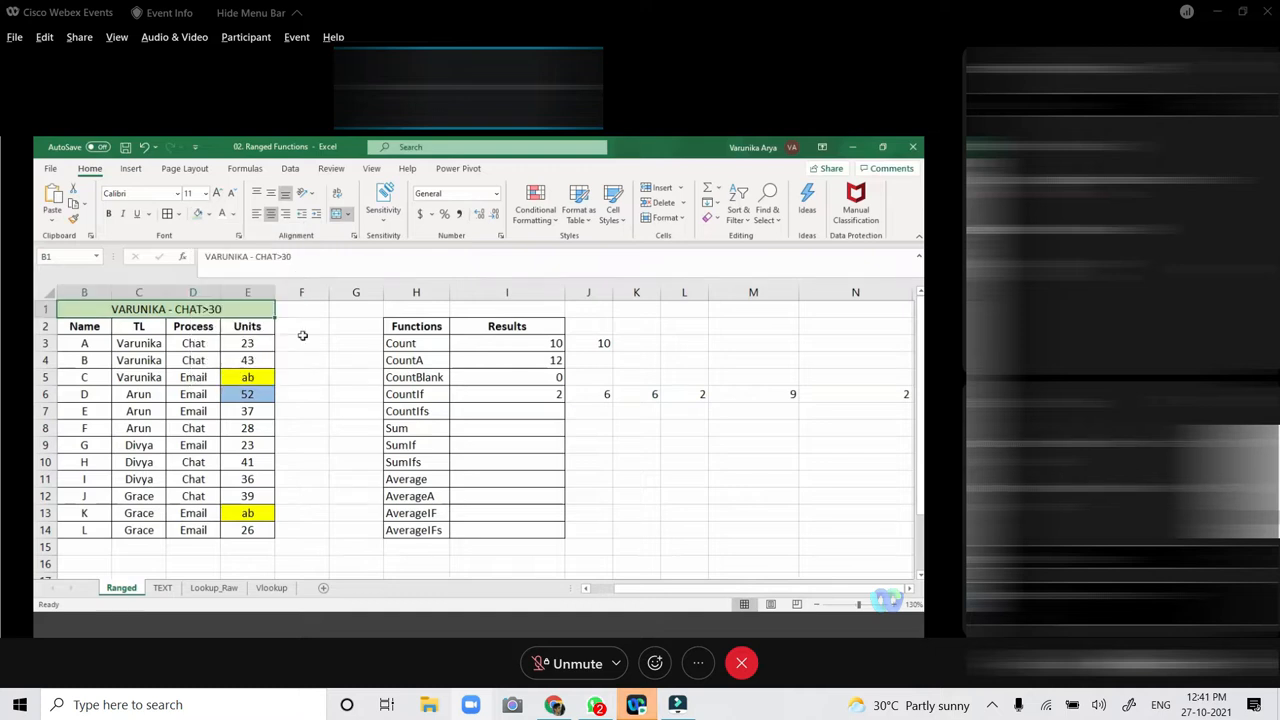
left_click(314, 364)
Begin a COUNTIFS formula in I7 matching C3:C14 to the first team leader's name and D3:D14 to "CHAT".
left_click(495, 413)
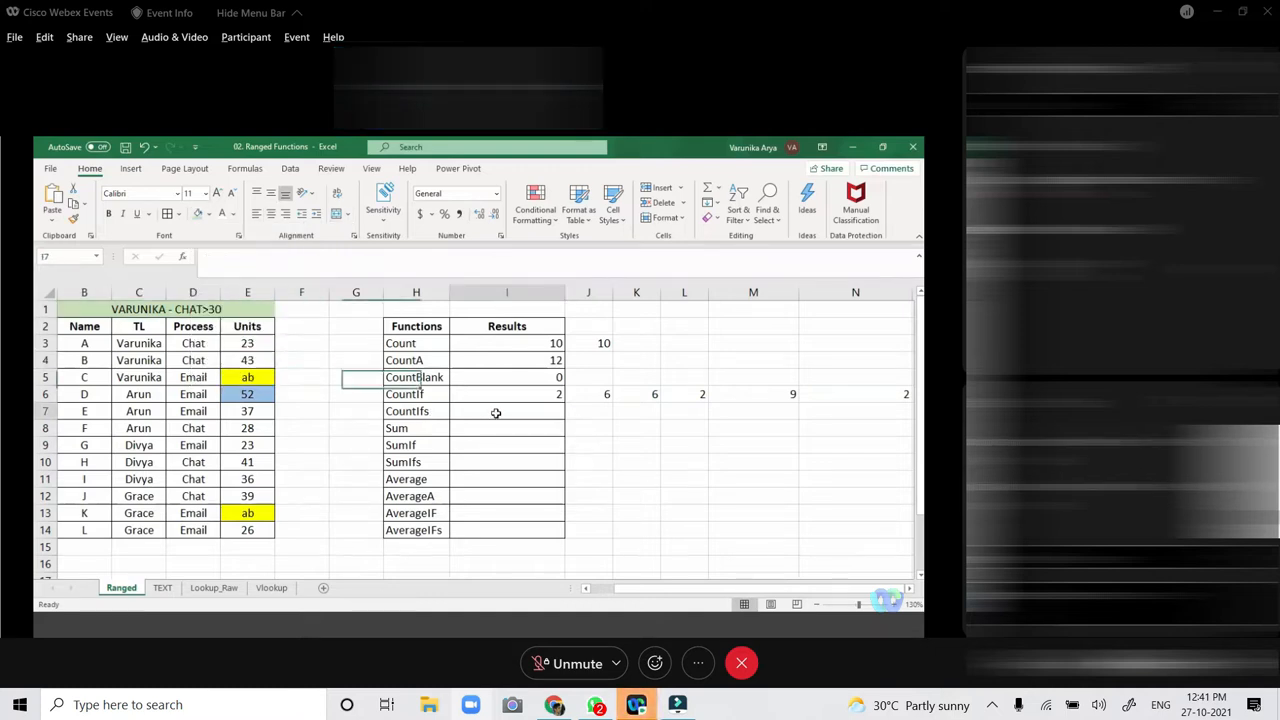
type("=COUNTIFS(")
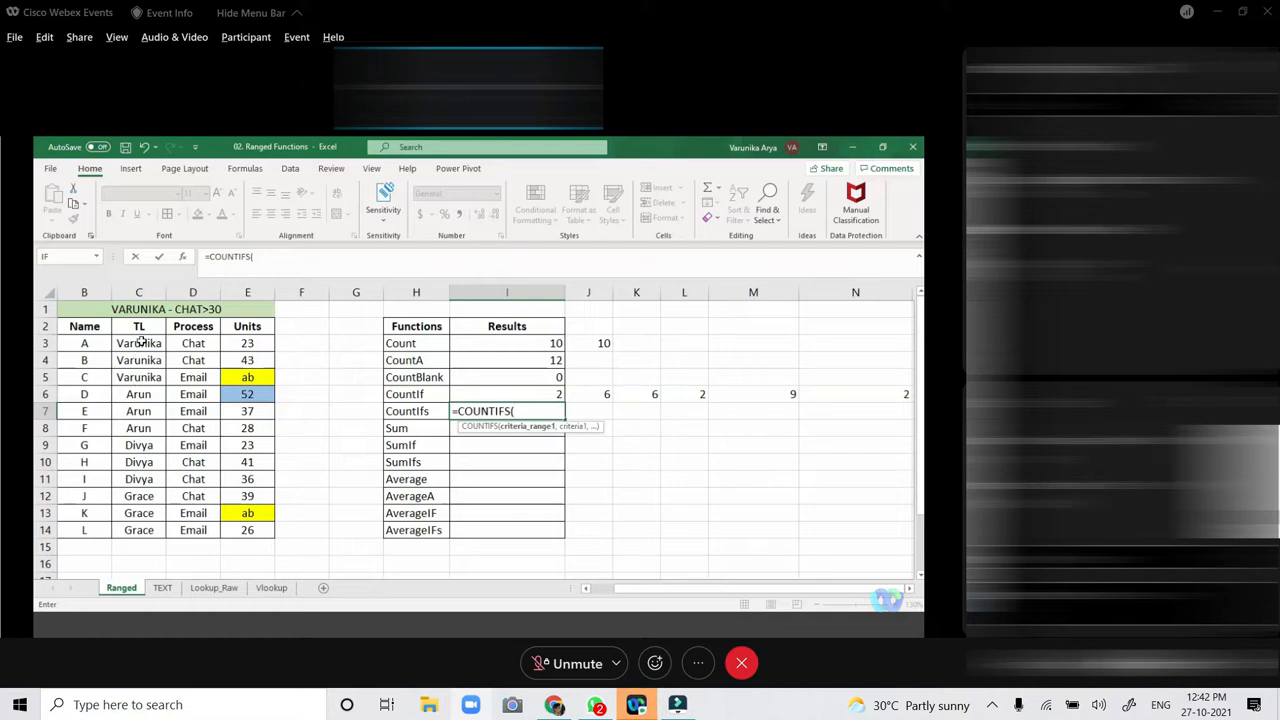
left_click_drag(141, 343, 141, 530)
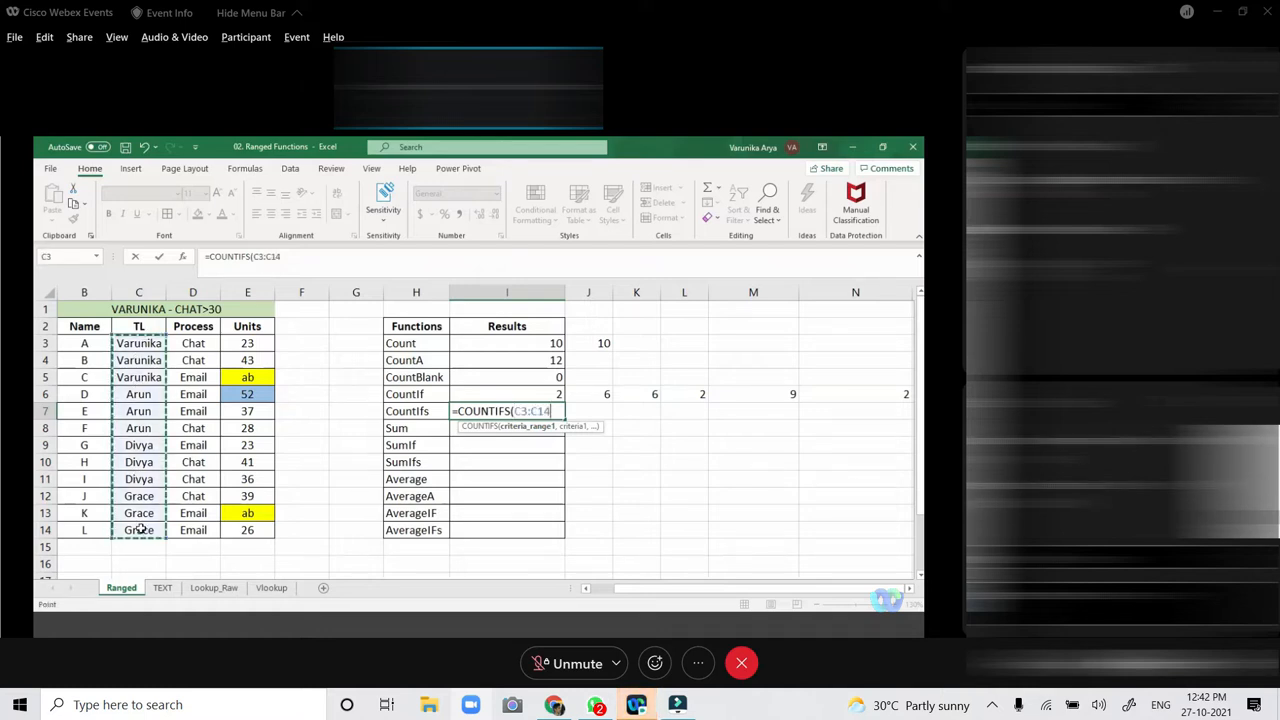
type(",\"VARUNIKA")
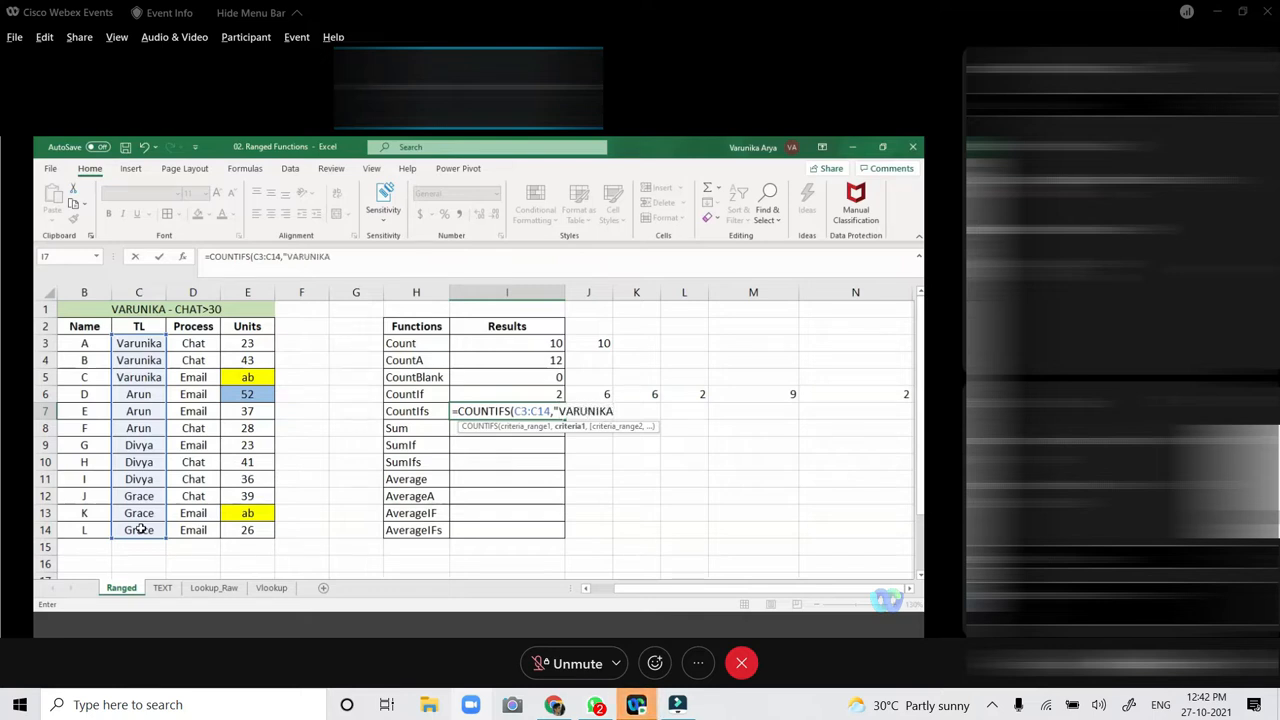
type("\",")
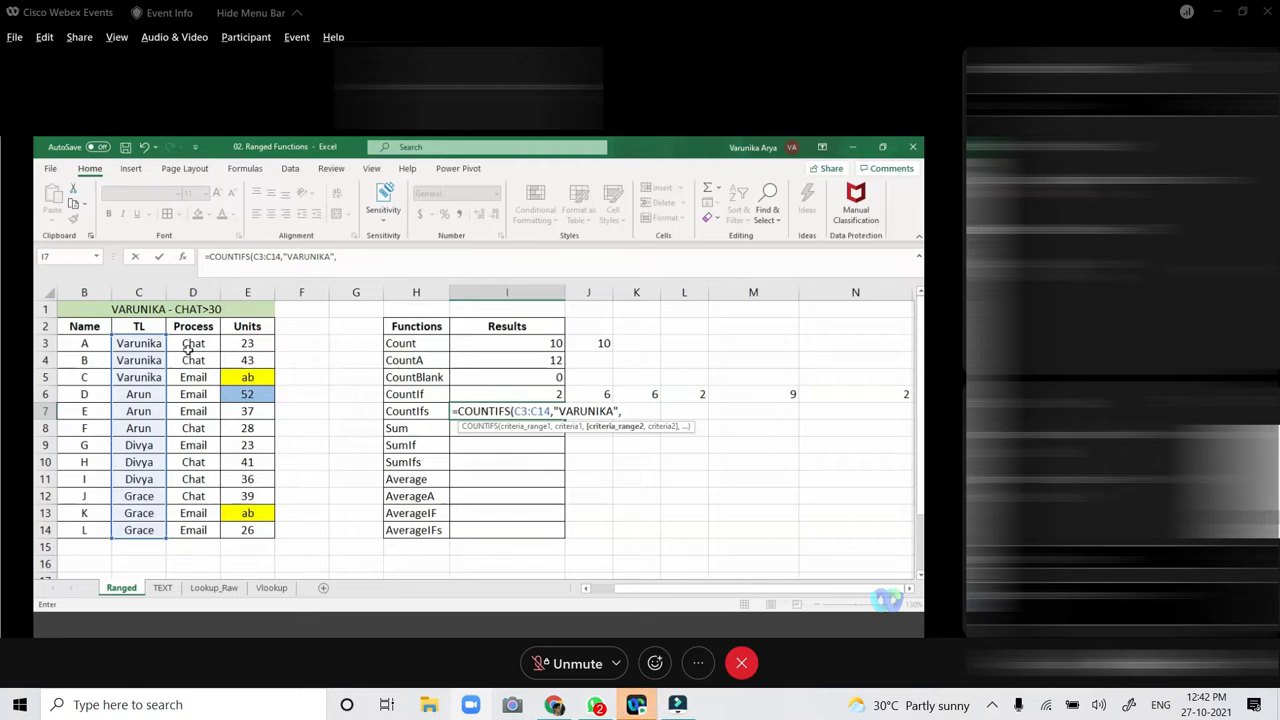
left_click_drag(193, 343, 192, 529)
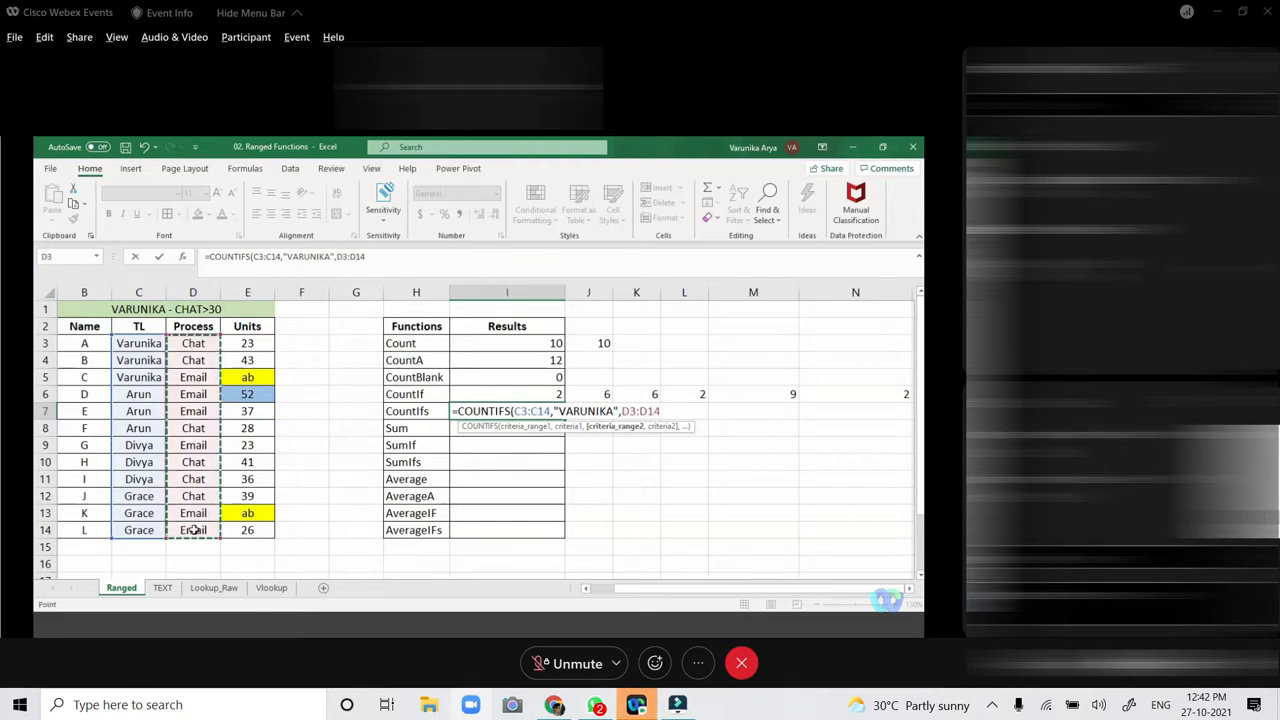
type(",\"CHAT")
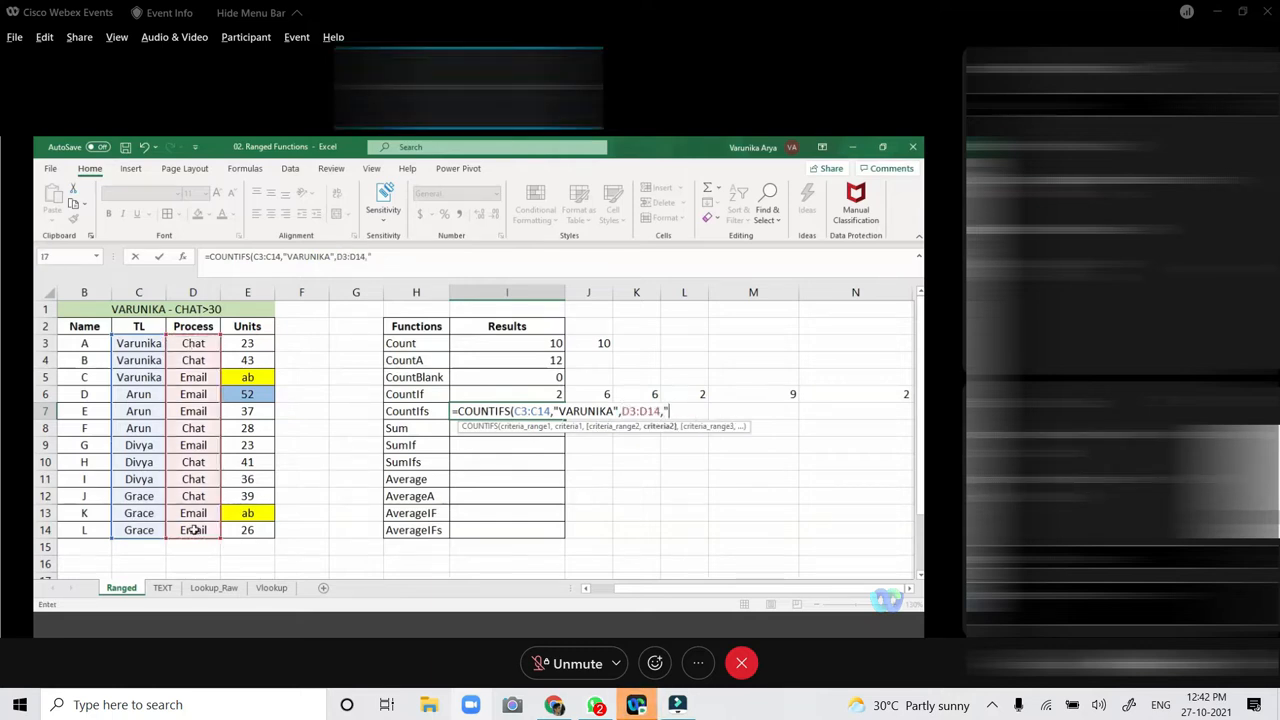
type("\"")
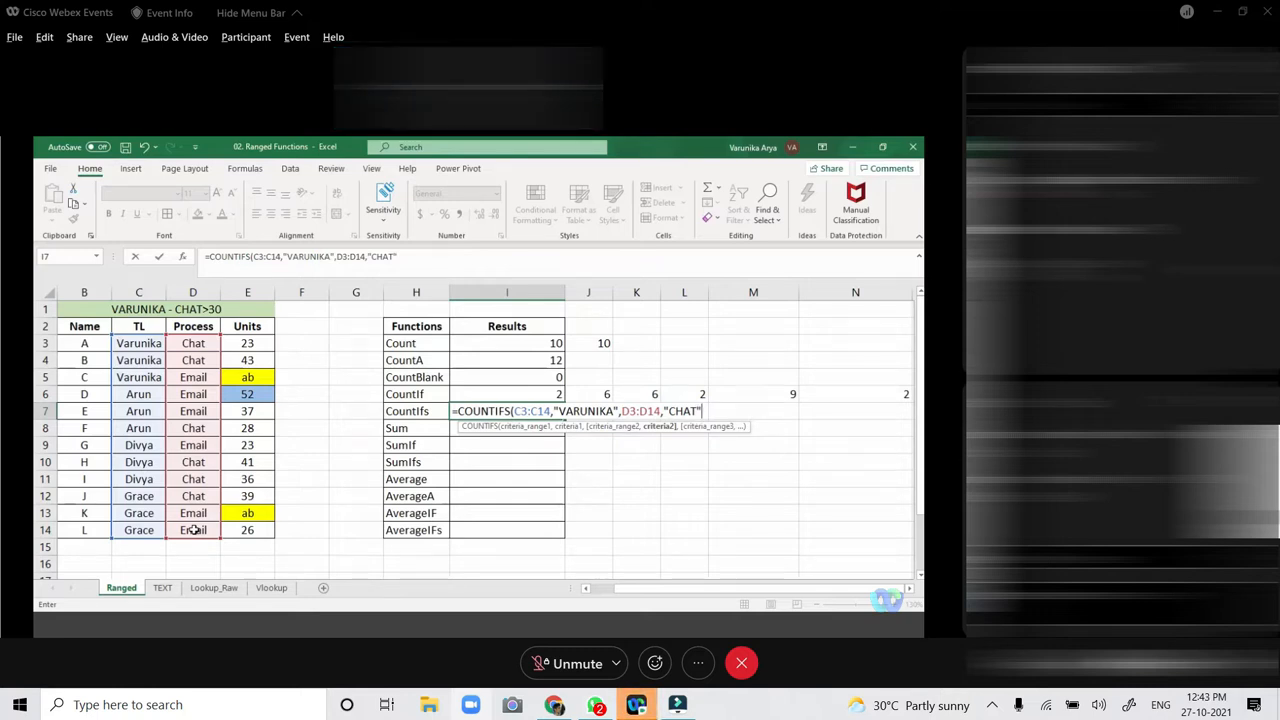
type(",")
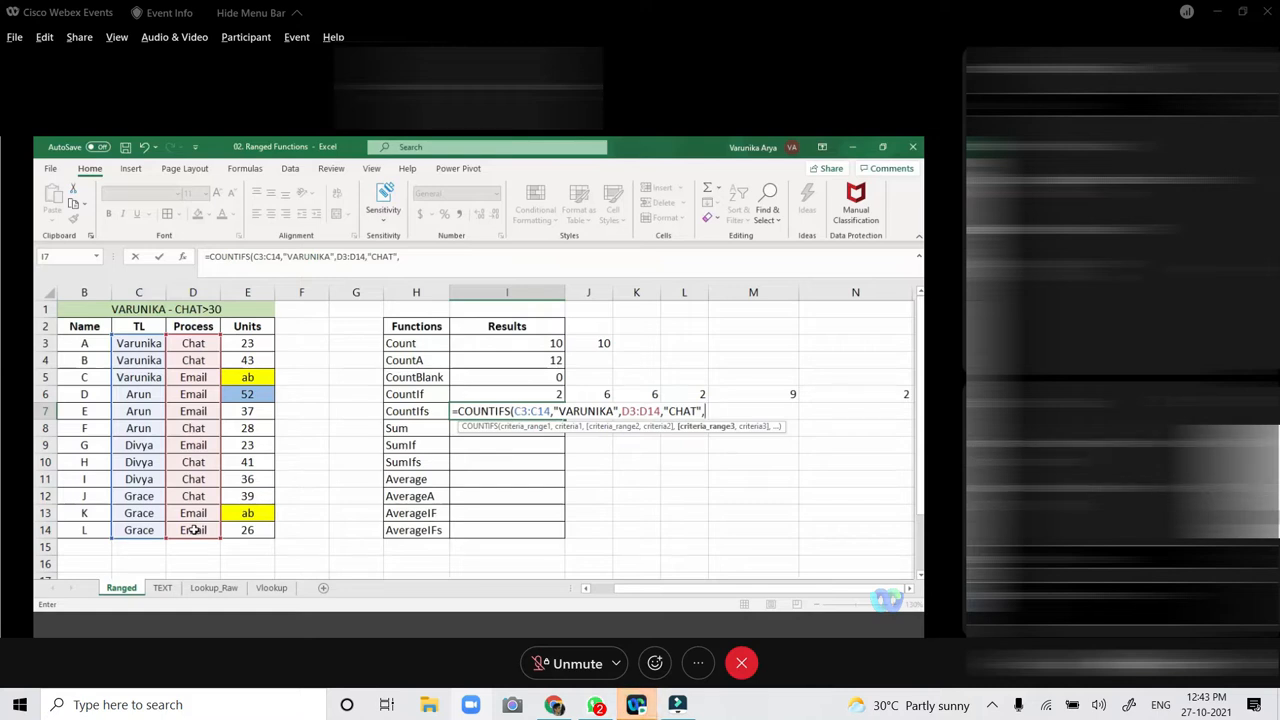
type("\">30\")")
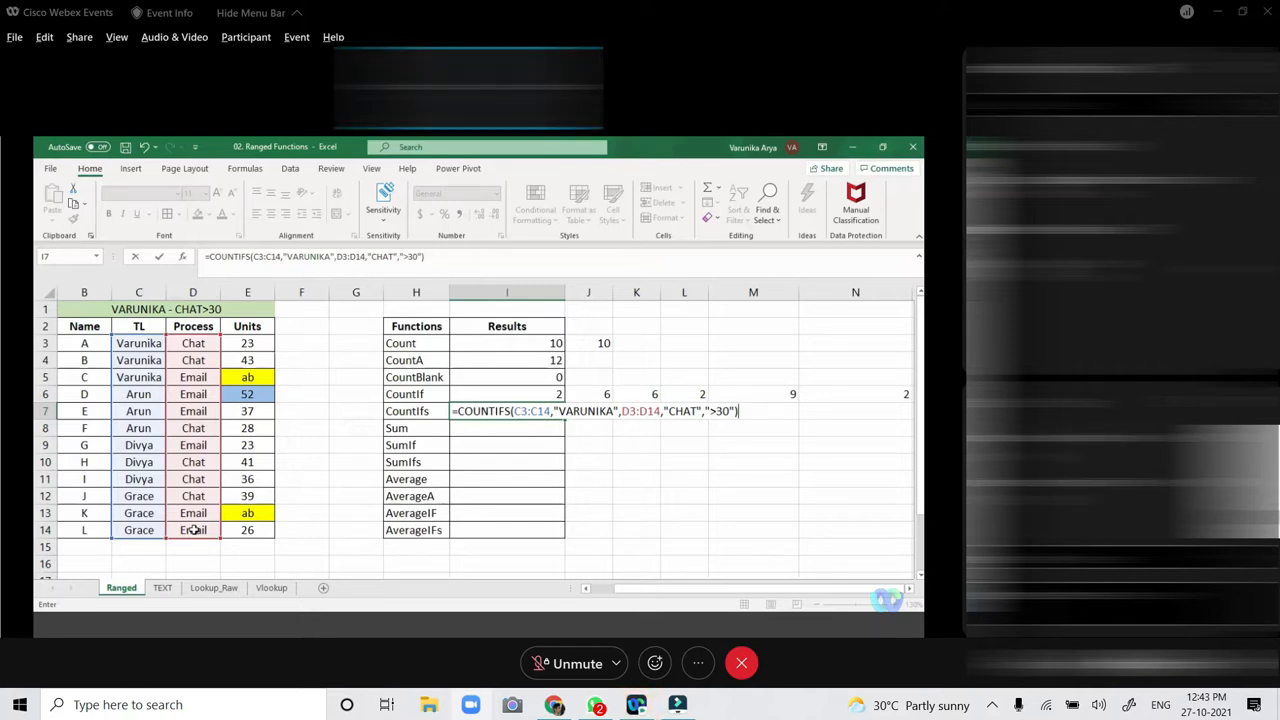
key("BackSpace")
key("BackSpace")
key("BackSpace")
key("BackSpace")
key("BackSpace")
key("BackSpace")
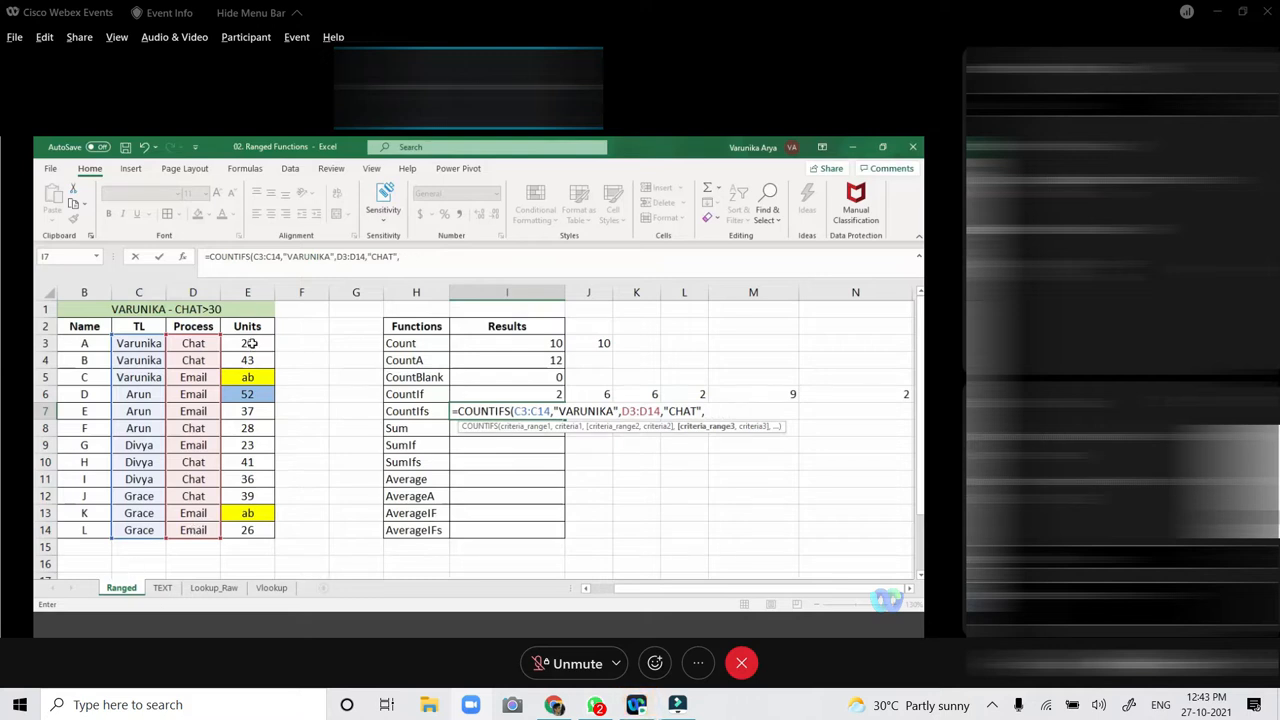
Complete the COUNTIFS formula in I7 with the Units range E3:E14 and the criterion ">30".
left_click_drag(250, 342, 247, 528)
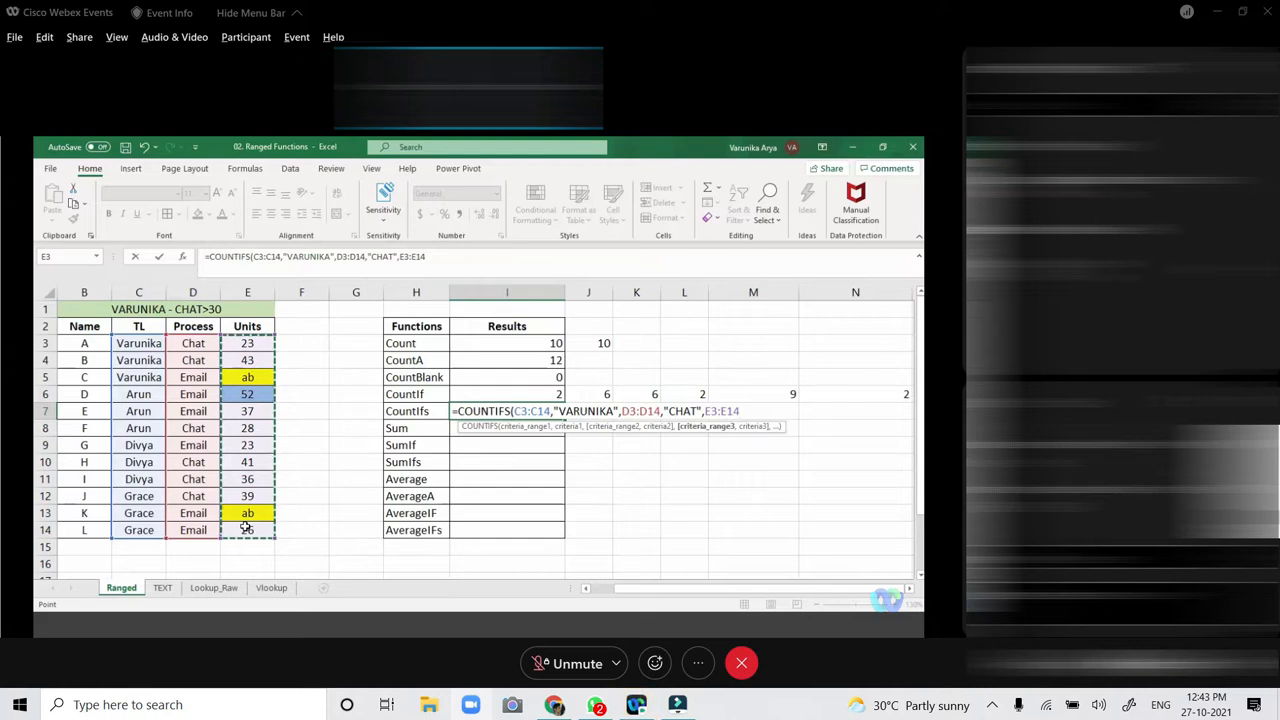
type(",\"")
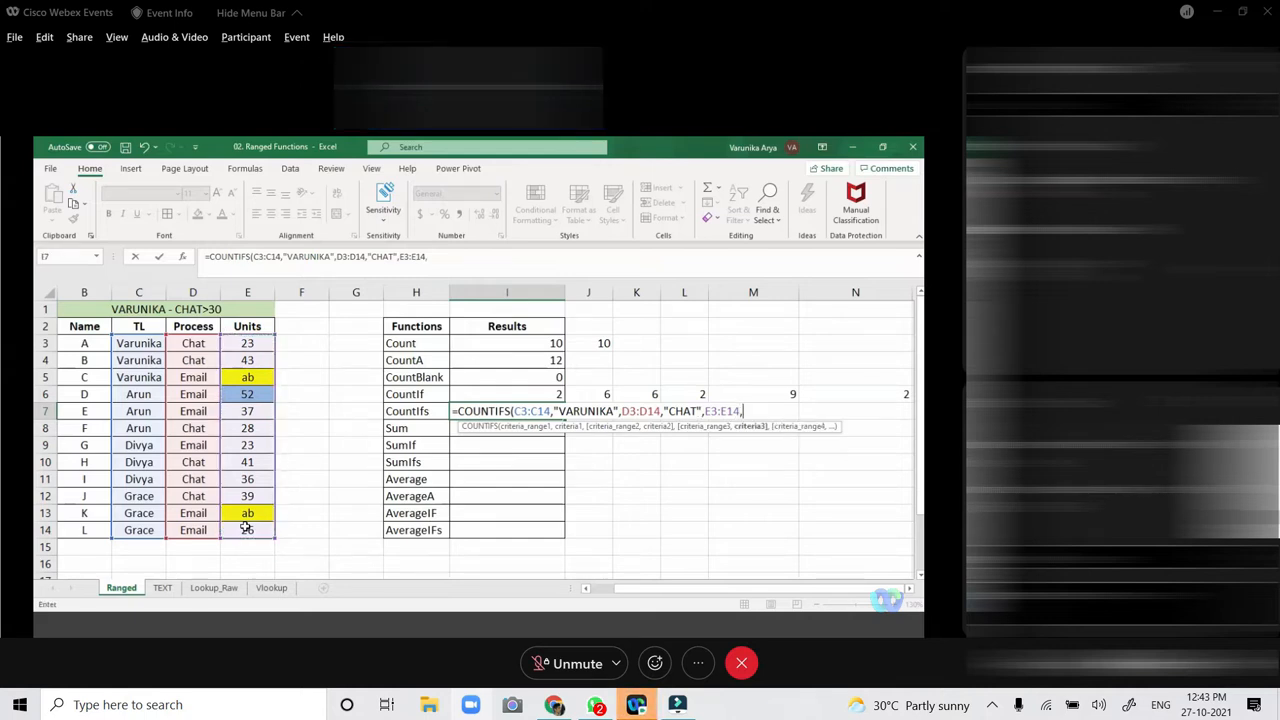
type(">30\")")
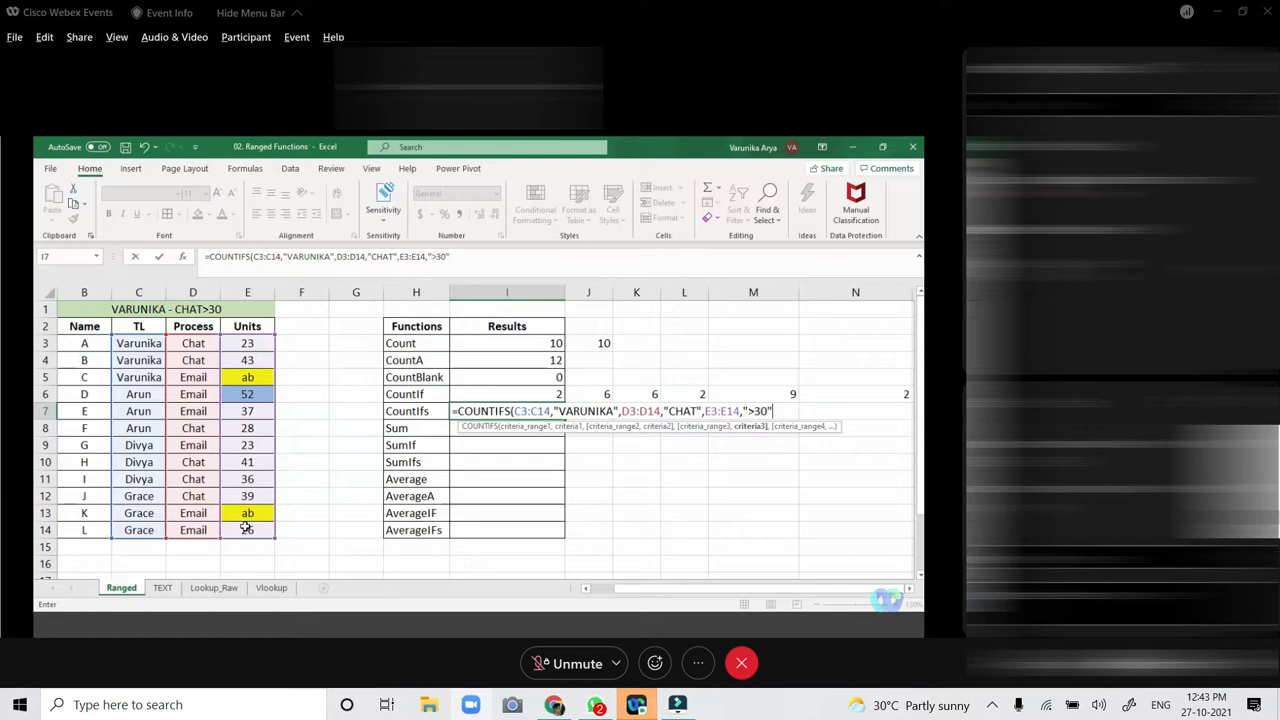
key("Return")
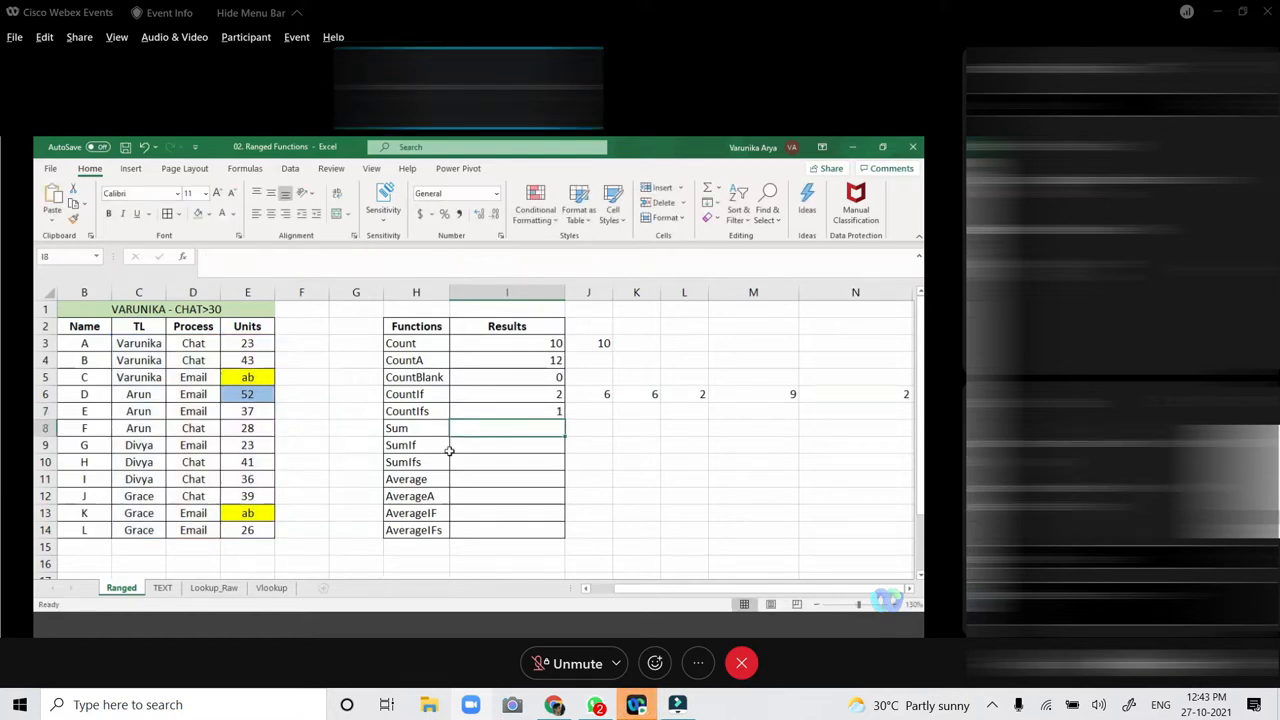
left_click(509, 411)
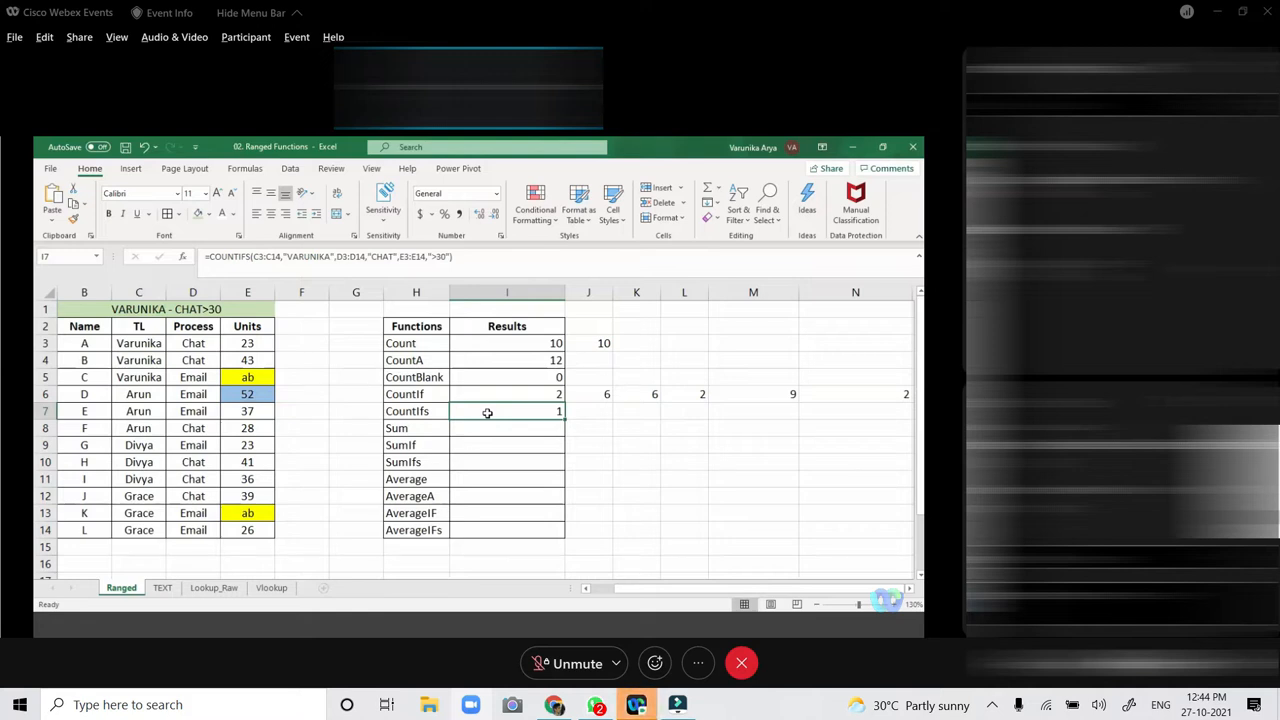
left_click(577, 418)
type("=")
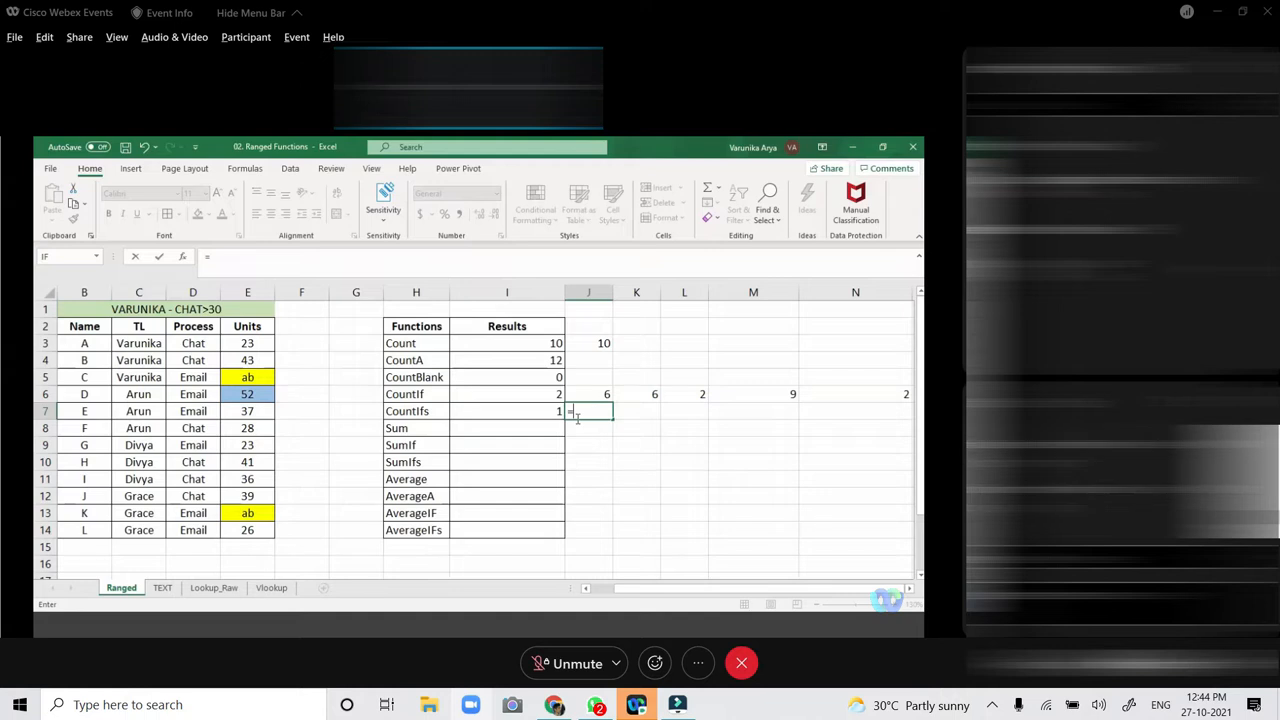
type("COUNTIFS")
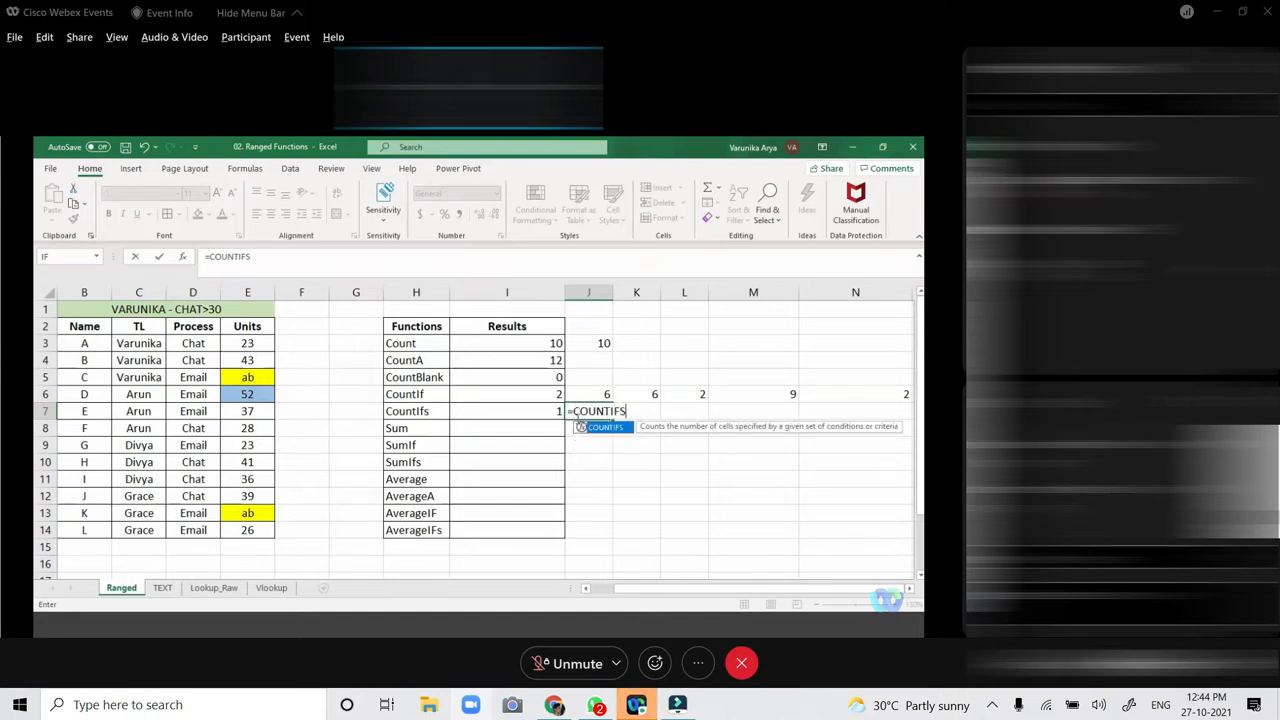
type("(")
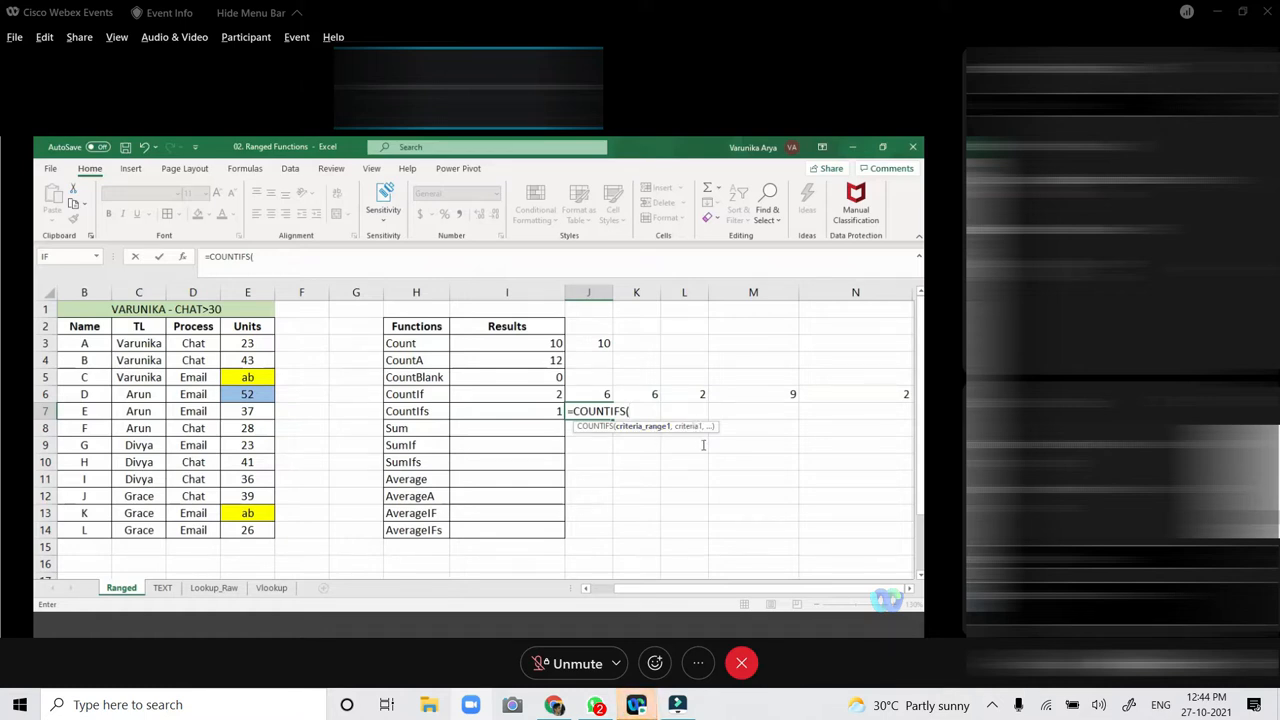
key("BackSpace")
key("BackSpace")
key("BackSpace")
key("BackSpace")
key("BackSpace")
key("BackSpace")
key("BackSpace")
key("BackSpace")
key("BackSpace")
key("BackSpace")
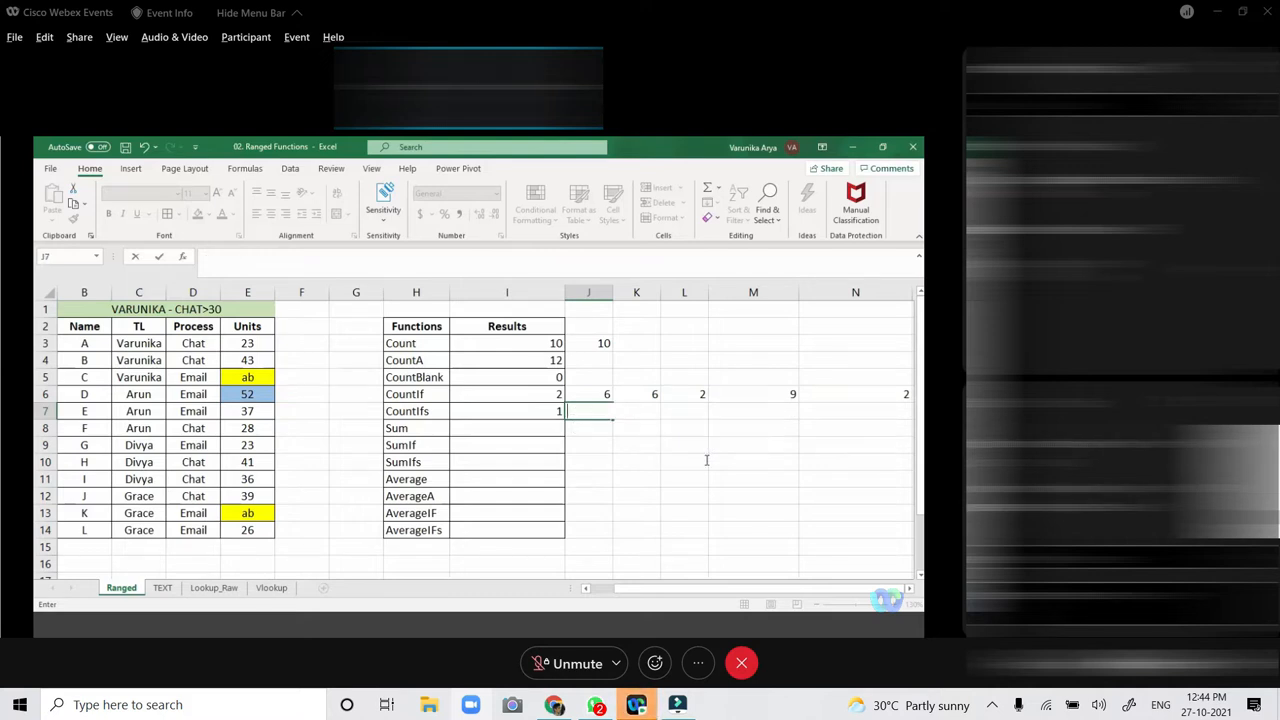
left_click(620, 446)
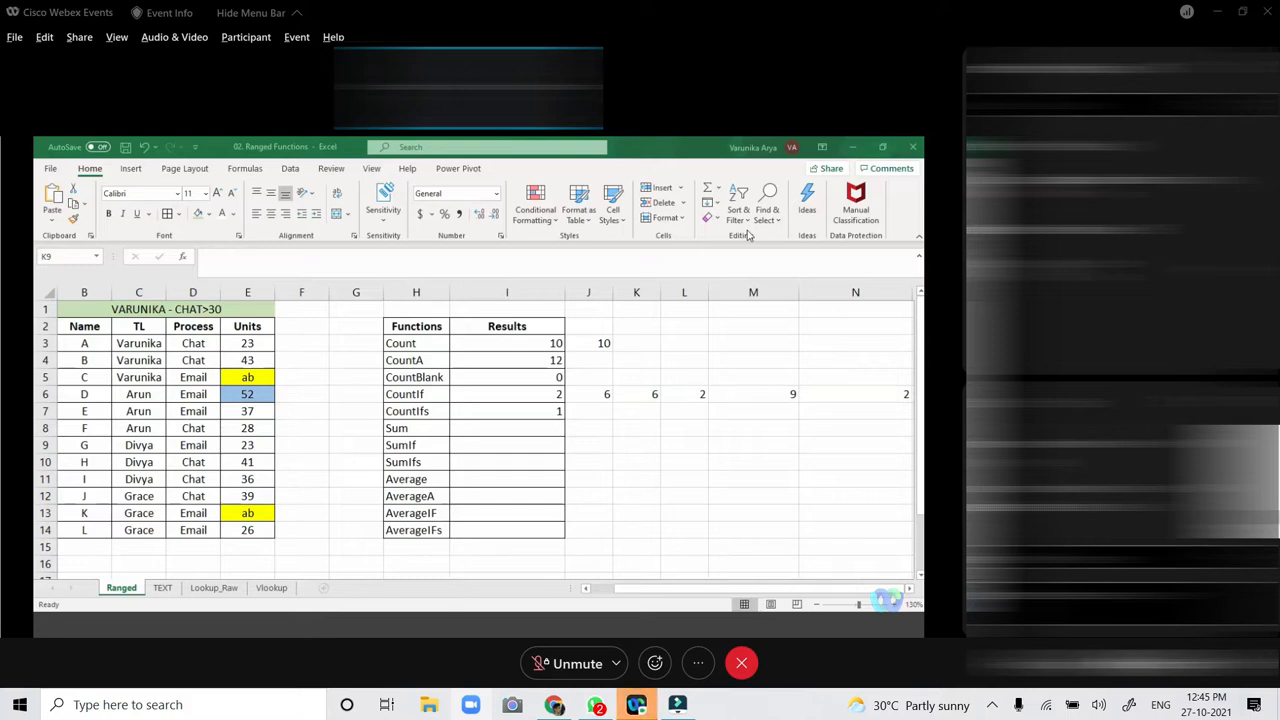
Count the Chat agents with more than 30 units in J7 using =COUNTIFS(D3:D14,"CHAT",E3:E14,">30").
left_click(584, 411)
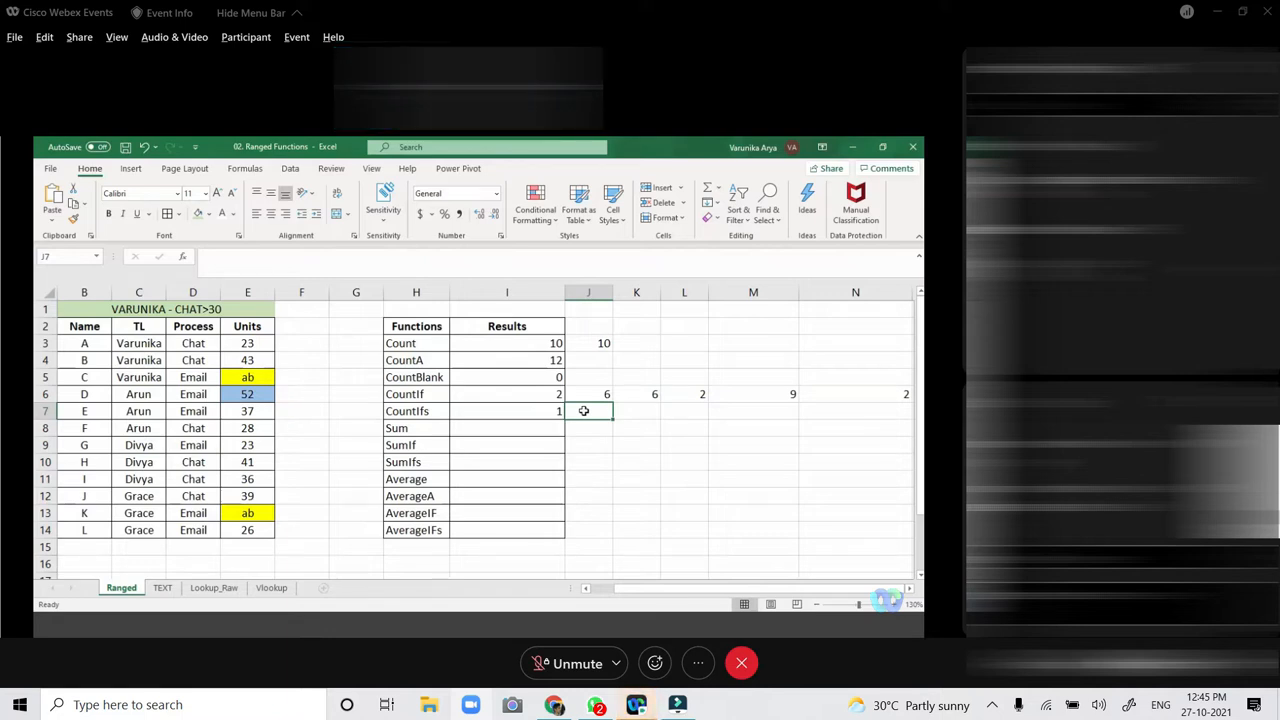
type("=")
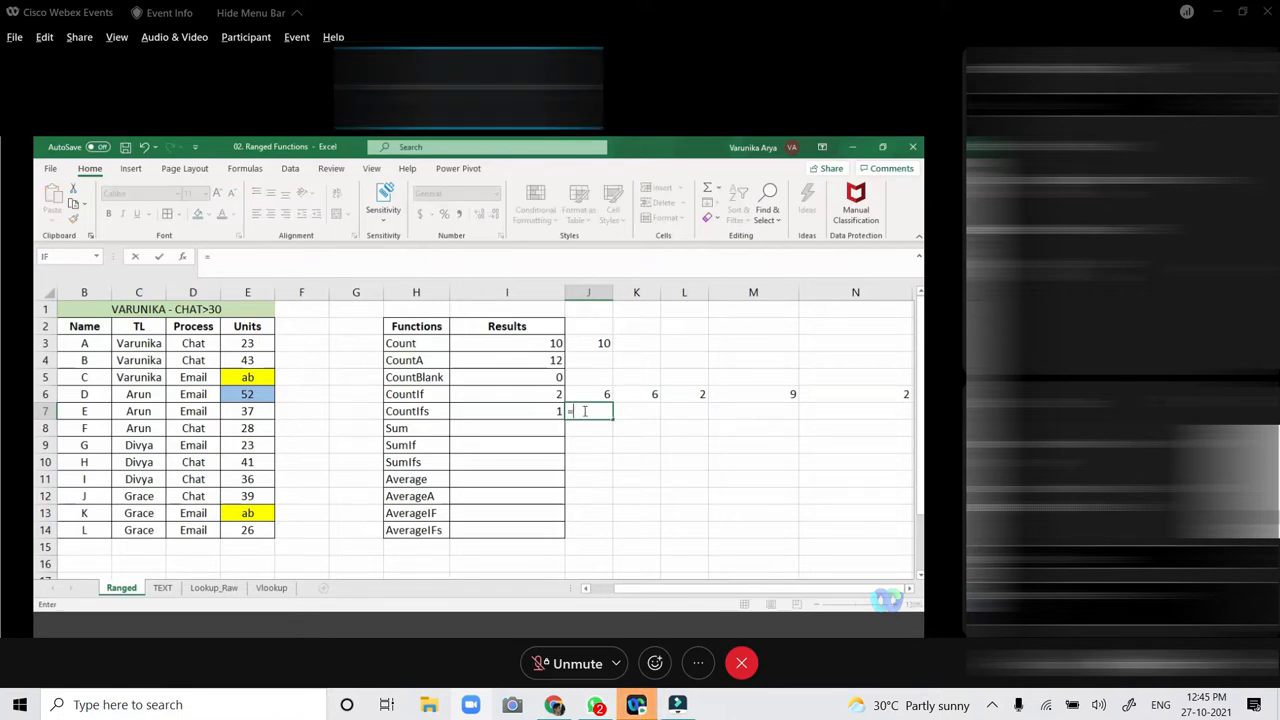
type("COUNTIFS(")
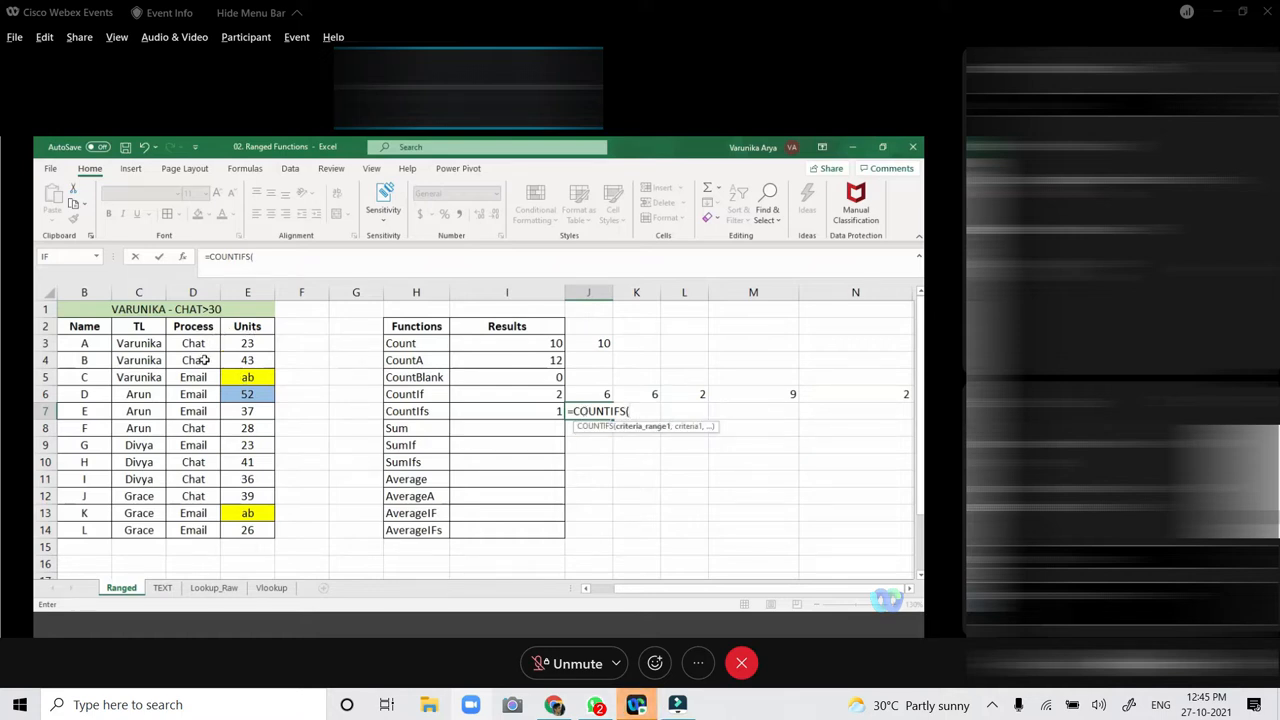
left_click_drag(200, 345, 214, 529)
type(",\"CHAT\",")
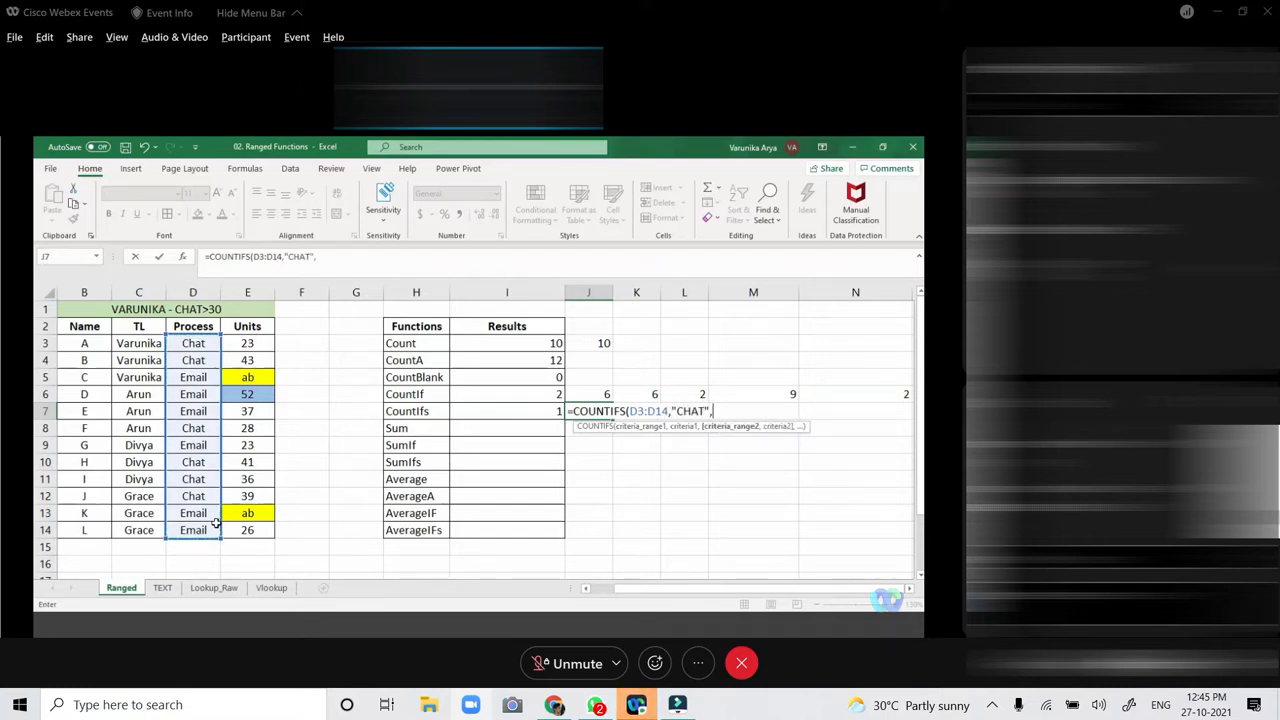
left_click_drag(246, 343, 246, 527)
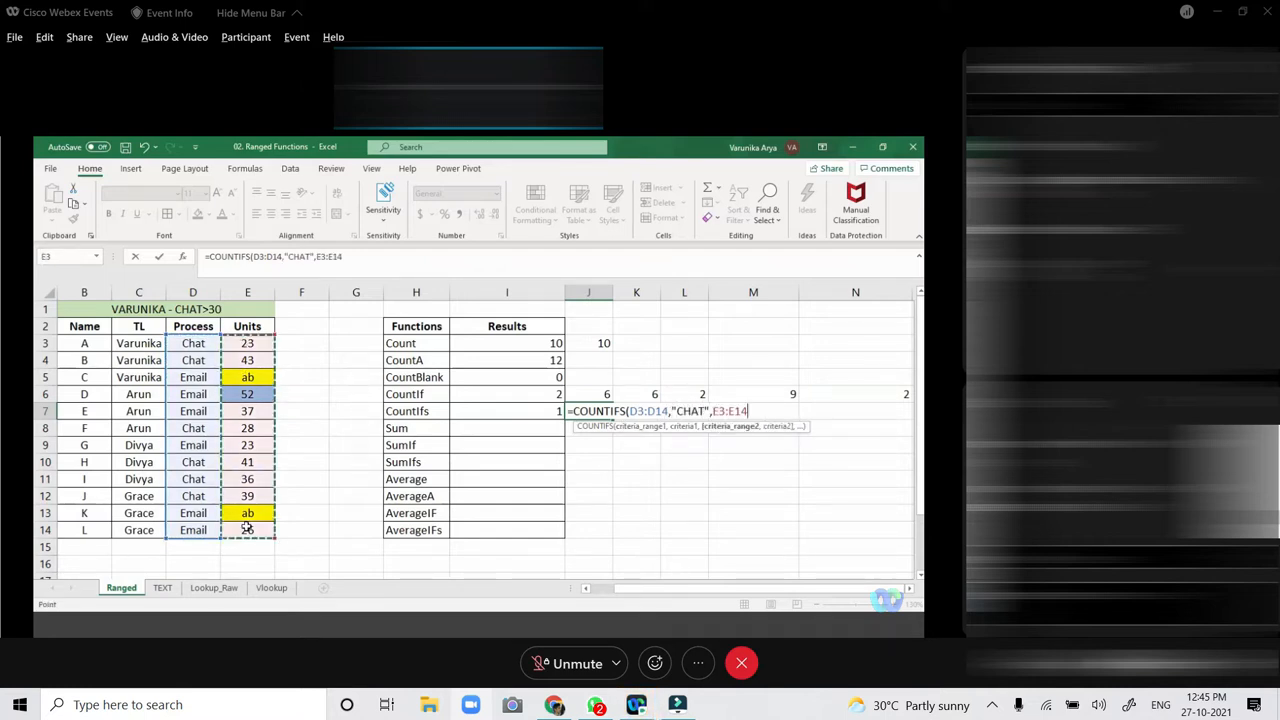
type(",")
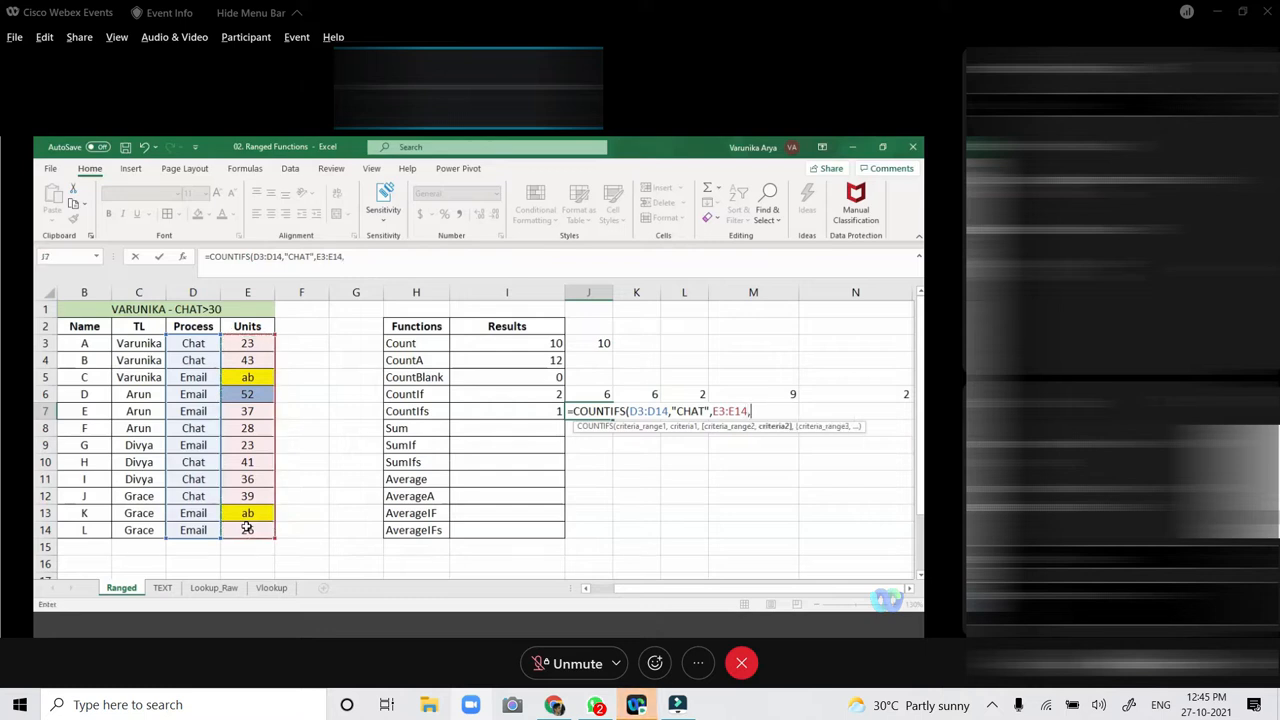
type("\">")
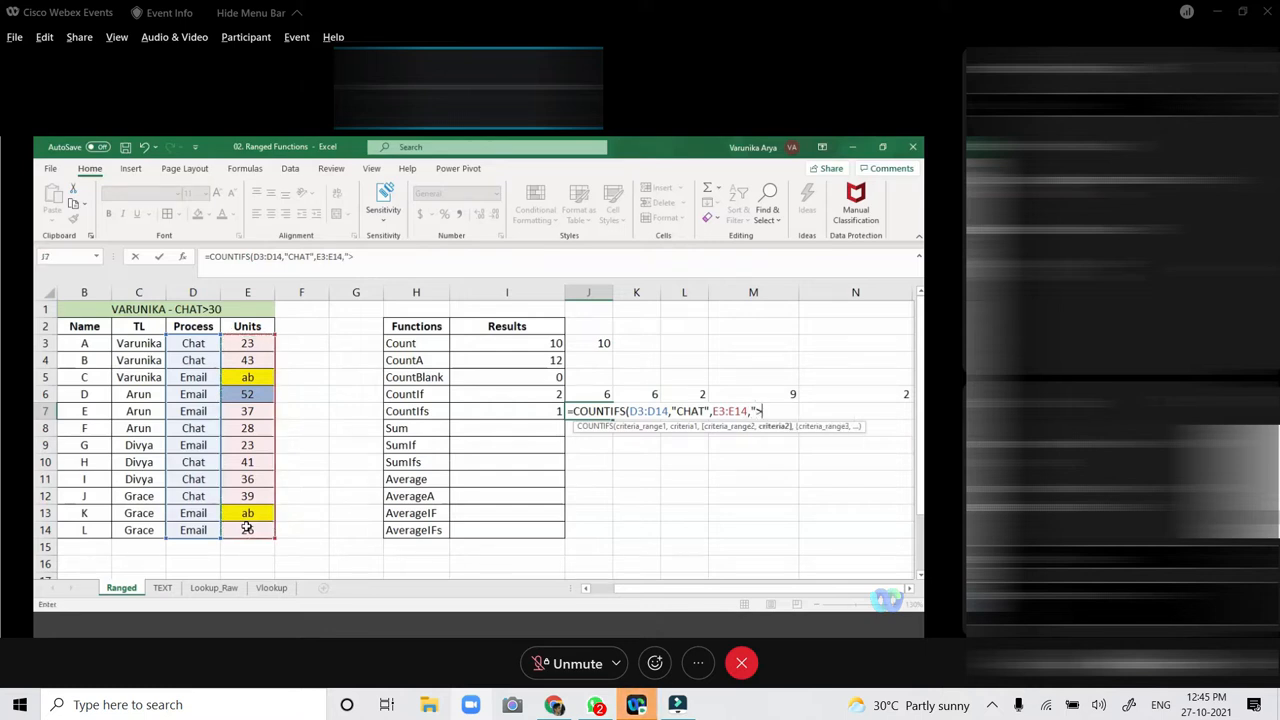
type("30\")")
key("Return")
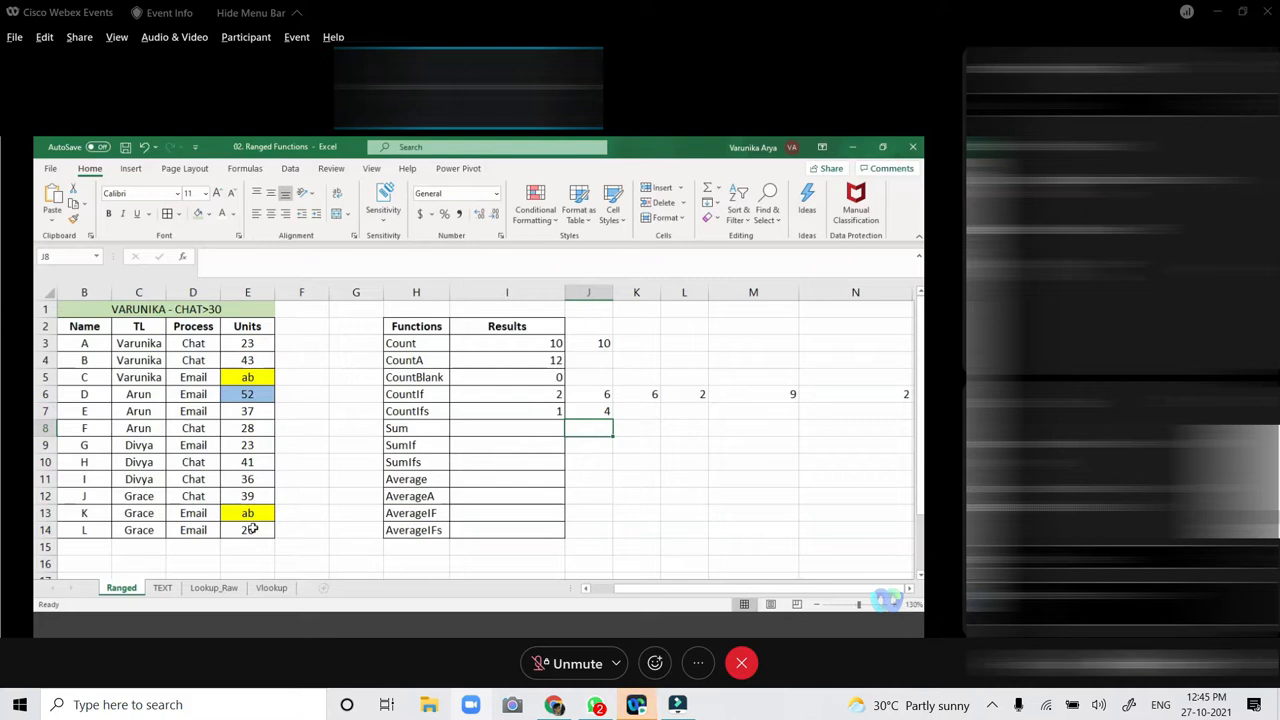
Check the COUNTIFS formula in J7 against the Chat agents in the table whose Units exceed 30.
left_click(578, 413)
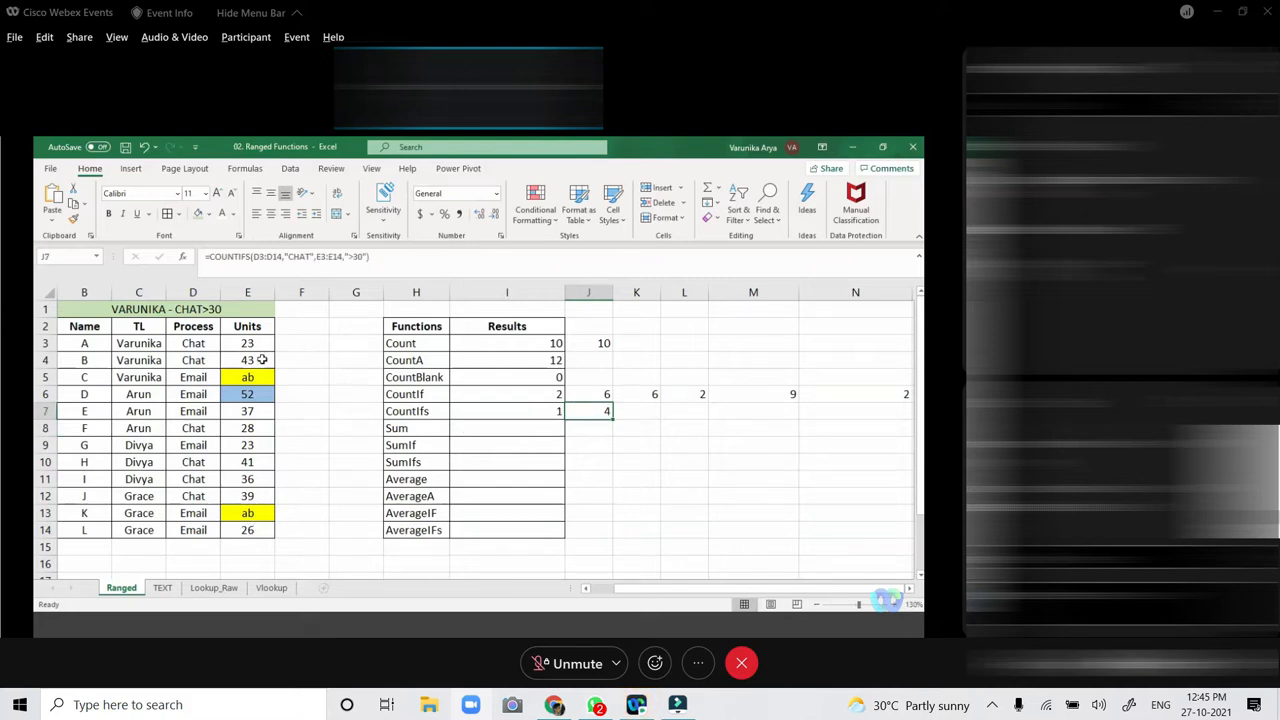
left_click(262, 359)
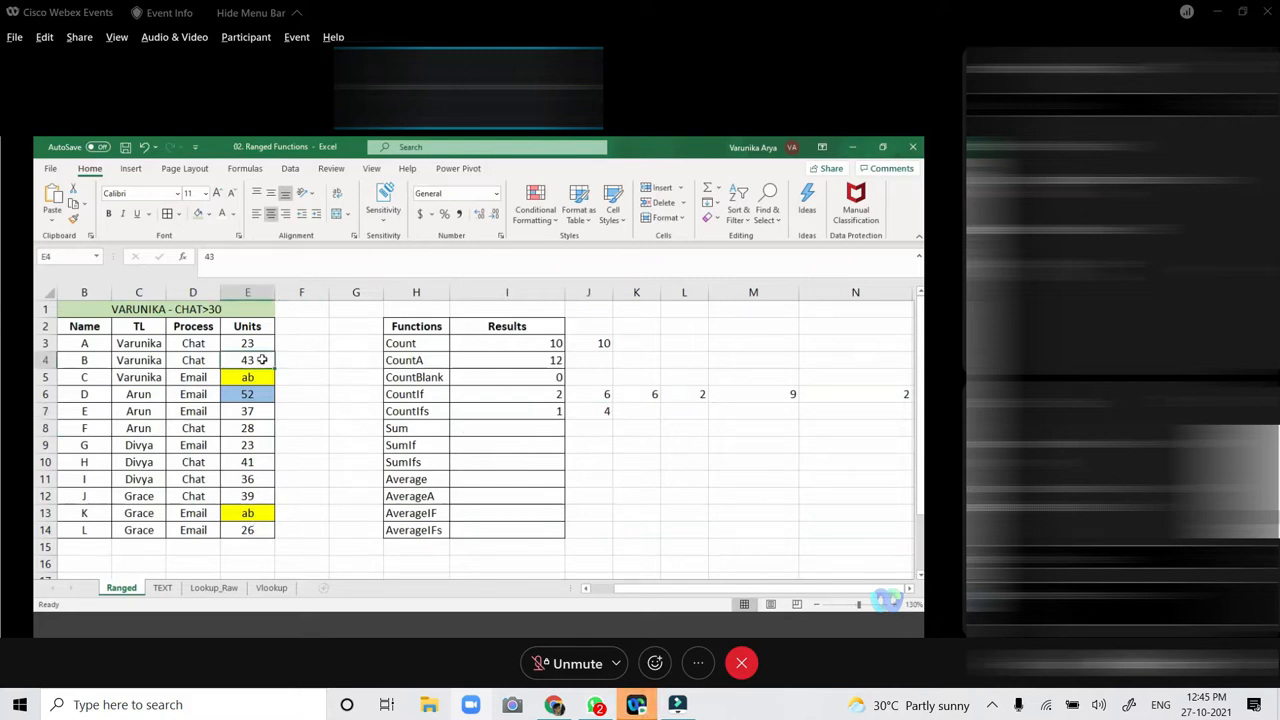
left_click(262, 396)
left_click(262, 413, "ctrl")
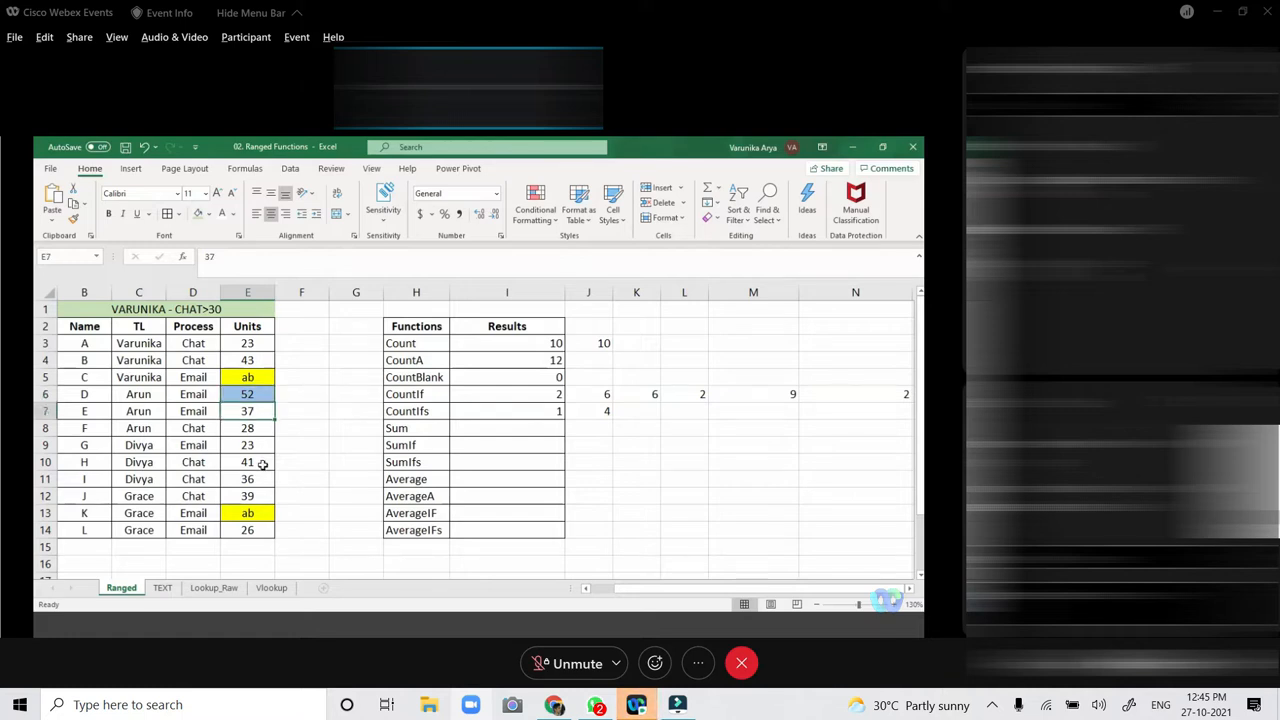
left_click(591, 414)
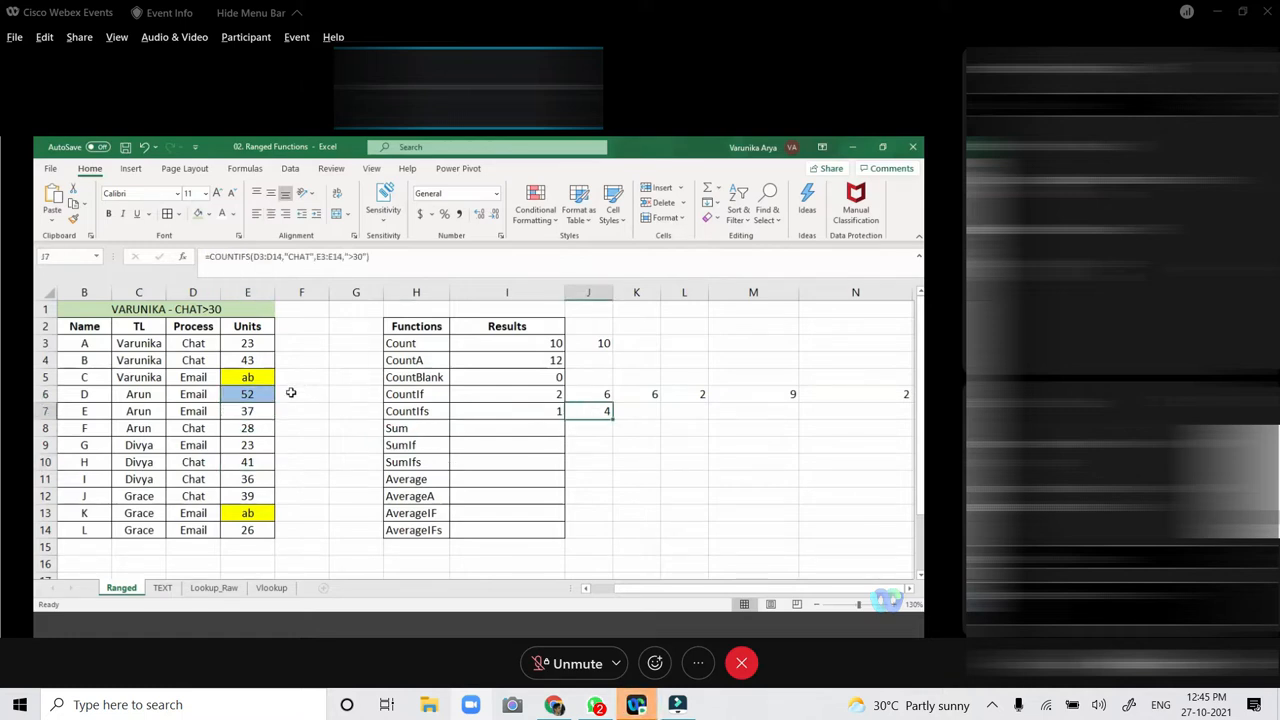
left_click_drag(208, 358, 241, 357)
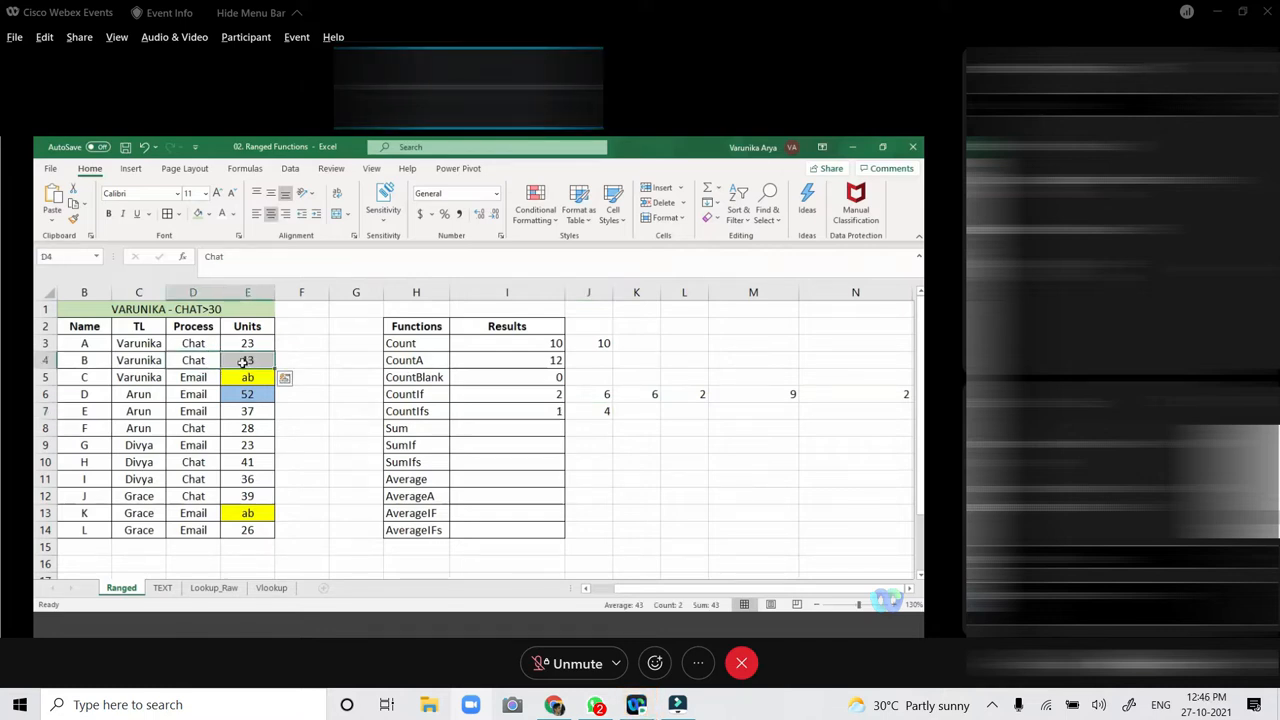
left_click_drag(204, 460, 243, 497)
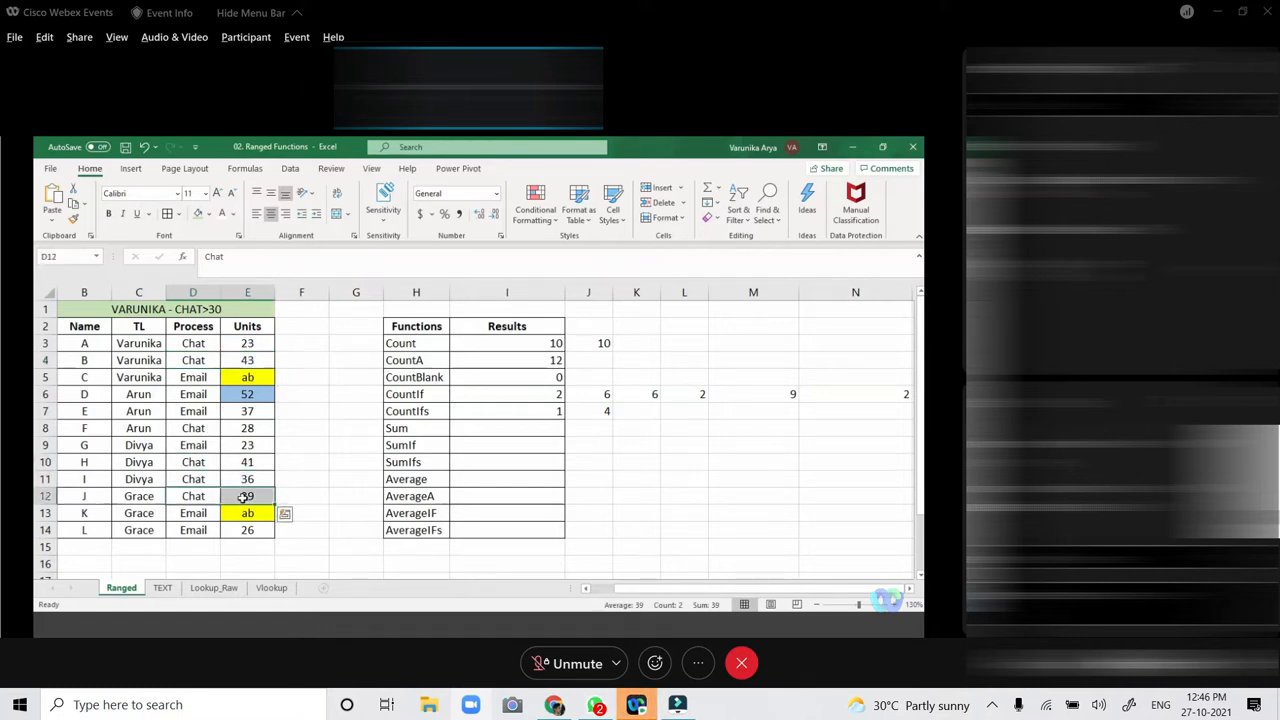
left_click(590, 412)
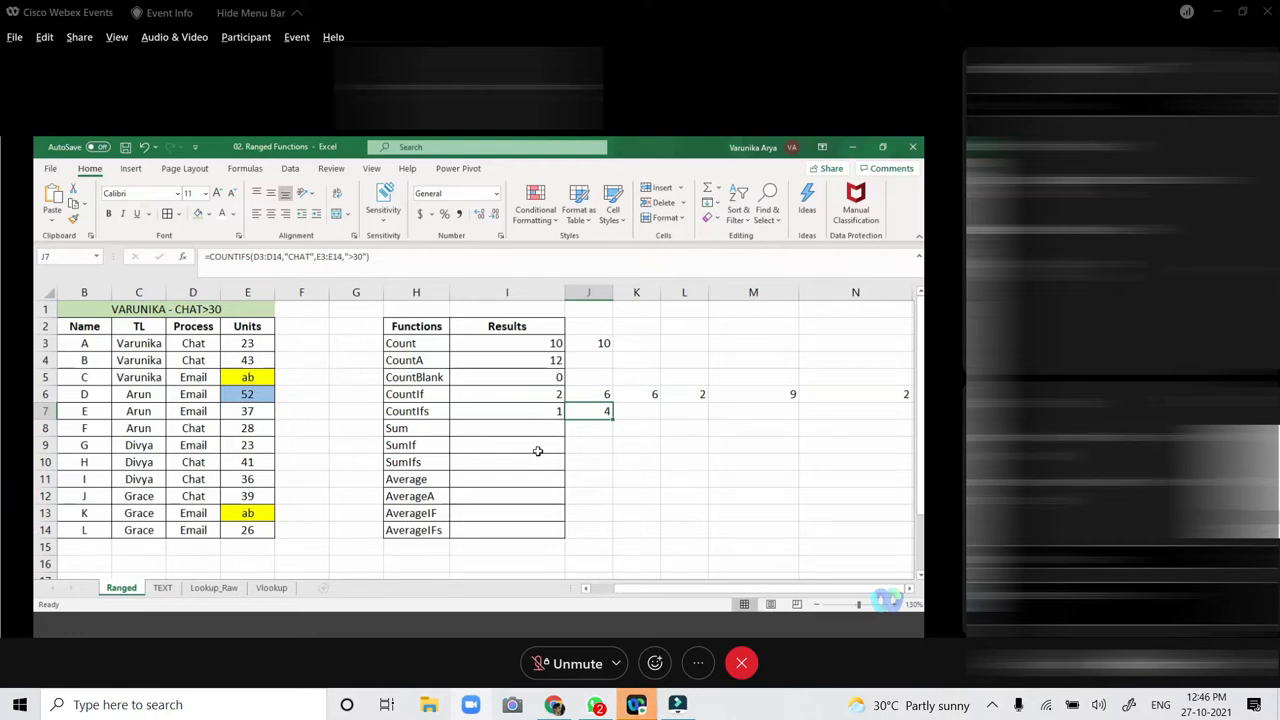
Display the worksheet's formulas instead of results and autofit columns I and J to show them in full.
left_click(504, 430)
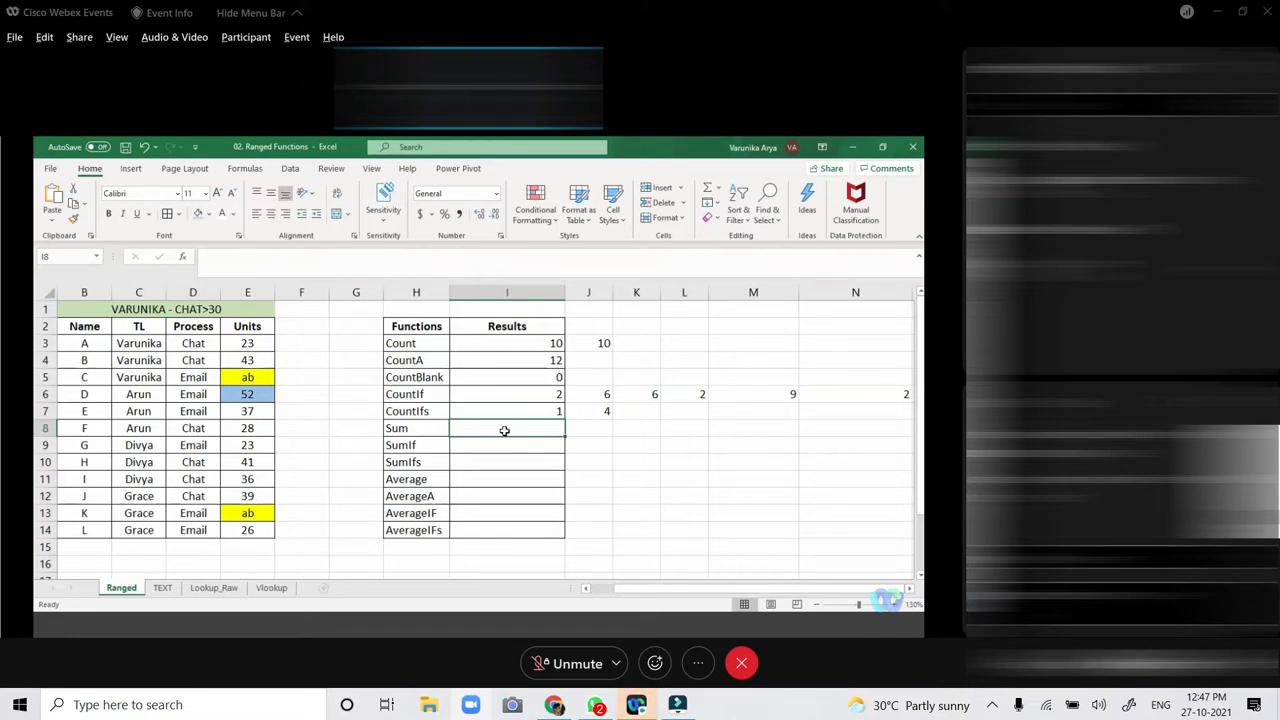
key("ctrl+grave")
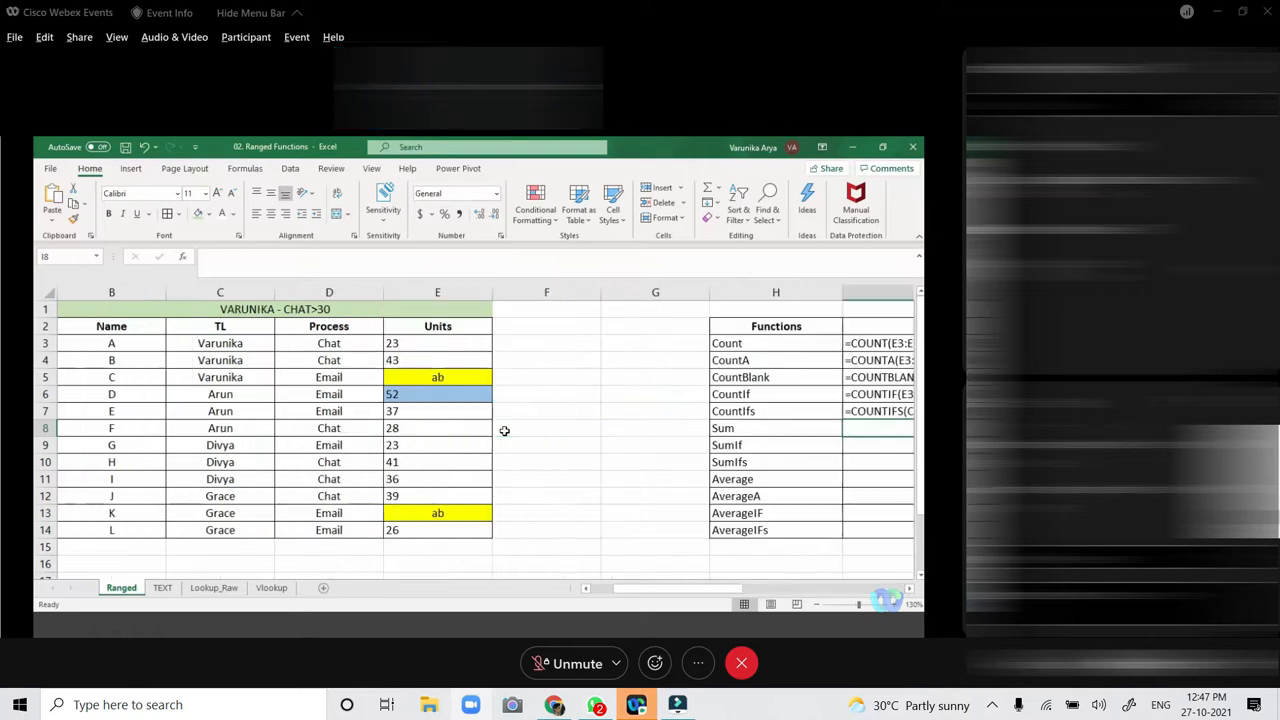
left_click_drag(667, 588, 801, 597)
left_click_drag(403, 295, 427, 295)
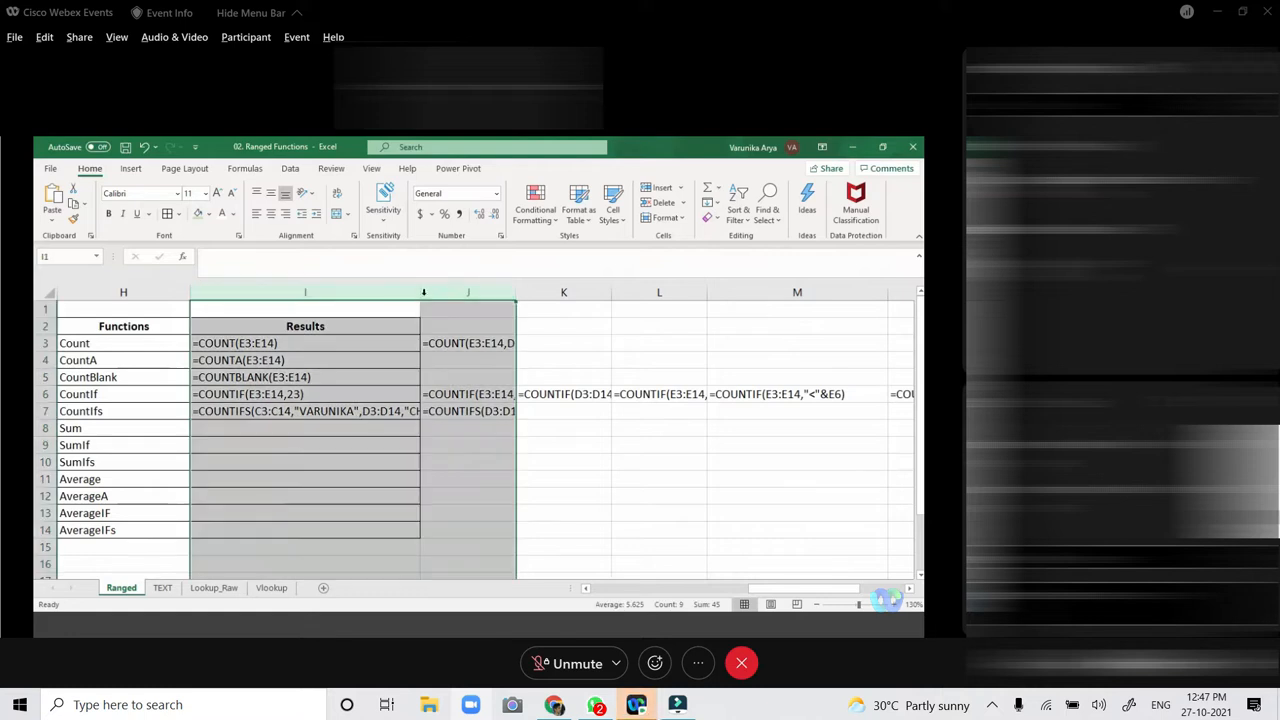
double_click(424, 295)
left_click(564, 470)
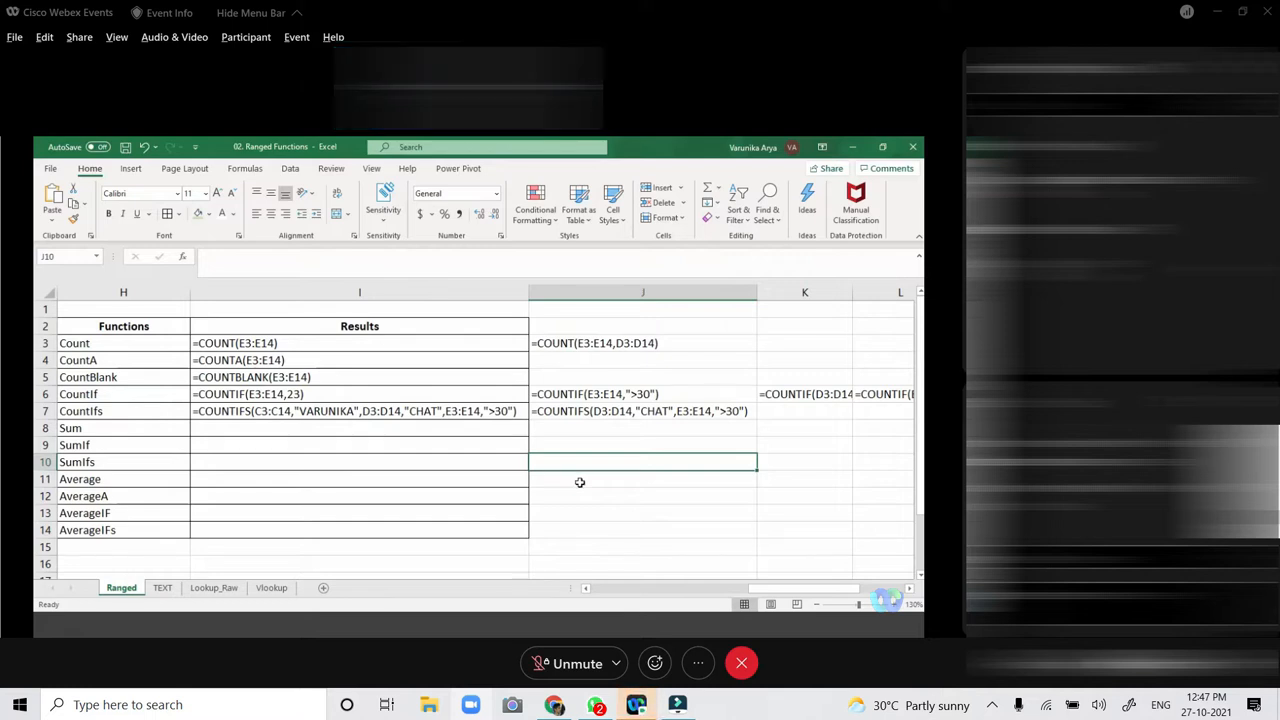
Switch the worksheet back from formulas to calculated results and select the Sum result cell I8.
key("ctrl+grave")
left_click_drag(802, 585, 657, 591)
left_click(557, 453)
left_click(532, 429)
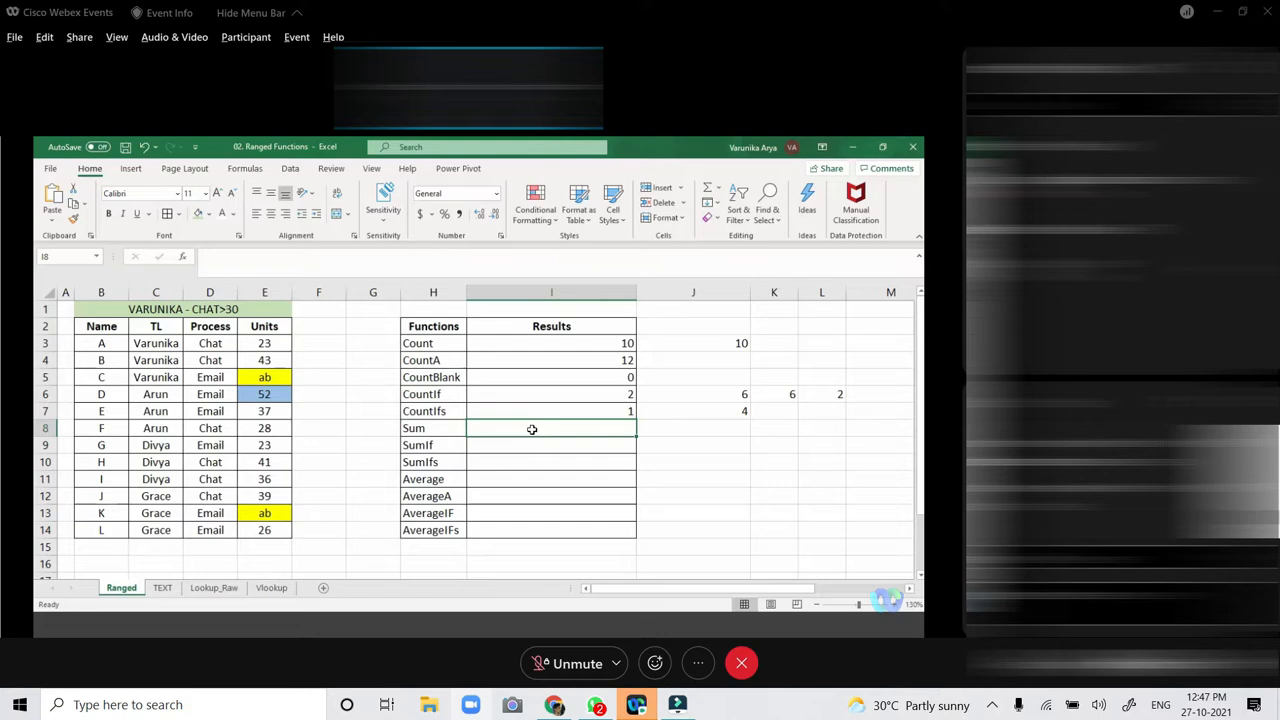
Clear the Units value in E9 and total the Units column in I8 with =SUM(E3:E14).
left_click(271, 446)
key("Delete")
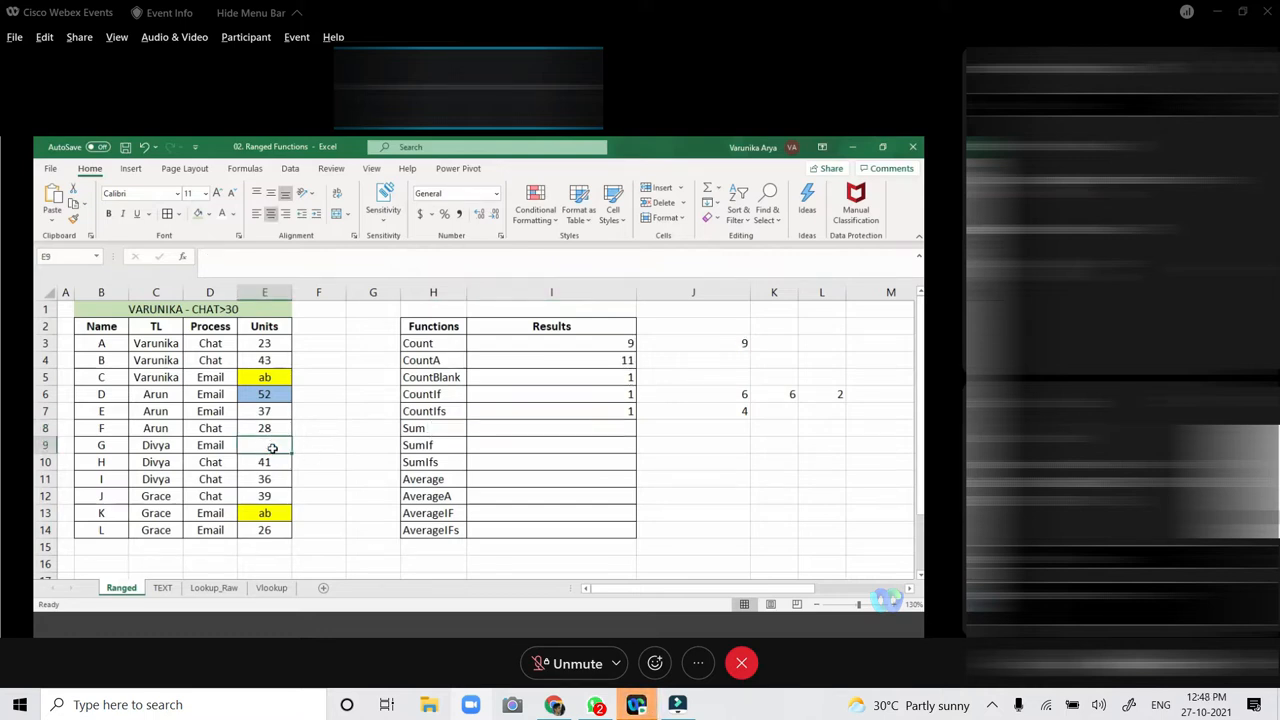
left_click(516, 428)
type("=")
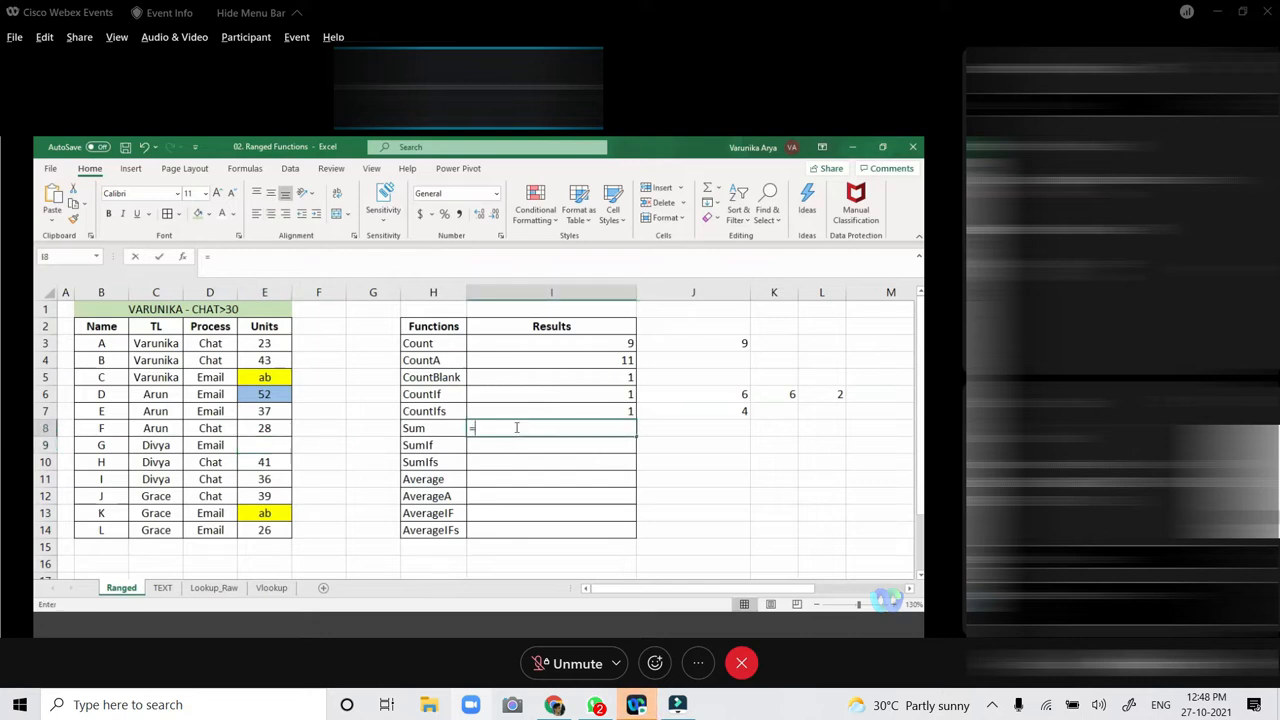
type("SUM(")
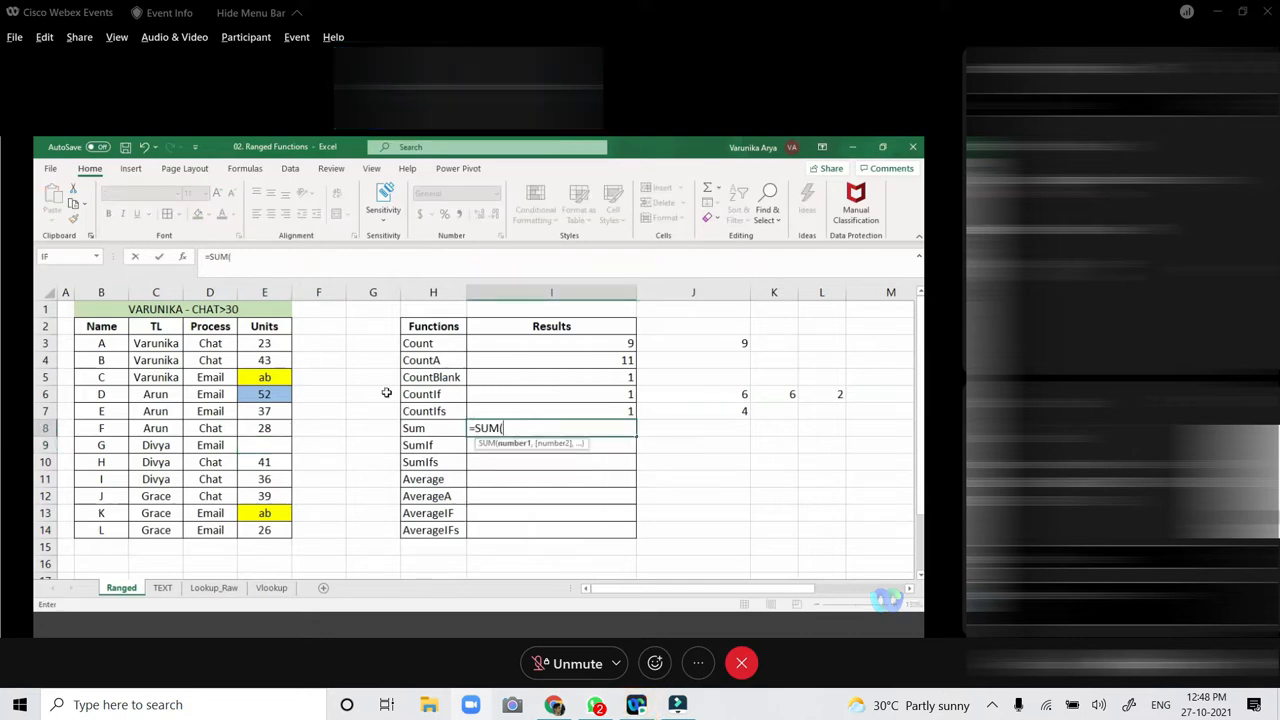
left_click_drag(266, 344, 263, 526)
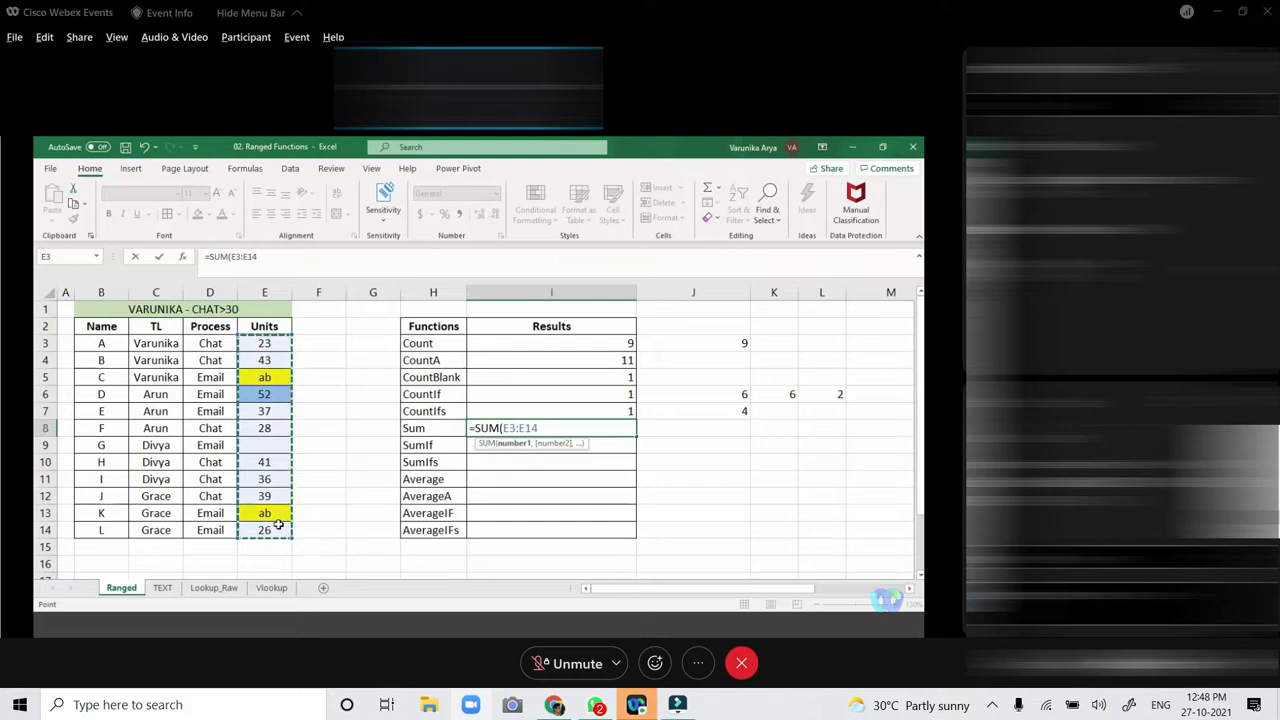
type(")")
key("Return")
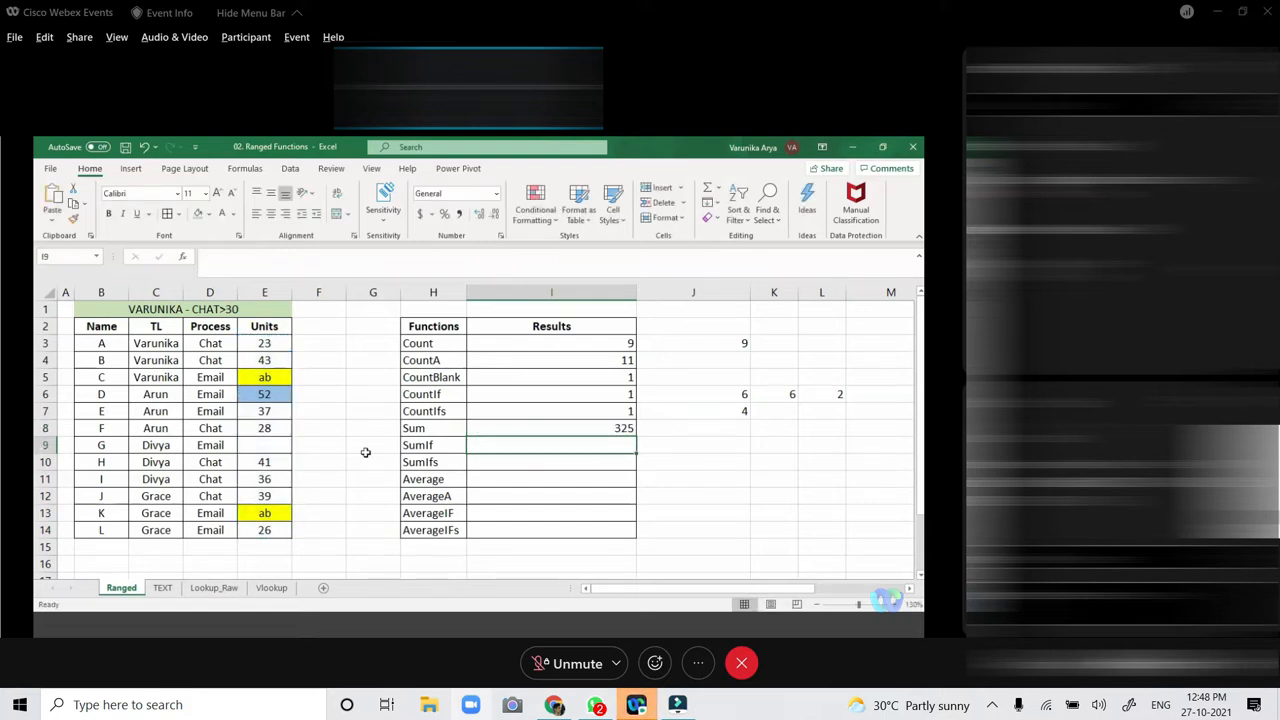
Narrow column I and check the Units range E3:E14, including its text and blank cells, against the SUM result.
left_click_drag(280, 343, 279, 529)
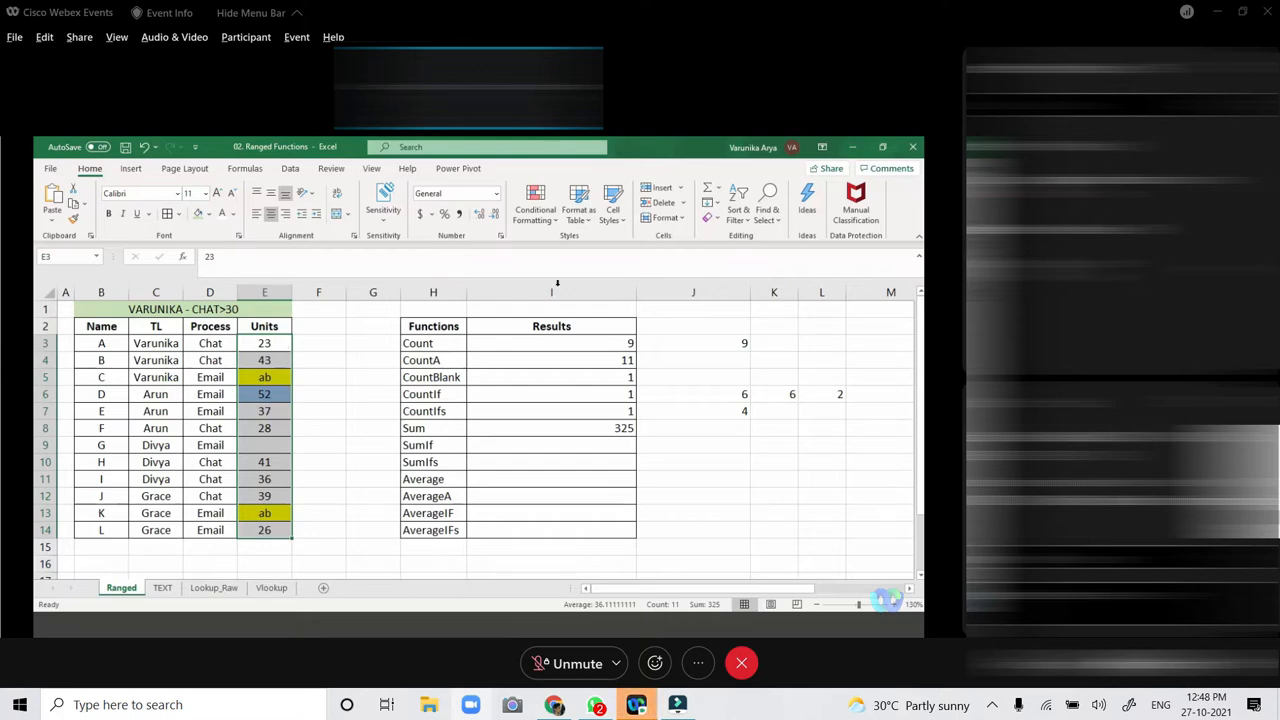
left_click_drag(636, 292, 593, 301)
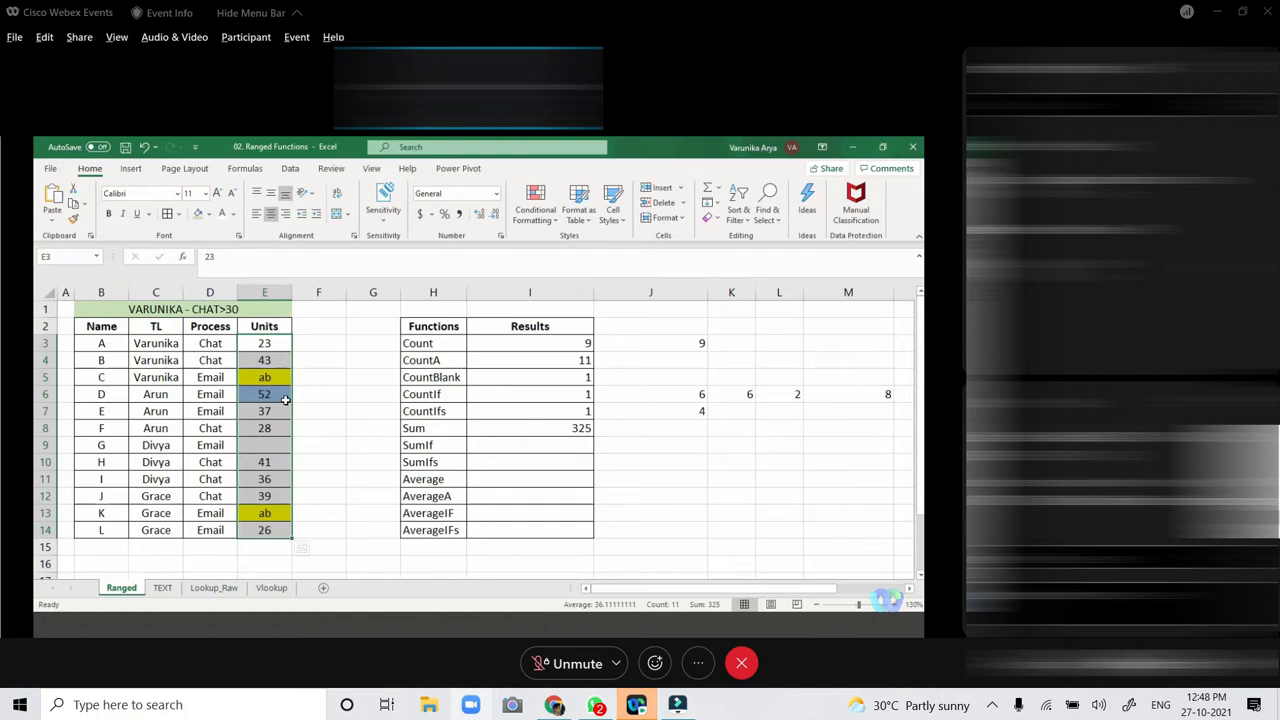
left_click(278, 379)
left_click(279, 513)
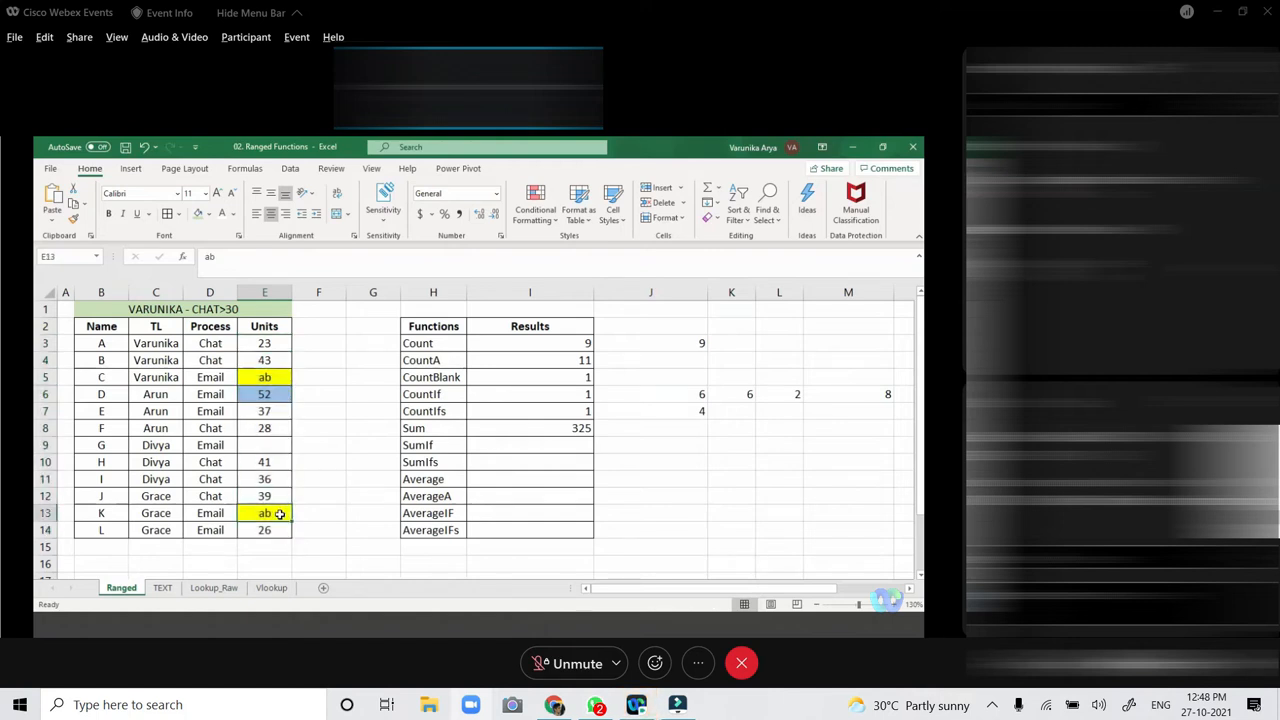
left_click(266, 449)
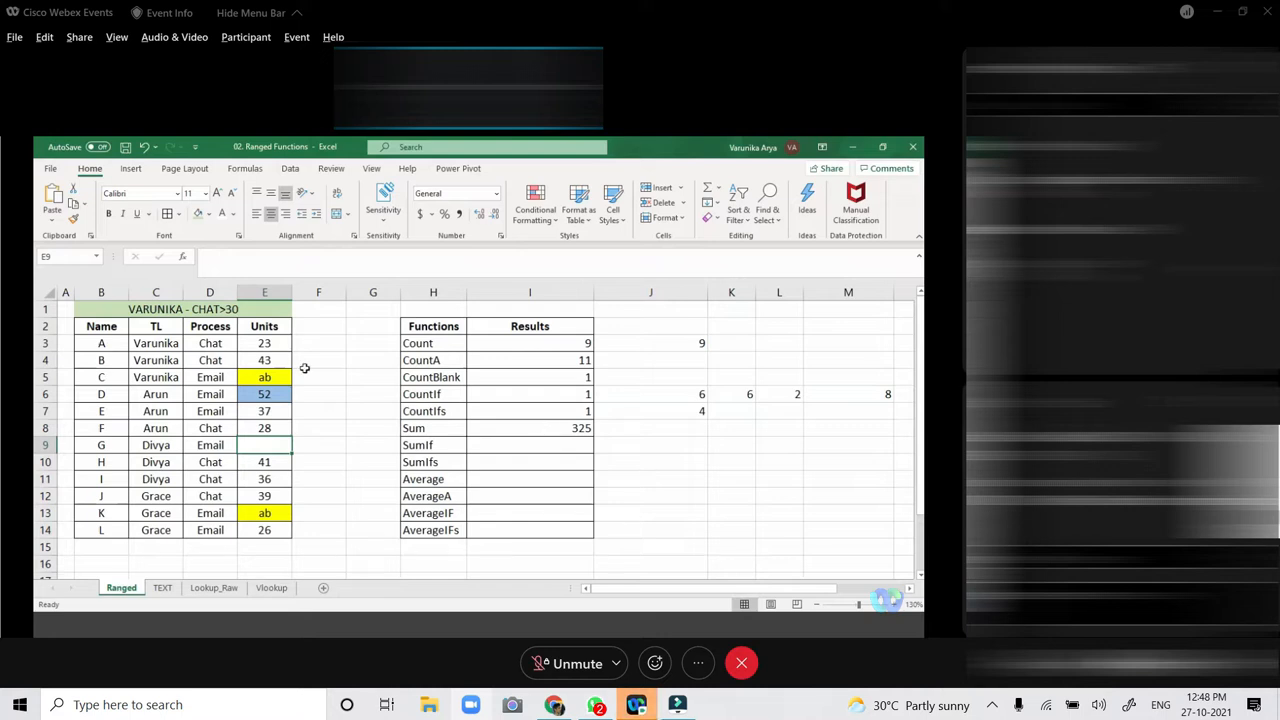
Begin a SUM formula in J8, beside the Units total.
left_click(504, 430)
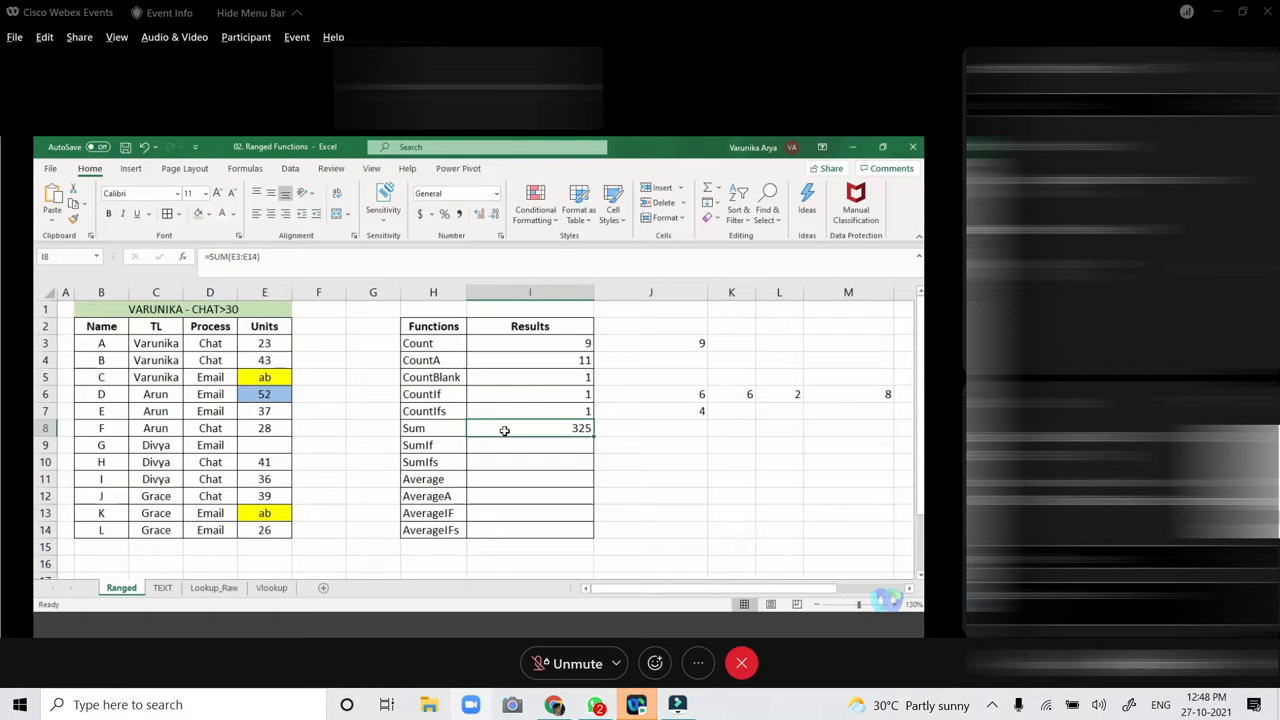
key("Right")
type("=")
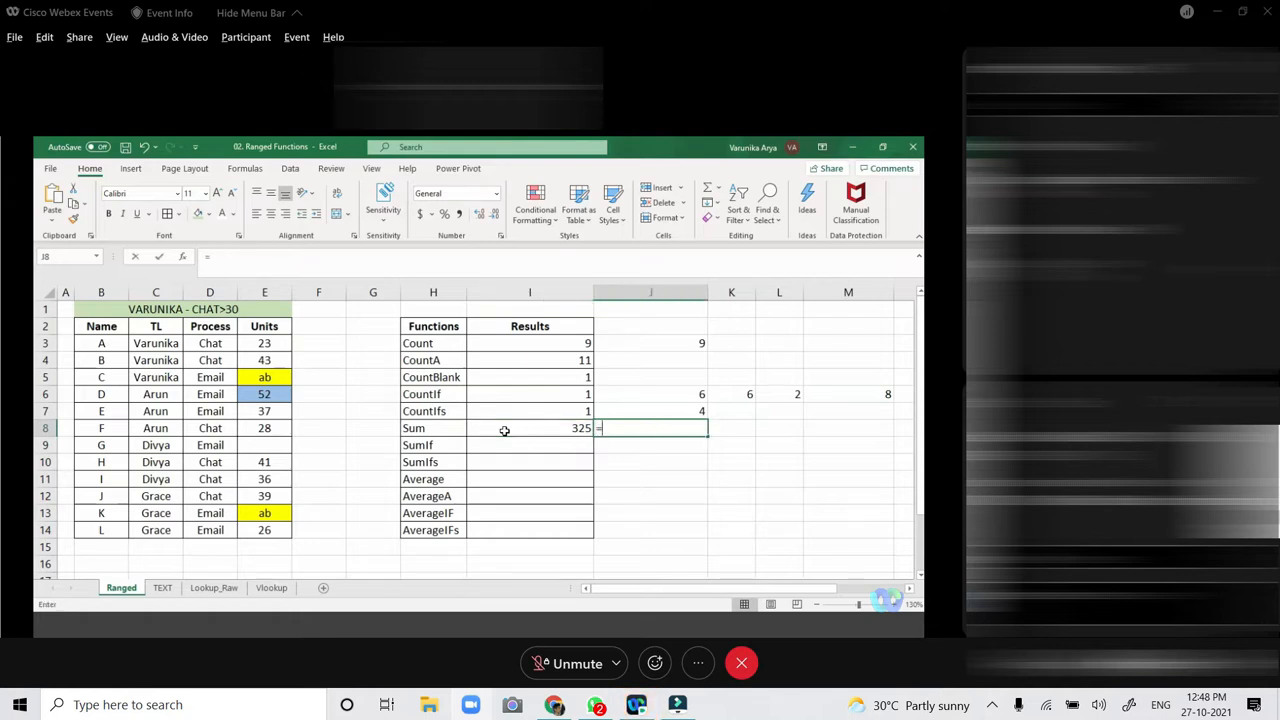
type("SUM(")
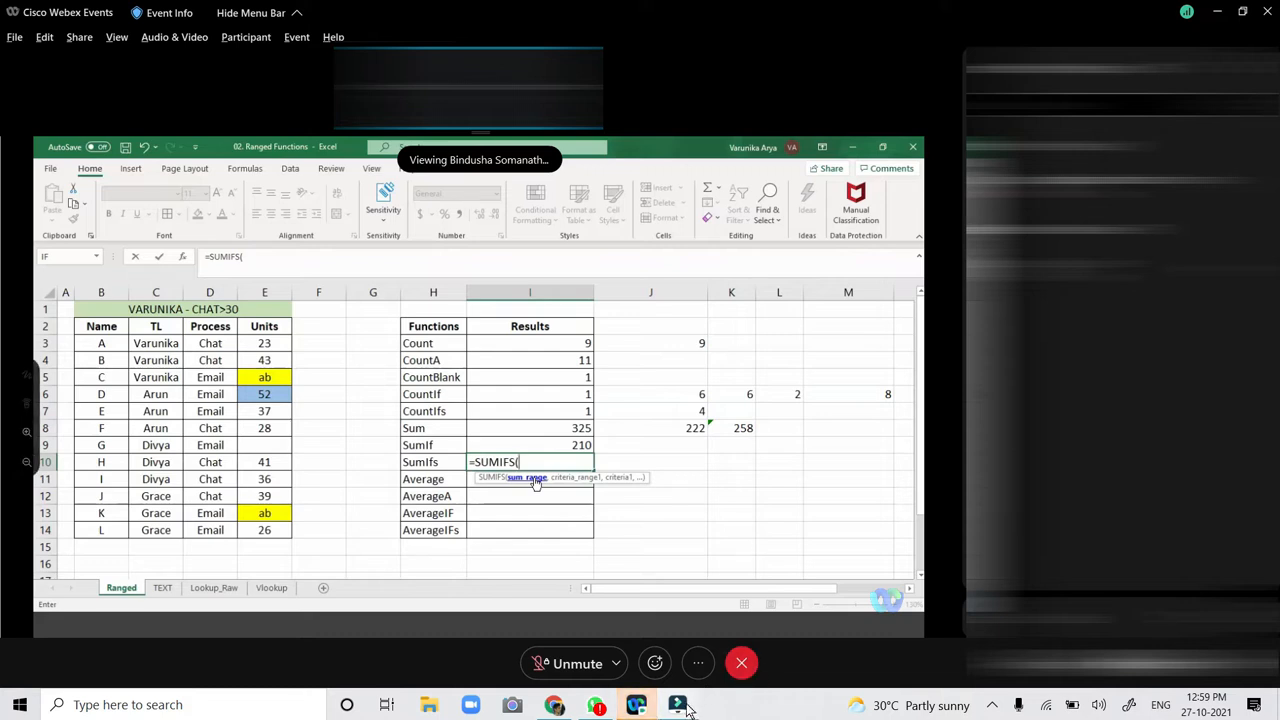
left_click(996, 706)
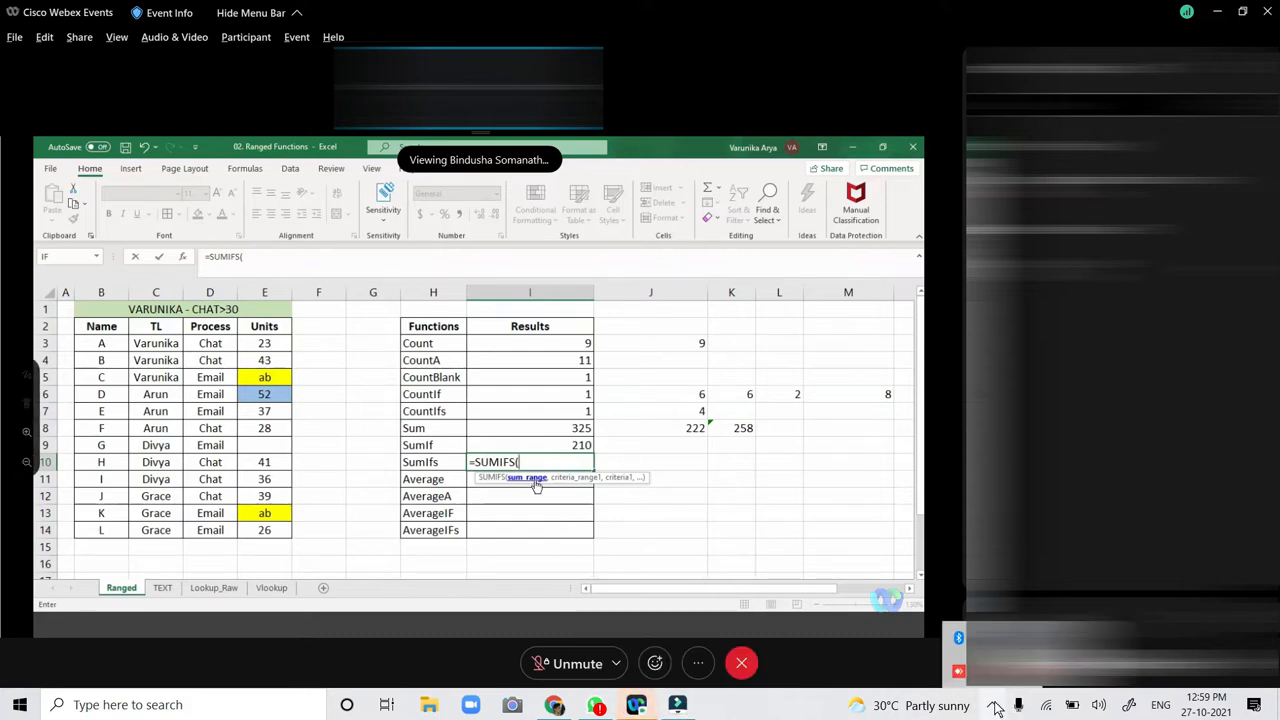
left_click(996, 706)
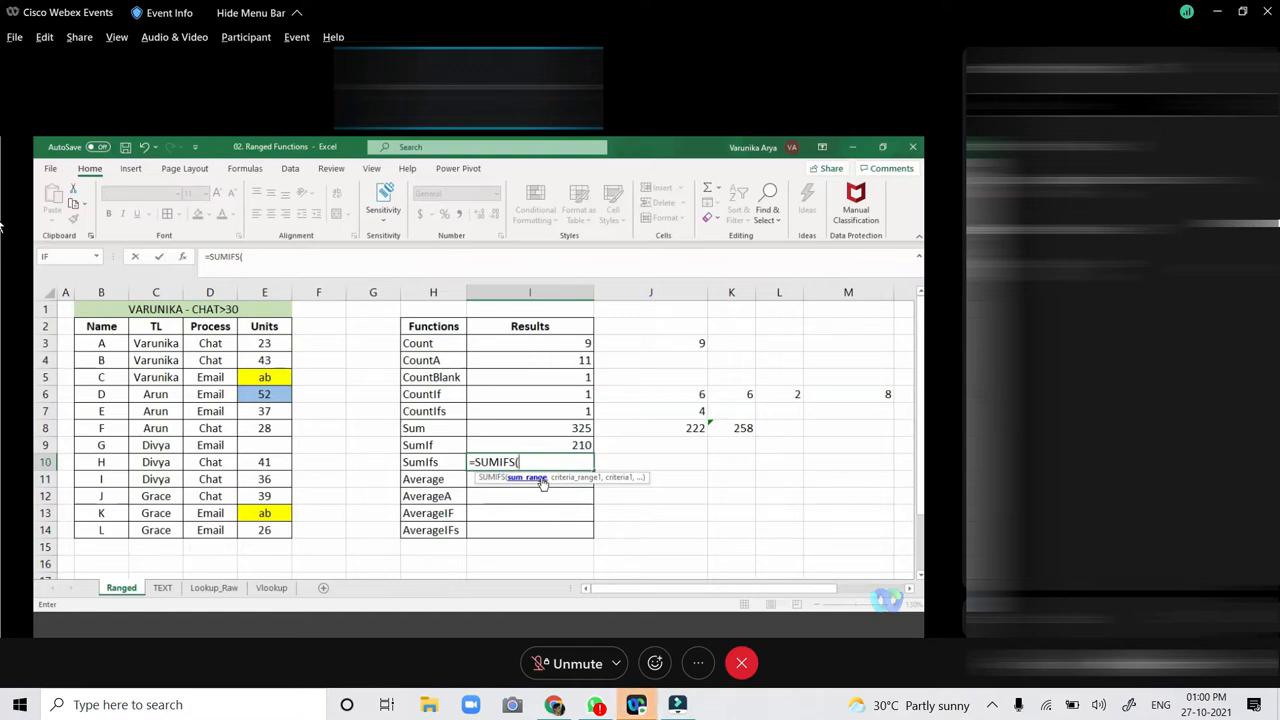
Discard the unfinished SUMIFS formula in I10 and replace B1's heading with "EMAILS-" plus the second team leader's name in capitals.
key("BackSpace")
key("Escape")
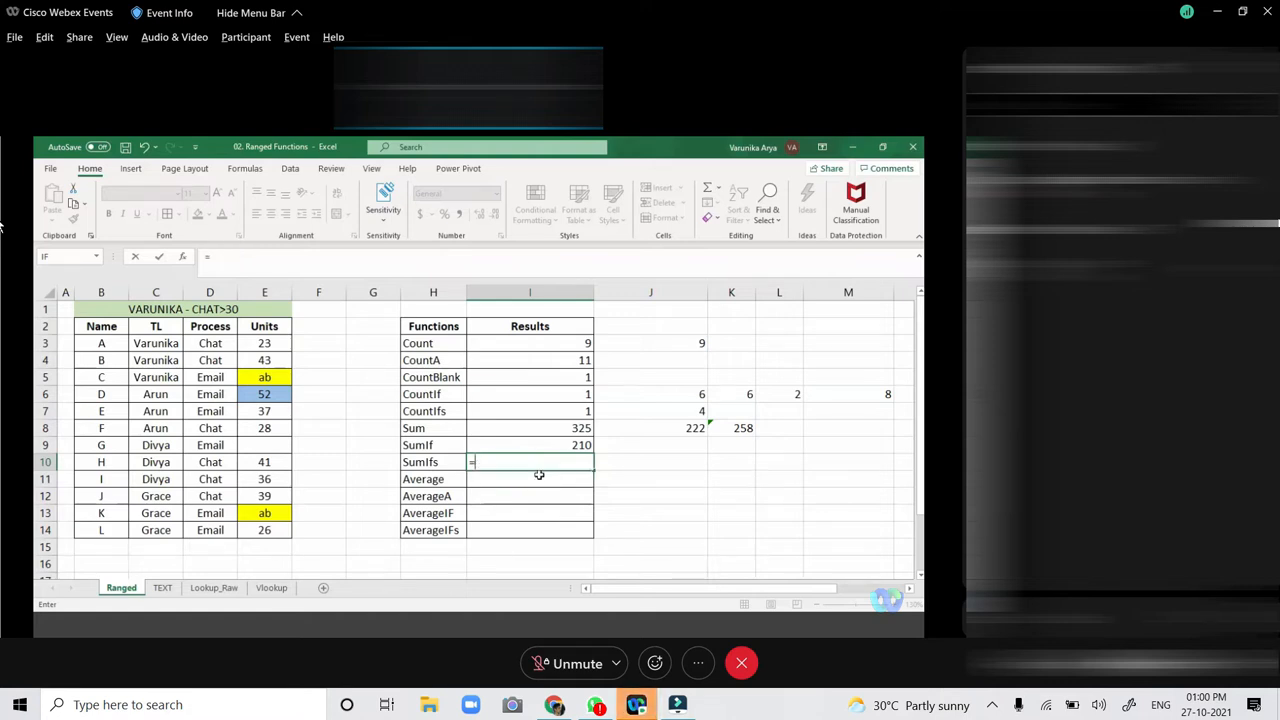
left_click(214, 308)
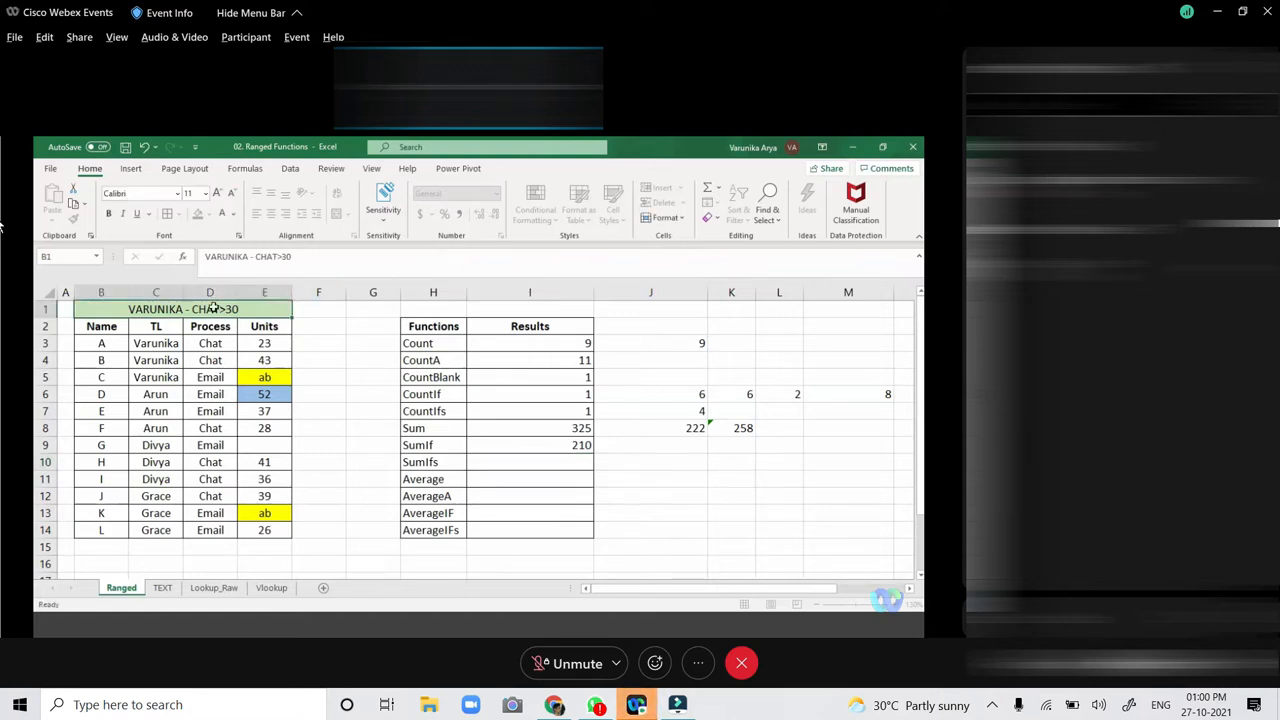
type("EMAILS")
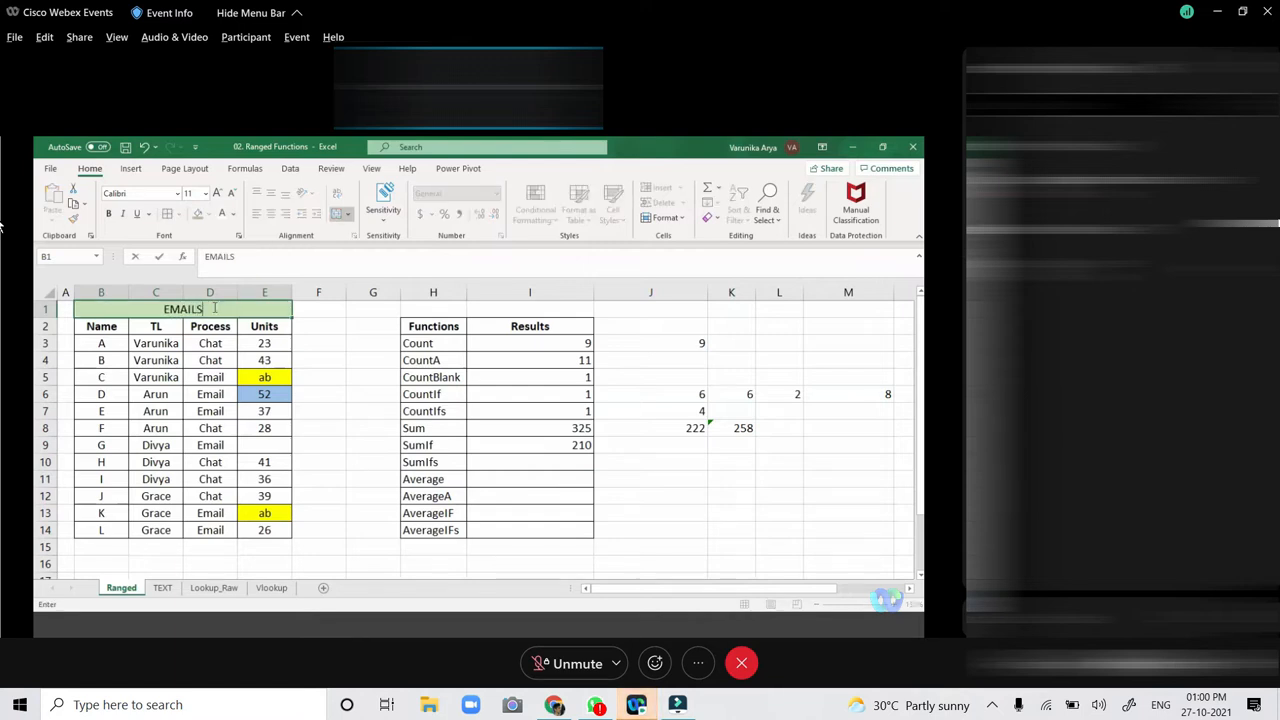
type("-ARUN")
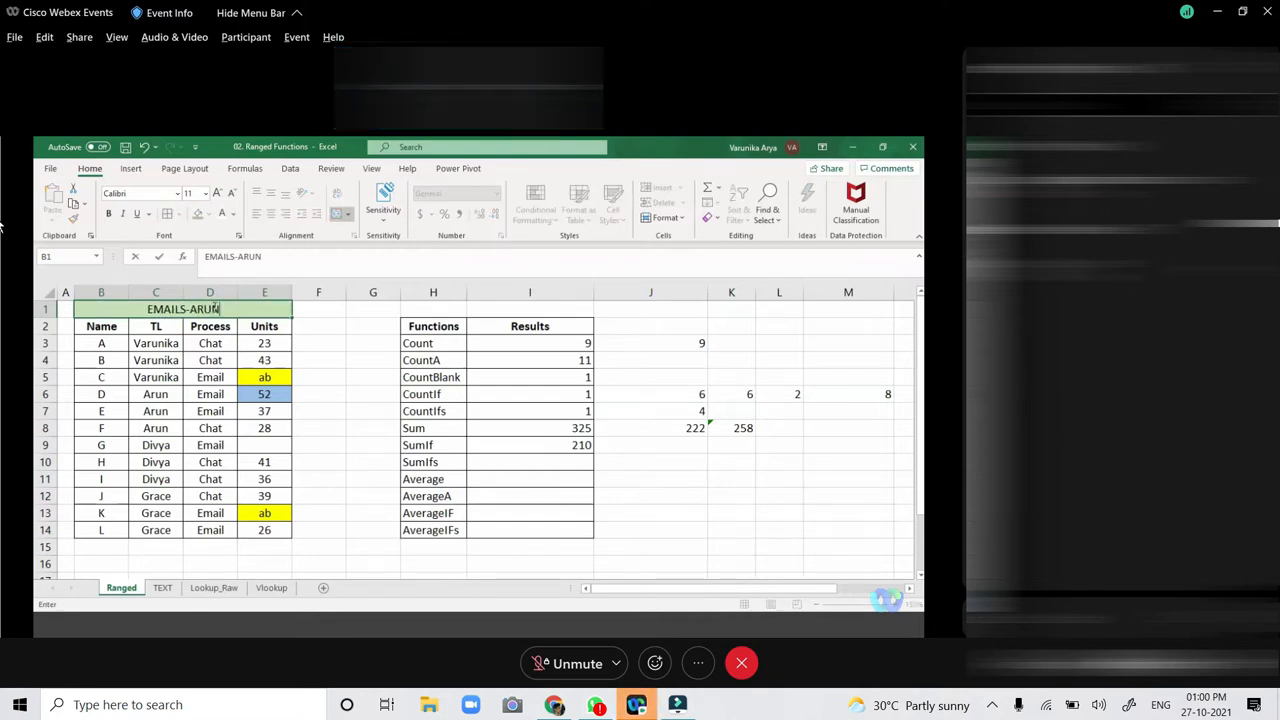
key("Return")
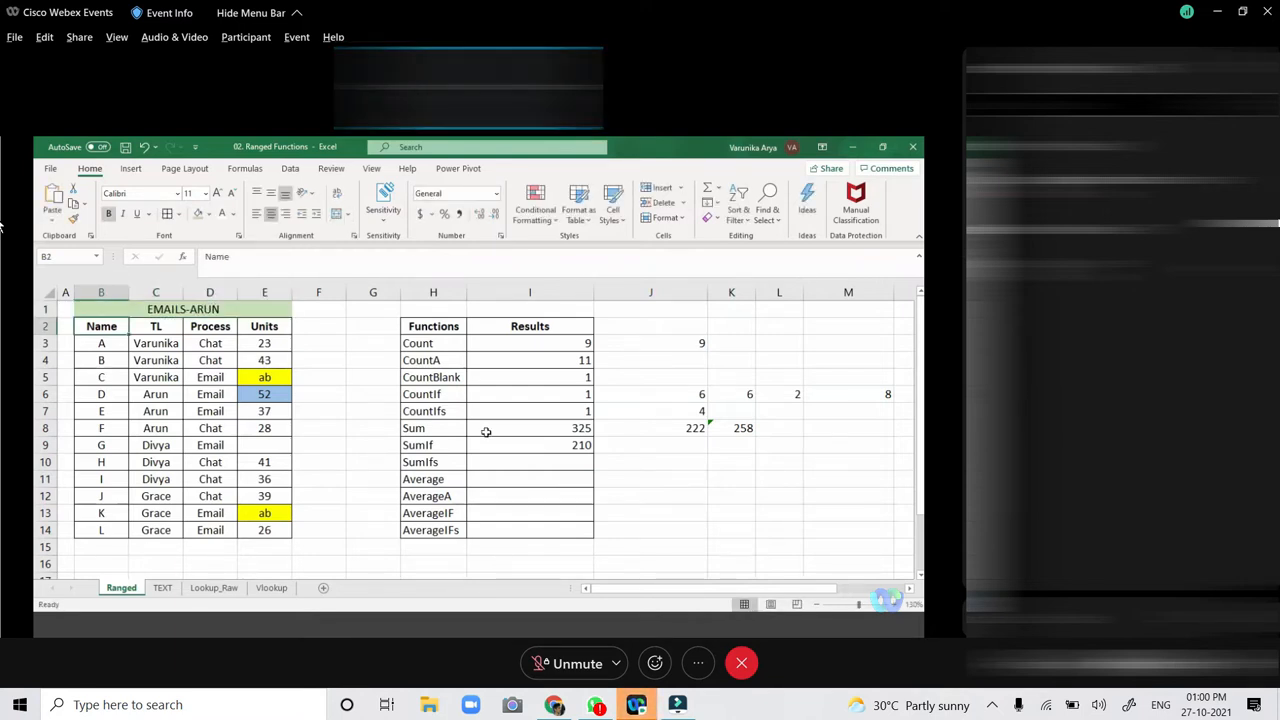
Start a SUMIFS formula in I10 with sum range E3:E14, criteria range C3:C14 and the second team leader's name in capitals as criterion.
left_click(510, 458)
type("=")
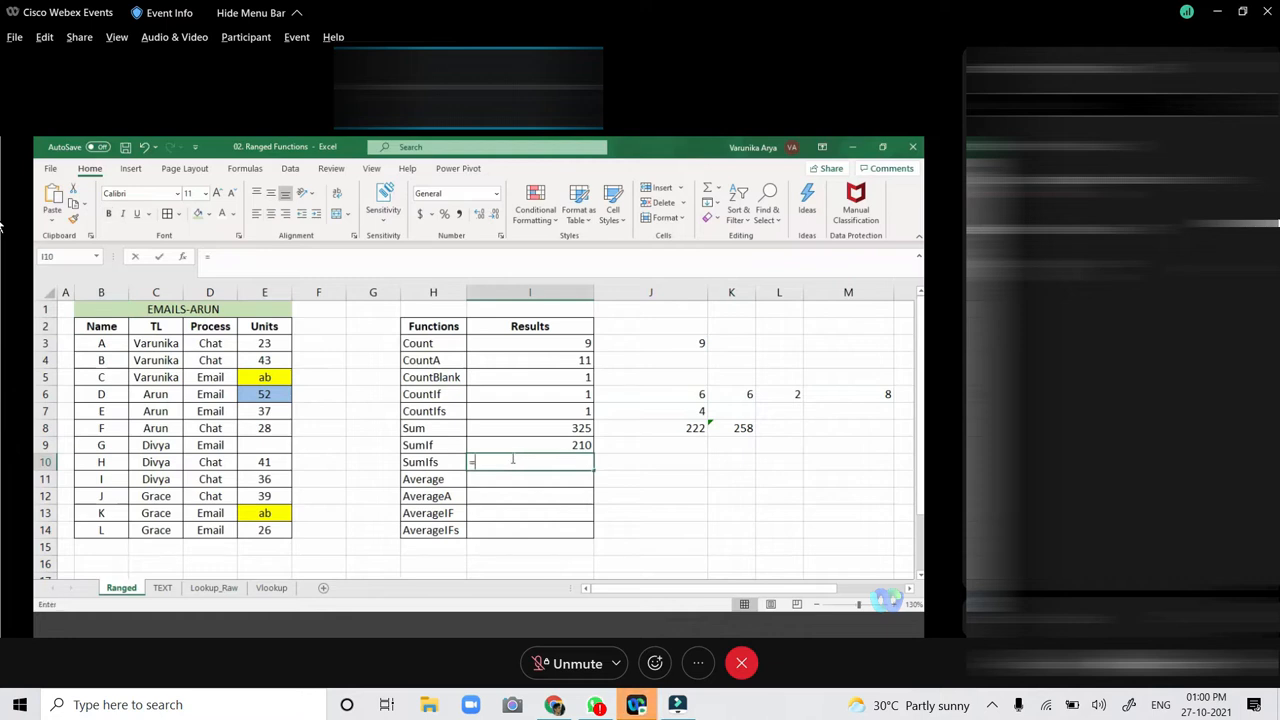
type("SUMIFS(")
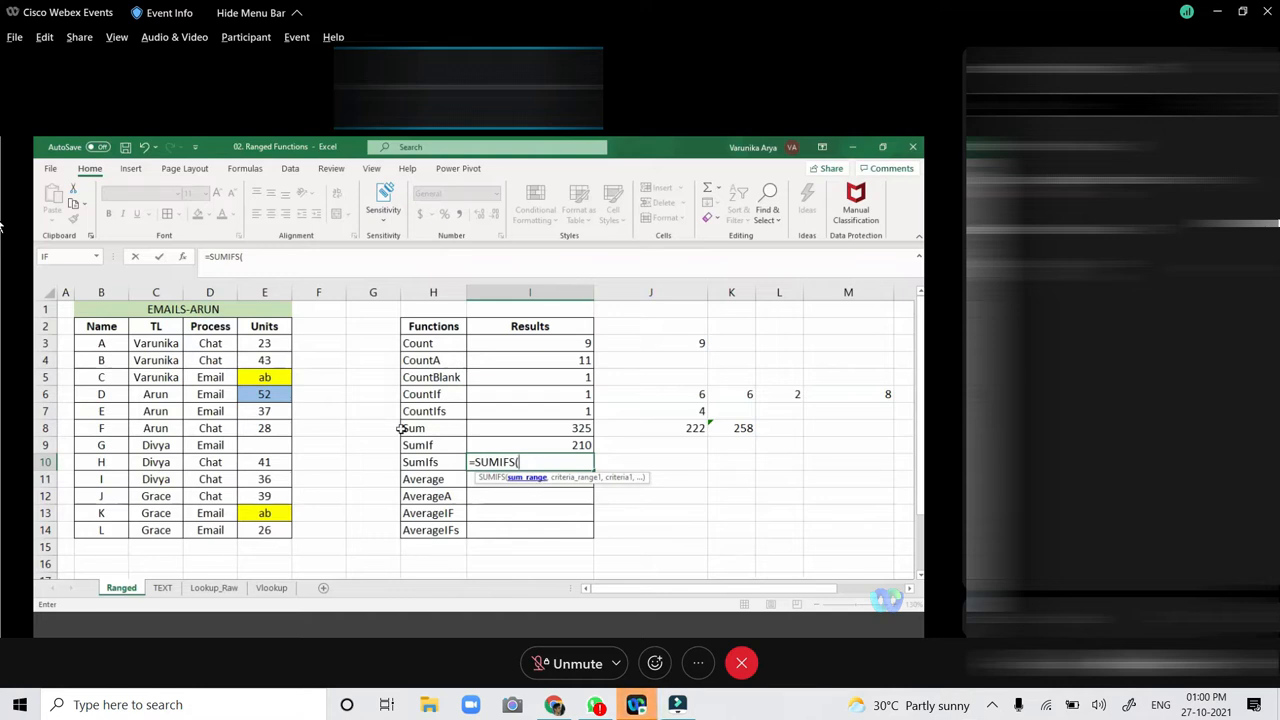
left_click_drag(276, 347, 280, 526)
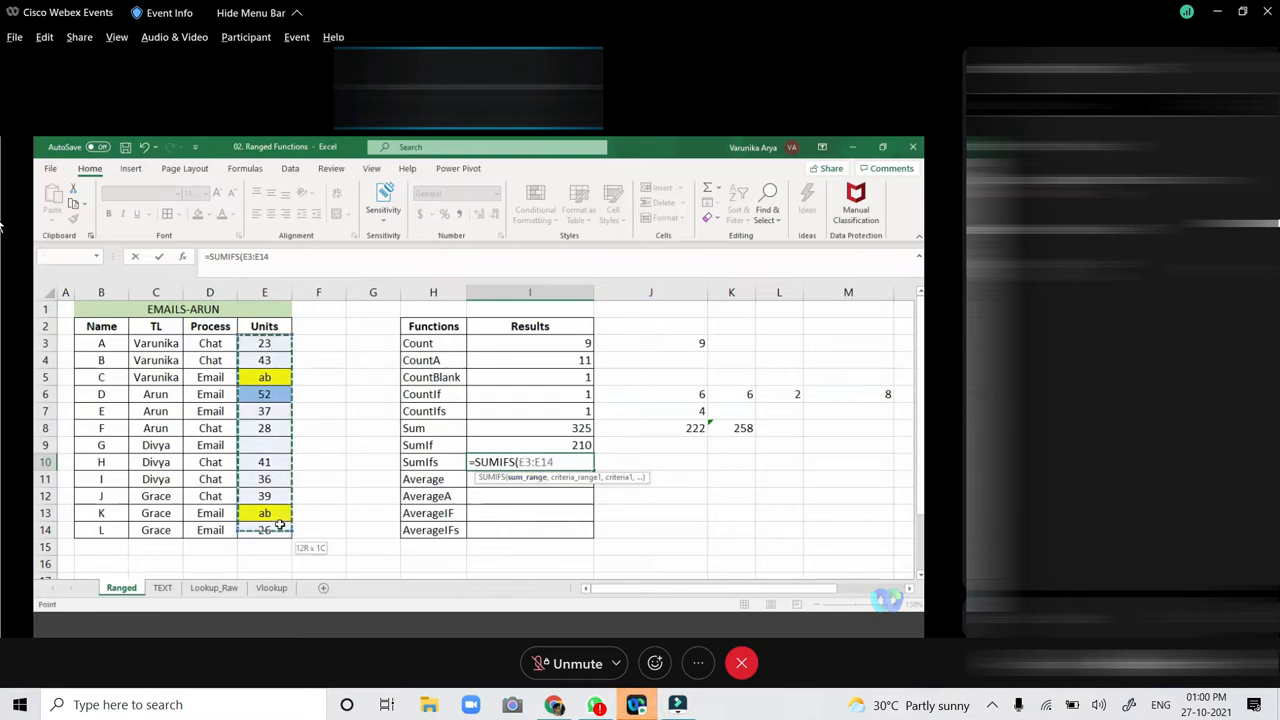
type(",")
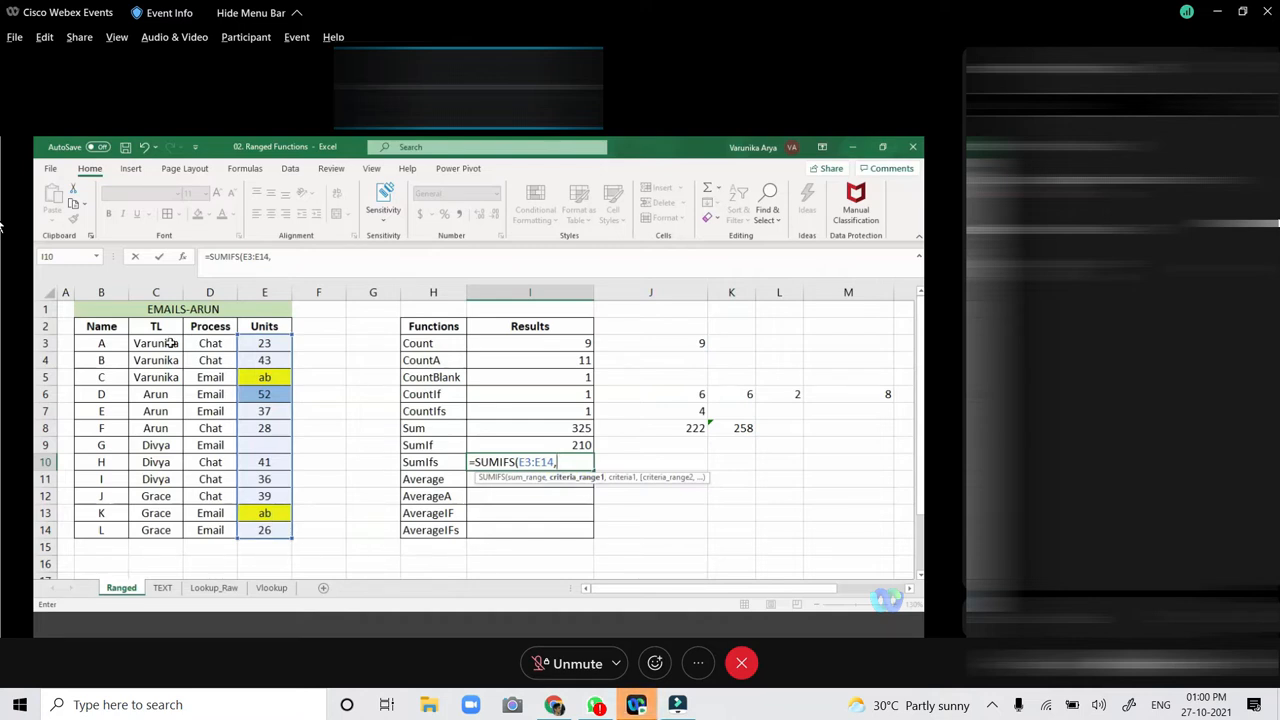
left_click_drag(170, 343, 163, 528)
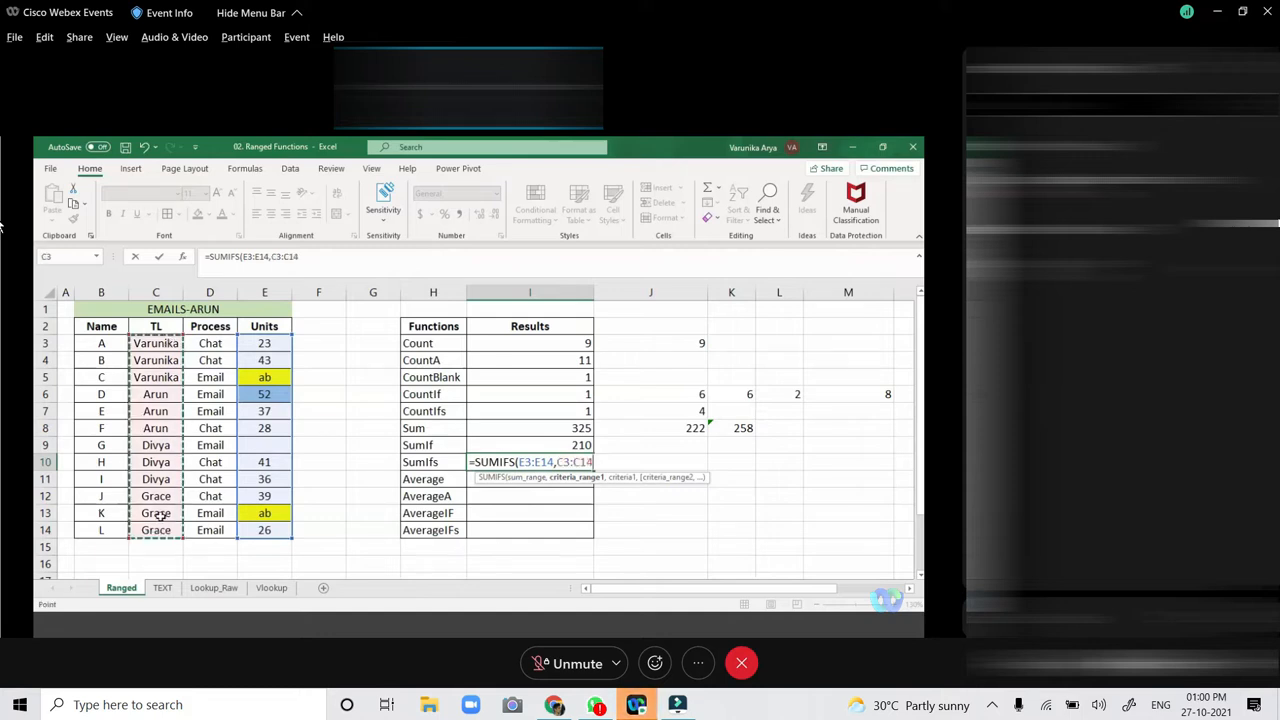
type(",\"")
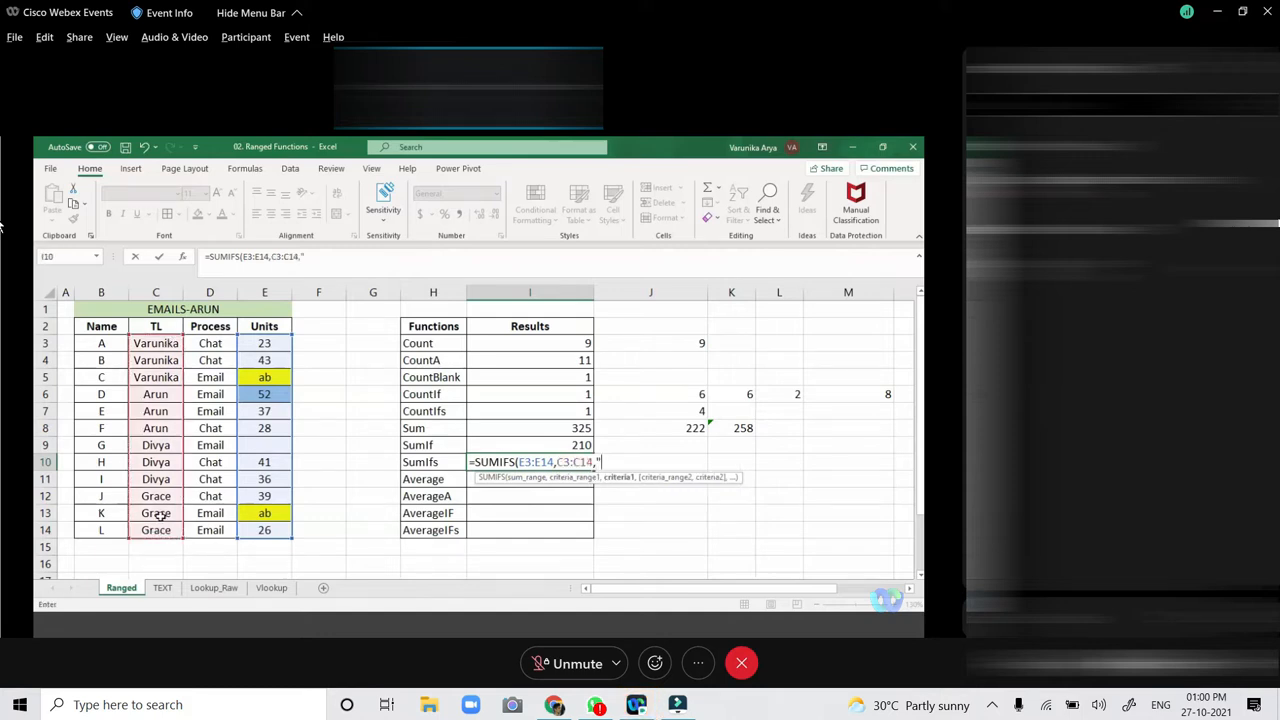
type("ARUN\"")
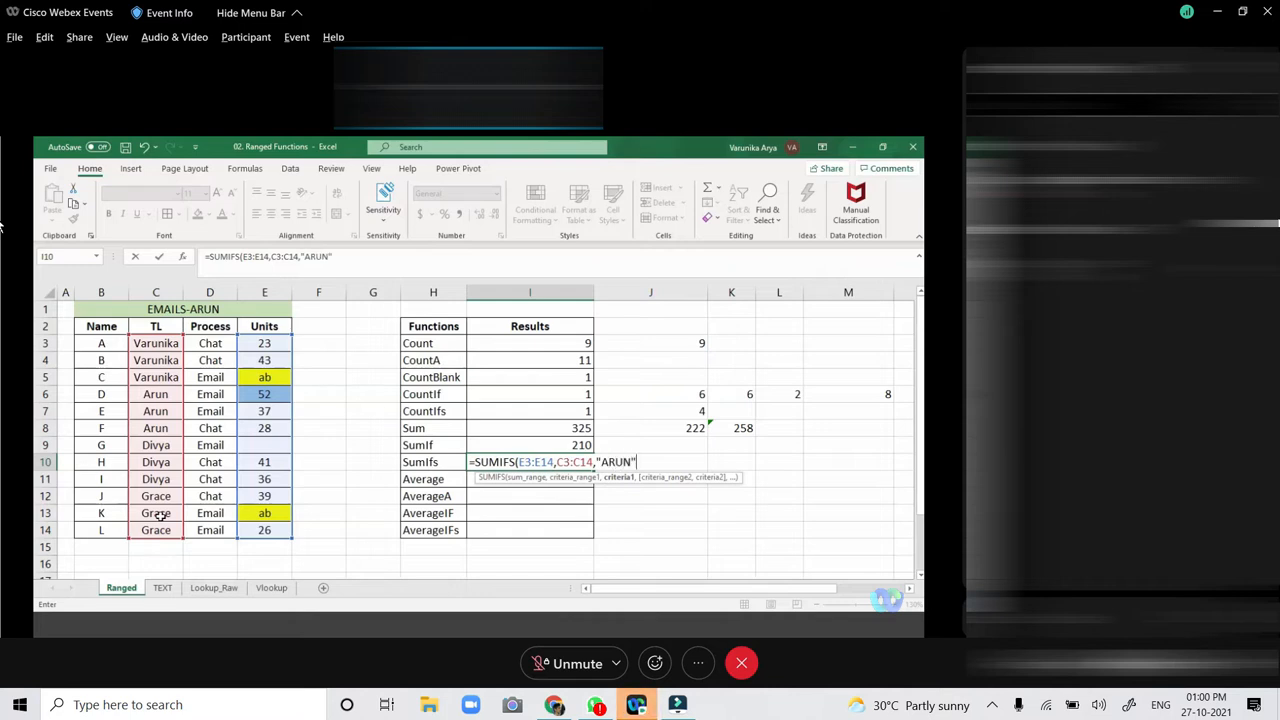
Add criteria range D3:D14 with criterion "EMAIL" to the SUMIFS formula in I10 and close its parenthesis.
type(",")
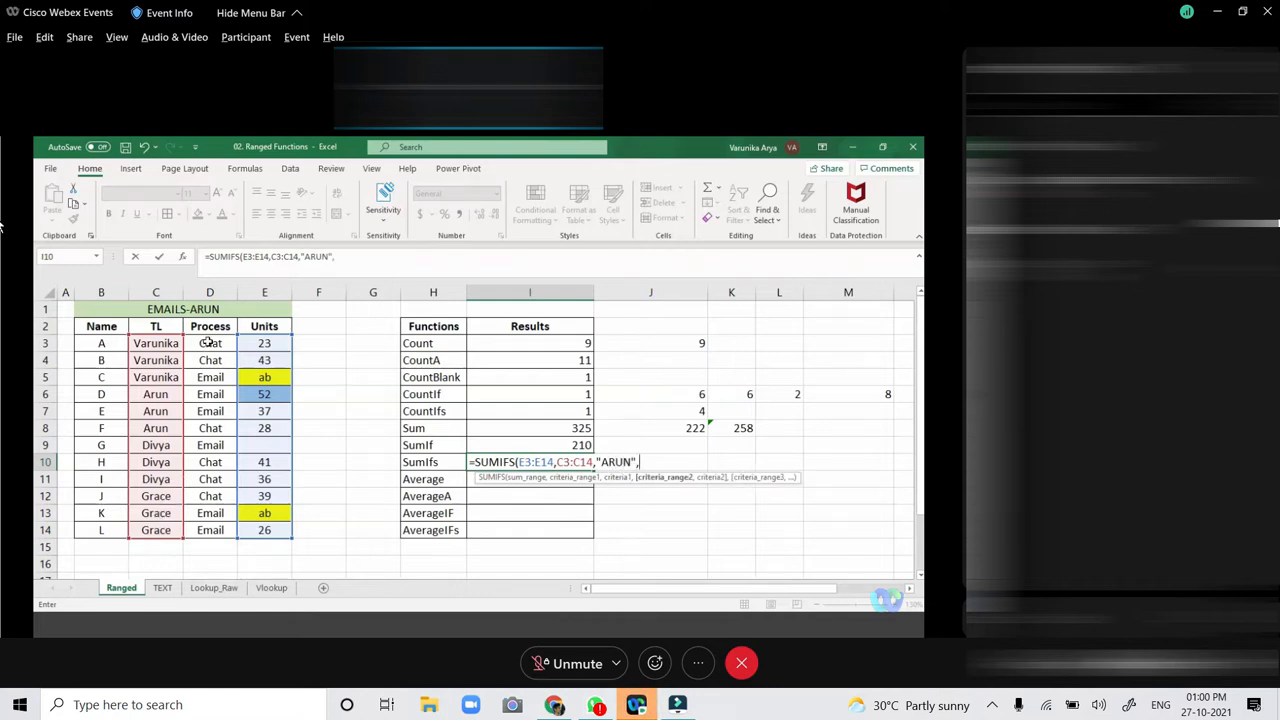
left_click_drag(209, 347, 206, 528)
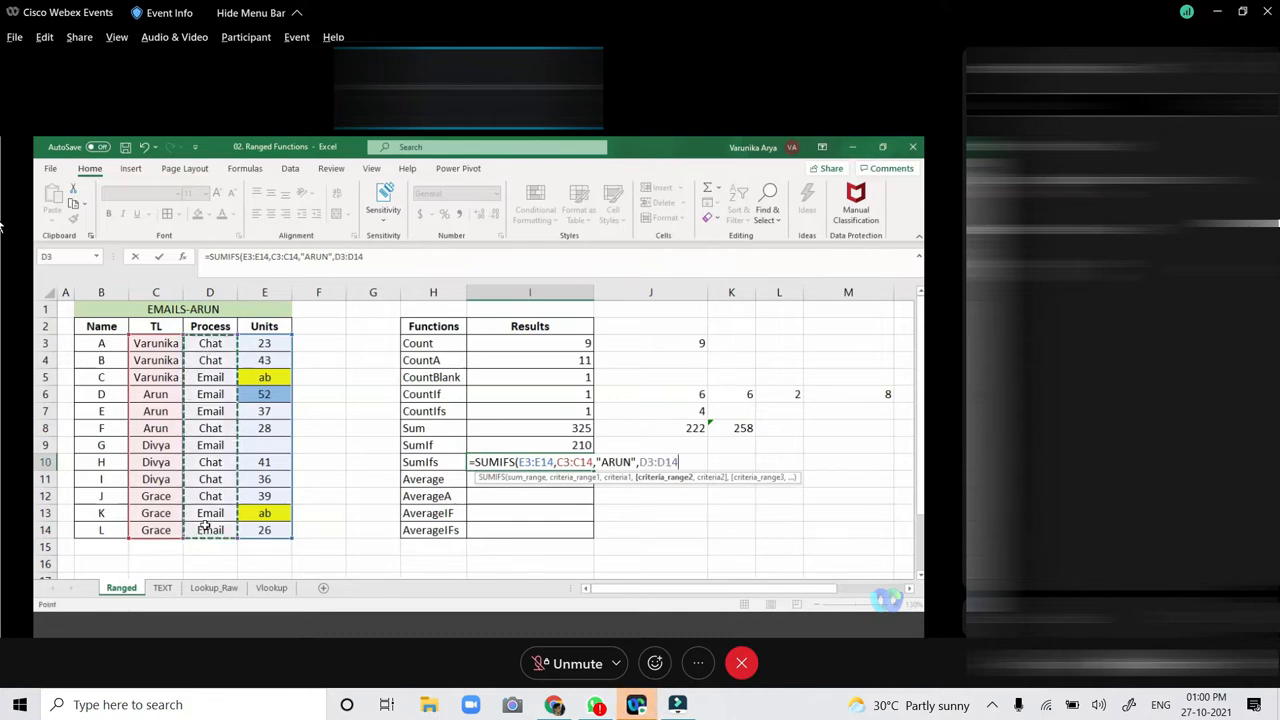
type(",\"")
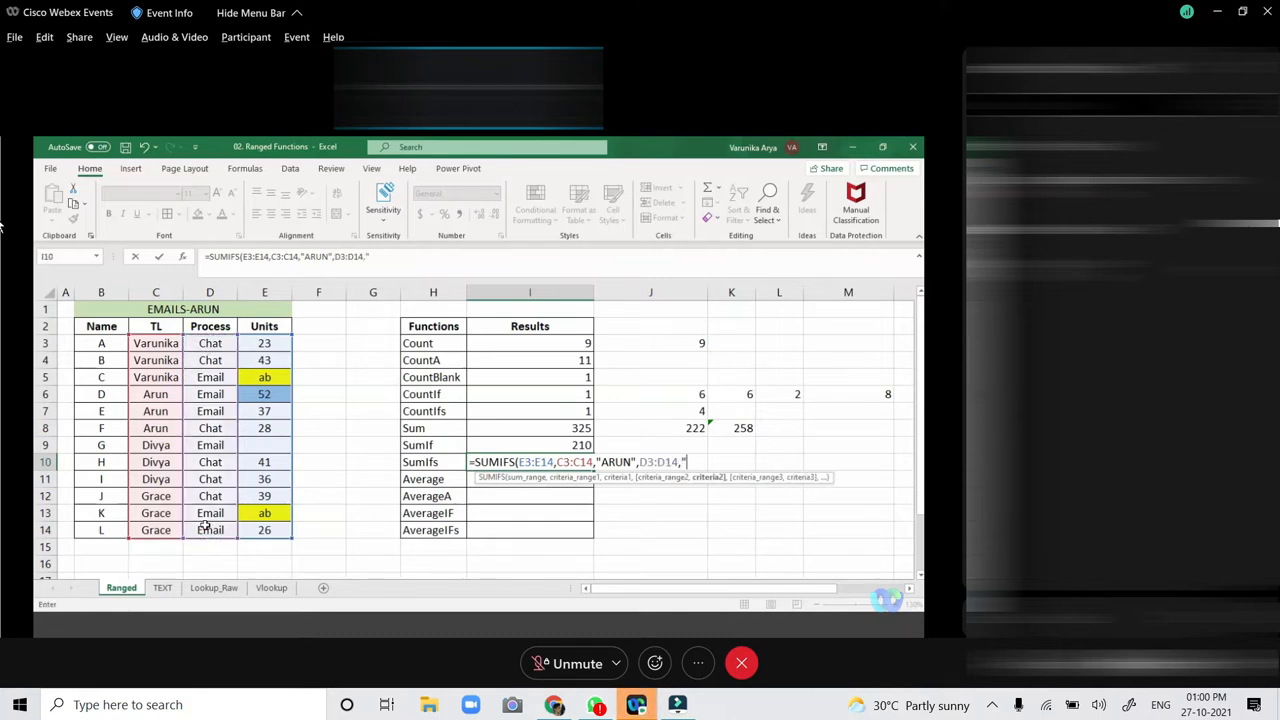
type("EMAIL\")")
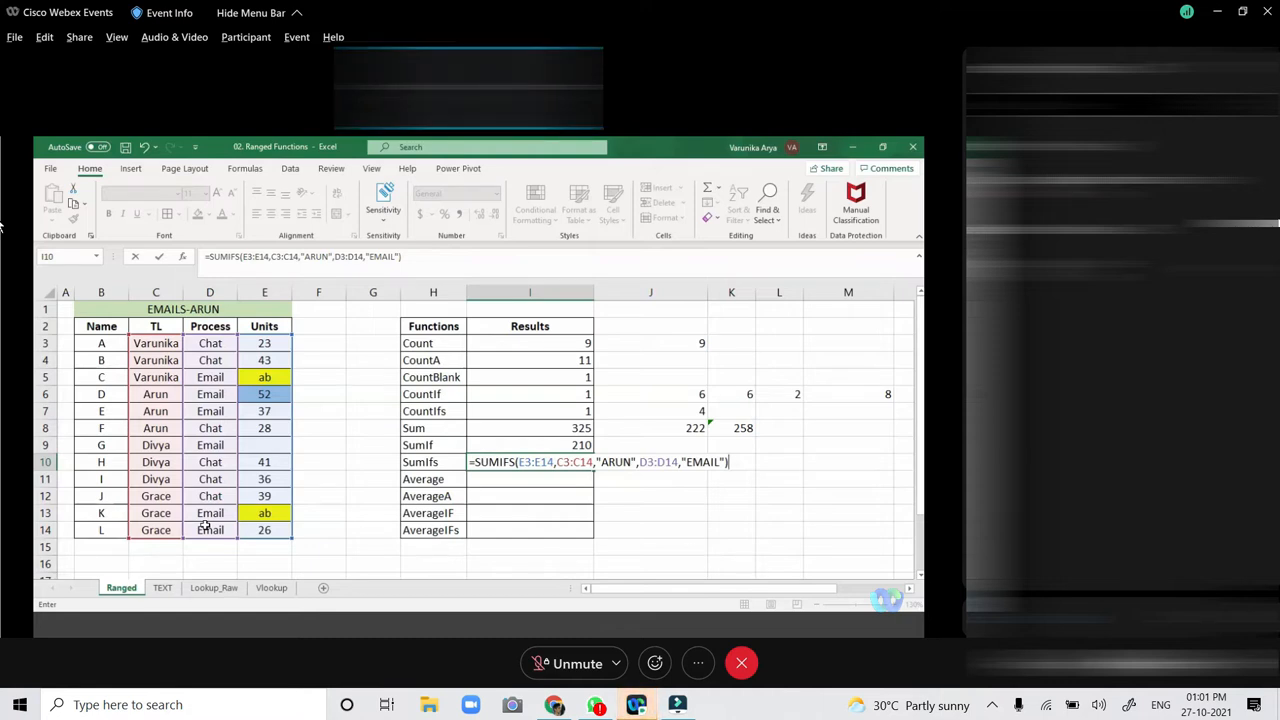
Commit the SUMIFS formula in I10 that totals E3:E14 for the heading's team leader in C3:C14 and "EMAIL" in D3:D14.
key("Return")
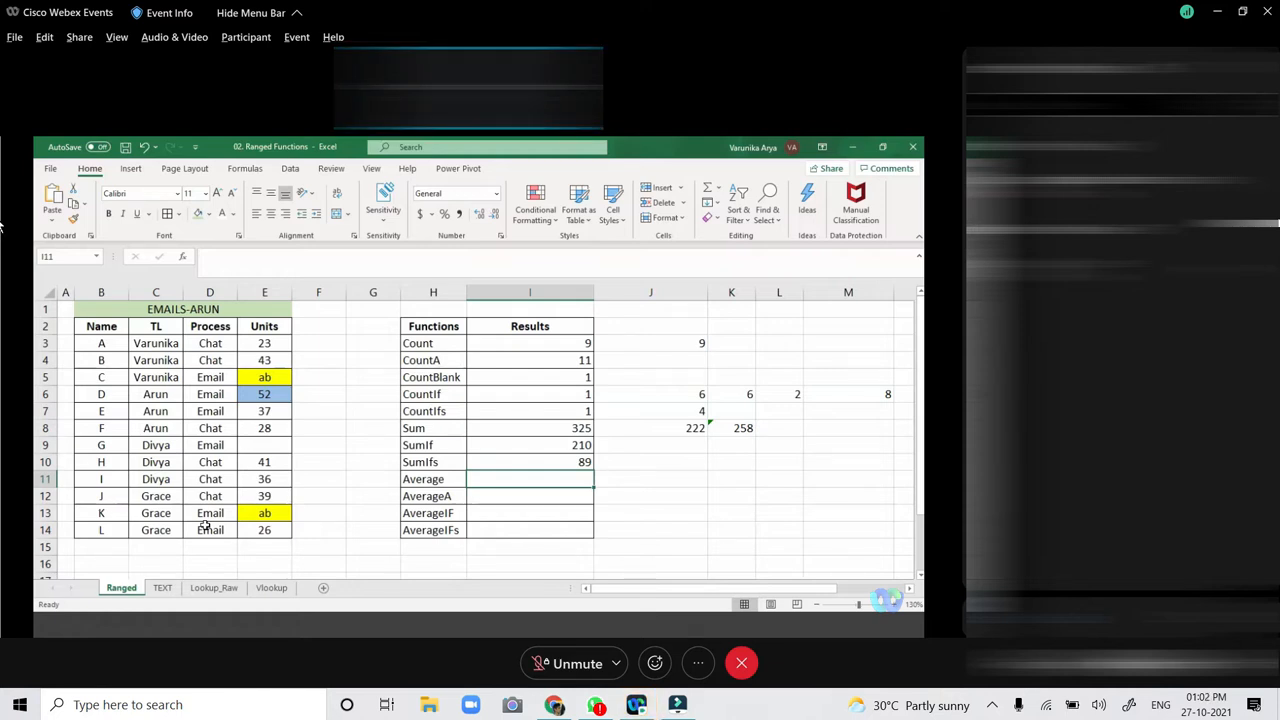
left_click(494, 460)
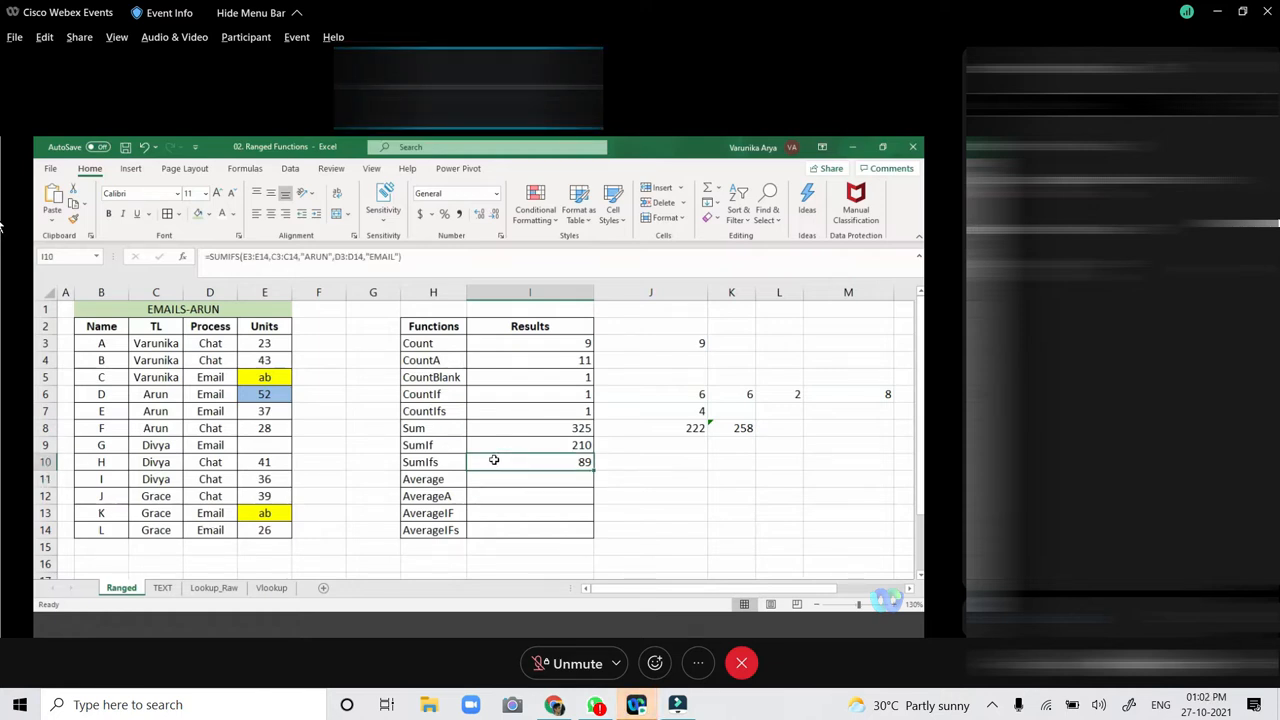
left_click(620, 461)
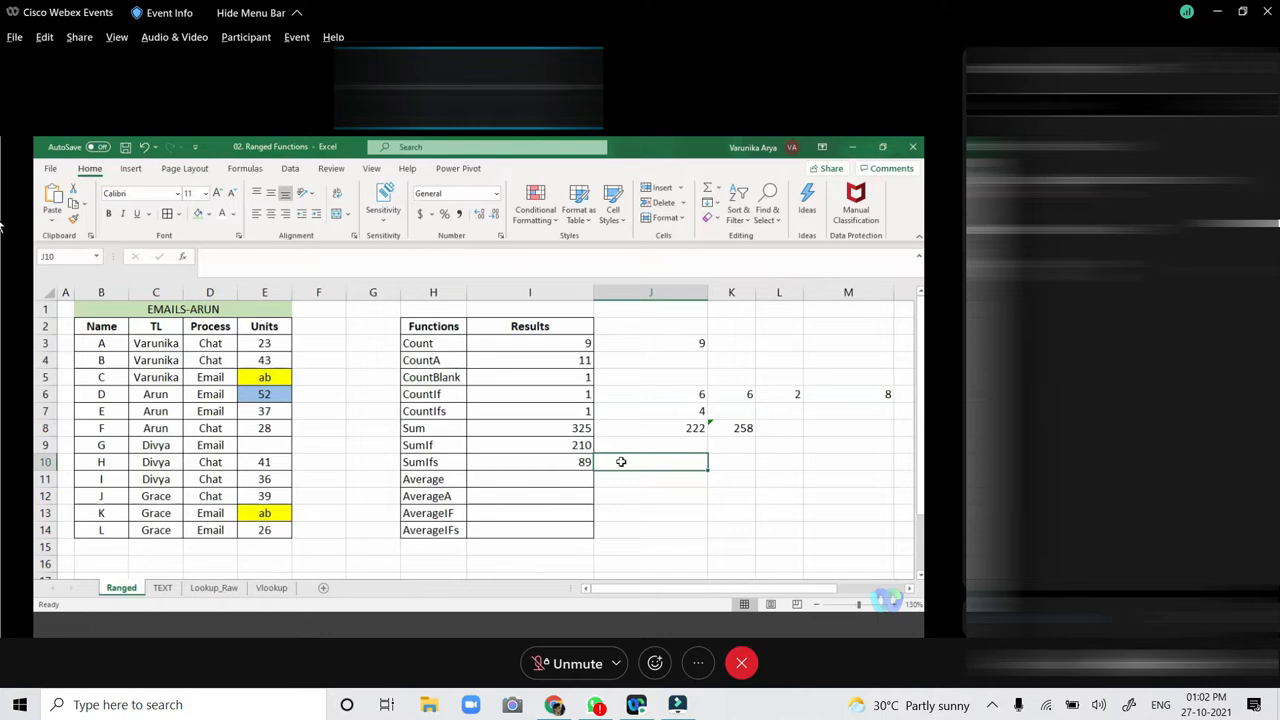
type("=")
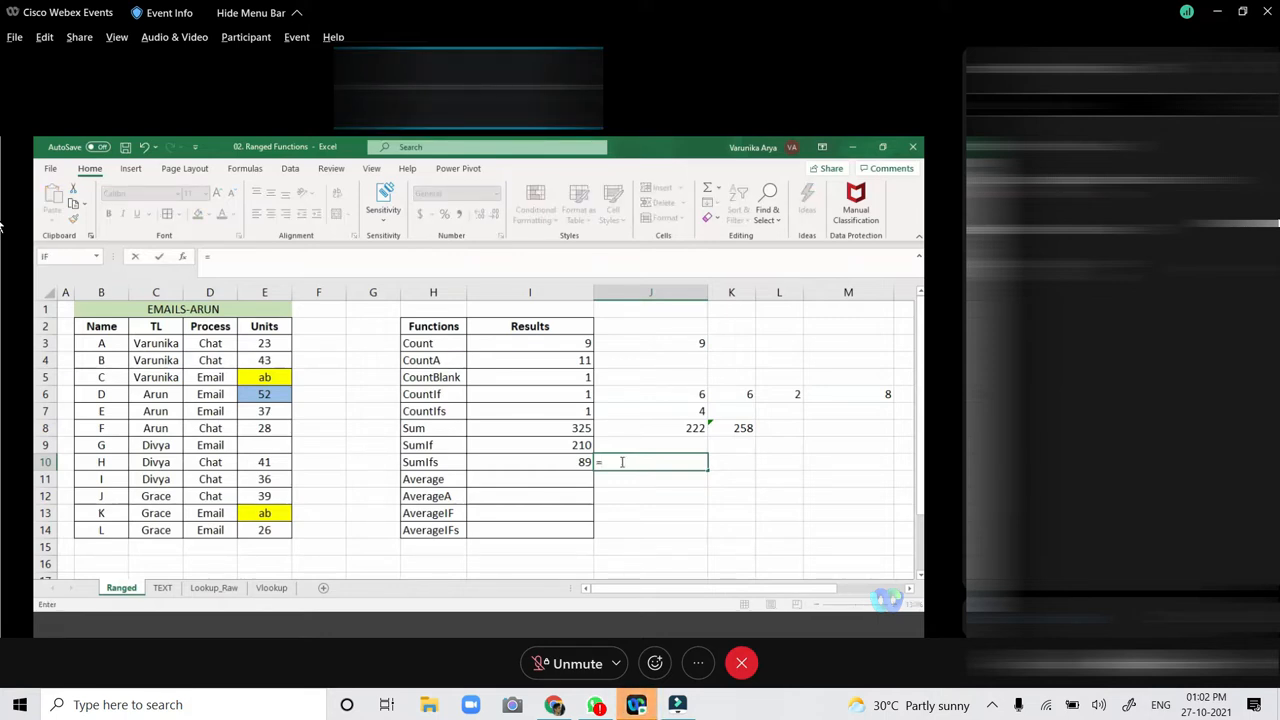
key("Escape")
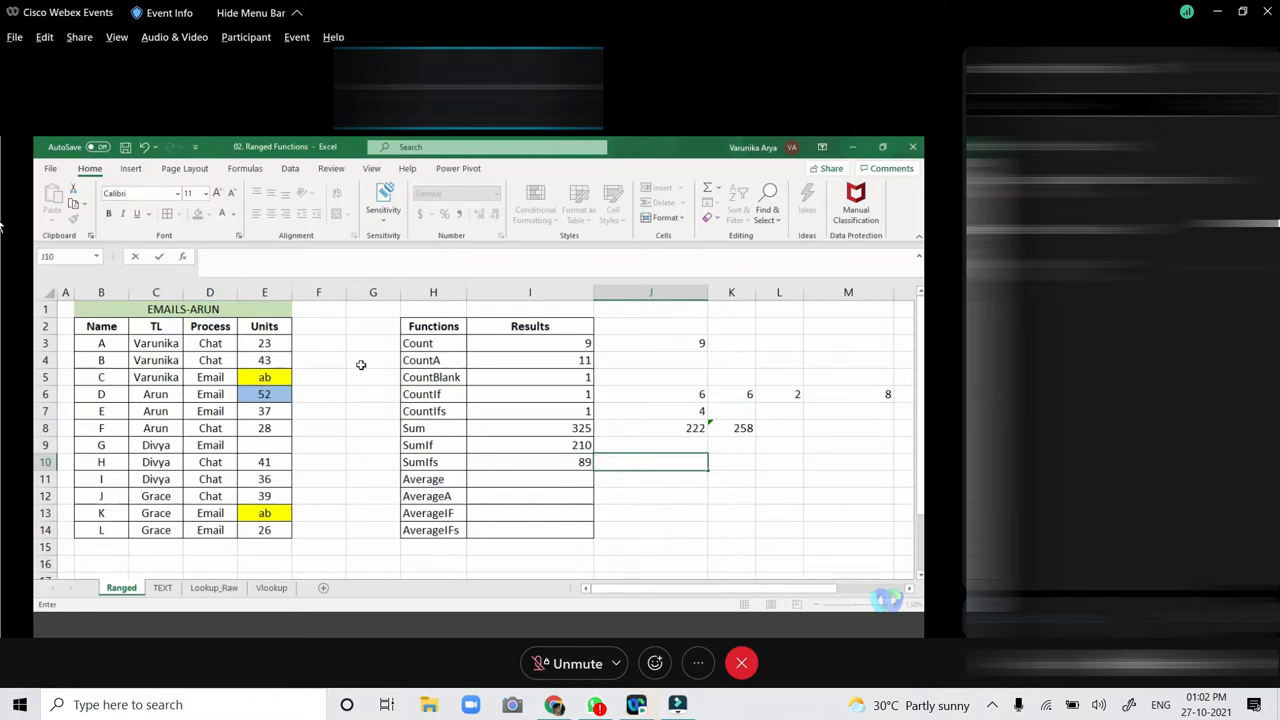
Replace the merged heading in B1 with CHAT, a hyphen and the first name of the team leader listed in rows 9 to 11.
left_click(230, 315)
type("CH")
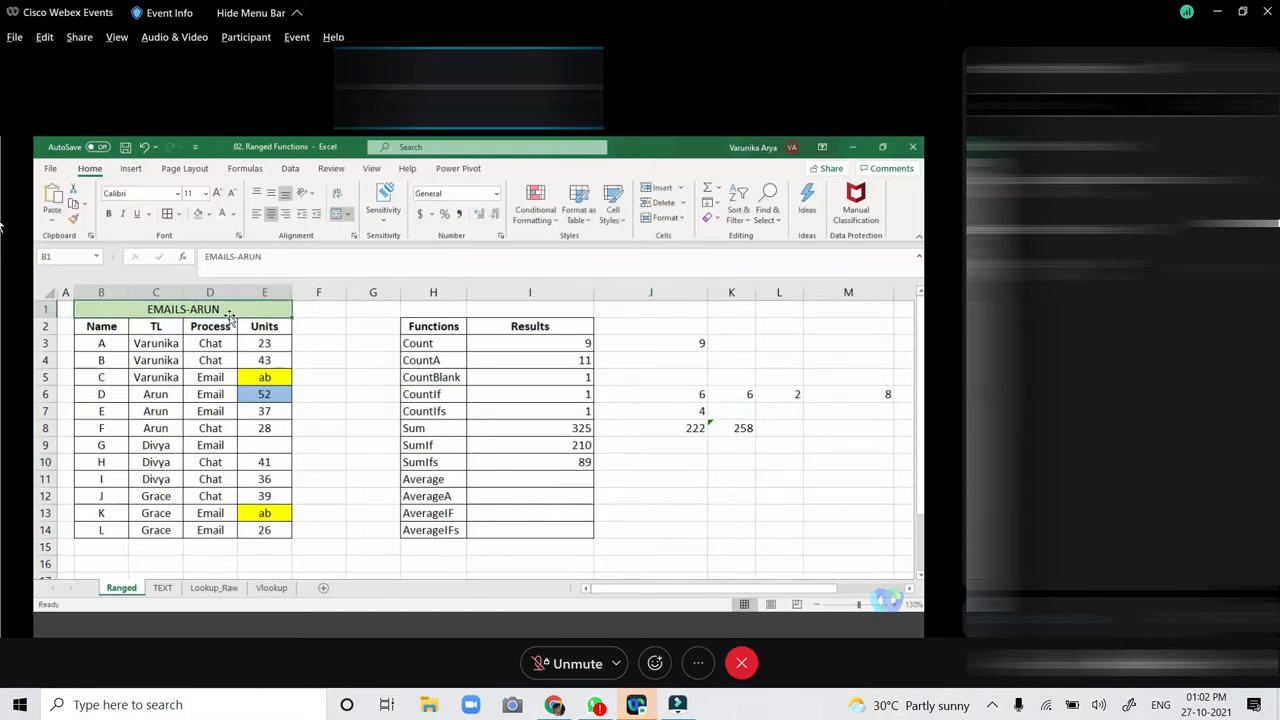
type("AT")
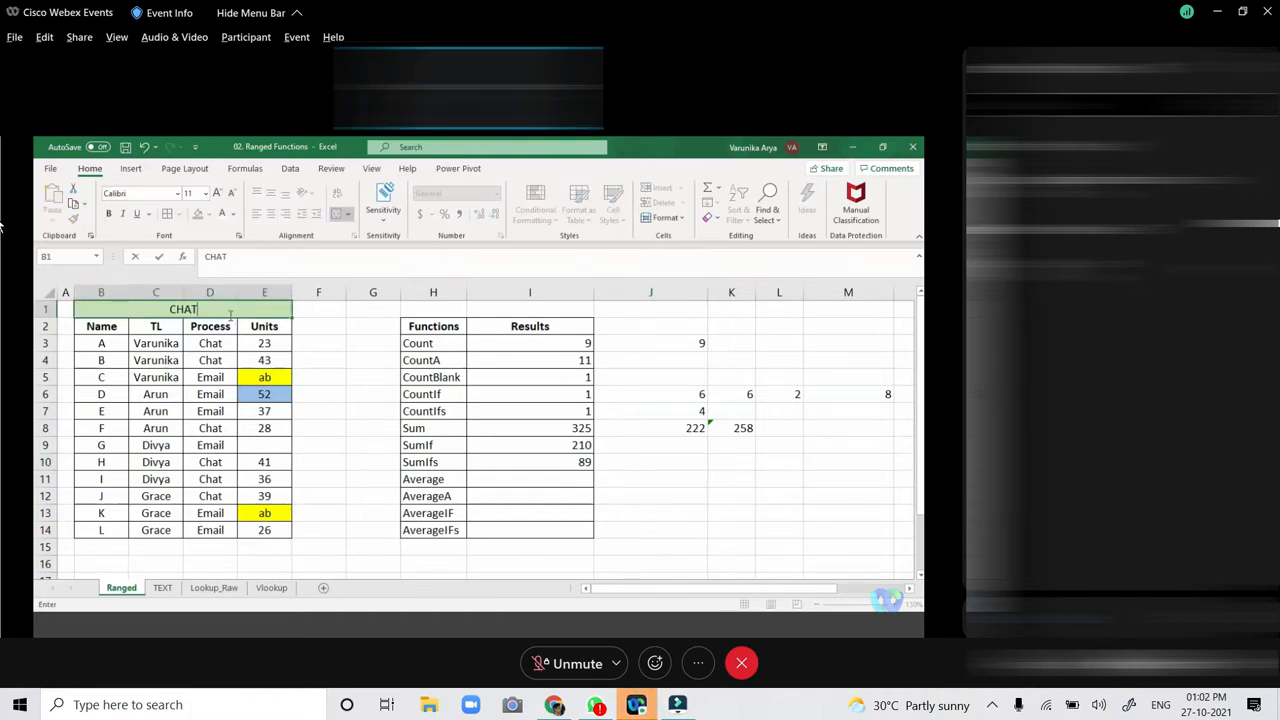
type("-DIVYA")
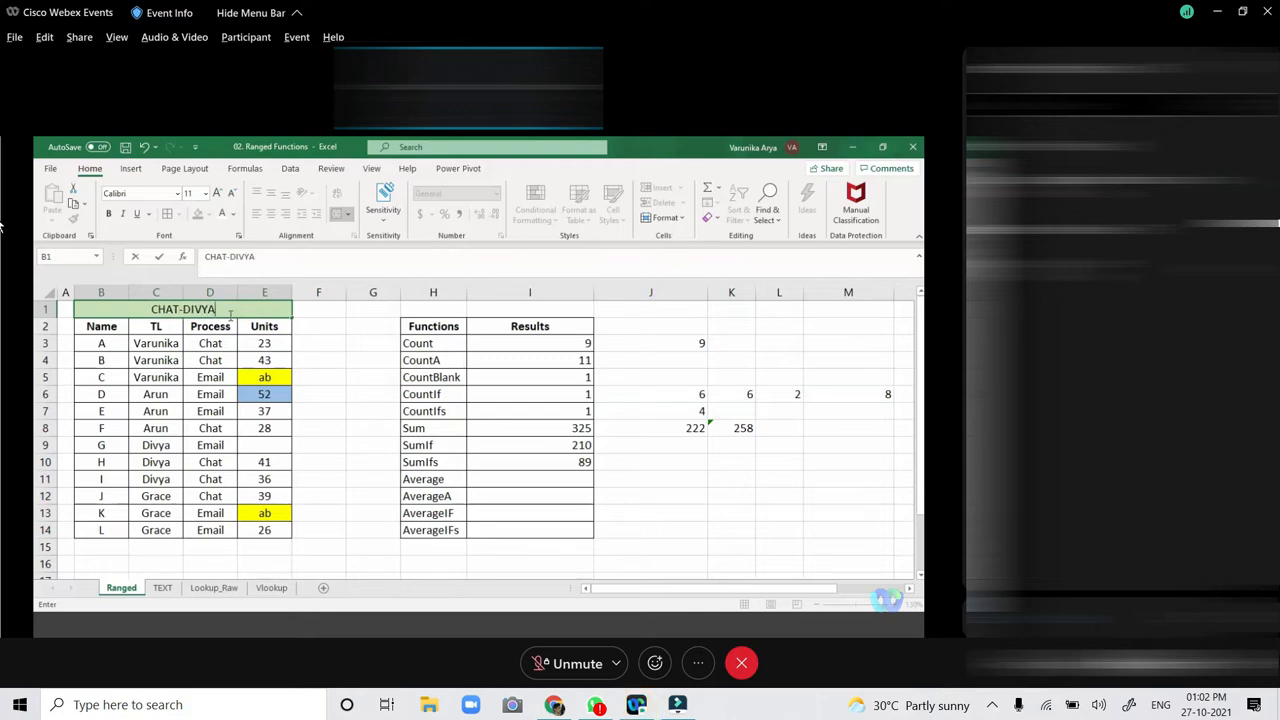
In J10, enter a SUMIFS formula totalling E3:E14 where C3:C14 matches the heading's team leader and D3:D14 is "CHAT".
left_click(680, 460)
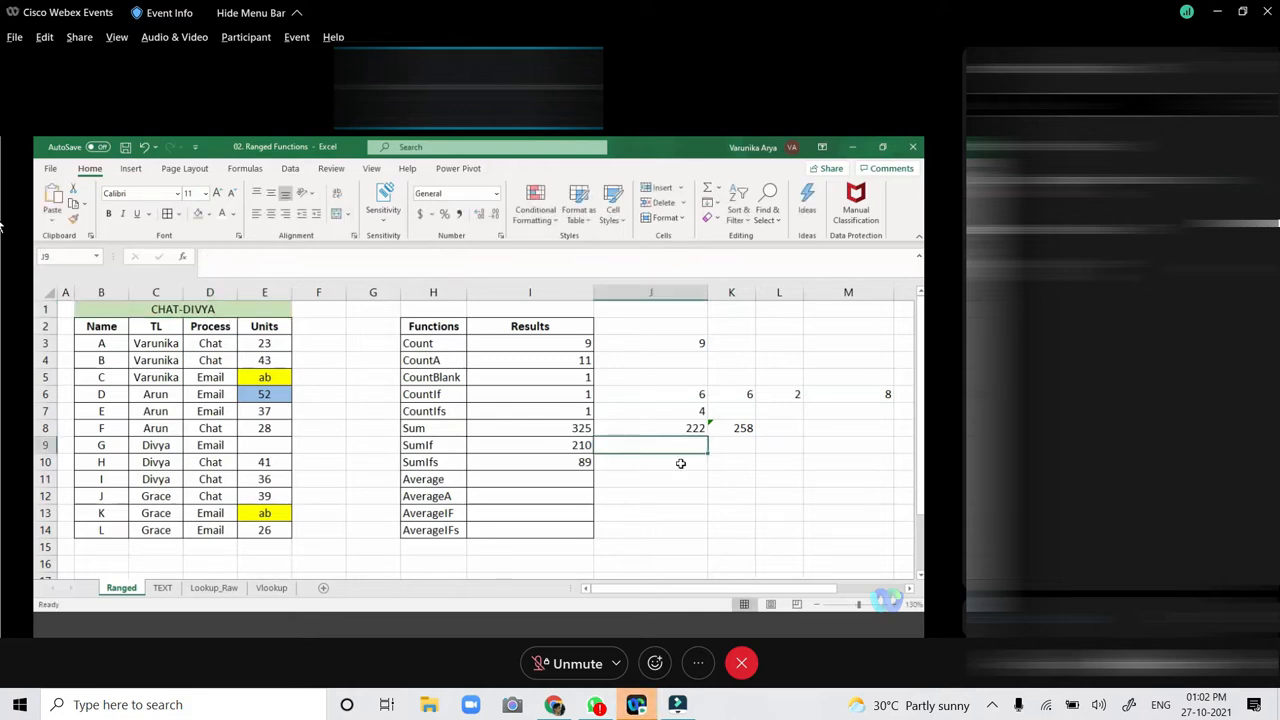
type("=")
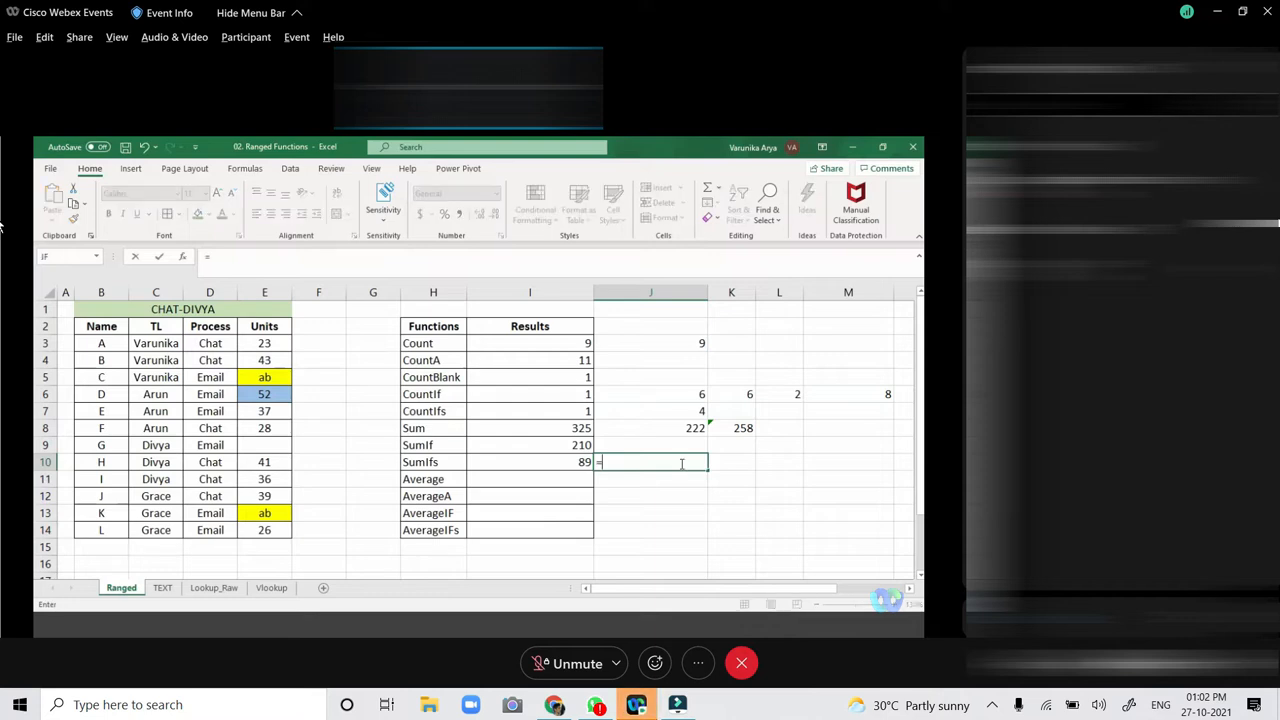
type("SUMIFS")
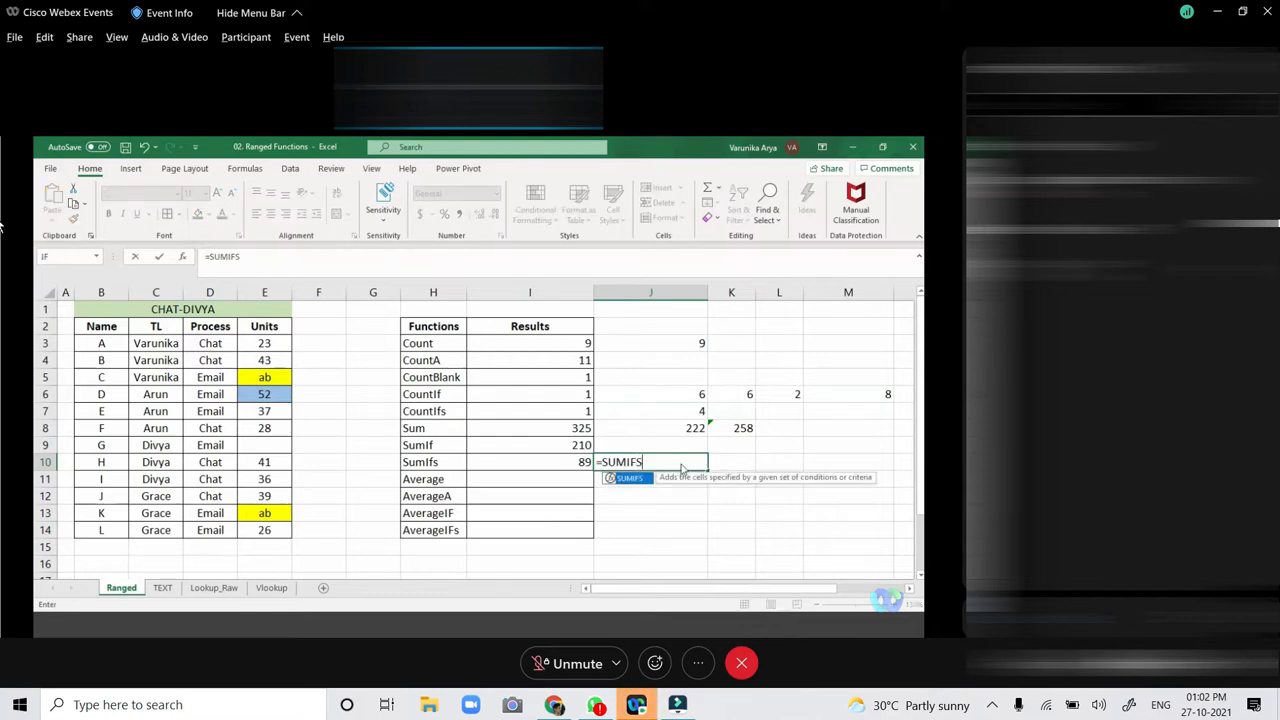
type("(")
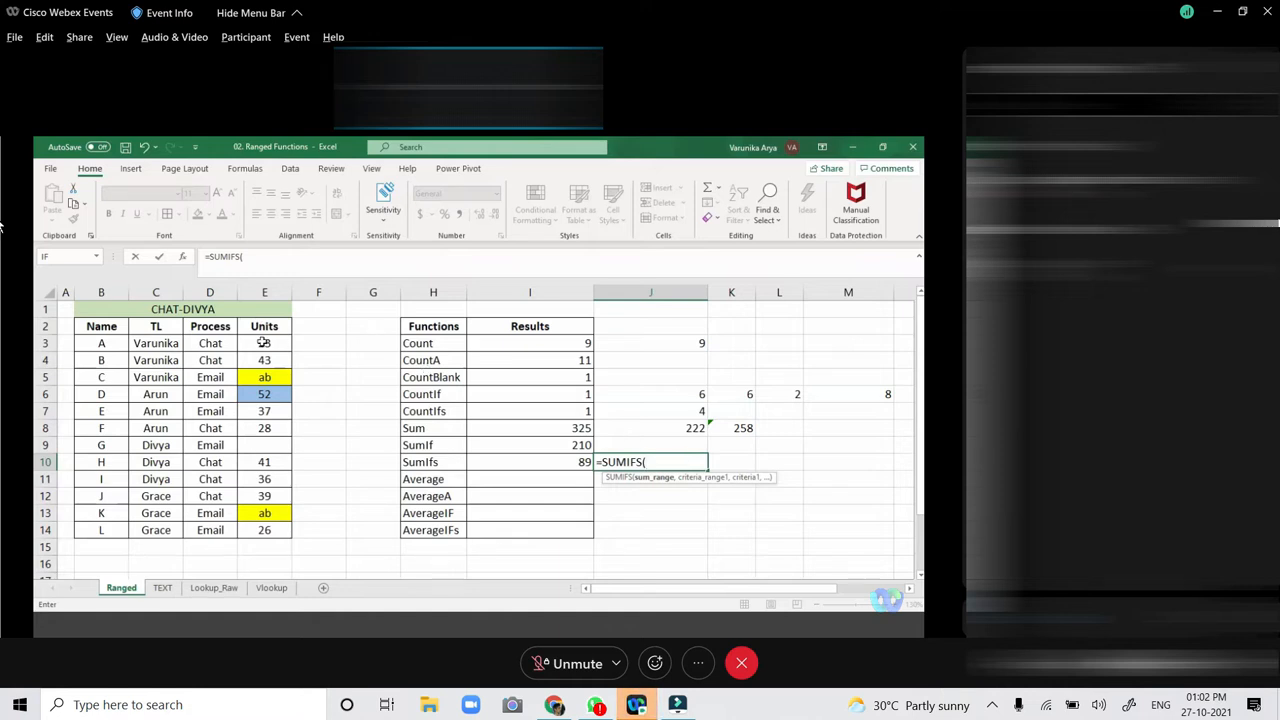
left_click_drag(263, 343, 253, 527)
type(",")
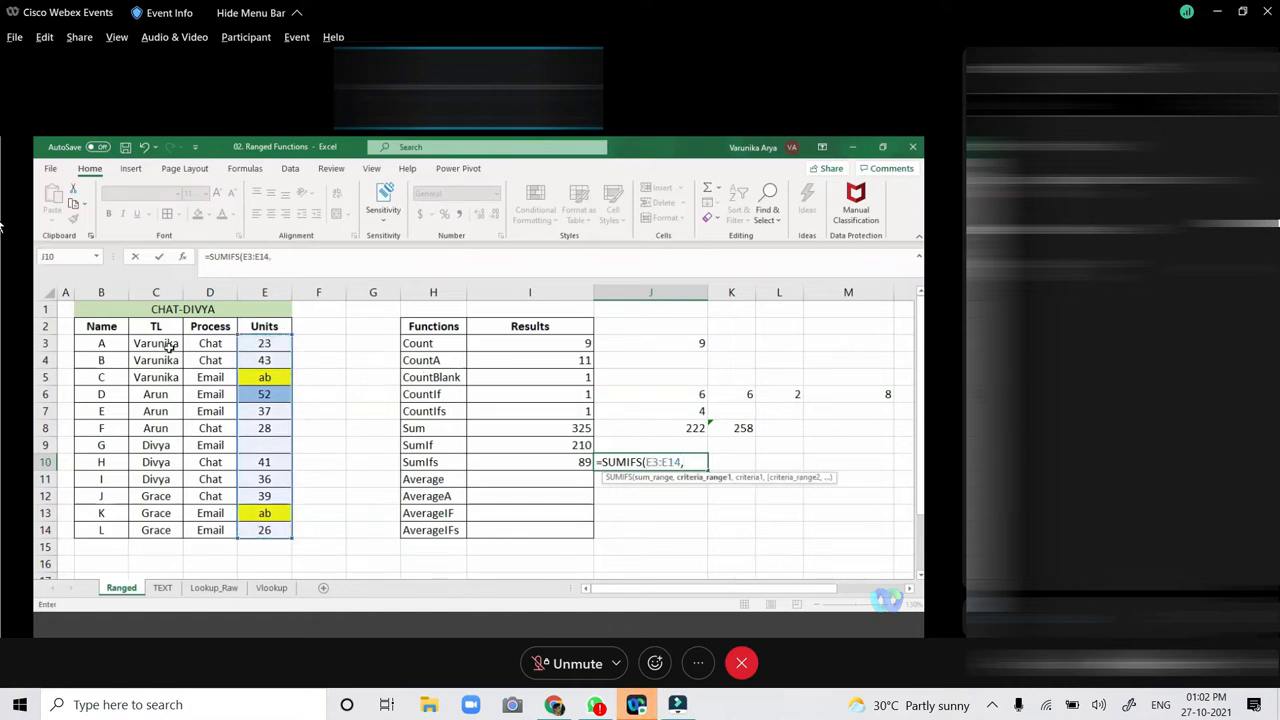
left_click_drag(169, 346, 157, 521)
type(",\"")
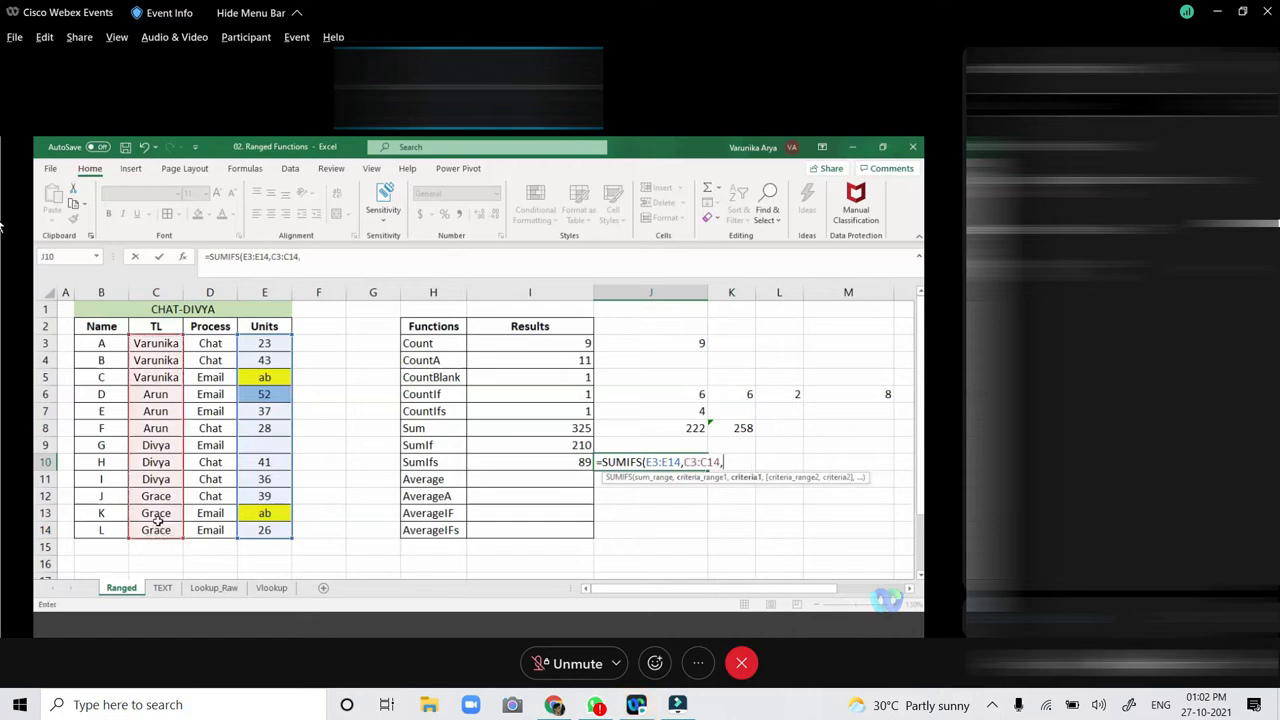
type("DIVYA\",")
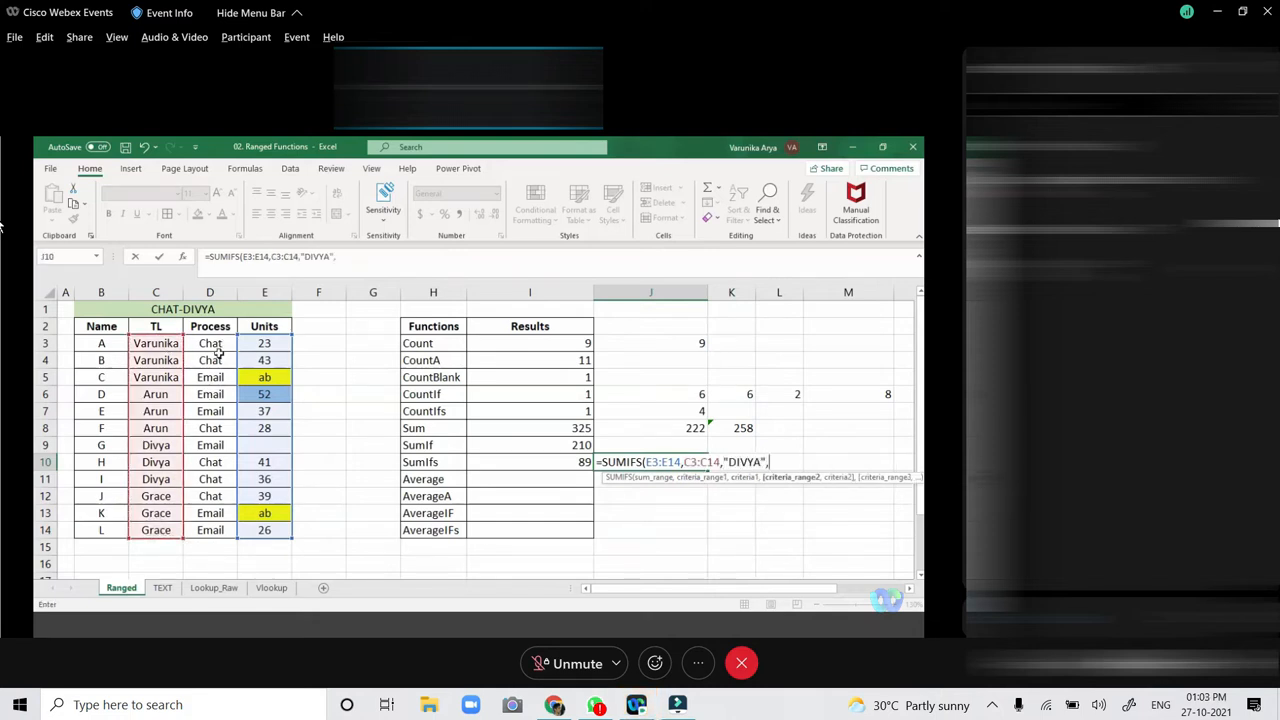
left_click_drag(218, 350, 210, 528)
type(",\"CHAT\")")
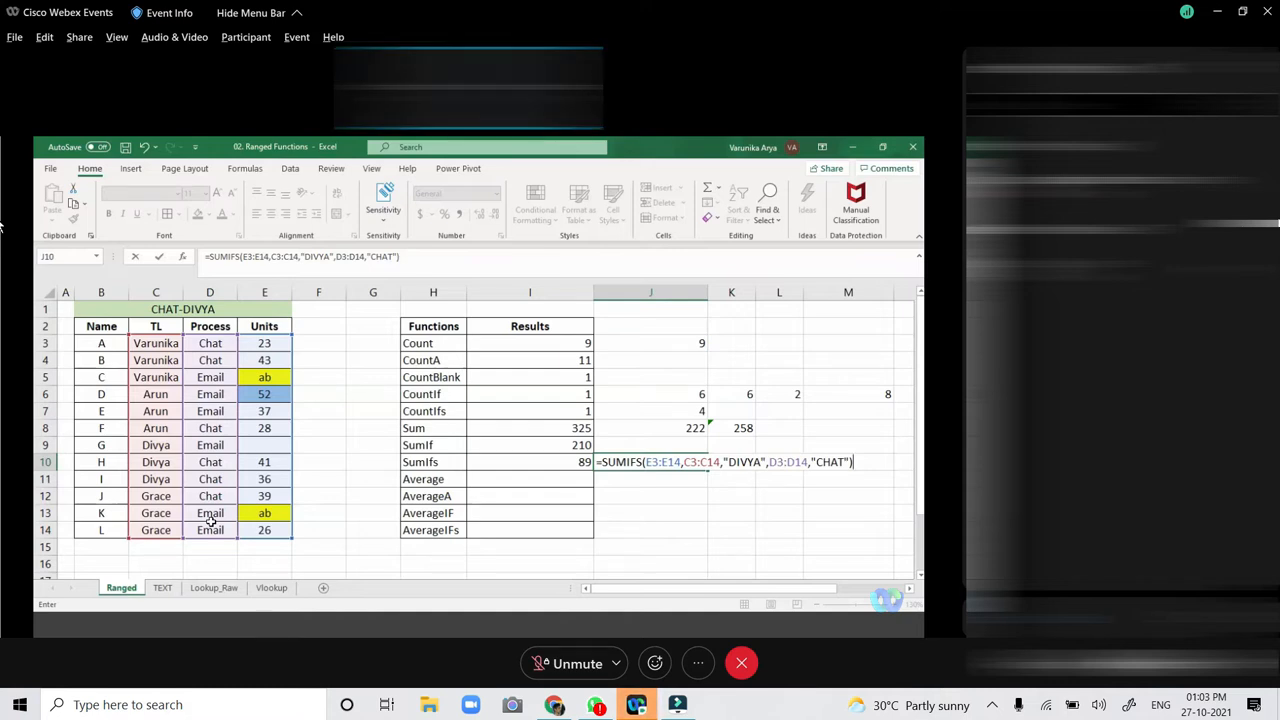
key("Return")
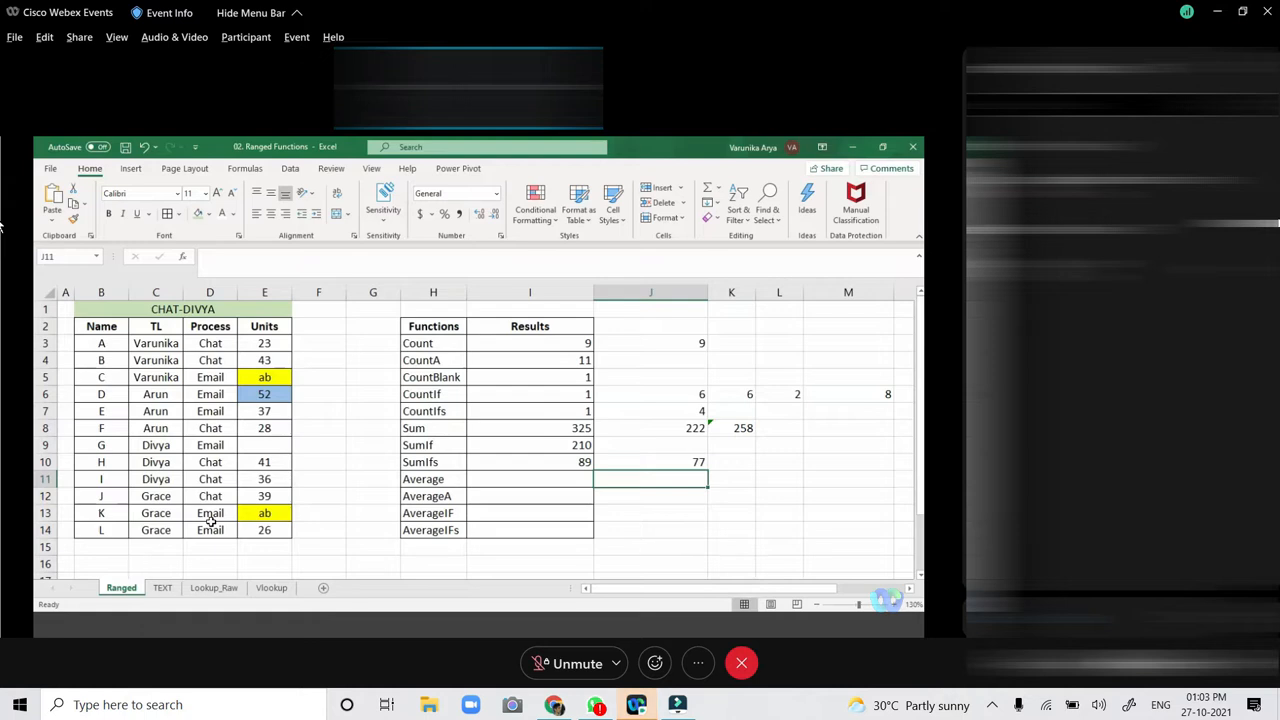
Show the sheet's formulas instead of results and autofit the widths of columns I and J.
key("ctrl+grave")
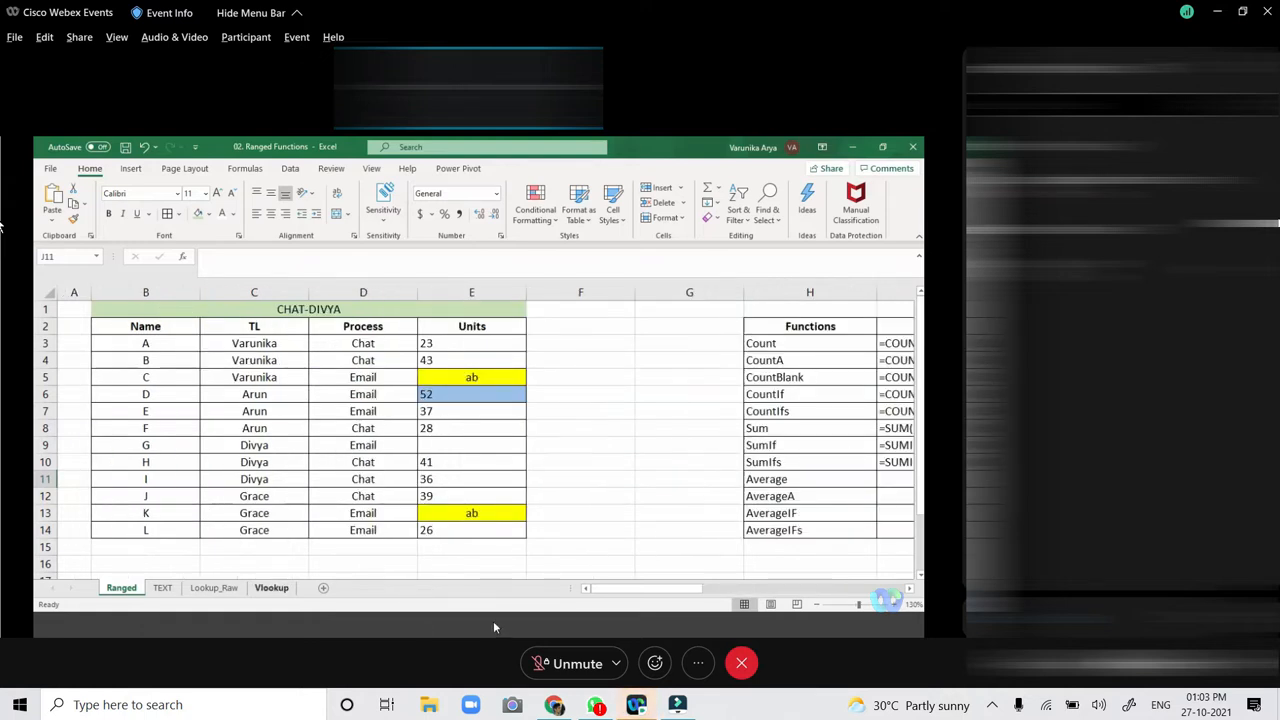
left_click_drag(609, 589, 788, 612)
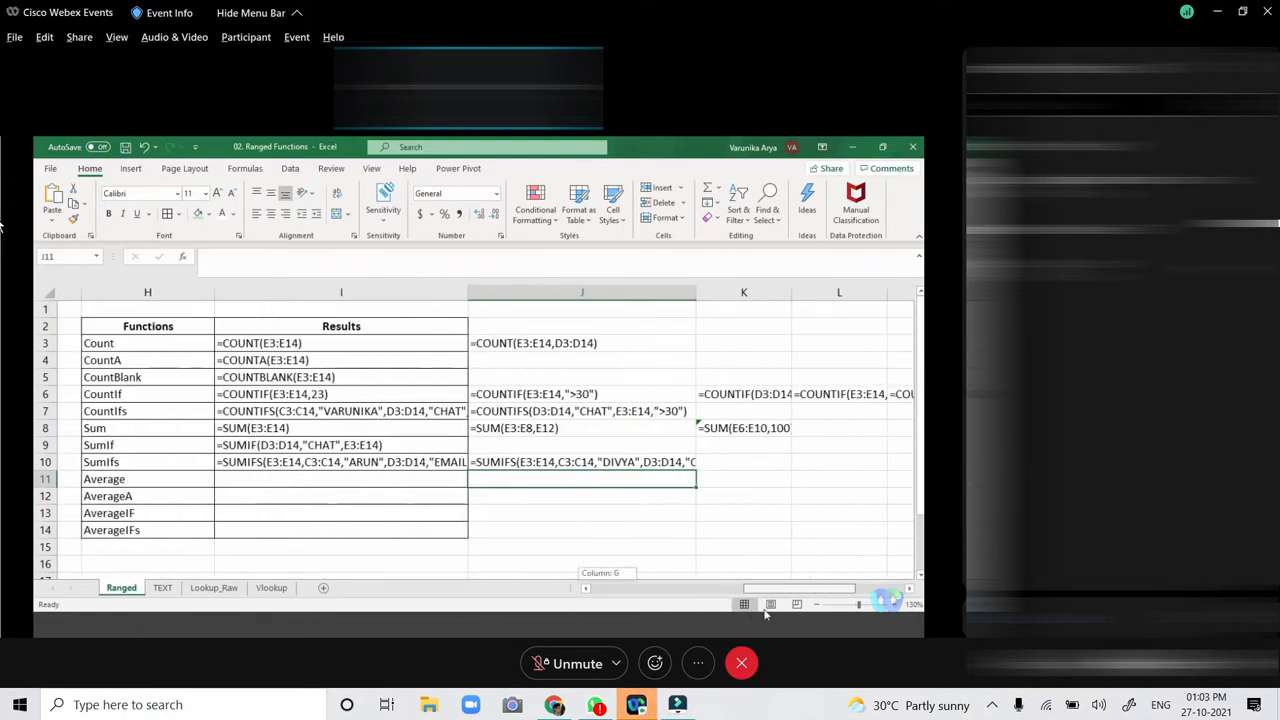
left_click_drag(314, 291, 306, 291)
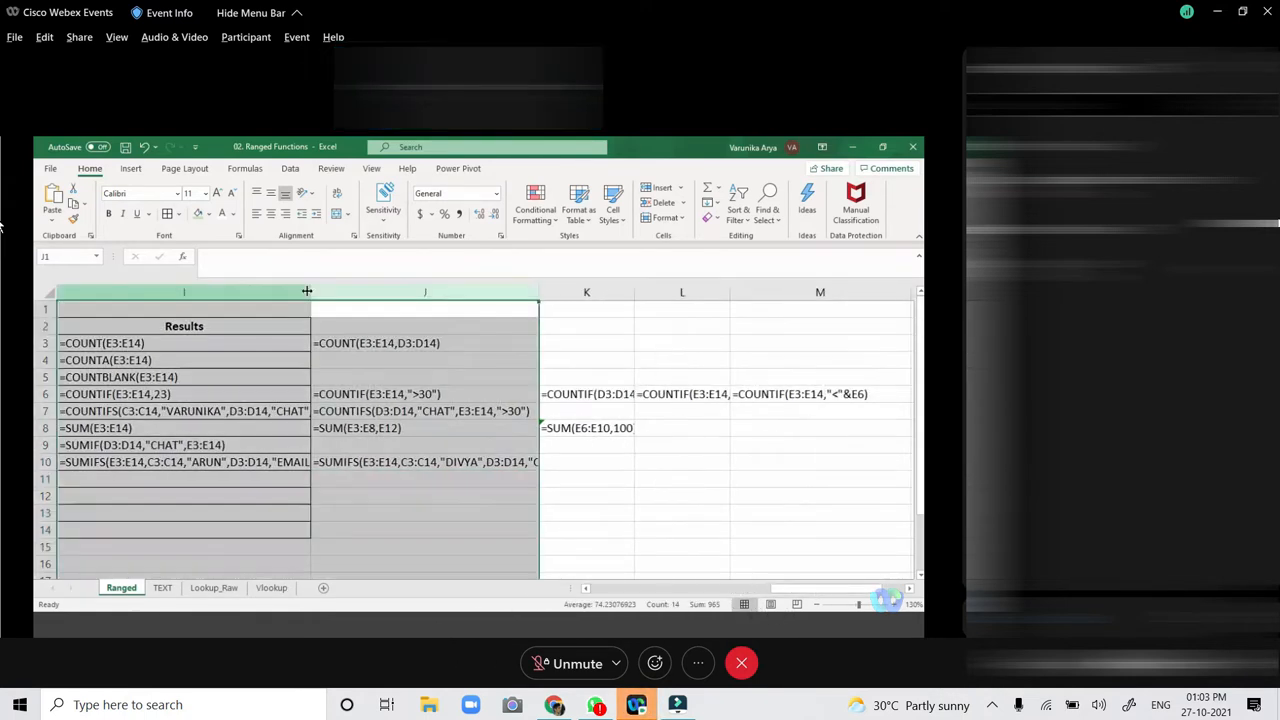
double_click(308, 291)
left_click(463, 514)
Fill the SUMIFS formulas in I10:J10 with yellow, and switch the sheet back to showing results.
left_click_drag(382, 456, 414, 460)
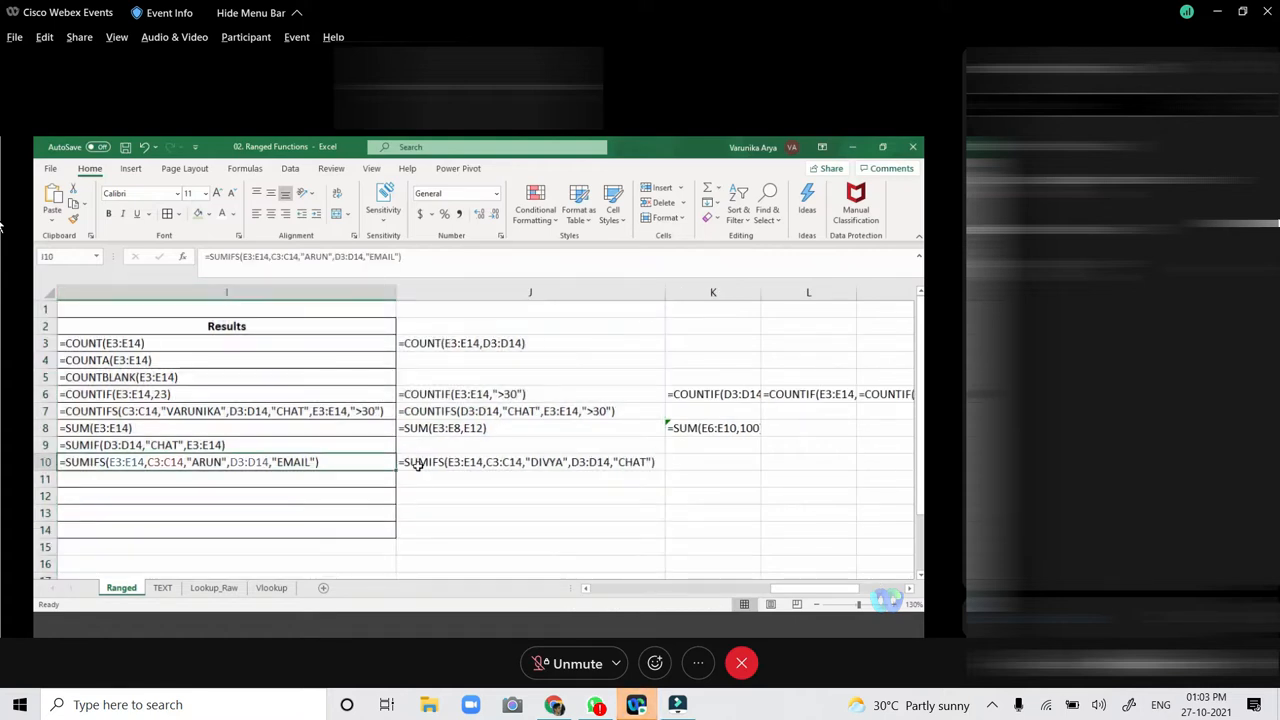
left_click(209, 216)
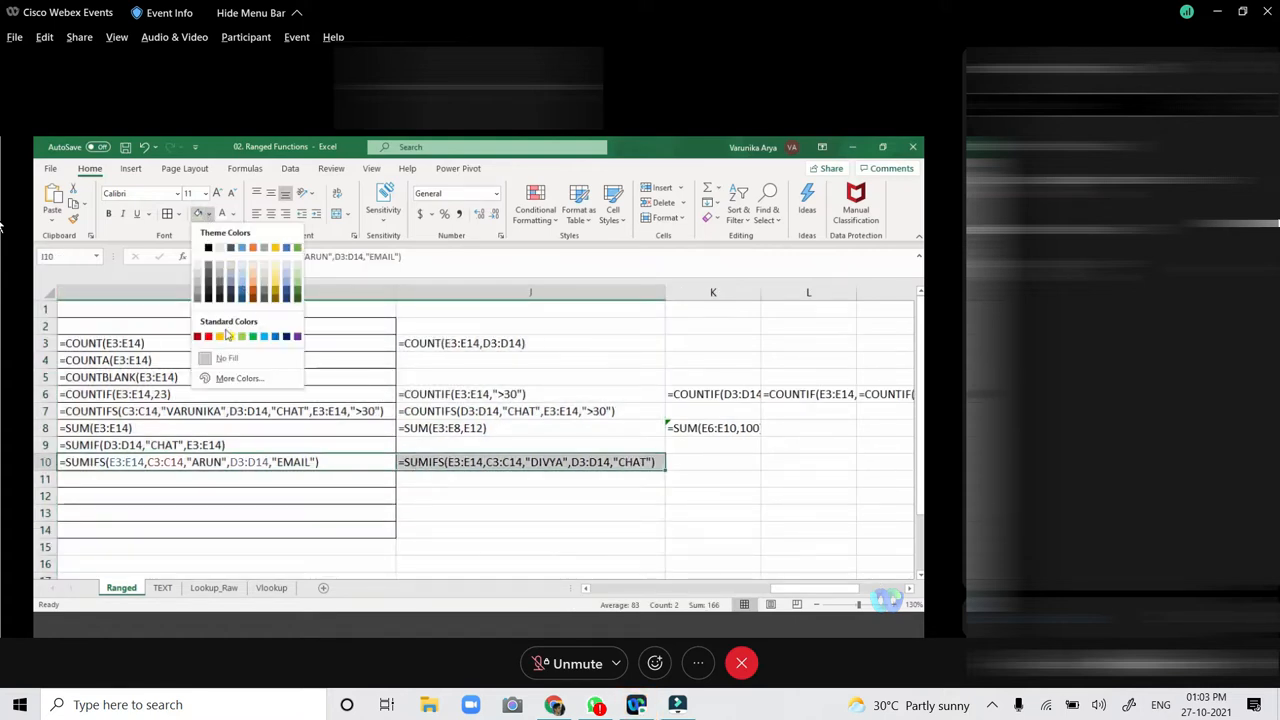
left_click(233, 334)
left_click(438, 507)
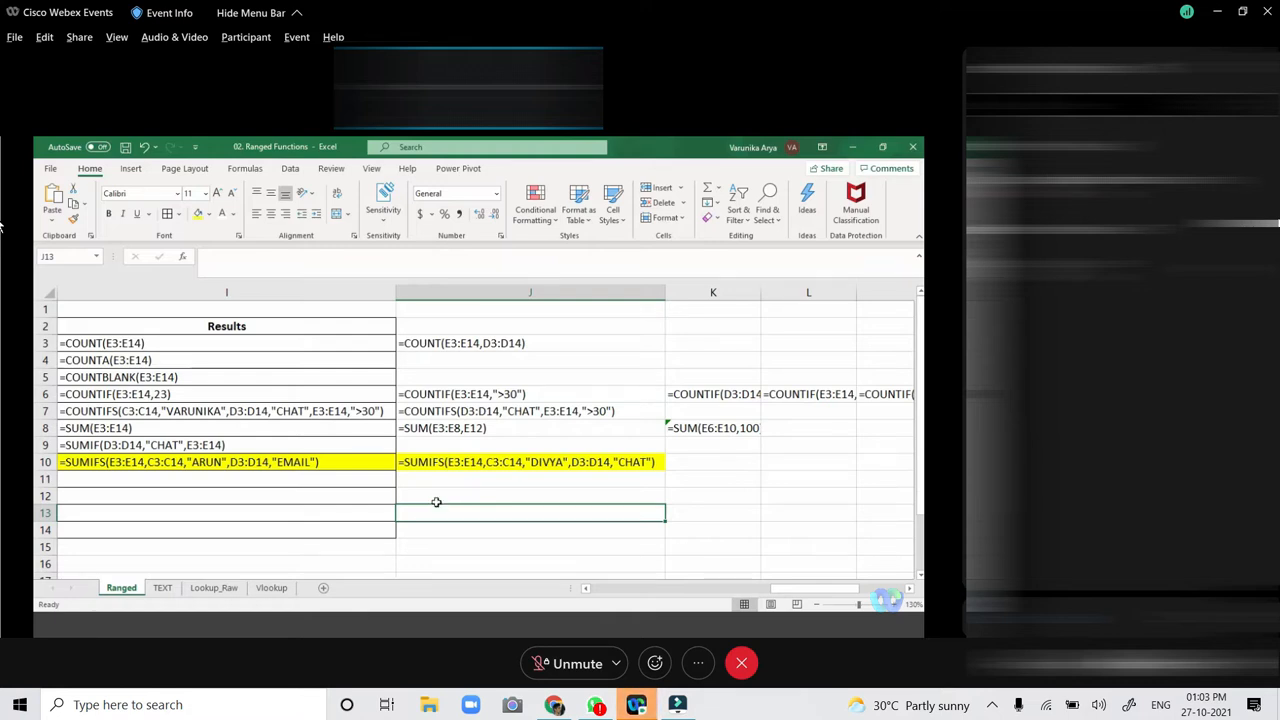
key("ctrl+grave")
left_click_drag(726, 589, 640, 597)
In G10, enter SUMIFS totalling E3:E14 with D3:D14 as "CHAT" first and C3:C14 matching the heading's team leader second.
left_click(296, 458)
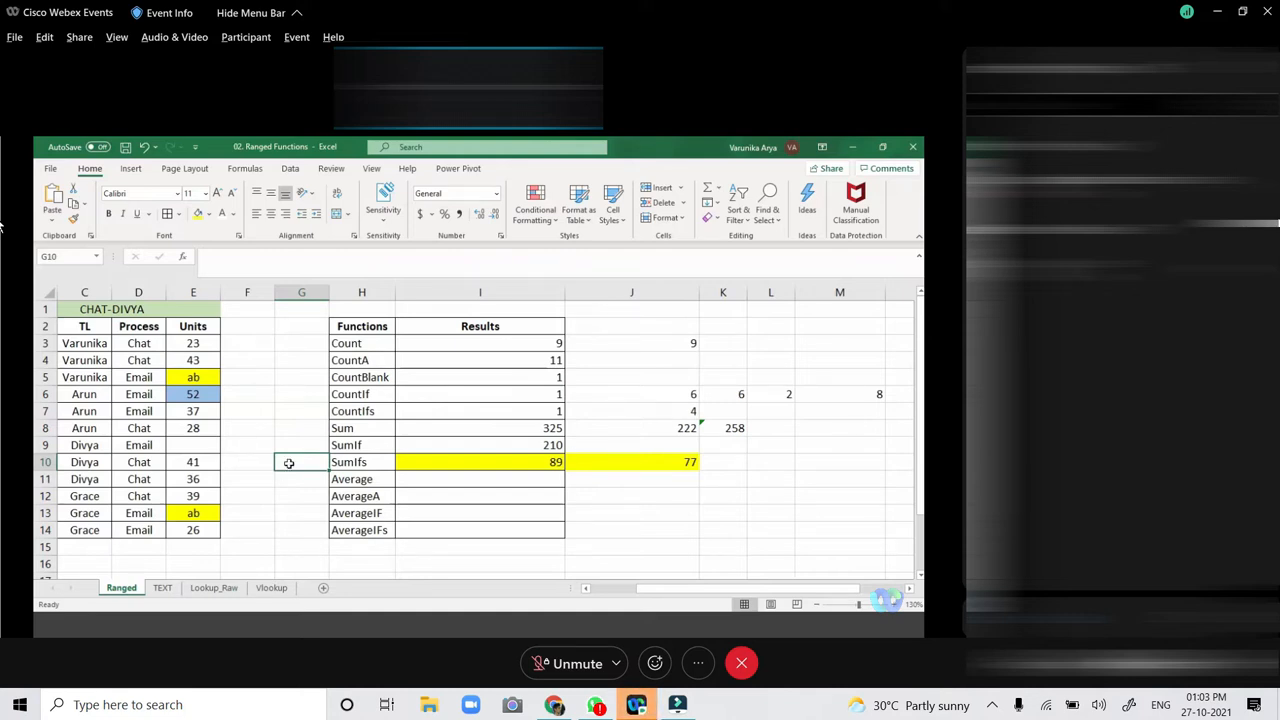
type("=")
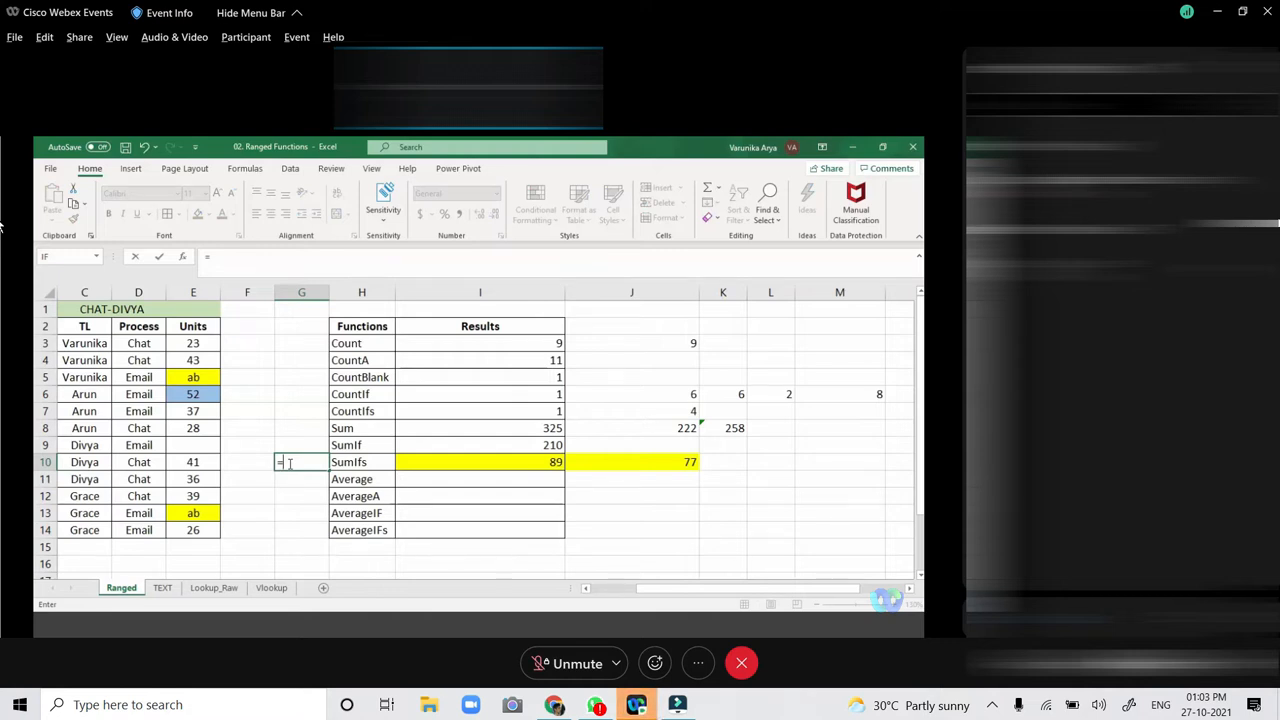
type("SUMI")
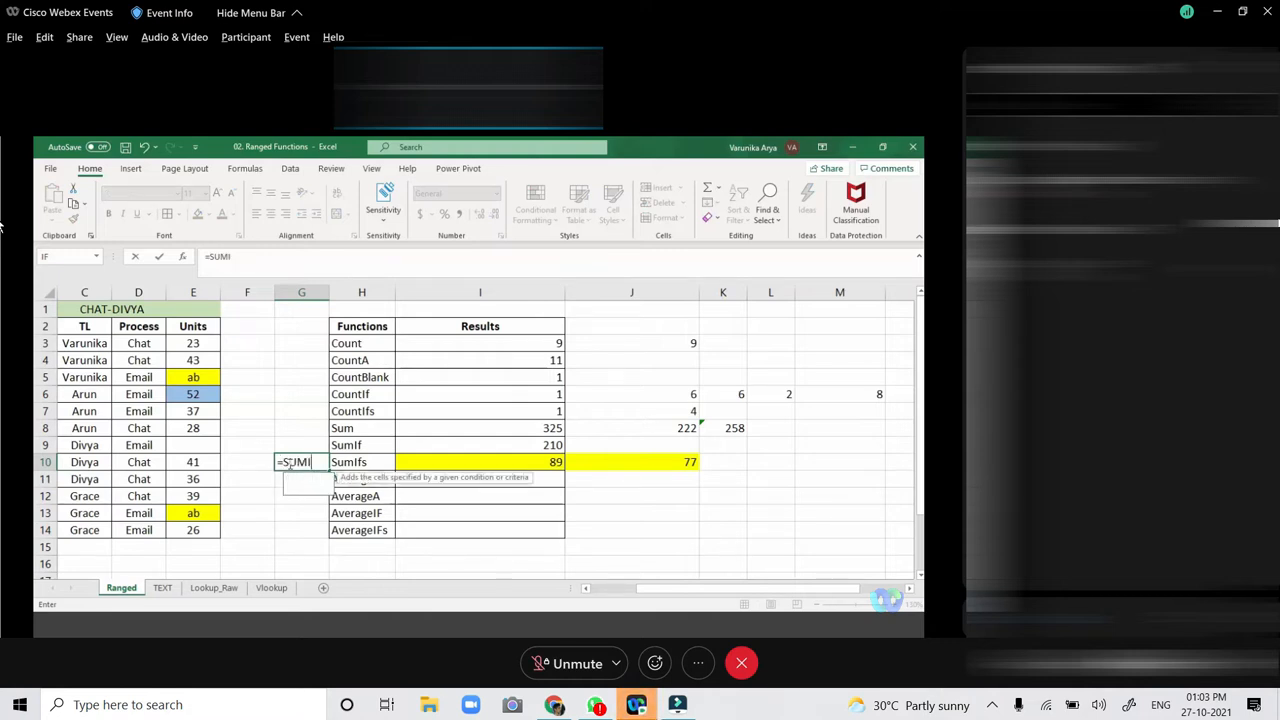
type("FS(")
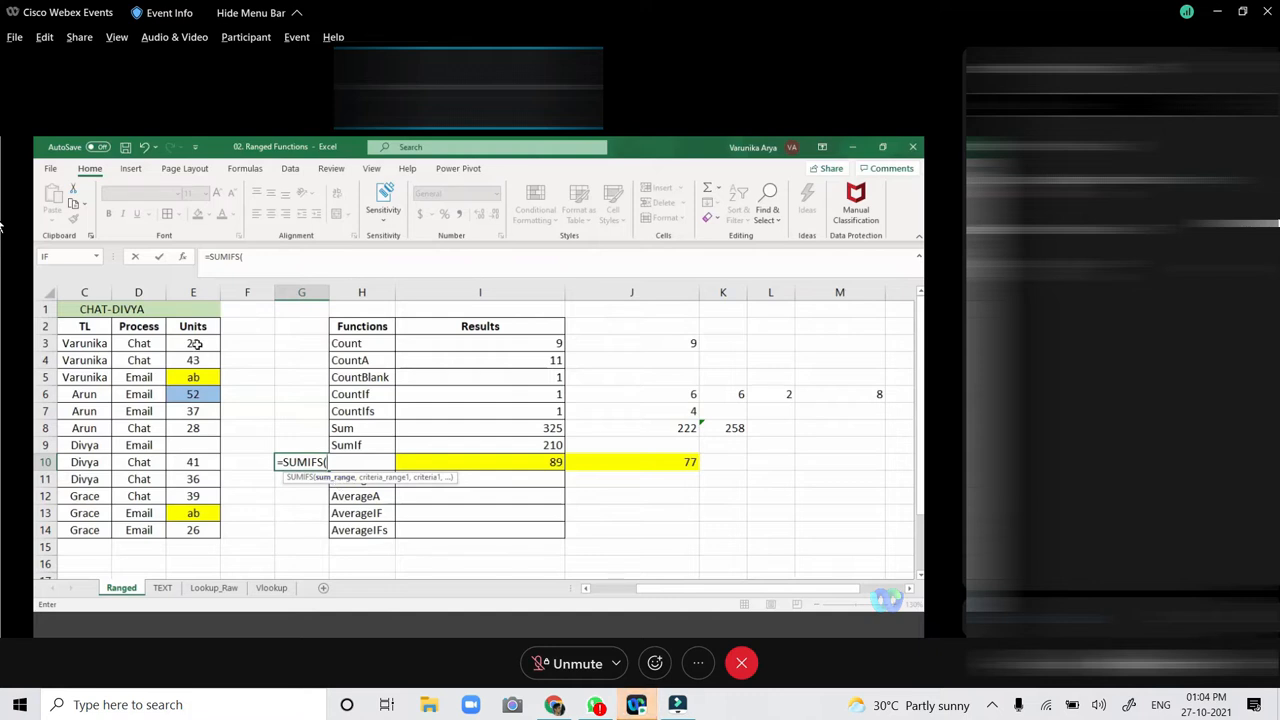
left_click_drag(197, 343, 214, 523)
type(",")
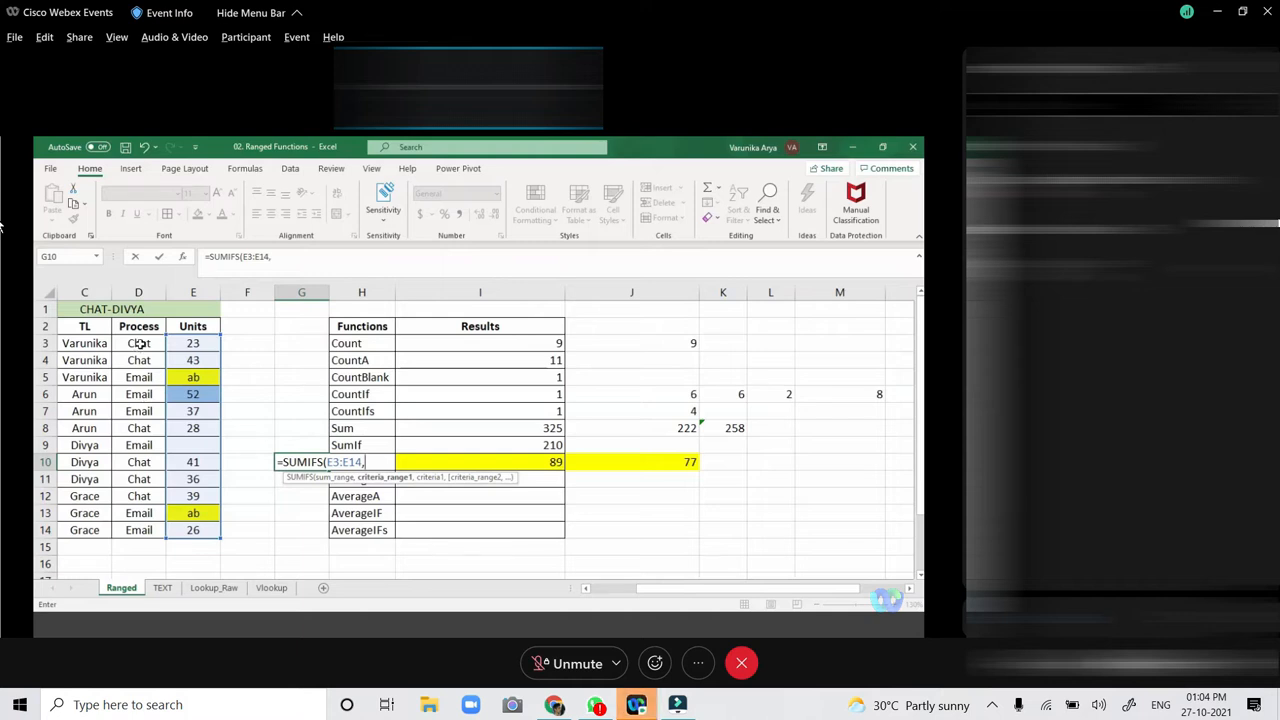
left_click_drag(140, 343, 146, 522)
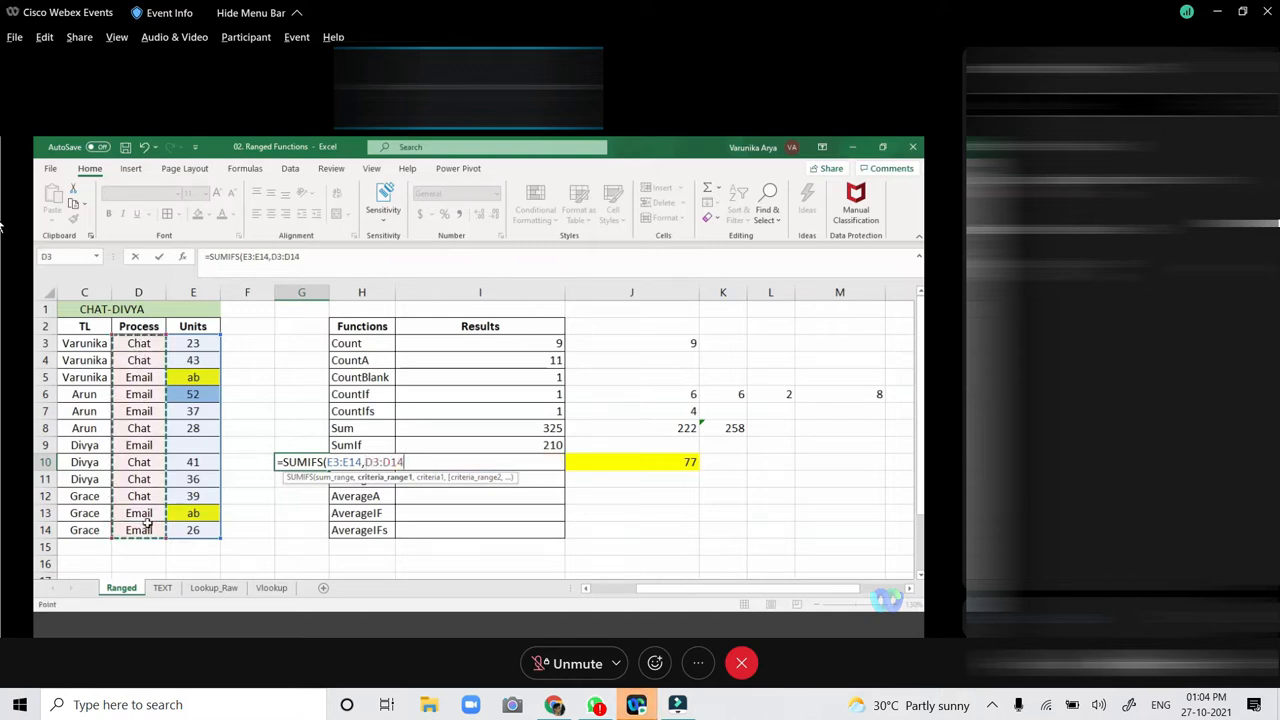
type(",\"CHAT\"")
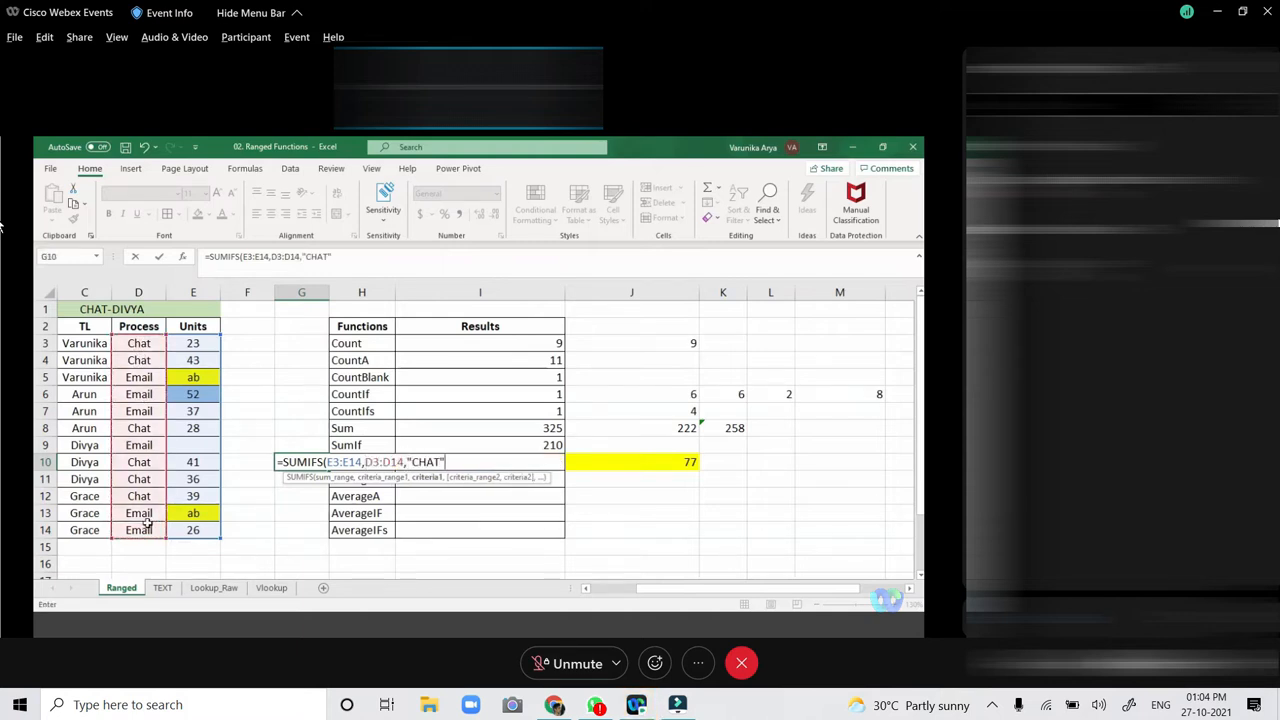
type(",")
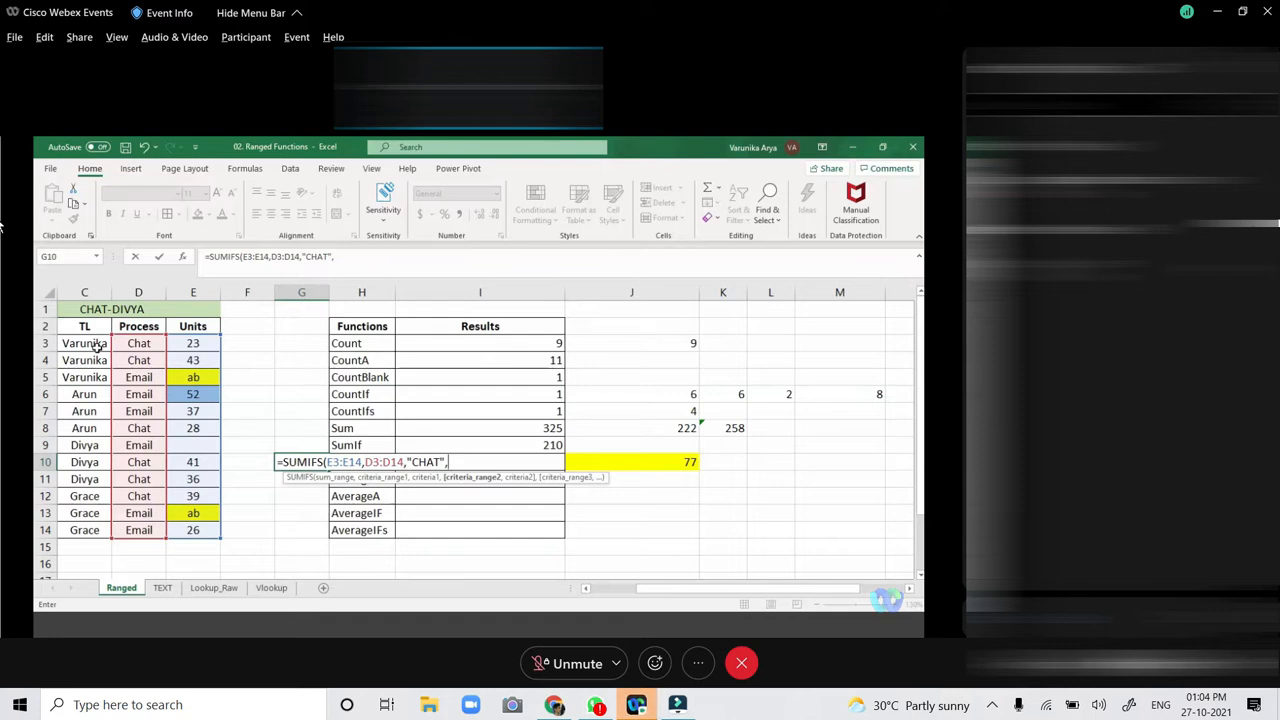
left_click_drag(97, 343, 105, 530)
type(",\"")
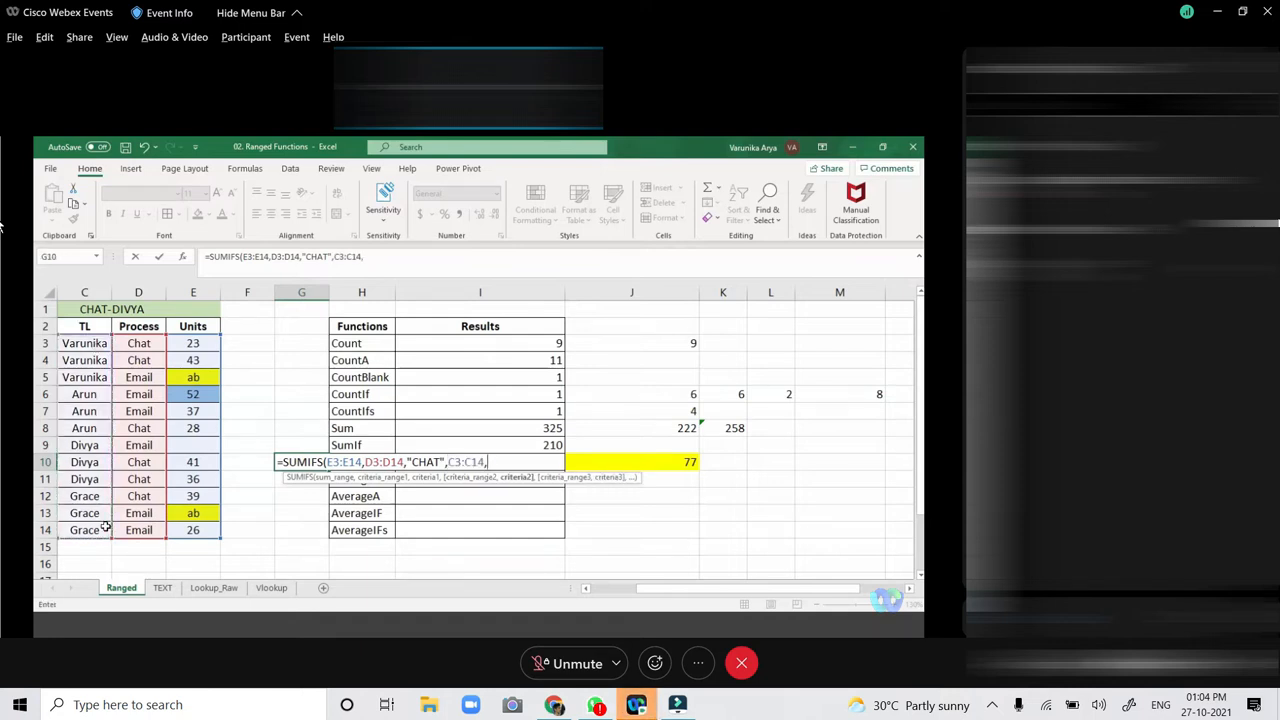
type("DIVYA\")")
key("Return")
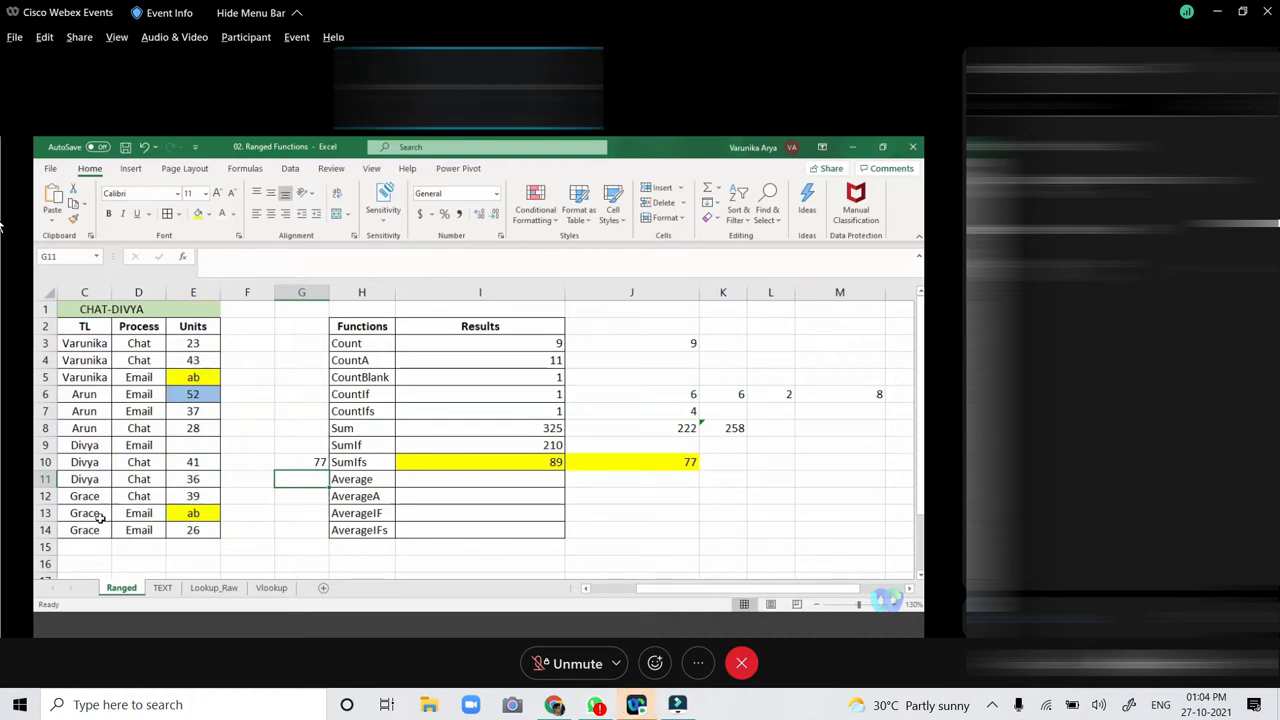
Examine the argument order of the SUMIFS formula in G10.
left_click(297, 463)
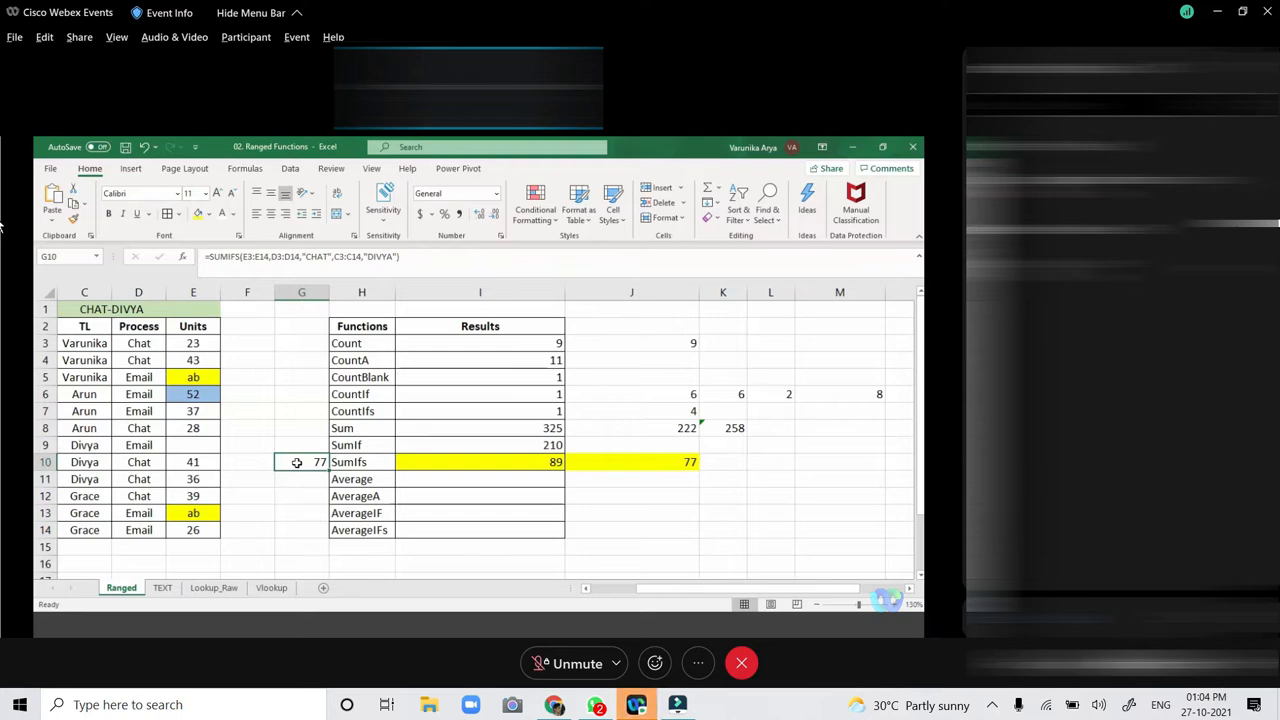
left_click(268, 256)
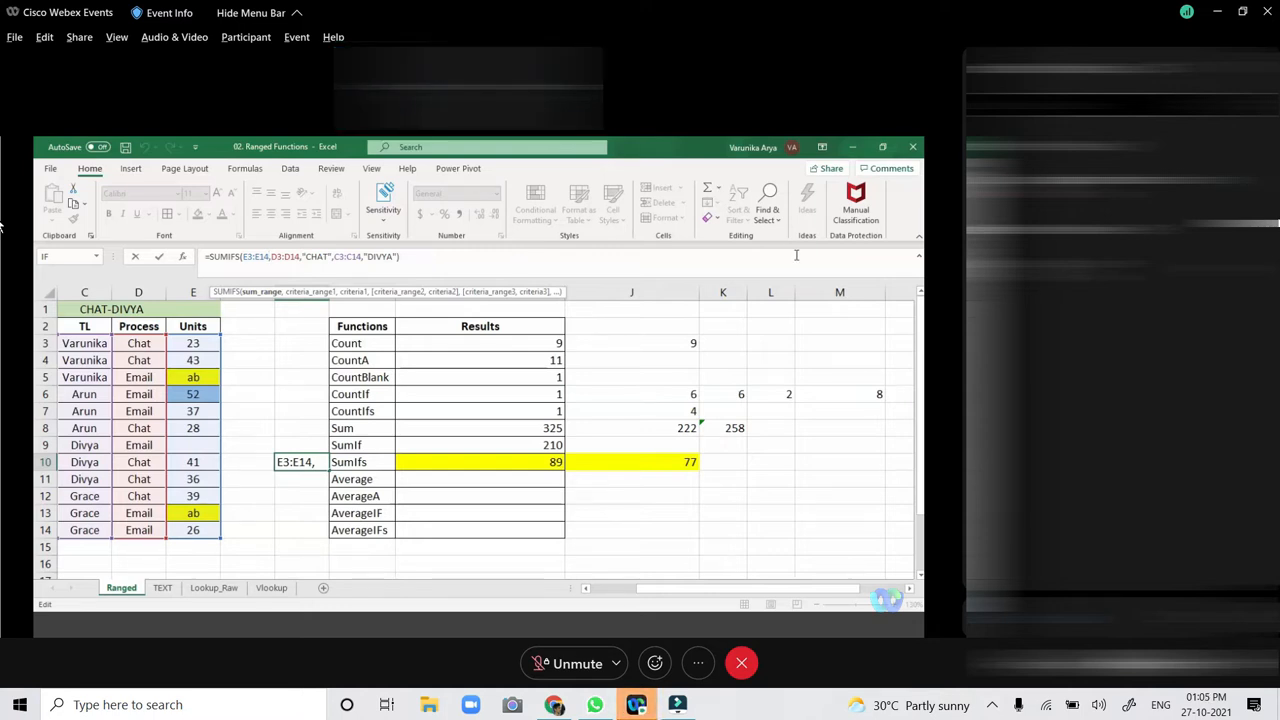
left_click(448, 255)
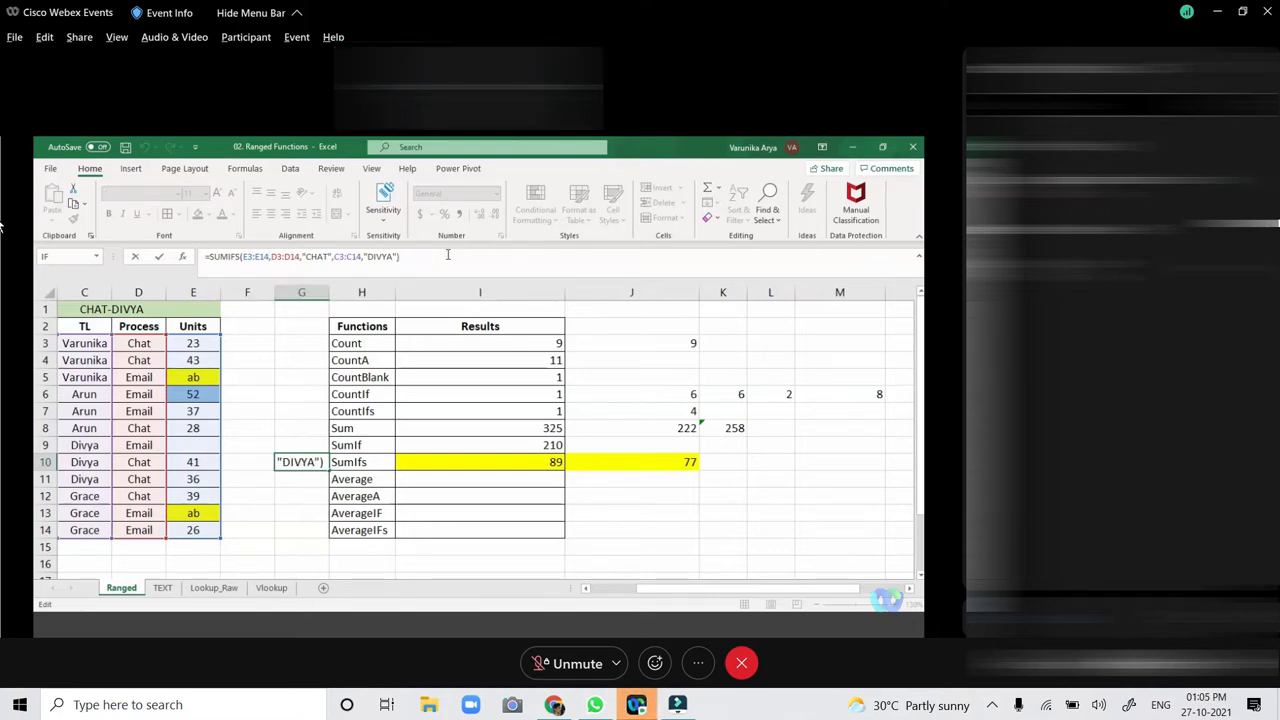
key("Return")
In I11, enter an AVERAGE formula over the units in E3:E14.
left_click_drag(642, 588, 619, 591)
scroll(535, 488, "down", 1)
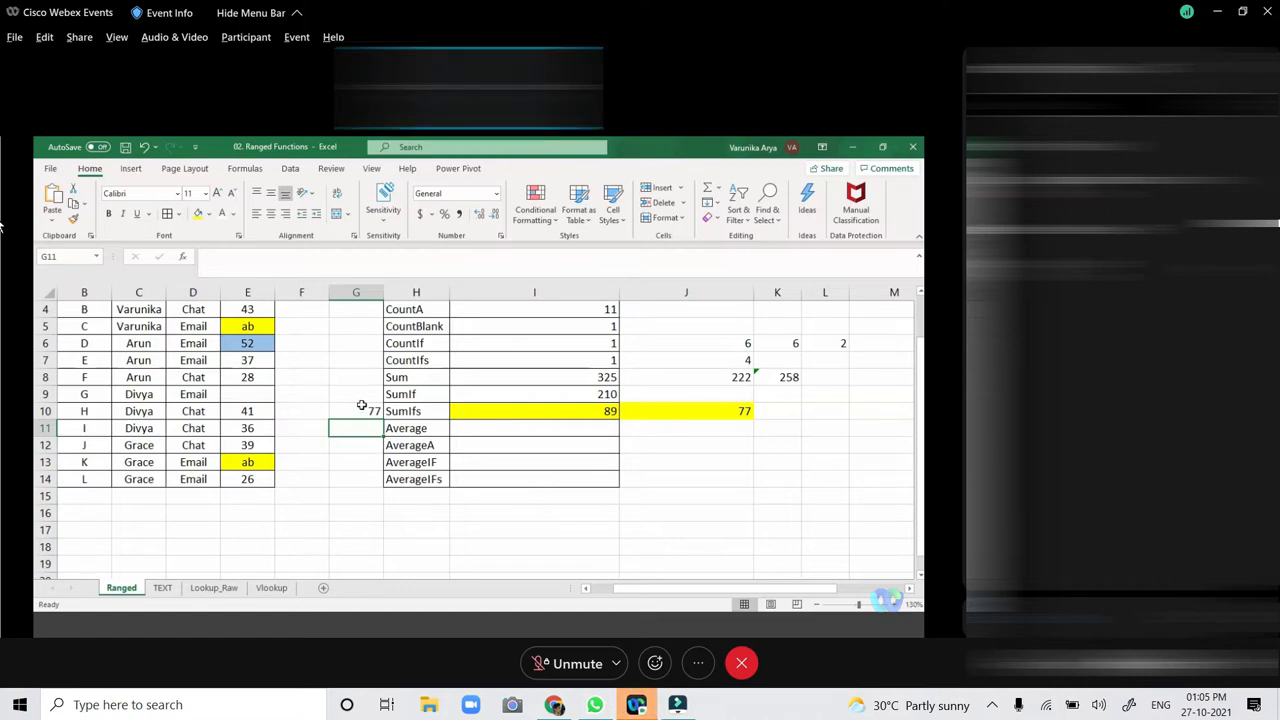
left_click(757, 298)
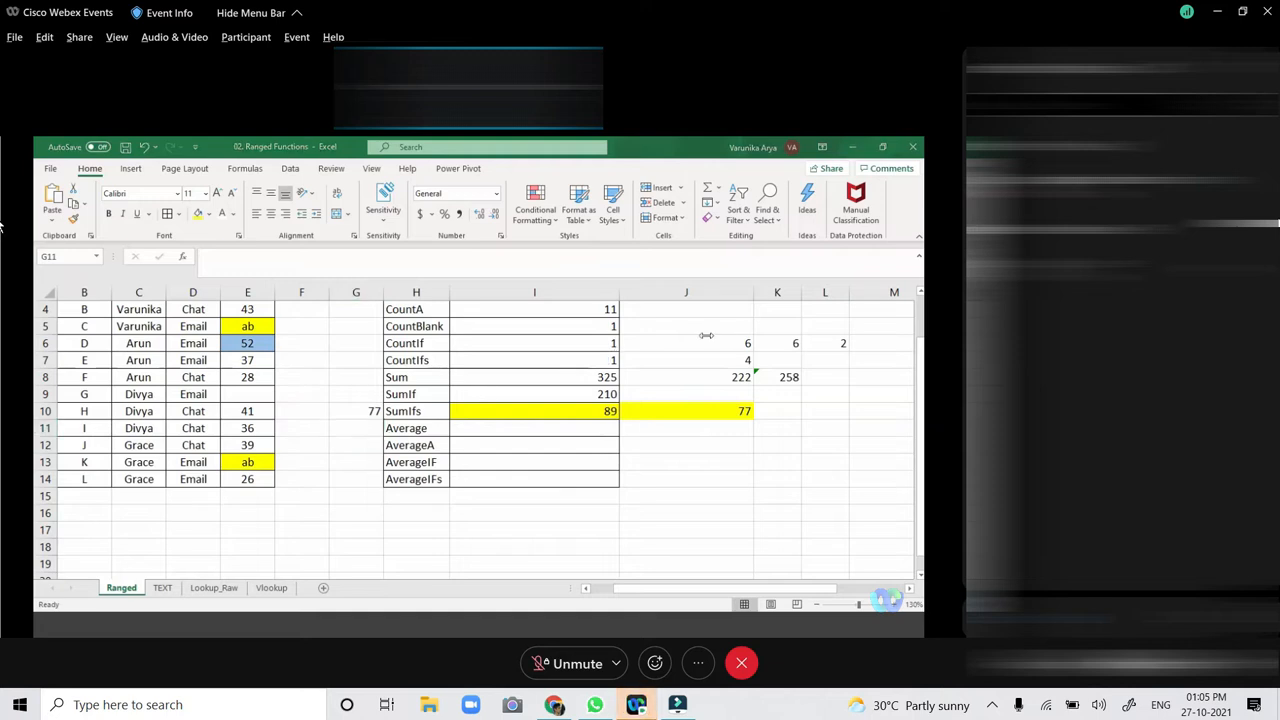
double_click(578, 430)
left_click(578, 429)
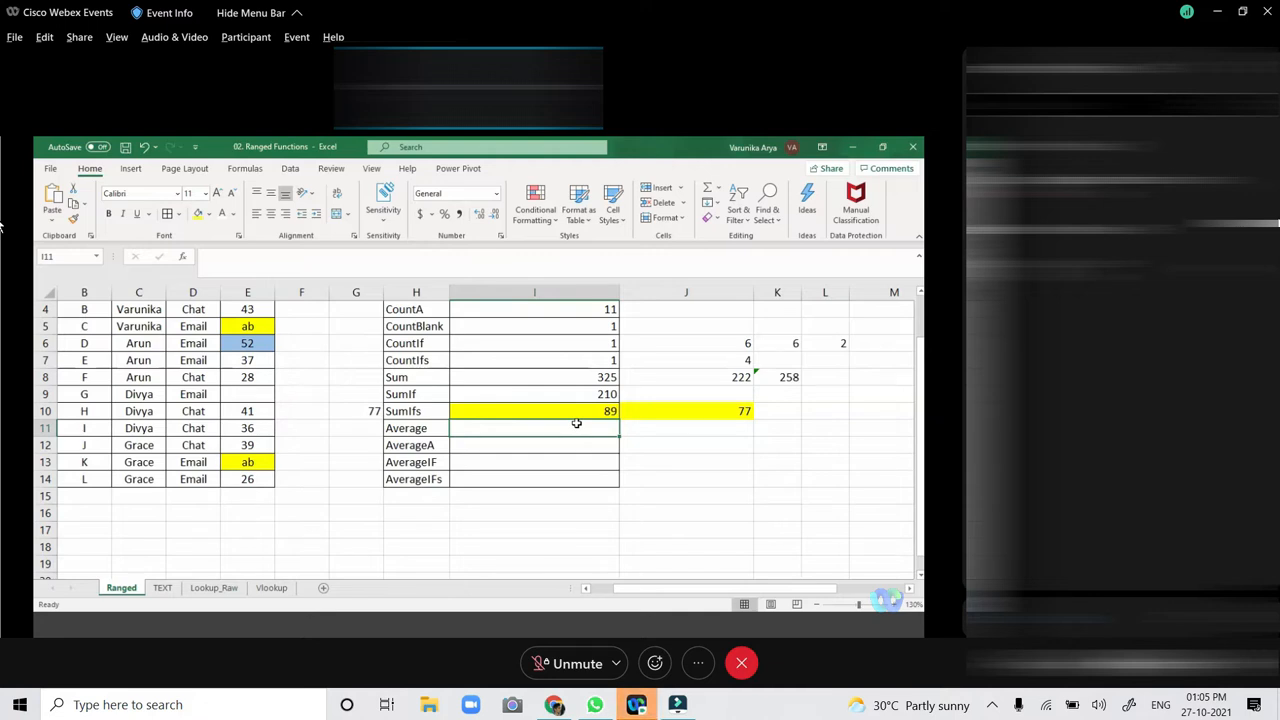
type("=AVERAGE(")
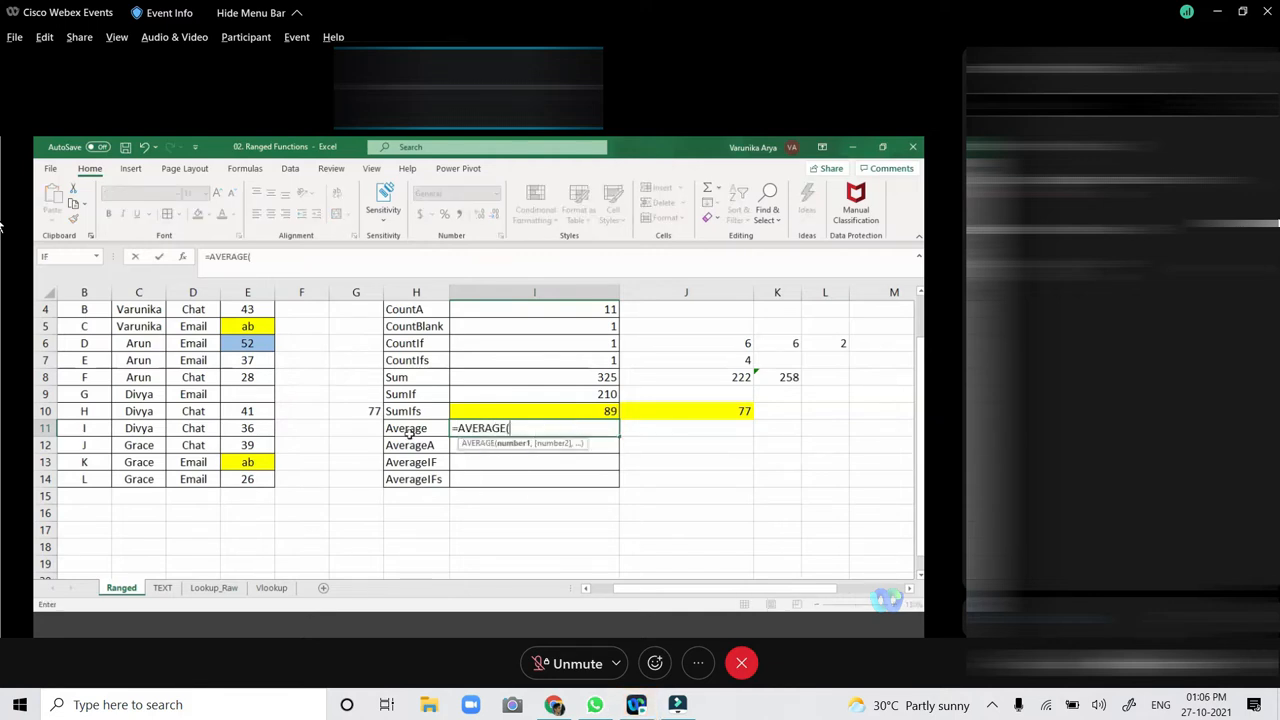
scroll(294, 354, "up", 2)
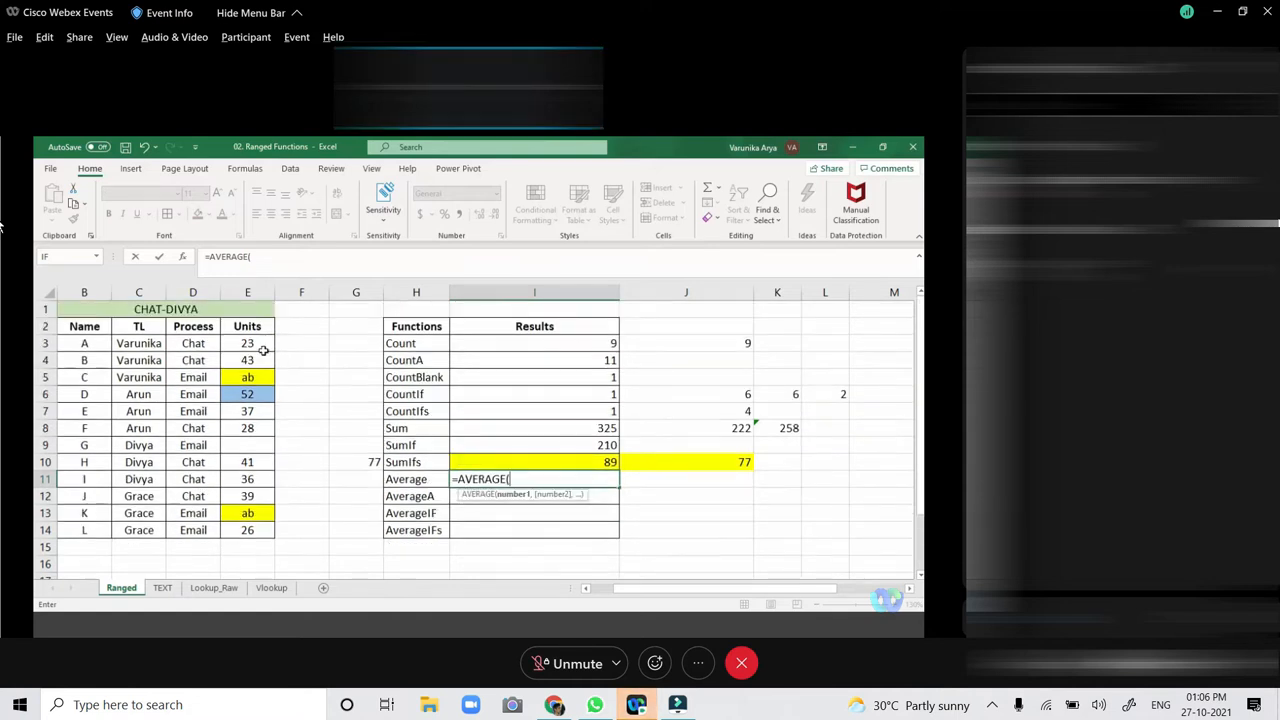
left_click_drag(263, 349, 270, 530)
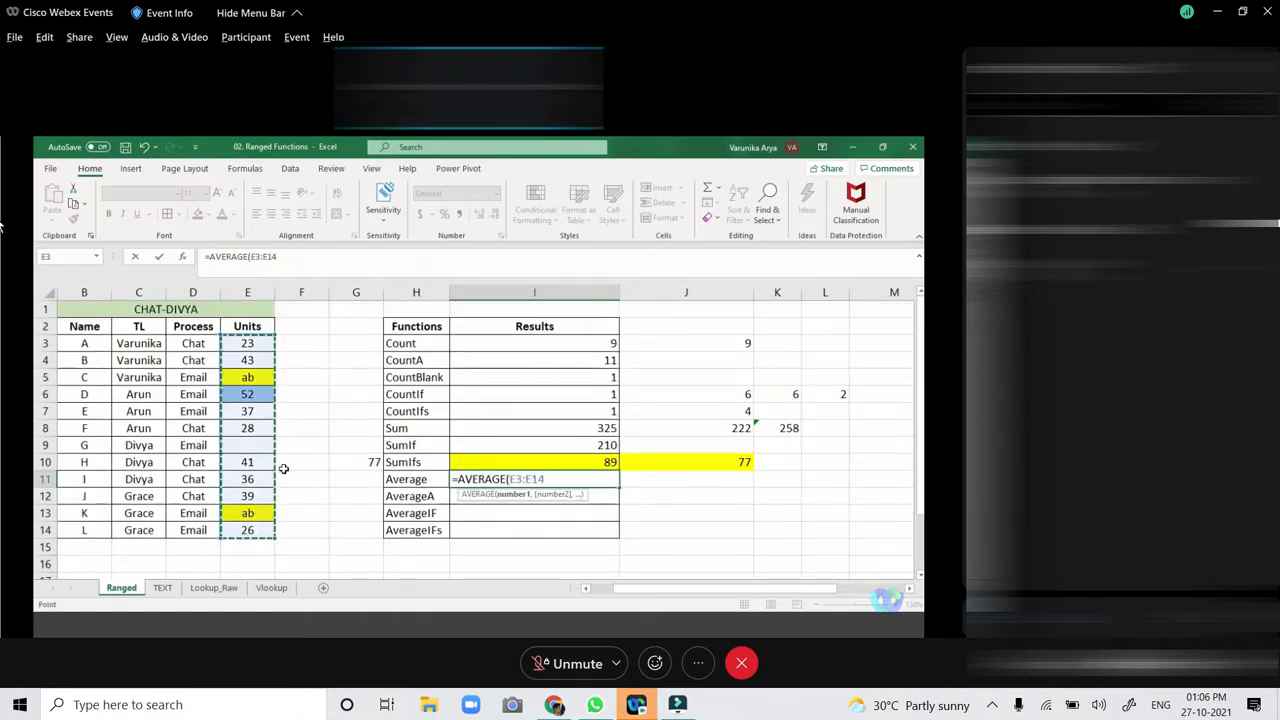
type(")")
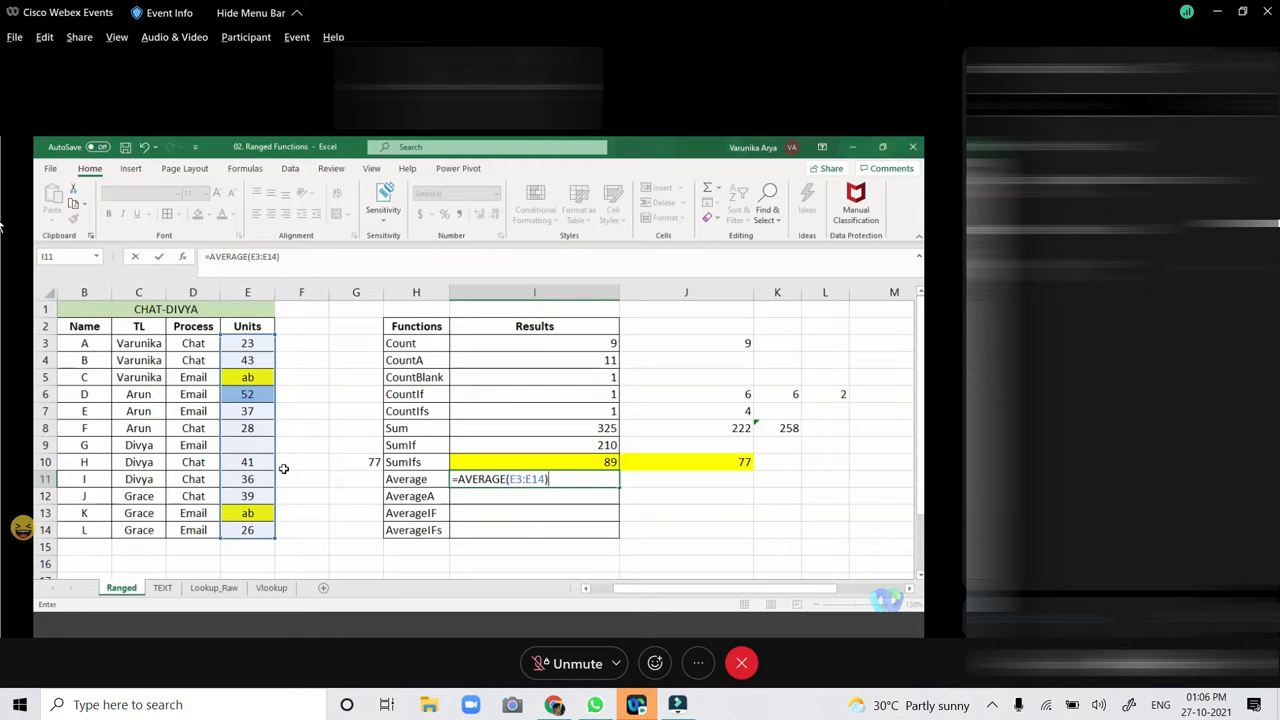
key("Return")
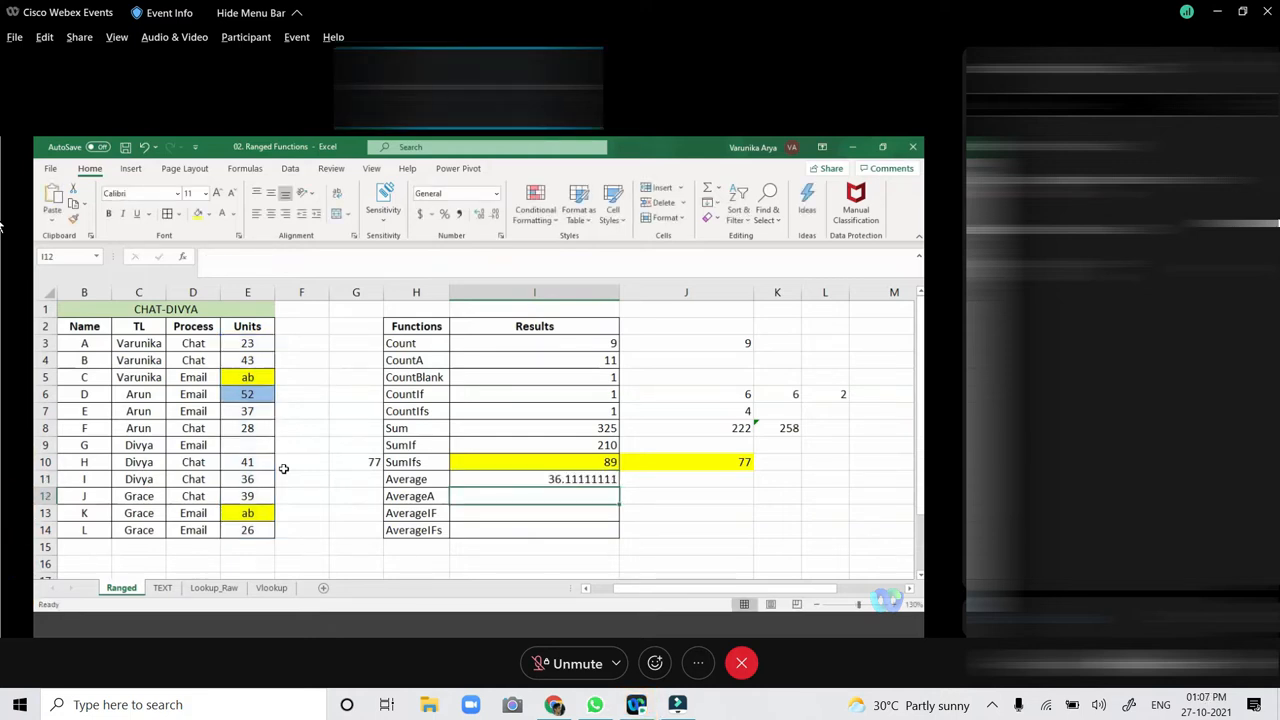
Clear the text entries from E5 and E13 and check the average in I11.
left_click(750, 291)
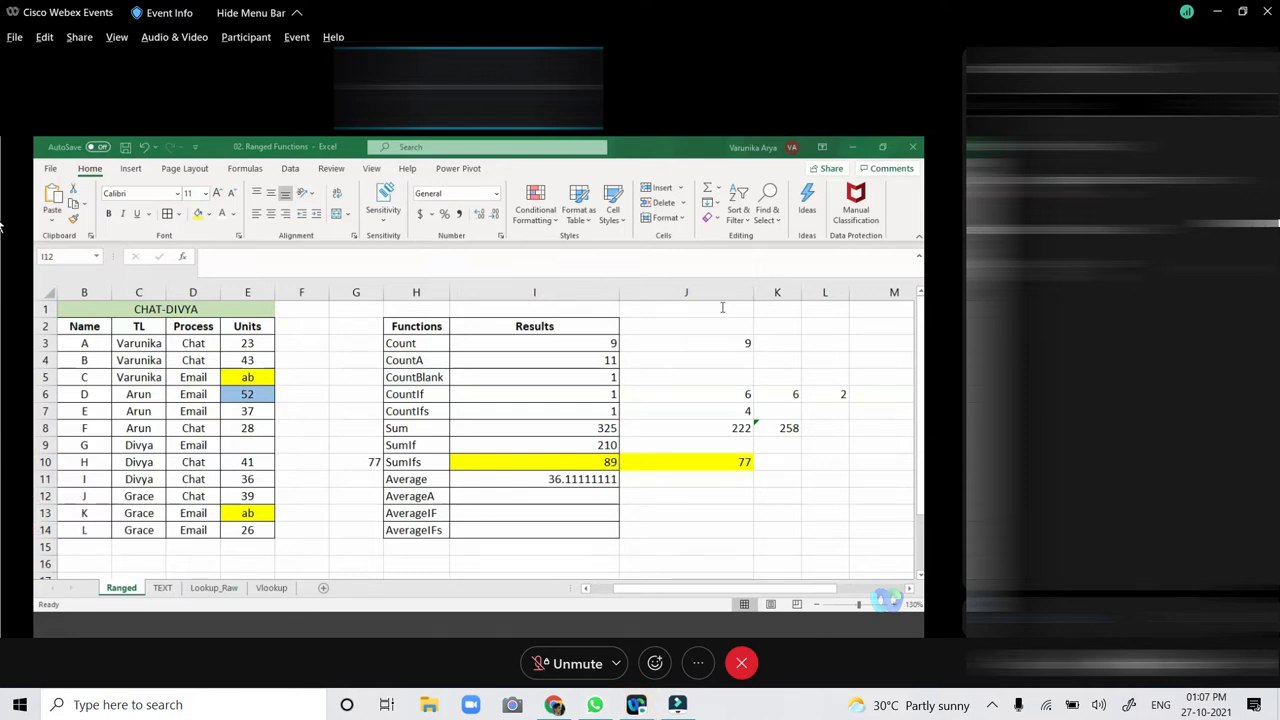
left_click(629, 478)
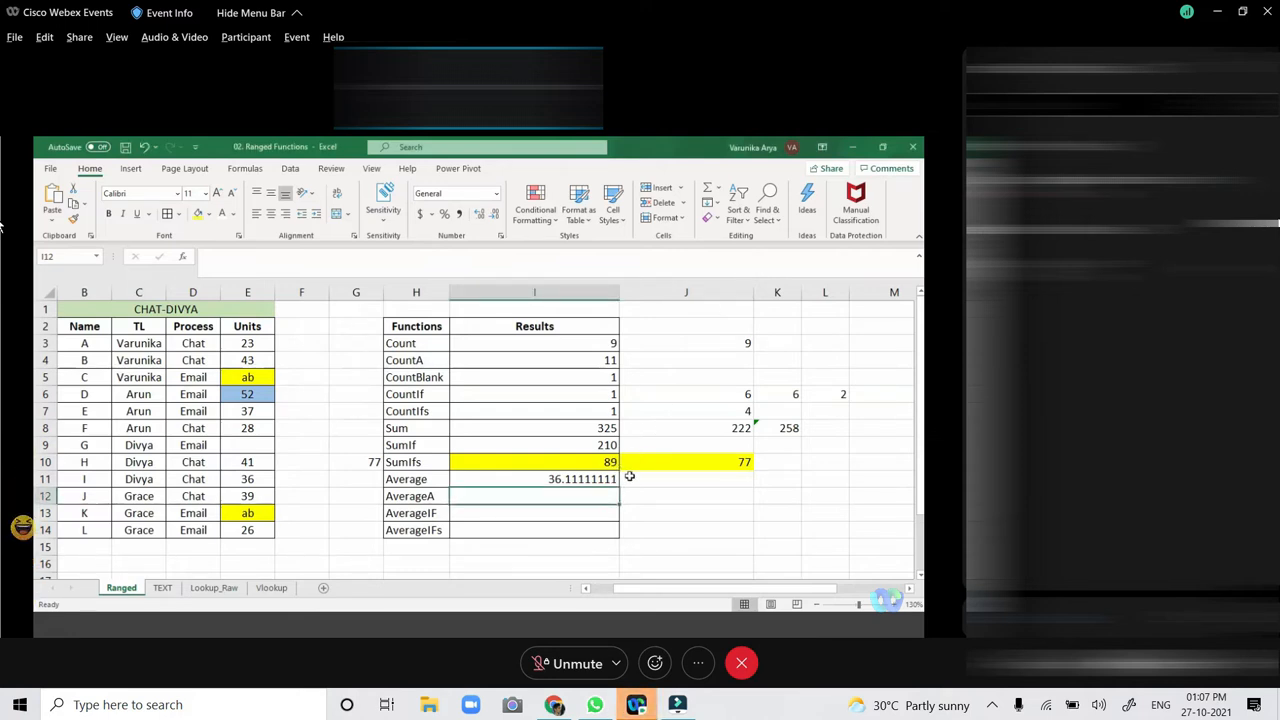
left_click(585, 479)
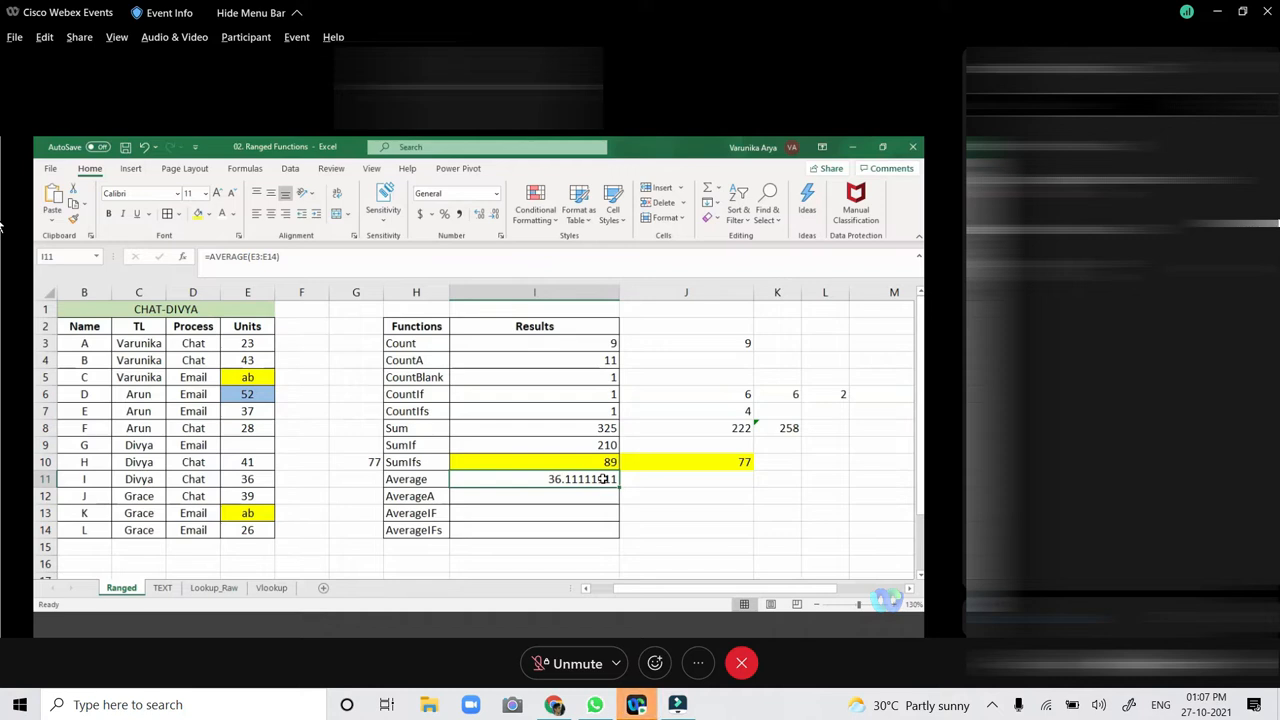
left_click(252, 377)
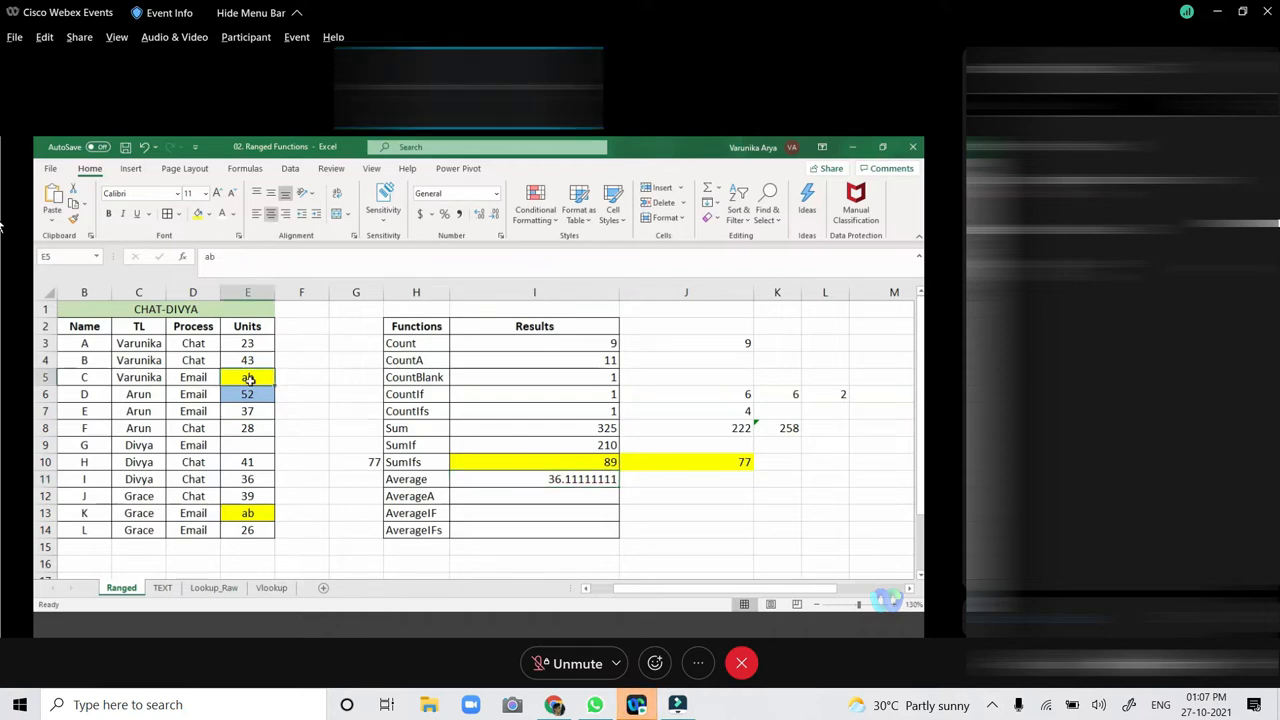
key("Delete")
left_click(258, 513)
key("Delete")
left_click(340, 462)
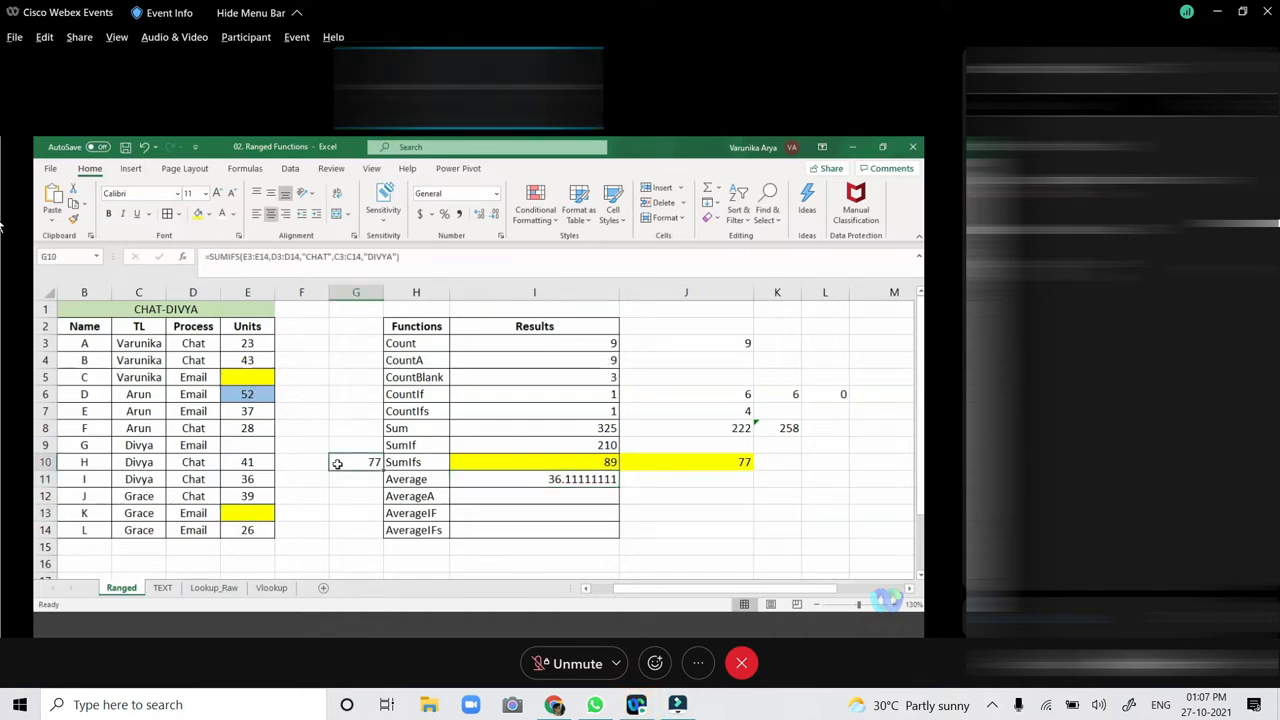
left_click(555, 479)
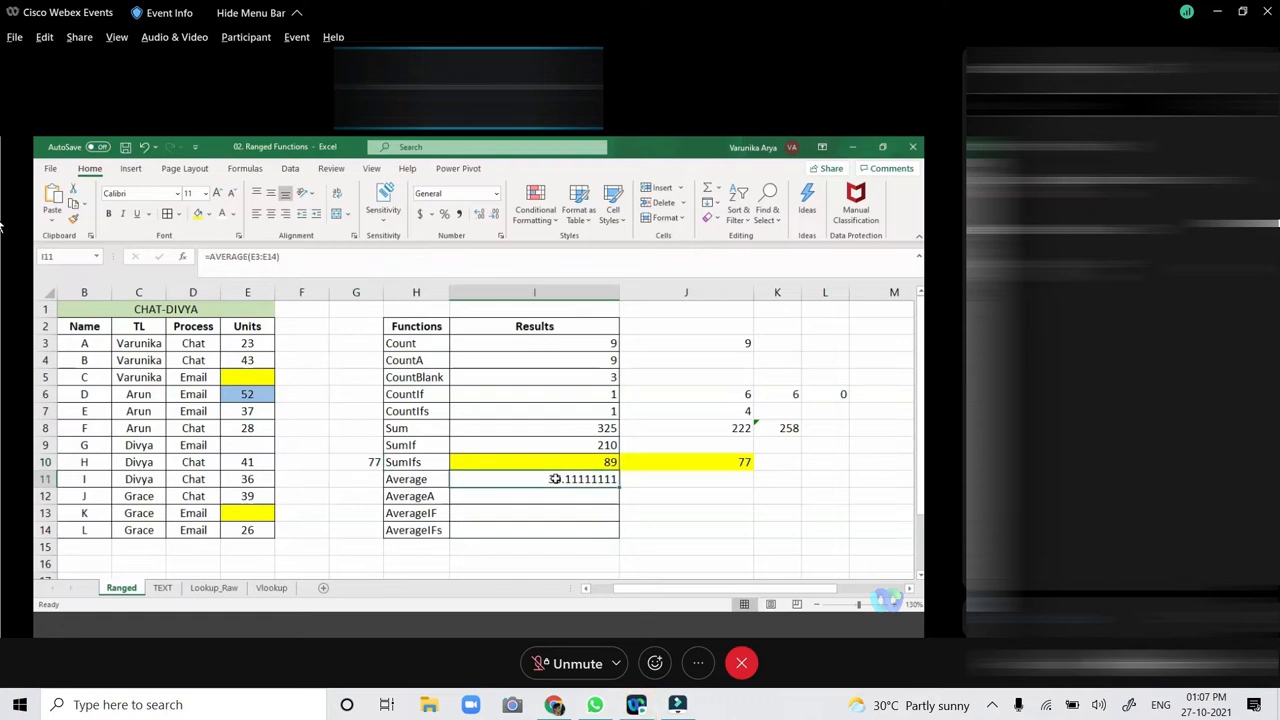
Set the units in E6 to 0 and check the average in I11.
left_click(259, 394)
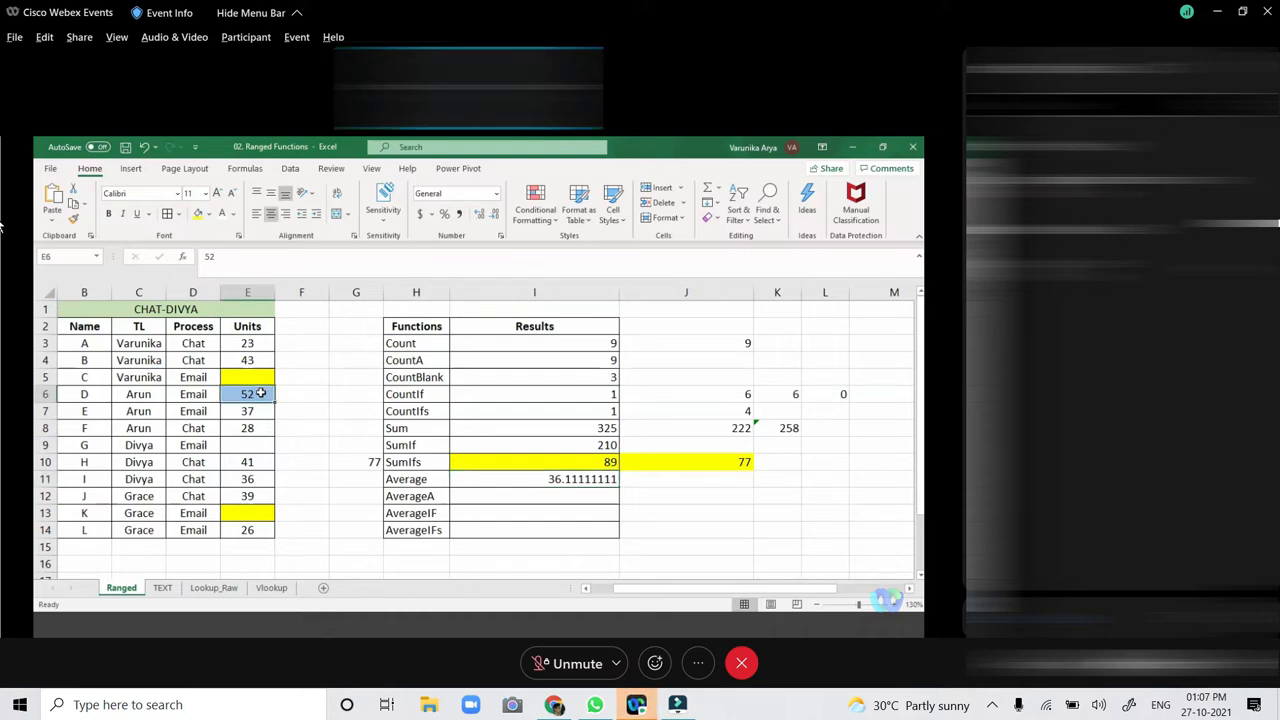
type("0")
left_click(309, 405)
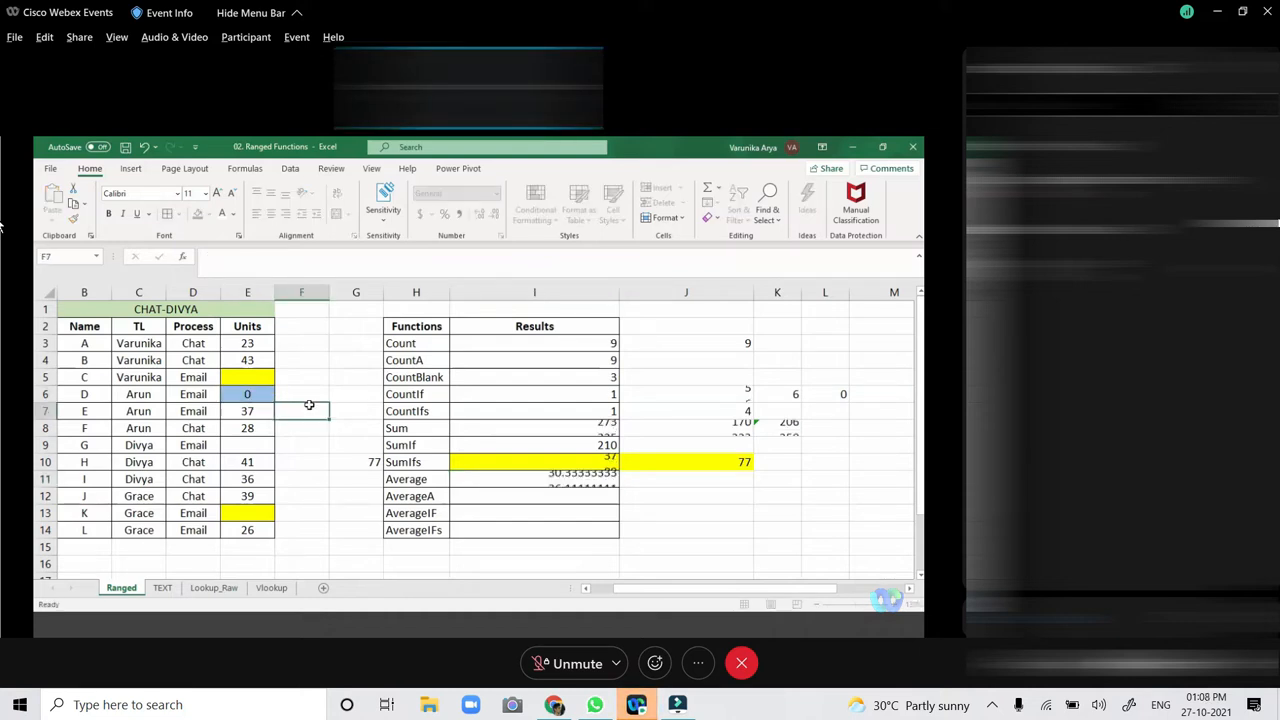
left_click(563, 481)
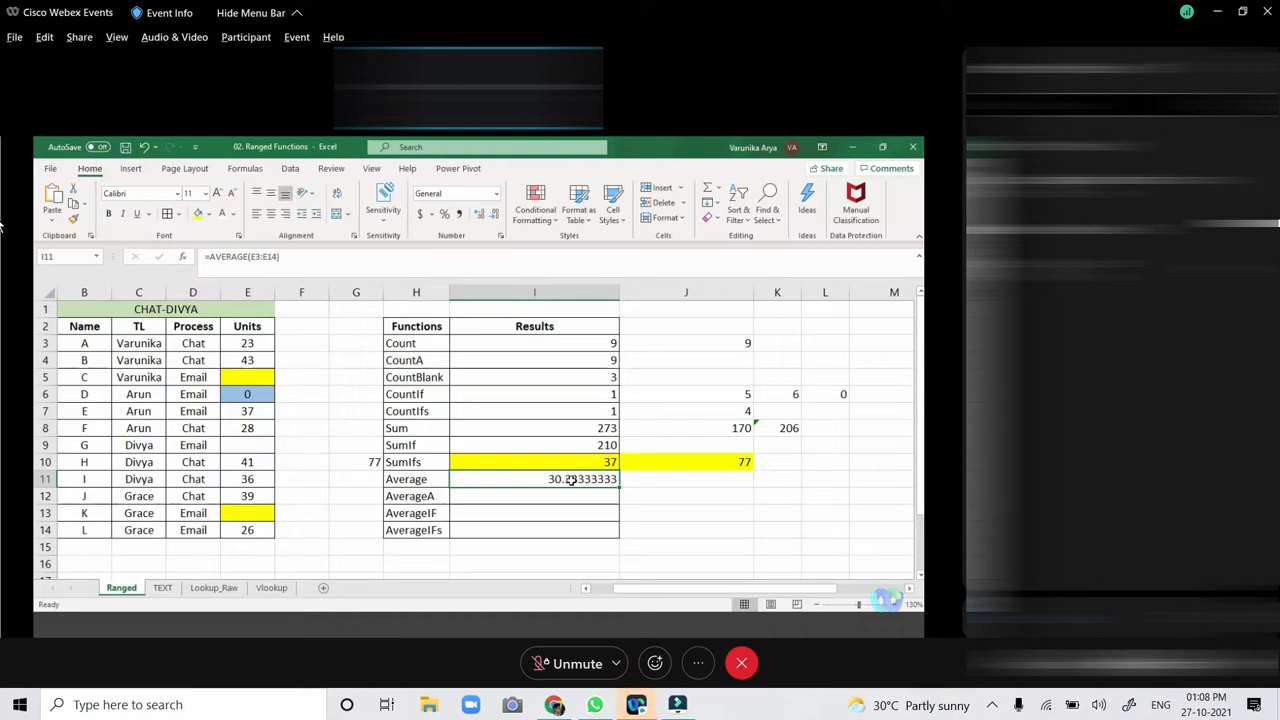
left_click(648, 478)
Examine which numeric cells in E3:E14 count towards the average, and look at the blank cell E9.
left_click_drag(250, 343, 271, 530)
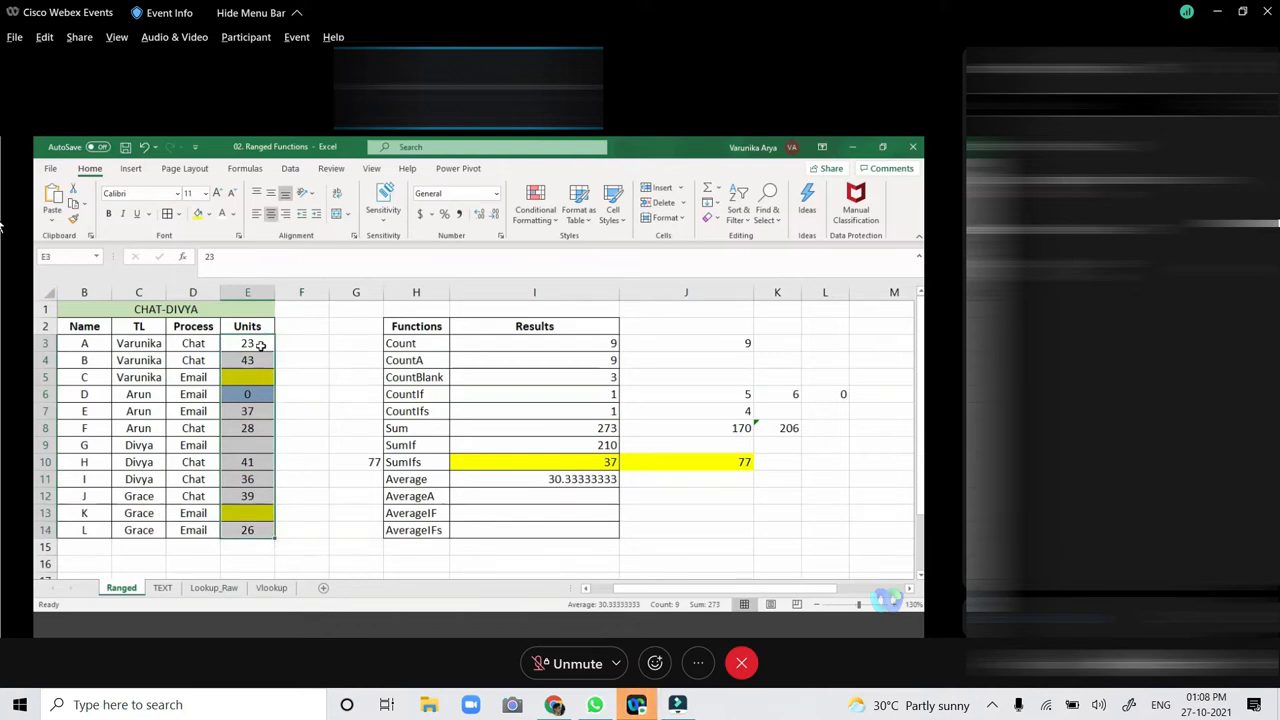
left_click(259, 345)
left_click(256, 360)
left_click(257, 395)
left_click(254, 411)
left_click(254, 428)
left_click(254, 462)
left_click(252, 479)
left_click(252, 496)
left_click(250, 530)
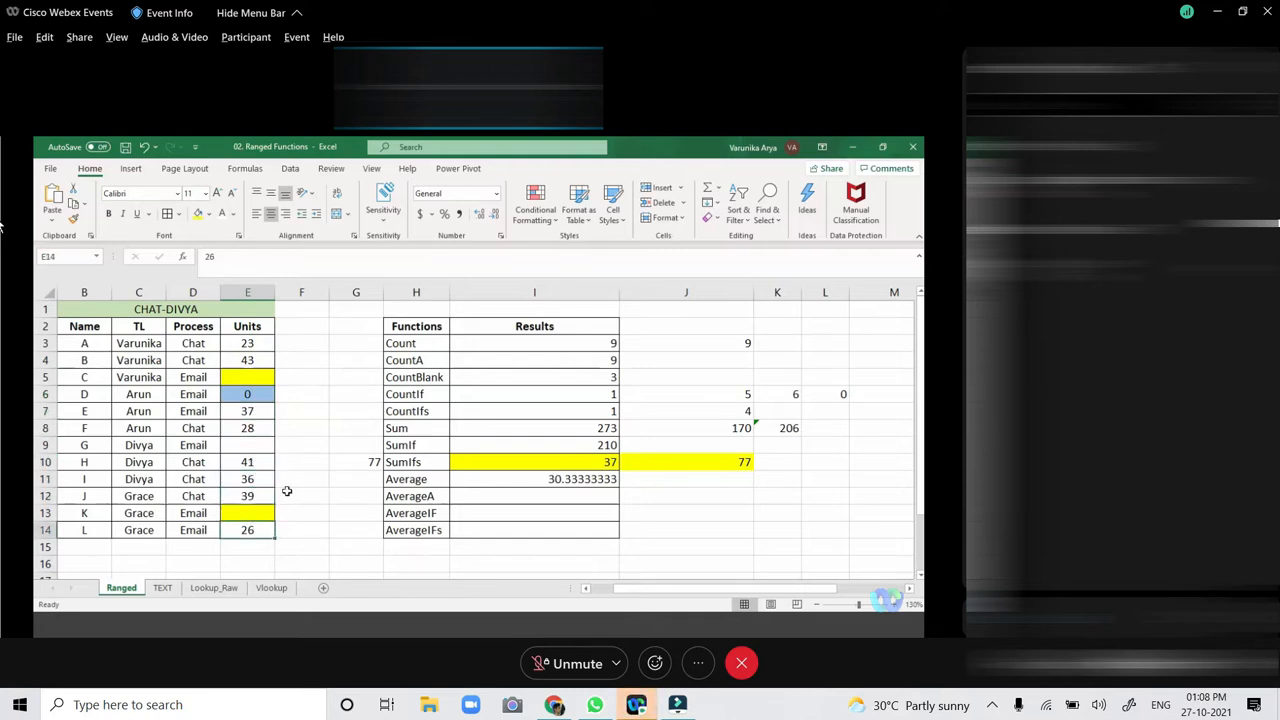
left_click(257, 445)
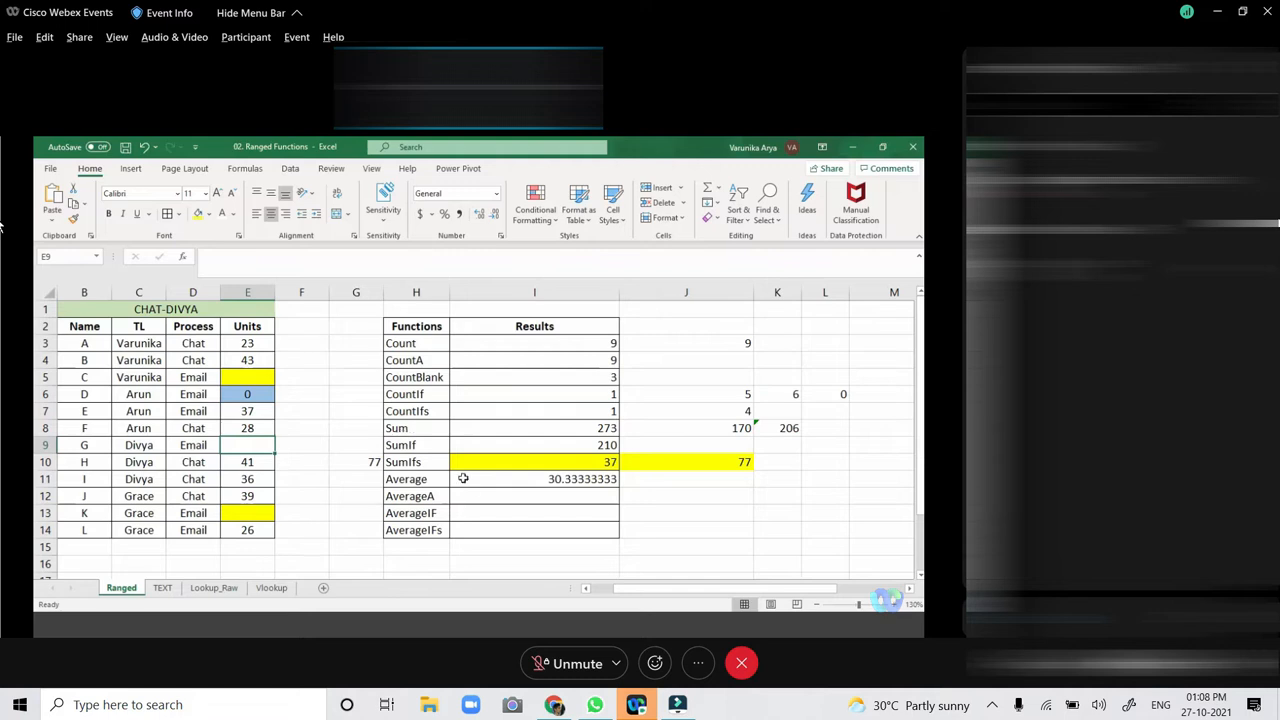
left_click(475, 497)
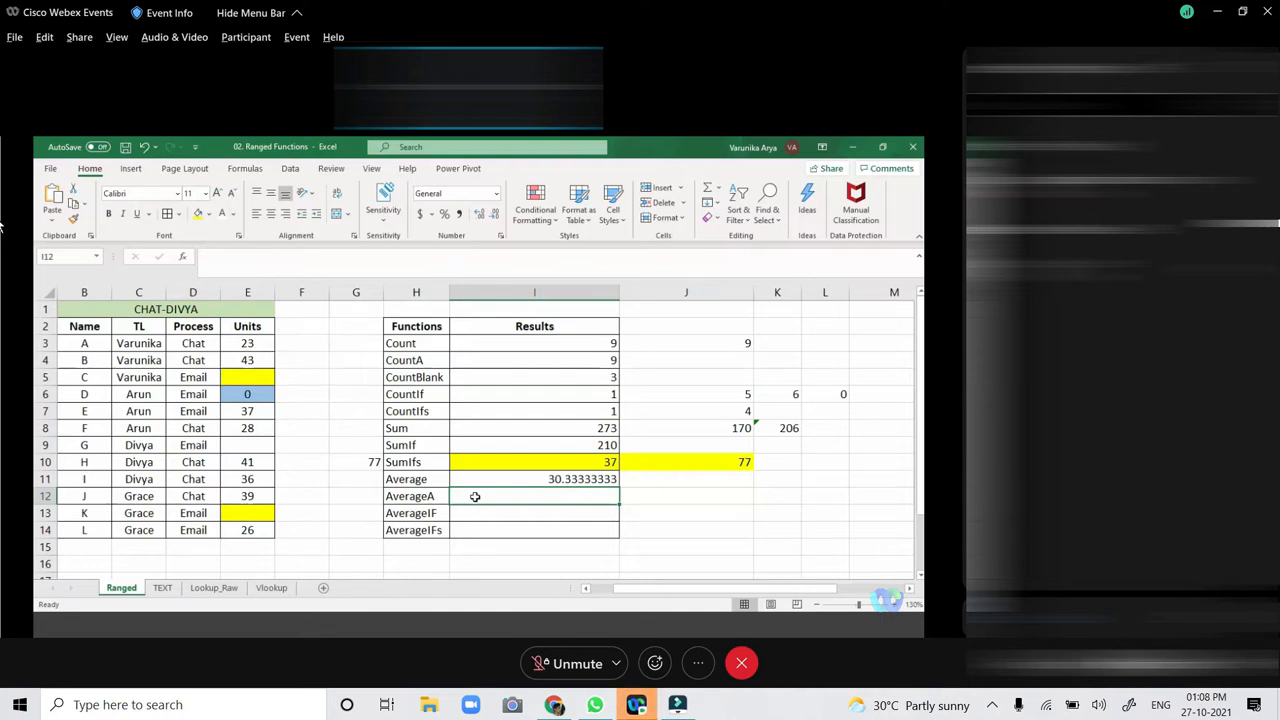
type("=AVERAGEA")
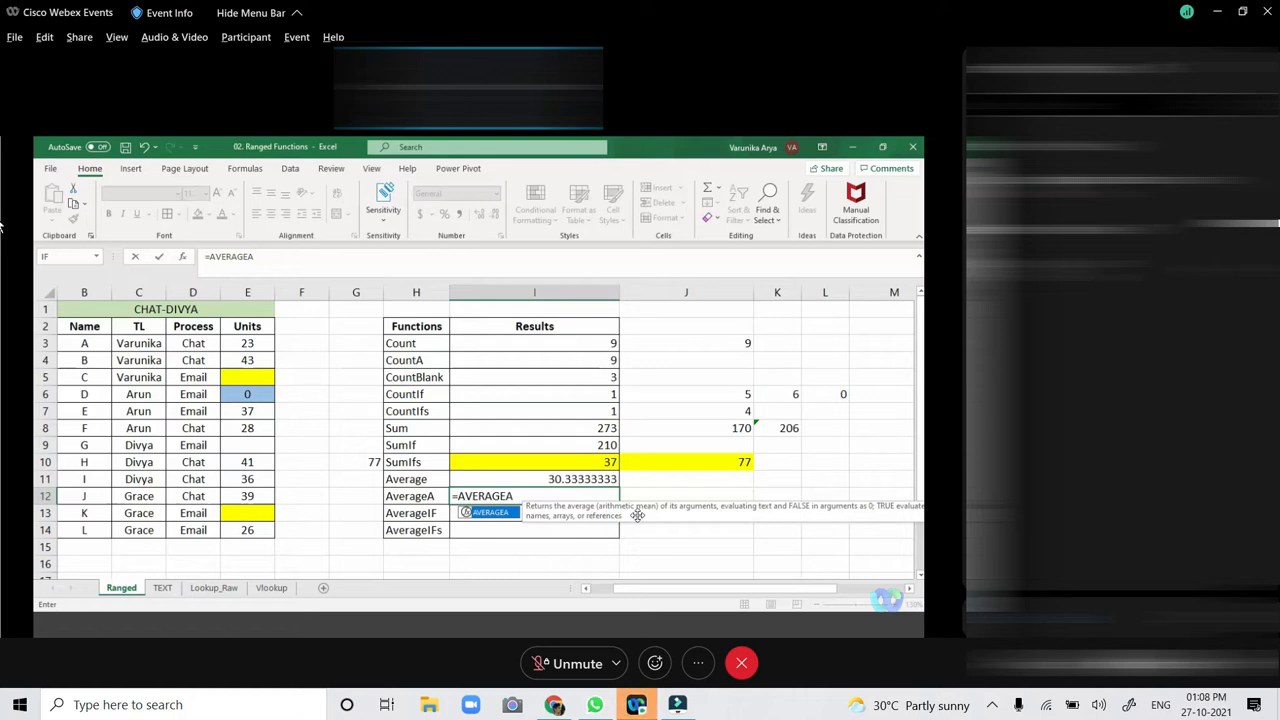
key("BackSpace")
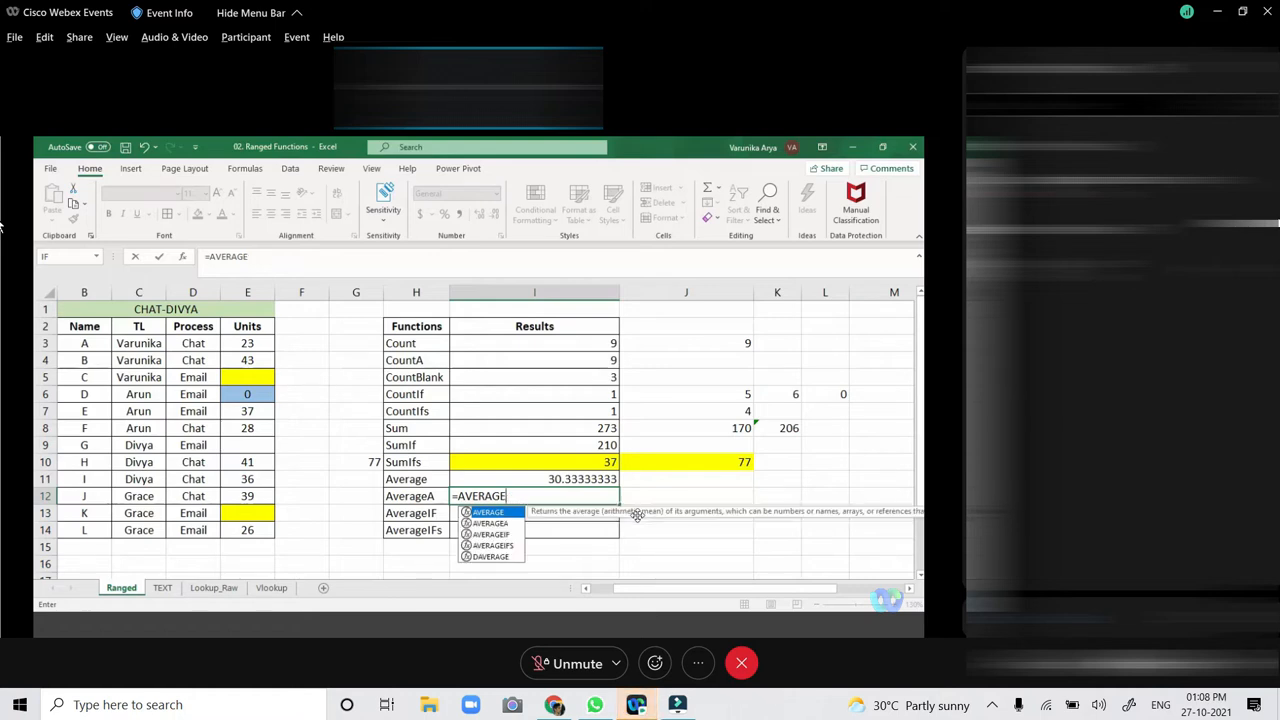
key("Escape")
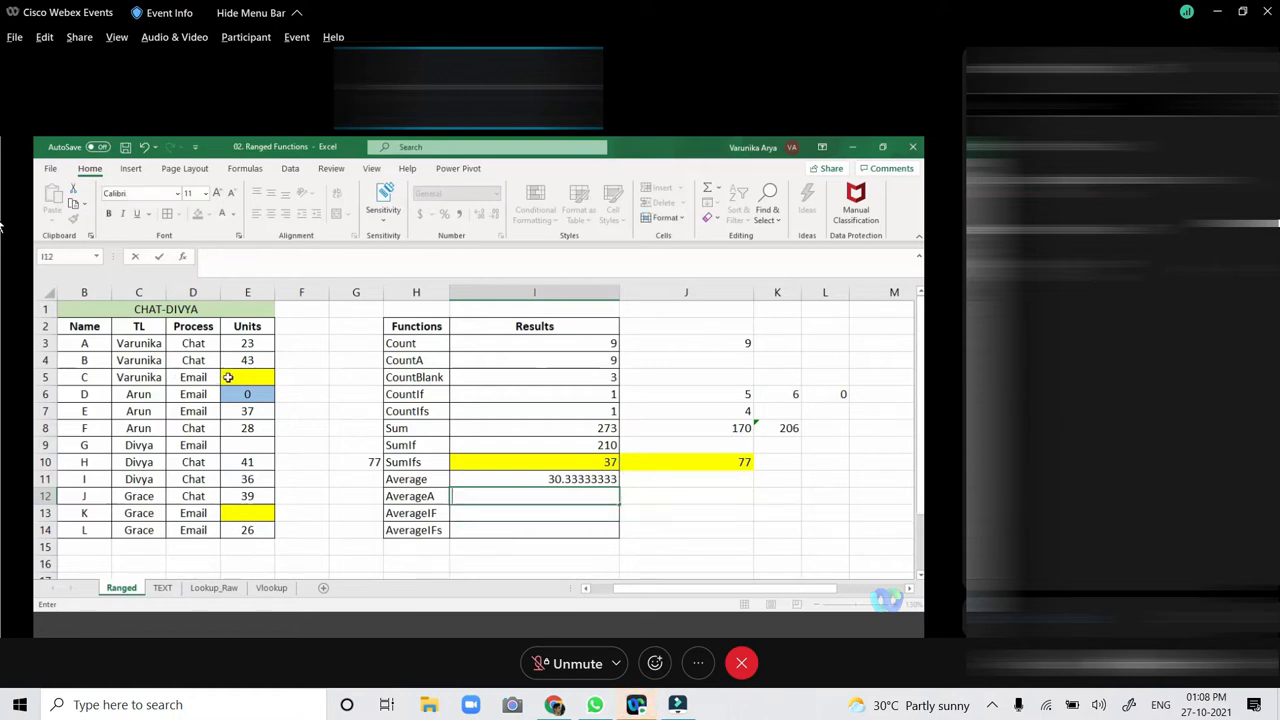
Enter the text AB in the yellow units cells E5 and E13.
left_click(229, 377)
type("AB")
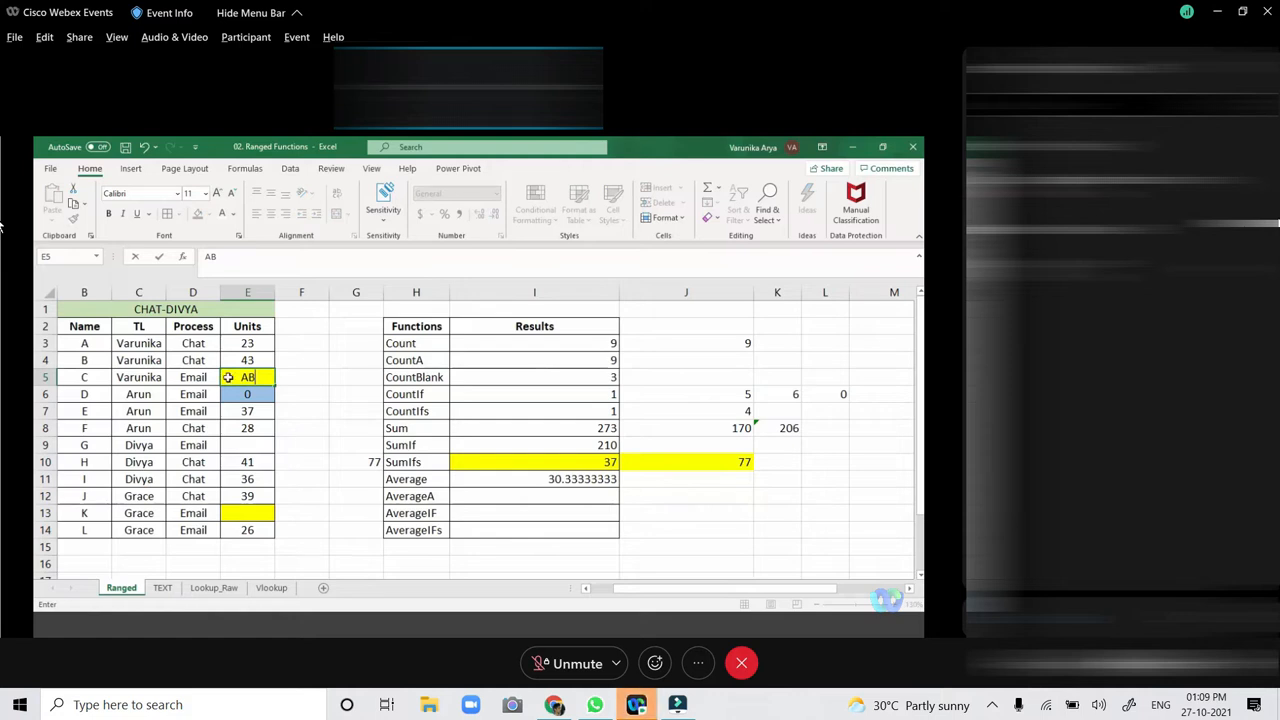
key("Return")
left_click(254, 442)
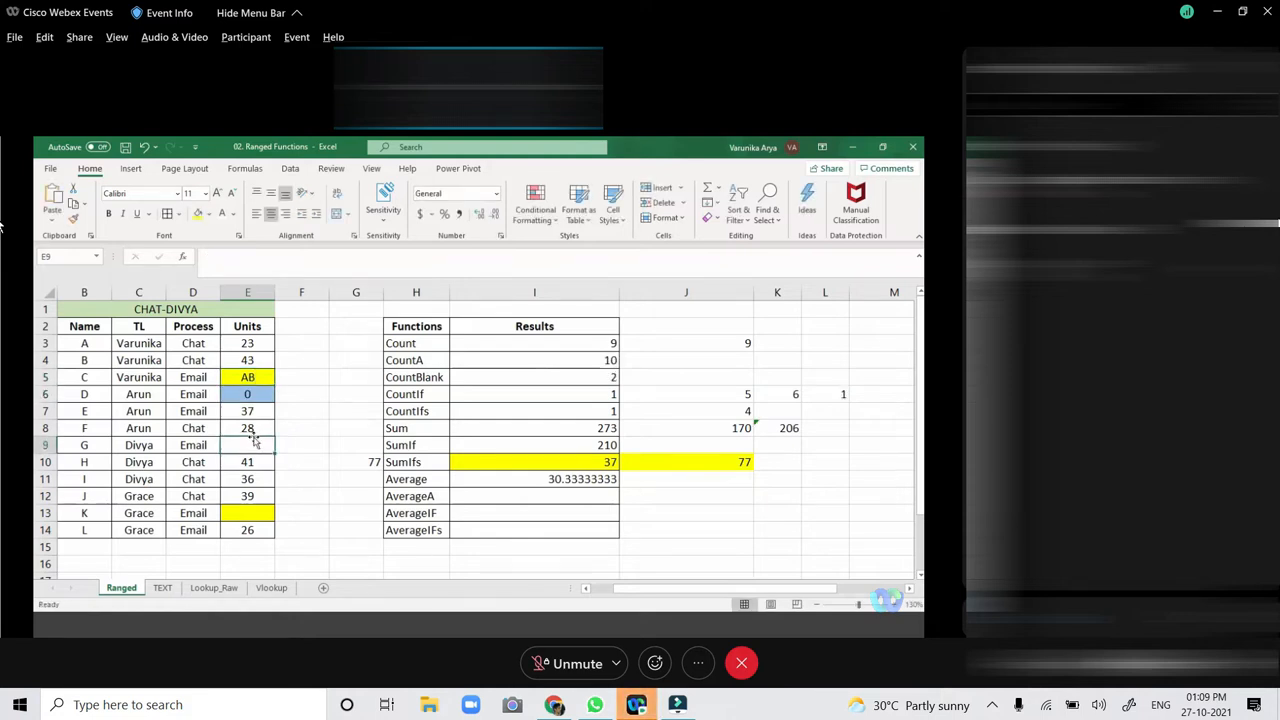
key("Down")
key("Down")
key("Down")
key("Down")
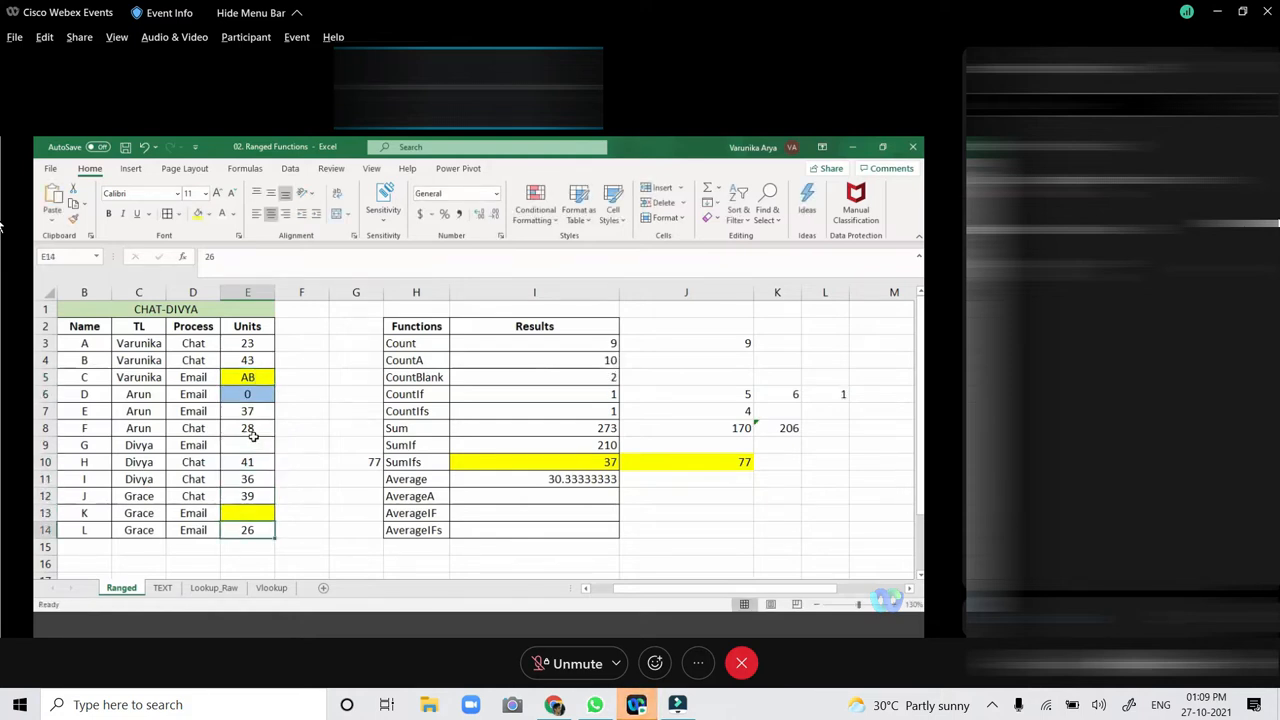
type("AB")
key("Return")
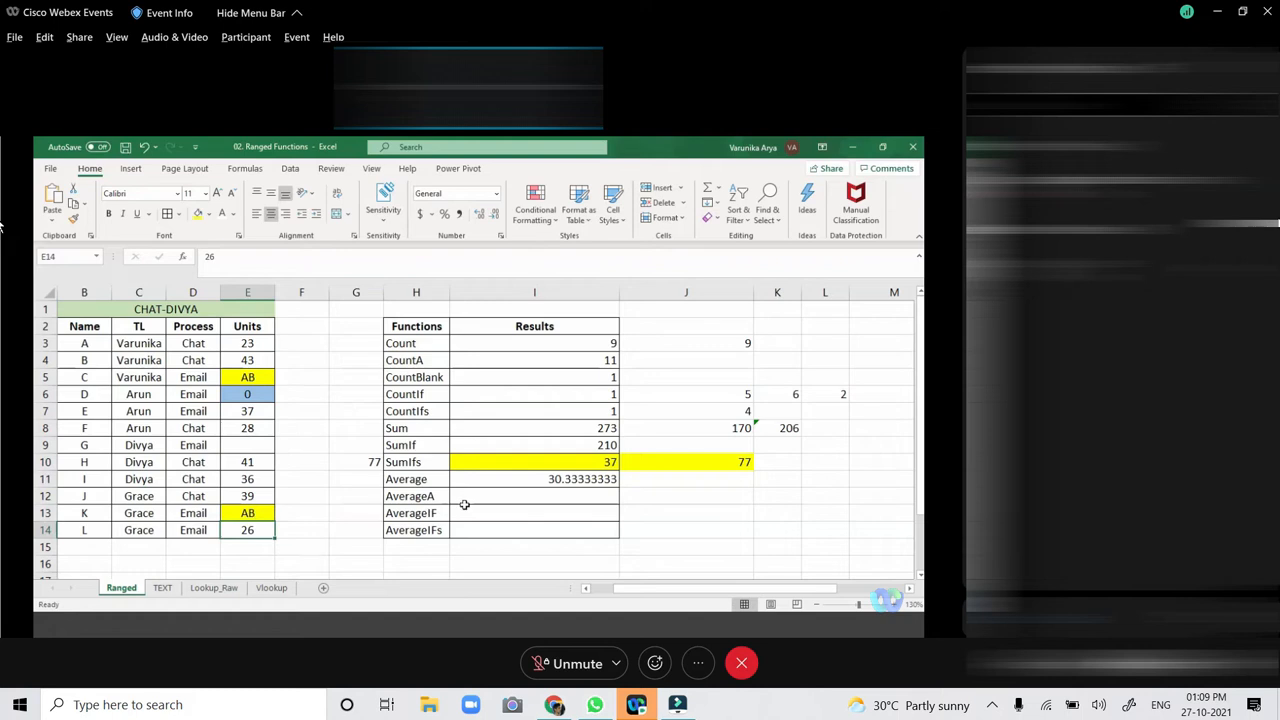
Enter an AVERAGEA formula over the units E3:E14 in the AverageA result cell I12.
left_click(505, 497)
double_click(505, 497)
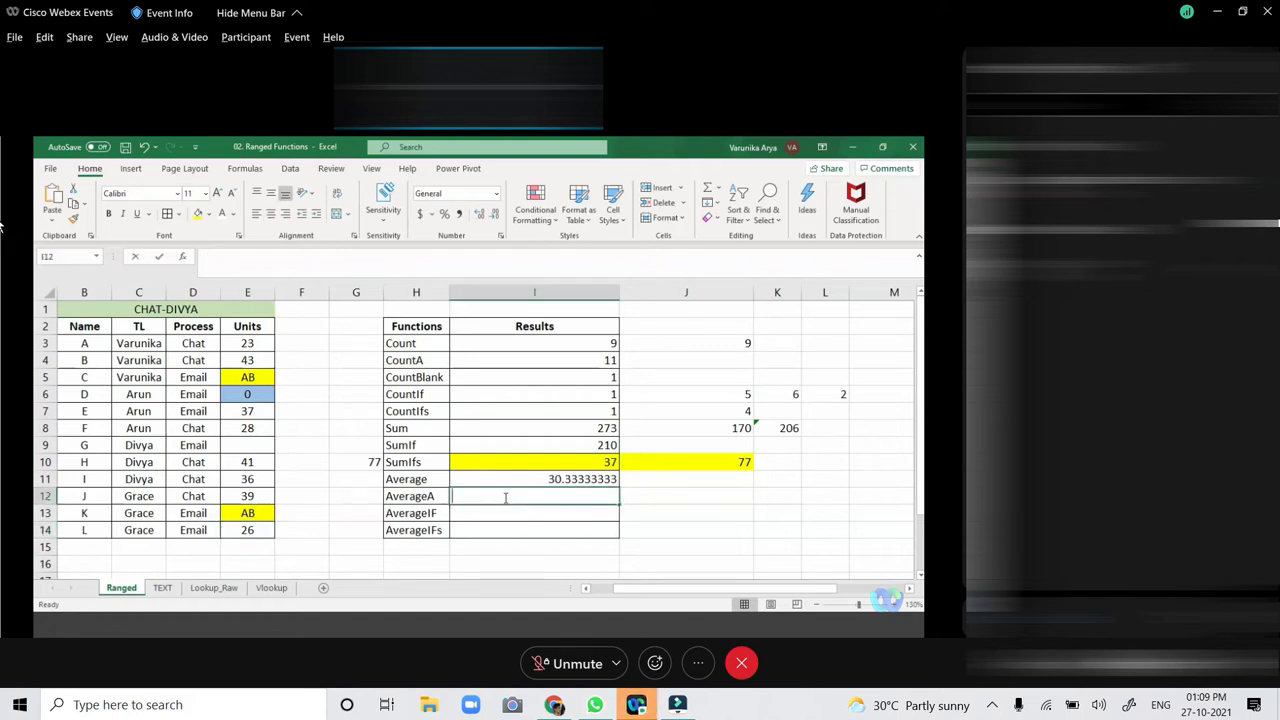
type("=AVERAGA")
key("BackSpace")
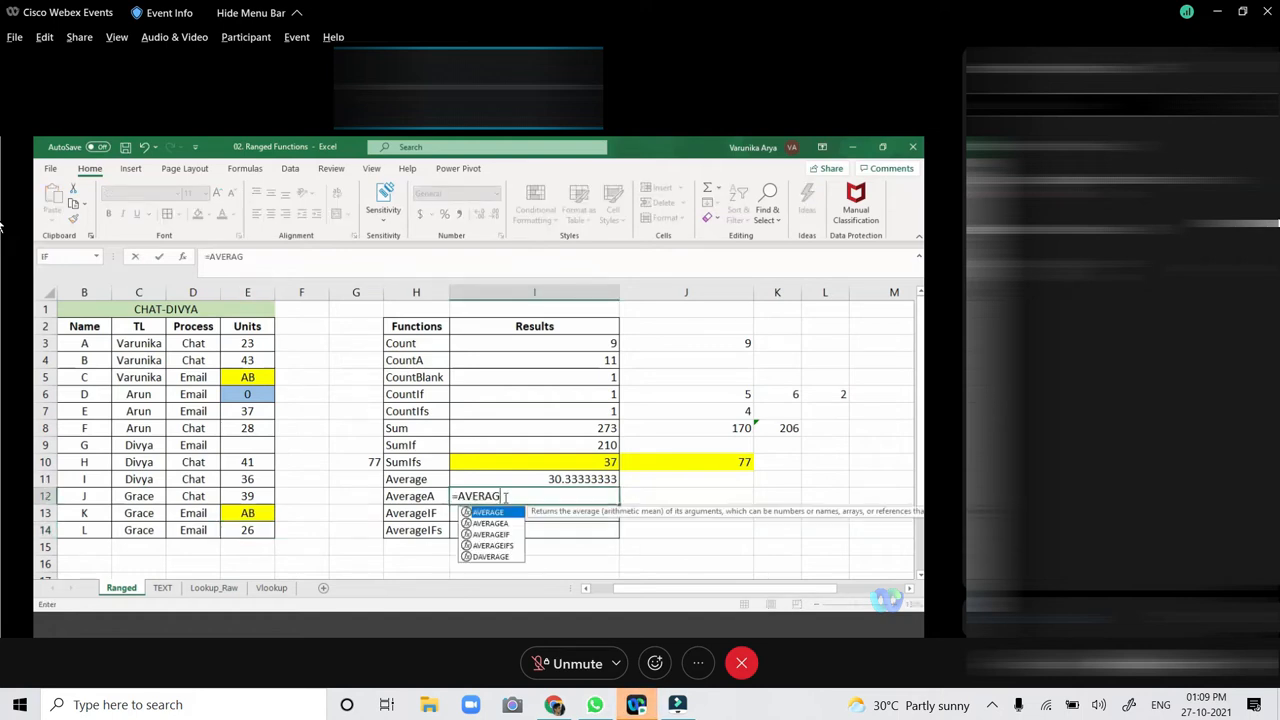
type("EA(")
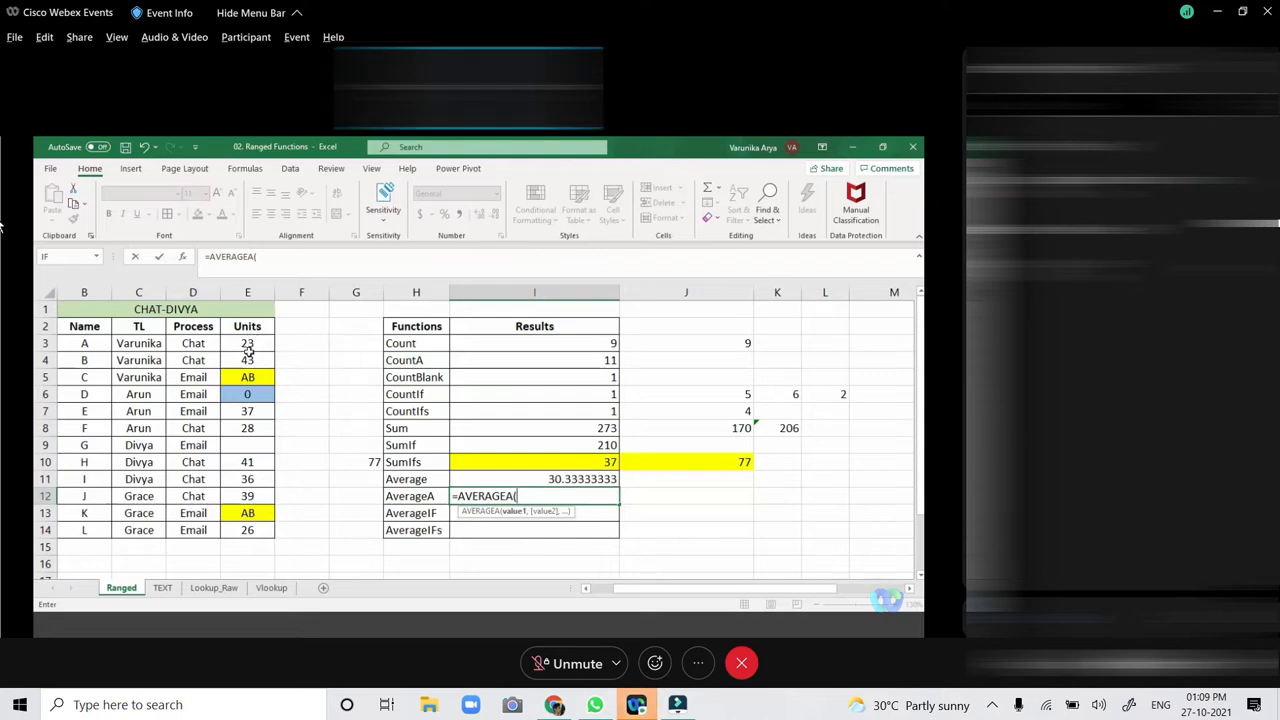
left_click_drag(249, 348, 247, 530)
type(")")
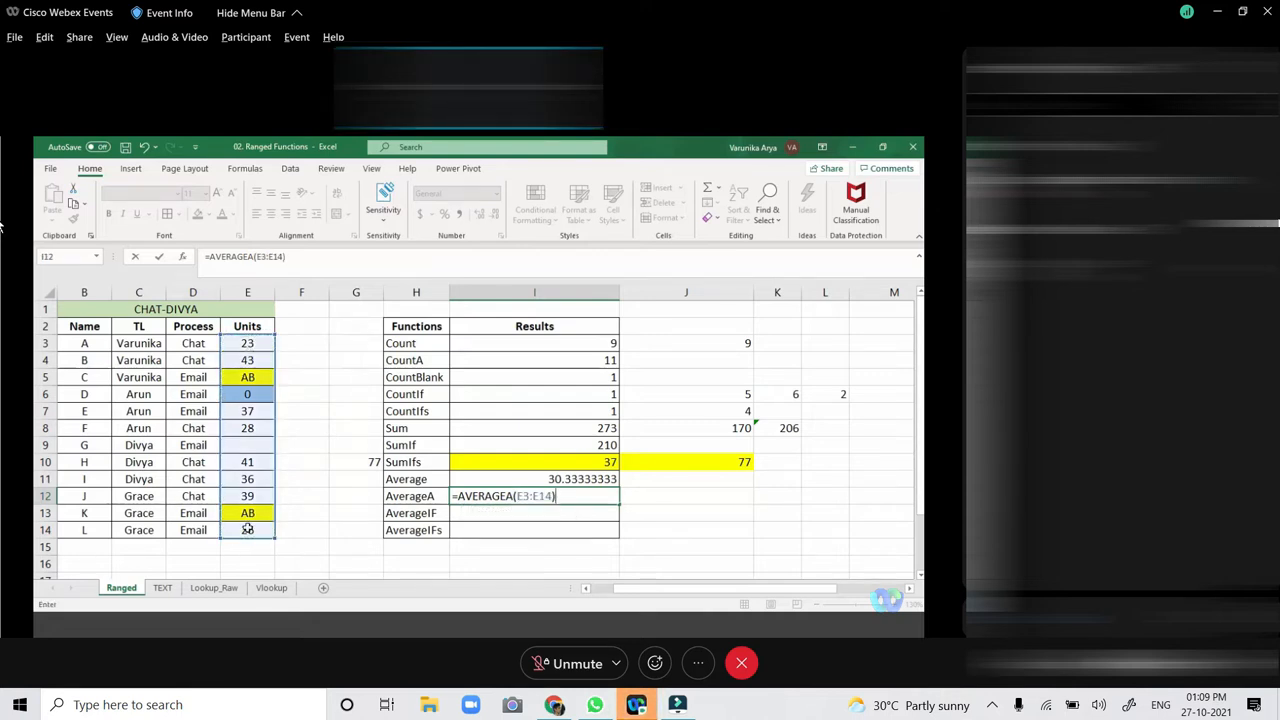
key("Return")
left_click(507, 497)
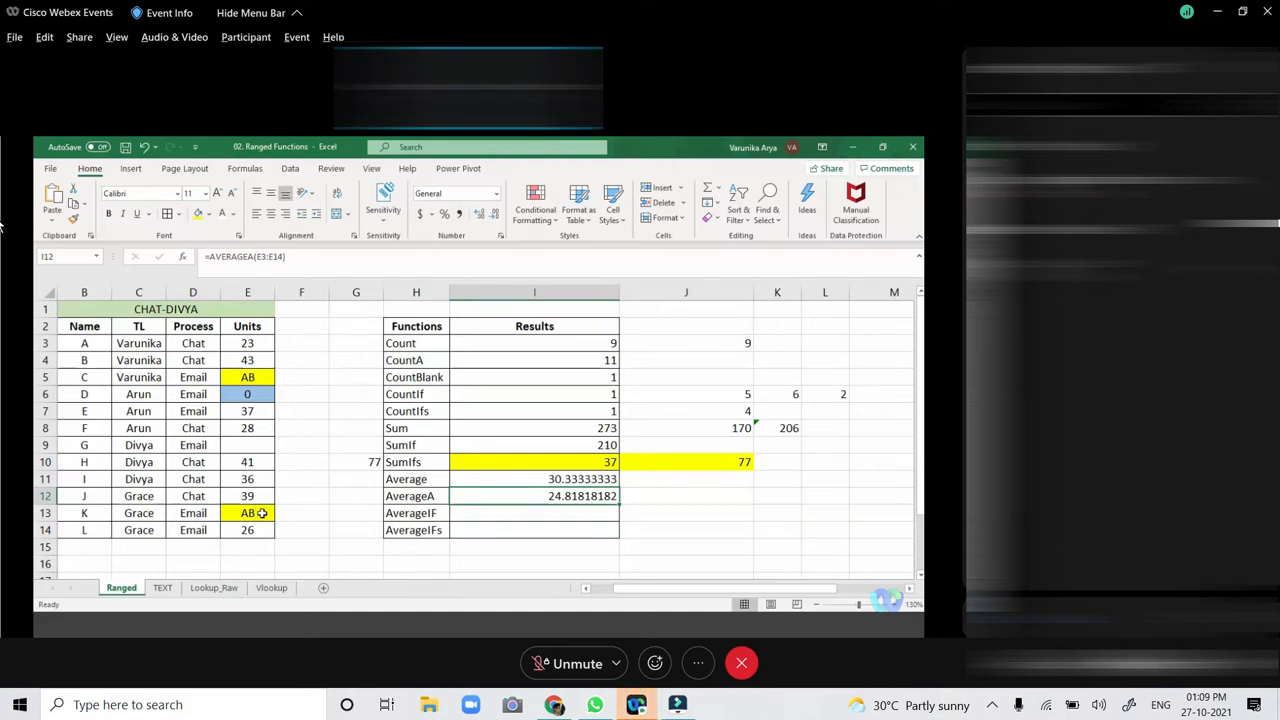
Examine which text, zero and numeric cells in the units range E3:E14 the AVERAGEA formula in I12 counts.
left_click(262, 513)
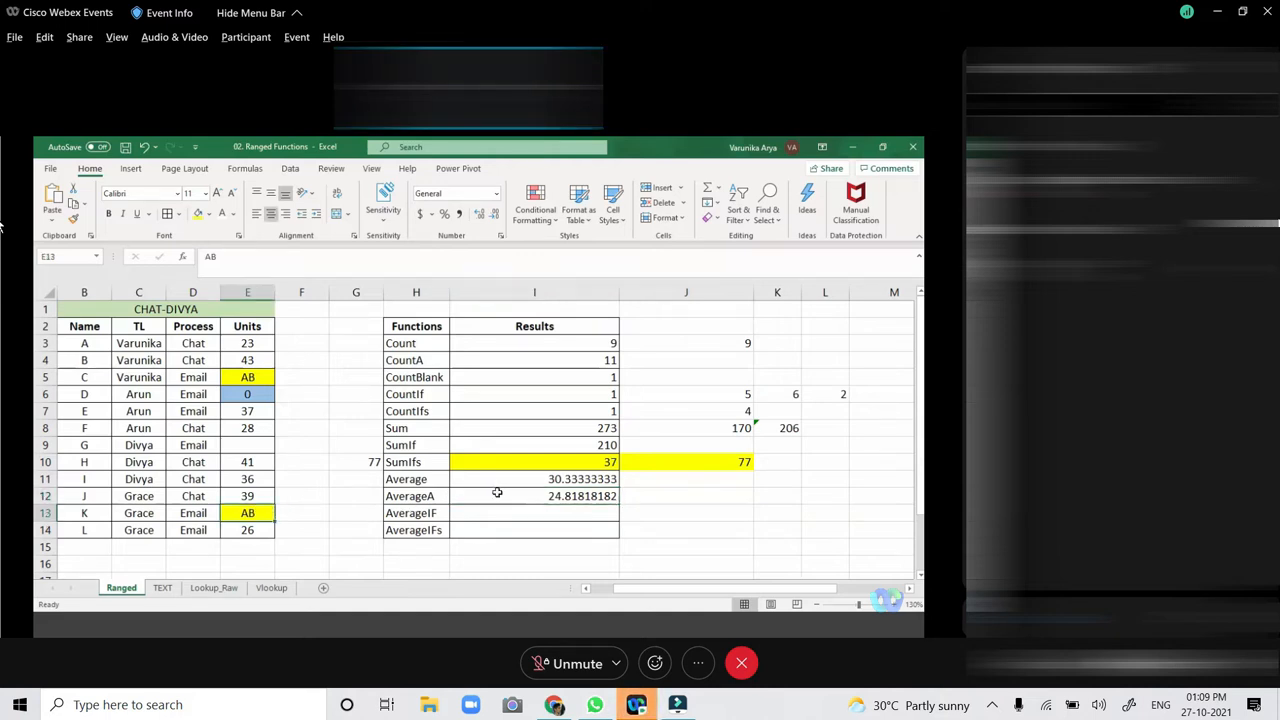
left_click(500, 494)
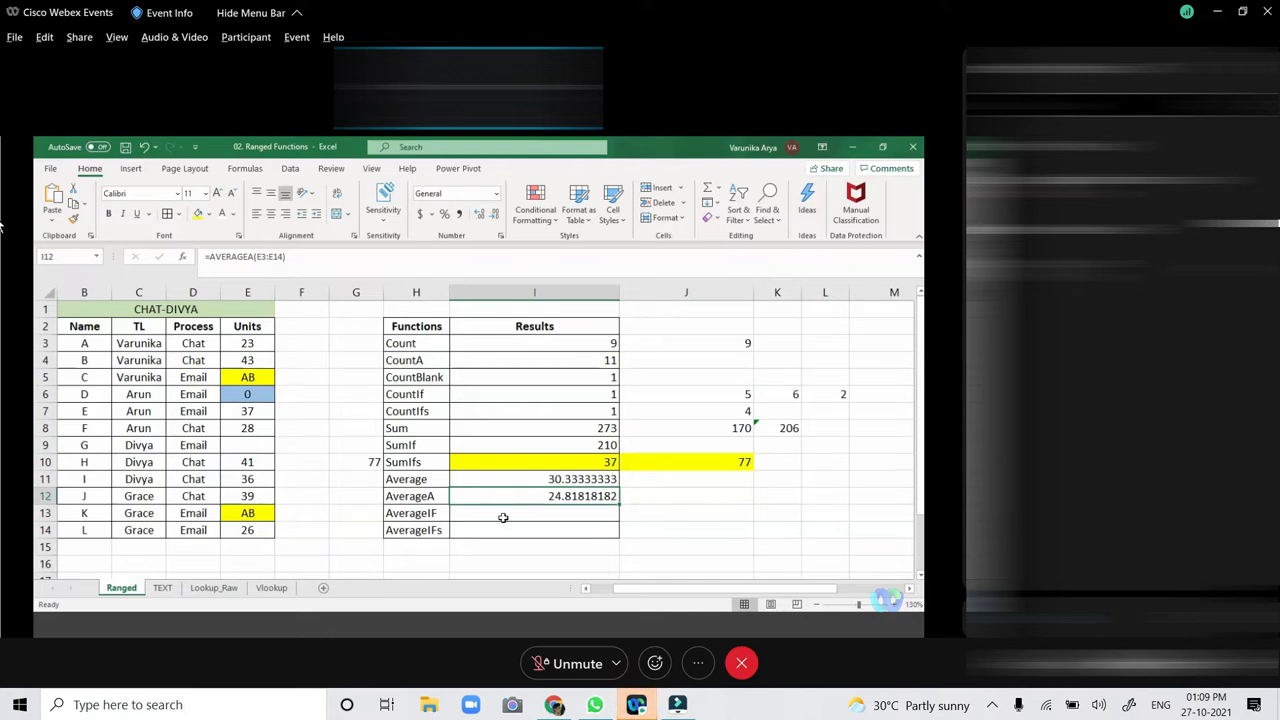
left_click(503, 516)
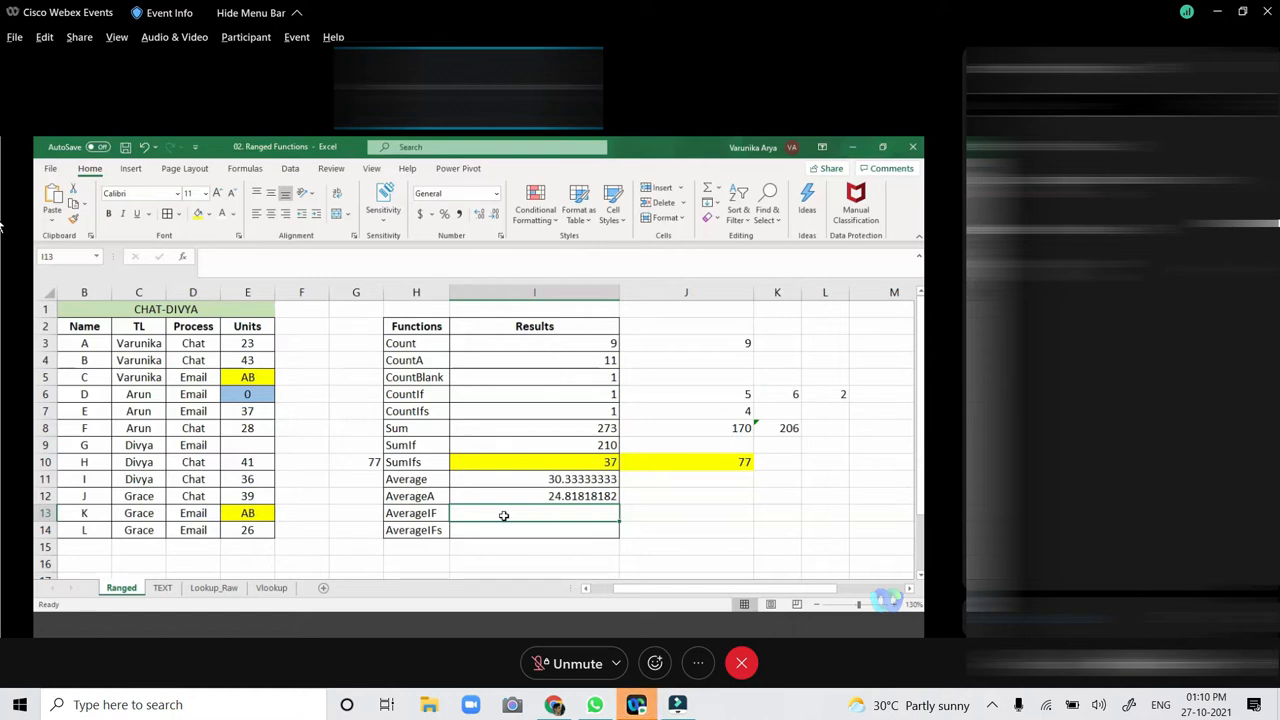
left_click(496, 497)
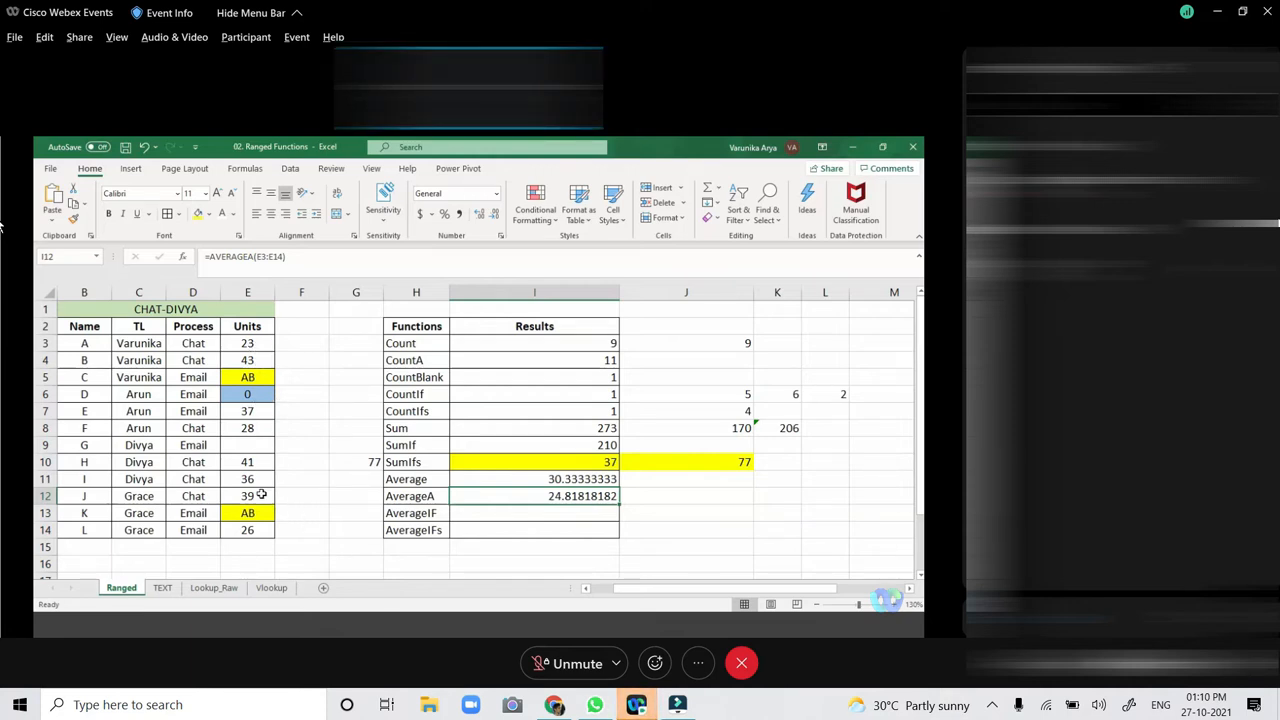
left_click_drag(247, 343, 261, 510)
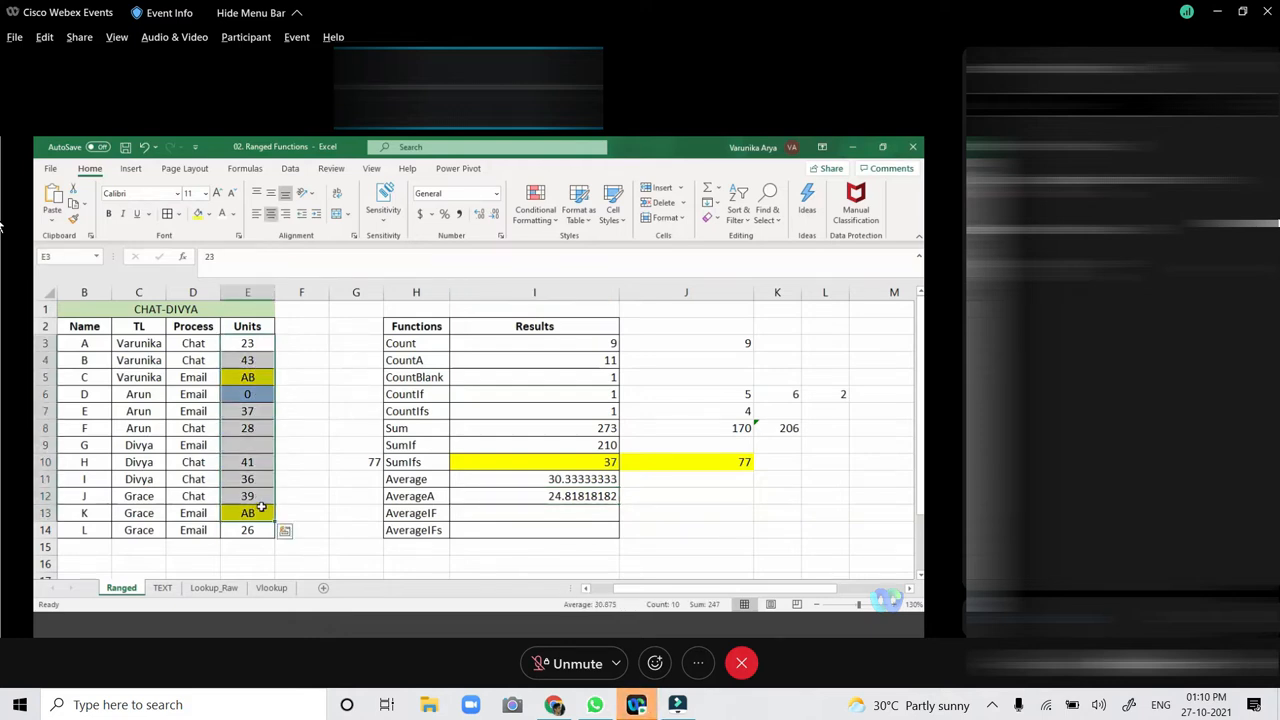
left_click(263, 372)
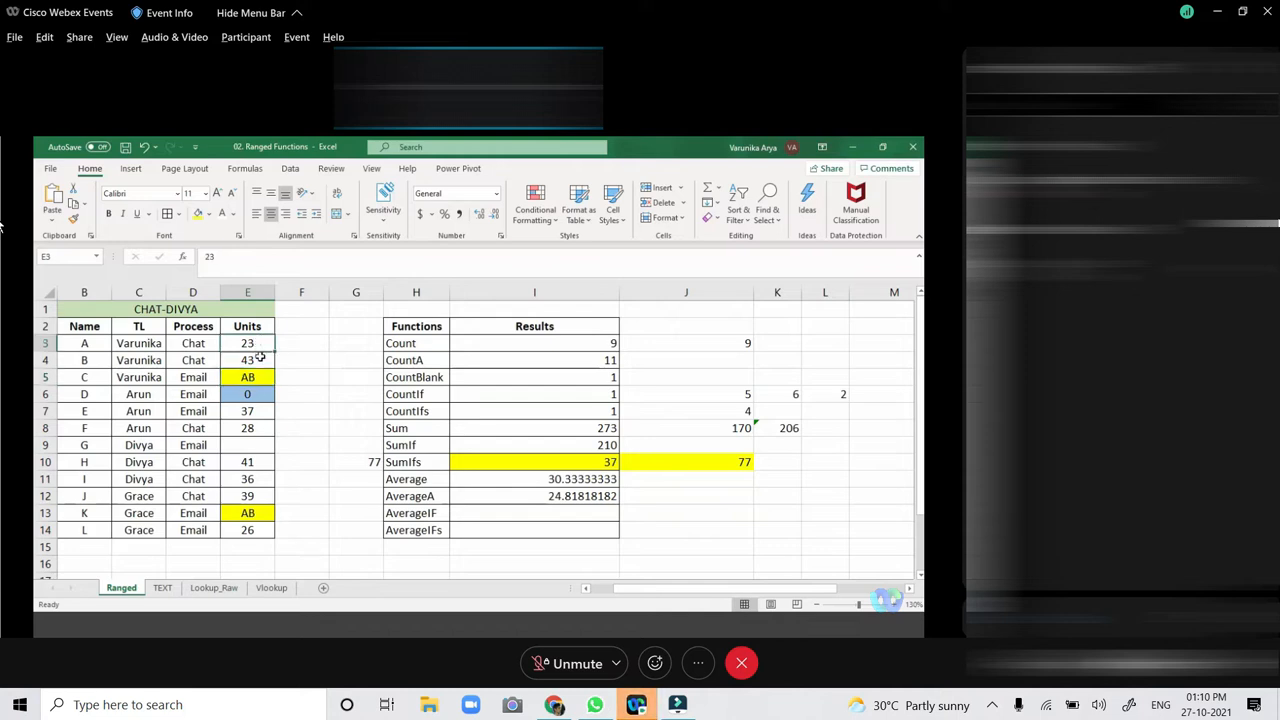
left_click(260, 394)
left_click(260, 411)
left_click(260, 428)
left_click(262, 460)
left_click(260, 478)
left_click(256, 496)
left_click(260, 512)
left_click(262, 529)
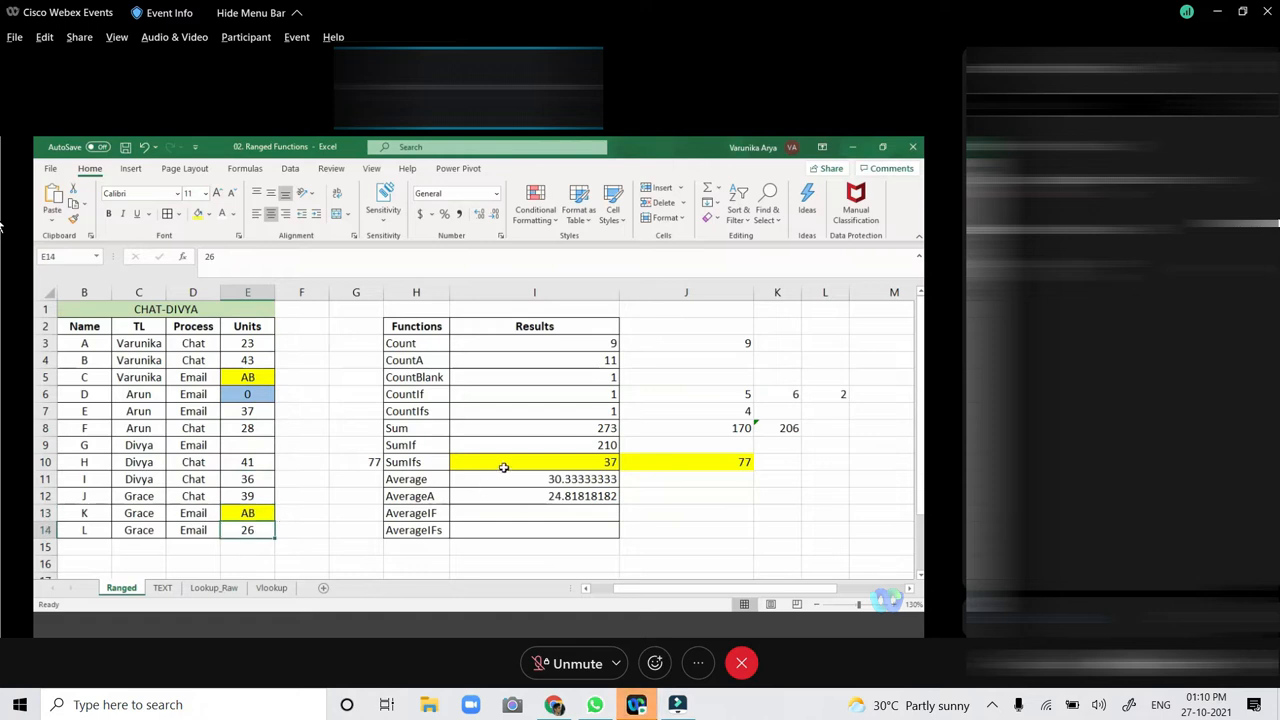
Enter =AVERAGEIF(D3:D14,"CHAT",E3:E14) in I13 and check it against the Chat rows of the table.
left_click(497, 510)
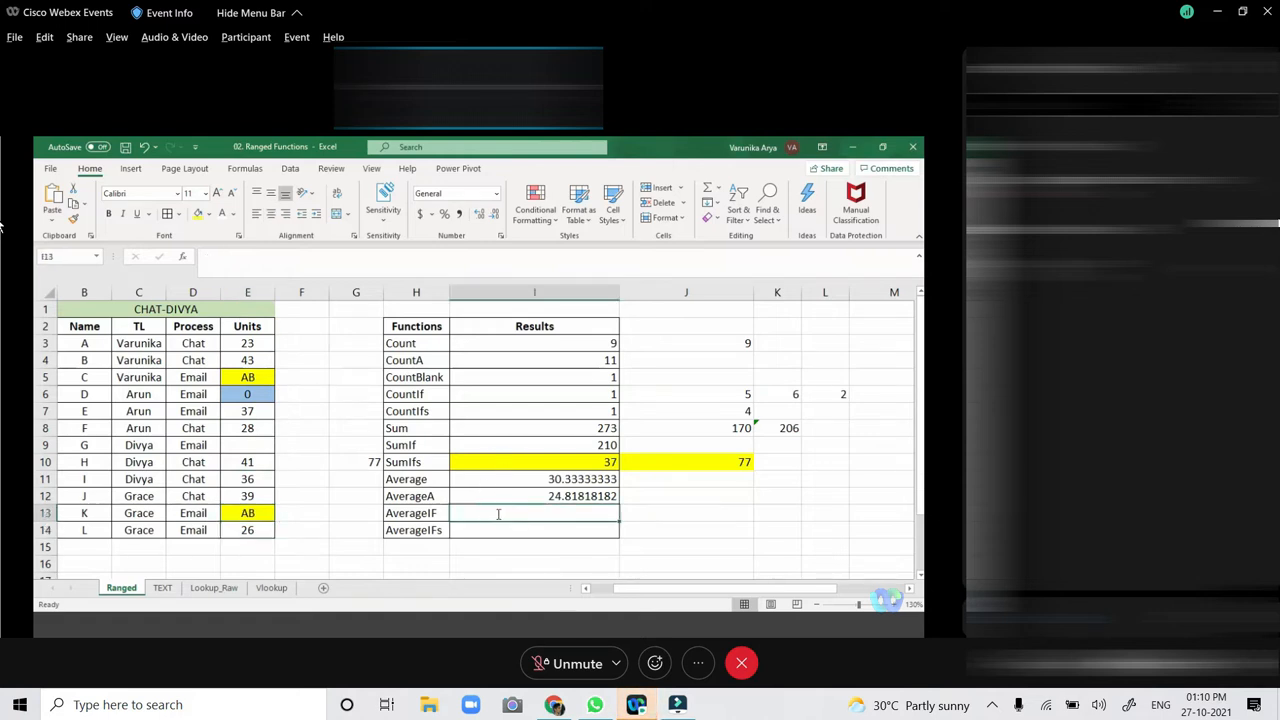
type("=")
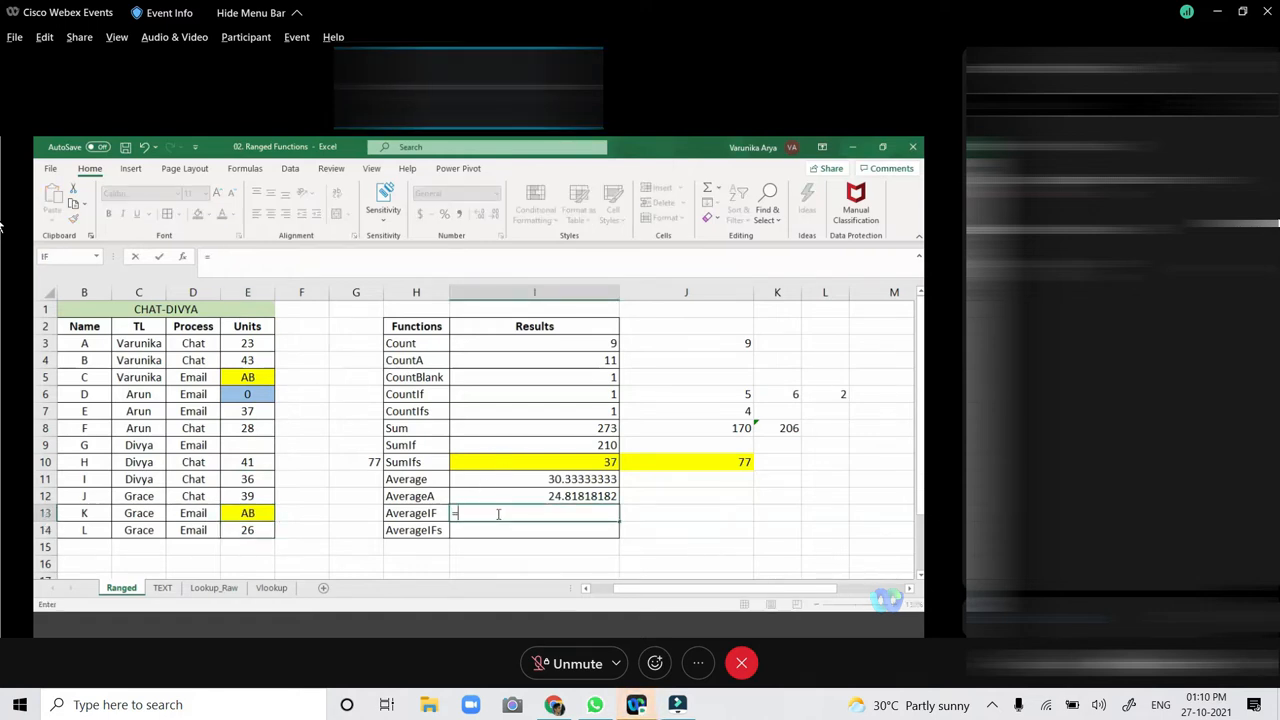
type("AVERAGEI")
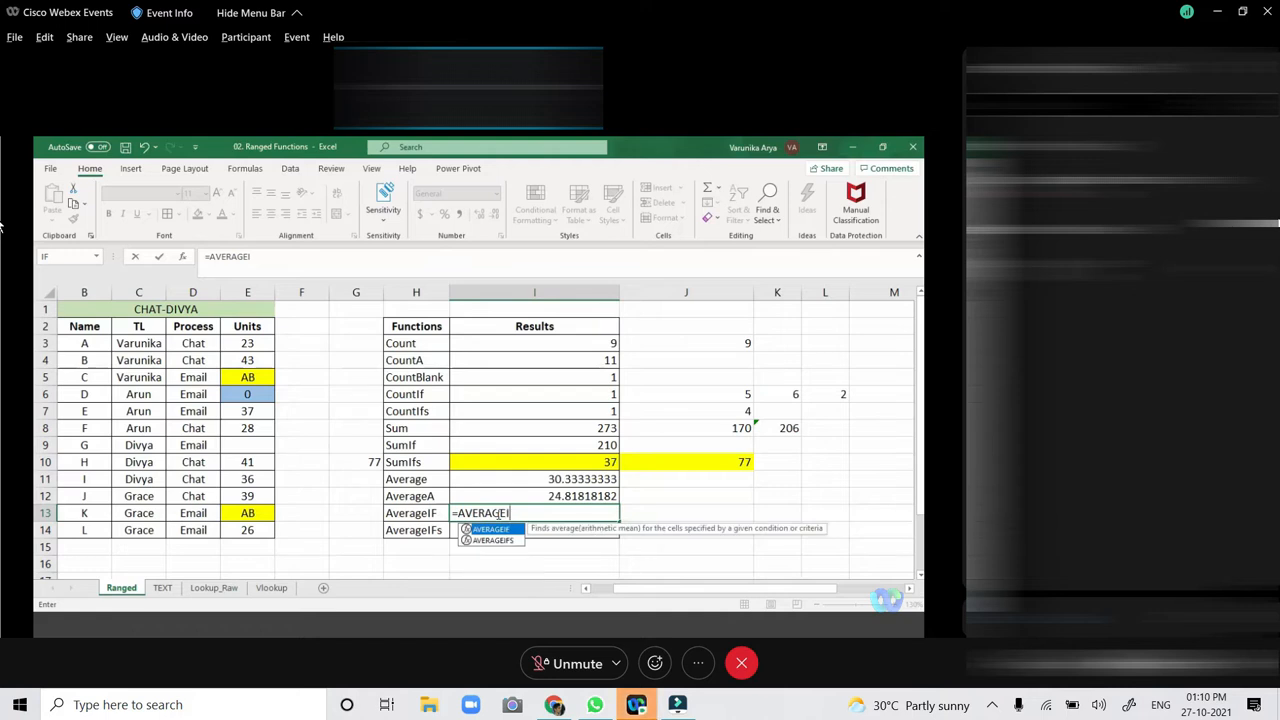
key("Tab")
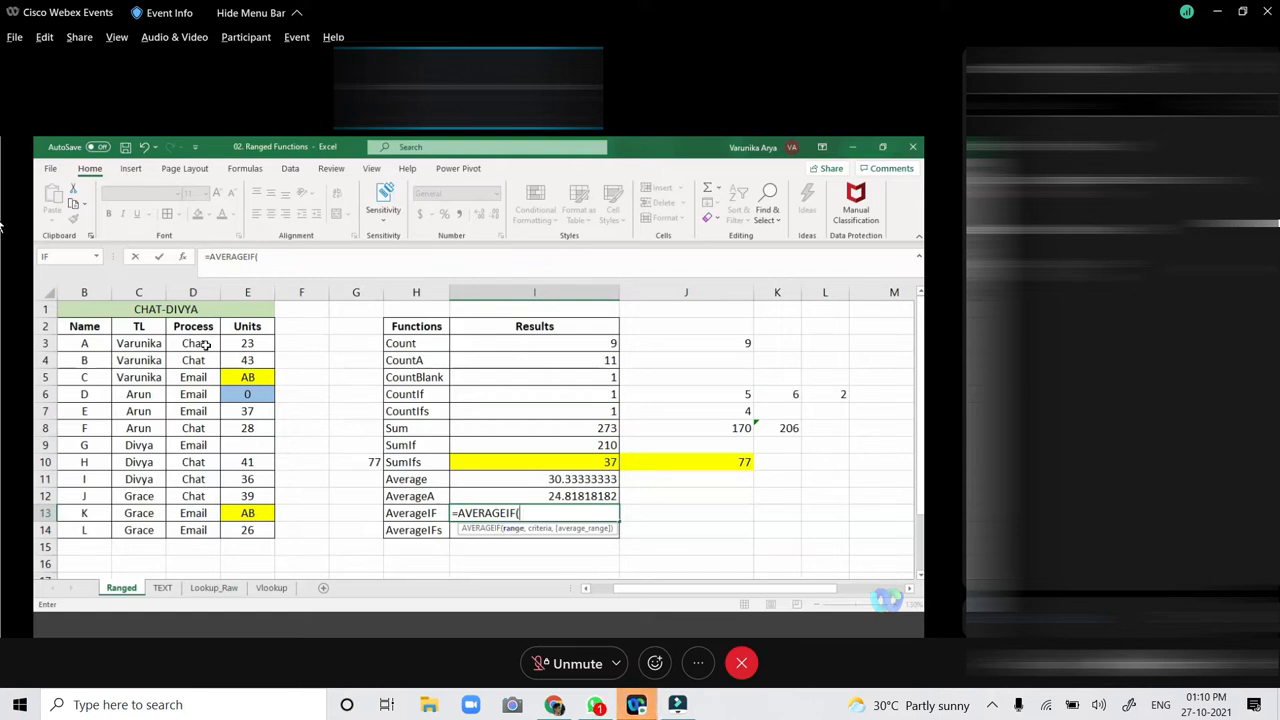
left_click_drag(203, 343, 208, 529)
type(",\"CHAT\",")
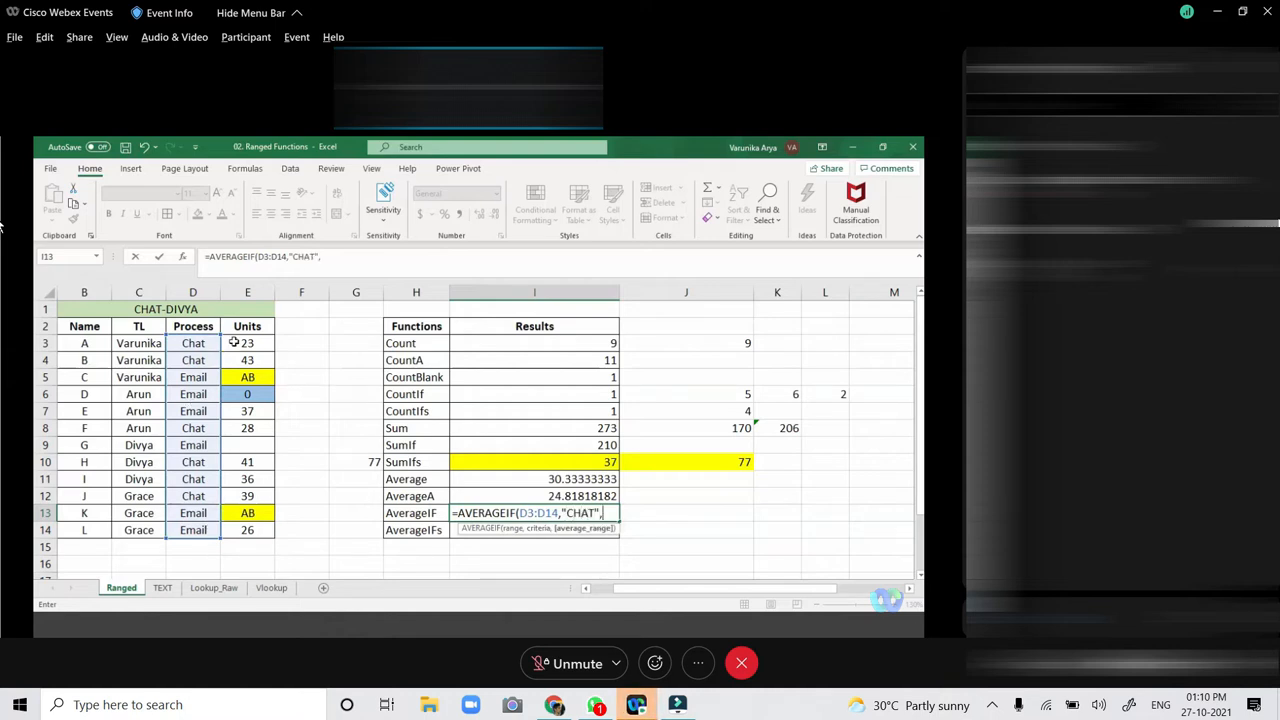
left_click_drag(233, 343, 247, 529)
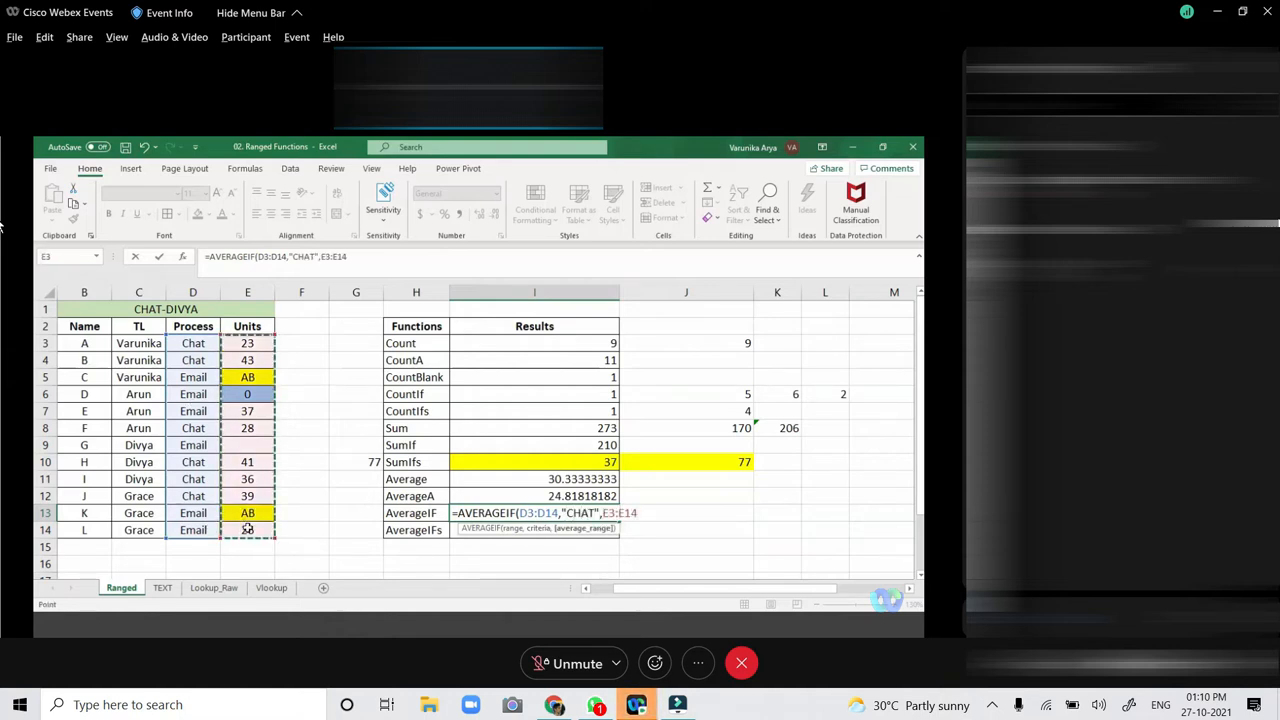
type(")")
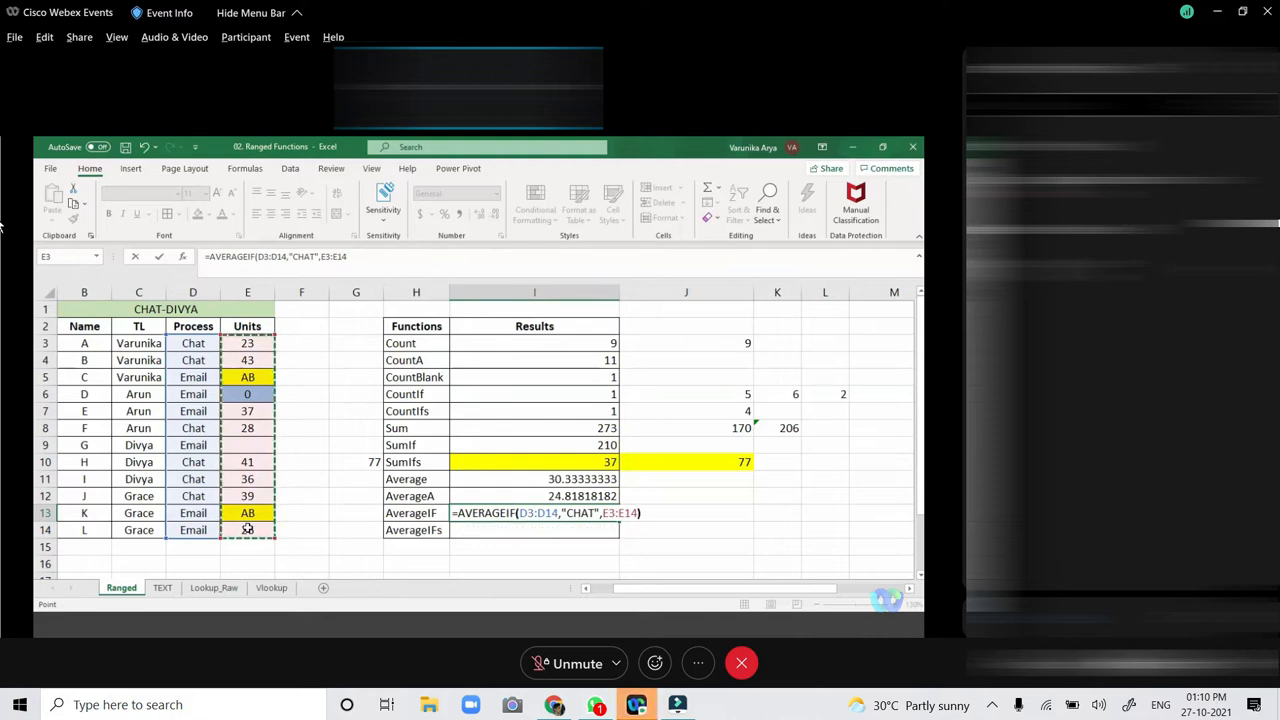
key("Return")
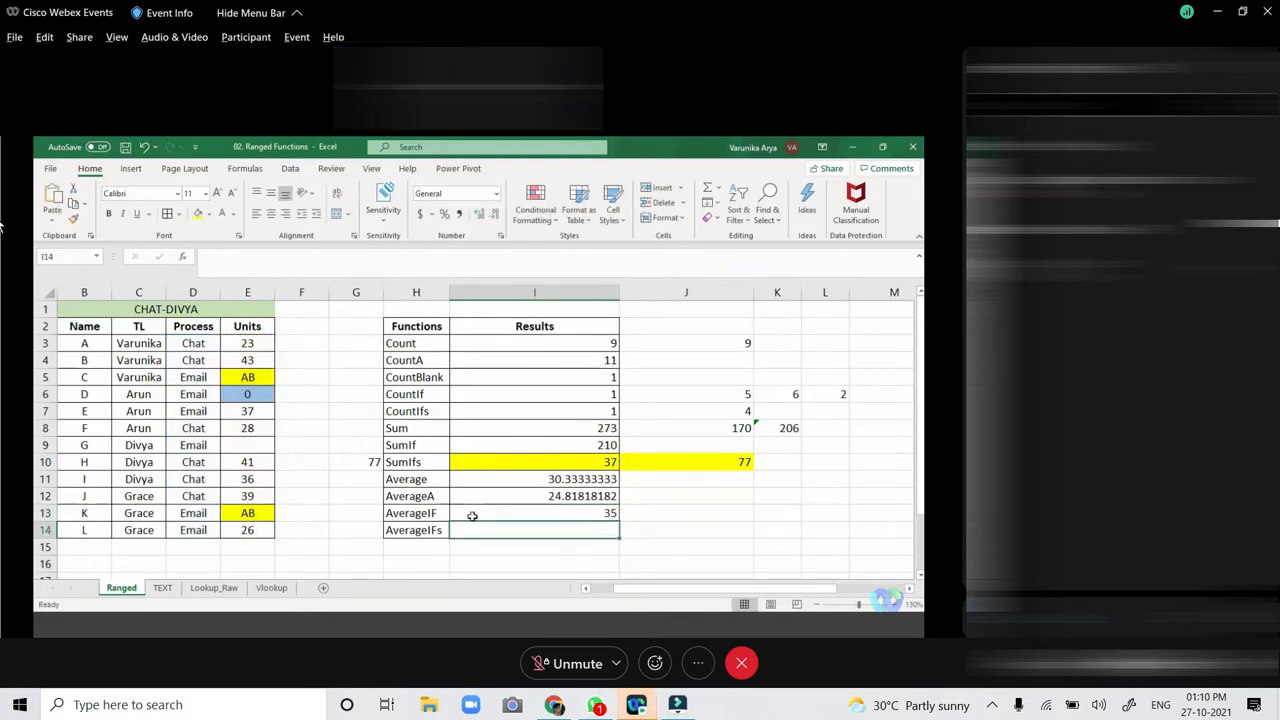
left_click_drag(214, 343, 233, 360)
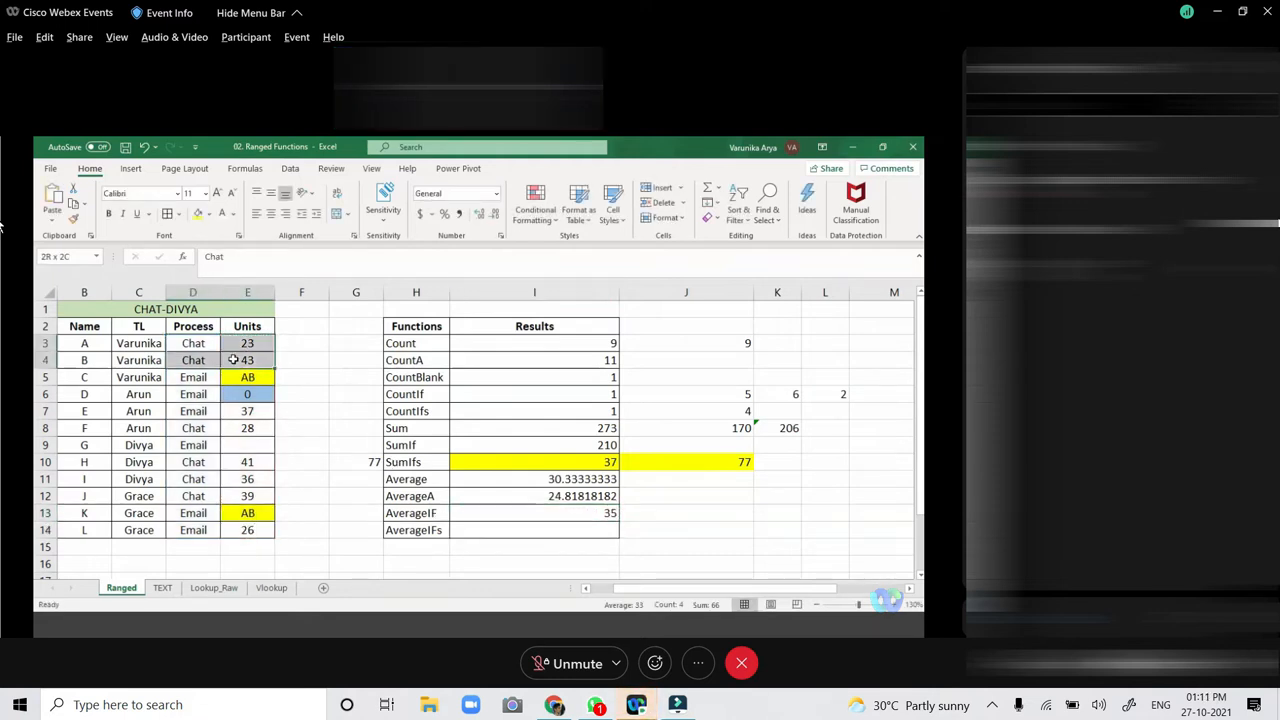
left_click_drag(208, 428, 243, 496)
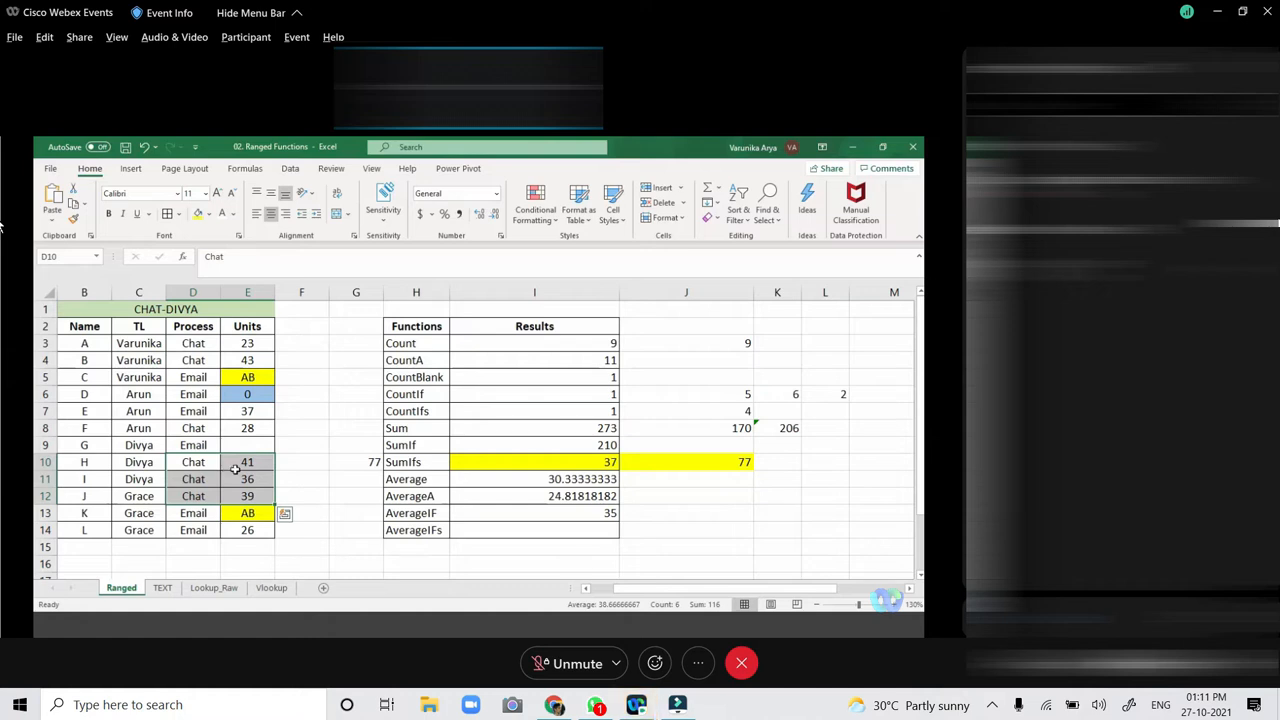
left_click(491, 512)
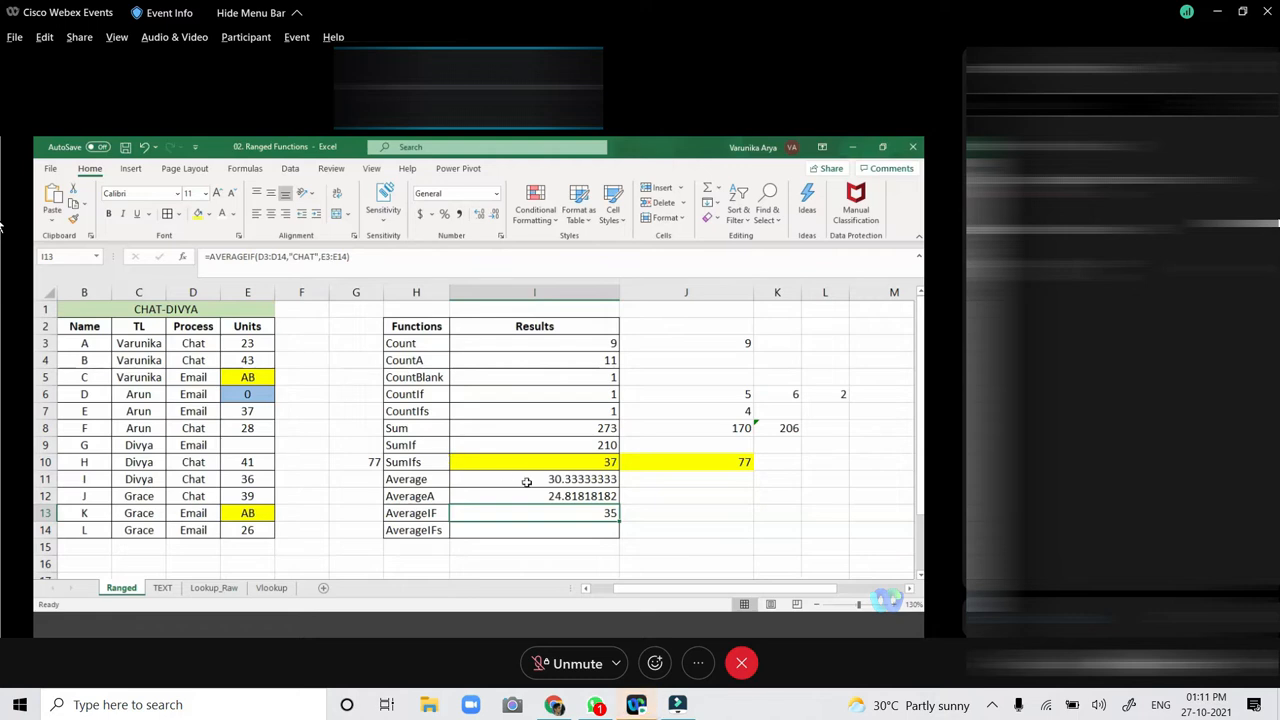
Average only the units above 30 by entering =AVERAGEIF(E3:E14,">30") in J13.
left_click(641, 514)
type("=AVERAGE")
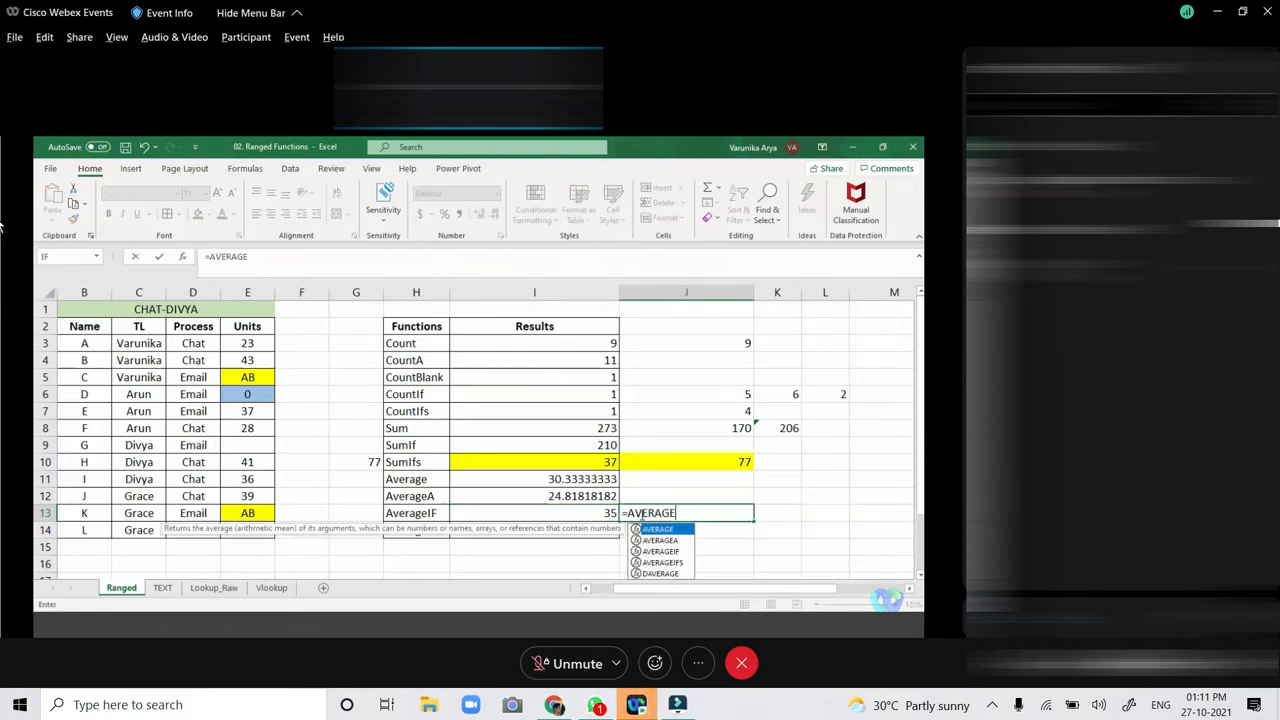
type("IF(")
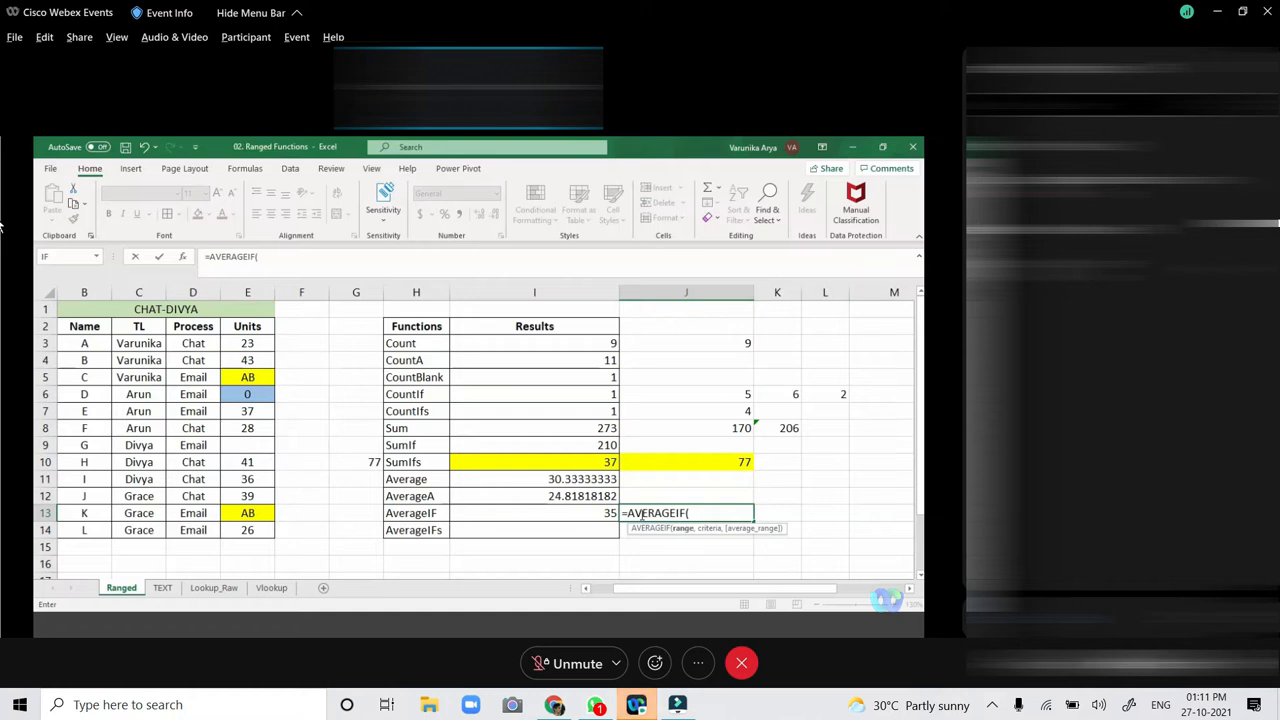
left_click(249, 344)
left_click_drag(249, 358, 256, 522)
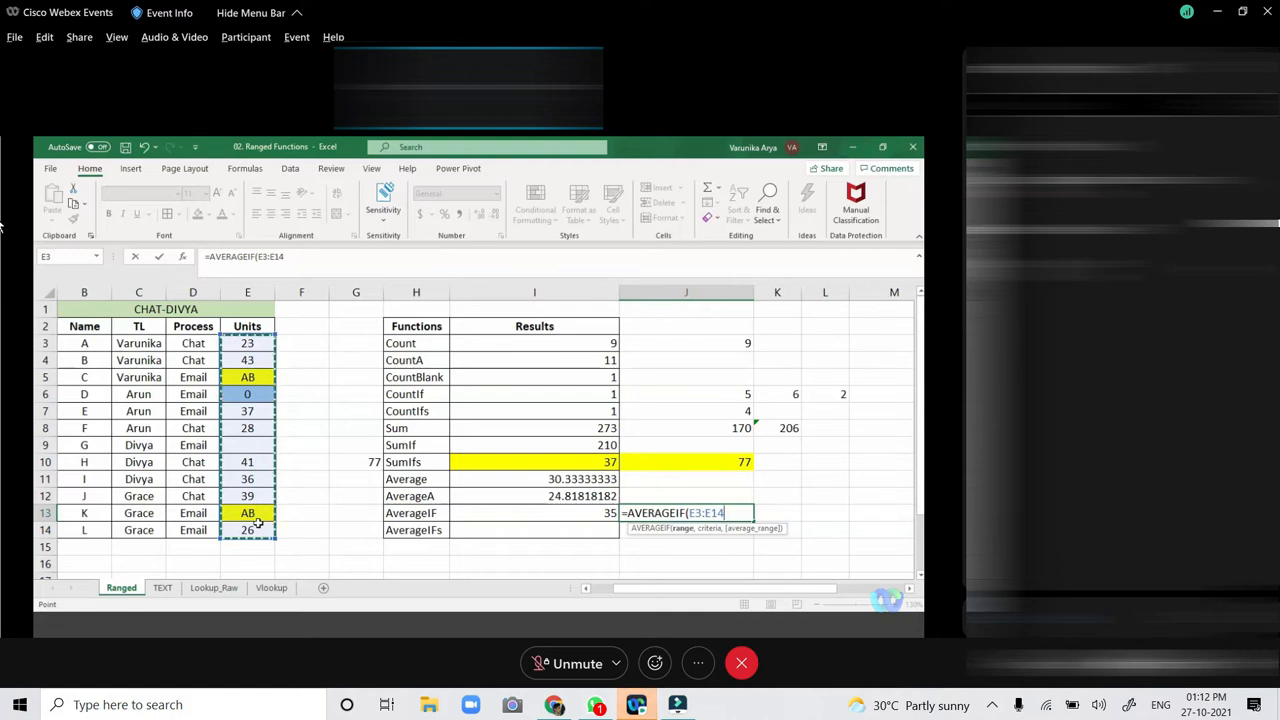
type(",")
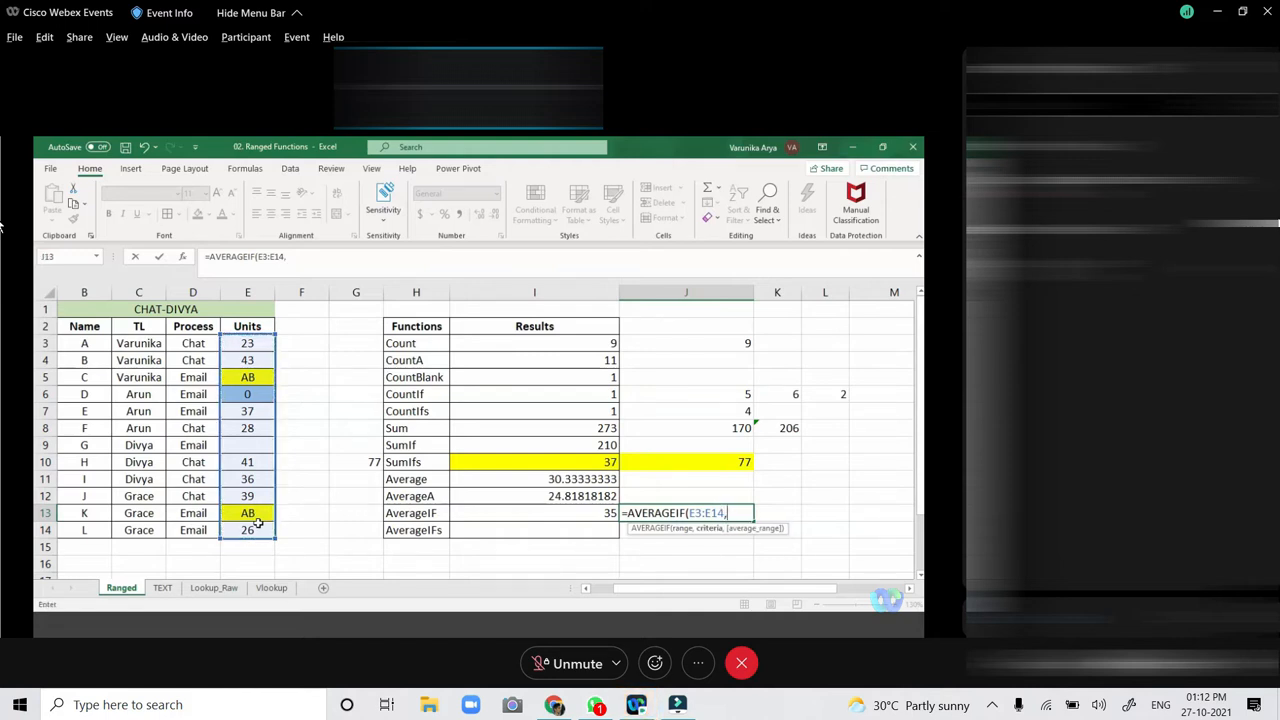
type("\">30\"")
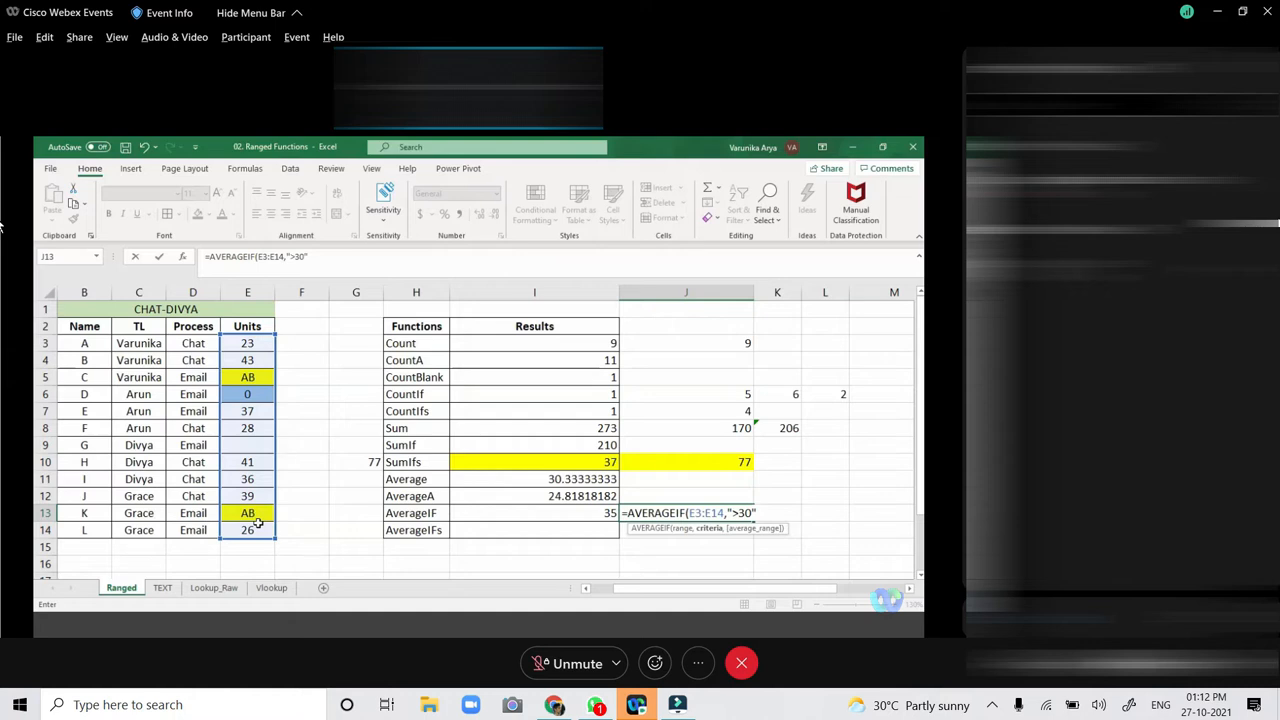
type(")")
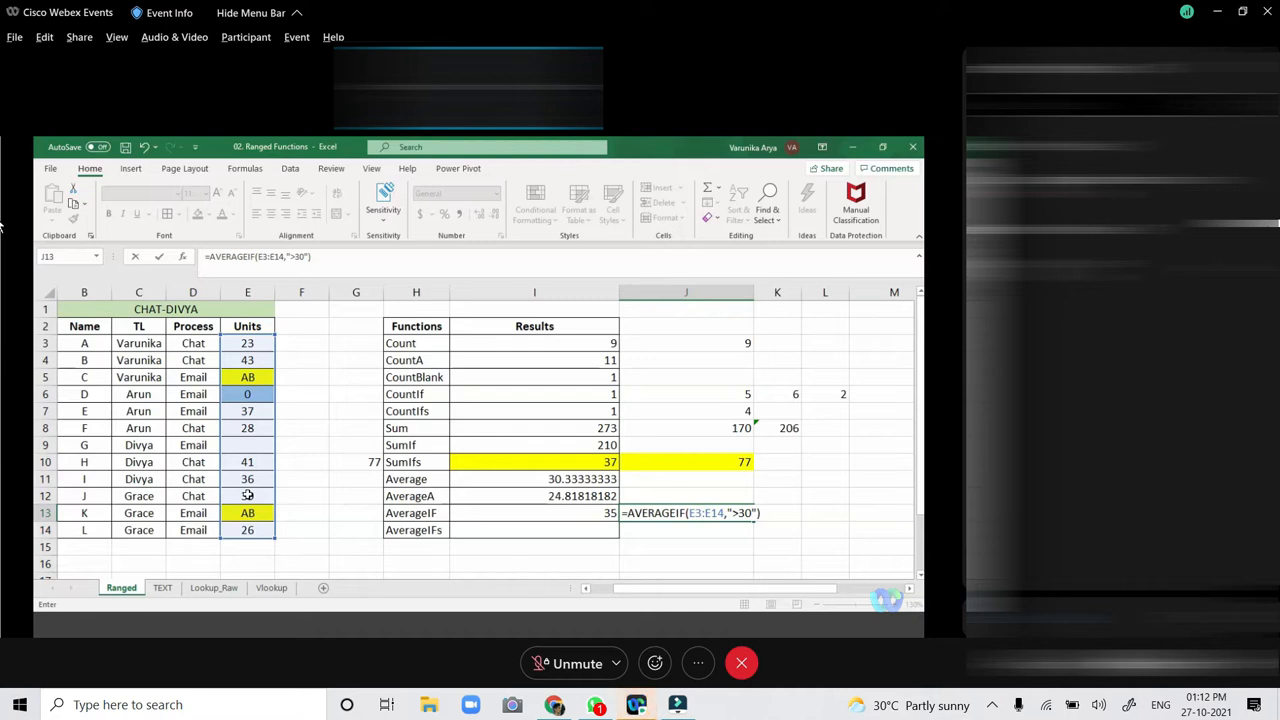
type(")")
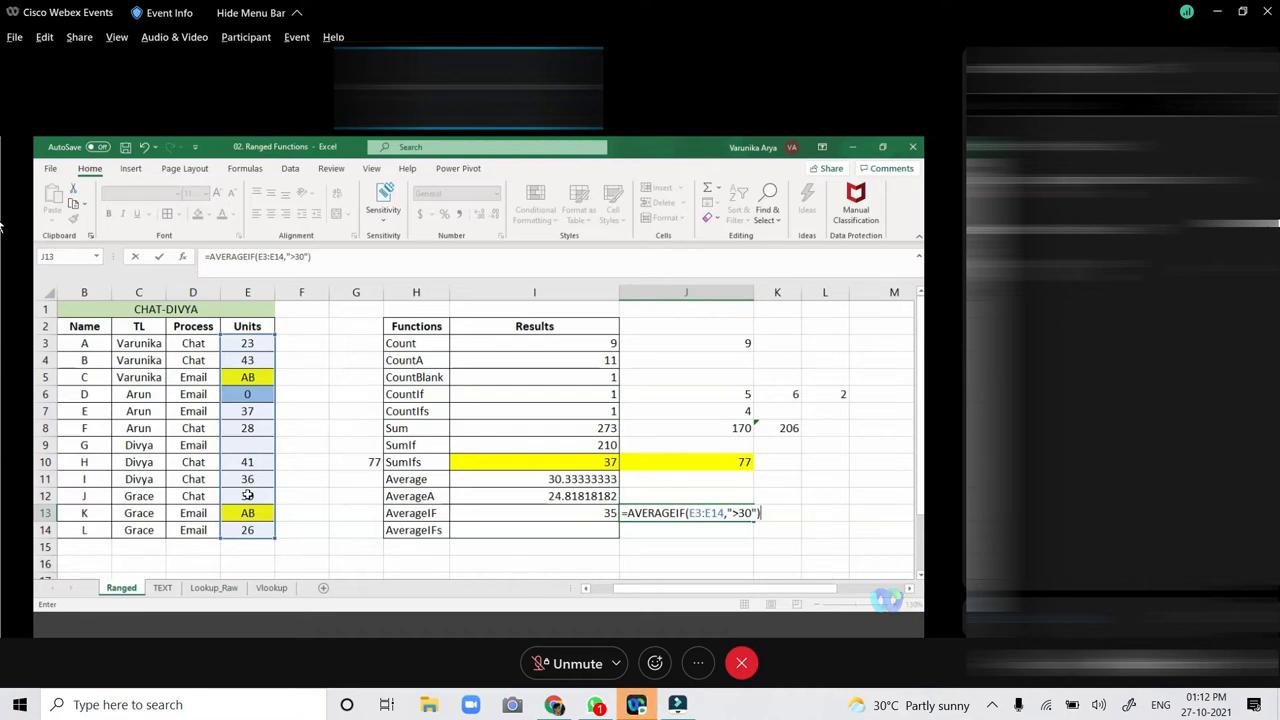
key("Return")
left_click(654, 513)
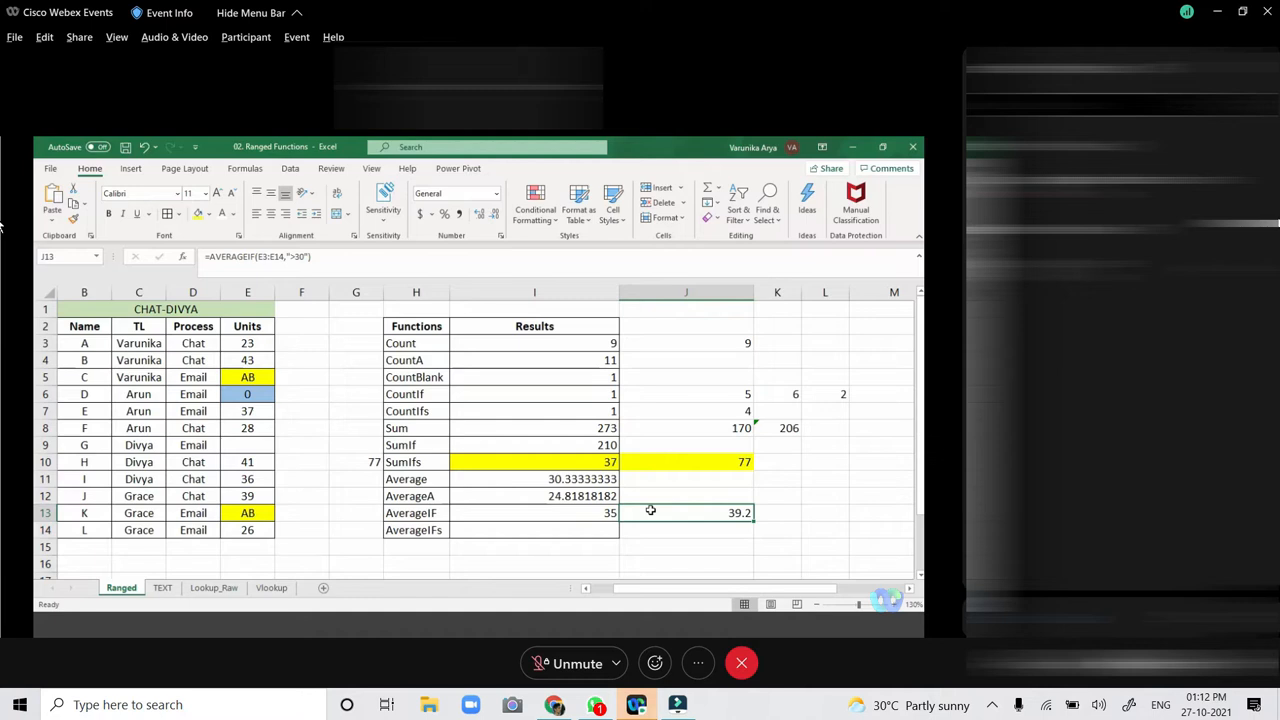
Enter an AVERAGEIFS formula in I14 averaging E3:E14 where C3:C14 matches the TL named in the green header and D3:D14 is "CHAT".
left_click(557, 530)
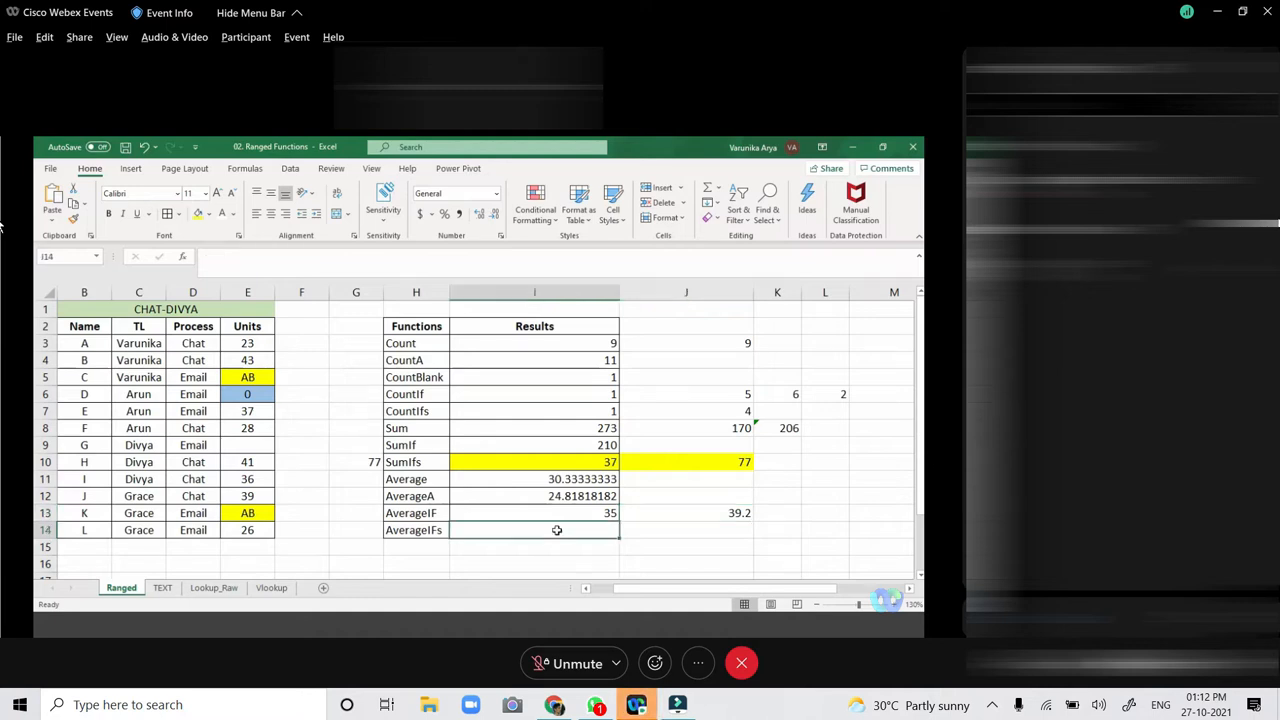
type("=AVERAG")
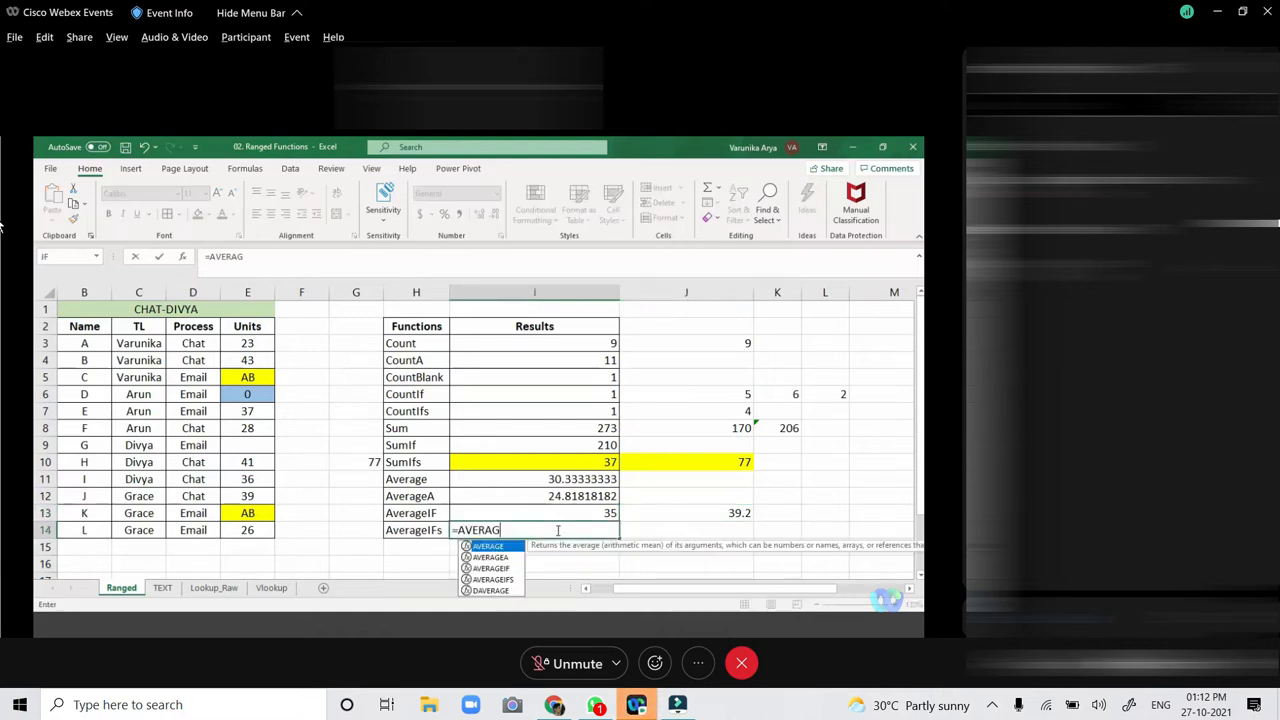
type("EIF")
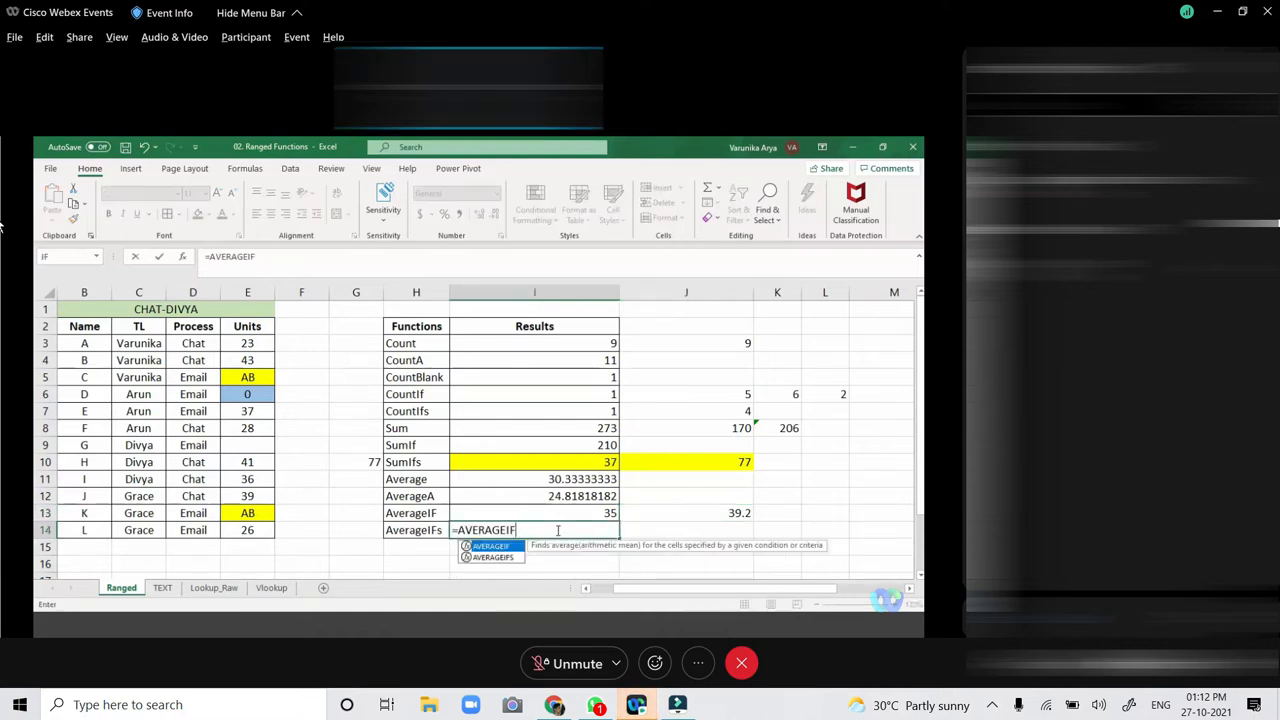
type("S(")
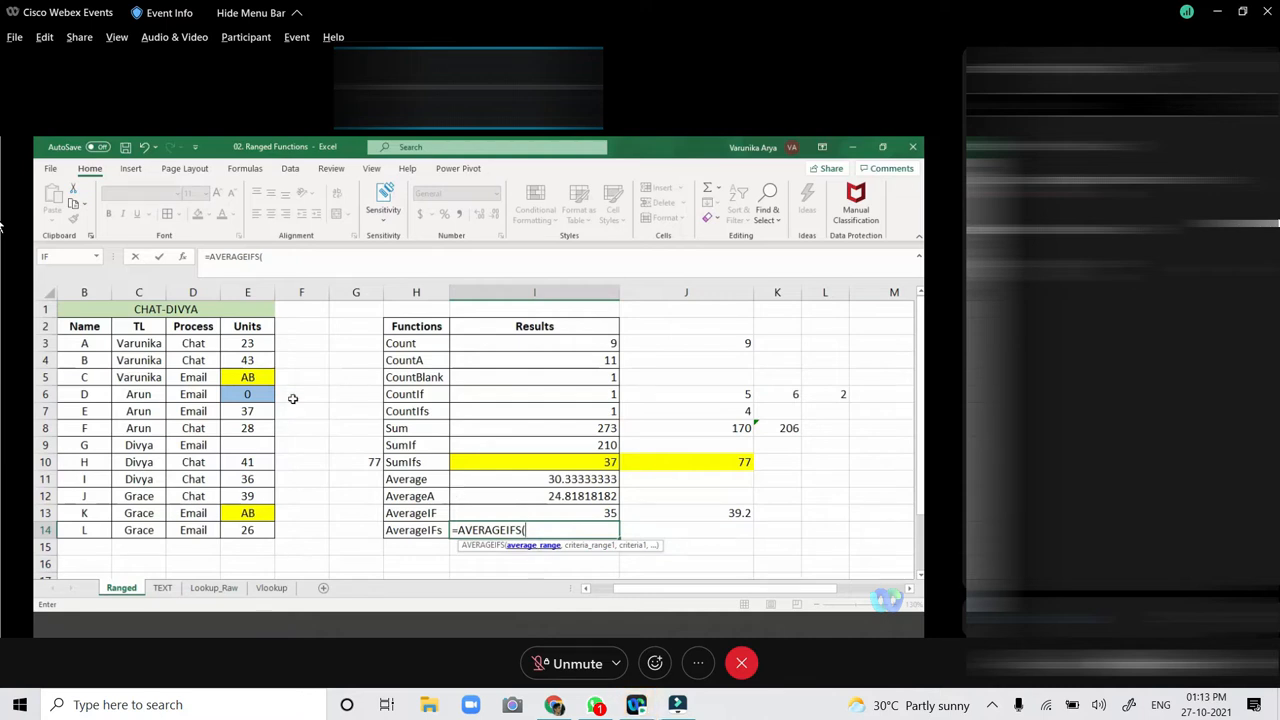
left_click_drag(252, 343, 251, 529)
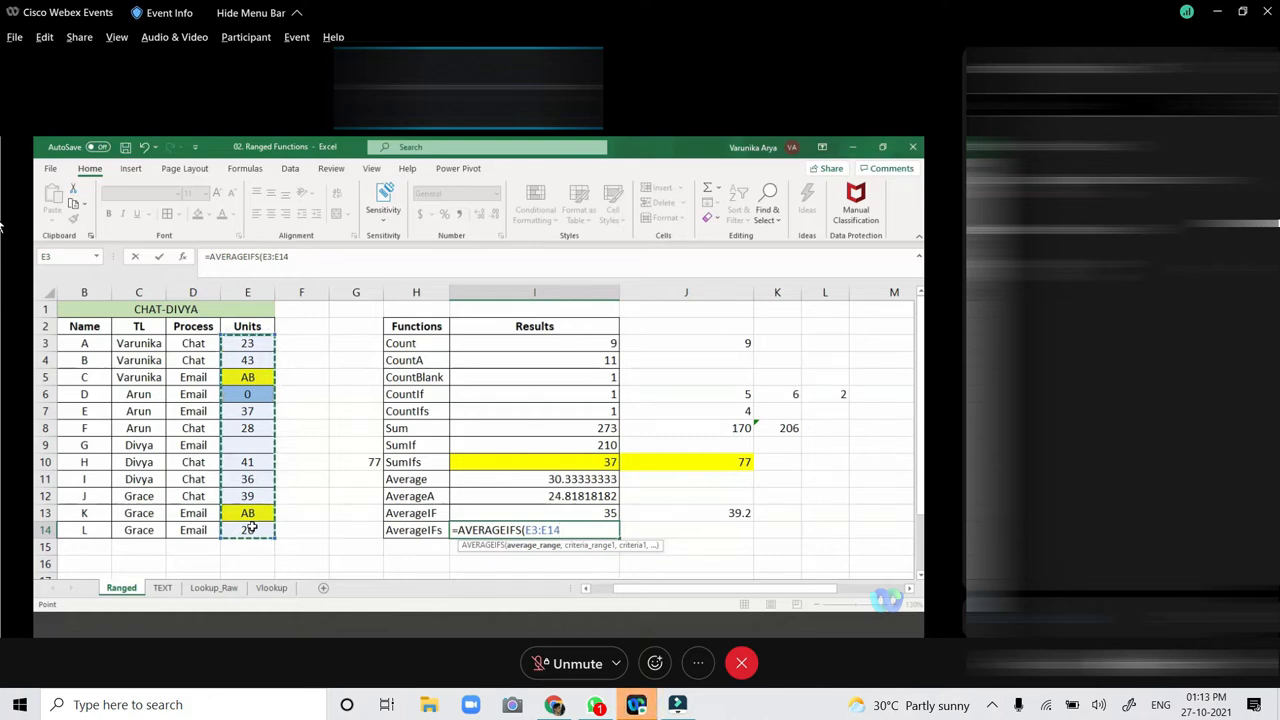
type(",")
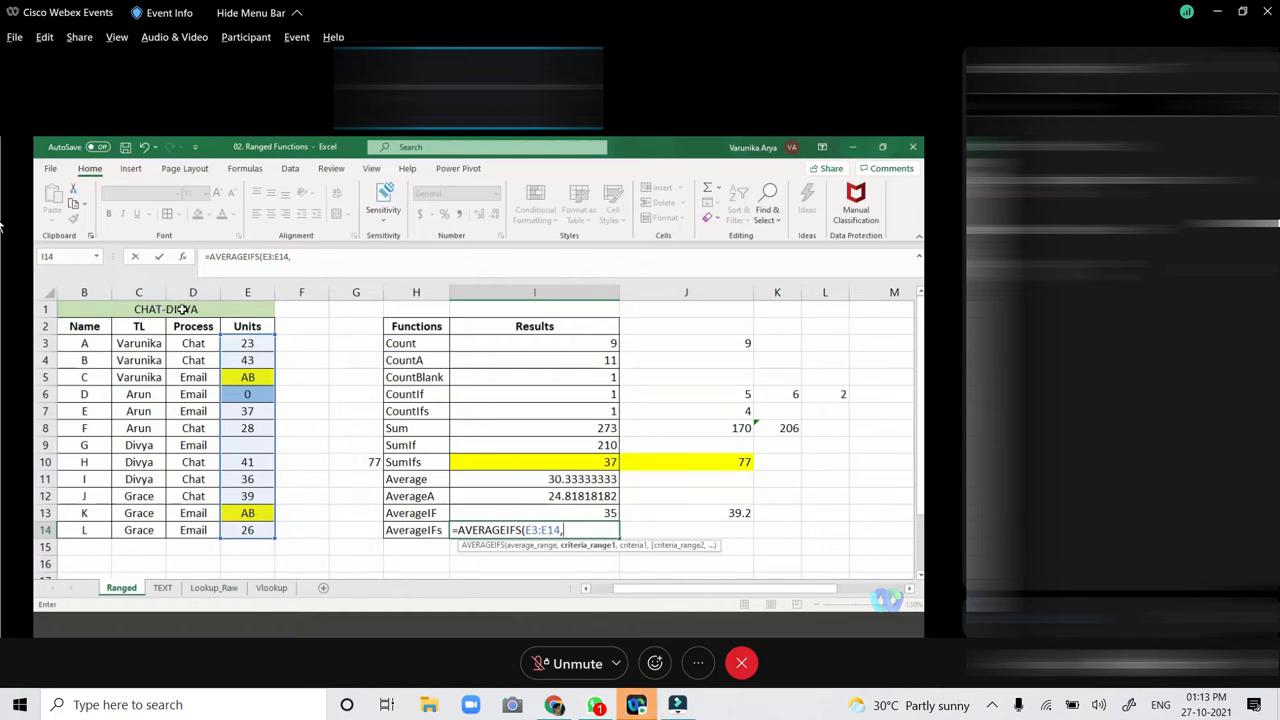
left_click_drag(148, 343, 159, 527)
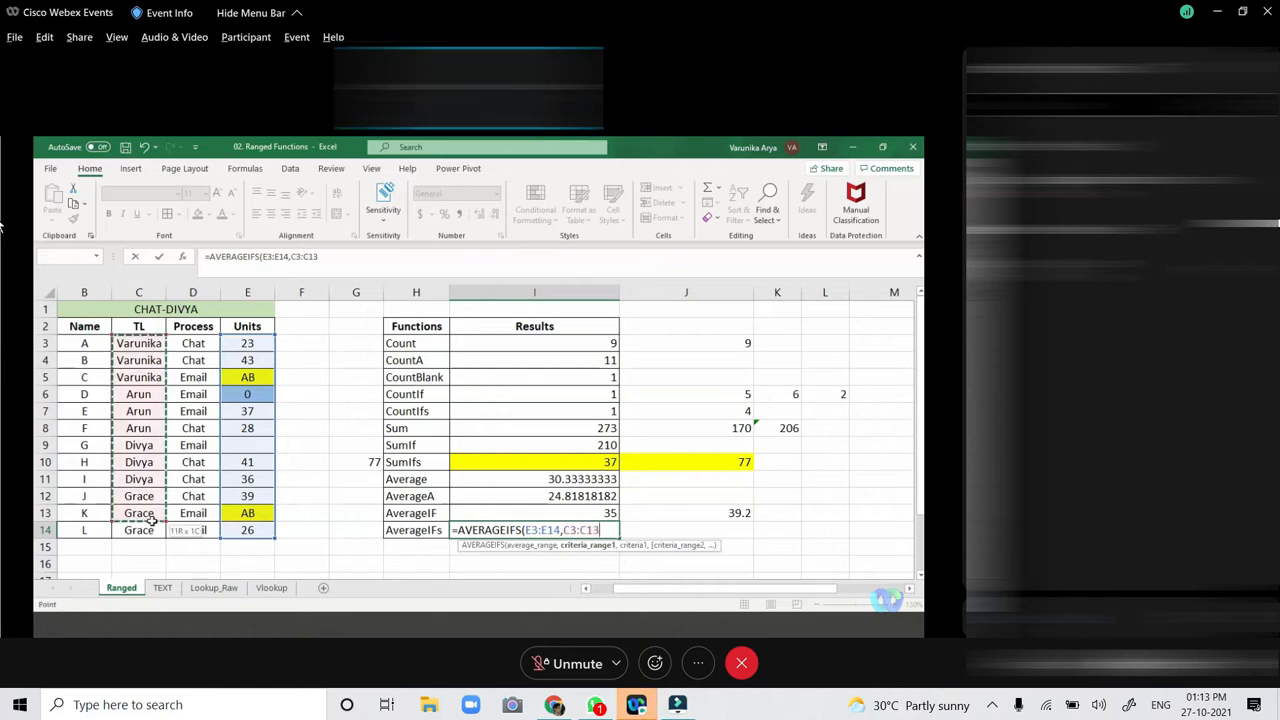
type(",")
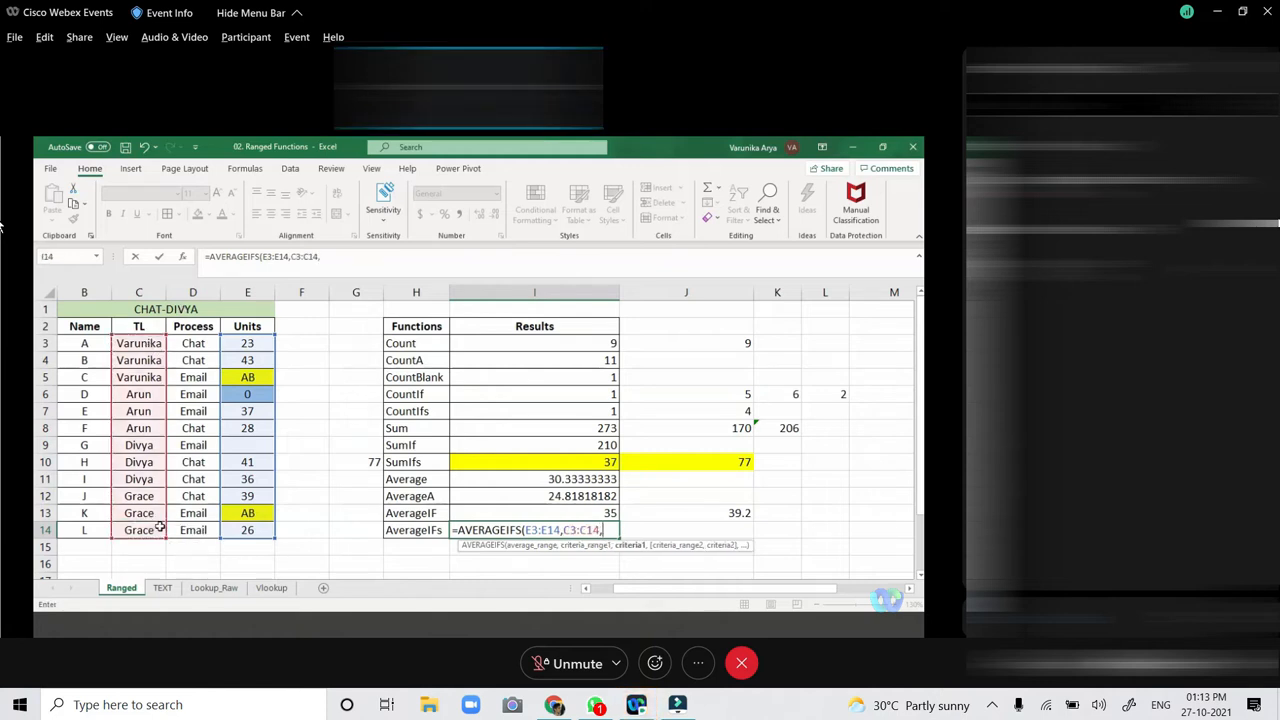
type("\"DIVYA\",")
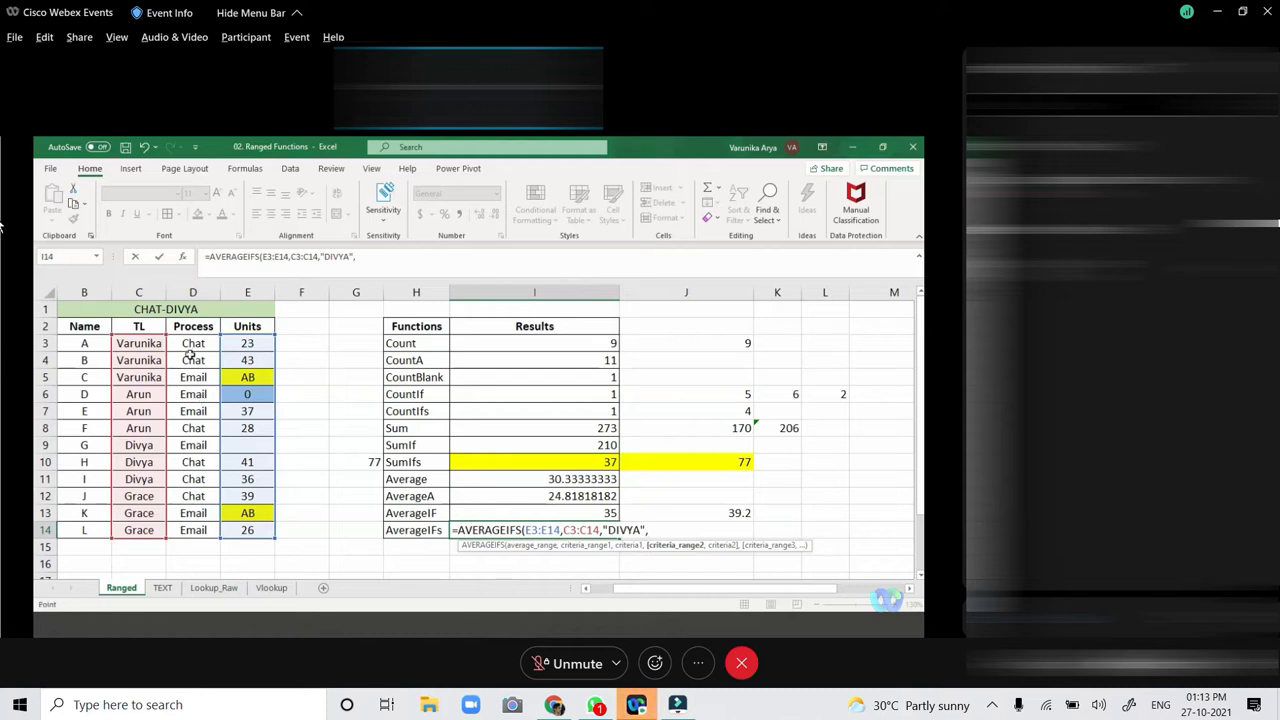
left_click_drag(190, 354, 191, 528)
type(",\"")
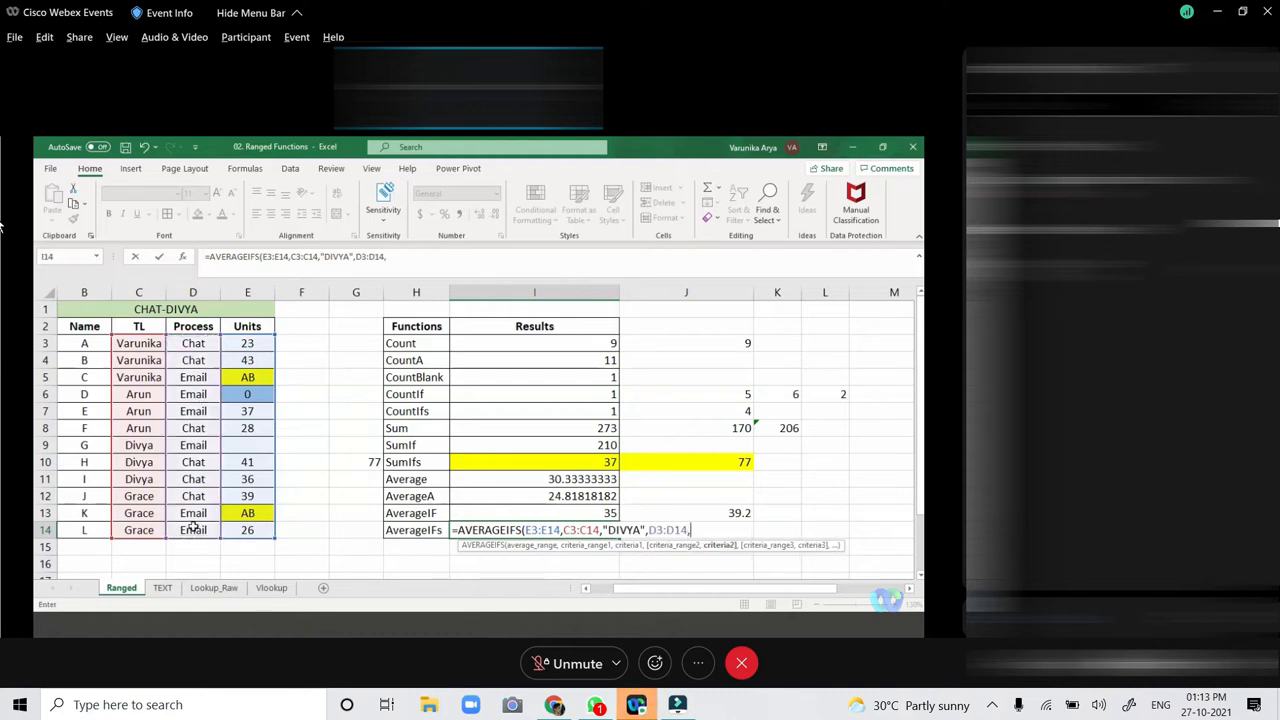
type("CHAT\")")
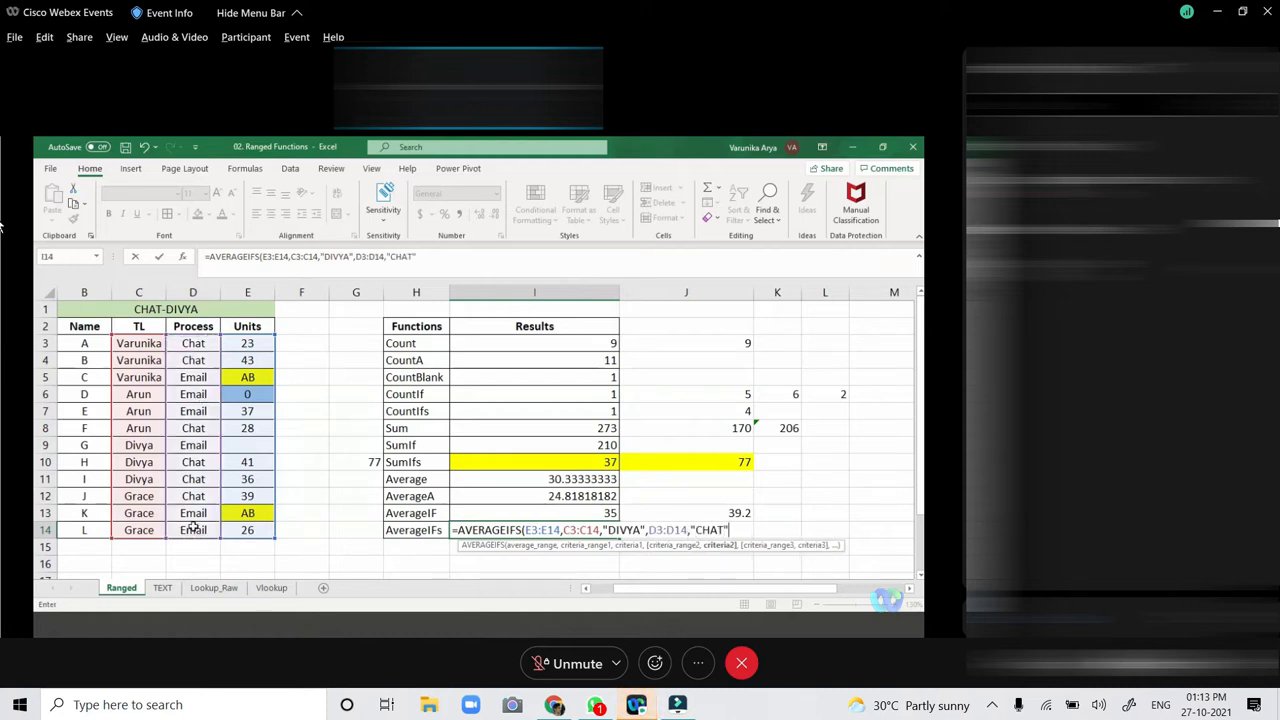
key("Return")
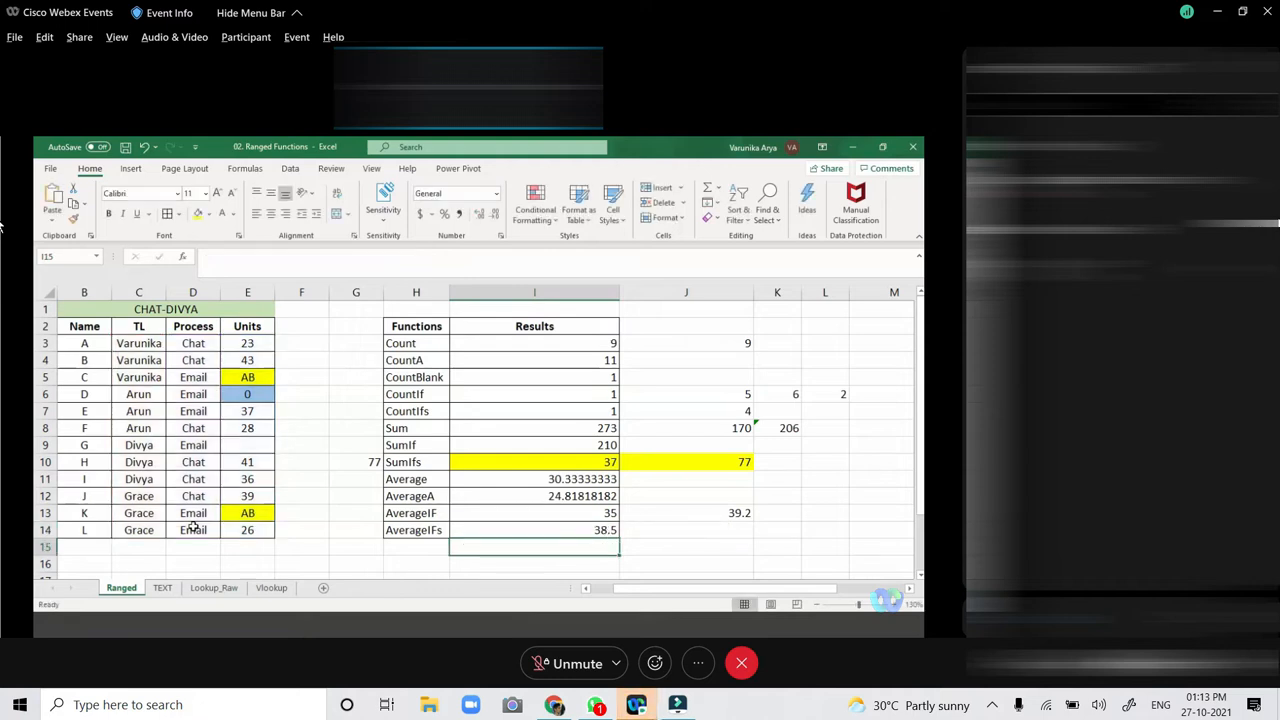
Check the AVERAGEIFS result in I14 against the average of the matching Chat units in E10:E11.
left_click(460, 530)
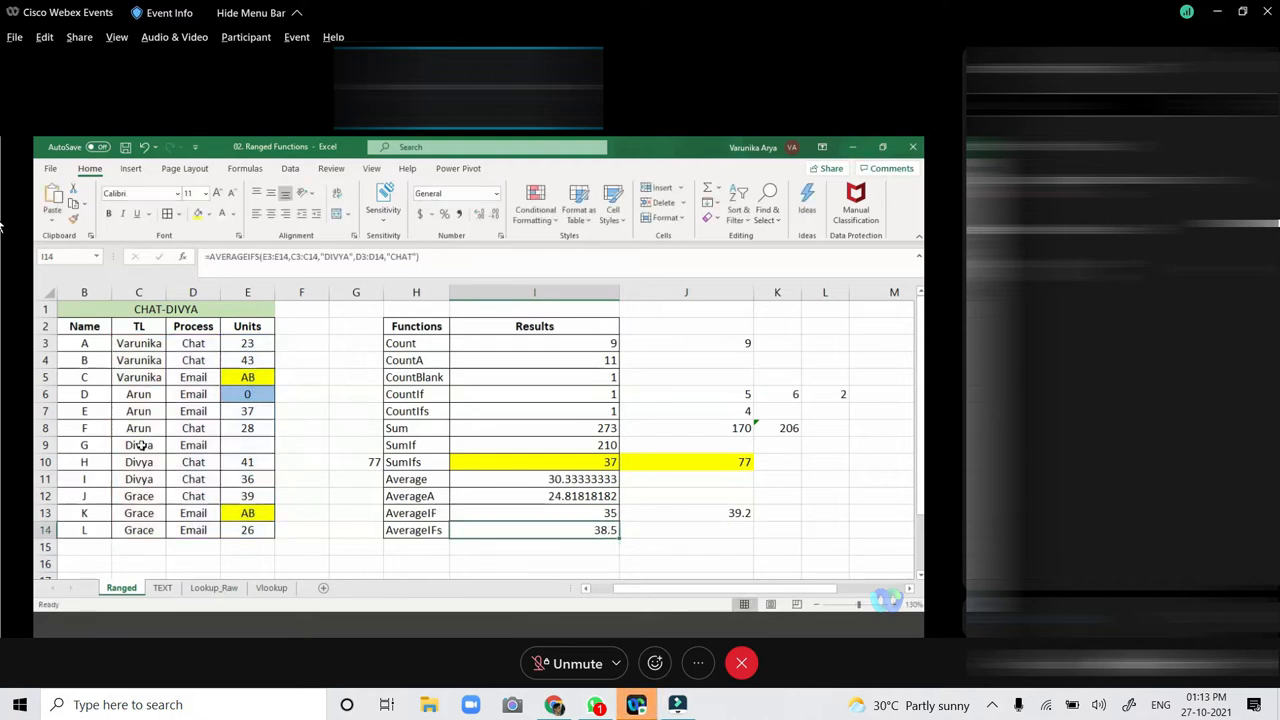
left_click_drag(142, 464, 250, 478)
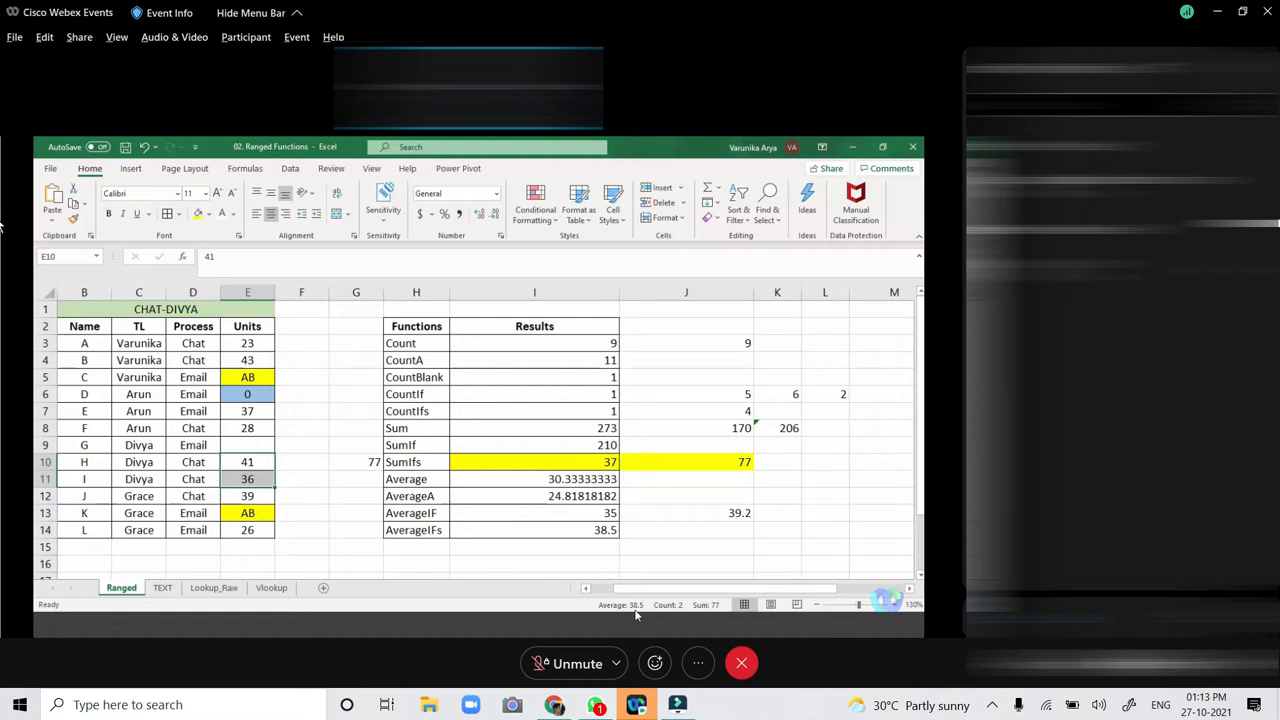
left_click(608, 529)
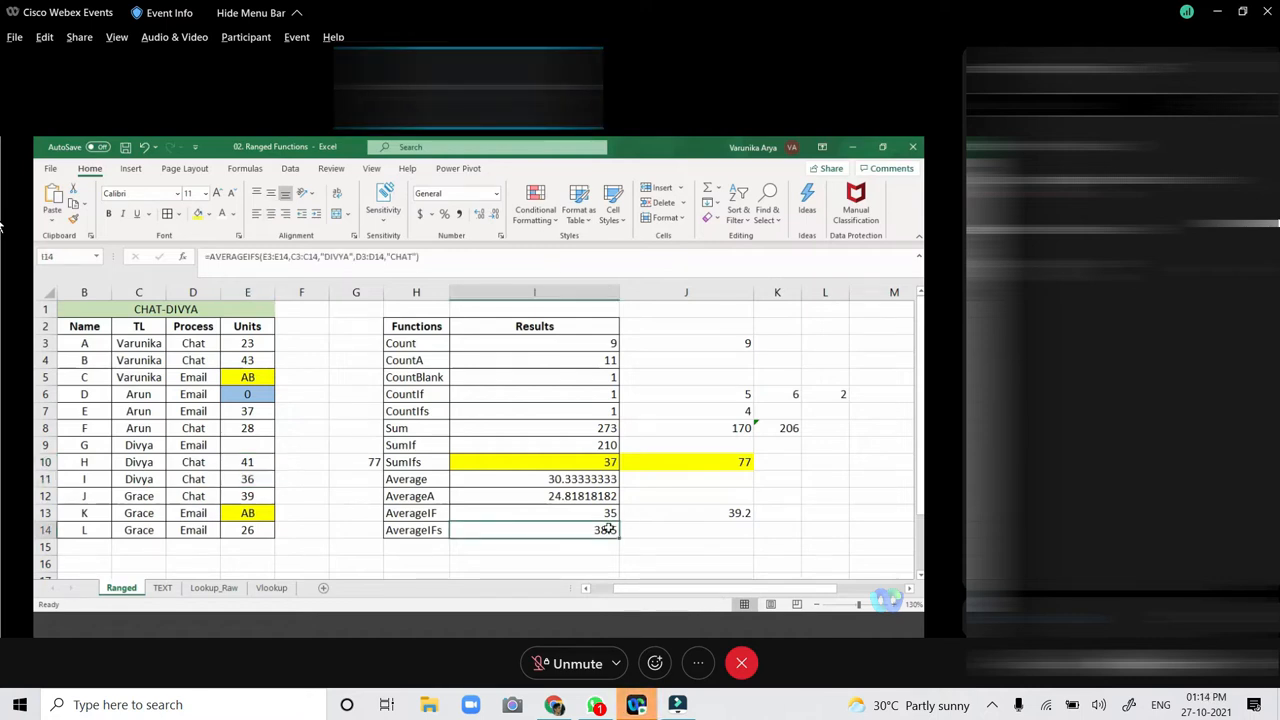
left_click(494, 456)
scroll(494, 456, "down", 1)
scroll(494, 456, "up", 1)
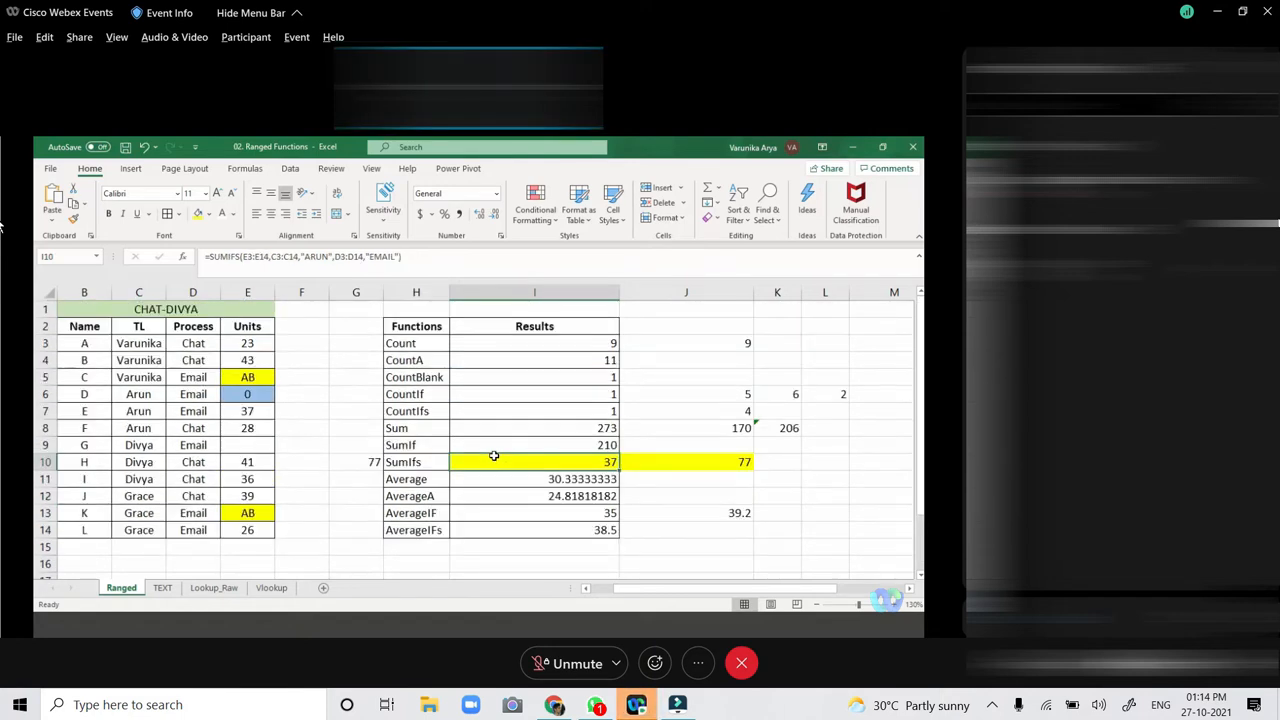
left_click(568, 340)
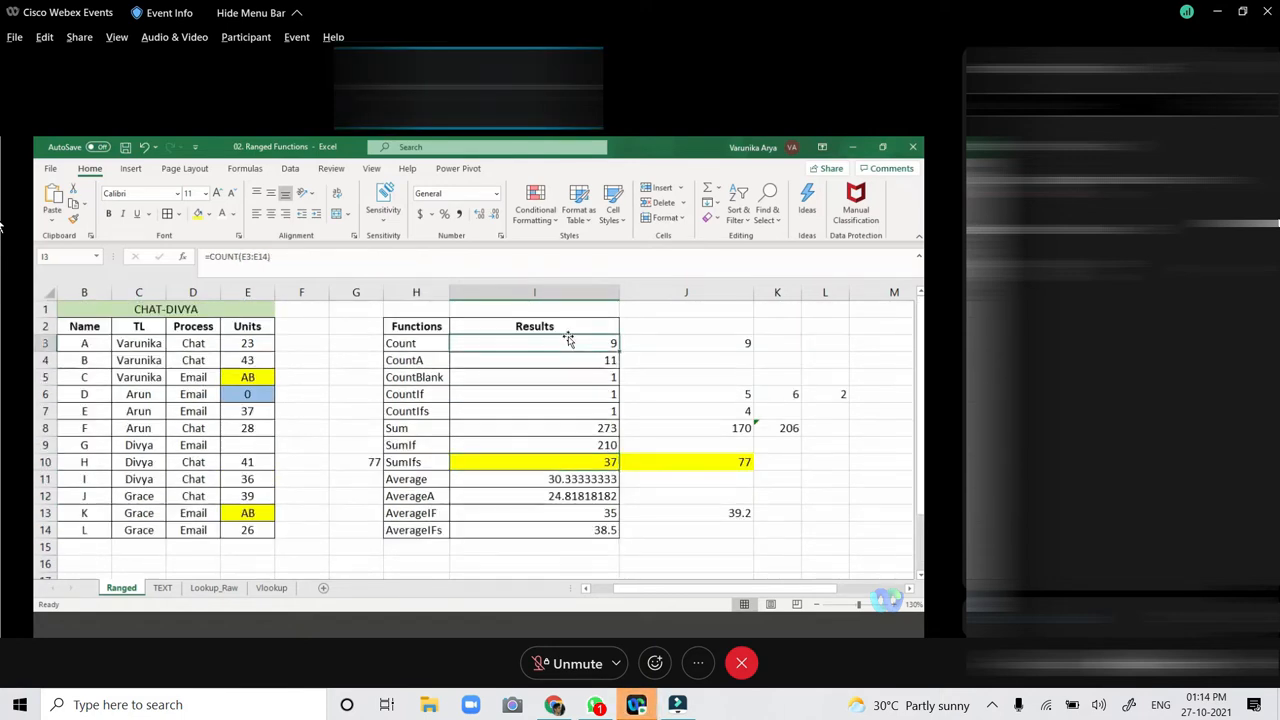
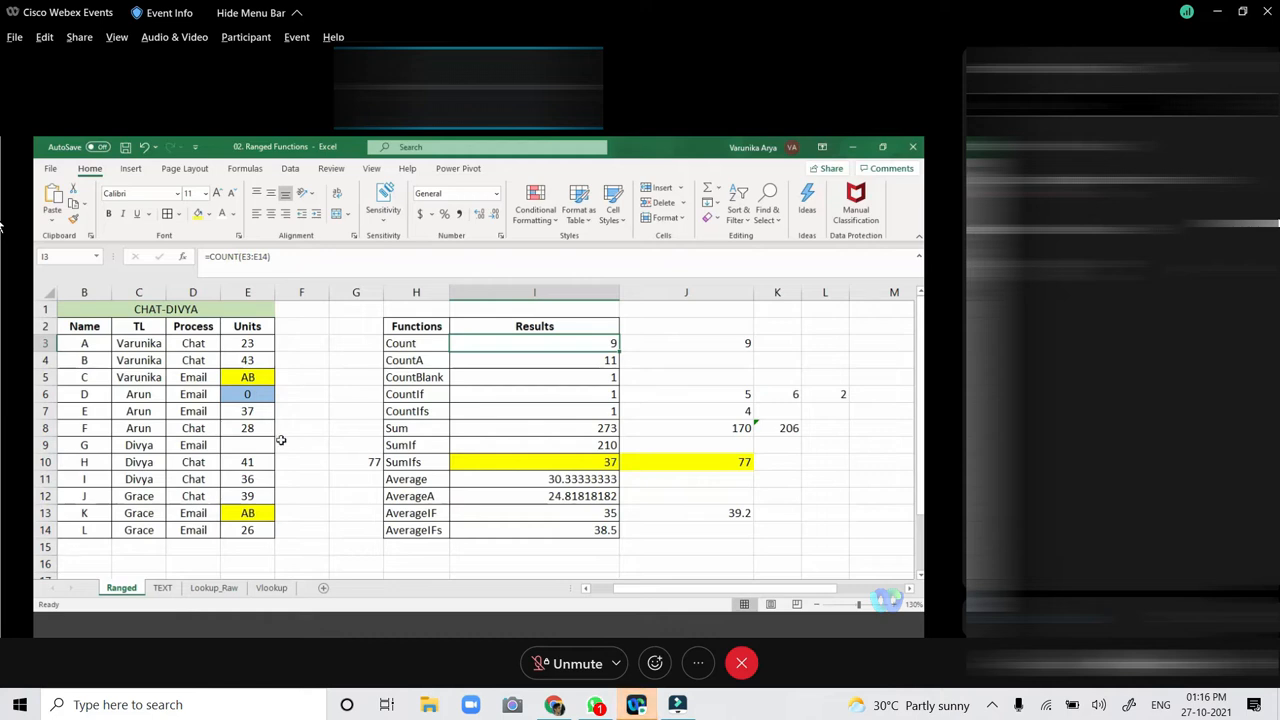
left_click(334, 475)
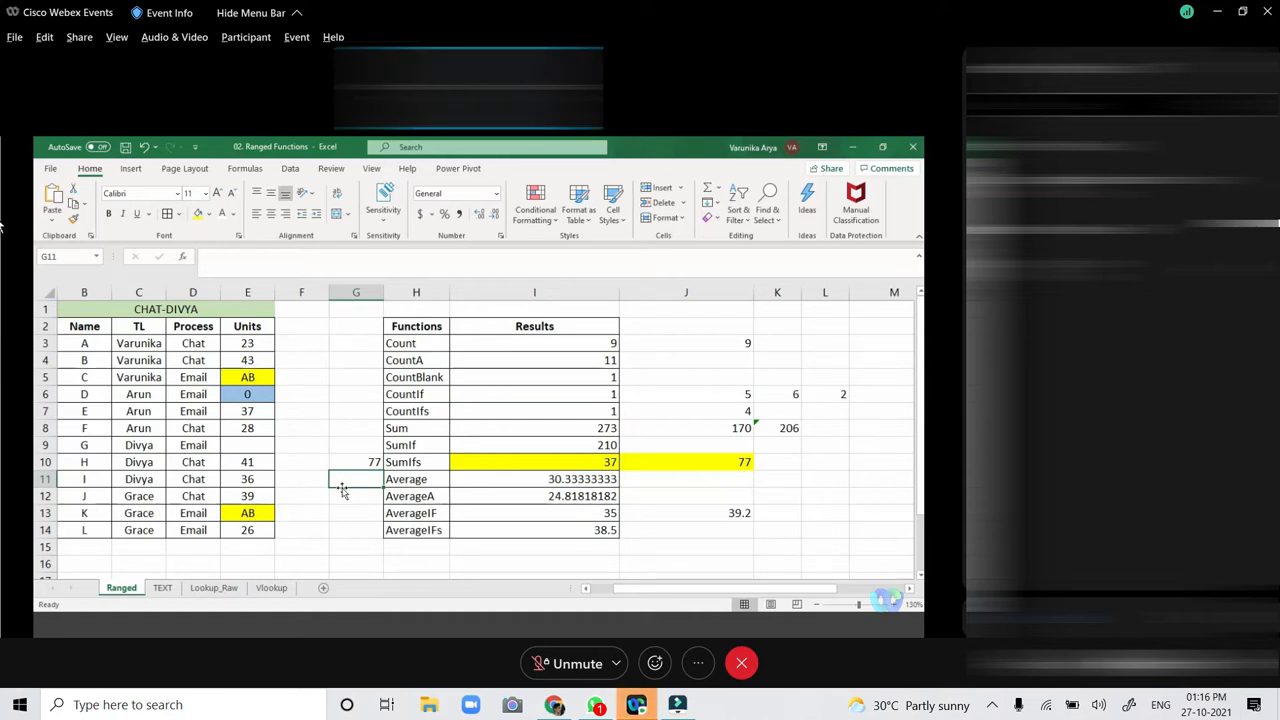
Open the TEXT sheet, narrow its DATA 2 column and widen its EXAMPLE column.
left_click(162, 588)
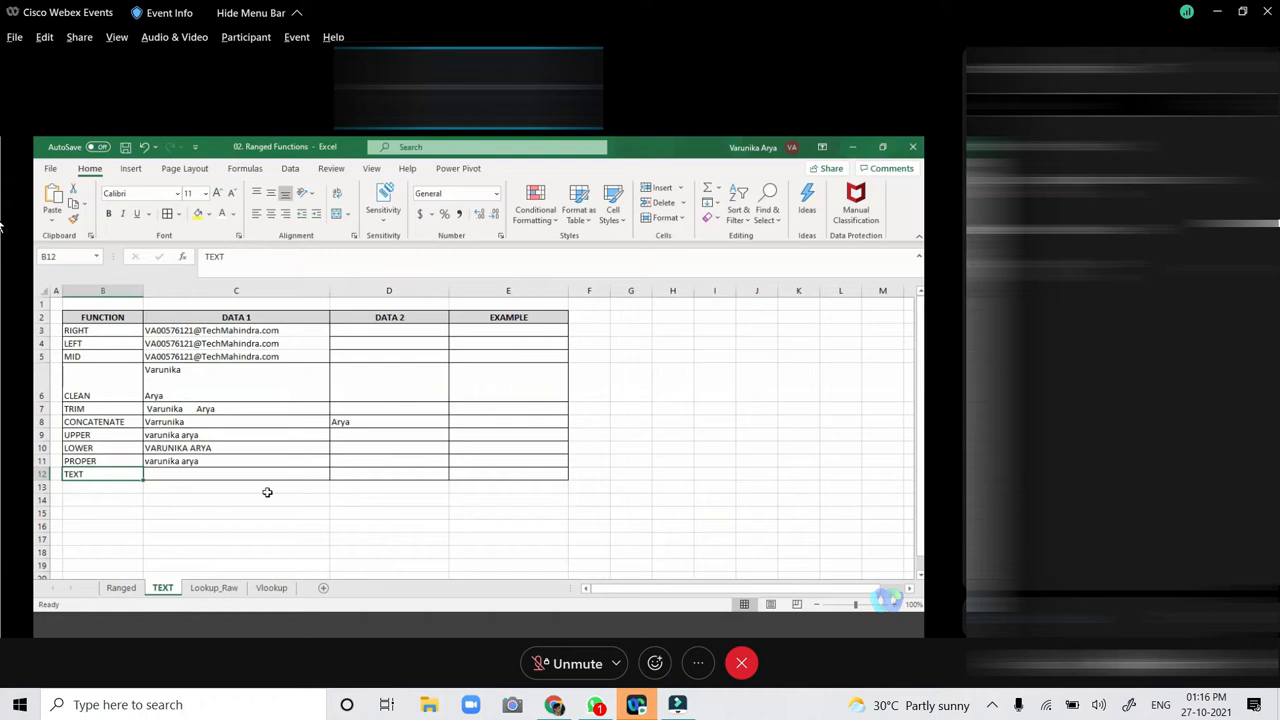
left_click(315, 470)
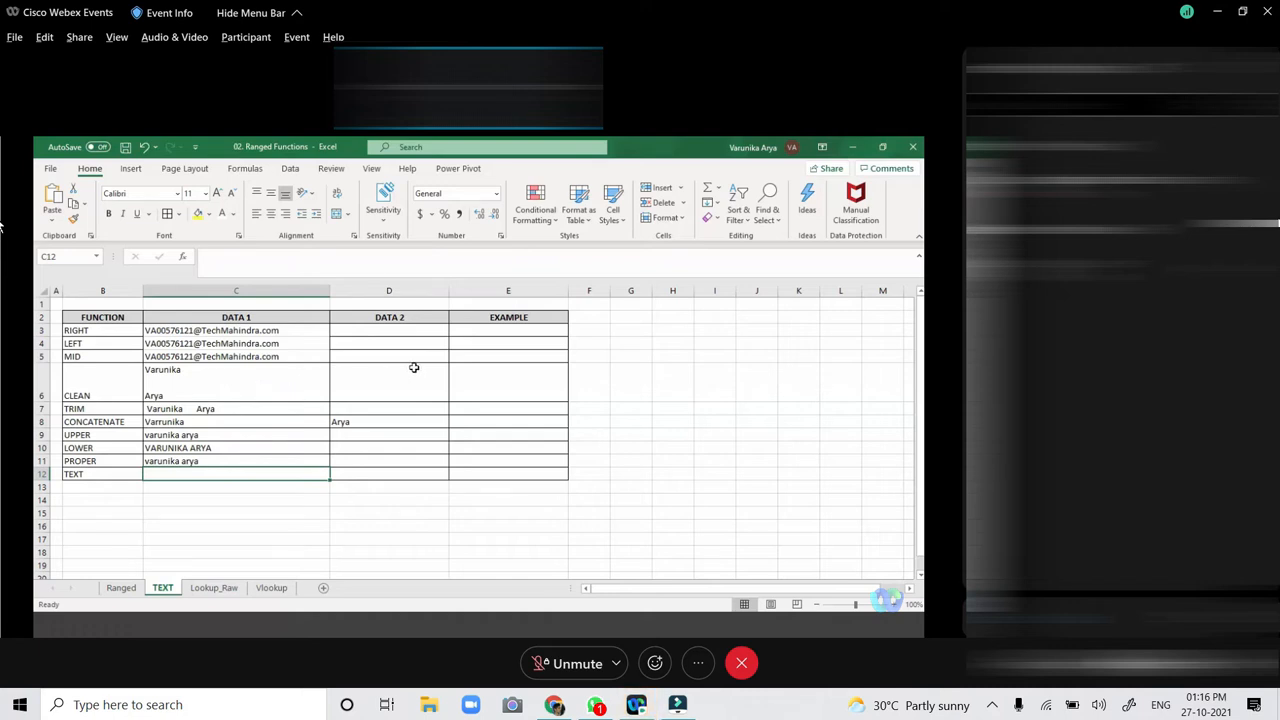
left_click_drag(448, 290, 420, 290)
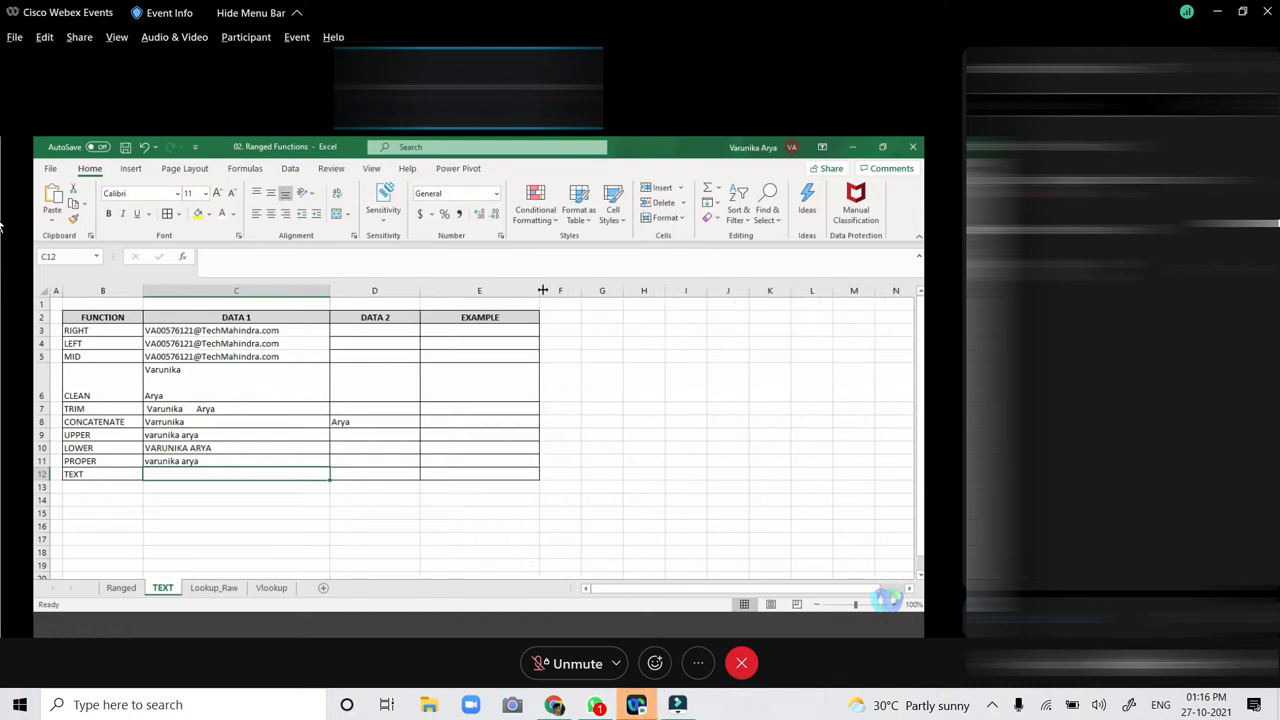
left_click_drag(542, 290, 592, 290)
left_click(509, 330)
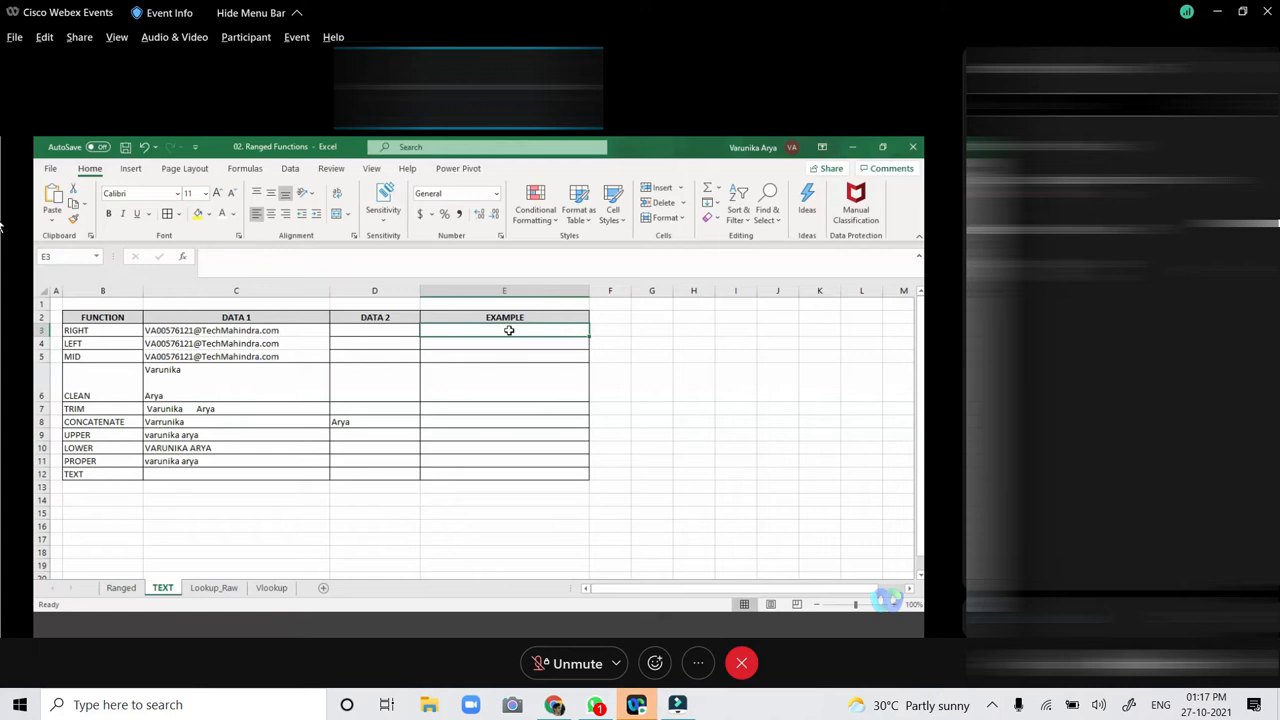
Fit the widths of the DATA 1 and DATA 2 columns to their contents.
scroll(495, 354, "up", 1)
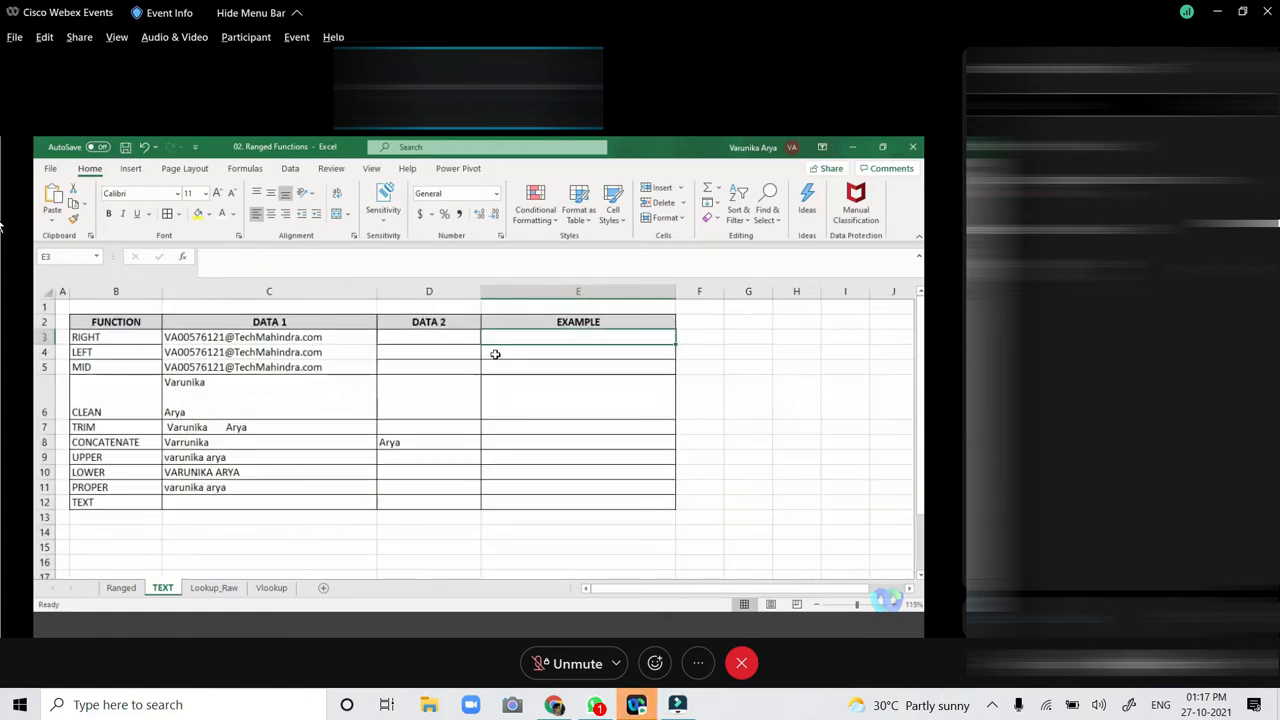
scroll(495, 354, "up", 1)
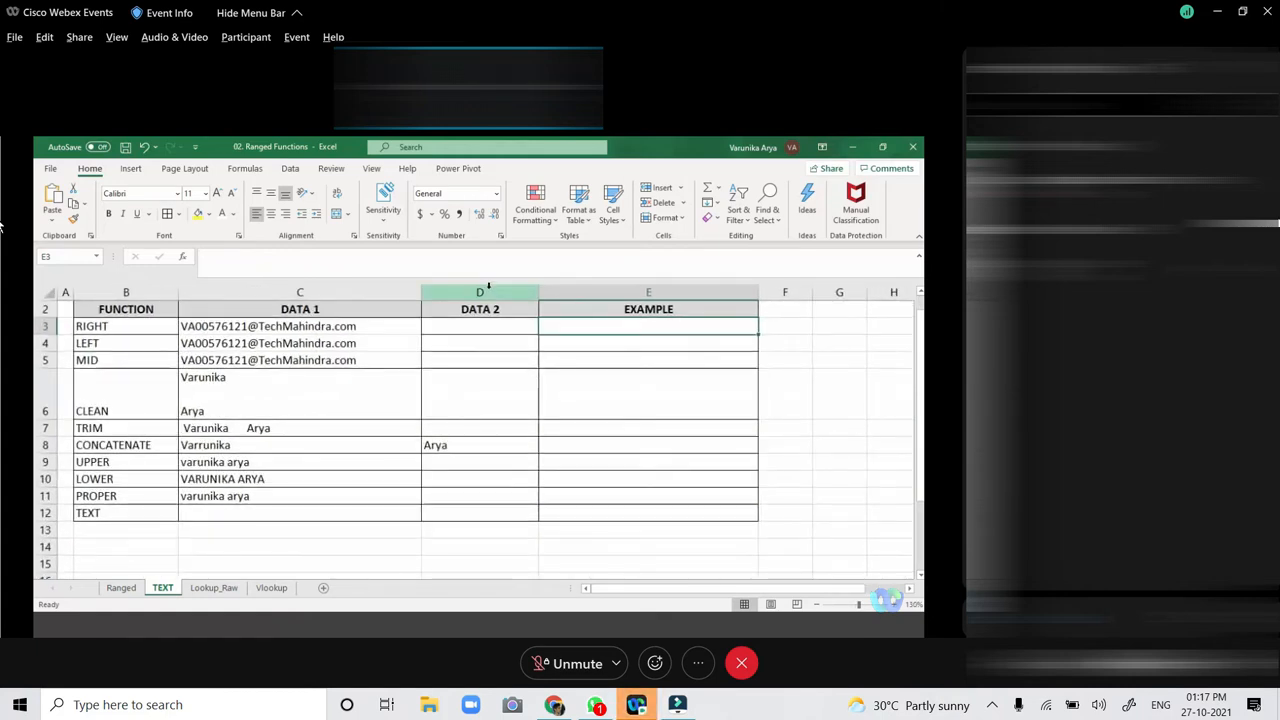
left_click_drag(421, 292, 427, 292)
double_click(421, 292)
left_click(469, 327)
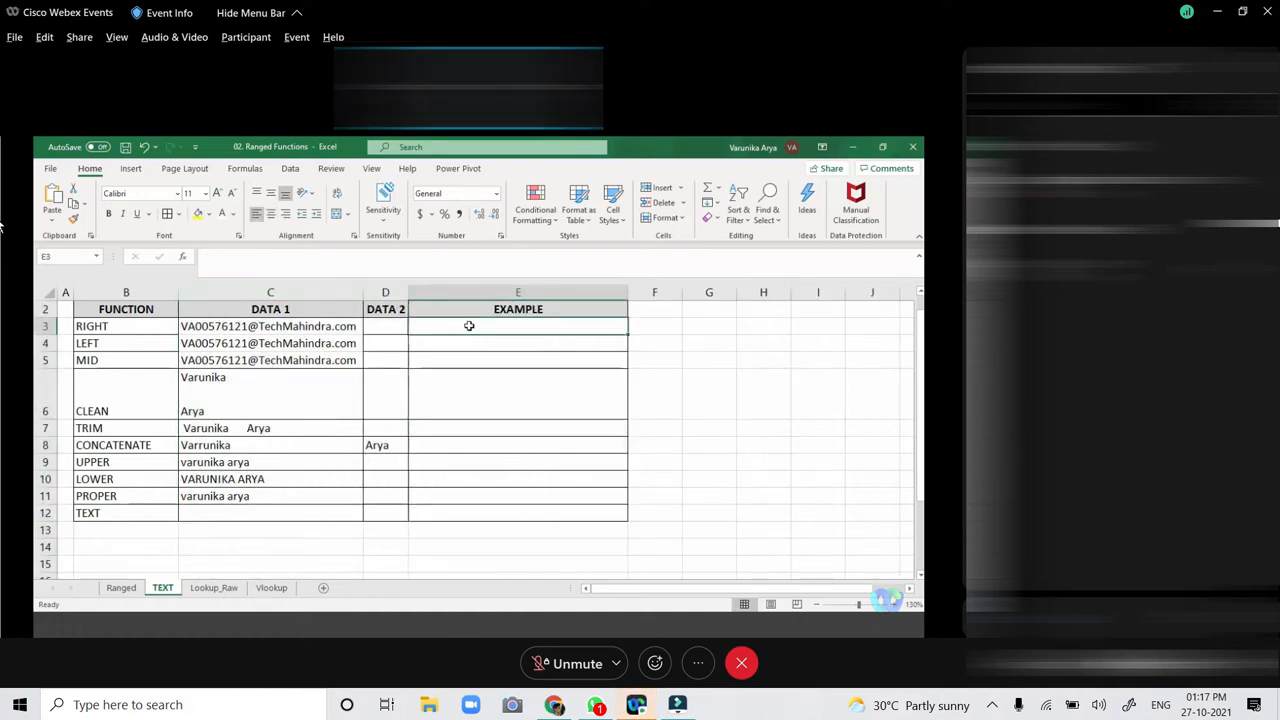
Extract the last 16 characters of the RIGHT row's DATA 1 text by entering =RIGHT(C3,16) in E3.
left_click_drag(150, 326, 422, 500)
left_click(447, 329)
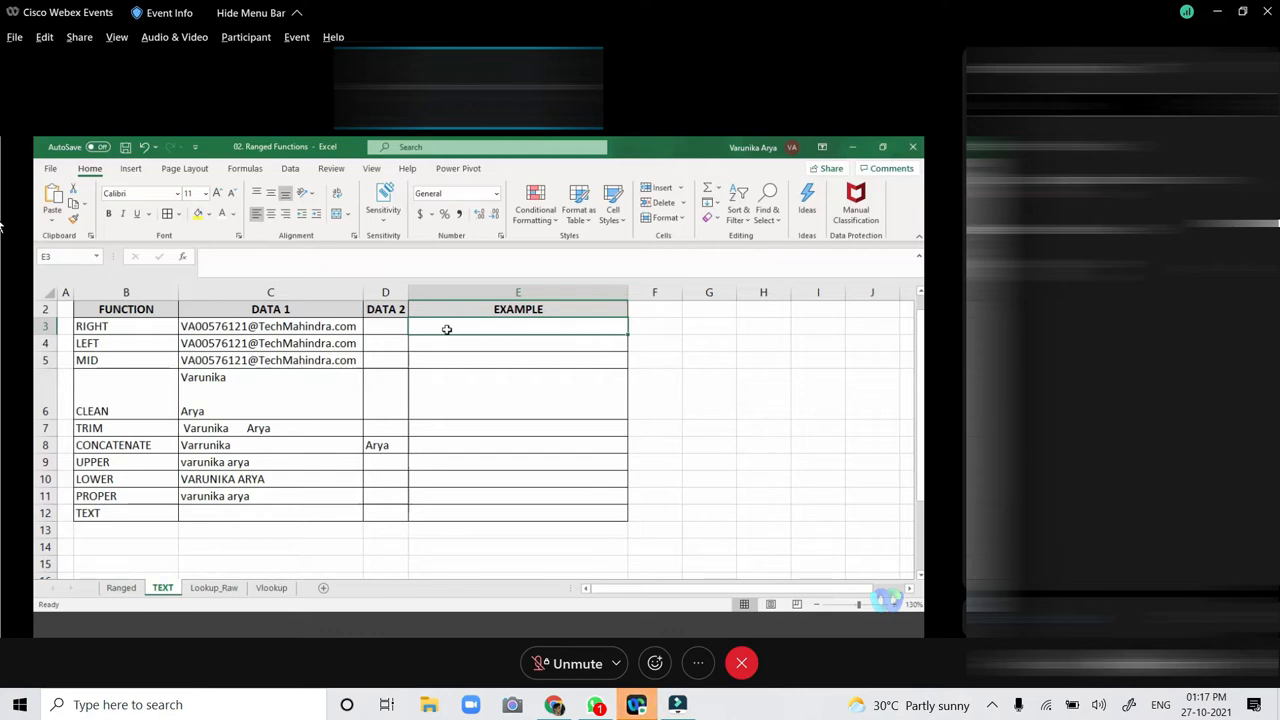
type("=")
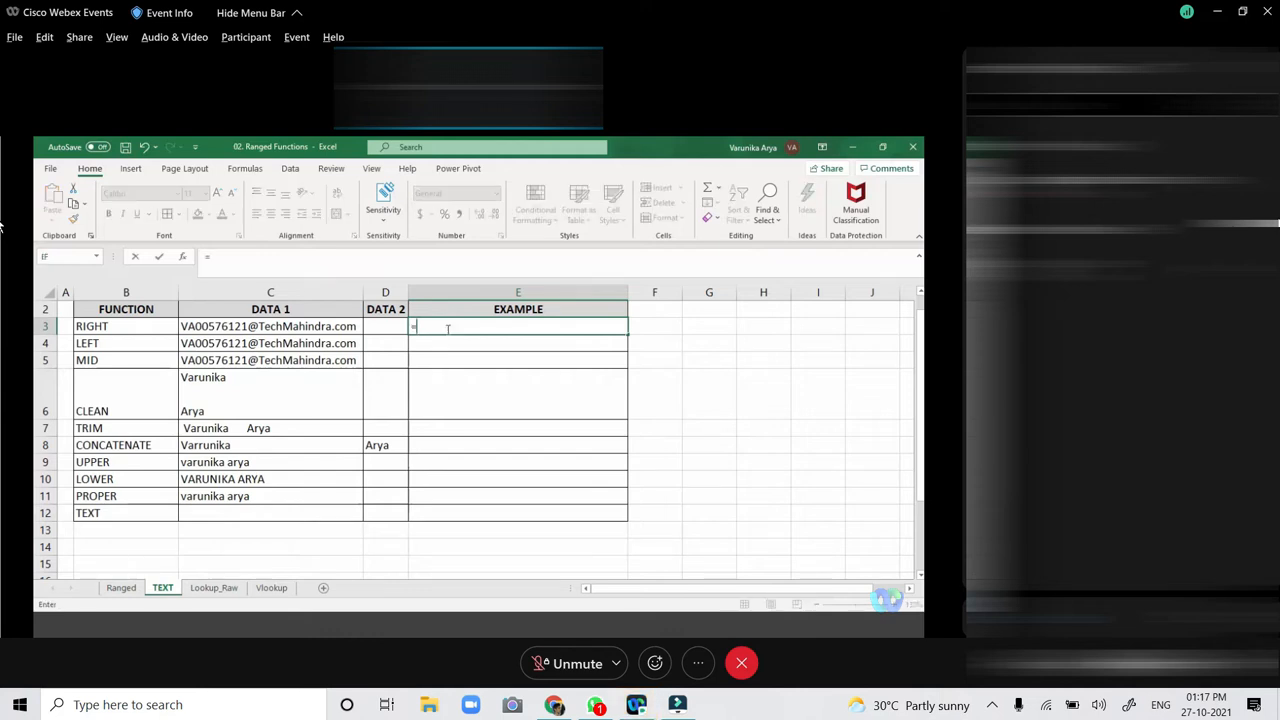
type("RI")
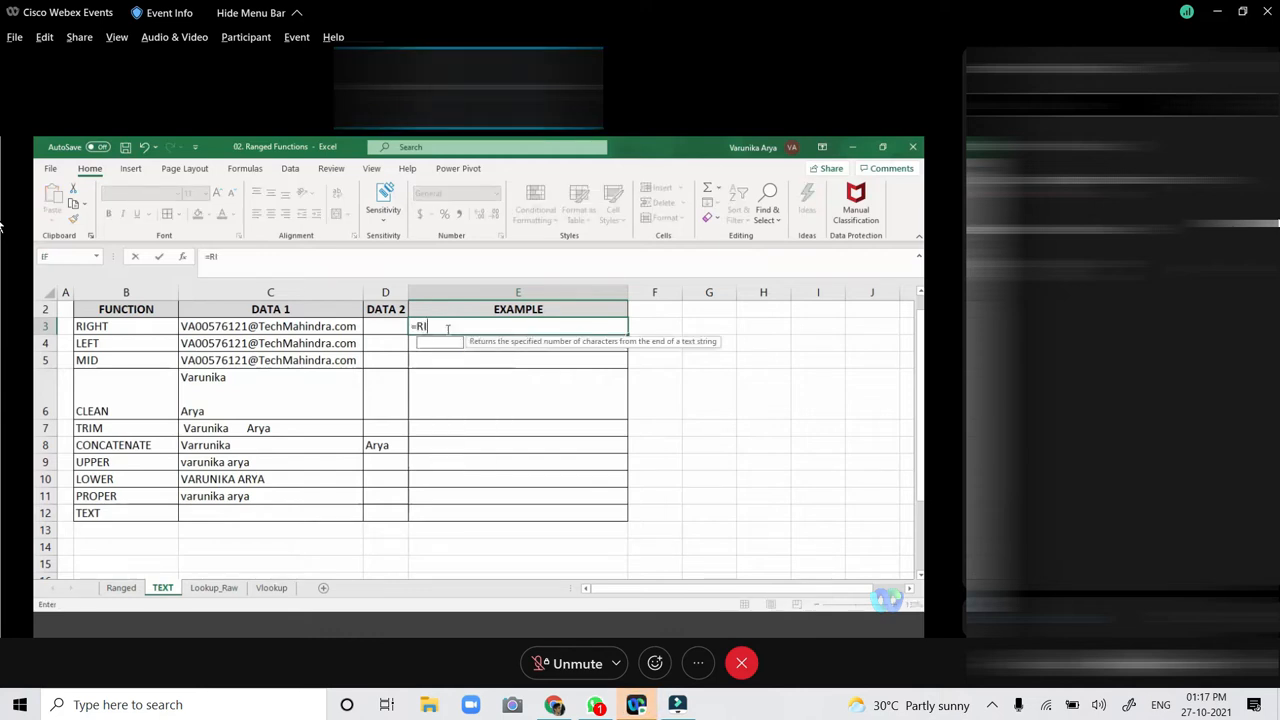
type("GHT(")
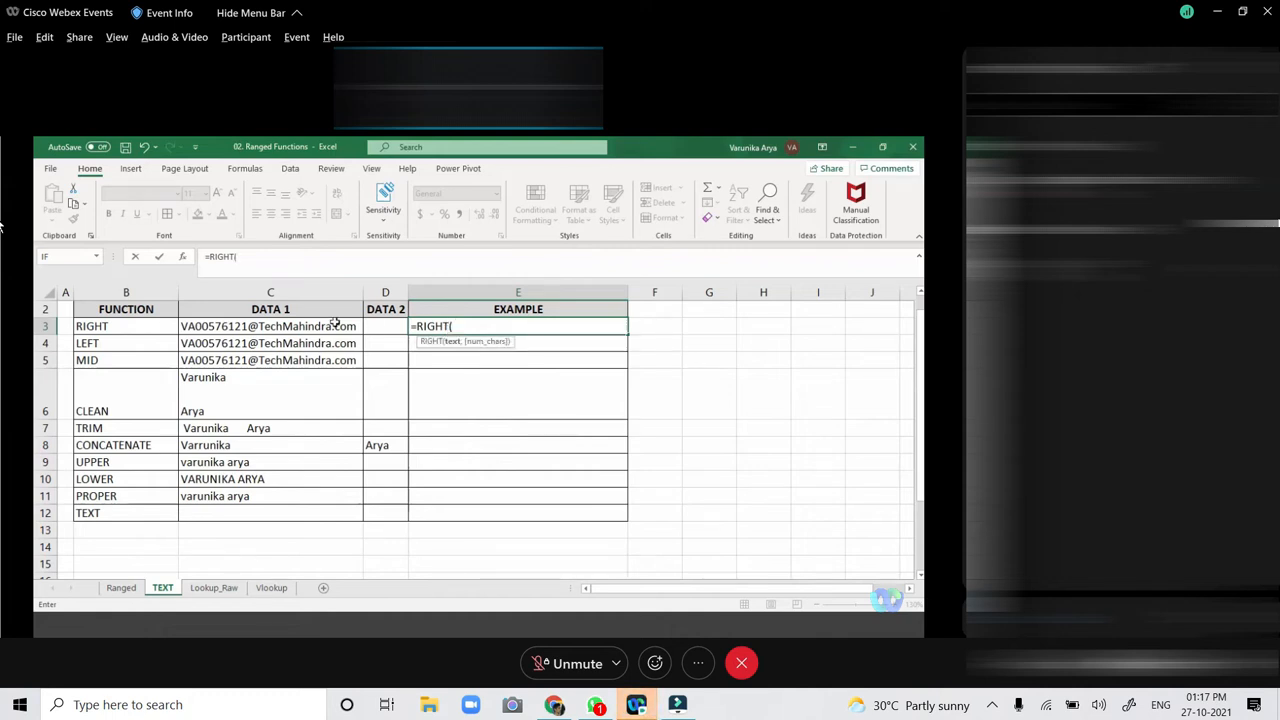
left_click(326, 325)
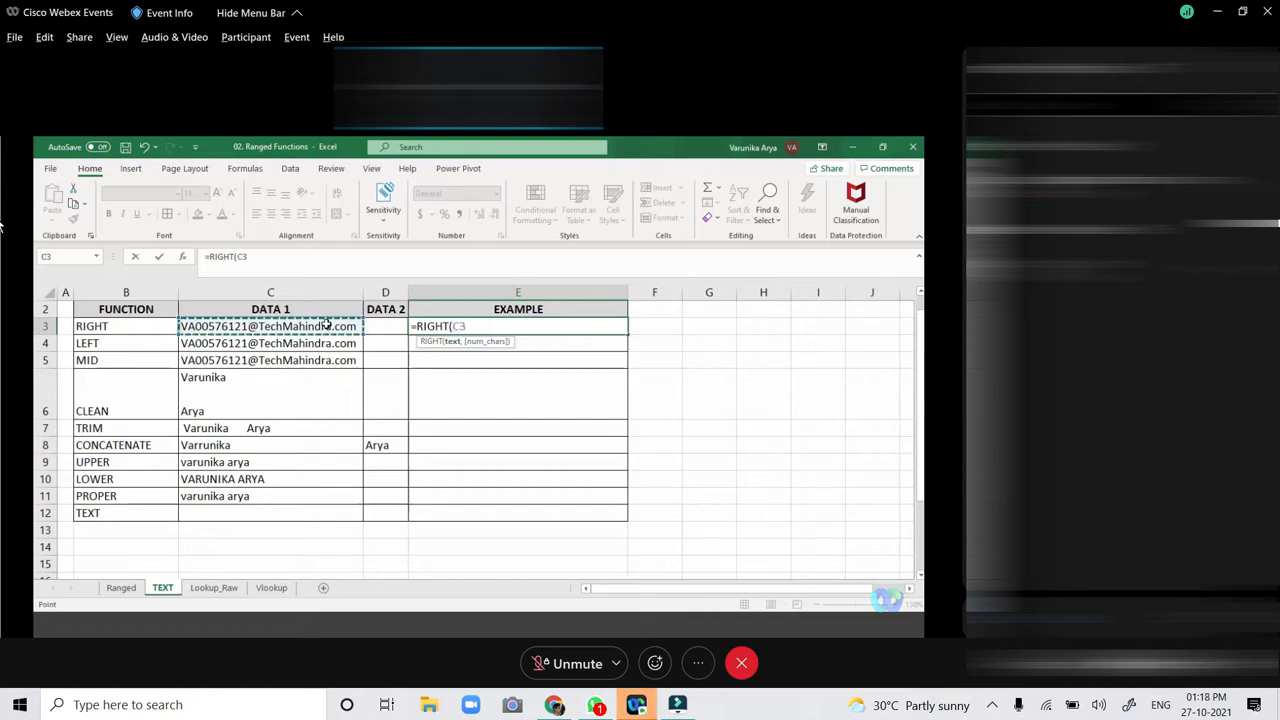
type(",")
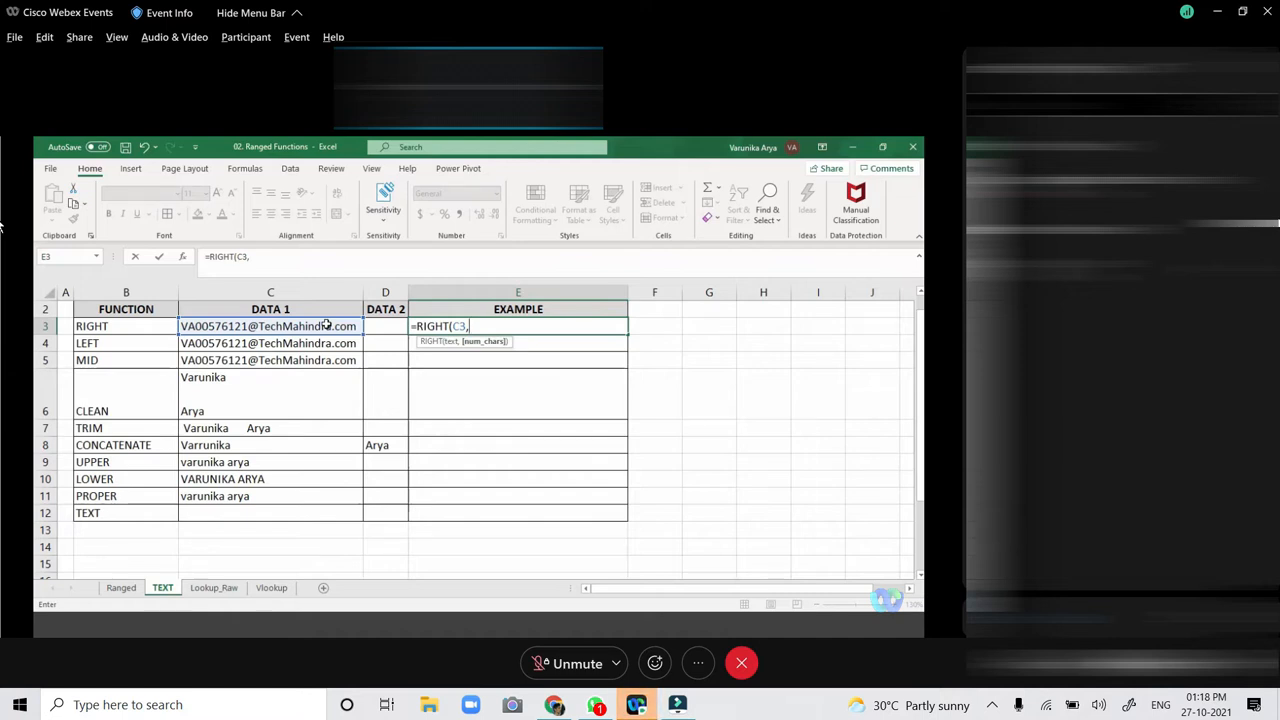
type("16")
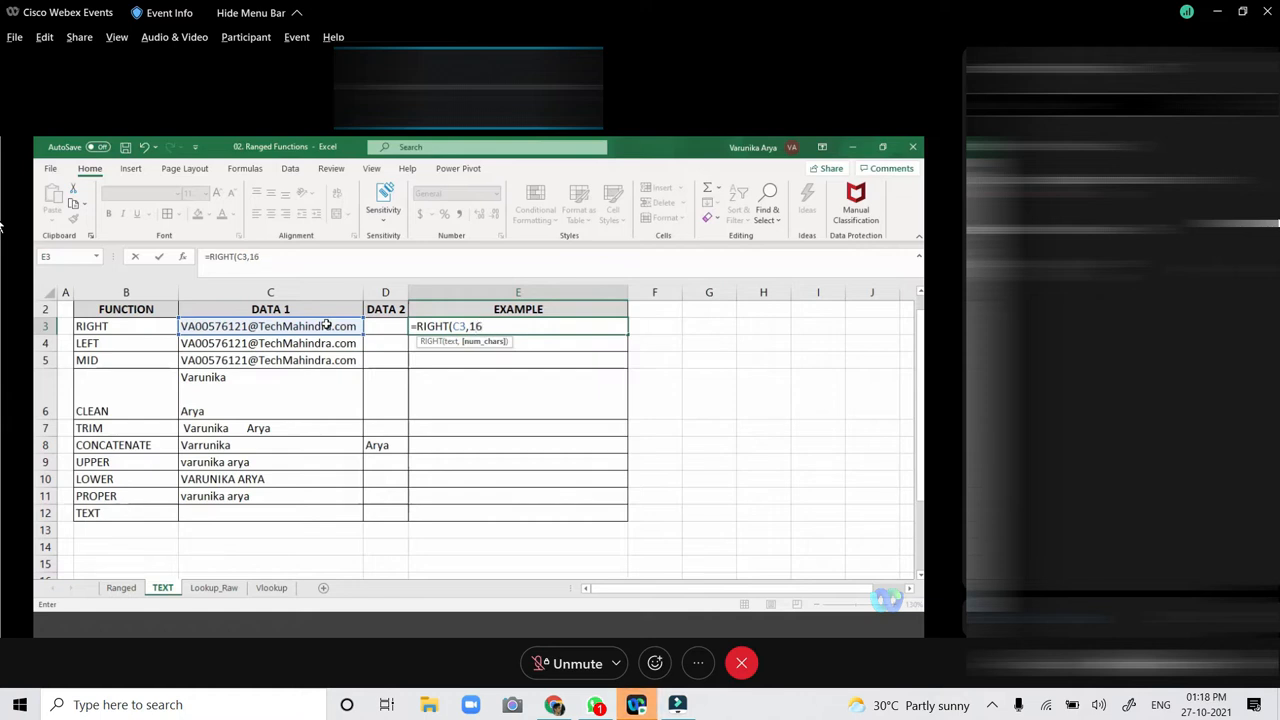
type(")")
key("Return")
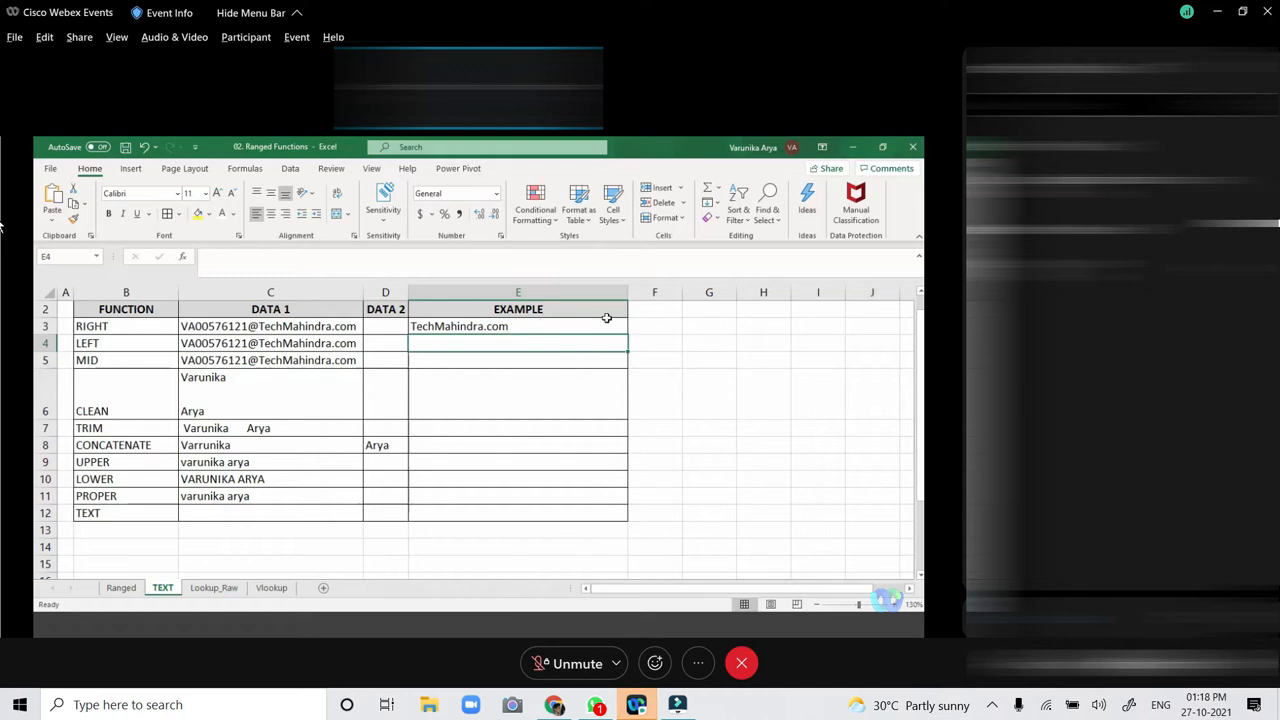
Extract the last 3 characters of the word APPLE by entering =RIGHT("APPLE",3) in F3.
left_click(637, 324)
type("=RIGHT")
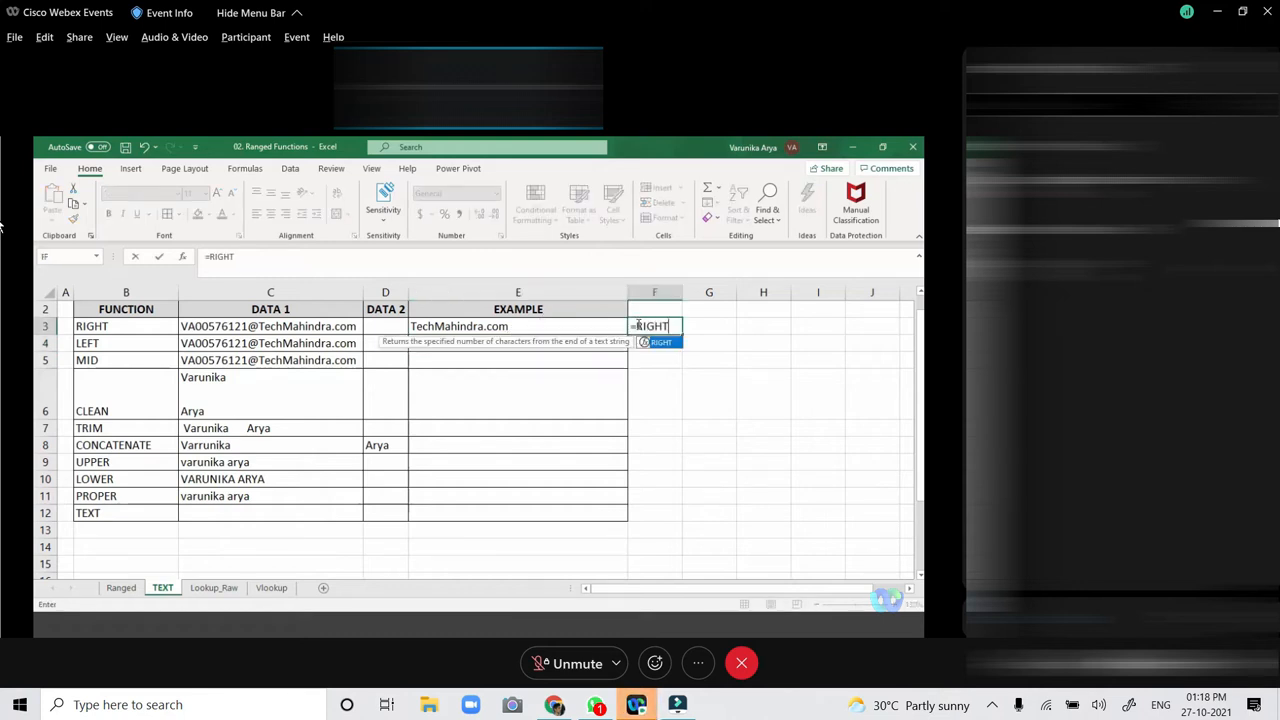
type("(")
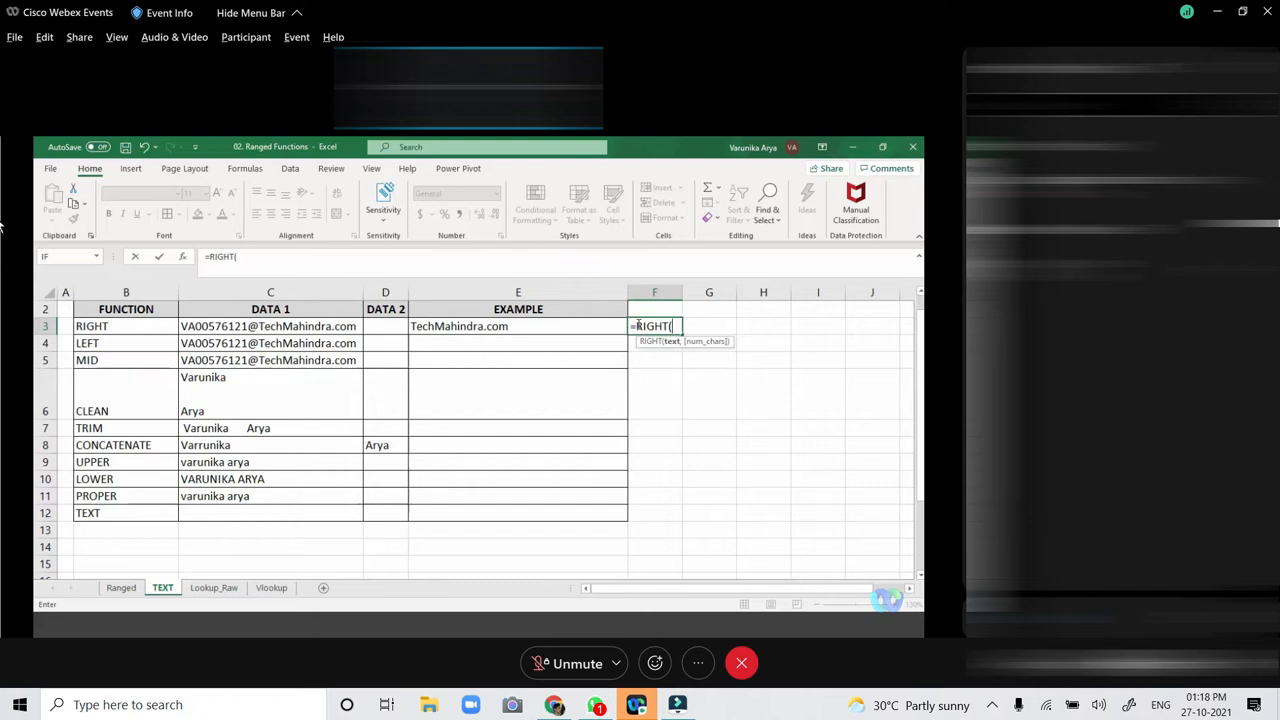
type("\"APPLE\",3")
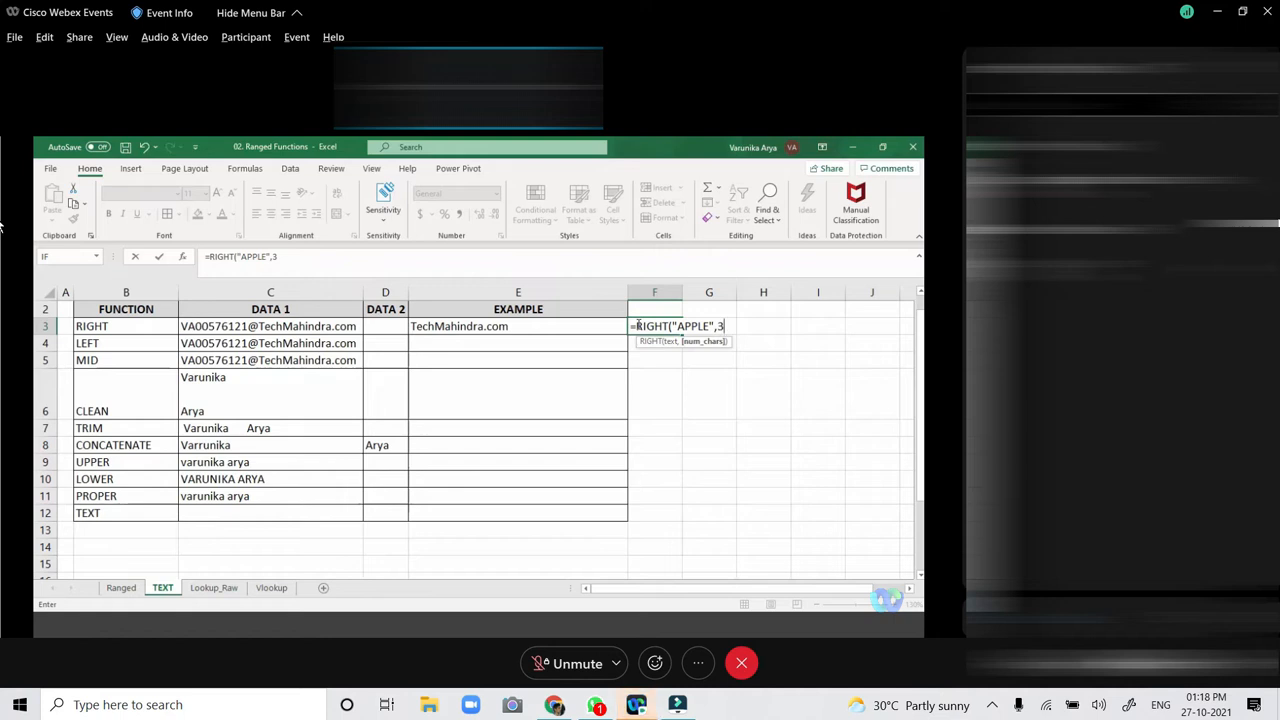
type(")")
key("Return")
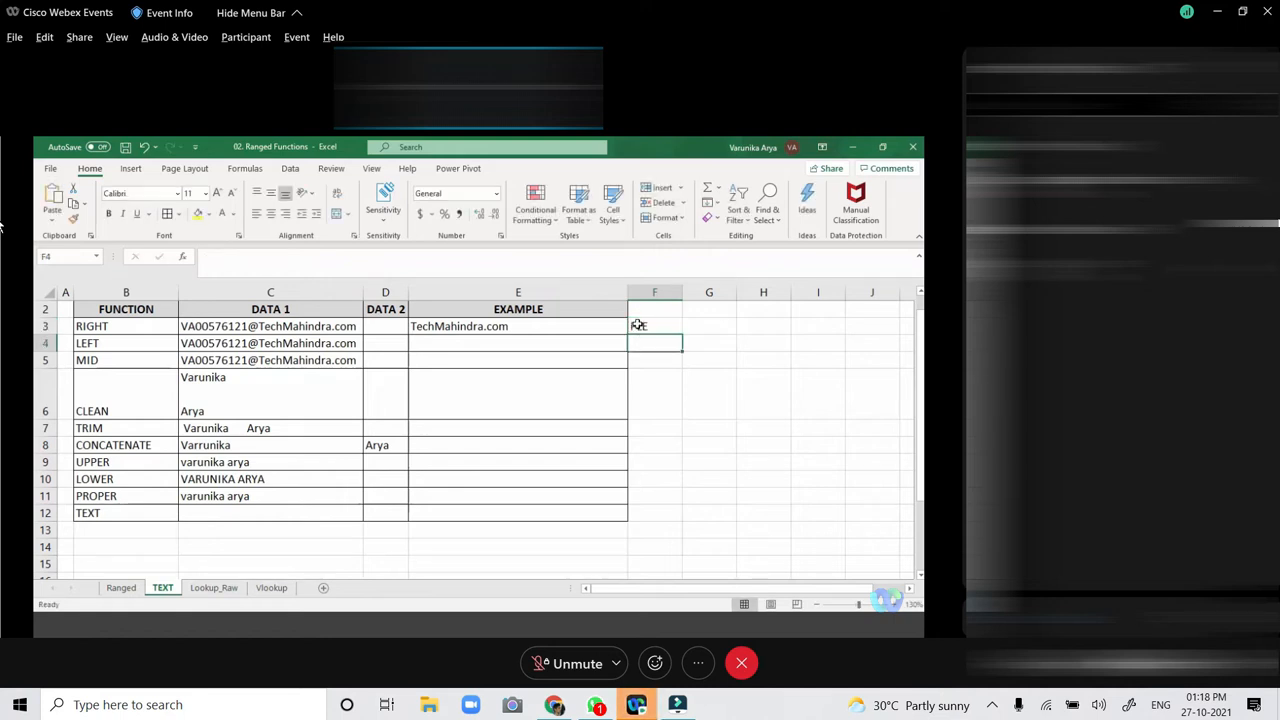
left_click(664, 324)
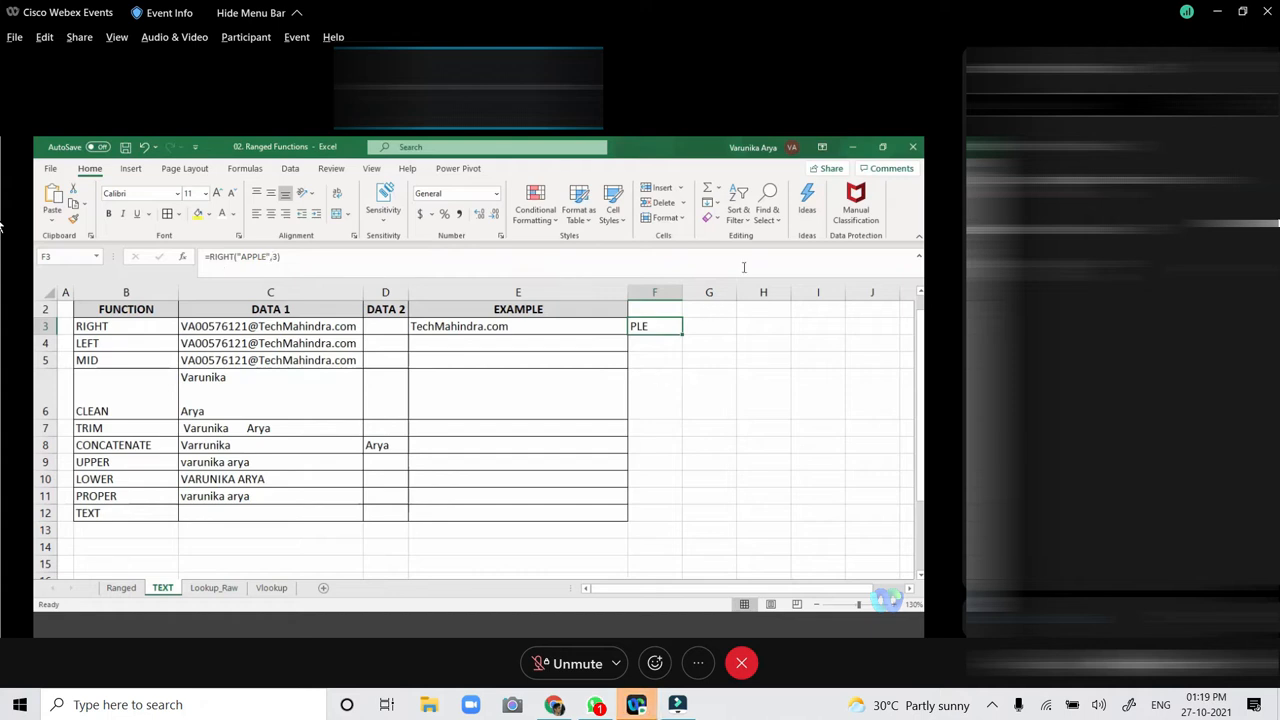
Fit the EXAMPLE column to its contents and enter =RIGHT("APPLE") without a character count in G3.
double_click(628, 292)
left_click(625, 323)
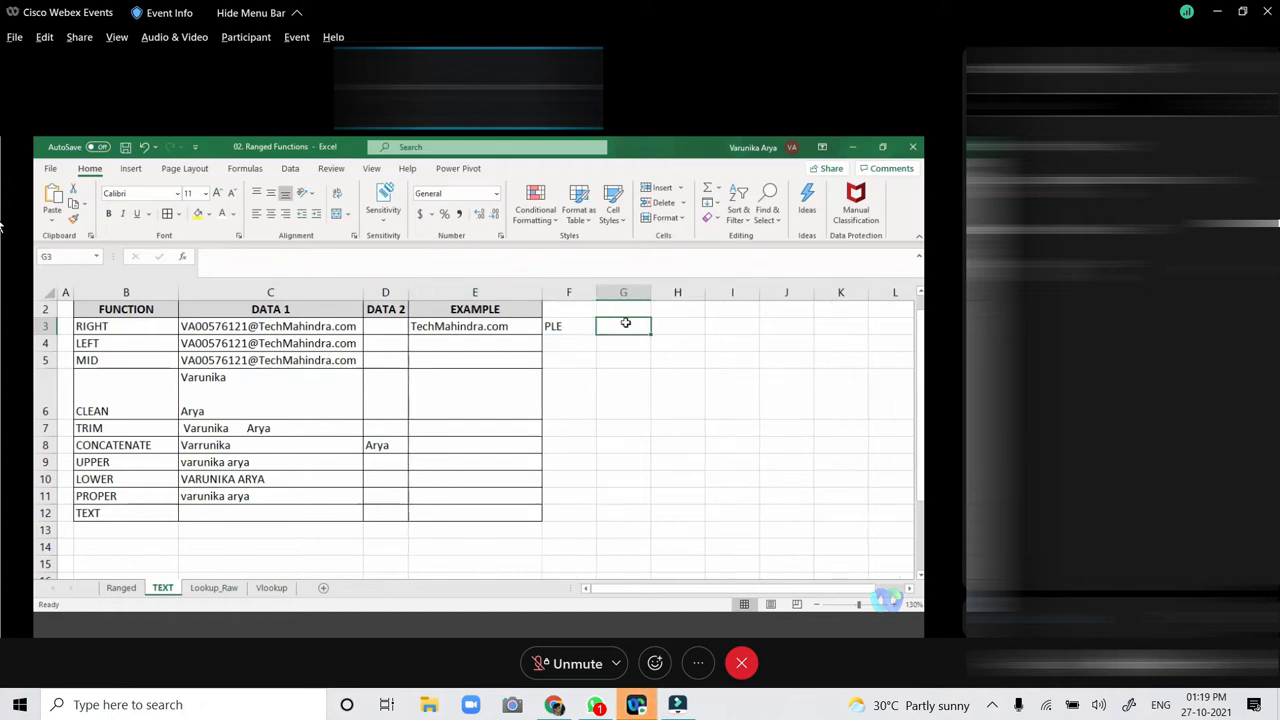
type("=")
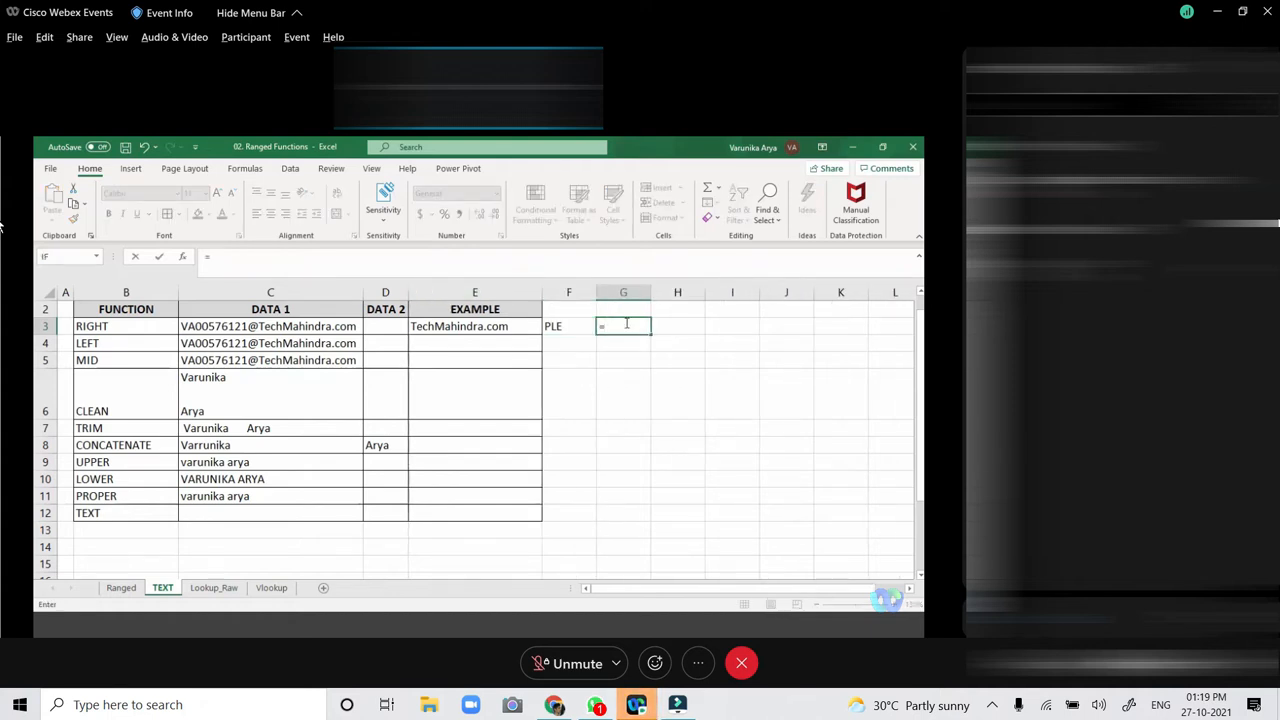
type("RIGHT(\"APPLE\"")
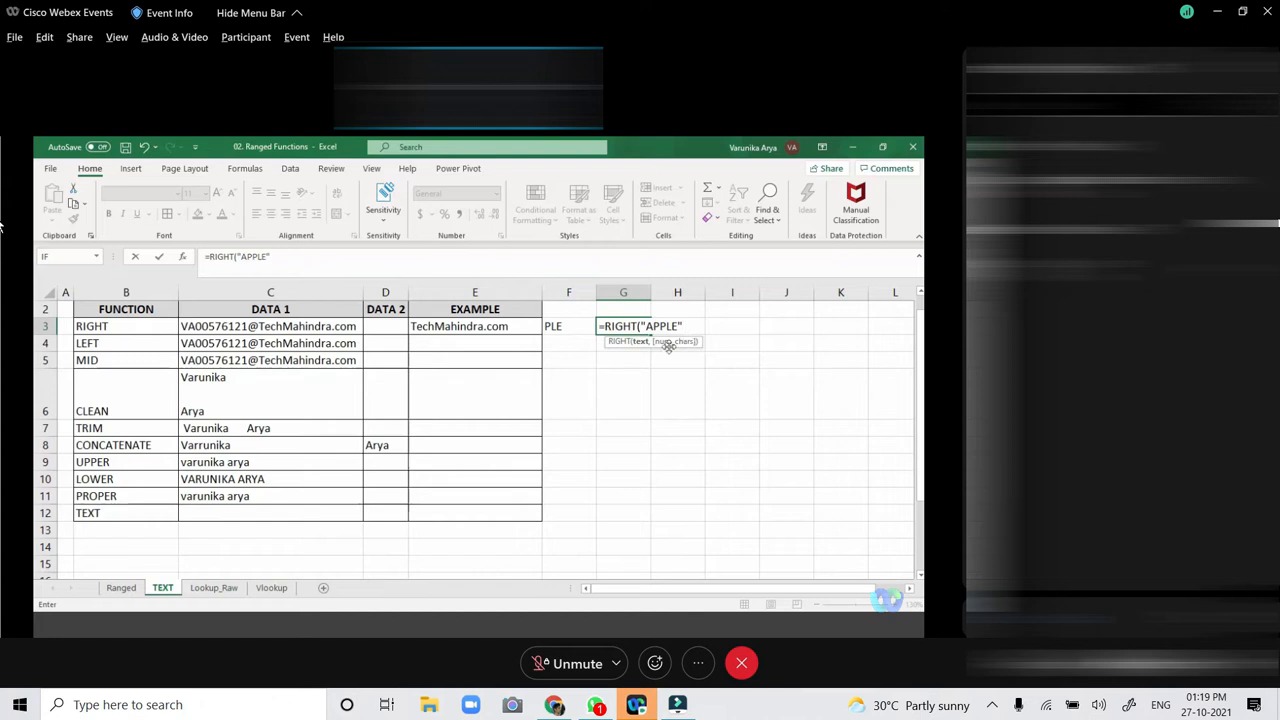
type(")")
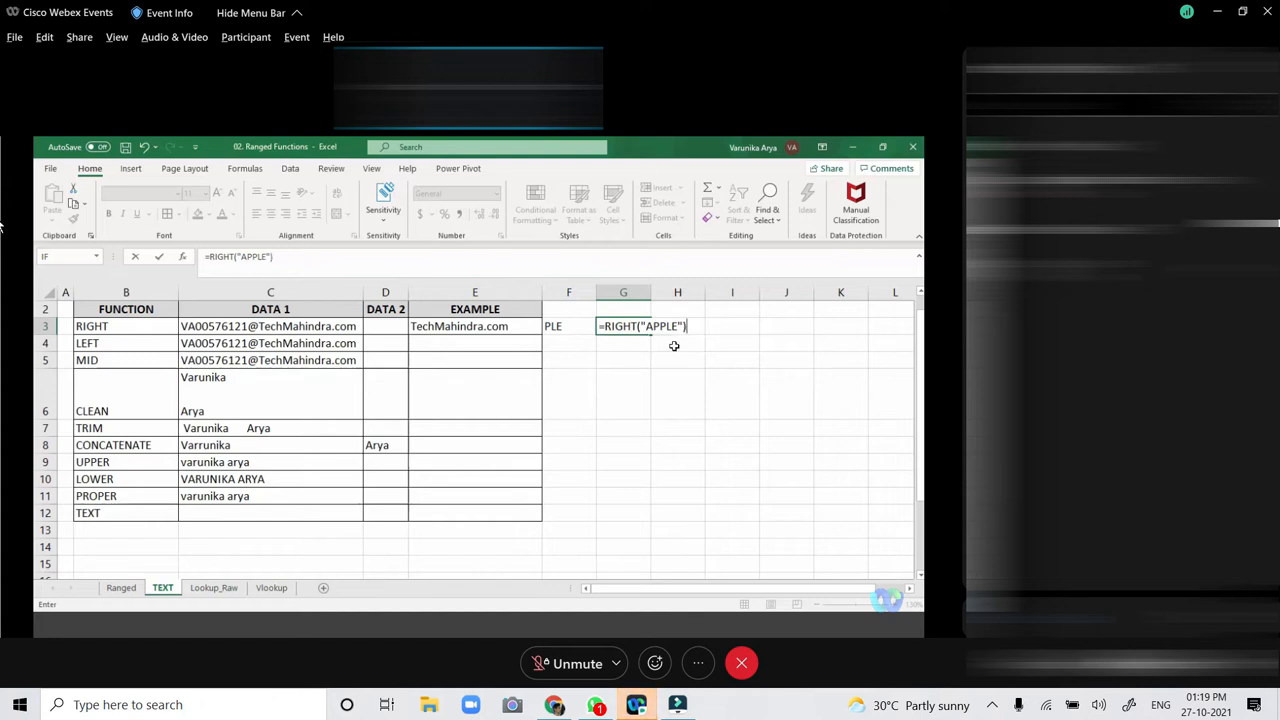
key("Return")
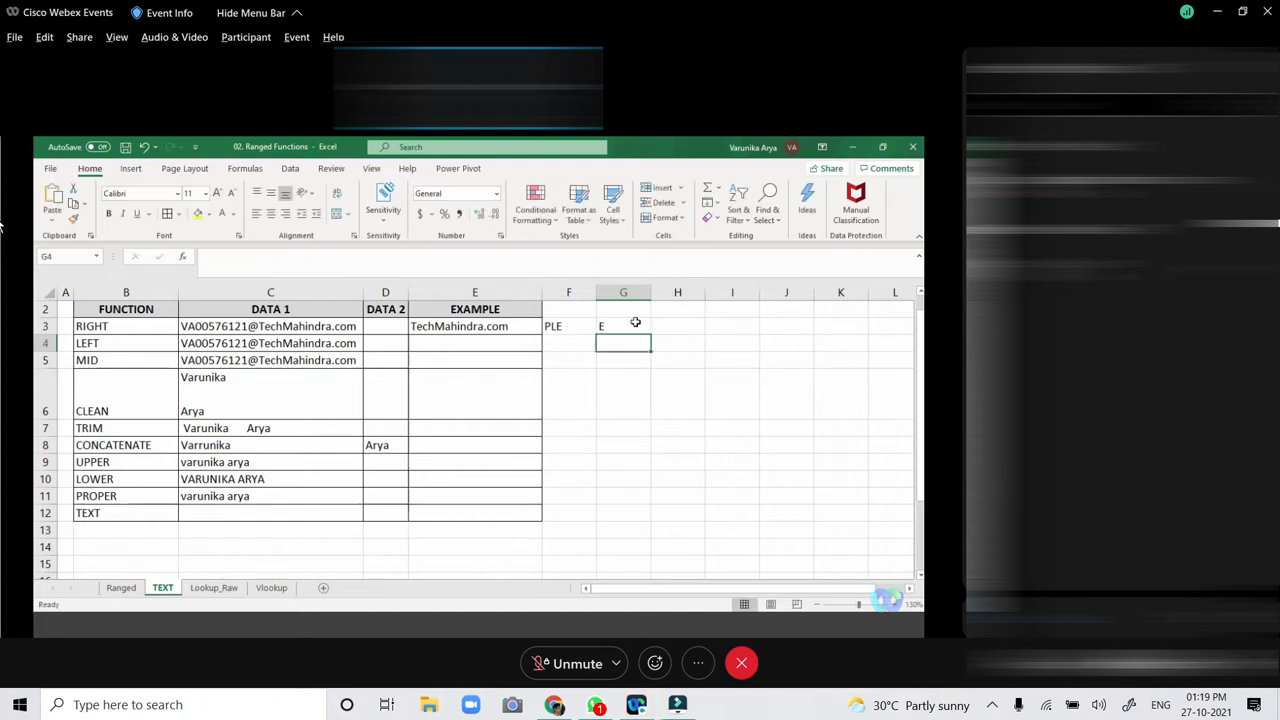
left_click(635, 322)
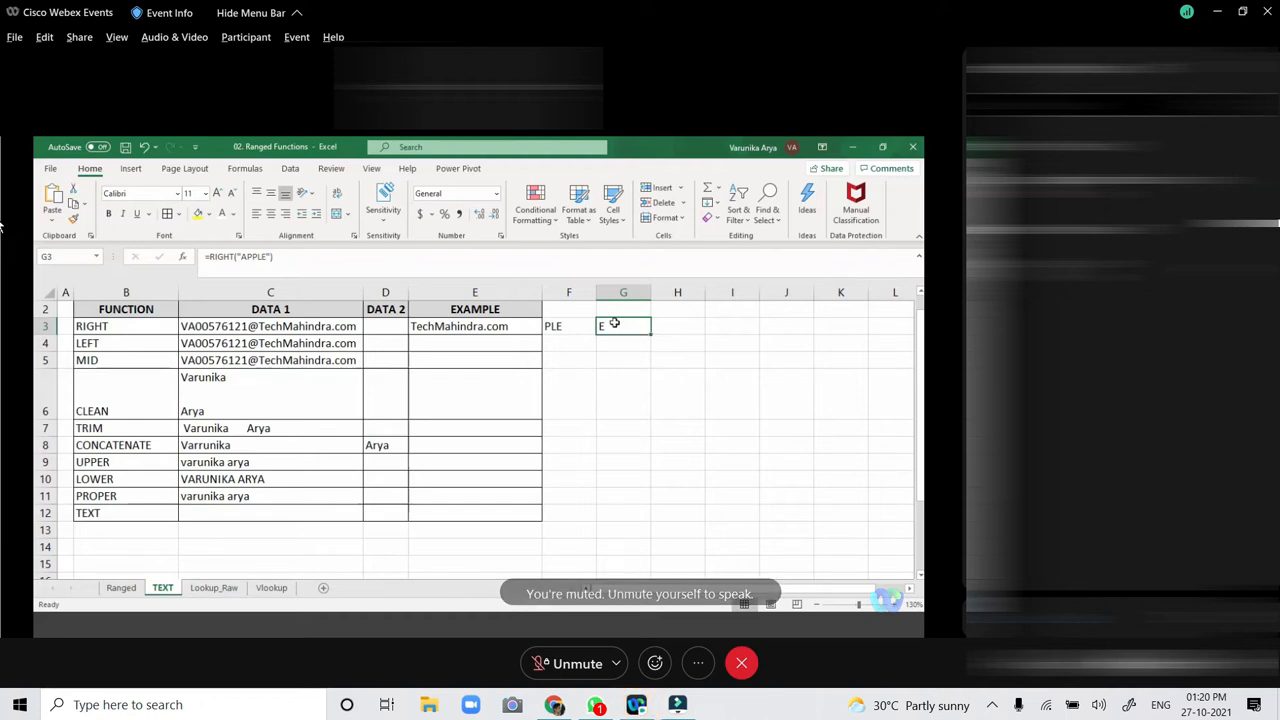
Add the sample text 1345ABND to D3 with a yellow fill and fit the DATA 2 column to it.
left_click(385, 326)
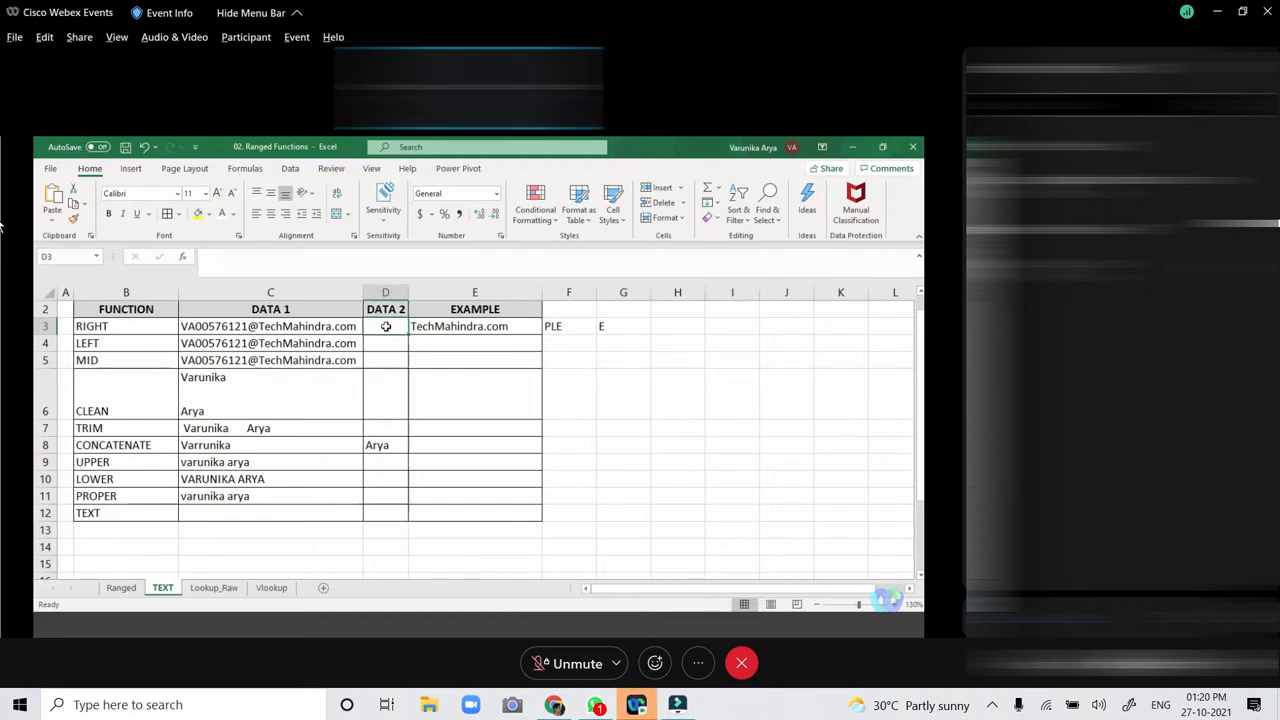
type("134")
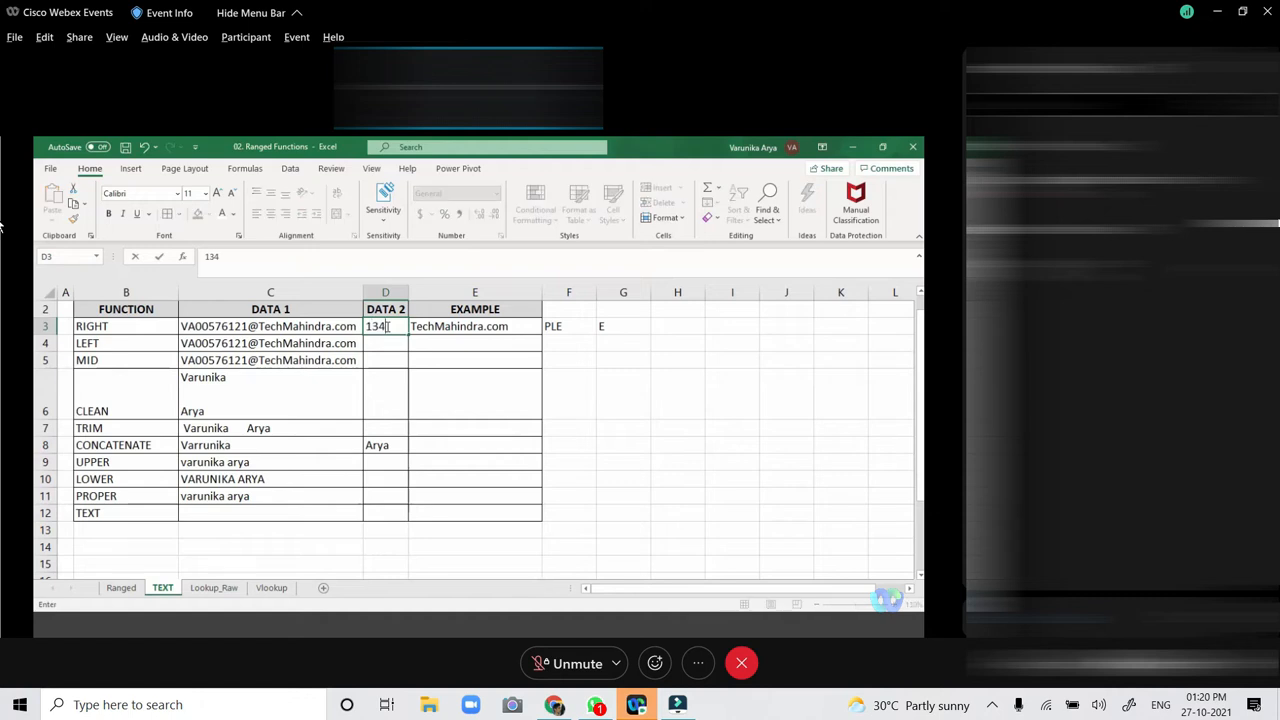
type("5ABND")
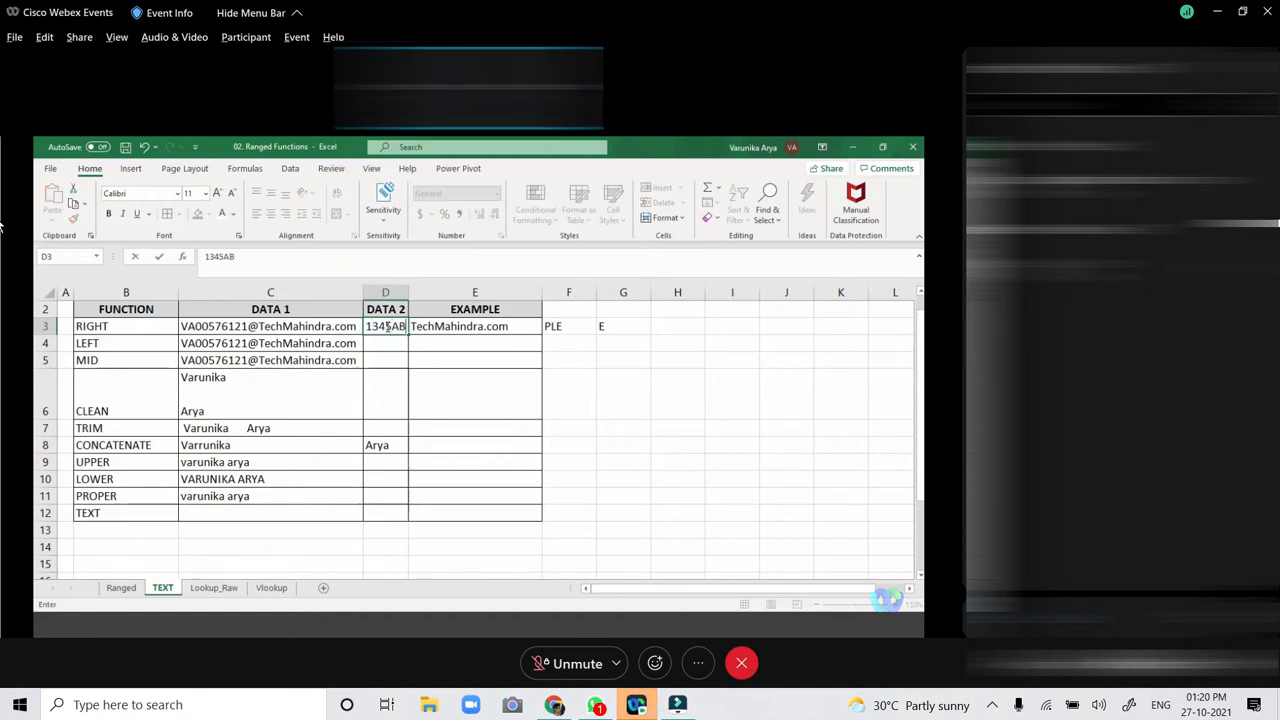
left_click(457, 377)
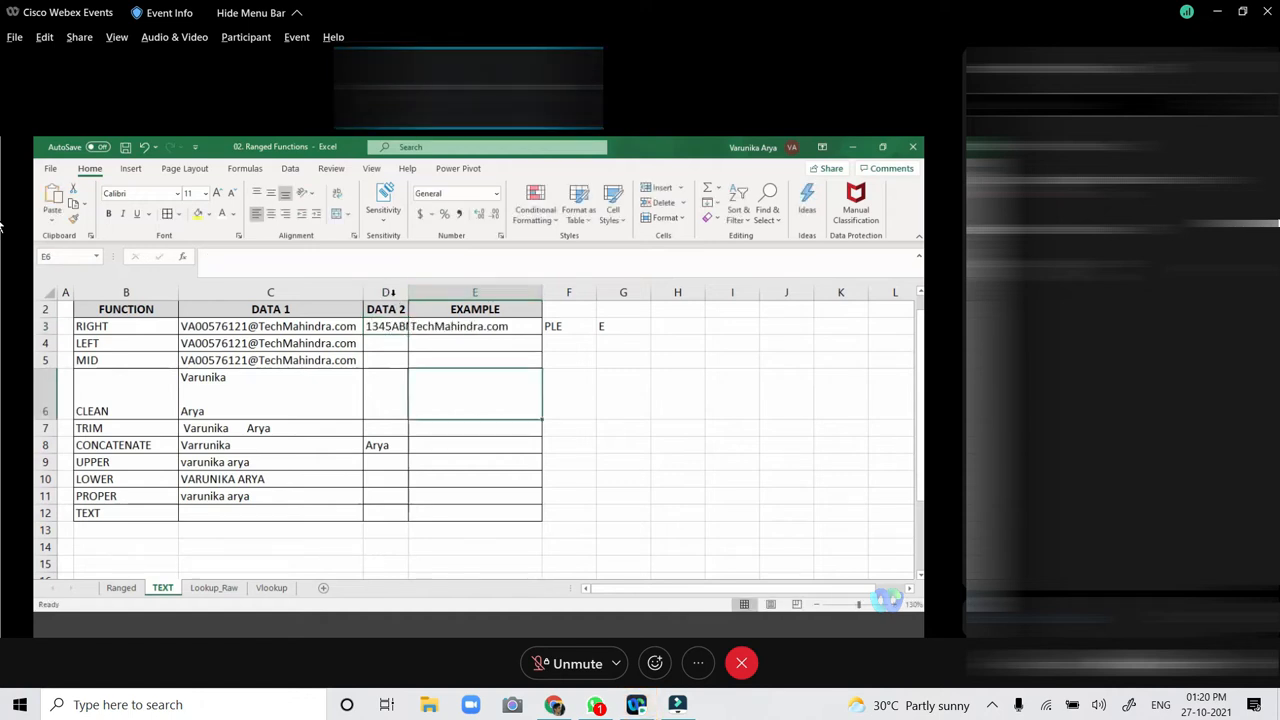
left_click_drag(385, 292, 412, 292)
double_click(412, 292)
left_click(394, 326)
left_click(197, 213)
Extract the last 6 characters of the yellow DATA 2 sample by entering =RIGHT(D3,6) in H3.
left_click(651, 326)
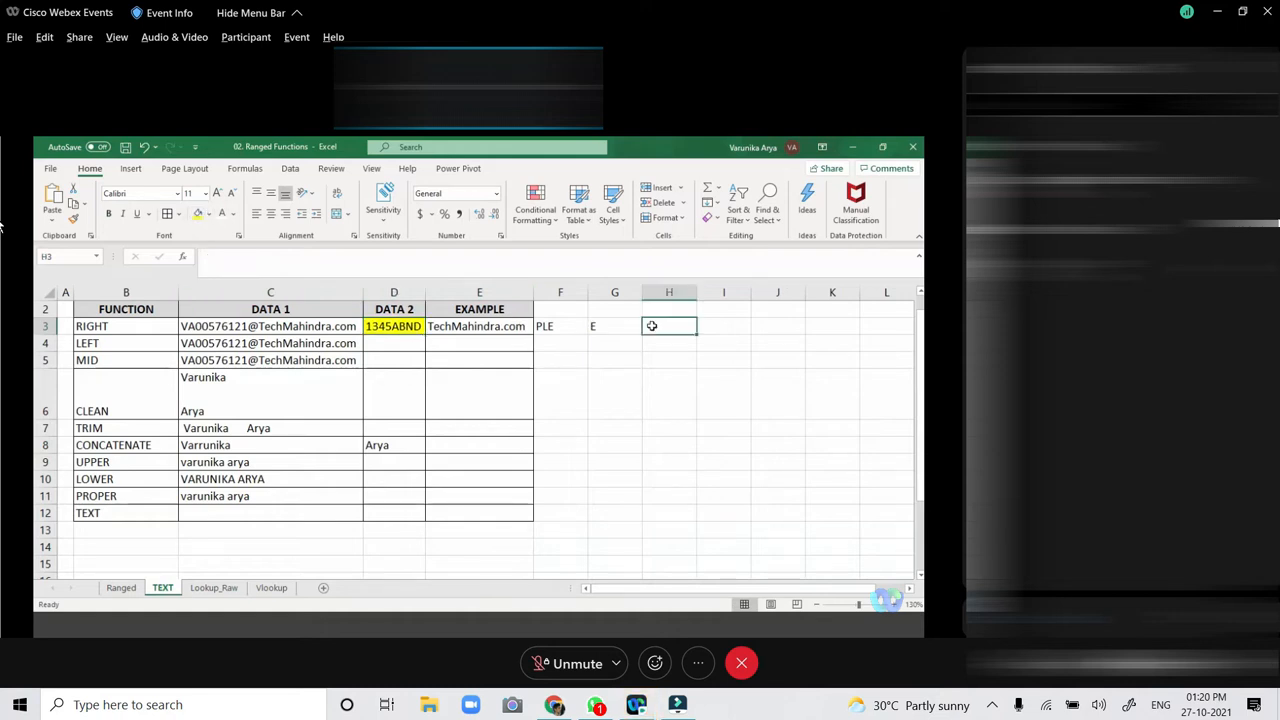
type("=RIGH(")
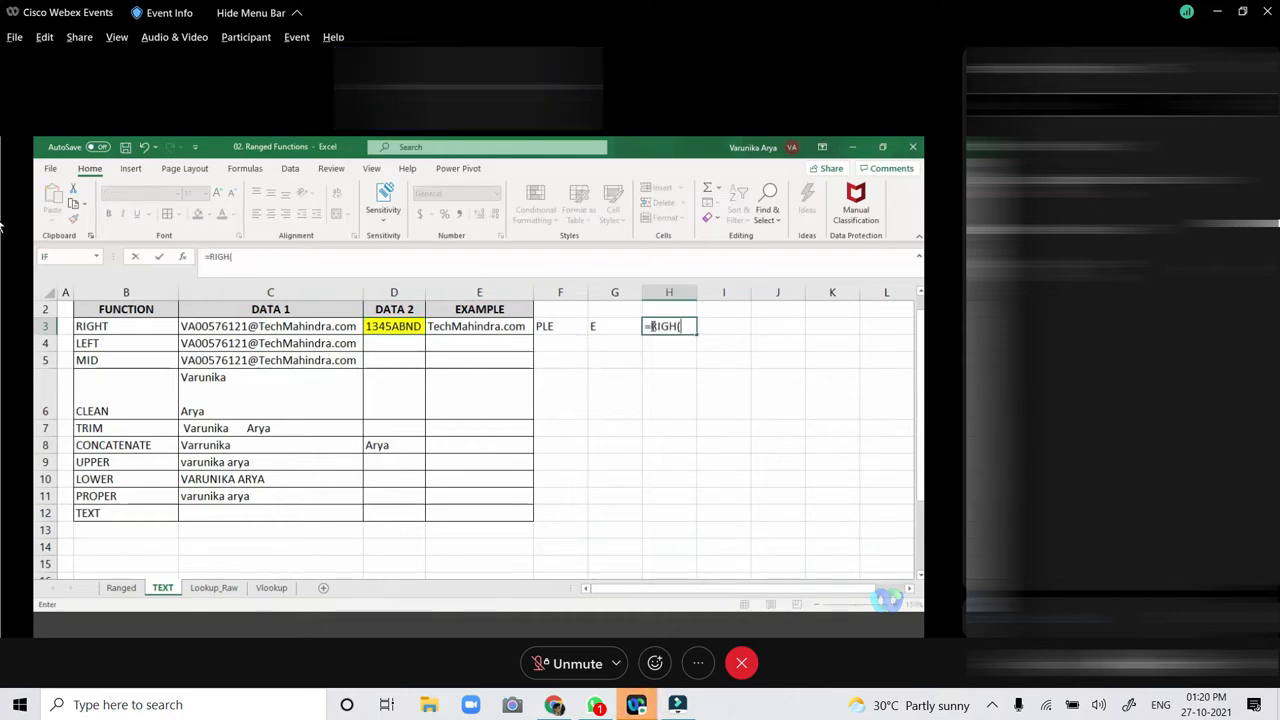
key("BackSpace")
type("T")
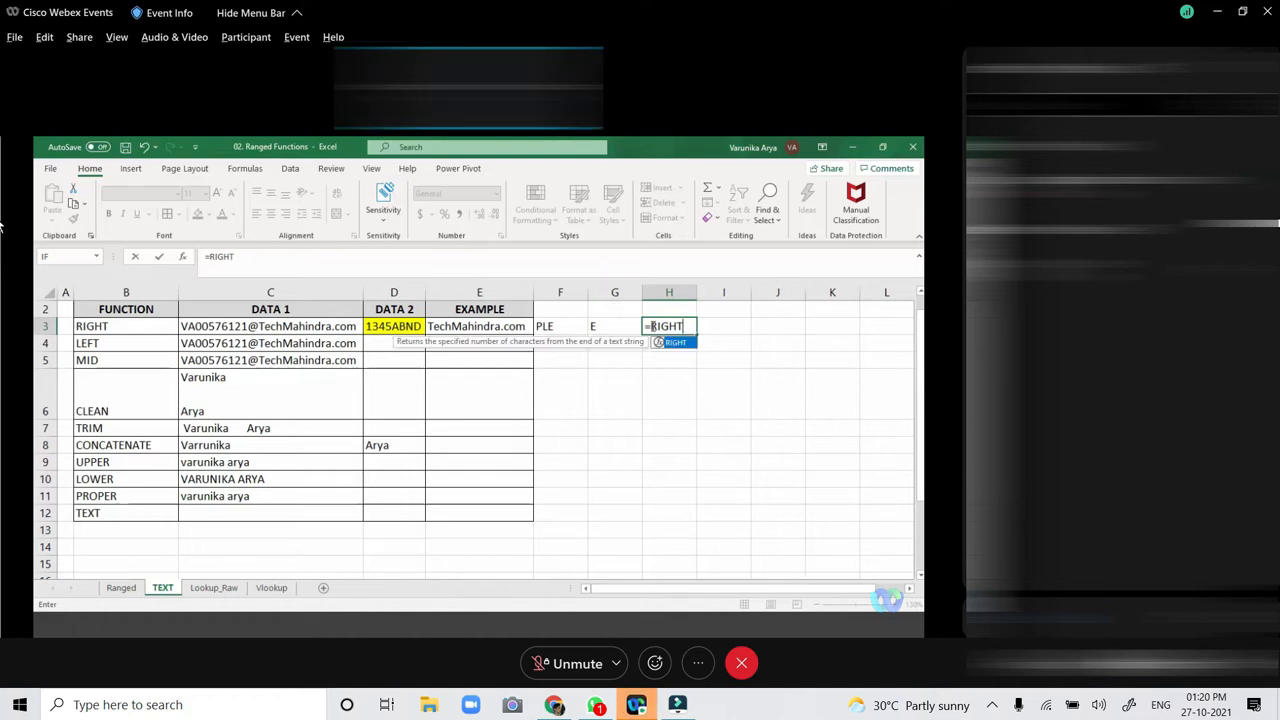
type("(")
left_click(413, 326)
type(",")
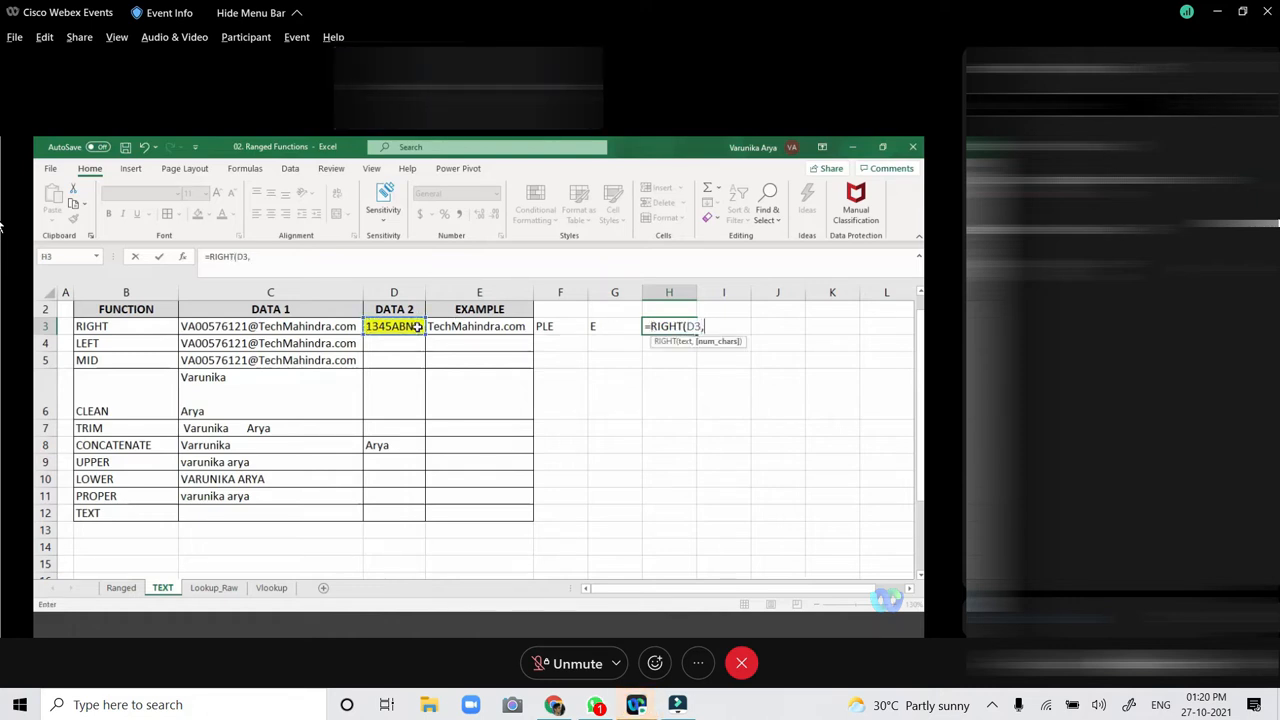
type("6")
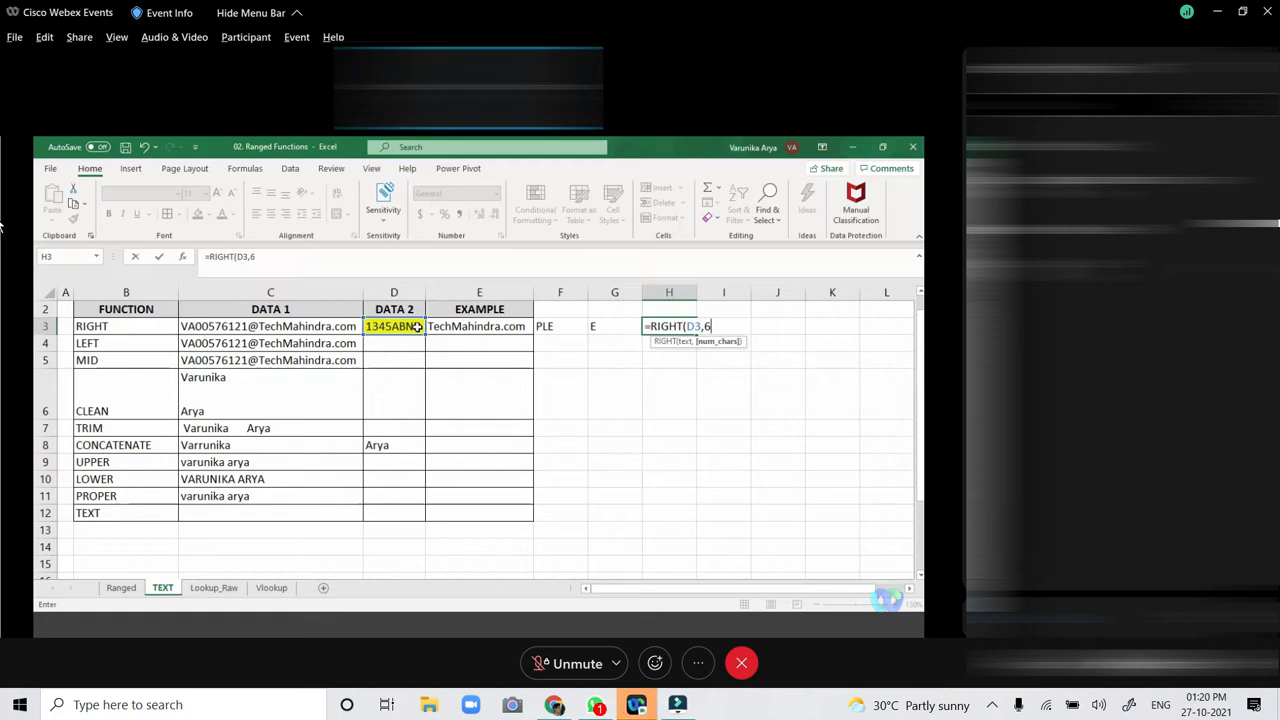
type(")")
key("Return")
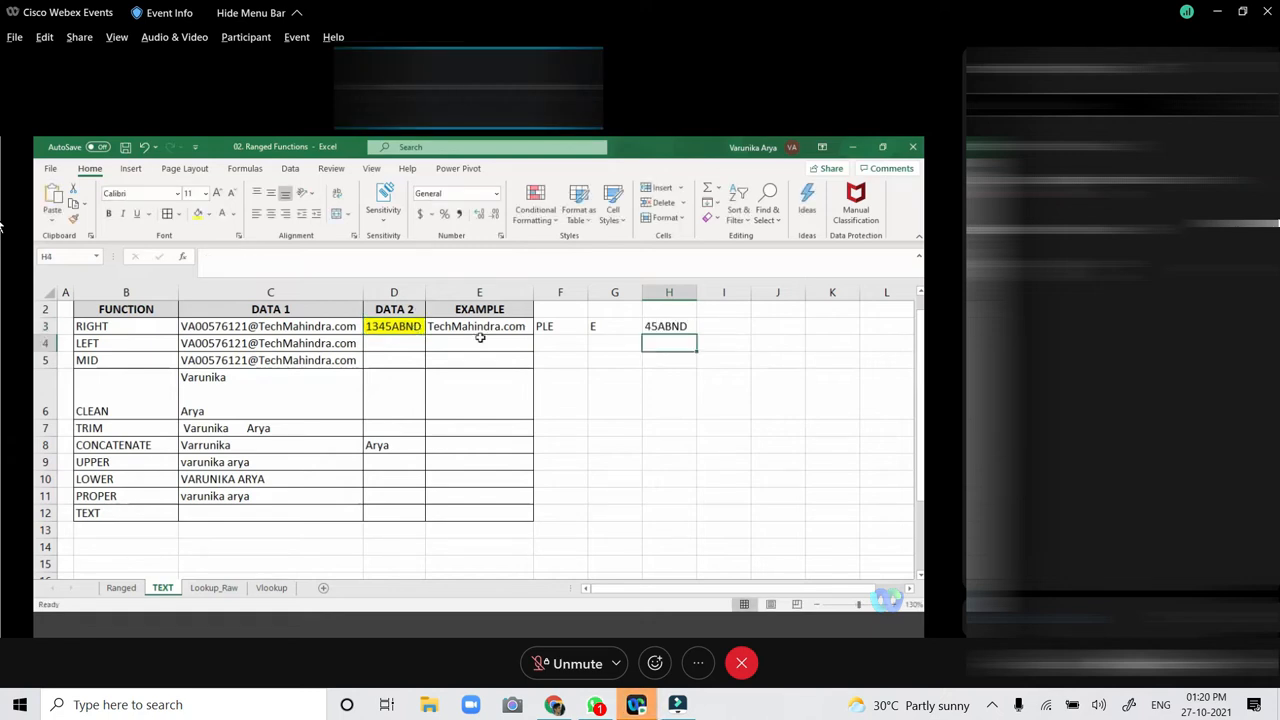
left_click(648, 326)
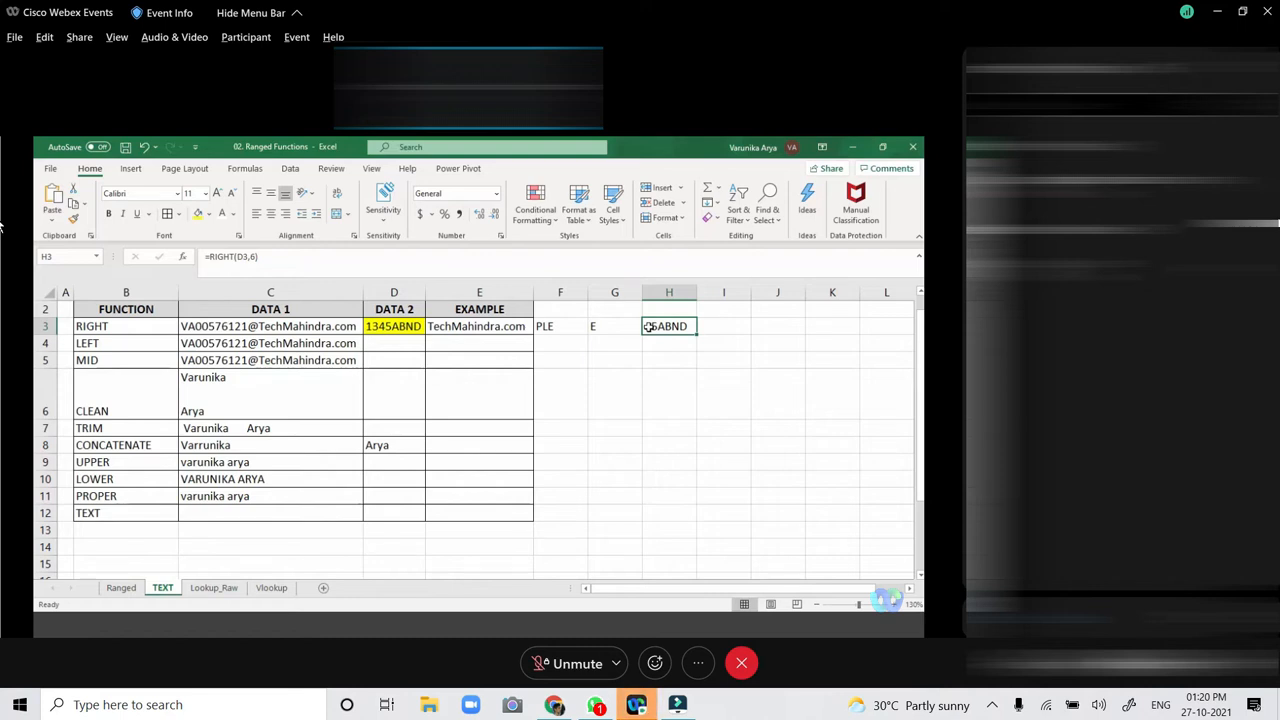
Replace the formula in H3 with =RIGHT(D3,4) to extract only the letters of the DATA 2 sample.
left_click(396, 326)
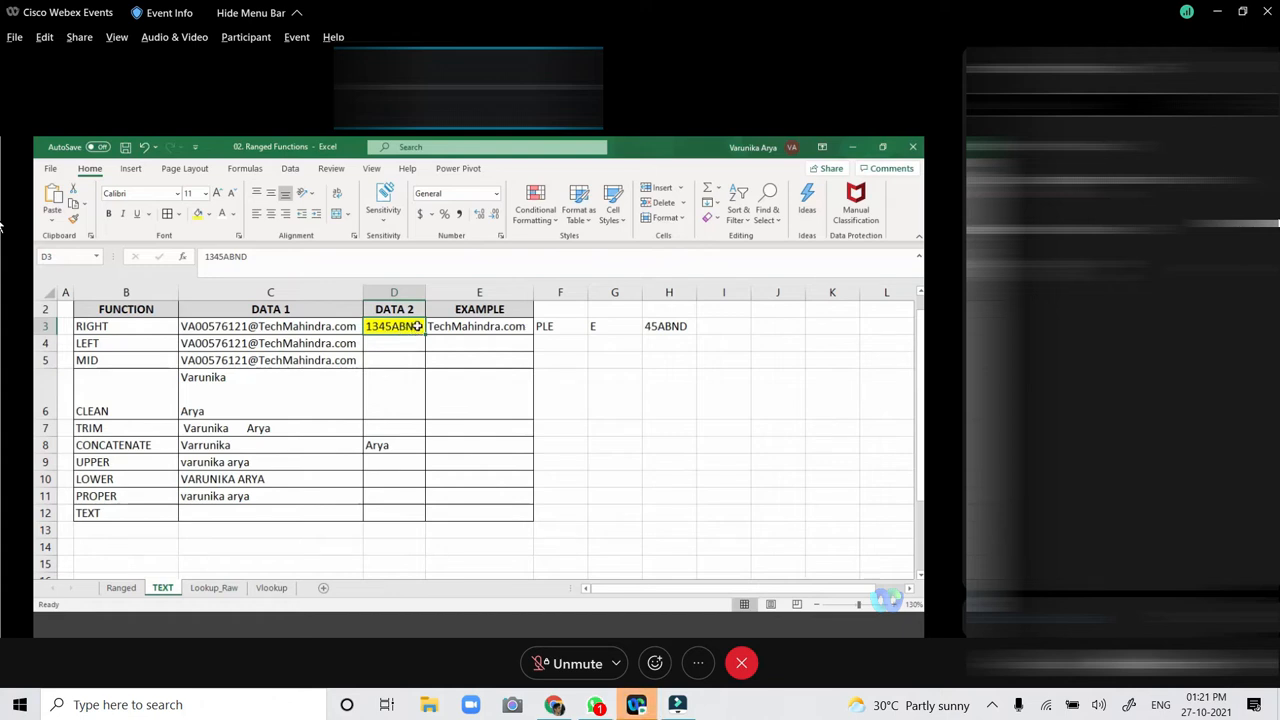
left_click(652, 326)
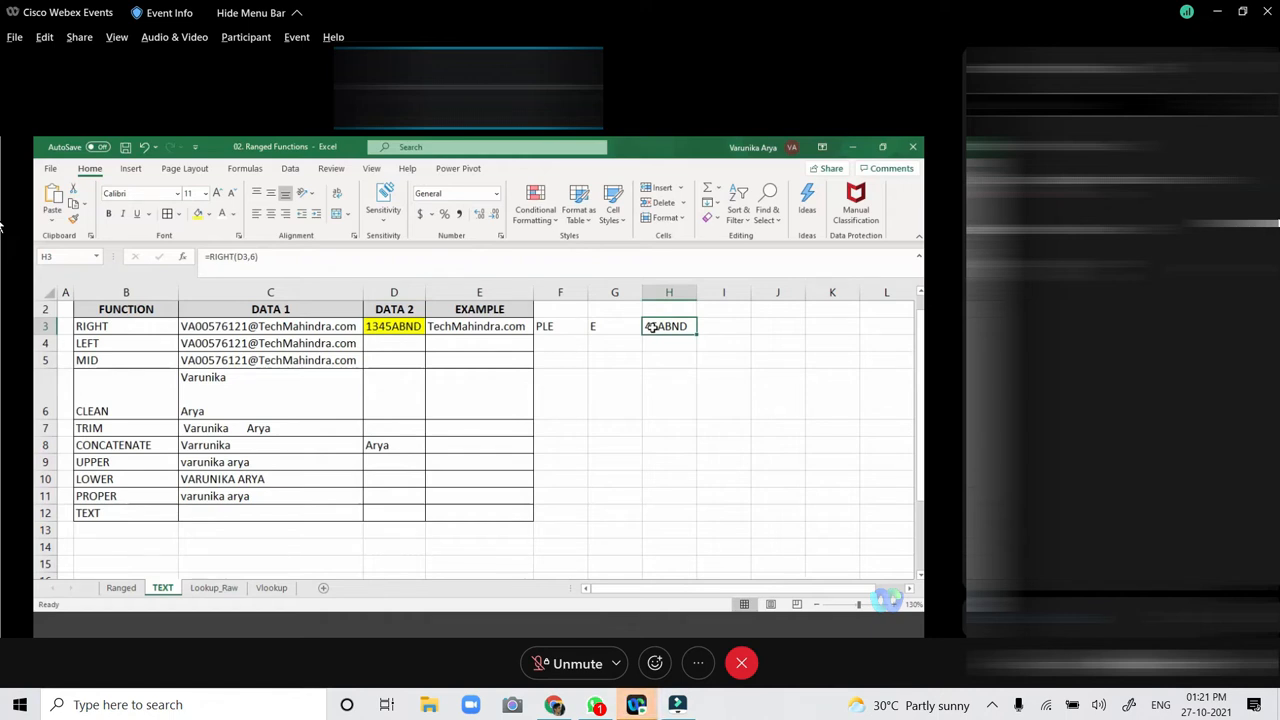
type("=")
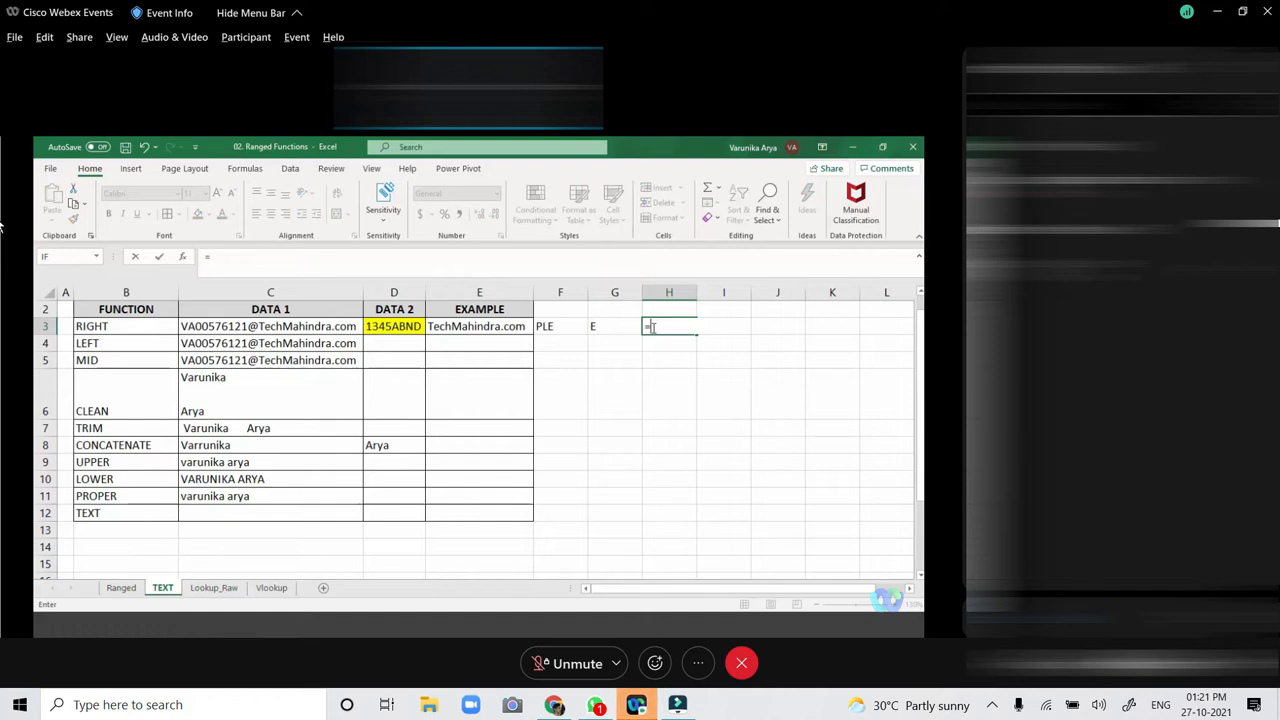
type("RIGH(")
key("BackSpace")
type("T(")
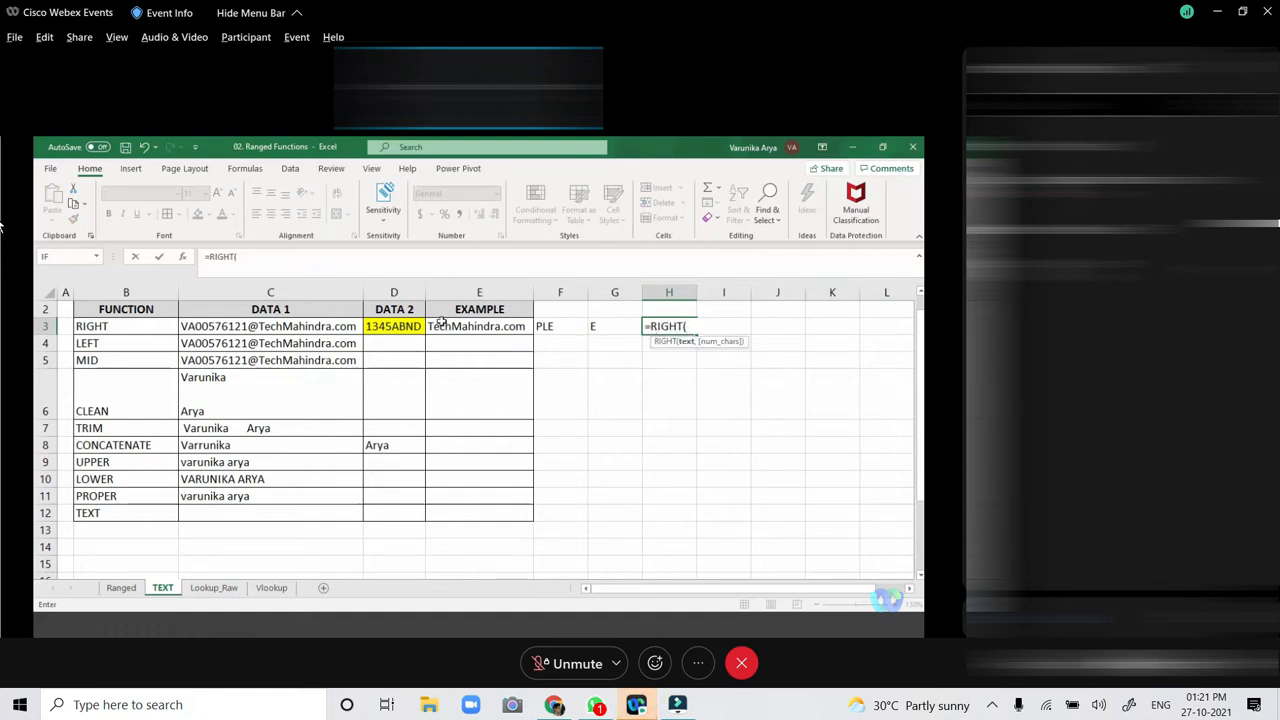
left_click(417, 326)
type(",4")
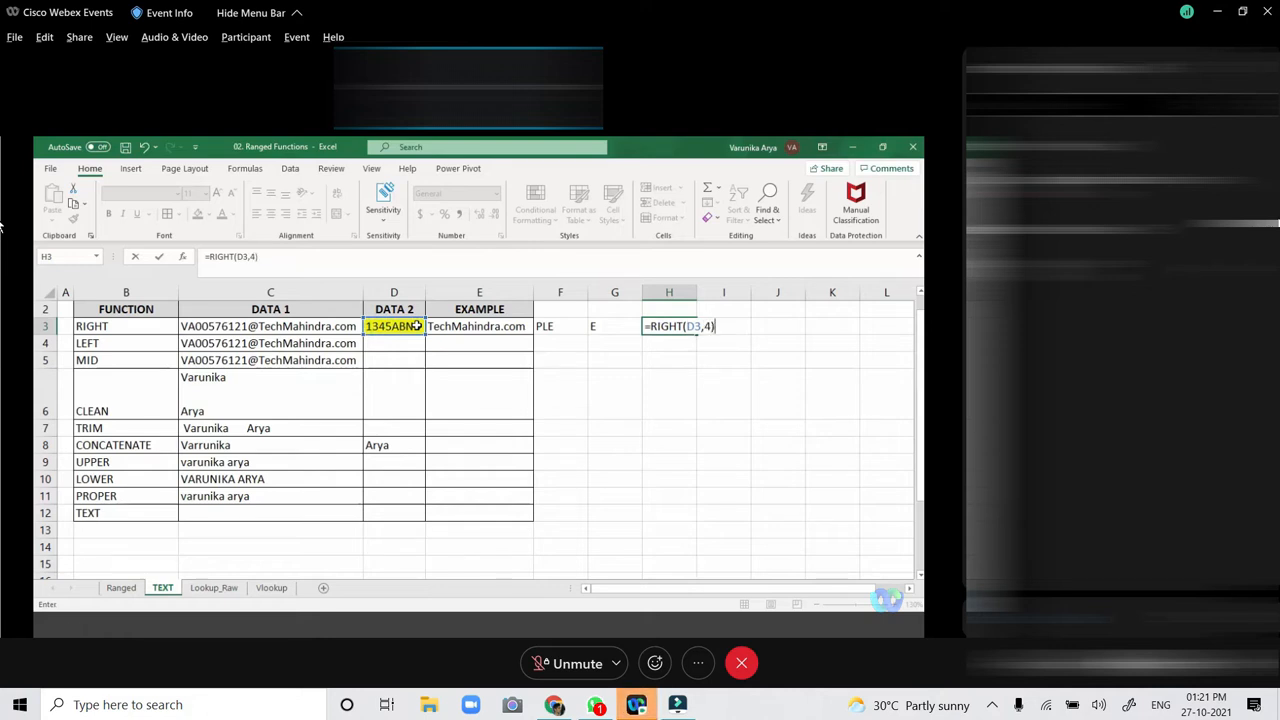
key("Return")
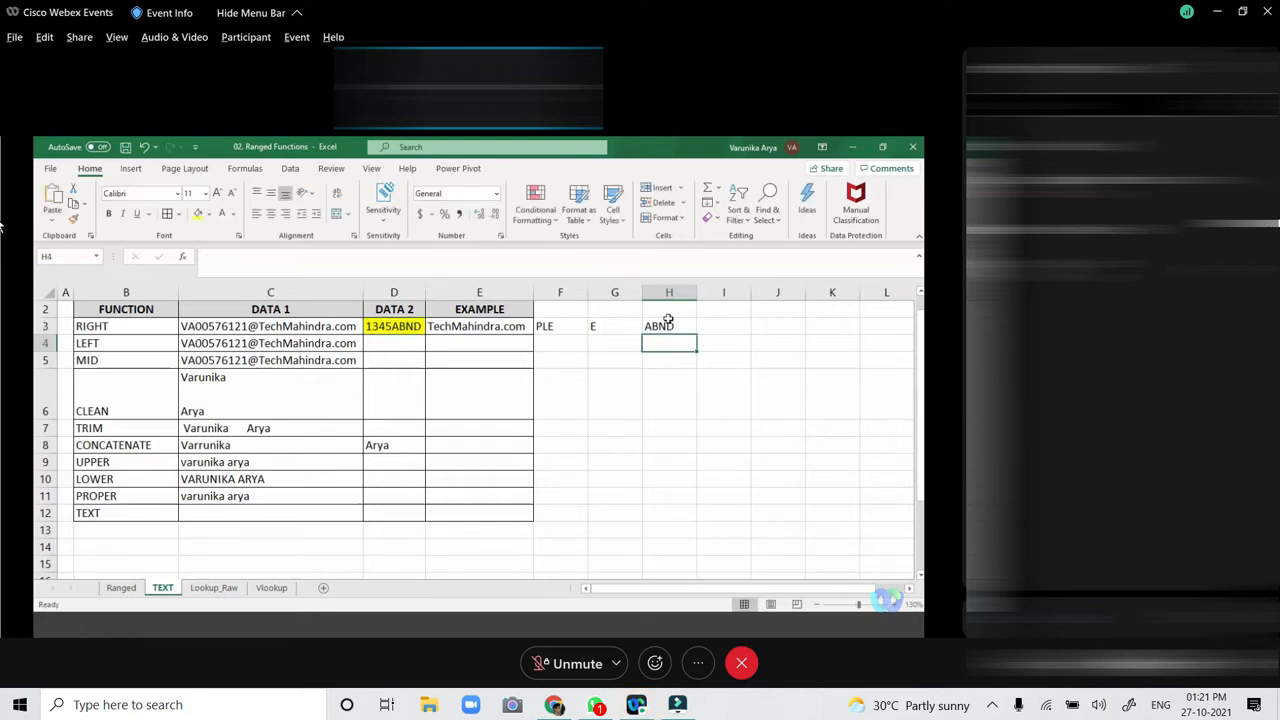
left_click(669, 327)
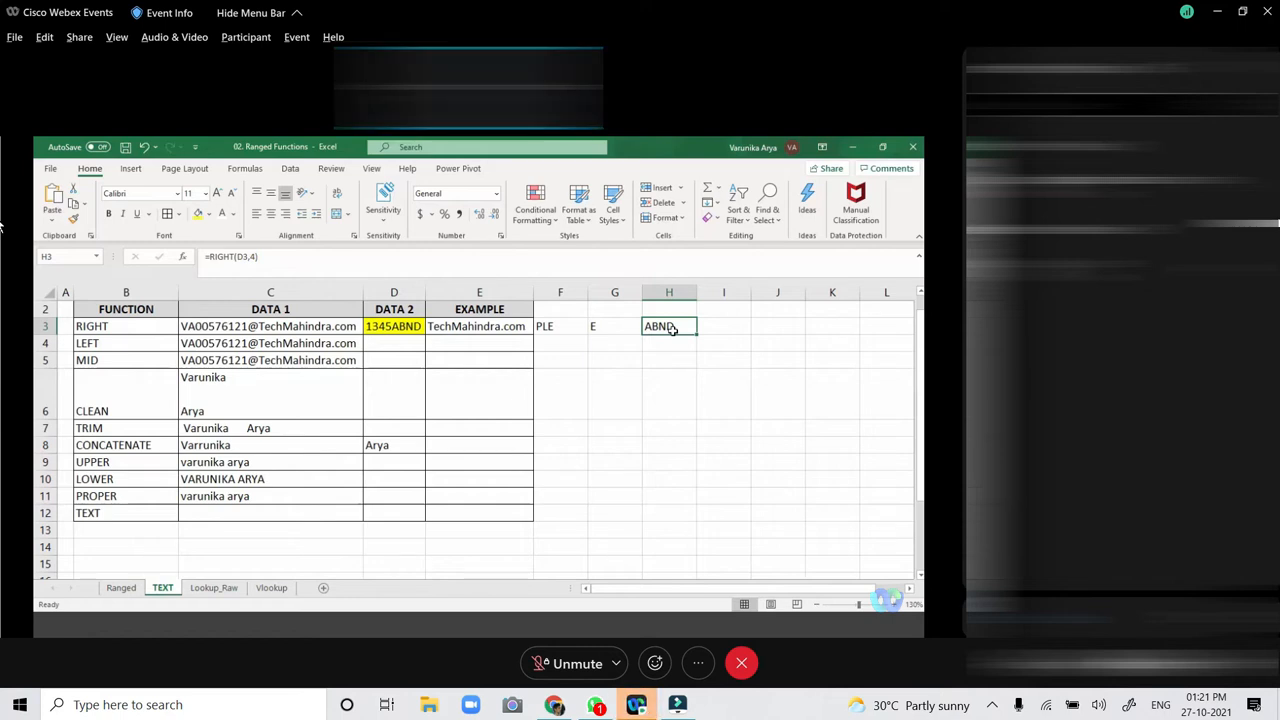
Review the RIGHT formula in E3 and clear the extra RIGHT examples from F3:H3.
left_click(494, 329)
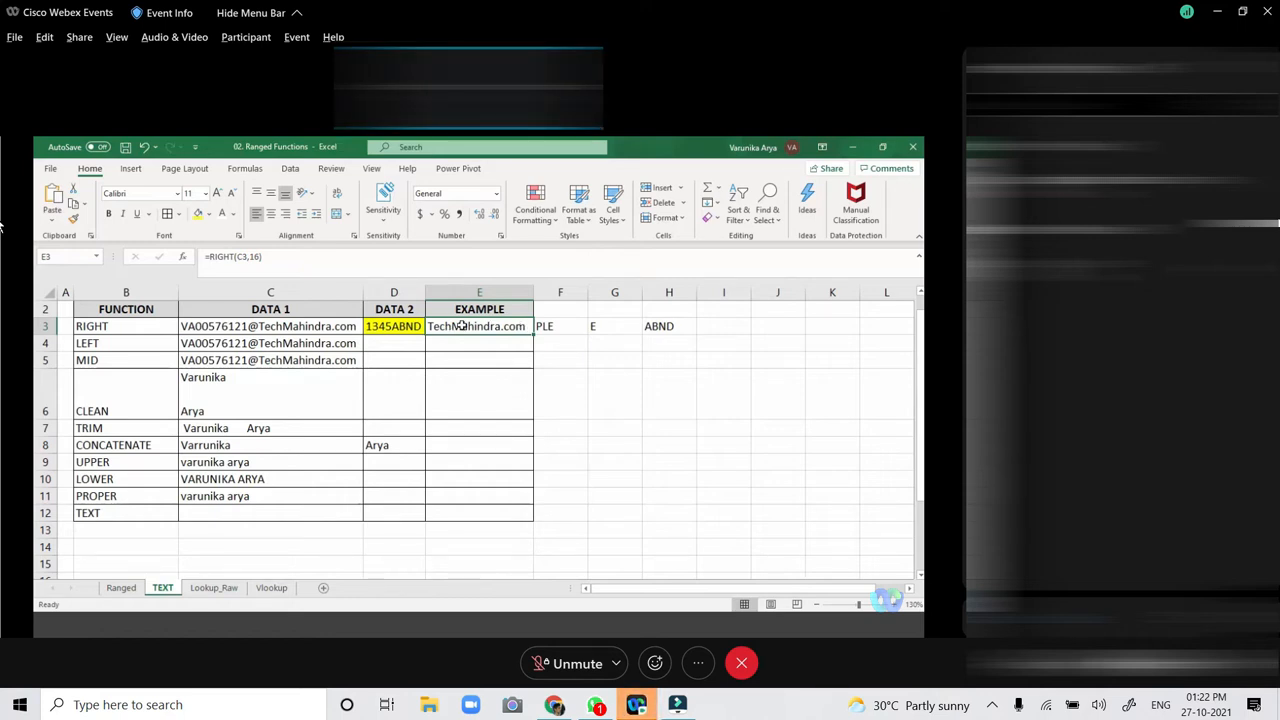
left_click_drag(548, 326, 668, 328)
key("Delete")
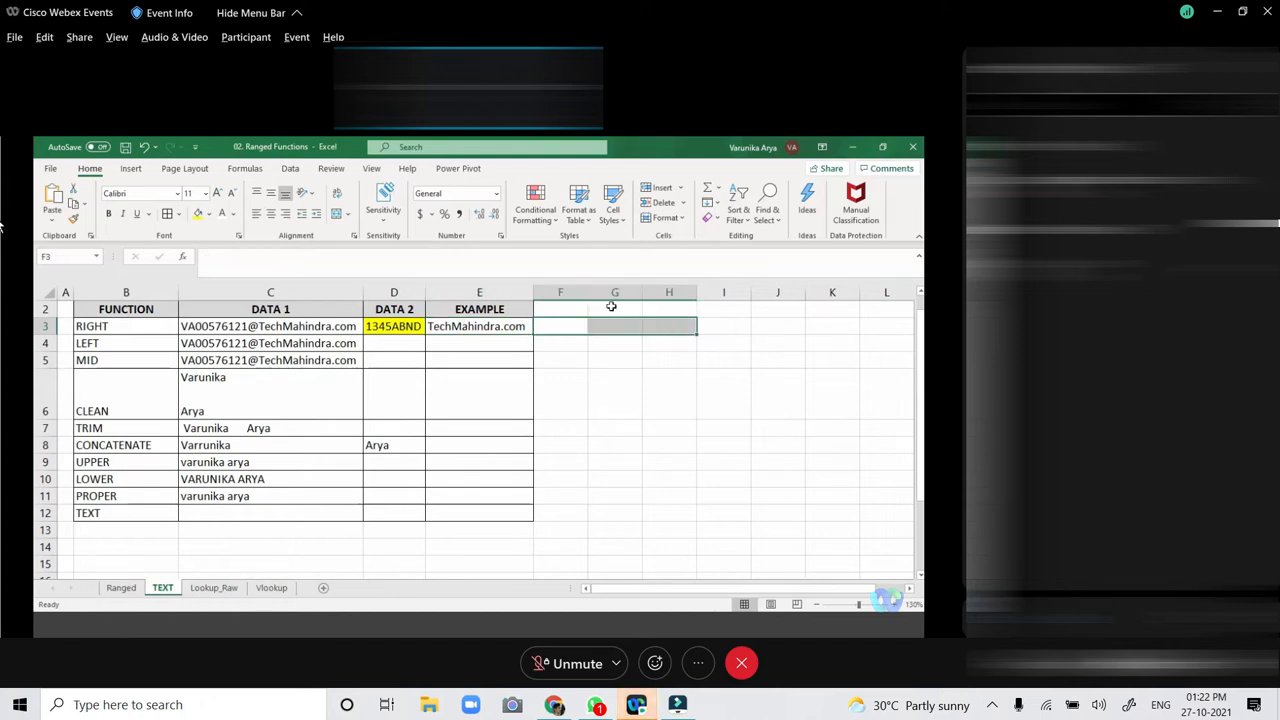
left_click(577, 329)
type("=")
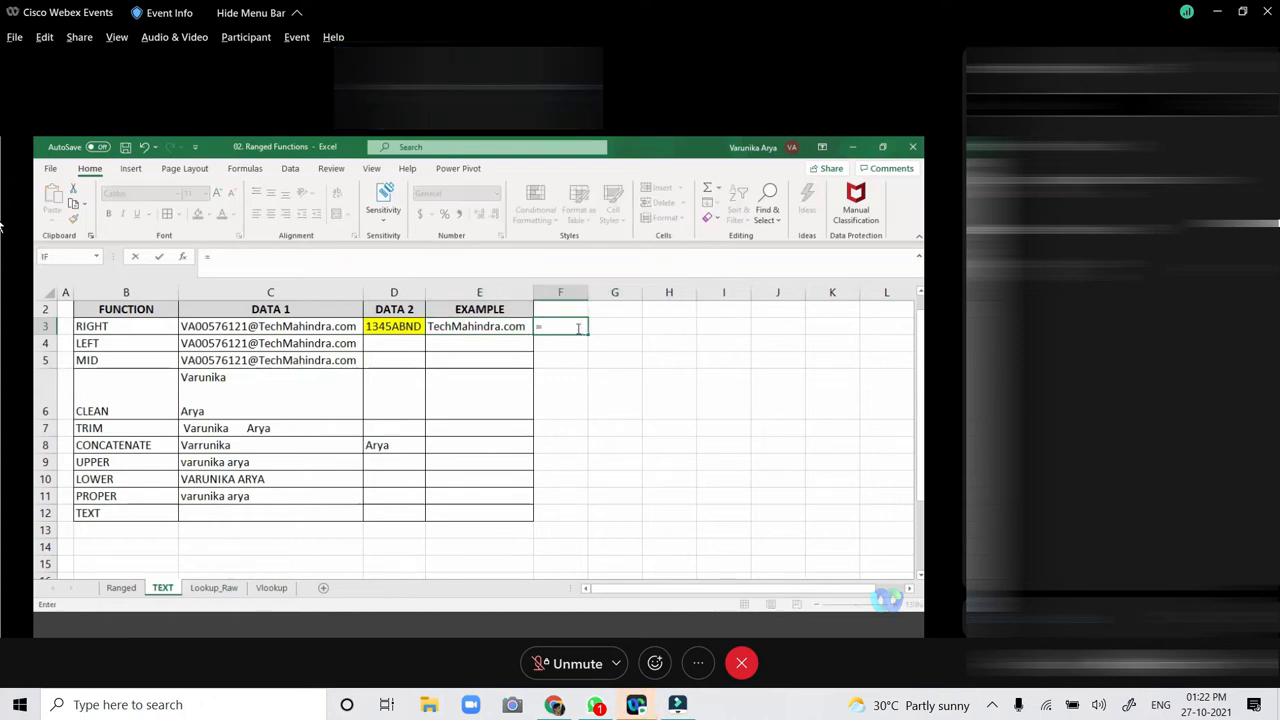
type("SUB")
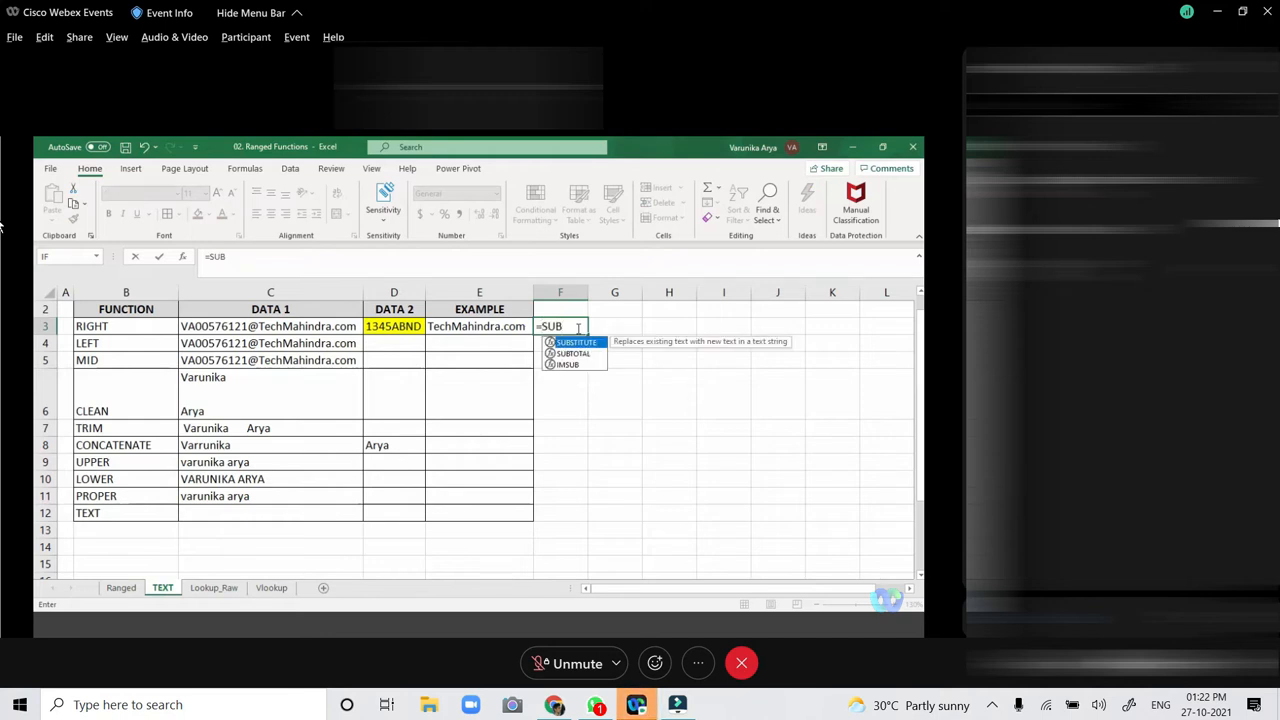
key("Escape")
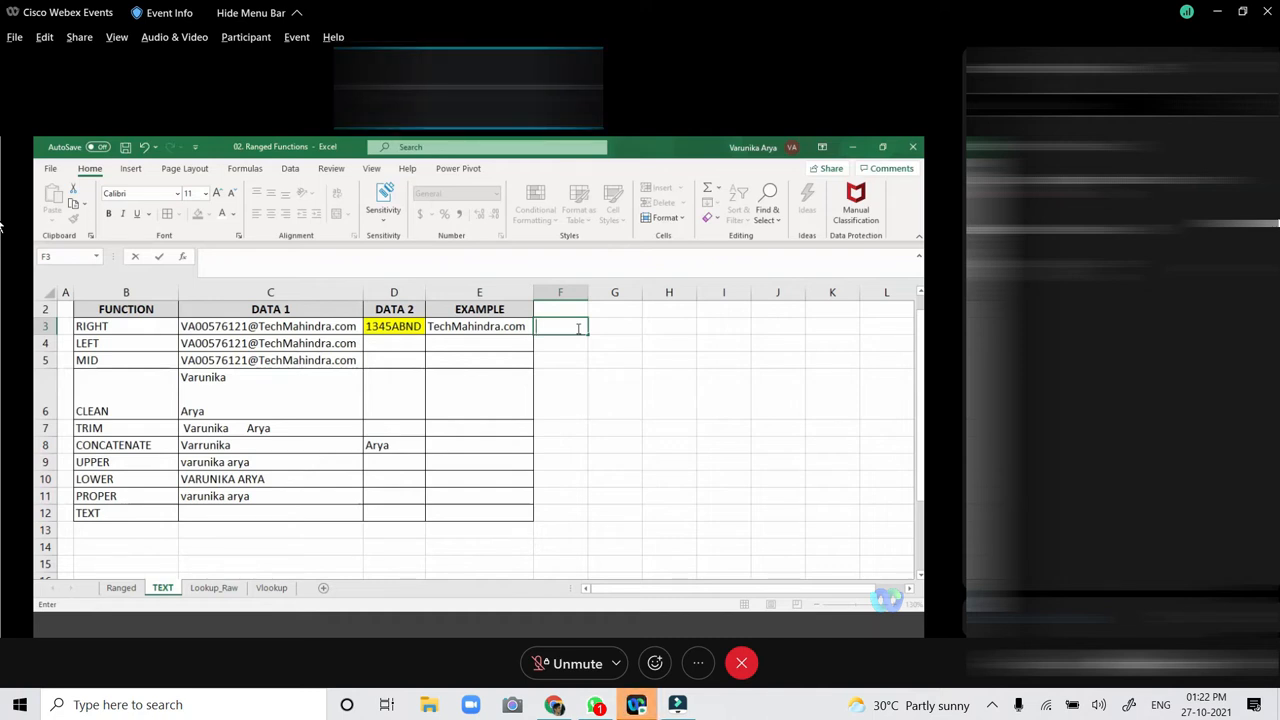
left_click(411, 350)
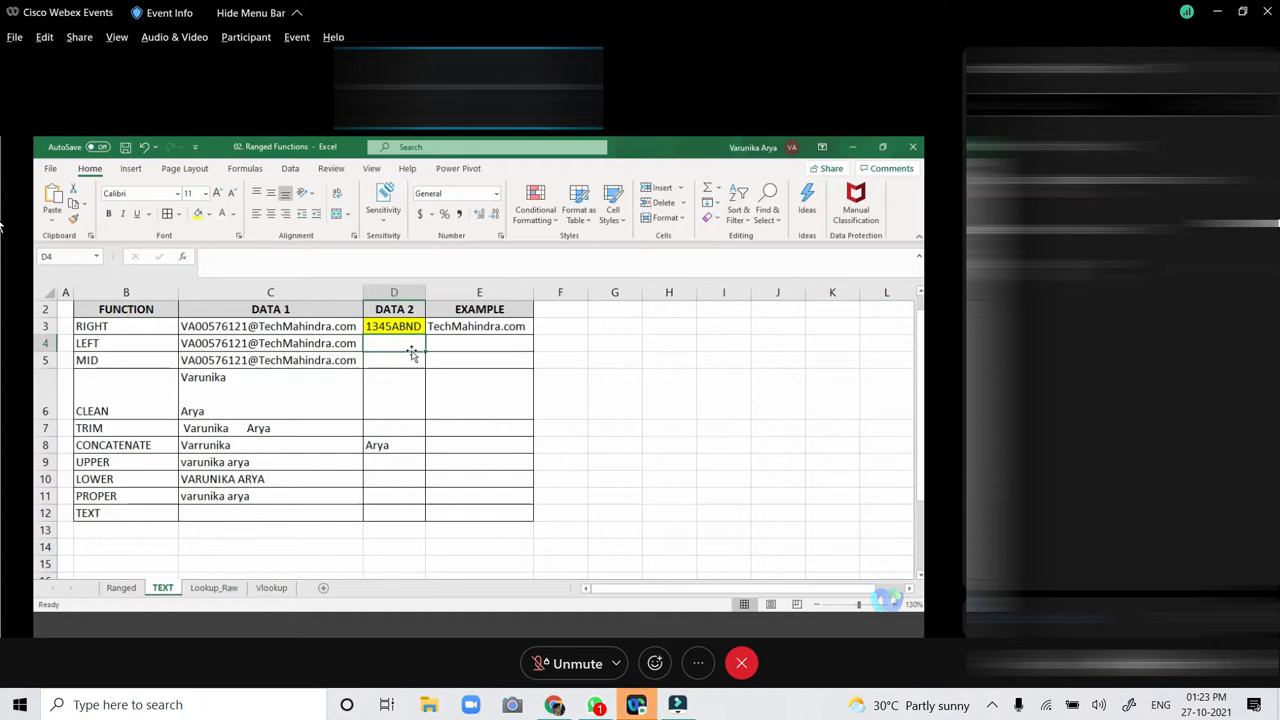
Extract the first 2 characters of the LEFT row's DATA 1 text by entering =LEFT(C4,2) in E4.
key("Right")
type("=")
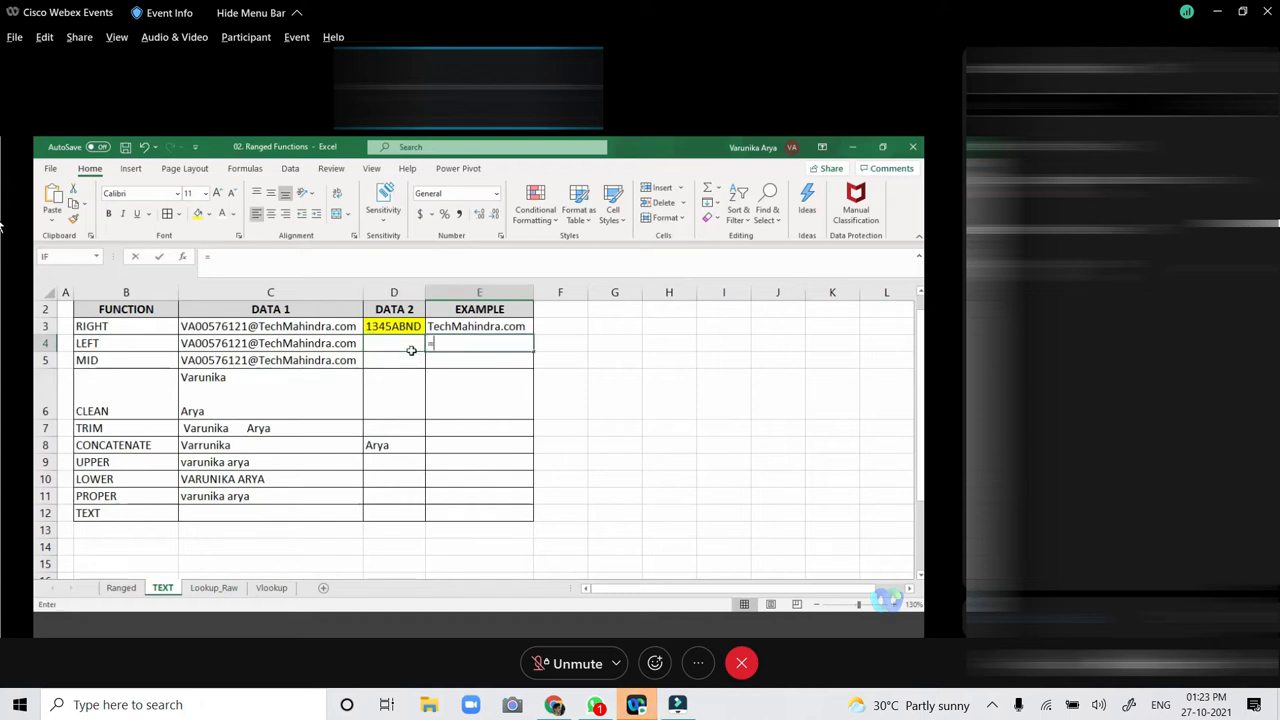
type("LEFT")
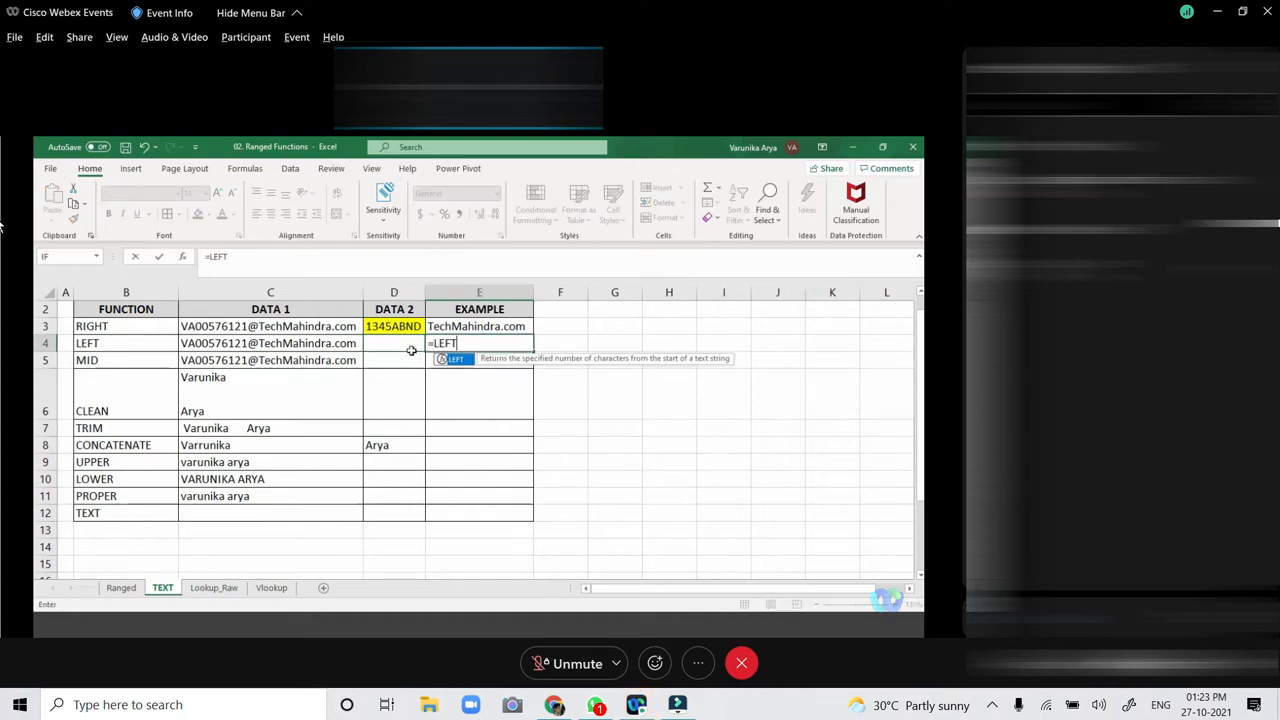
type("(")
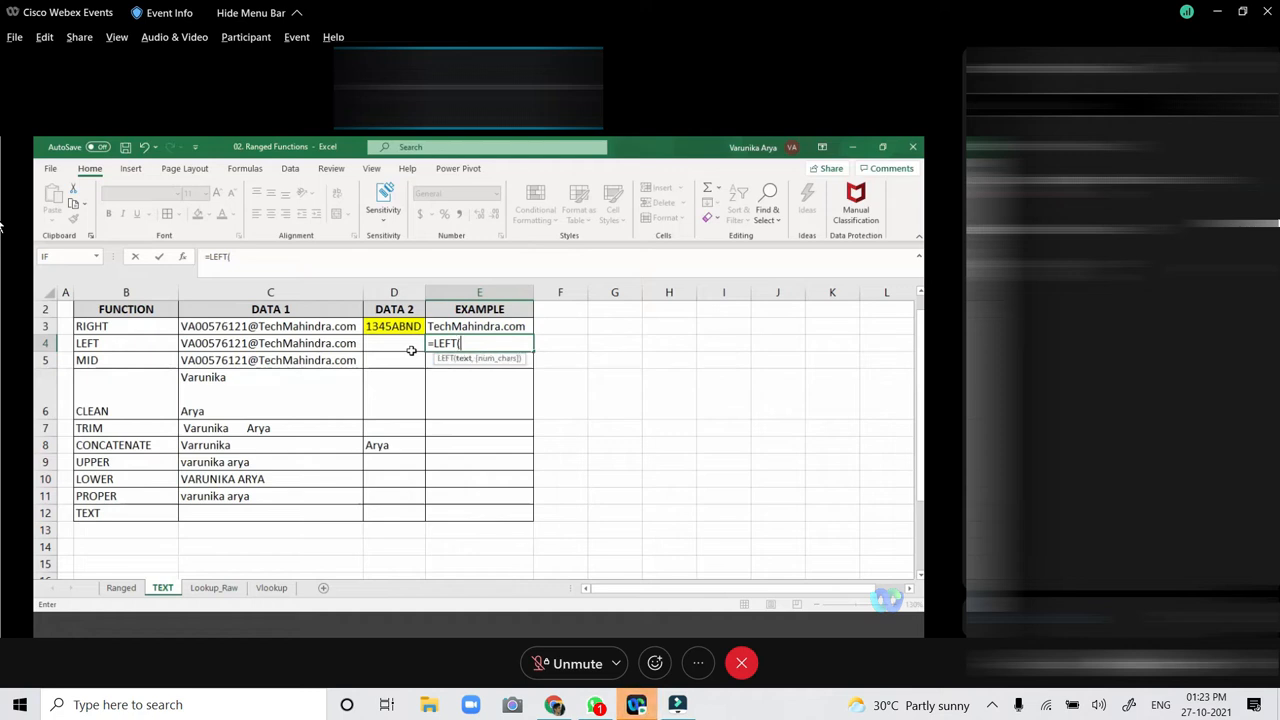
left_click(327, 343)
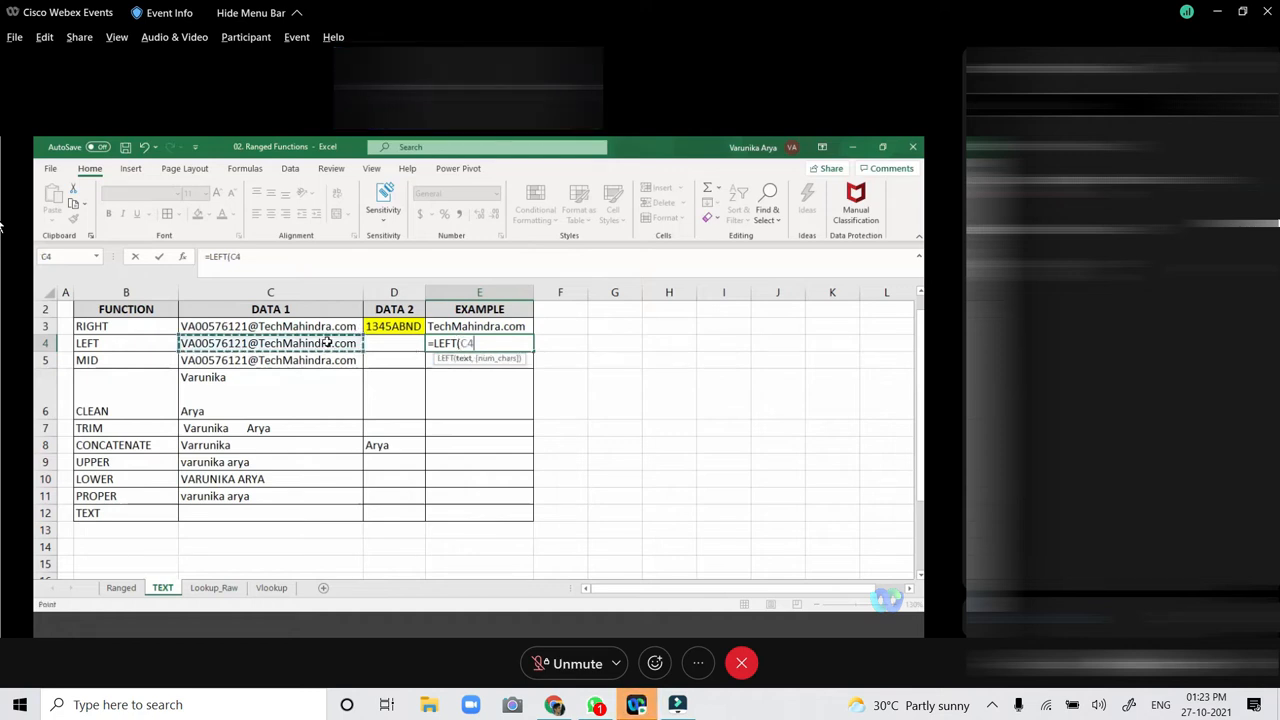
type(",")
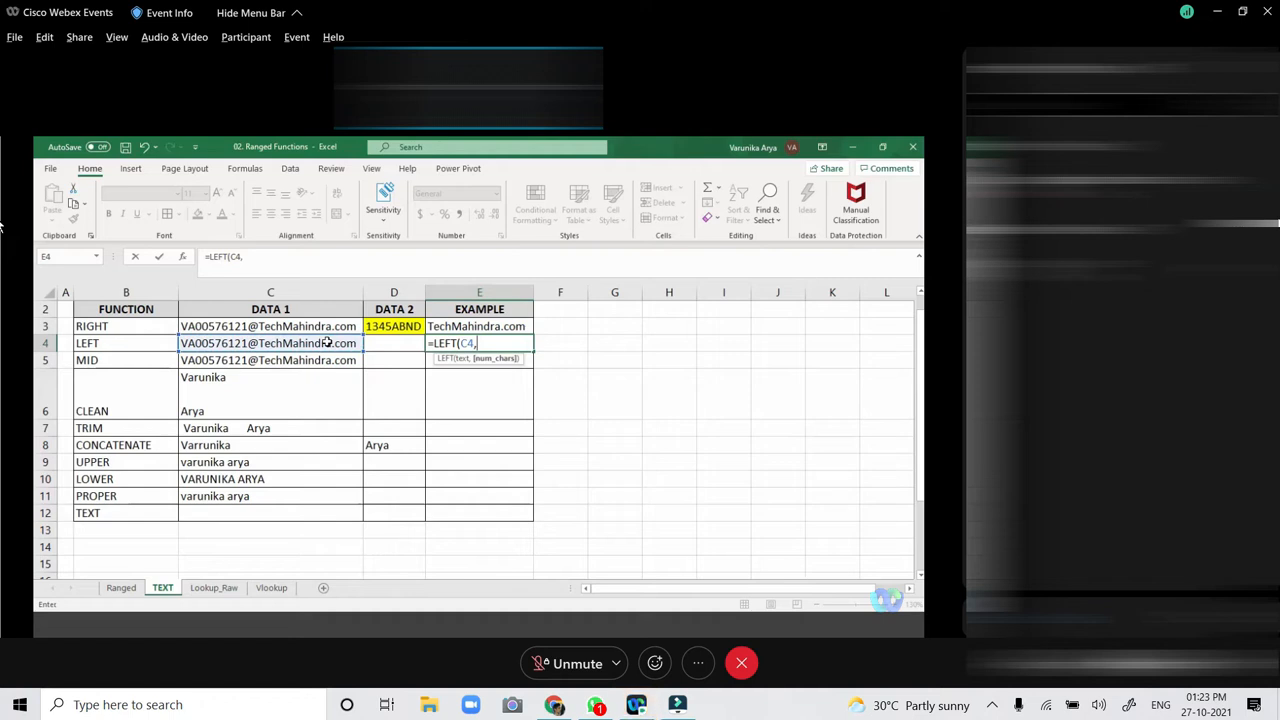
type("2)")
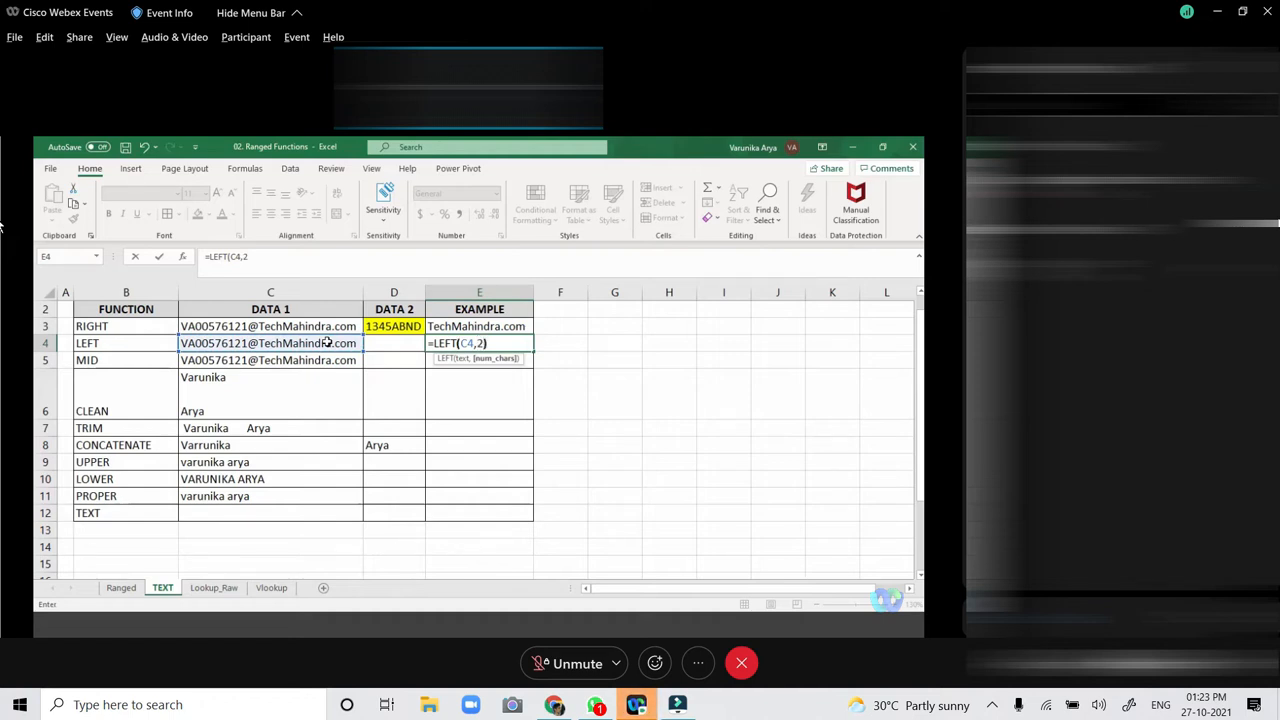
key("Return")
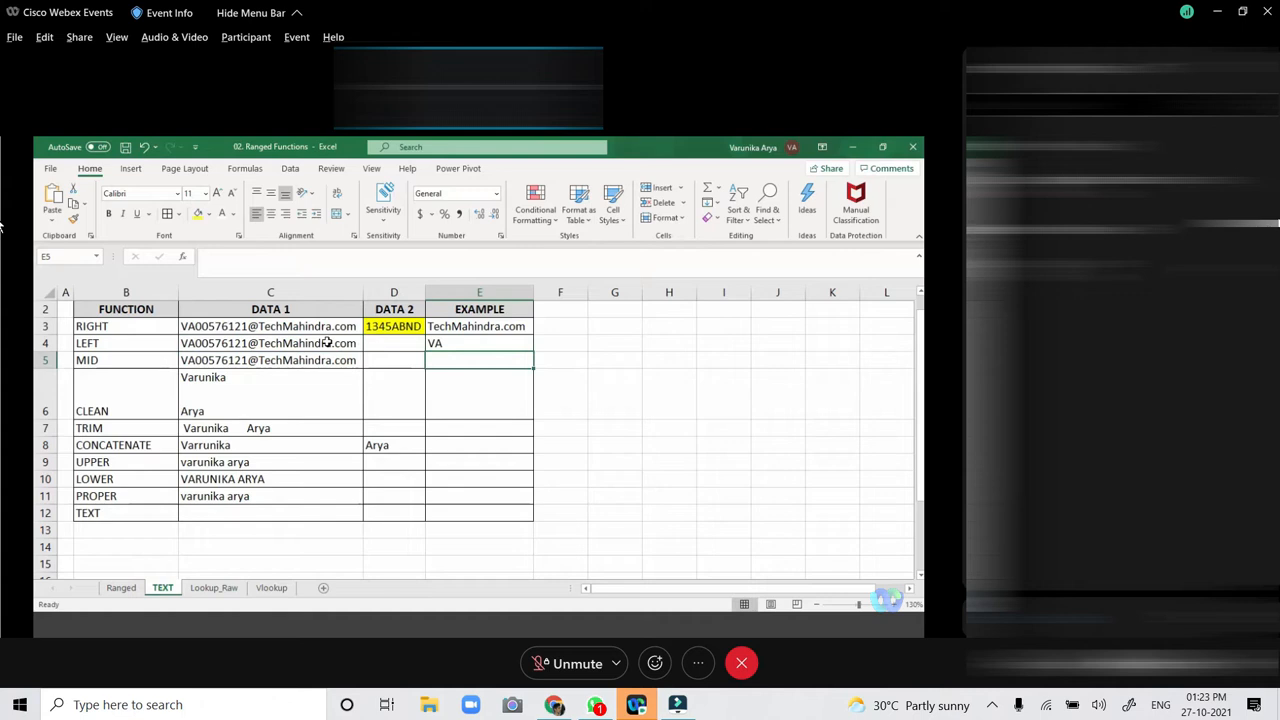
left_click(476, 342)
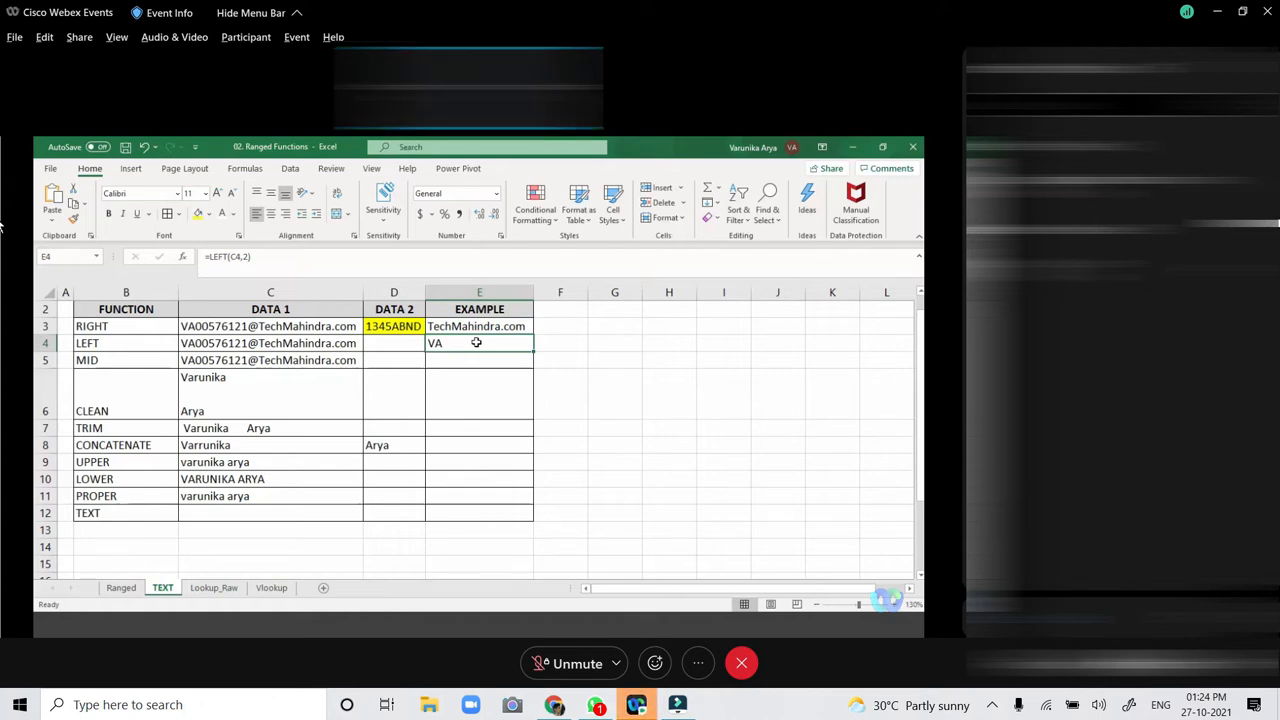
Extract the first 10 characters of the same text with =LEFT(C4,10) in F4 and widen column F to fit.
scroll(476, 342, "up", 1)
left_click(569, 357)
type("=")
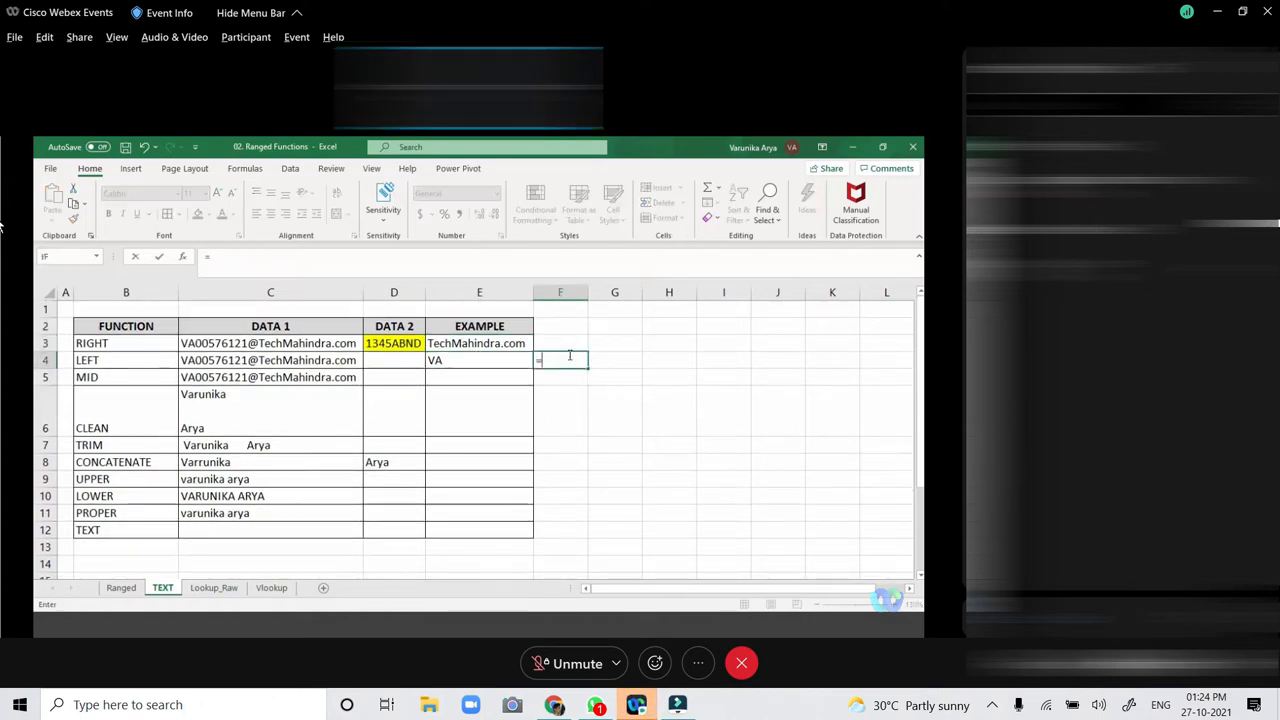
type("LEFT(")
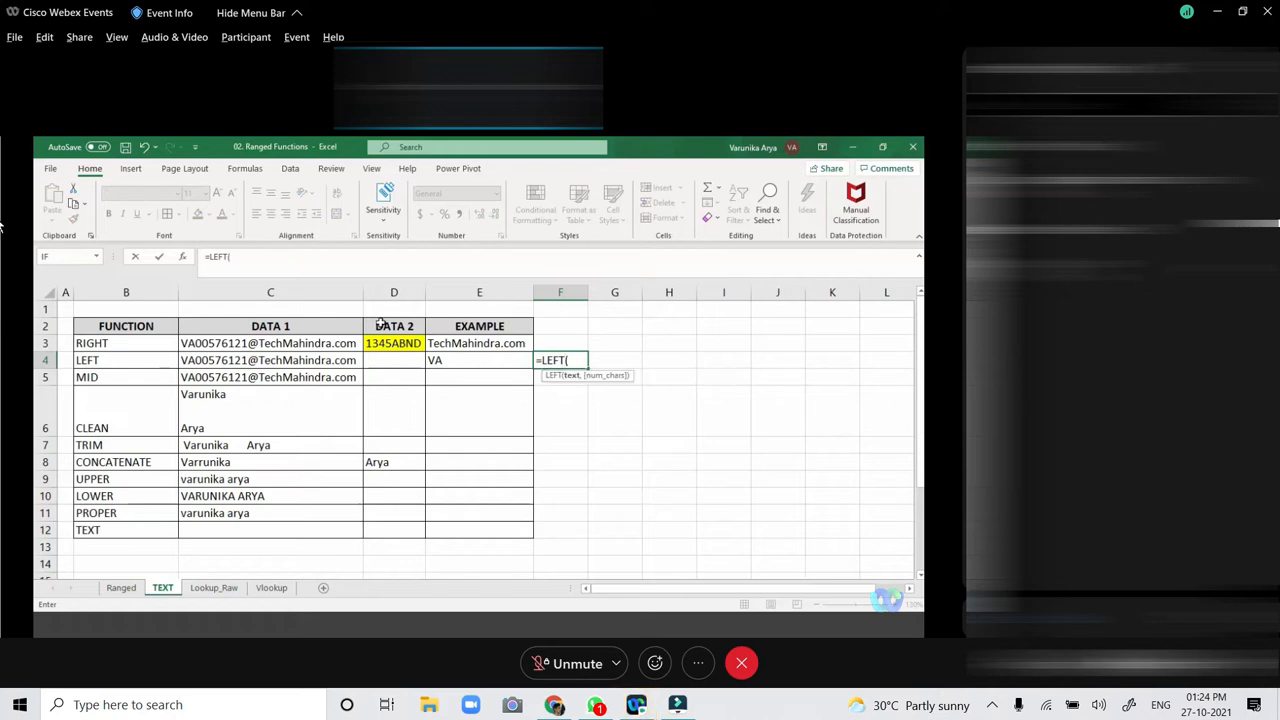
left_click(333, 360)
type(",10)")
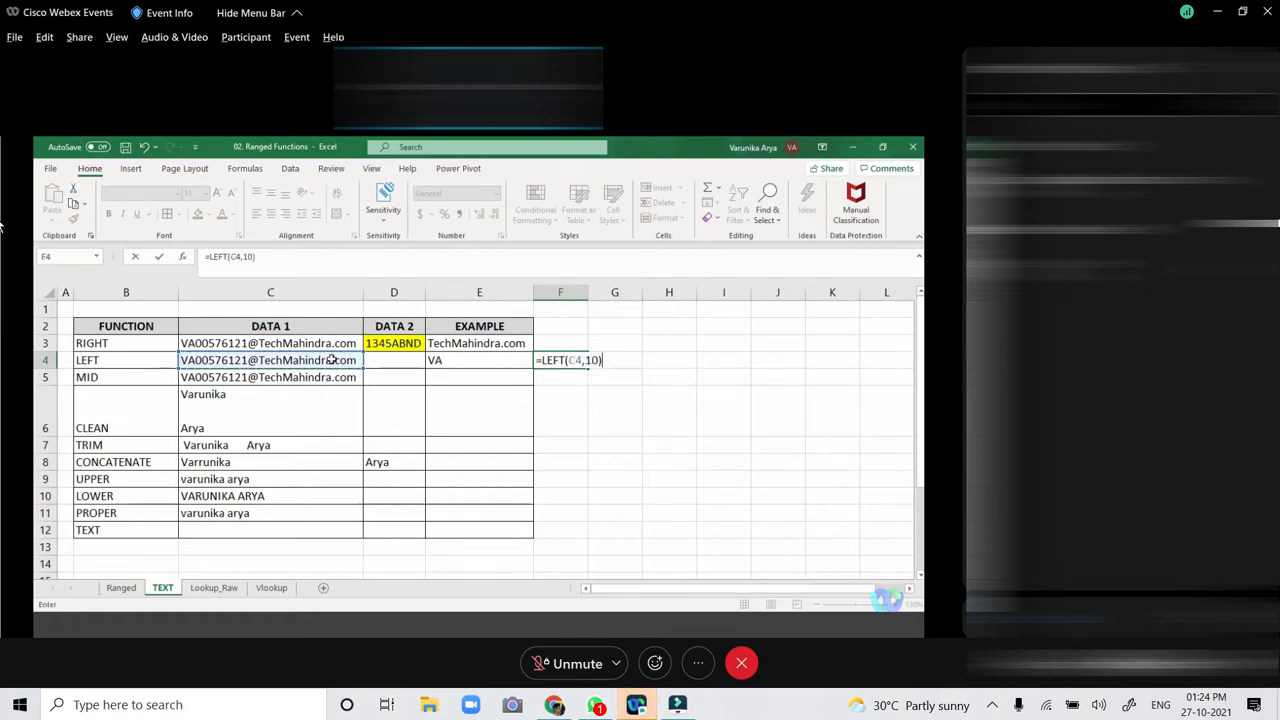
key("Return")
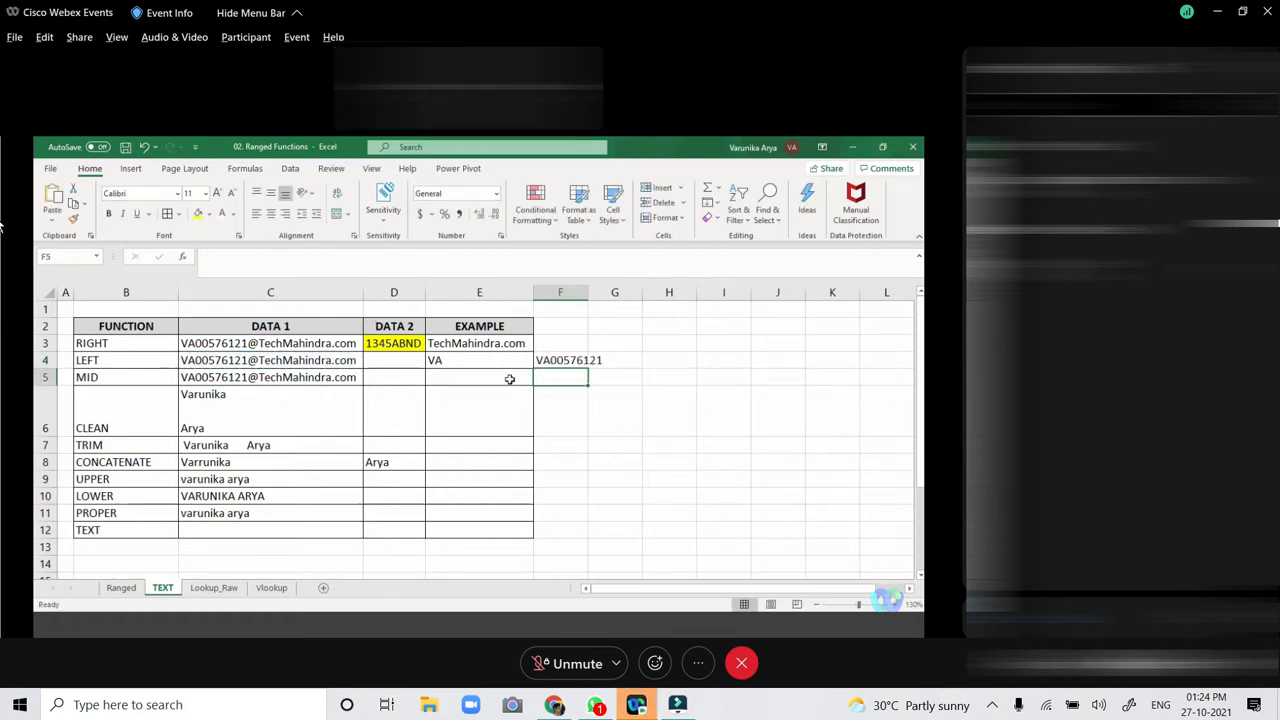
left_click(583, 362)
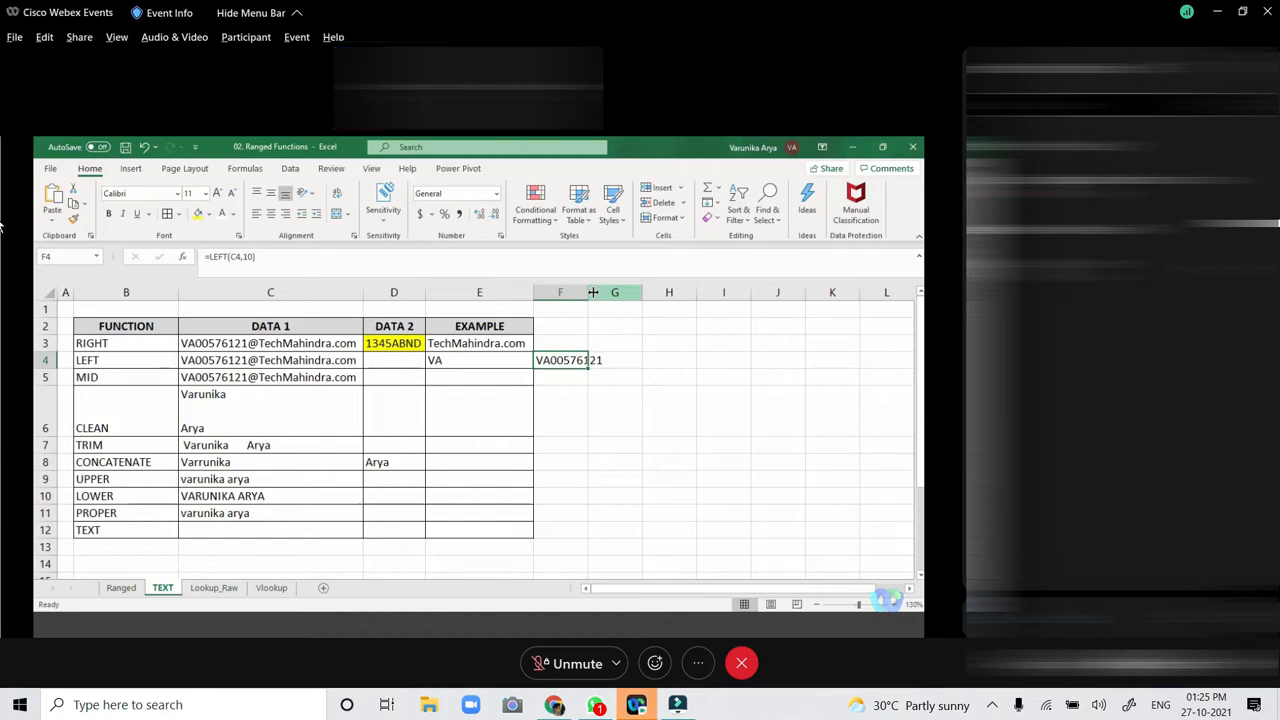
left_click_drag(593, 292, 617, 292)
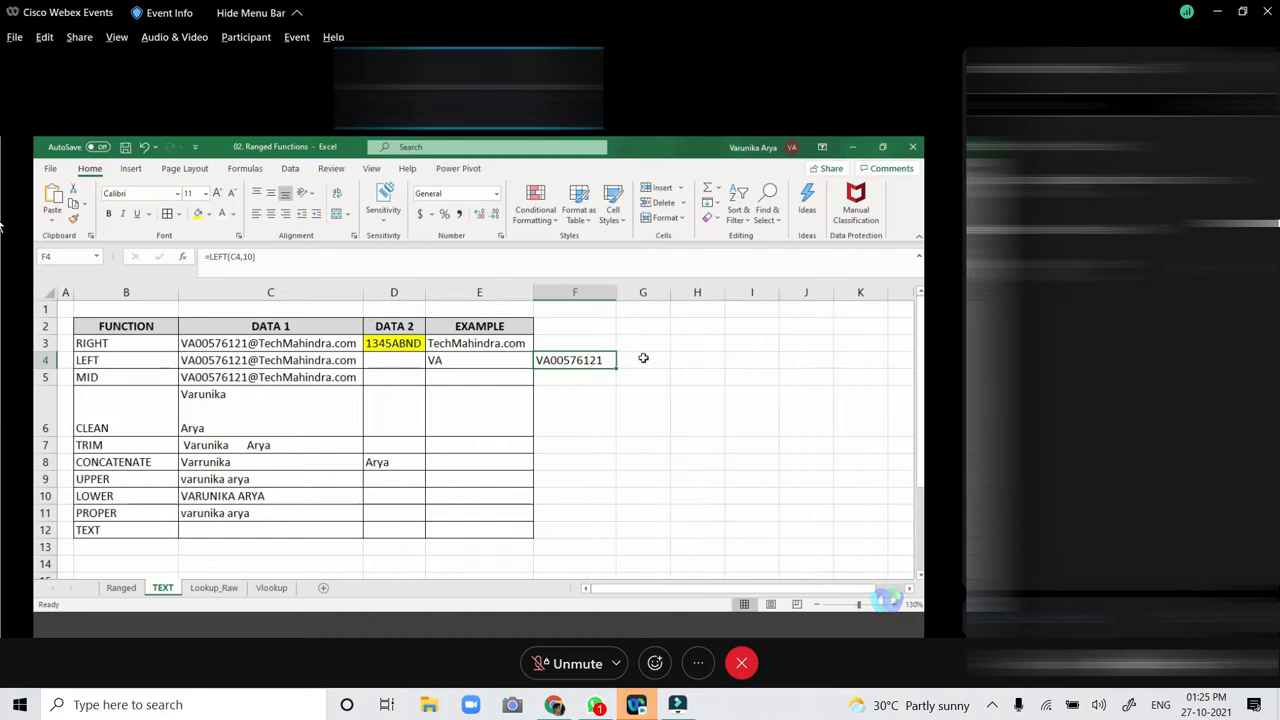
scroll(225, 537, "down", 1)
left_click(226, 538)
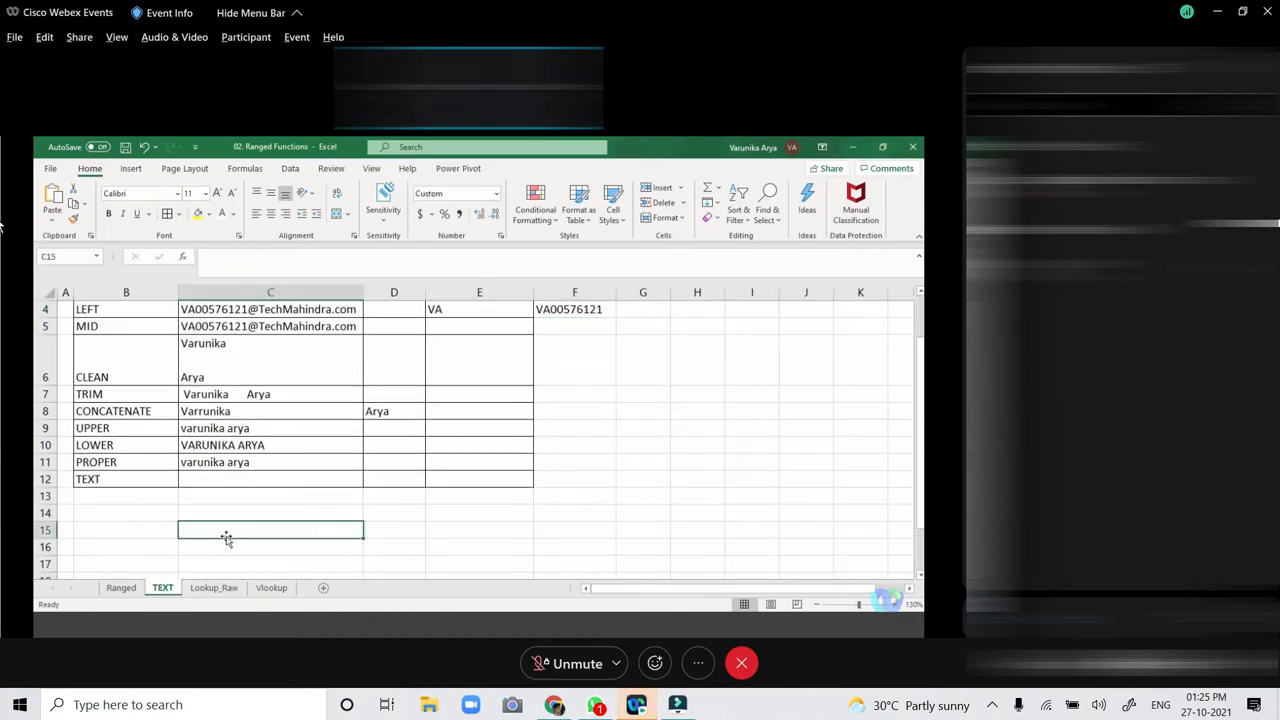
type("6789")
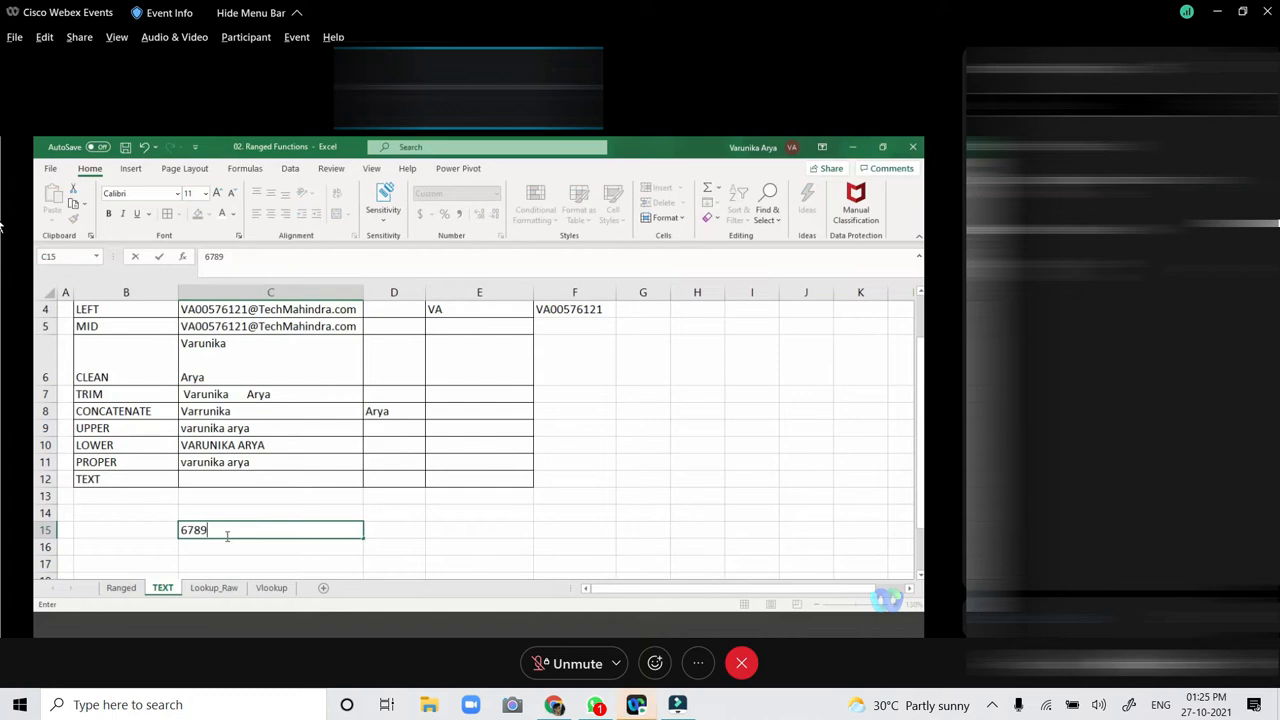
left_click(383, 520)
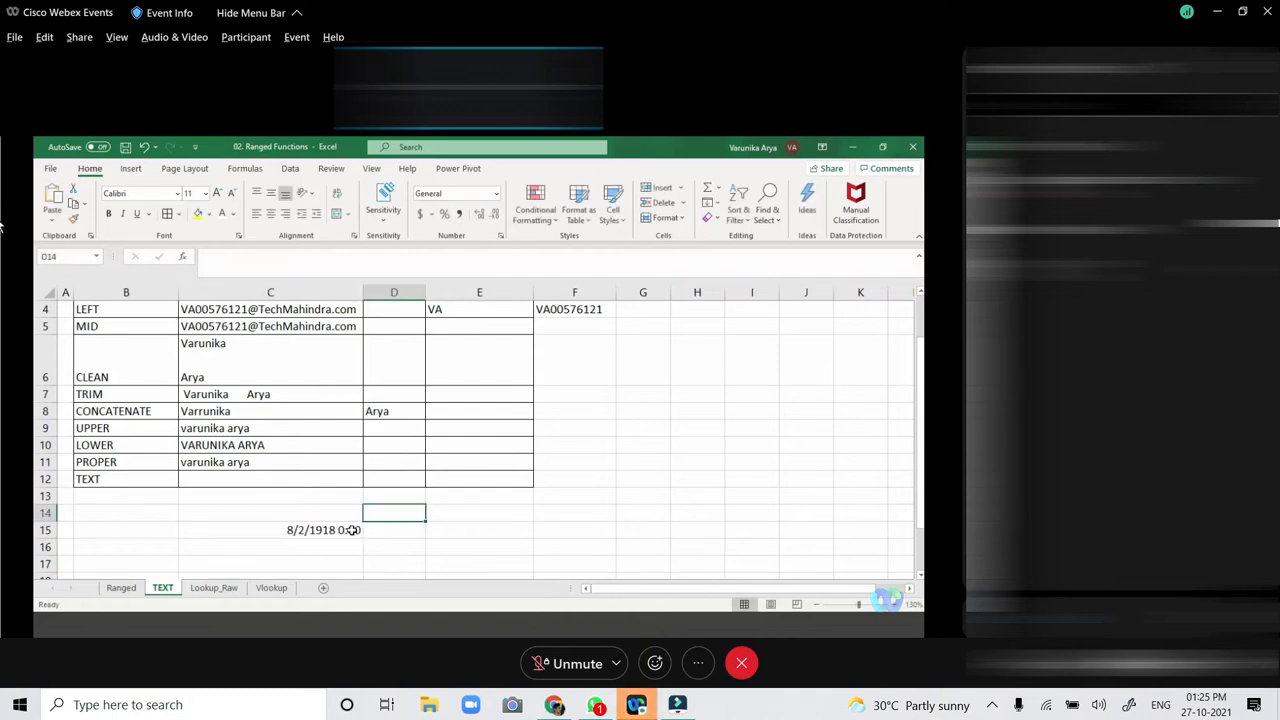
left_click(352, 530)
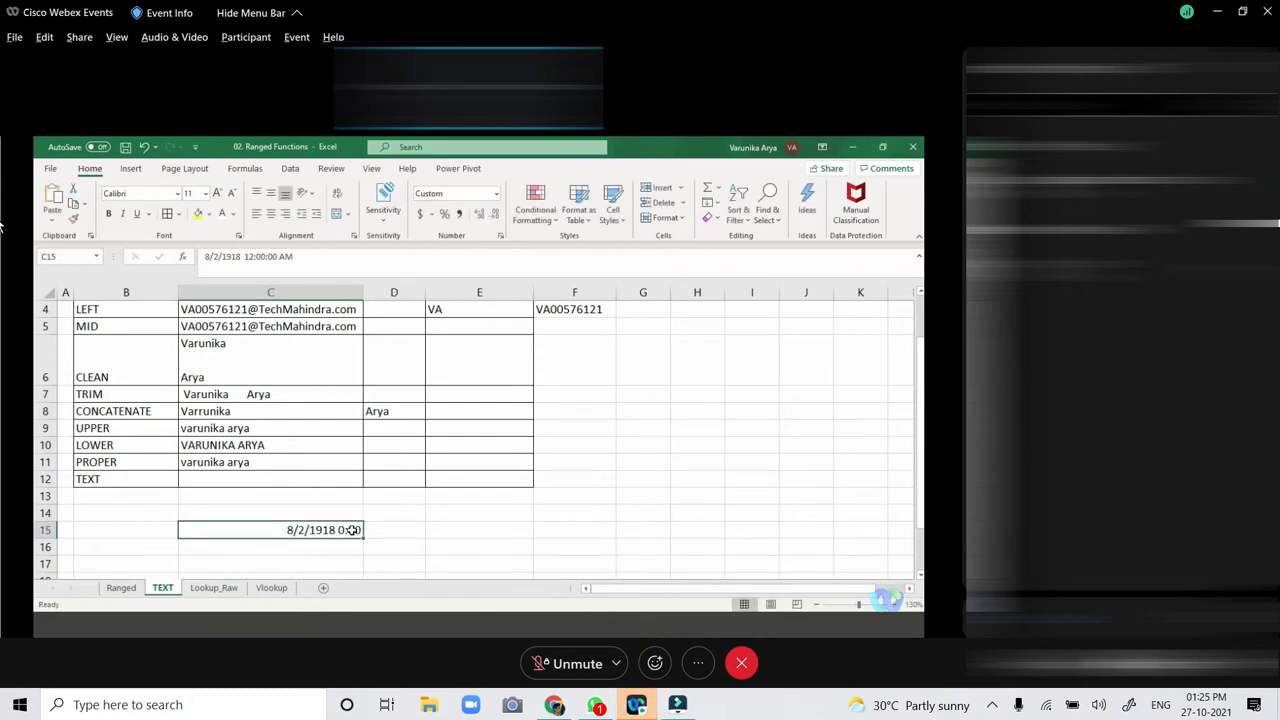
key("Delete")
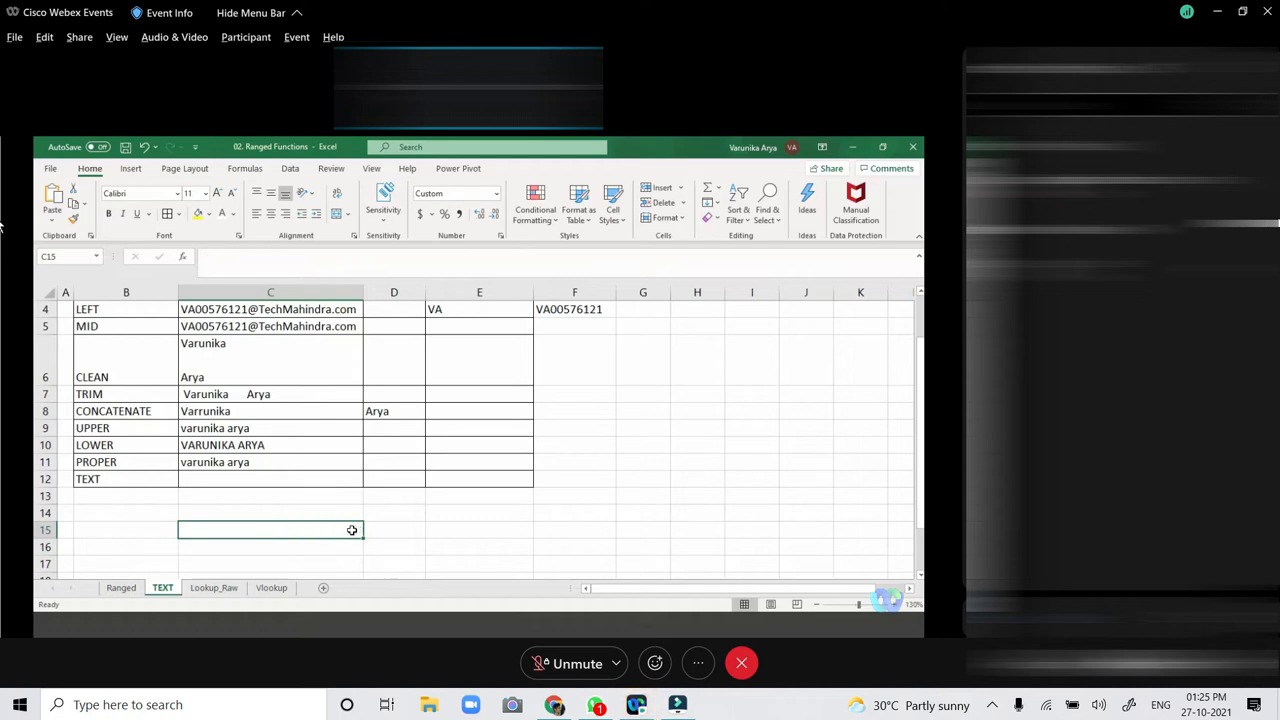
Enter 6789 in C14 and format the cell as Currency with the $ symbol and 2 decimal places.
left_click(345, 510)
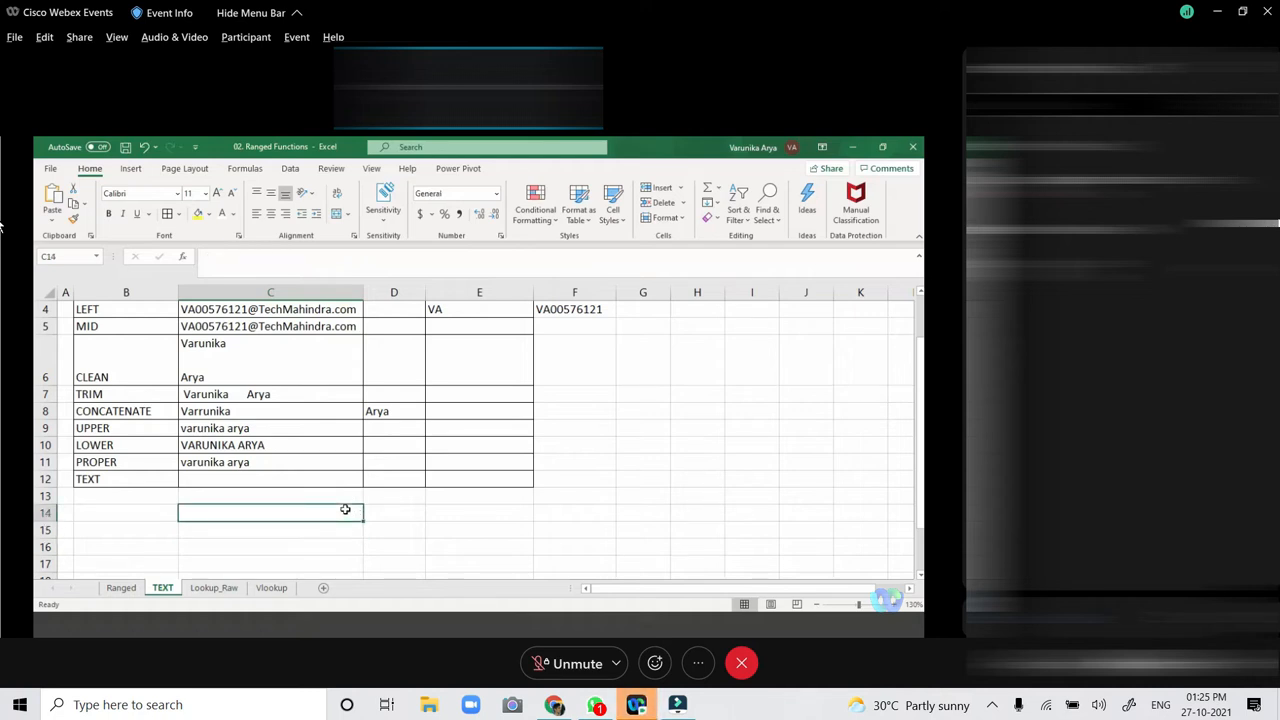
type("6789")
key("Return")
left_click(345, 511)
right_click(340, 512)
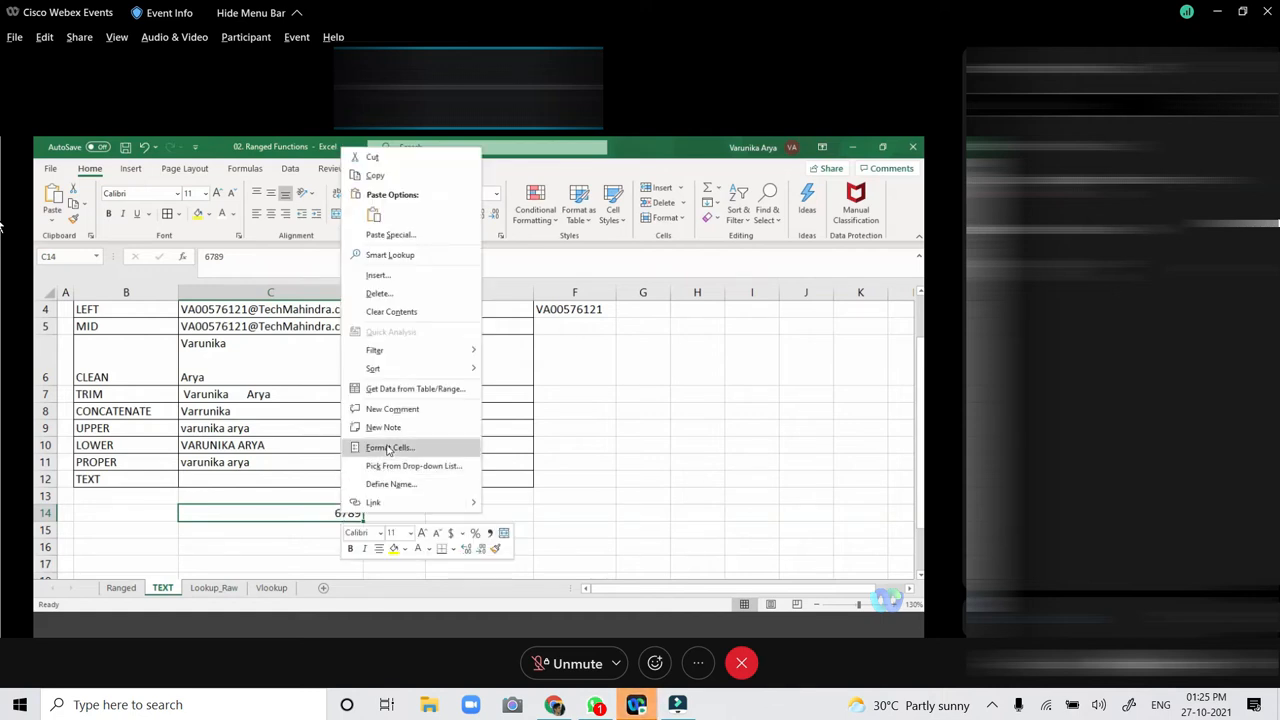
left_click(380, 446)
left_click(242, 355)
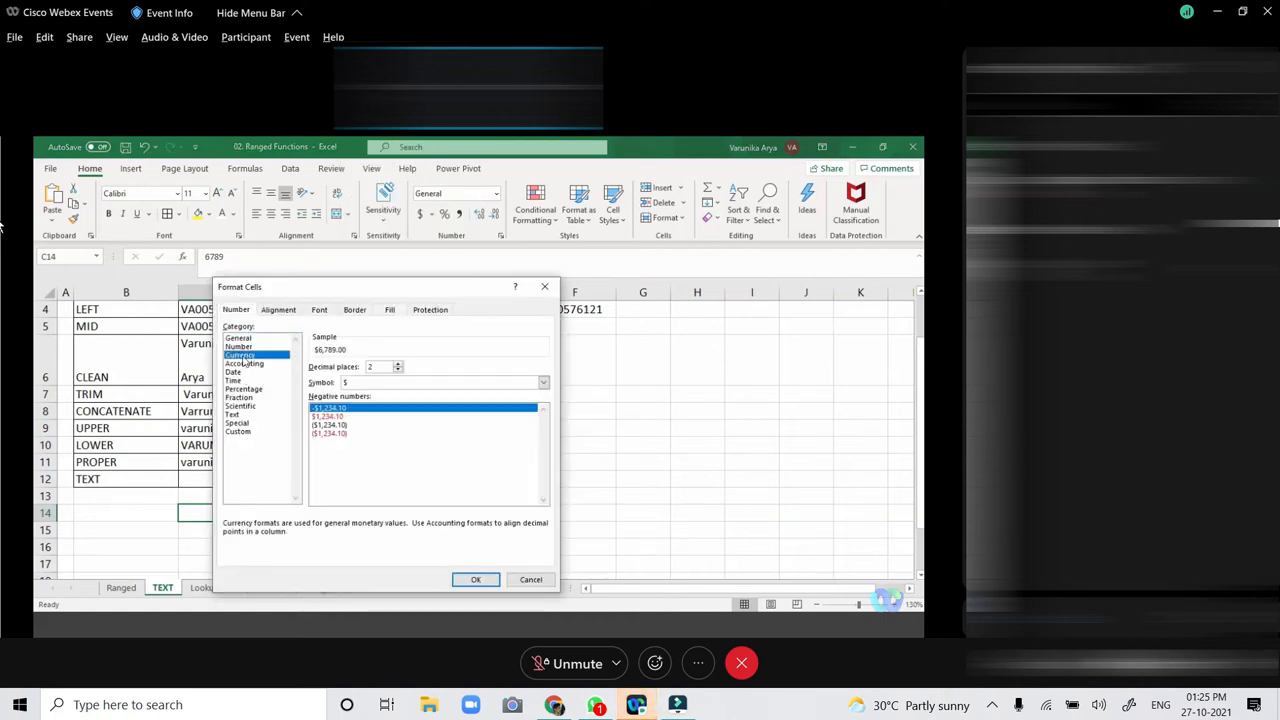
left_click(476, 579)
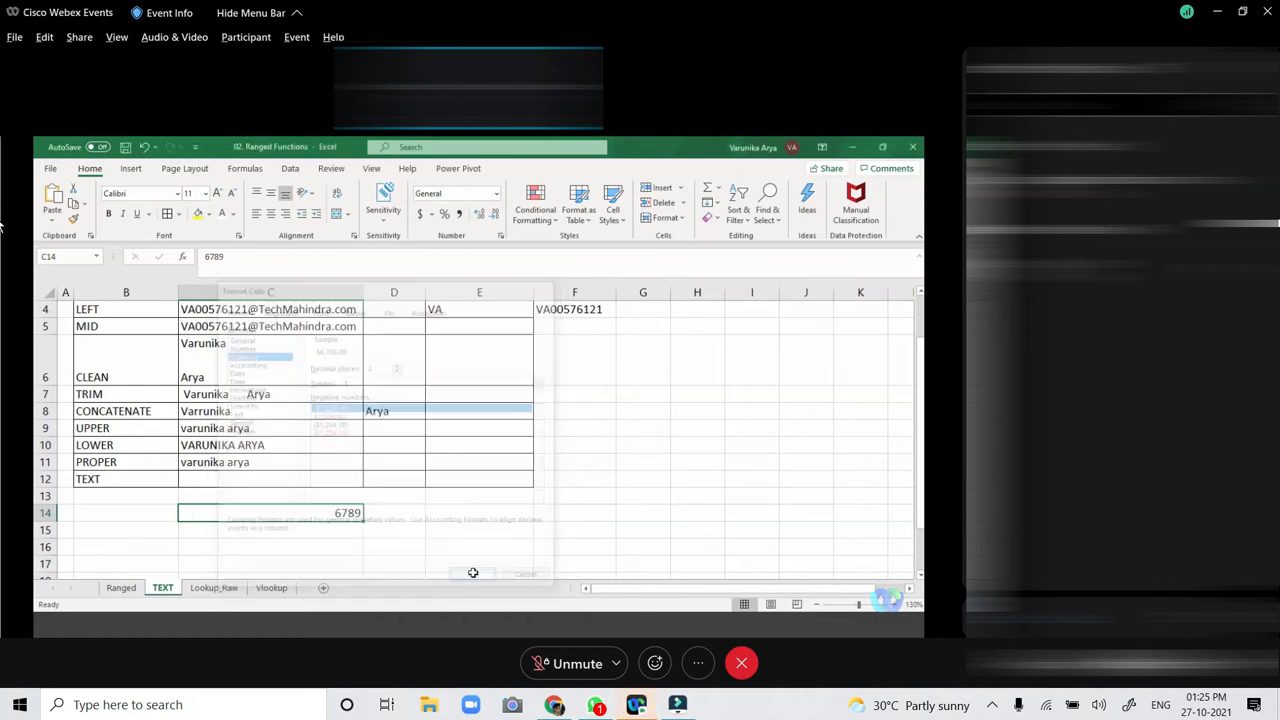
Extract the last 2 digits of the currency number by entering =RIGHT(C14,2) in D14.
left_click(406, 511)
left_click(356, 511)
left_click(394, 511)
type("=")
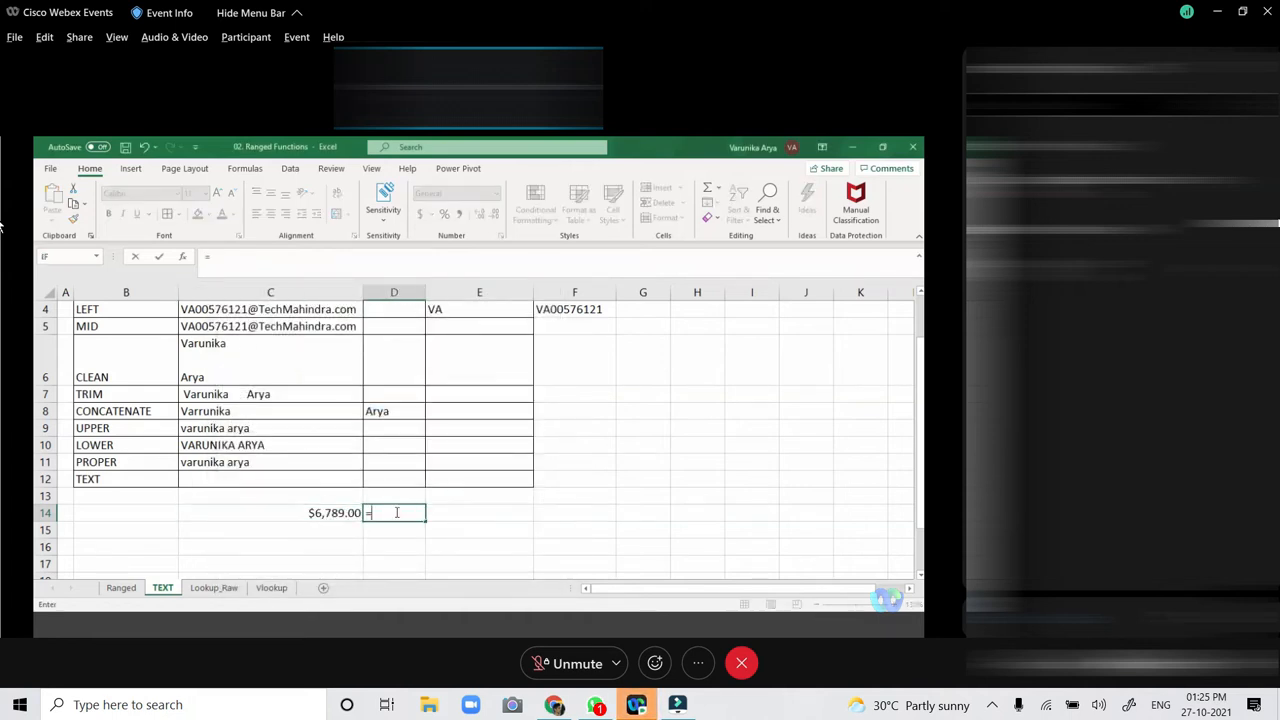
type("RIGHT(")
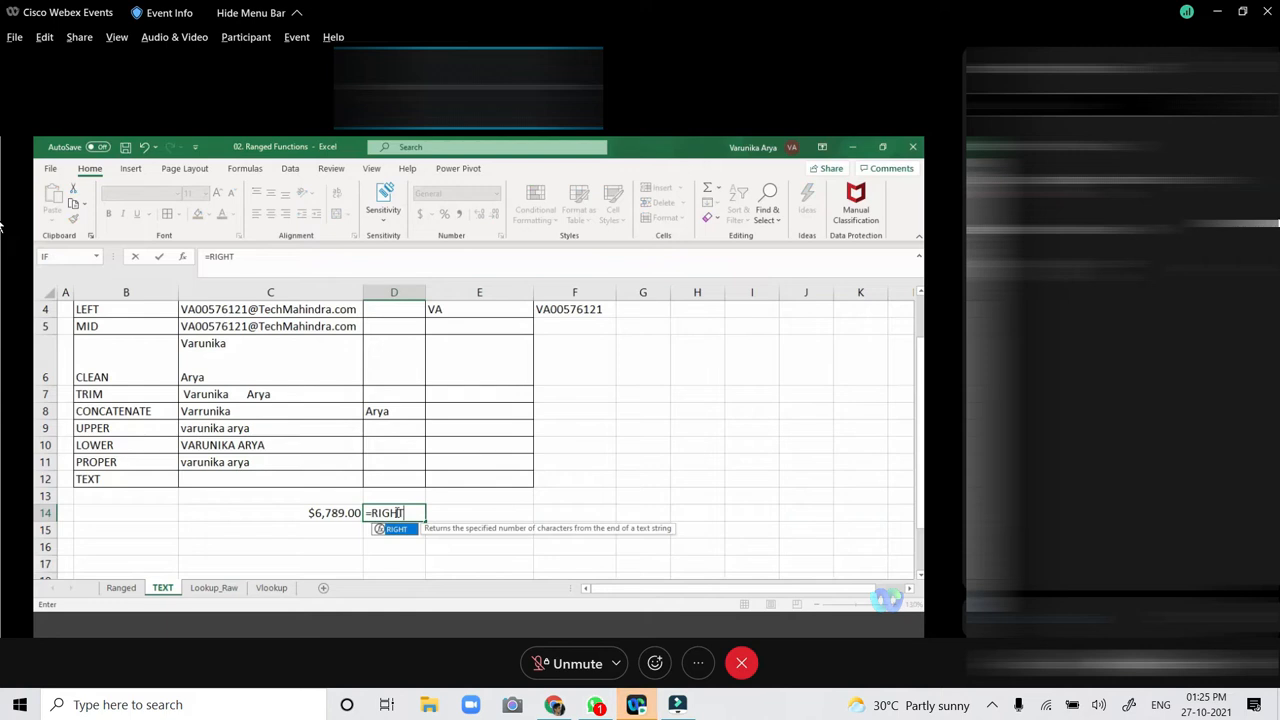
left_click(335, 511)
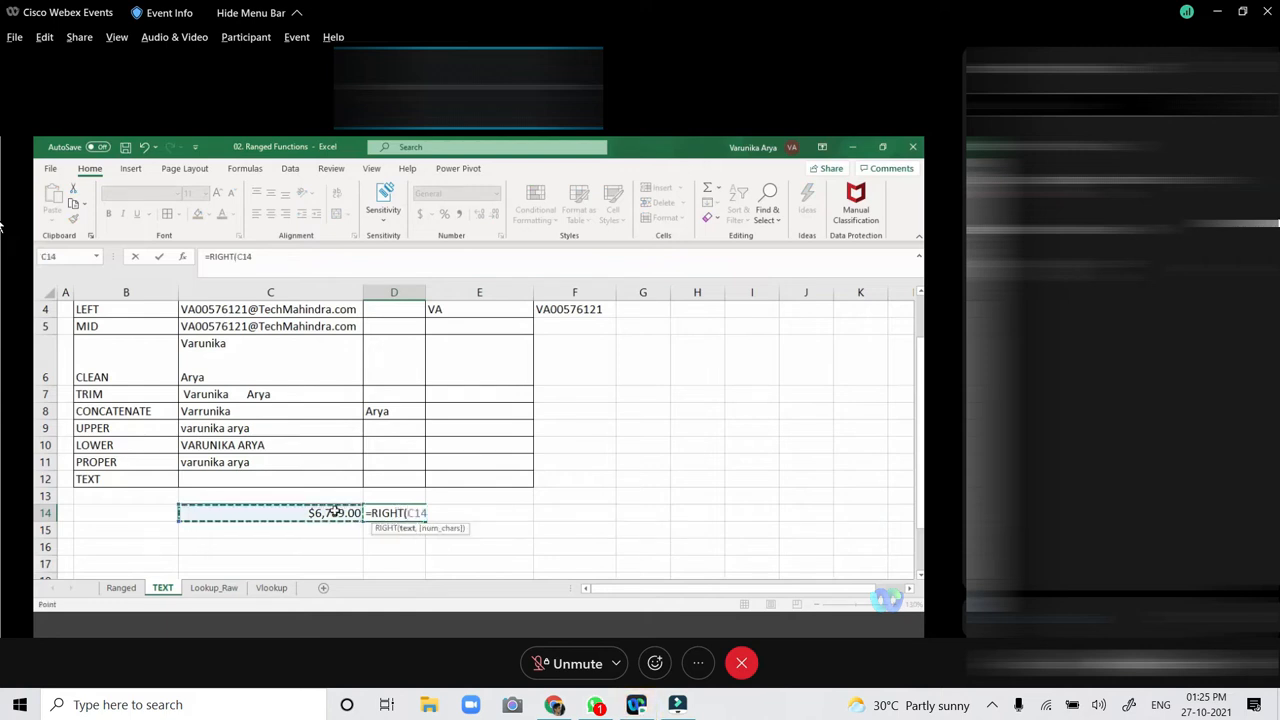
type(",2)")
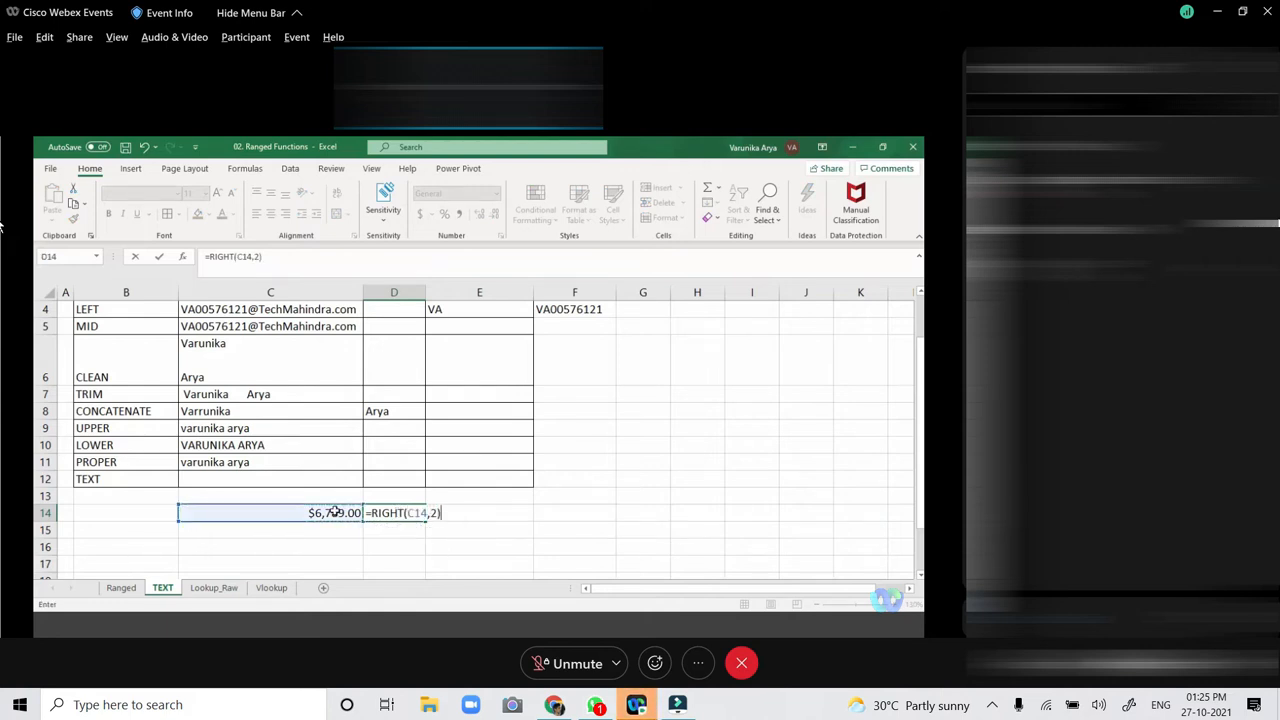
key("Return")
left_click(380, 511)
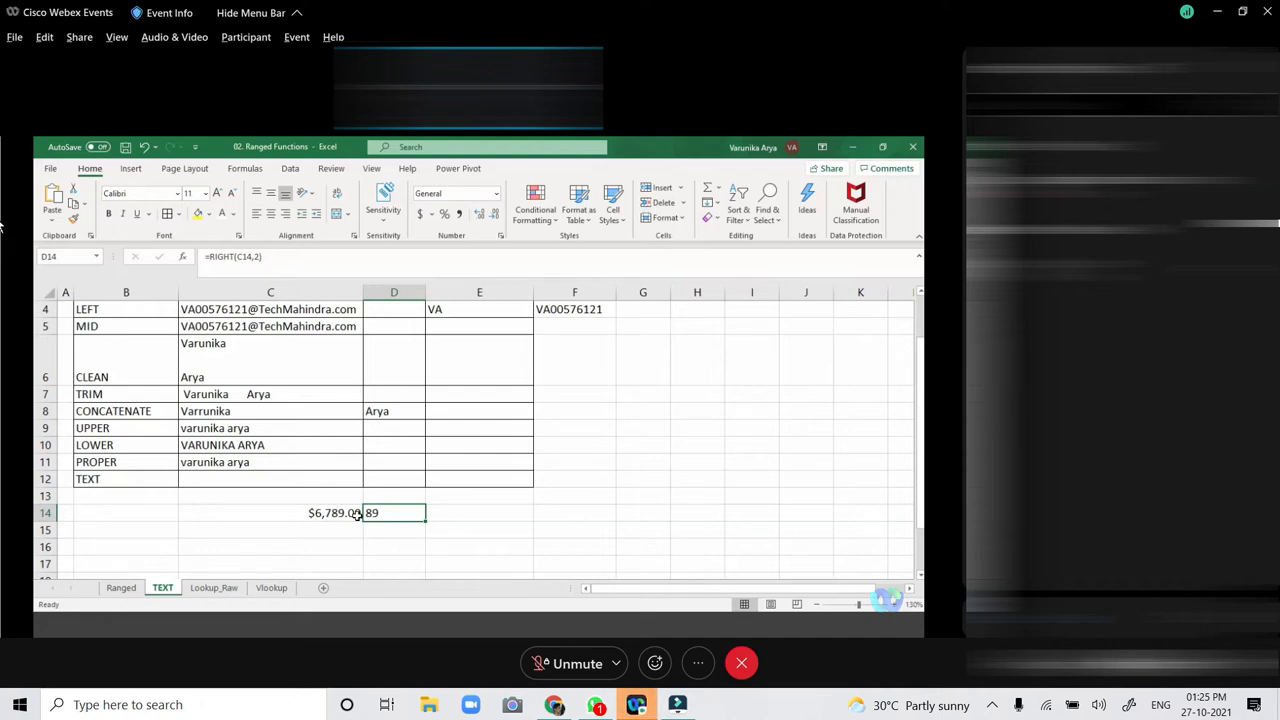
Extract the first 2 digits of the currency number by entering =LEFT(C14,2) in E14.
left_click(462, 513)
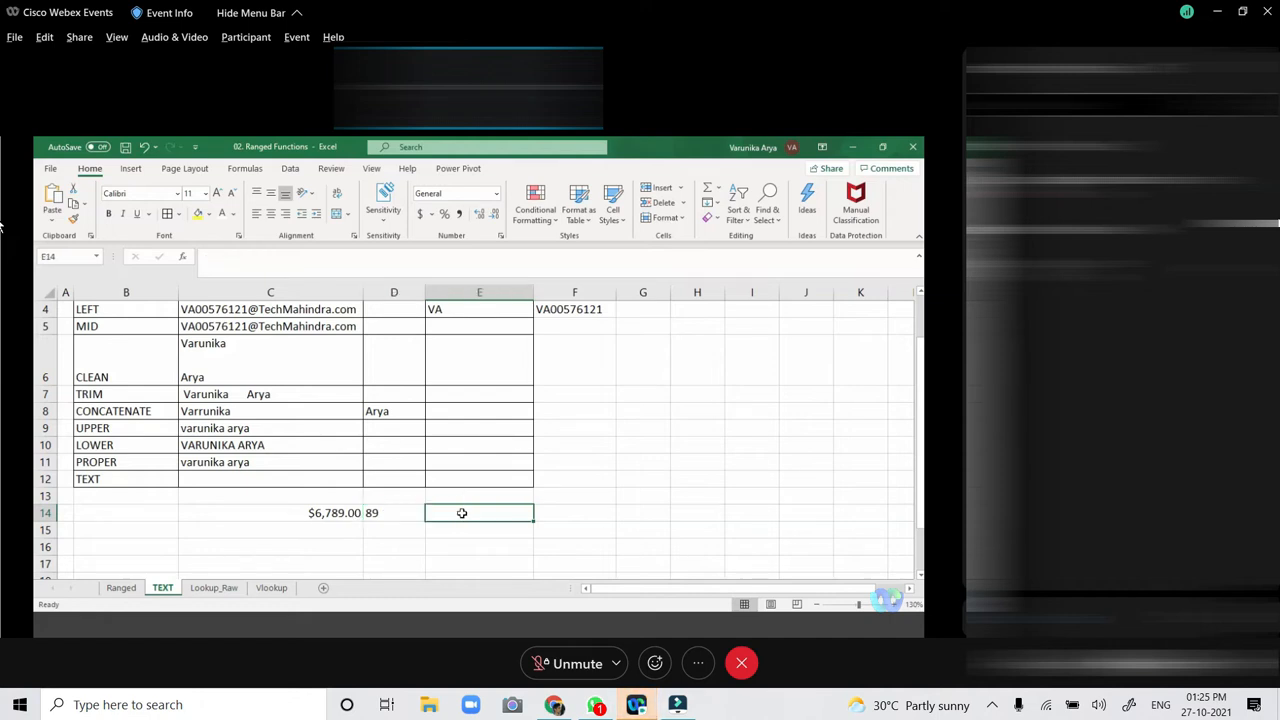
type("=L")
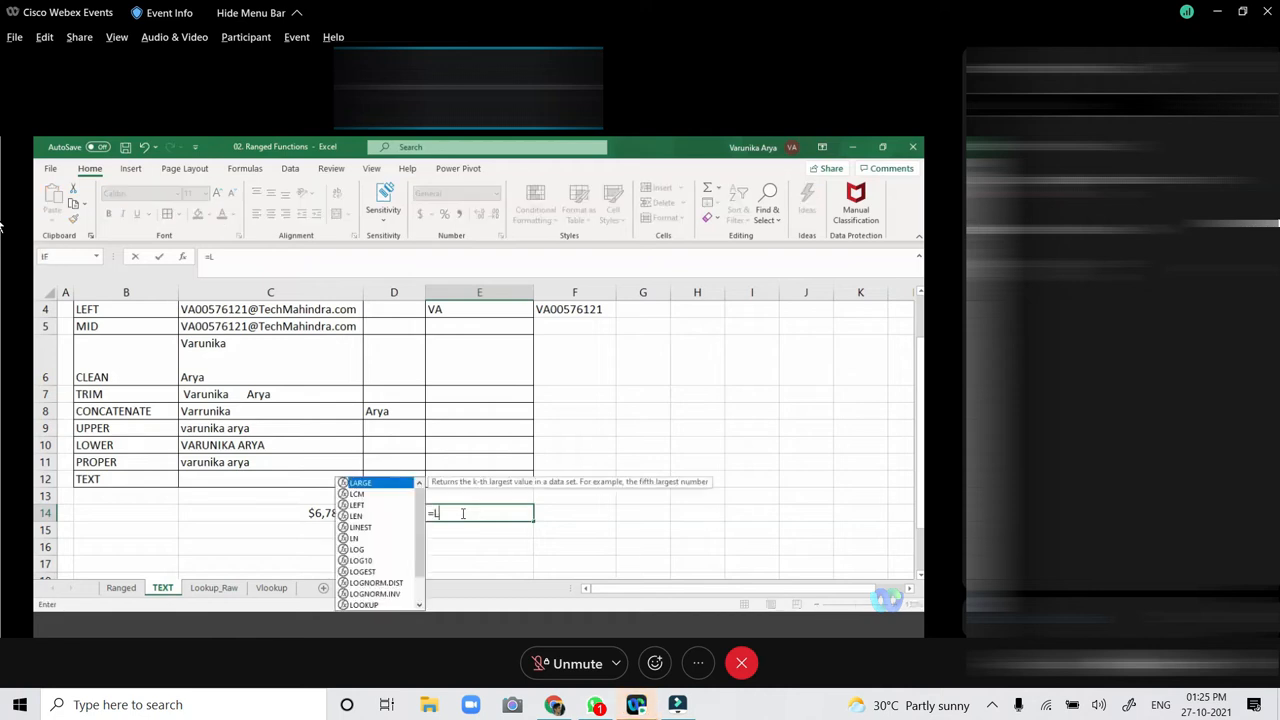
type("EFT(")
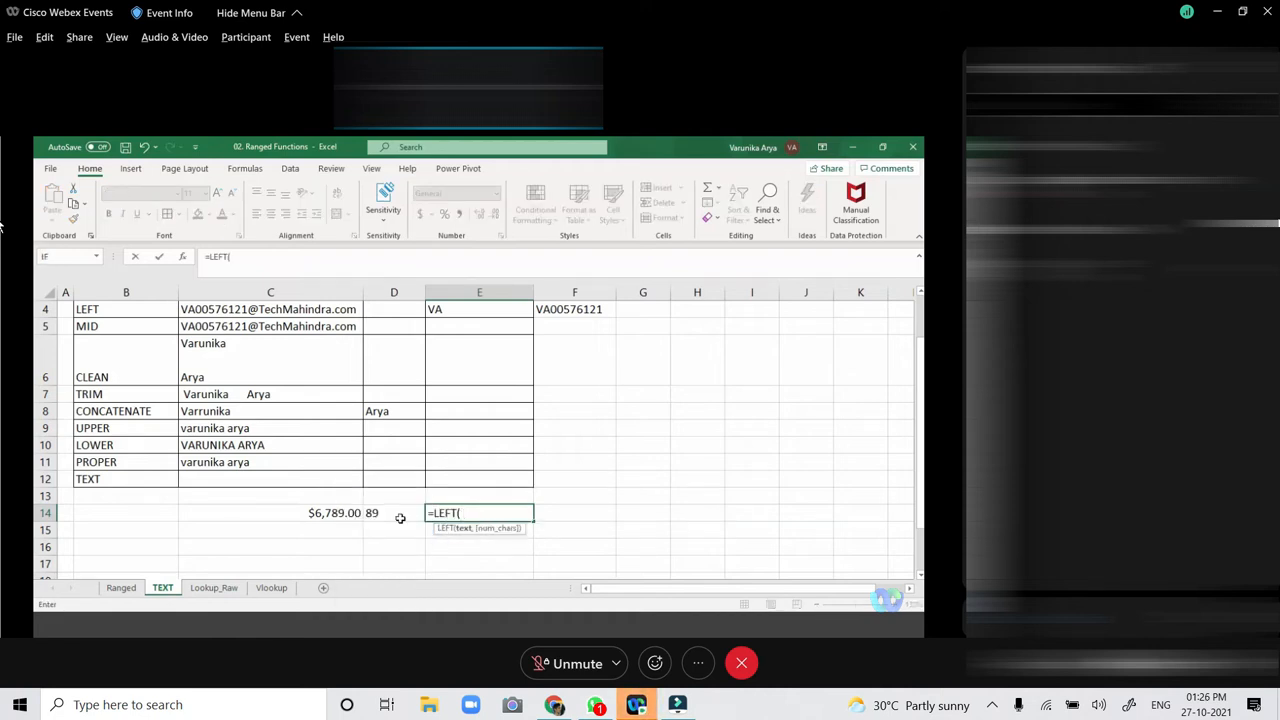
left_click(352, 514)
type(",2)")
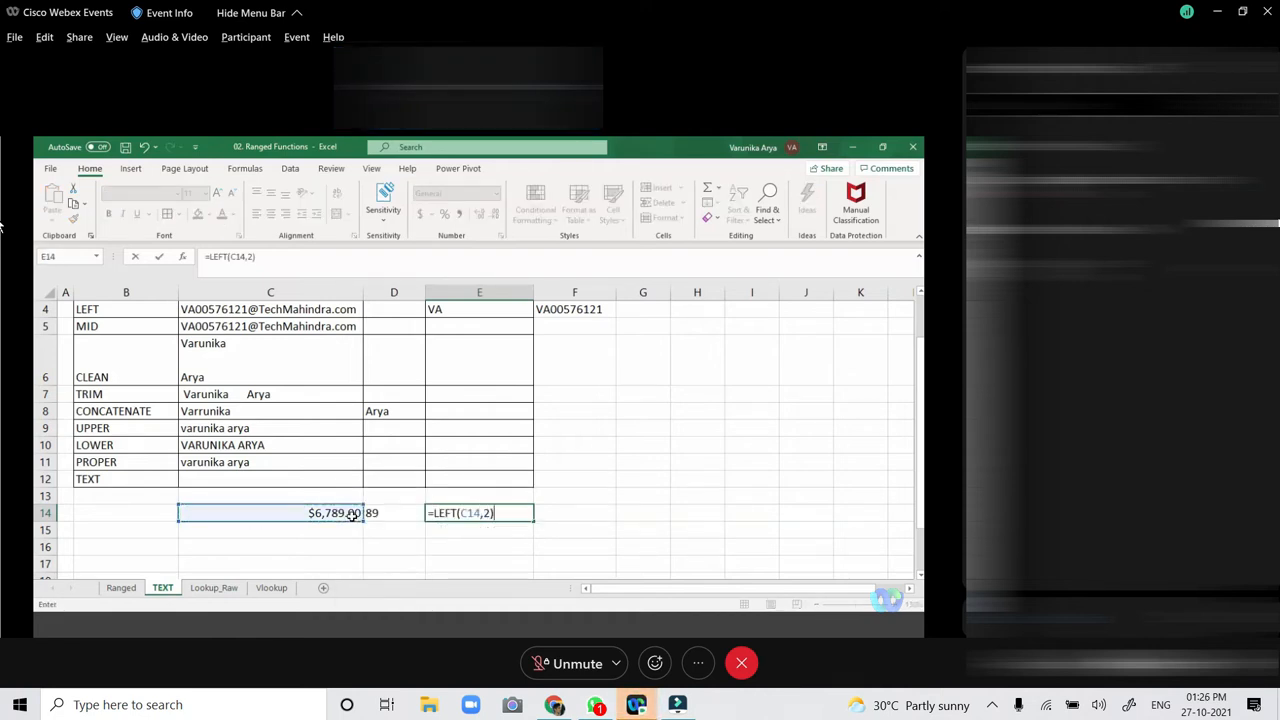
key("Return")
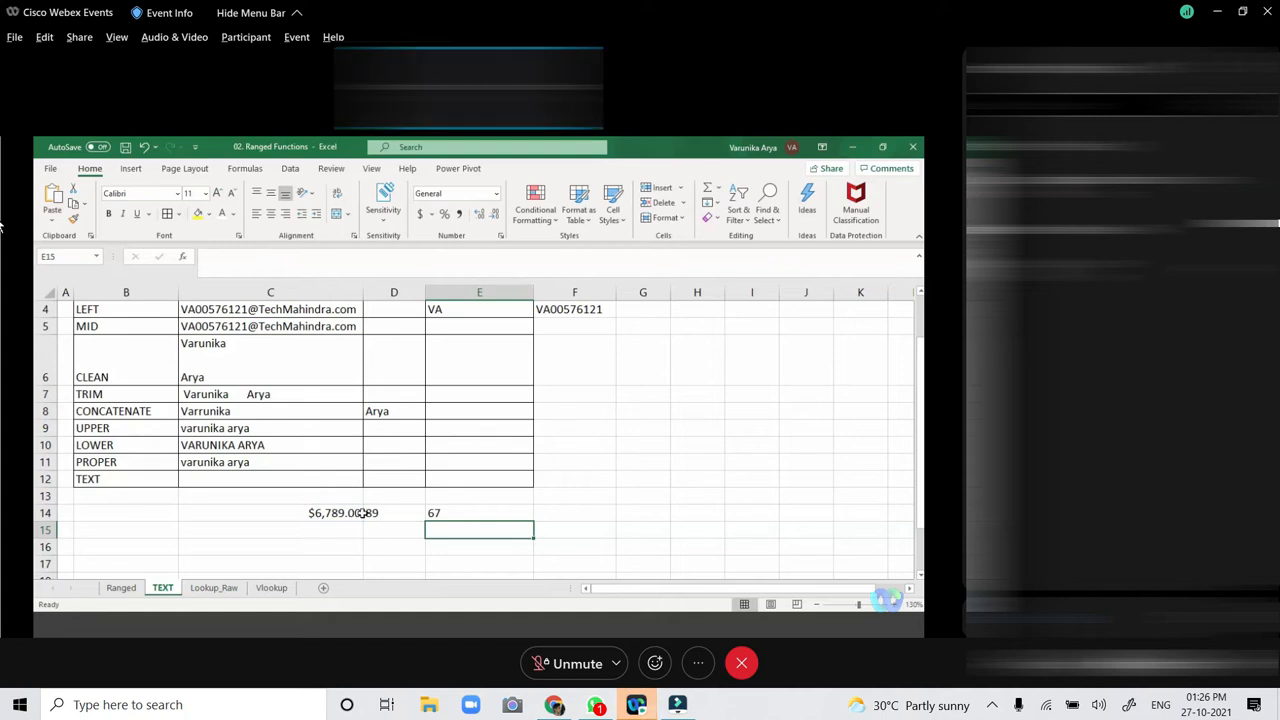
left_click(444, 514)
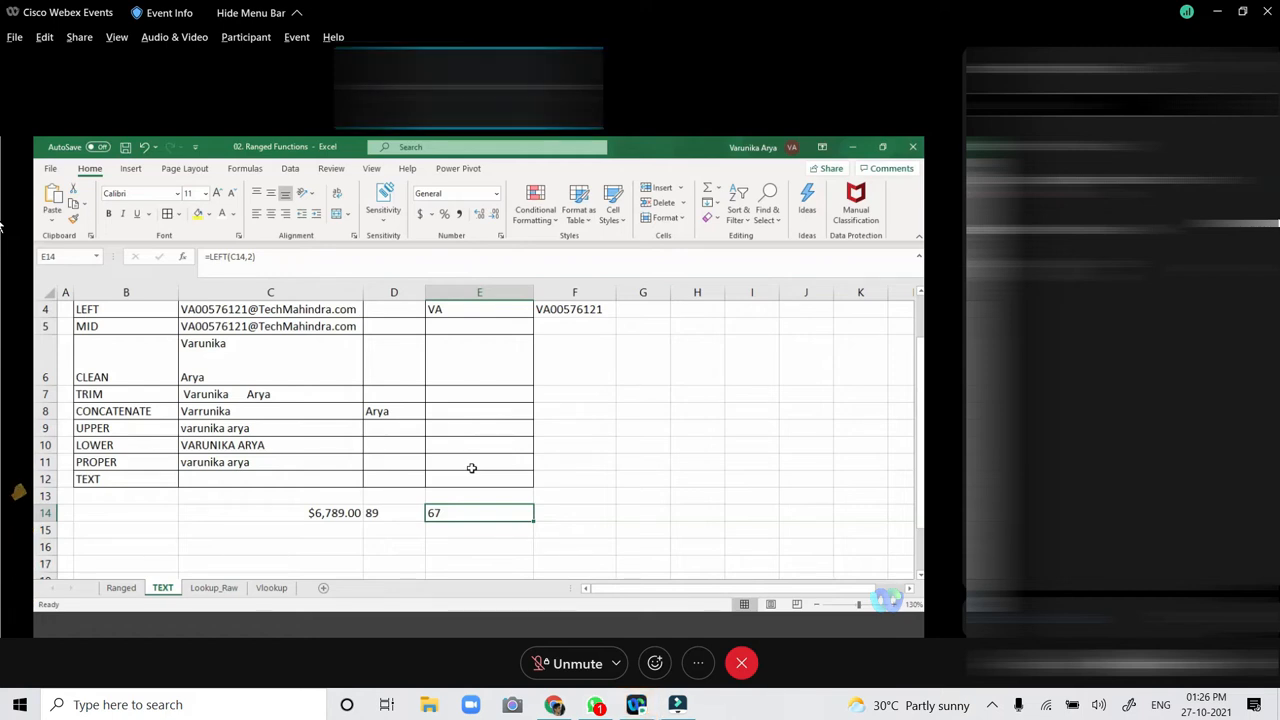
Extract 5 characters starting at the 10th character of C5 by entering =MID(C5,10,5) in E5.
scroll(474, 467, "up", 1)
left_click(320, 376)
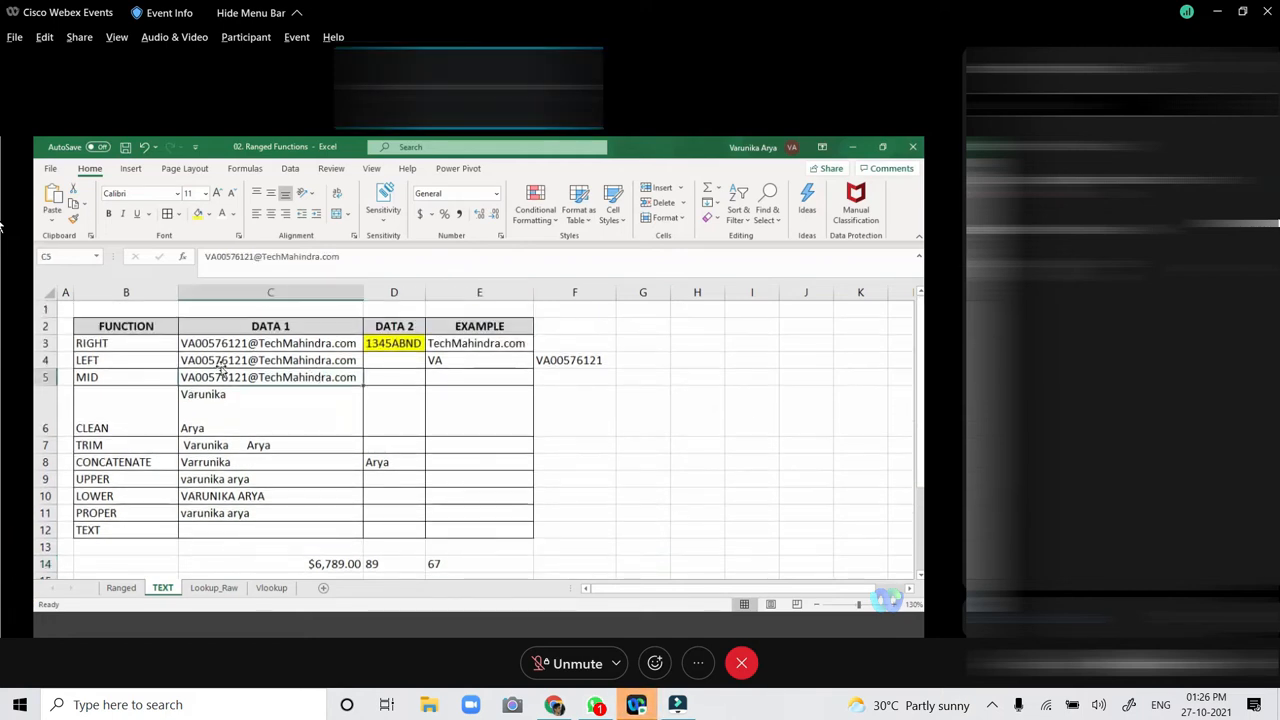
left_click(164, 375)
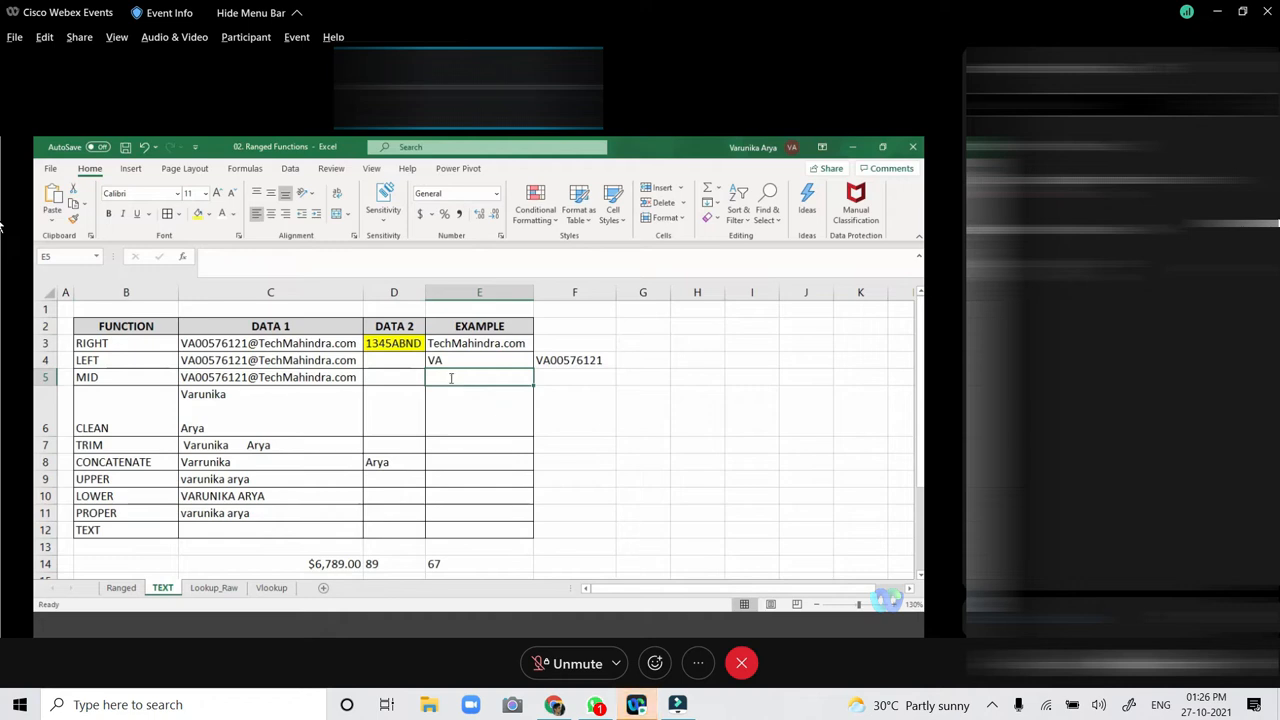
type("=MID(")
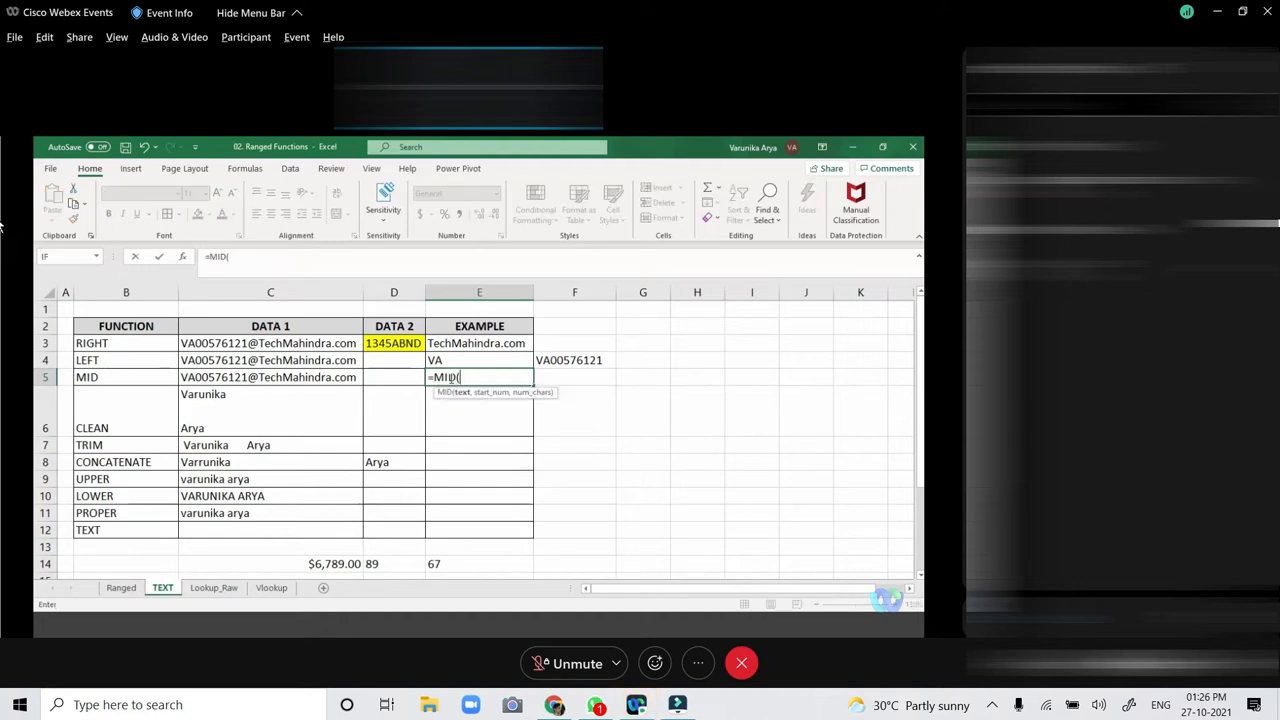
left_click(345, 377)
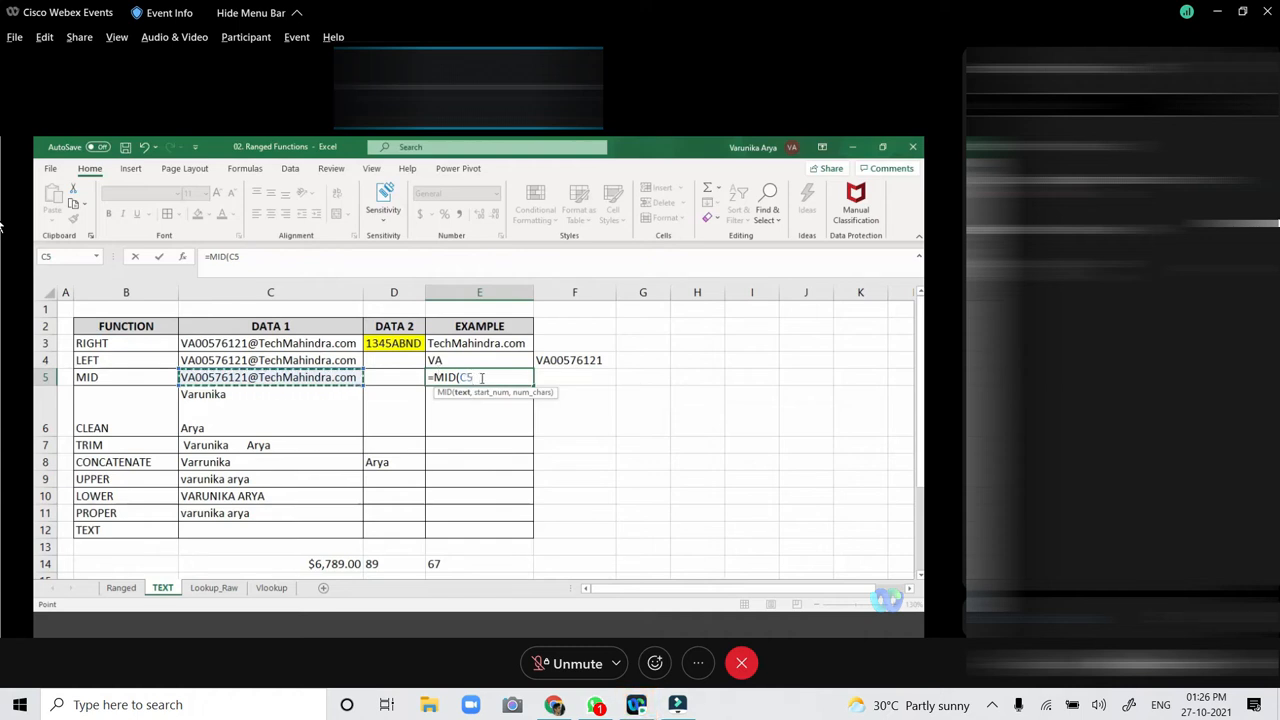
type(",")
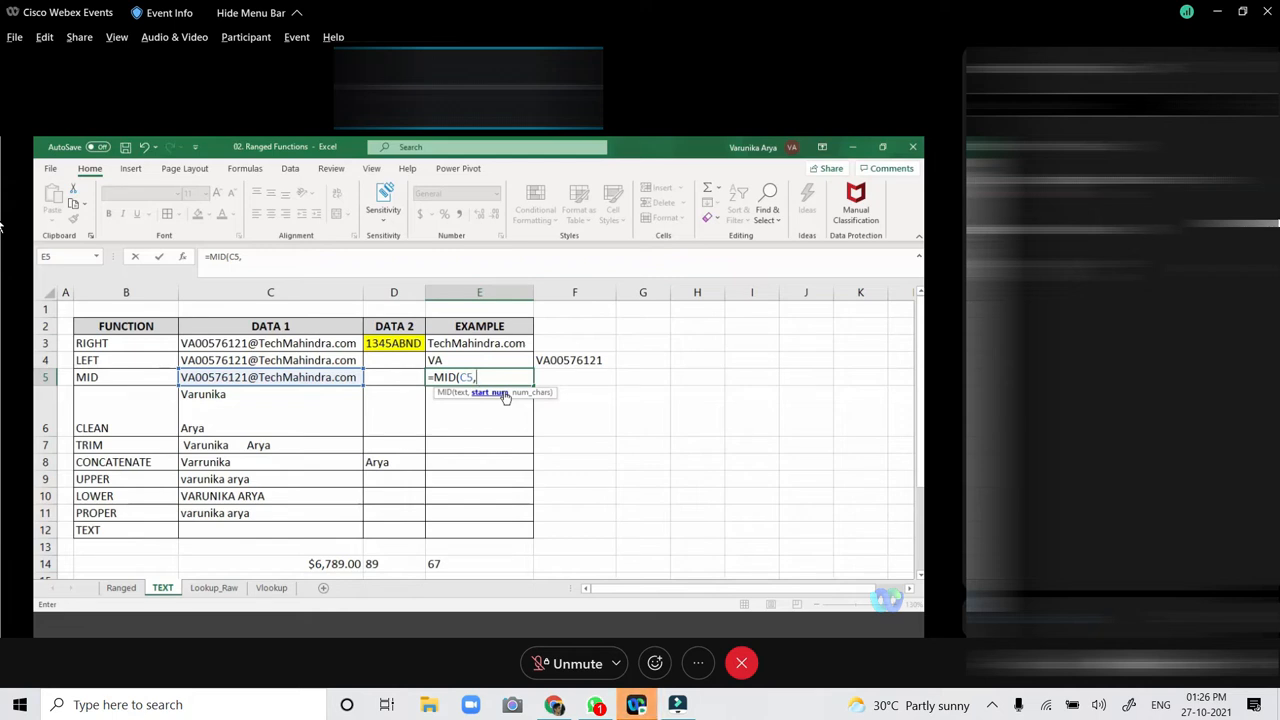
type("10,5")
key("Return")
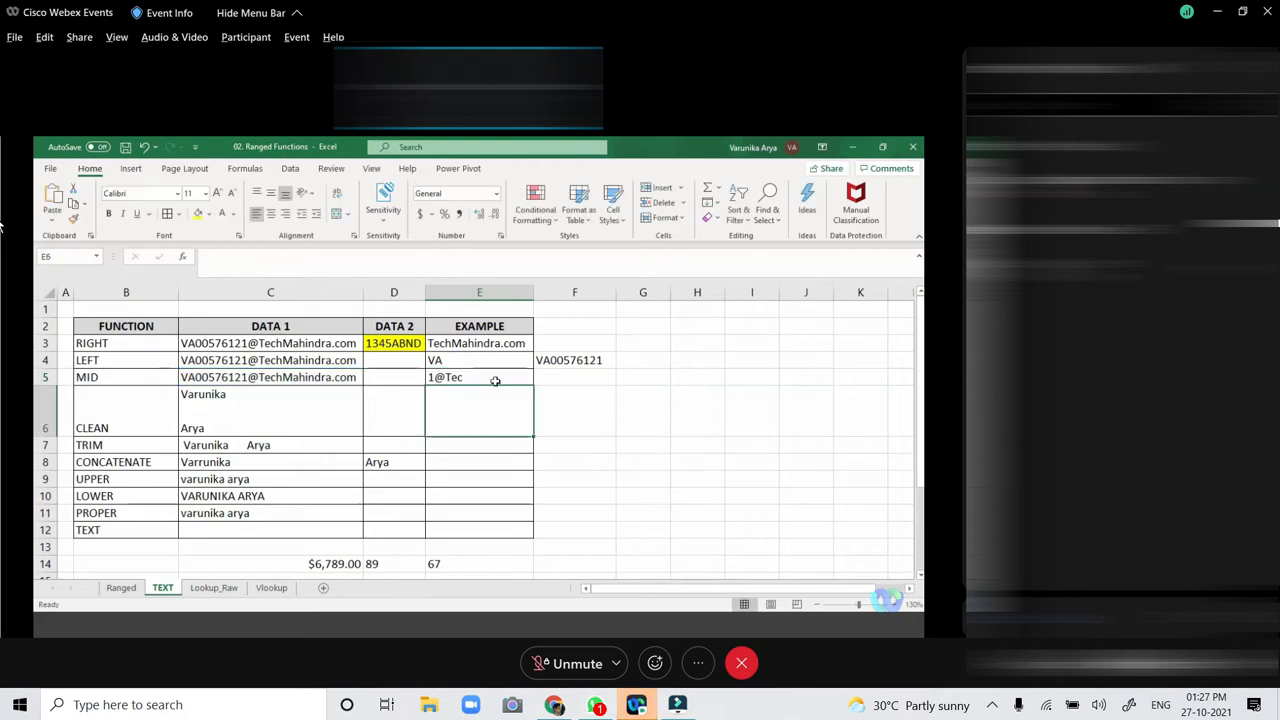
left_click(485, 377)
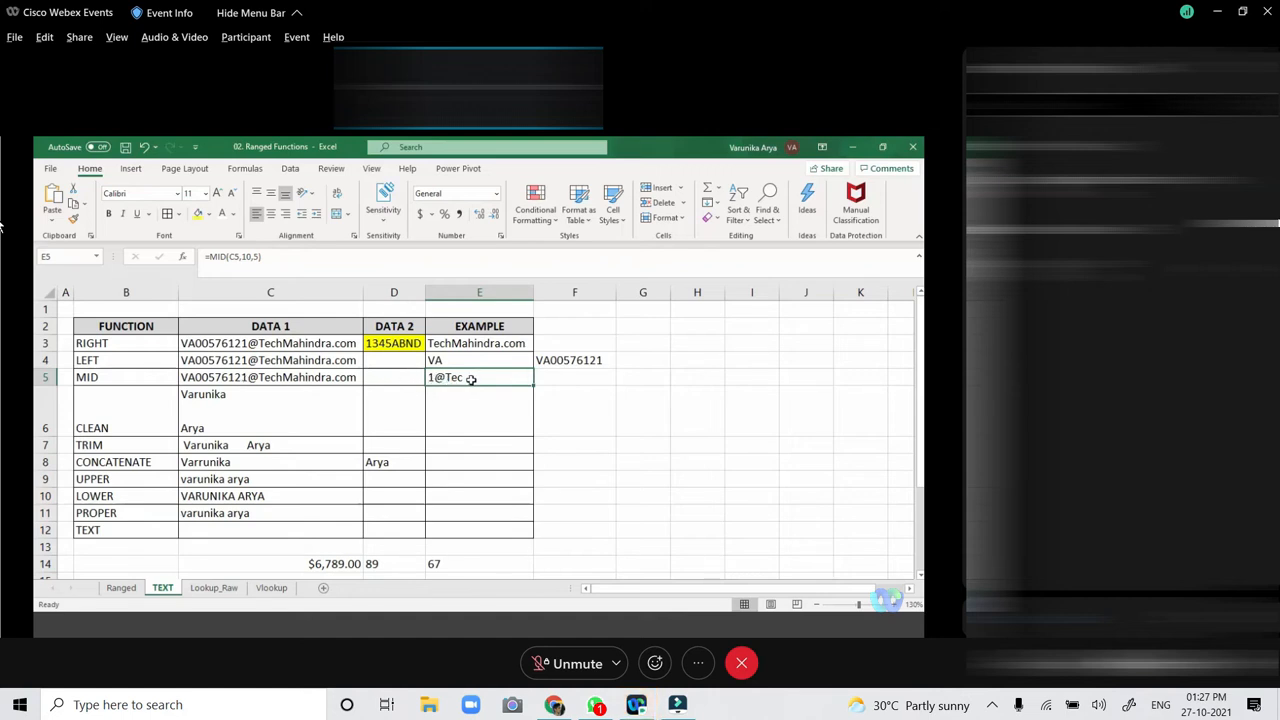
Extract 5 characters starting at the 11th character of the same text by entering =MID(C5,11,5) in F5.
left_click(546, 377)
type("=")
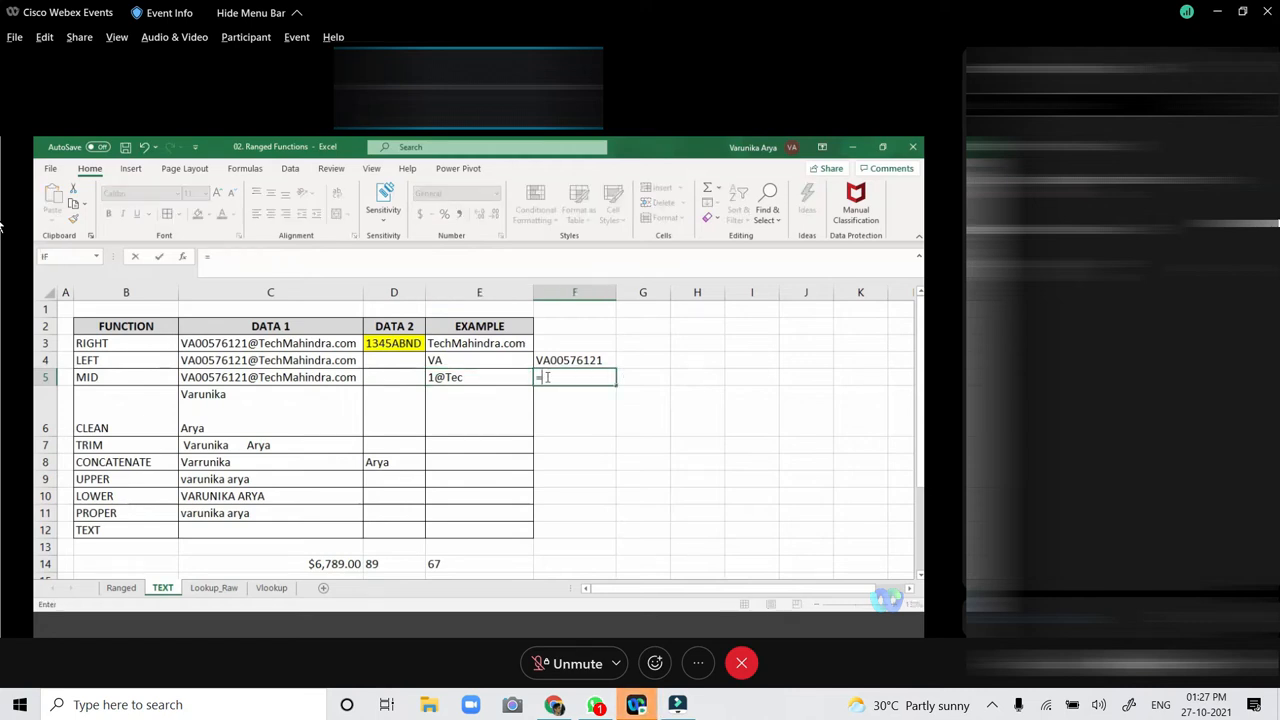
type("MID(")
left_click(339, 379)
type(",11,")
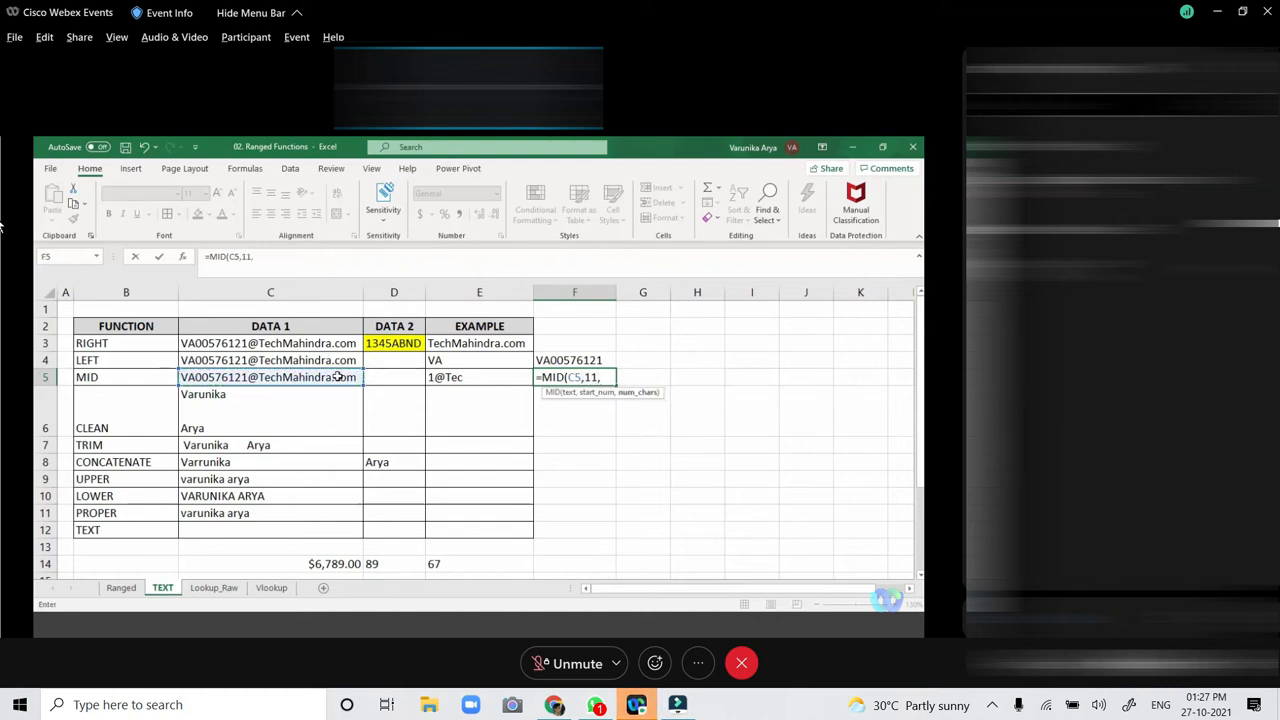
type("5)")
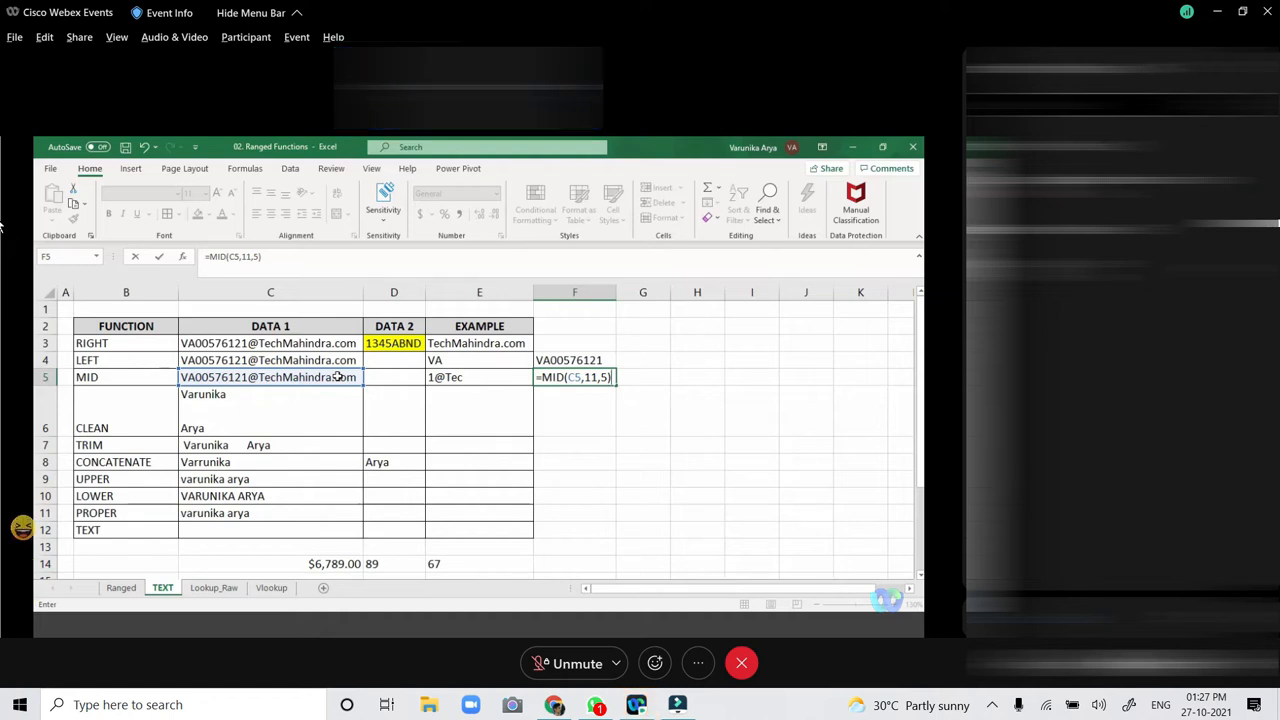
key("Return")
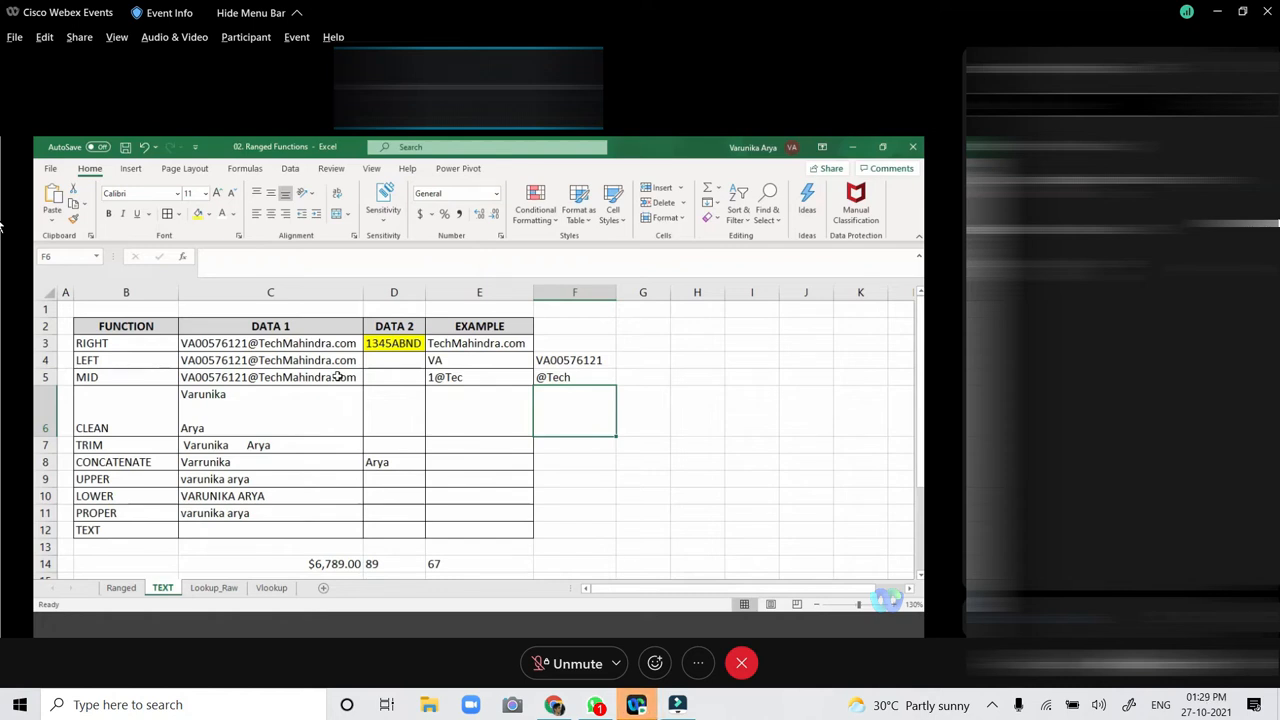
Remove the extra spaces from the name in C7 by entering =TRIM(C7) in E7, and check the original spacing.
left_click(213, 411)
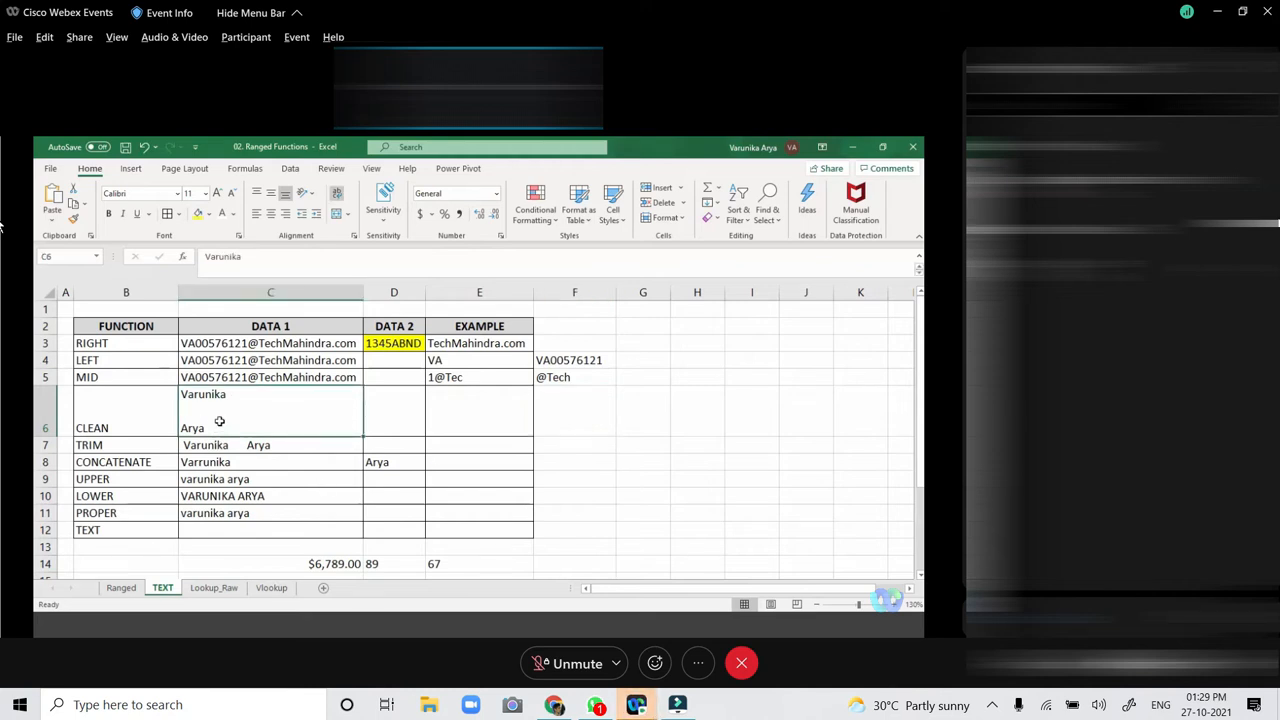
left_click(478, 415)
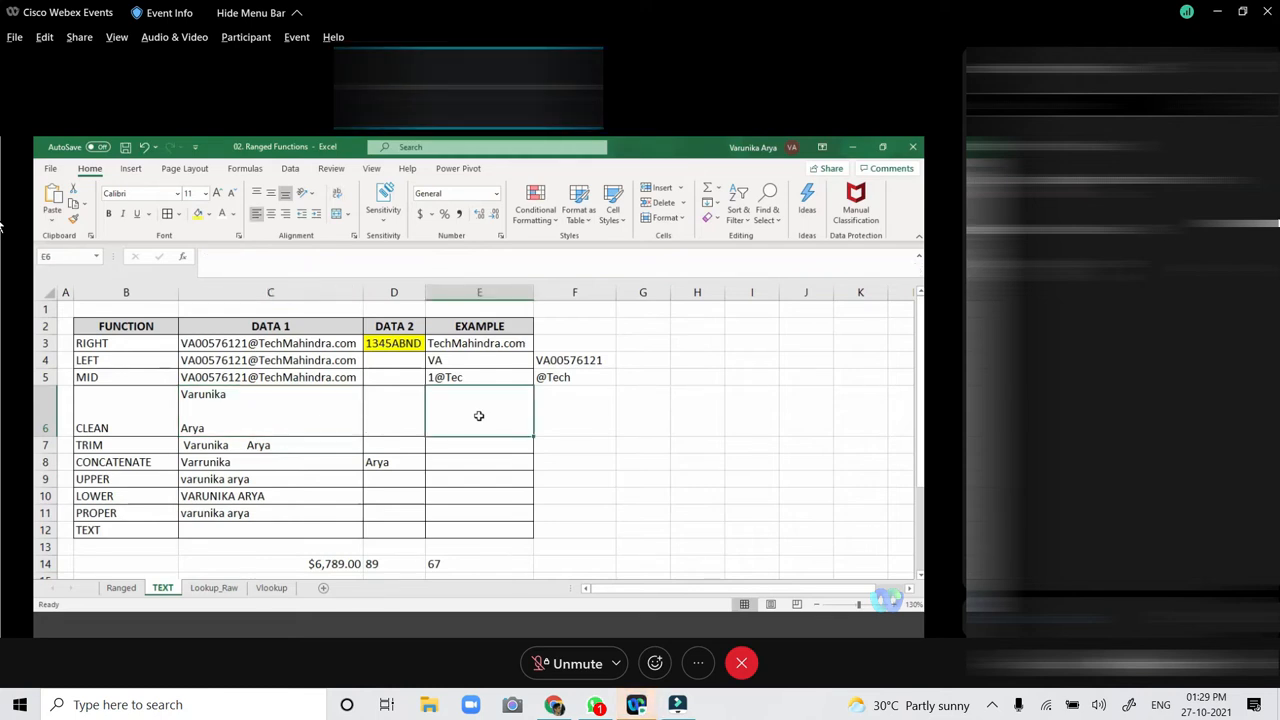
left_click(477, 443)
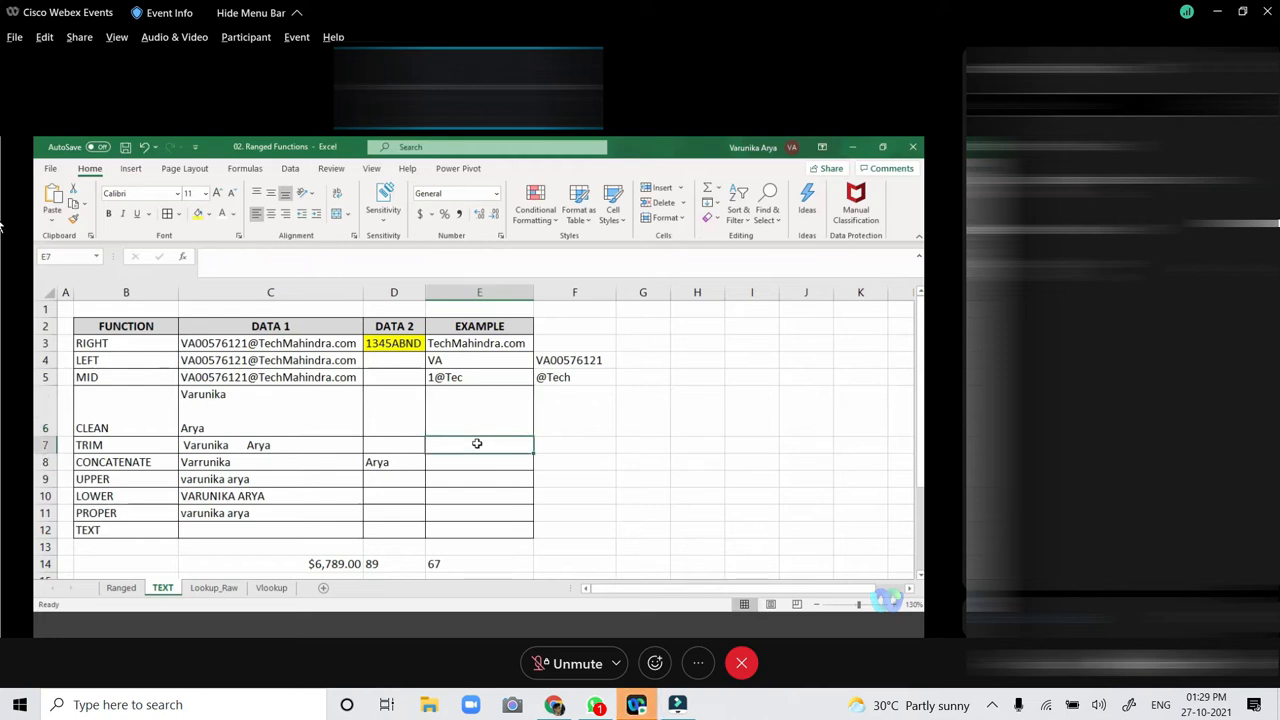
type("=TRIM")
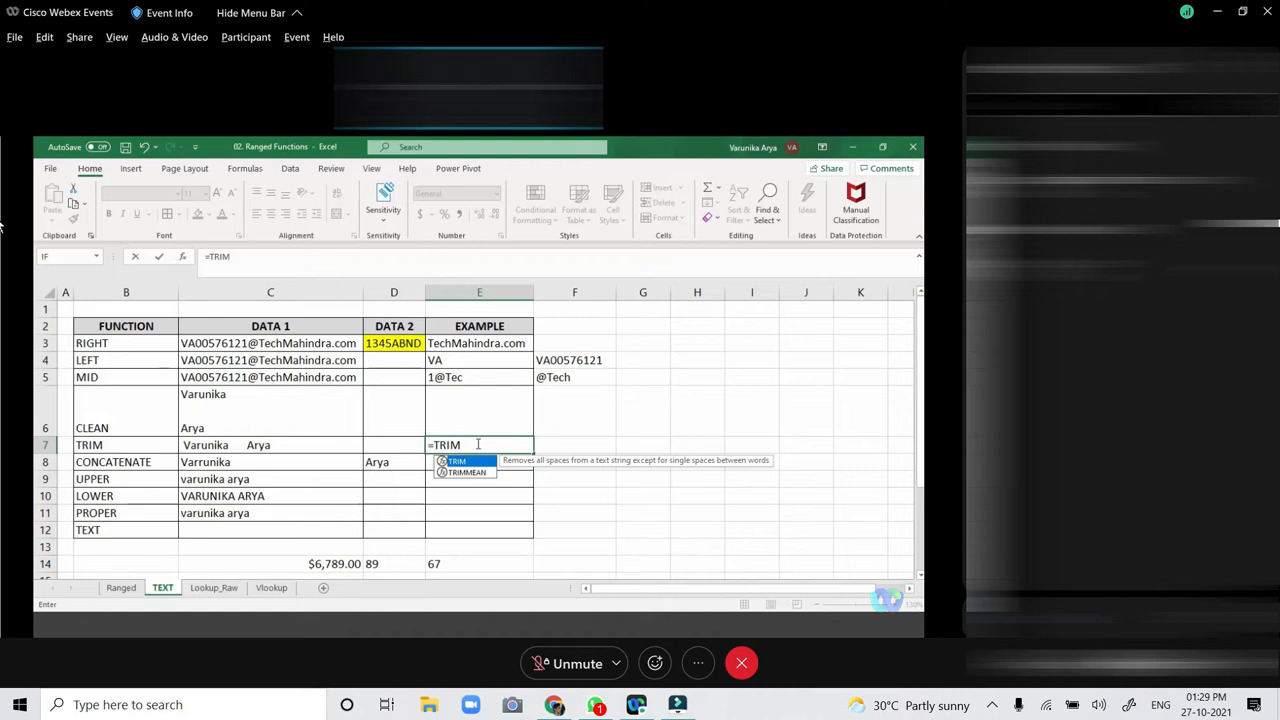
type("(")
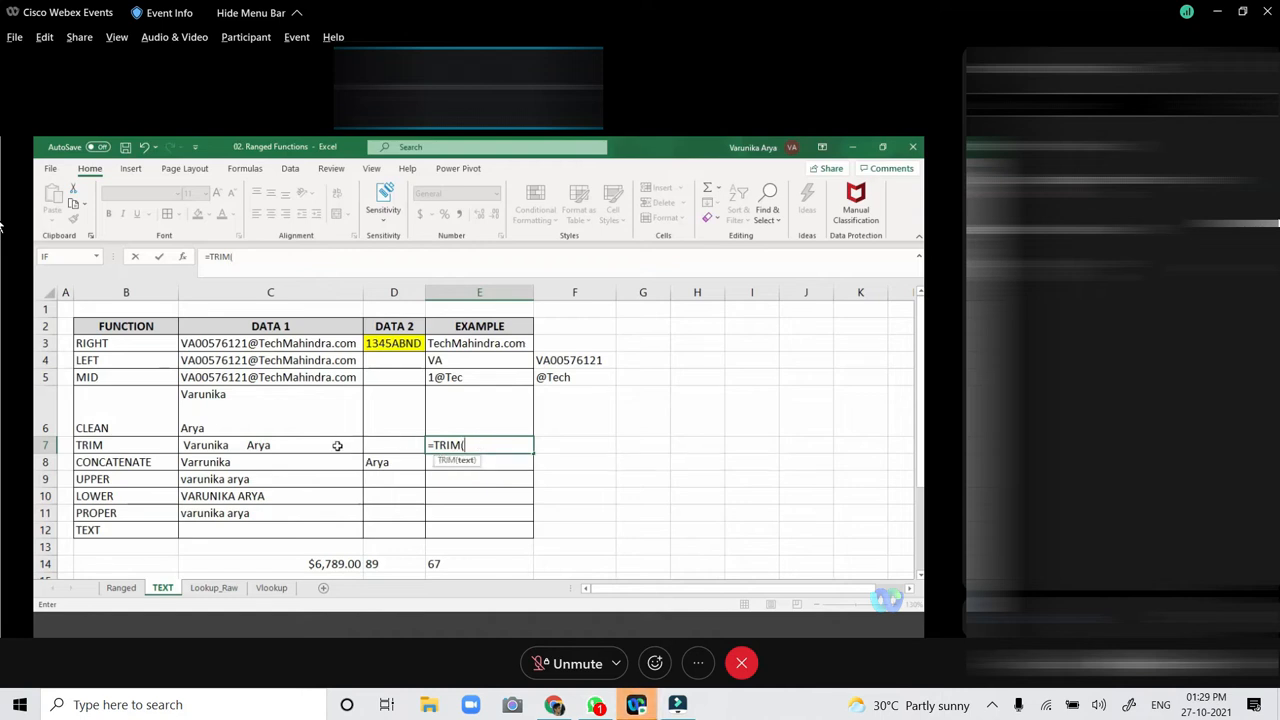
left_click(337, 446)
type(")")
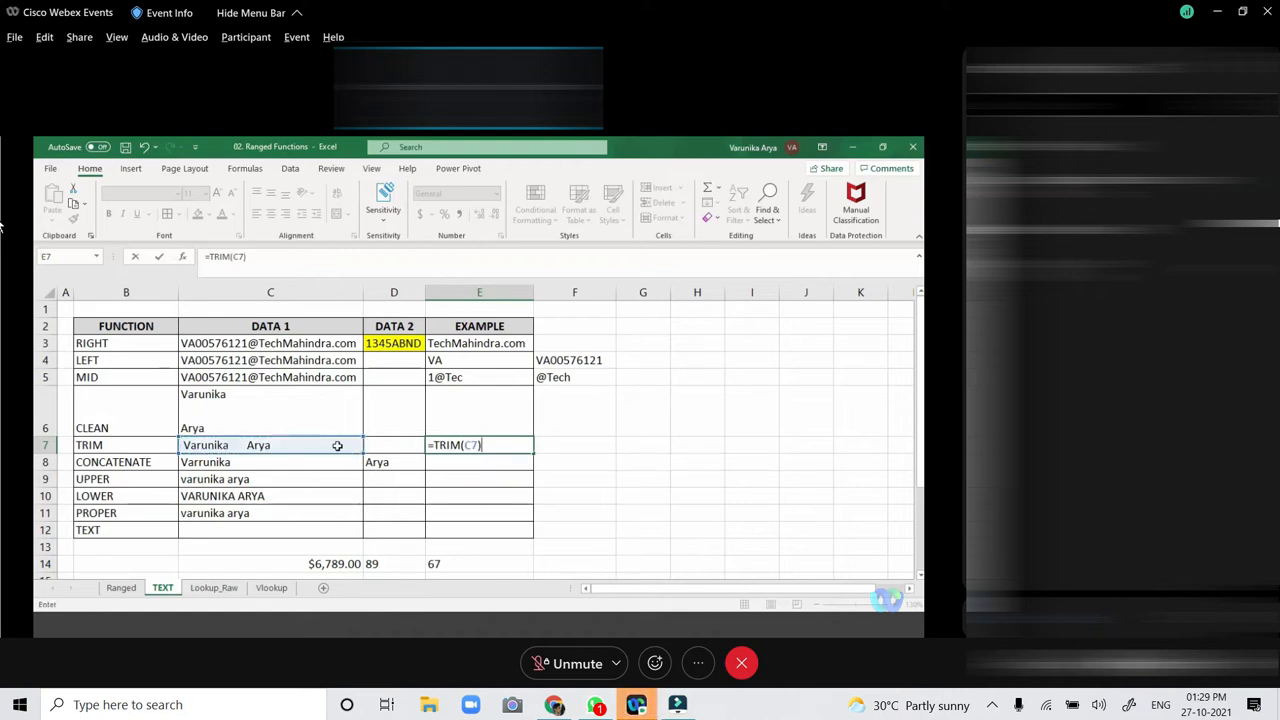
key("Return")
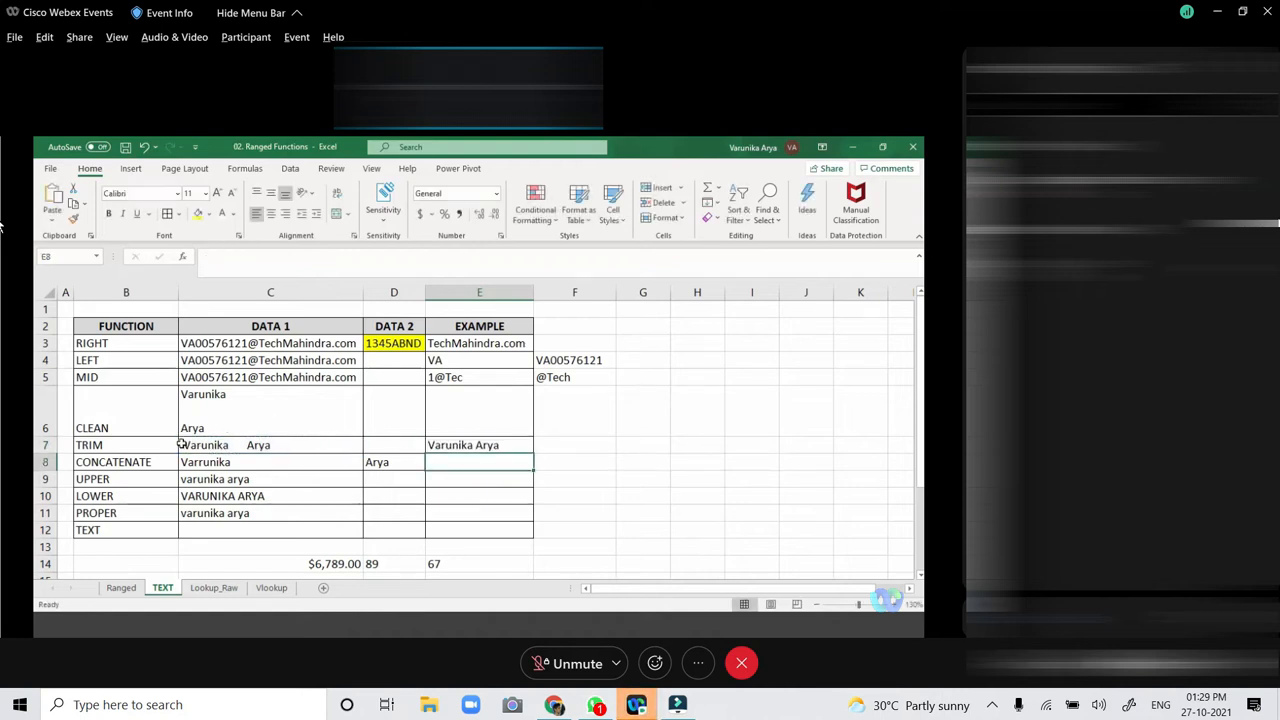
left_click(185, 445)
left_click(302, 257)
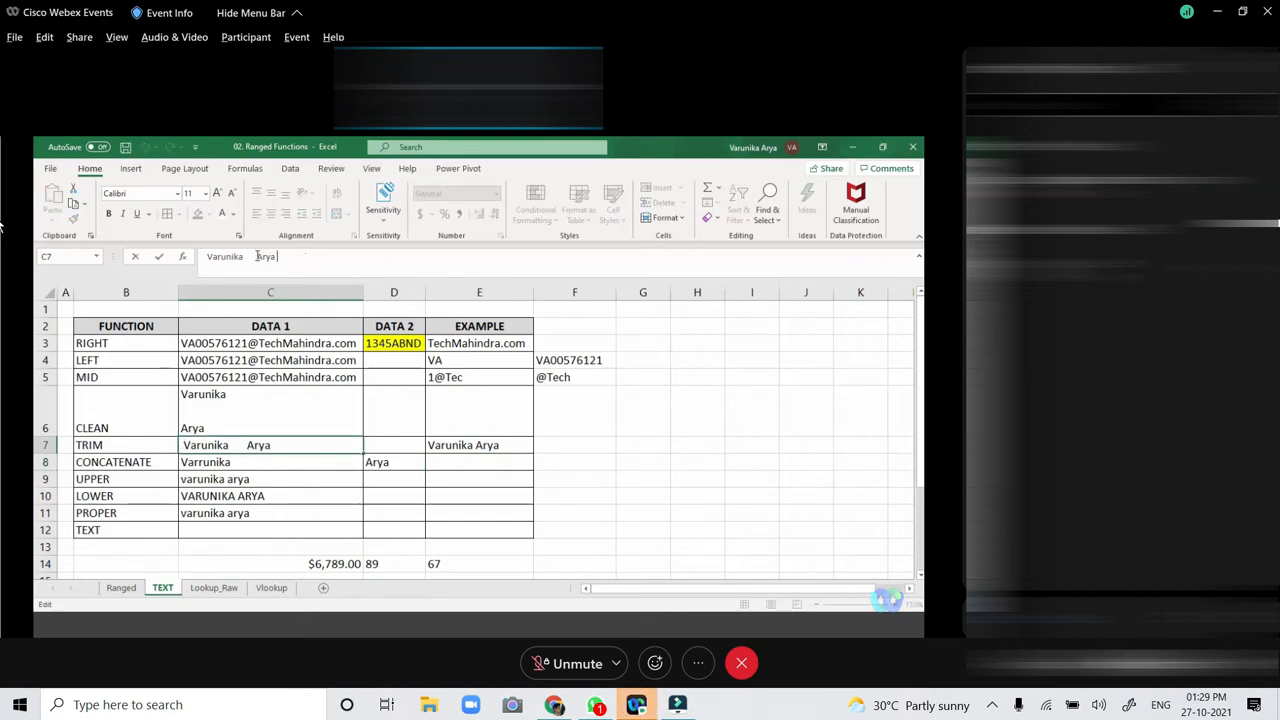
left_click(484, 445)
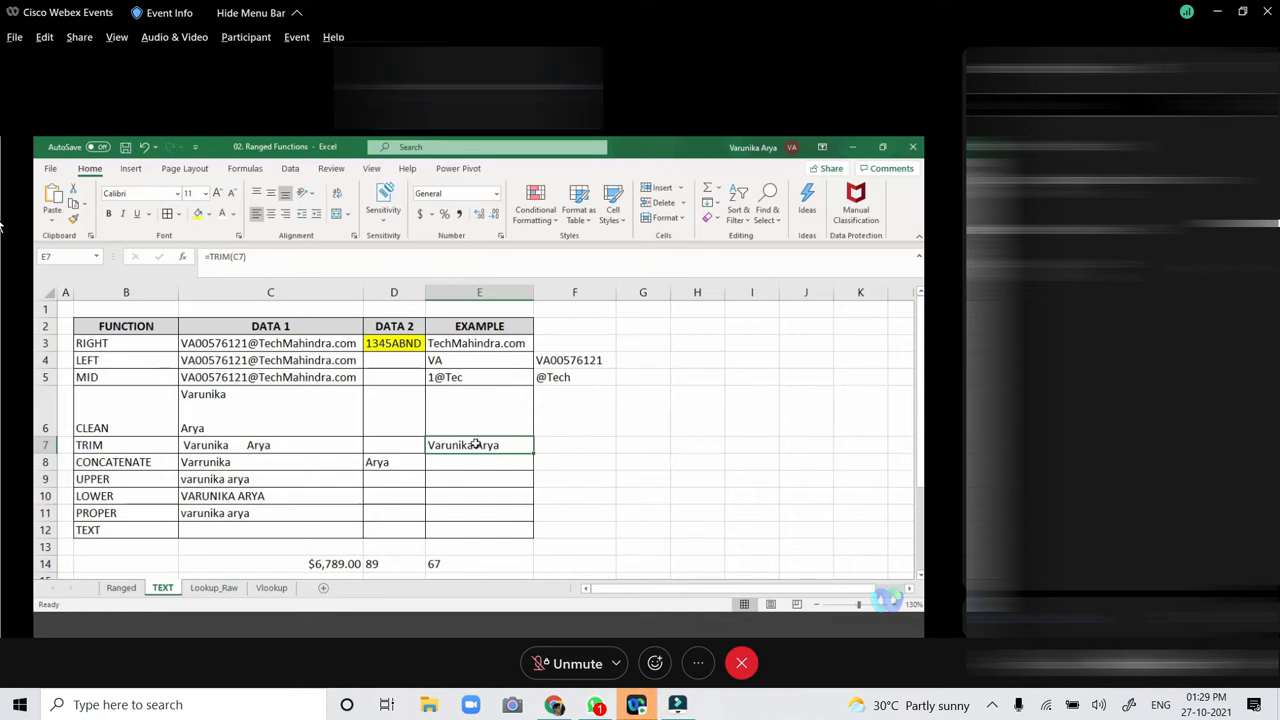
Remove the line breaks from the name in C6 by entering =CLEAN(C6) in E6.
left_click(486, 414)
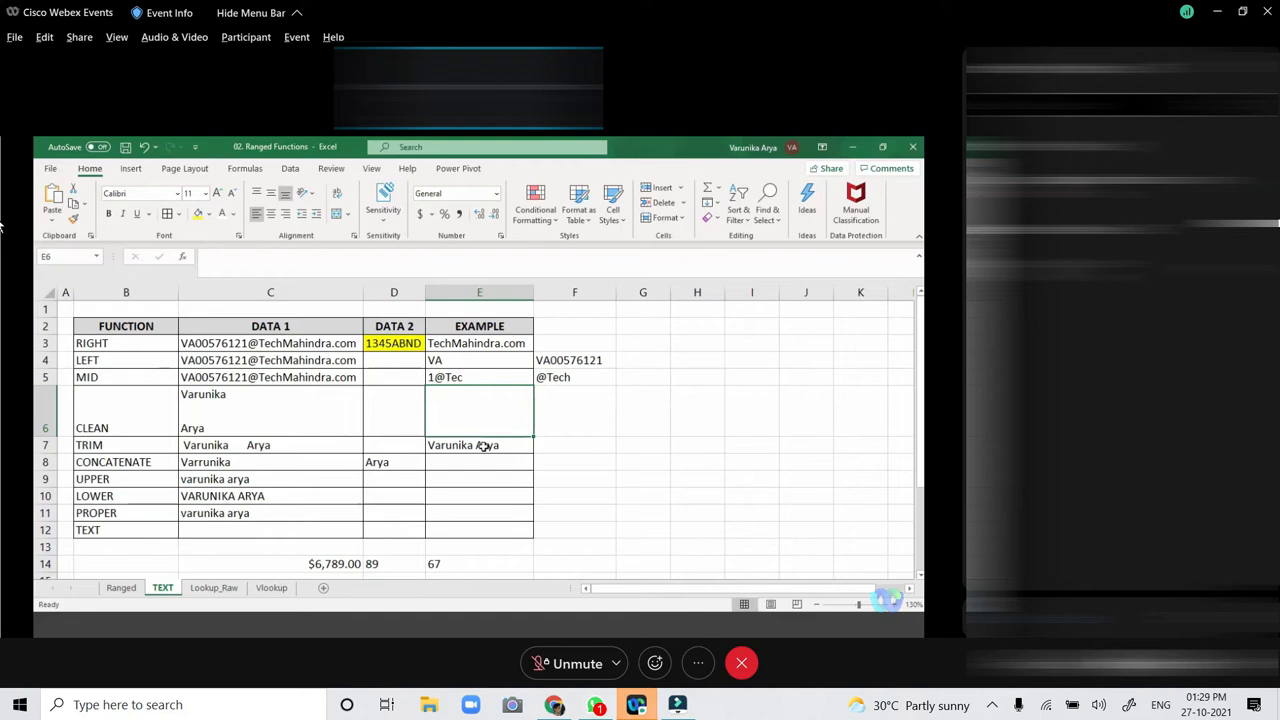
left_click(484, 446)
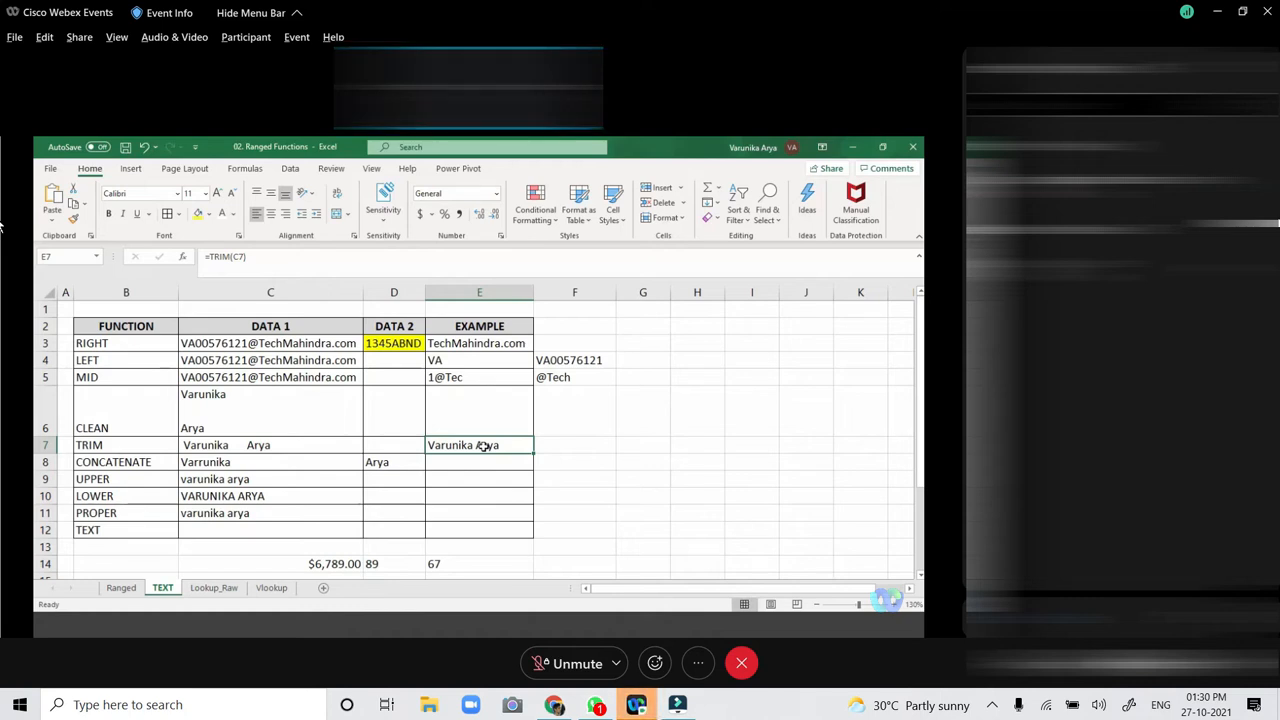
left_click(274, 414)
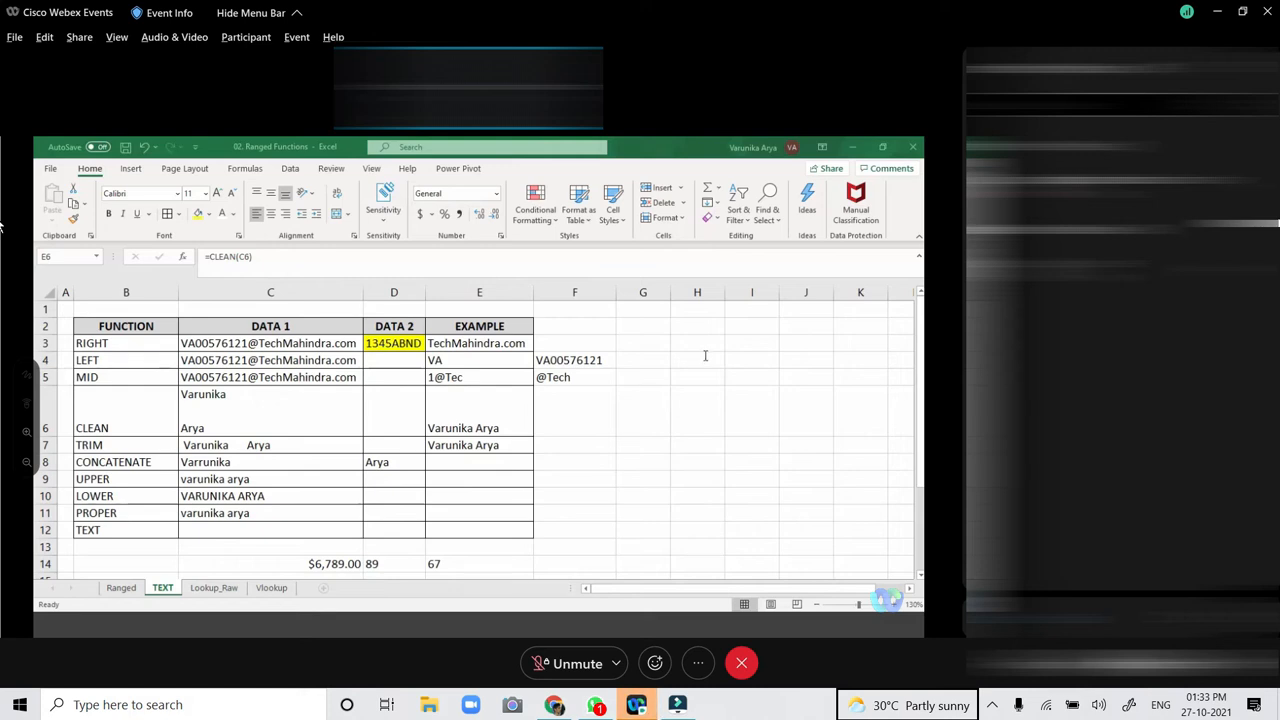
left_click(597, 426)
Join the first and last names from the CONCATENATE row by entering =CONCAT(C8,D8) in E8.
left_click(351, 467)
left_click(429, 463)
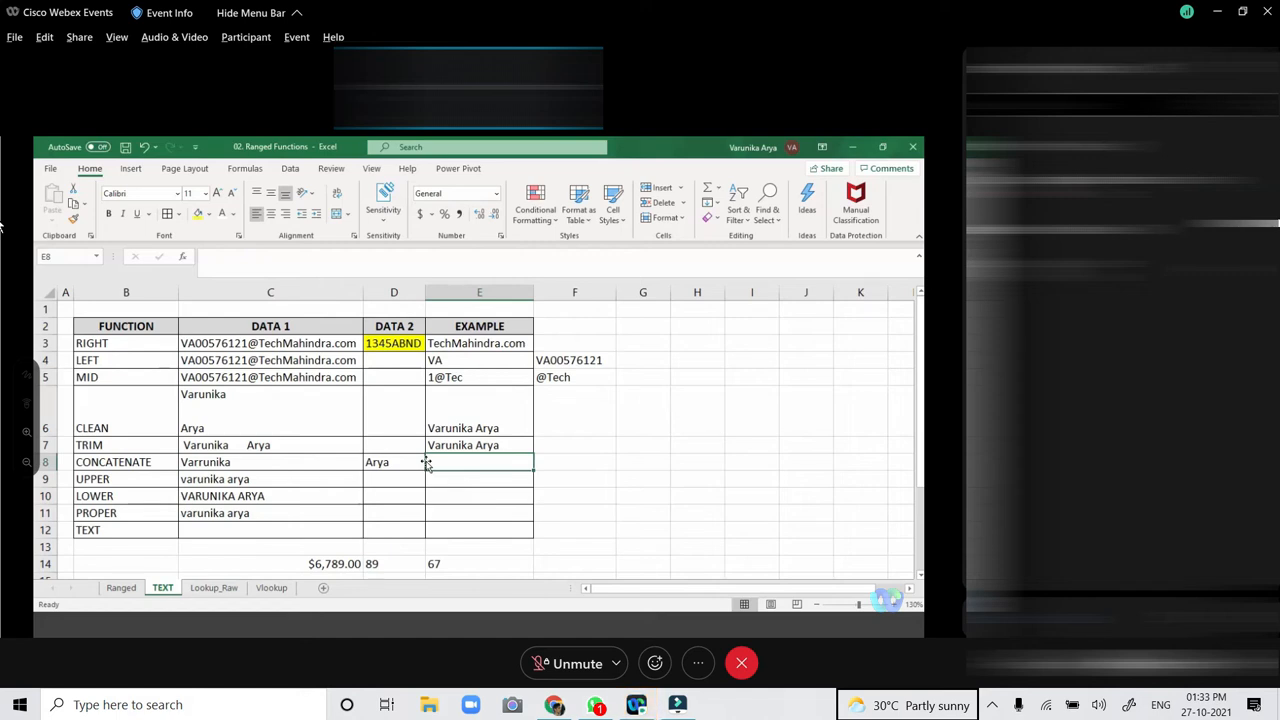
left_click(907, 379)
left_click(499, 466)
type("=CONCAT")
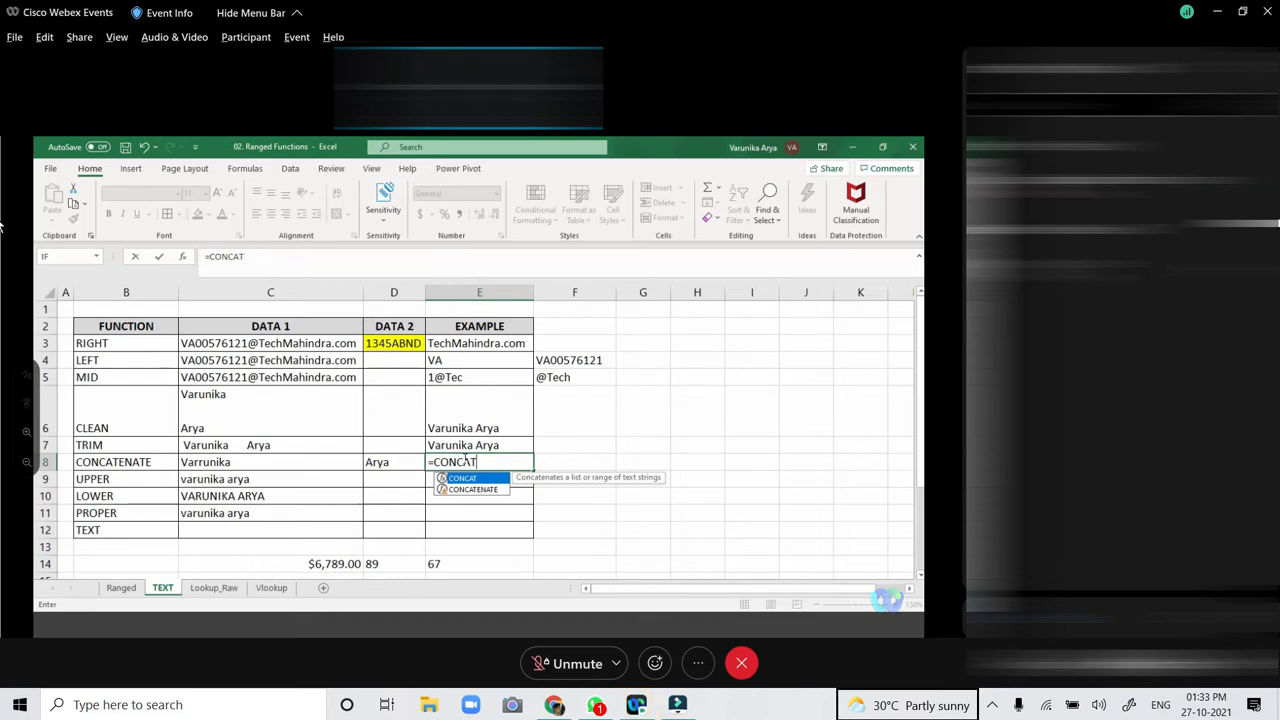
type("(")
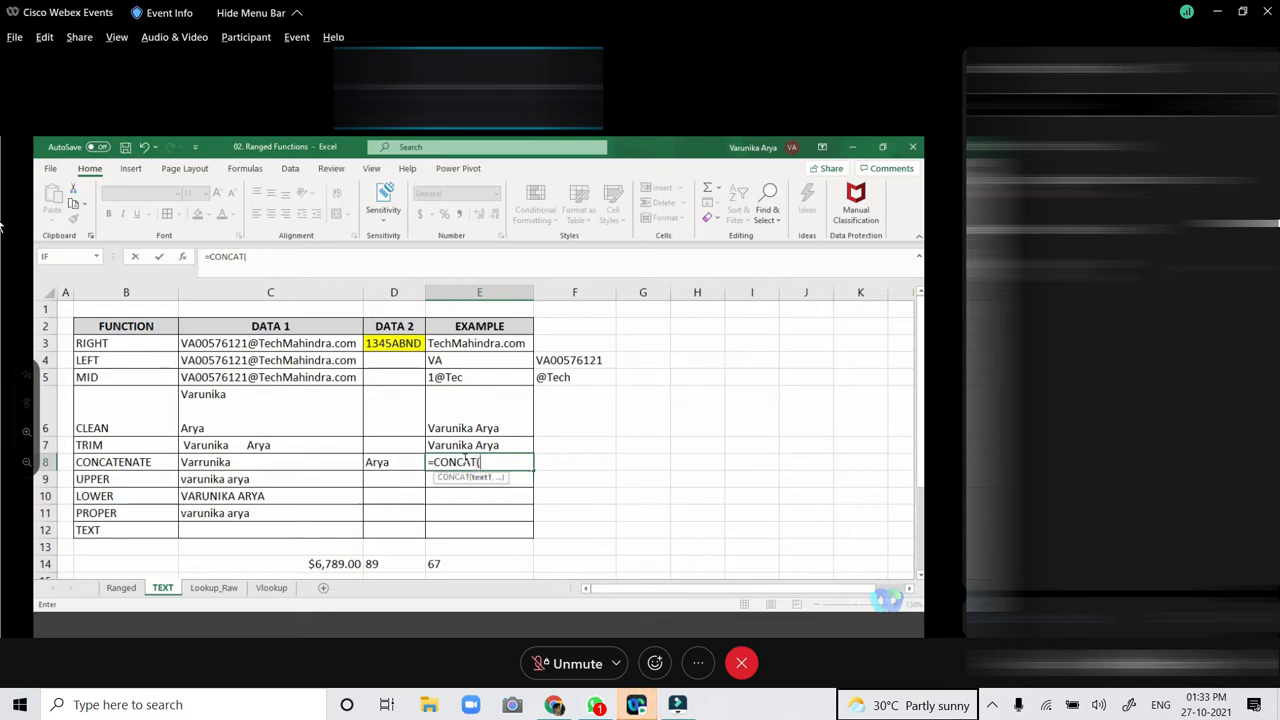
left_click(281, 459)
type(",")
left_click(377, 462)
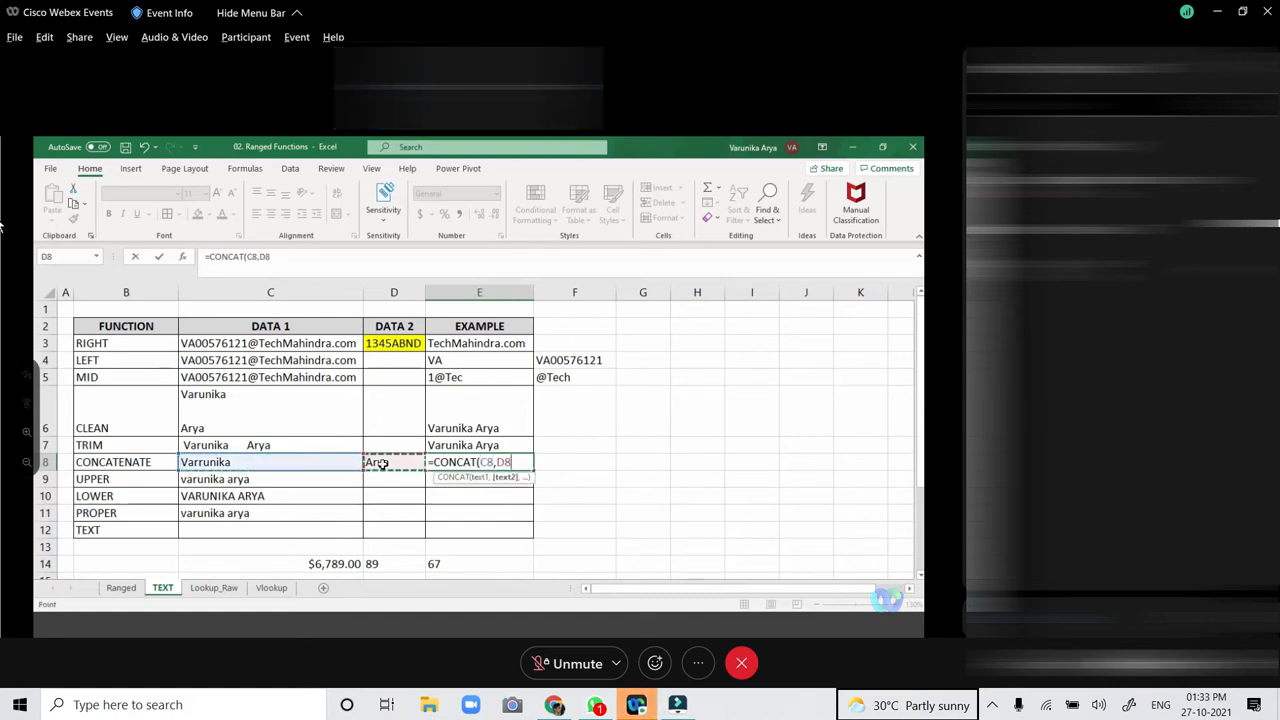
type(")")
key("Return")
left_click(480, 462)
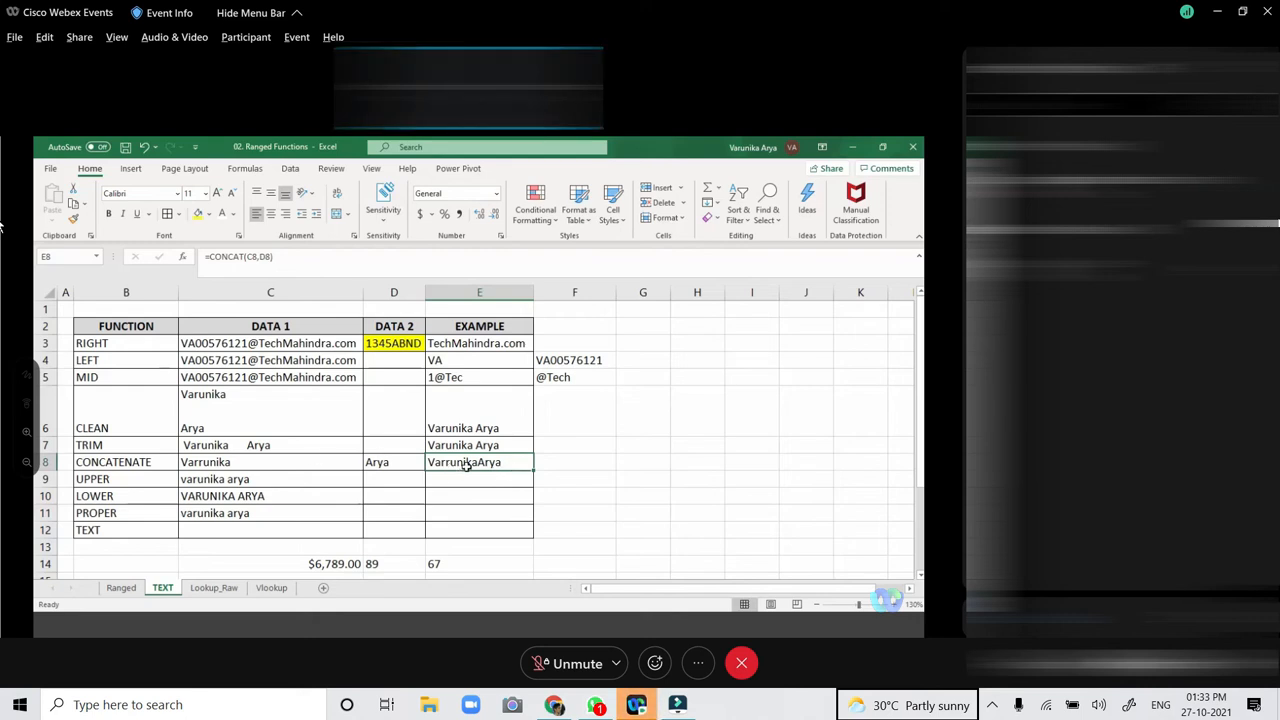
Combine C8, a space and E8 by entering =CONCAT(C8," ",E8) in F8, and check the formula.
left_click(551, 462)
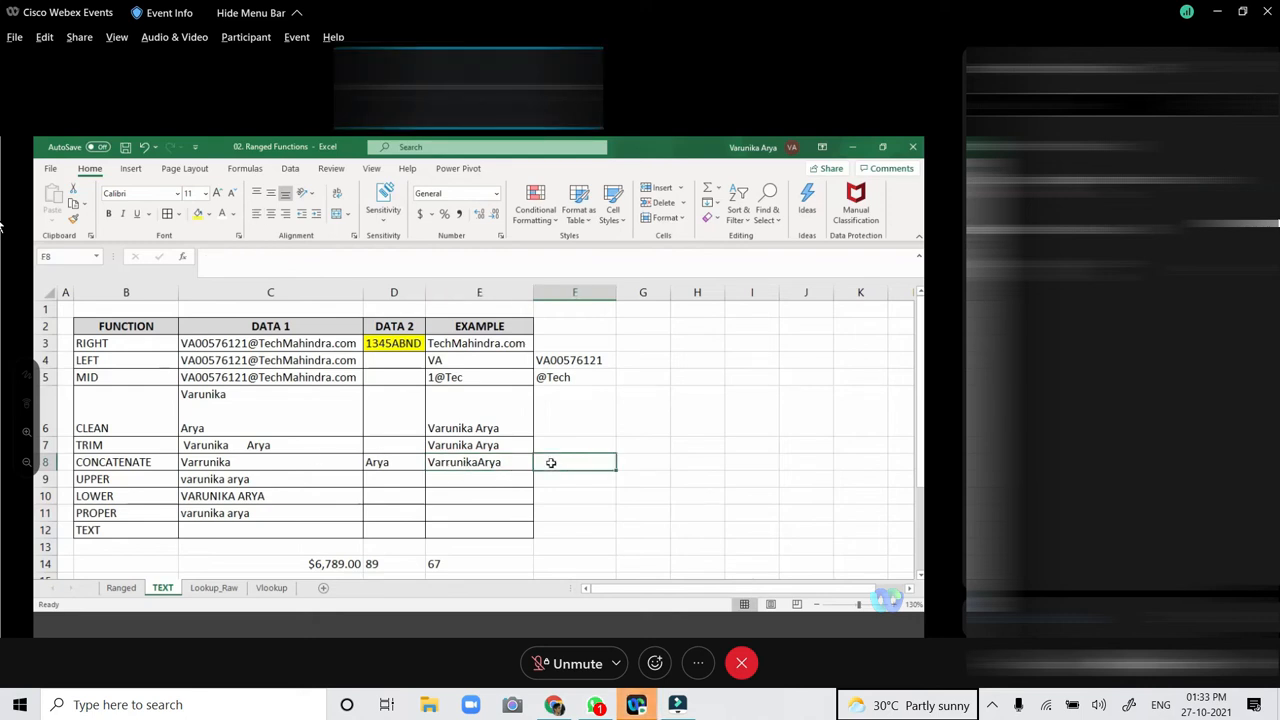
type("=CONCA")
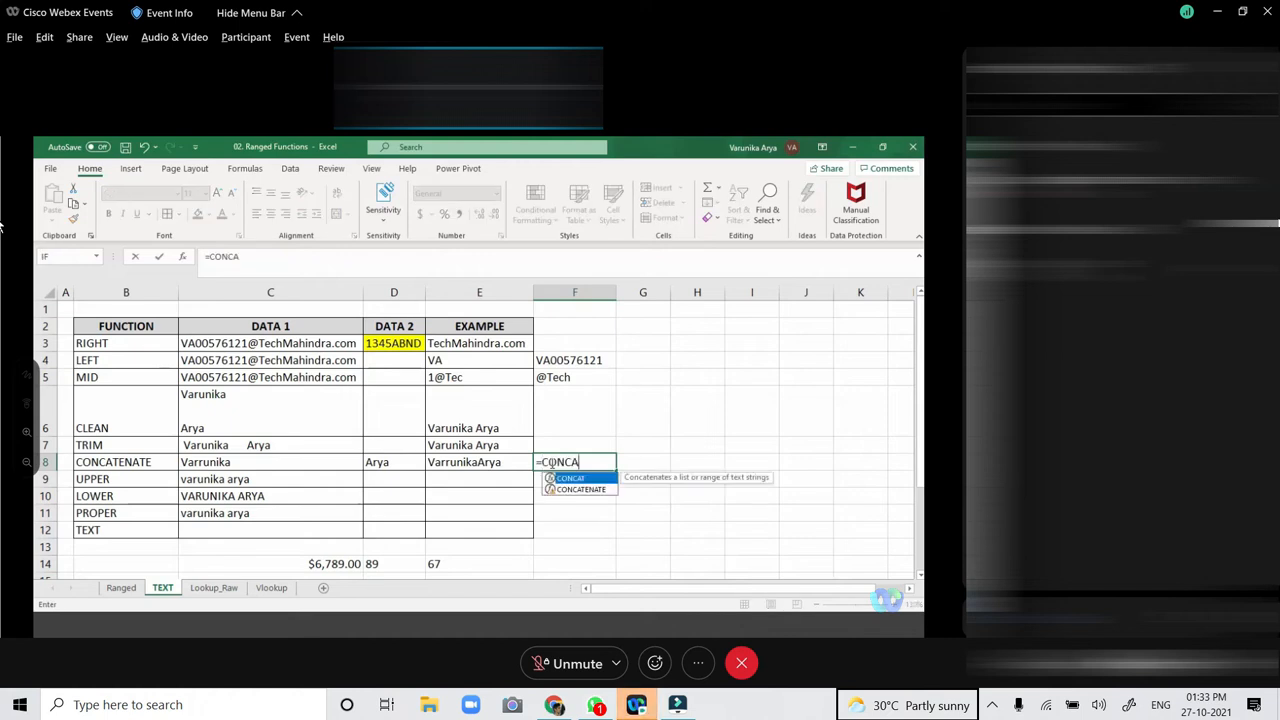
key("Tab")
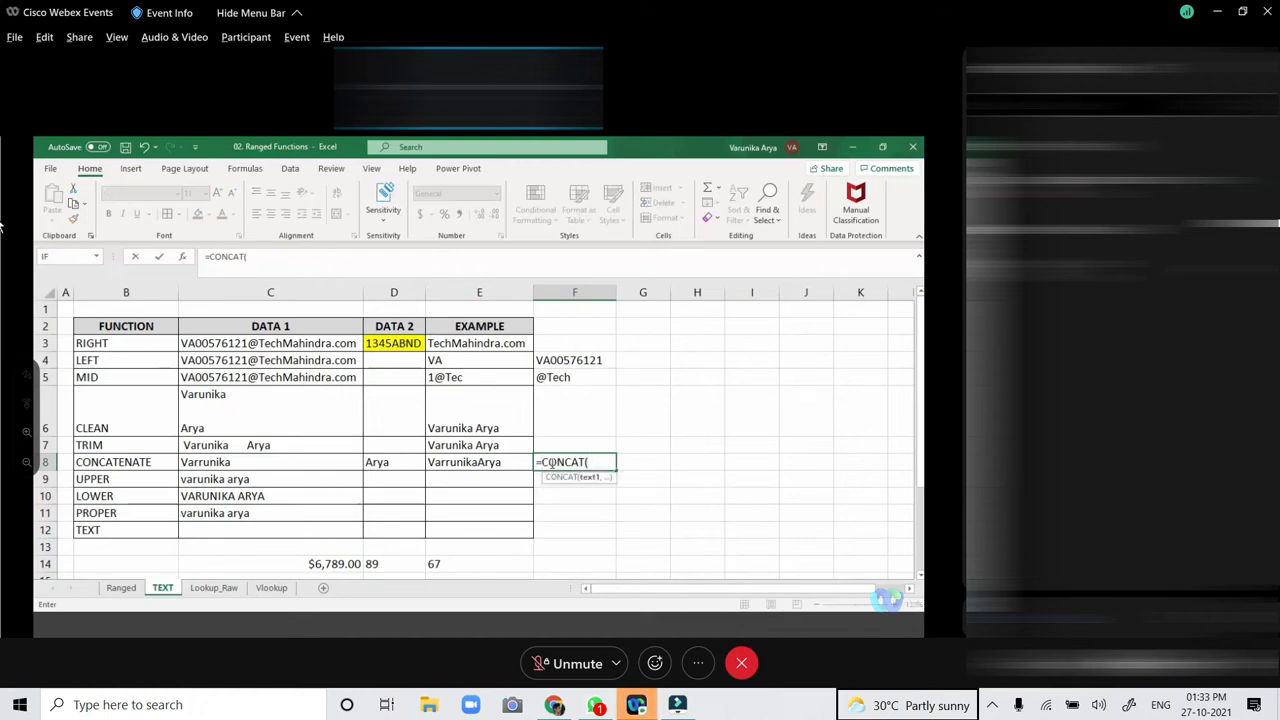
left_click(339, 462)
type(",\" \",")
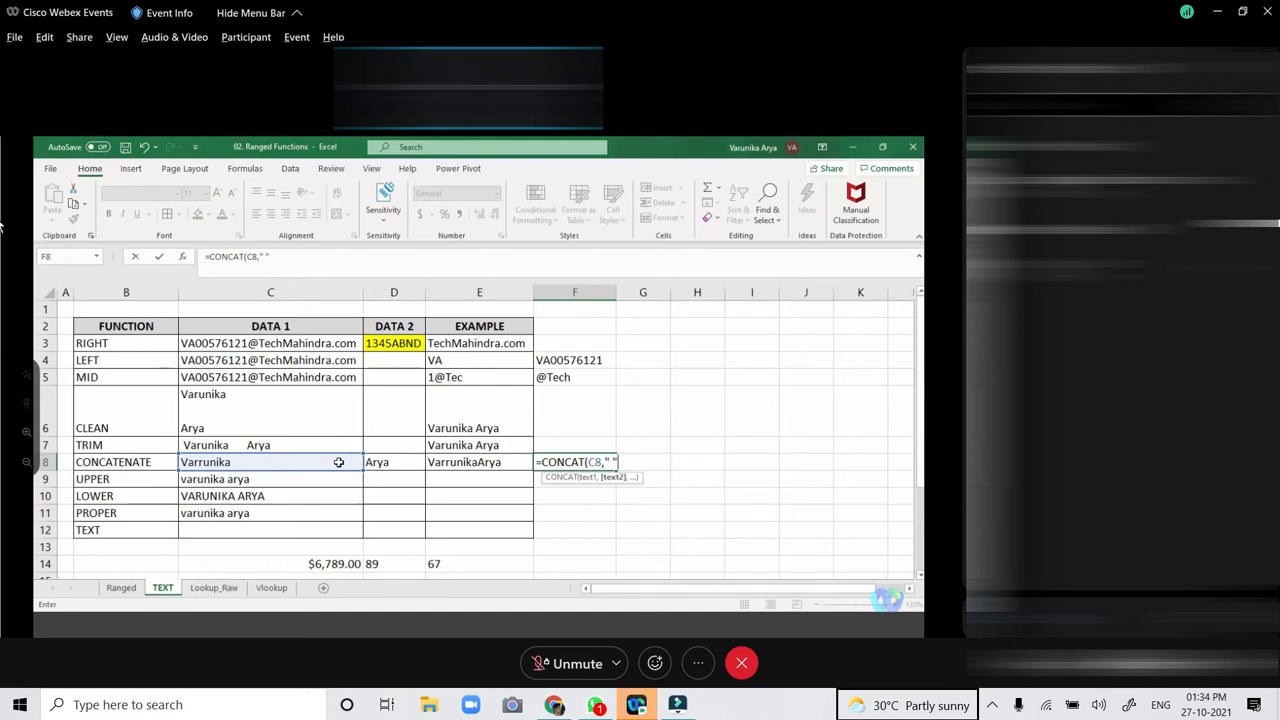
left_click(442, 462)
key("Return")
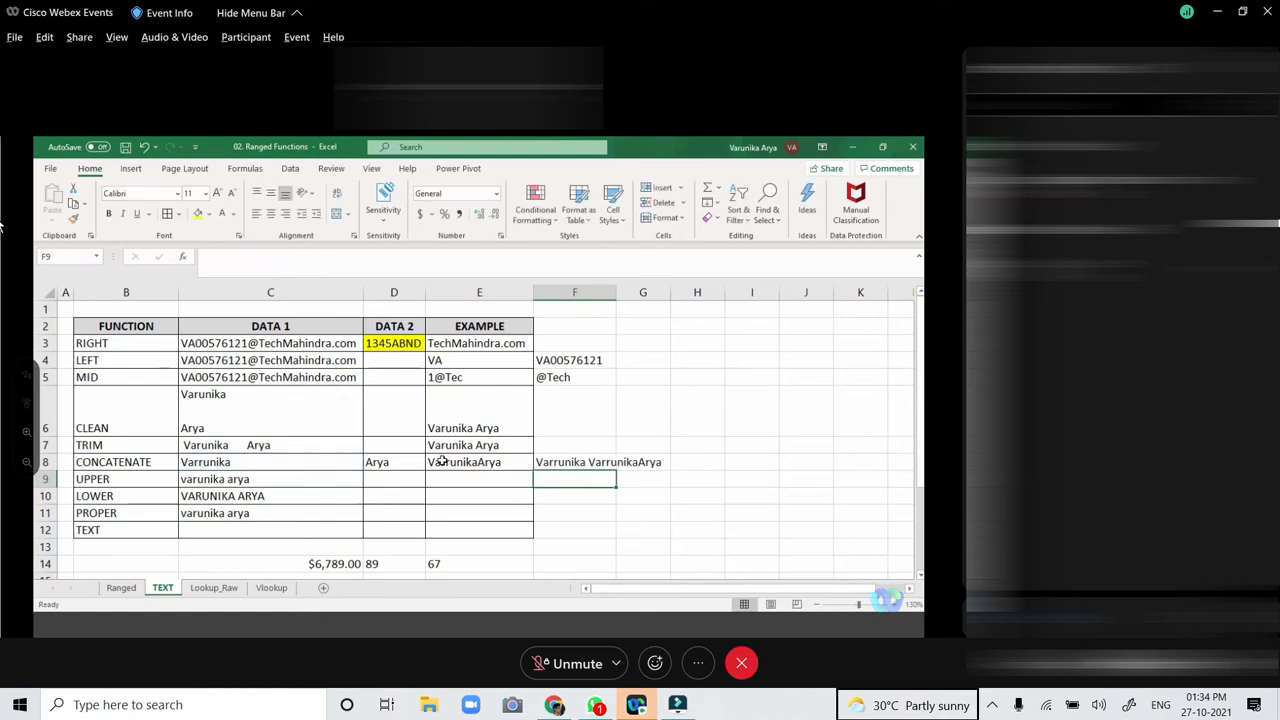
left_click(570, 462)
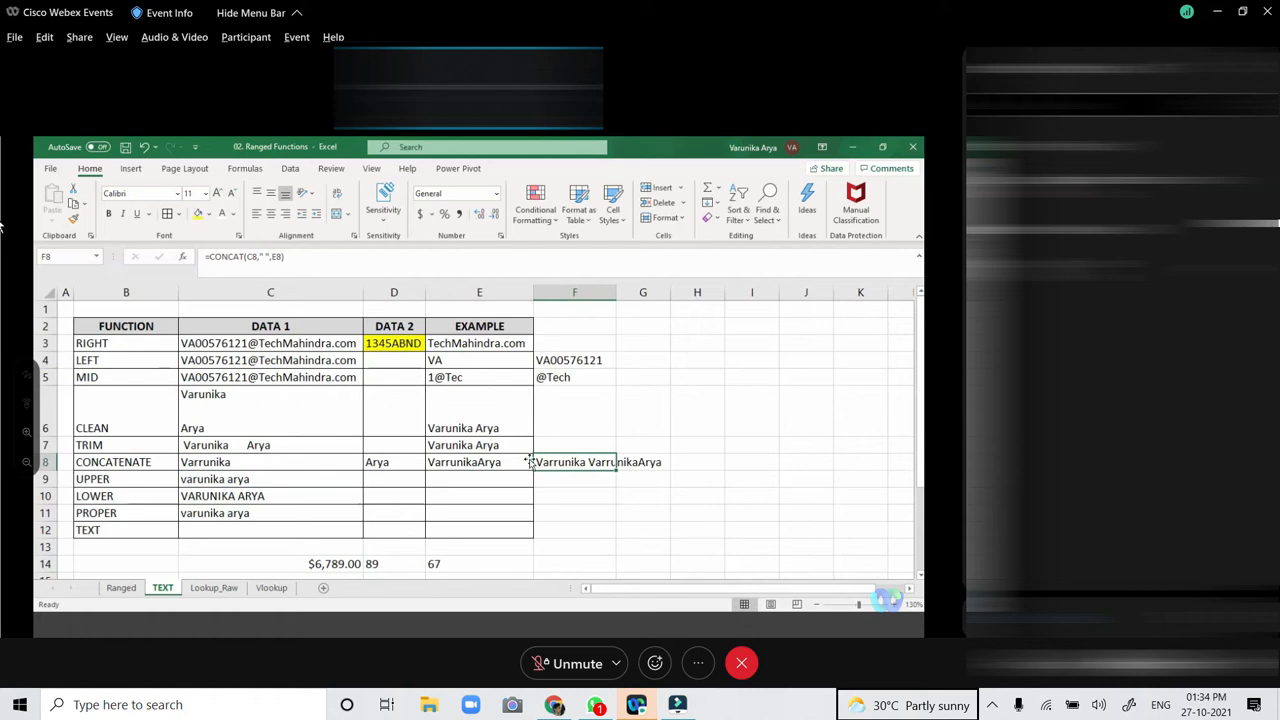
left_click(358, 462)
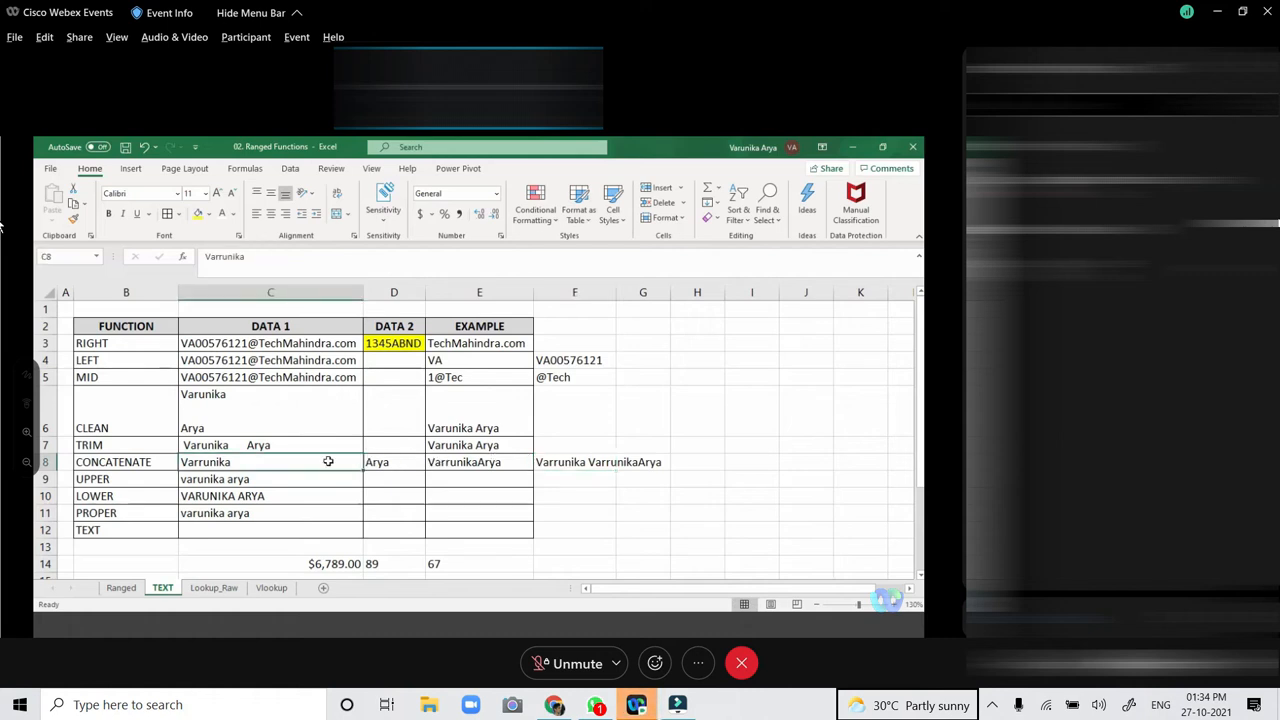
Review the CONCAT formulas in E8 and F8, including the quoted space between the arguments in F8.
left_click(453, 462)
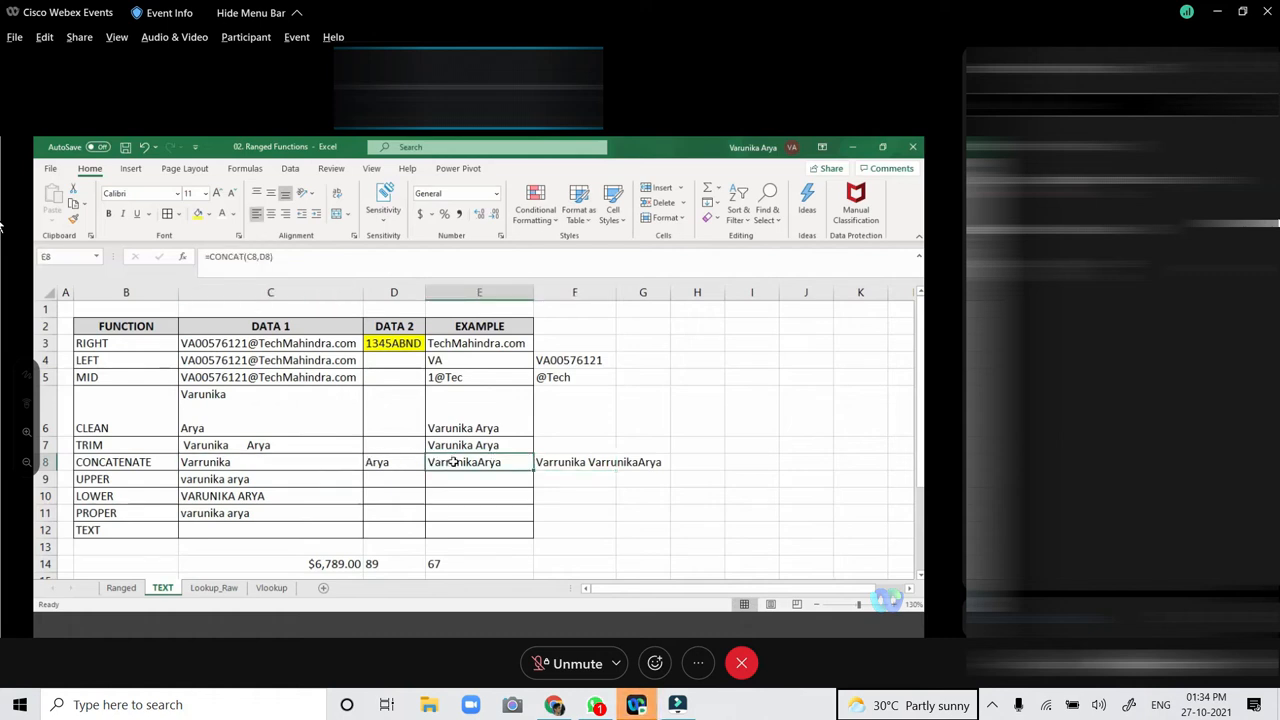
left_click(586, 462)
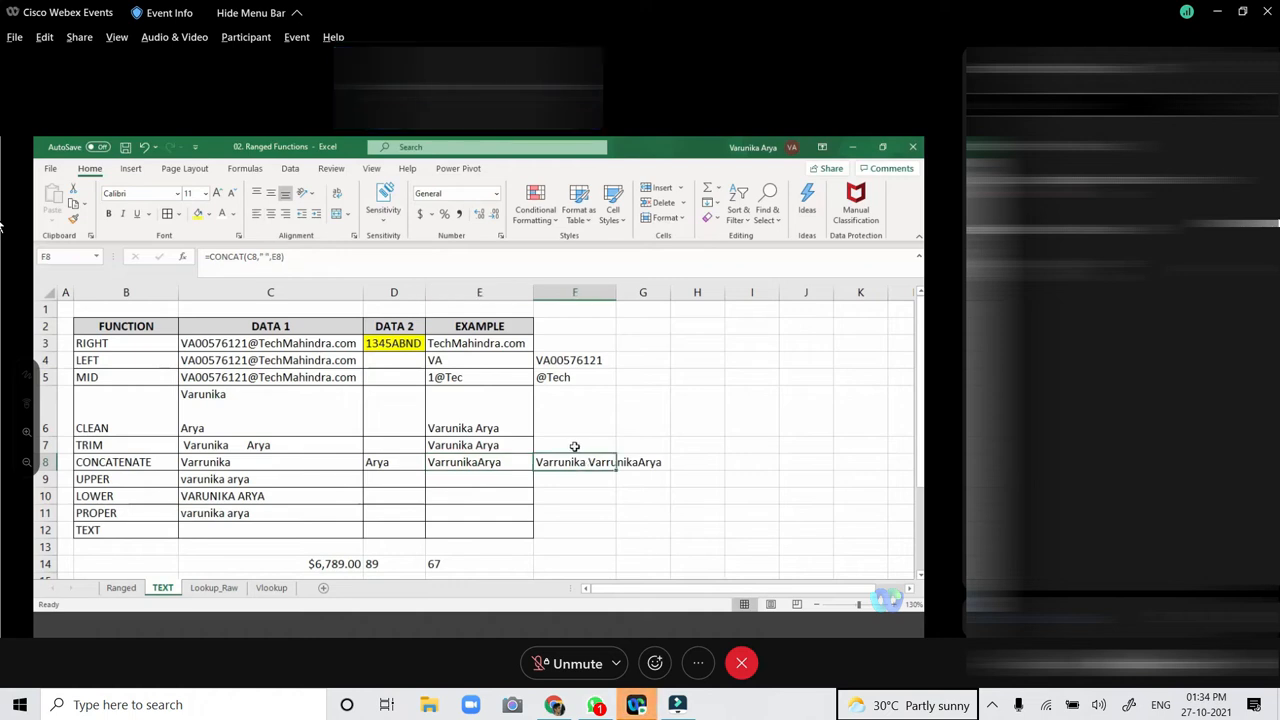
left_click(265, 256)
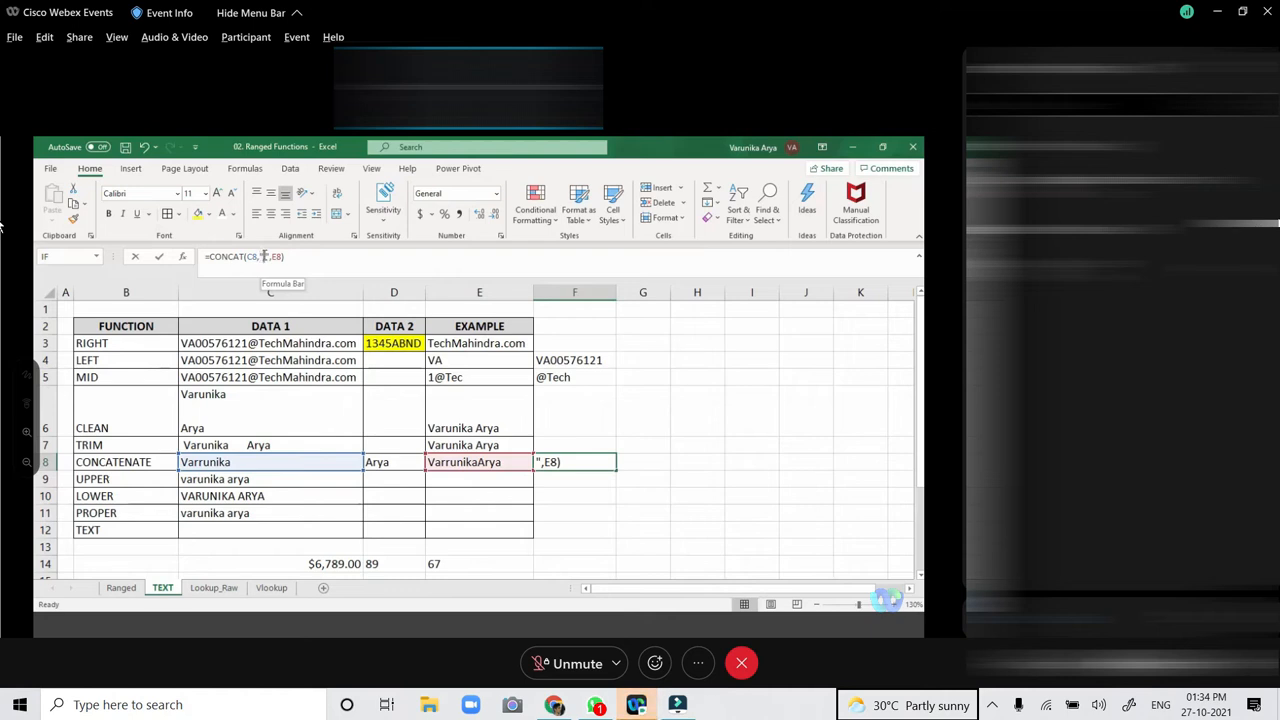
left_click(265, 256)
key("Return")
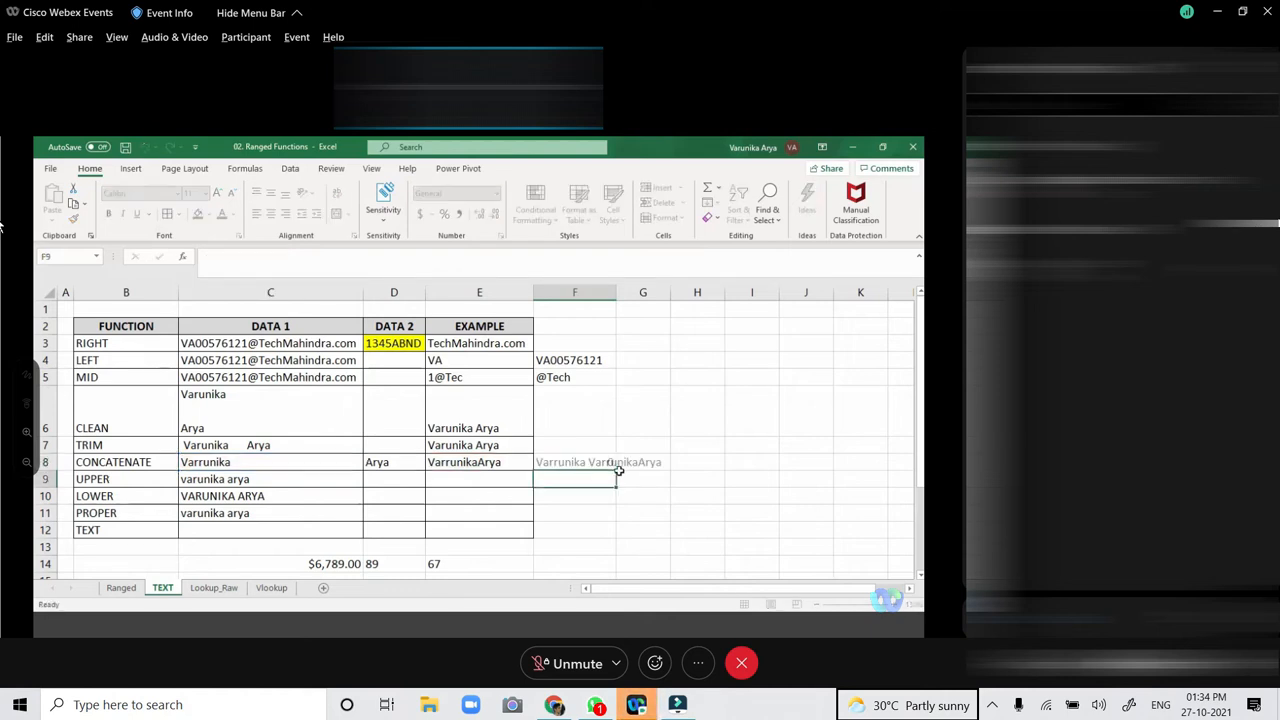
Replace the formula in F8 with =C8&"," to append a comma to the first name using the ampersand operator.
left_click(592, 461)
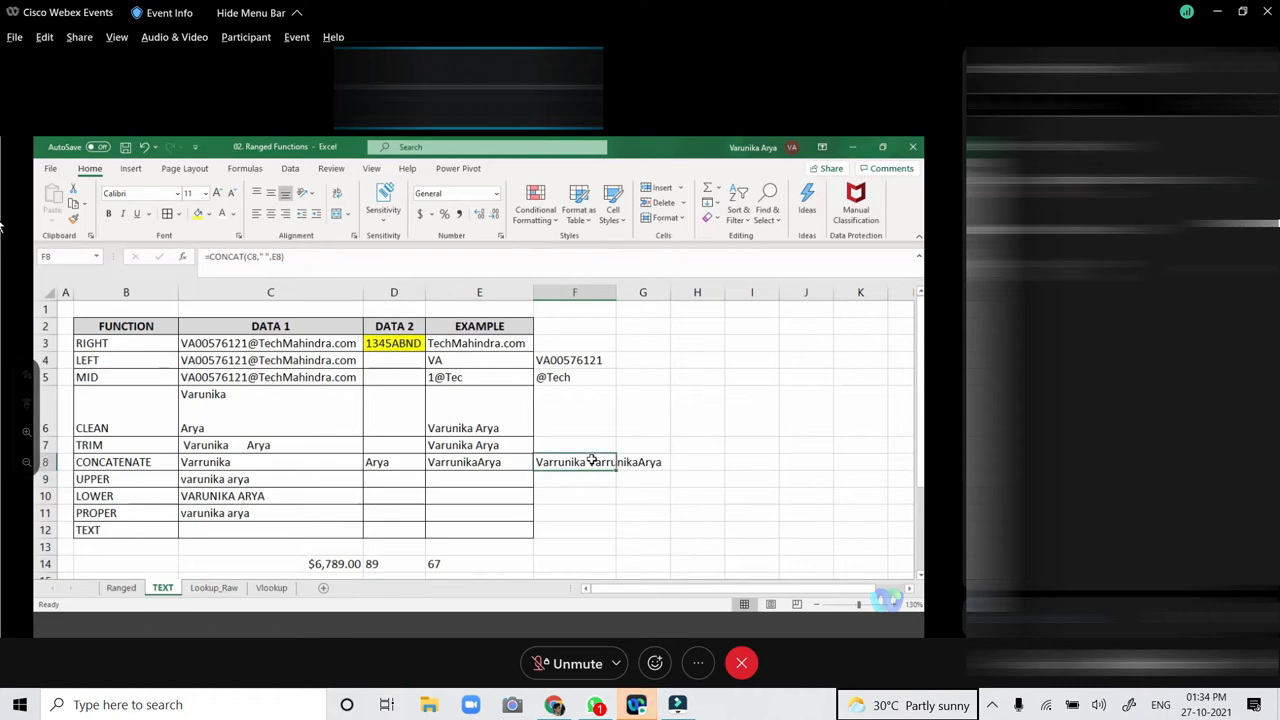
type("=")
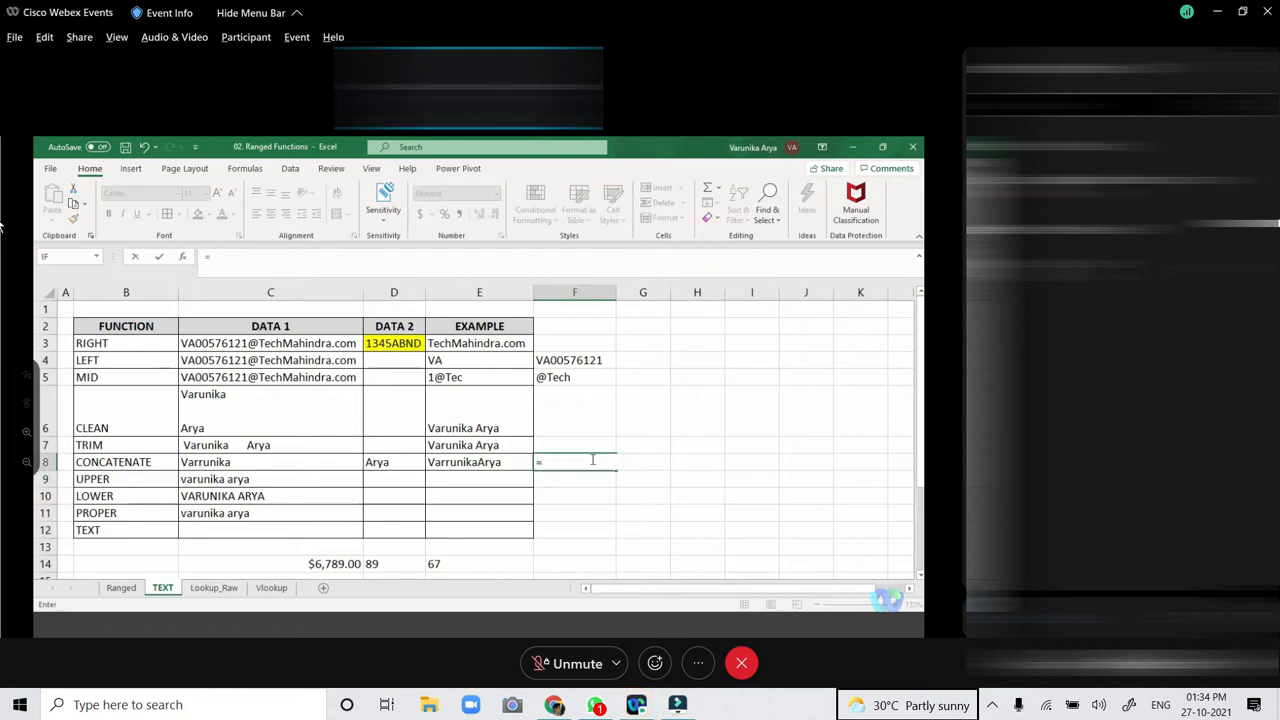
left_click(352, 463)
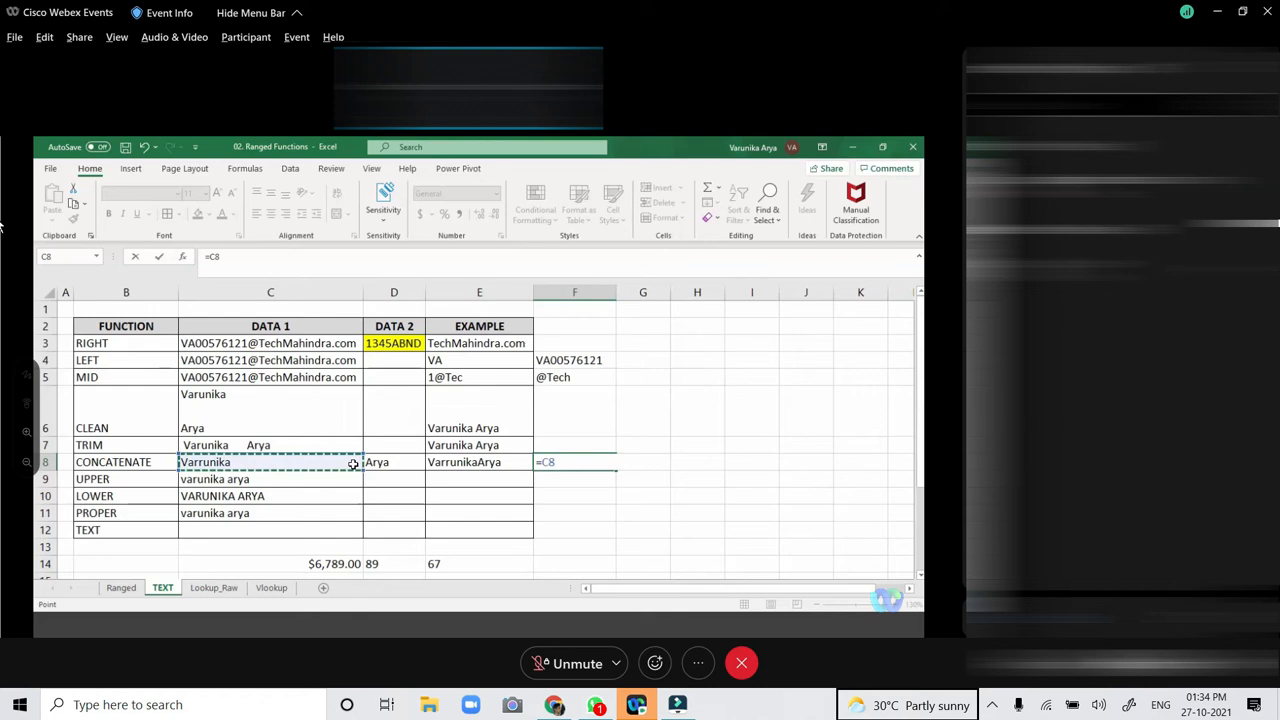
type("&")
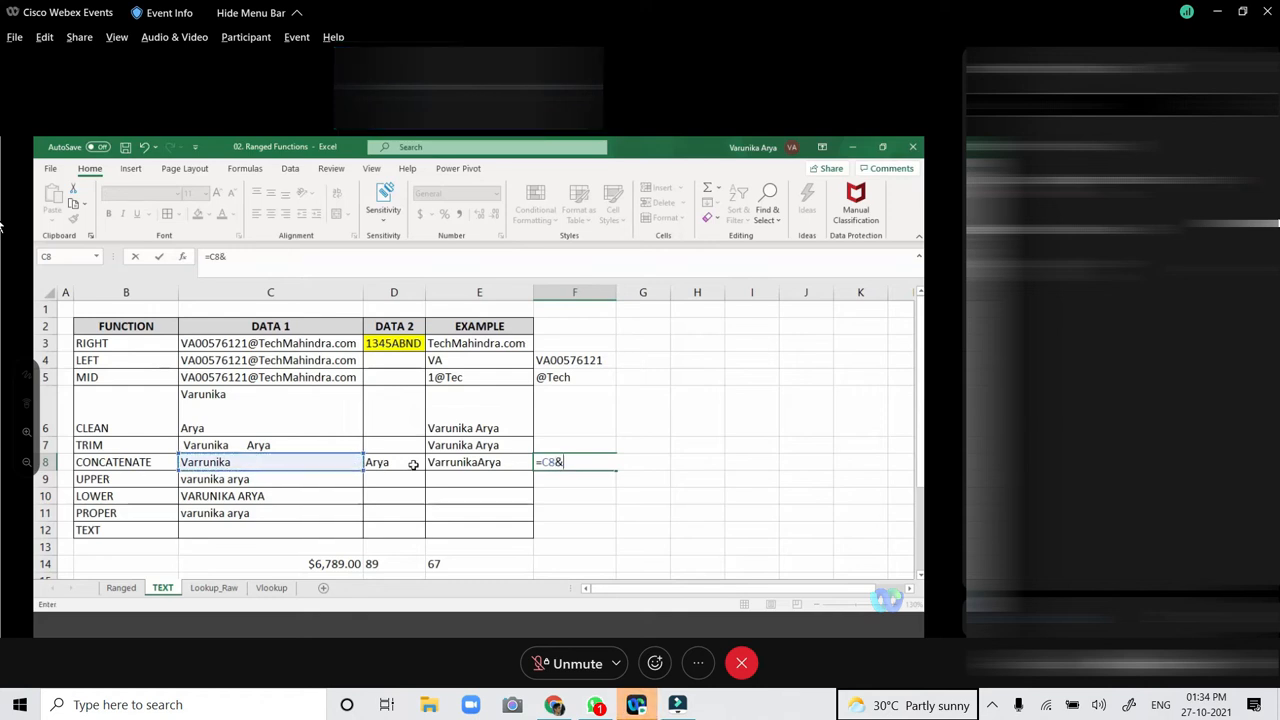
type("\",\"")
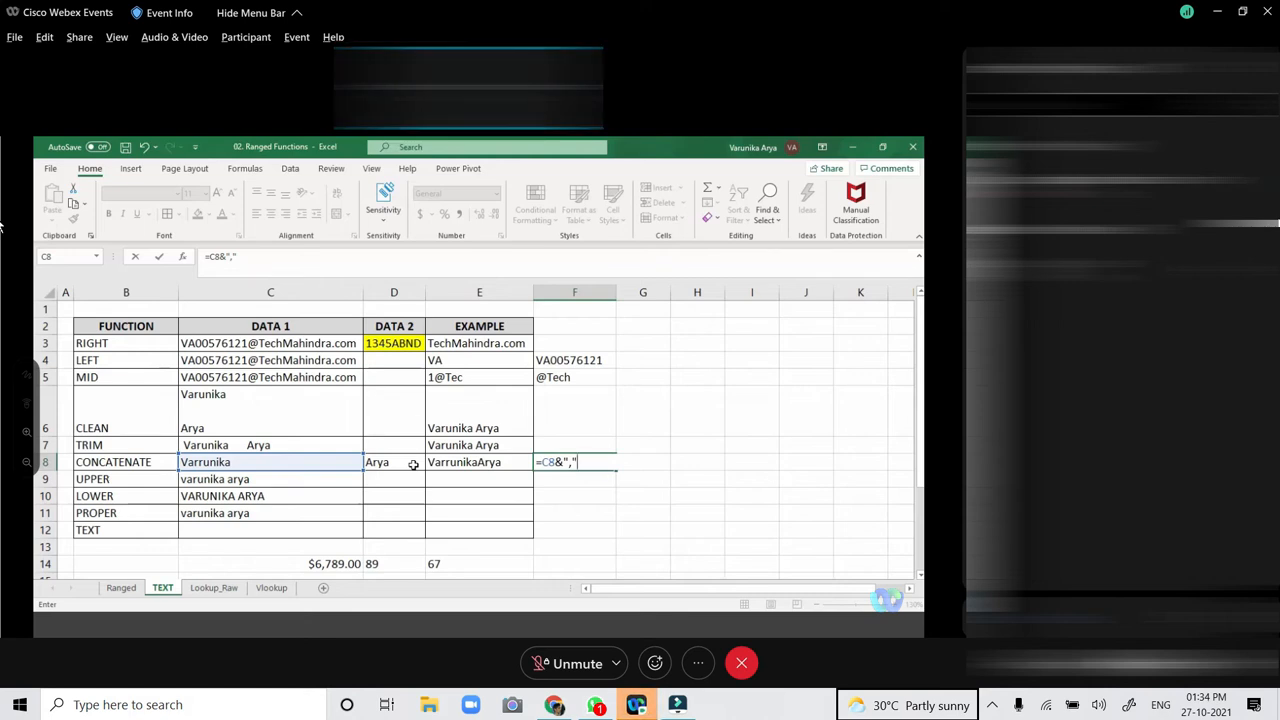
key("Return")
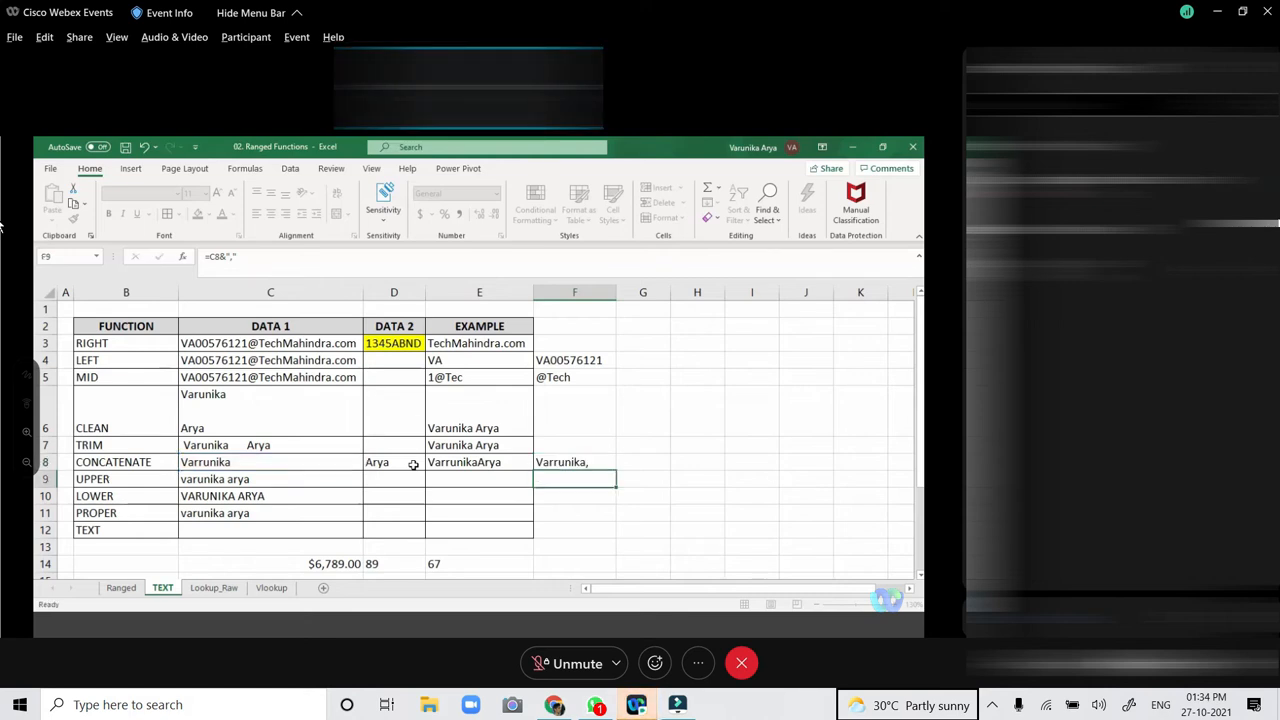
Examine the ampersand formula in F8 and the UPPER, LOWER and PROPER rows of the function table.
left_click(562, 462)
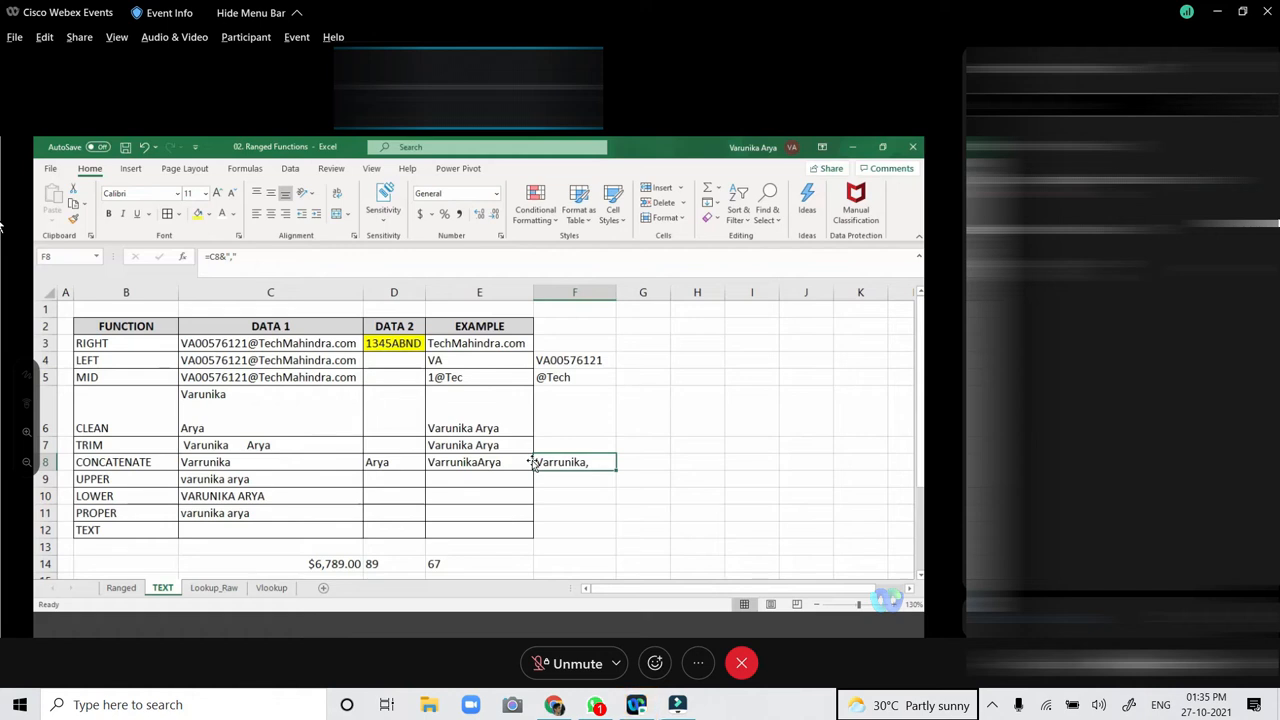
left_click(798, 367)
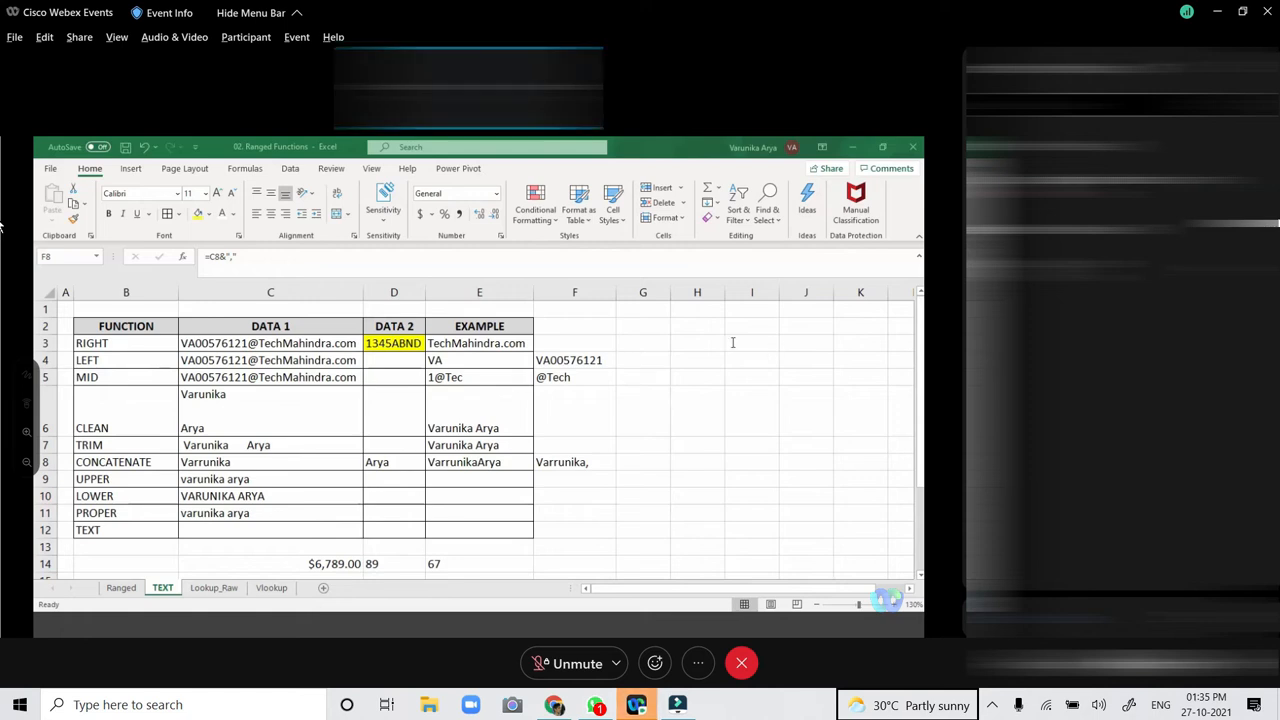
left_click(537, 415)
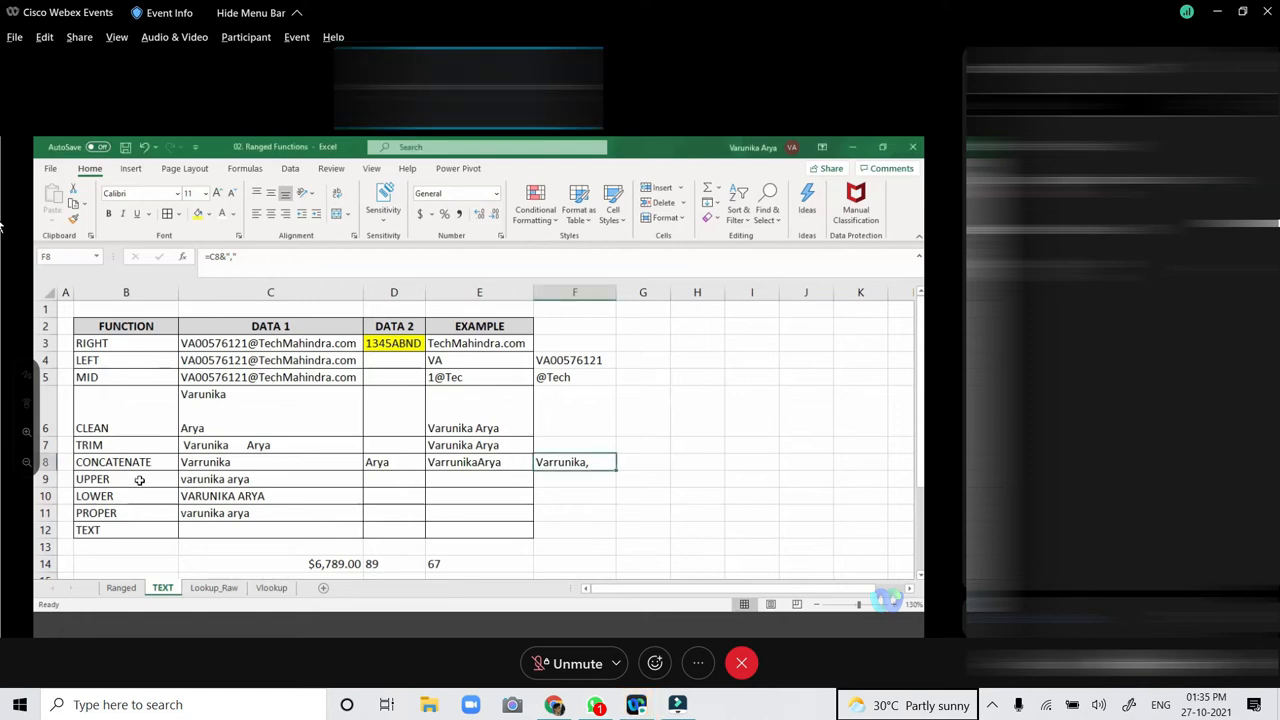
left_click_drag(145, 479, 475, 518)
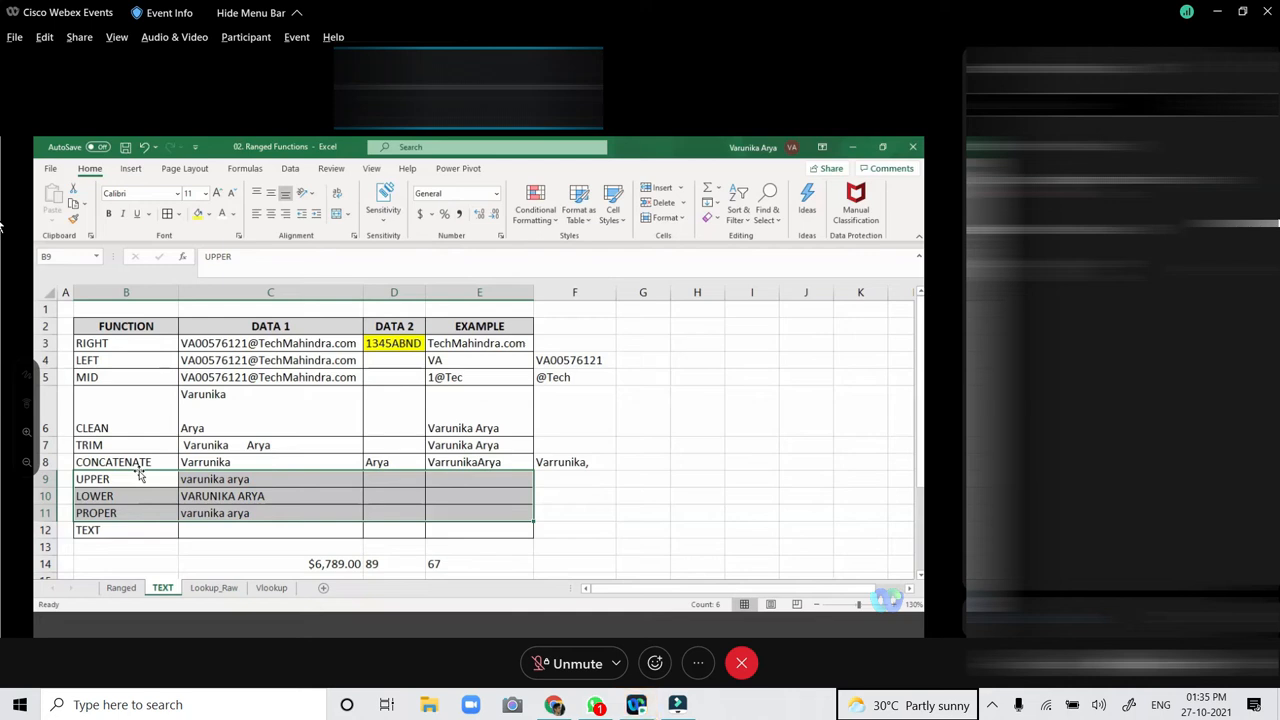
left_click(572, 460)
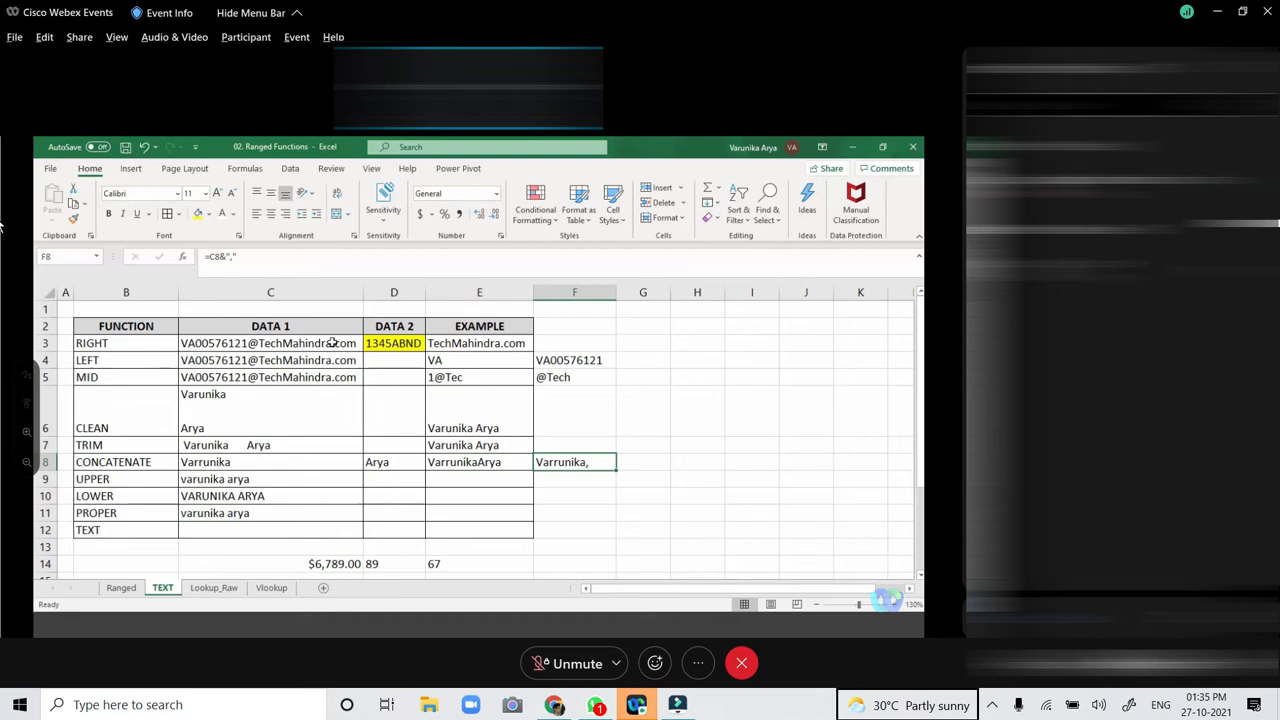
left_click(241, 256)
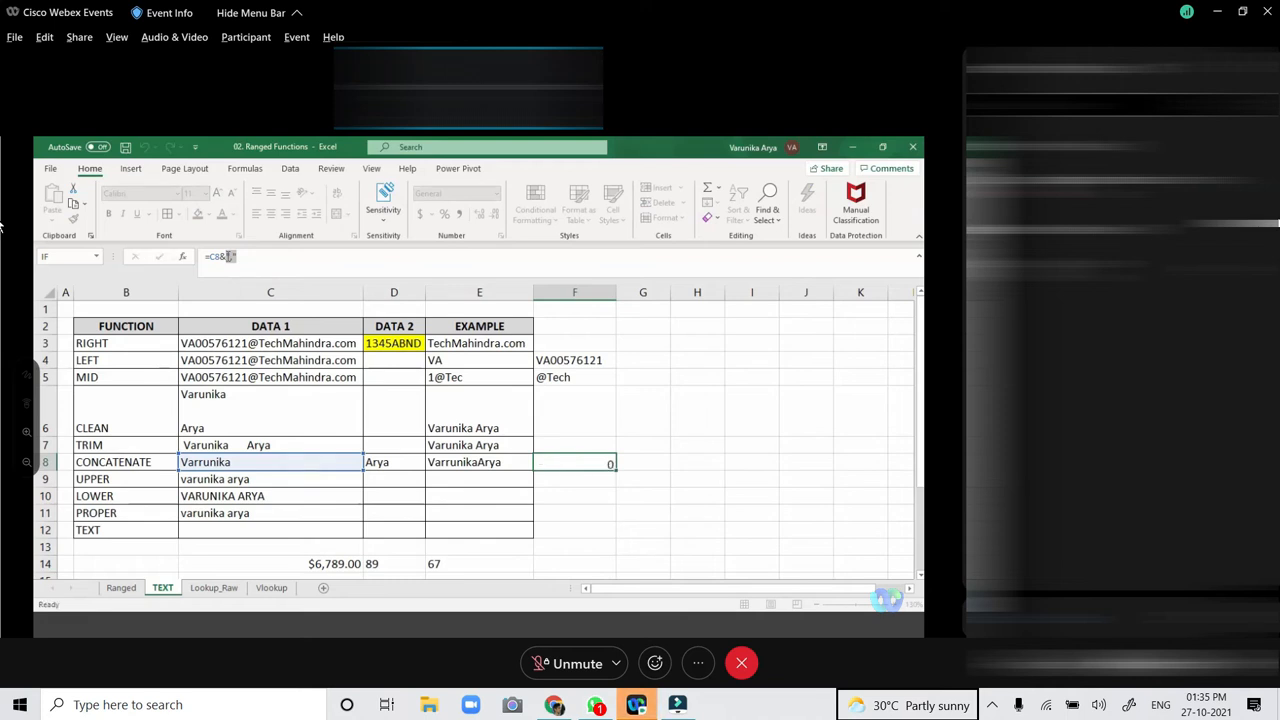
key("Return")
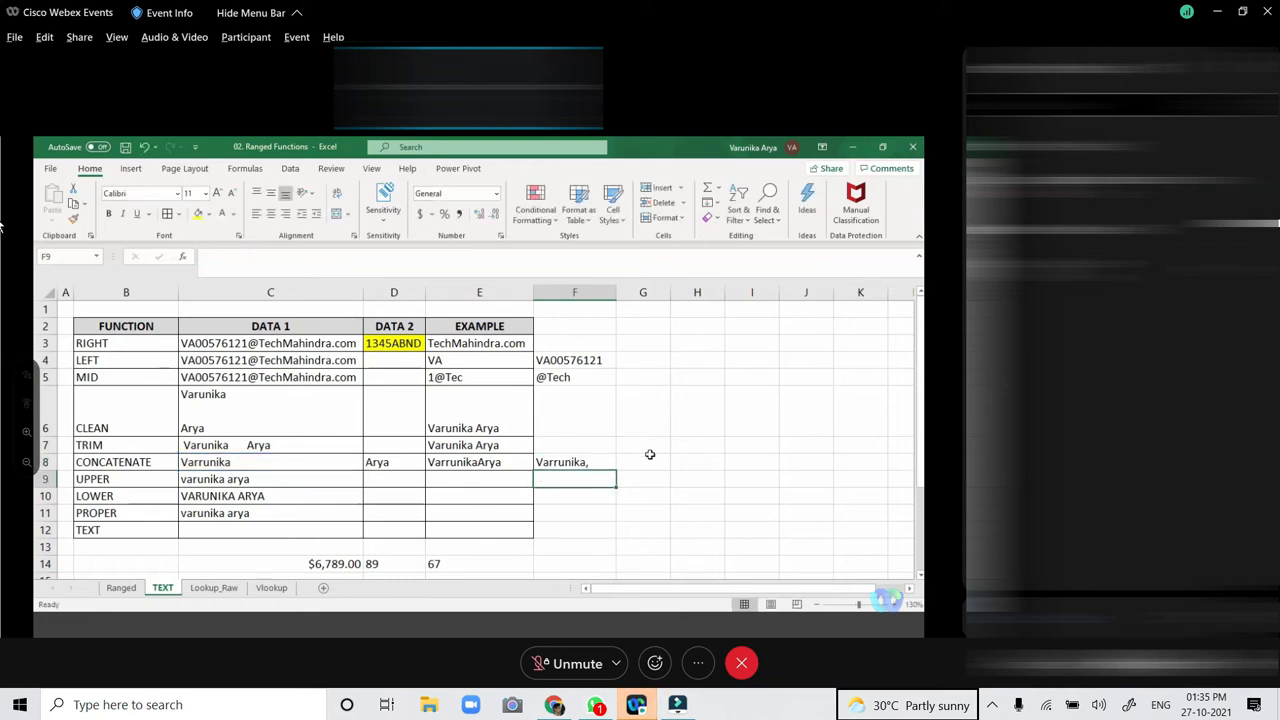
Join the first and last names from the CONCATENATE row by entering =C8&D8 in G8.
left_click(635, 467)
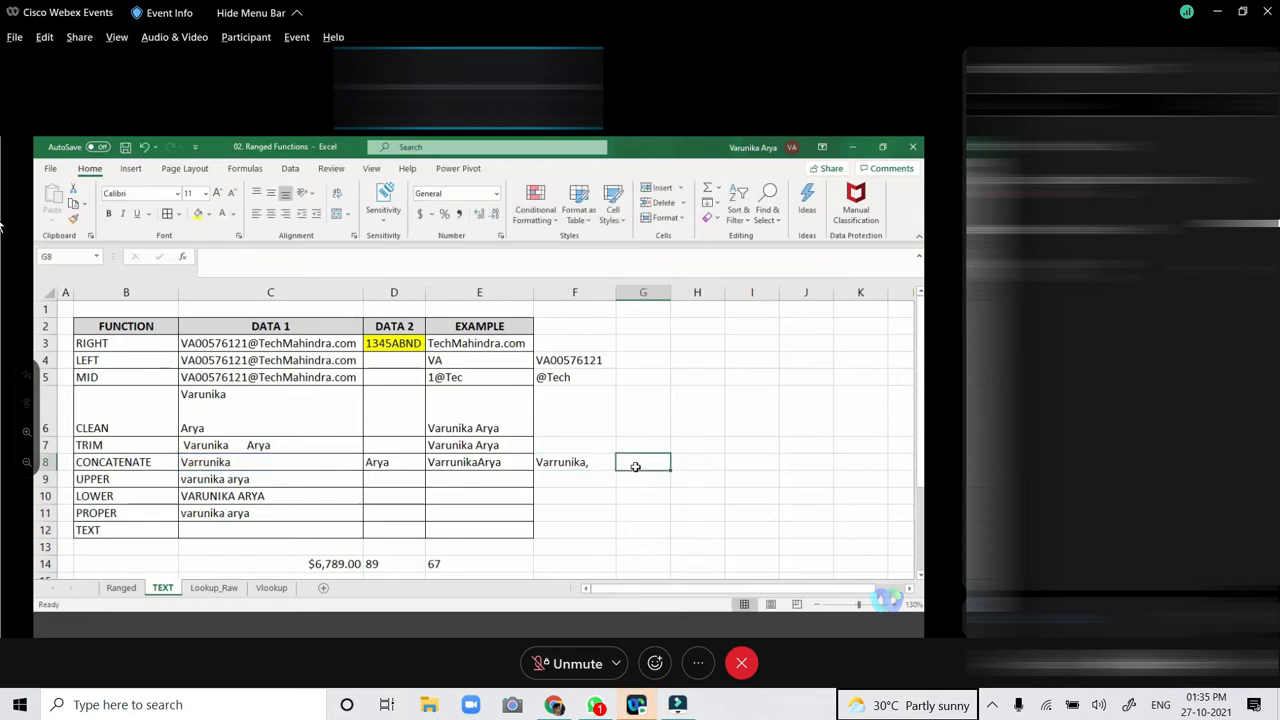
type("=")
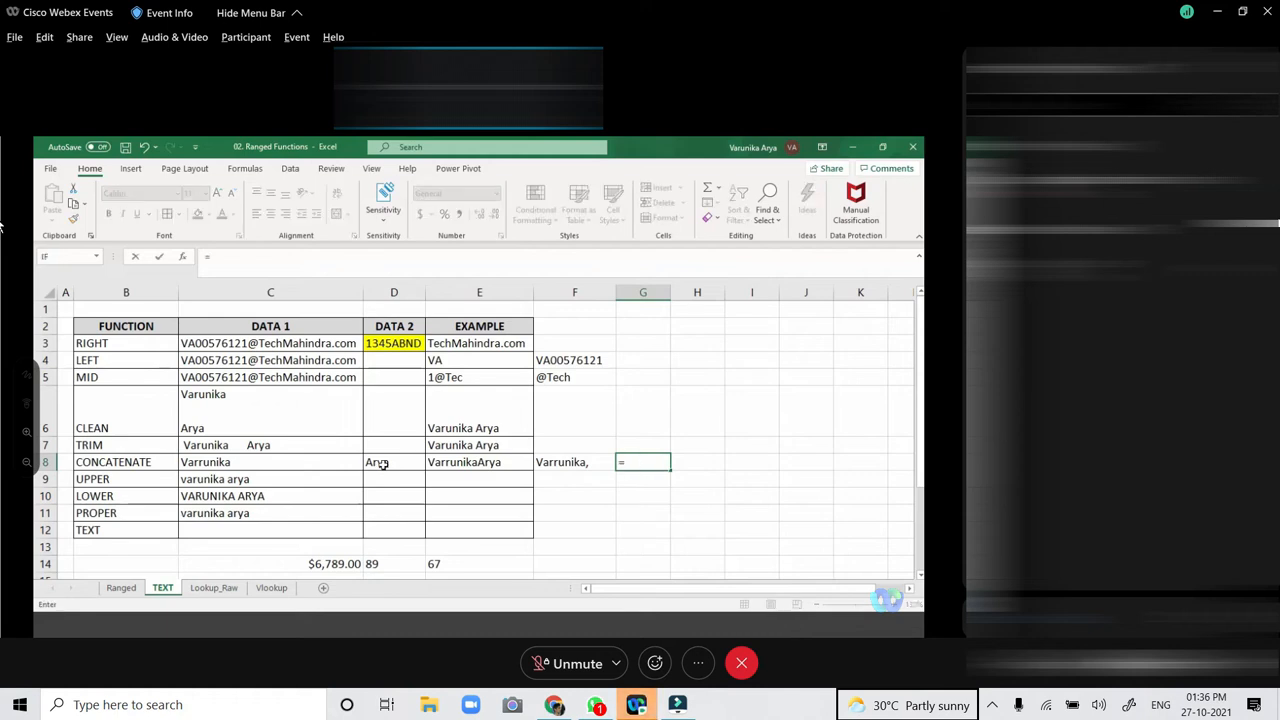
left_click(344, 465)
type("&")
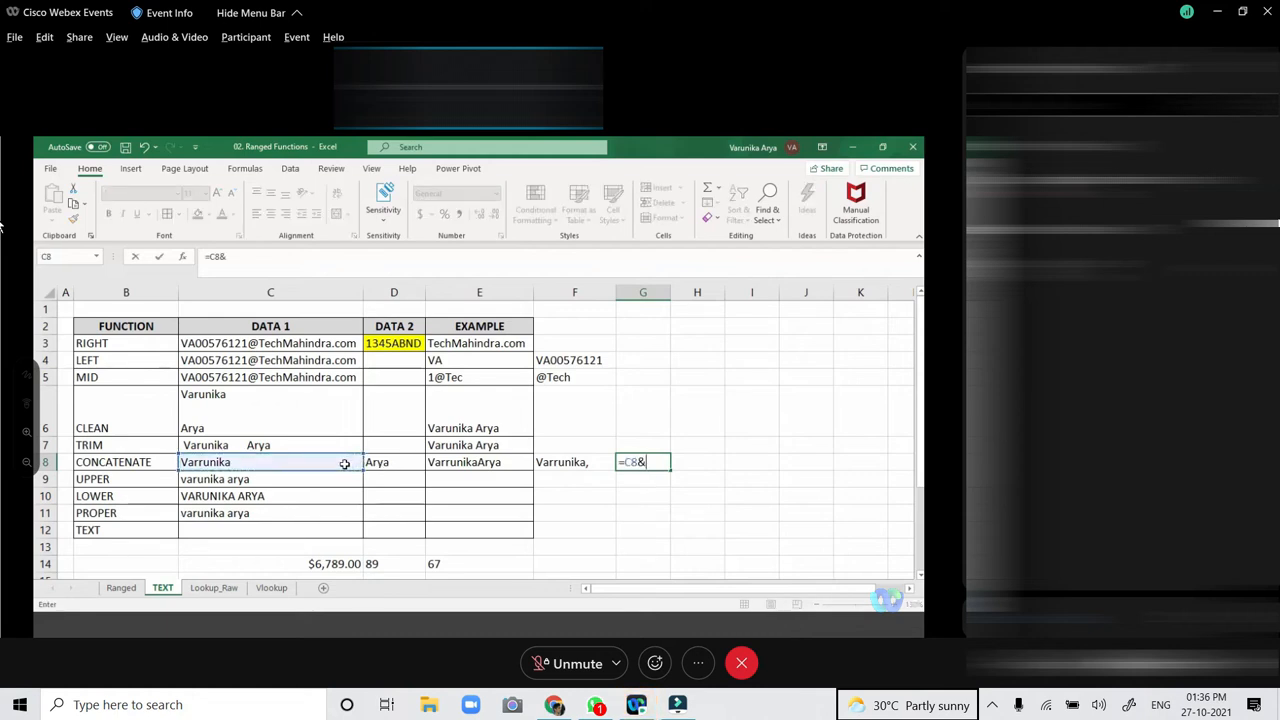
left_click(408, 461)
key("Return")
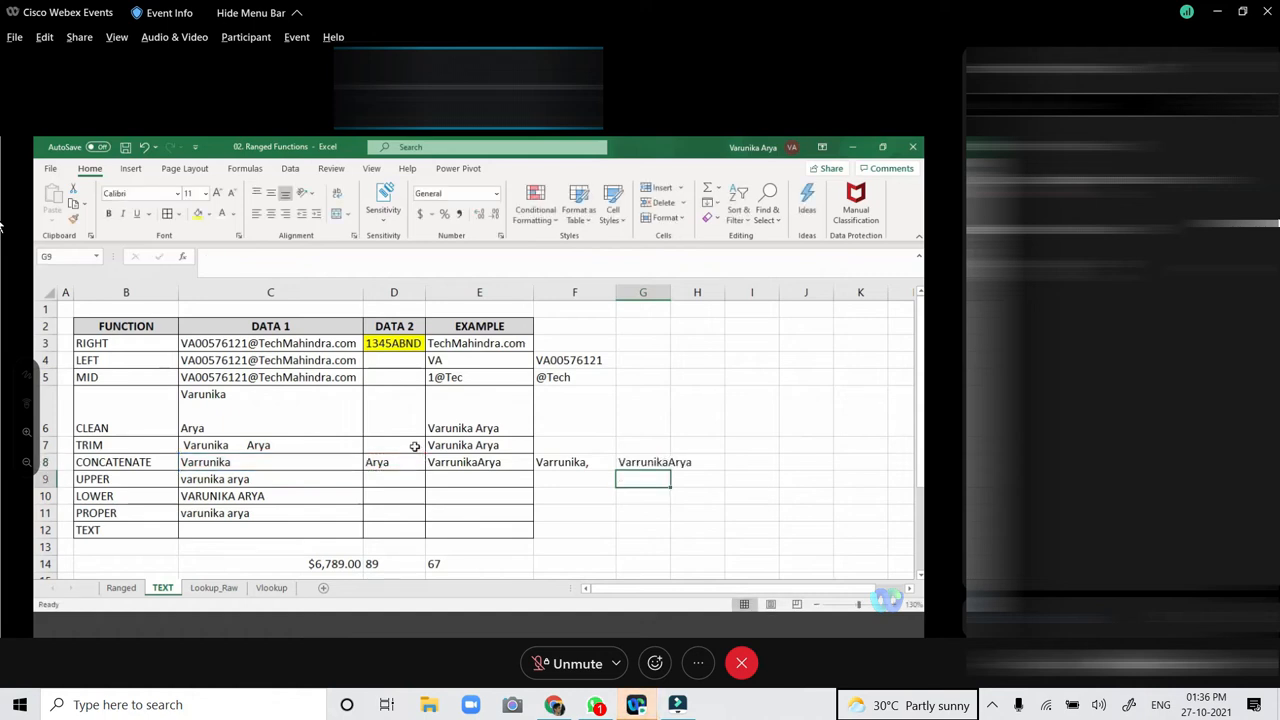
Examine the Lookup_Raw sheet's employee ID, name, email, hire date and location columns.
left_click(362, 485)
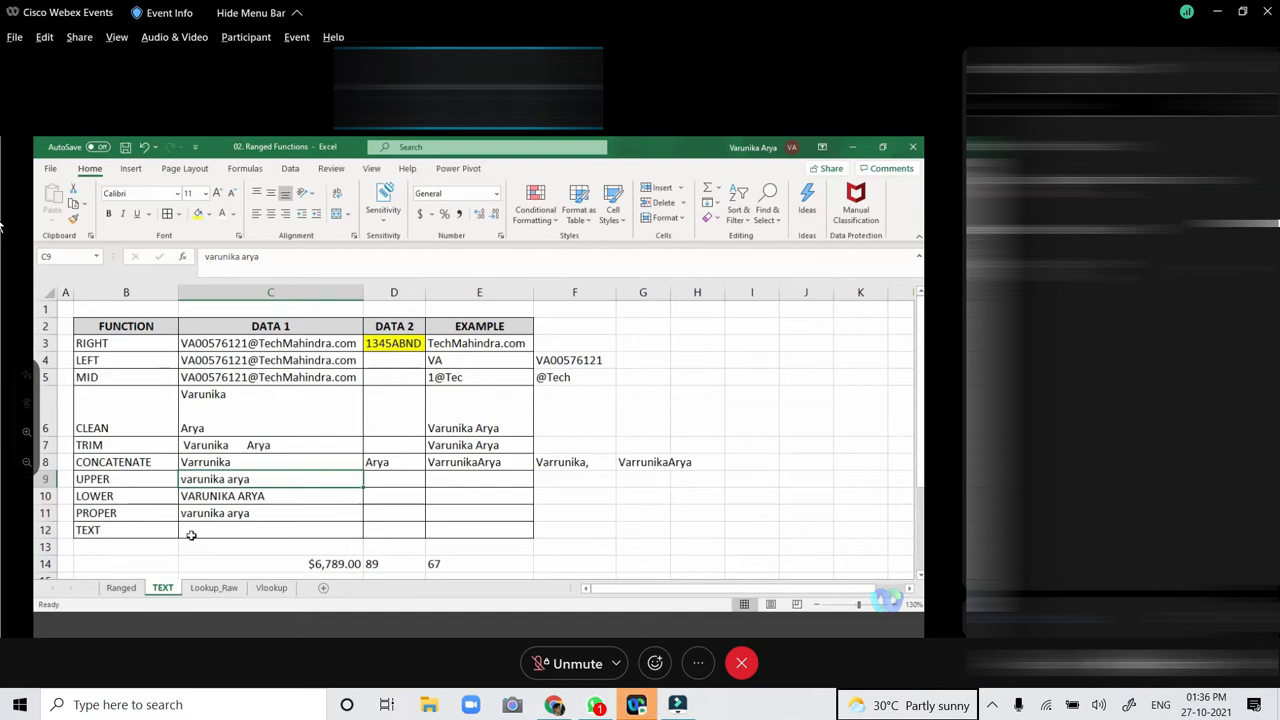
left_click(233, 588)
left_click(450, 395)
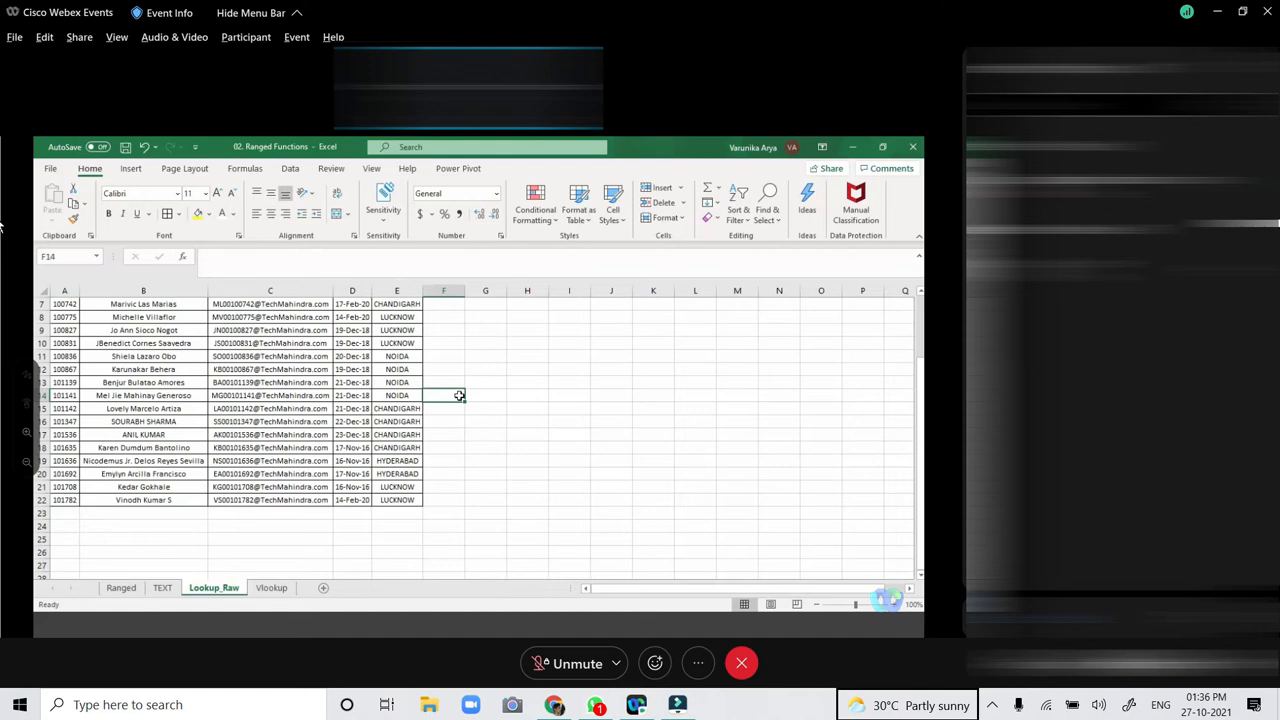
scroll(459, 396, "up", 2)
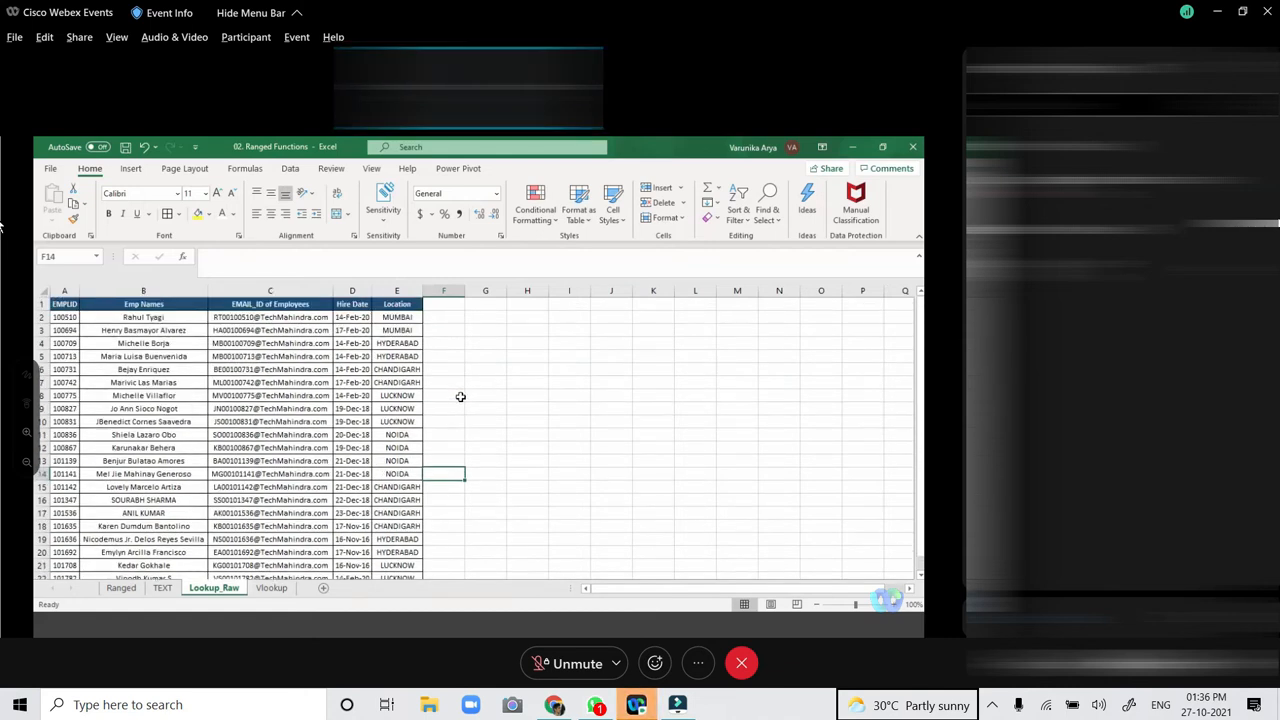
scroll(461, 398, "down", 1)
scroll(462, 399, "up", 1)
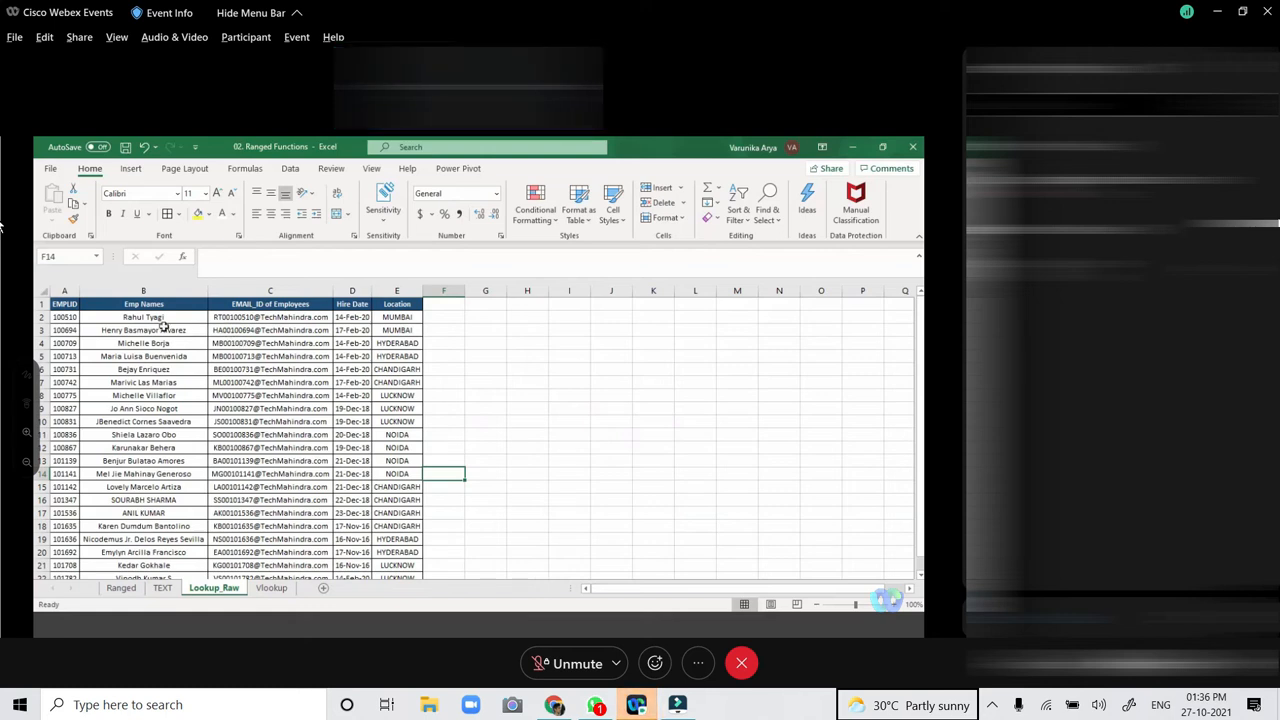
left_click_drag(64, 290, 121, 291)
left_click(262, 291)
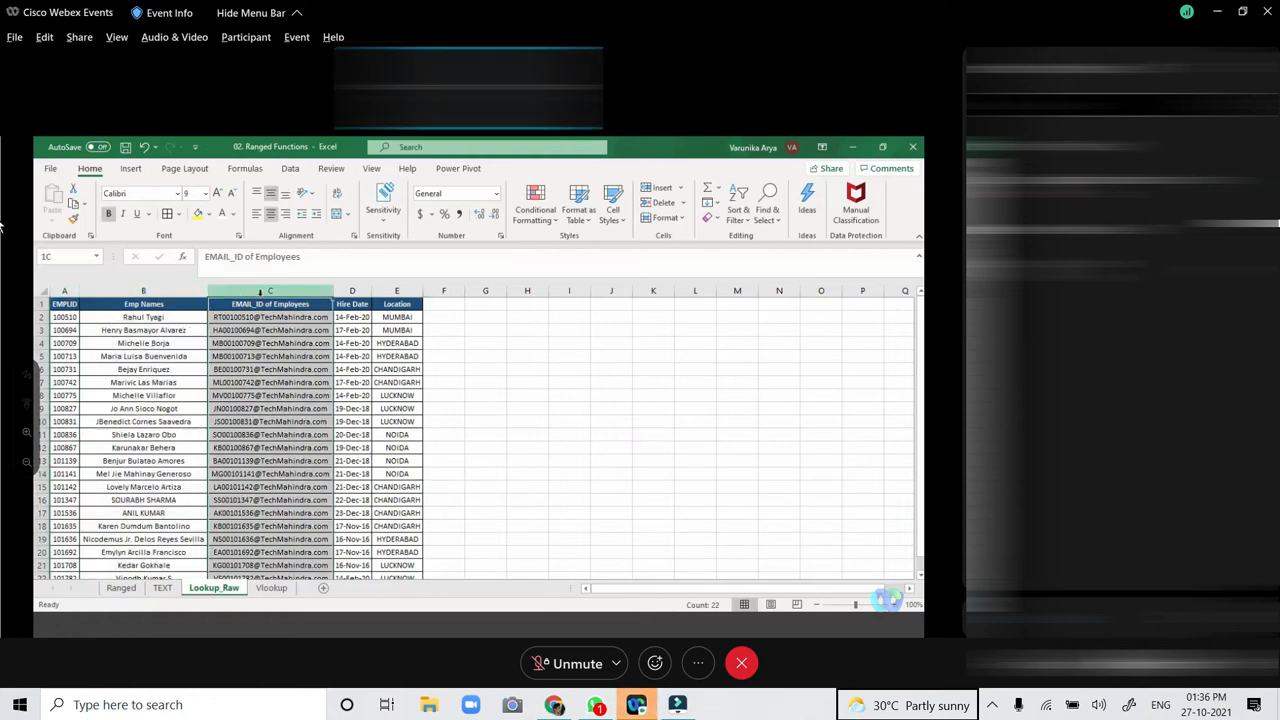
left_click(352, 291)
left_click(396, 291)
scroll(176, 346, "down", 1)
scroll(176, 346, "up", 2)
left_click(175, 354)
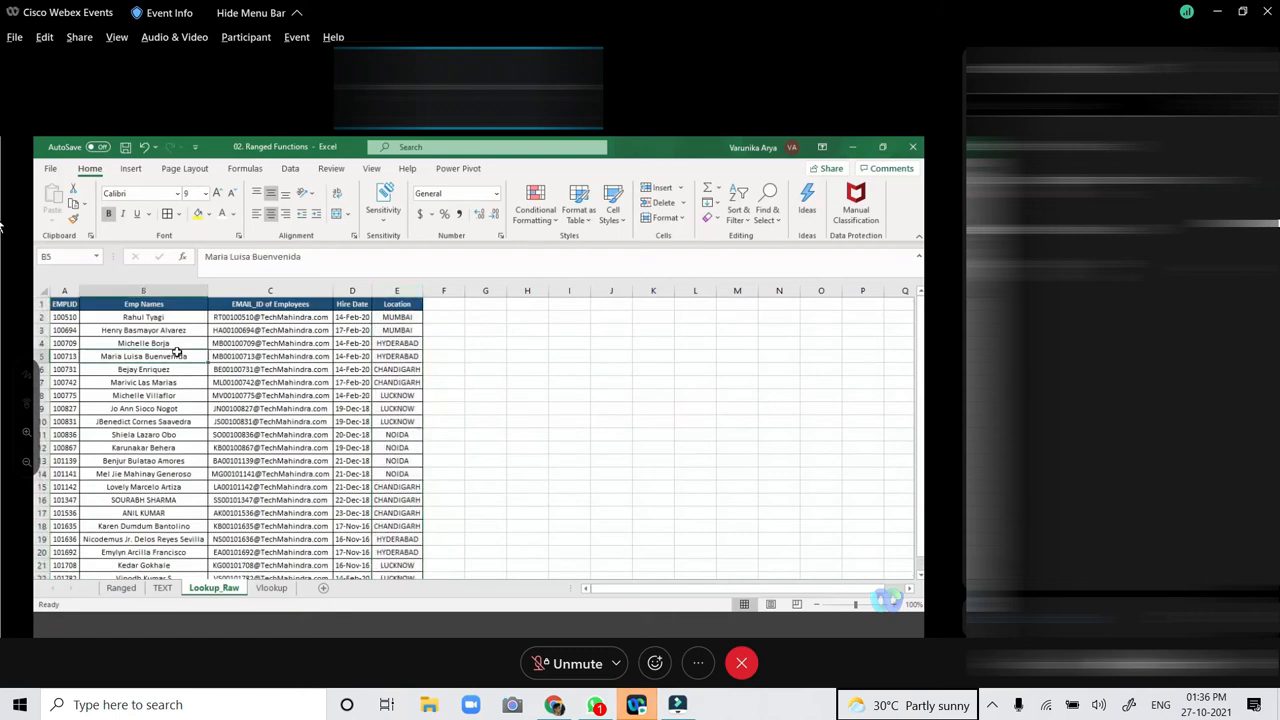
Compare the employee IDs in A2:A8 of the Vlookup sheet with the EMPLID column of the Lookup_Raw sheet.
left_click(271, 587)
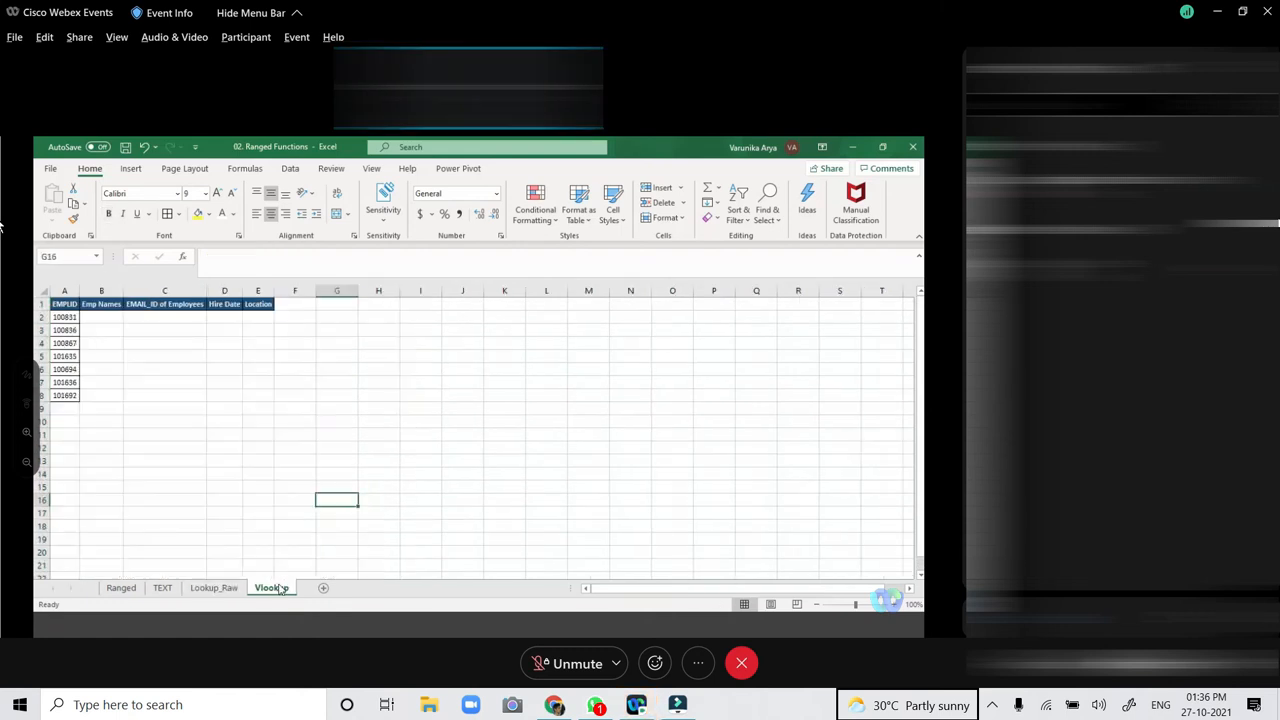
left_click_drag(65, 318, 72, 393)
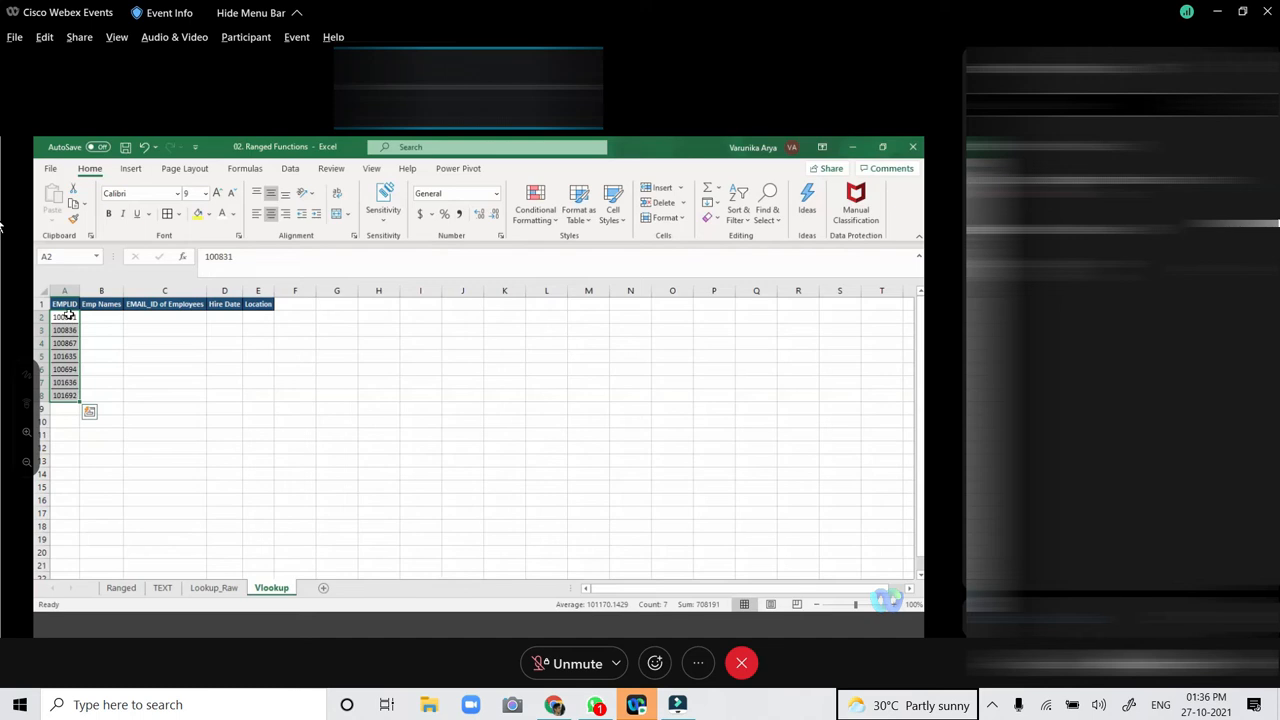
left_click(218, 587)
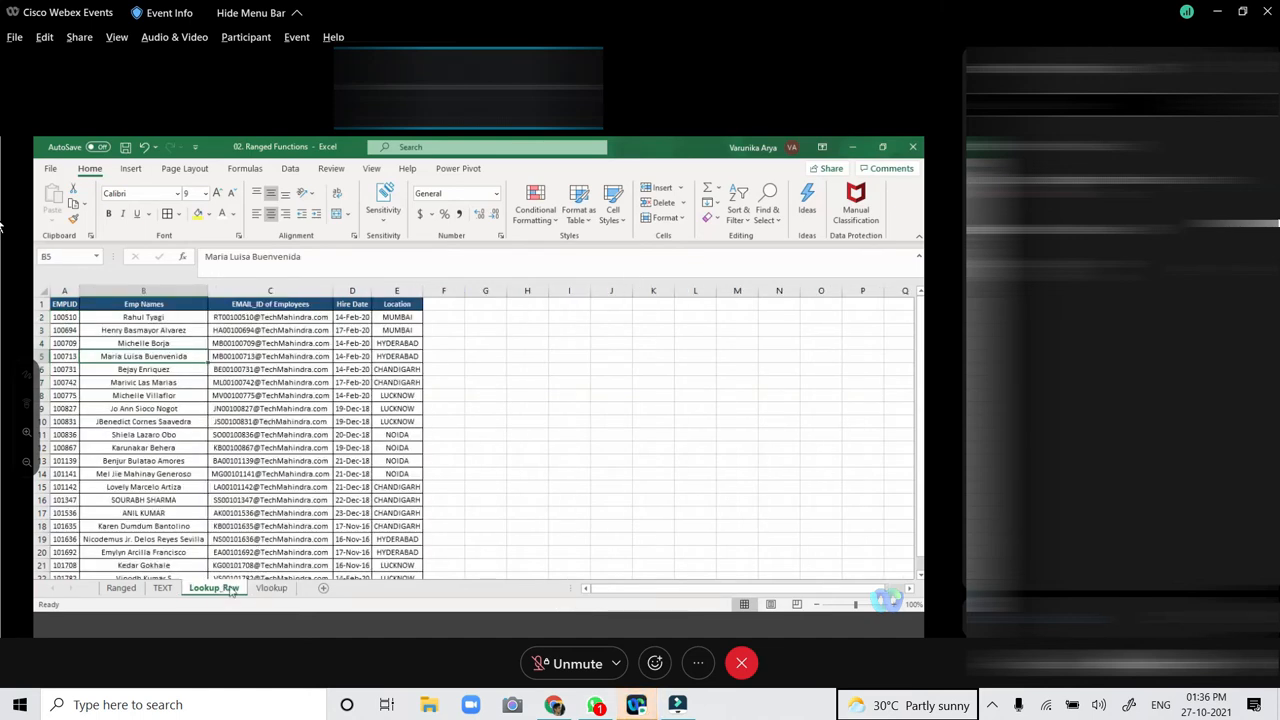
left_click(265, 589)
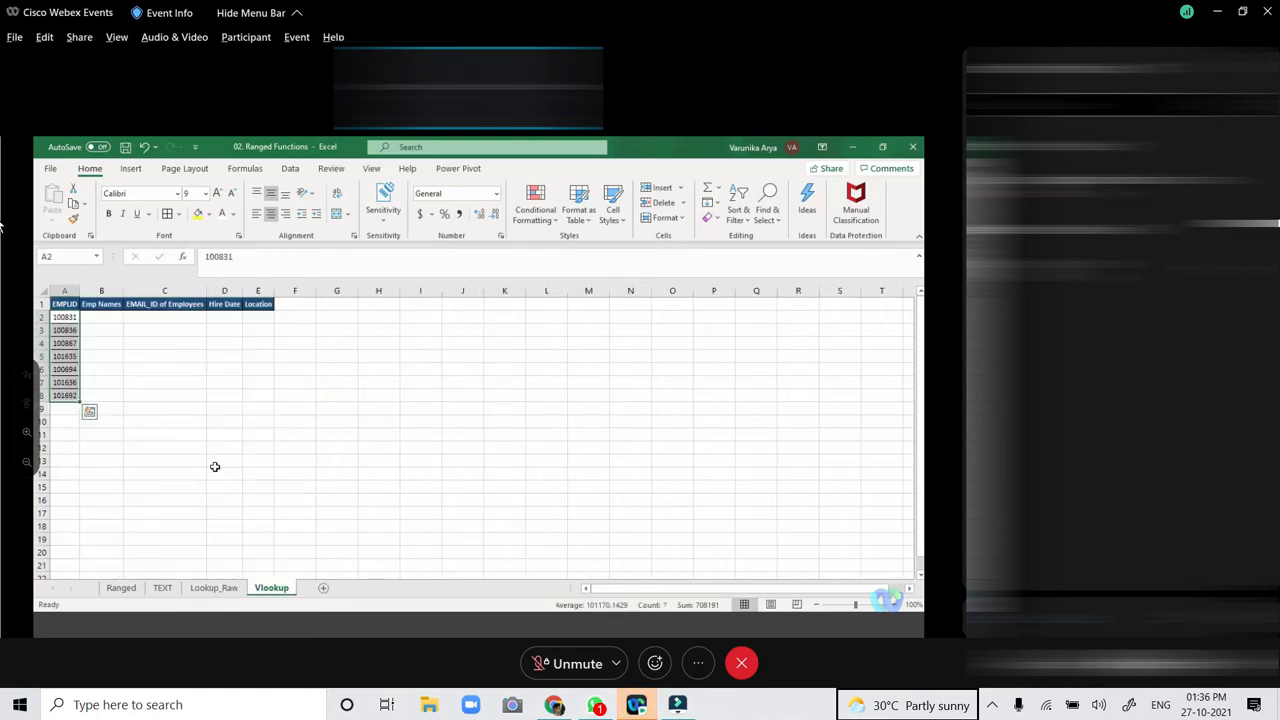
left_click(104, 328)
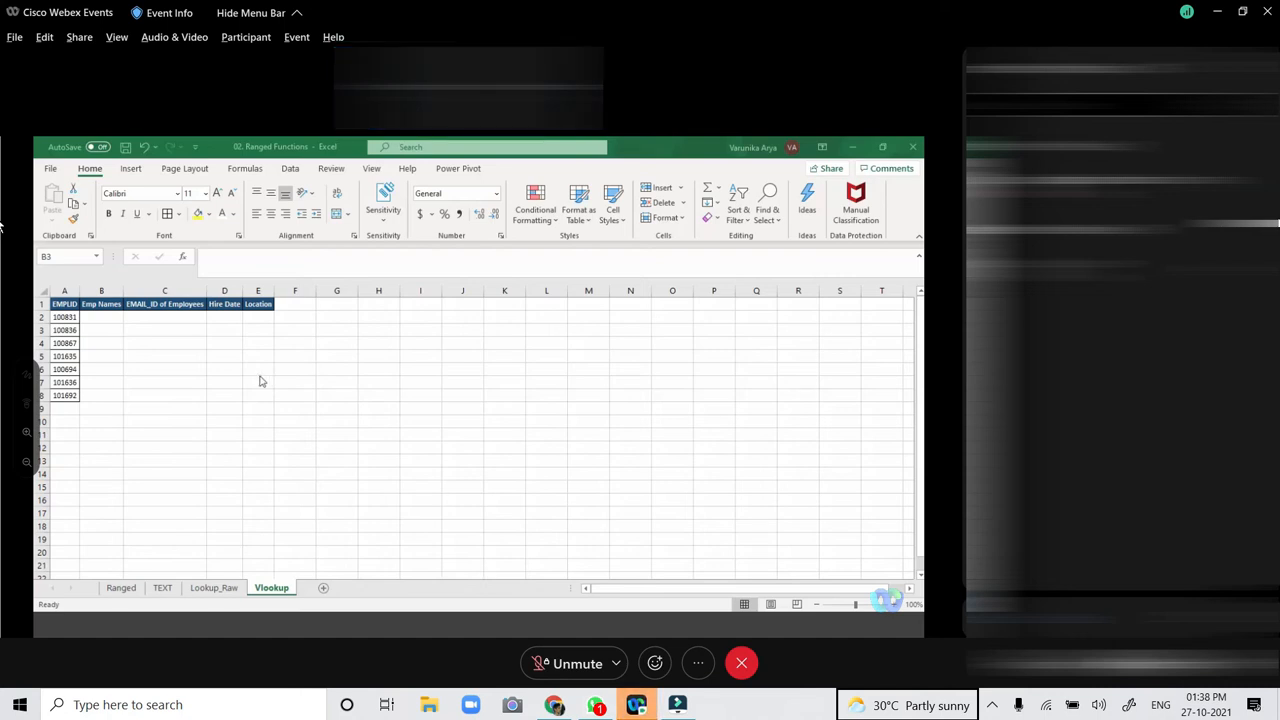
left_click(107, 329)
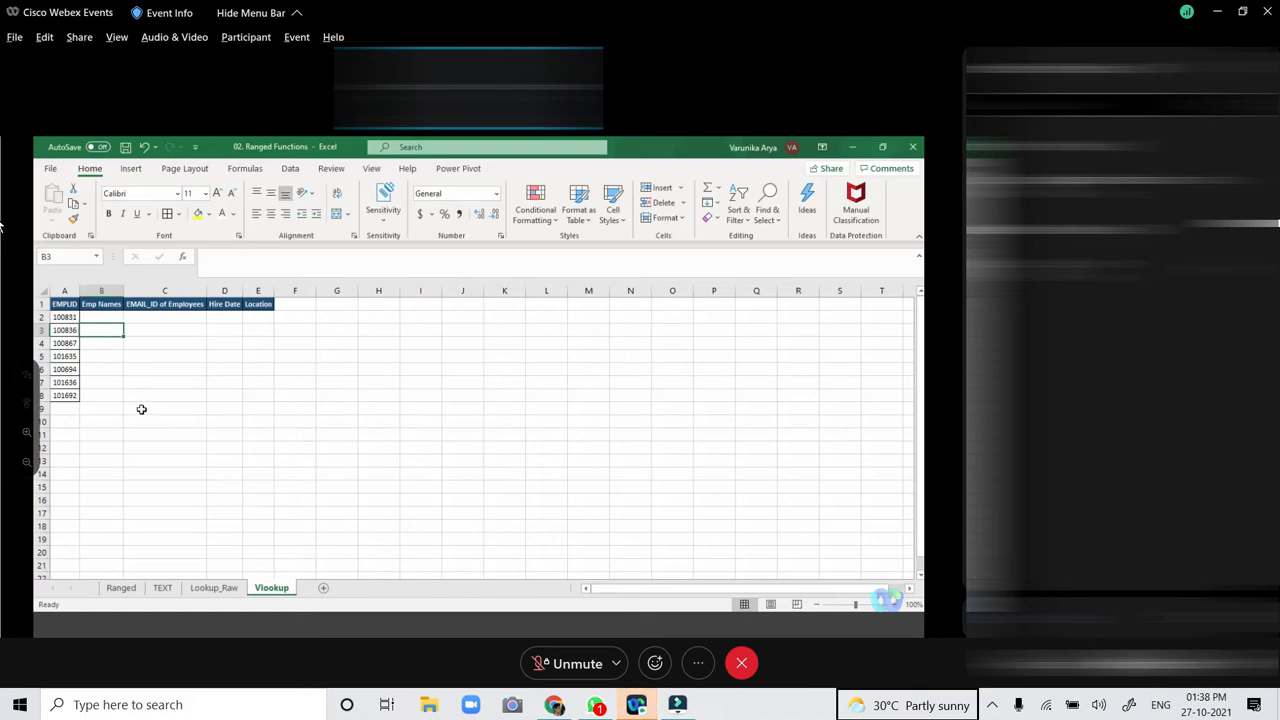
left_click_drag(64, 317, 72, 397)
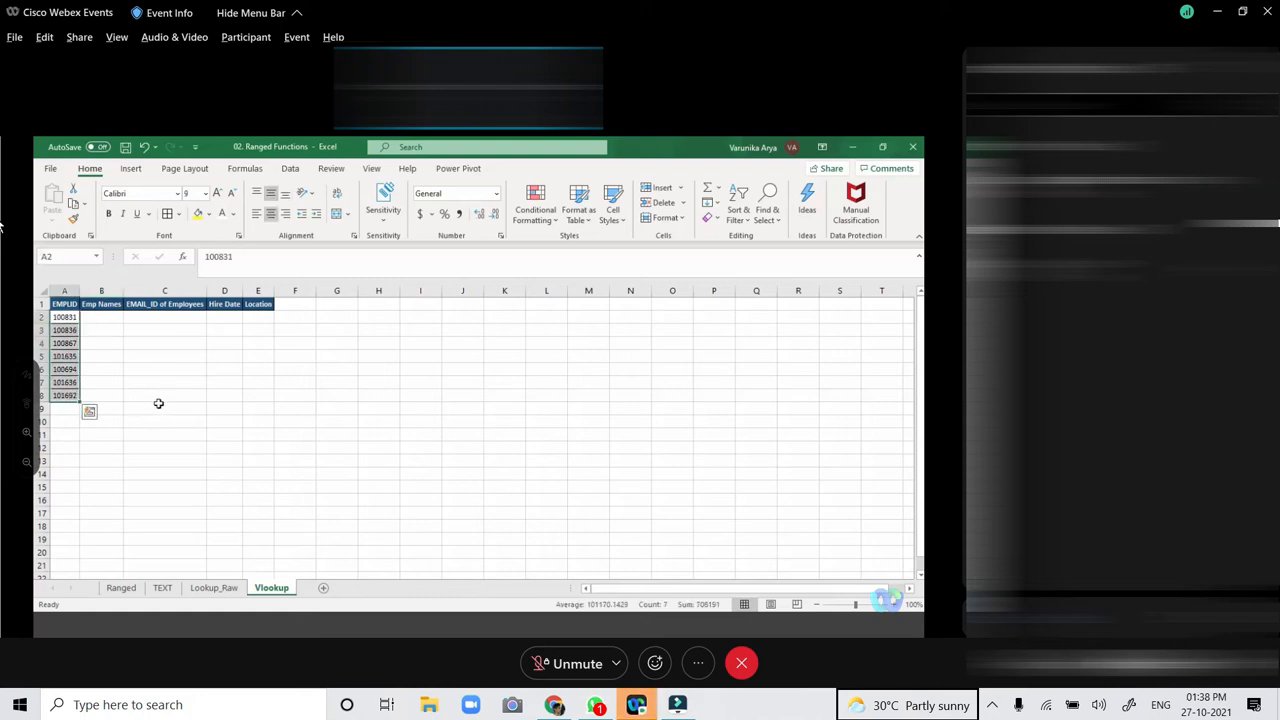
left_click(214, 588)
left_click_drag(72, 321, 86, 464)
left_click(69, 378)
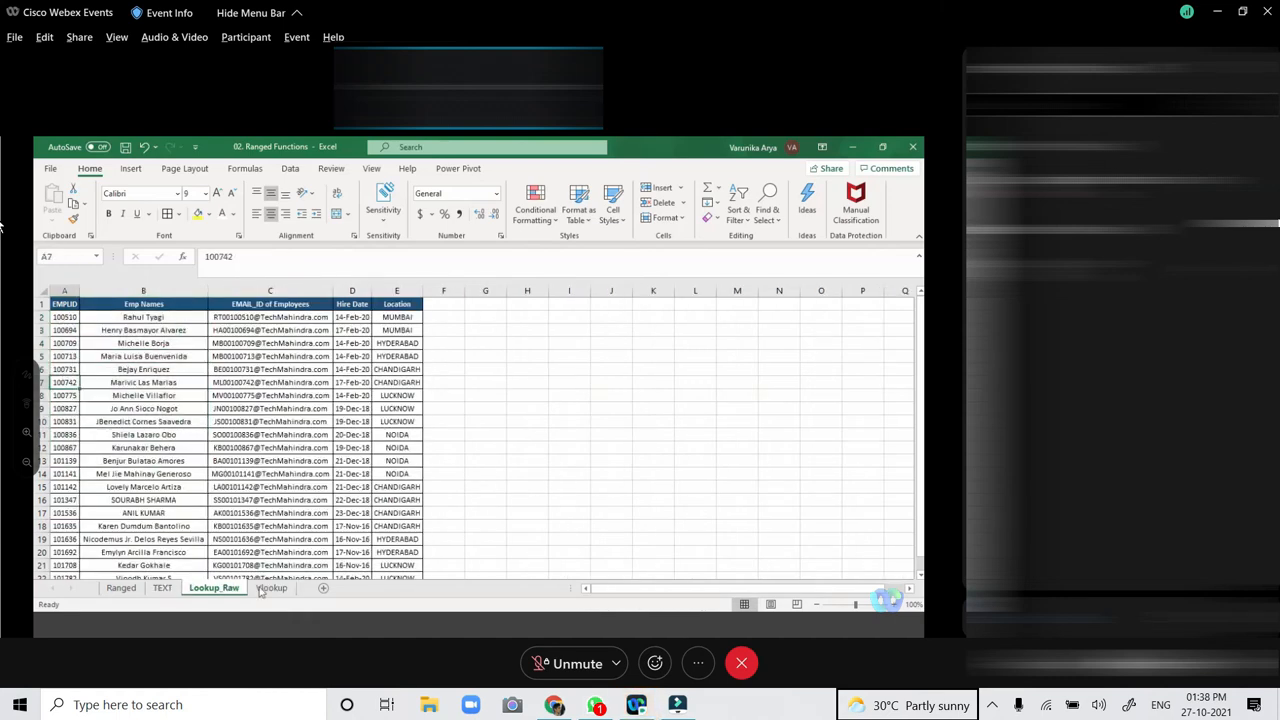
Widen the Emp Names column on the Vlookup sheet and select the employee IDs in A2:A8.
left_click(270, 588)
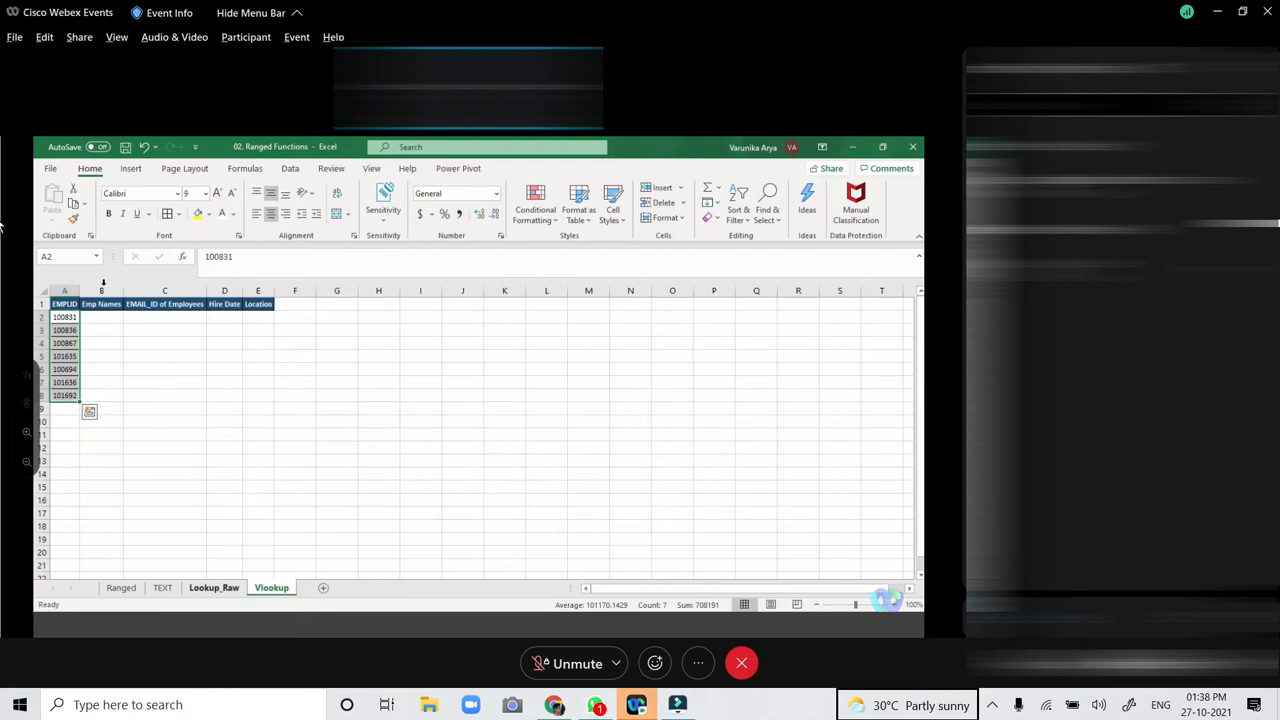
left_click_drag(121, 291, 237, 291)
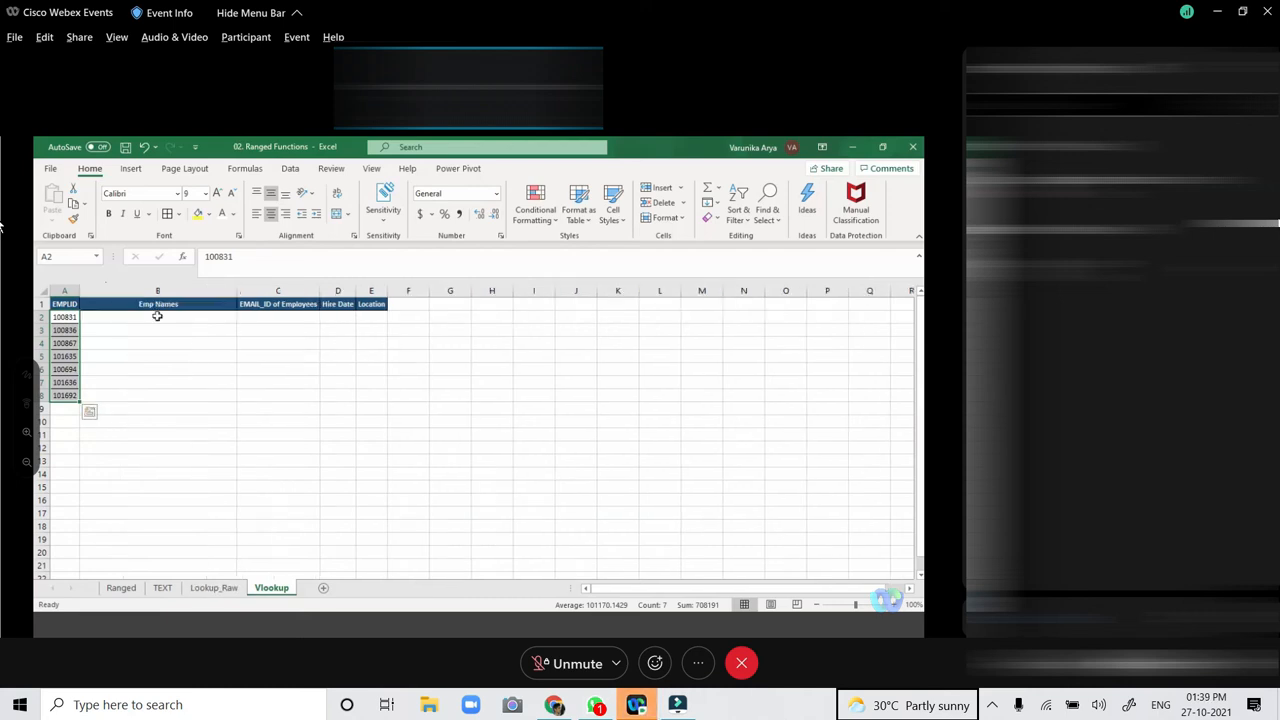
left_click(155, 316)
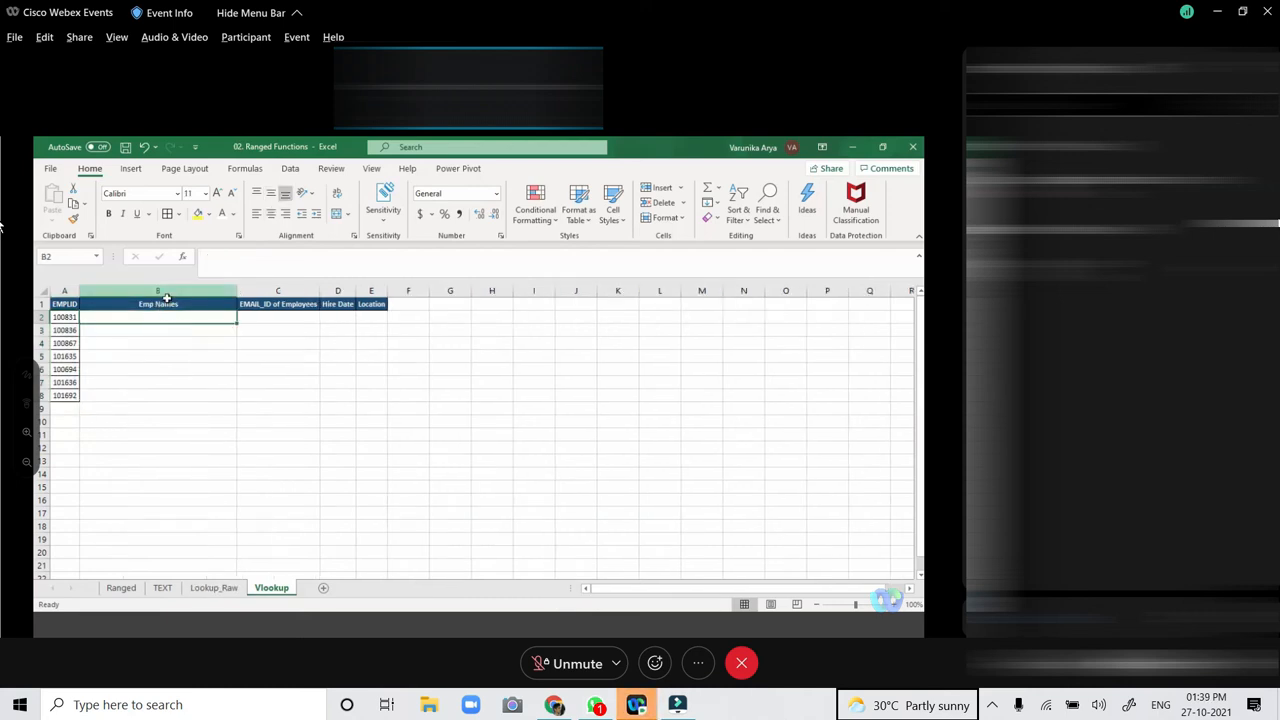
left_click_drag(70, 317, 72, 396)
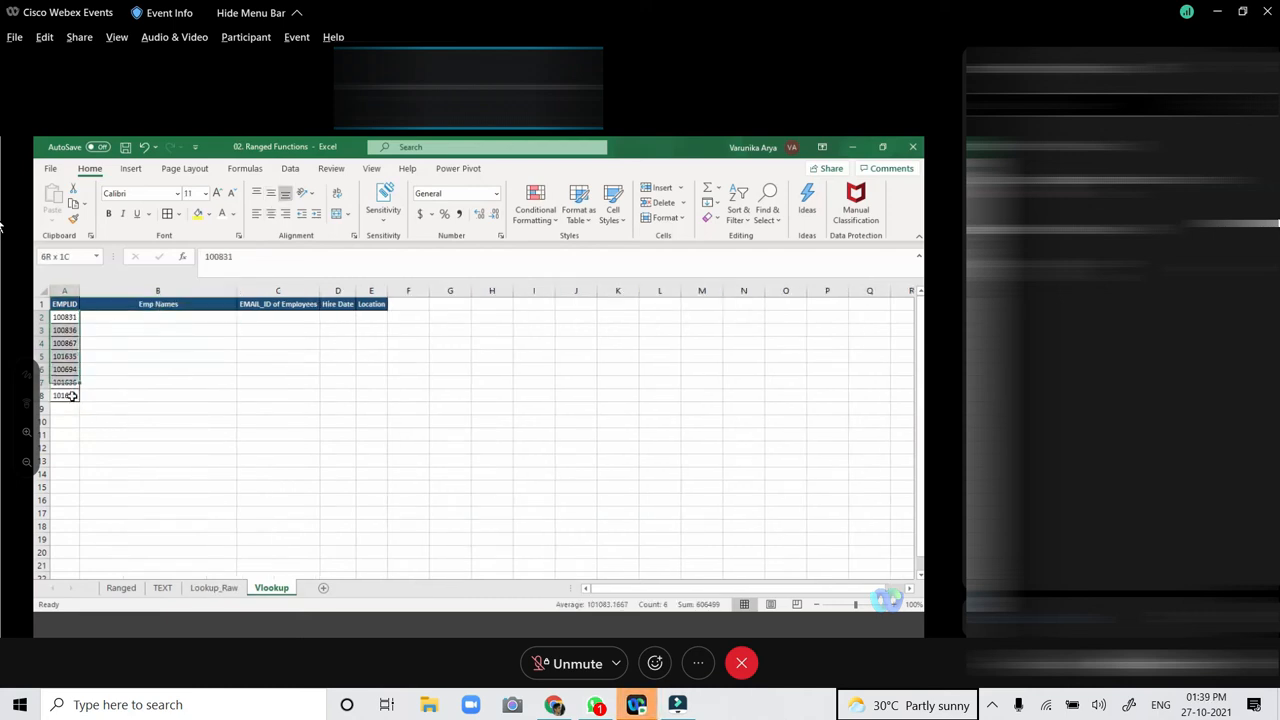
Start a VLOOKUP formula in B2 of the Vlookup sheet with A2 as the lookup value.
left_click(135, 317)
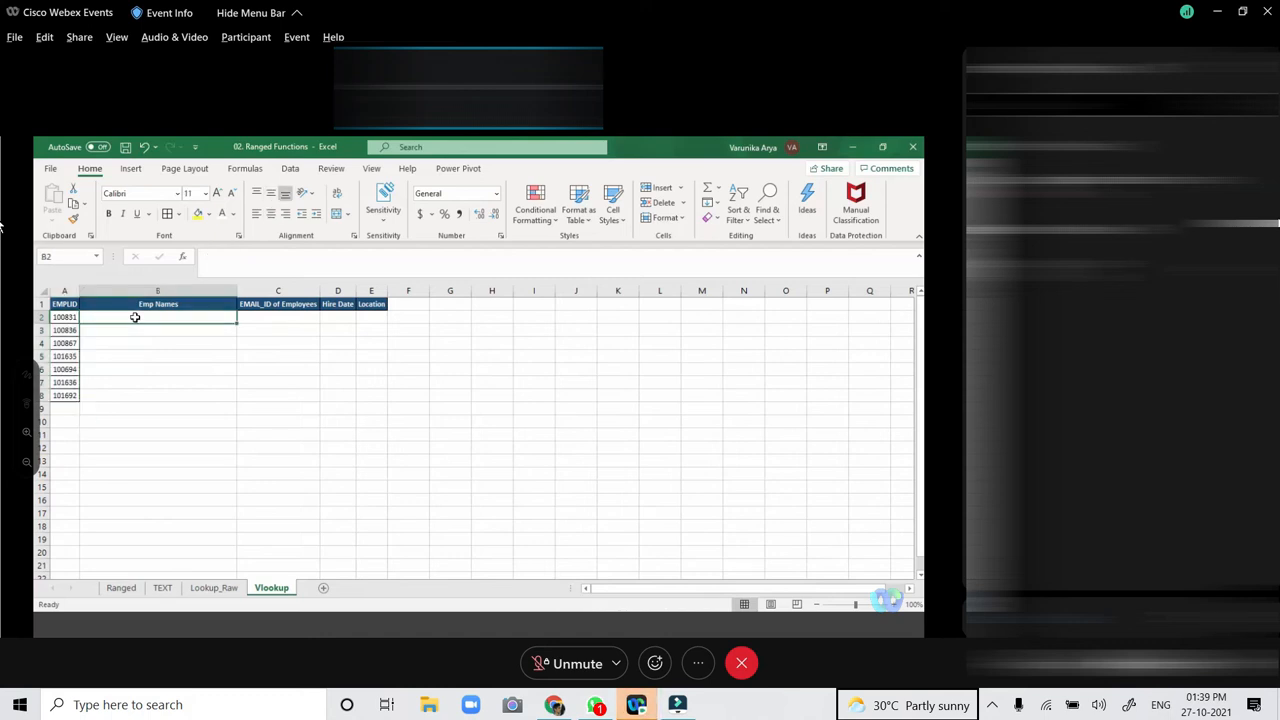
type("=VLO")
key("Tab")
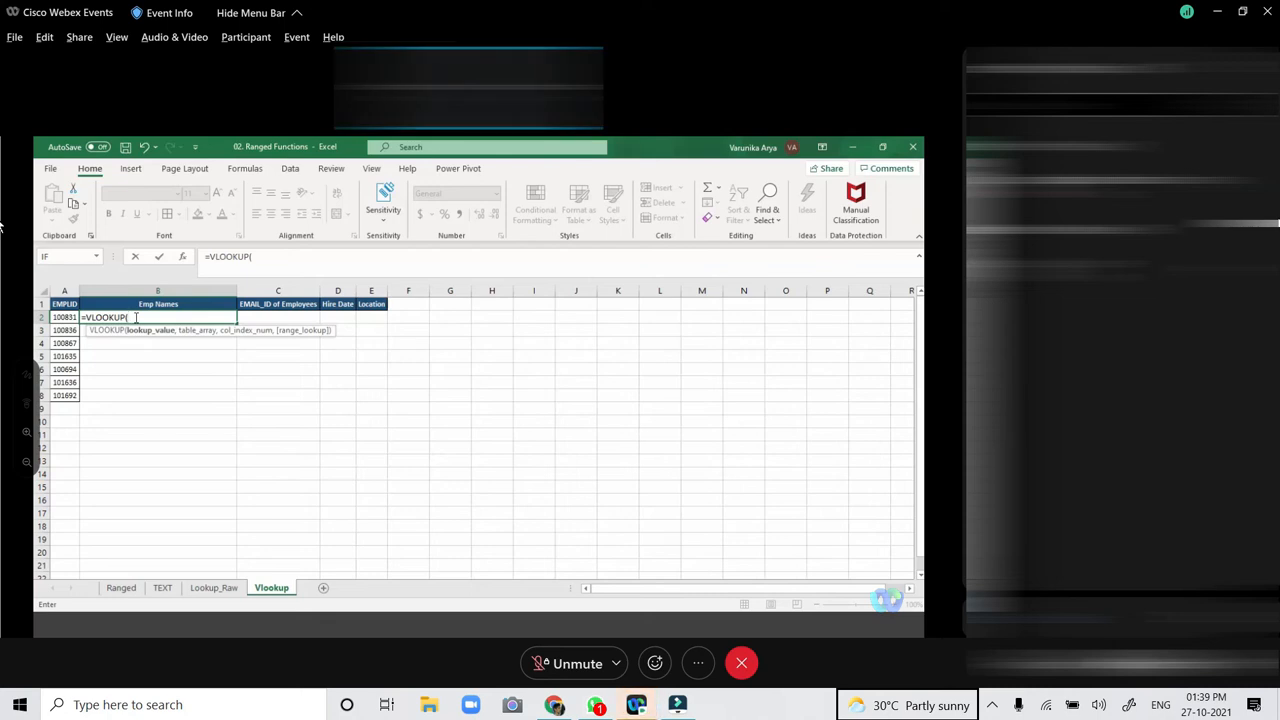
left_click(64, 317)
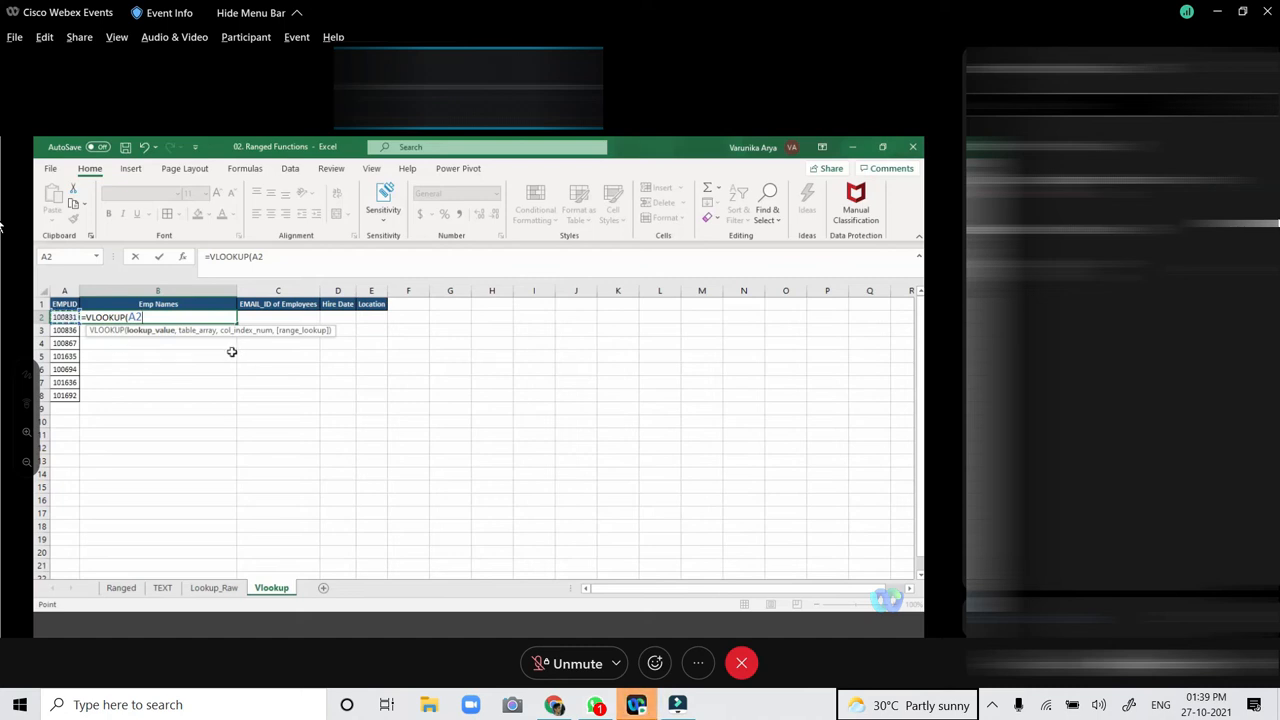
type(",")
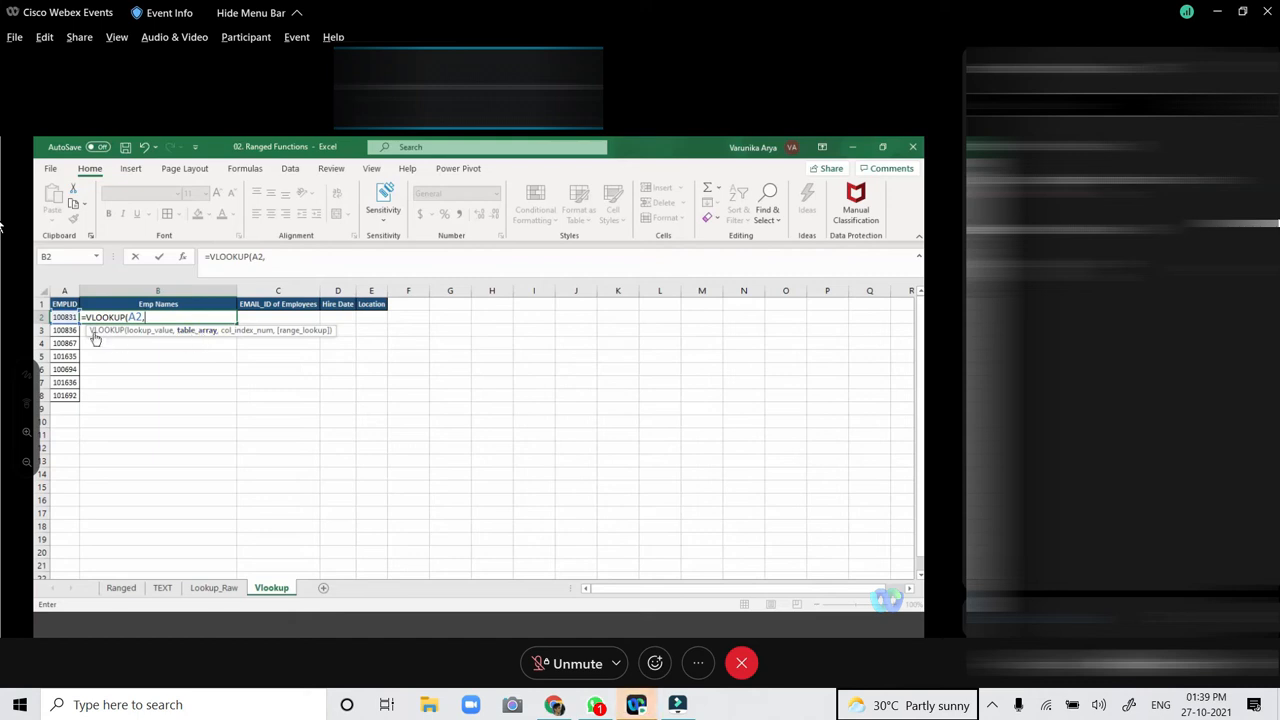
Add columns A:B of the Lookup_Raw sheet as the VLOOKUP table array and 2 as the column index number.
left_click(212, 588)
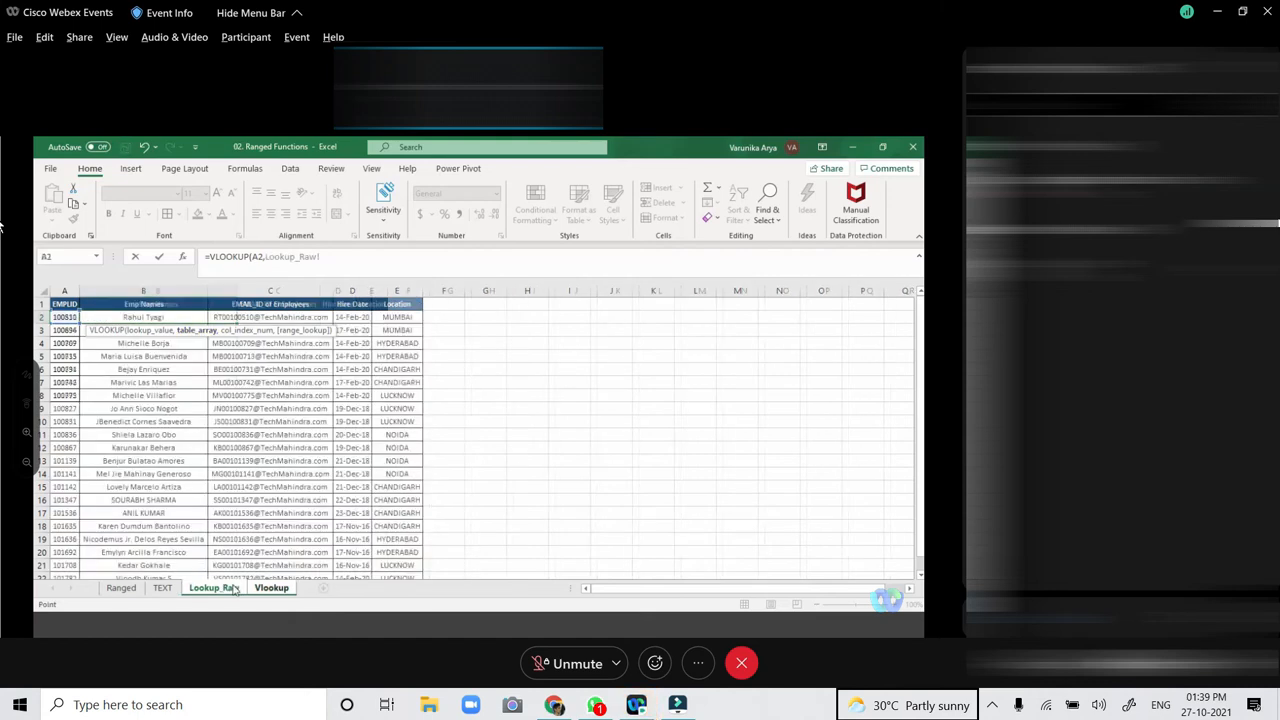
left_click(66, 289)
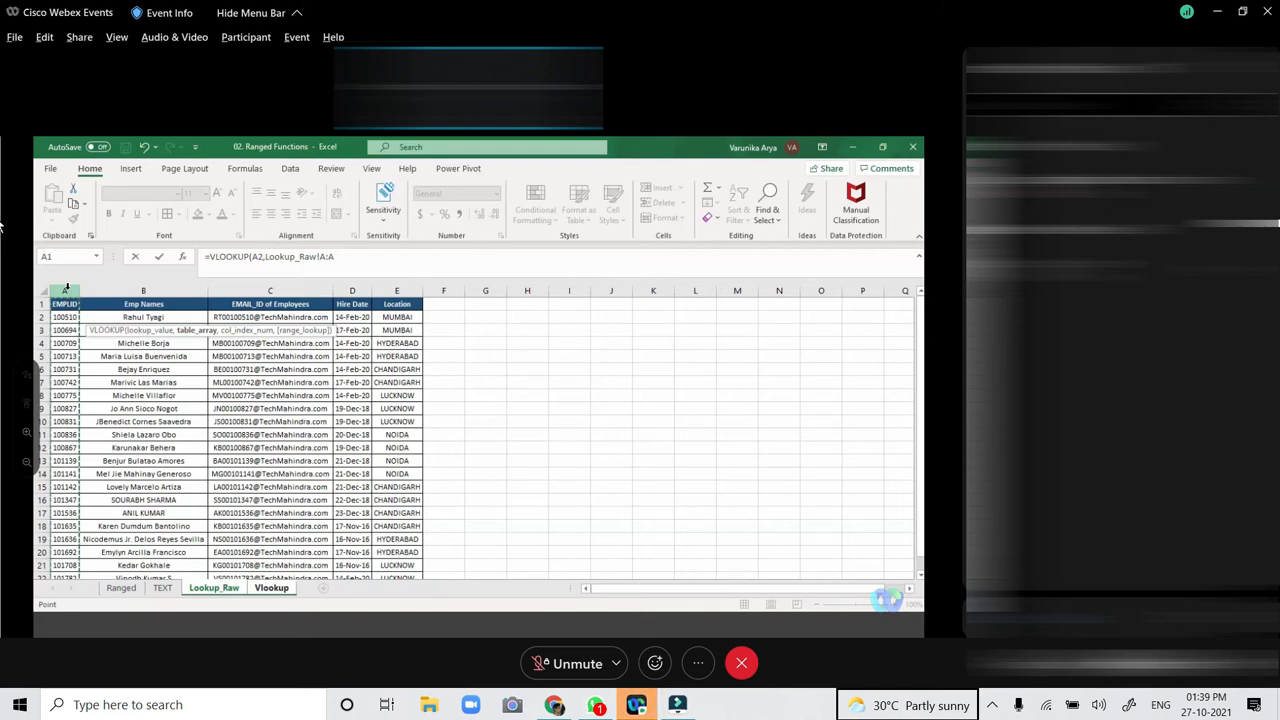
left_click_drag(66, 289, 156, 289)
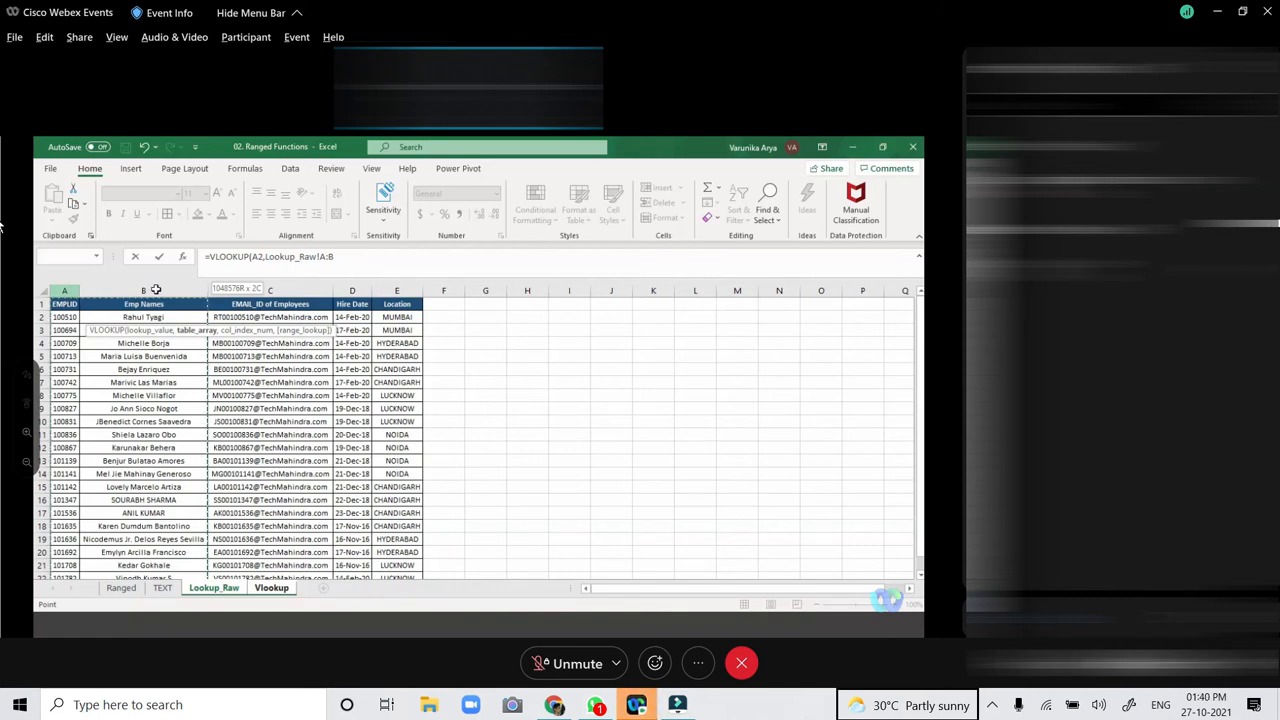
left_click_drag(156, 289, 156, 287)
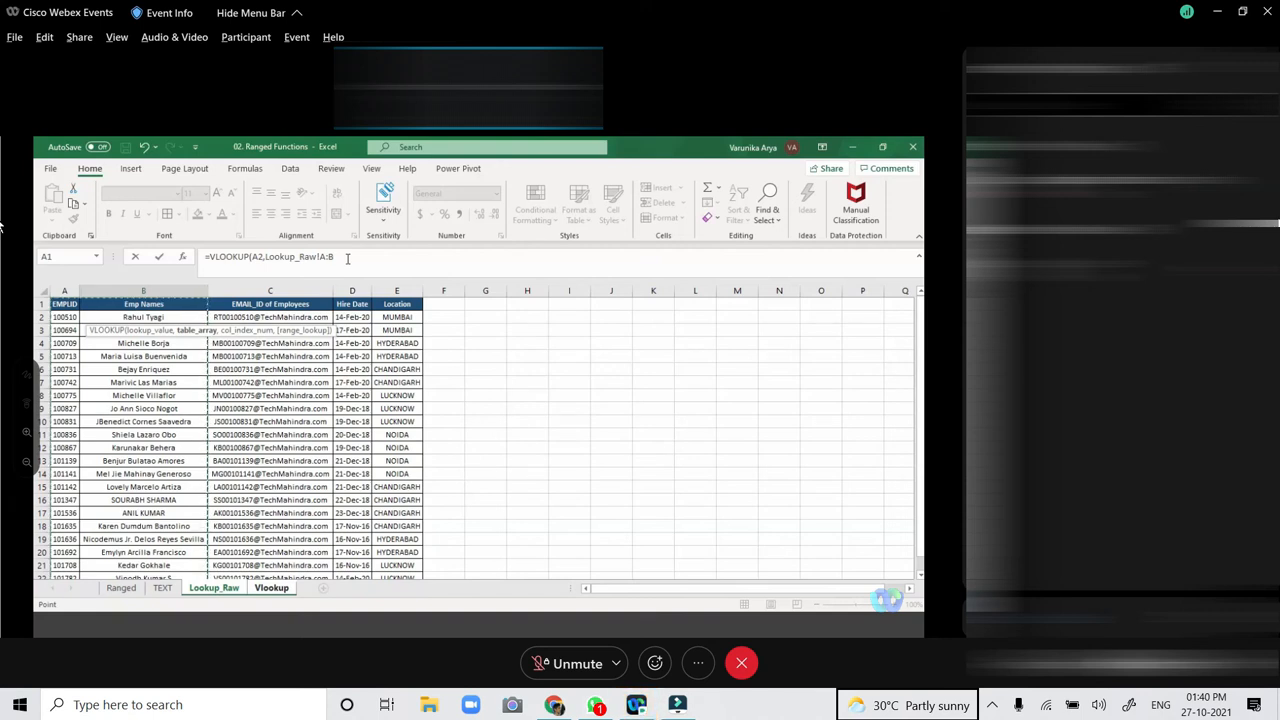
left_click(347, 257)
type(",2")
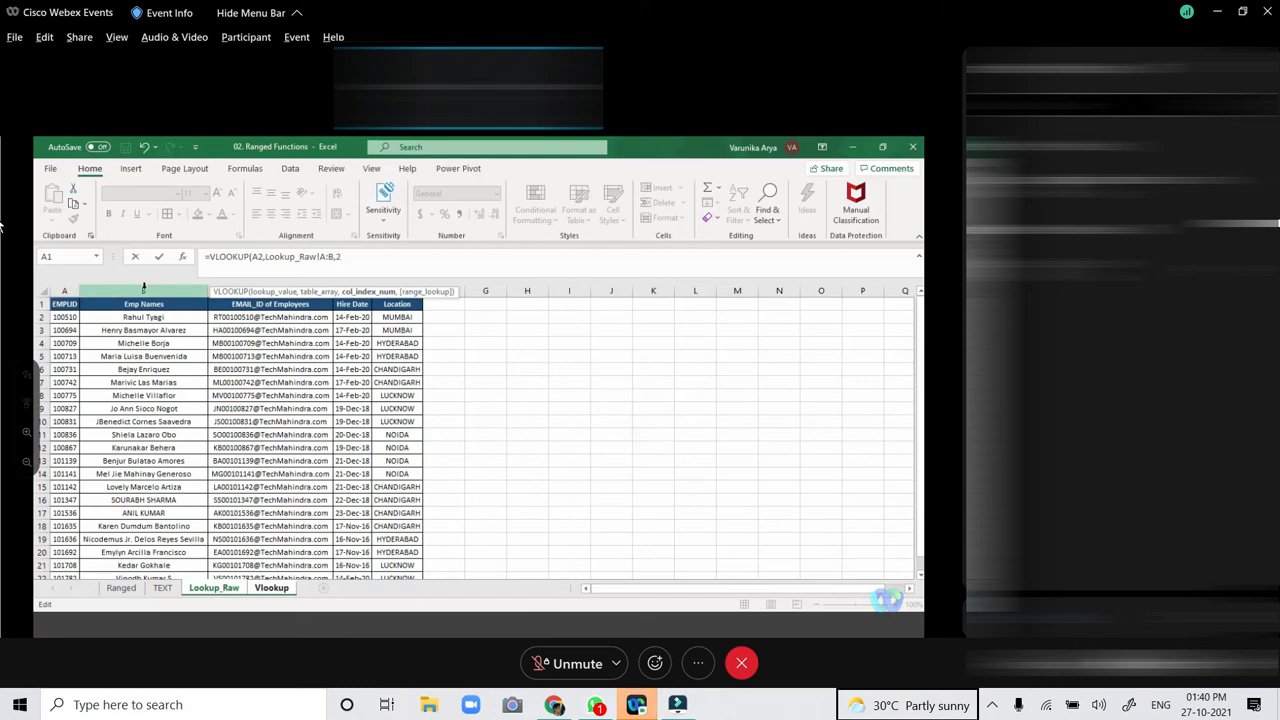
type(",")
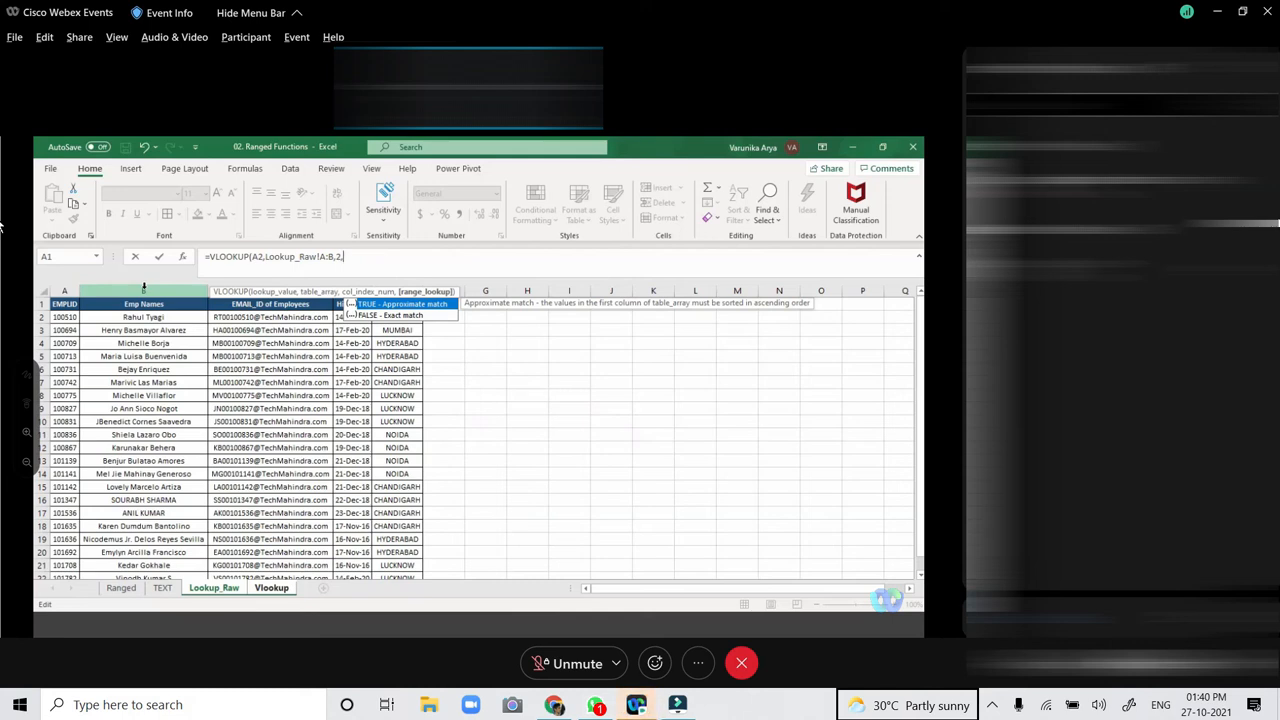
Complete the employee-name formula in B2 as =VLOOKUP(A2,Lookup_Raw!A:B,2,0).
type("0")
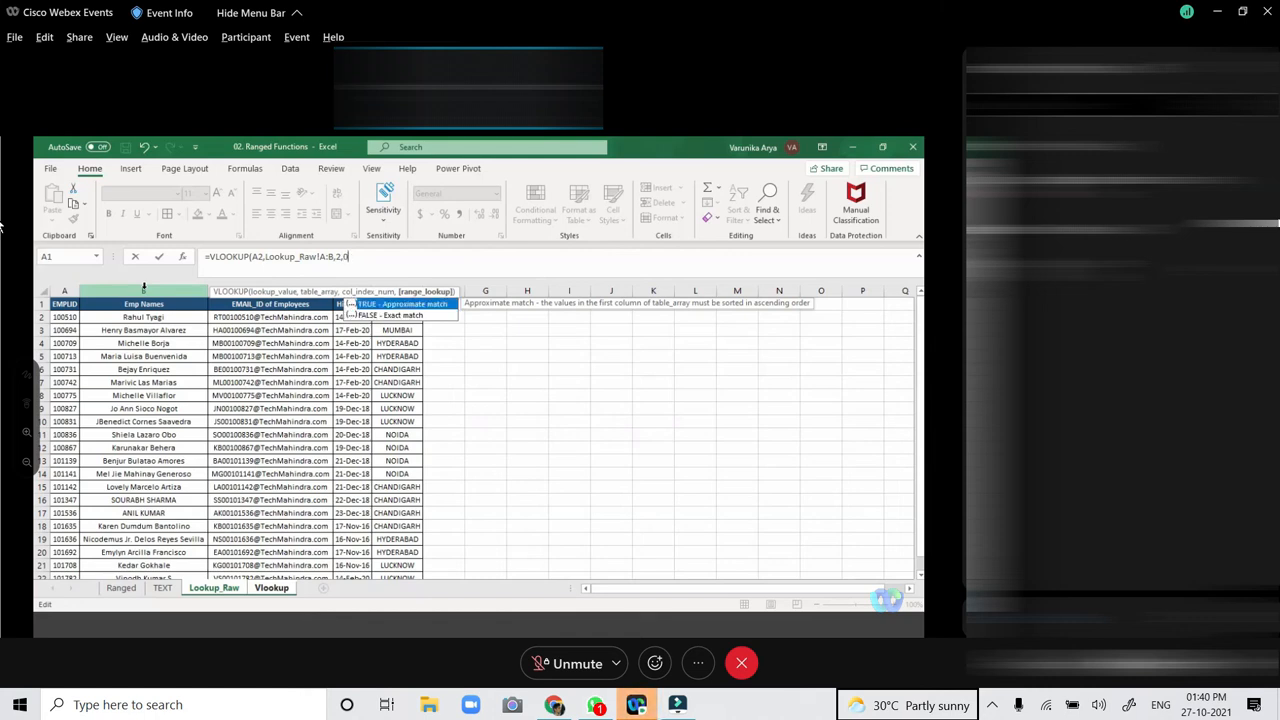
type(")")
key("Return")
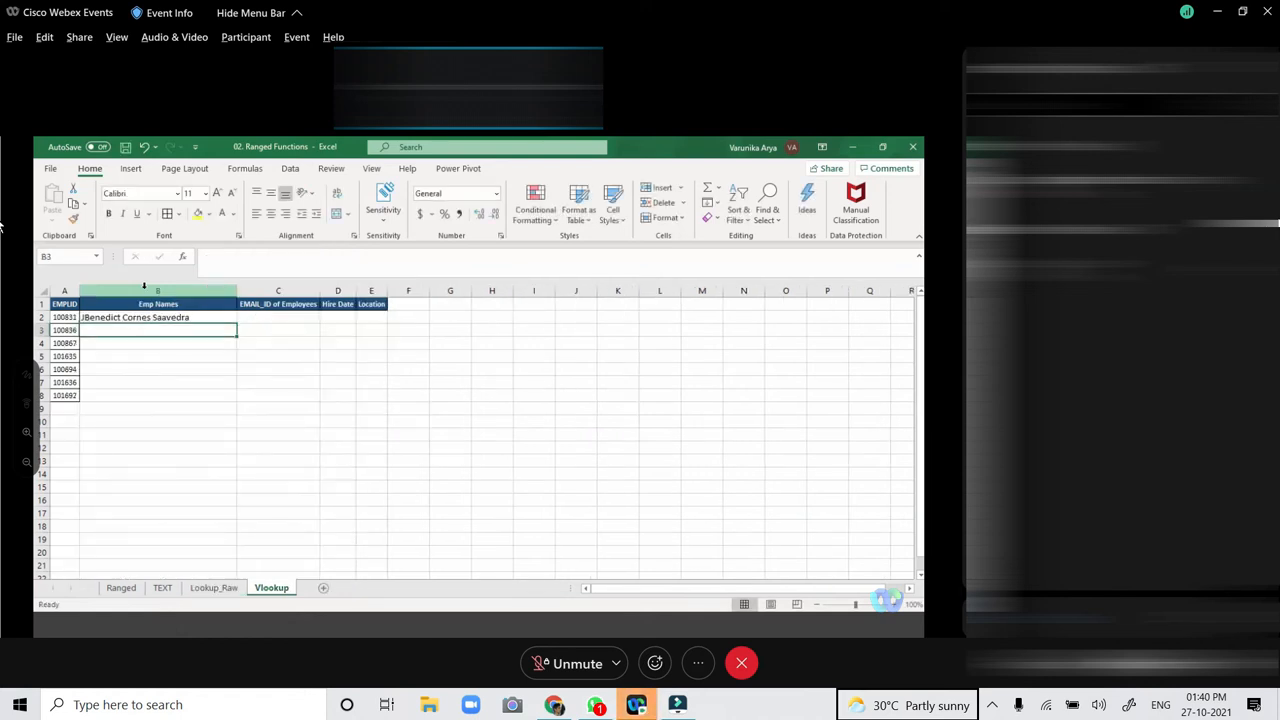
Find the employee ID from A2 in the Lookup_Raw sheet to check the name returned in B2, then return to the Vlookup sheet.
left_click(127, 317)
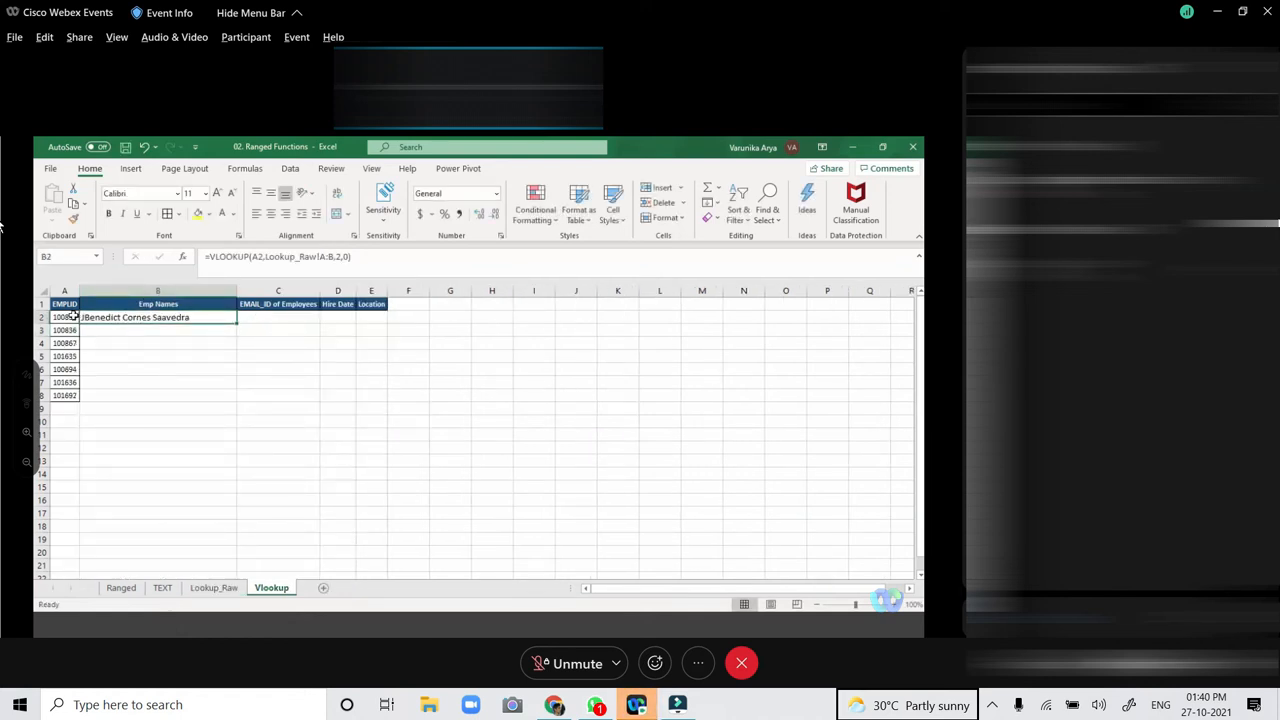
key("ctrl+c")
left_click(214, 587)
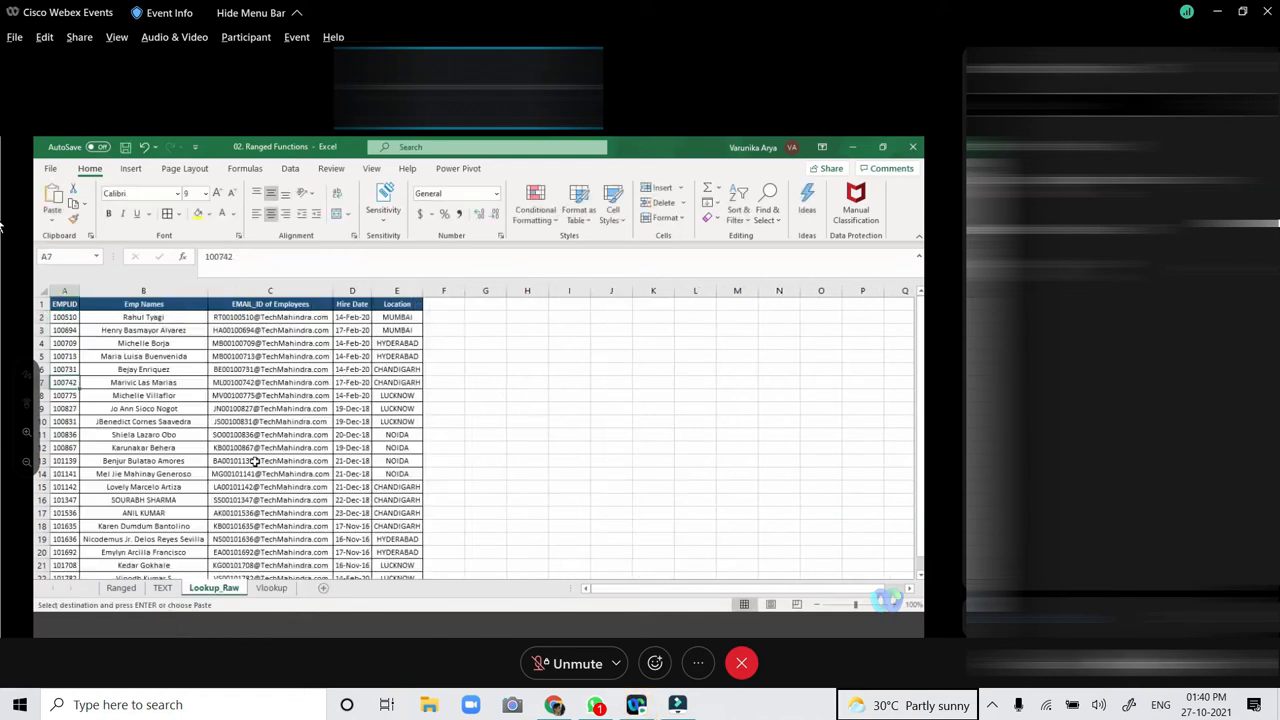
key("ctrl+f")
key("Return")
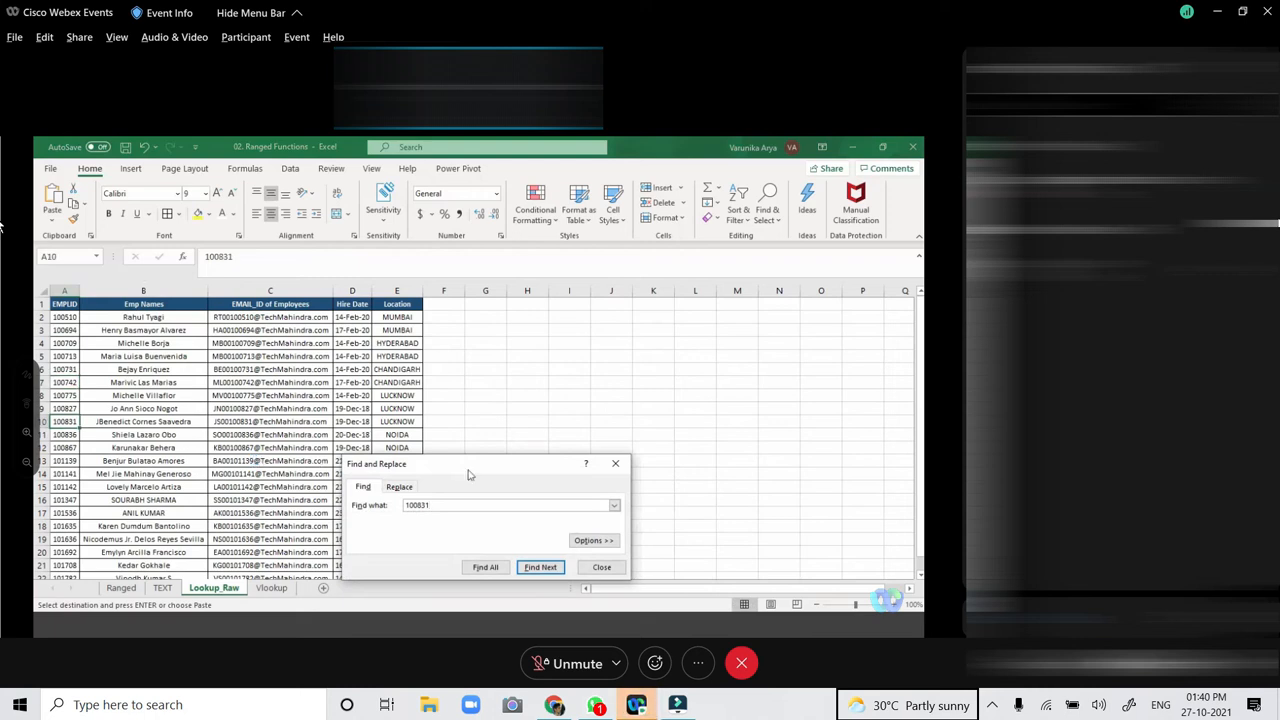
left_click(615, 463)
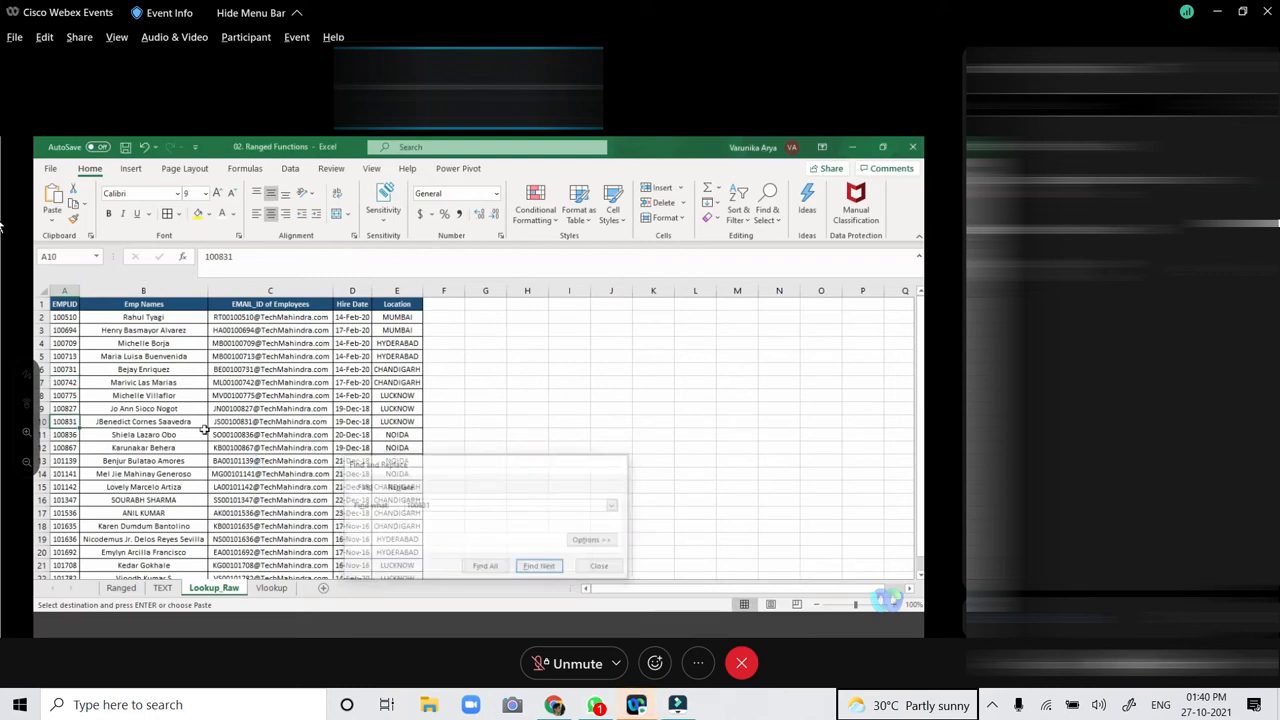
left_click(163, 421)
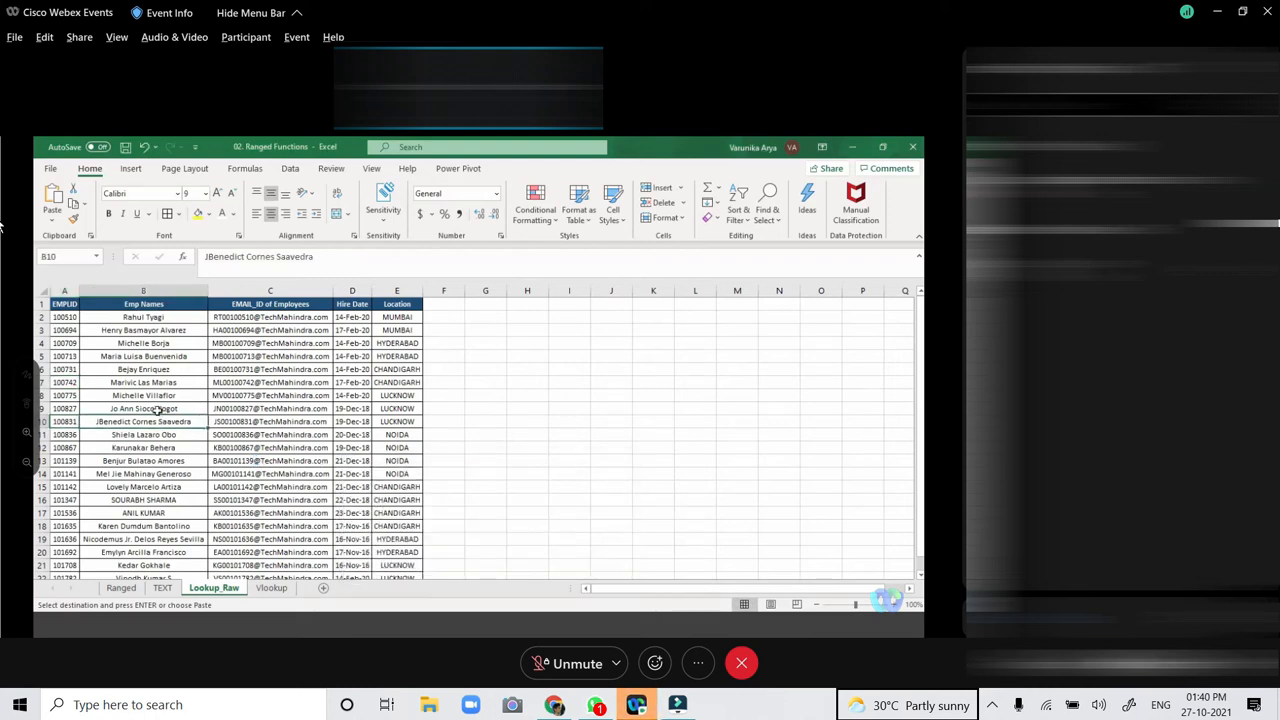
left_click(278, 592)
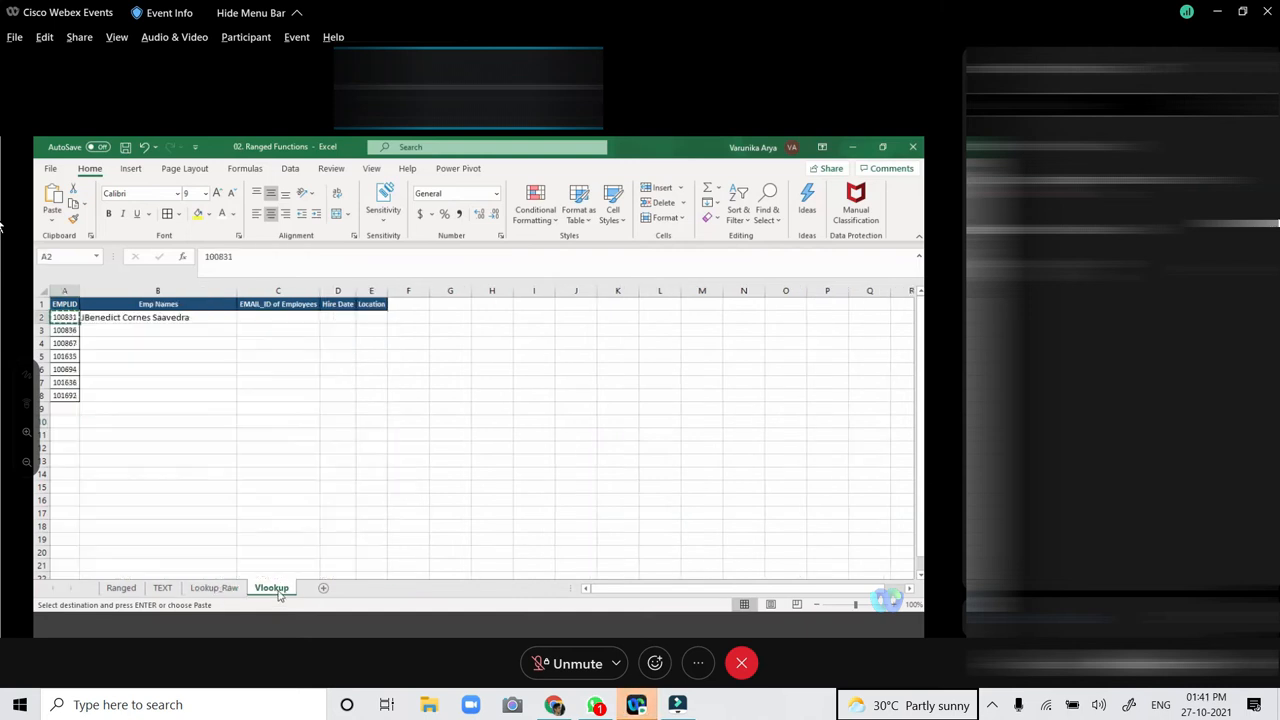
Save the workbook and begin a VLOOKUP in C2 under EMAIL_ID of Employees with A2 as the lookup value.
left_click(270, 318)
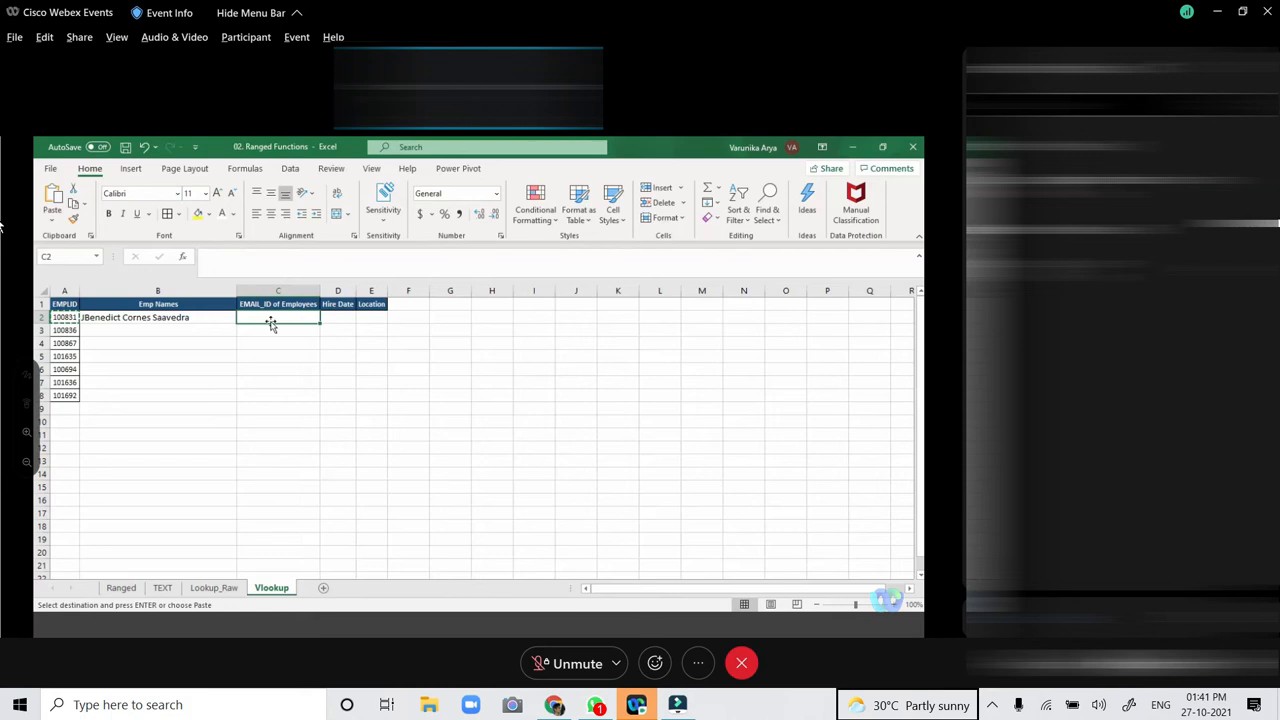
key("ctrl+s")
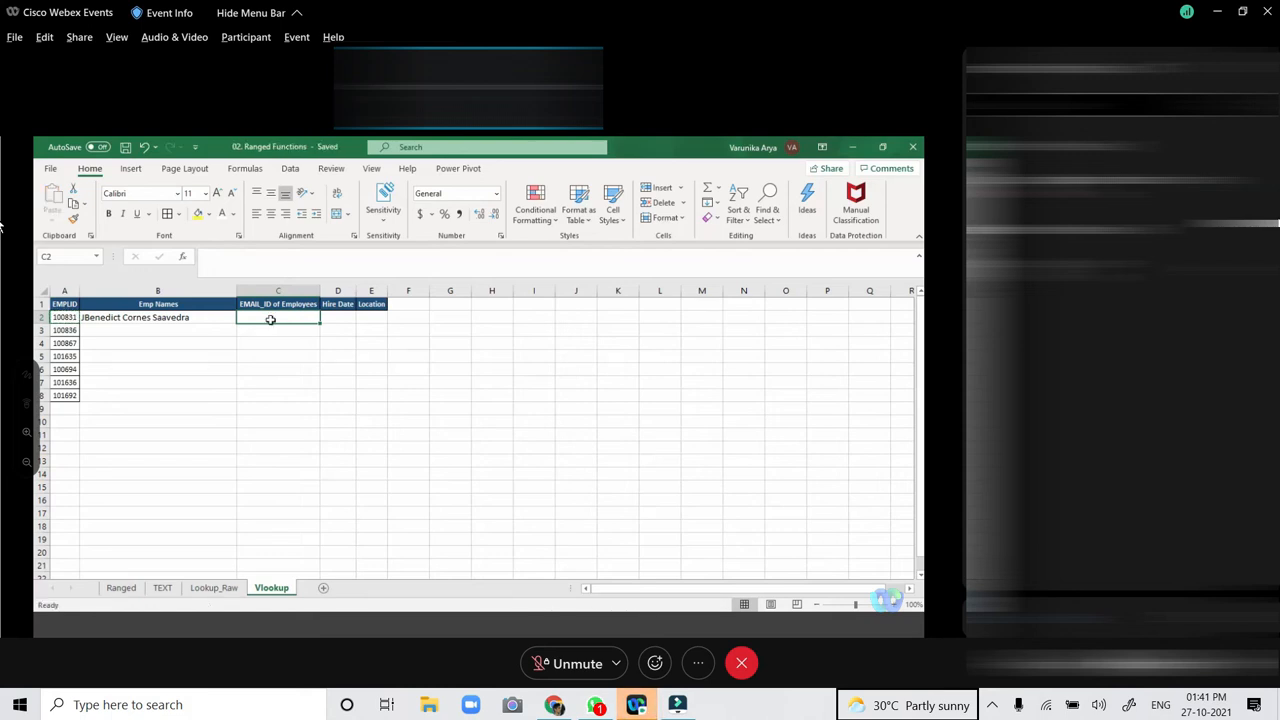
type("=VLOOKUP(")
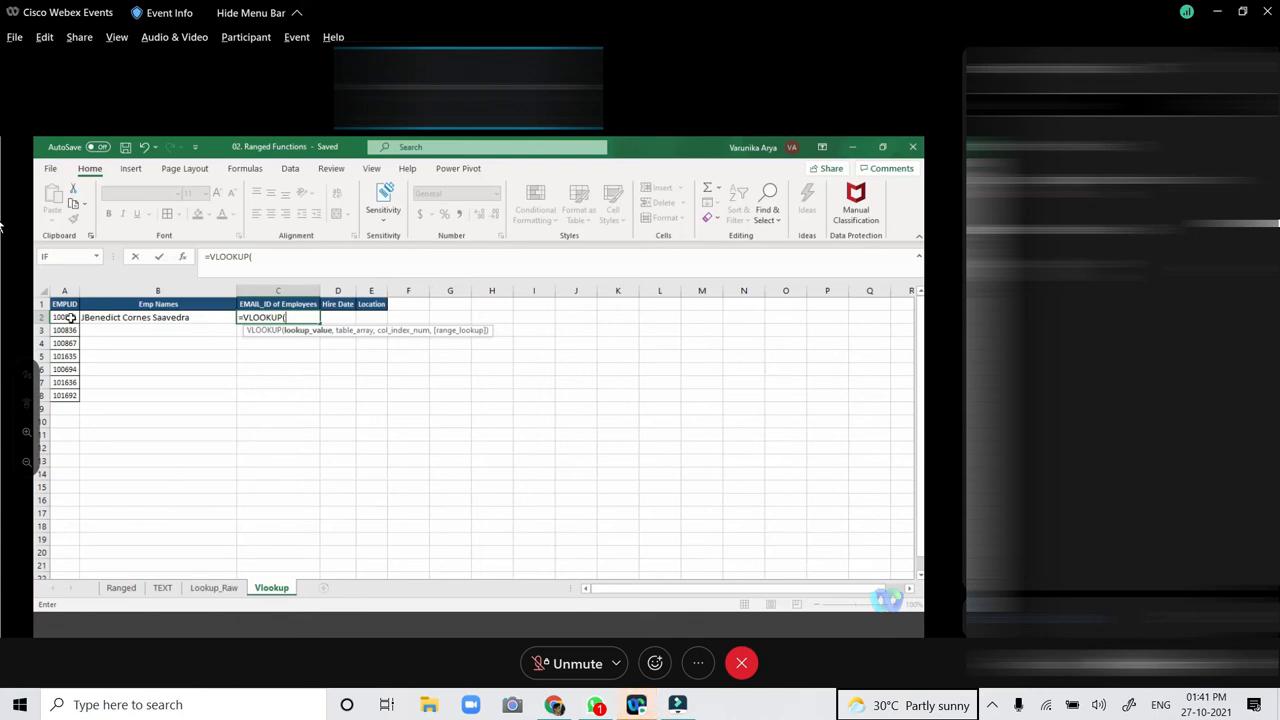
left_click(70, 317)
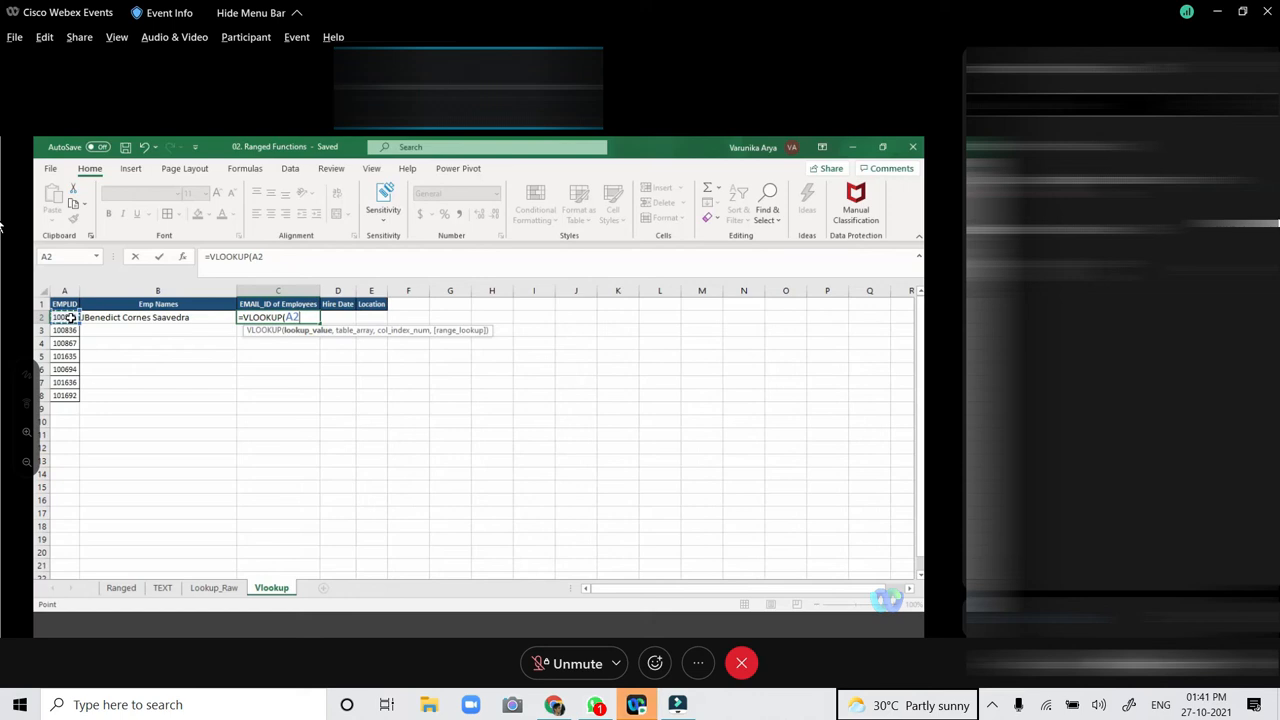
type(",")
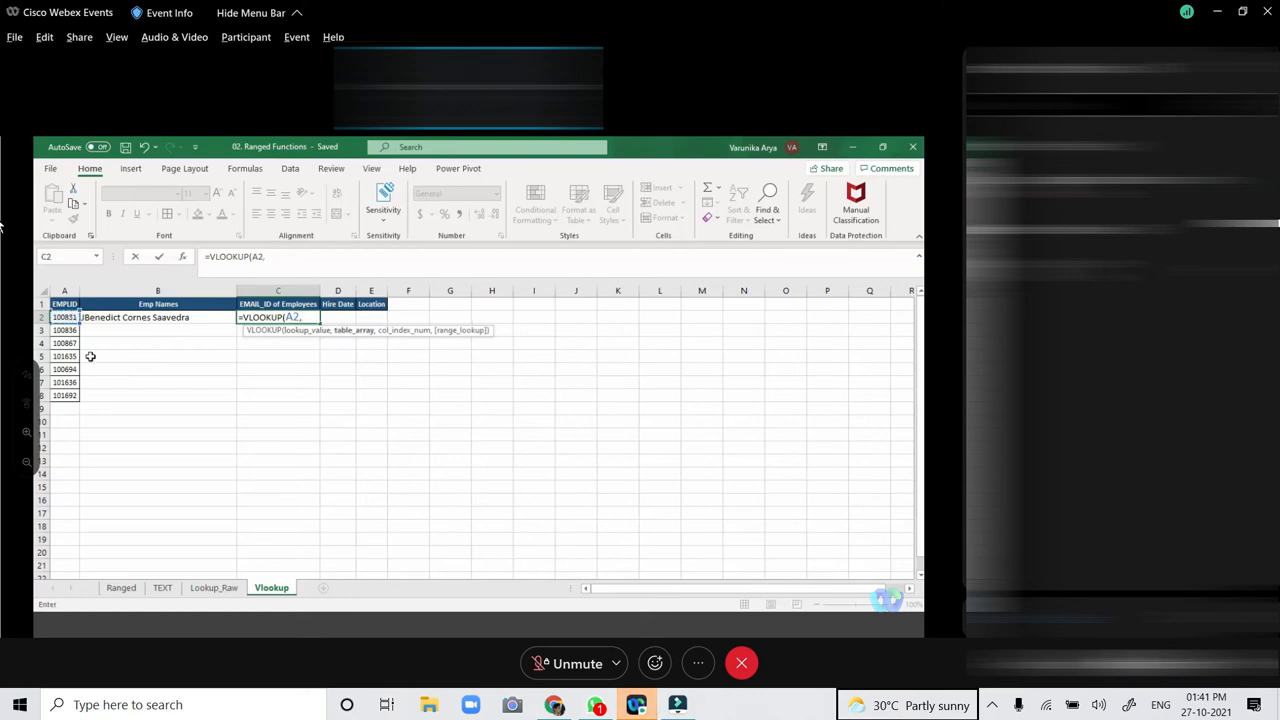
Set the table array of the C2 formula to columns A:E of the Lookup_Raw sheet.
left_click(213, 587)
left_click(63, 291)
left_click_drag(73, 291, 265, 288)
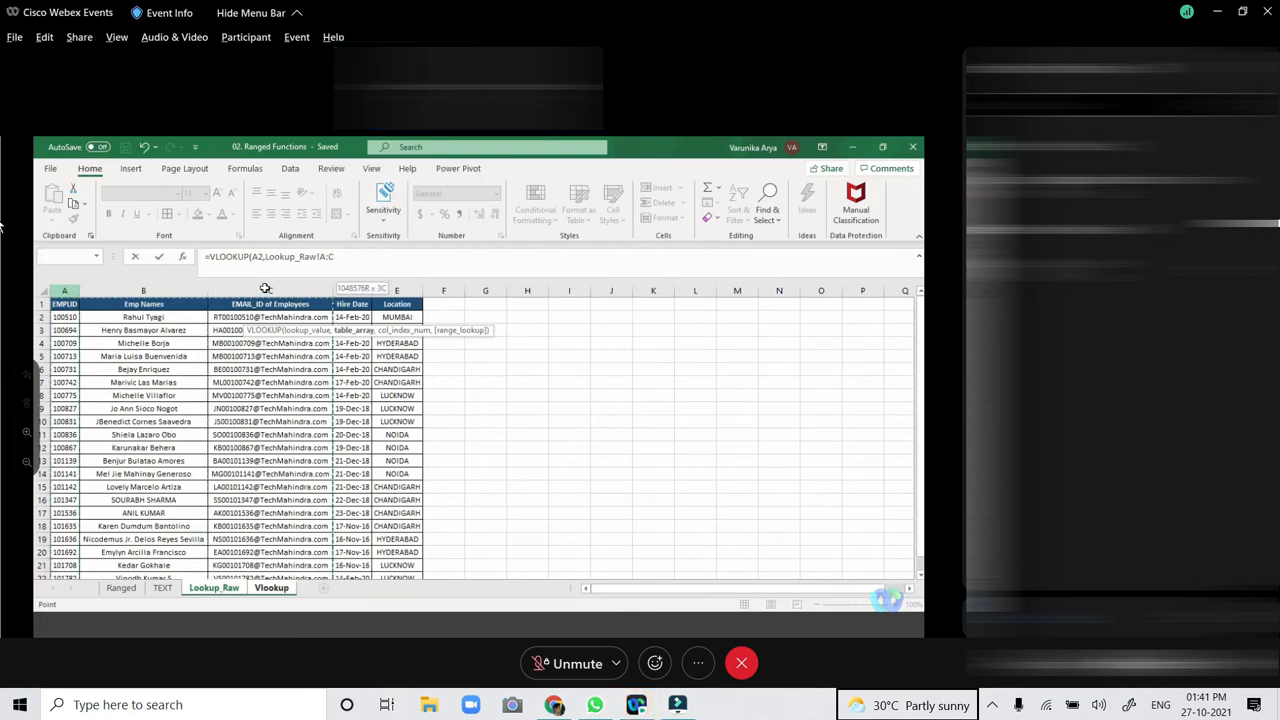
left_click_drag(265, 288, 384, 291)
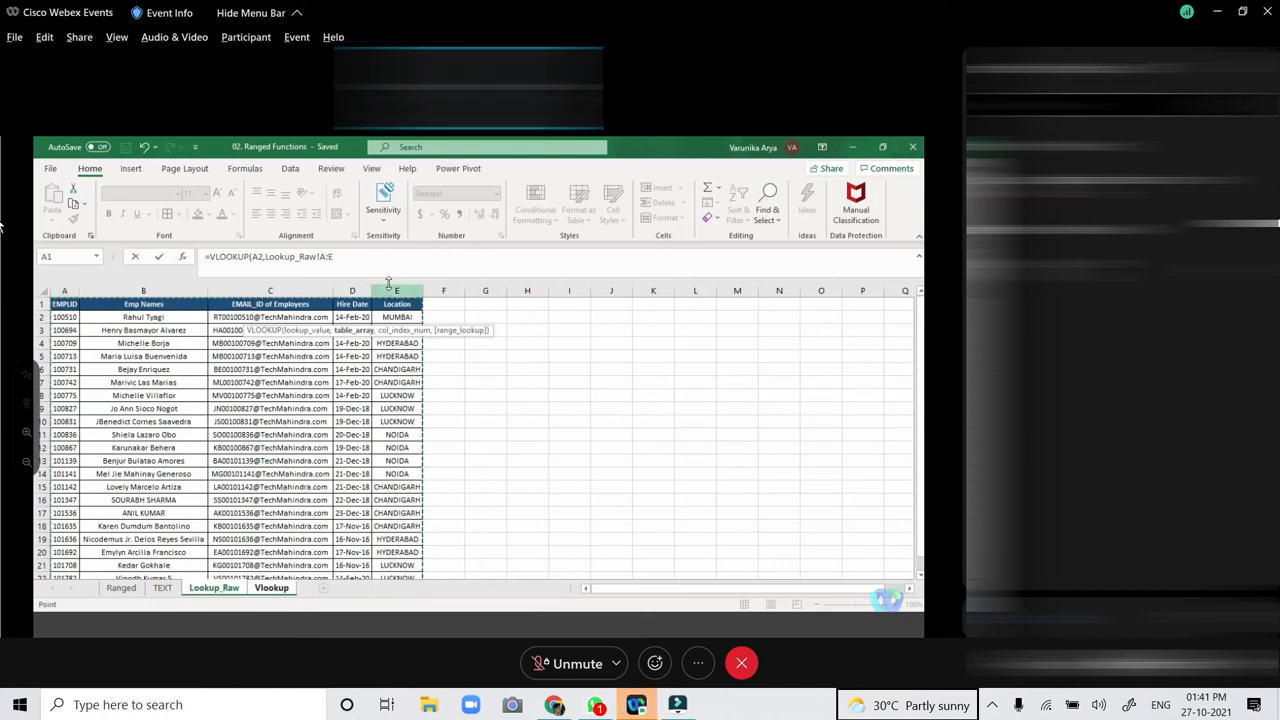
left_click(373, 258)
type(",")
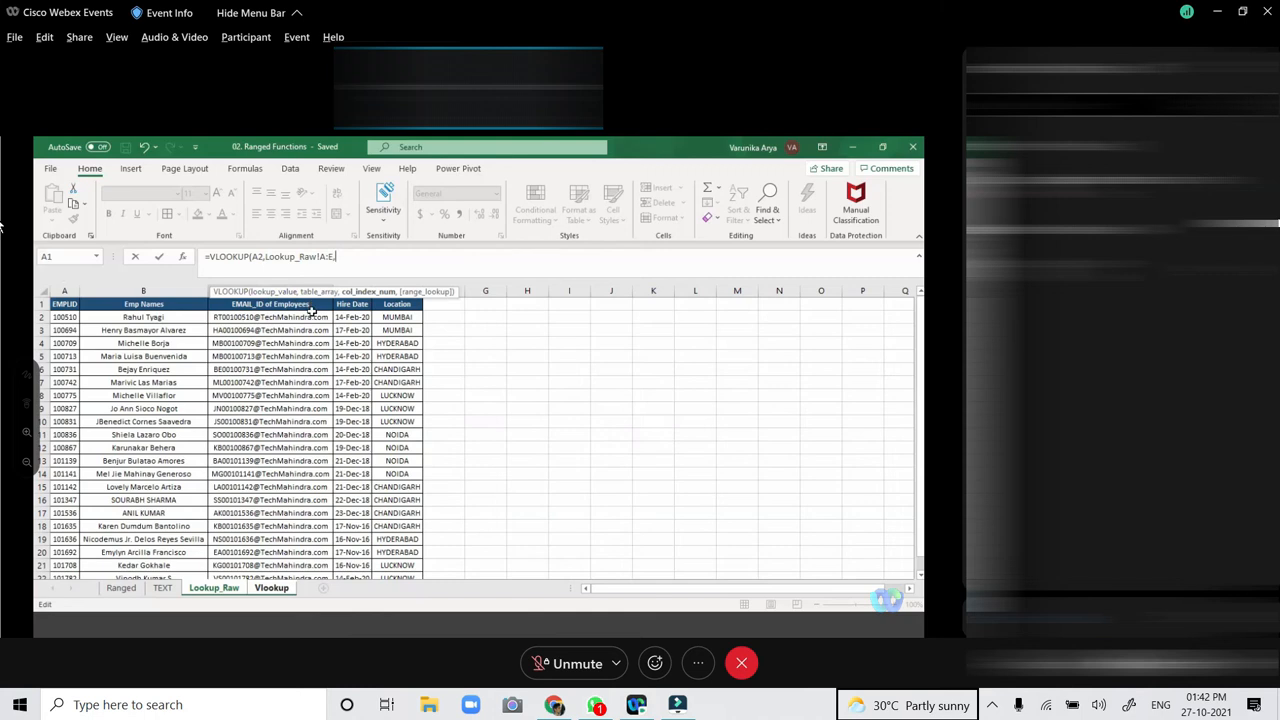
Finish the email formula in C2 with column index 3 and range lookup 0.
type("3")
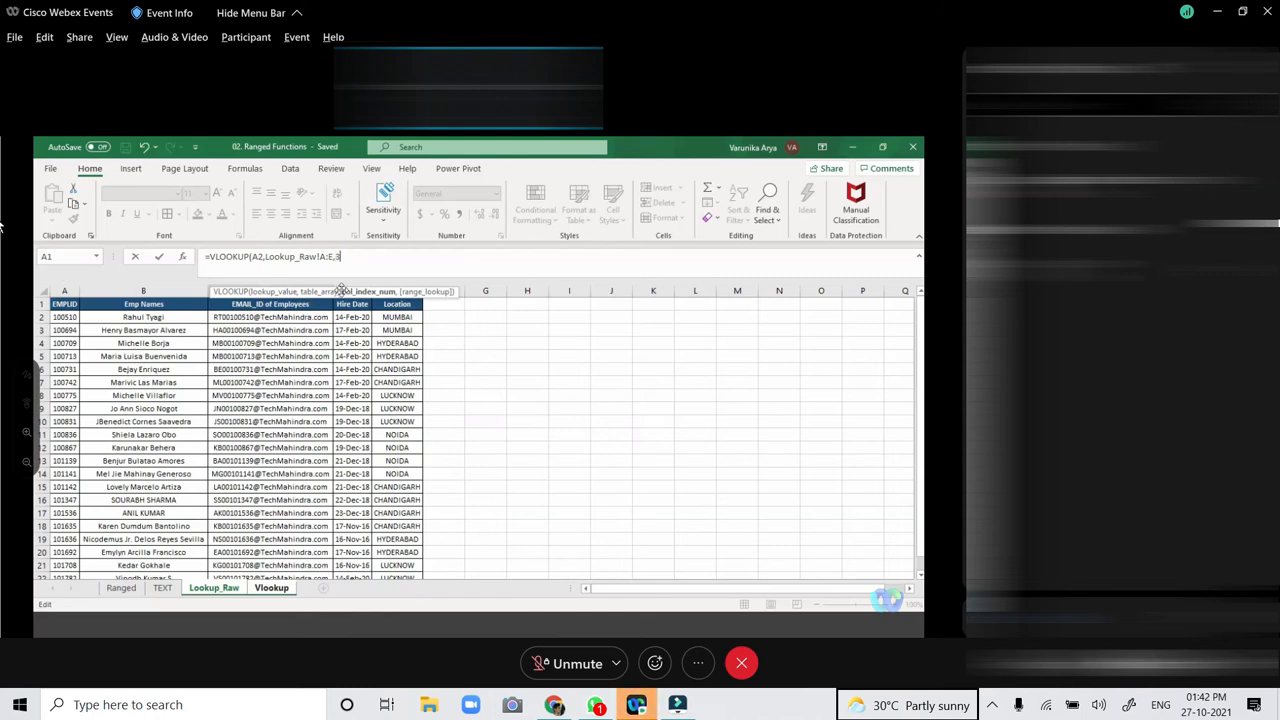
type(",0)")
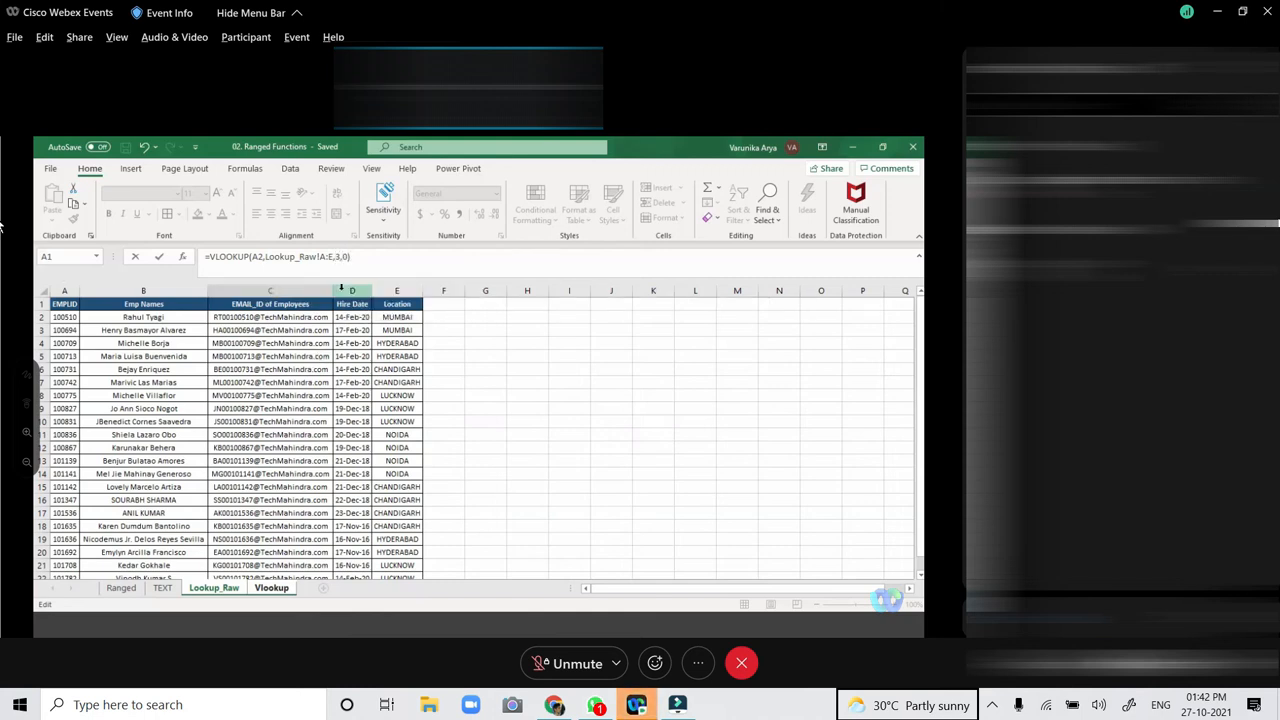
key("Return")
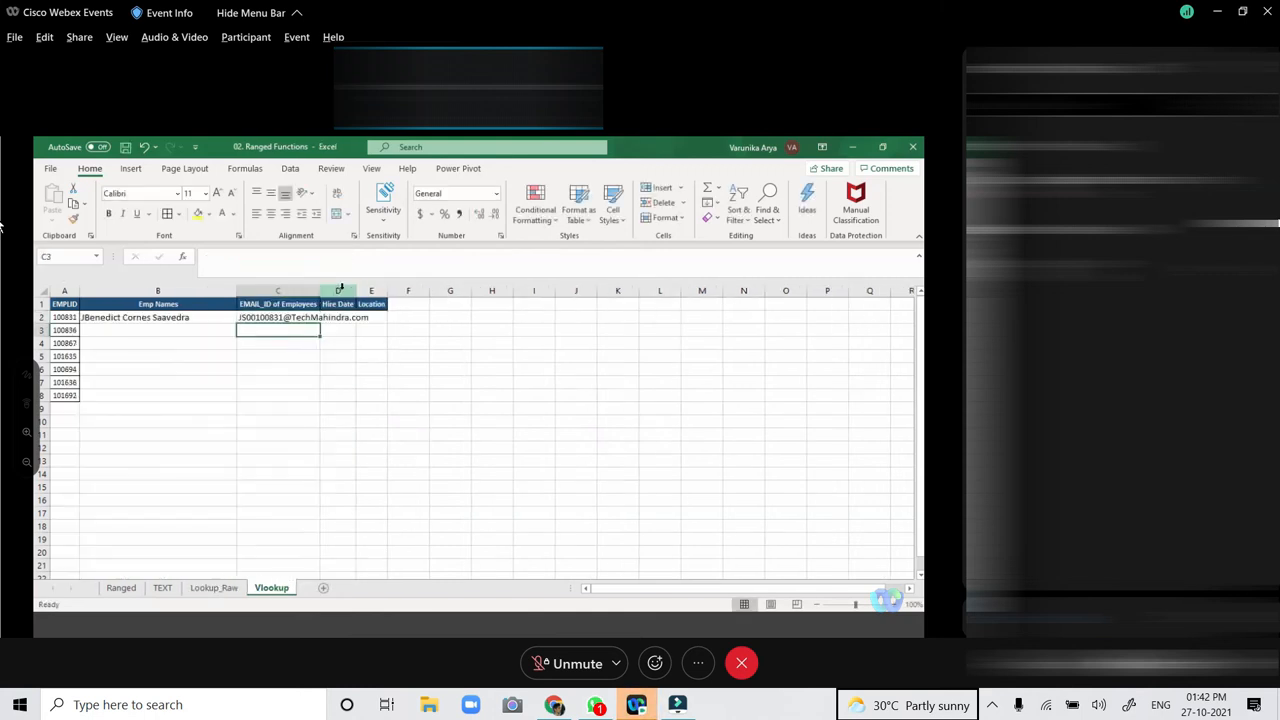
left_click(311, 317)
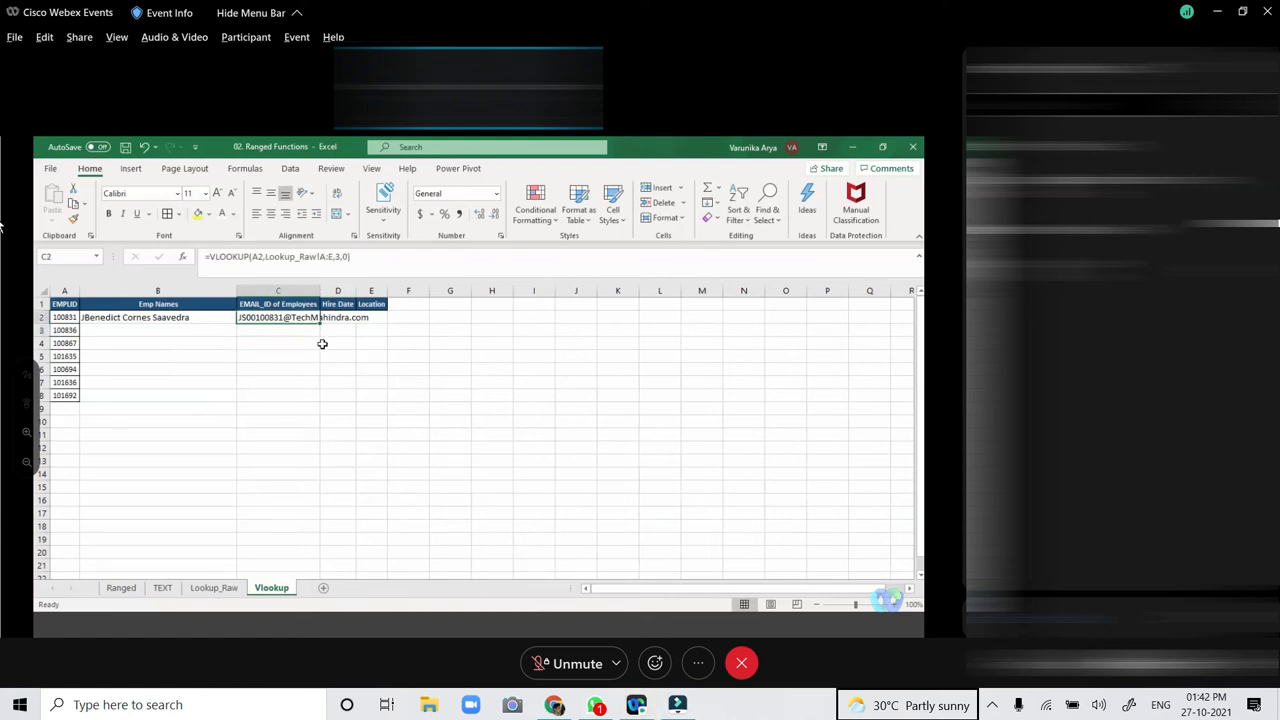
left_click(324, 344)
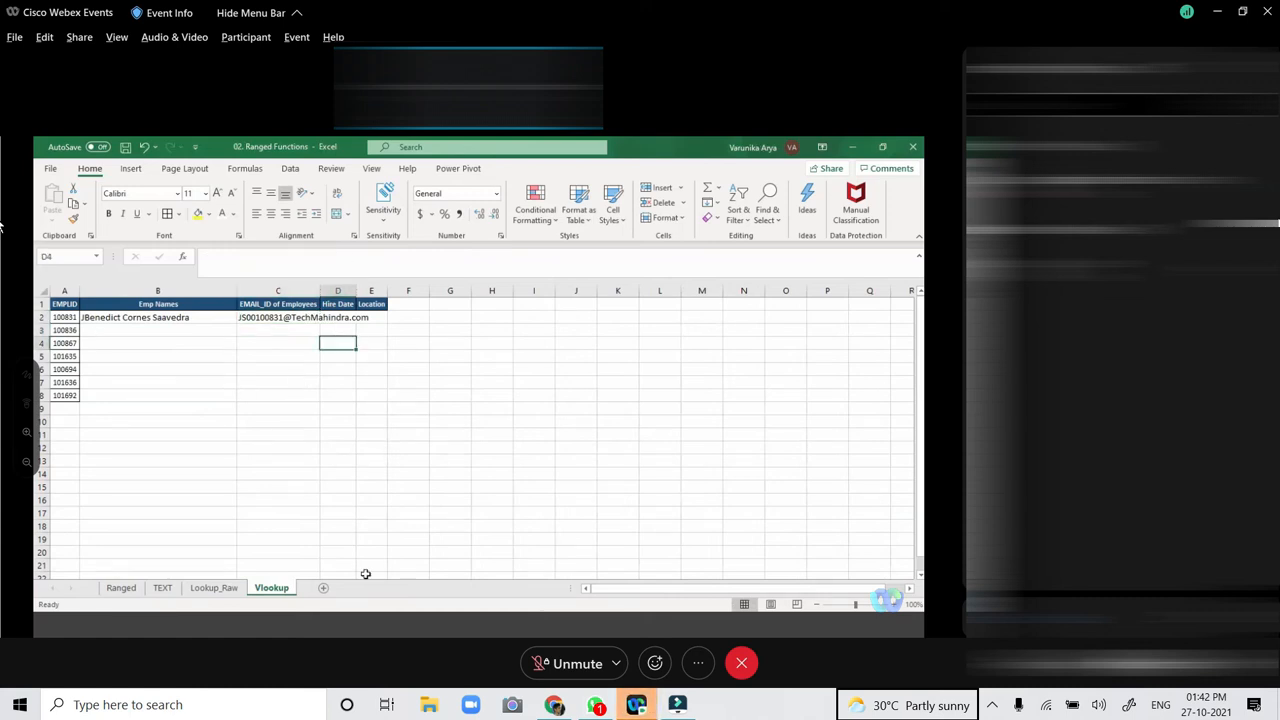
Insert a column before EMPLID in the Lookup_Raw sheet and give it the header S.NO.
left_click(230, 588)
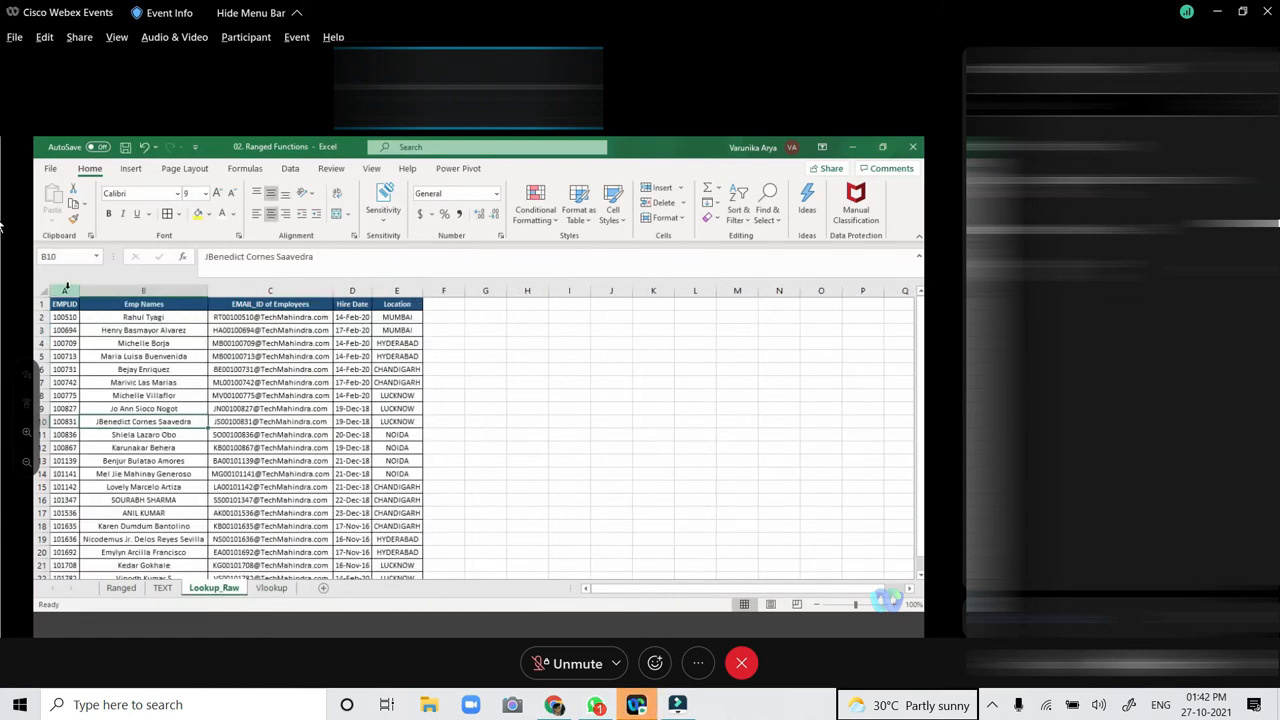
right_click(66, 289)
left_click(97, 396)
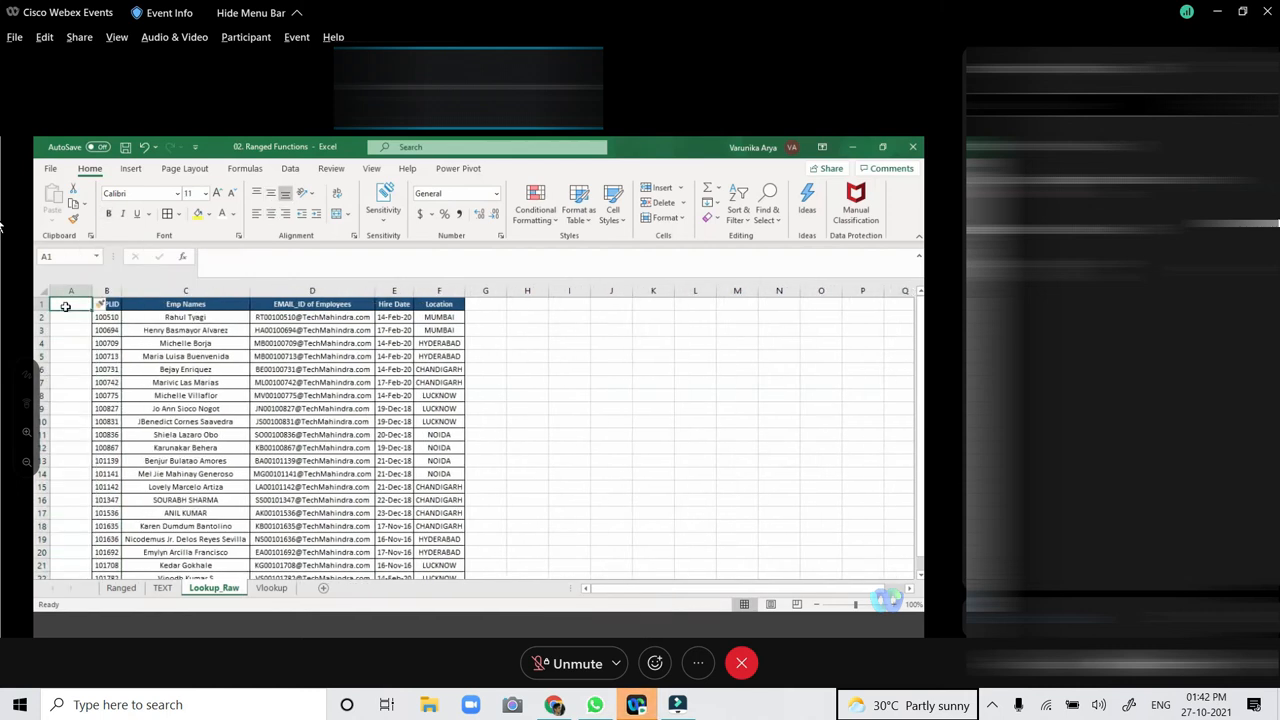
type("S.No")
key("Return")
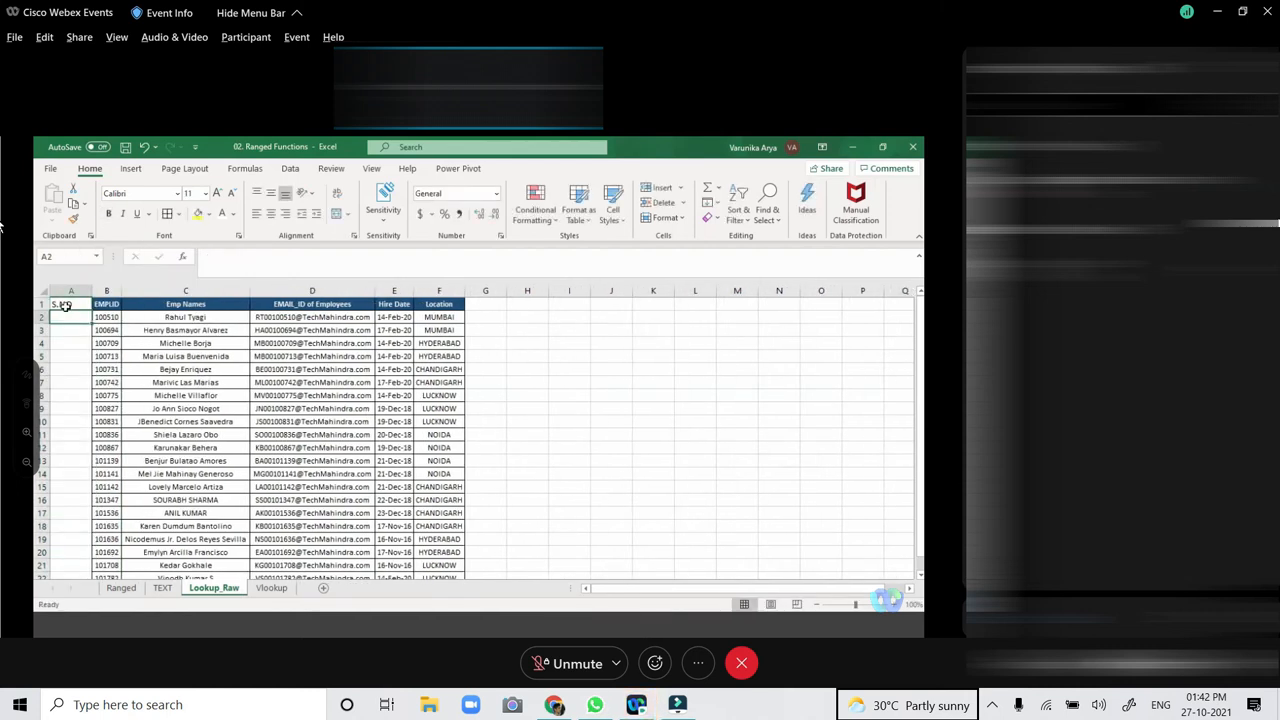
Number the S.NO column by entering 1 and 2 and filling the series down the whole table.
type("1")
key("Return")
type("2")
key("Return")
left_click_drag(70, 317, 78, 331)
double_click(91, 338)
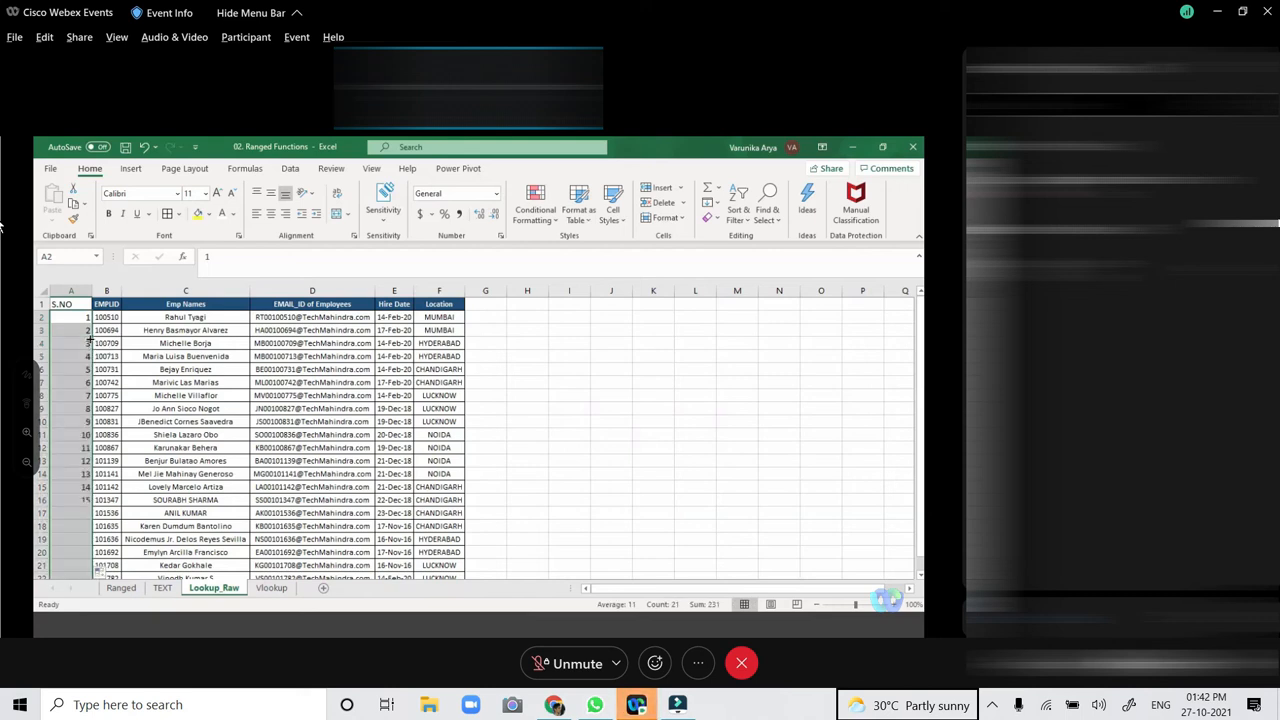
Copy the EMPLID column's formatting onto the S.NO column.
left_click(106, 290)
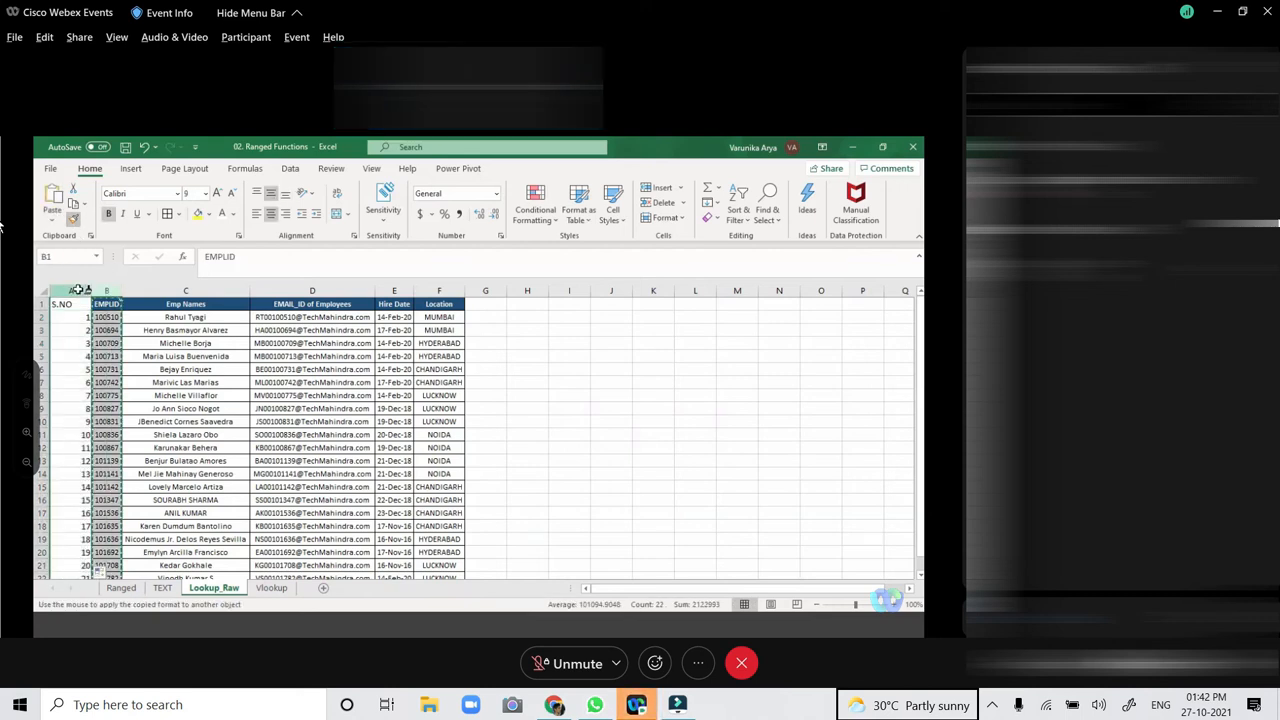
left_click(79, 290)
left_click(151, 346)
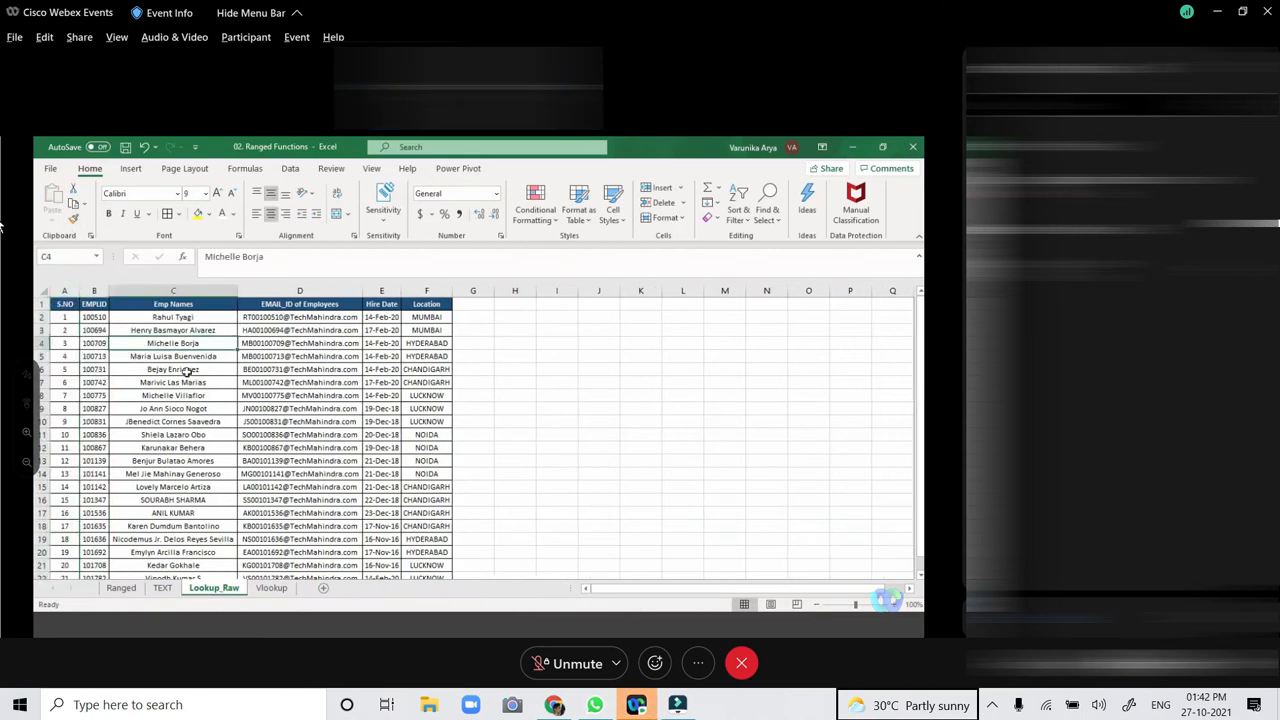
left_click(288, 382)
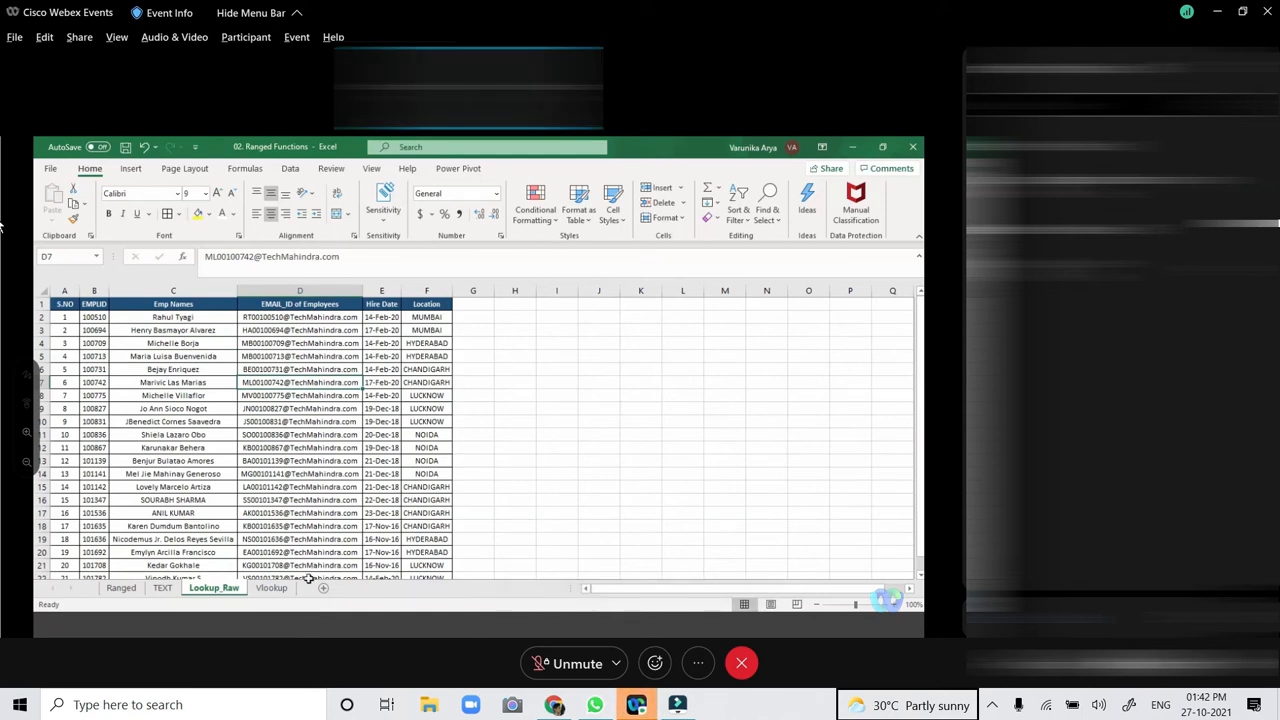
Widen the EMAIL_ID of Employees and Hire Date columns on the Vlookup sheet to fit their contents.
left_click(272, 588)
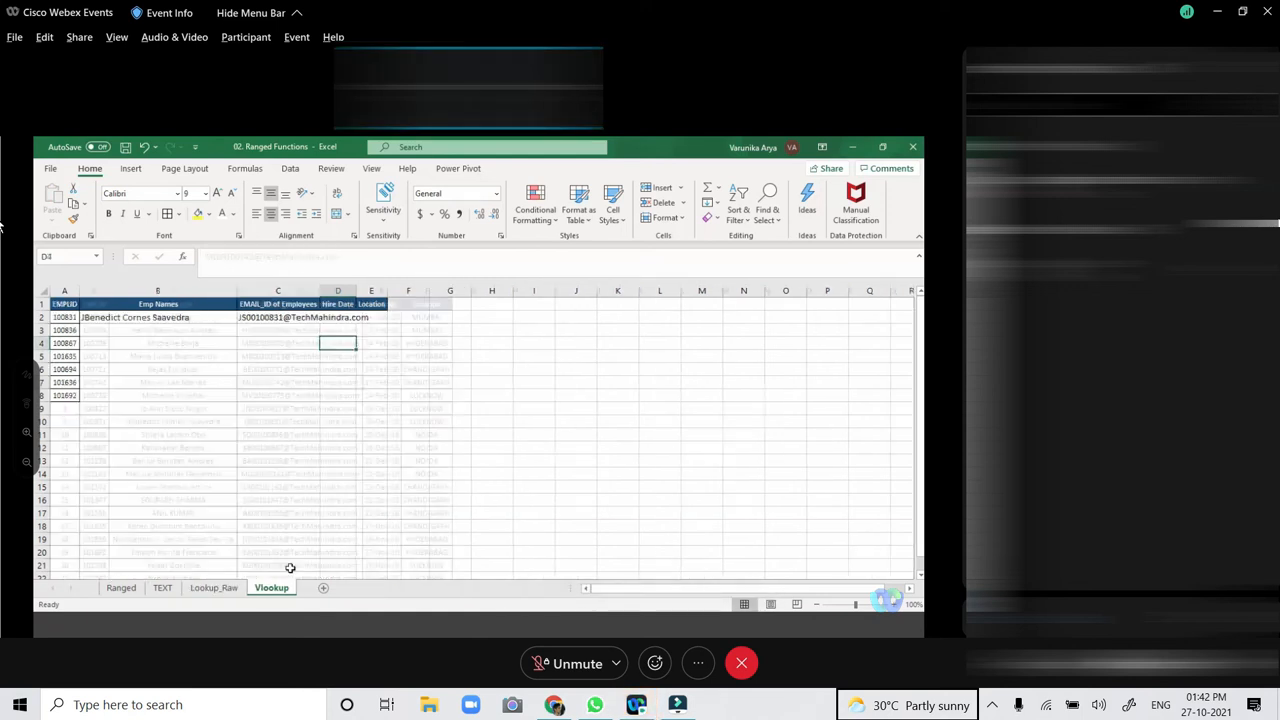
left_click_drag(315, 290, 331, 290)
double_click(320, 290)
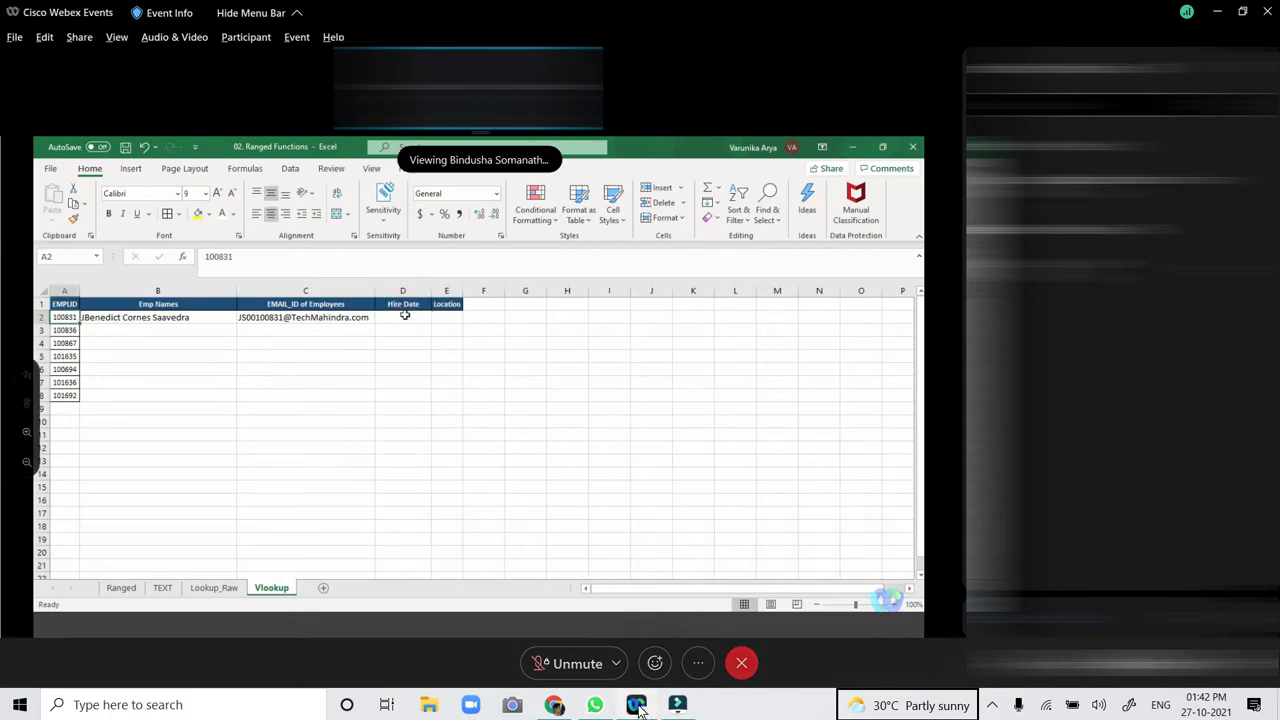
Complete the hire-date formula in D2 as =VLOOKUP(A2,Lookup_Raw!B:F,4,0).
mouse_move(640, 708)
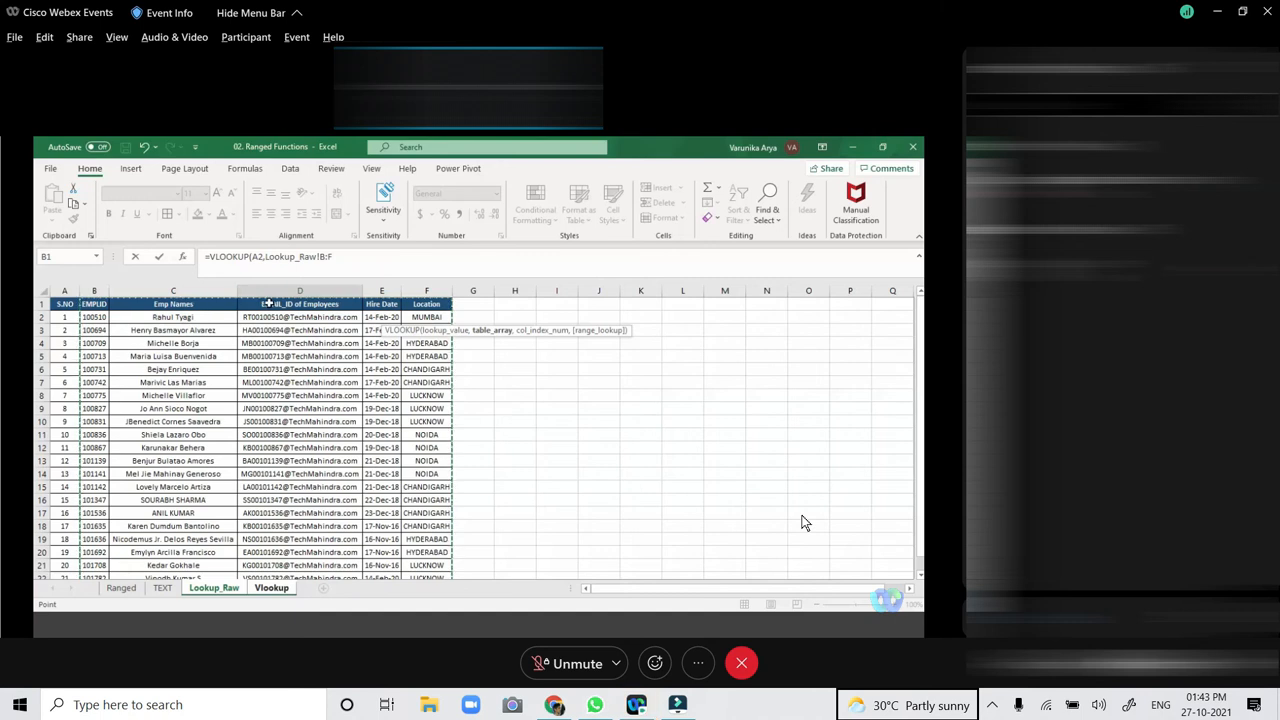
type(",")
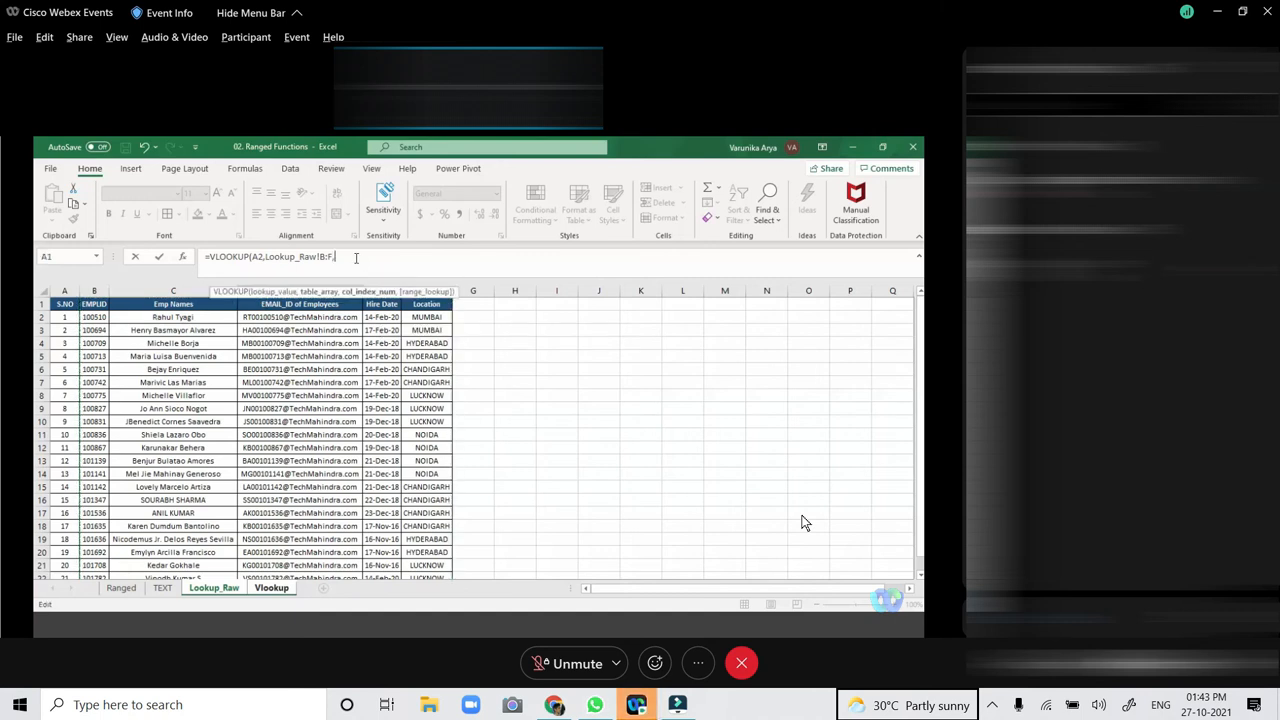
type("4,0")
key("Return")
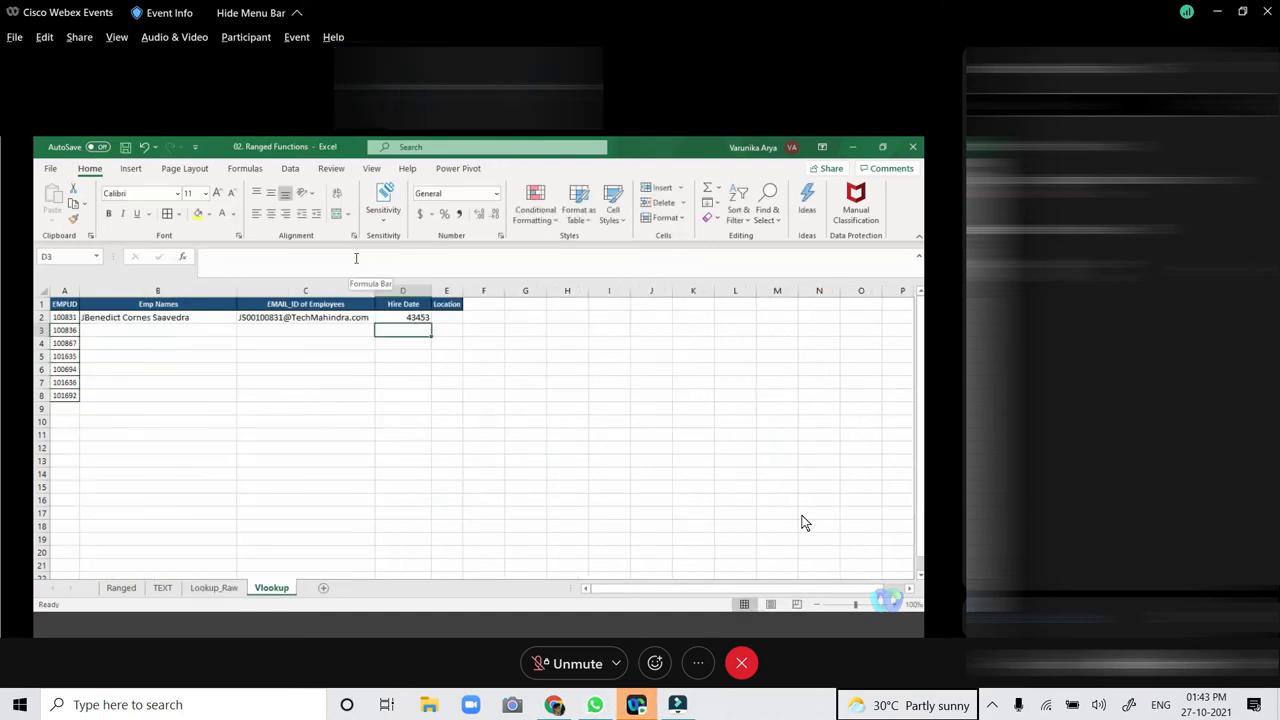
Format the hire date in D2 with the 14-Mar-12 date type.
left_click(417, 317)
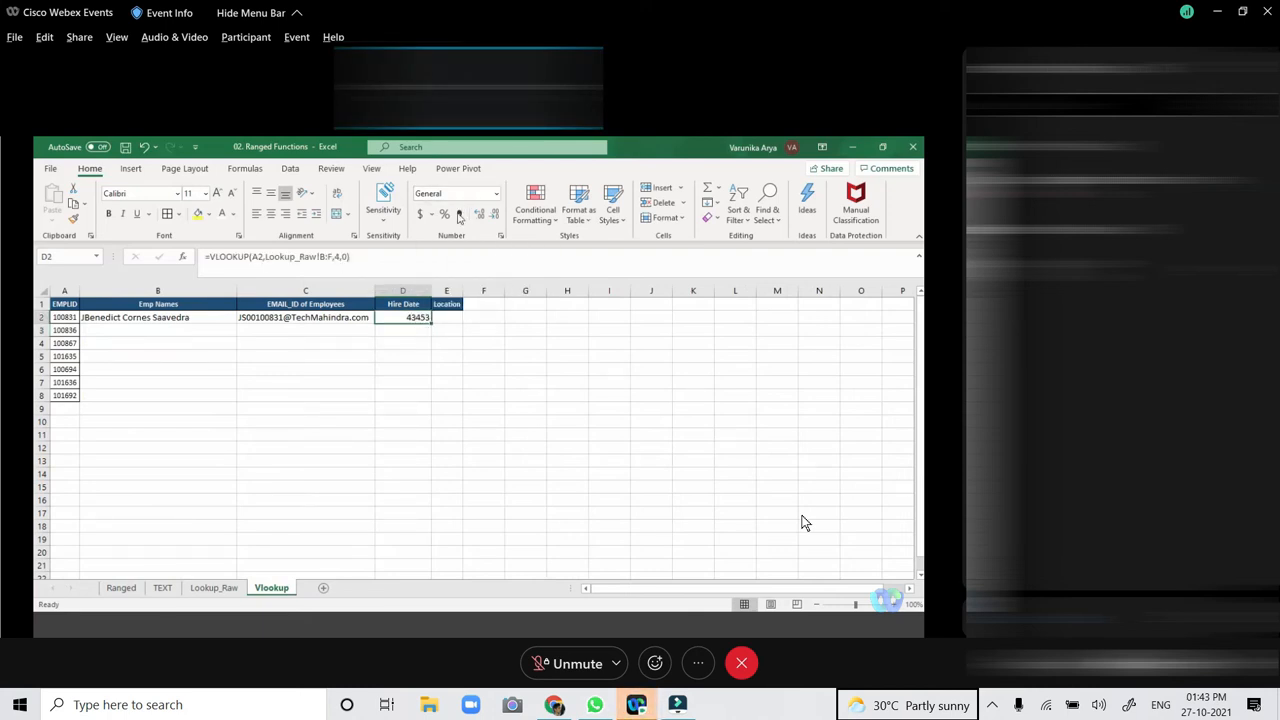
right_click(417, 316)
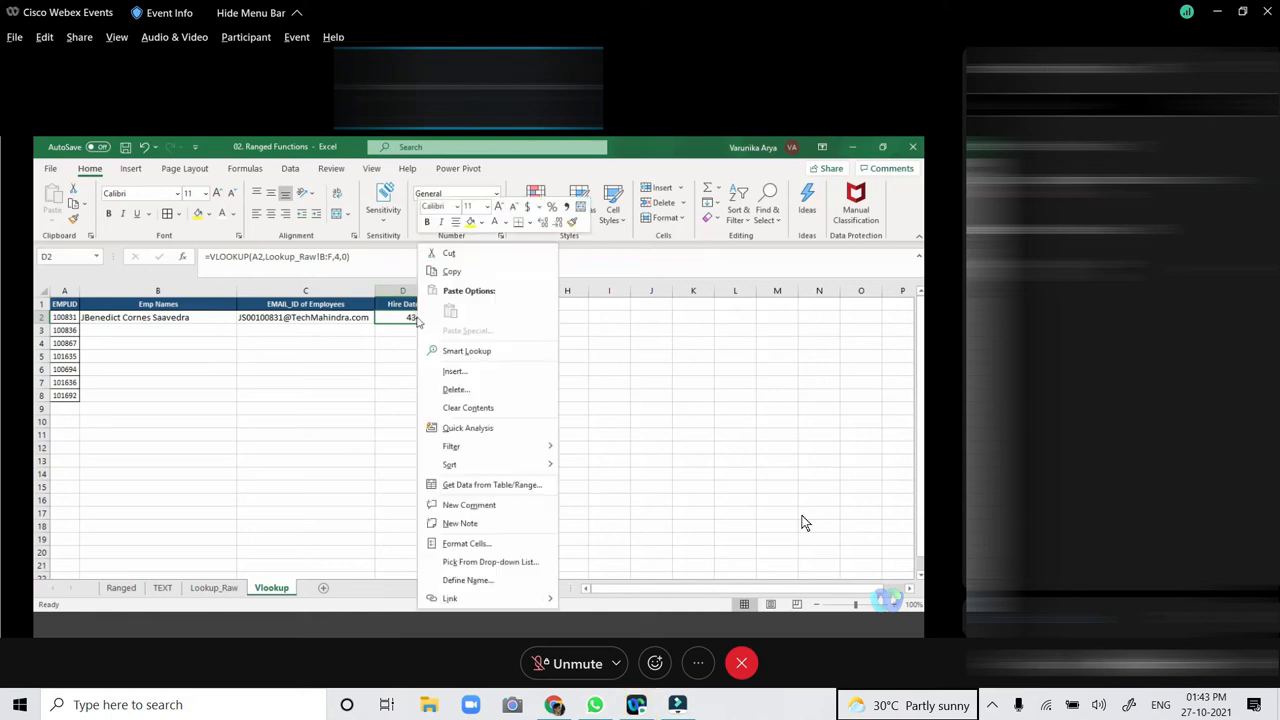
left_click(466, 543)
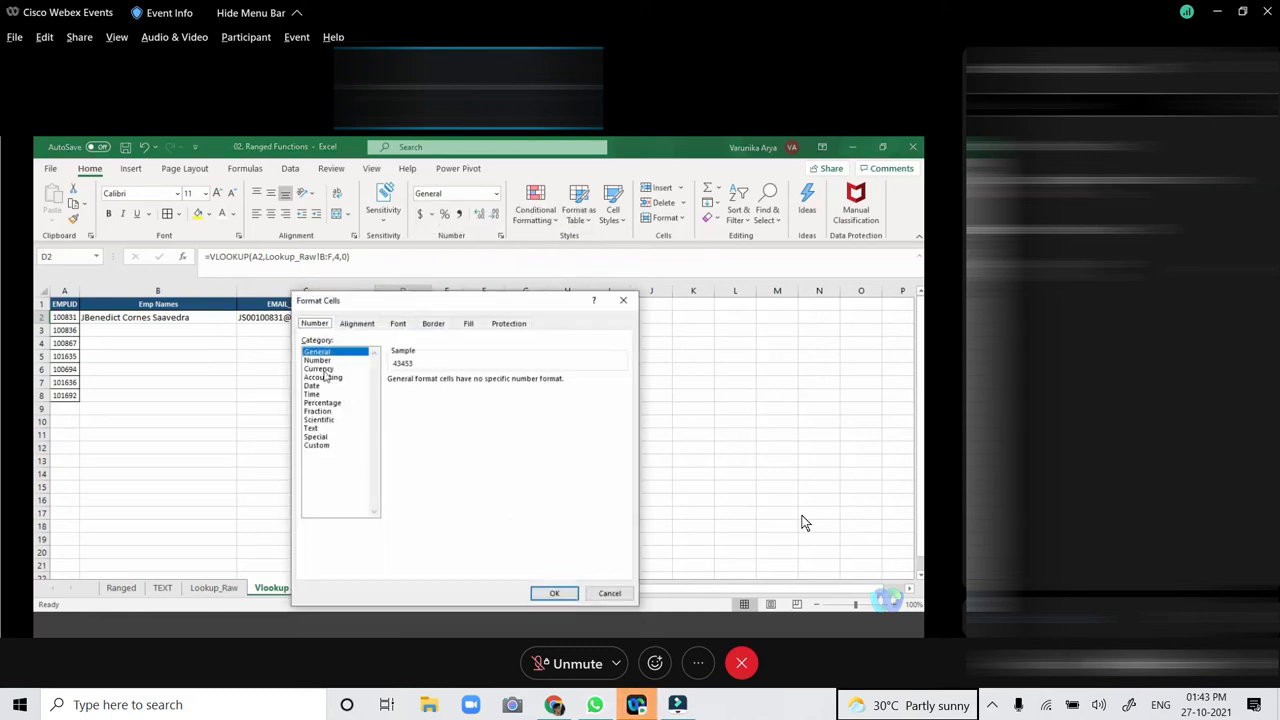
left_click(318, 385)
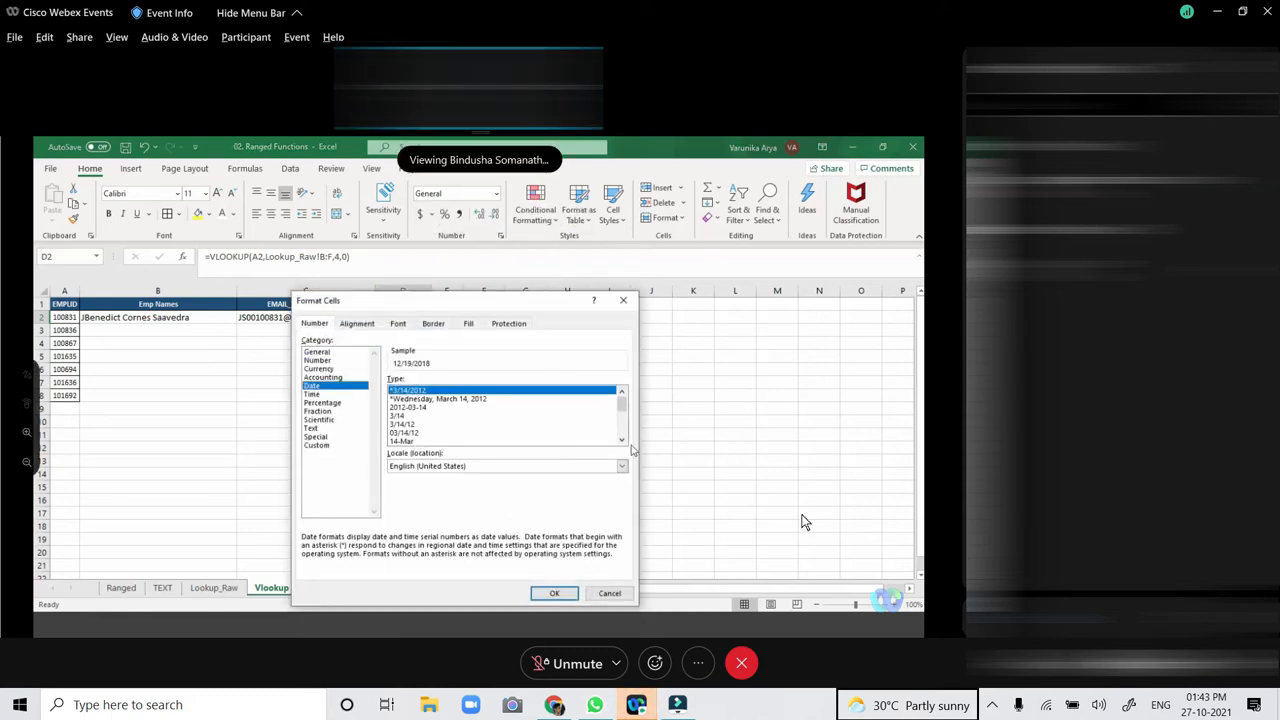
scroll(470, 430, "down", 1)
left_click(487, 432)
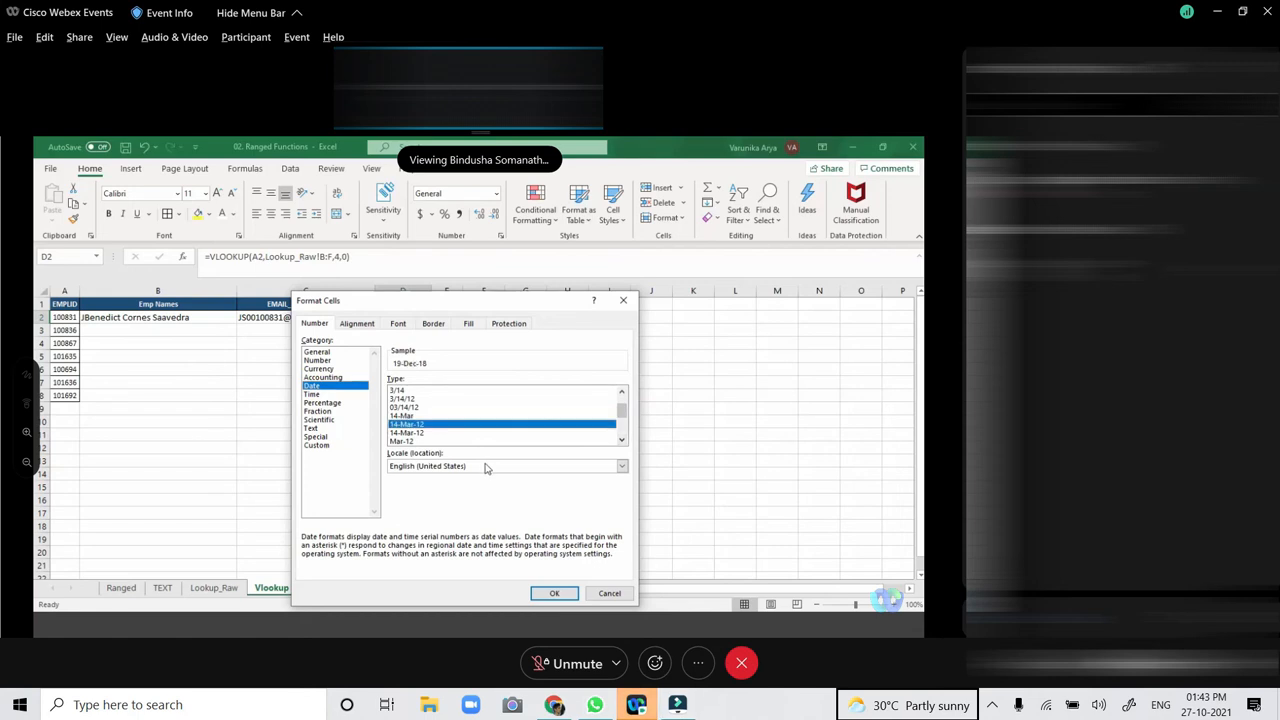
left_click(554, 593)
mouse_move(637, 706)
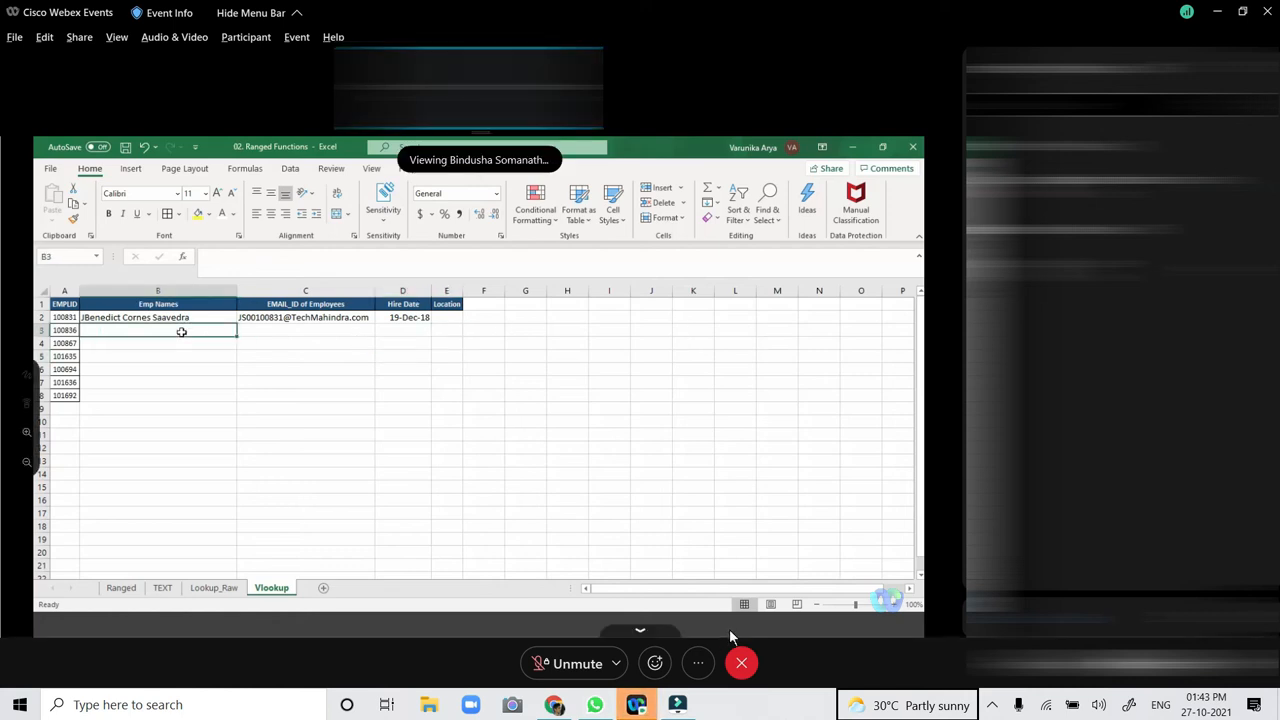
left_click(996, 706)
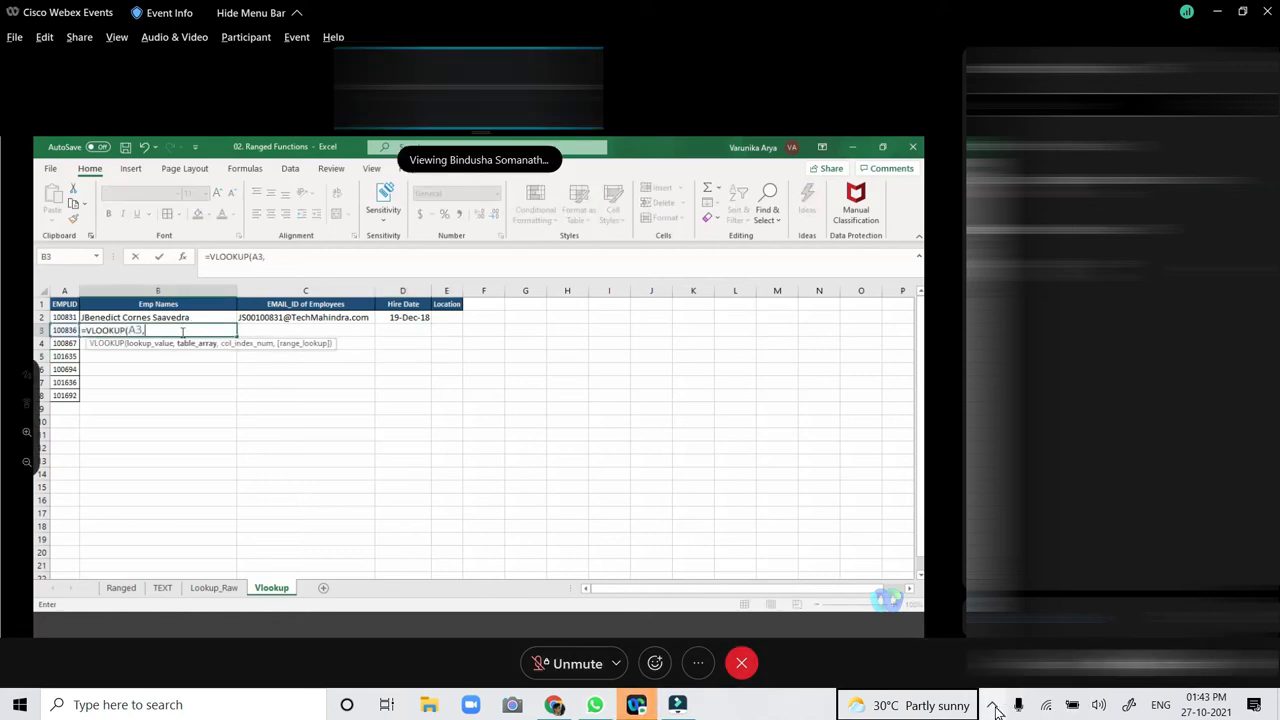
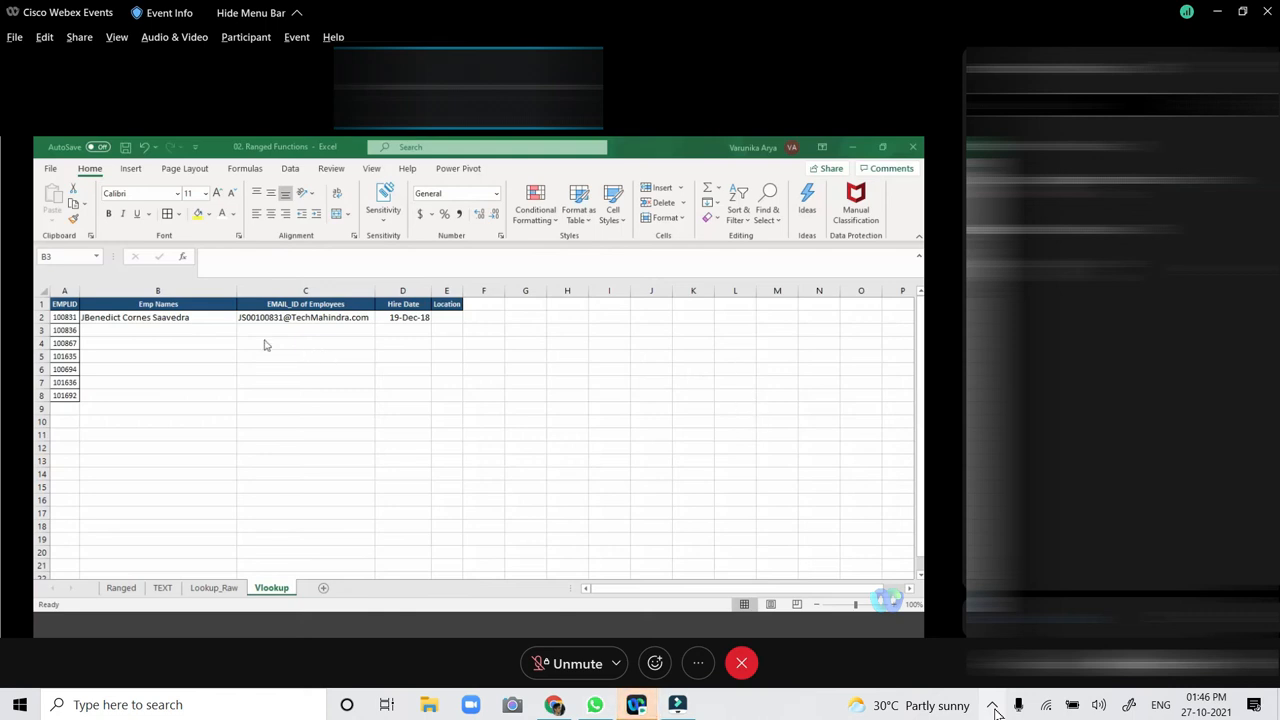
Enter =VLOOKUP(A3,Lookup_Raw!B:F,2,0) in B3 to retrieve the employee name.
left_click_drag(228, 330, 484, 343)
left_click(228, 330)
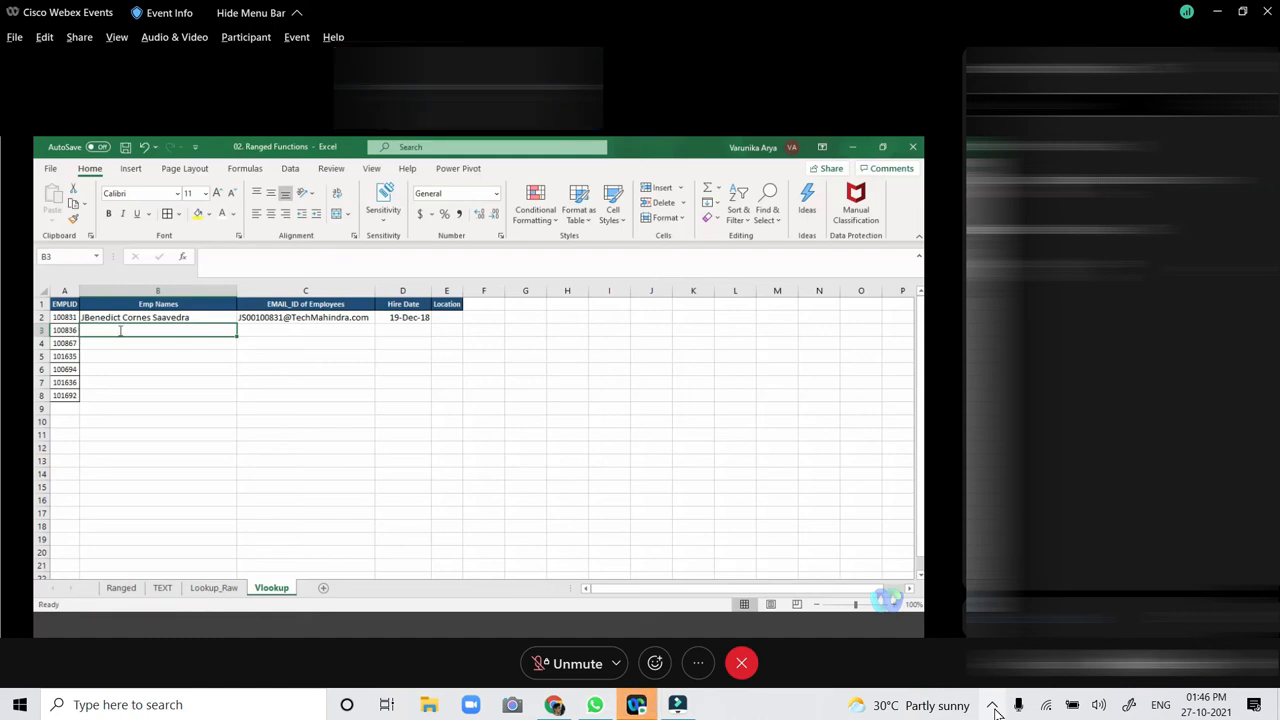
type("=VLOOKUP(")
left_click(64, 330)
type(",")
left_click(213, 587)
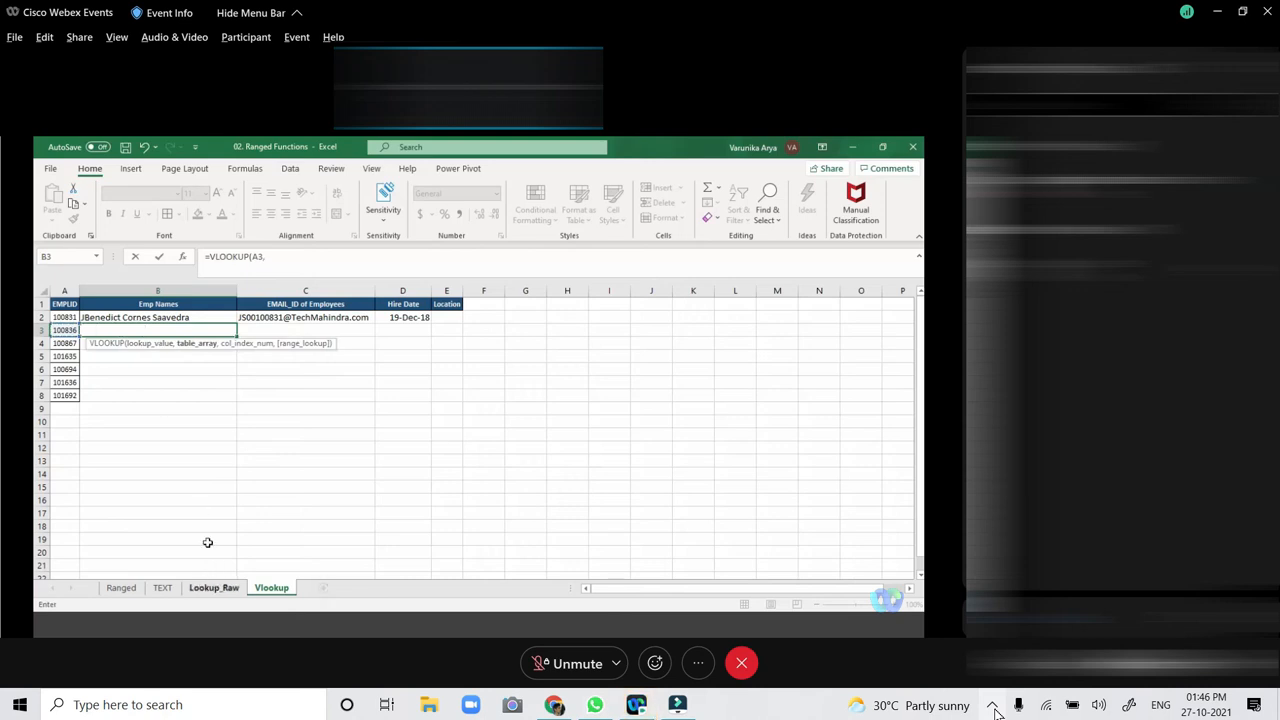
left_click_drag(366, 302, 430, 302)
type(",2,0")
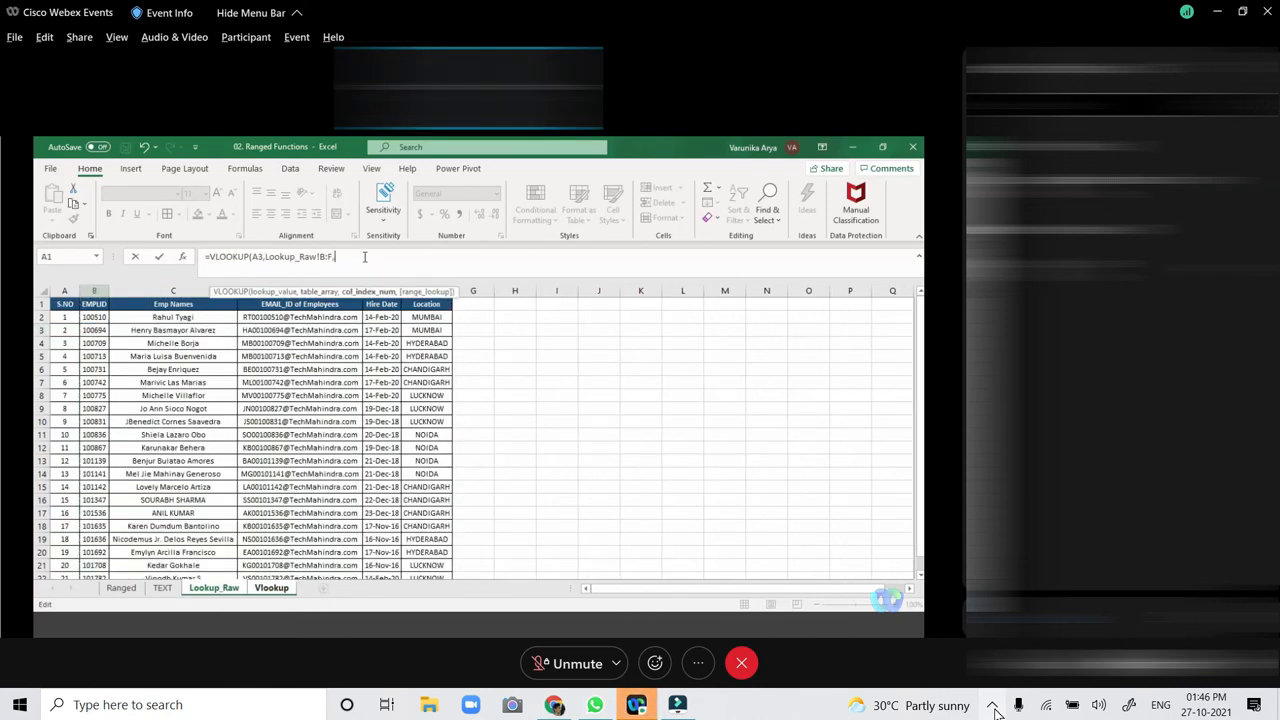
type(")")
key("Return")
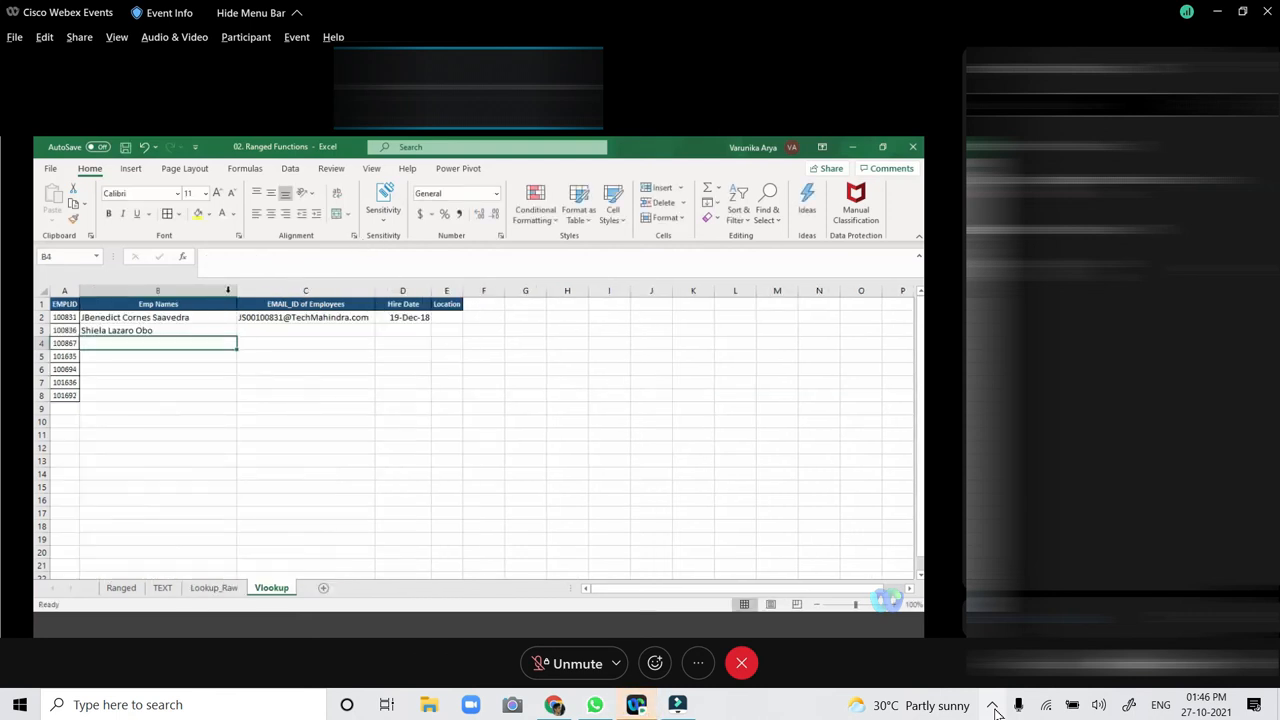
Check the lookup value reference in B3's formula and fill the formula down to B8.
left_click(174, 331)
left_click(253, 257)
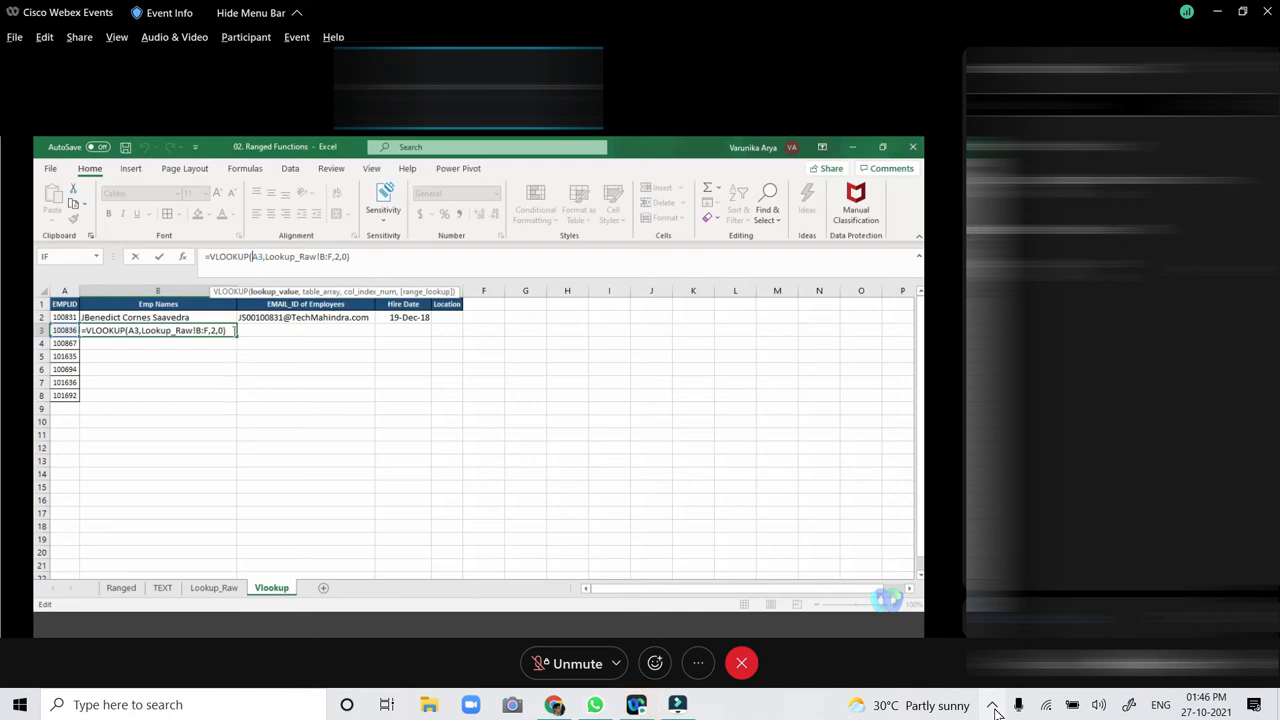
key("Return")
left_click(234, 330)
double_click(237, 336)
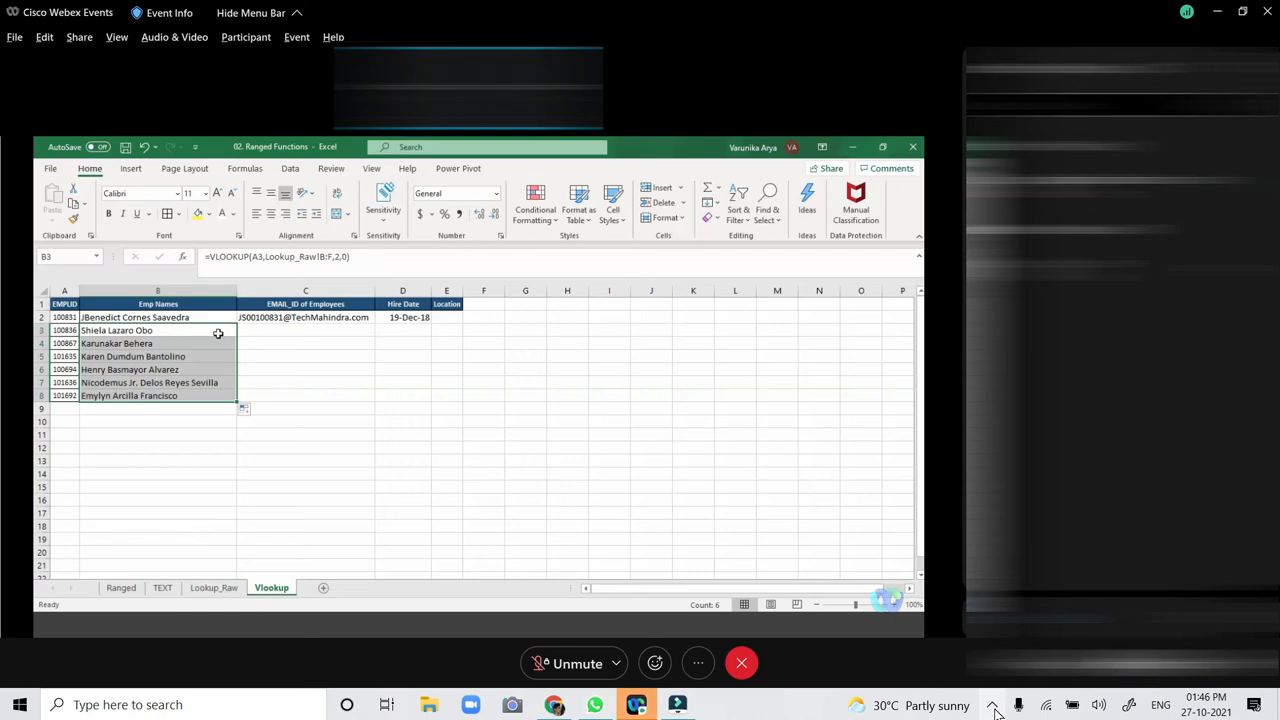
left_click(216, 346)
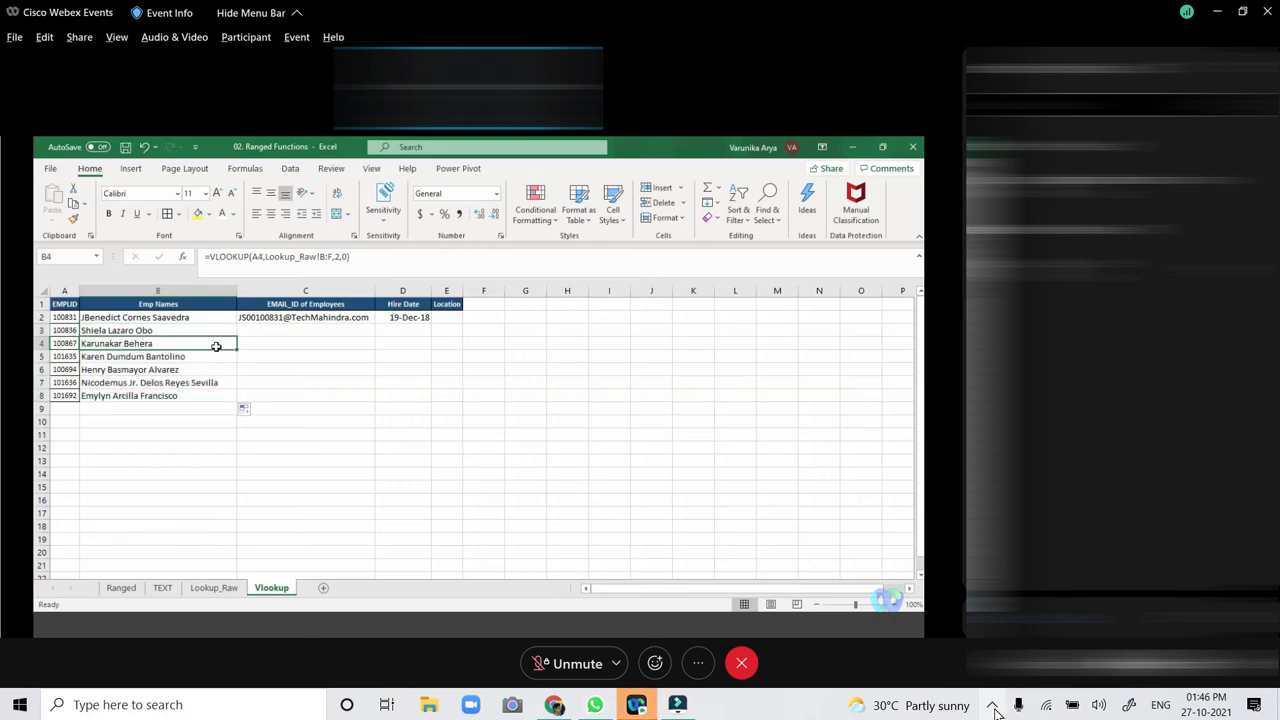
left_click(335, 258)
left_click(340, 380)
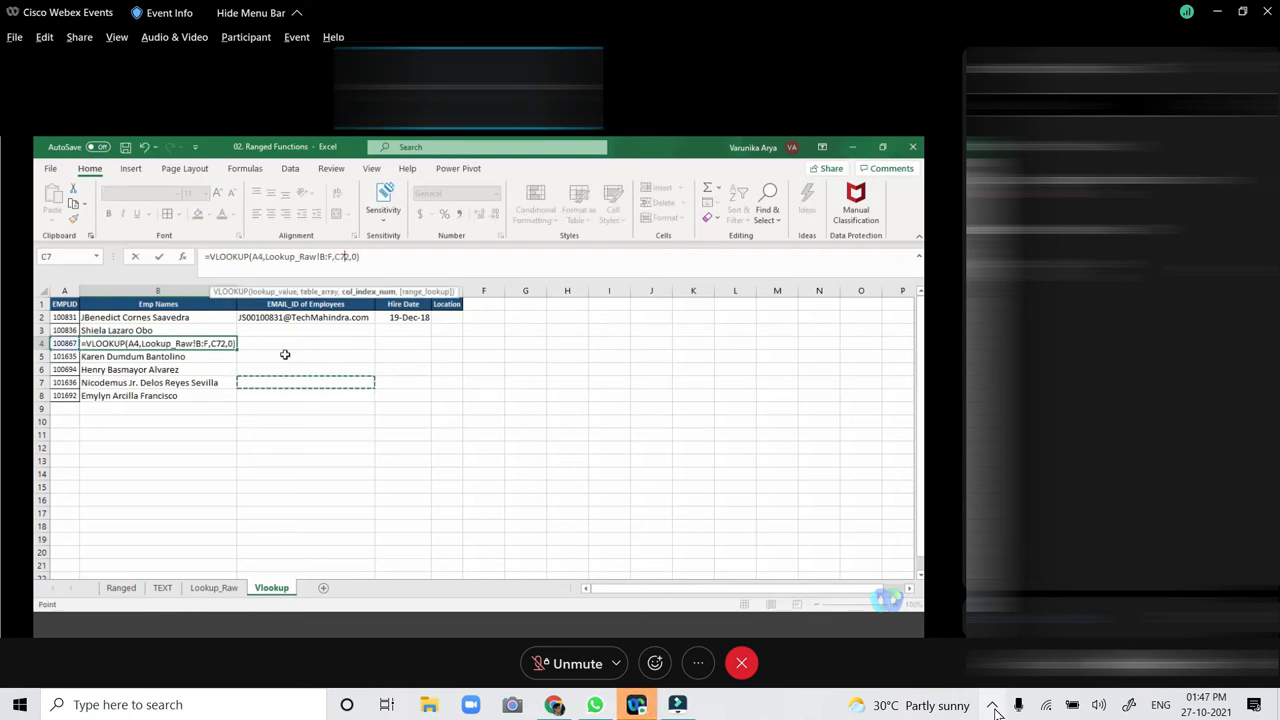
key("BackSpace")
key("BackSpace")
key("ctrl+Return")
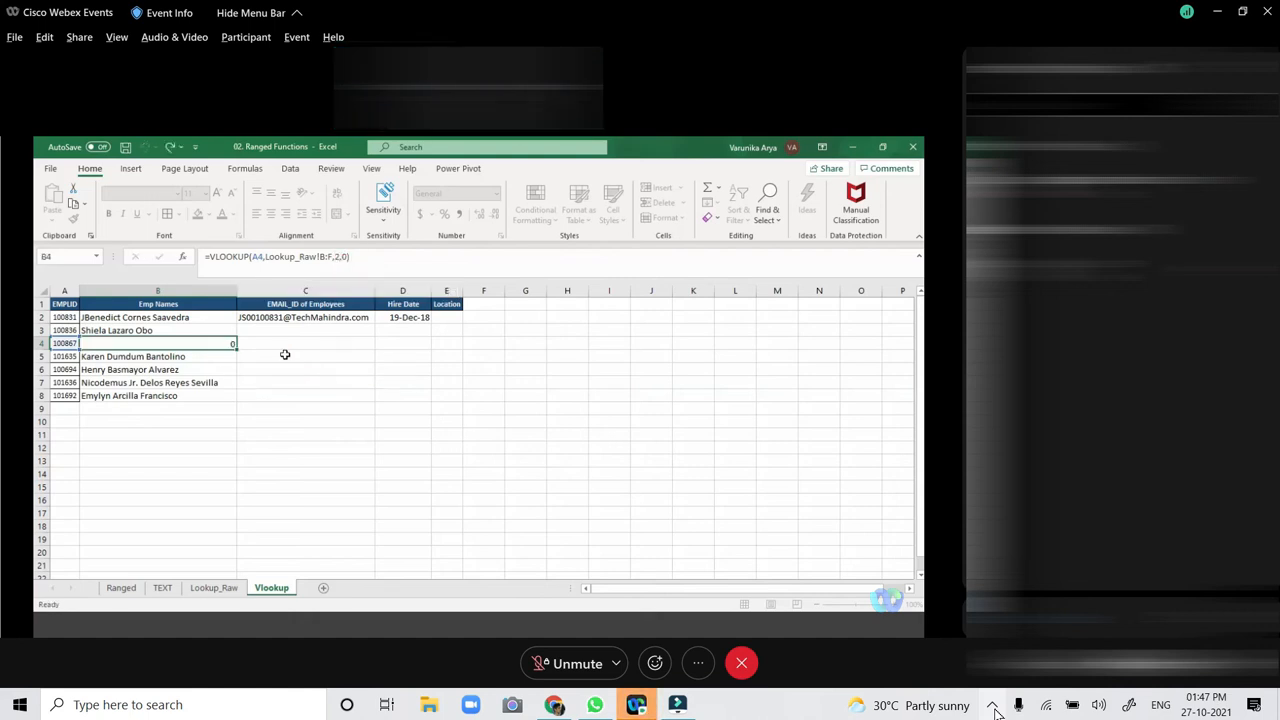
Clear the name formulas from B3:B8 on the Vlookup sheet.
left_click(218, 330)
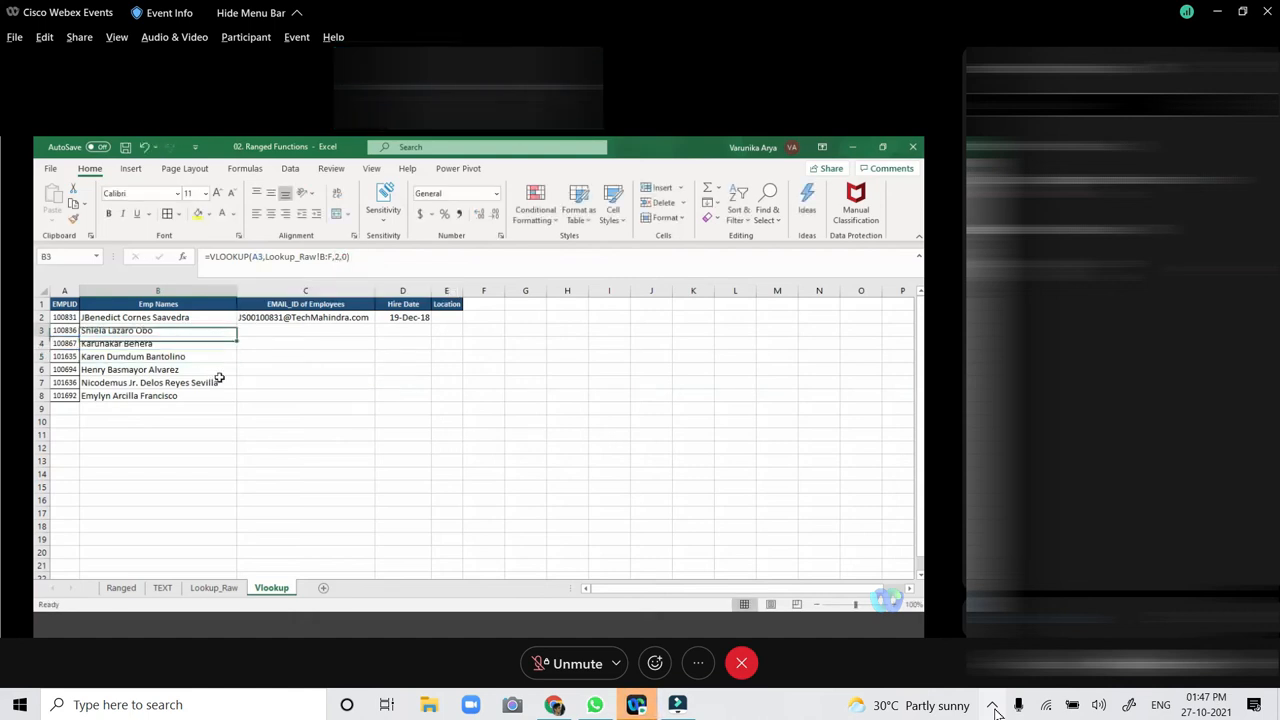
left_click_drag(218, 378, 220, 396)
key("Delete")
left_click(205, 332)
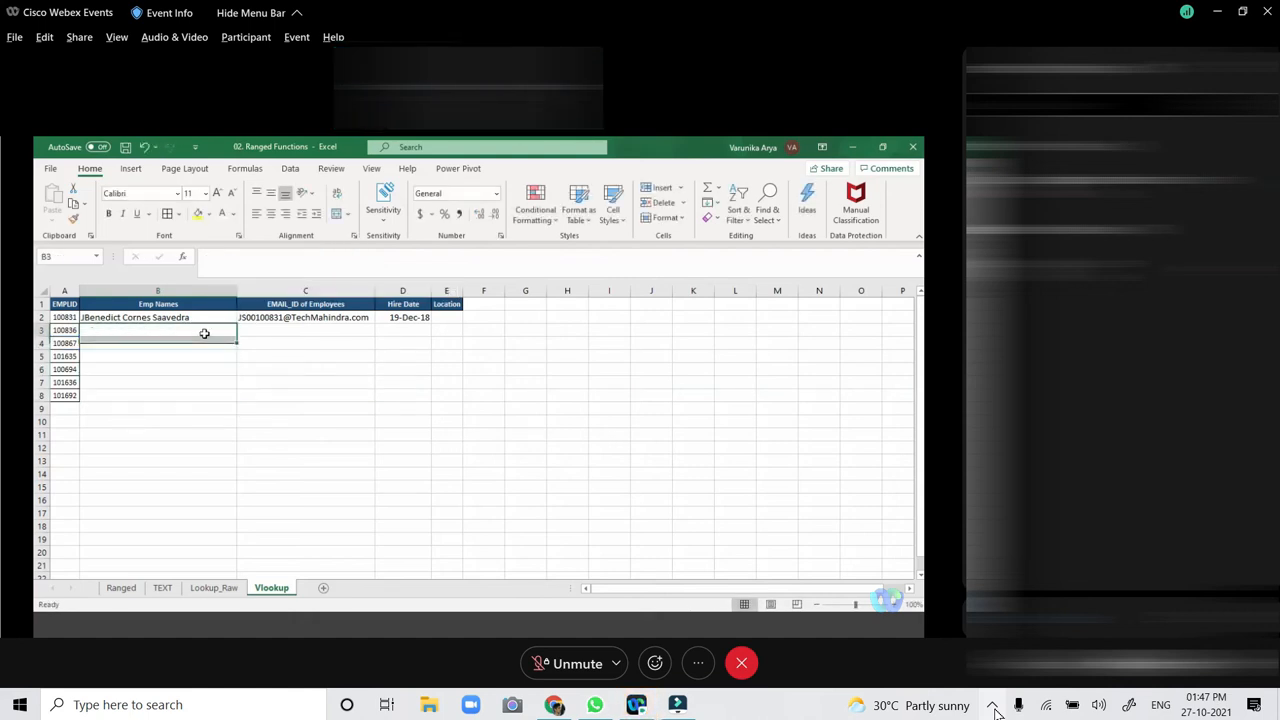
type("=CLO")
key("Tab")
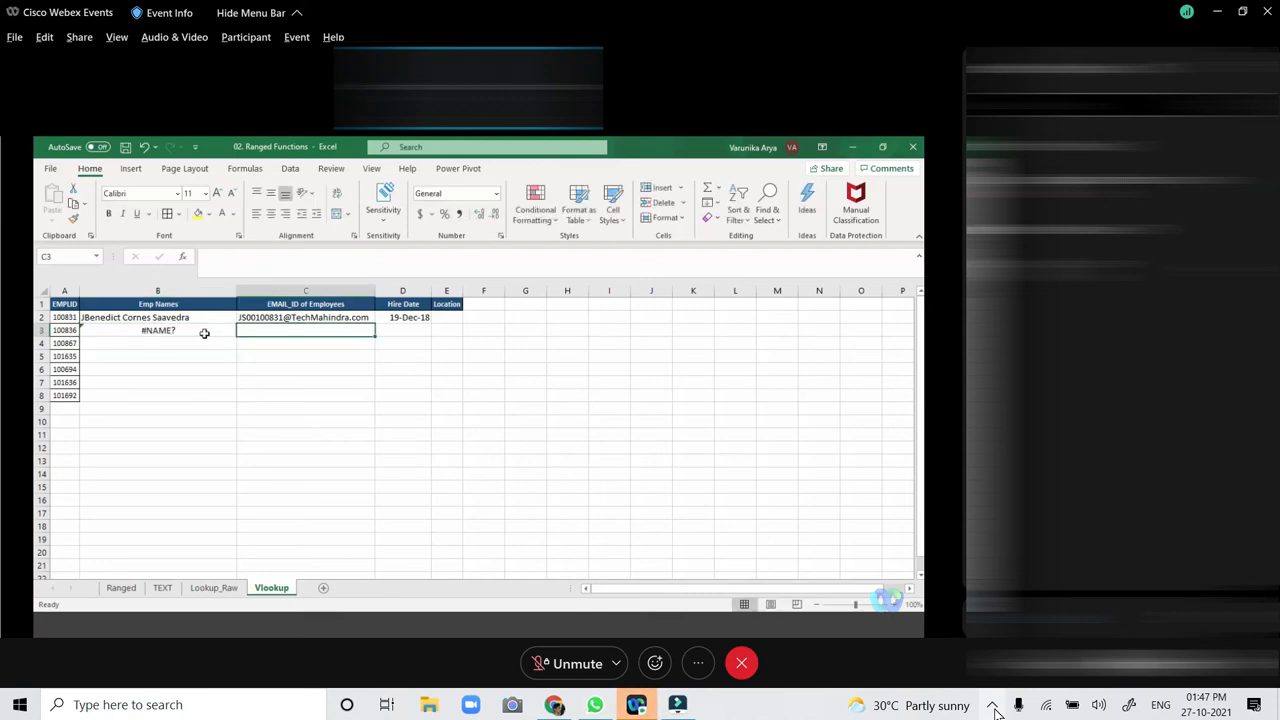
Start a VLOOKUP formula in B3 with A3 as lookup value and Lookup_Raw!B:C as table array.
left_click(205, 332)
type("=")
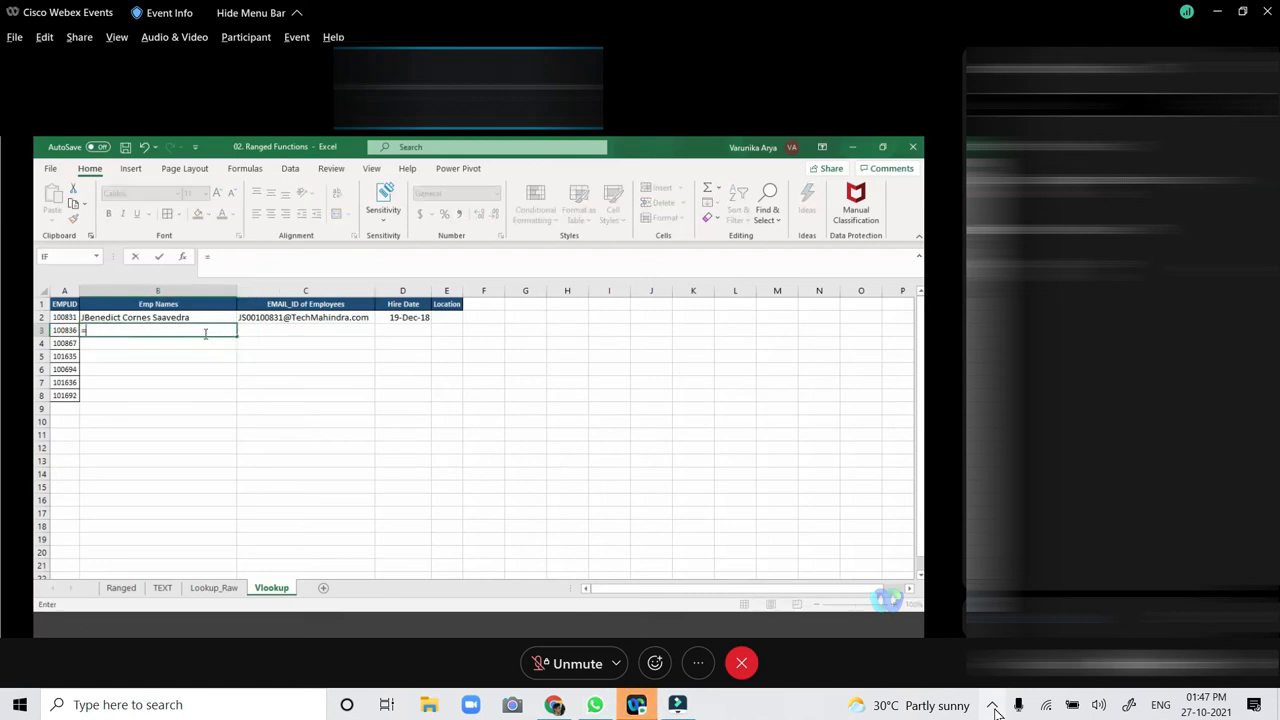
type("VLOOKUP(")
key("Left")
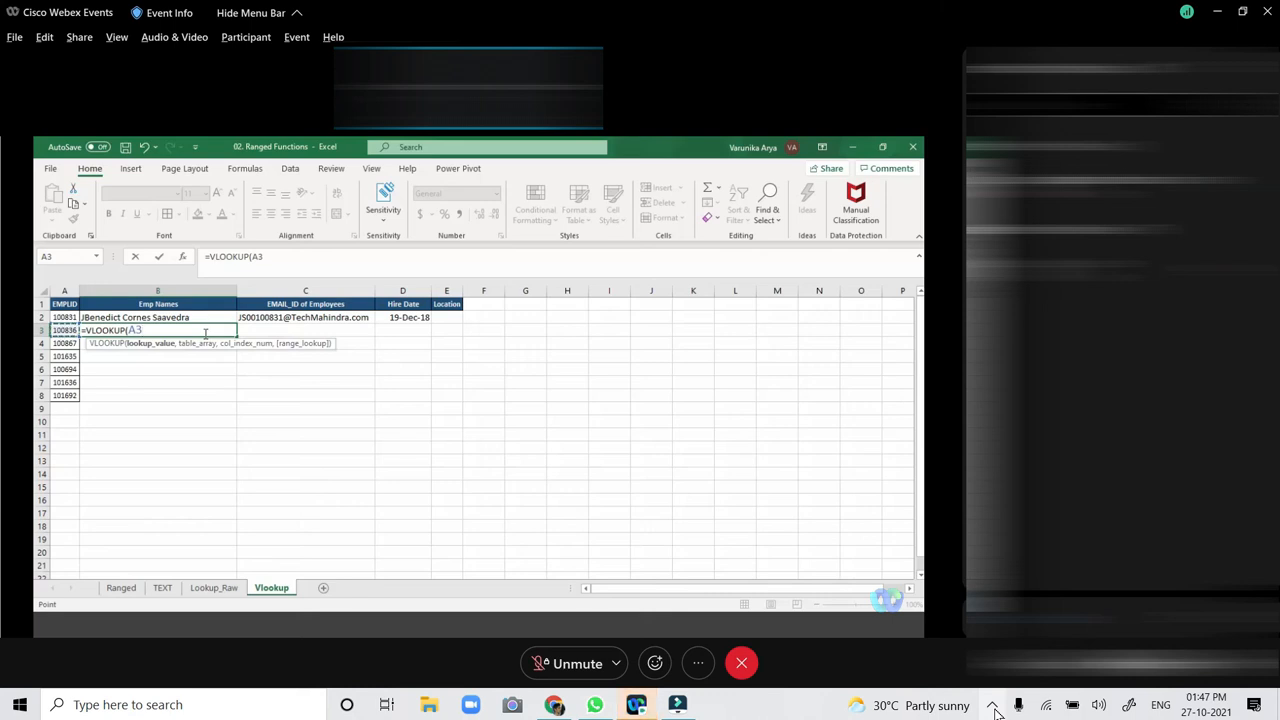
type(",")
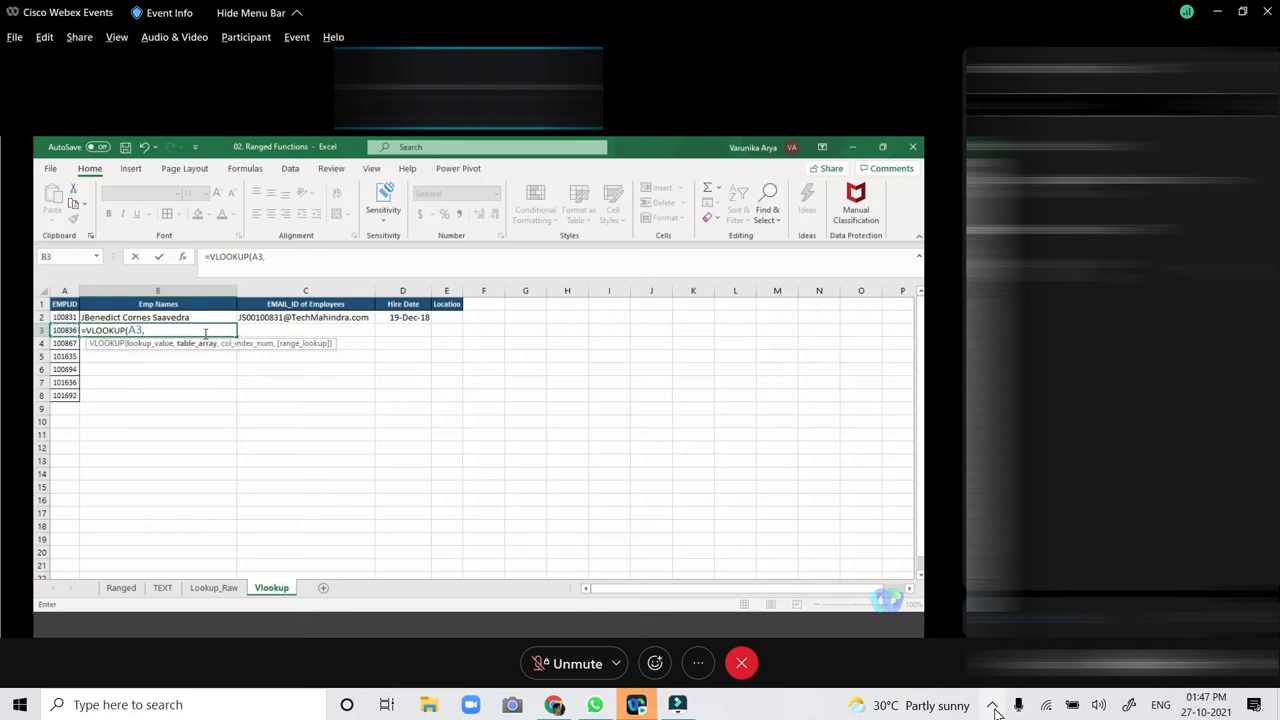
left_click(238, 588)
left_click(98, 290)
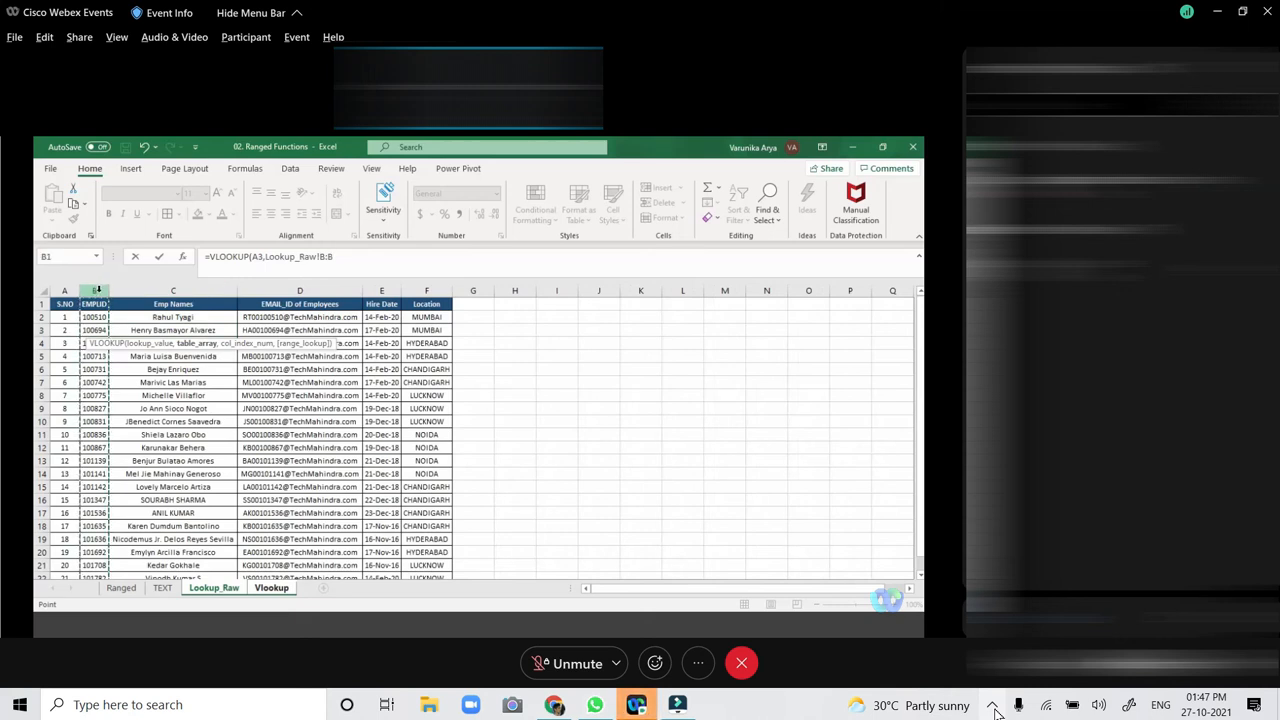
left_click_drag(98, 290, 184, 291)
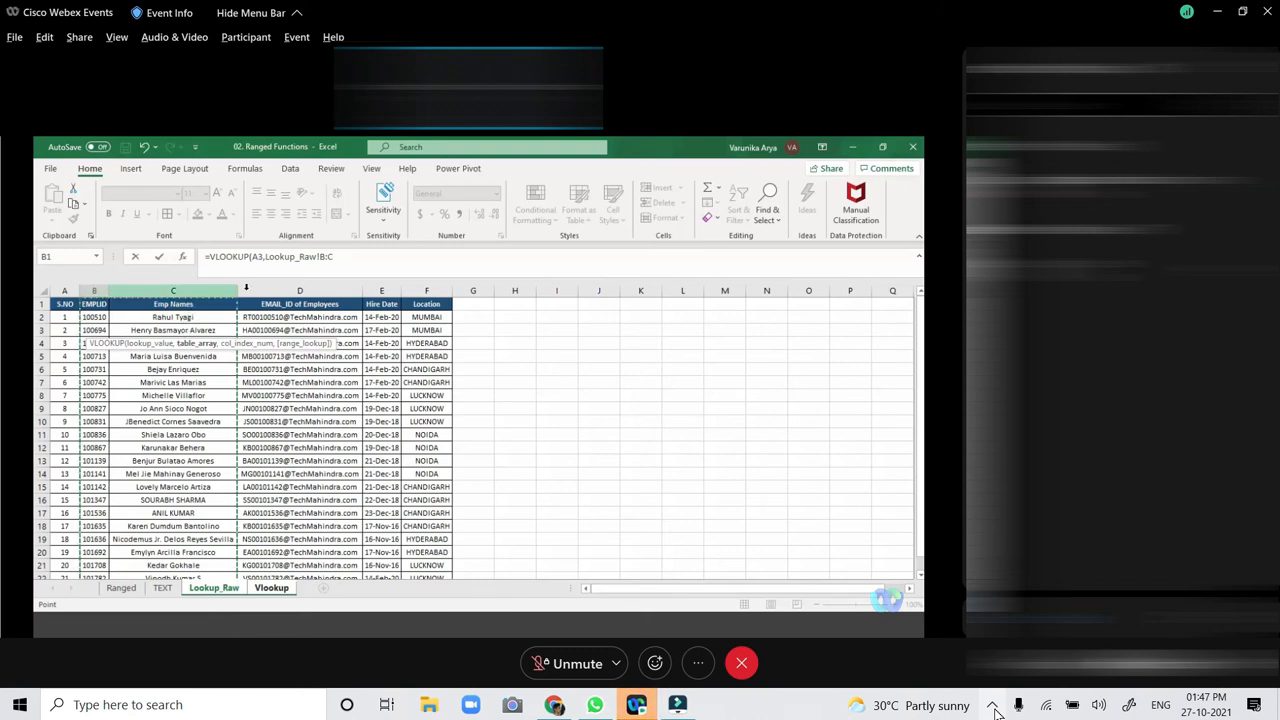
Complete the B3 formula as =VLOOKUP(A3,Lookup_Raw!B:C,5,0).
left_click(339, 257)
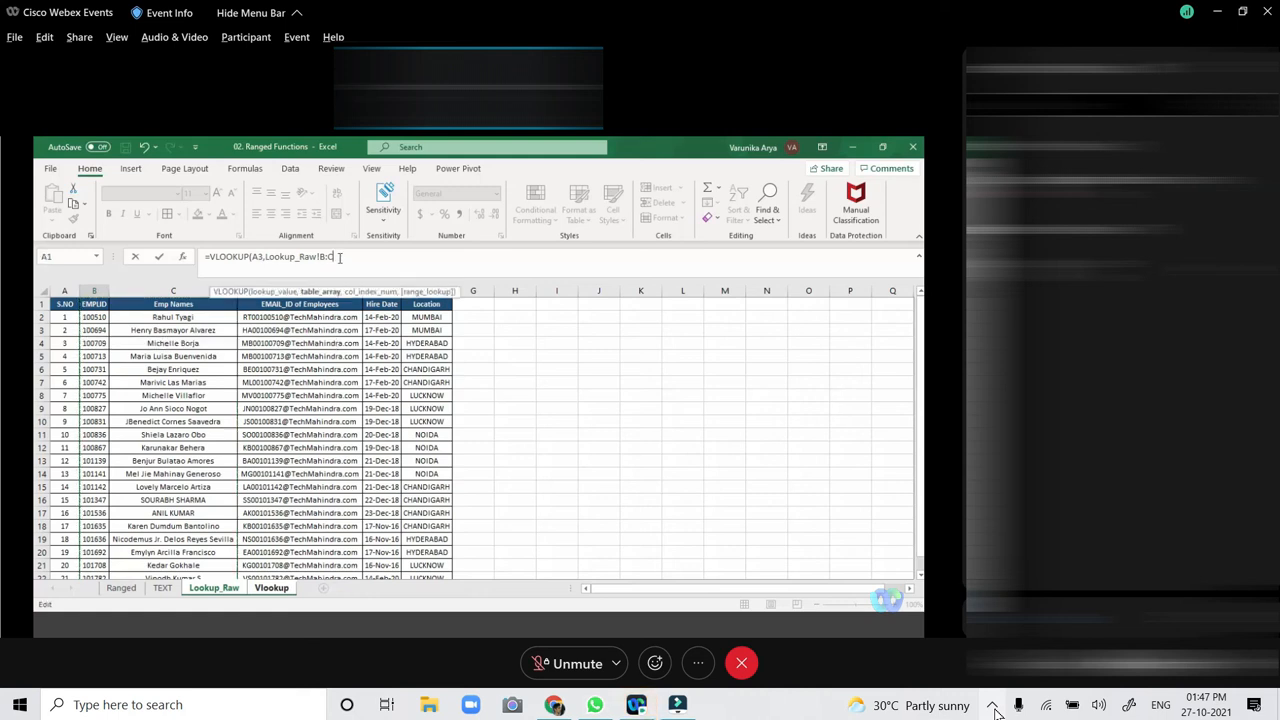
type(",")
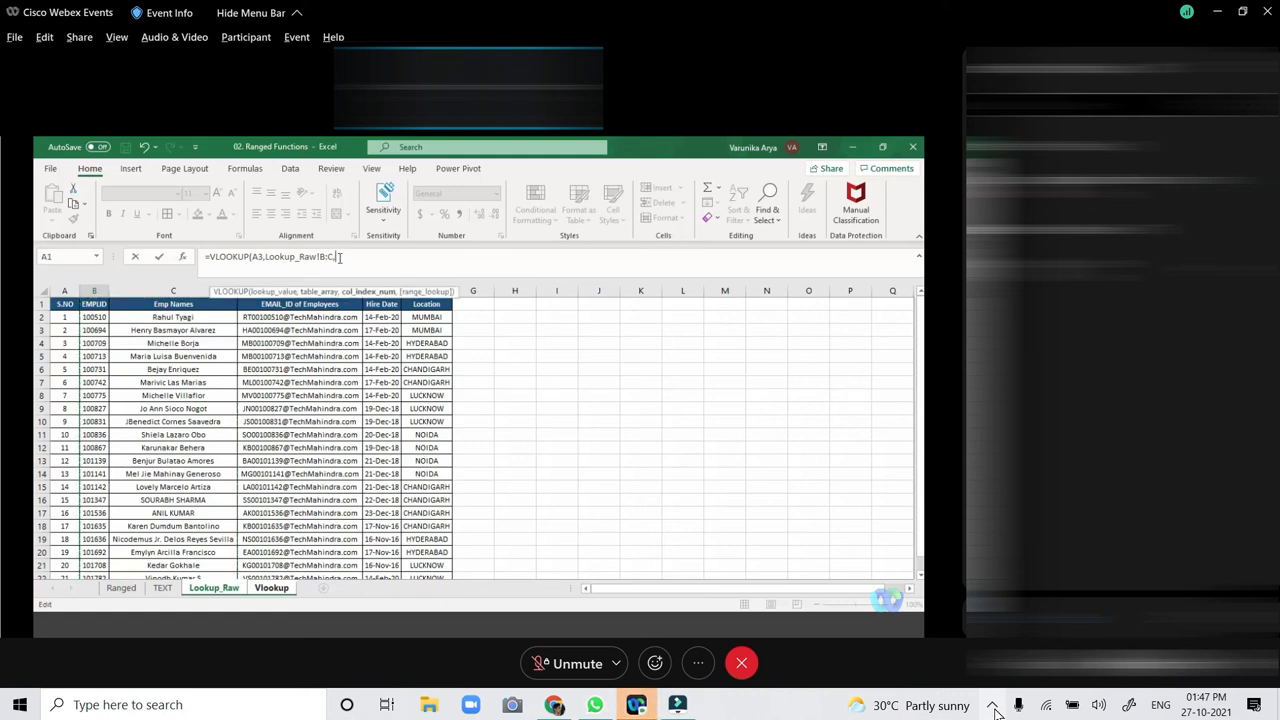
type("3")
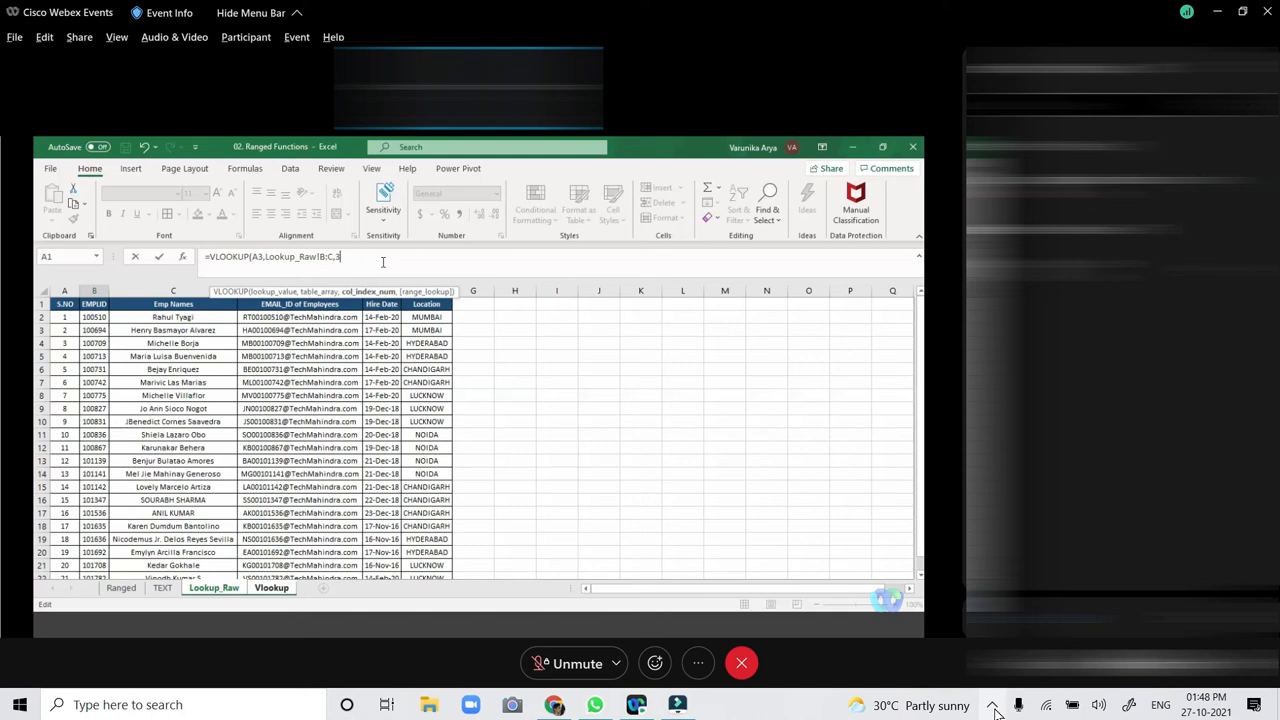
type(",0")
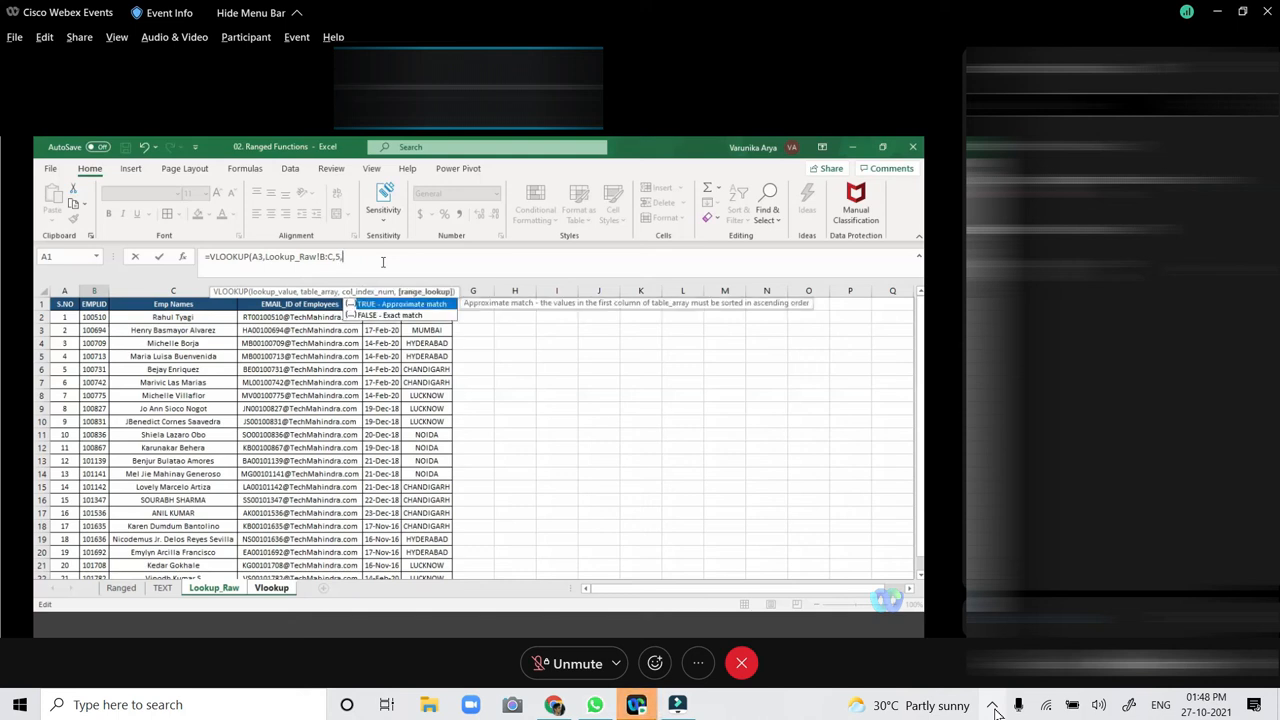
type(")")
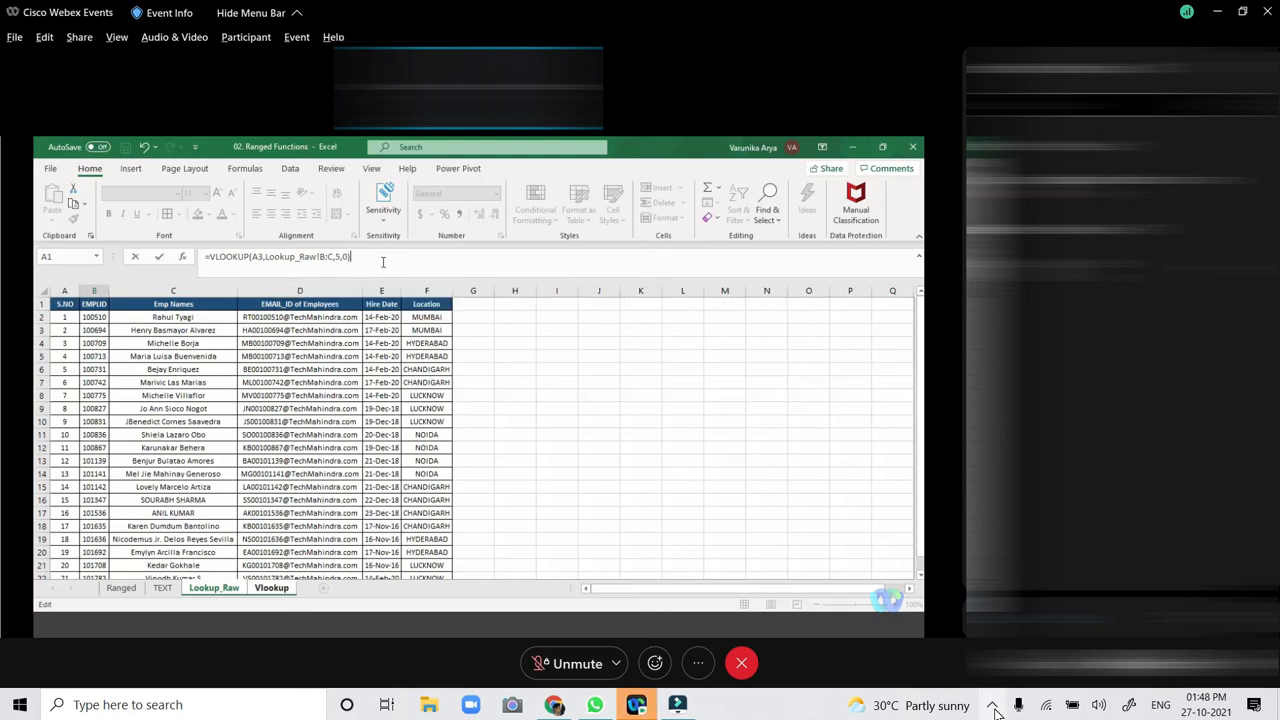
key("Return")
Delete the VLOOKUP formula from B3.
left_click(191, 331)
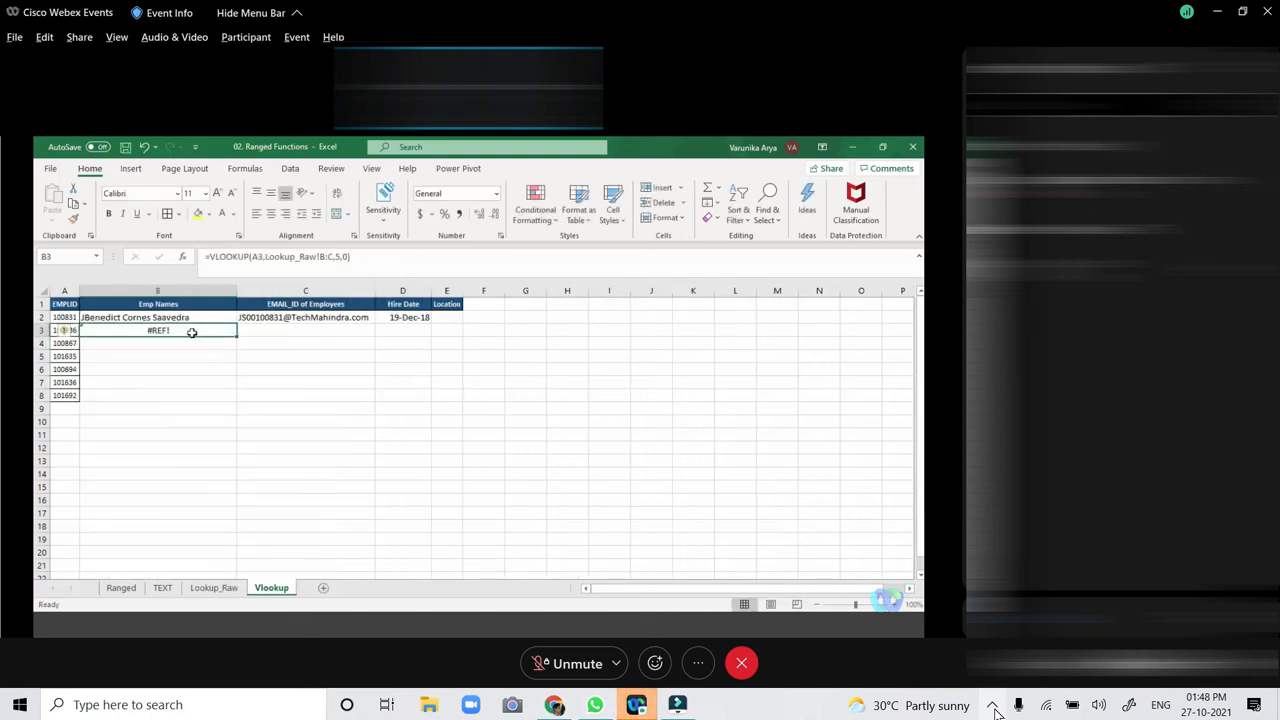
left_click_drag(362, 254, 206, 259)
key("Delete")
left_click(206, 373)
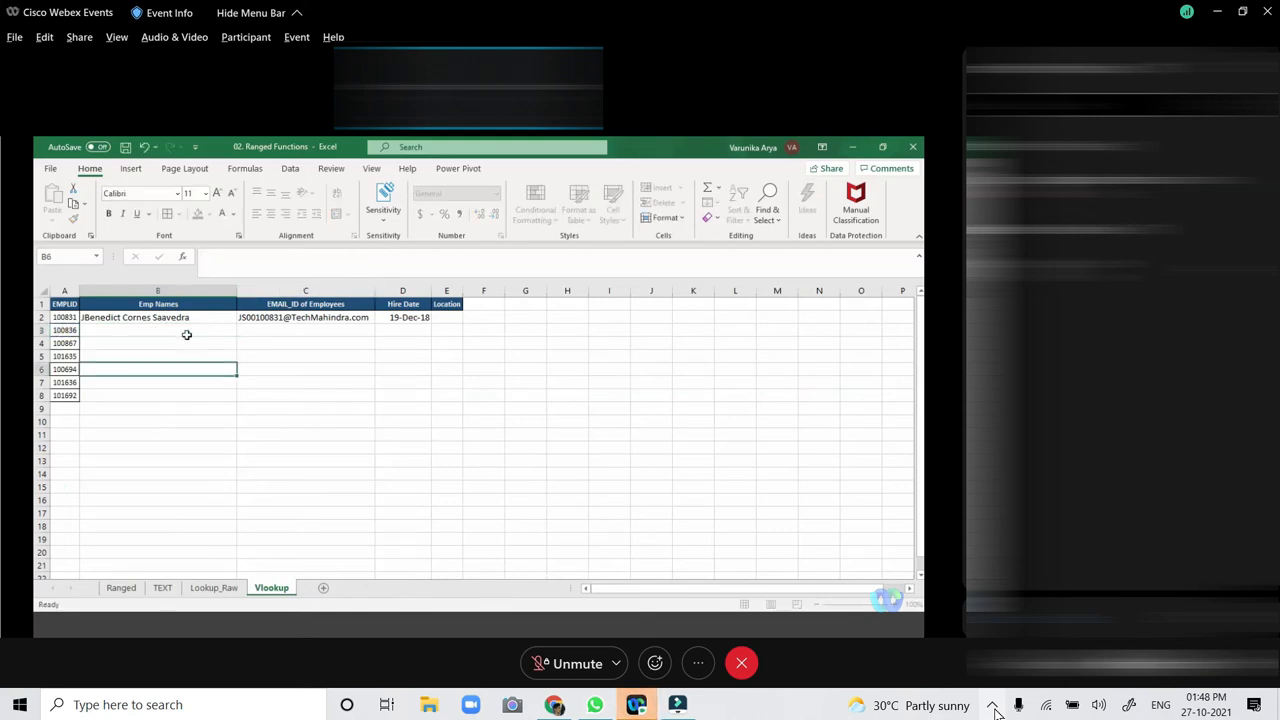
Enter the formula =VLOOKUP(A3,Lookup_Raw!B:F,5,0) in cell B3 of the Vlookup sheet.
left_click(186, 334)
type("=")
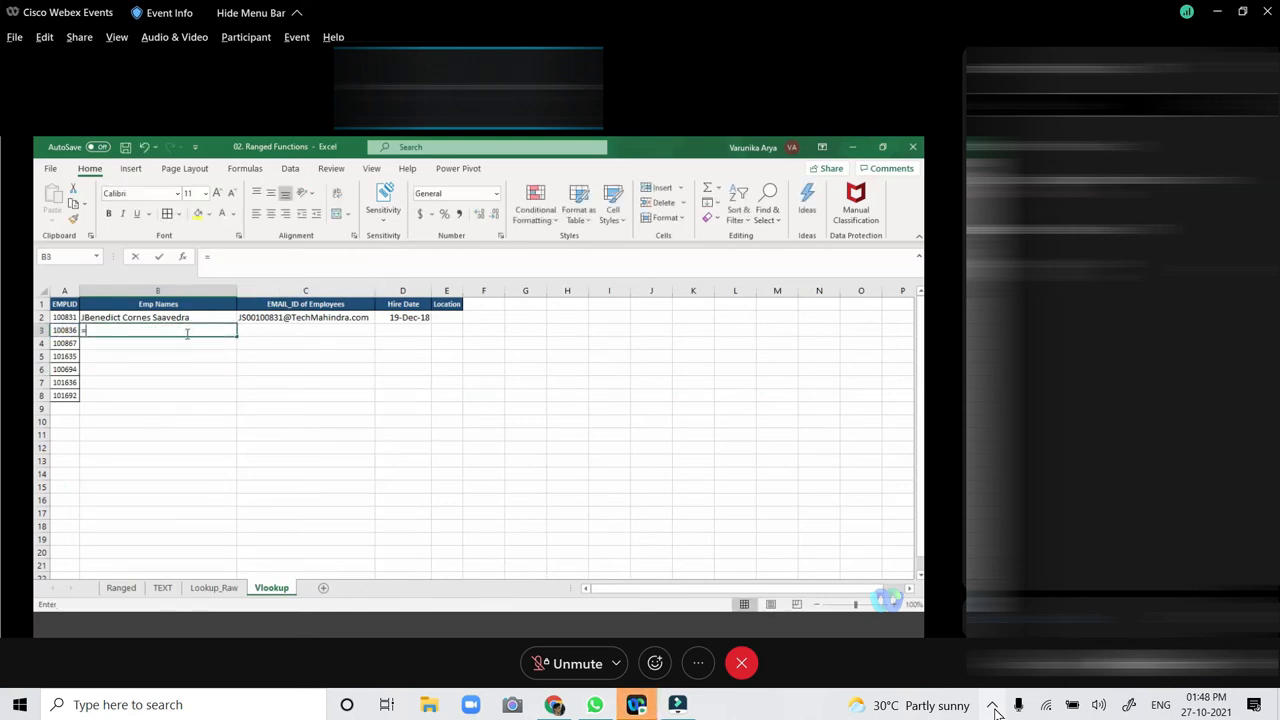
type("VLOOKUP(A3,")
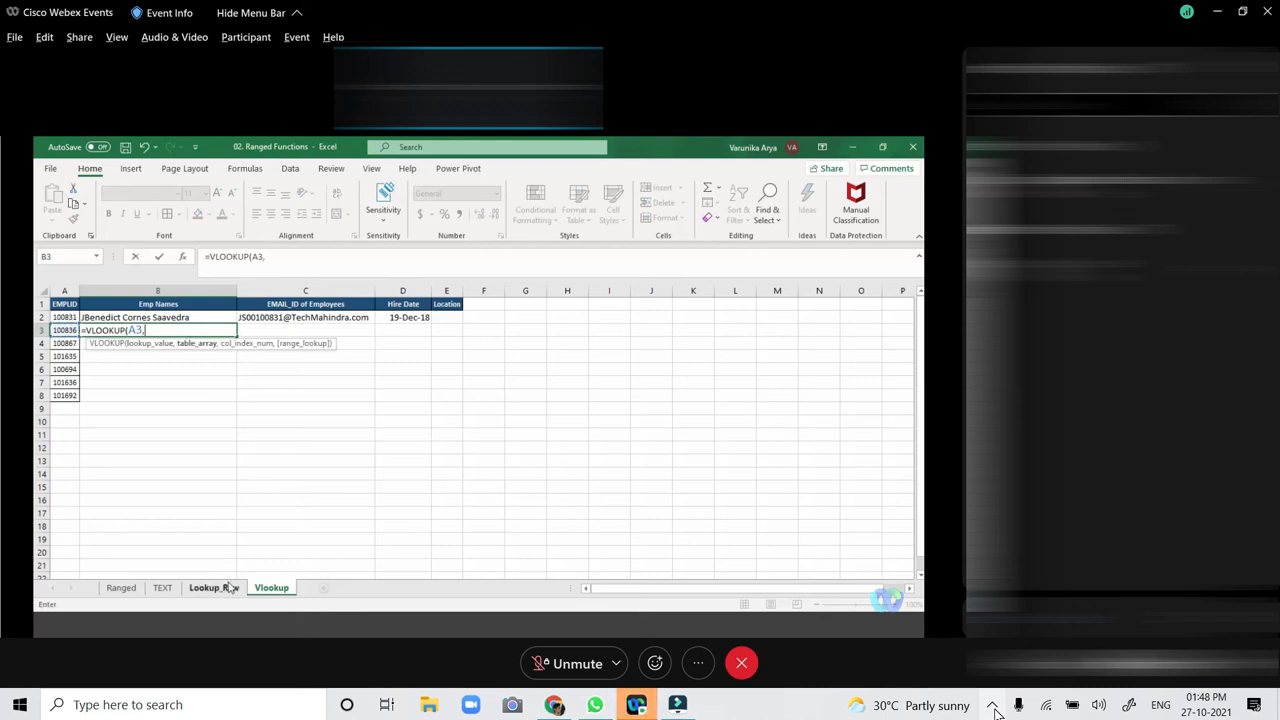
left_click(229, 587)
left_click_drag(94, 290, 427, 290)
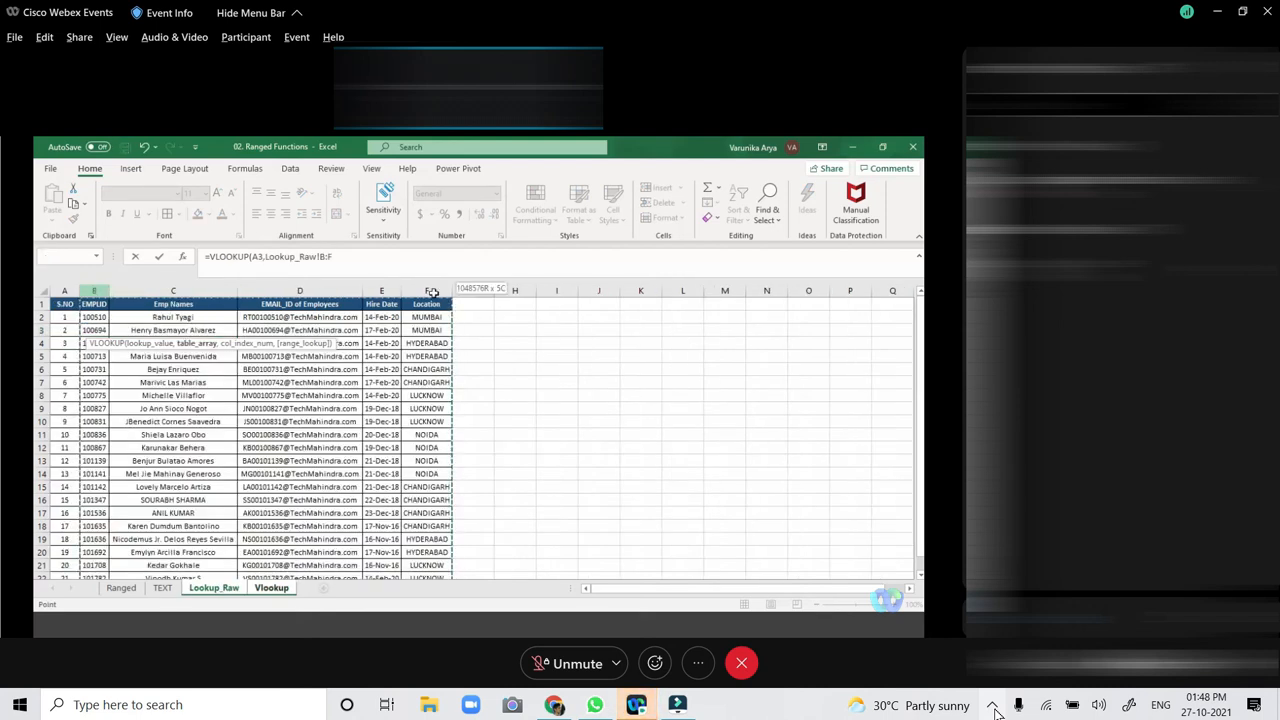
left_click(377, 260)
type(",5,0")
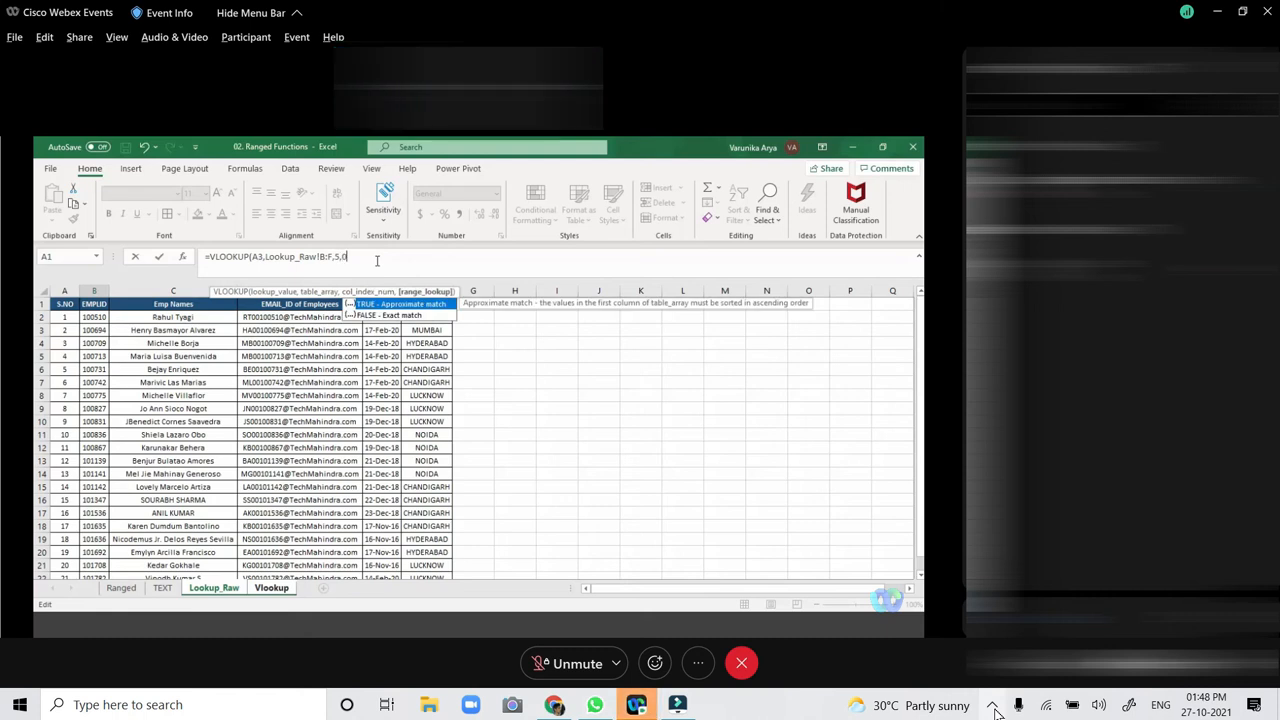
key("Return")
left_click(218, 335)
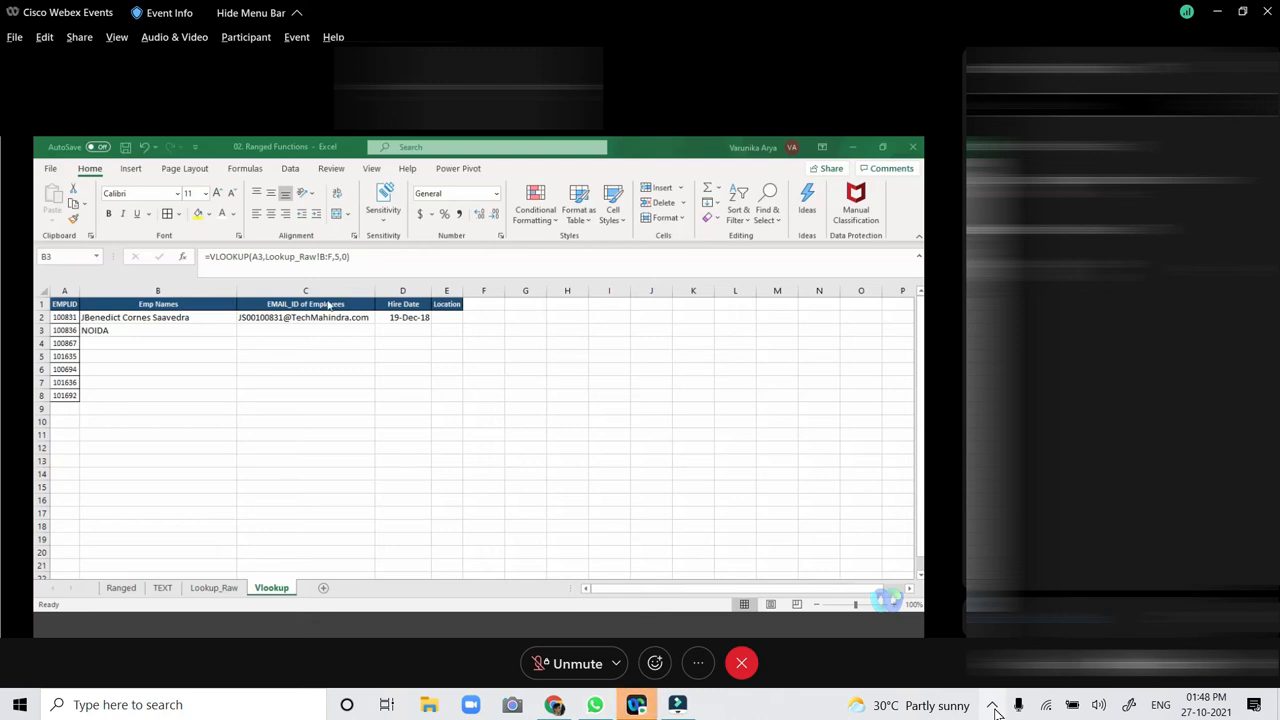
Clear B3 and enter =VLOOKUP(A3,Lookup_Raw!B:F,2,0) to retrieve the employee name.
left_click(202, 332)
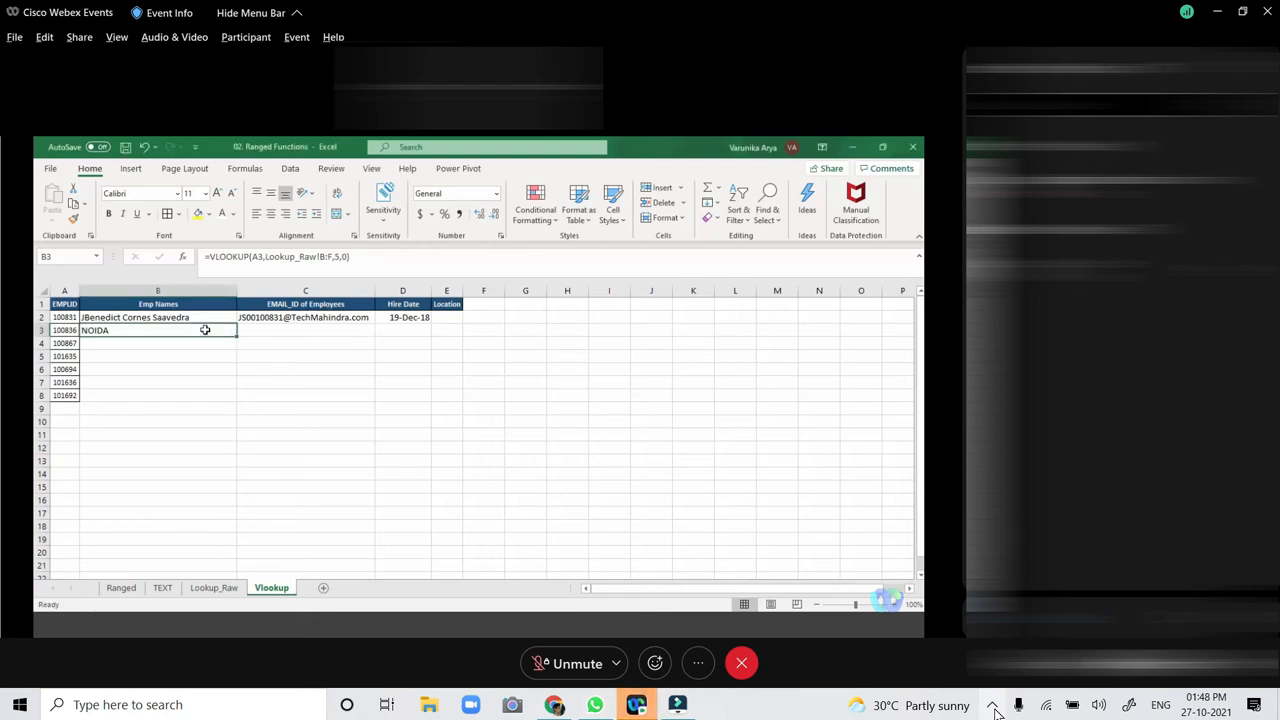
key("Delete")
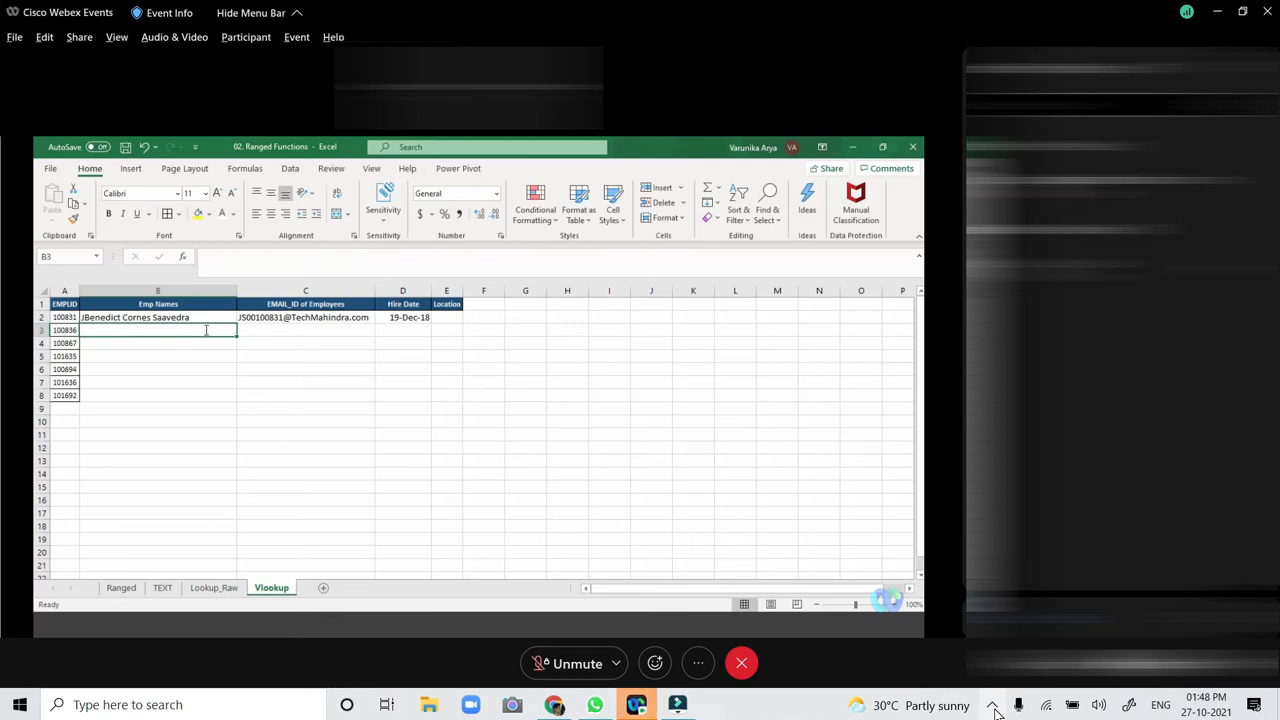
type("=VLOOKUP(A3,")
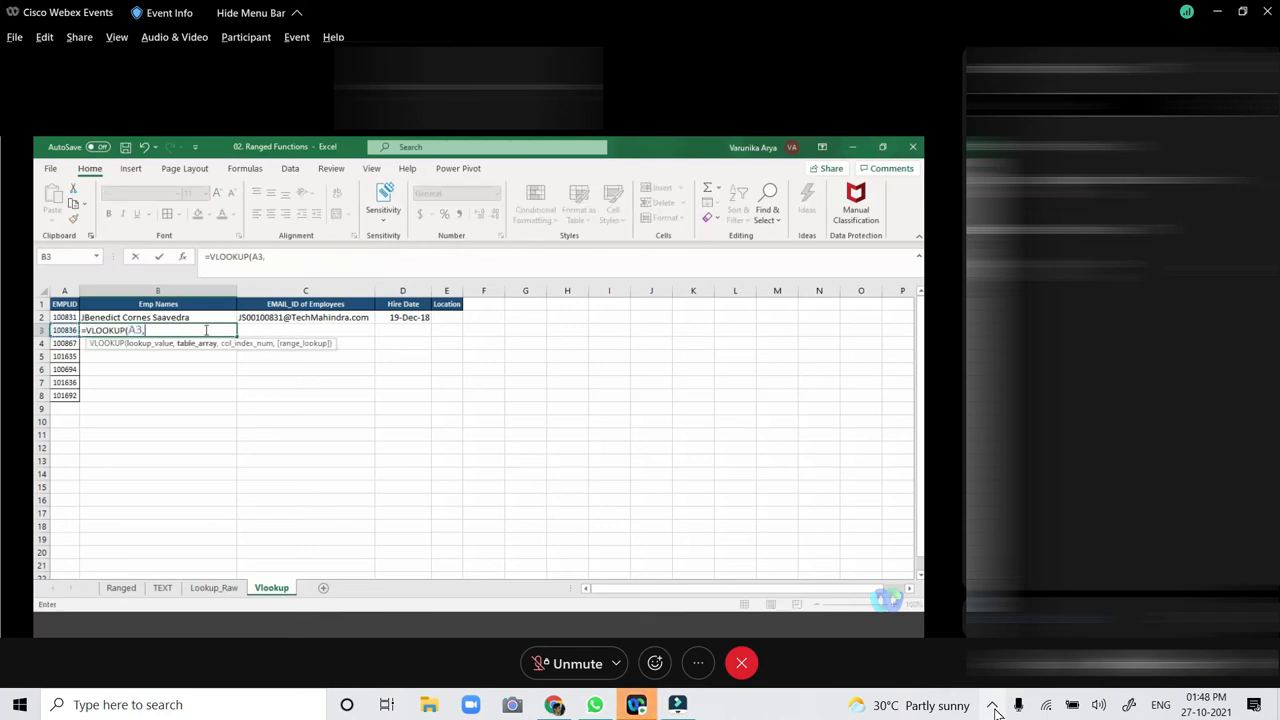
left_click(228, 589)
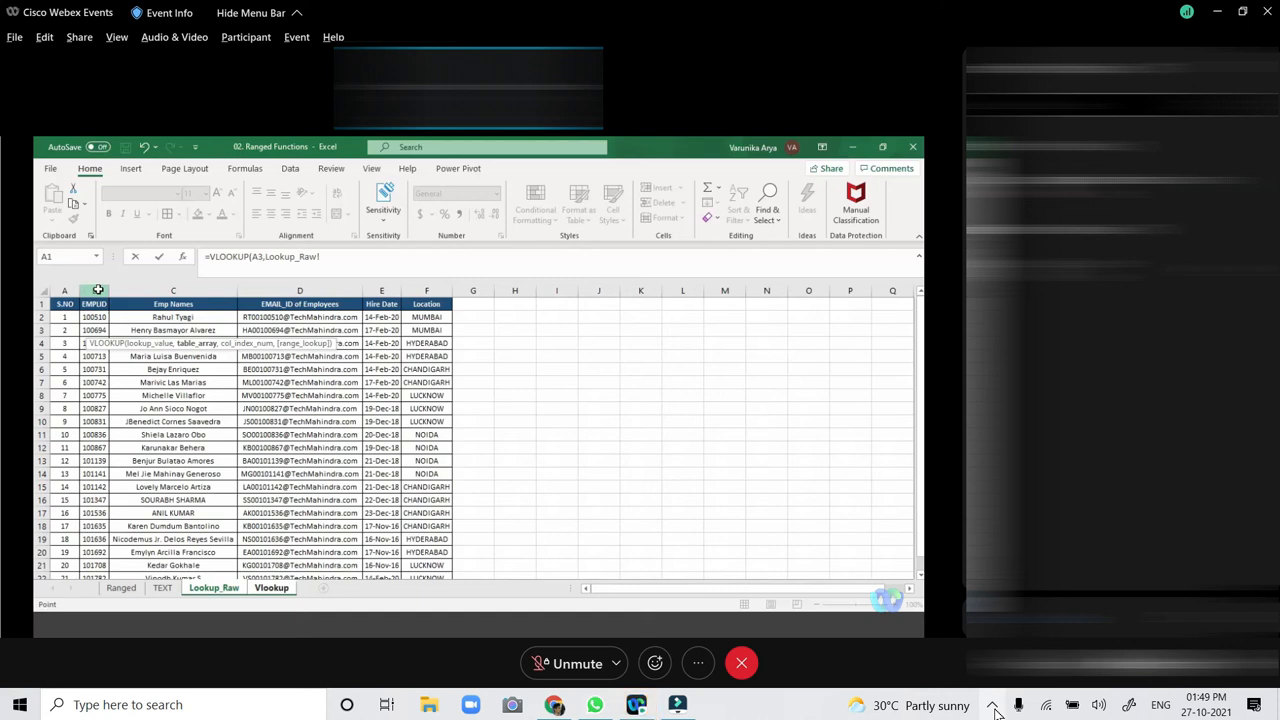
left_click_drag(98, 289, 426, 290)
type(",2,0)")
key("Return")
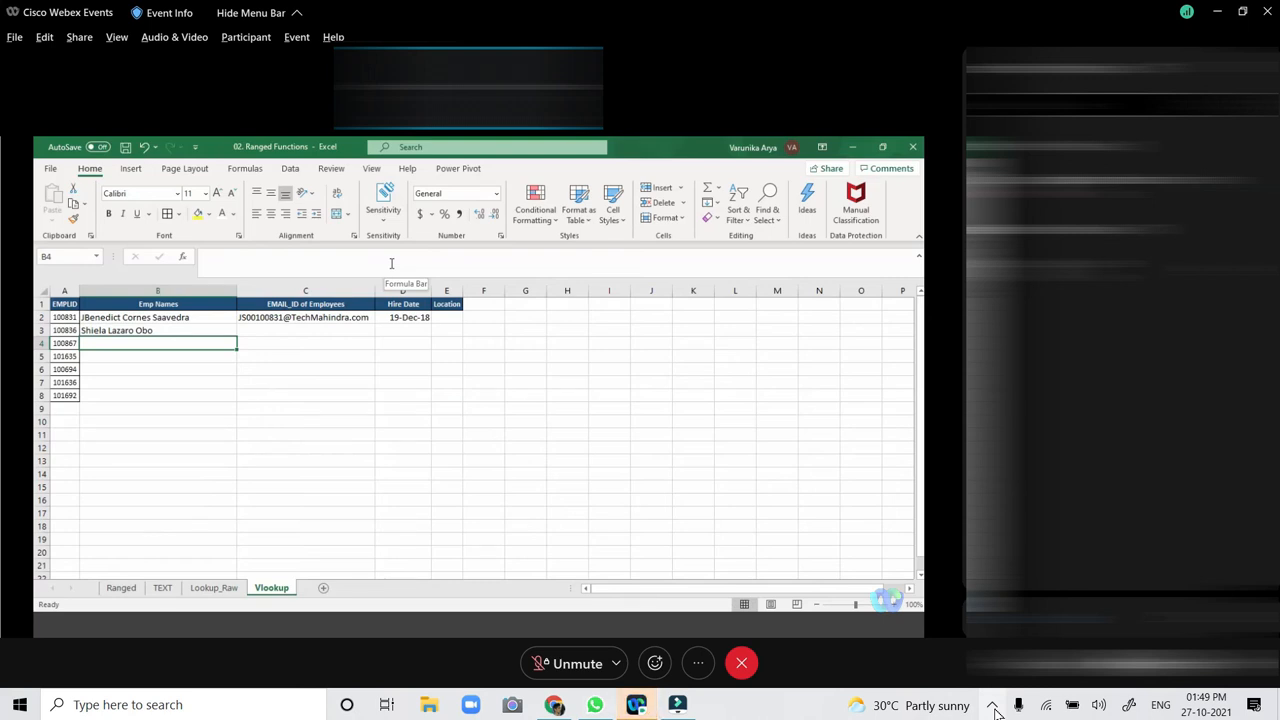
Fill the name formula from B3 down to B8 and inspect the copied formulas in B4 and B5.
left_click(213, 333)
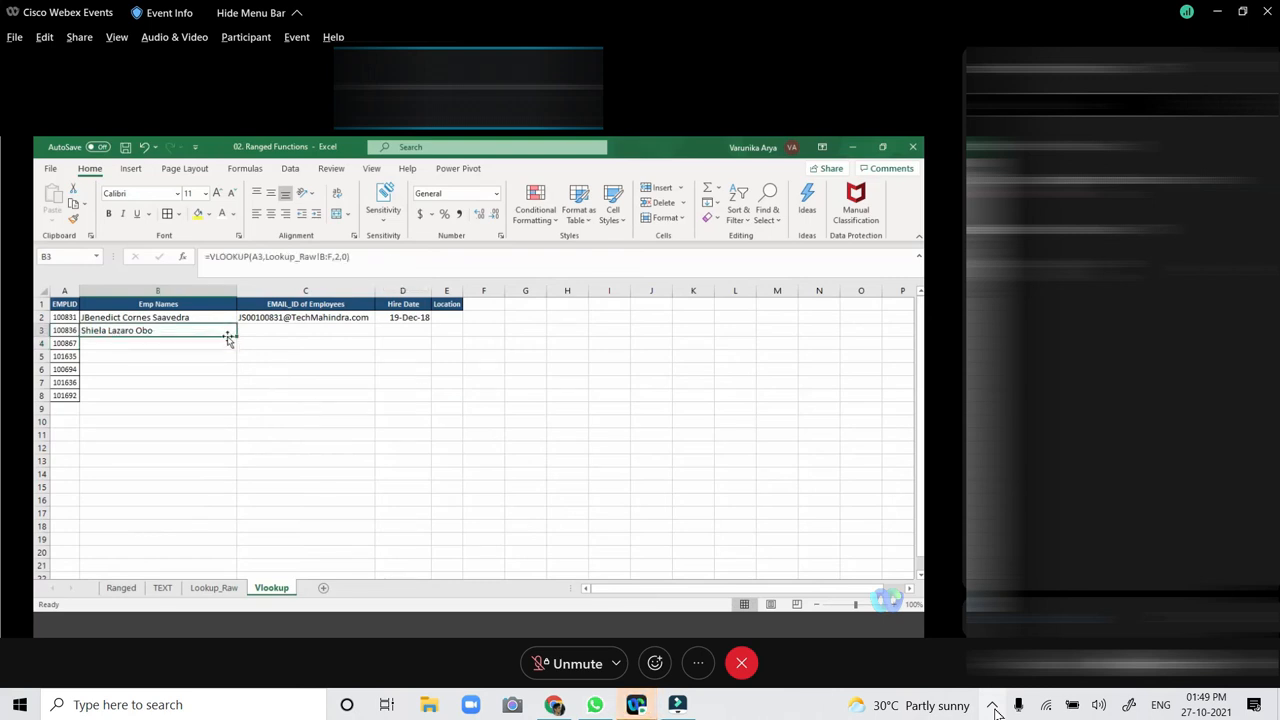
left_click_drag(237, 337, 239, 401)
left_click(193, 327)
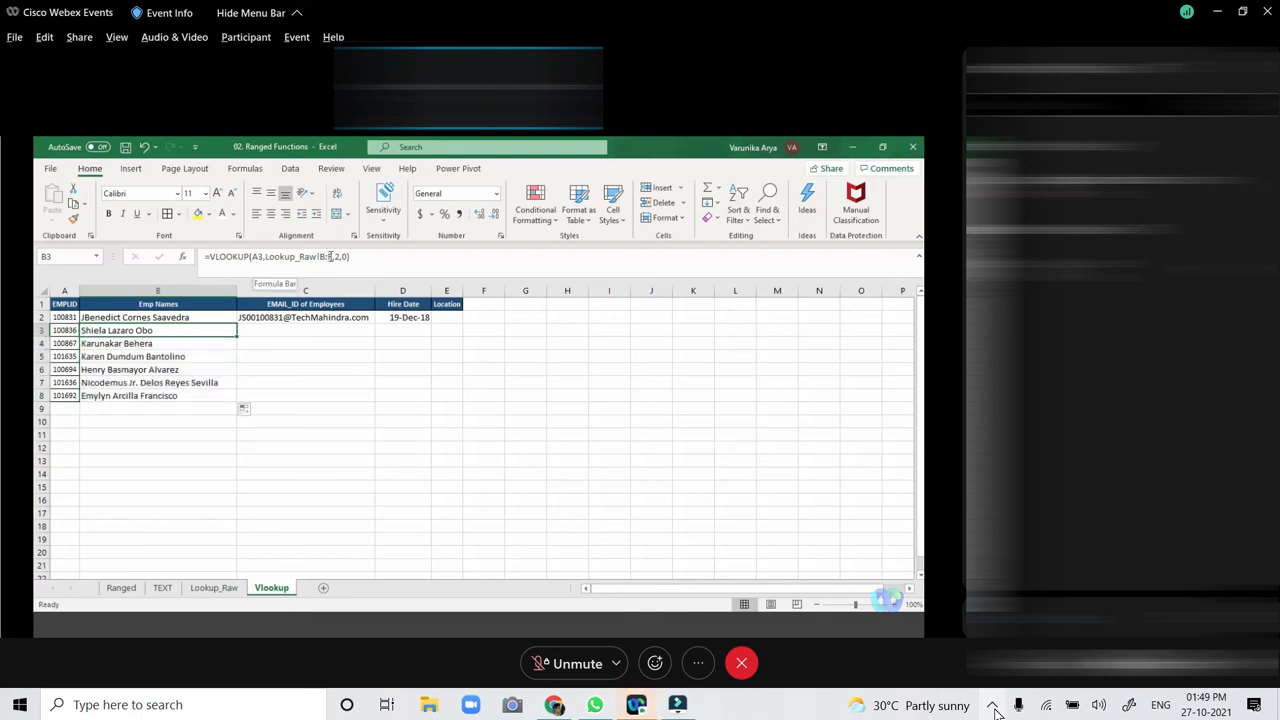
left_click(211, 343)
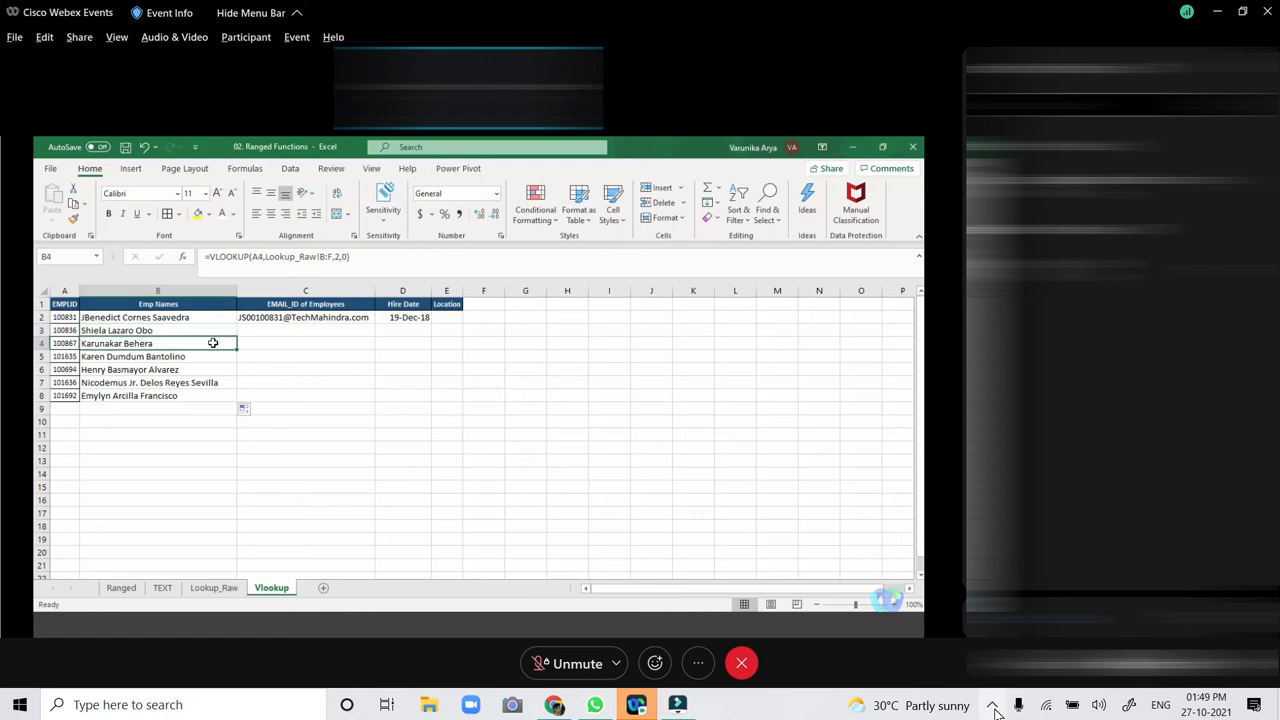
left_click(71, 343)
left_click(97, 356)
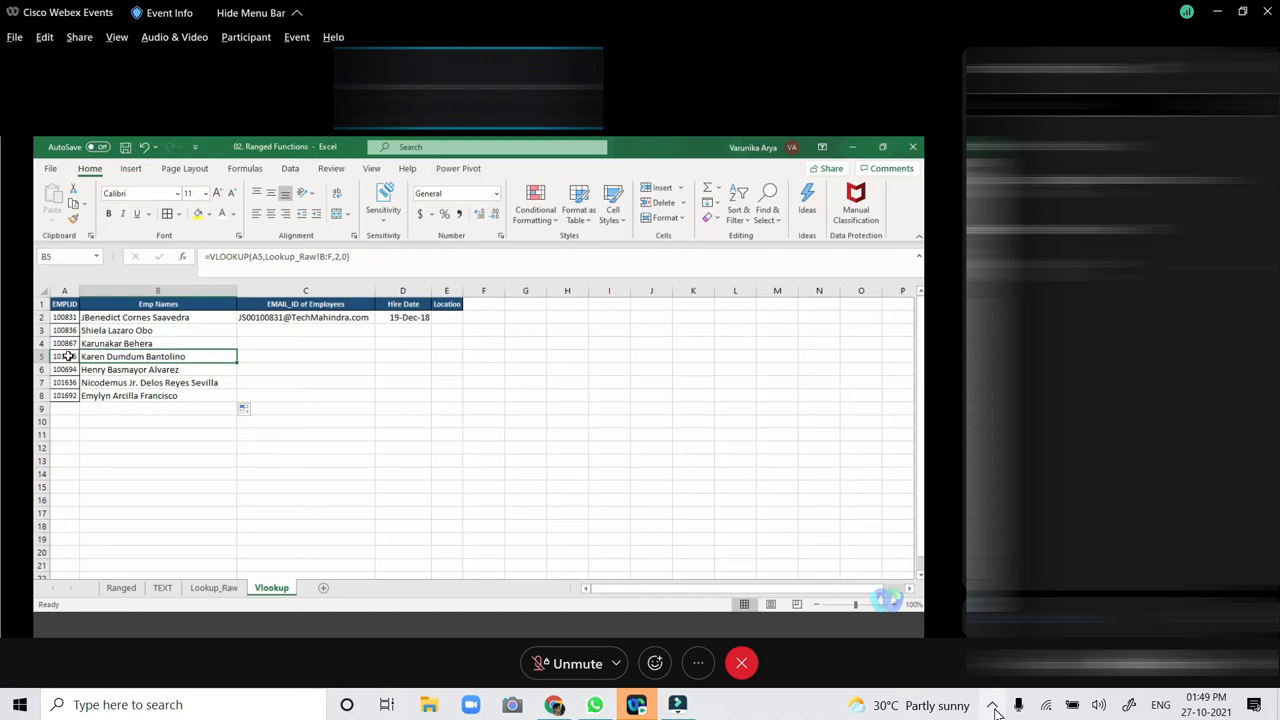
Copy the VLOOKUP formula from B3 across into C3 and display the copied formula.
left_click(182, 320)
left_click(191, 330)
left_click_drag(237, 338, 334, 337)
left_click(301, 332)
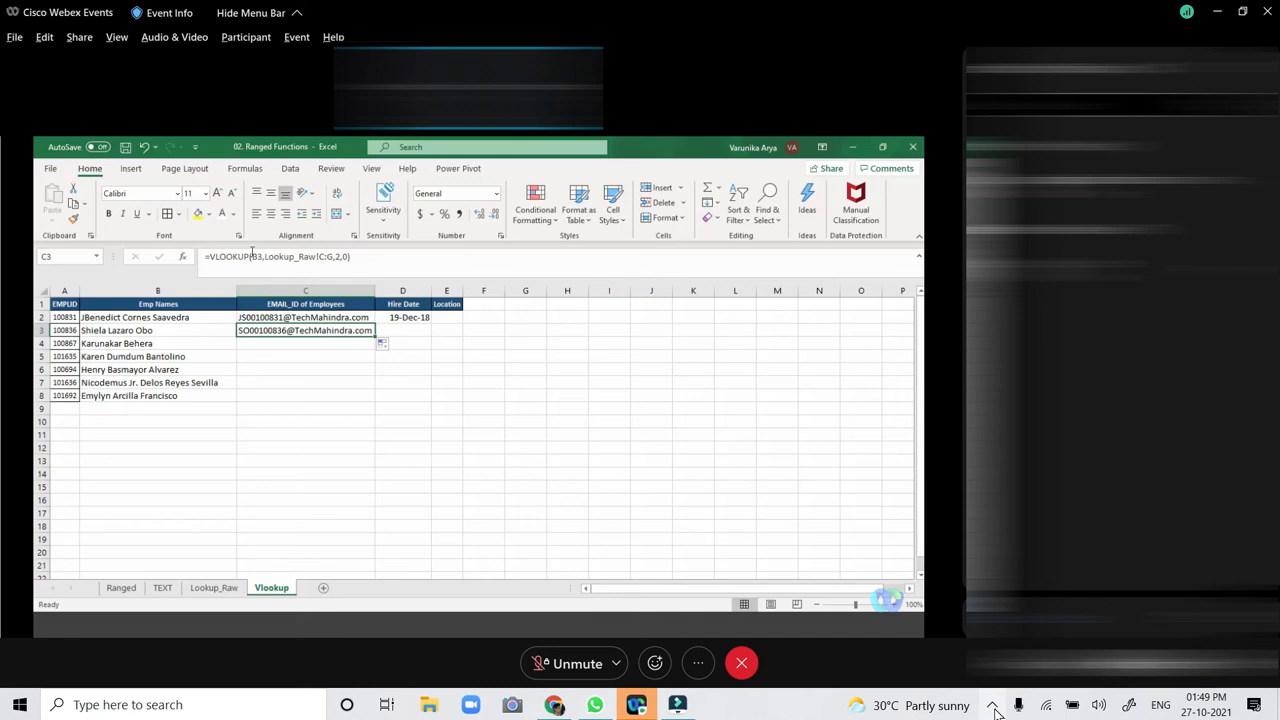
Compare the lookup value and table array references in the B3 and C3 formulas.
left_click(191, 328)
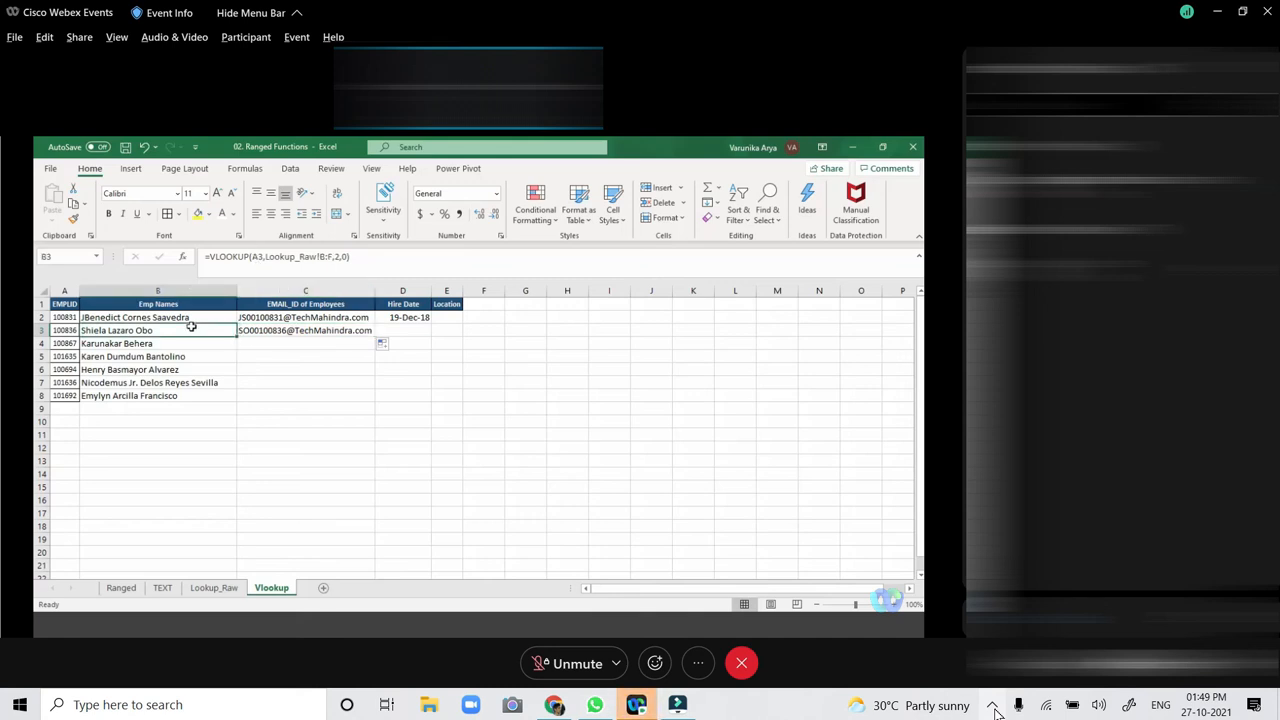
left_click(262, 330)
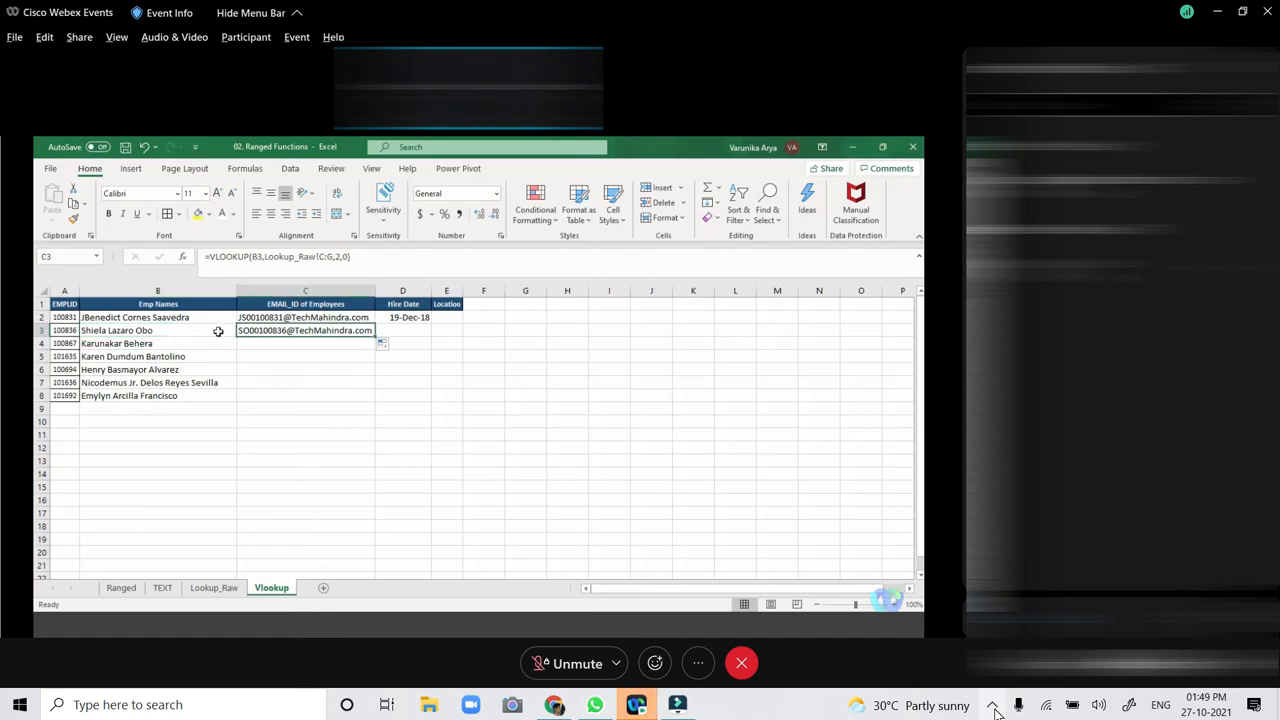
left_click(224, 334)
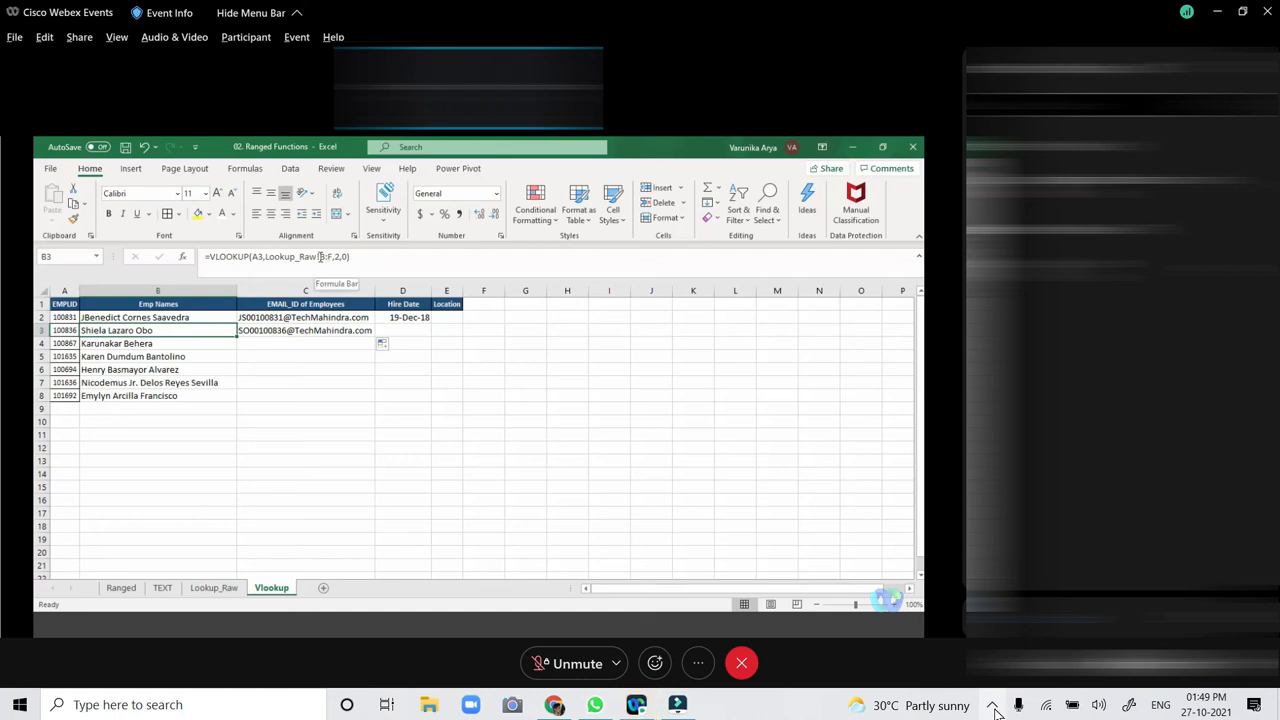
left_click(288, 330)
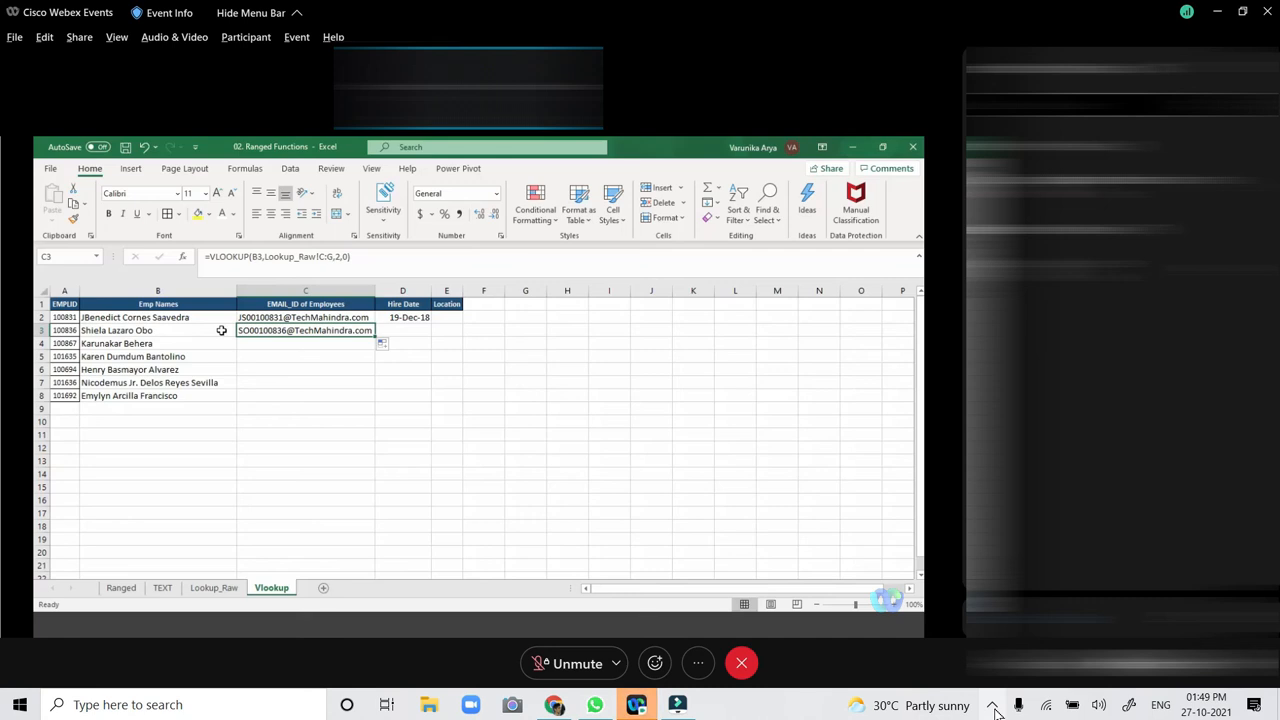
left_click(221, 330)
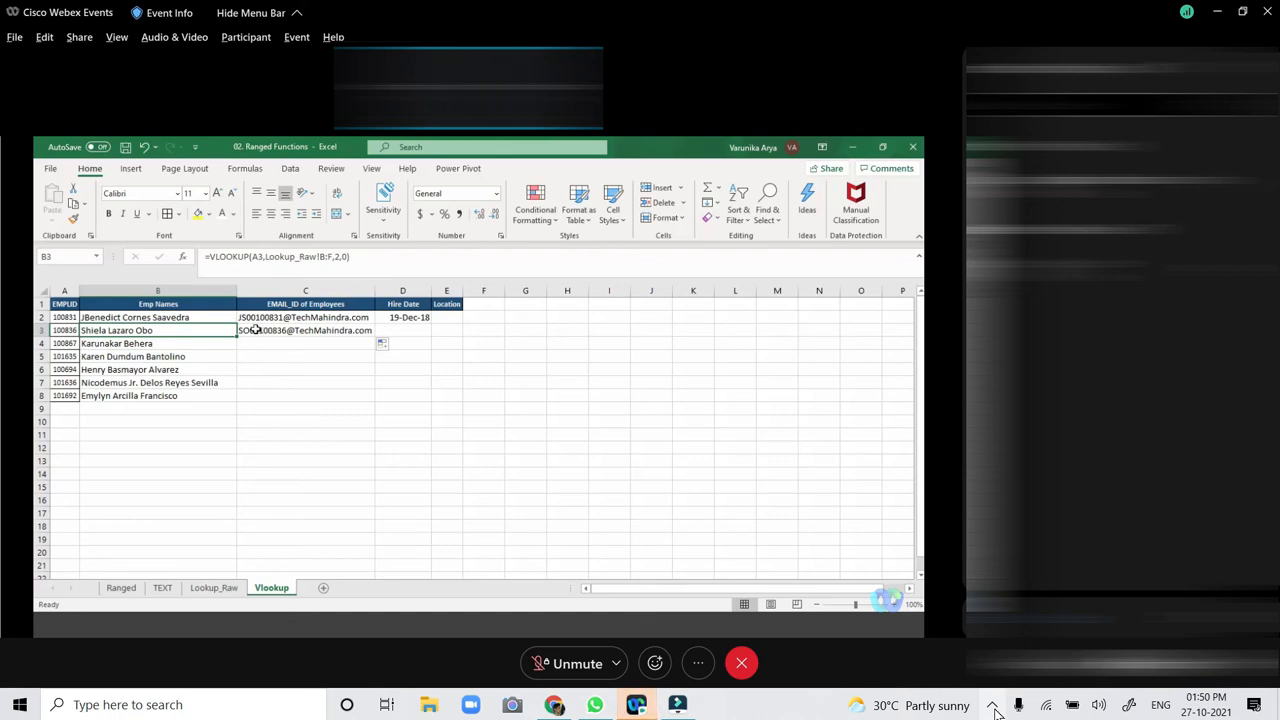
left_click(256, 330)
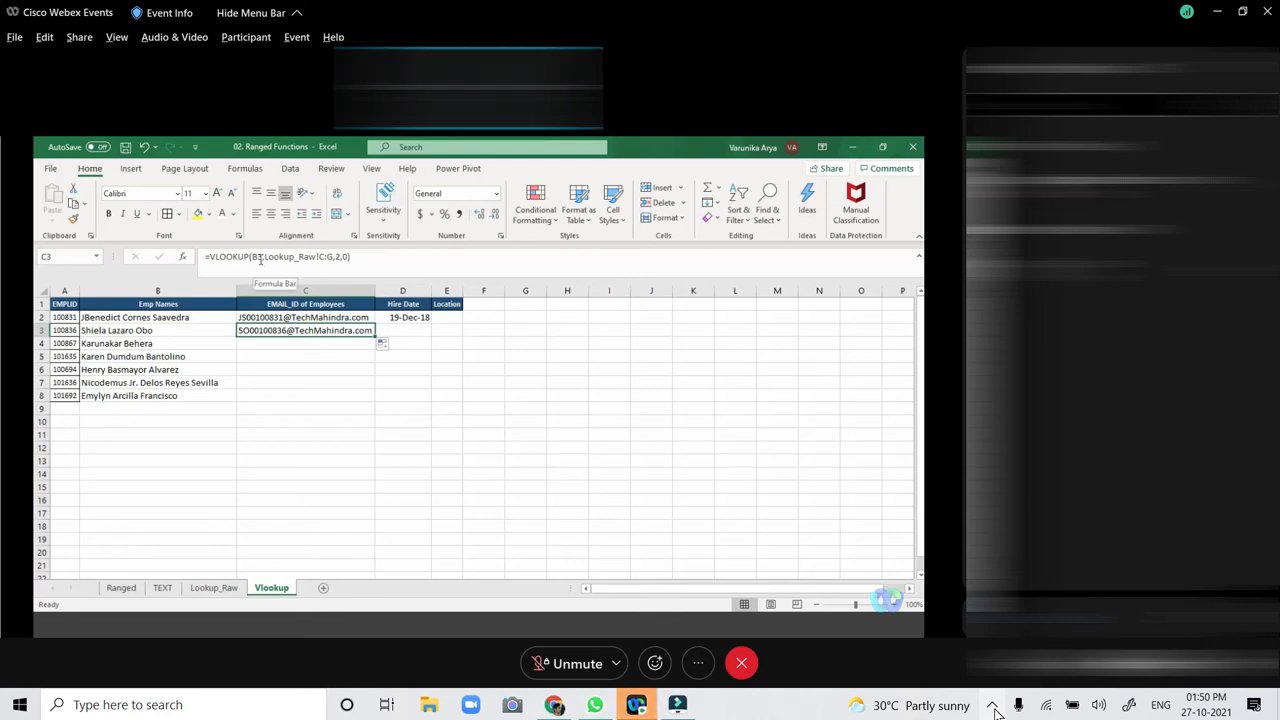
Lock the lookup value's column in B3 as $A3 and fill the formula down to B8.
left_click(216, 330)
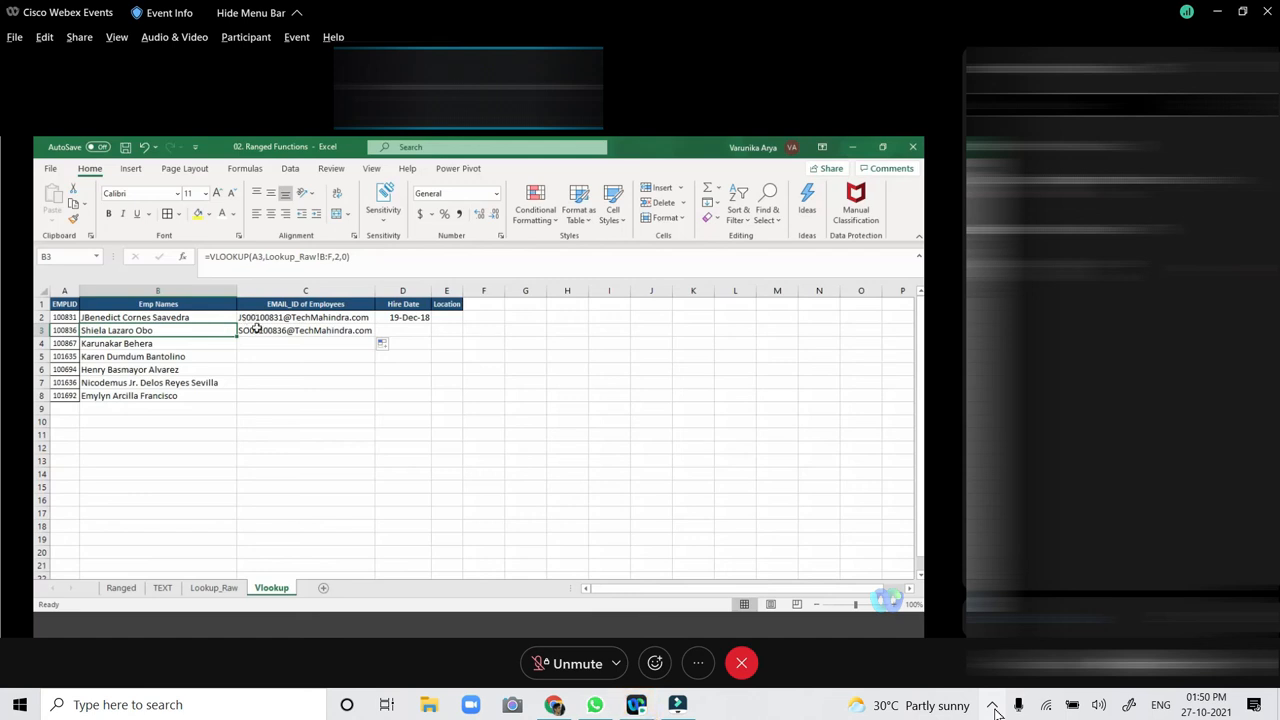
left_click(253, 257)
type("$")
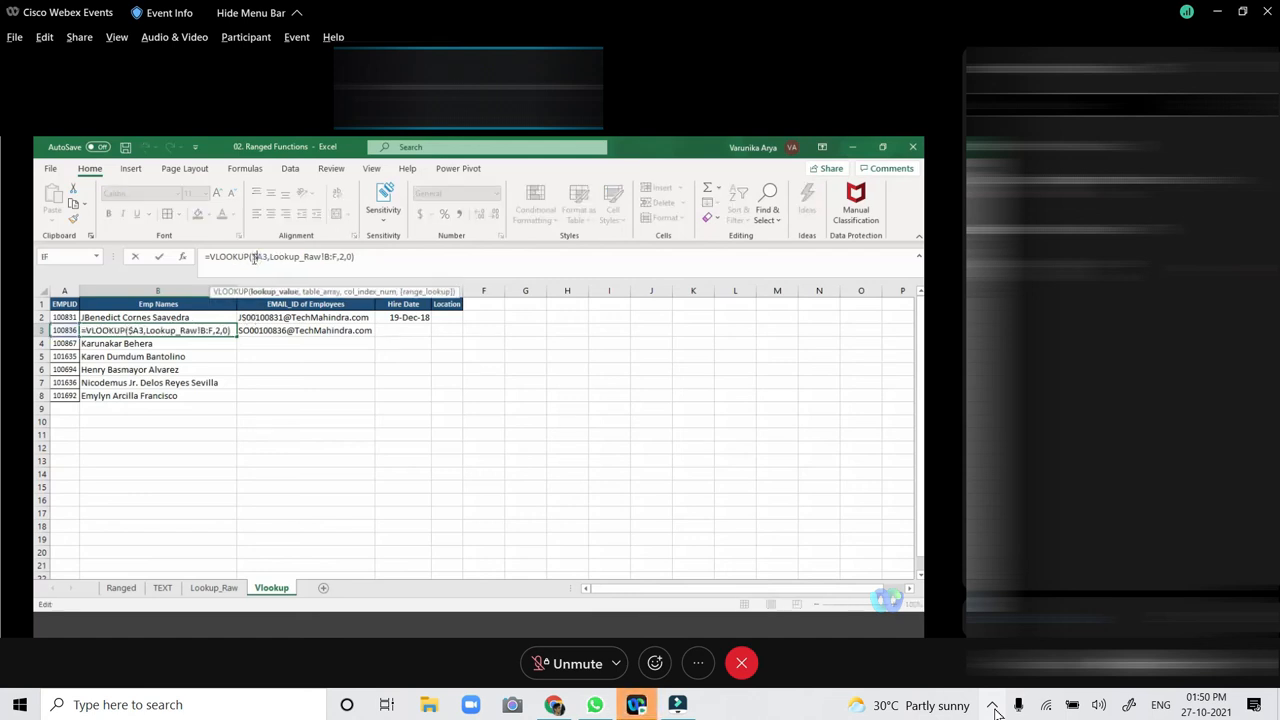
left_click(276, 348)
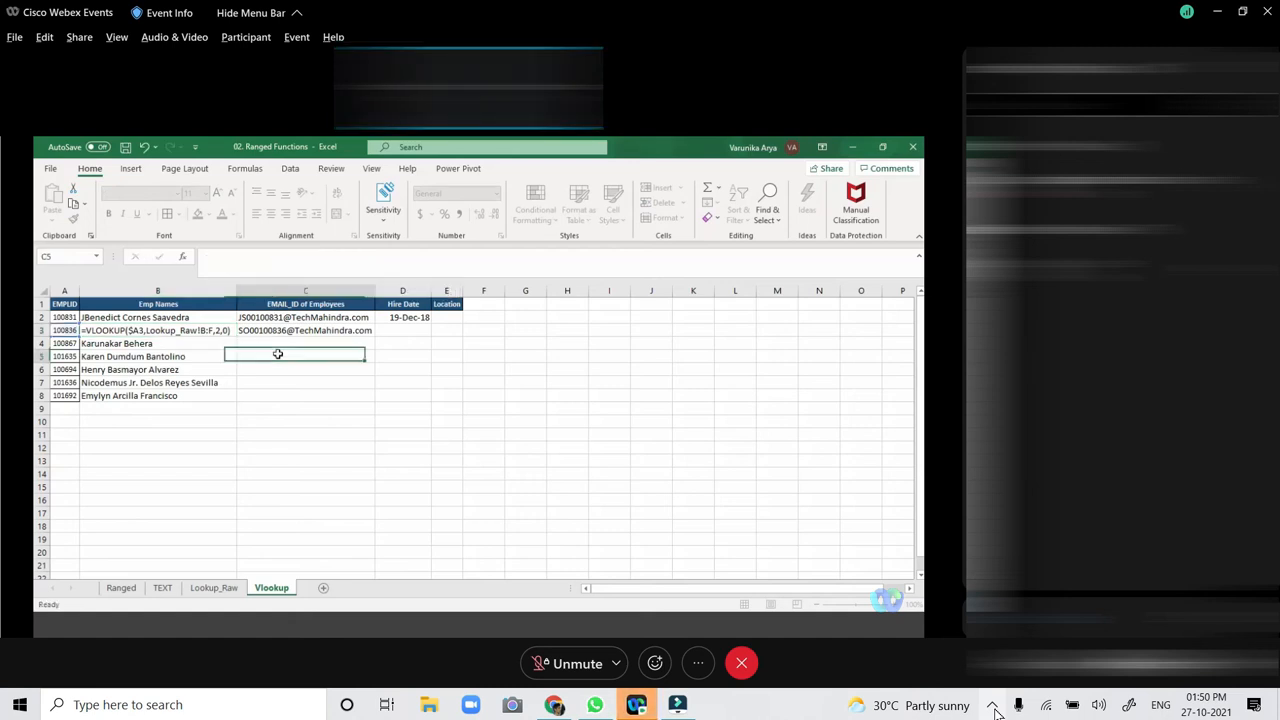
left_click(222, 330)
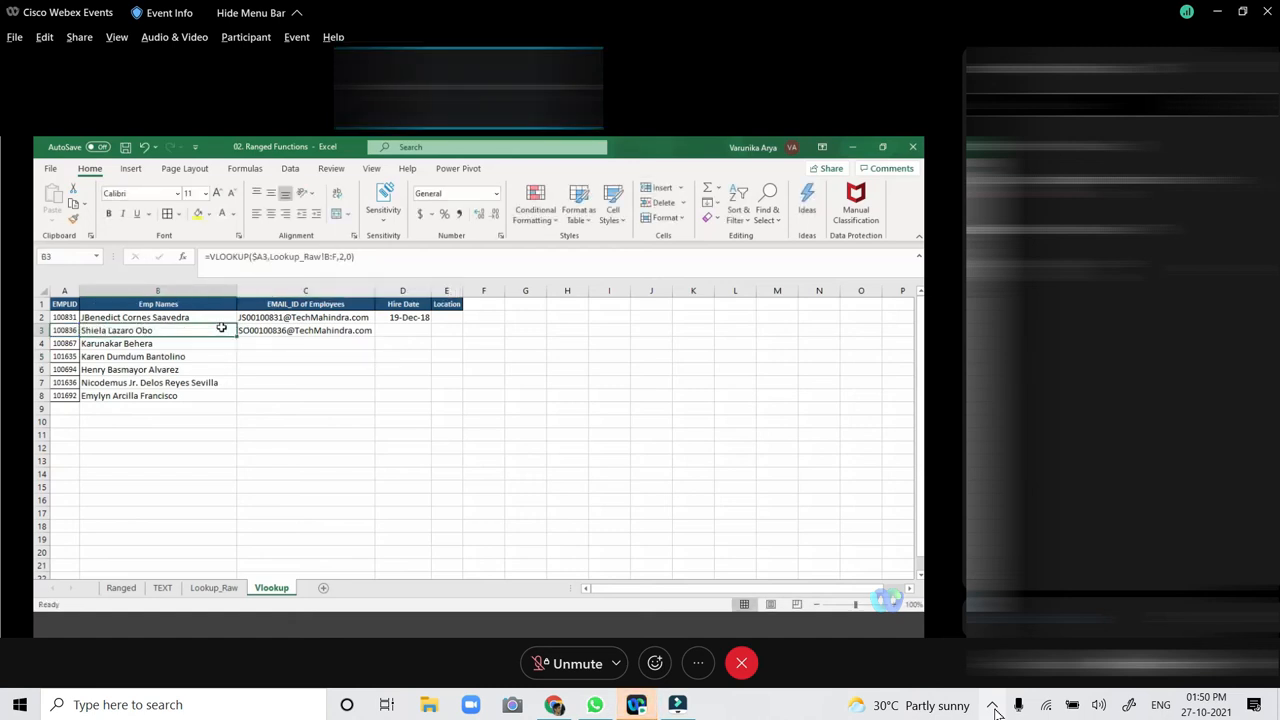
left_click(259, 256)
left_click_drag(259, 256, 254, 256)
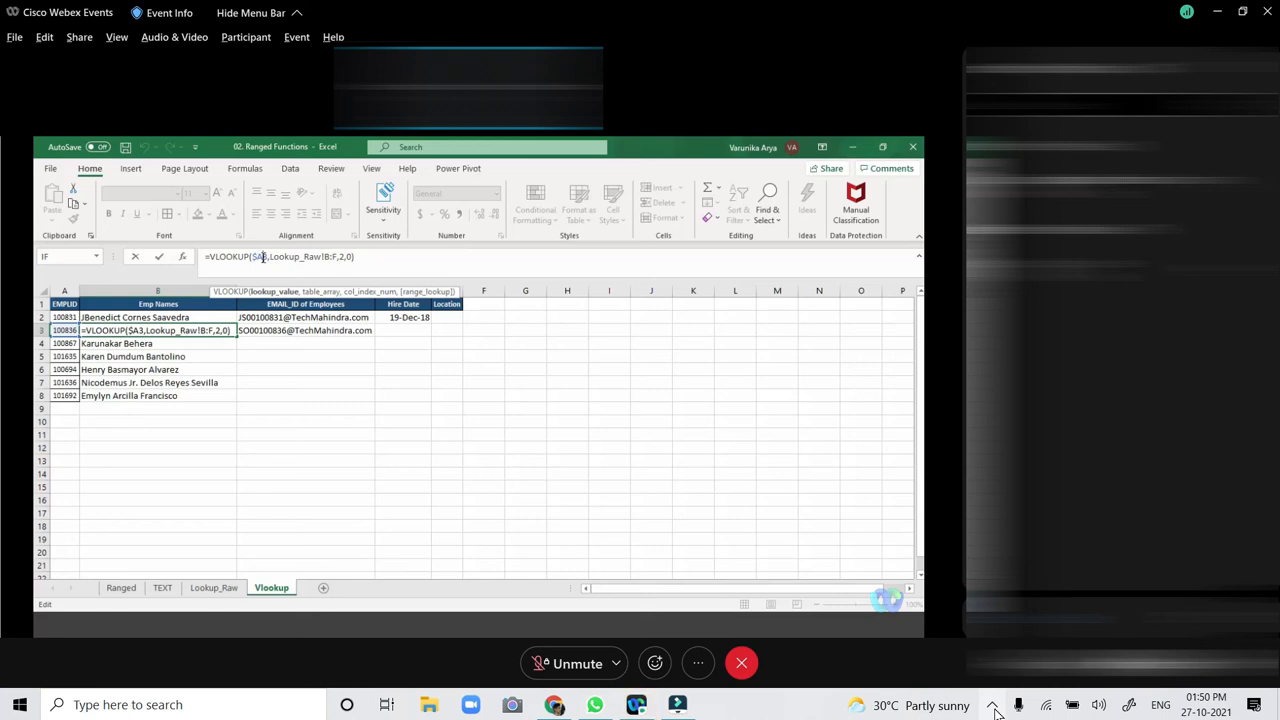
key("ctrl+Return")
left_click_drag(237, 337, 232, 398)
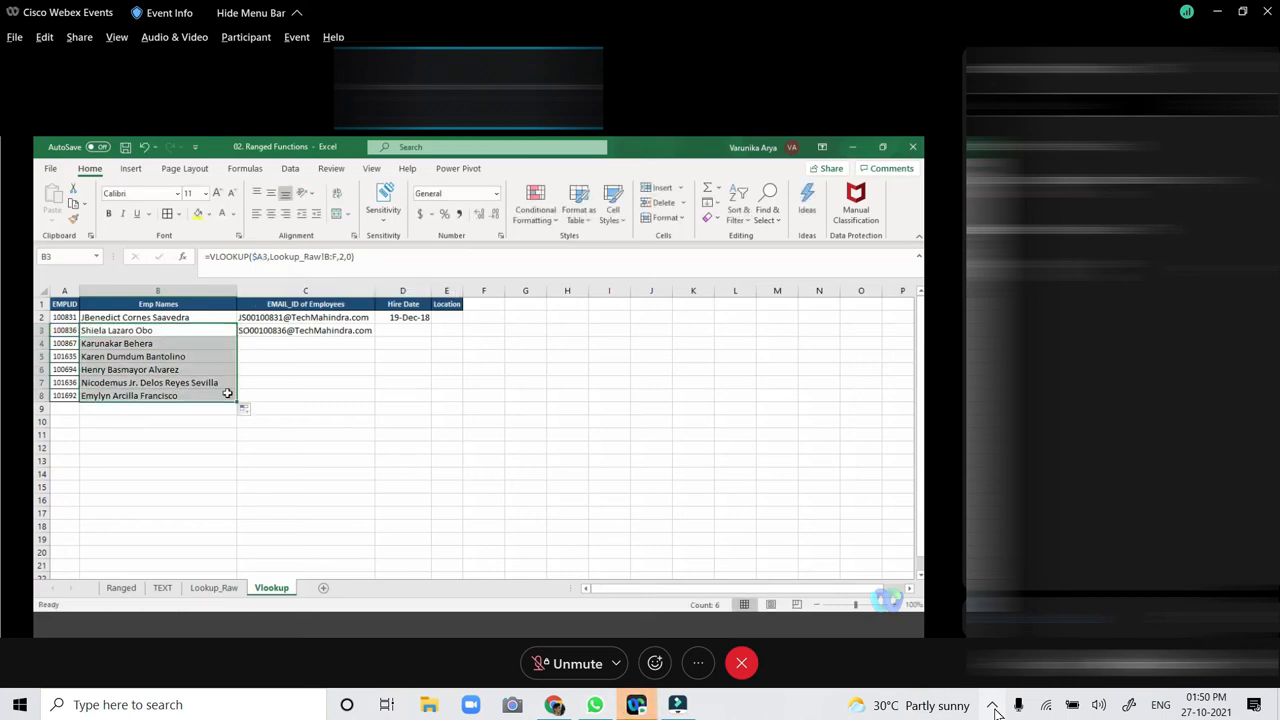
Try a fully absolute lookup value $A$4 in B4, copying the formula down to B5 and B6.
left_click(213, 342)
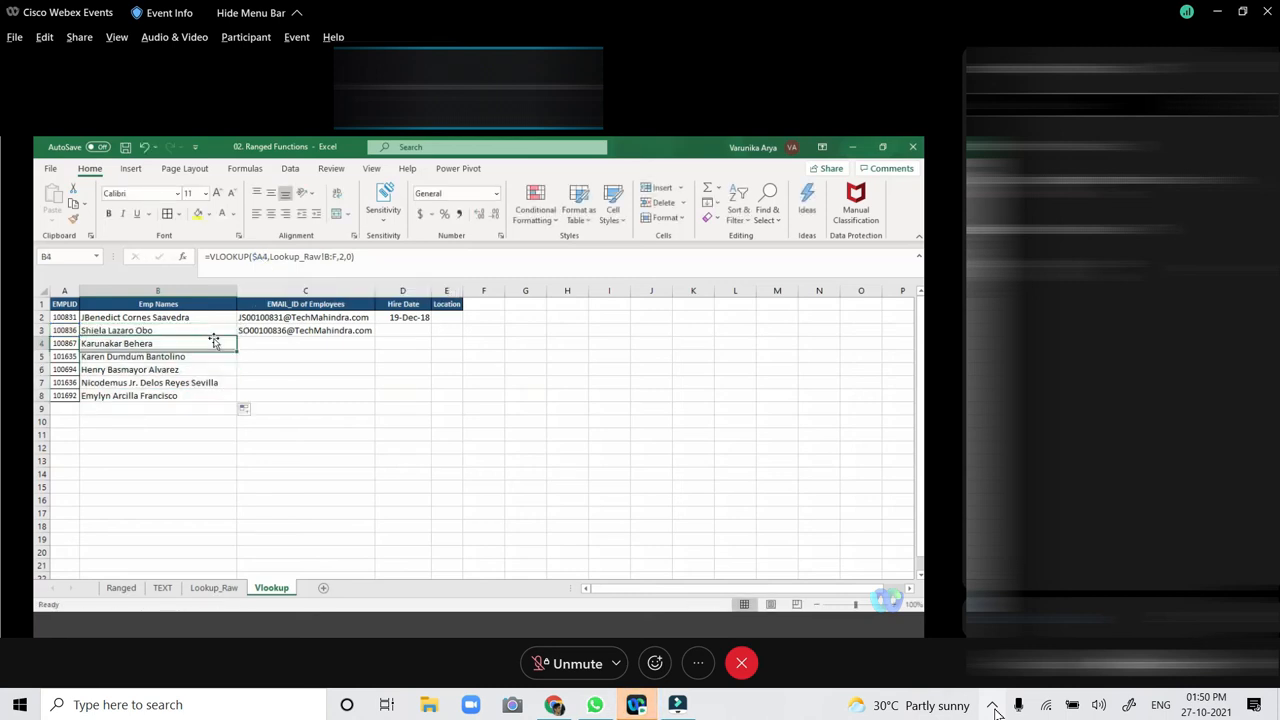
left_click(263, 258)
key("F4")
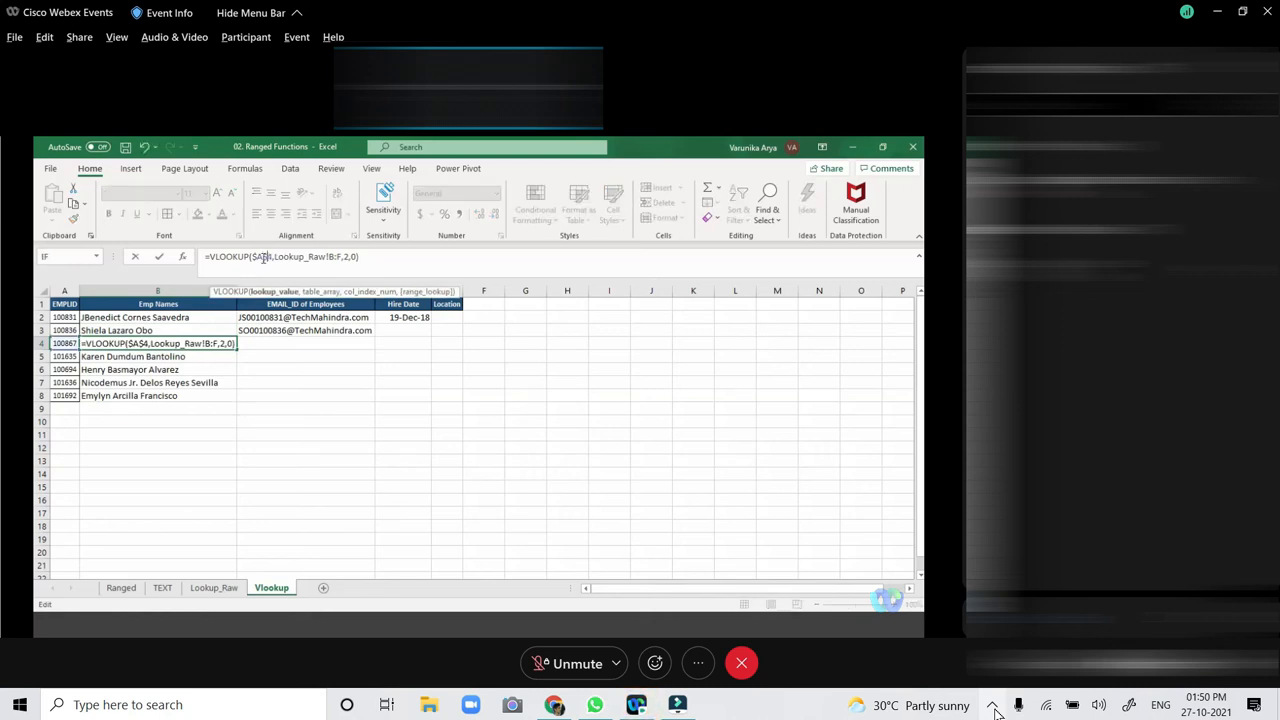
key("ctrl+Return")
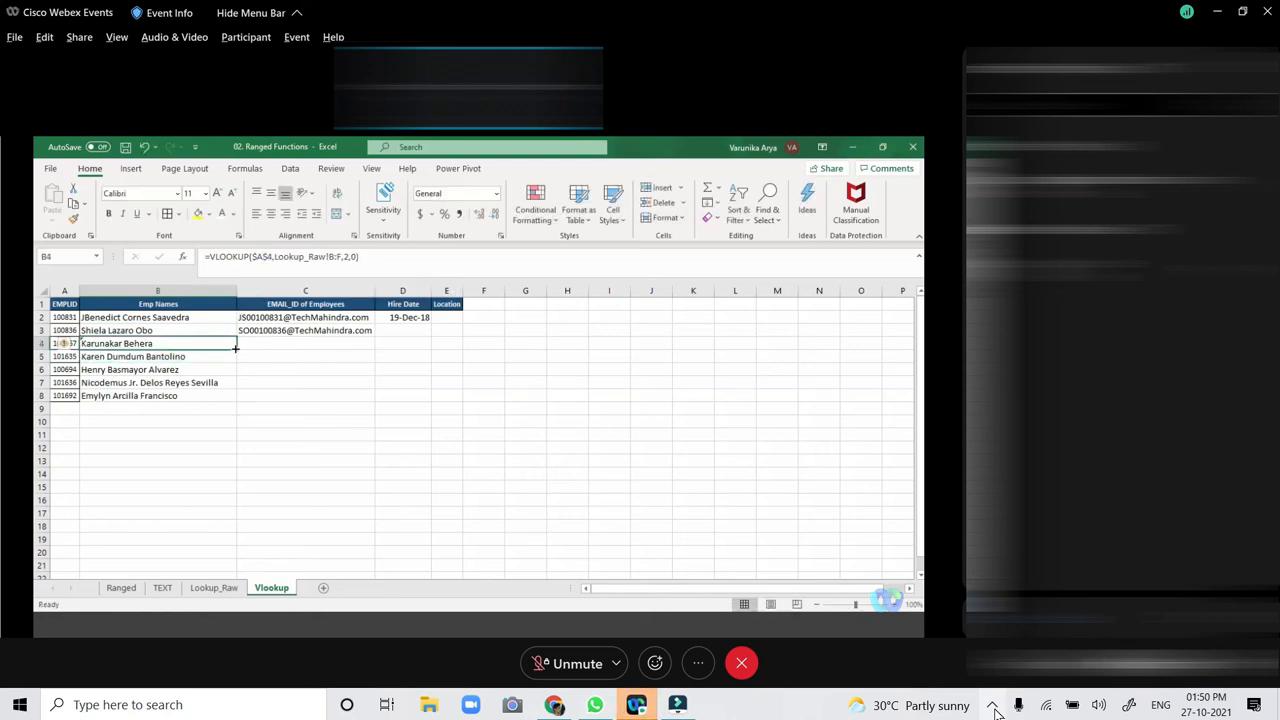
left_click_drag(234, 359, 234, 364)
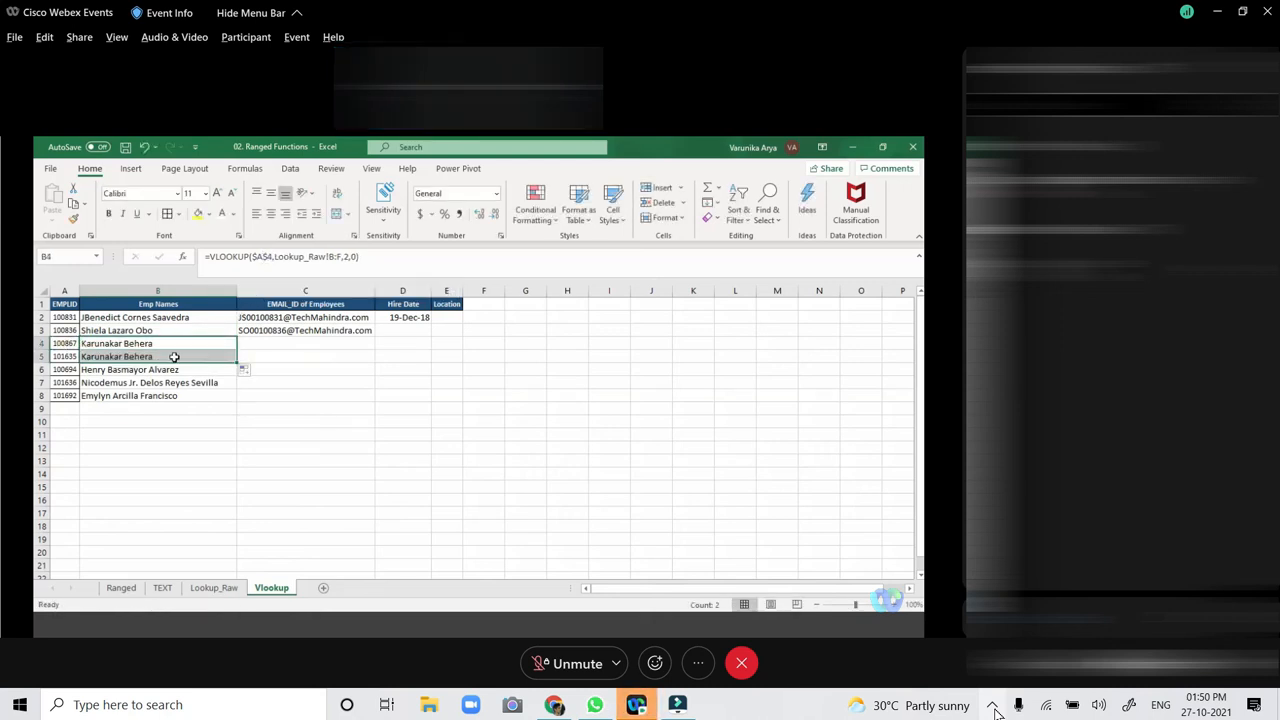
left_click(174, 357)
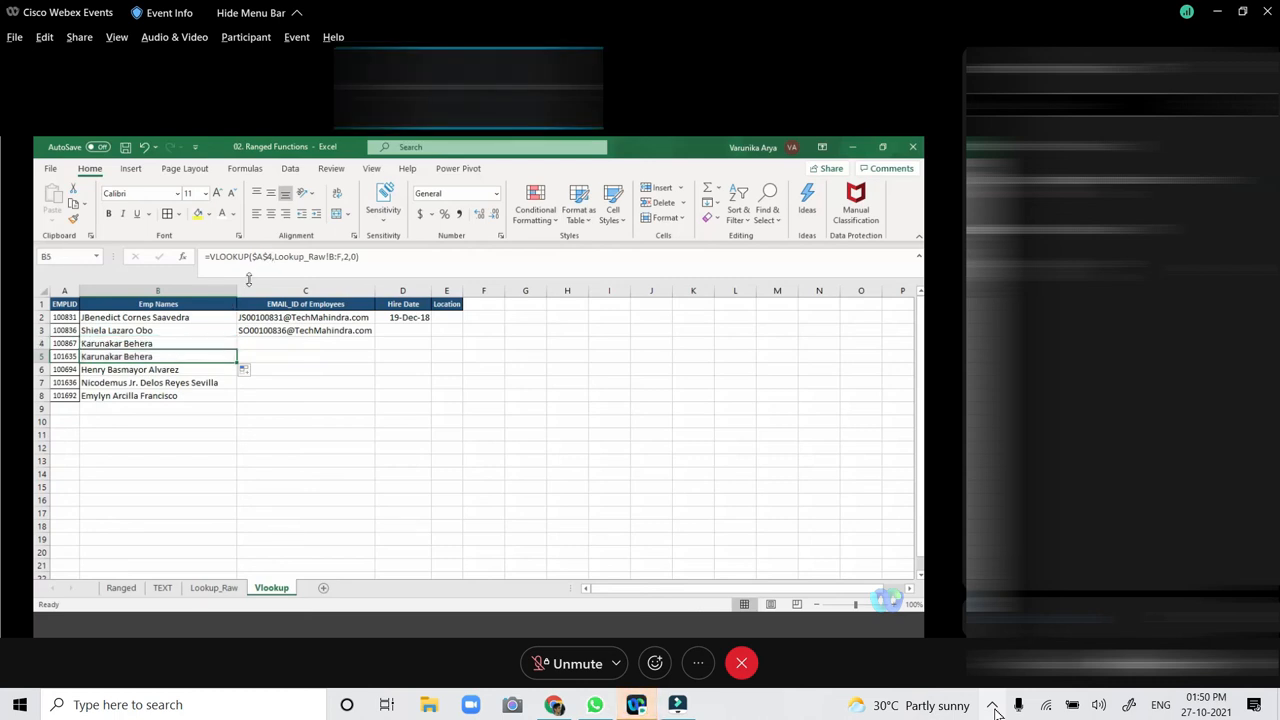
left_click(213, 345)
left_click(214, 354)
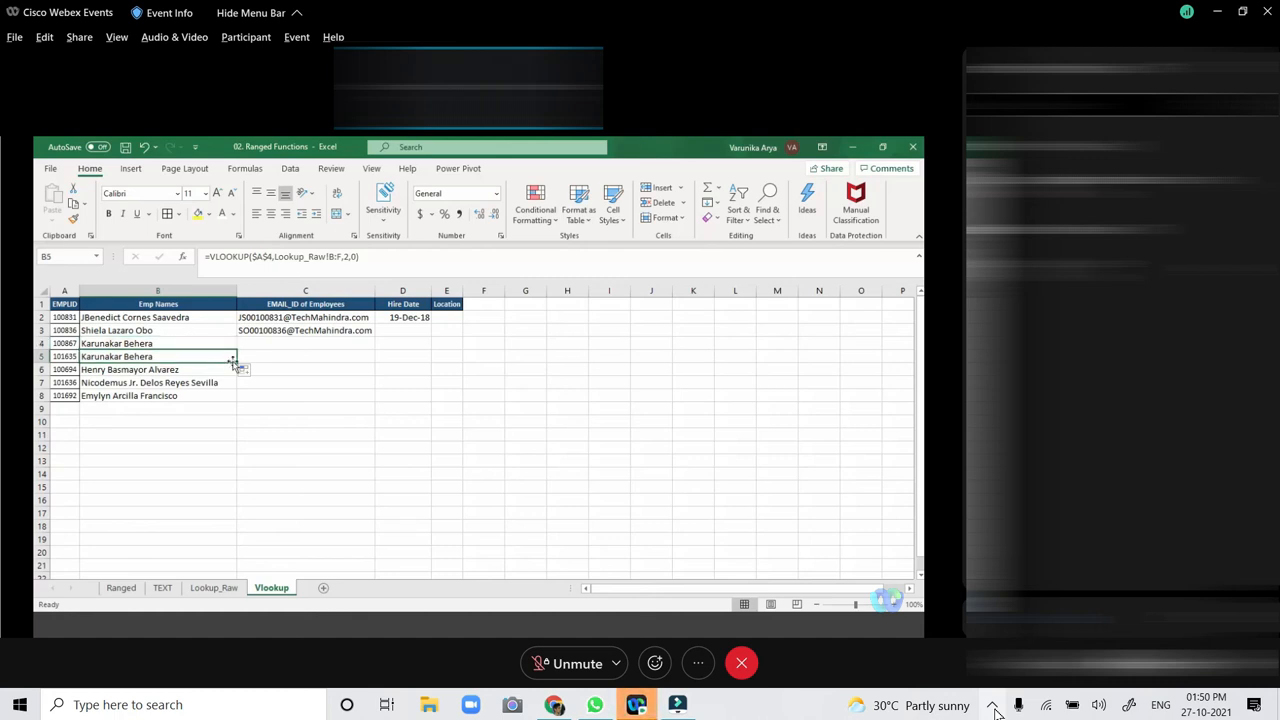
left_click_drag(240, 363, 234, 371)
left_click(228, 370)
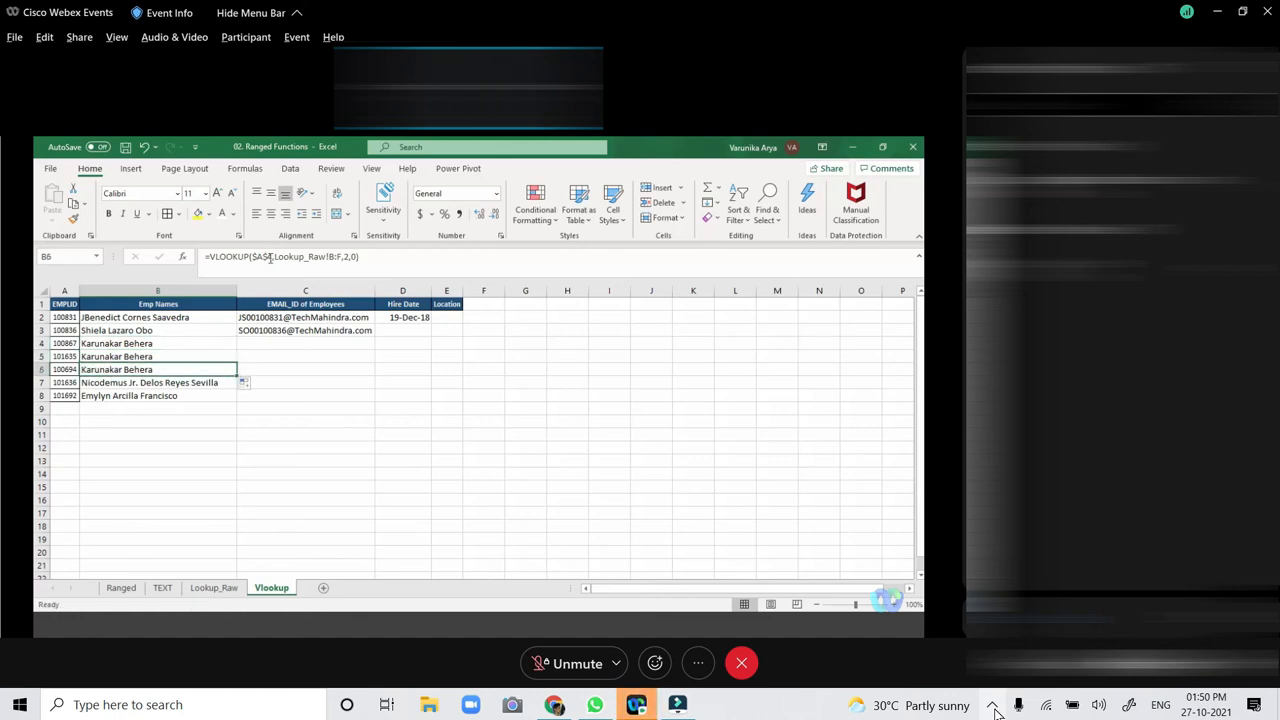
Refill B4:B8 with the $A3 lookup formula from B3.
left_click(217, 332)
left_click_drag(237, 338, 238, 401)
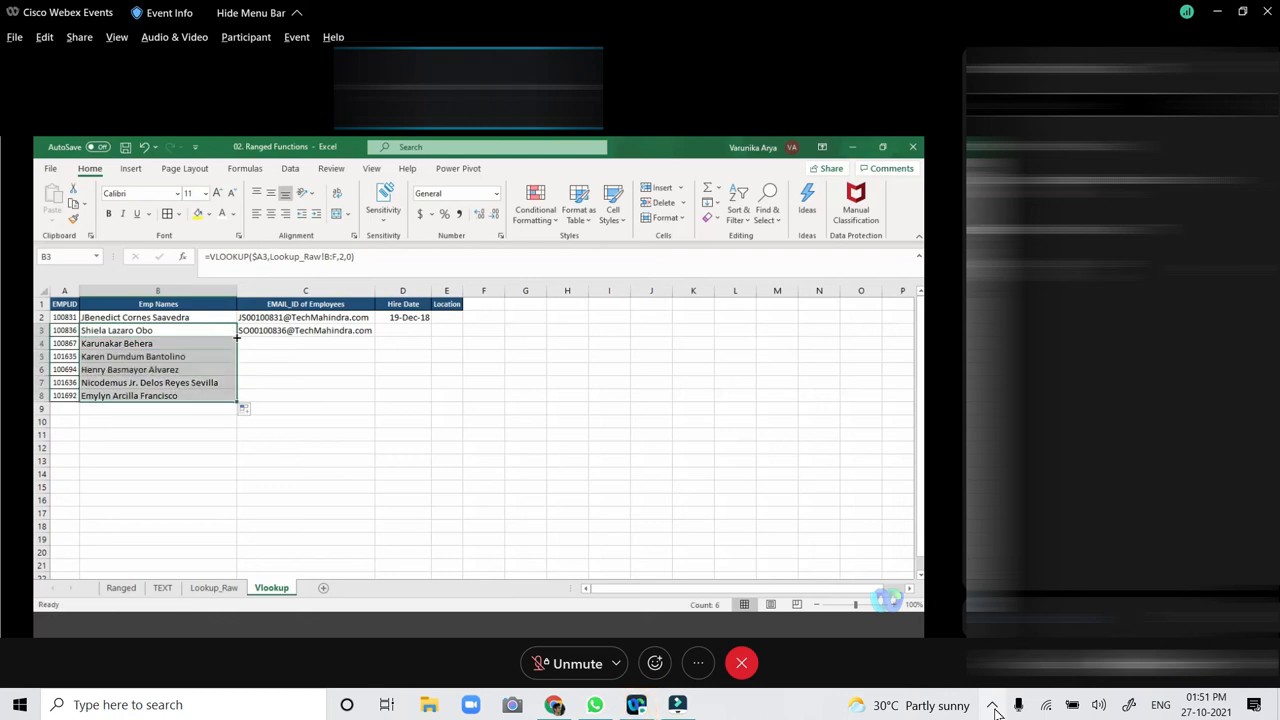
Review the column-locked lookup value in the column B formulas and compare the table array columns in B3 and C3.
left_click(226, 355)
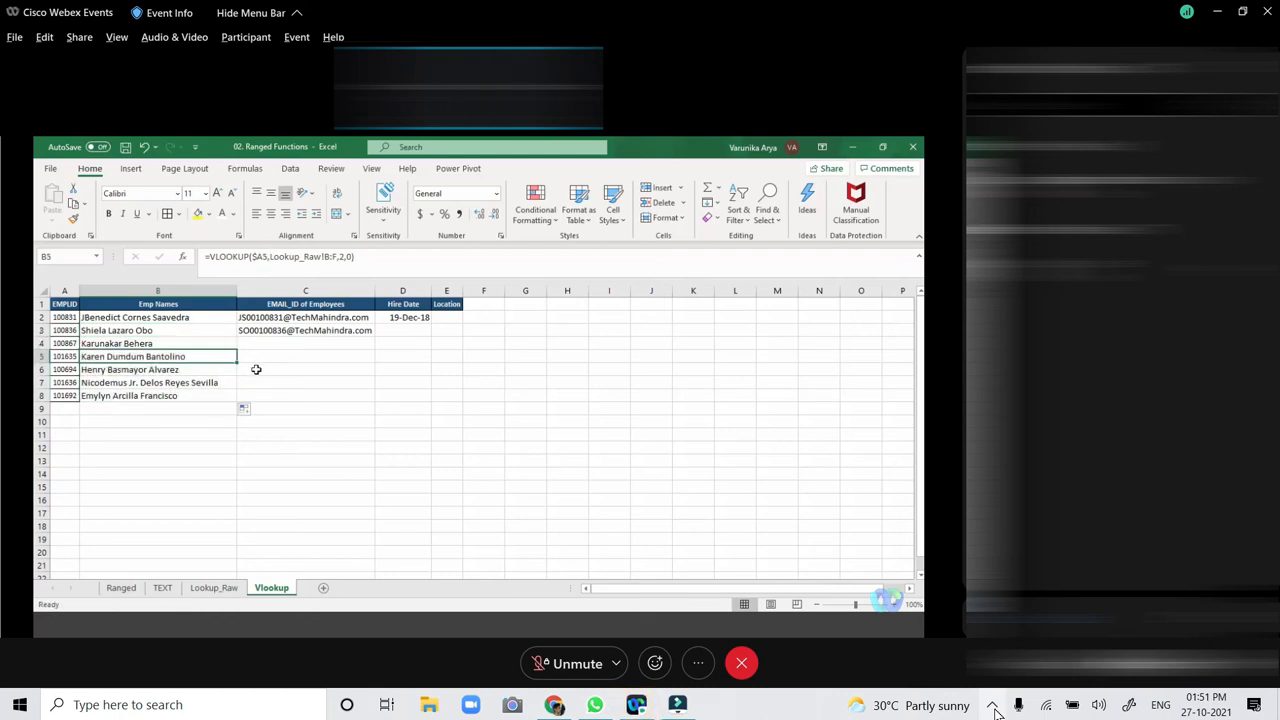
left_click(257, 369)
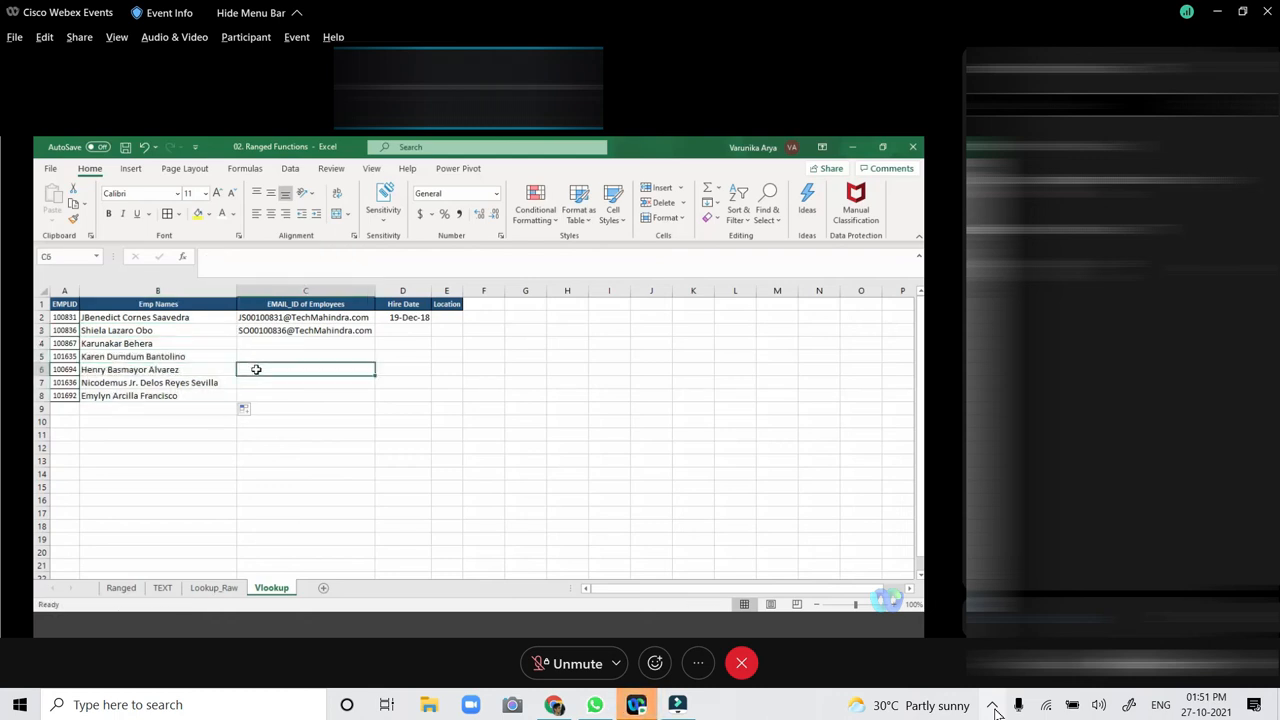
left_click(175, 332)
left_click(257, 256)
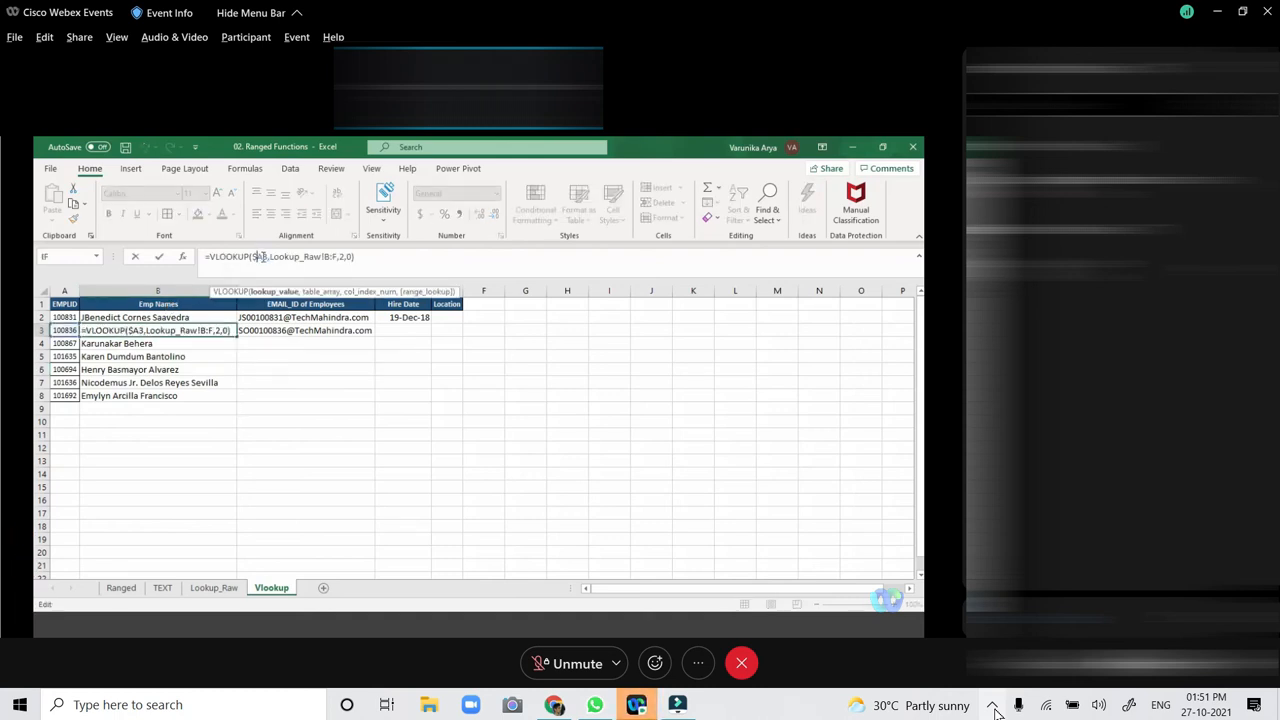
double_click(258, 257)
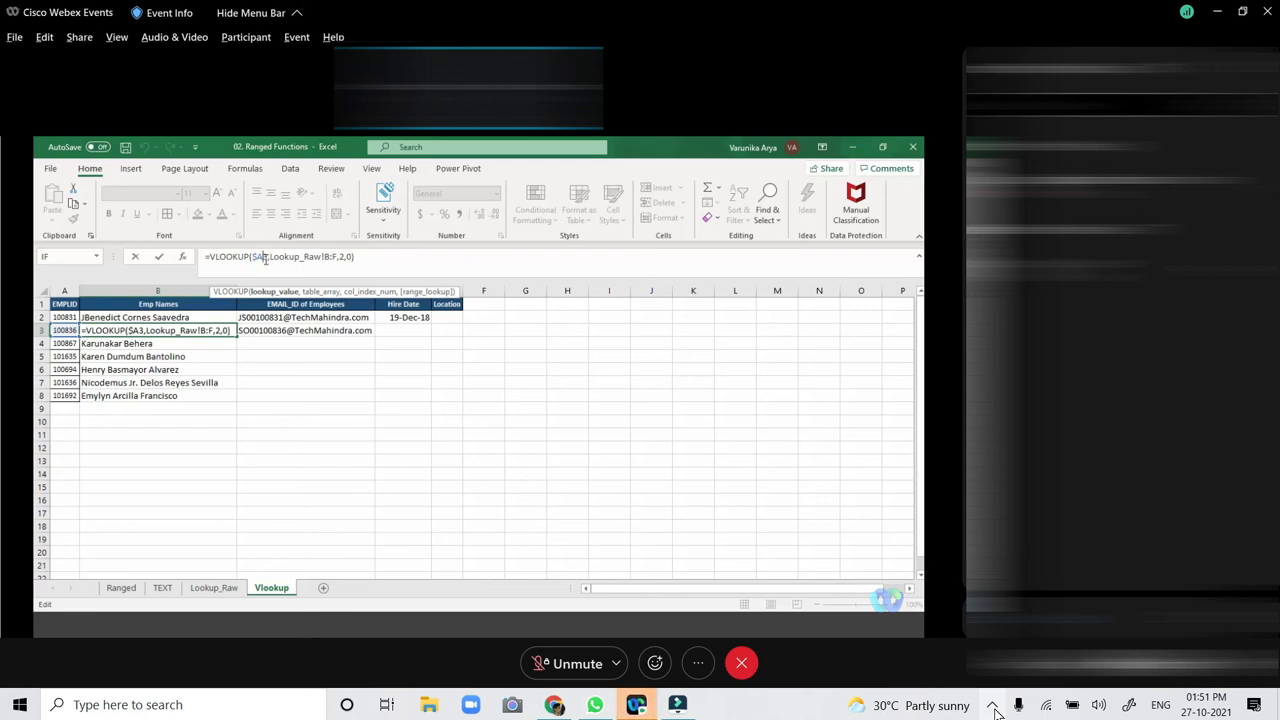
key("Return")
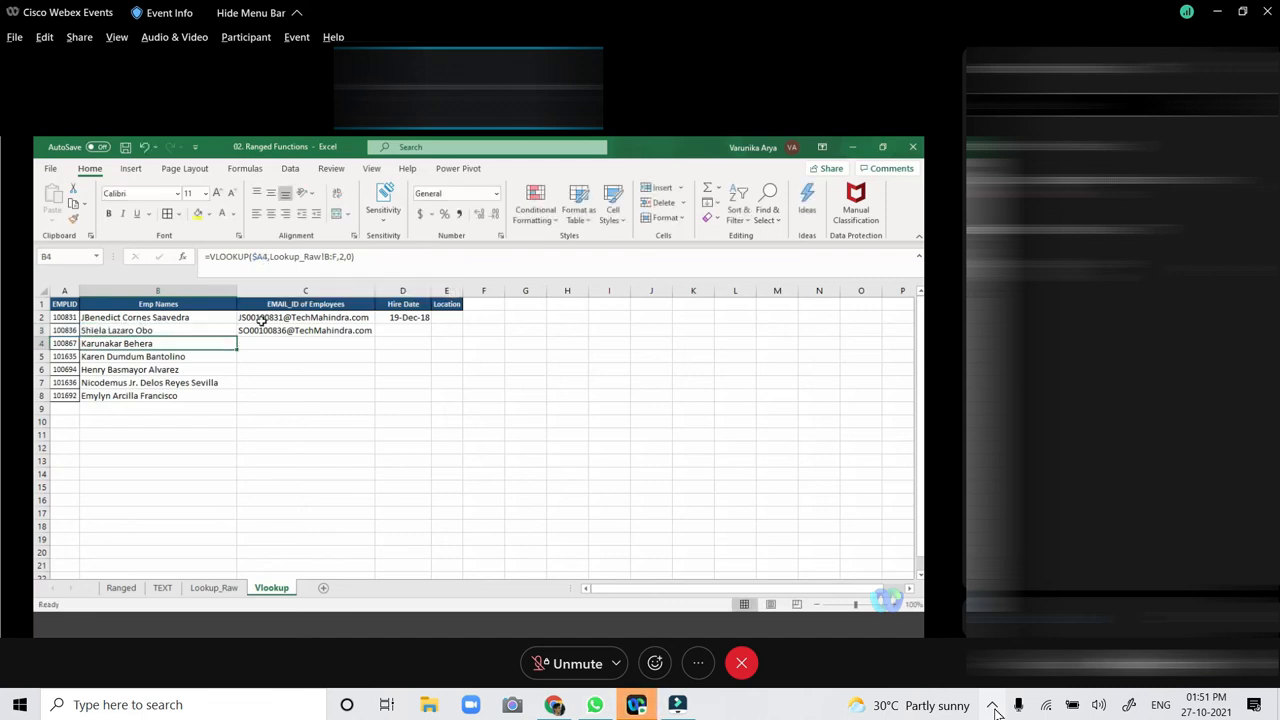
left_click(266, 330)
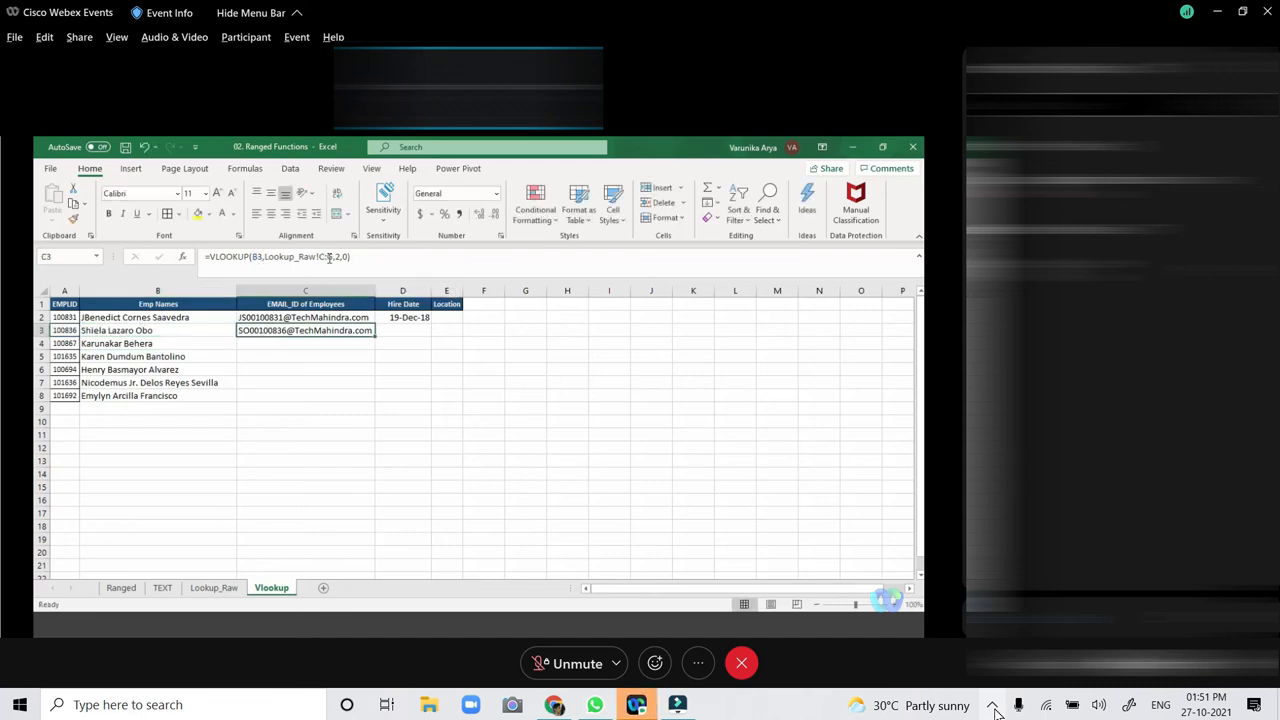
left_click(214, 331)
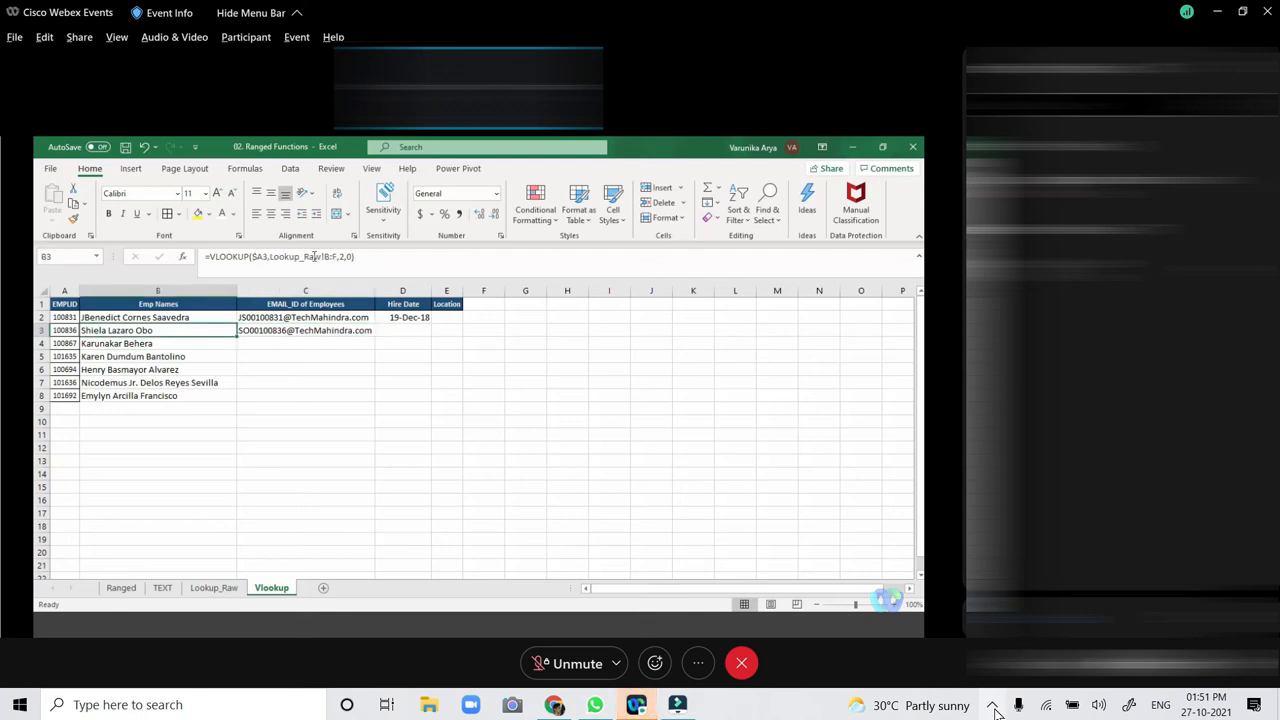
left_click(332, 257)
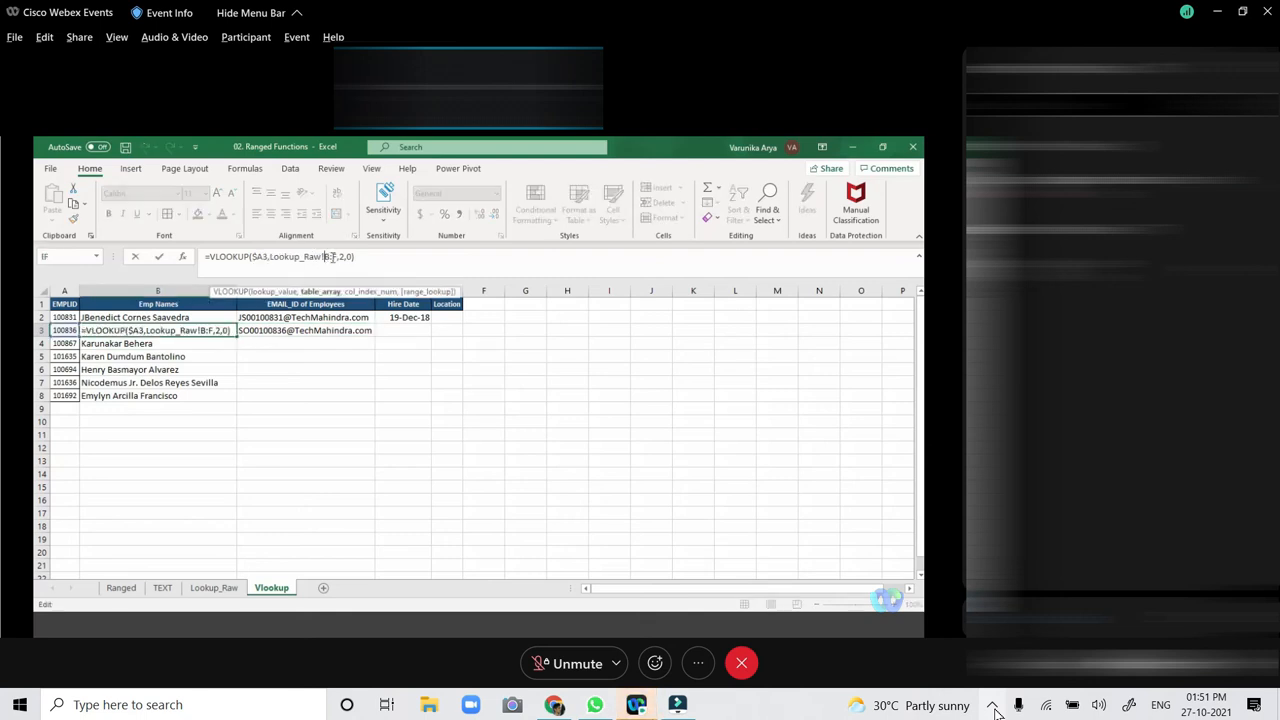
key("Escape")
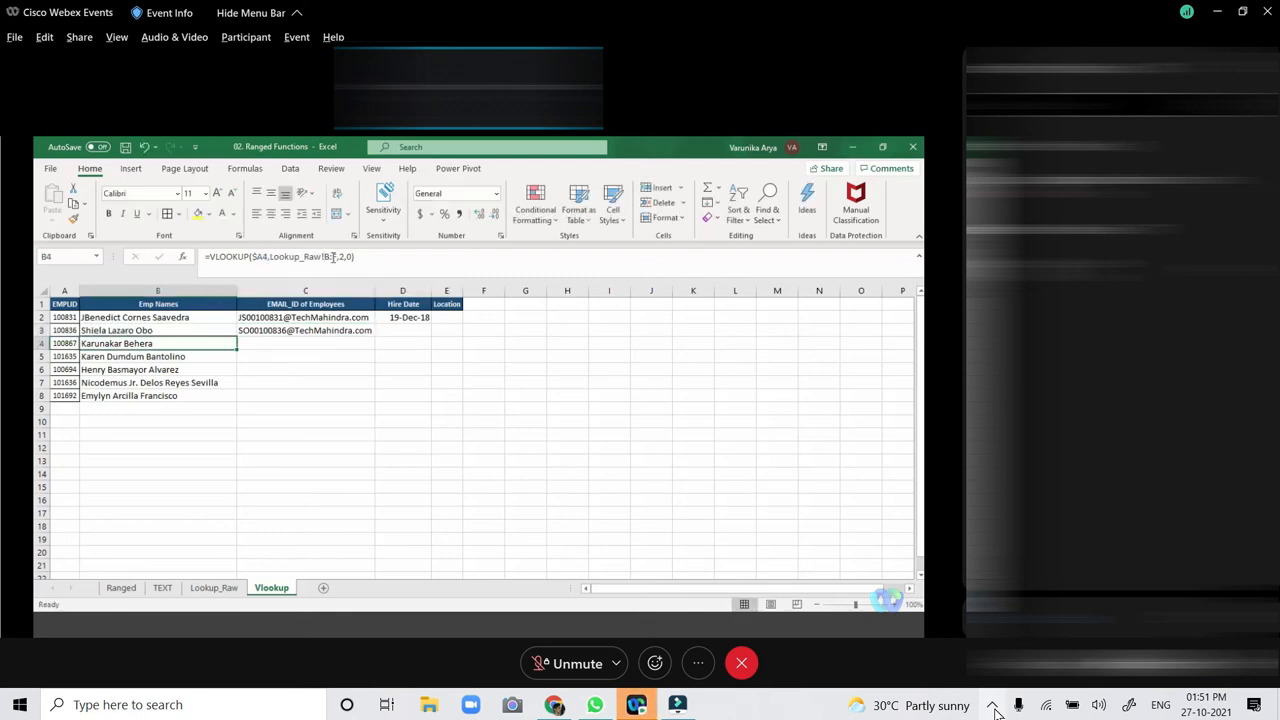
left_click(308, 332)
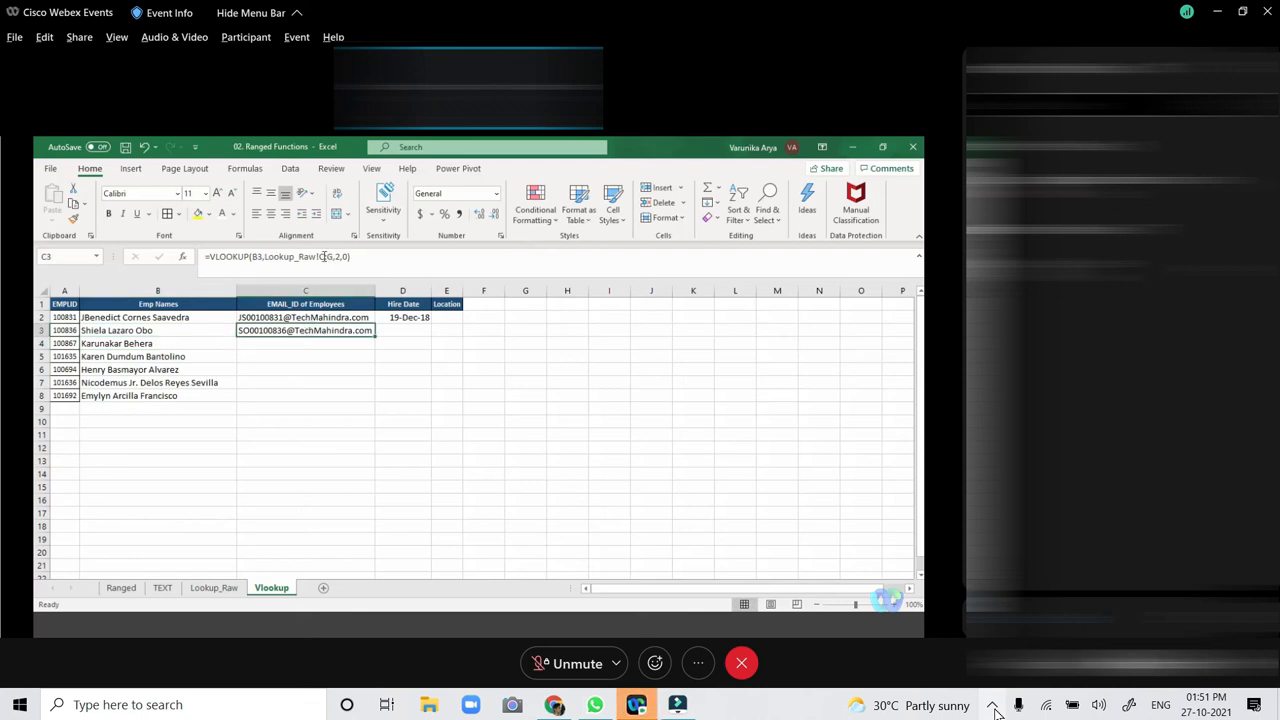
Lock the table array in B3 as Lookup_Raw!$B:$F and fill the formula across to D3.
left_click(227, 330)
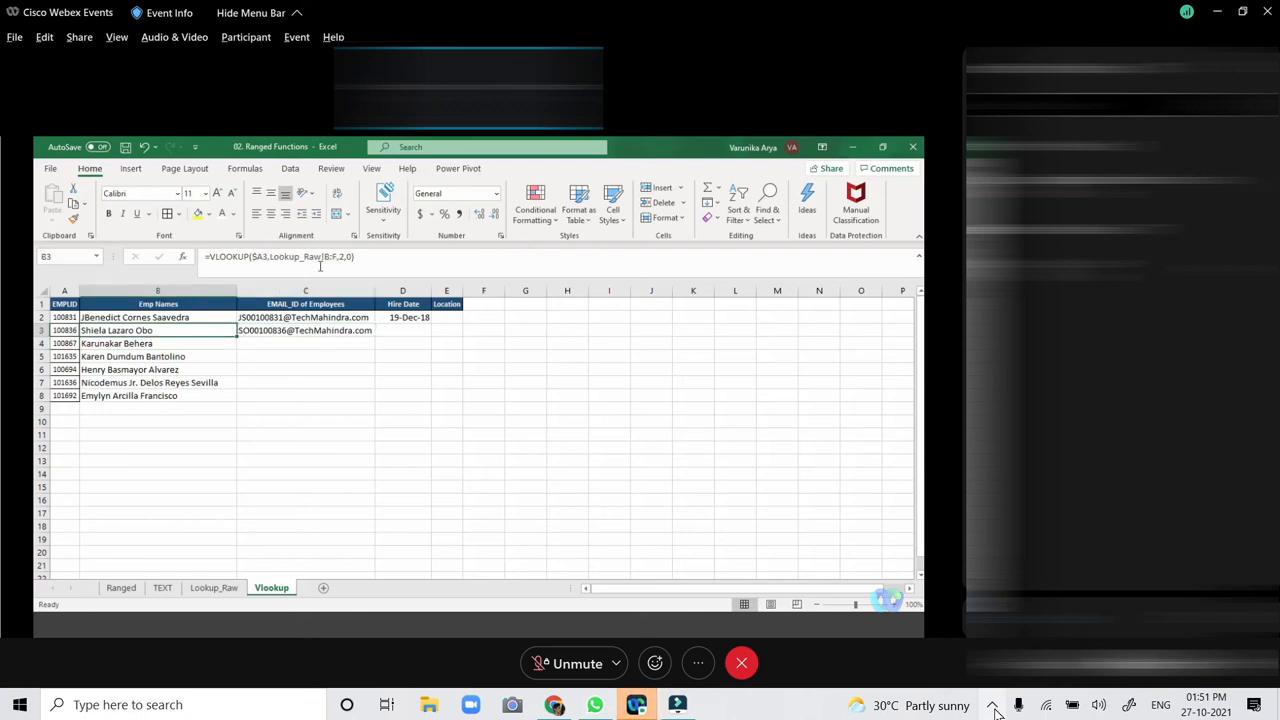
left_click(323, 257)
type("$")
left_click(337, 257)
type("$")
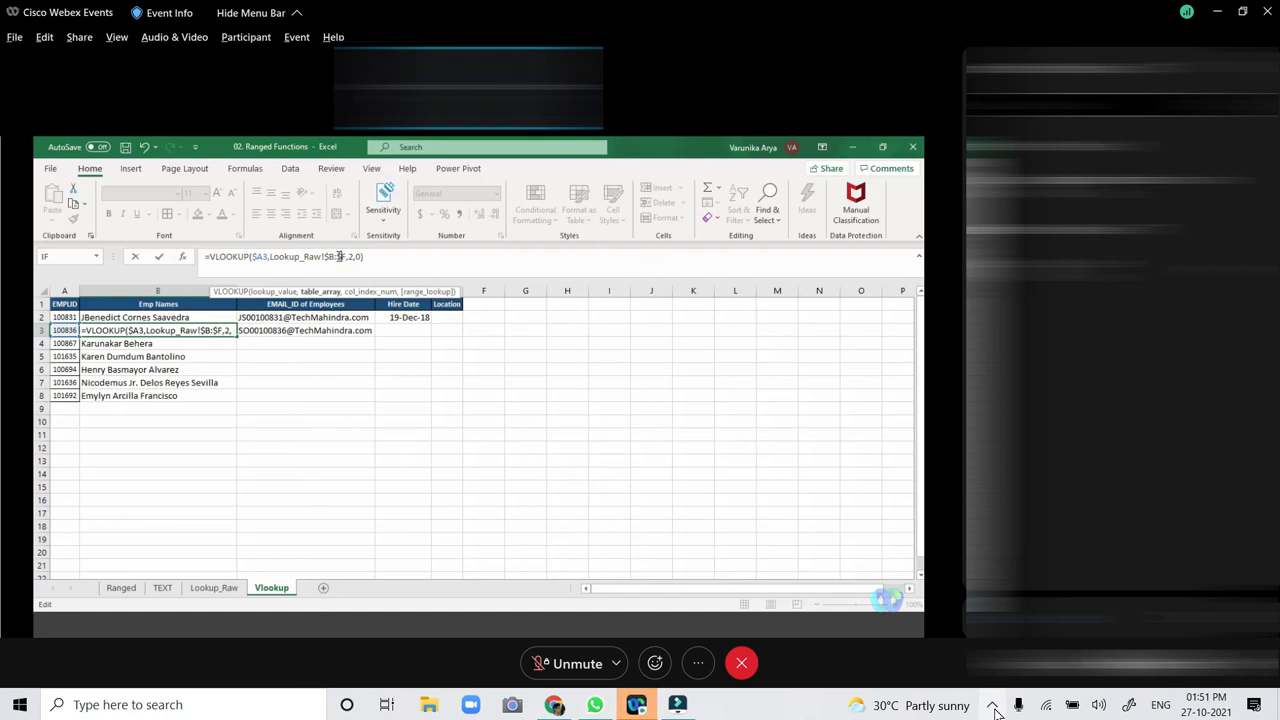
key("Return")
left_click(236, 335)
left_click_drag(237, 336, 380, 340)
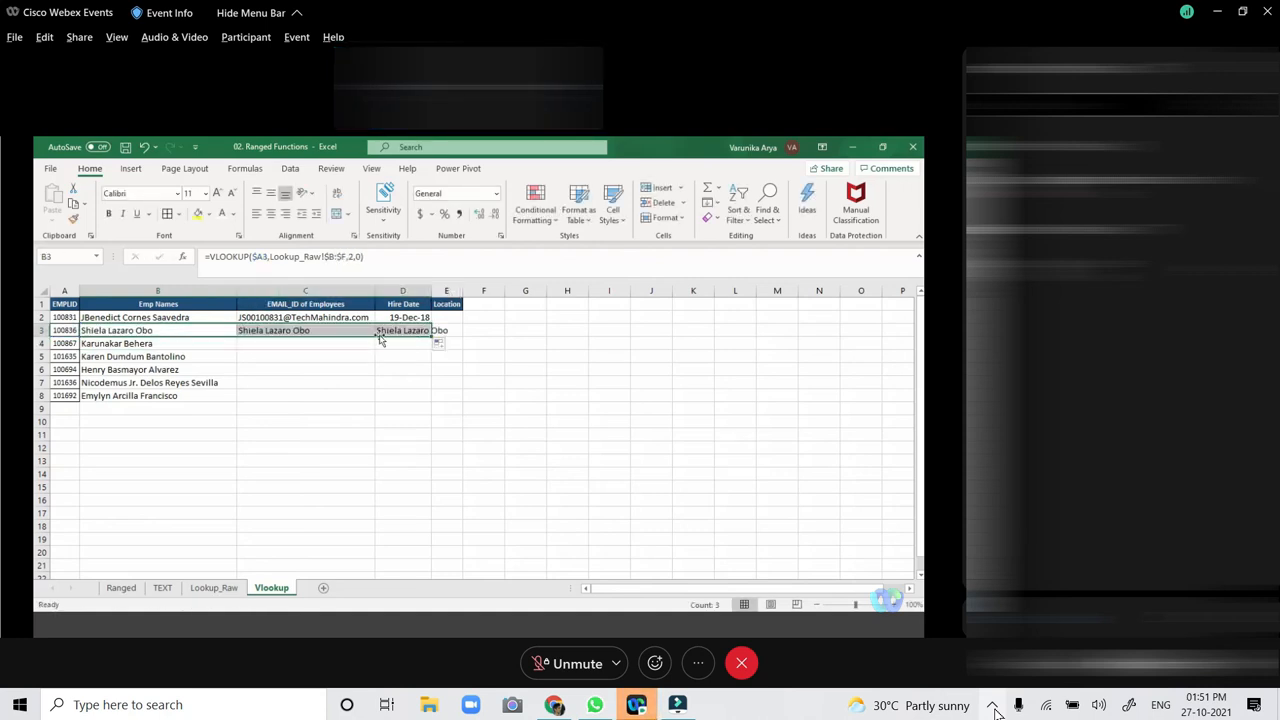
Set the VLOOKUP column index to 3 in C3 and to 4 in D3.
left_click(336, 330)
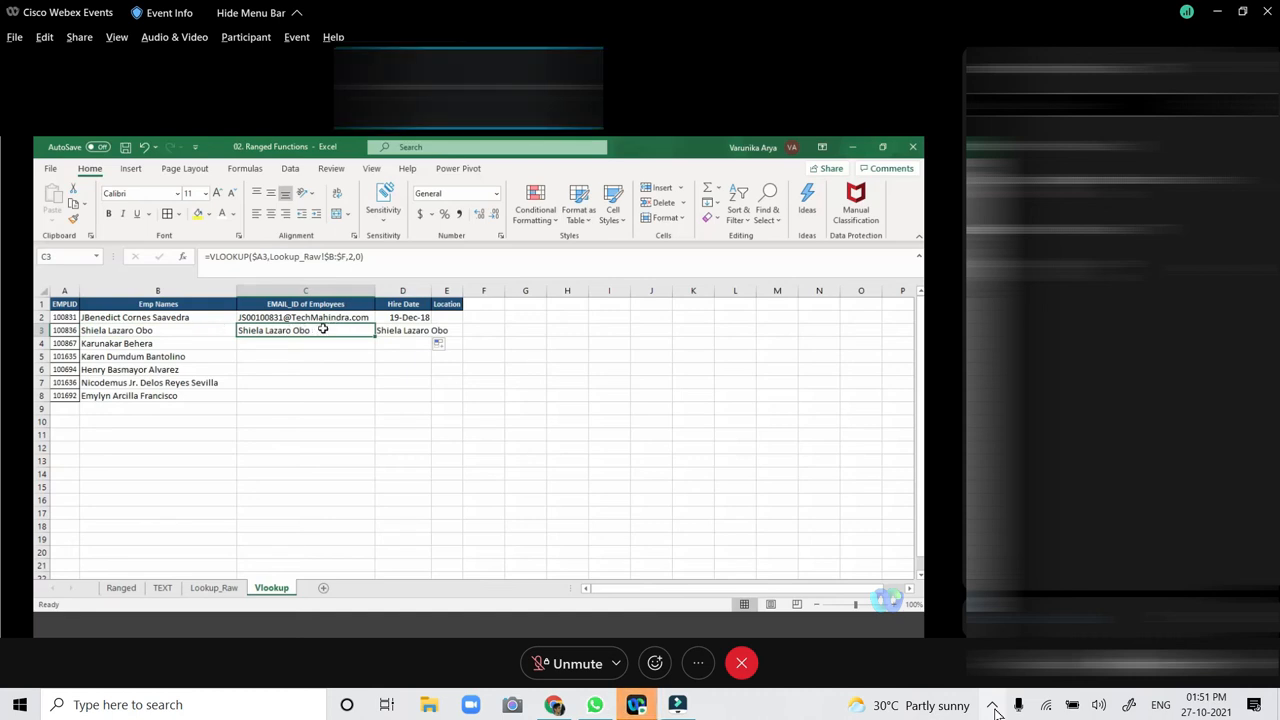
left_click(353, 256)
key("BackSpace")
type("3")
key("Return")
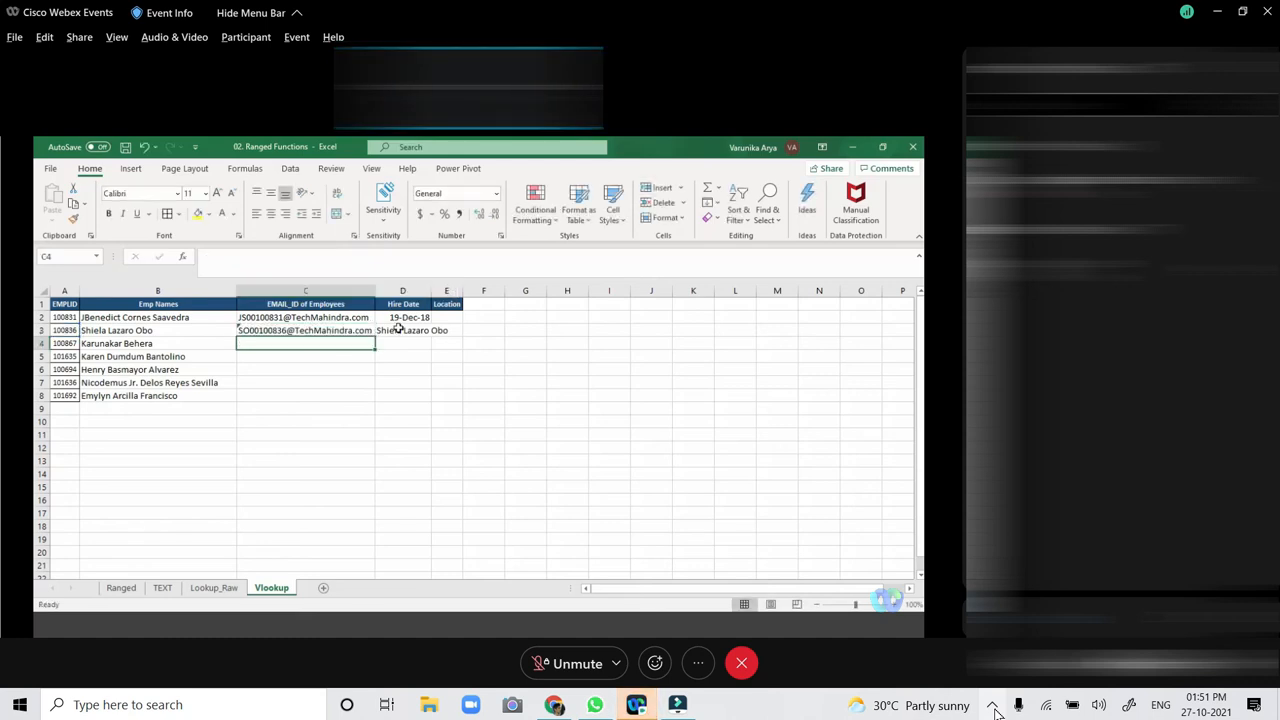
left_click(398, 330)
left_click(353, 256)
key("BackSpace")
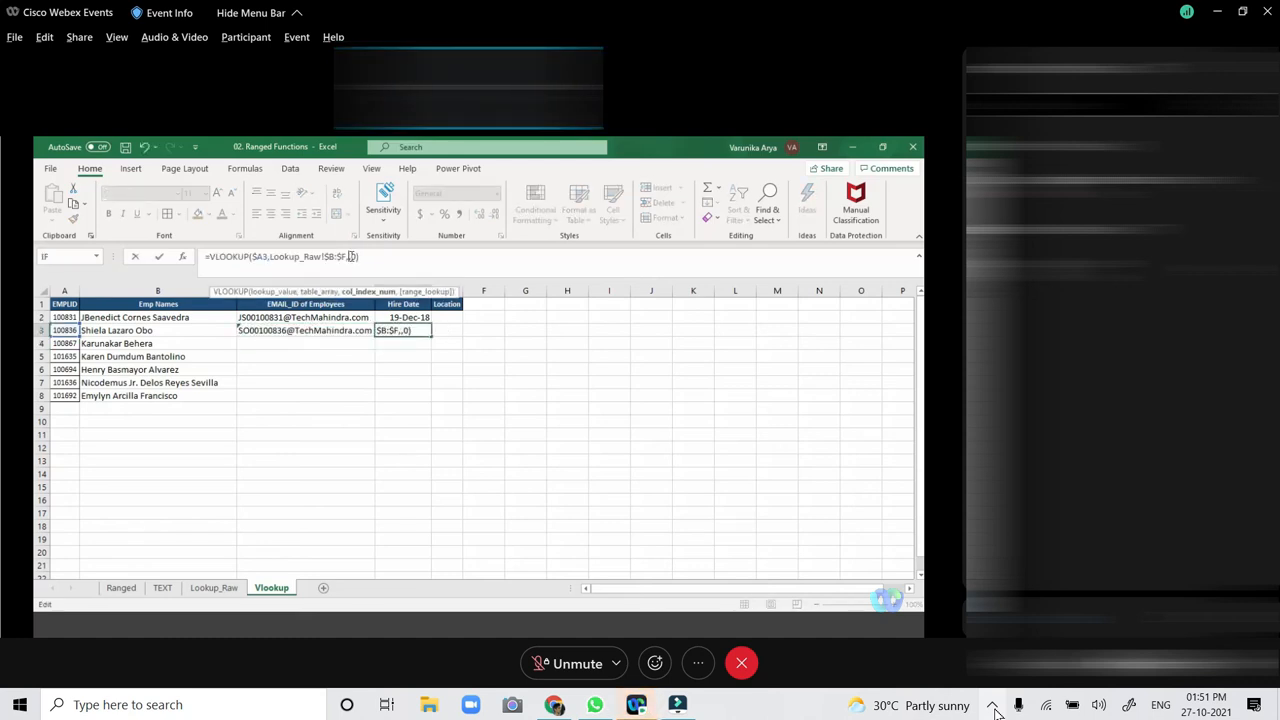
type("4")
key("ctrl+Return")
Copy the D3 formula into the Location cell E3 and set its column index to 5.
left_click_drag(453, 336, 463, 334)
left_click(353, 256)
key("BackSpace")
type("5")
key("Return")
Fill the email, hire date and location formulas in C3:E3 down to row 8.
left_click(284, 332)
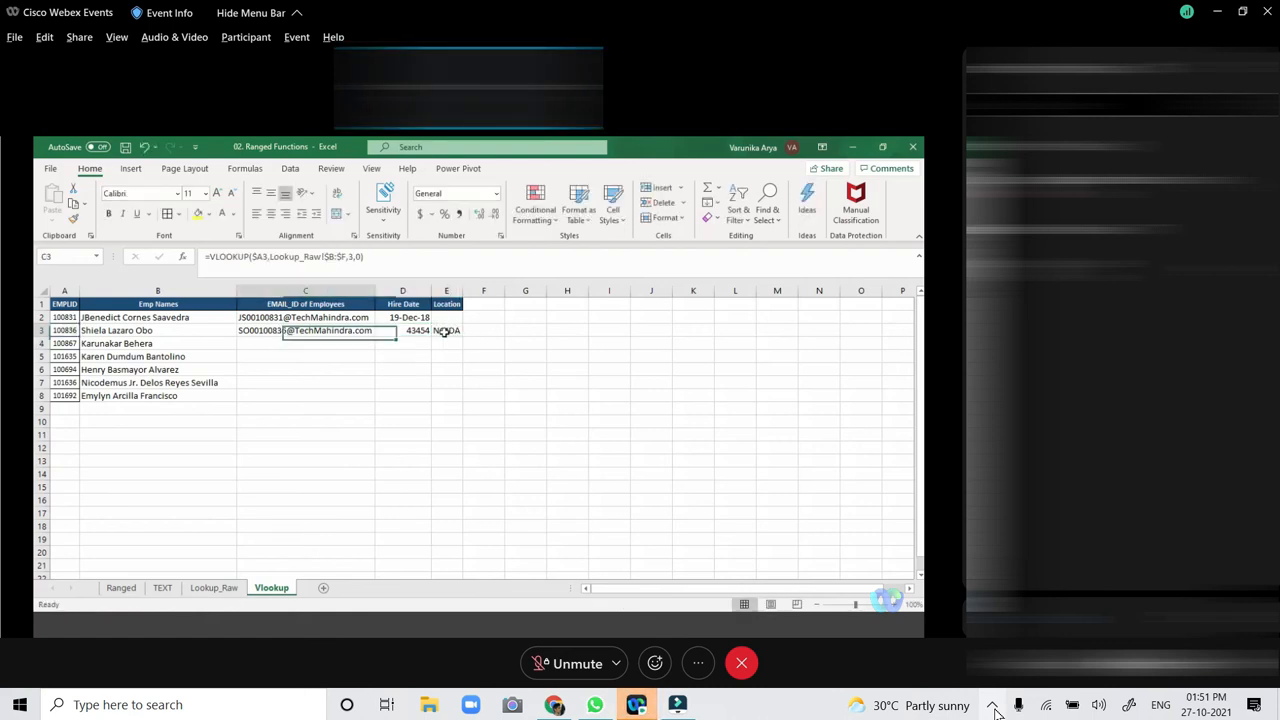
left_click_drag(445, 332, 463, 337)
double_click(463, 337)
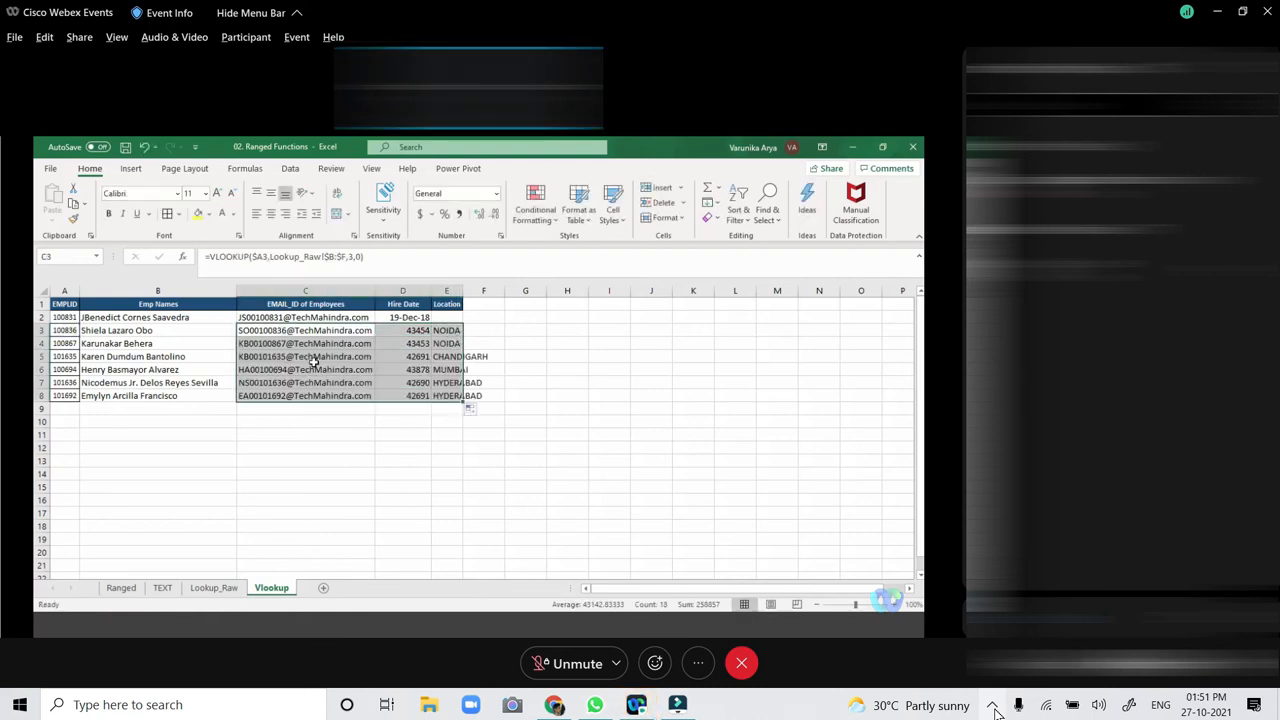
left_click(314, 360)
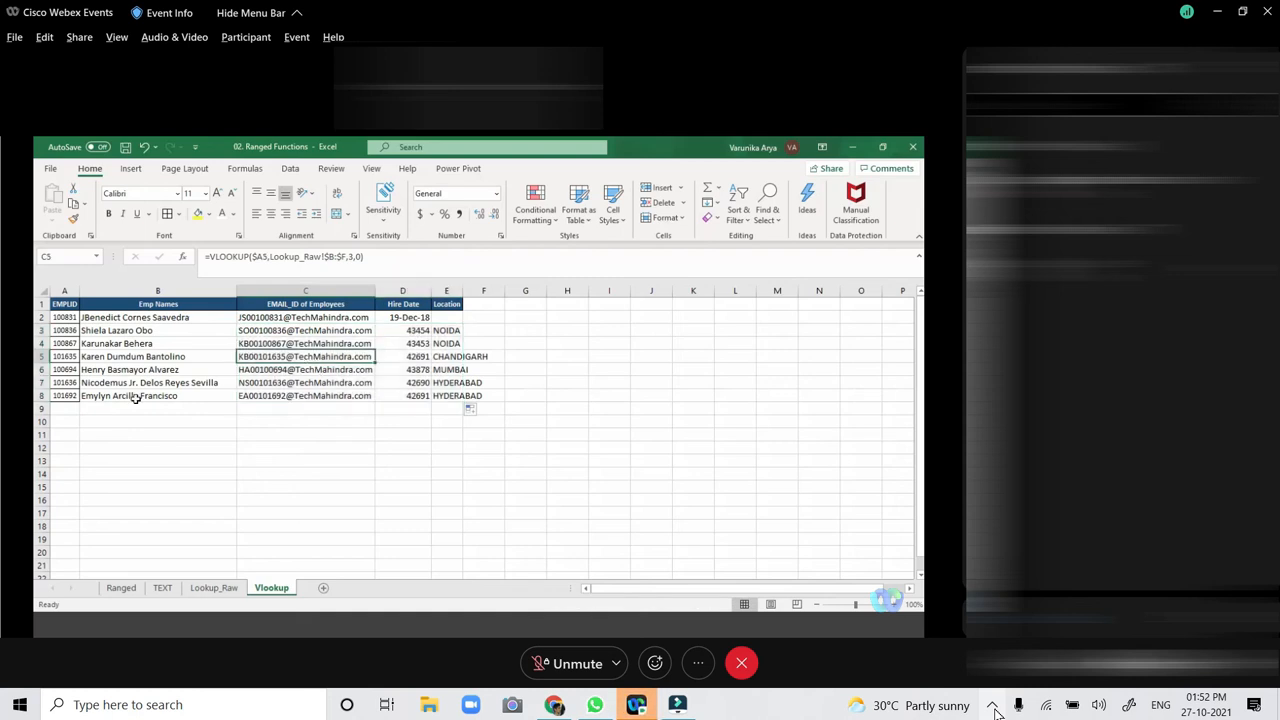
Auto-fit the width of the Location column E to its contents.
left_click_drag(140, 329, 452, 396)
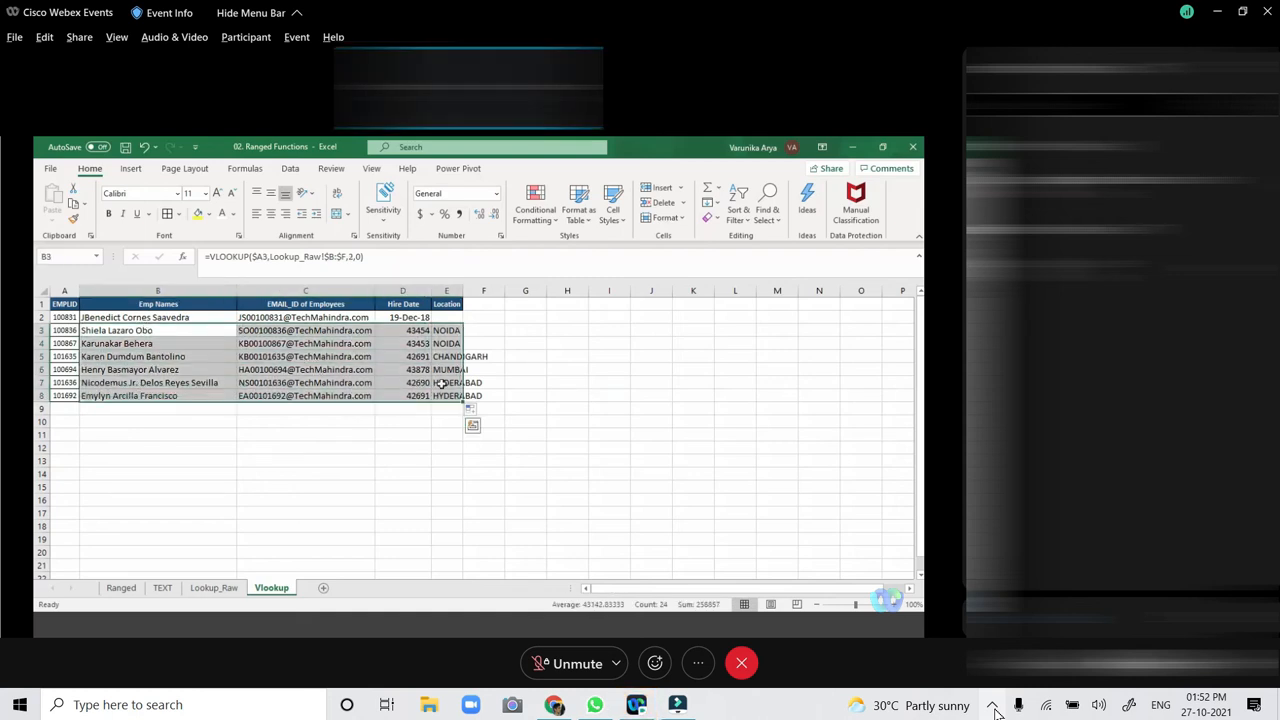
double_click(466, 296)
left_click(510, 357)
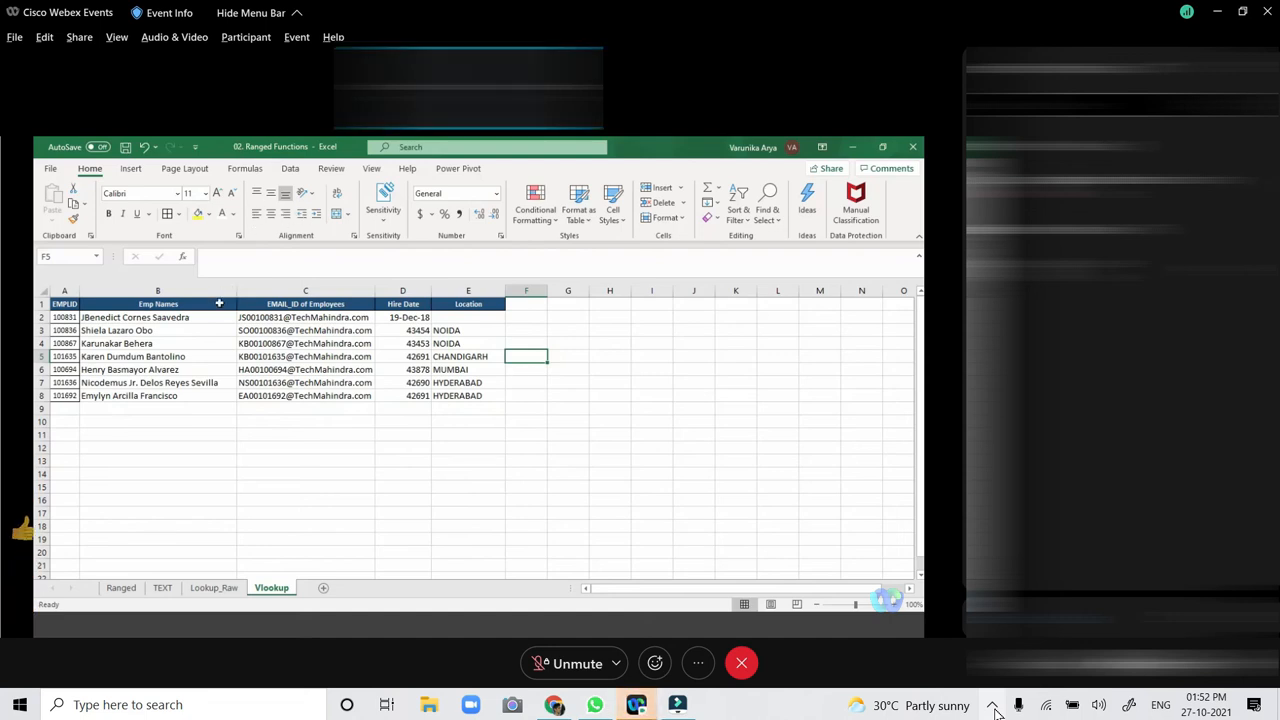
Clear all lookup results from B2:E8, leaving the headers and employee IDs in place.
left_click_drag(220, 317, 478, 397)
key("Delete")
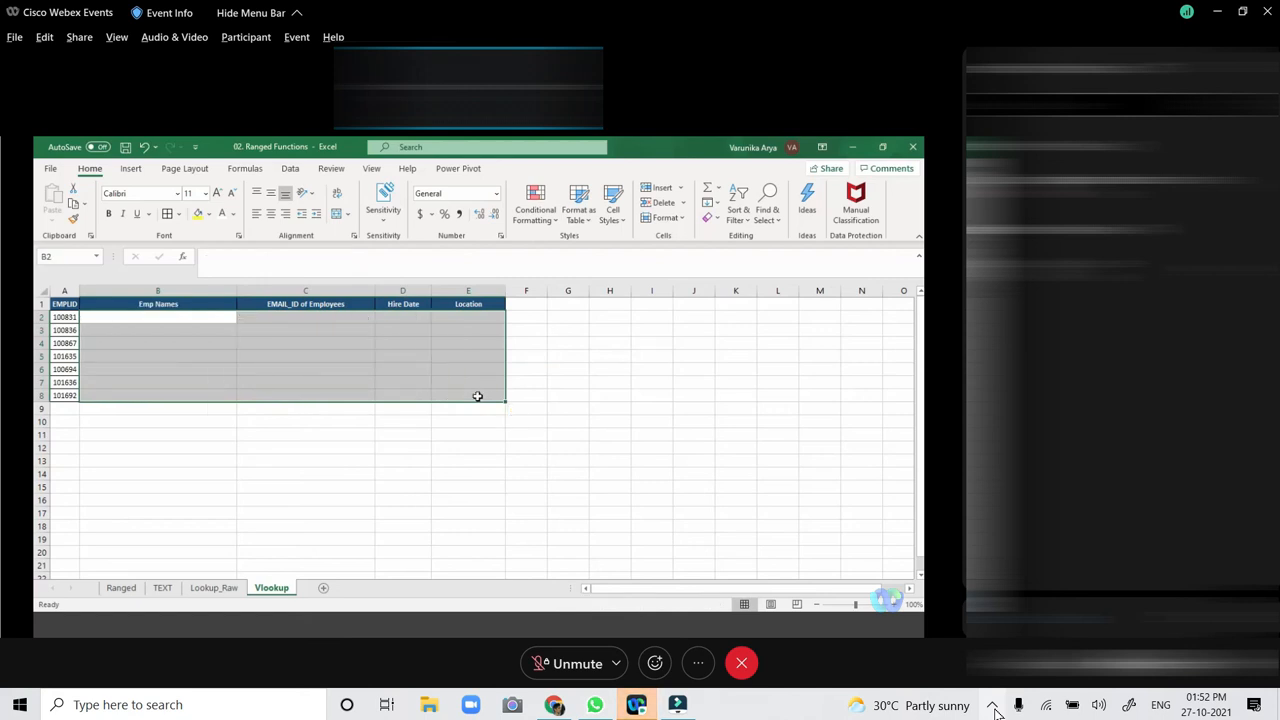
left_click(337, 379)
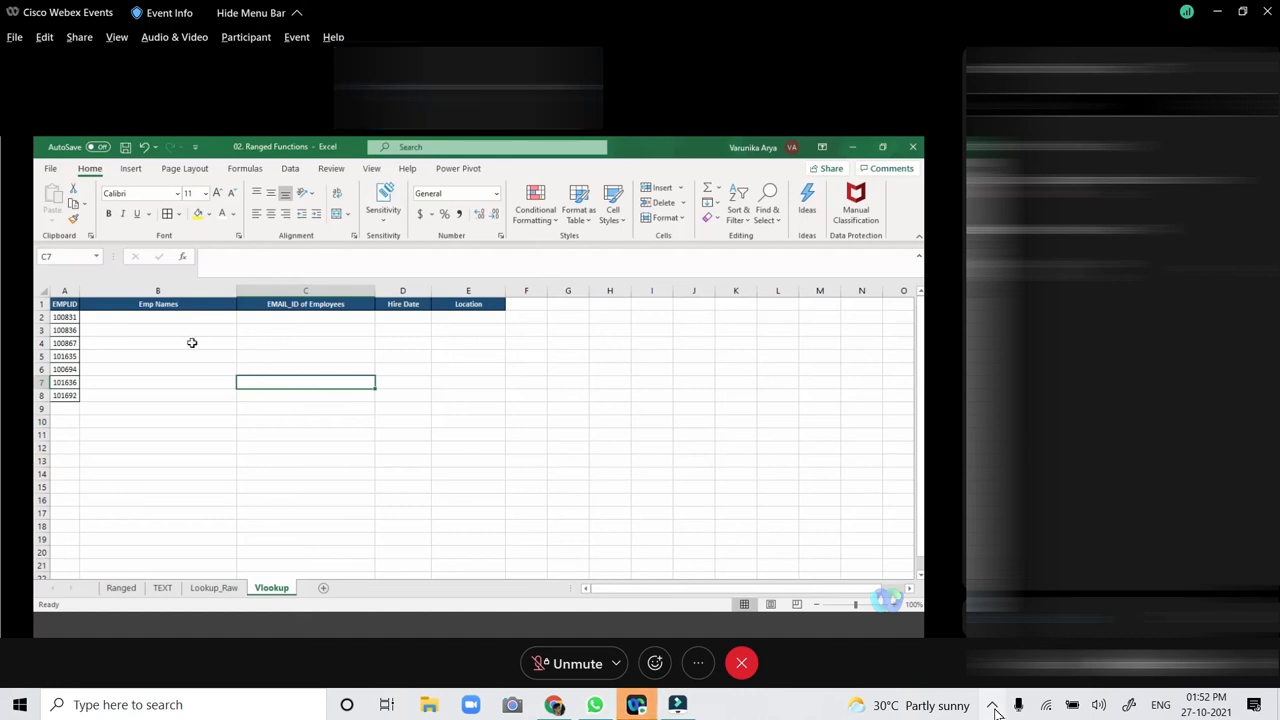
Enter =VLOOKUP(A2,Lookup_Raw!B:F,2,0) in B2 to retrieve the employee name.
left_click(163, 327)
left_click(159, 318)
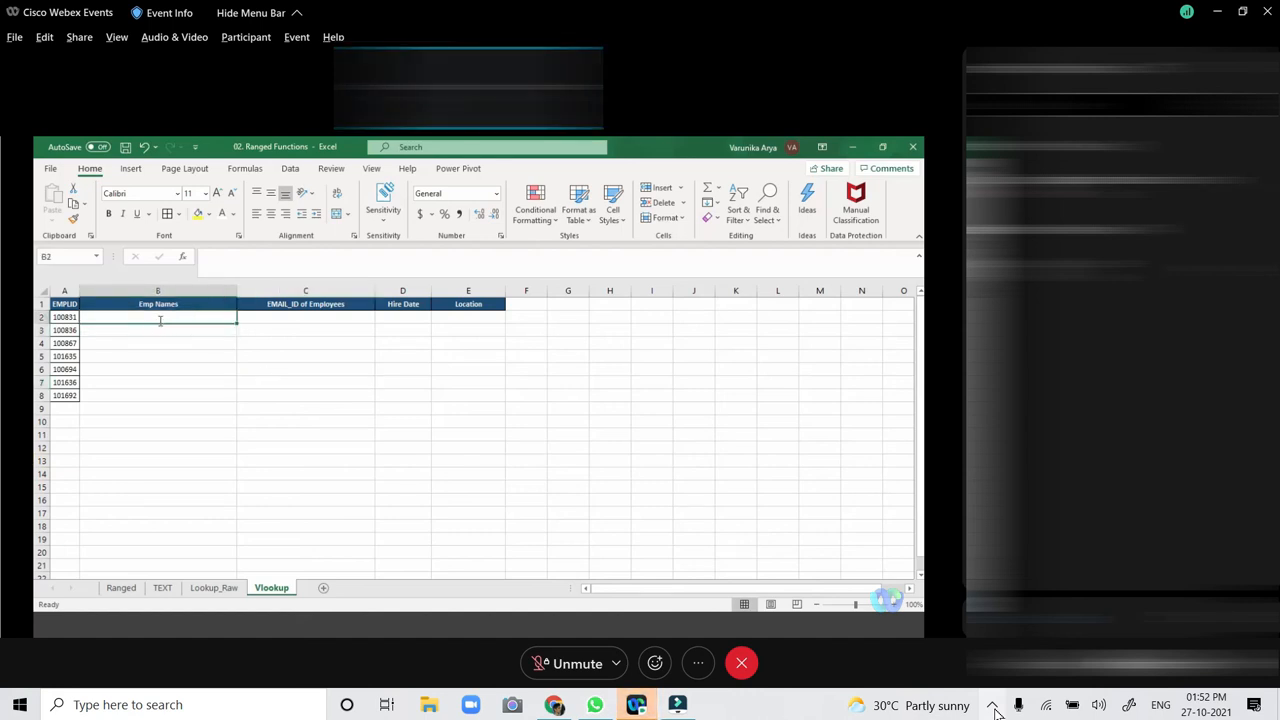
type("=VLOOKUP(")
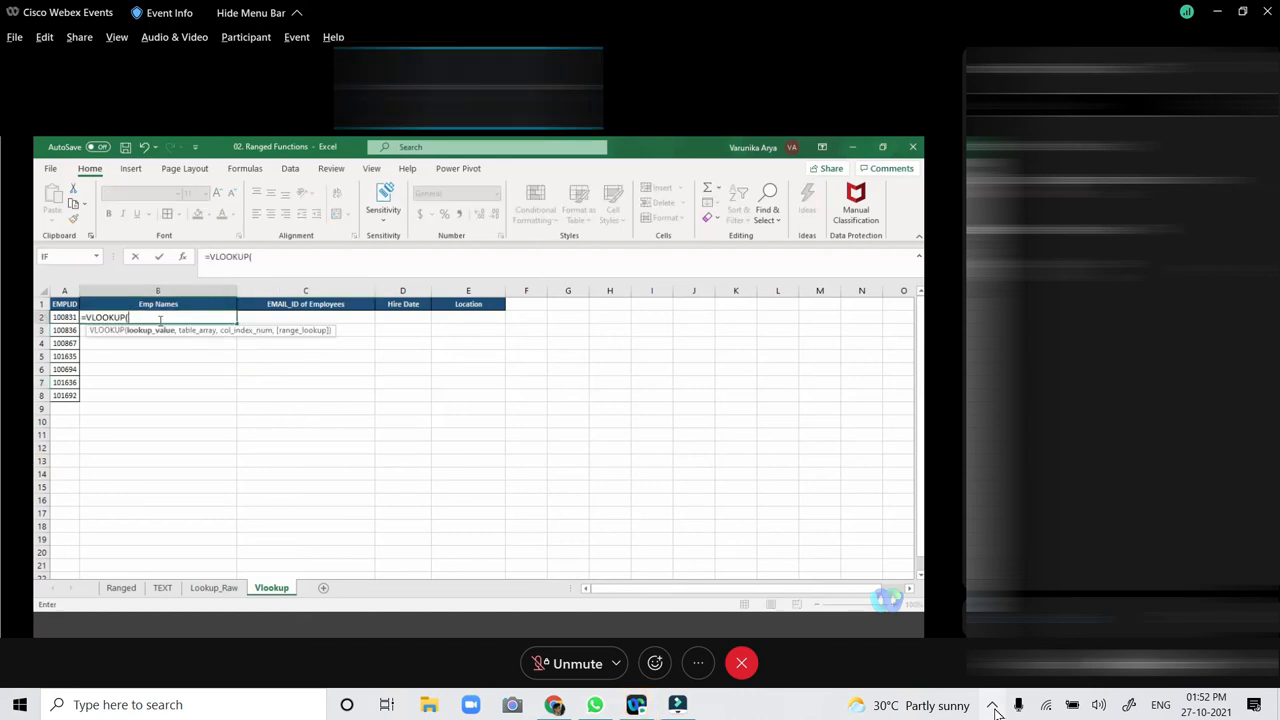
left_click(64, 317)
type(",")
left_click(214, 588)
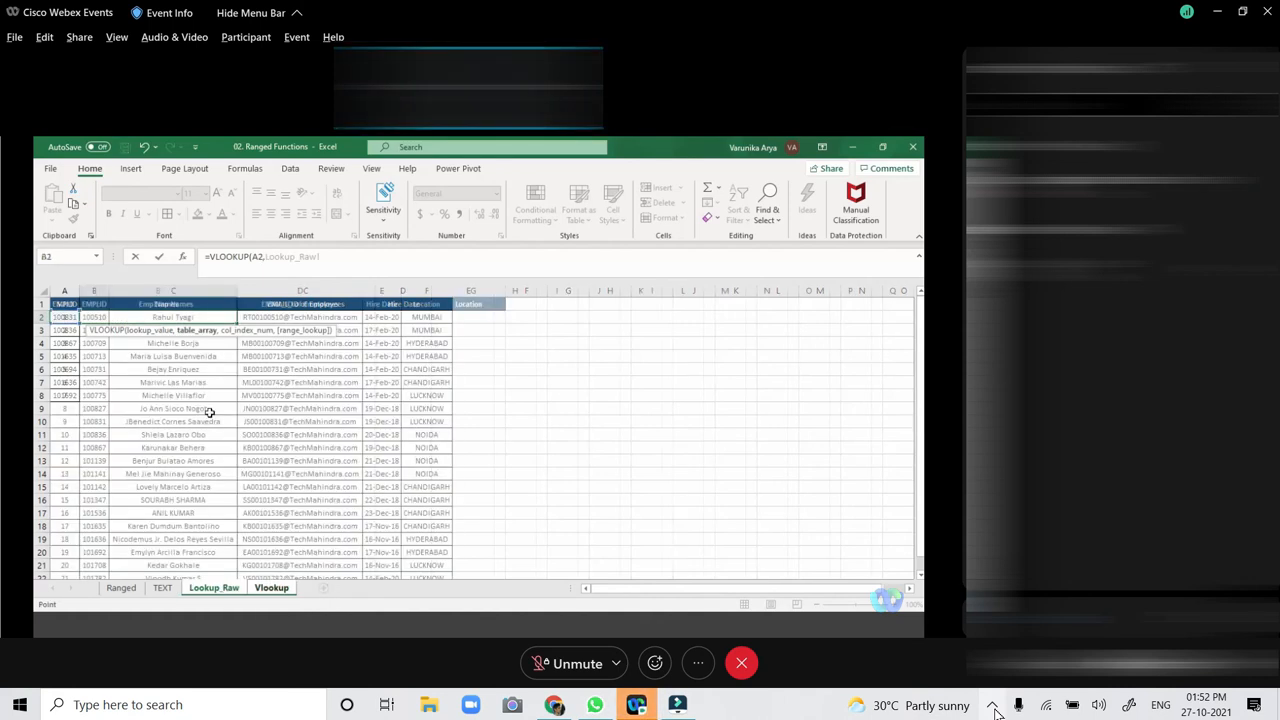
left_click_drag(101, 292, 426, 291)
type(",")
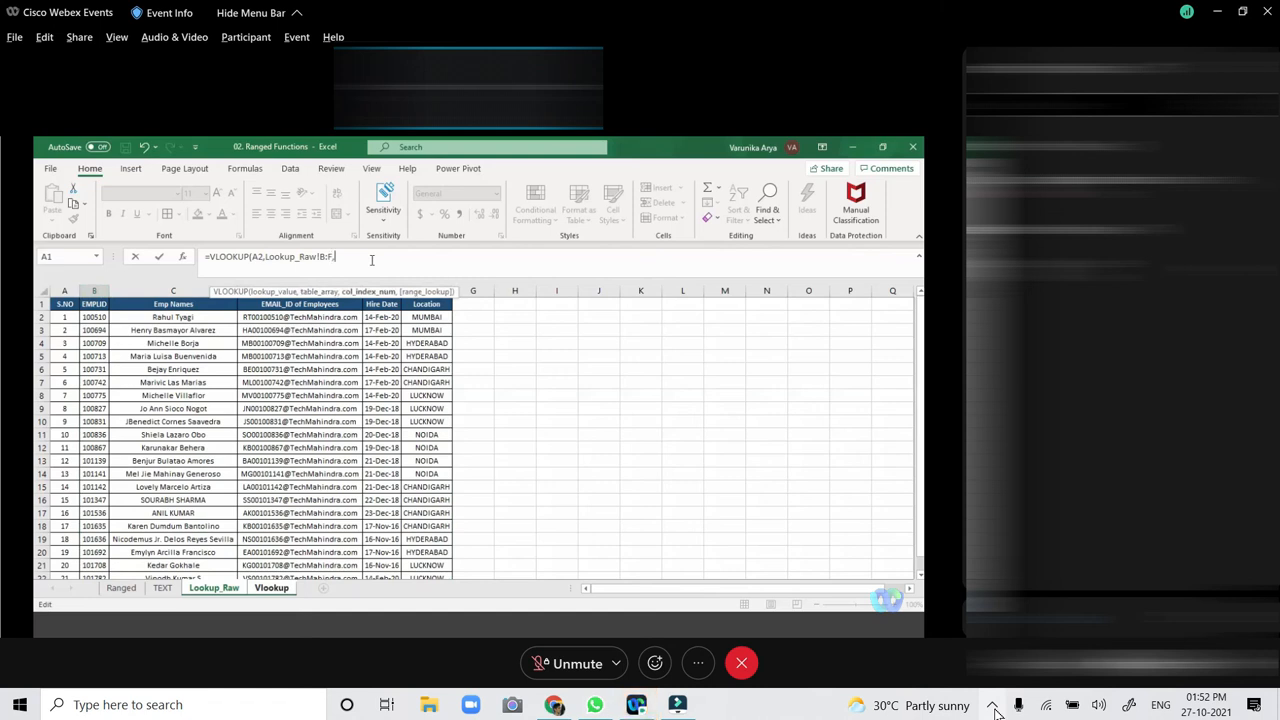
type("2,0")
key("Return")
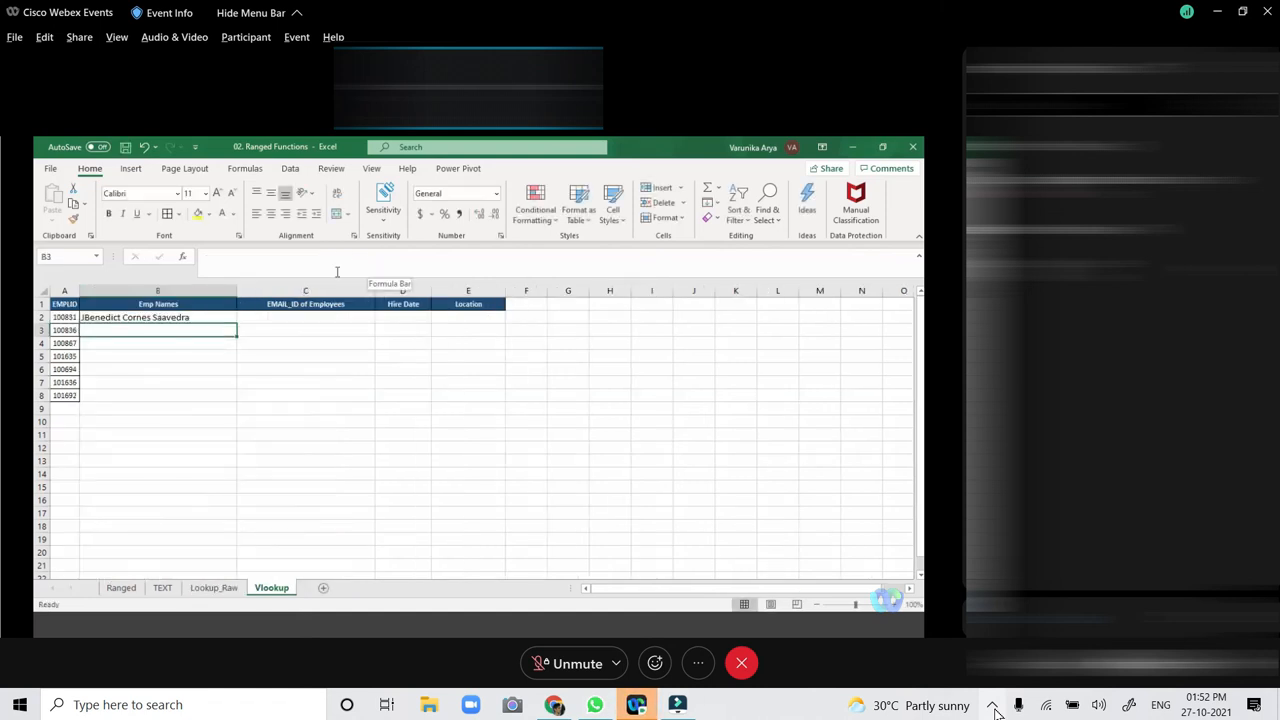
Lock the lookup value's column in the B2 formula as $A2.
left_click(226, 317)
left_click(253, 257)
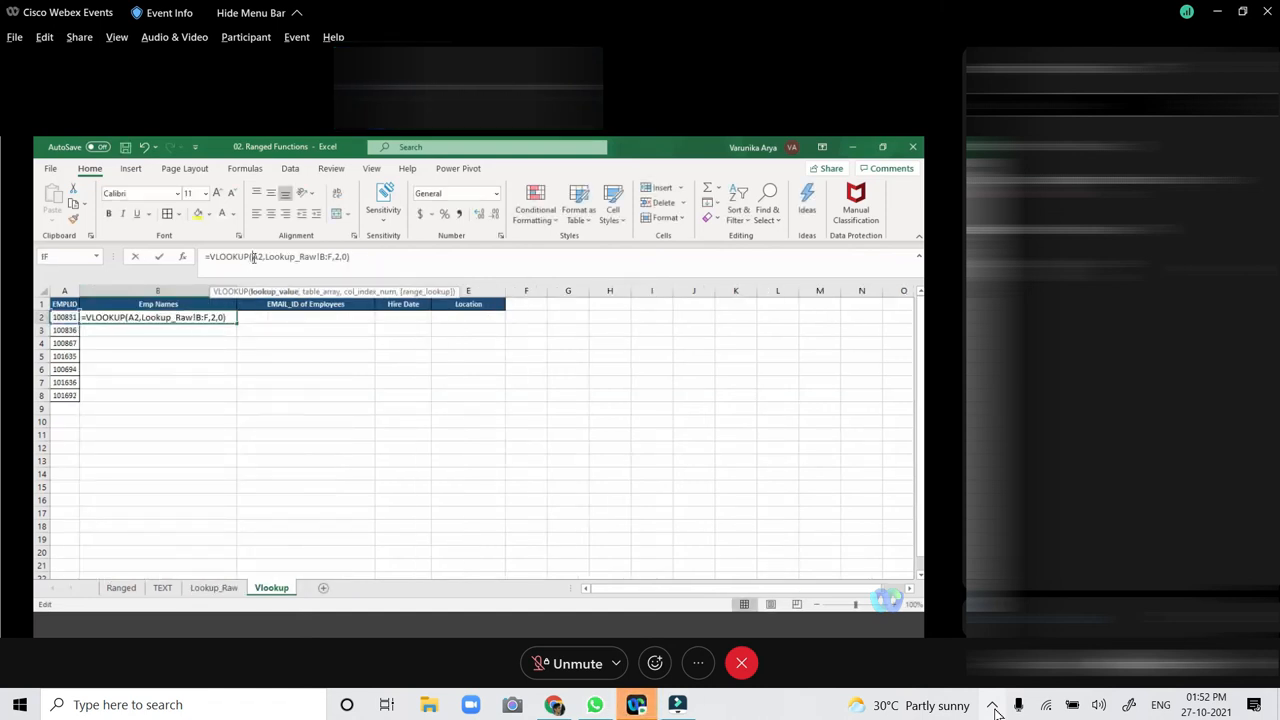
type("$")
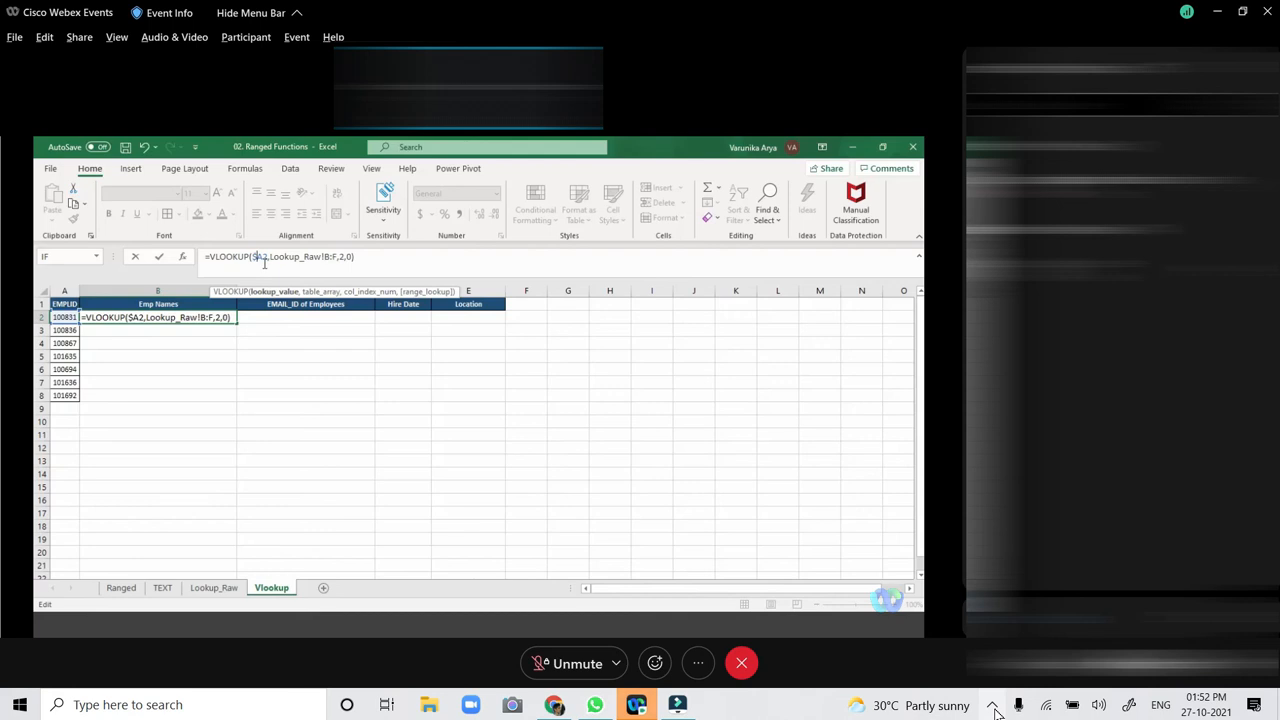
key("Return")
left_click(226, 318)
mouse_move(236, 324)
left_mouse_down()
mouse_move(326, 318)
mouse_move(237, 322)
left_mouse_up()
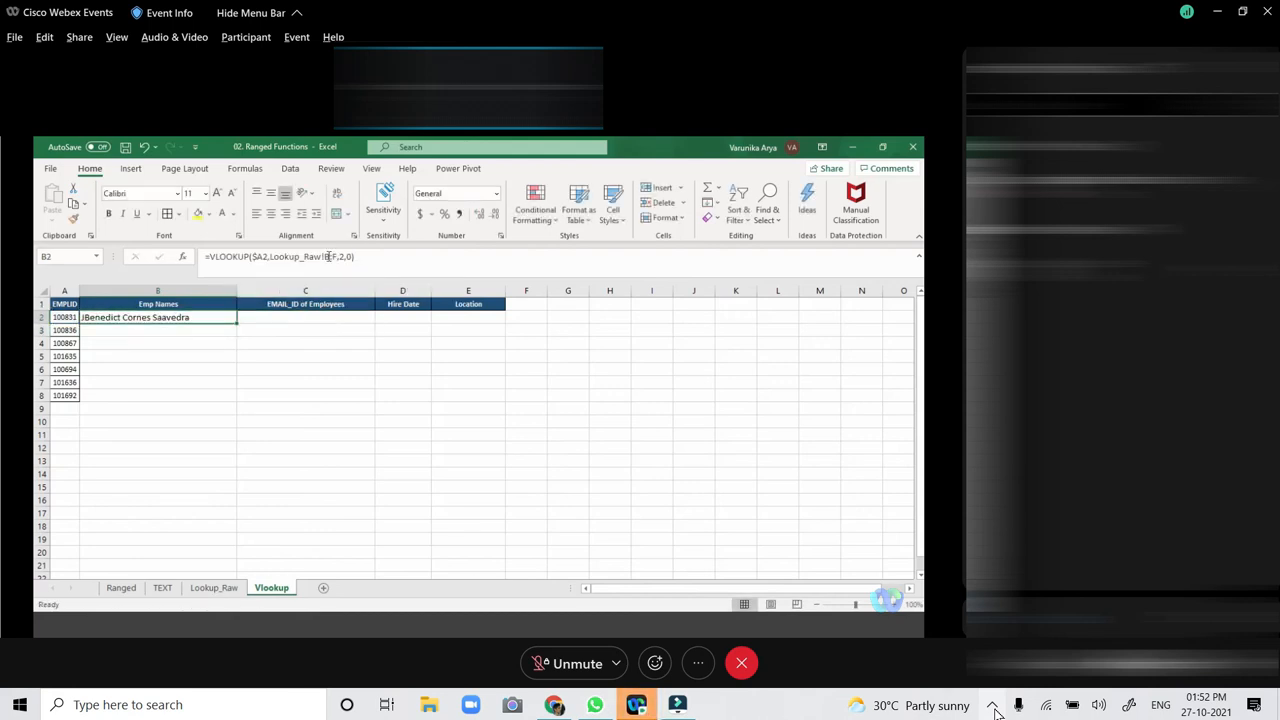
Lock the table array in B2 as Lookup_Raw!$B:$F and fill the formula across to E2.
left_click(325, 257)
key("F4")
type("$")
key("Return")
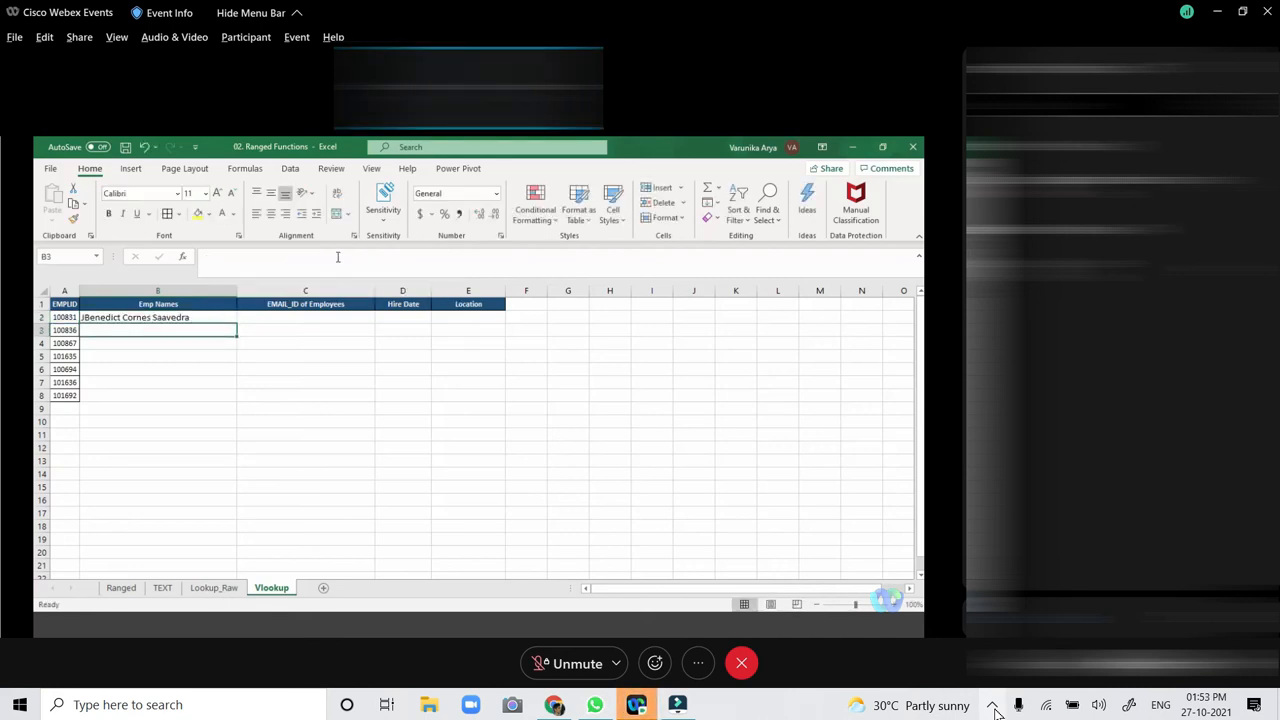
left_click(231, 317)
left_click_drag(236, 323, 471, 317)
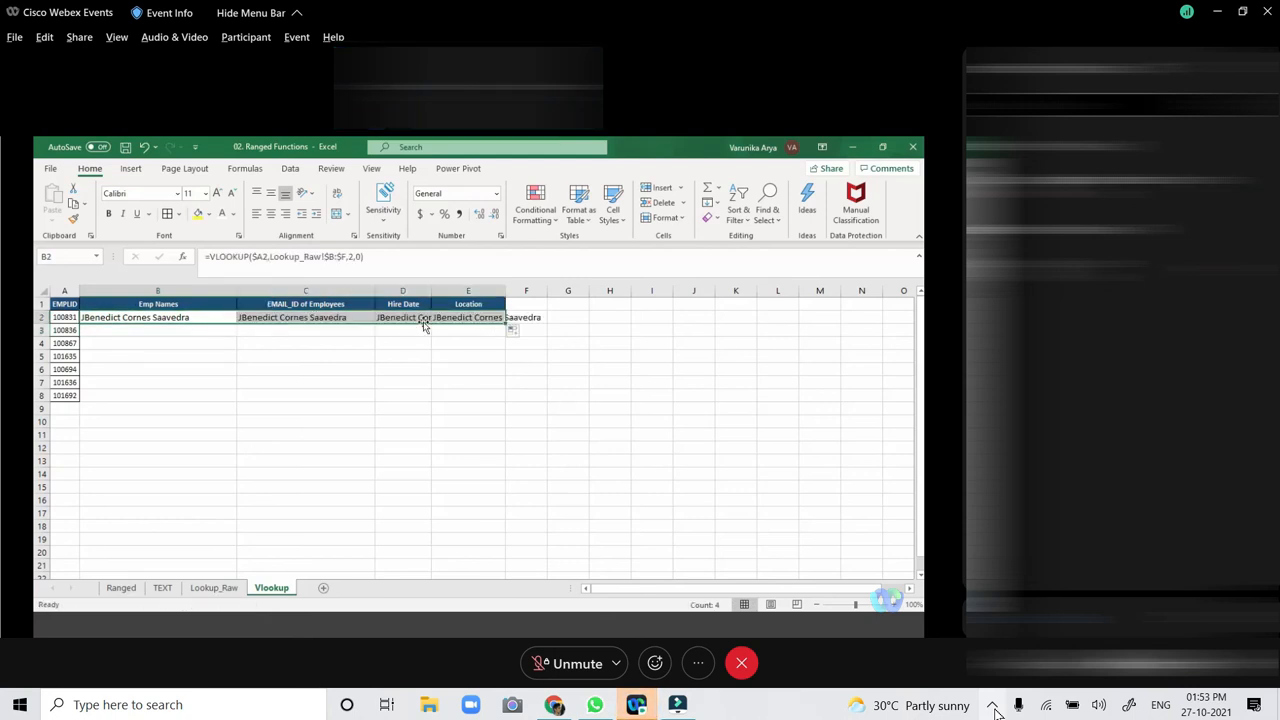
Set the VLOOKUP column index to 3 in C2, 4 in D2 and 5 in E2.
left_click(358, 317)
left_click(355, 257)
key("BackSpace")
type("3")
left_click(389, 317)
left_click(355, 257)
key("BackSpace")
type("4")
left_click(445, 316)
left_click(355, 257)
key("BackSpace")
type("5")
left_click(355, 331)
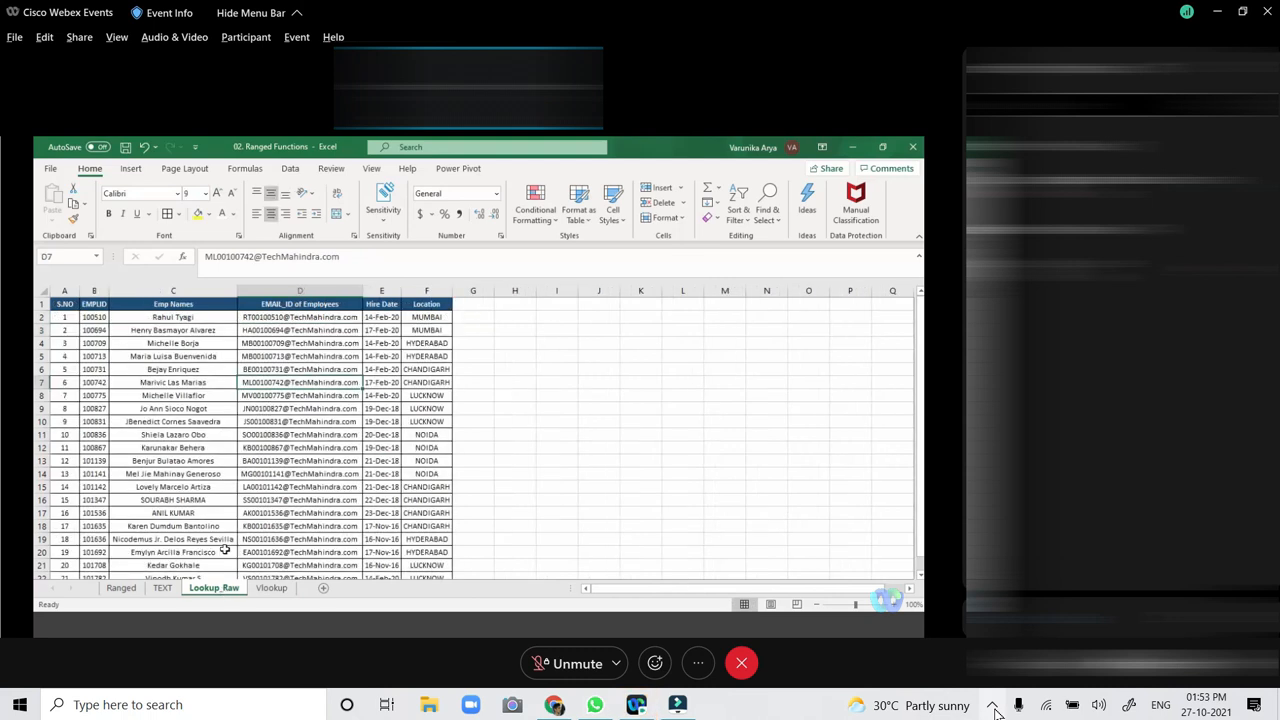
Compare the order of columns B to F on Lookup_Raw with the column indexes in the Vlookup formulas C2 to E2.
left_click(93, 291)
left_click(131, 290)
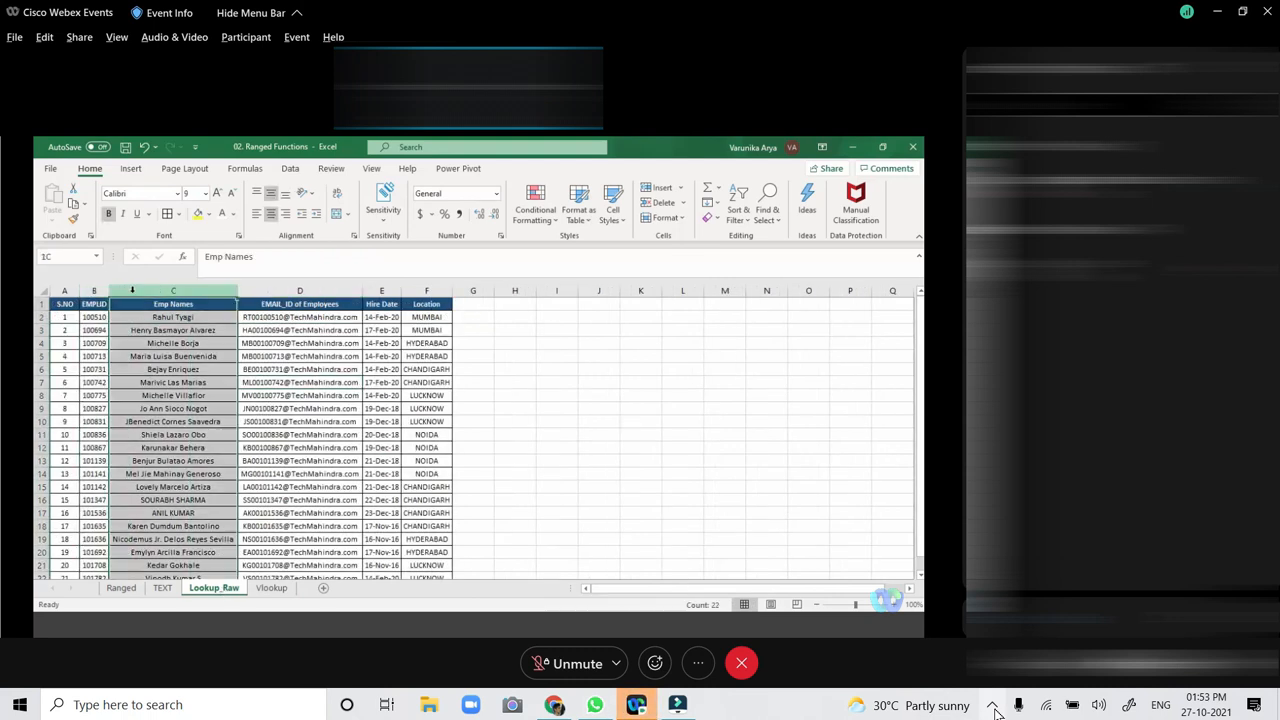
left_click(266, 290)
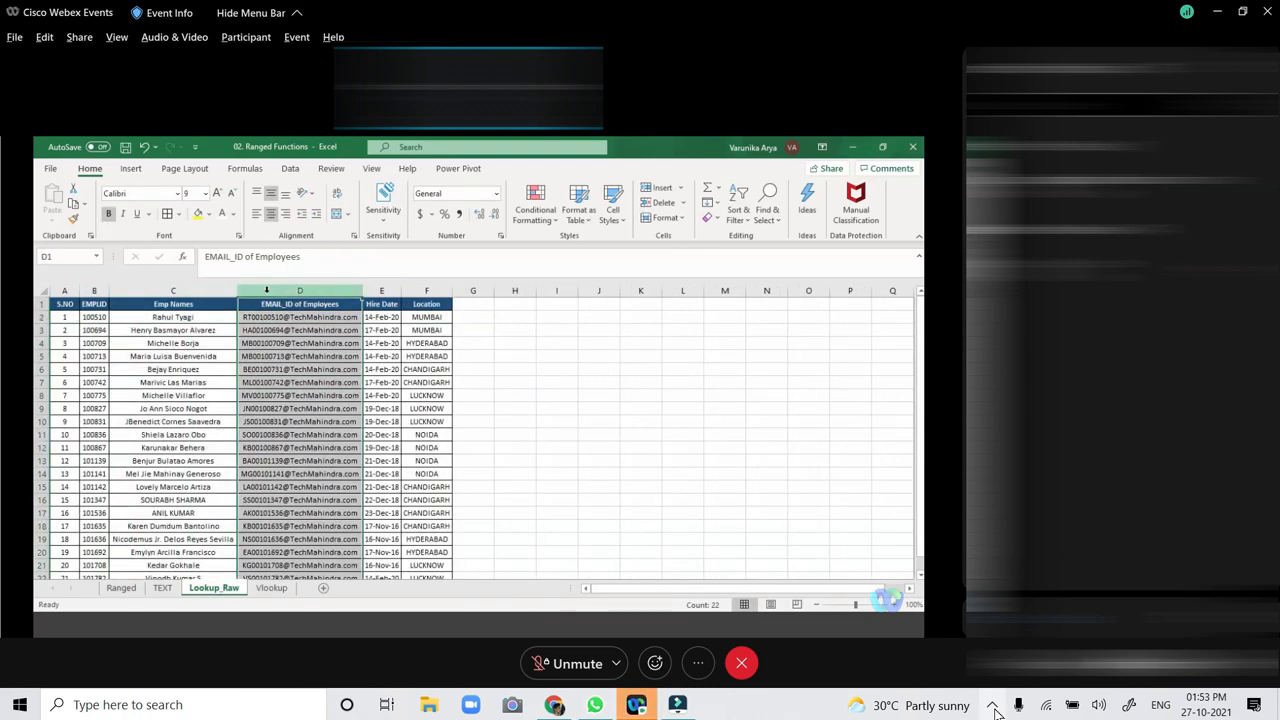
left_click(381, 290)
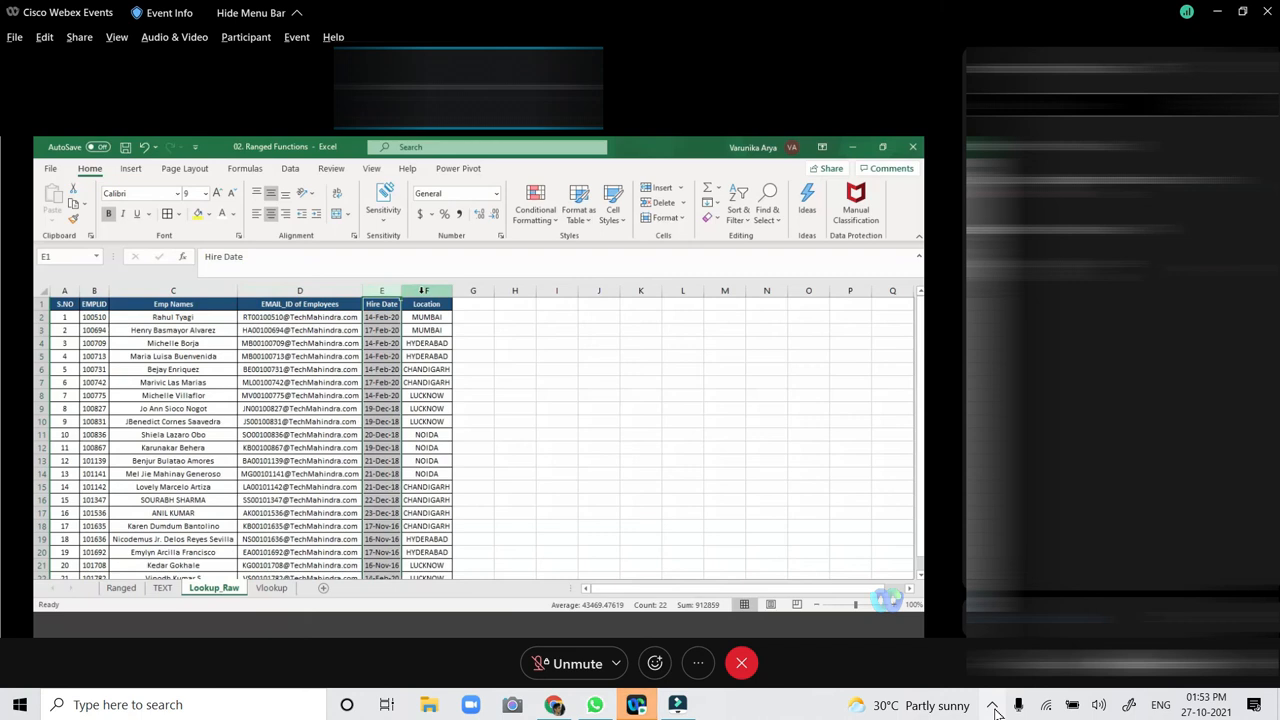
left_click(422, 290)
left_click(271, 588)
left_click(269, 317)
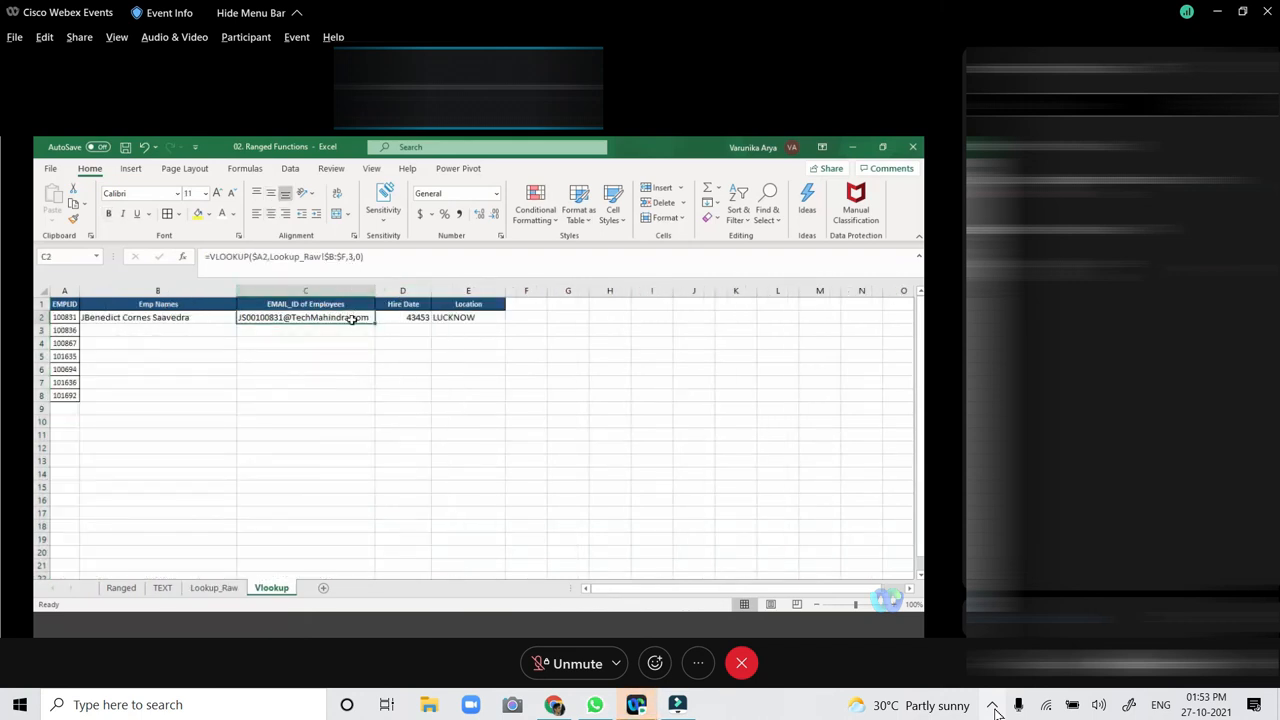
left_click(390, 320)
left_click(445, 317)
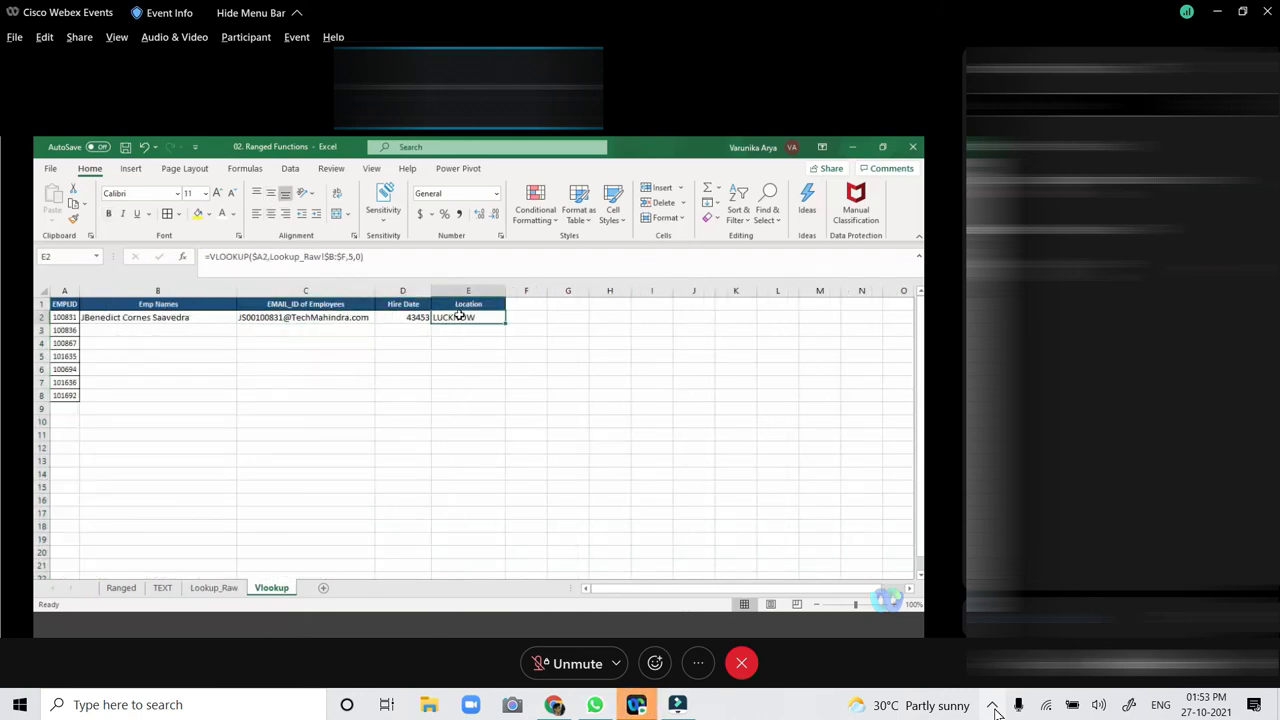
Fill the VLOOKUP formulas in B2:E2 down through row 8.
left_click_drag(200, 317, 500, 328)
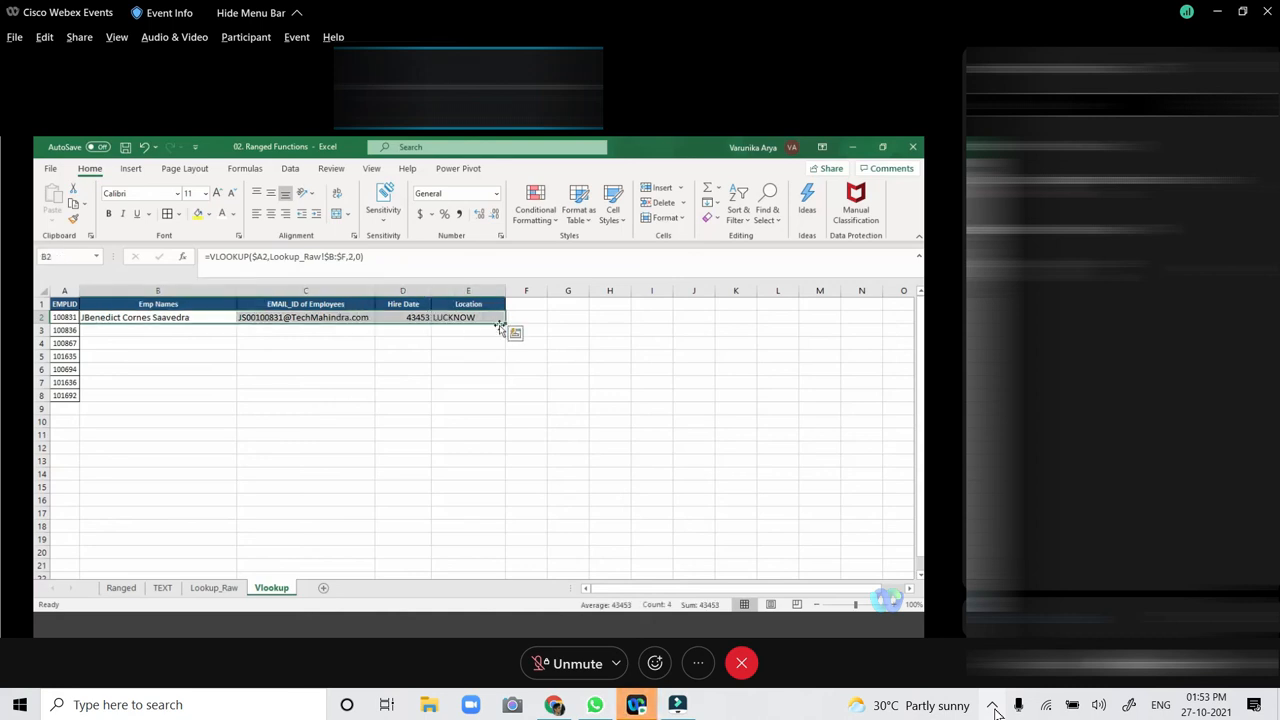
double_click(503, 324)
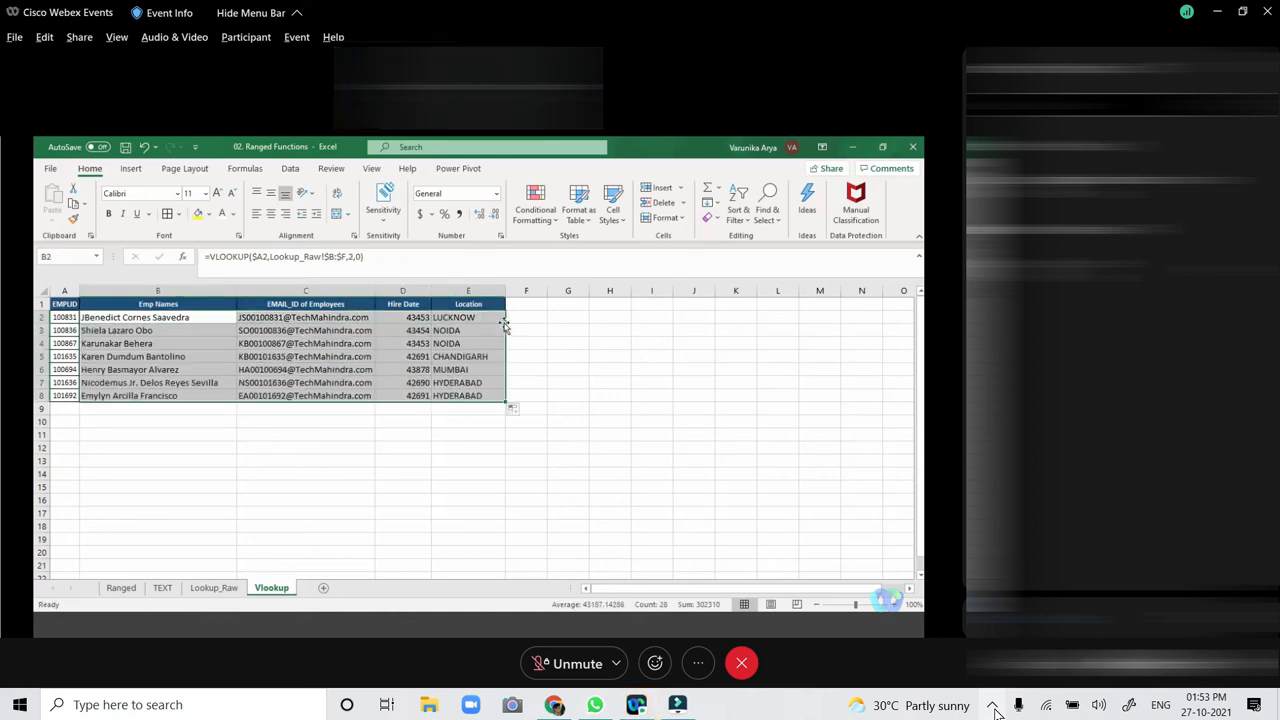
left_click(521, 343)
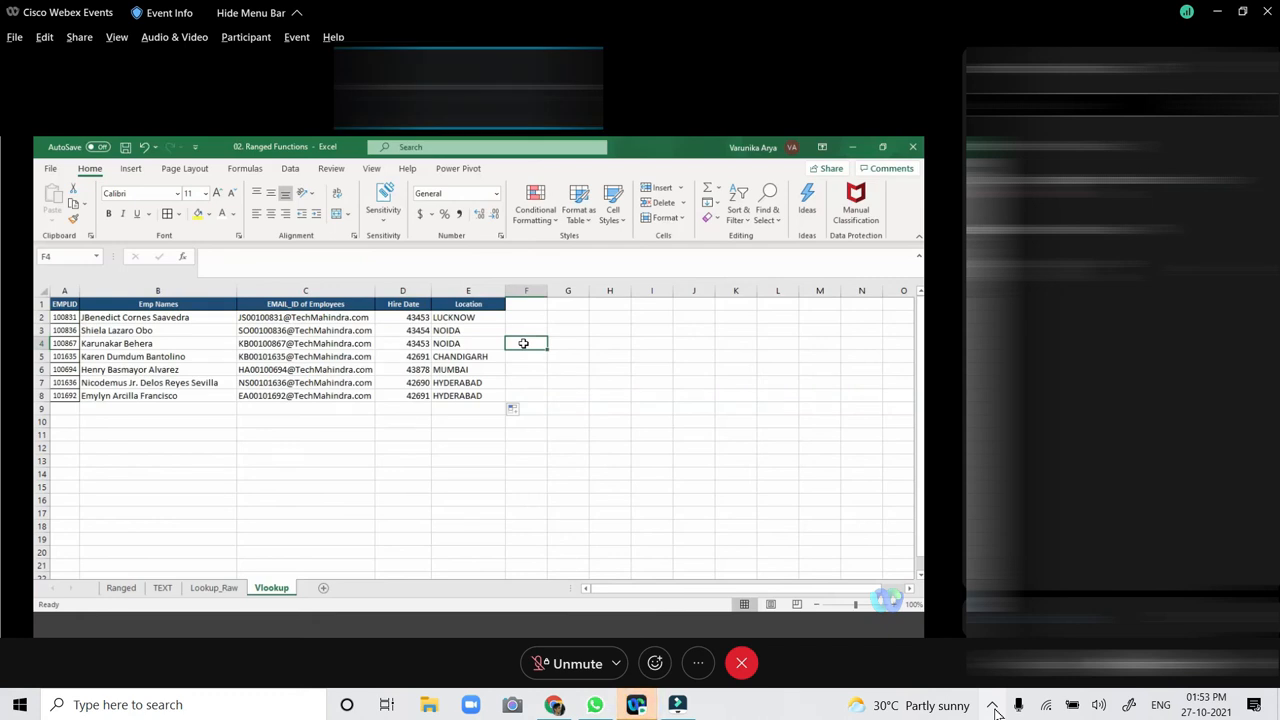
Inspect the VLOOKUP formula in B2 and its locked references.
key("alt+Tab")
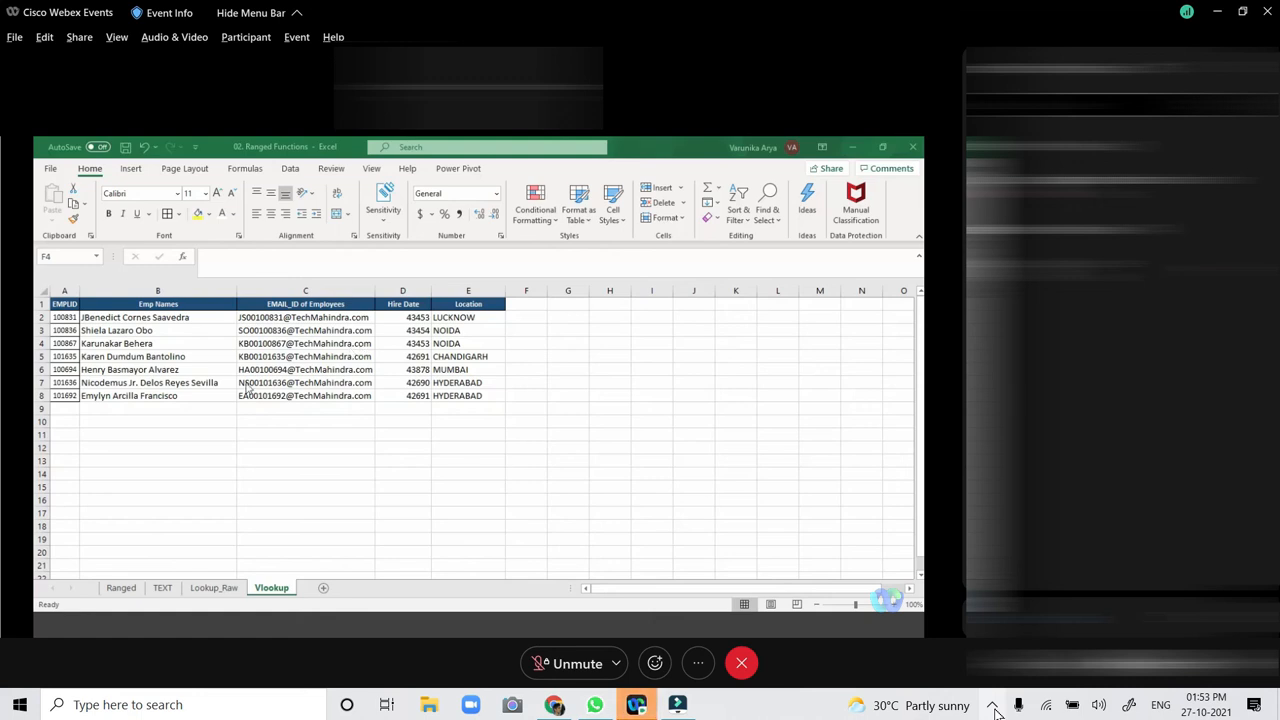
left_click(208, 314)
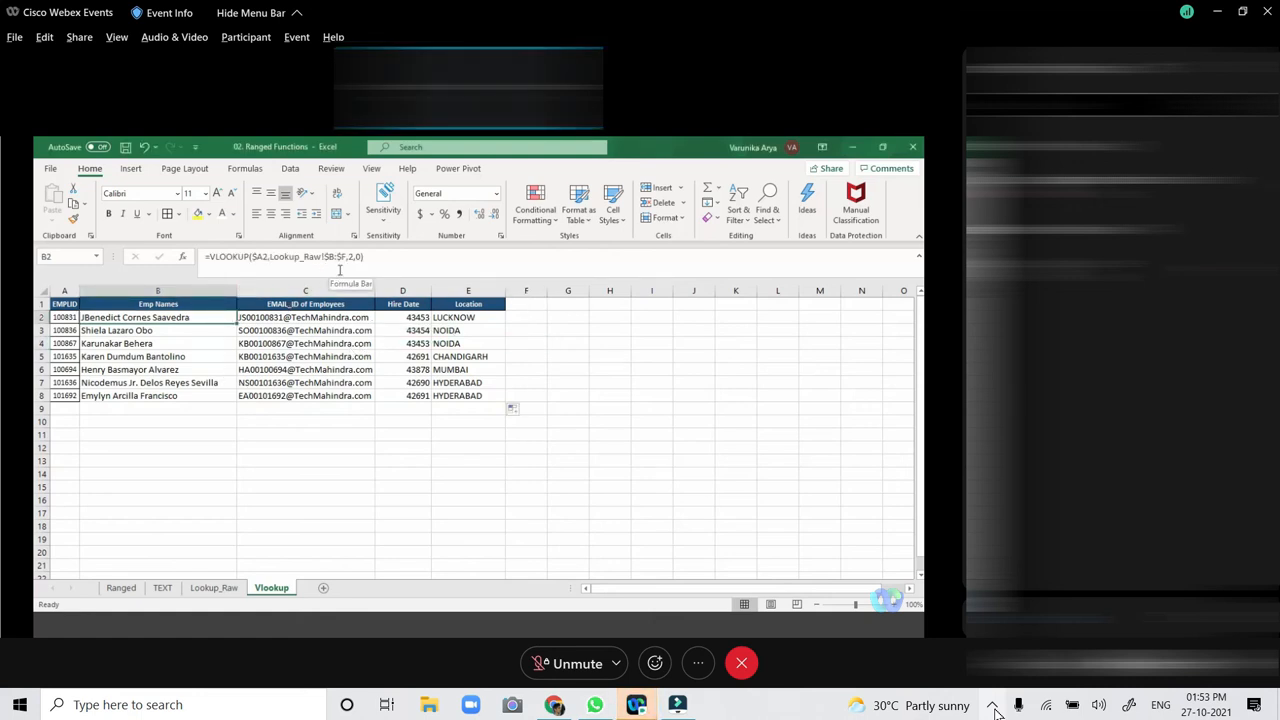
left_click(327, 256)
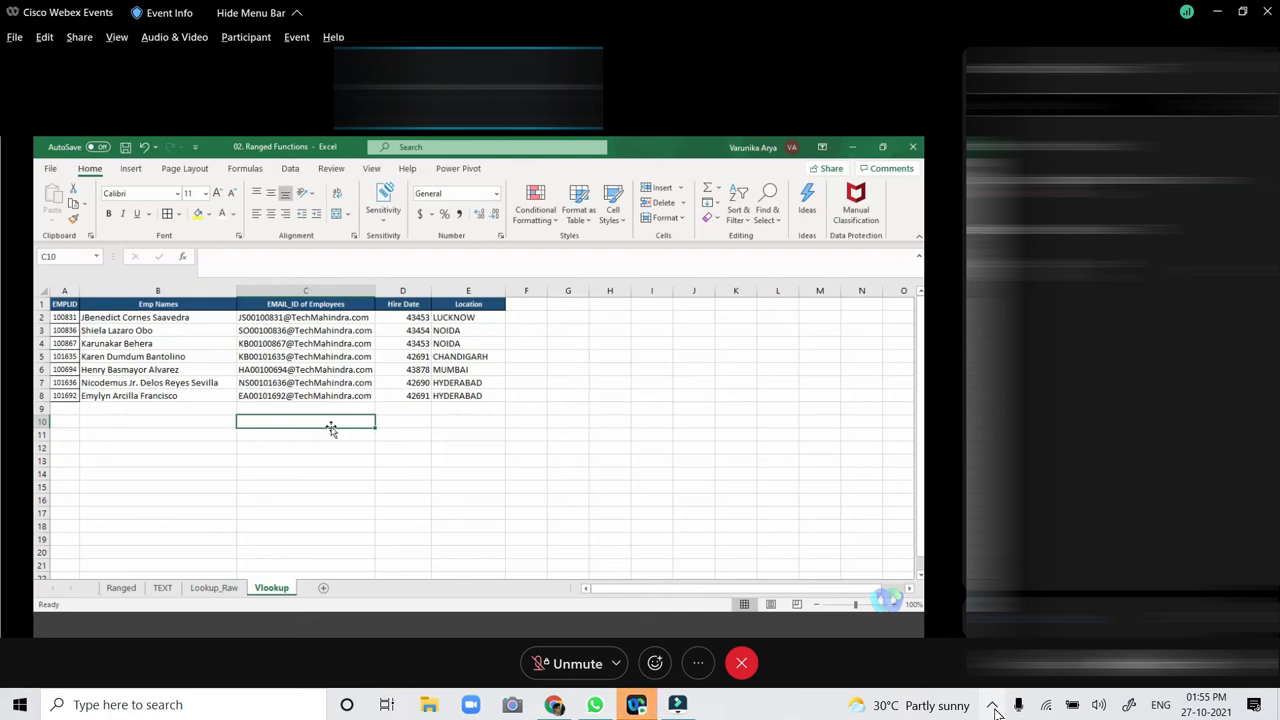
Examine the EMPLID column and the table in columns B to F on the Lookup_Raw sheet.
left_click(238, 588)
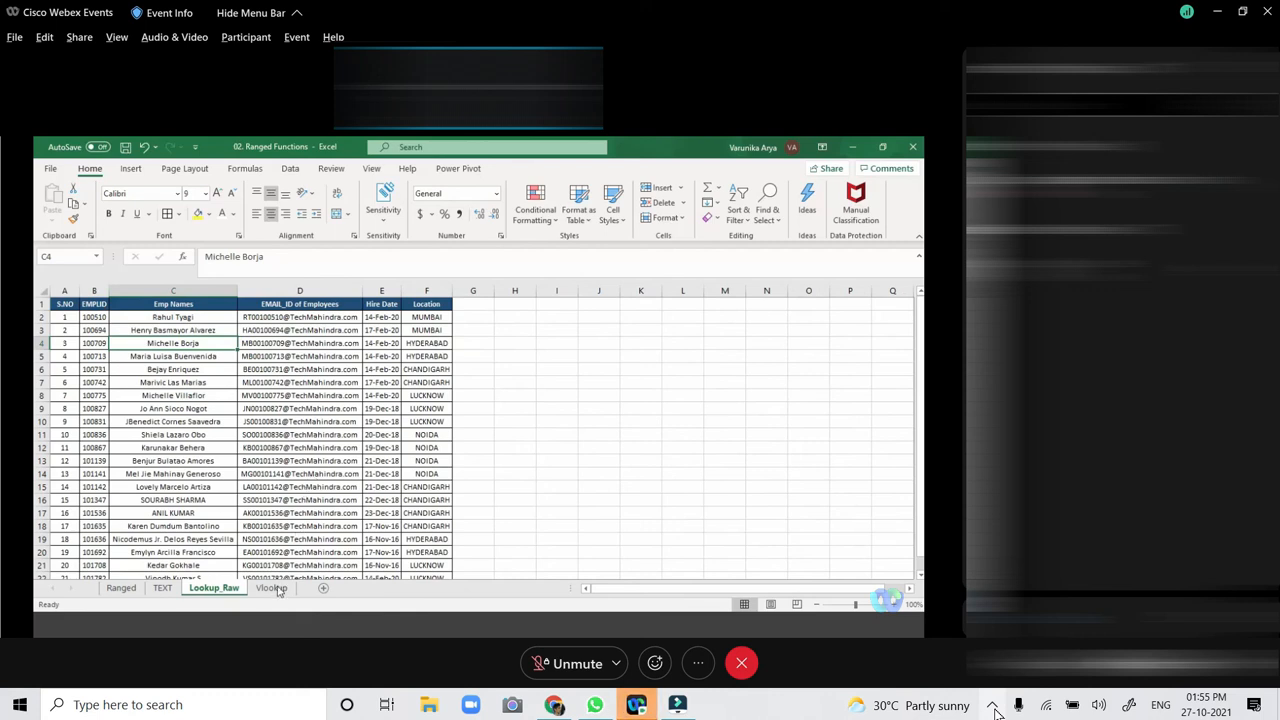
left_click(97, 290)
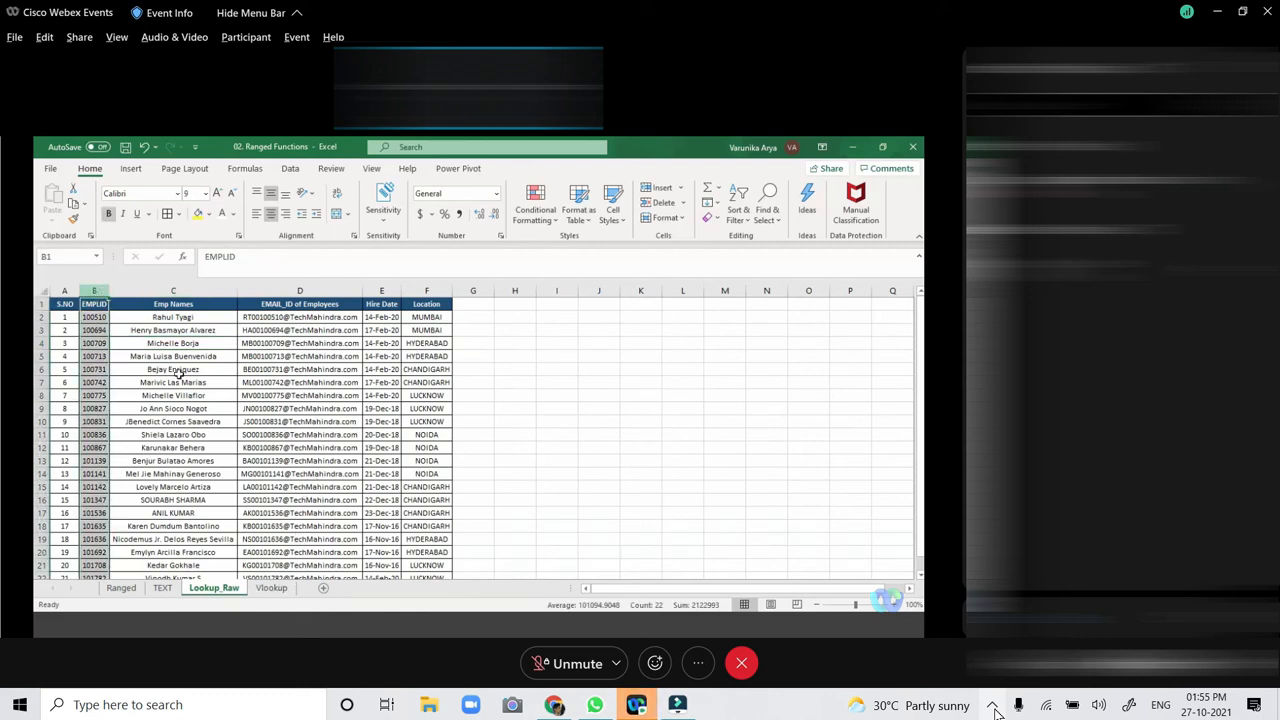
left_click(248, 435)
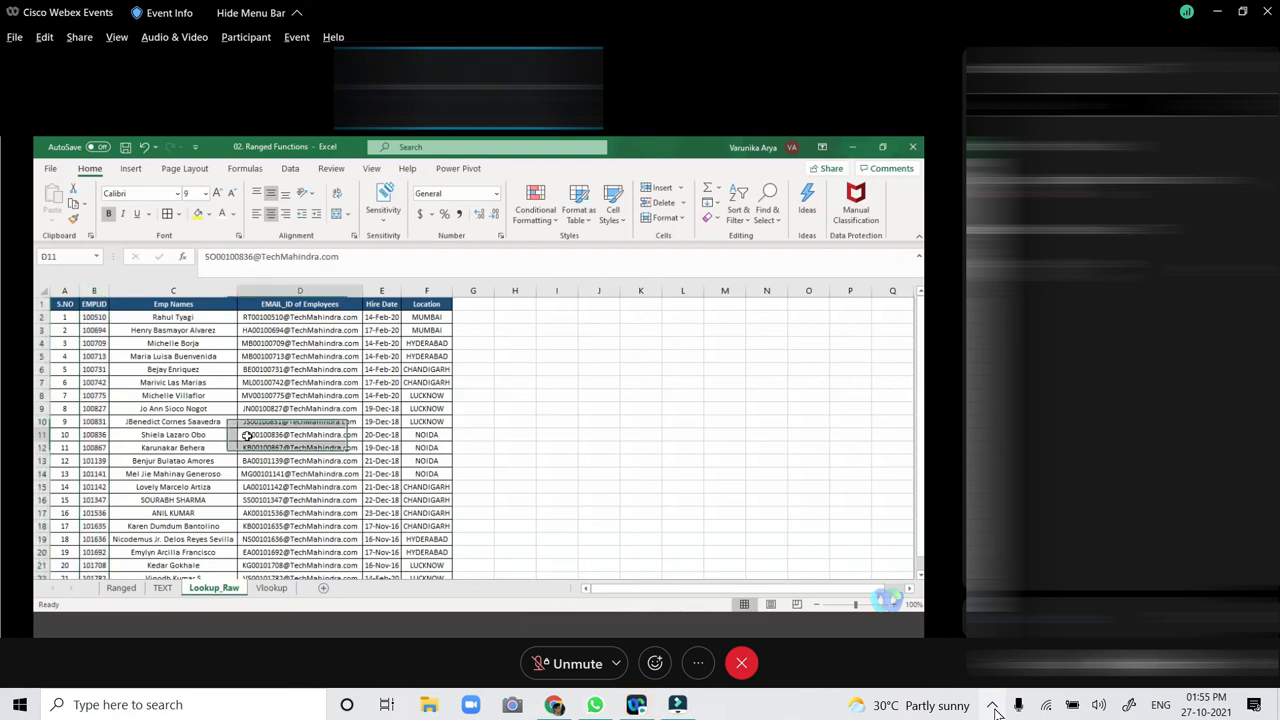
left_click_drag(99, 290, 426, 290)
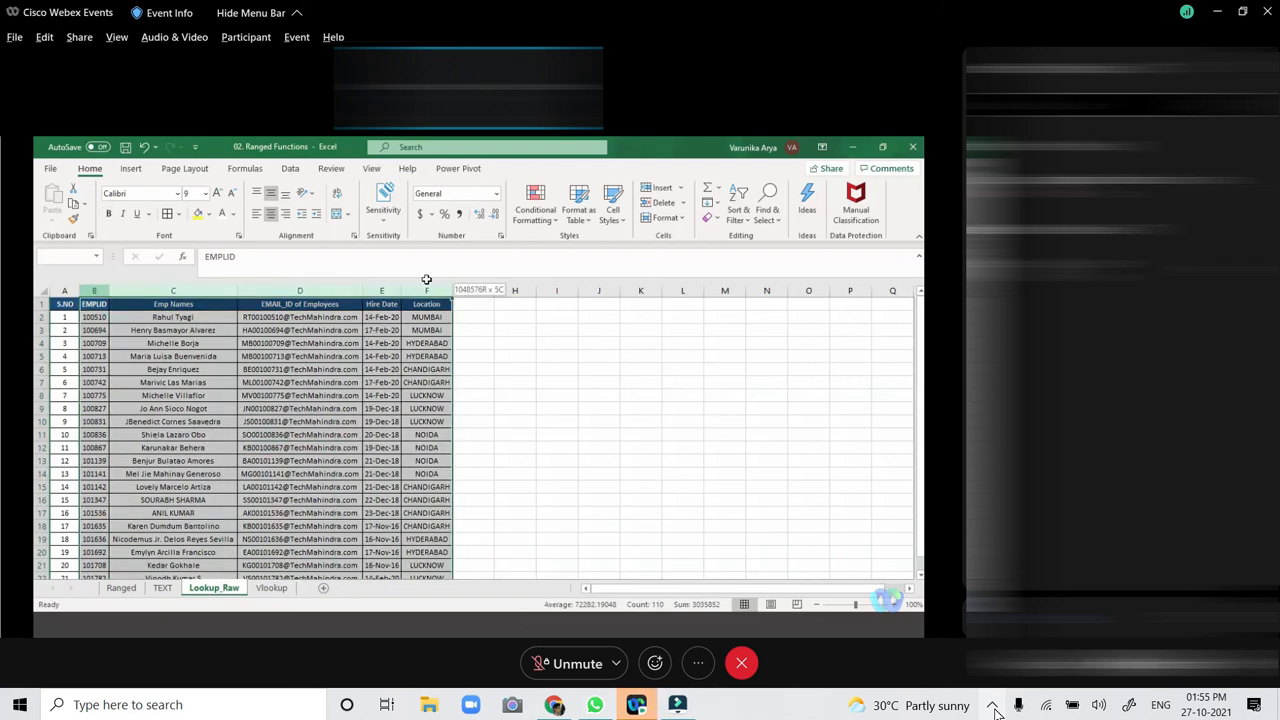
left_click(198, 342)
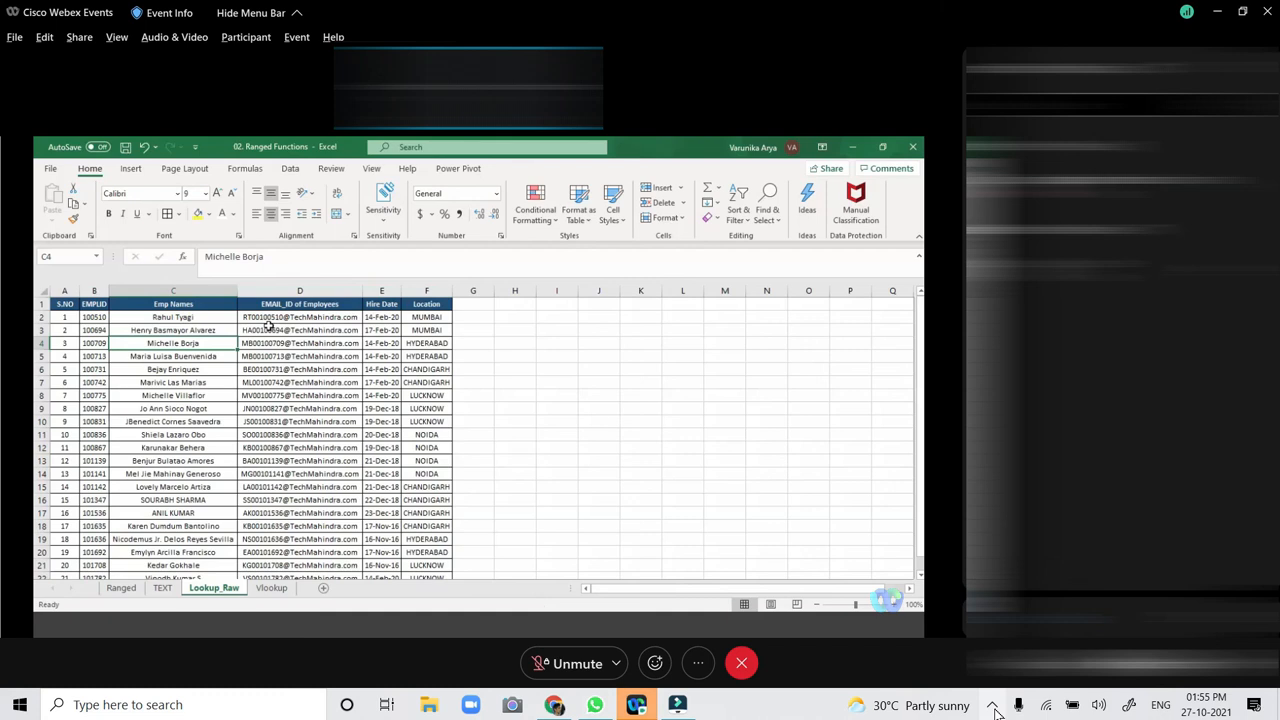
left_click(424, 355)
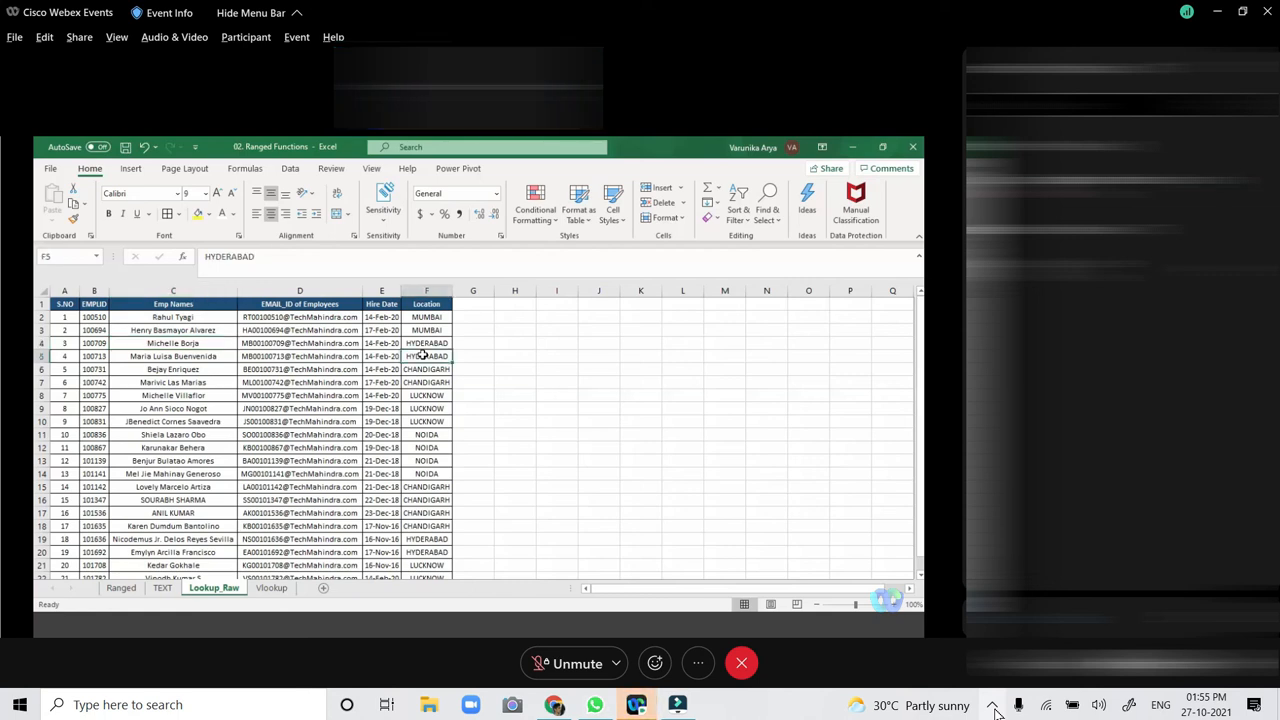
left_click(120, 408)
scroll(105, 423, "down", 1)
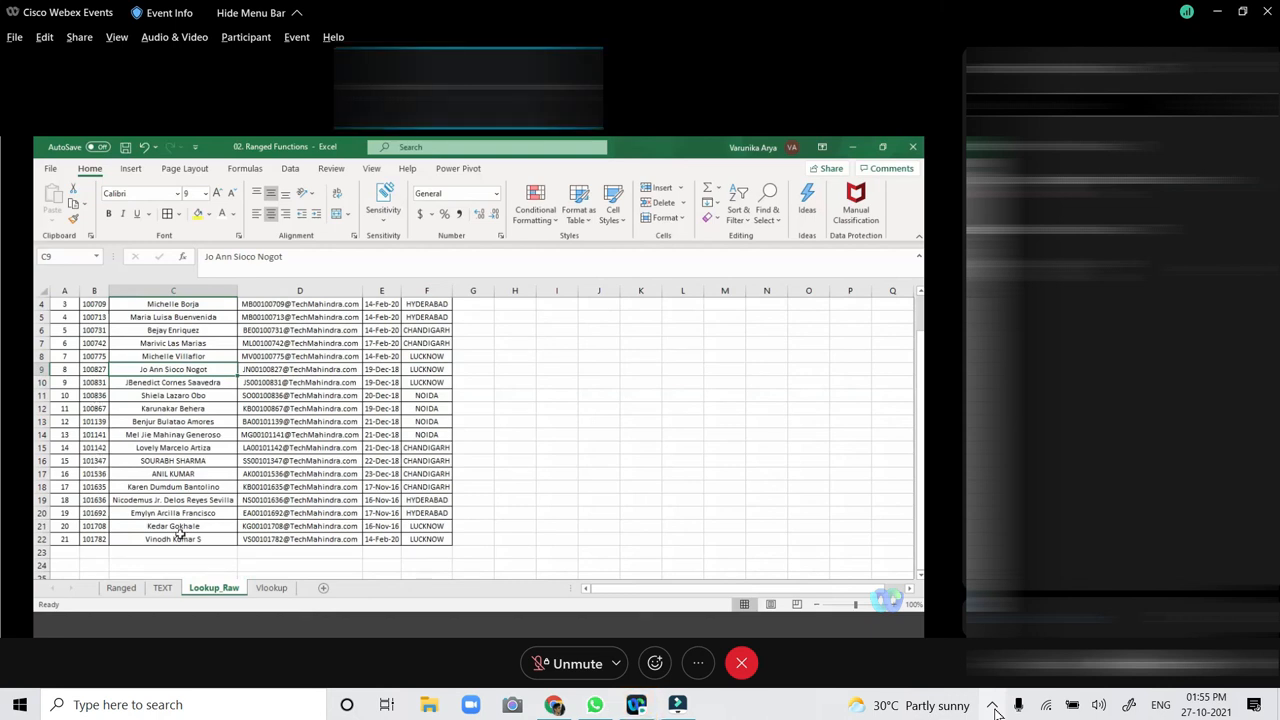
left_click(272, 588)
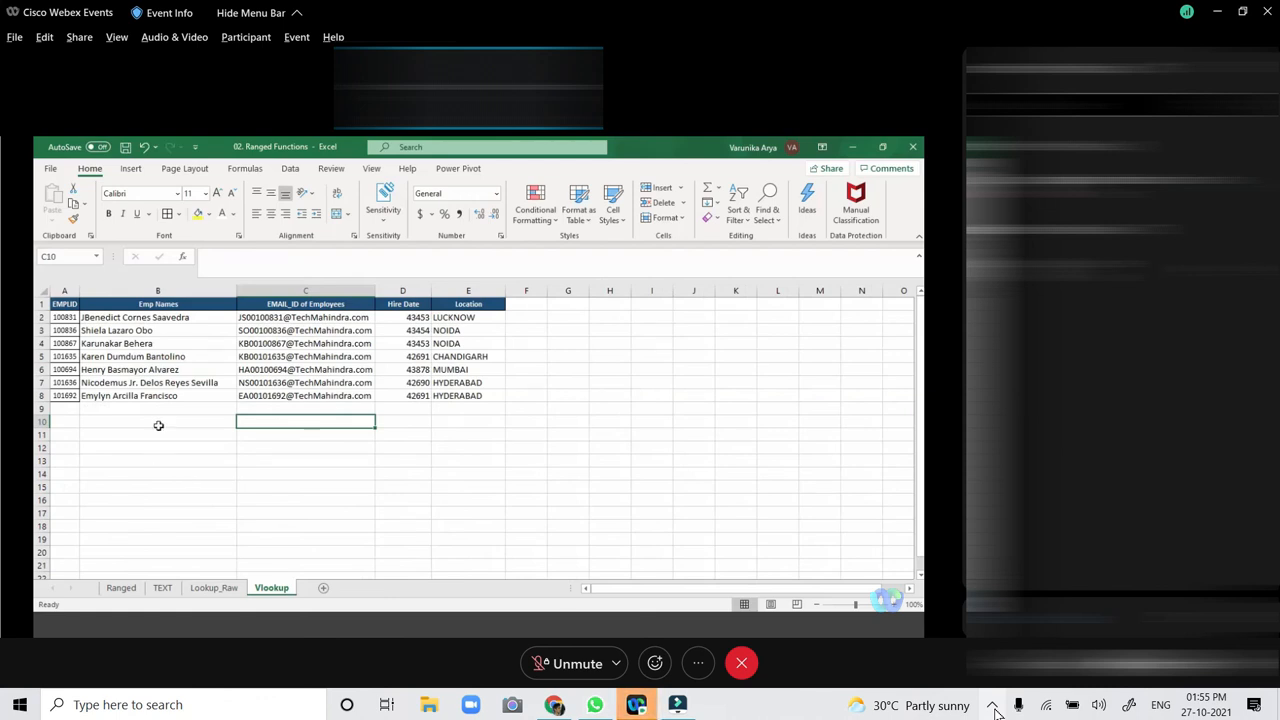
Duplicate the employee record in B13:F13 of Lookup_Raw into row 23, starting at B23.
left_click(220, 590)
left_click_drag(90, 421, 430, 421)
key("ctrl+c")
left_click(90, 552)
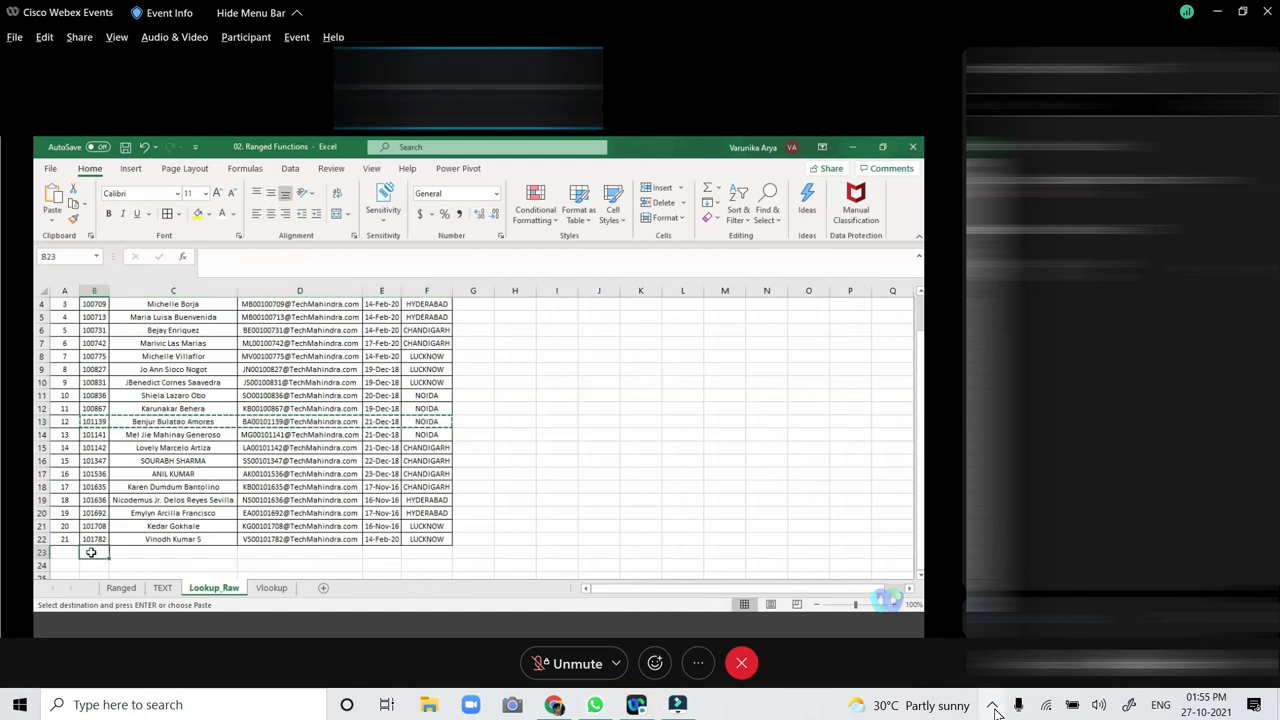
key("ctrl+v")
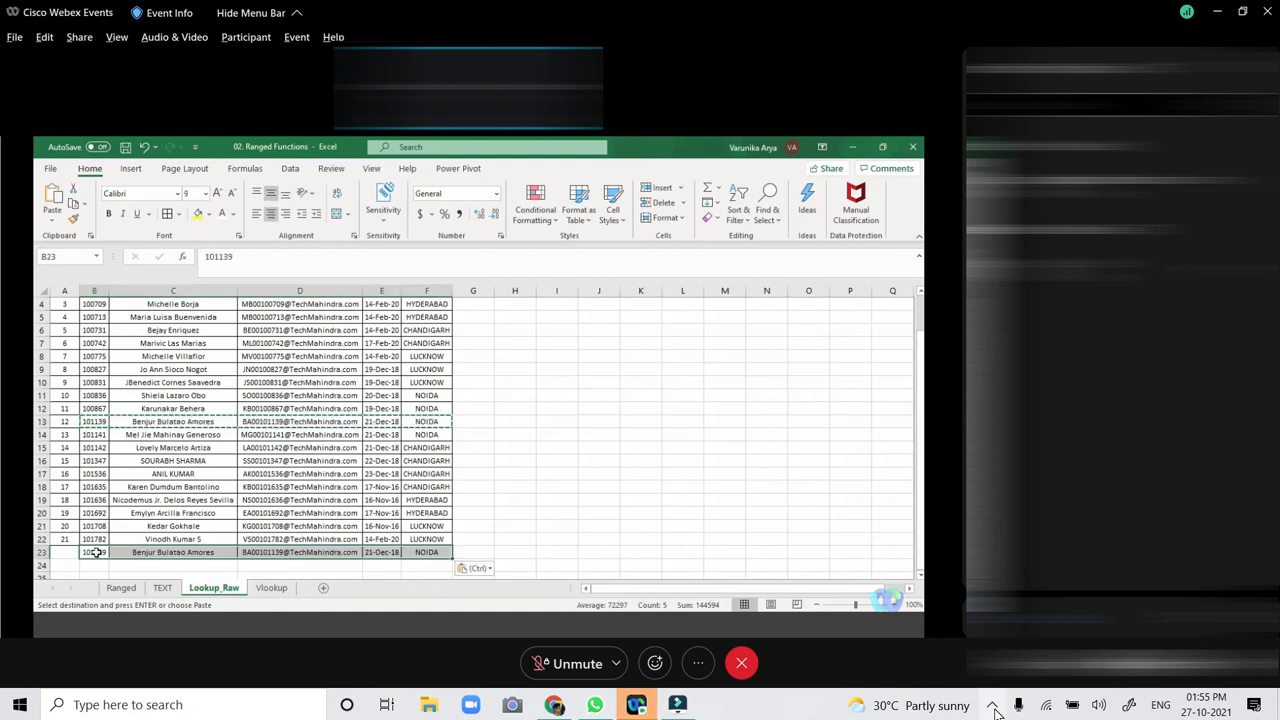
left_click(211, 551)
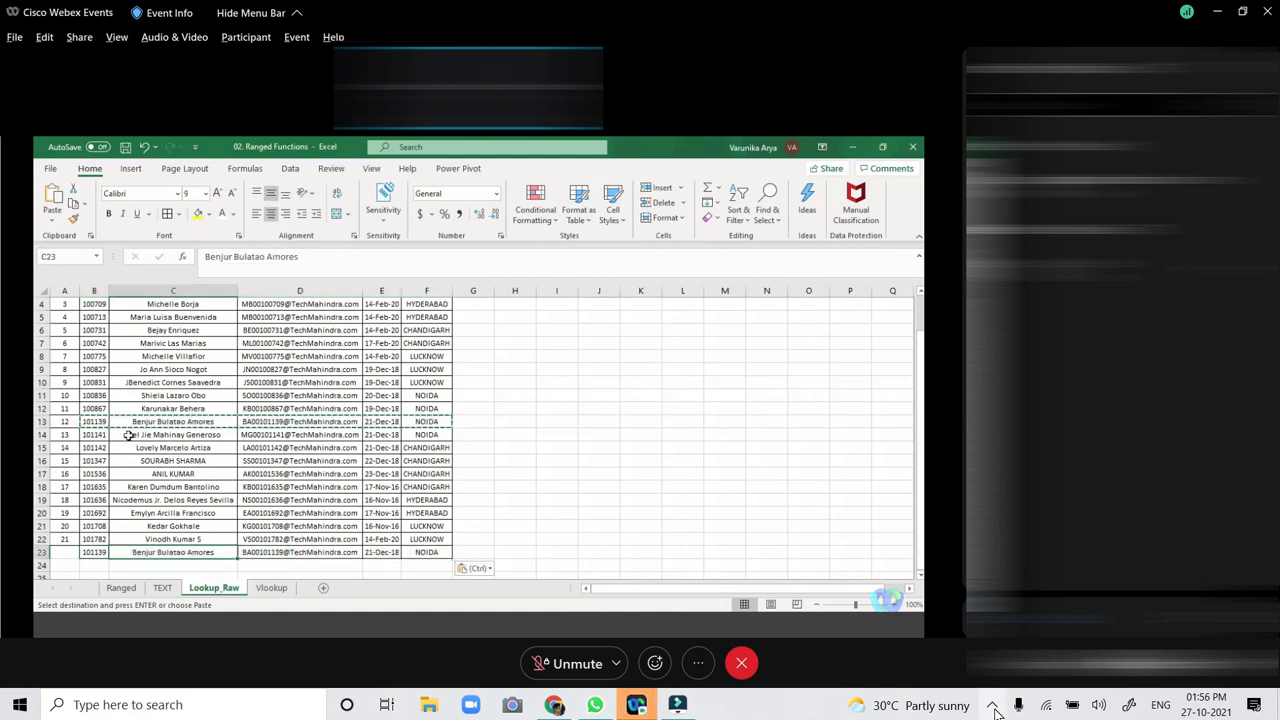
Highlight the matching ID and name cells B13:C13 and B23:C23 in yellow.
left_click(94, 422)
left_click_drag(94, 422, 136, 422)
left_click(198, 214)
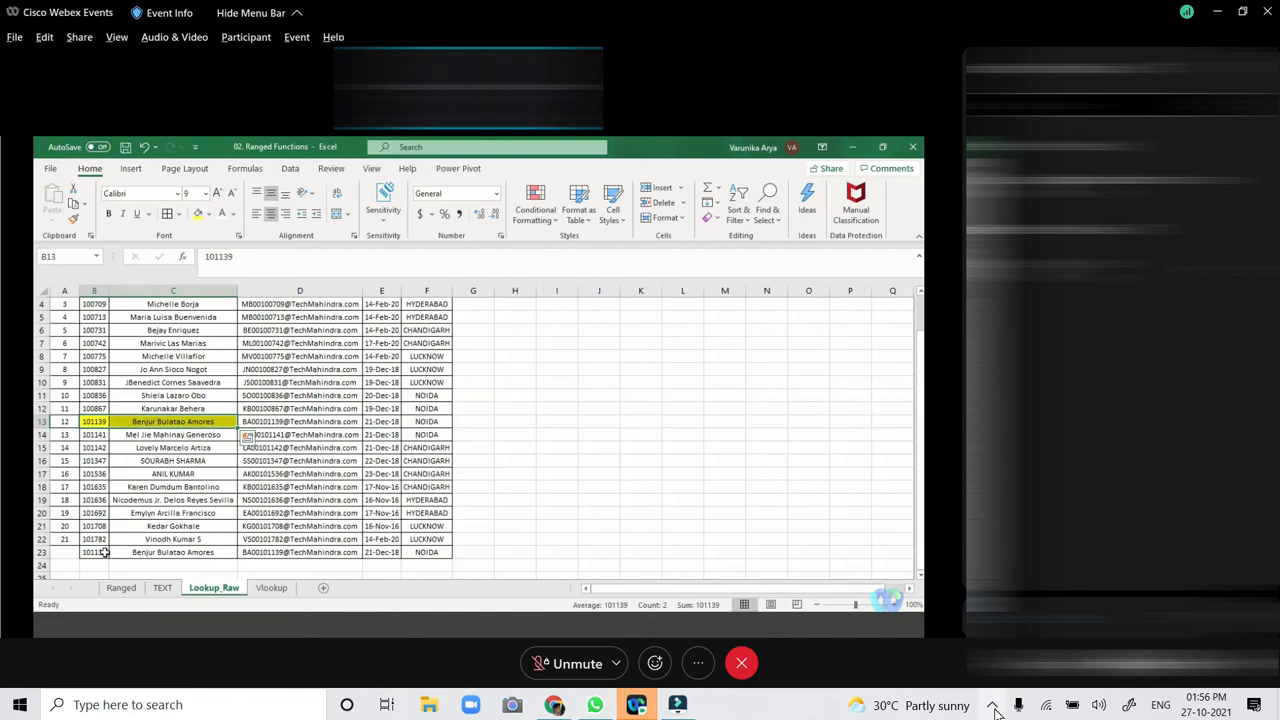
left_click_drag(99, 552, 150, 552)
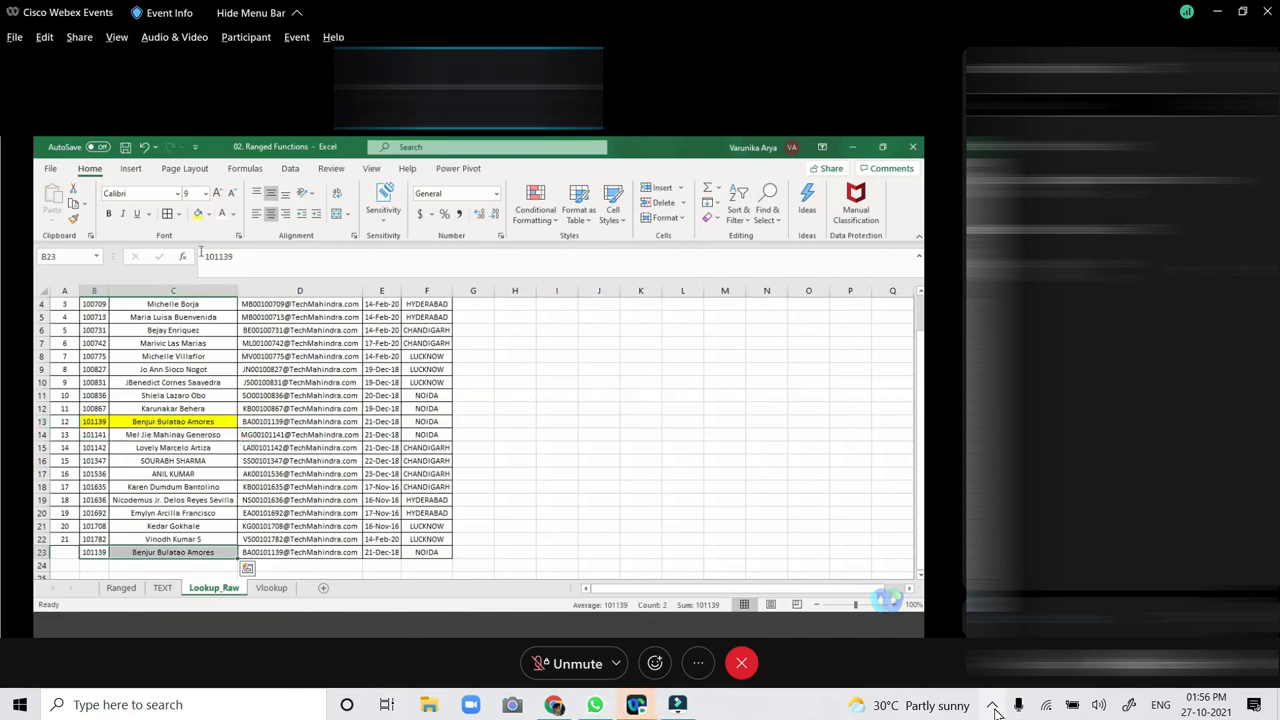
left_click(198, 214)
Replace the employee name in C23 with a different first name.
left_click(183, 554)
type("ma")
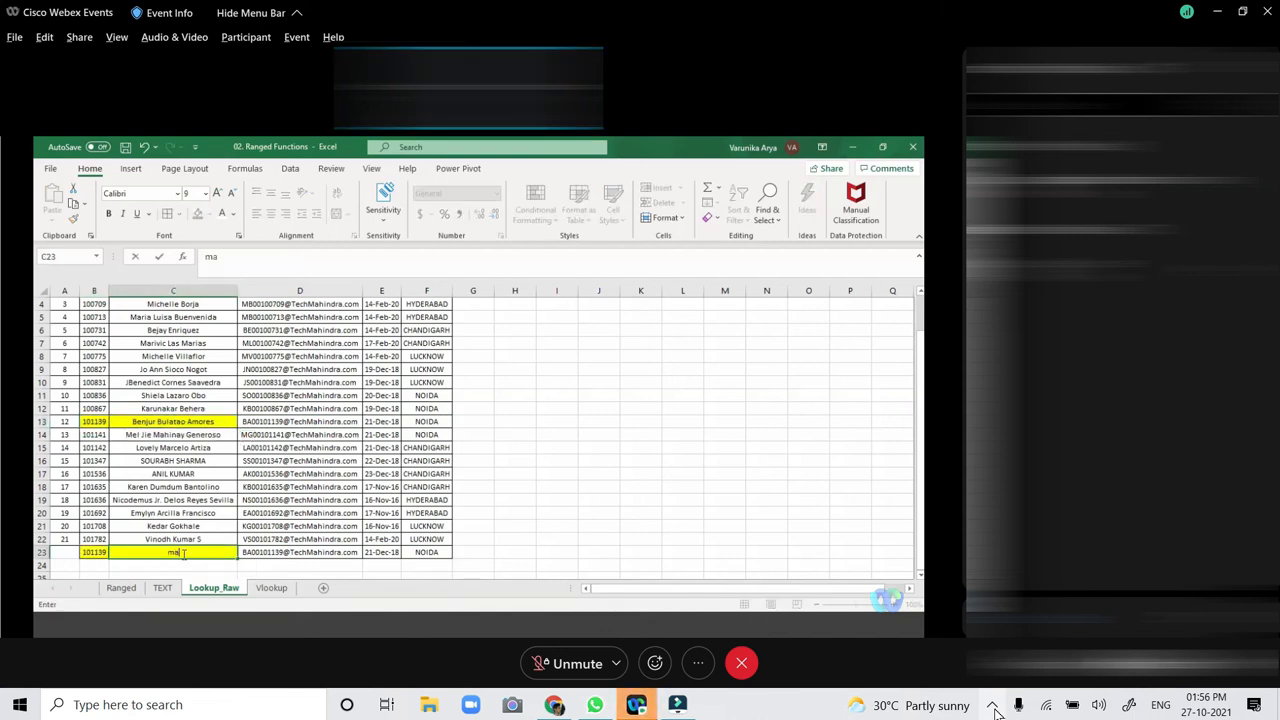
key("BackSpace")
key("BackSpace")
type("amar")
left_click(203, 510)
Copy the employee ID from Lookup_Raw B13 into A9 on Vlookup and extend the row 8 formulas to row 9.
key("ctrl+c")
key("ctrl+Page_Down")
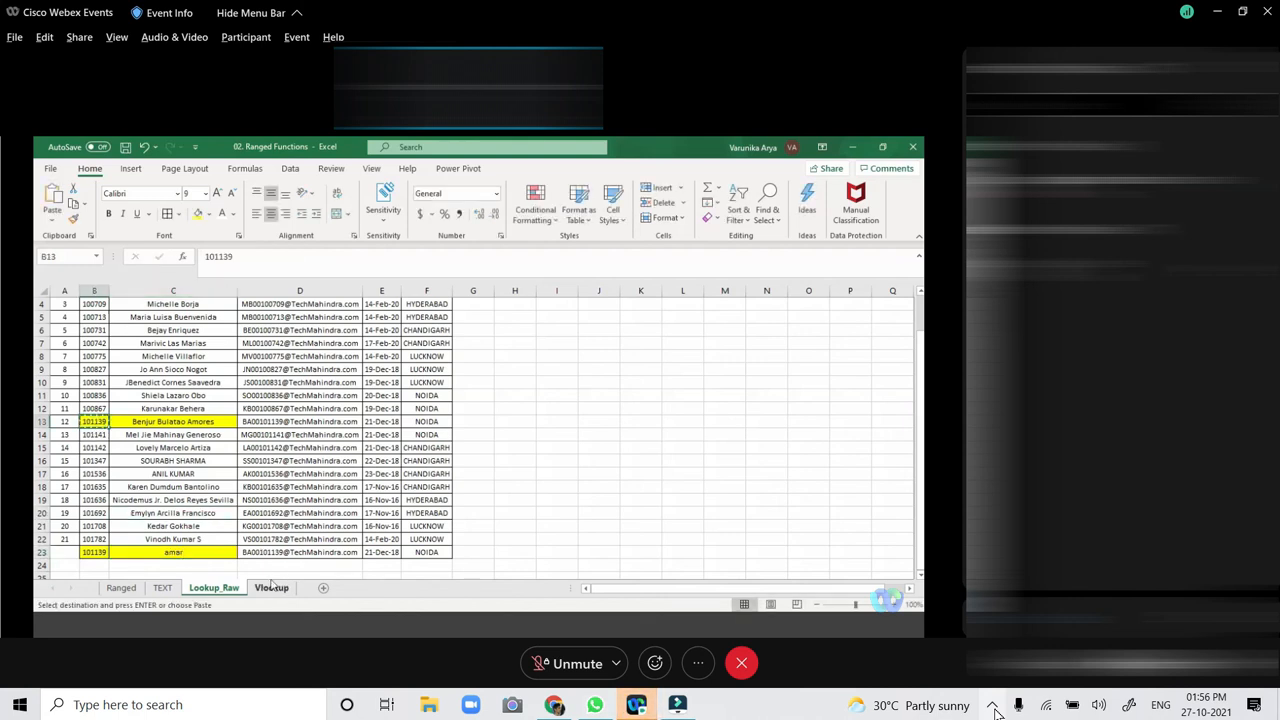
left_click(63, 408)
key("ctrl+v")
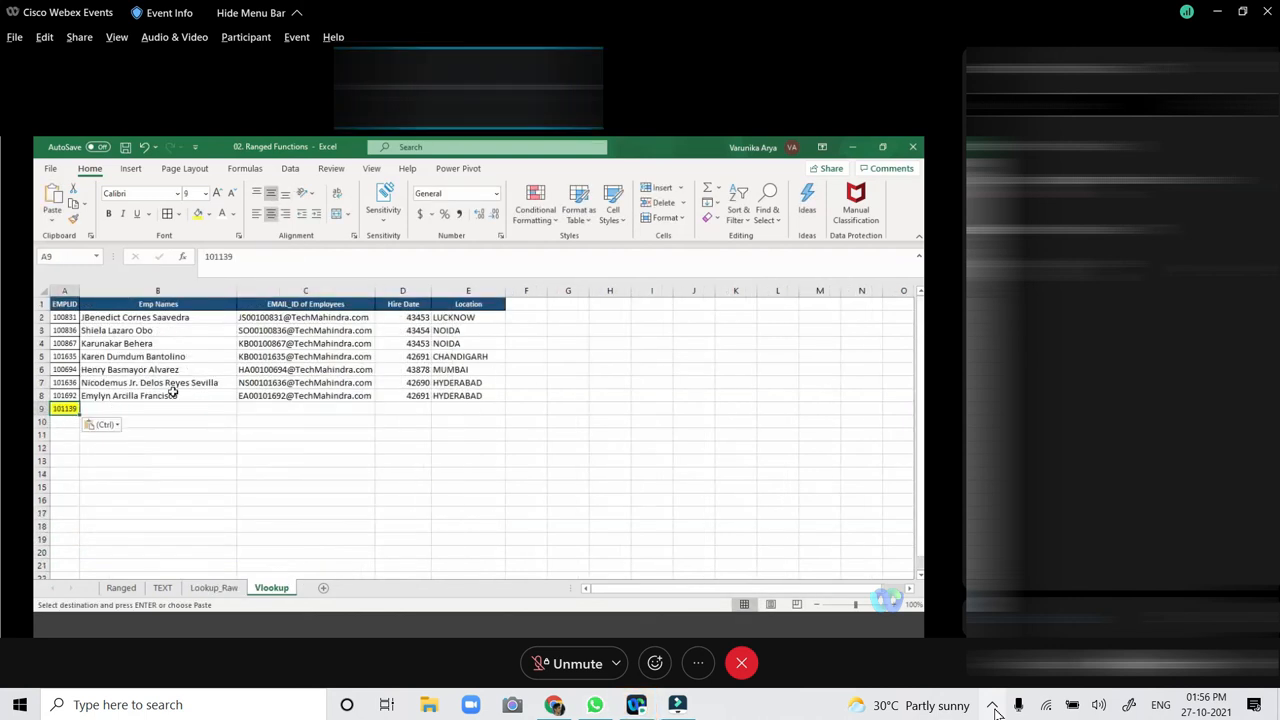
left_click_drag(236, 398, 493, 404)
left_click(187, 408)
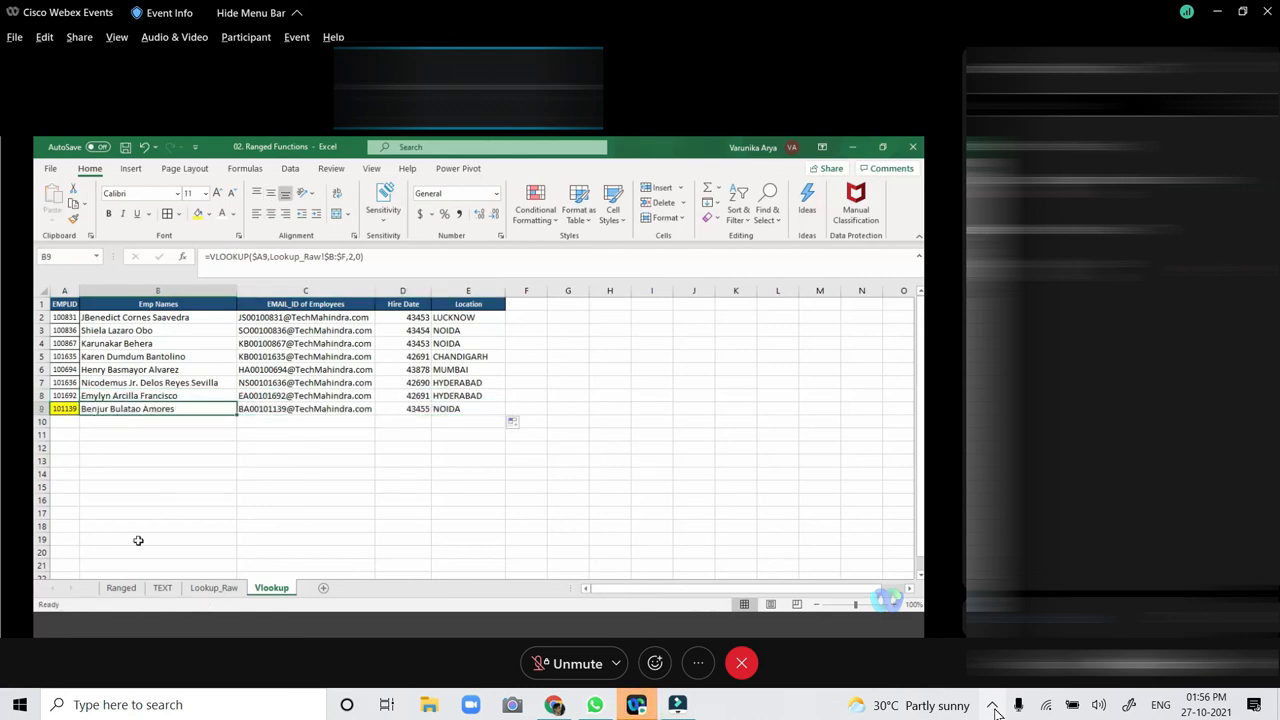
Compare the two records sharing an employee ID in rows 13 and 23 of Lookup_Raw.
left_click(121, 587)
left_click(214, 587)
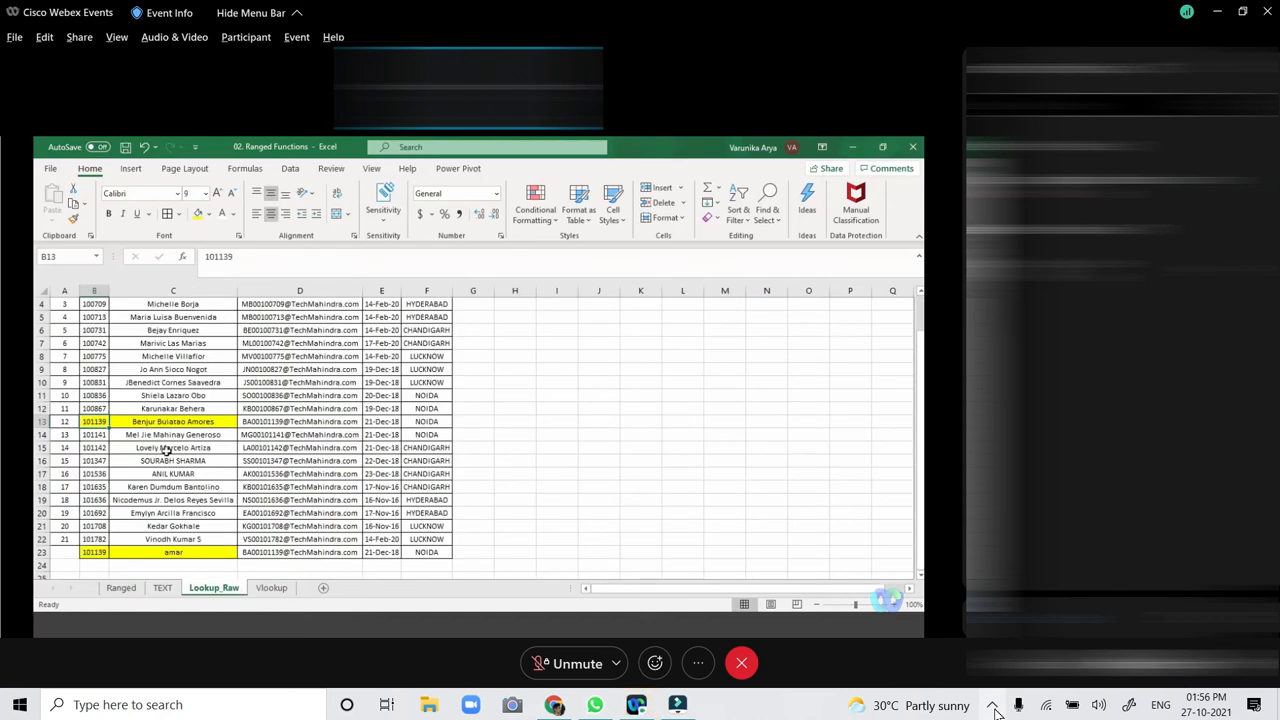
left_click(177, 551)
left_click_drag(103, 421, 427, 421)
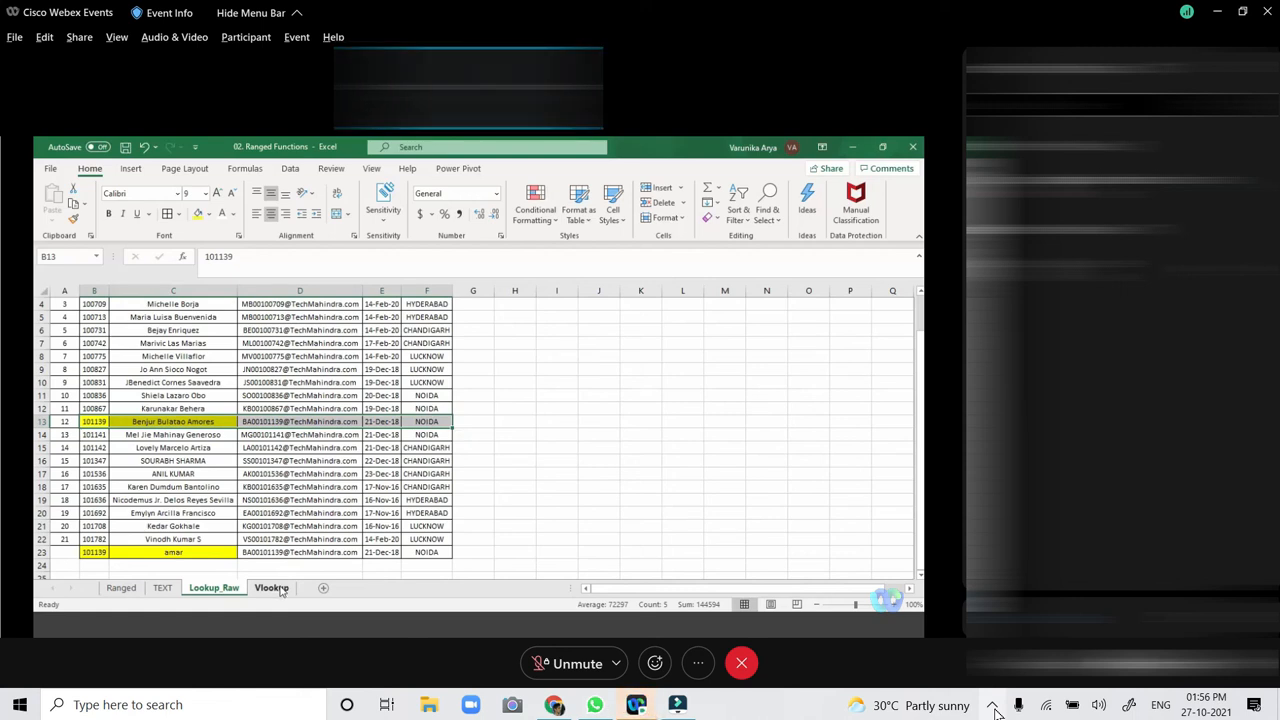
left_click(96, 290)
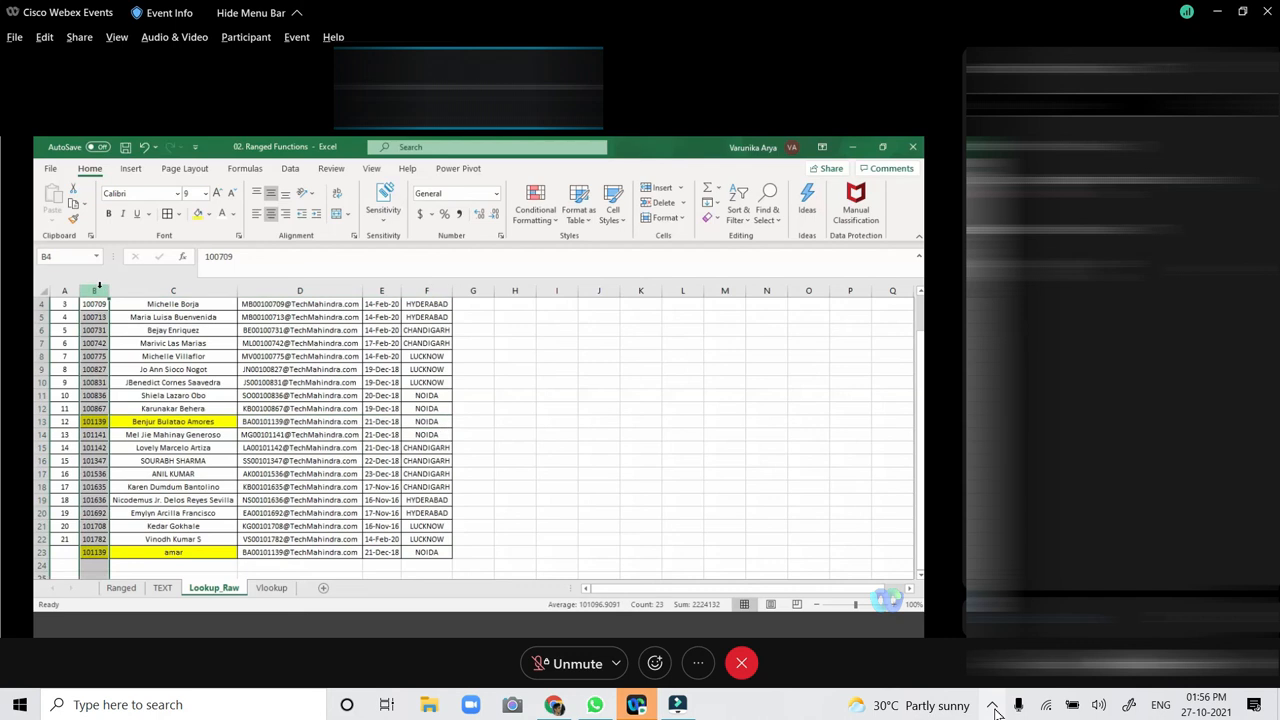
left_click(95, 422)
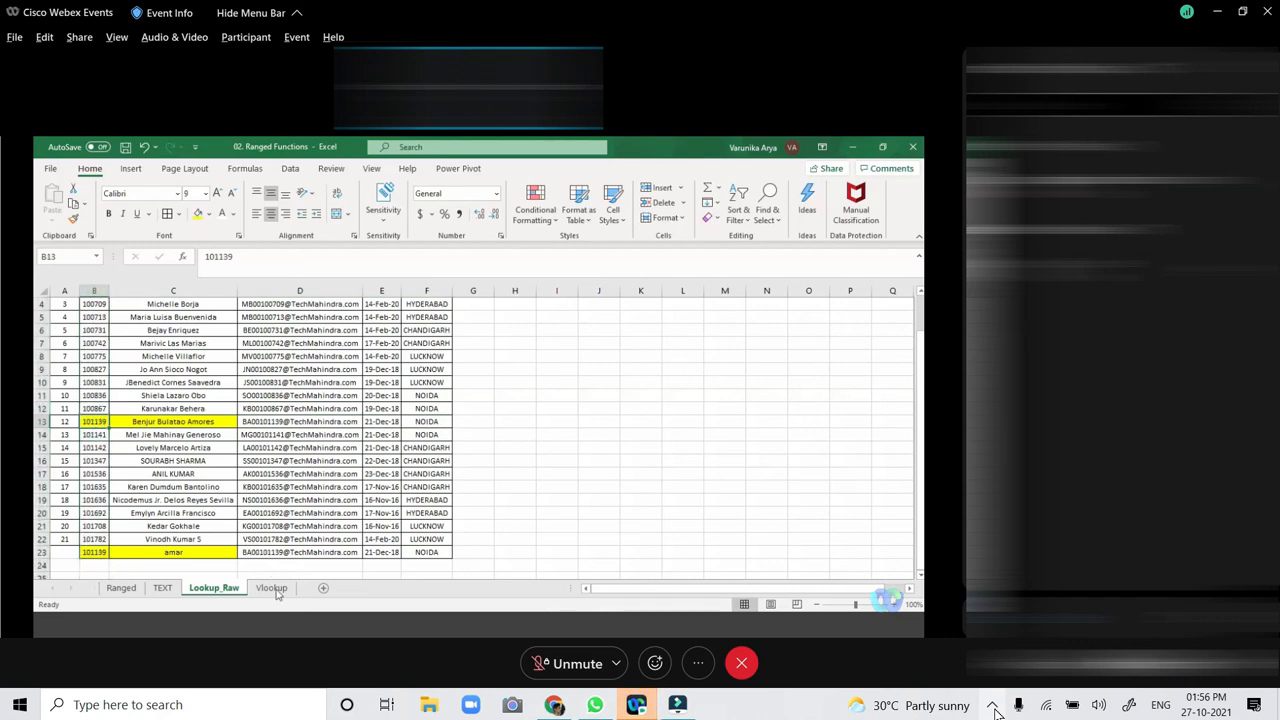
Delete the duplicate record's row 23 from Lookup_Raw and return to the Vlookup sheet.
left_click(42, 499)
right_click(42, 553)
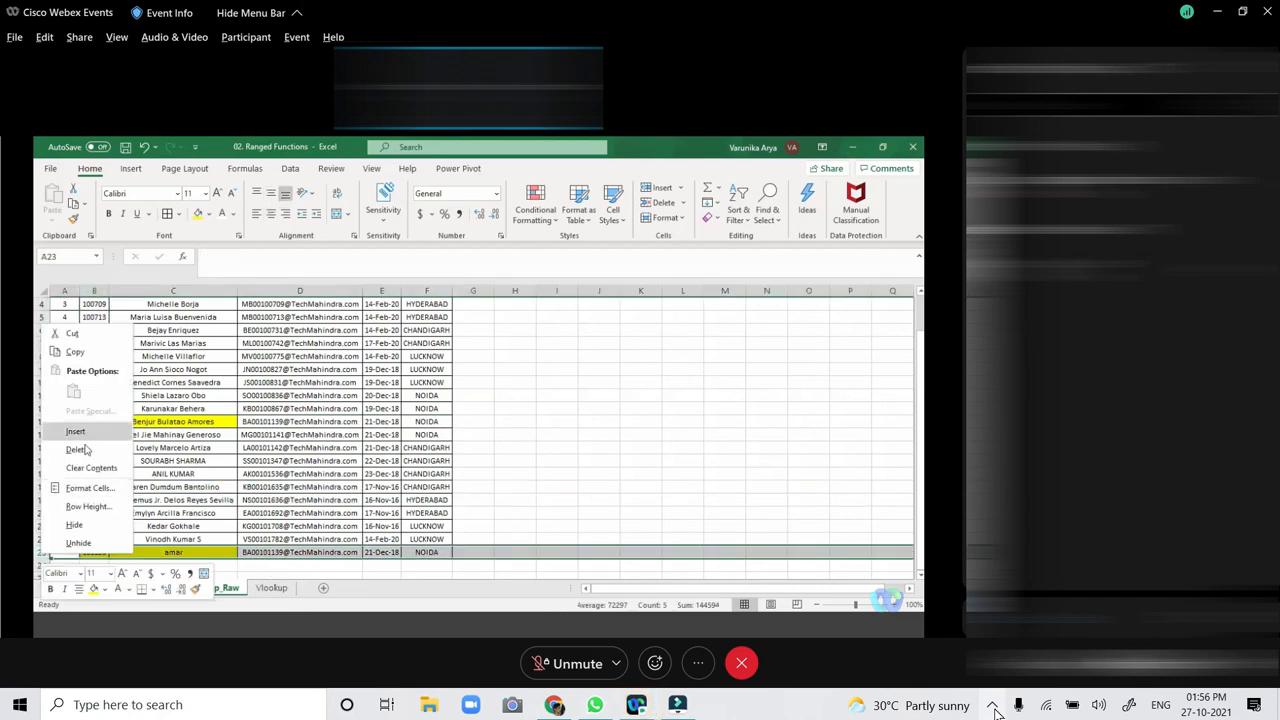
left_click(84, 450)
left_click(180, 461)
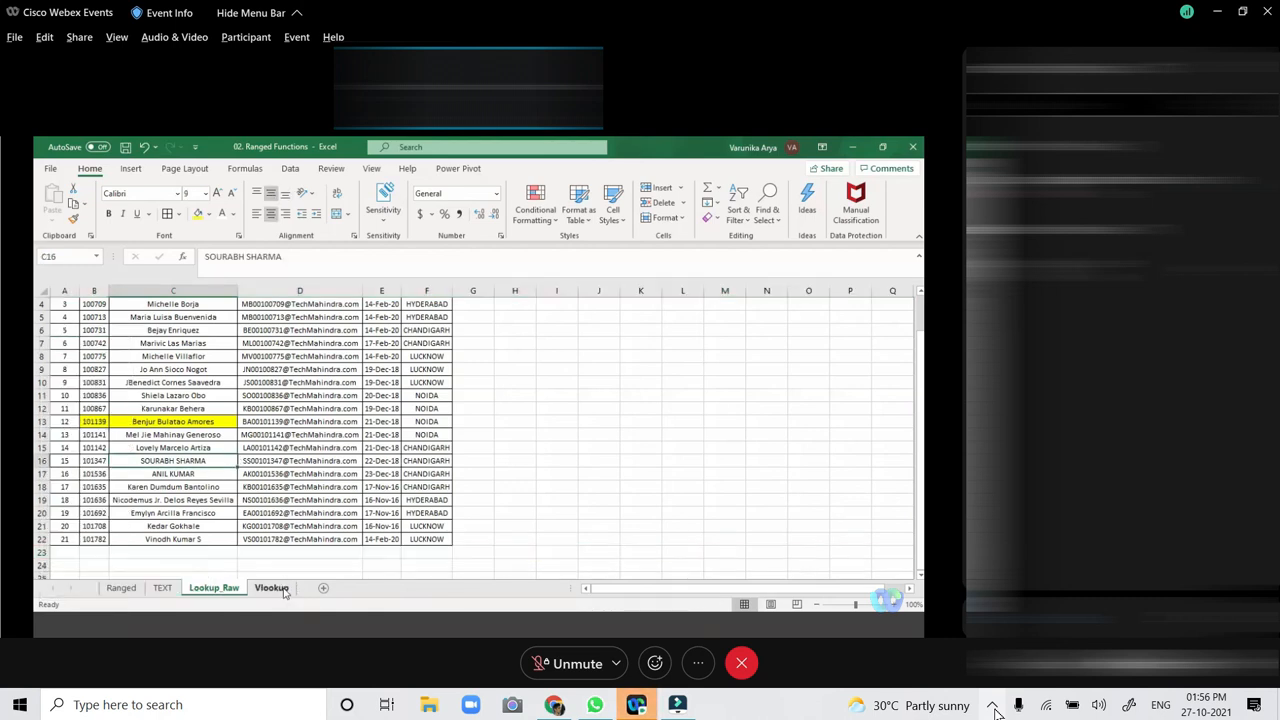
left_click(272, 588)
left_click(177, 434)
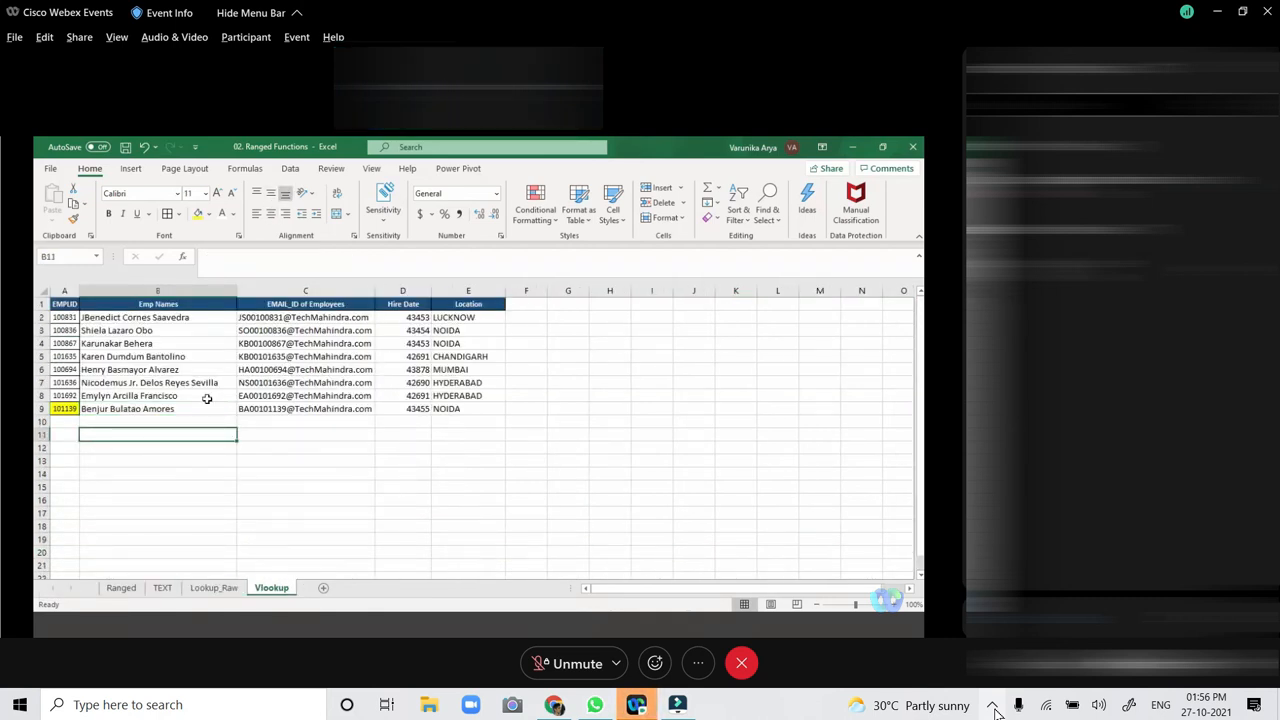
Change the last digit of the employee ID in A9 to 0 and check the lookup results in B9:E9.
left_click(72, 408)
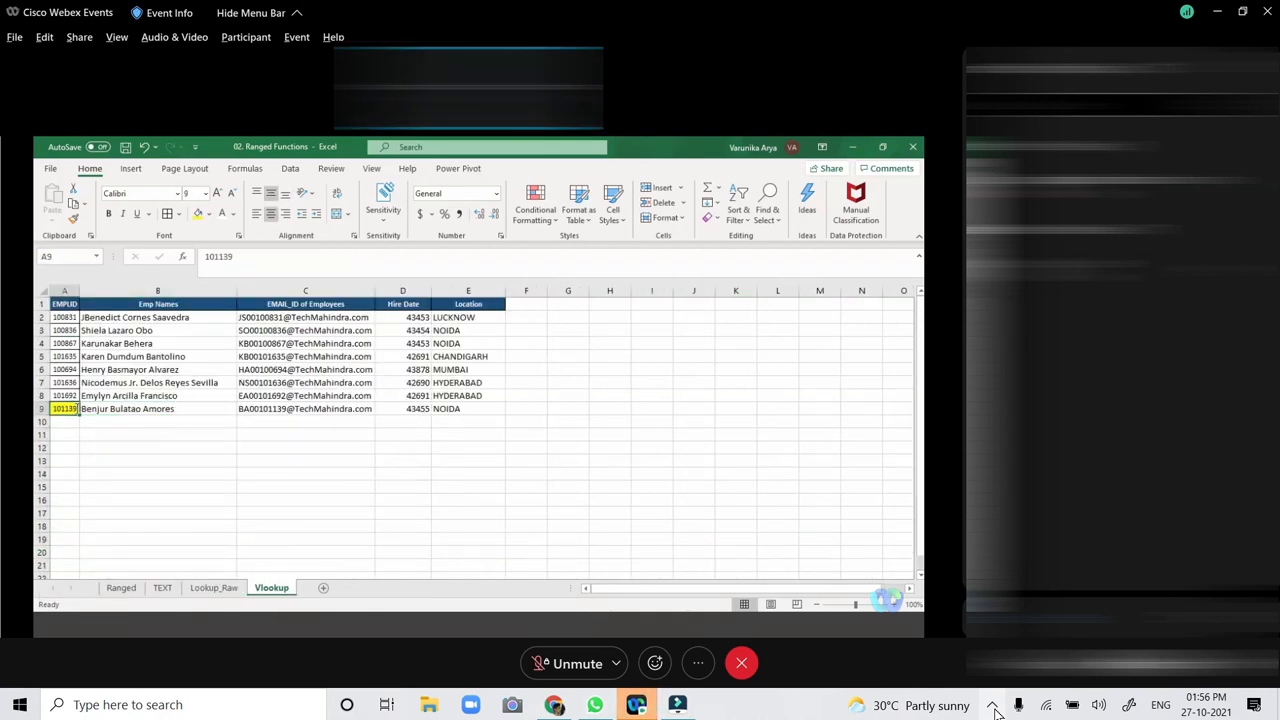
double_click(77, 408)
key("BackSpace")
key("Return")
left_click(77, 408)
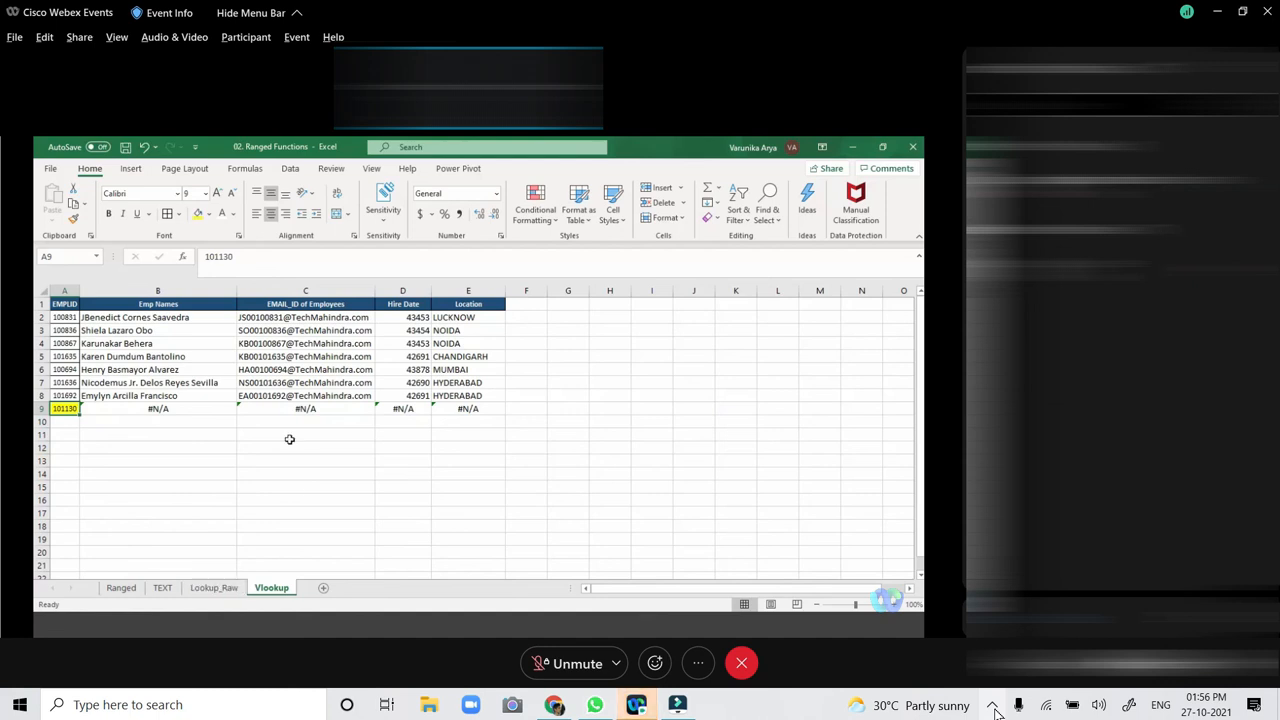
left_click_drag(200, 405, 462, 412)
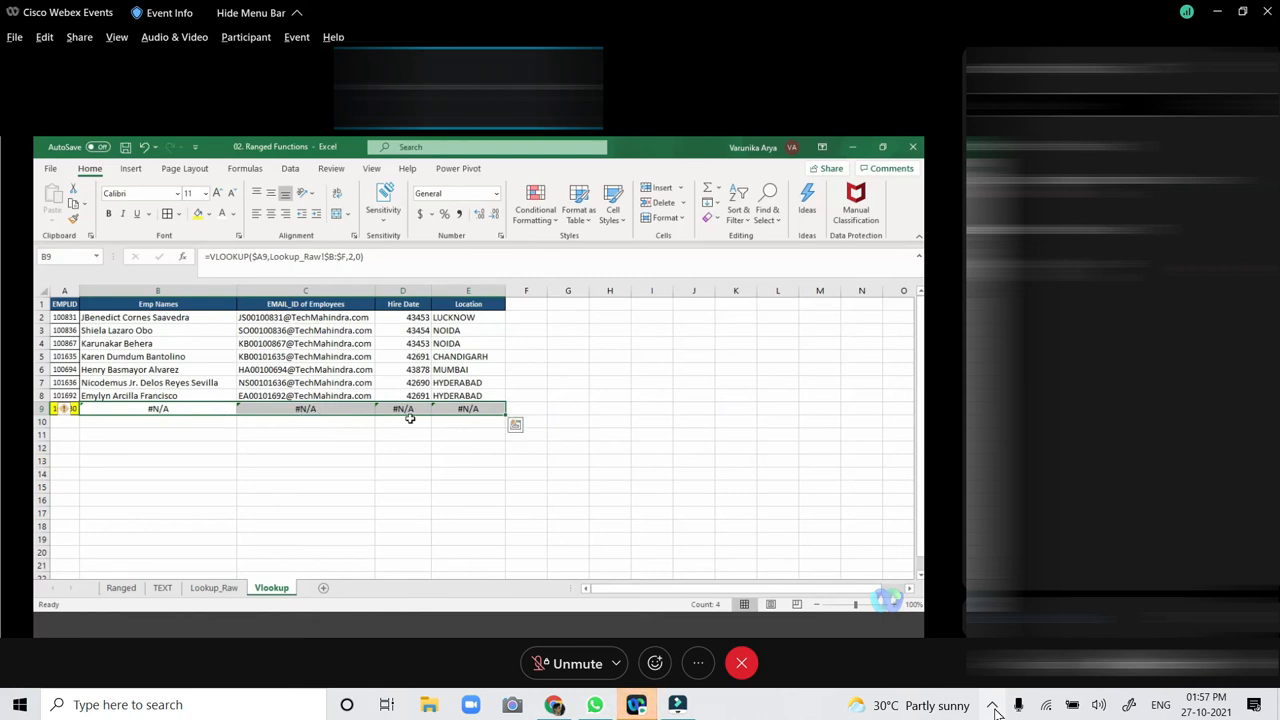
left_click(178, 458)
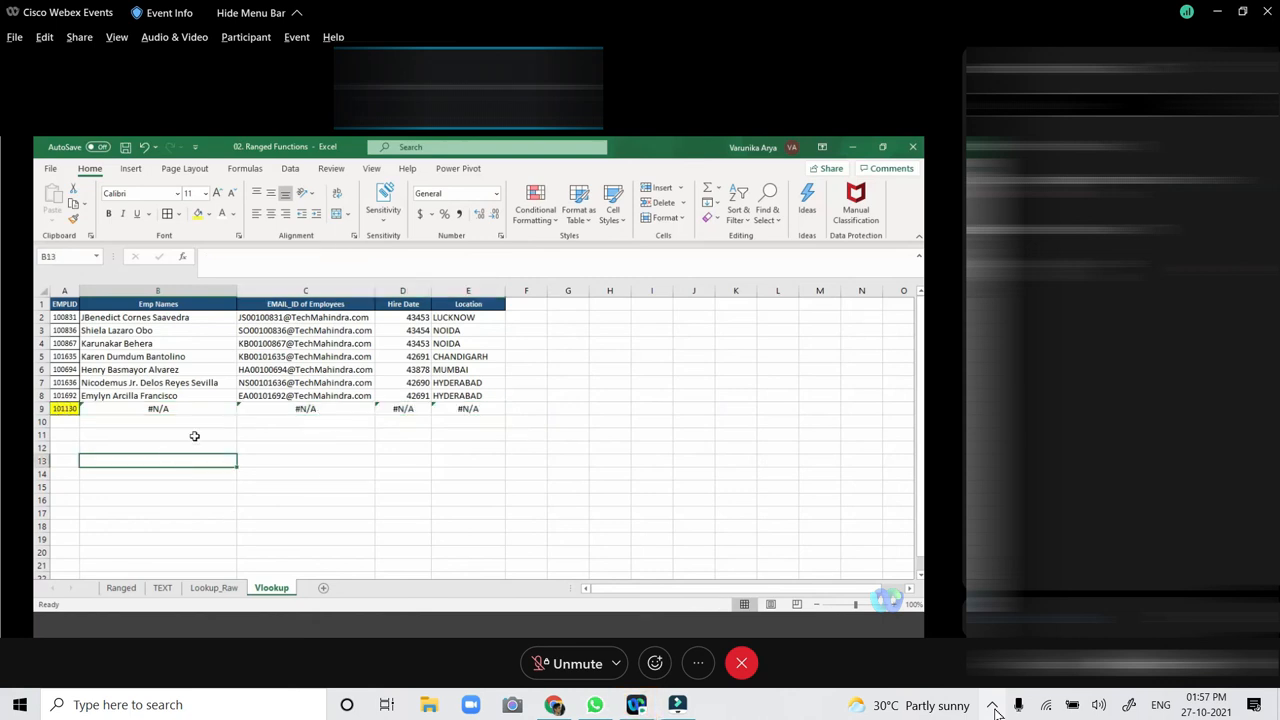
Copy the employee ID from A9 into A11.
left_click(70, 409)
key("ctrl+c")
left_click(73, 435)
key("ctrl+v")
left_click(110, 434)
double_click(111, 434)
type("=VLOOKUP(")
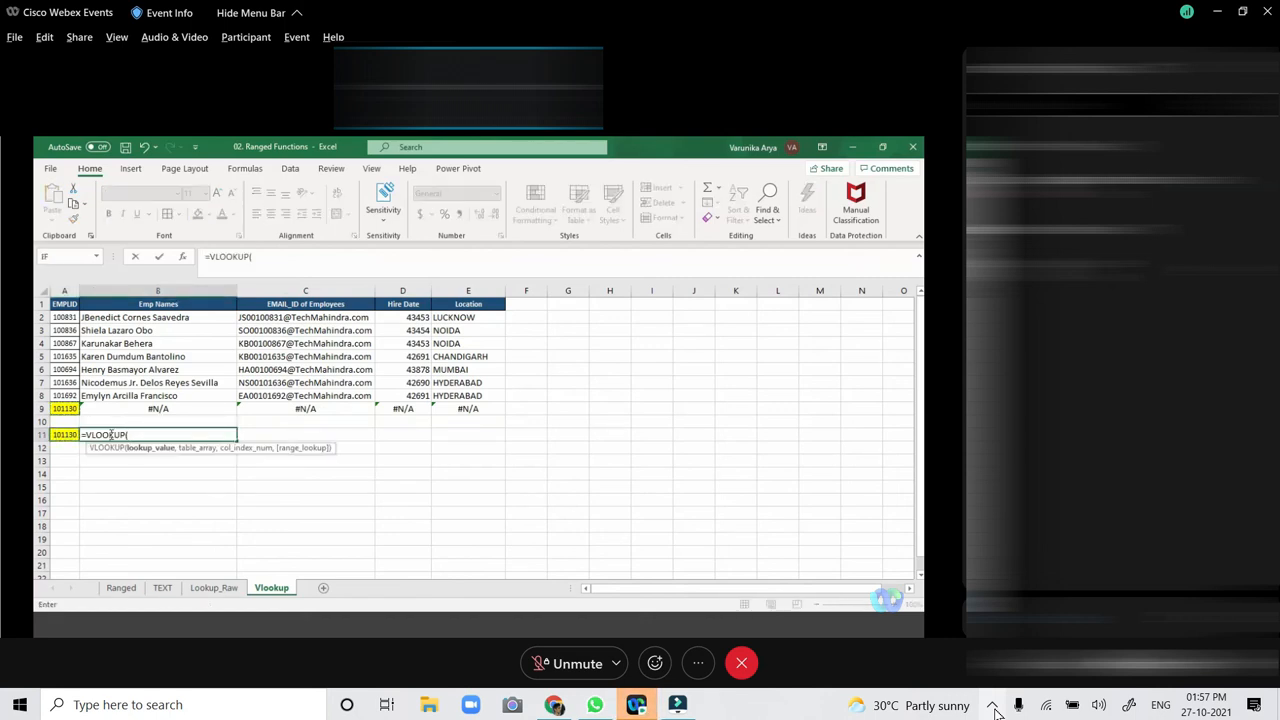
key("BackSpace")
key("BackSpace")
key("BackSpace")
key("BackSpace")
key("BackSpace")
key("BackSpace")
key("BackSpace")
key("BackSpace")
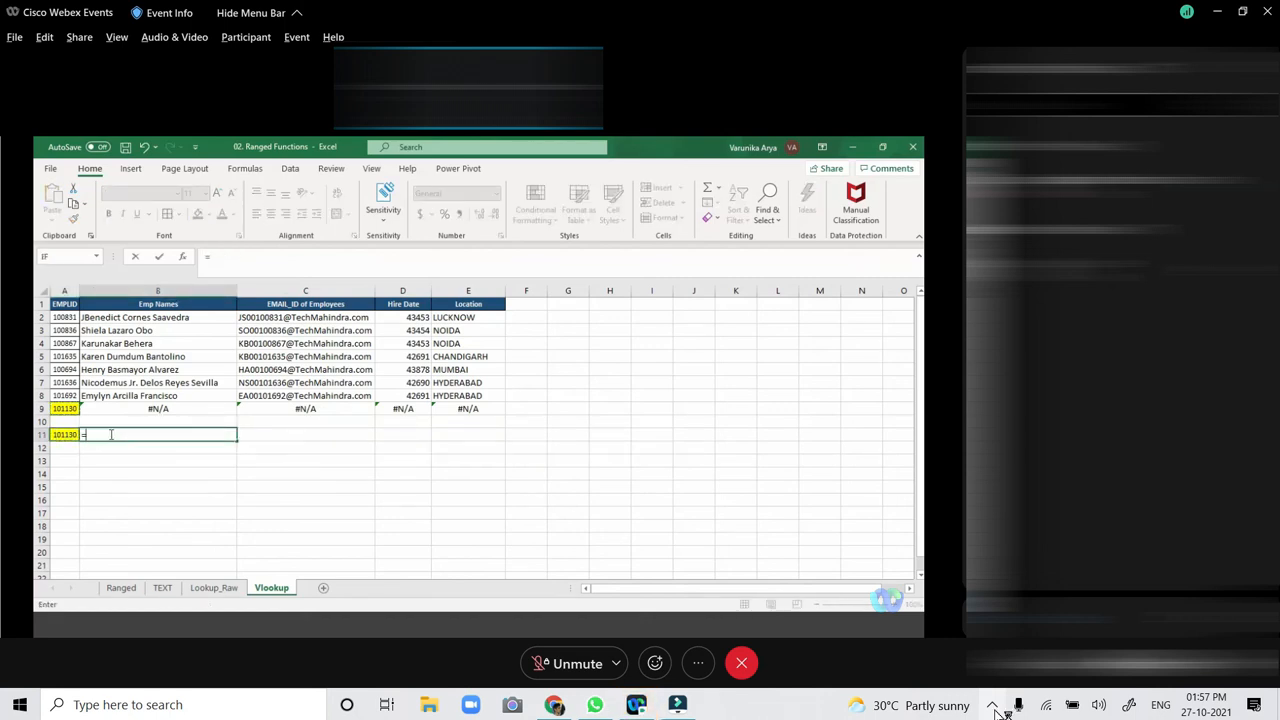
Begin an IFERROR formula in B11 that wraps a VLOOKUP with A11 as its lookup value.
type("iferr")
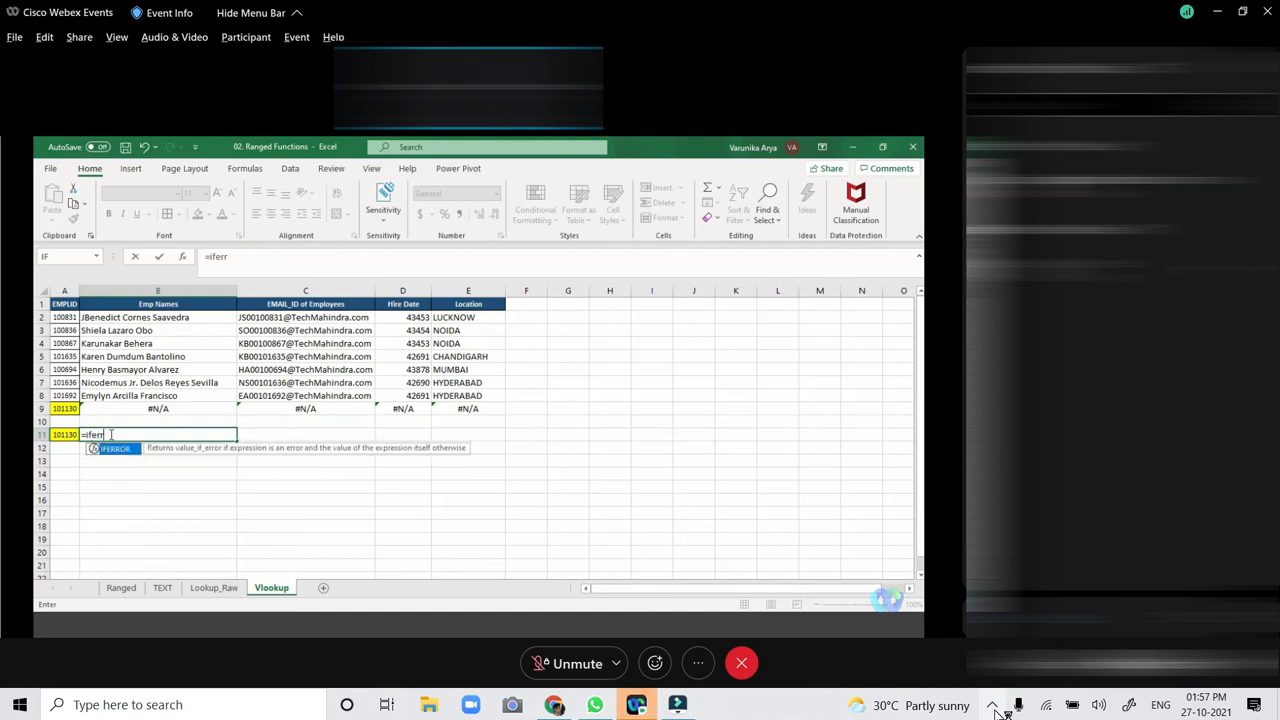
type("or(")
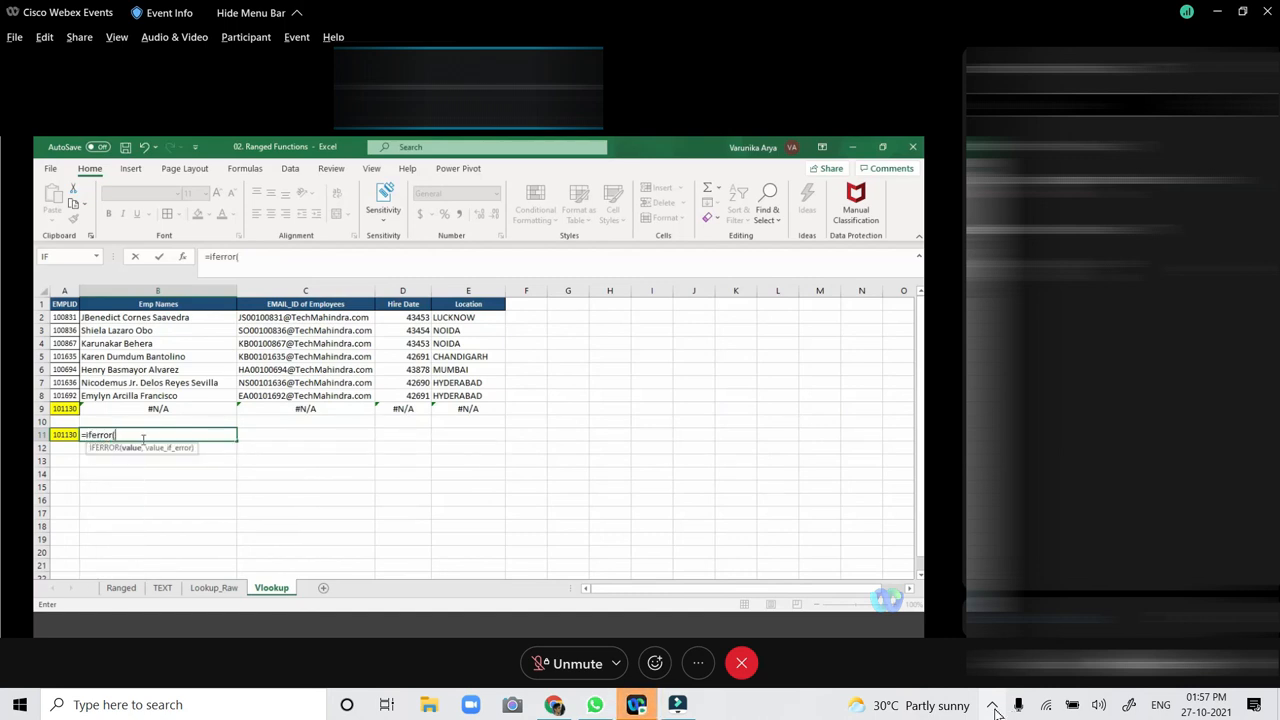
type("vlookup")
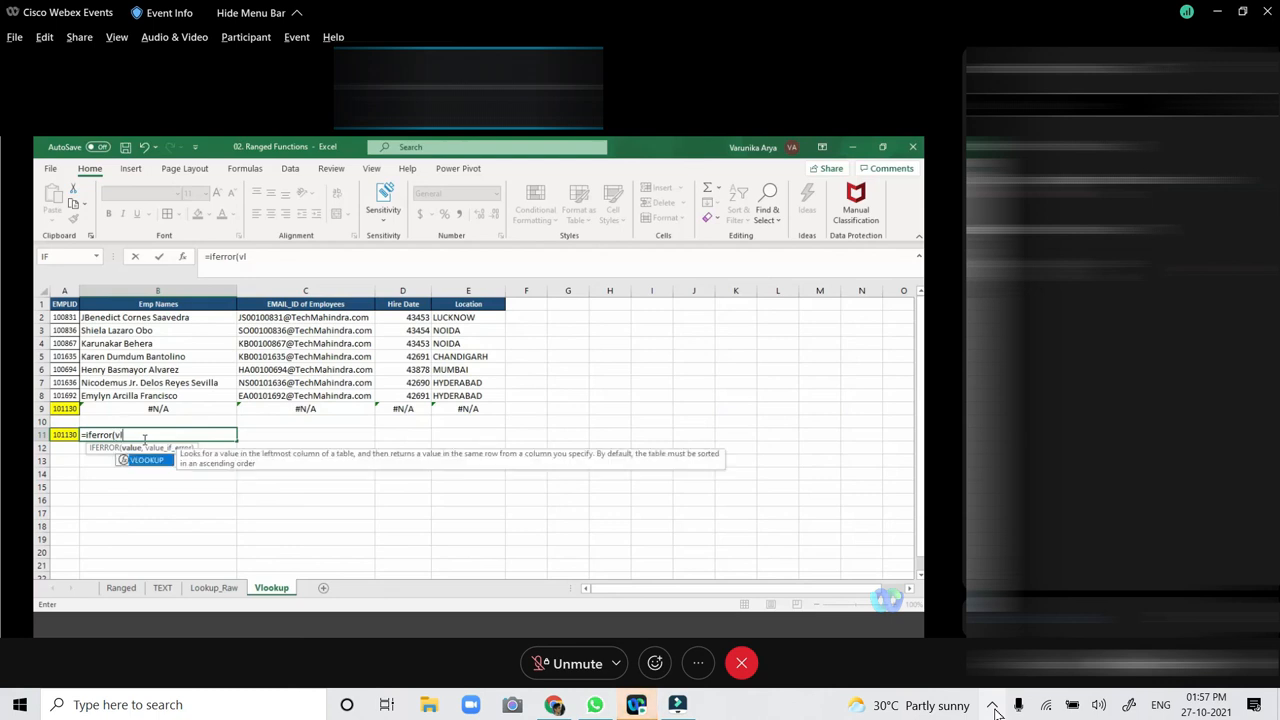
key("Tab")
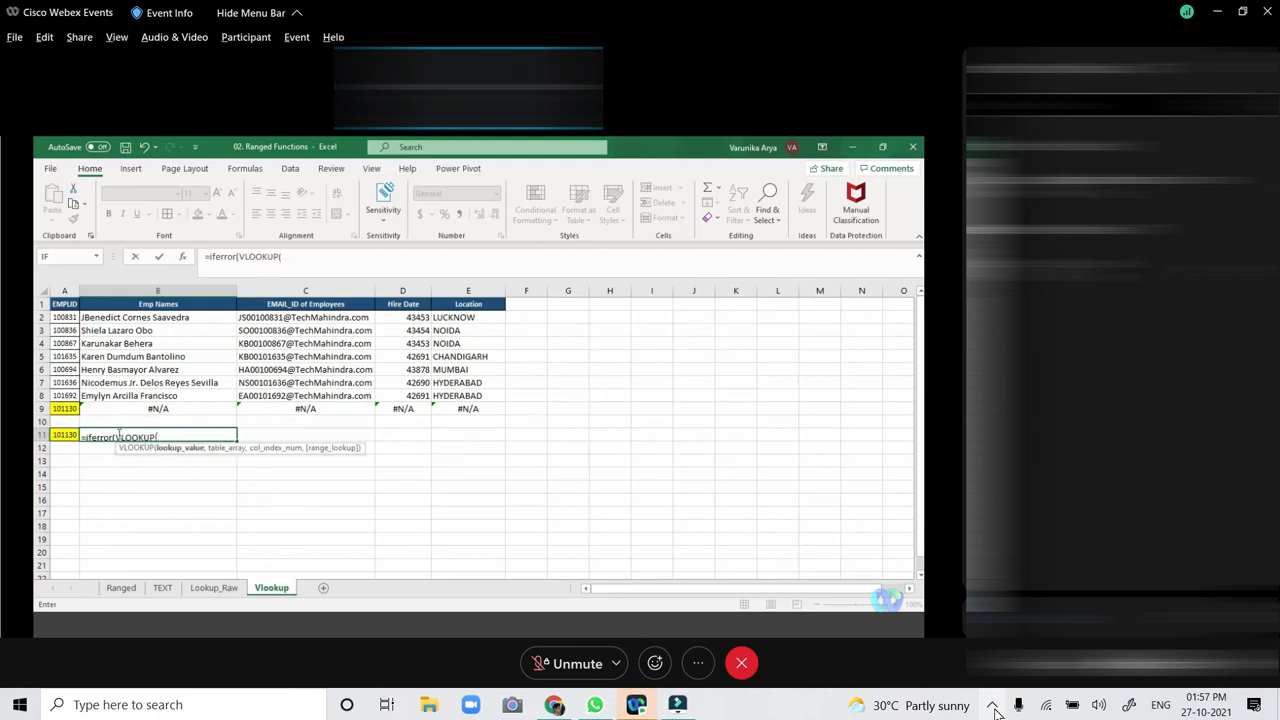
left_click(66, 433)
type(",")
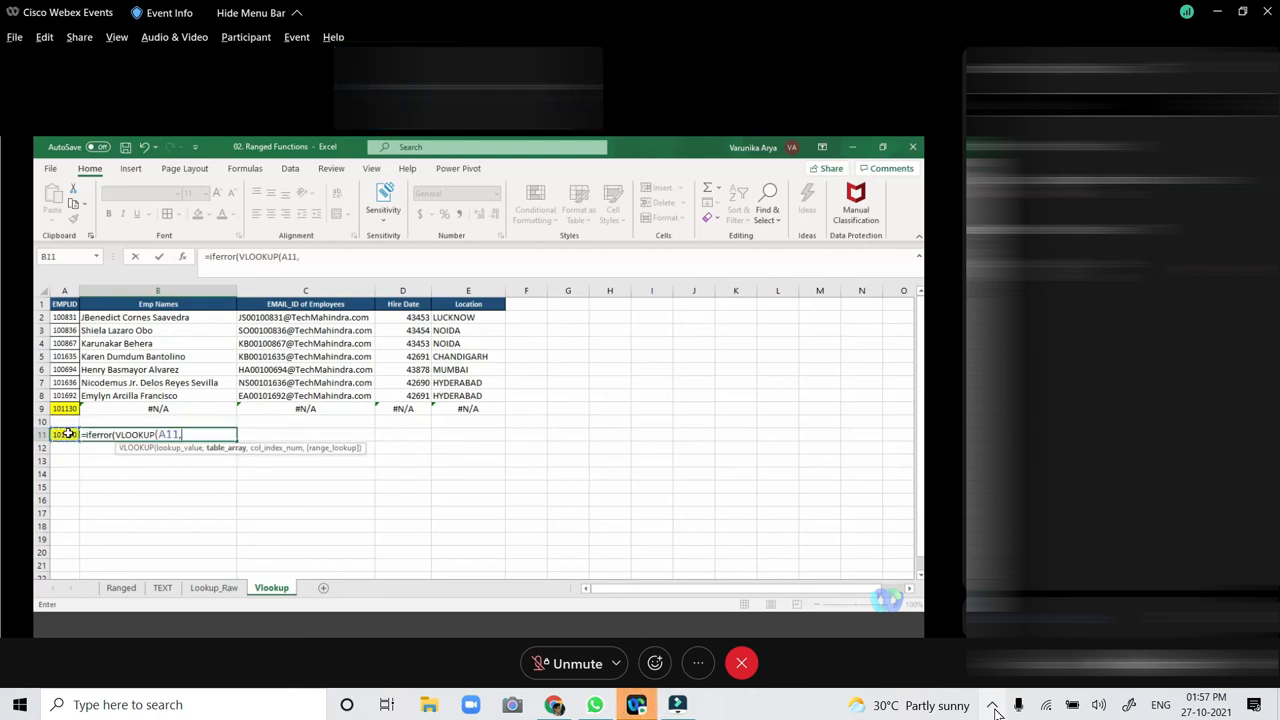
Complete the B11 formula with table array Lookup_Raw!B:C, column index 2, range lookup 0 and empty text "" as the error value.
left_click(214, 588)
left_click_drag(94, 291, 172, 291)
left_click(383, 256)
type(",2,0")
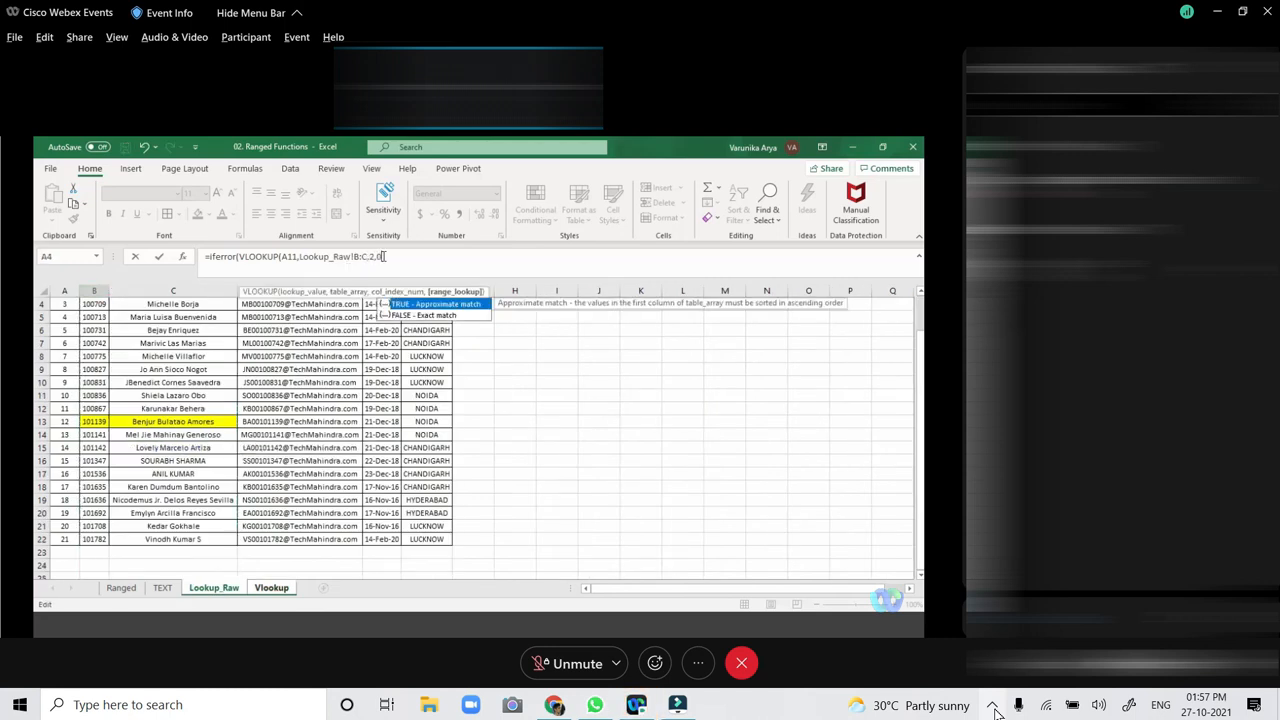
type("),")
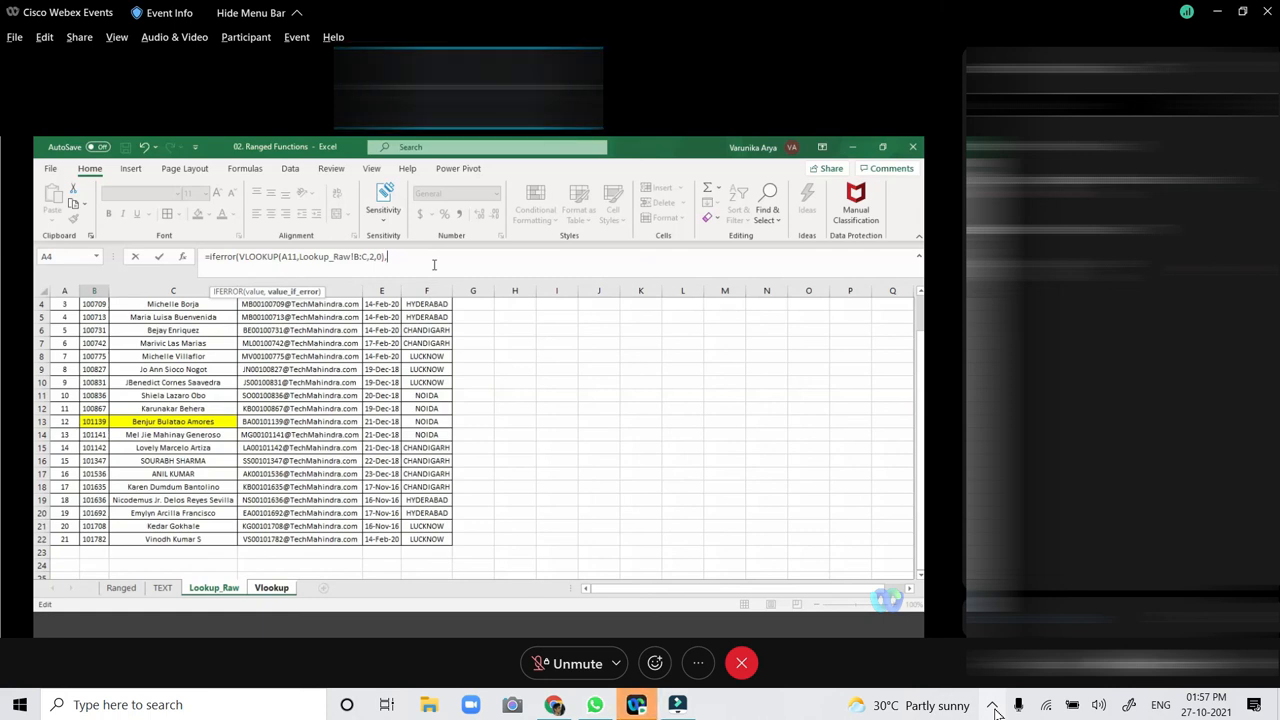
type("\"\"")
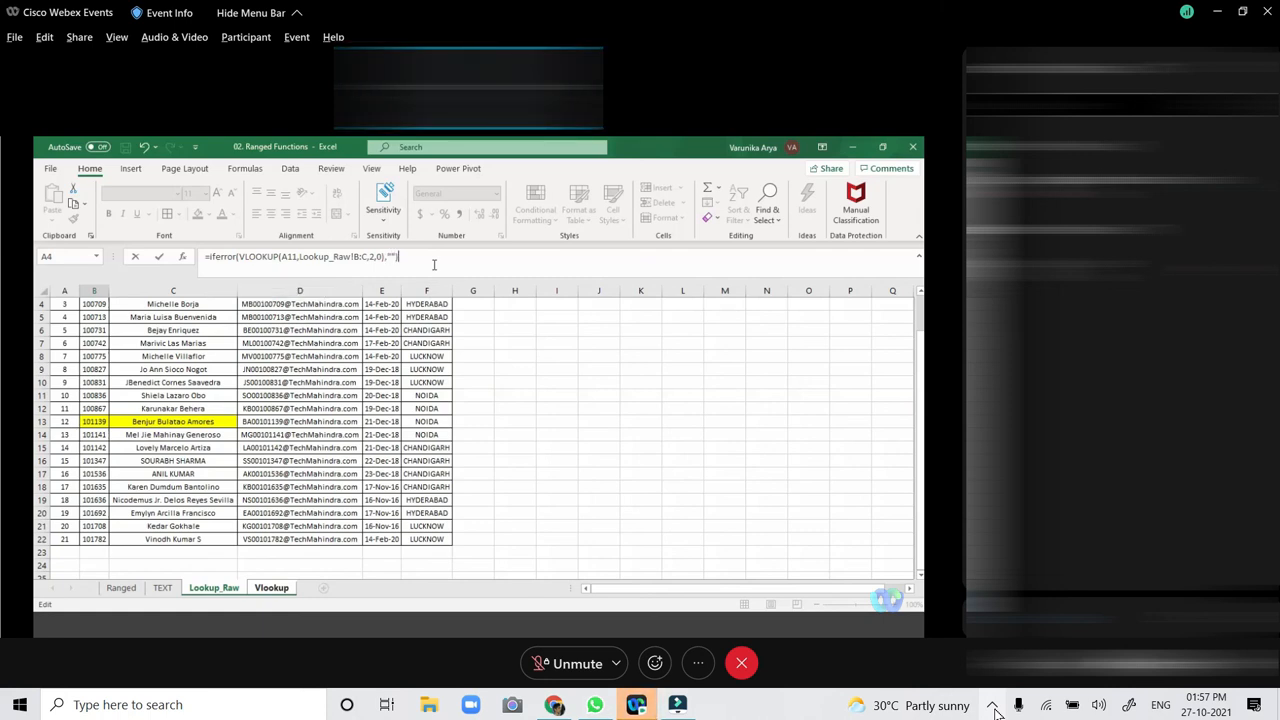
key("Return")
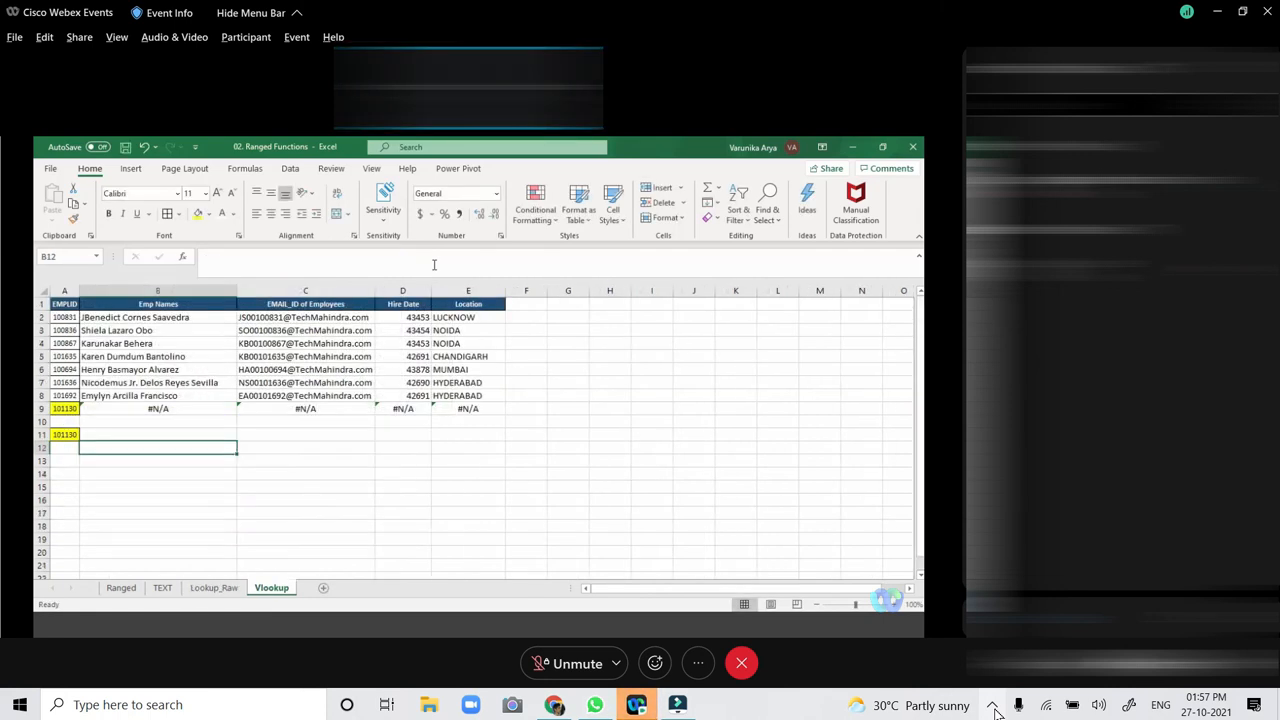
Set the IFERROR fallback text in B11 to "Not available".
left_click(223, 432)
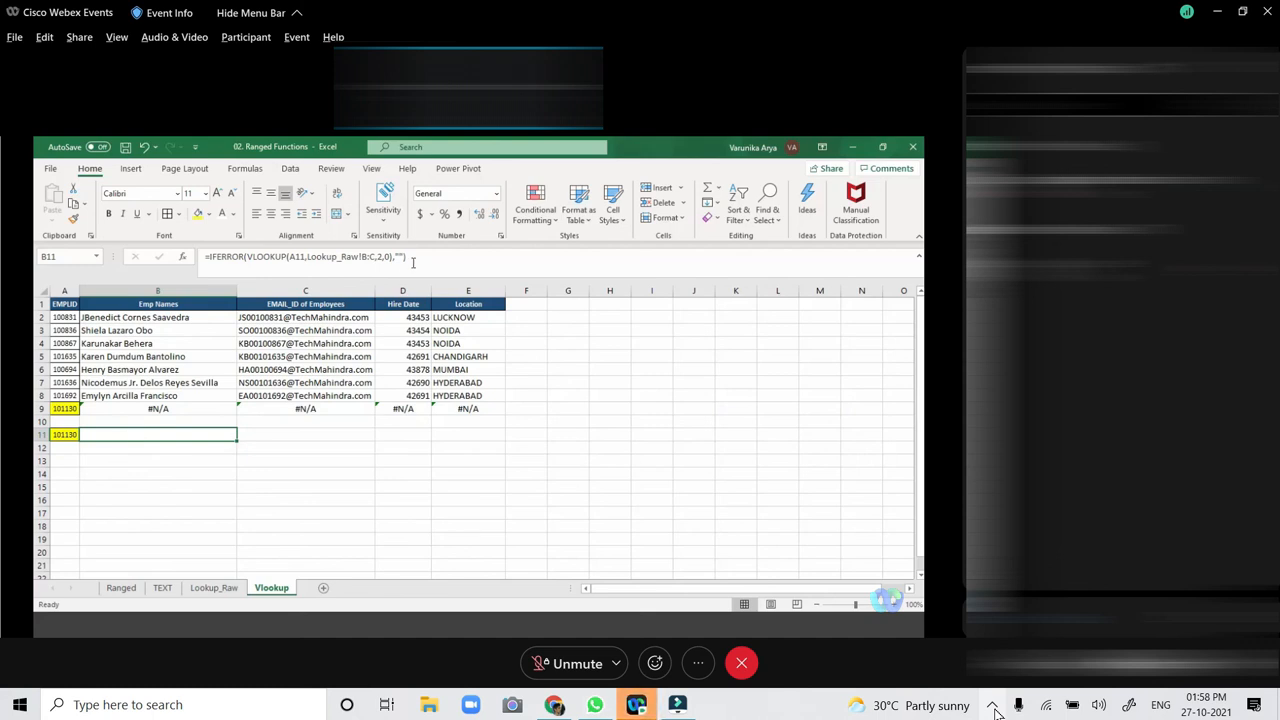
left_click(401, 257)
type("Not avai")
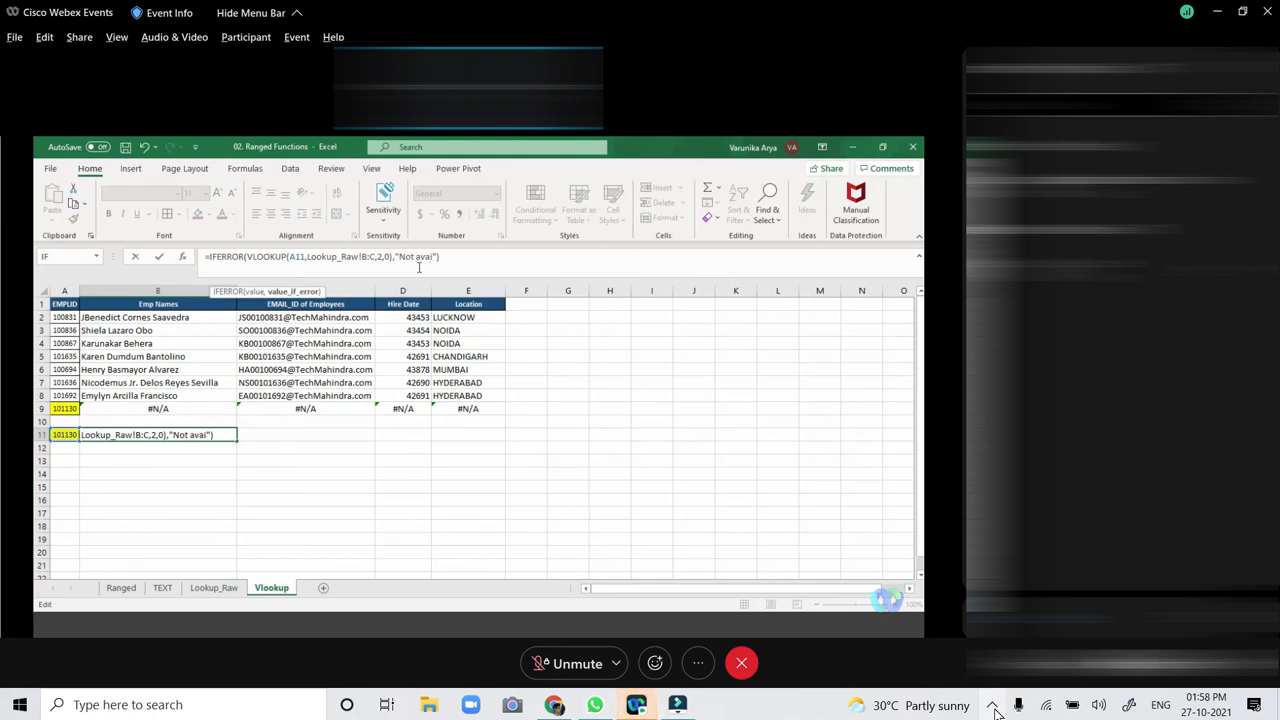
type("lable")
key("Return")
left_click(219, 433)
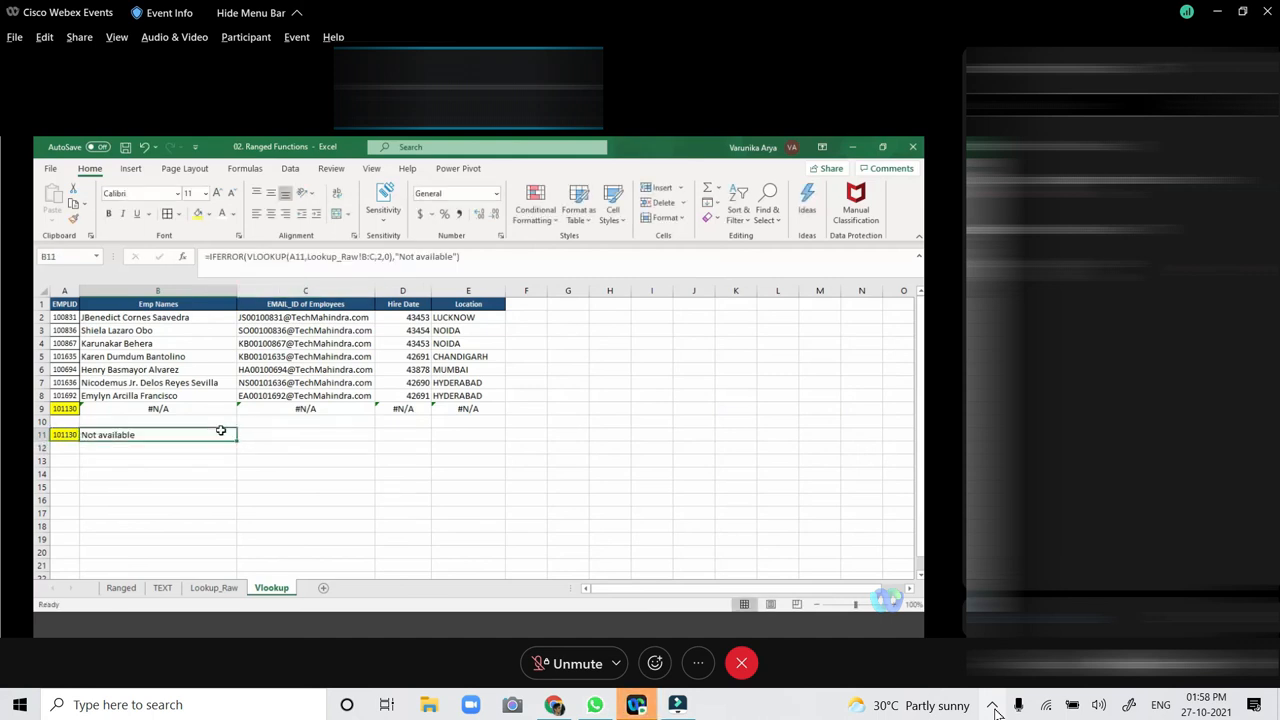
Check the employee ID in A11 against the Lookup_Raw records and return to B11 on Vlookup.
left_click(74, 436)
left_click(214, 587)
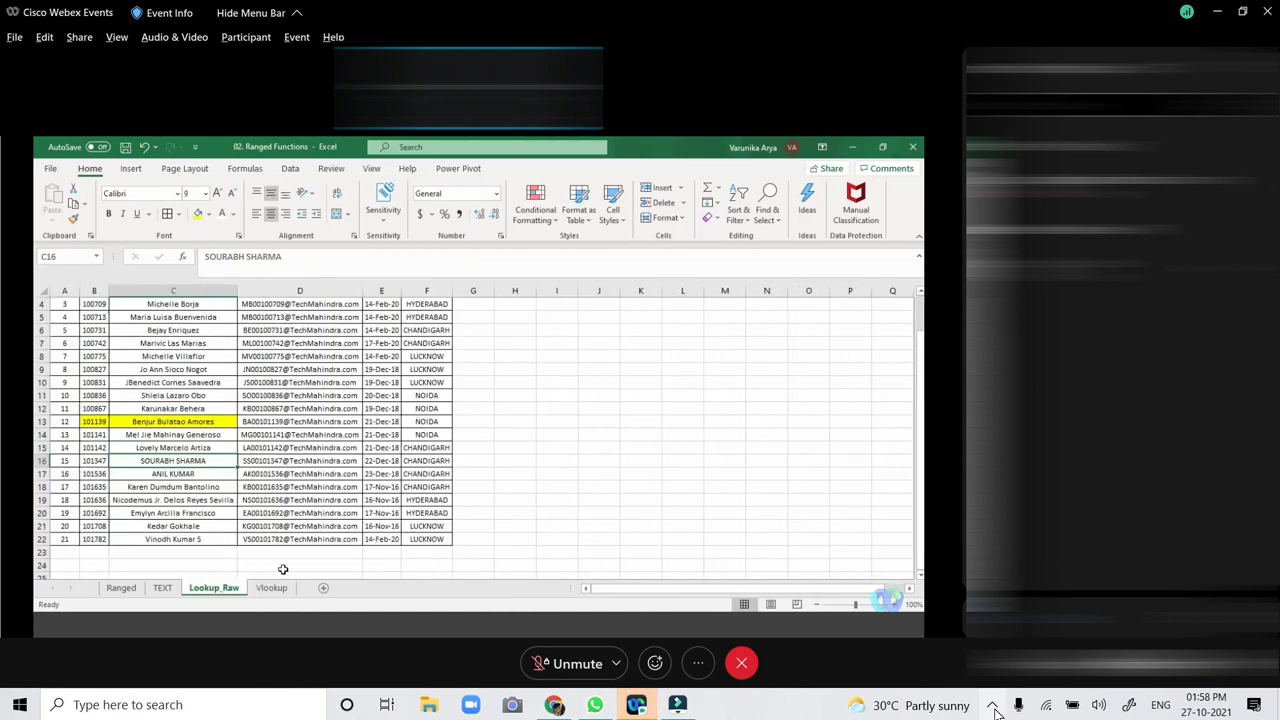
left_click(271, 587)
left_click(198, 434)
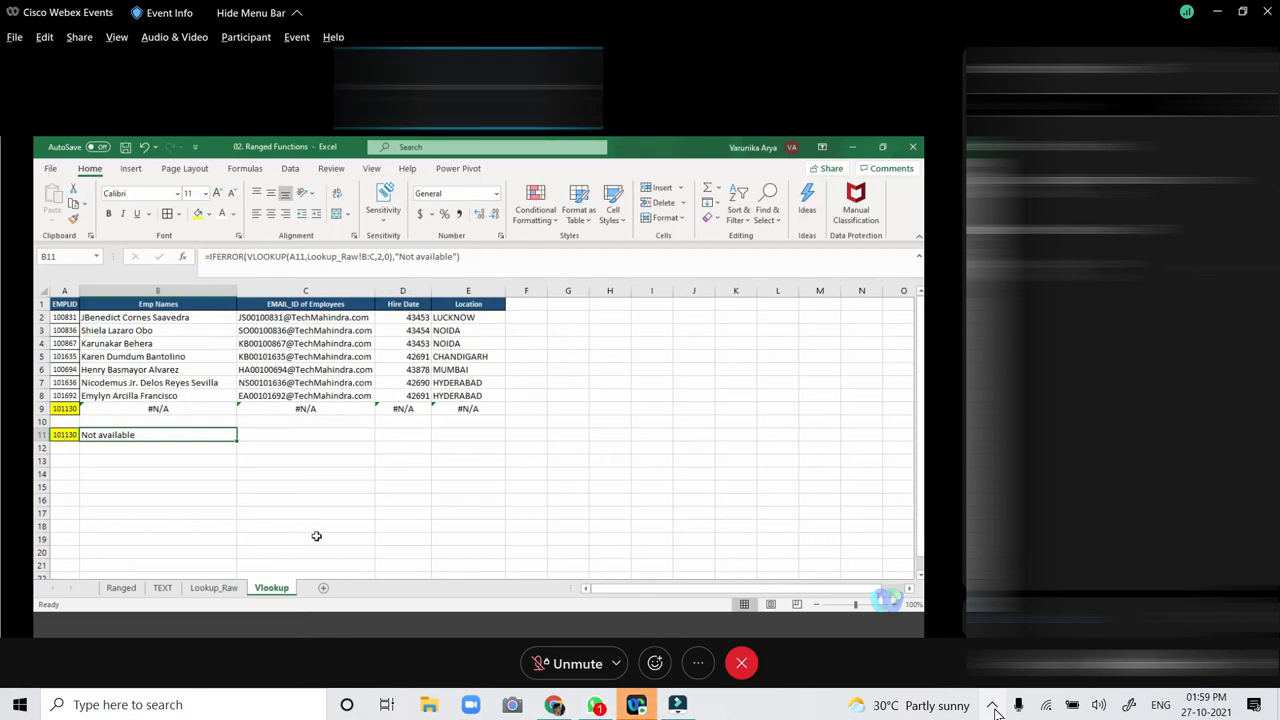
Open the Lookup_Raw sheet and select the employee name in C12.
left_click(236, 588)
scroll(214, 440, "up", 1)
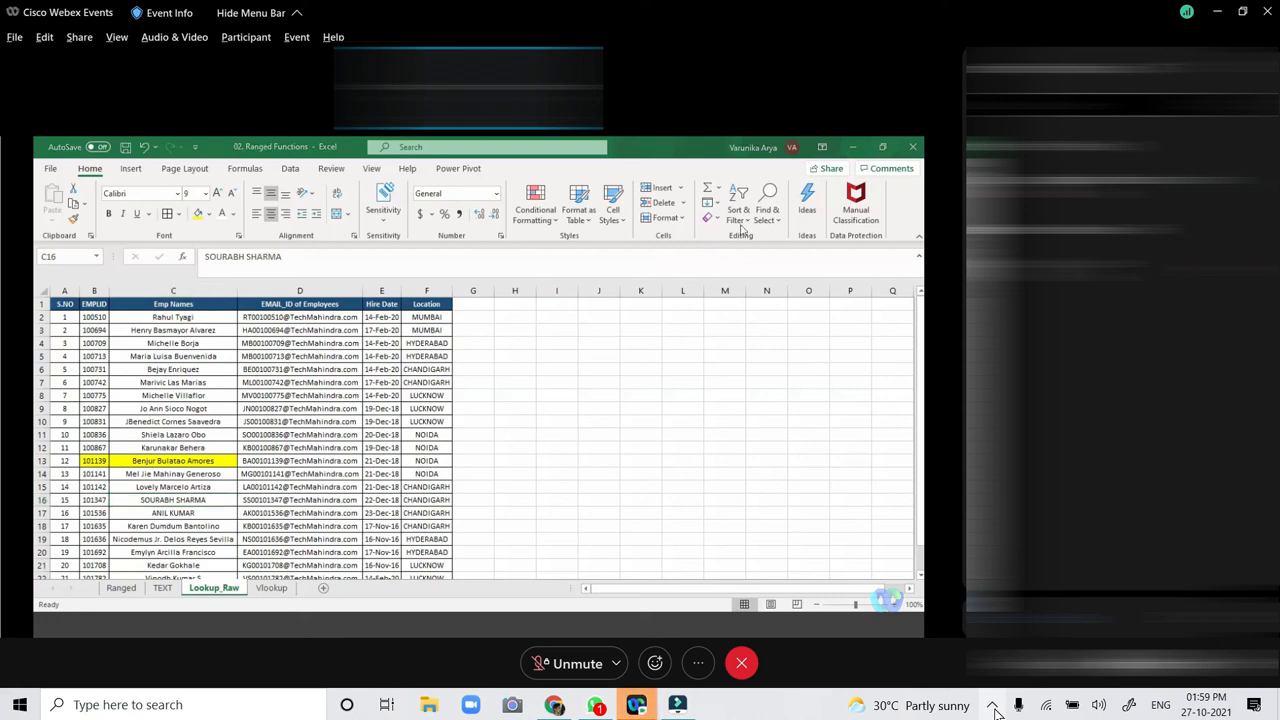
left_click(178, 448)
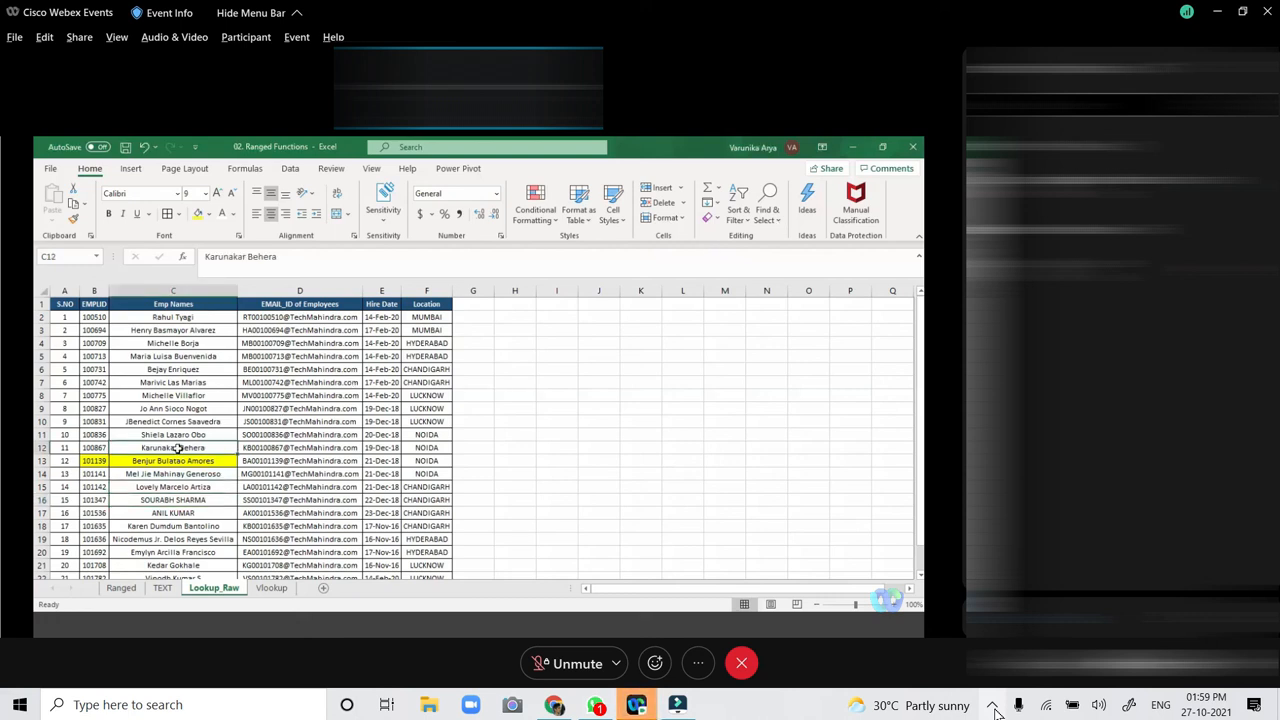
left_click(559, 329)
type("=")
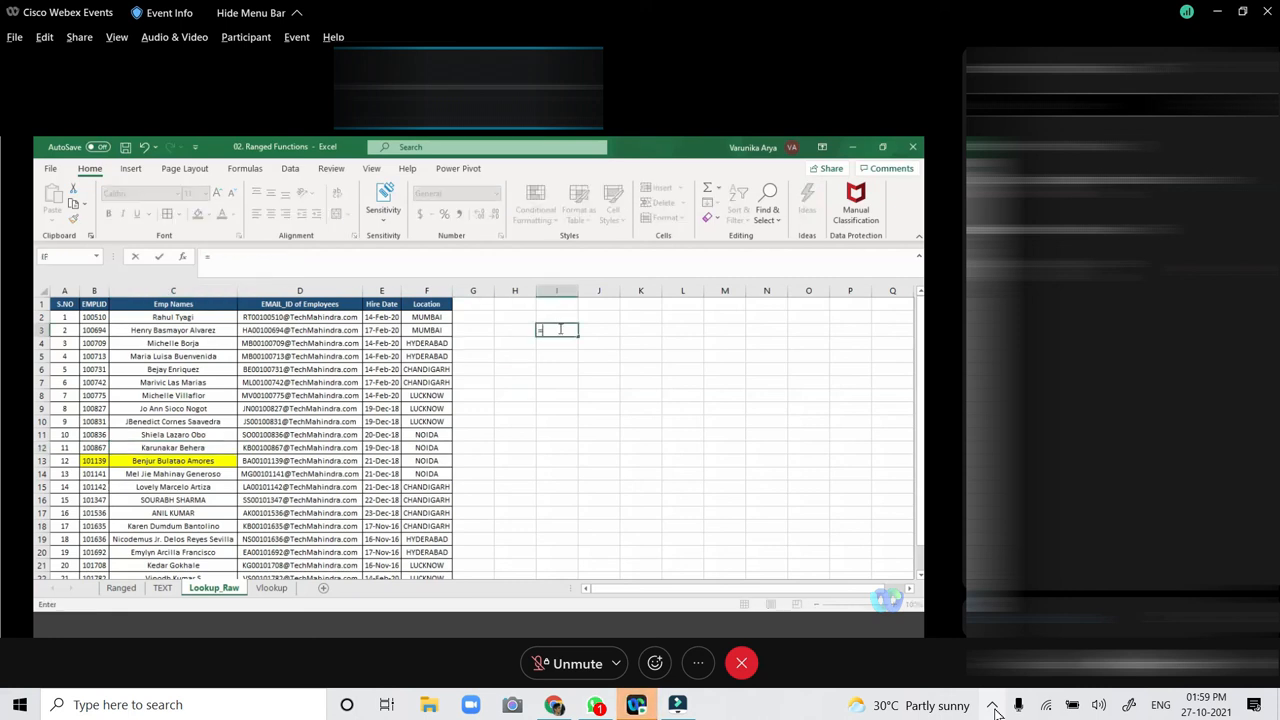
type("match(")
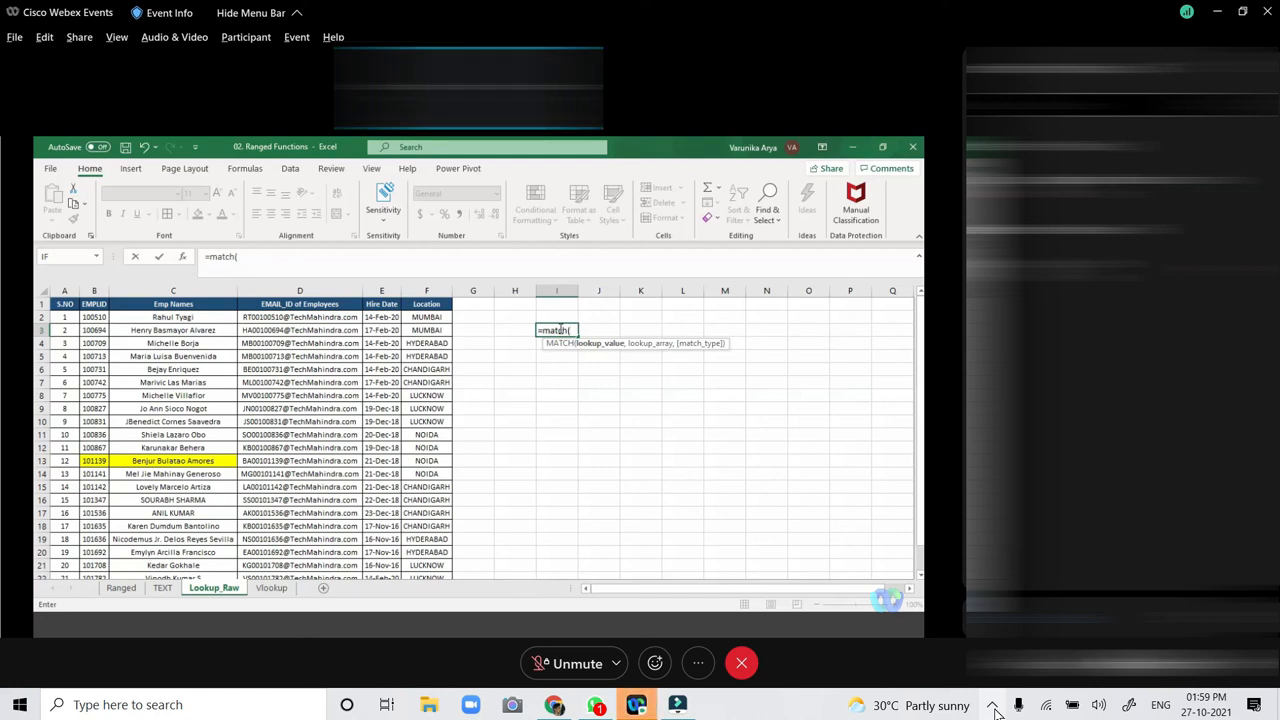
left_click(202, 449)
type(",")
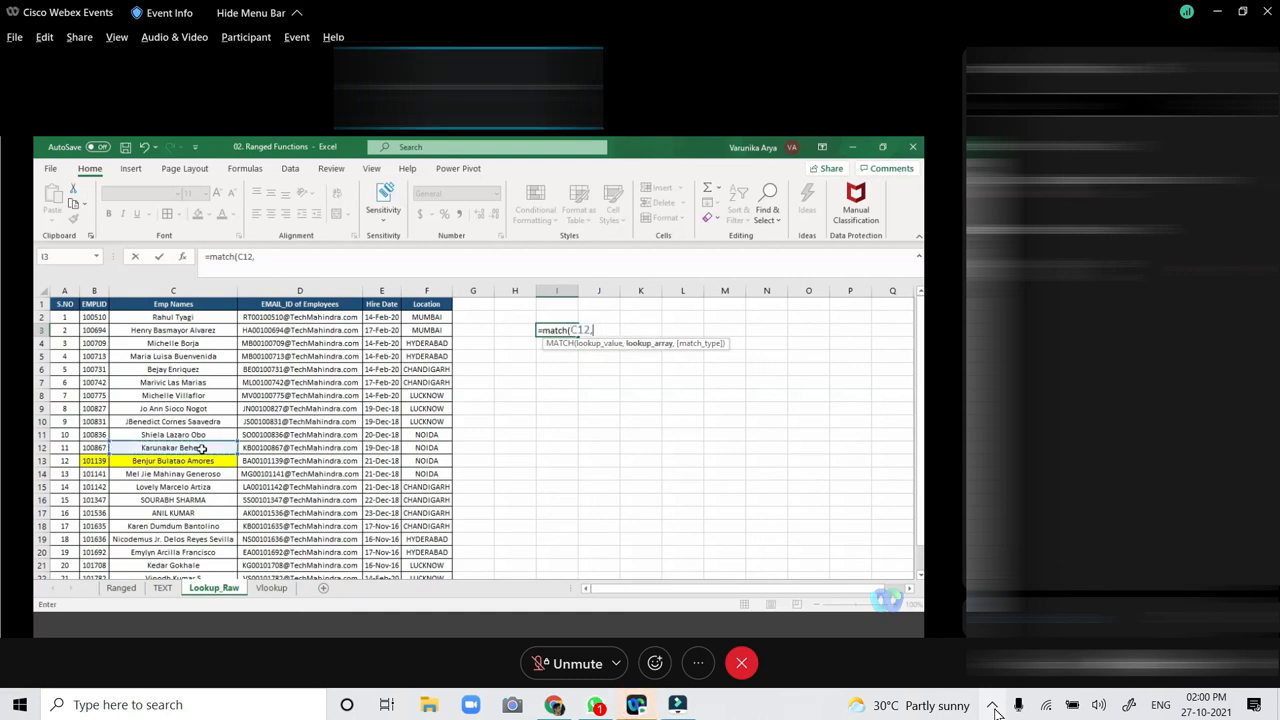
key("BackSpace")
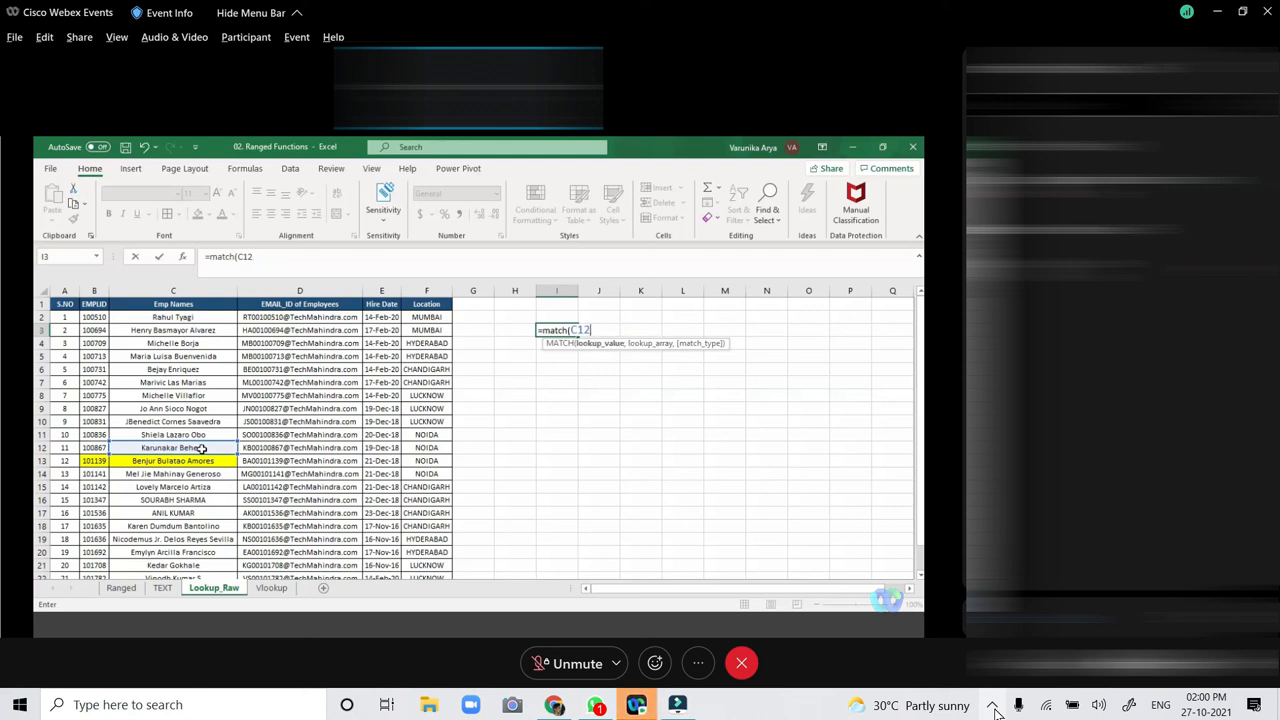
key("Escape")
Copy the employee name from C12 into I3 on Lookup_Raw.
left_click(202, 449)
key("ctrl+c")
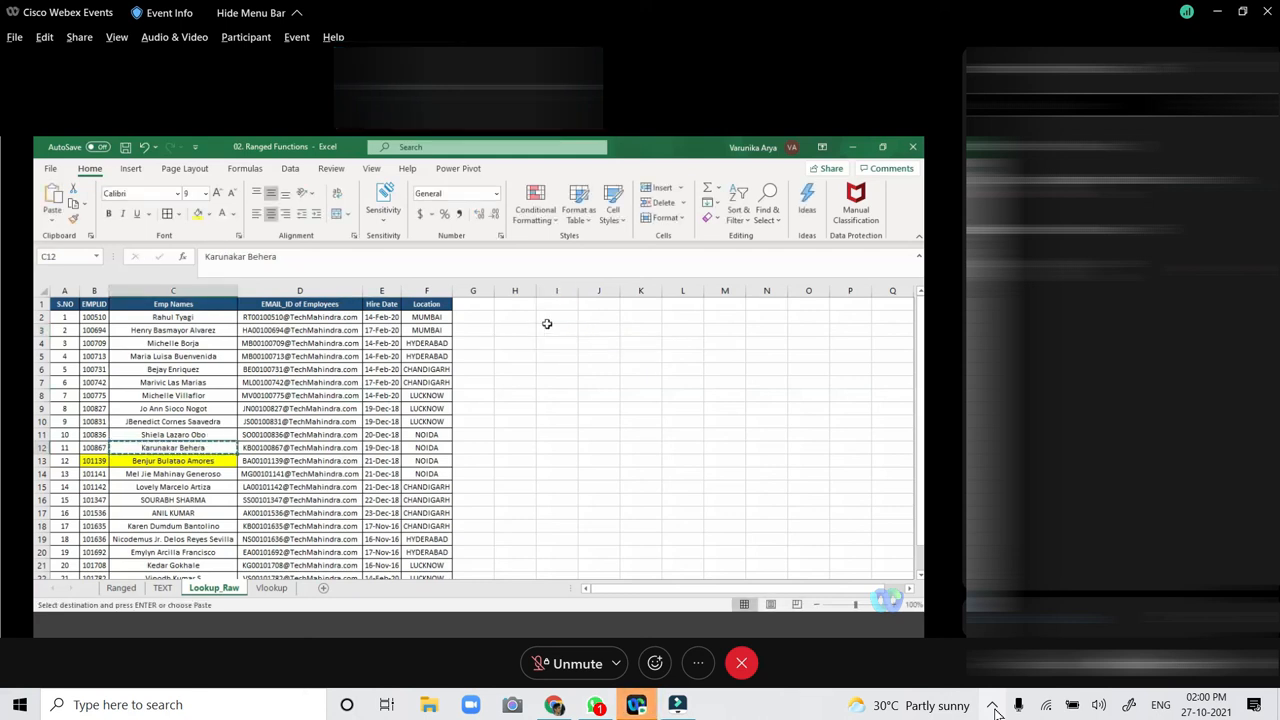
left_click(547, 325)
key("ctrl+v")
Enter =MATCH(I3,C:C,0) in I6 to find the row position of the name in I3 within column C.
left_click(570, 369)
type("=")
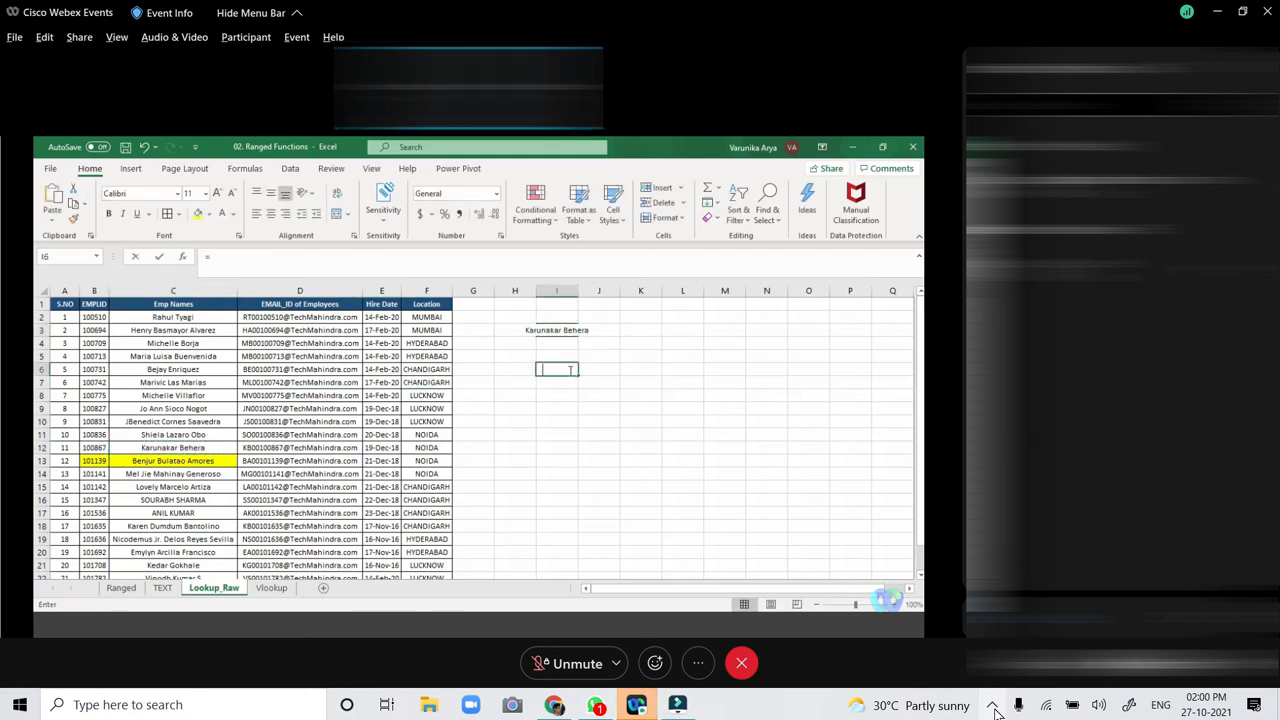
type("match(")
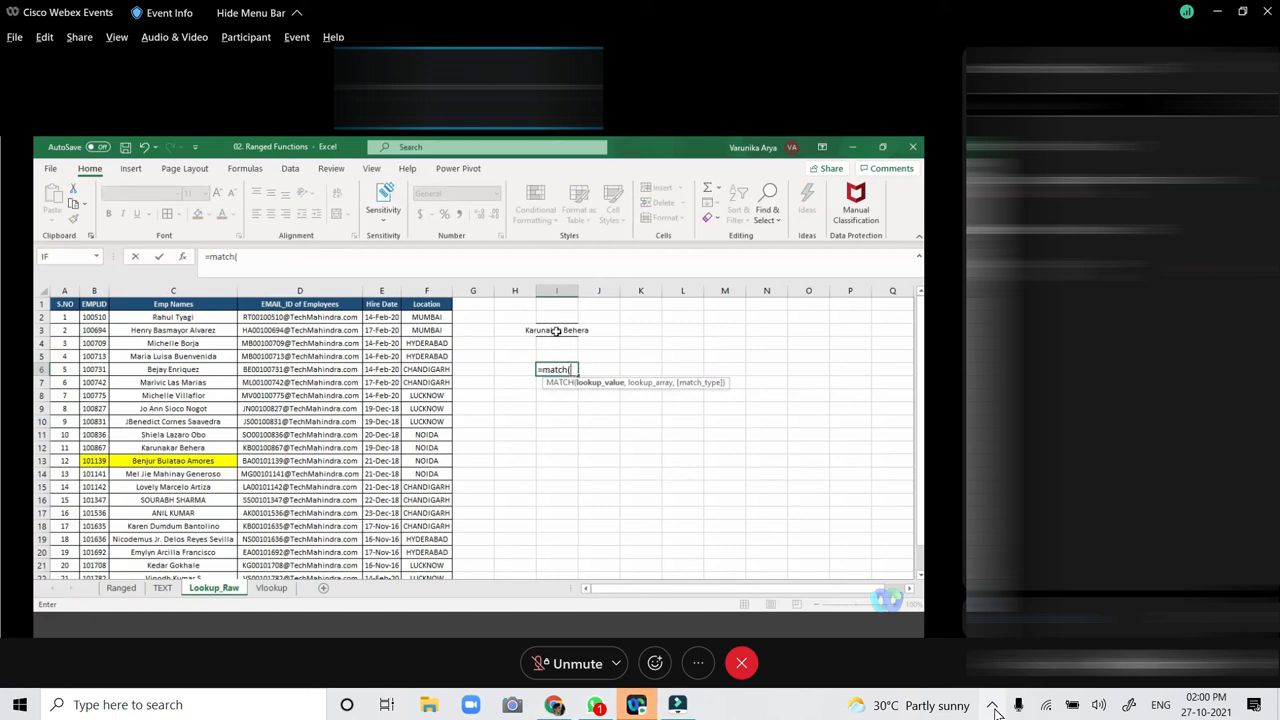
left_click(556, 330)
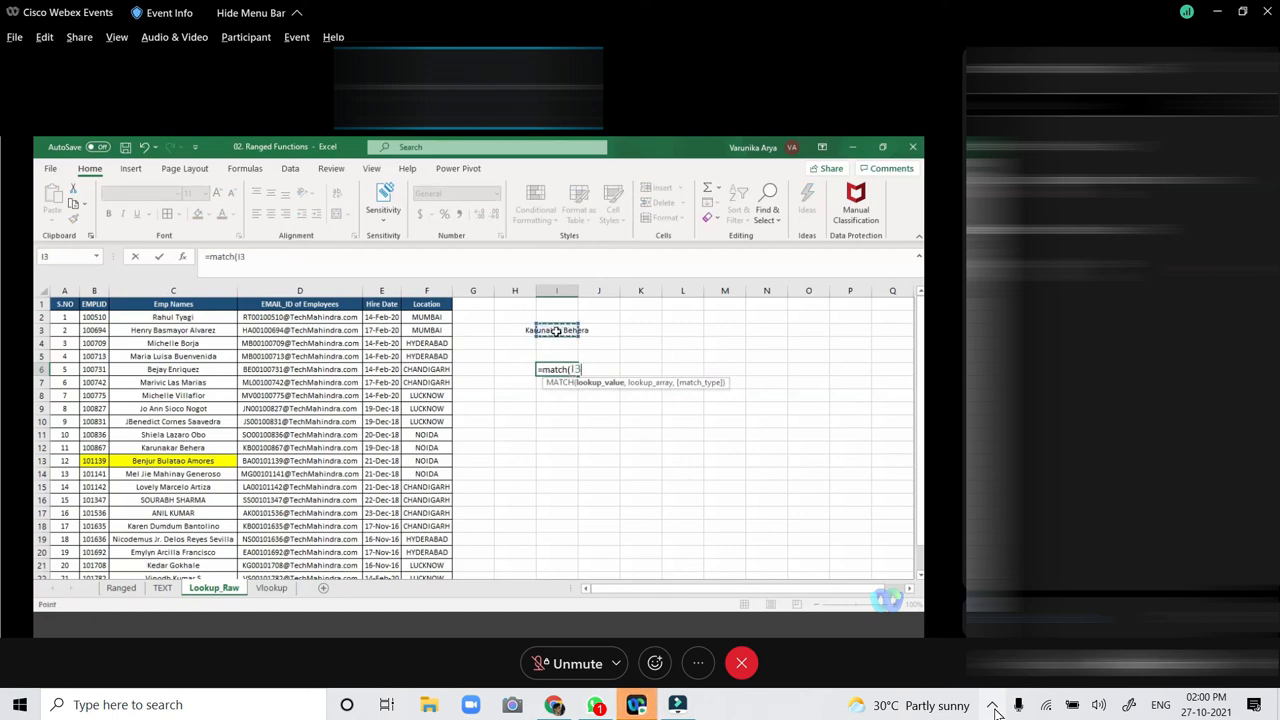
type(",")
left_click(172, 290)
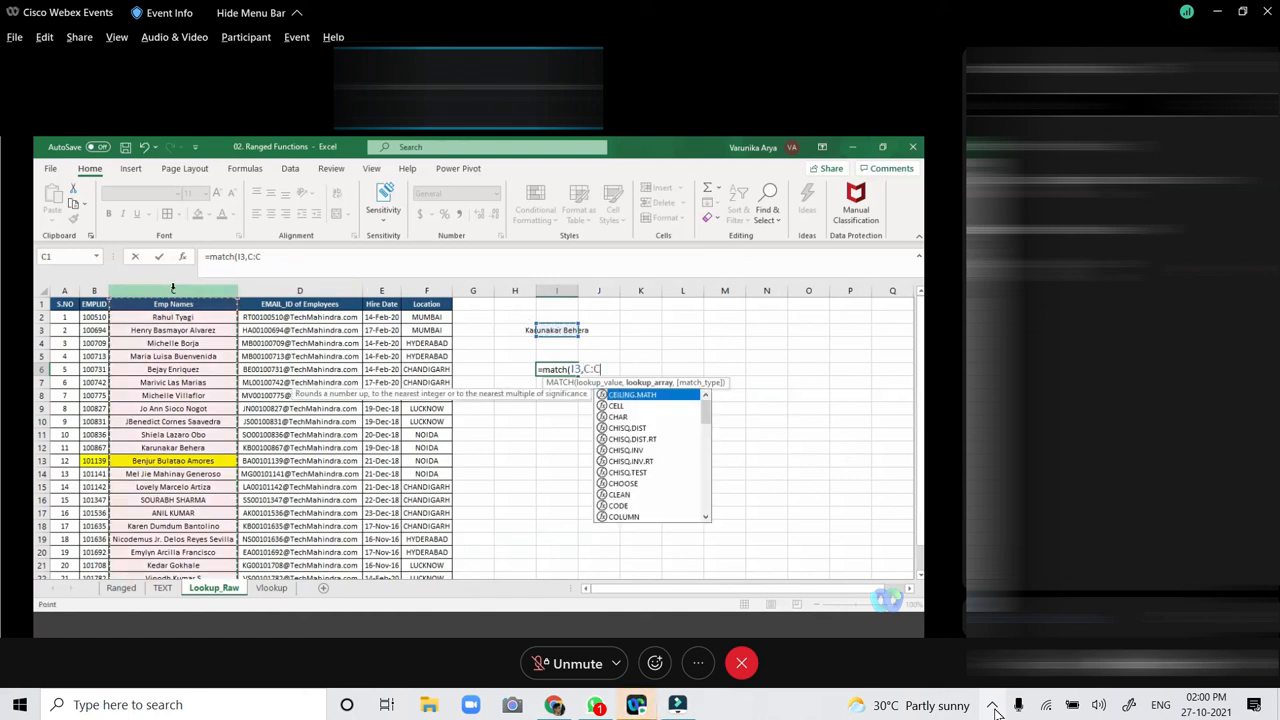
type(",0")
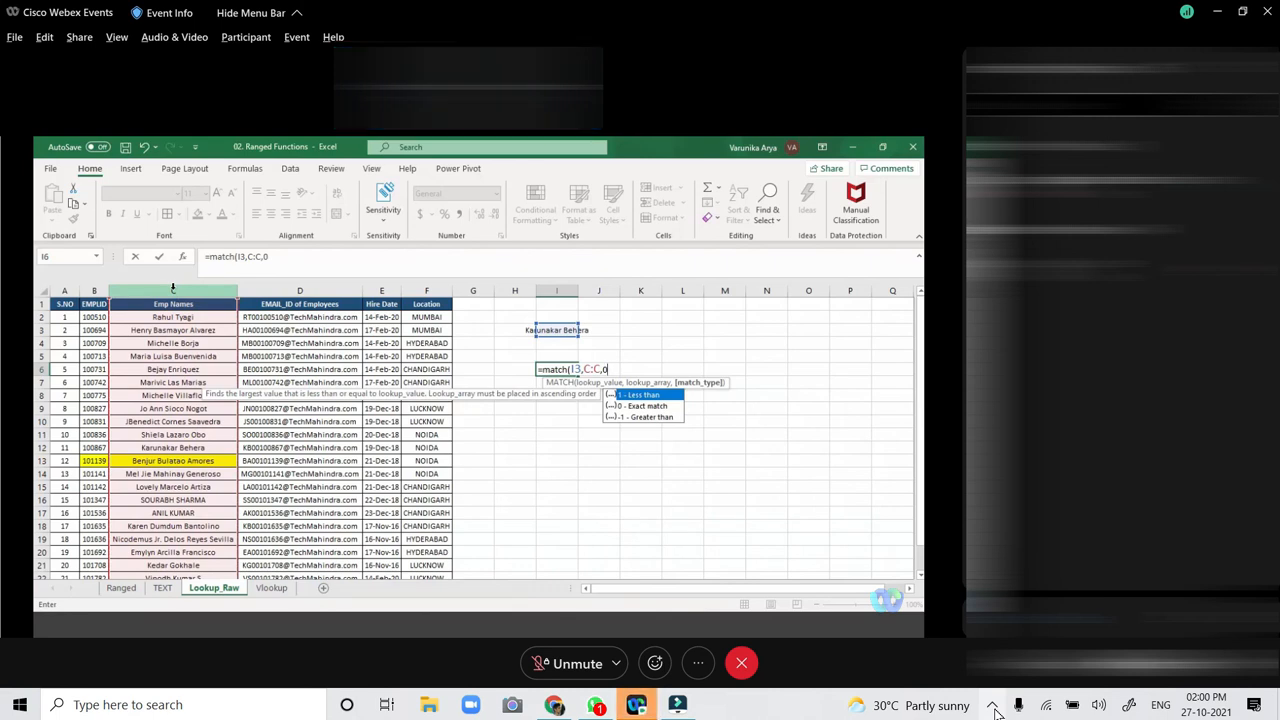
key("BackSpace")
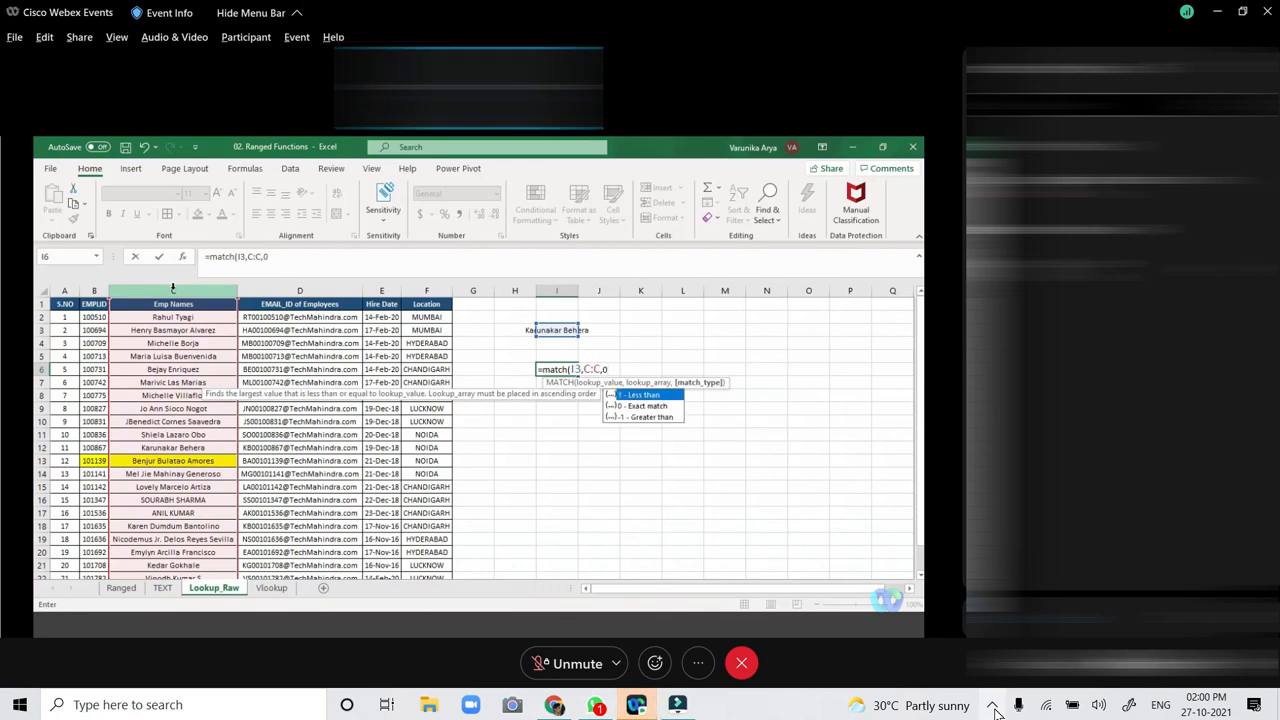
type("0)")
key("Return")
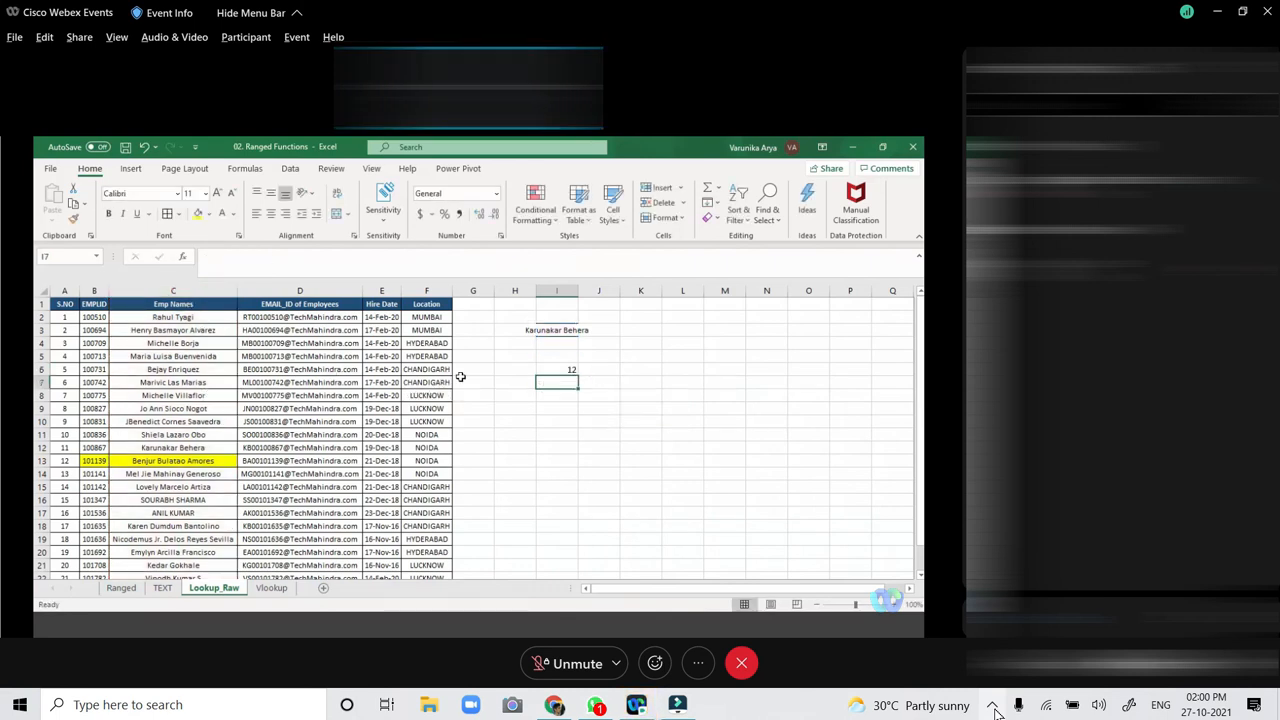
left_click(566, 368)
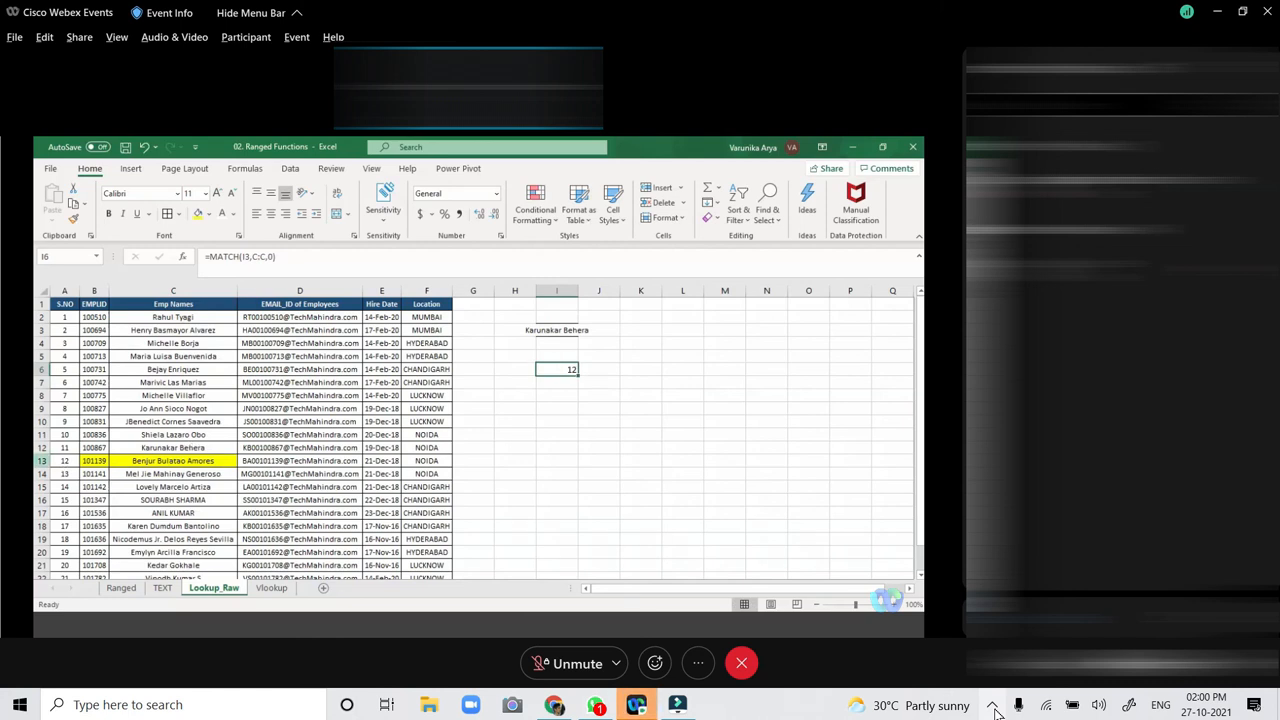
Compare the MATCH formula in I6 with rows 12 and 13 and the Emp Names column on Lookup_Raw.
left_click(42, 460)
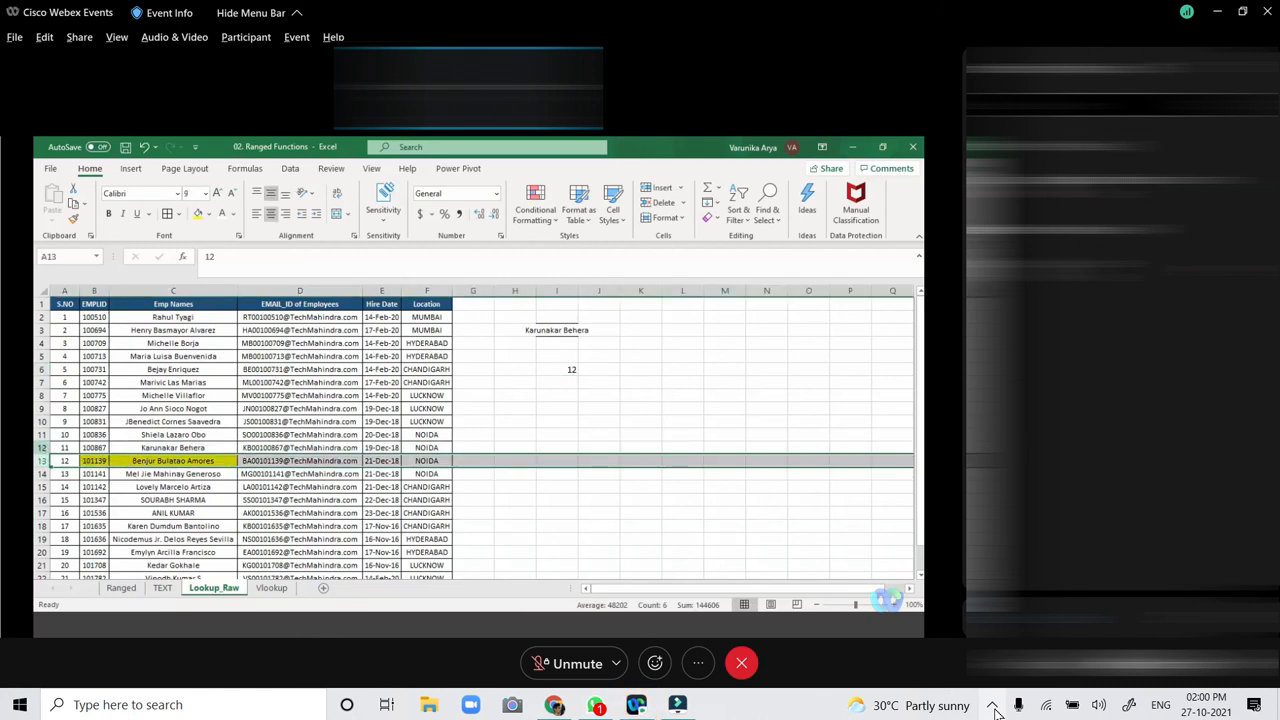
left_click(42, 448)
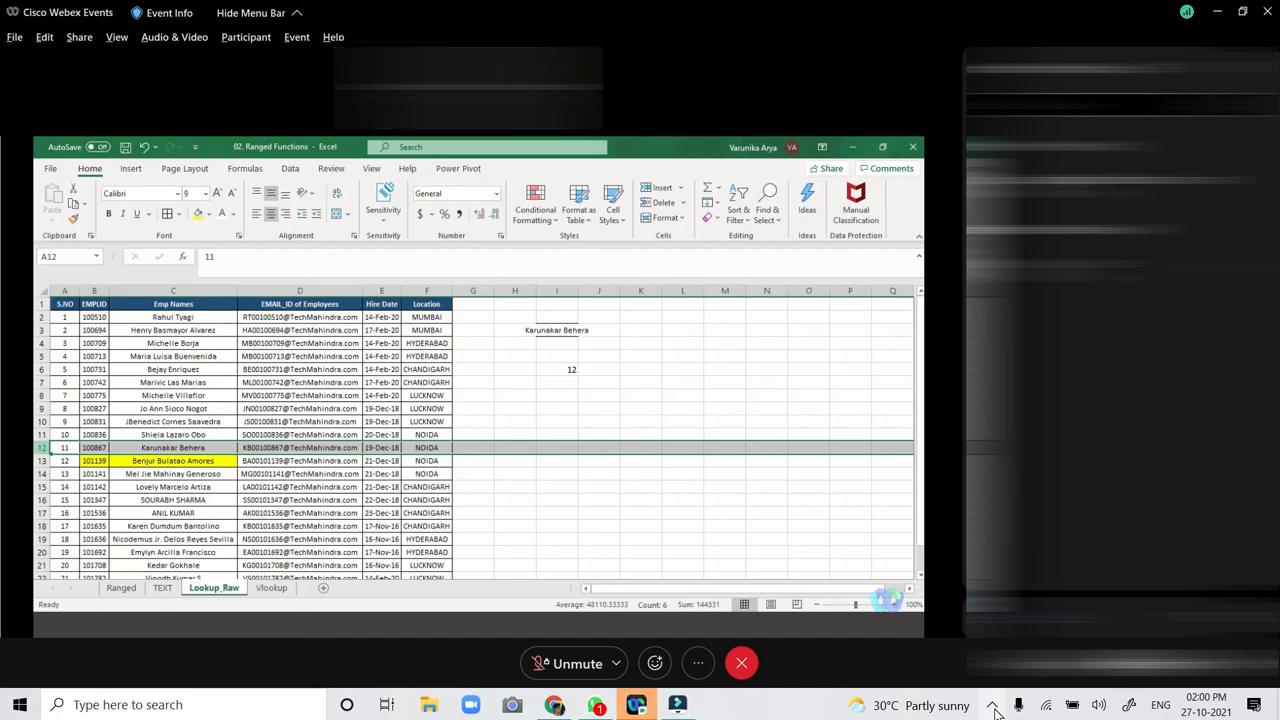
left_click(147, 447)
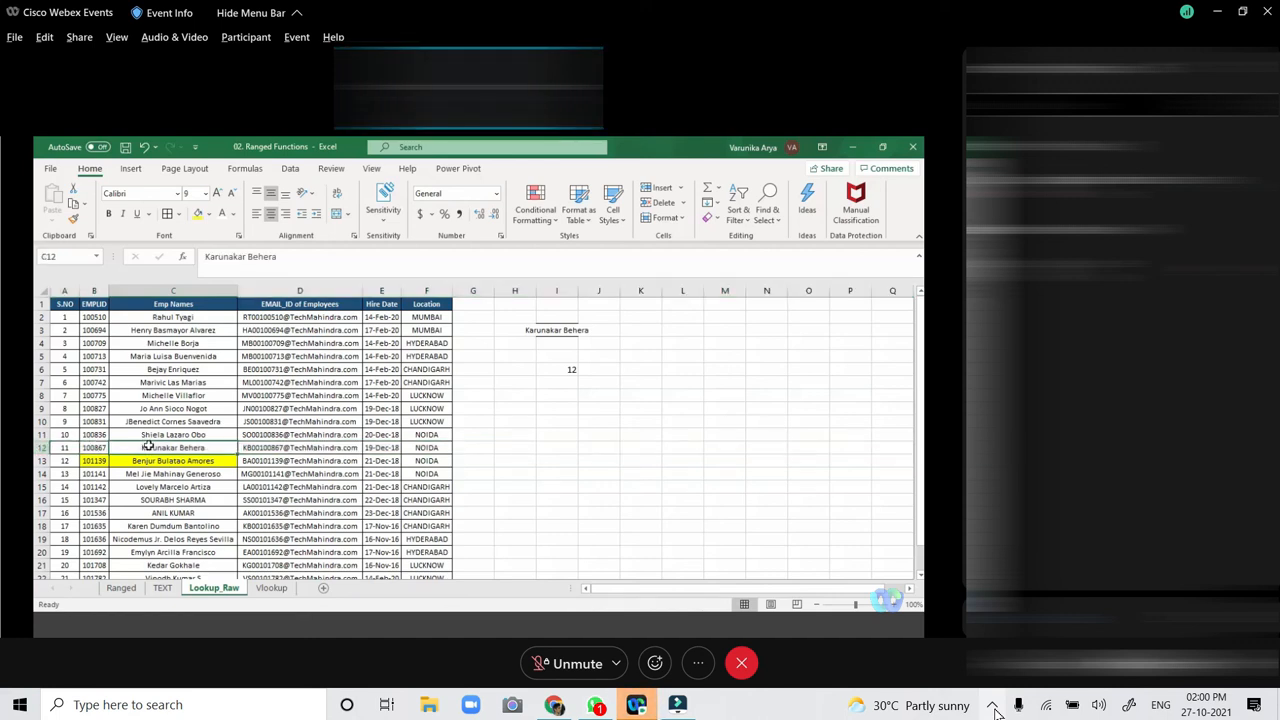
left_click(150, 290)
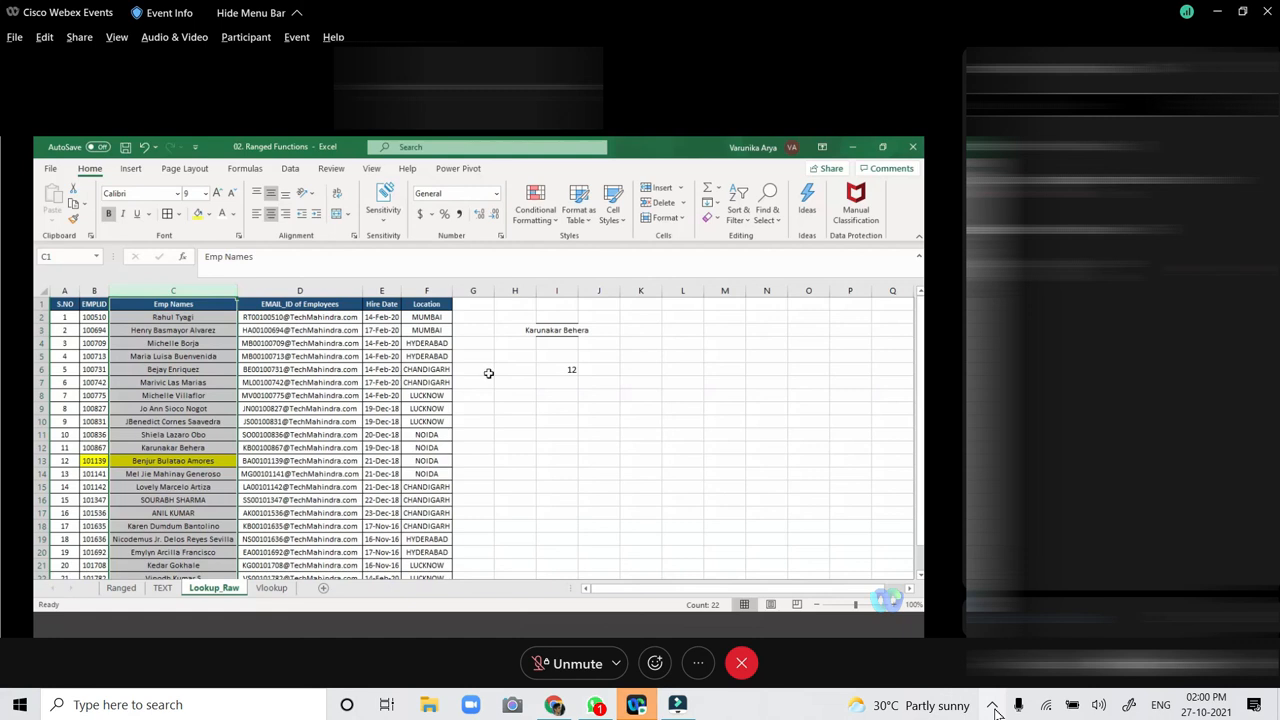
left_click(551, 374)
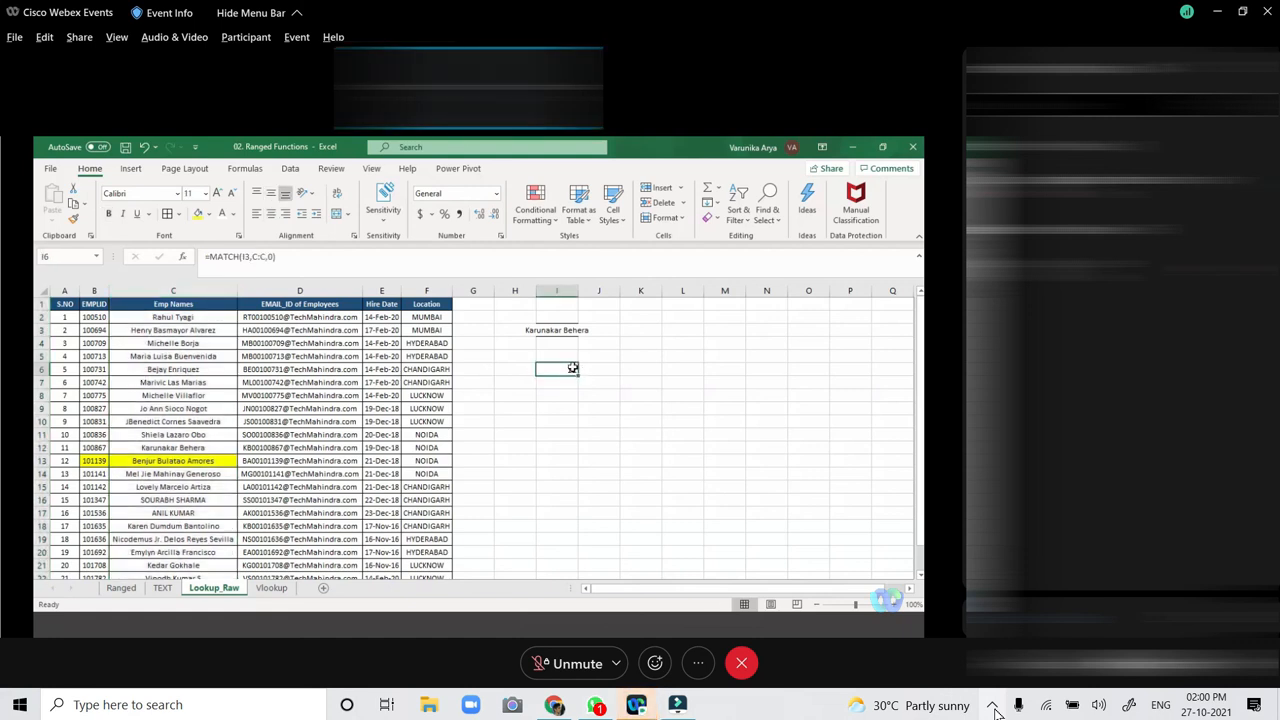
left_click(168, 290)
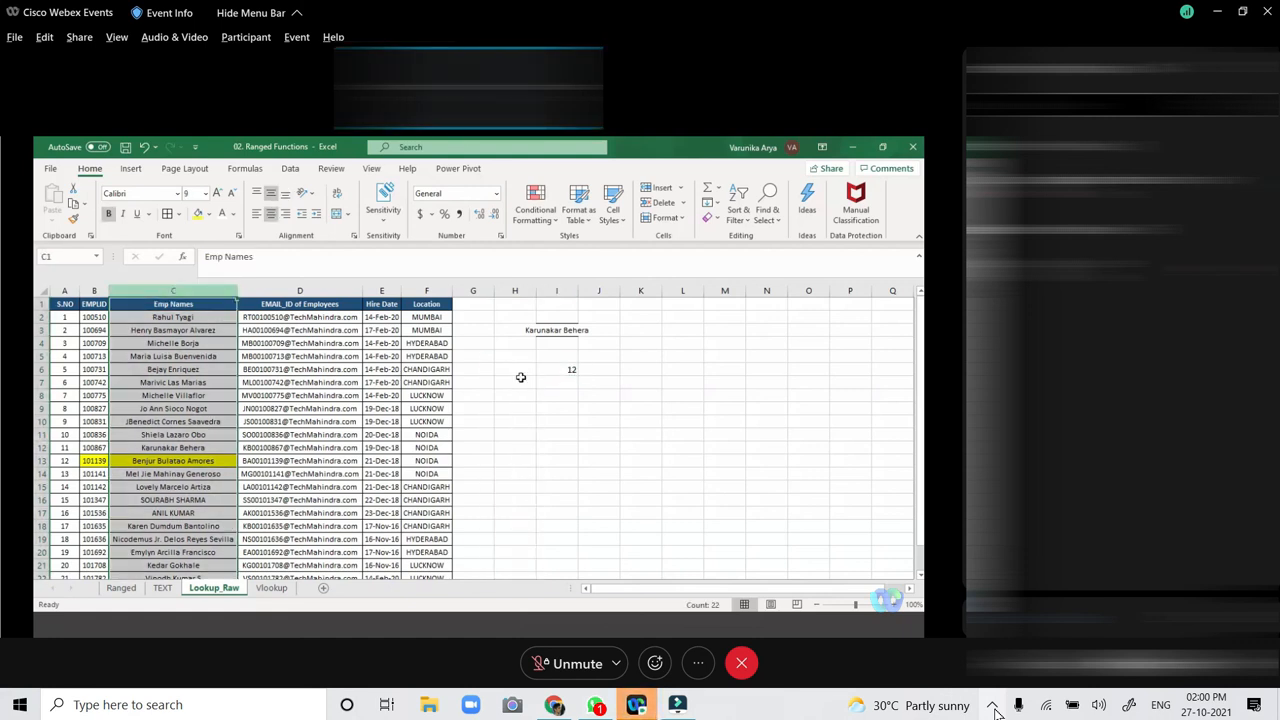
left_click(581, 403)
left_click(564, 372)
Label I5 as match and J5 as index above the formula cells on Lookup_Raw.
left_click(558, 354)
type("match")
key("Return")
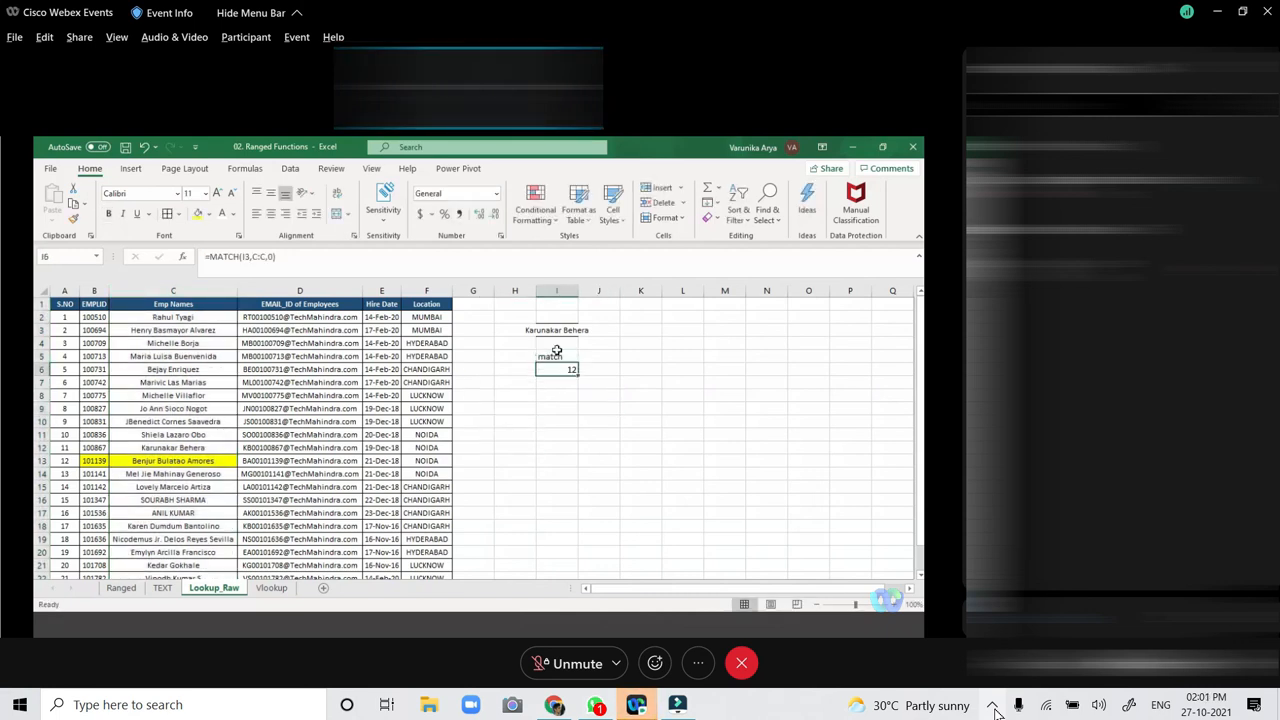
left_click(611, 356)
type("index")
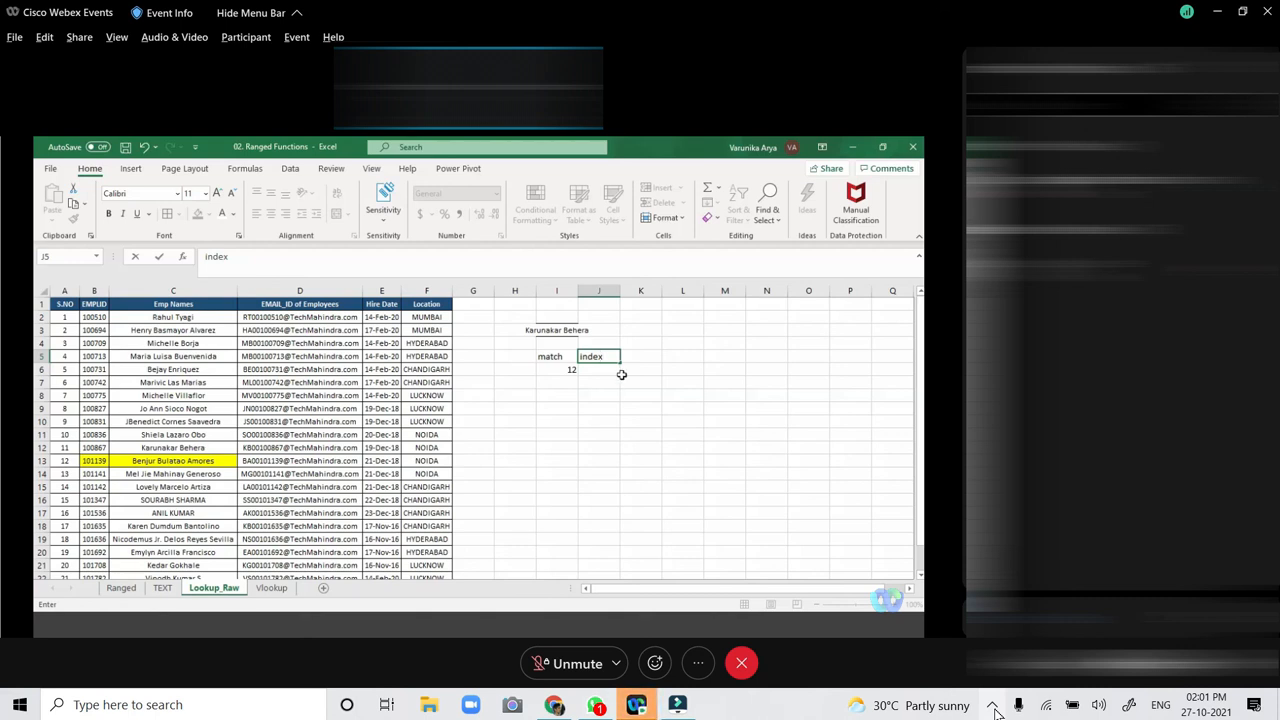
Enter =INDEX(C:C,12,0) in J6 to return the employee name at row 12 of column C.
left_click(608, 371)
type("=index")
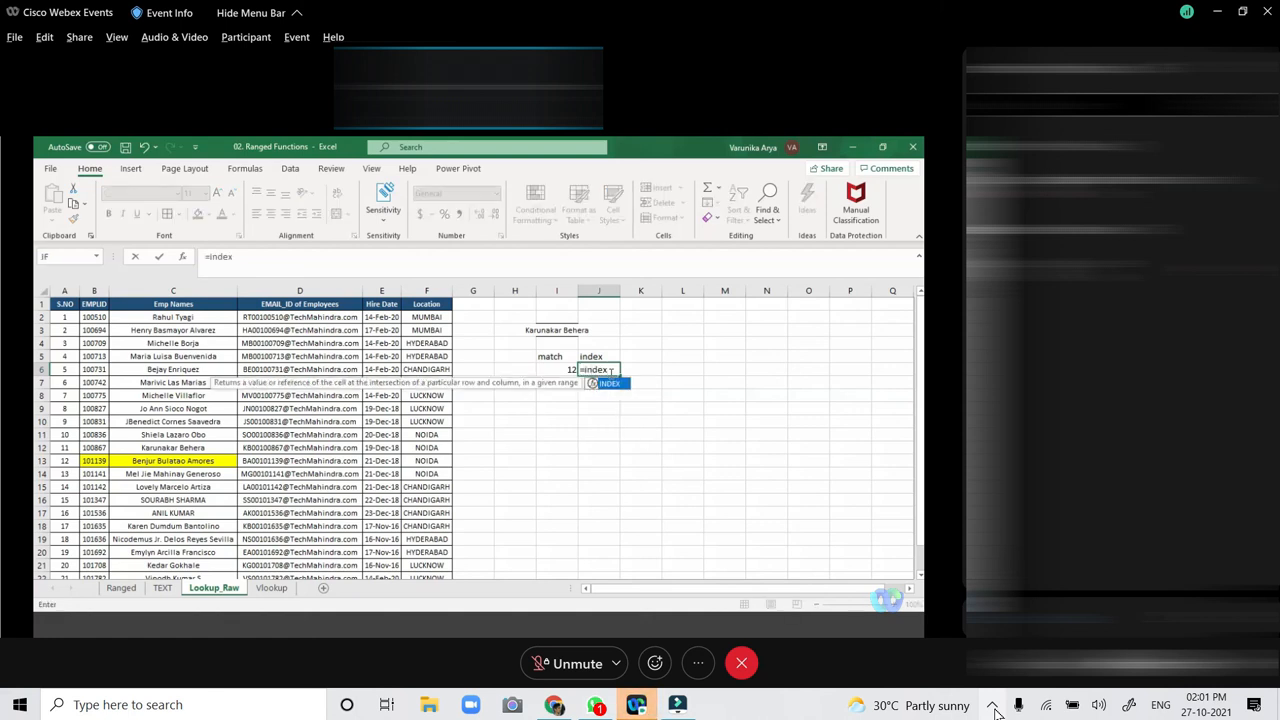
type("(")
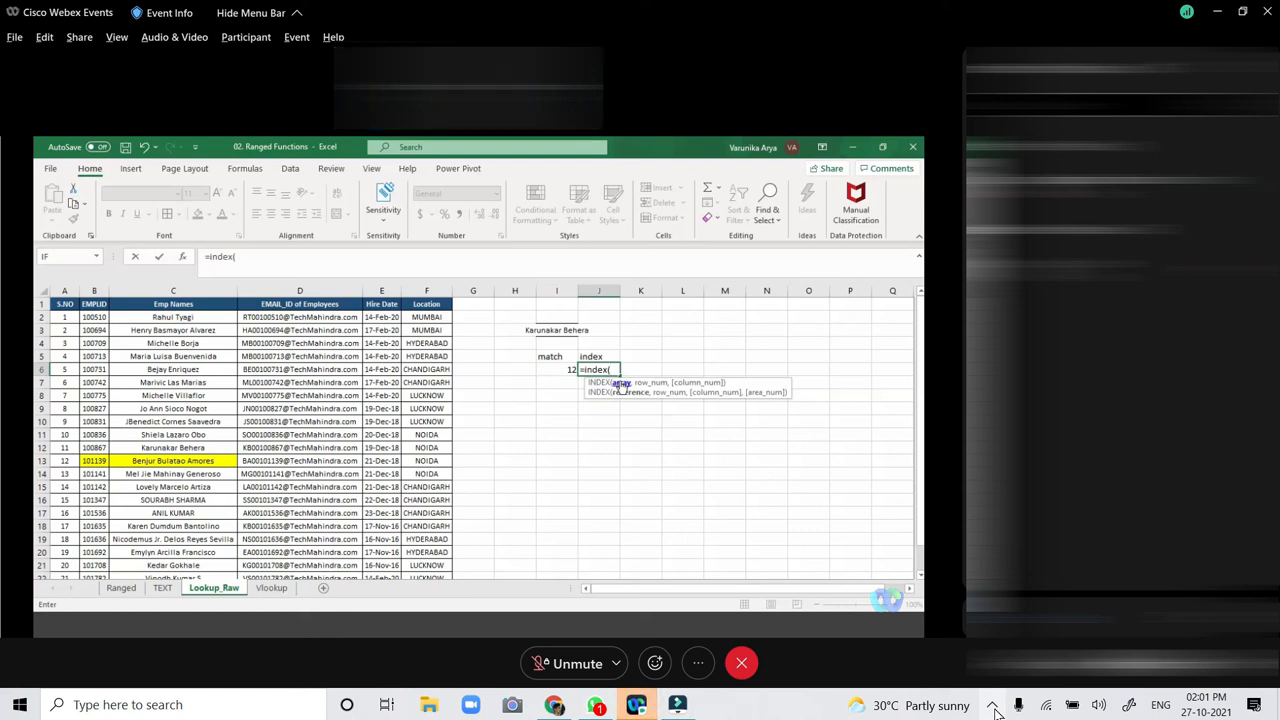
left_click(138, 290)
type(",12")
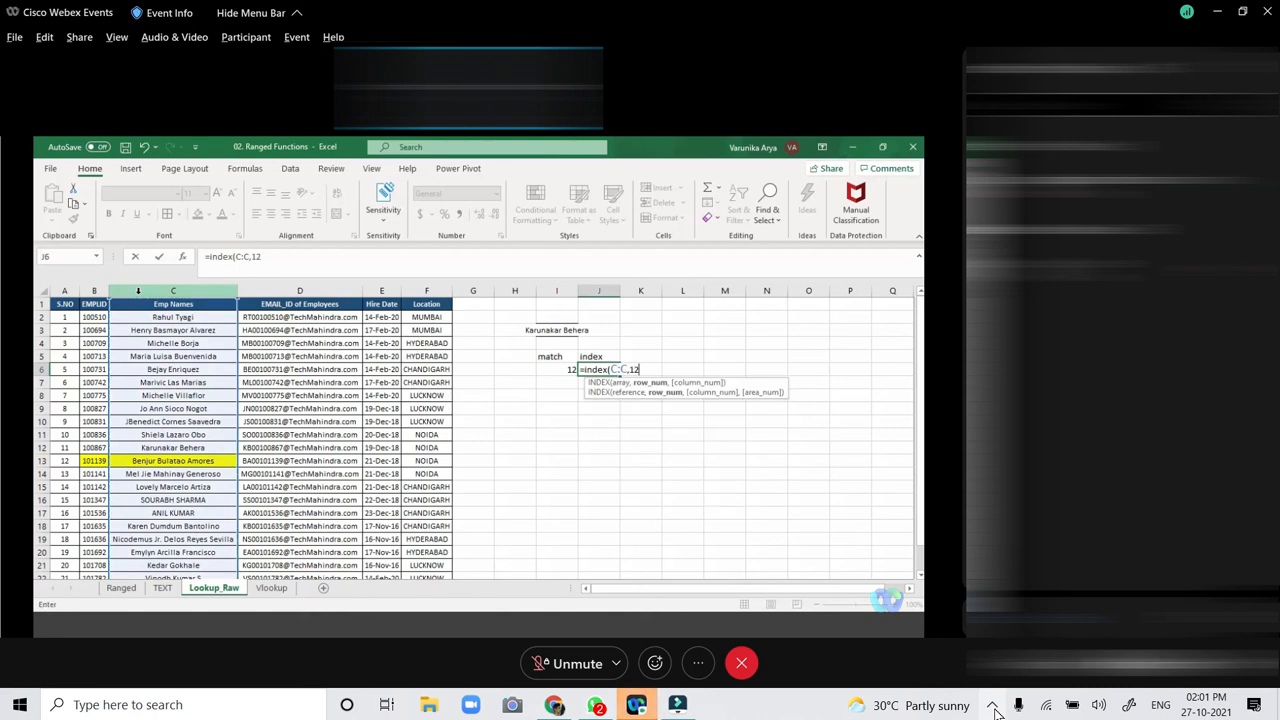
type(")")
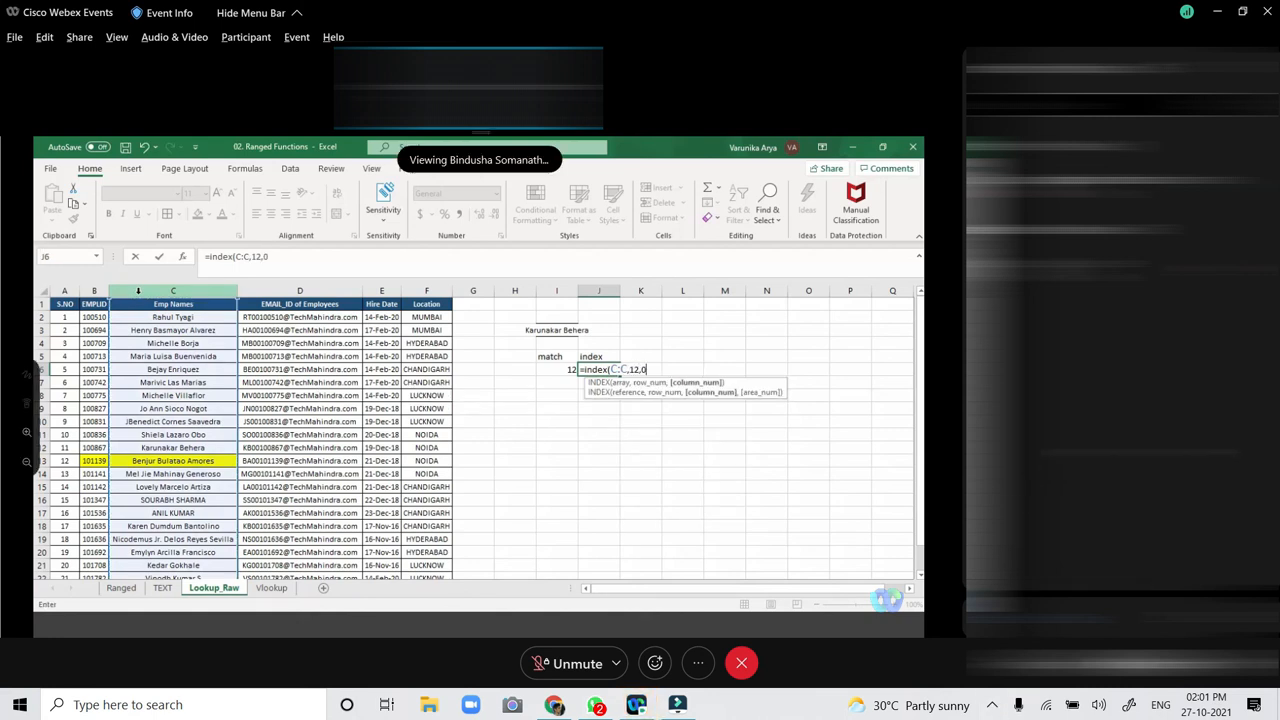
key("Return")
left_click(599, 369)
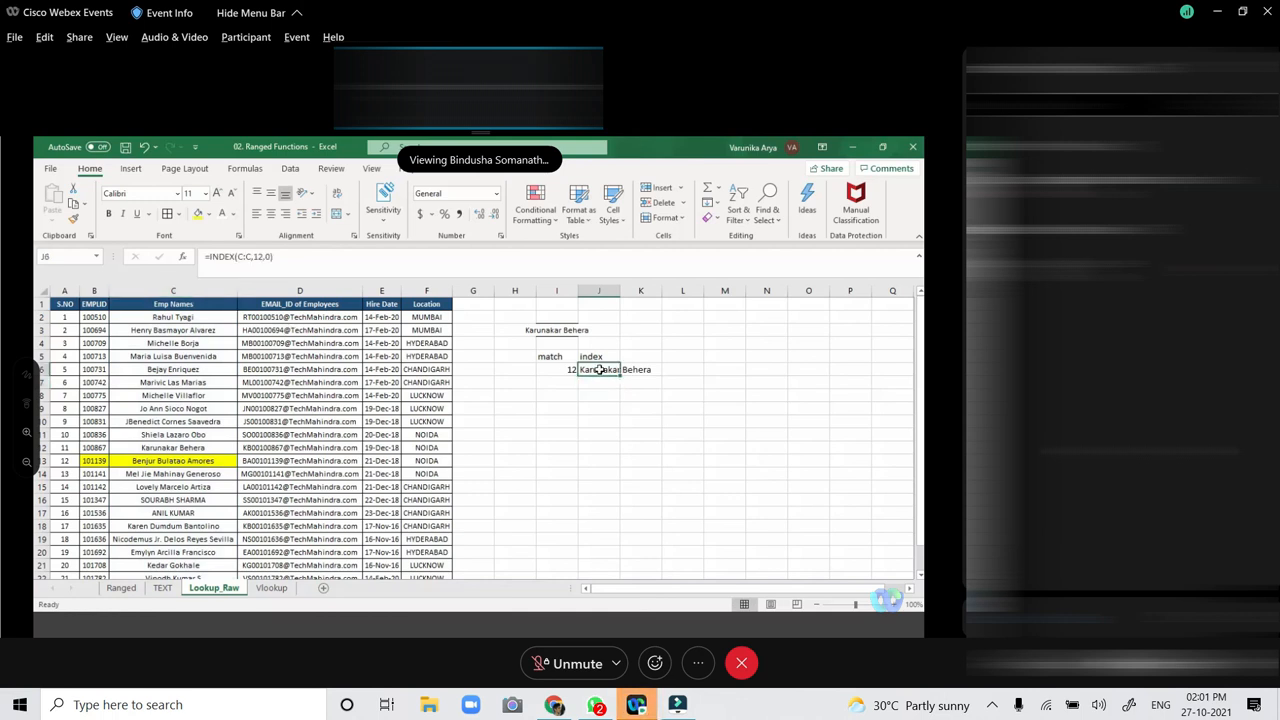
Check the INDEX output against C12 in the Emp Names column and select the formula cells I6:J6.
left_click(167, 289)
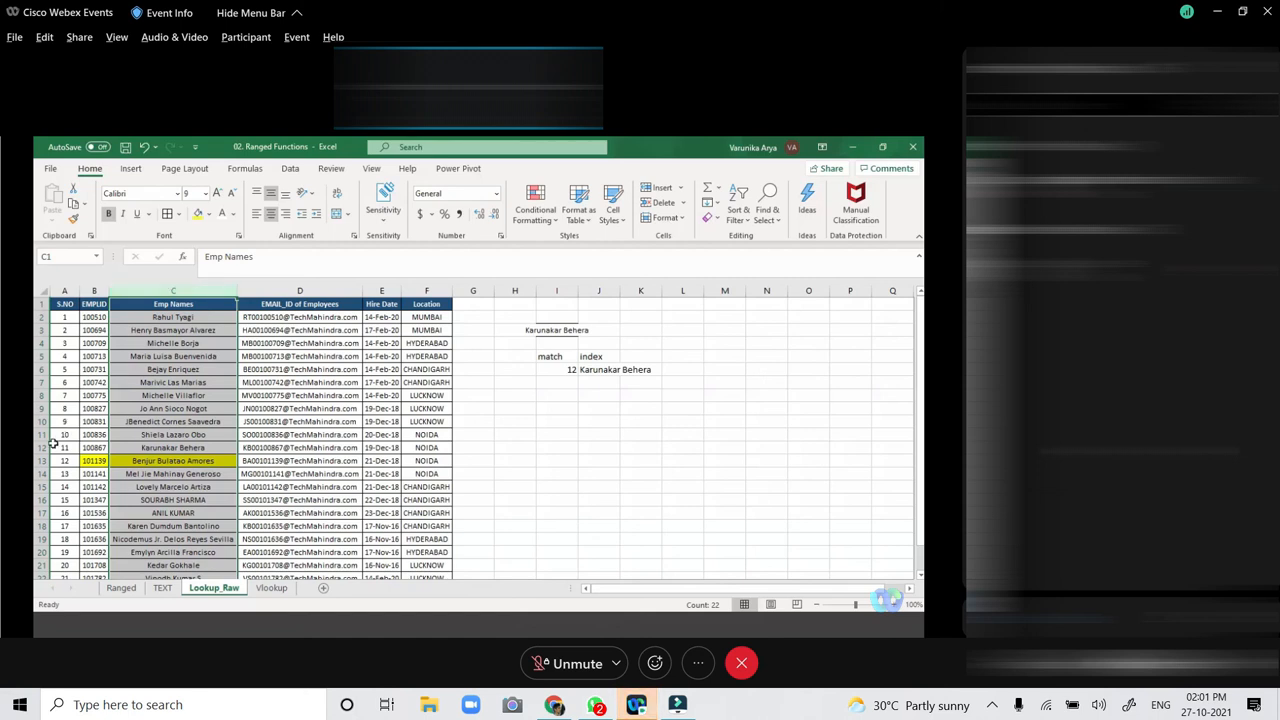
left_click(150, 447)
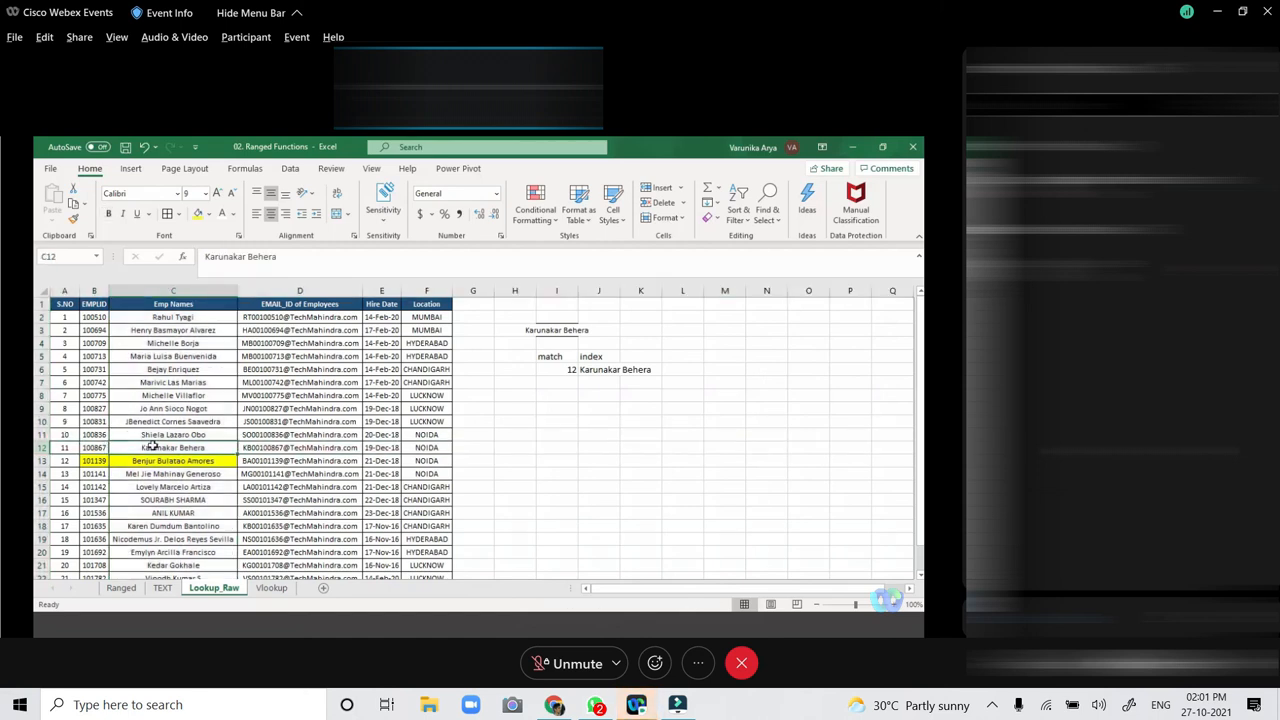
left_click_drag(562, 369, 588, 369)
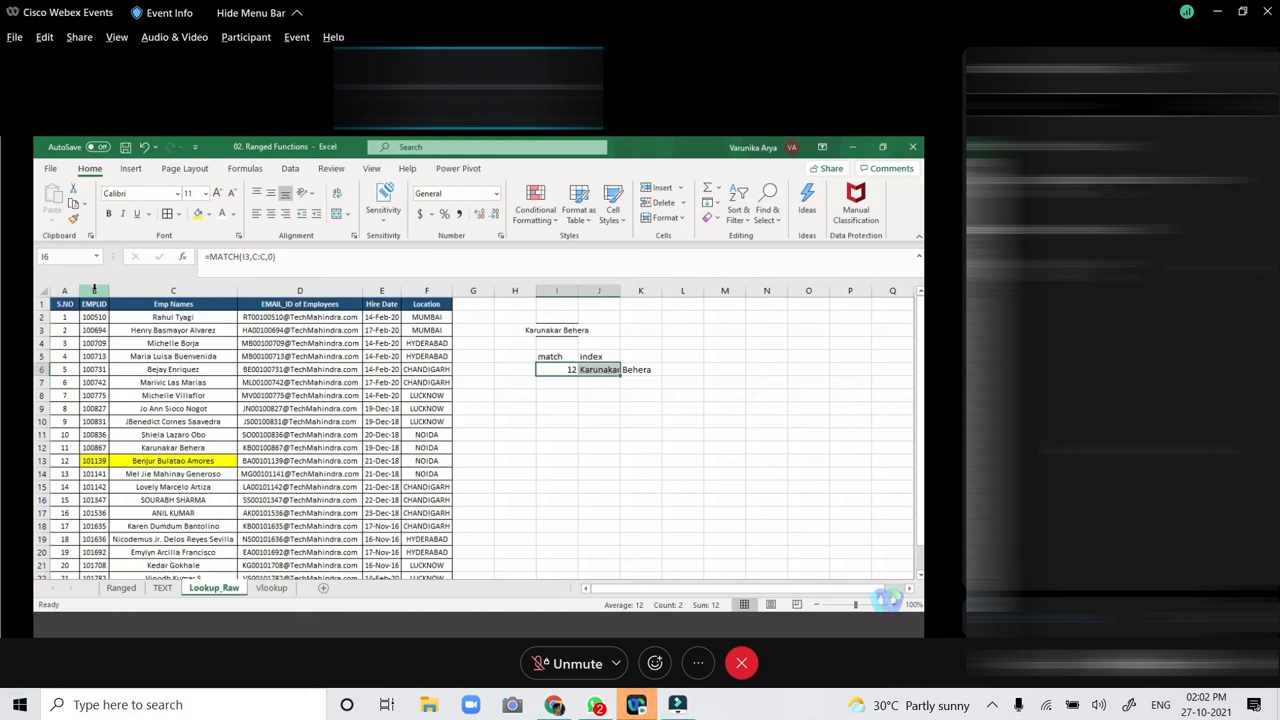
Move the EMPLID column from B to G, after Location, and delete the emptied column B.
left_click(94, 290)
key("ctrl+c")
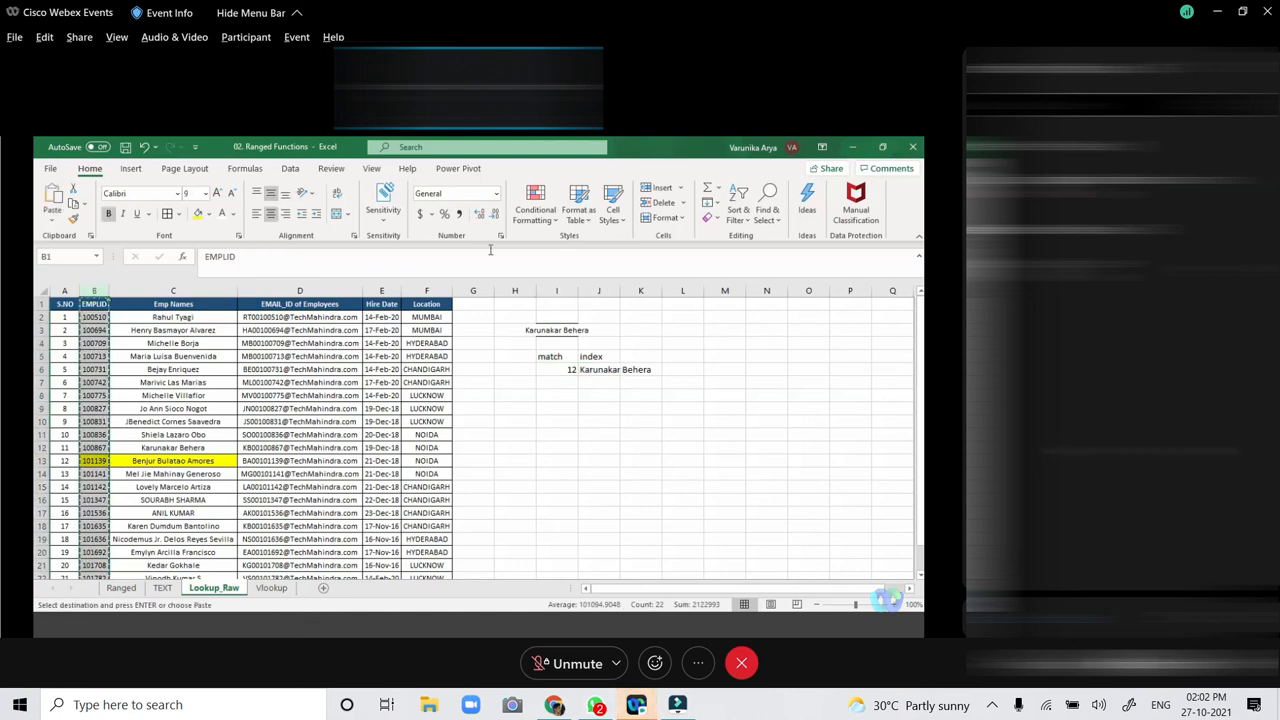
left_click(477, 290)
key("Return")
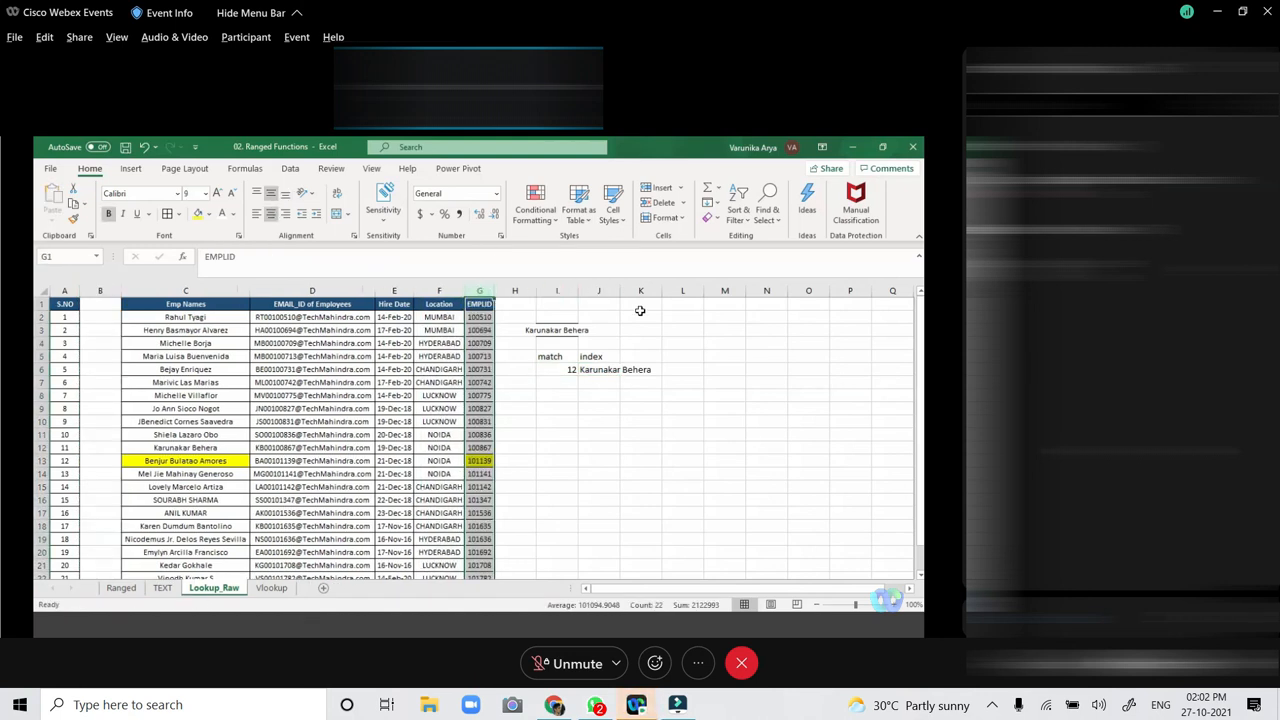
left_click(100, 290)
right_click(100, 290)
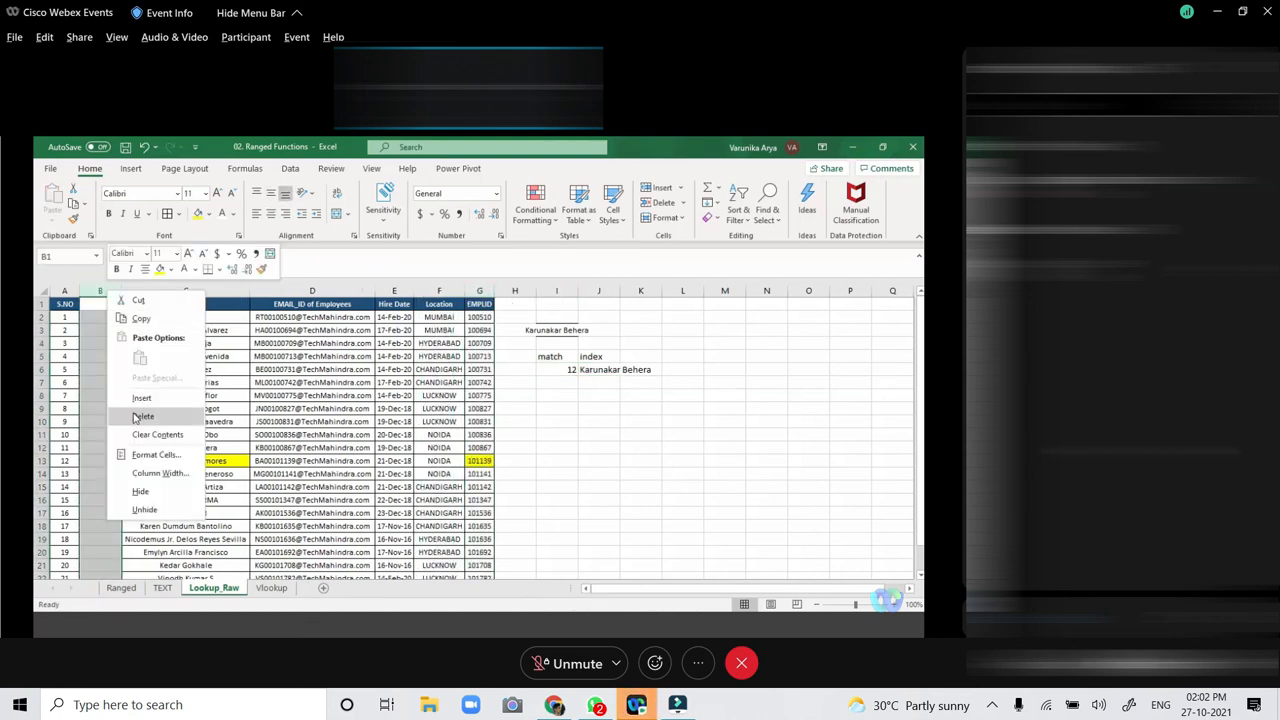
left_click(130, 415)
left_click(513, 382)
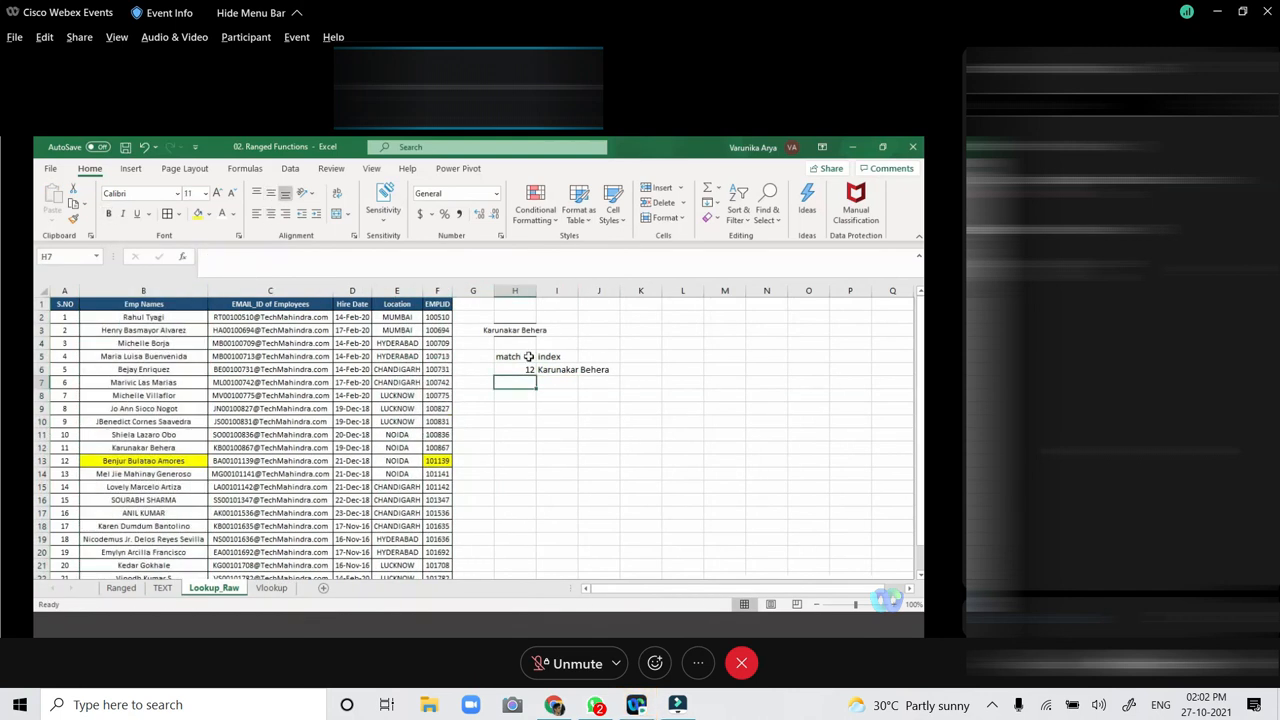
left_click(511, 289)
left_click(437, 290)
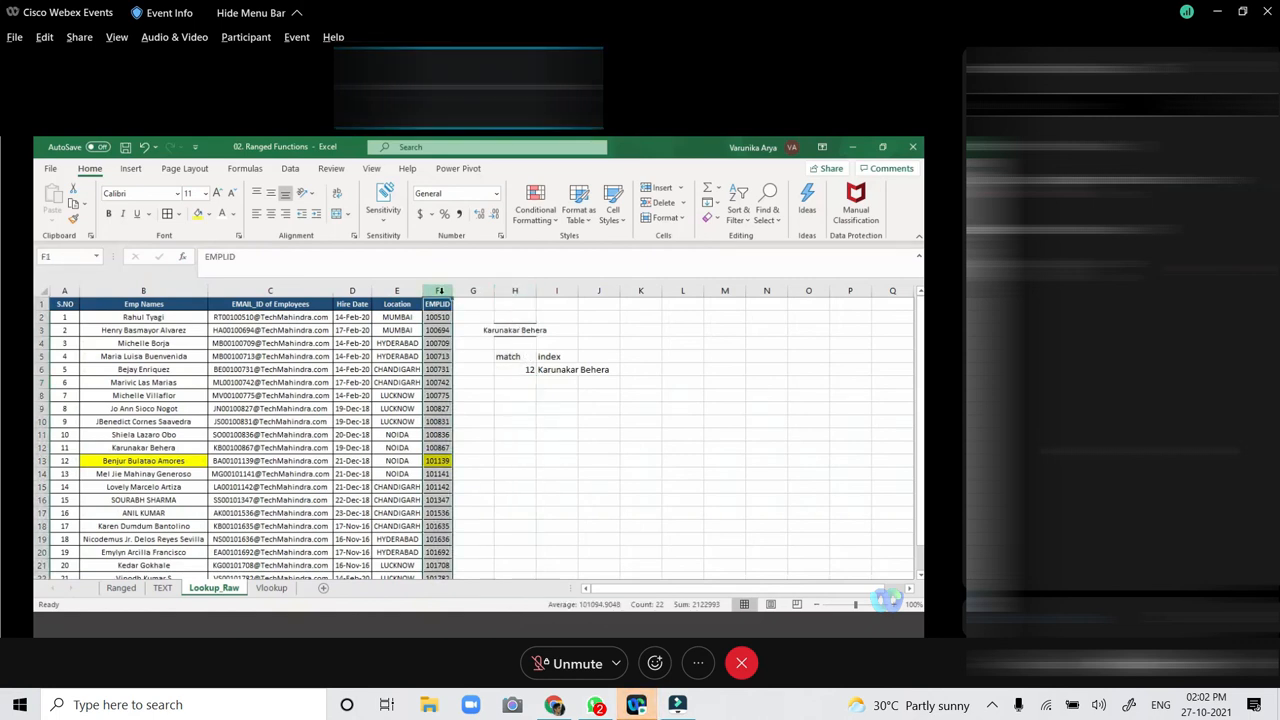
Clear the lookup formulas from B2:E9 on the Vlookup sheet.
left_click(272, 588)
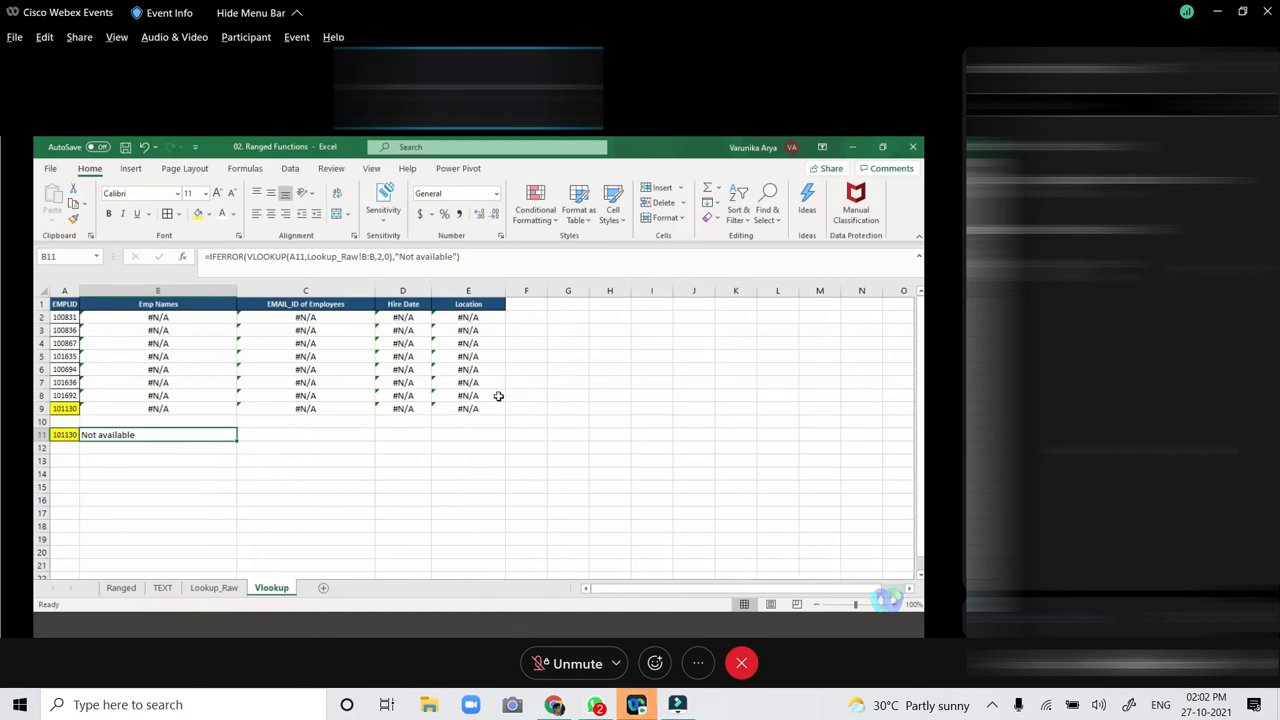
left_click_drag(180, 317, 482, 415)
key("Delete")
Enter =VLOOKUP(A2,Lookup_Raw!B:F,5,0) in B2 on Vlookup to look up the employee ID in A2.
left_click(167, 318)
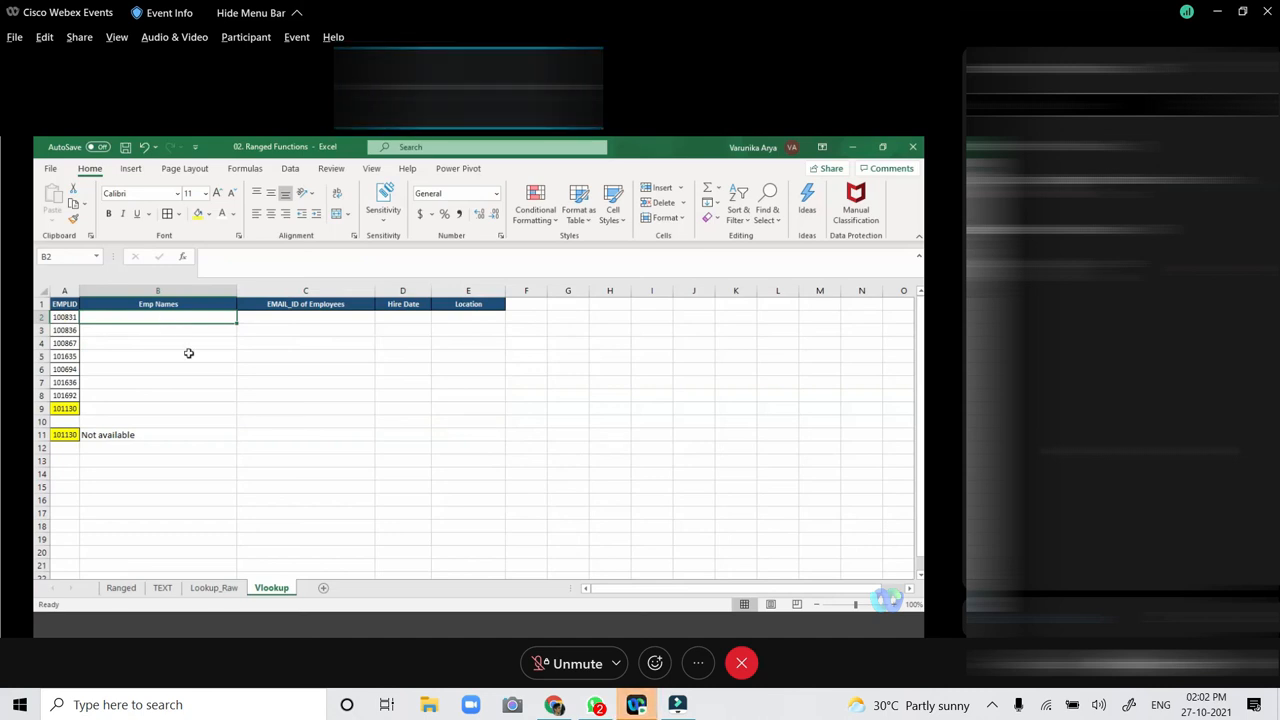
type("=VLOOKUP(")
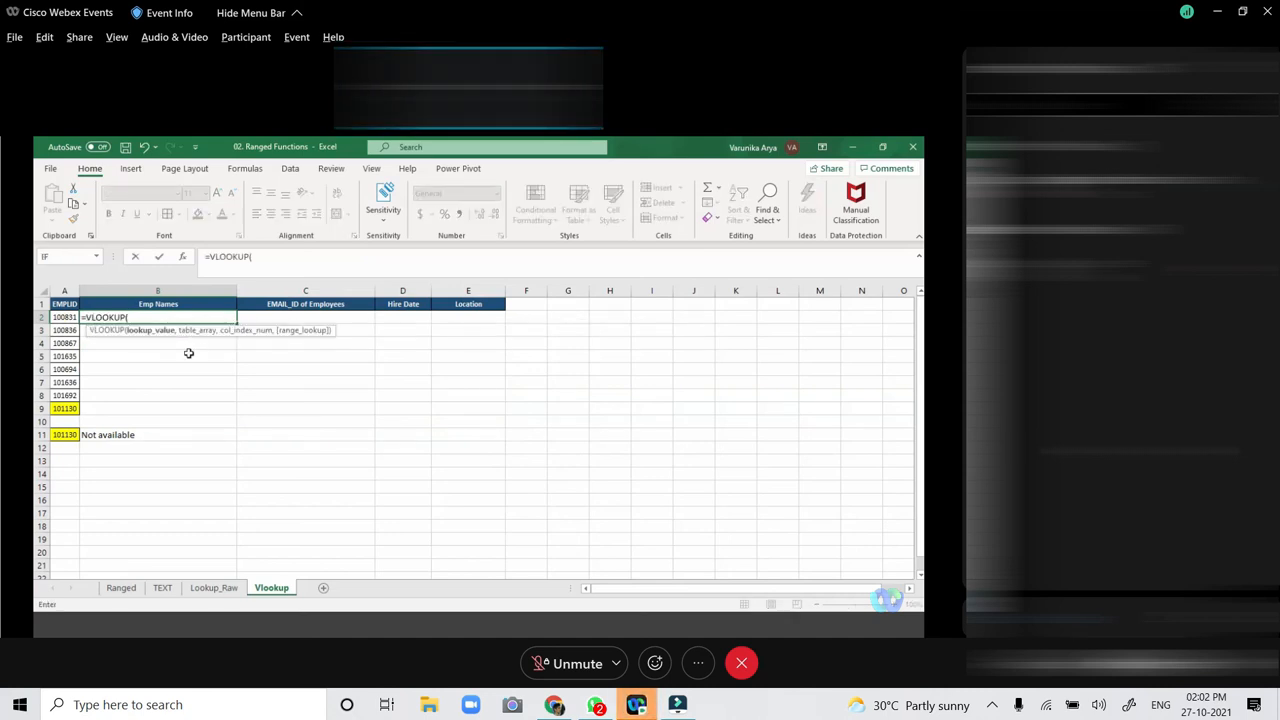
type("A2,")
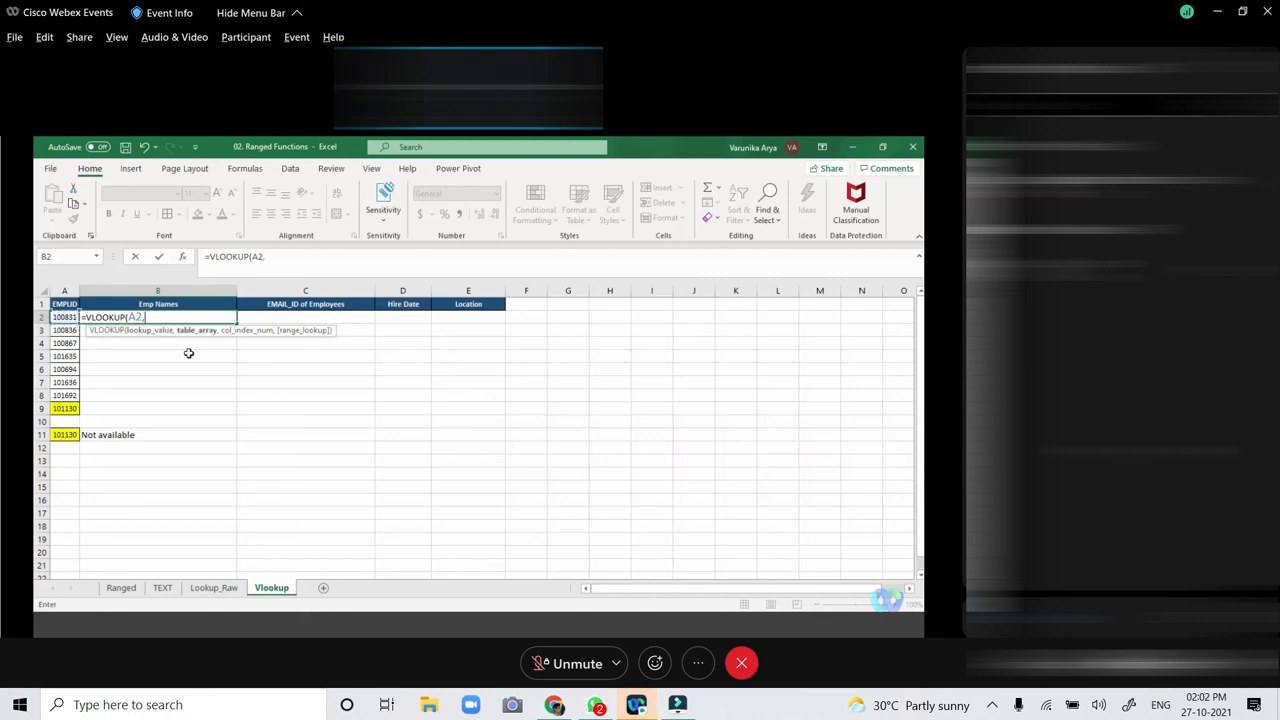
left_click(213, 587)
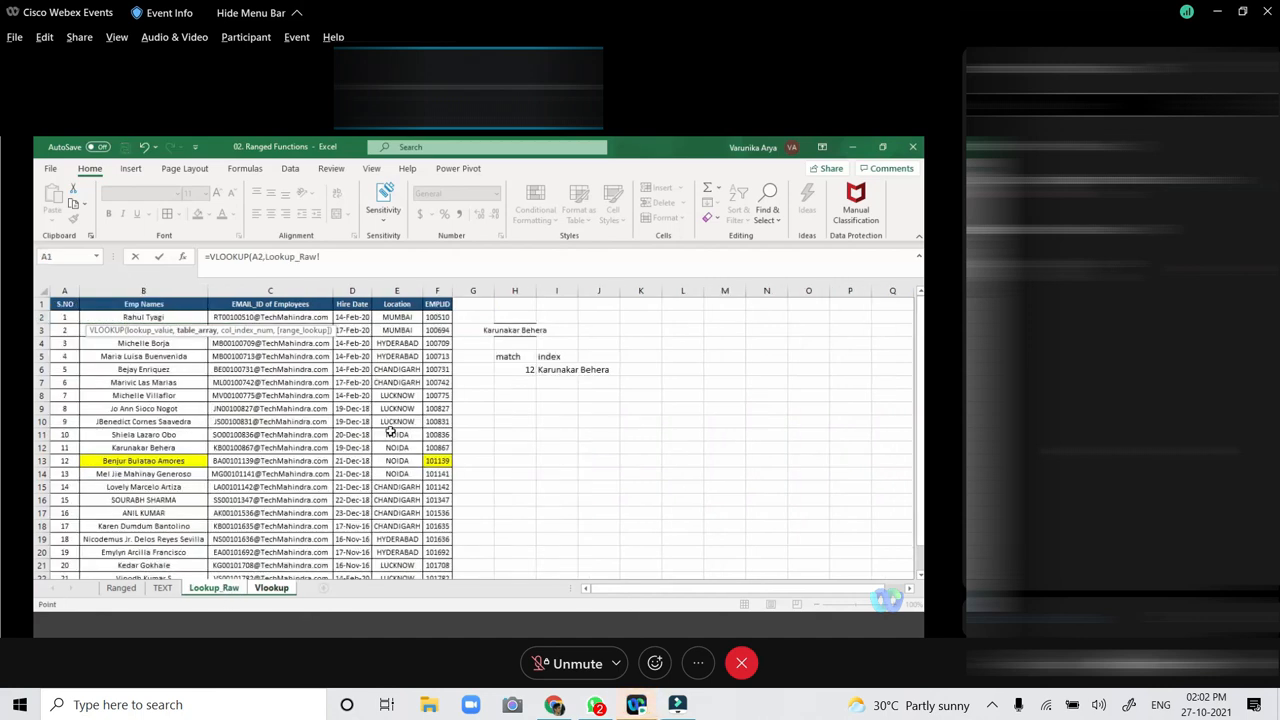
left_click(437, 289)
left_click_drag(437, 289, 182, 296)
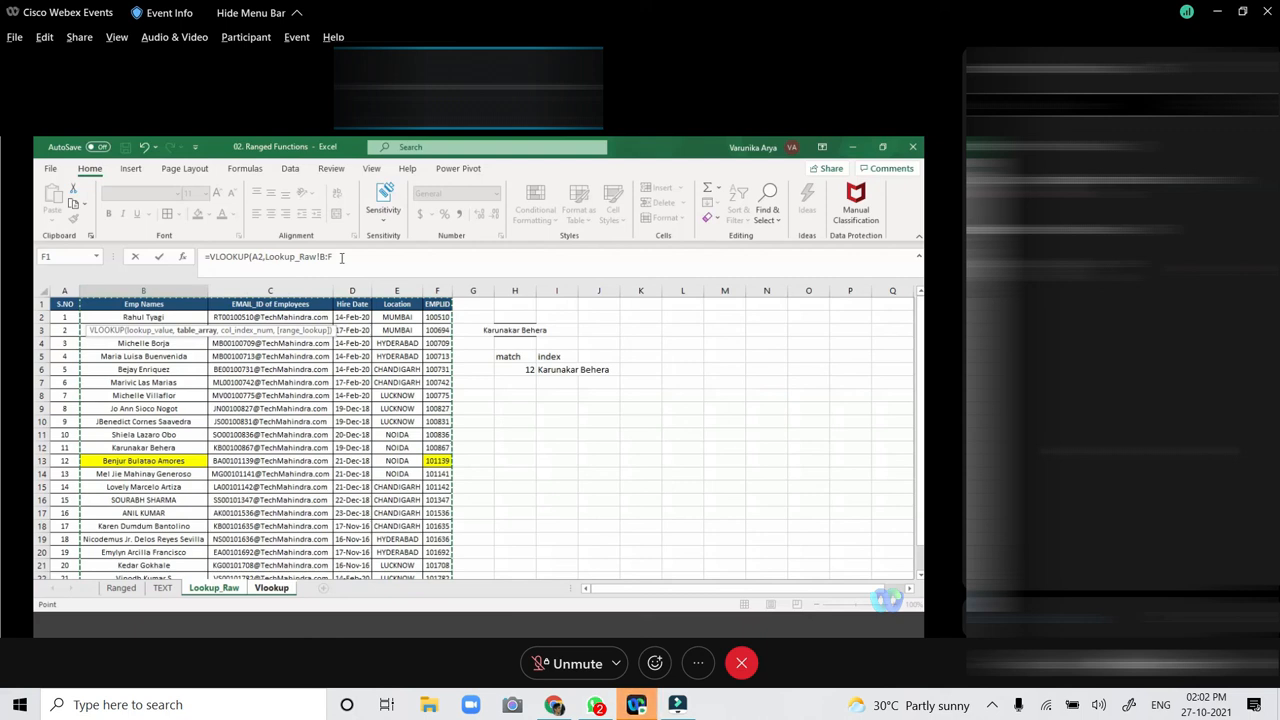
type(",5,F")
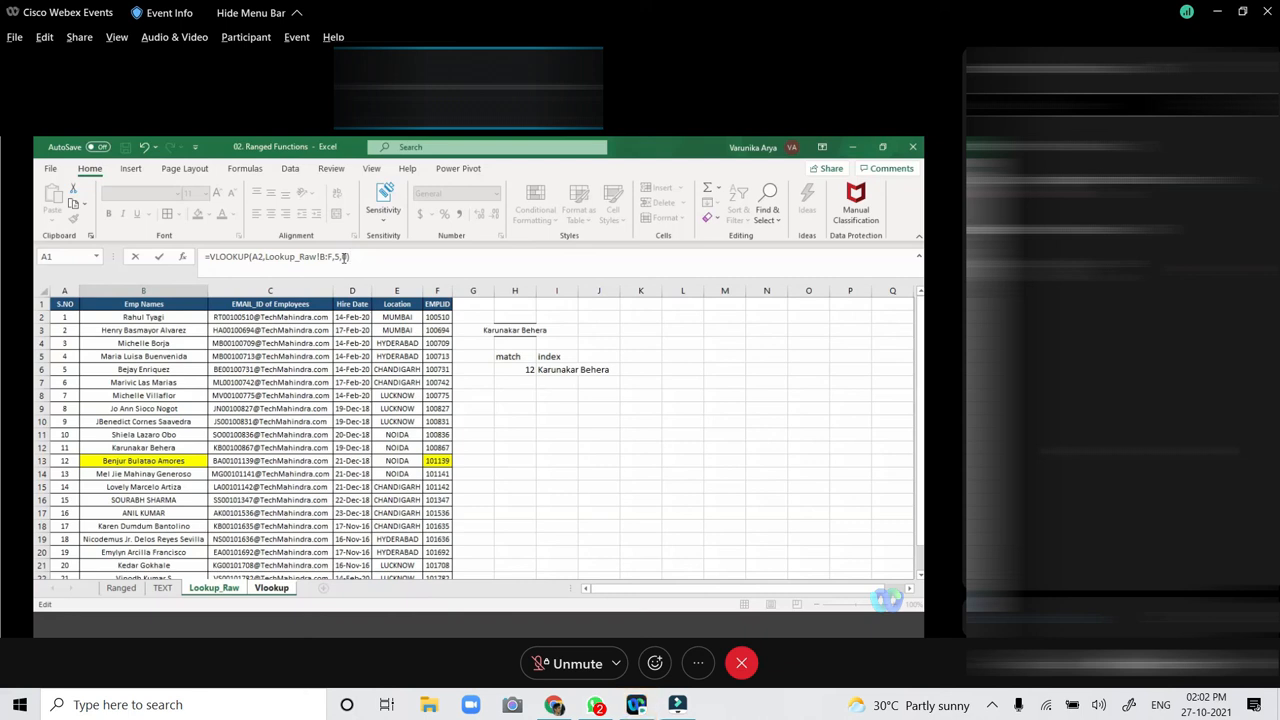
key("Return")
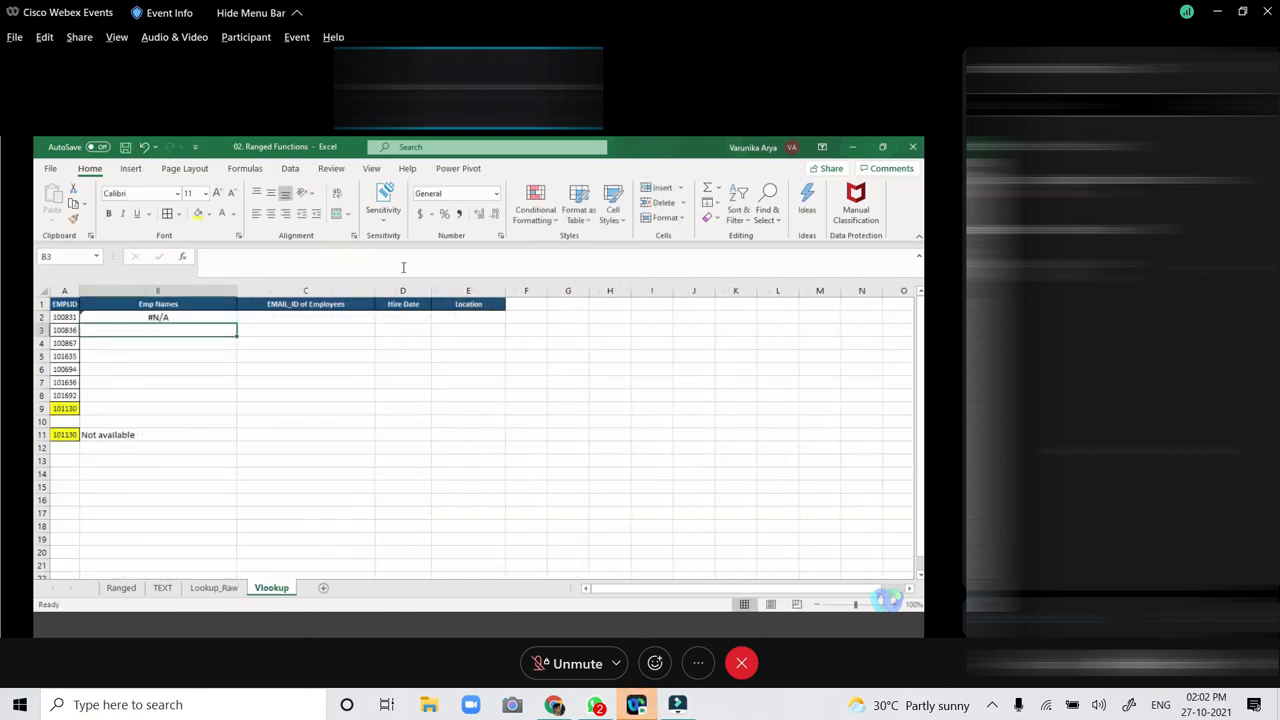
Review the formula in B2 and compare the EMPLID and Emp Names column positions on Lookup_Raw.
left_click(229, 316)
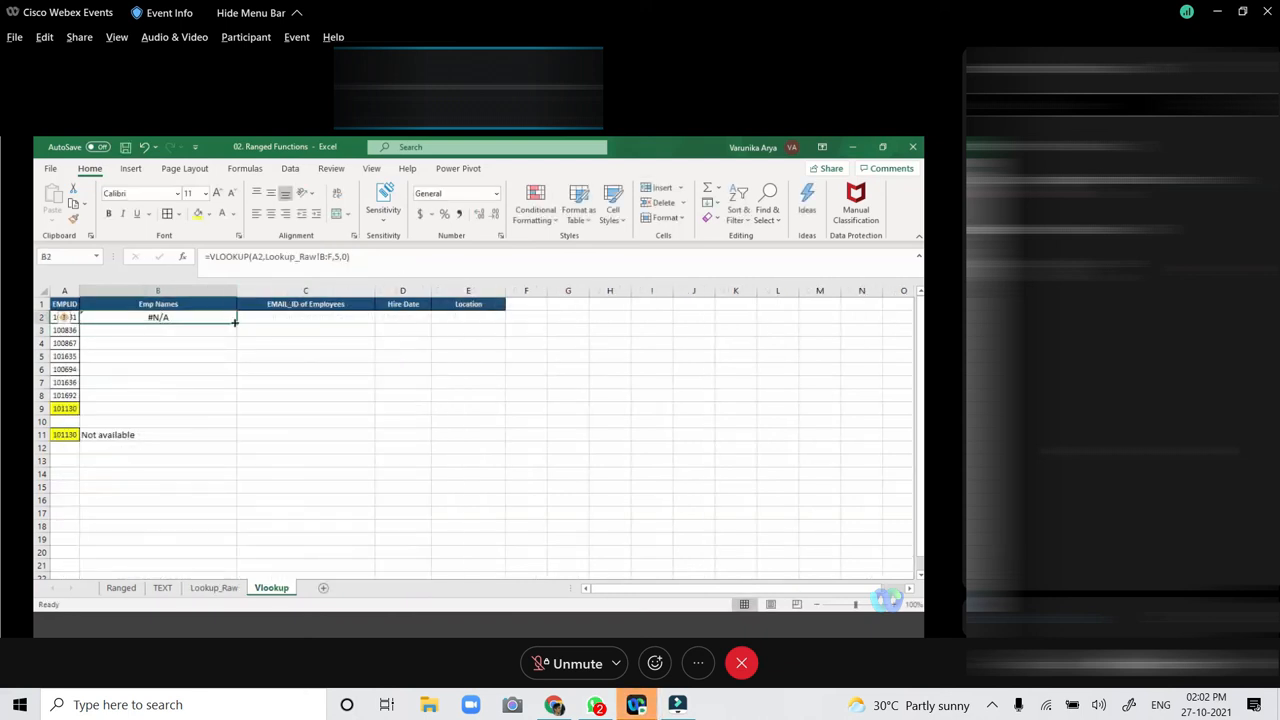
left_click(214, 588)
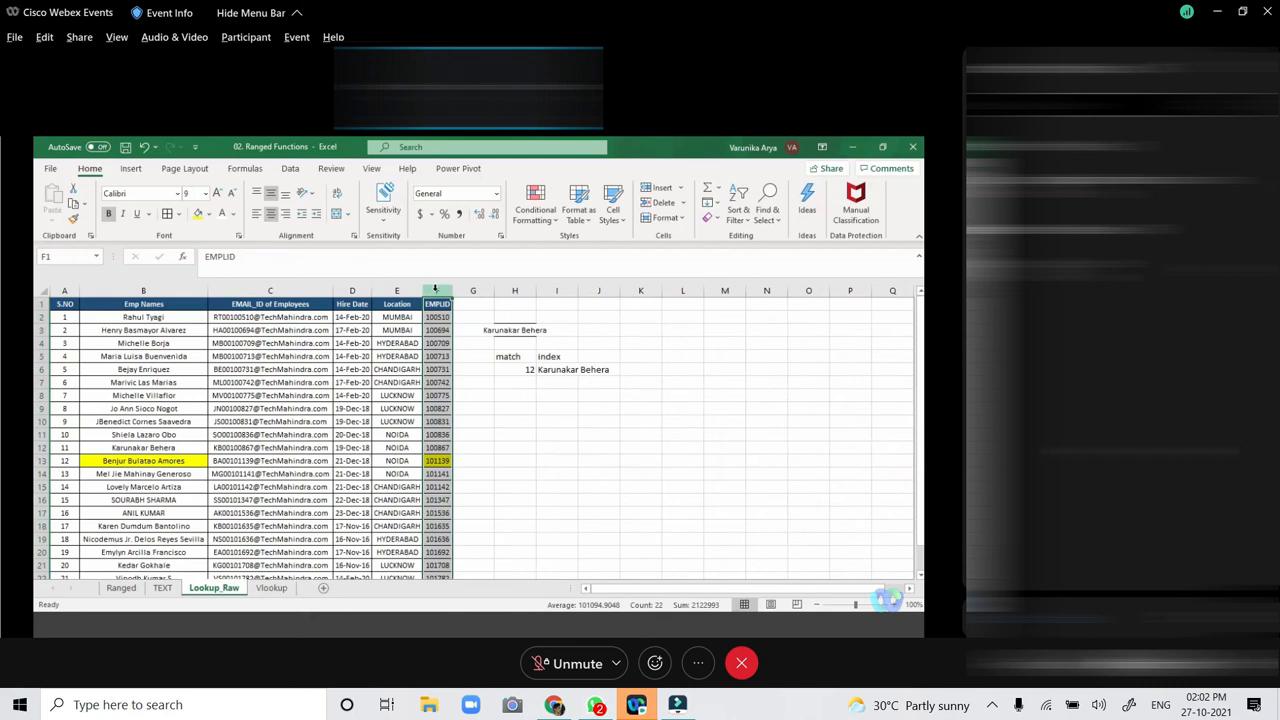
left_click(131, 287)
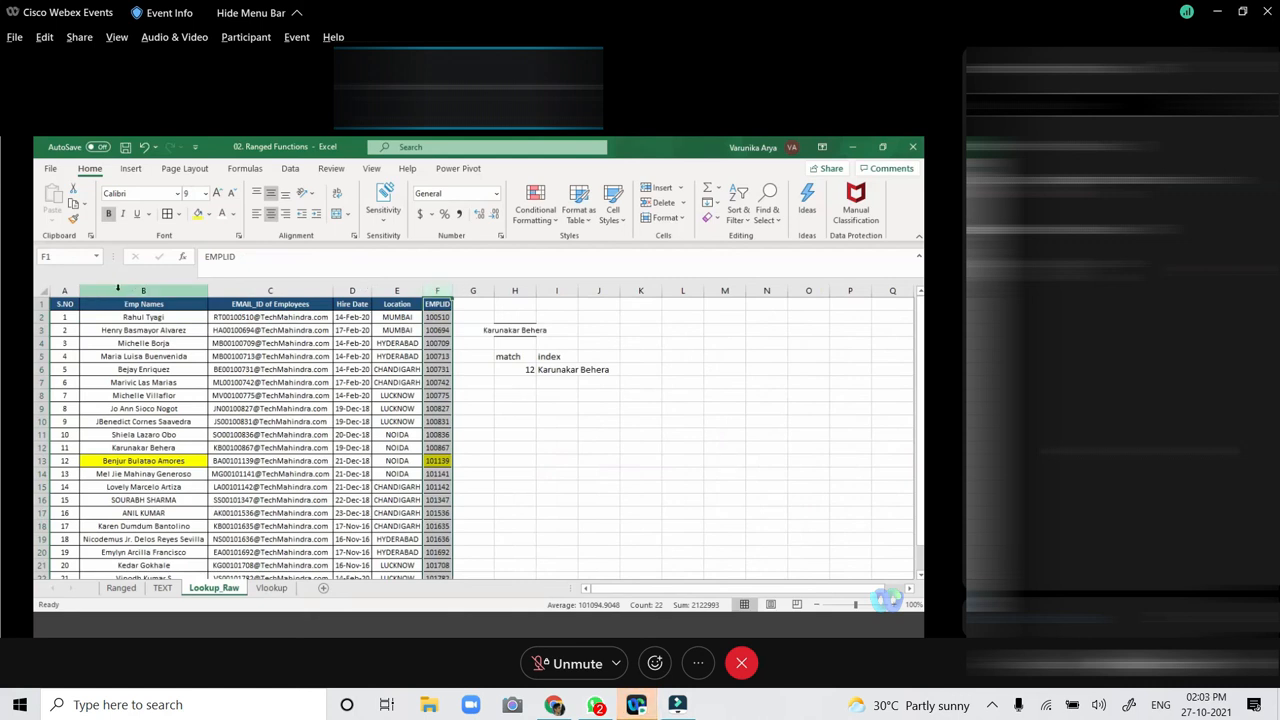
left_click(432, 287)
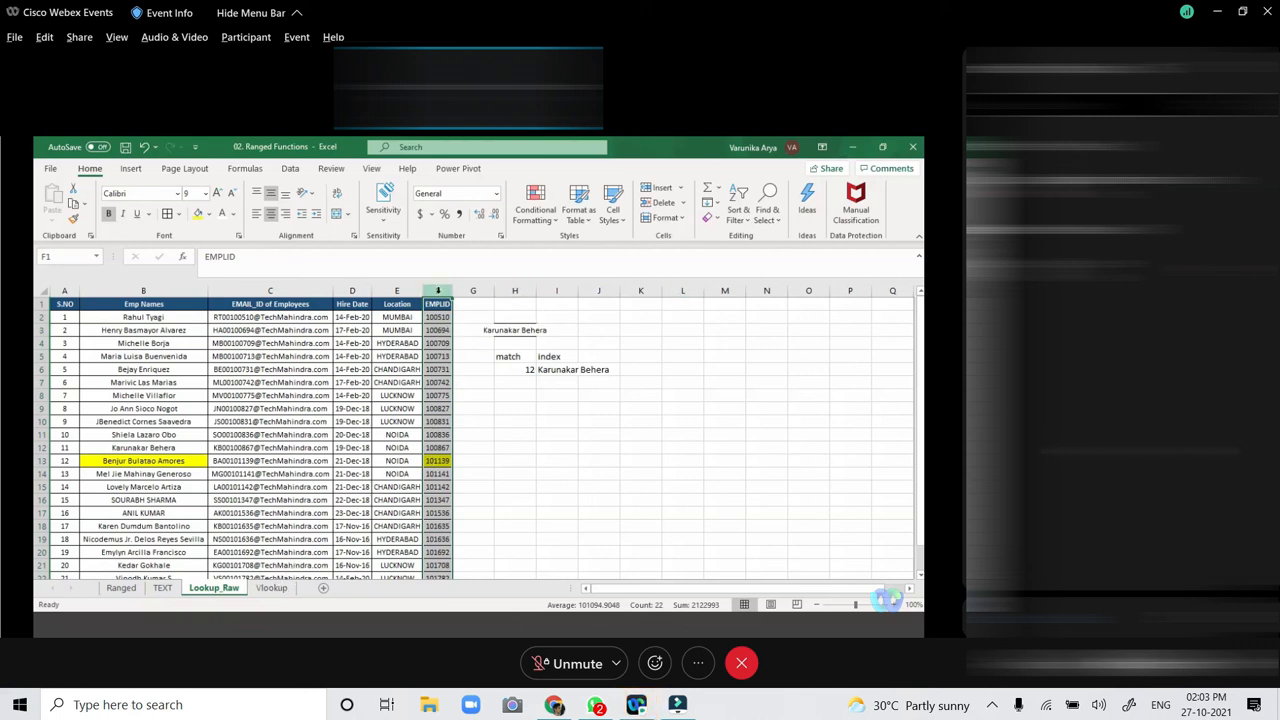
Insert a blank column before Emp Names on Lookup_Raw and move the EMPLID column from G into it.
right_click(135, 291)
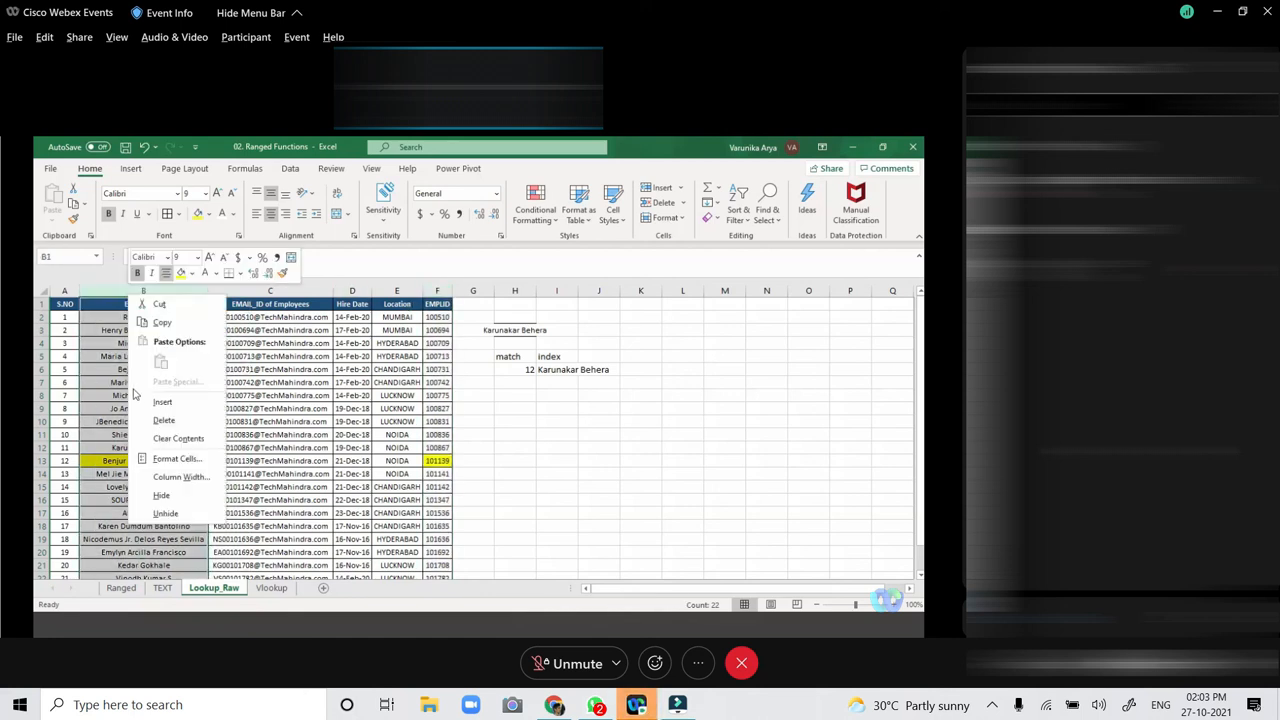
left_click(161, 401)
left_click(470, 290)
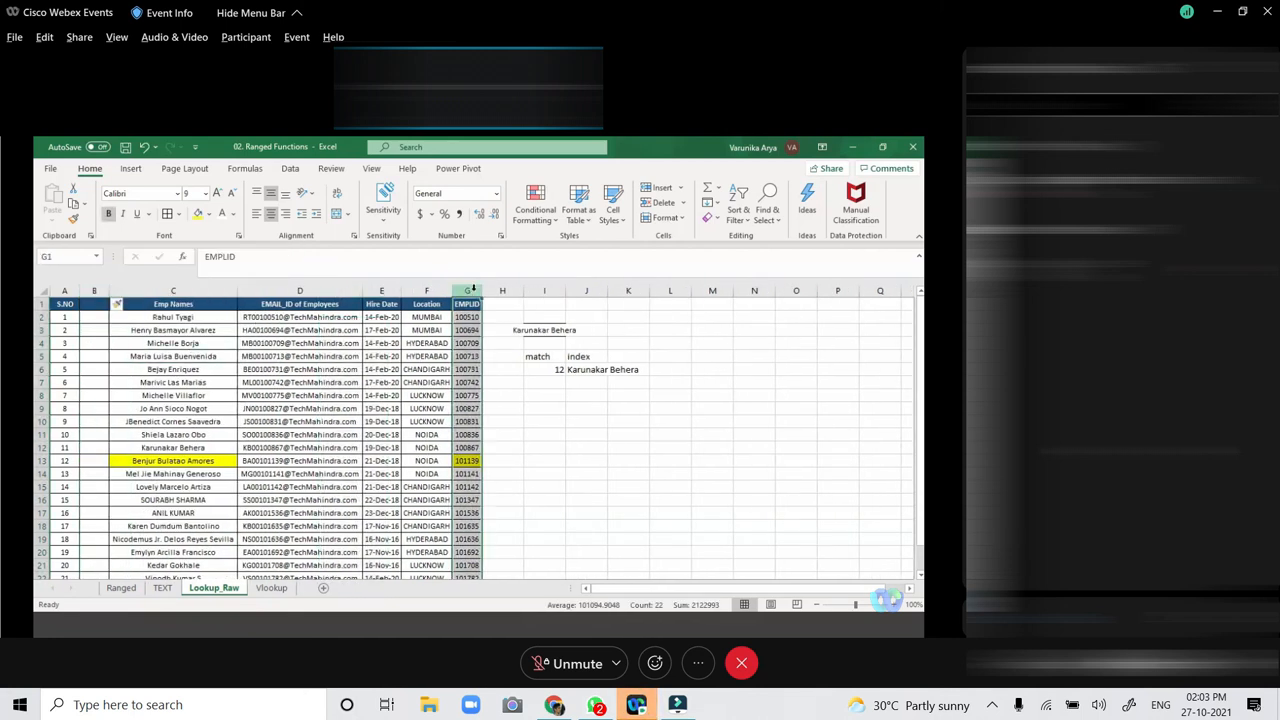
left_click_drag(474, 292, 98, 310)
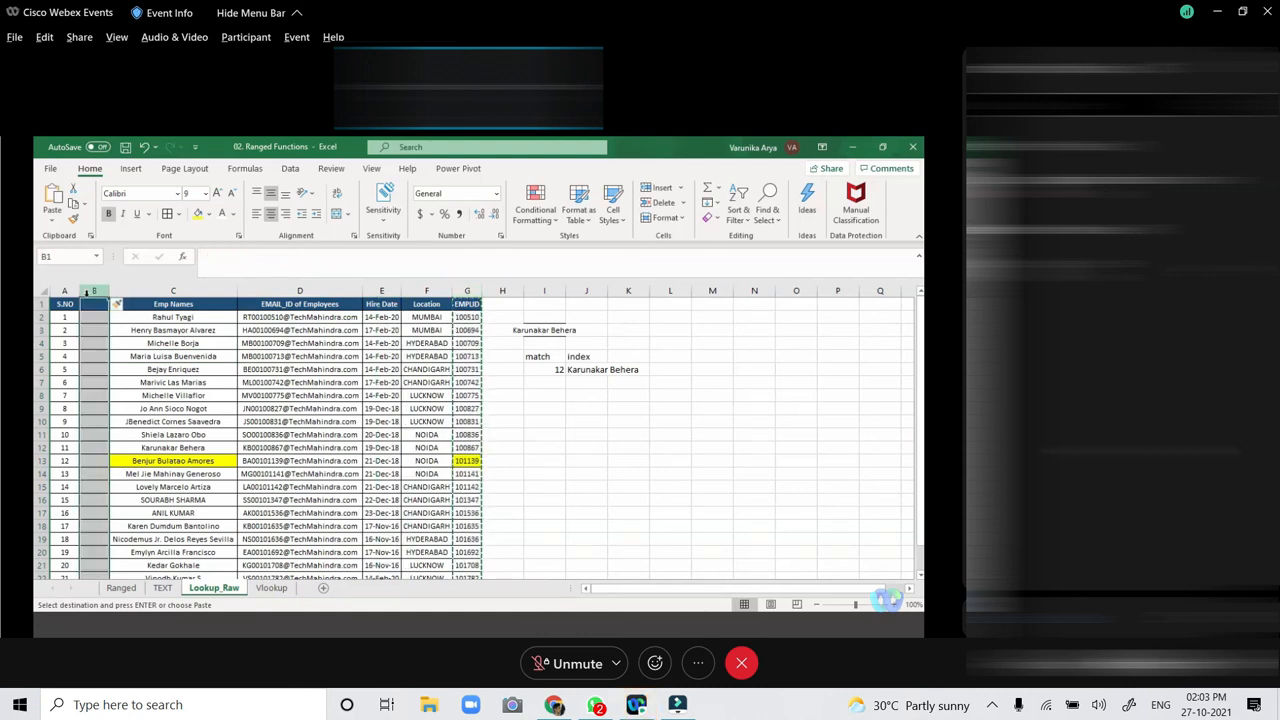
left_click(506, 424)
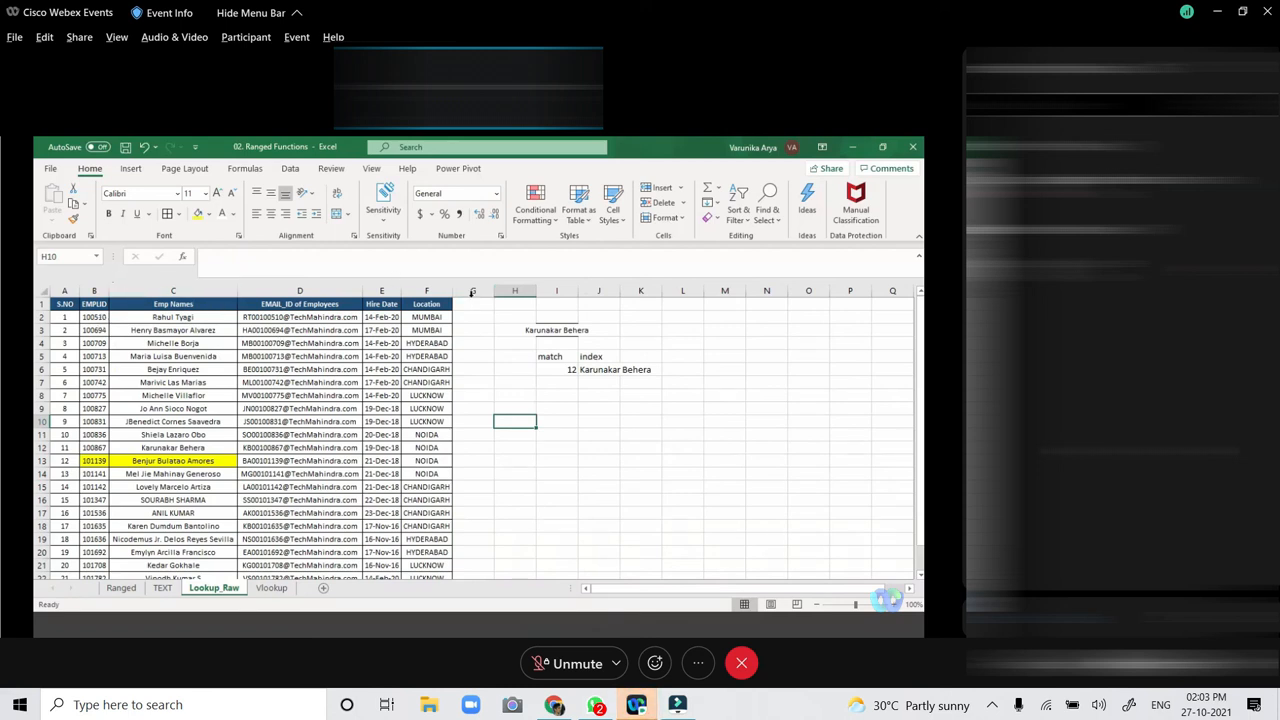
left_click(899, 531)
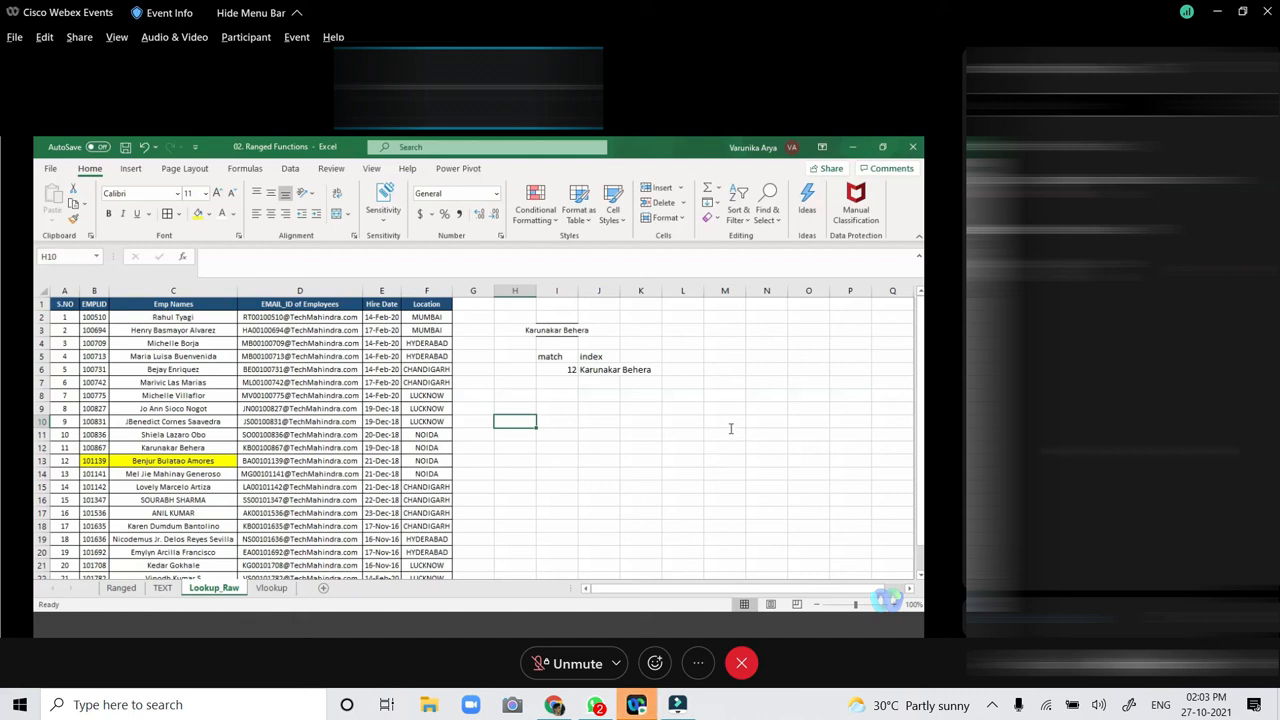
Clear the VLOOKUP formula from B2 on the Vlookup sheet.
left_click(271, 588)
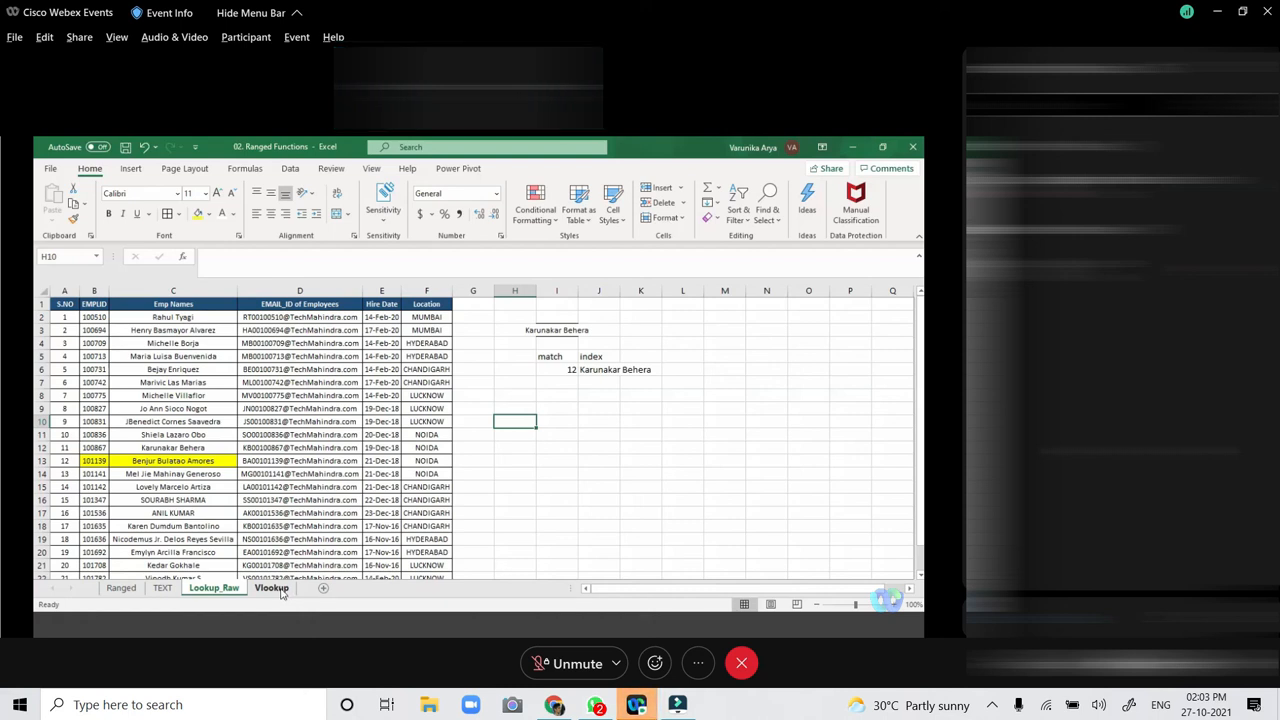
left_click(279, 590)
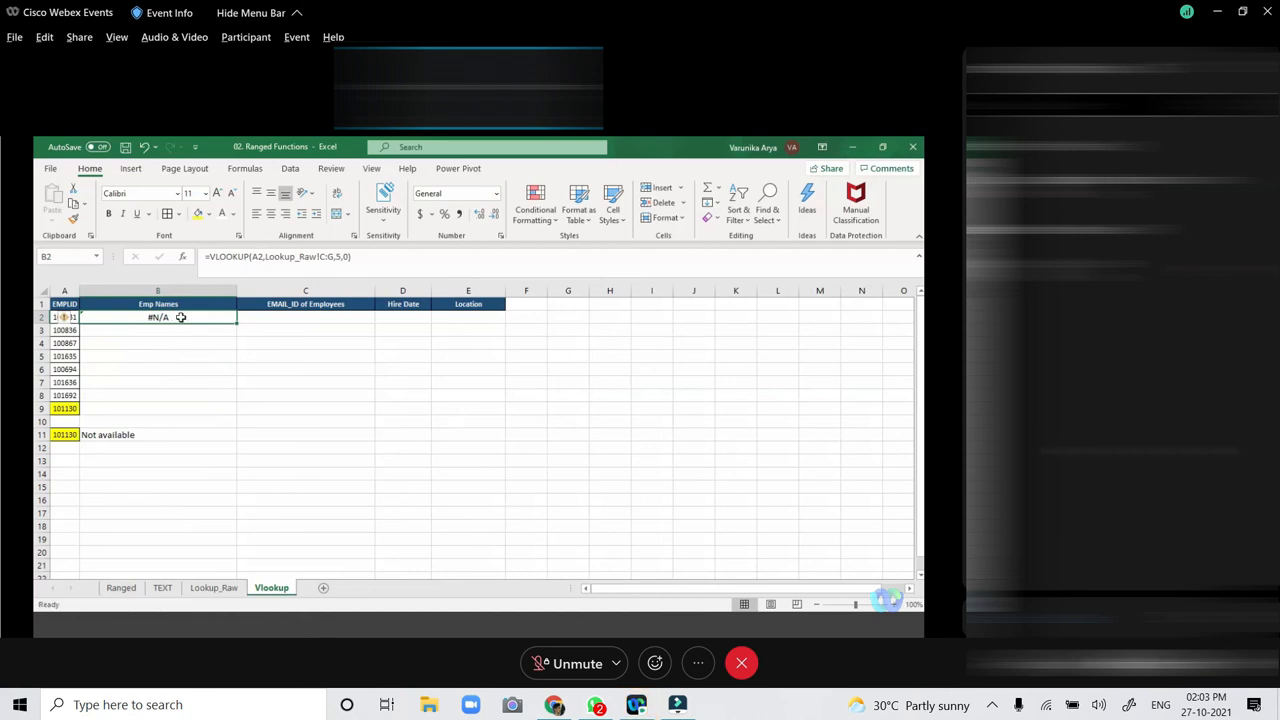
key("Delete")
Move the EMPLID column on Lookup_Raw from B to G after Location and delete the emptied column B.
left_click(214, 588)
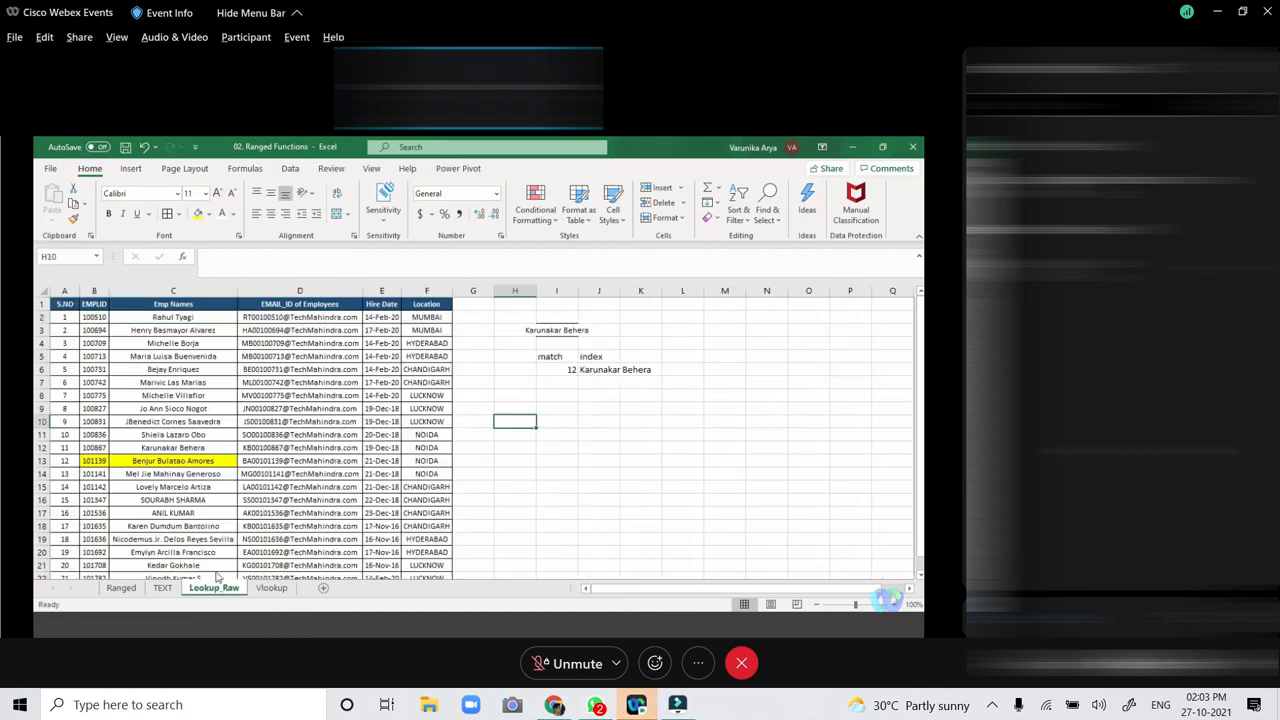
left_click(93, 290)
key("ctrl+c")
left_click(473, 290)
key("ctrl+v")
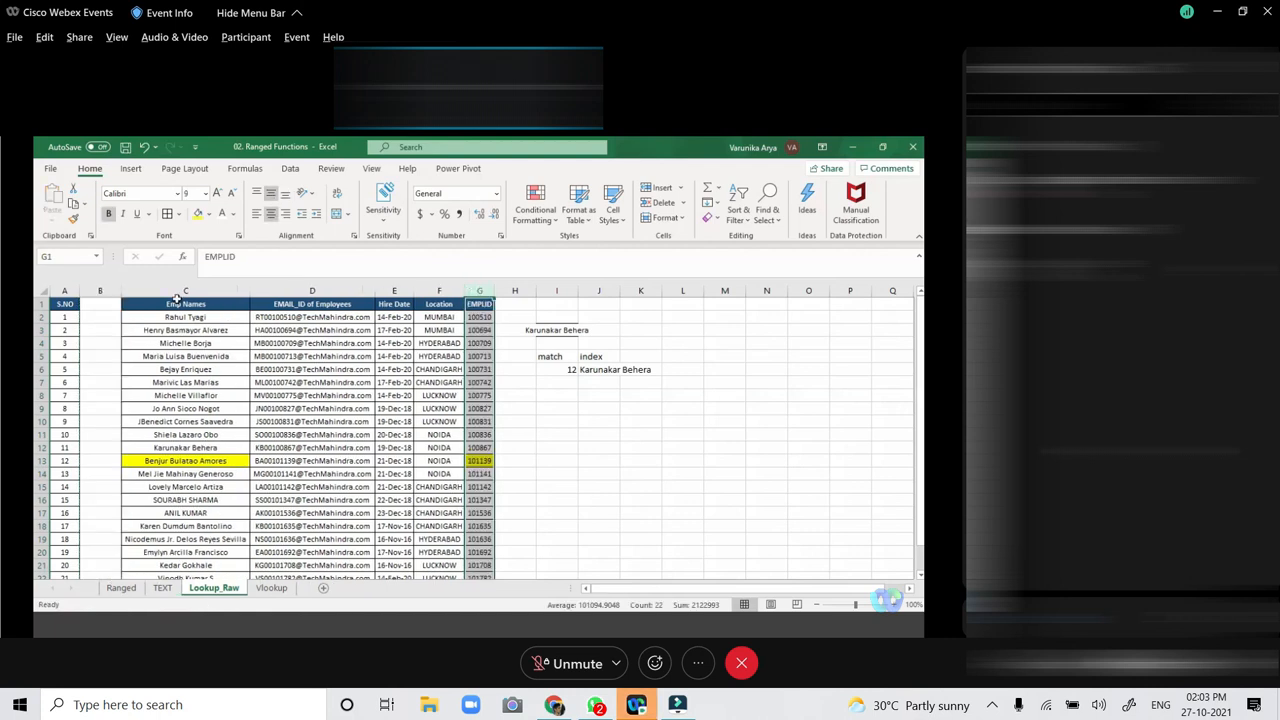
right_click(105, 290)
left_click(140, 418)
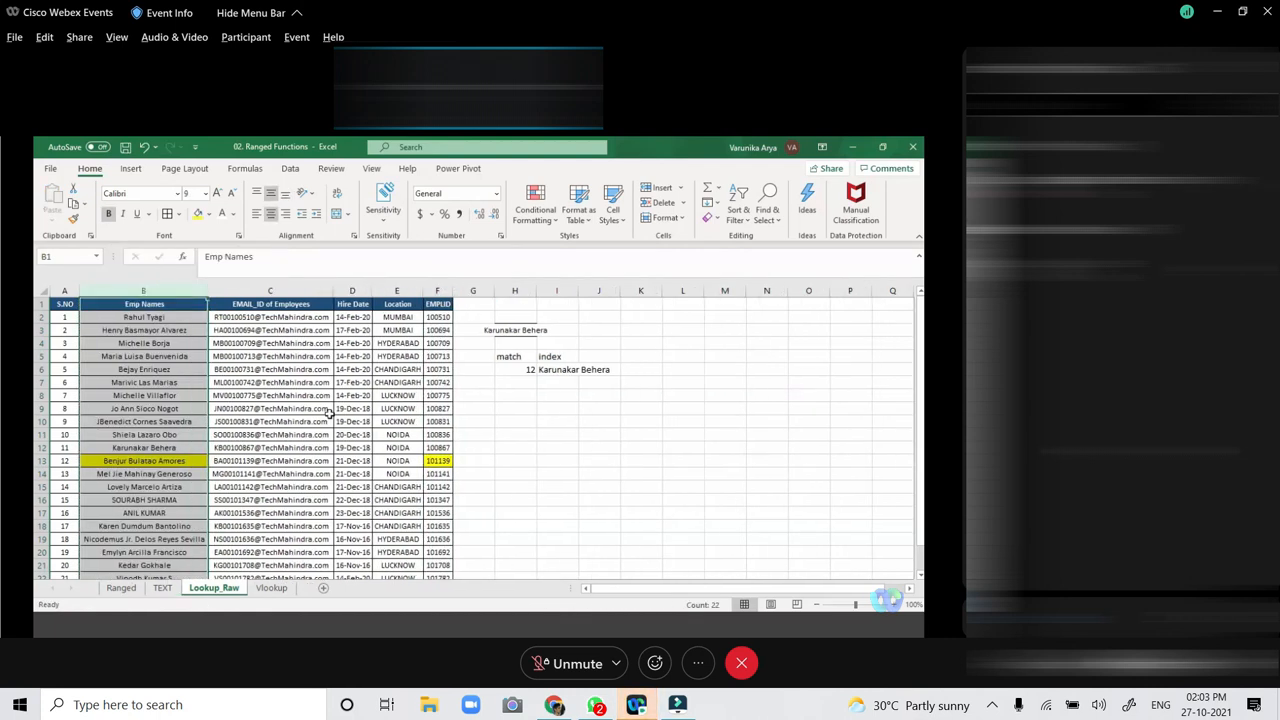
left_click(290, 409)
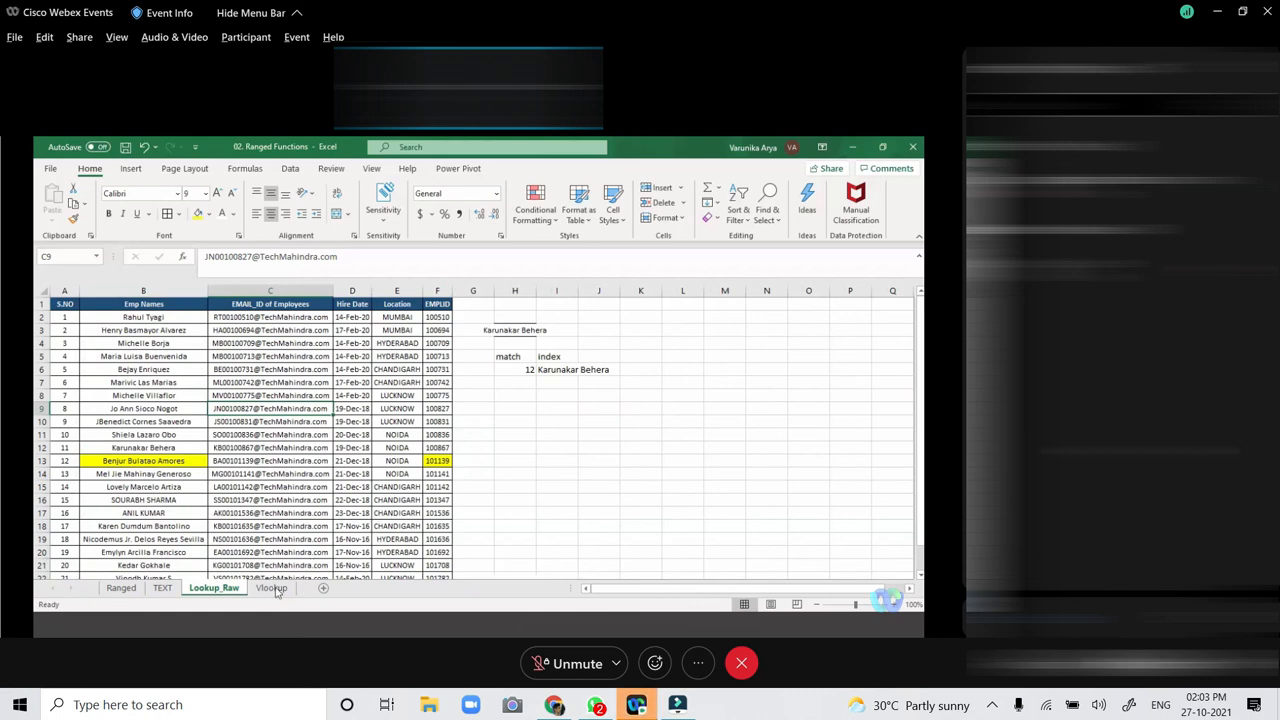
left_click(176, 370)
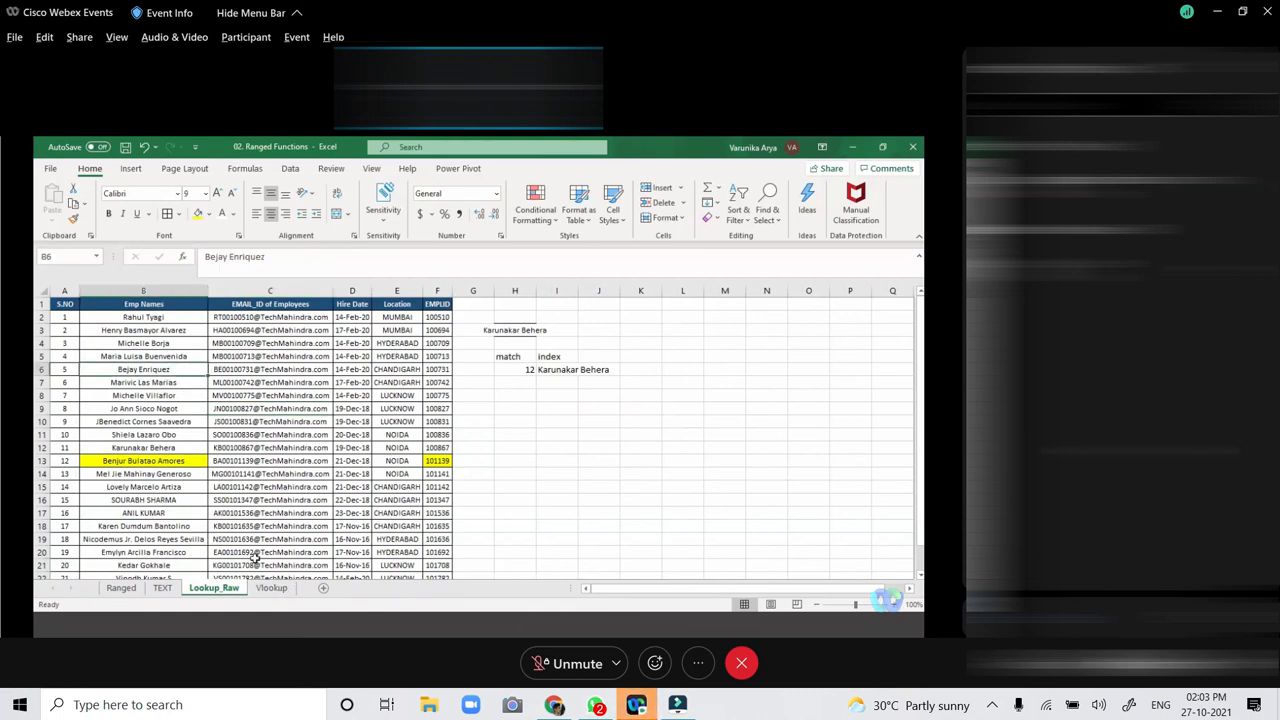
Begin an INDEX formula in B2 on Vlookup with Lookup_Raw!B:B as the array.
left_click(271, 590)
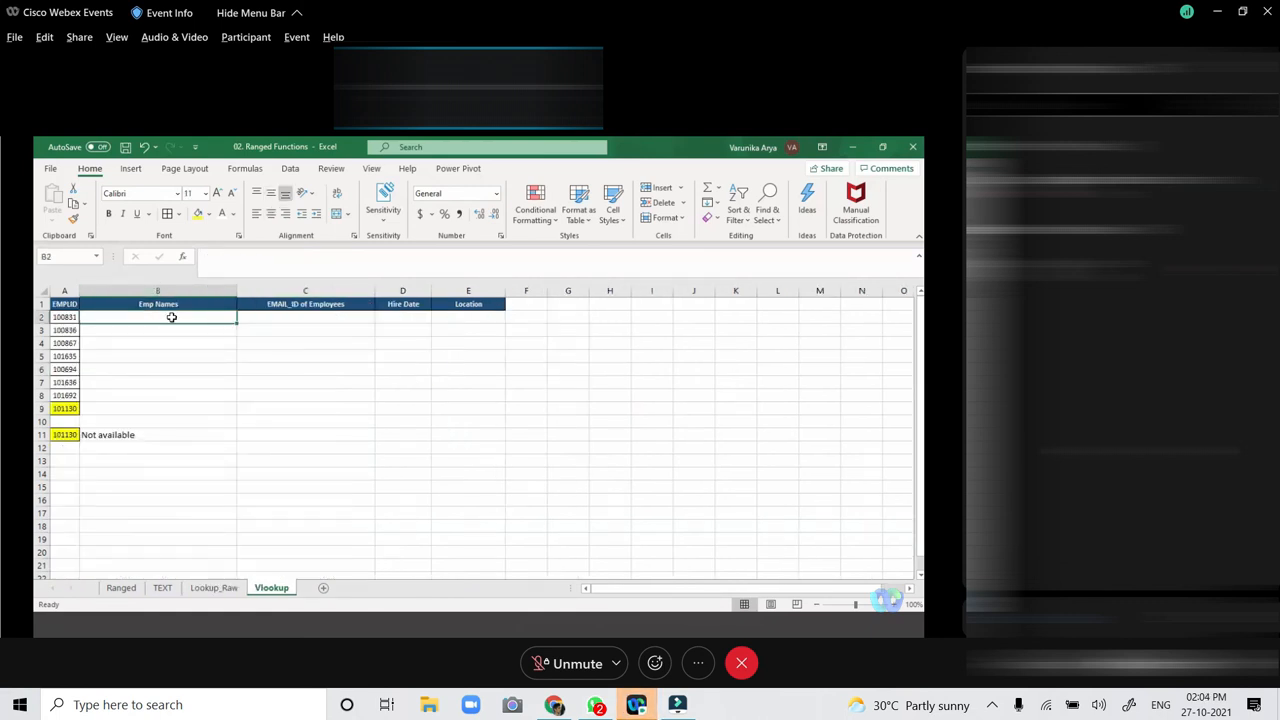
type("=")
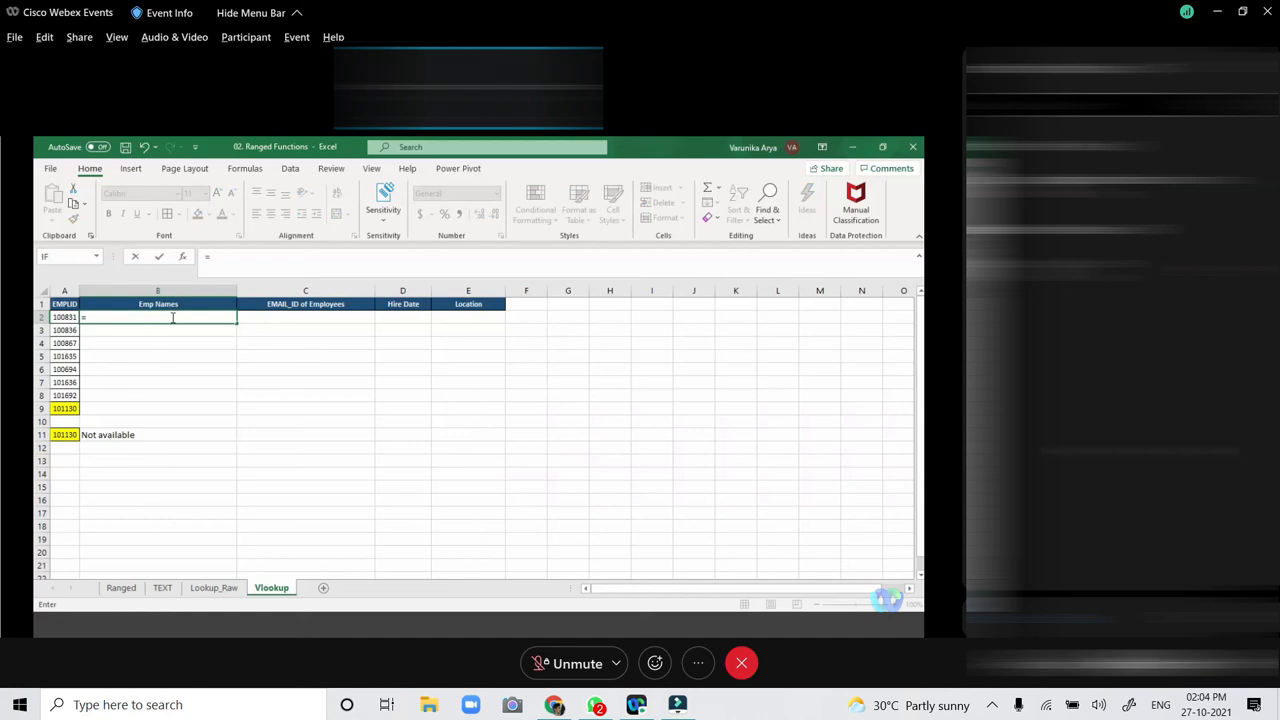
type("index(")
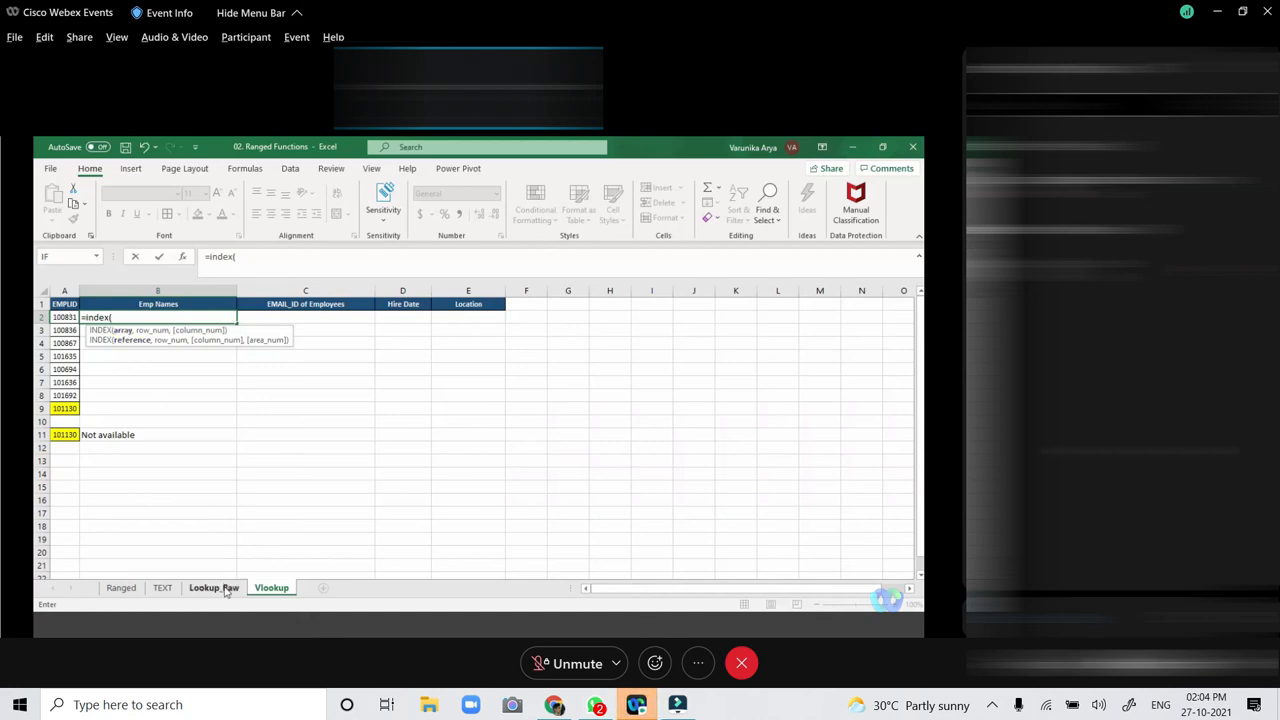
left_click(220, 588)
left_click(155, 290)
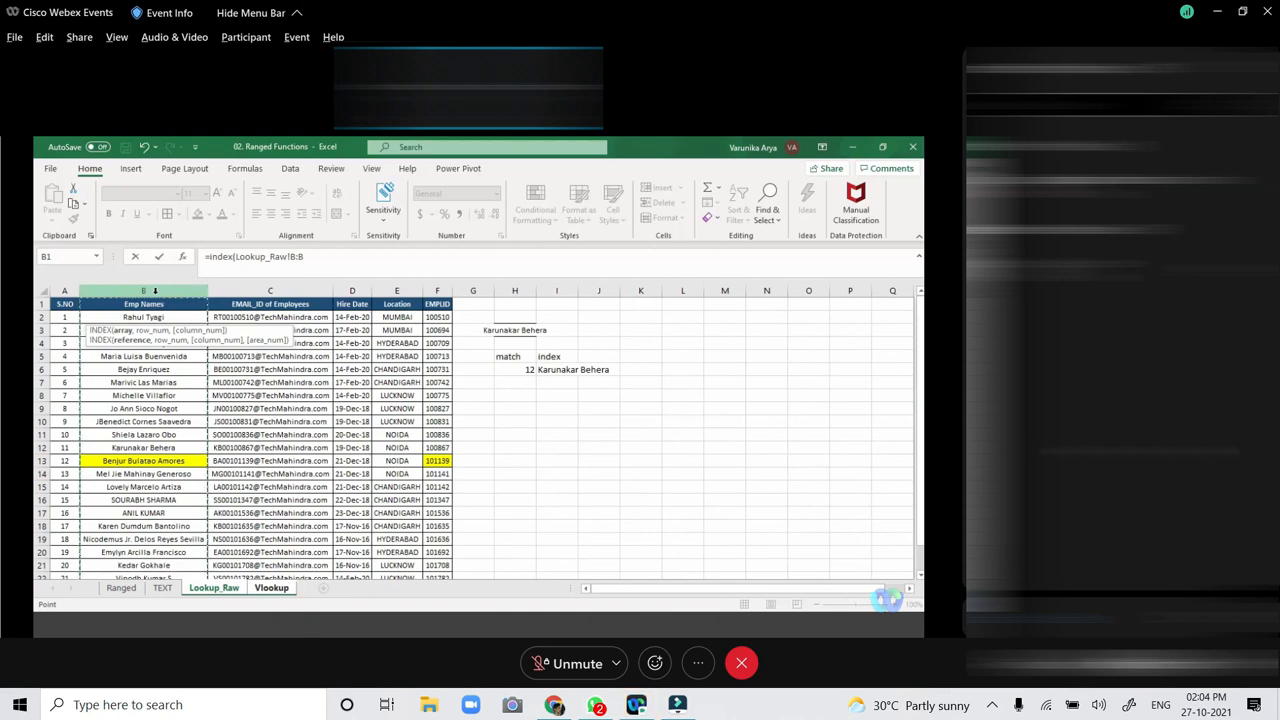
Complete the INDEX formula with MATCH(Vlookup!A2,Lookup_Raw!F:F,0) as the row number and 1 as the column number.
type(",match")
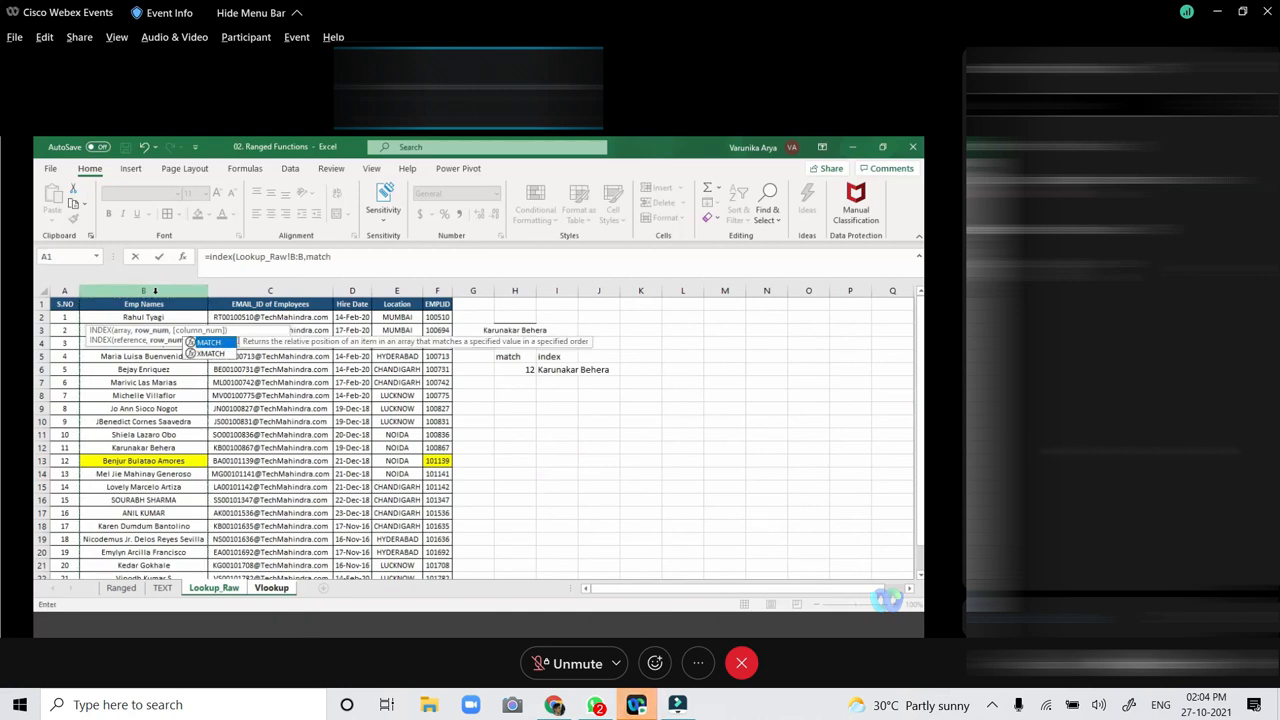
type("(")
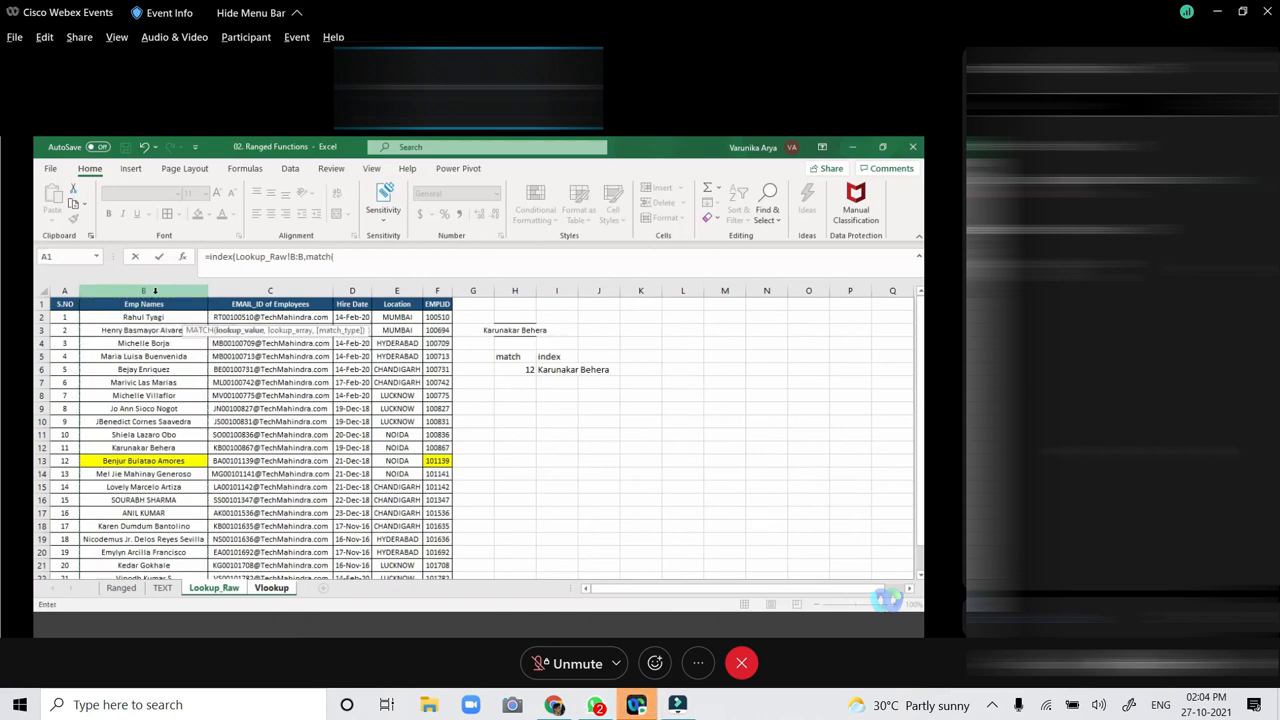
left_click(272, 588)
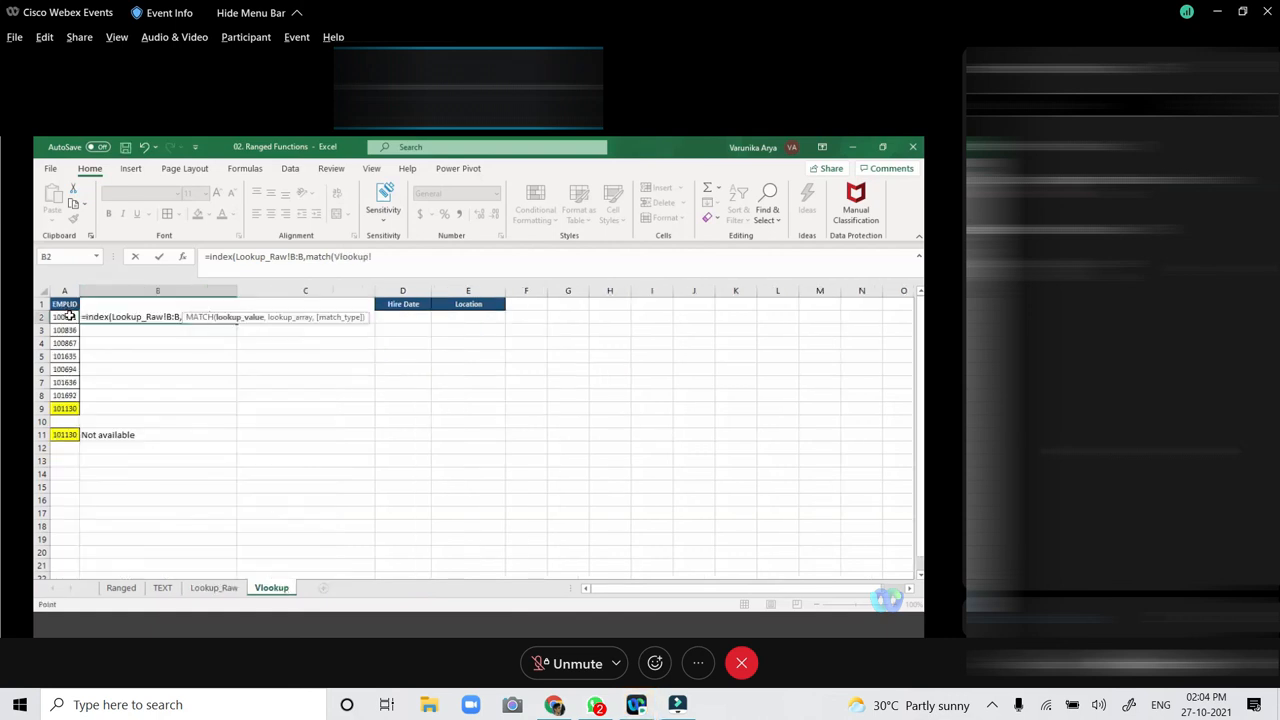
left_click(68, 316)
type(",")
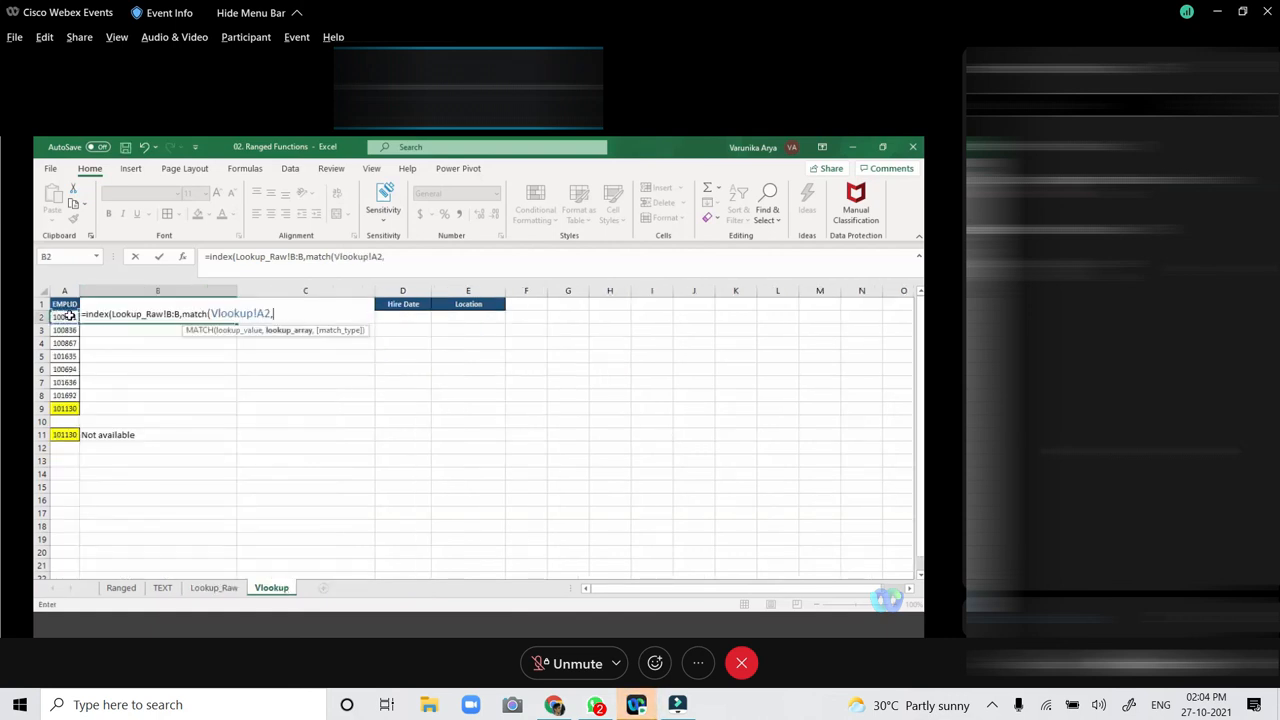
left_click(214, 588)
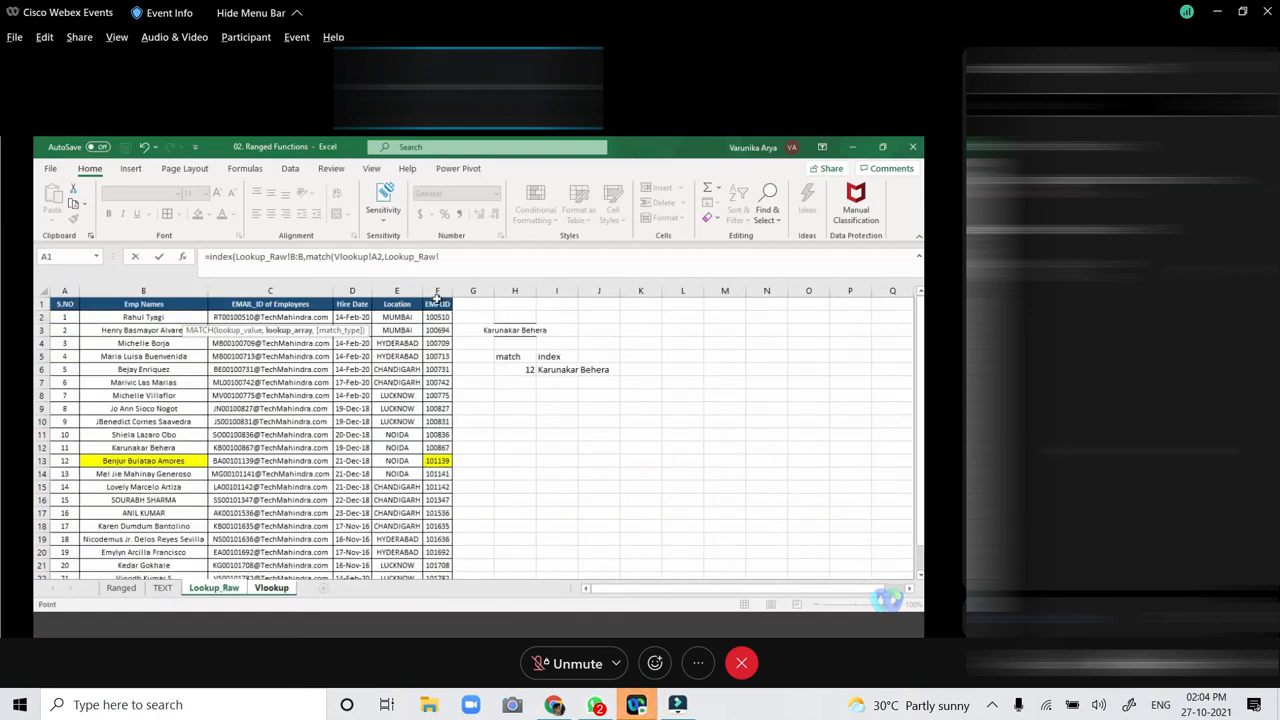
left_click(437, 291)
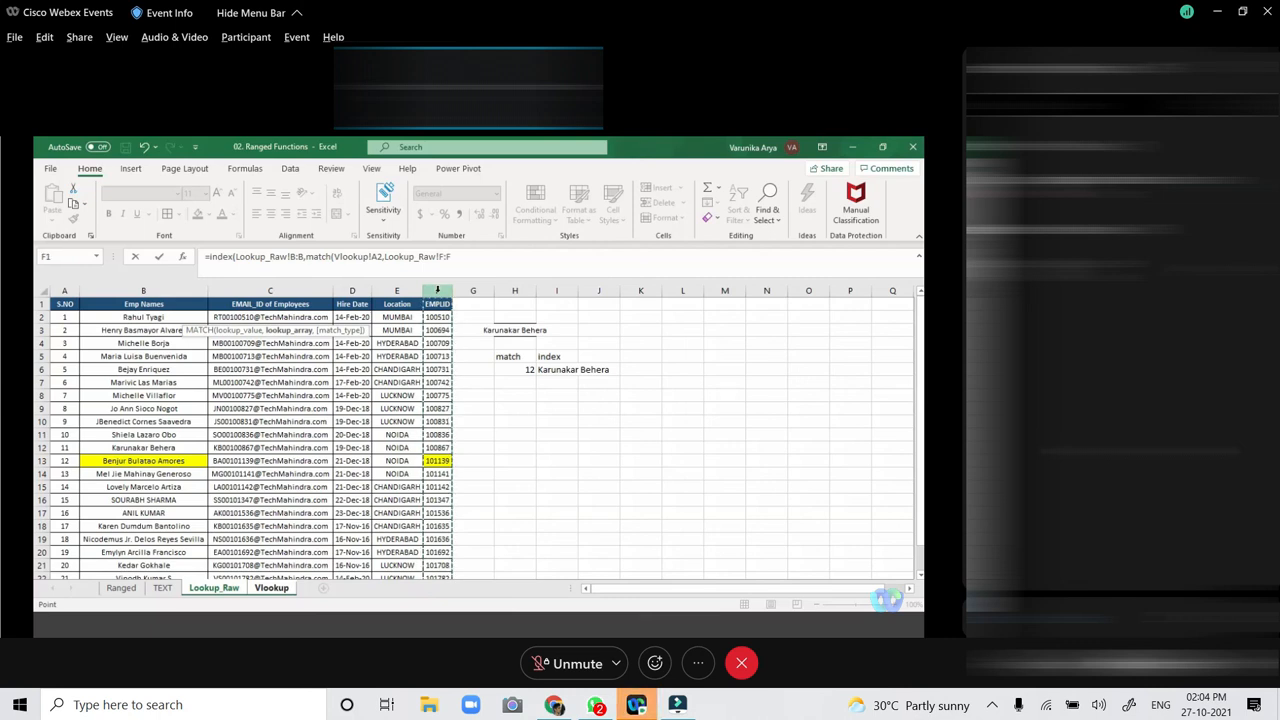
type(",0),1")
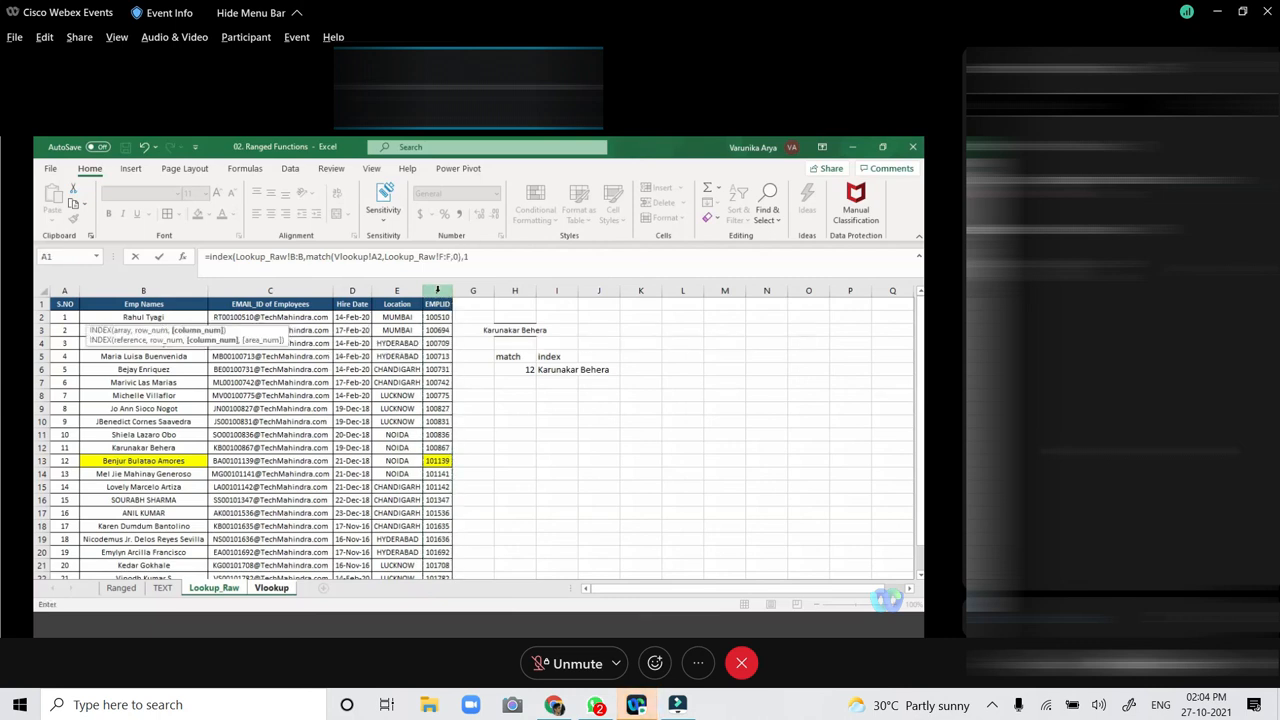
type(")")
key("Return")
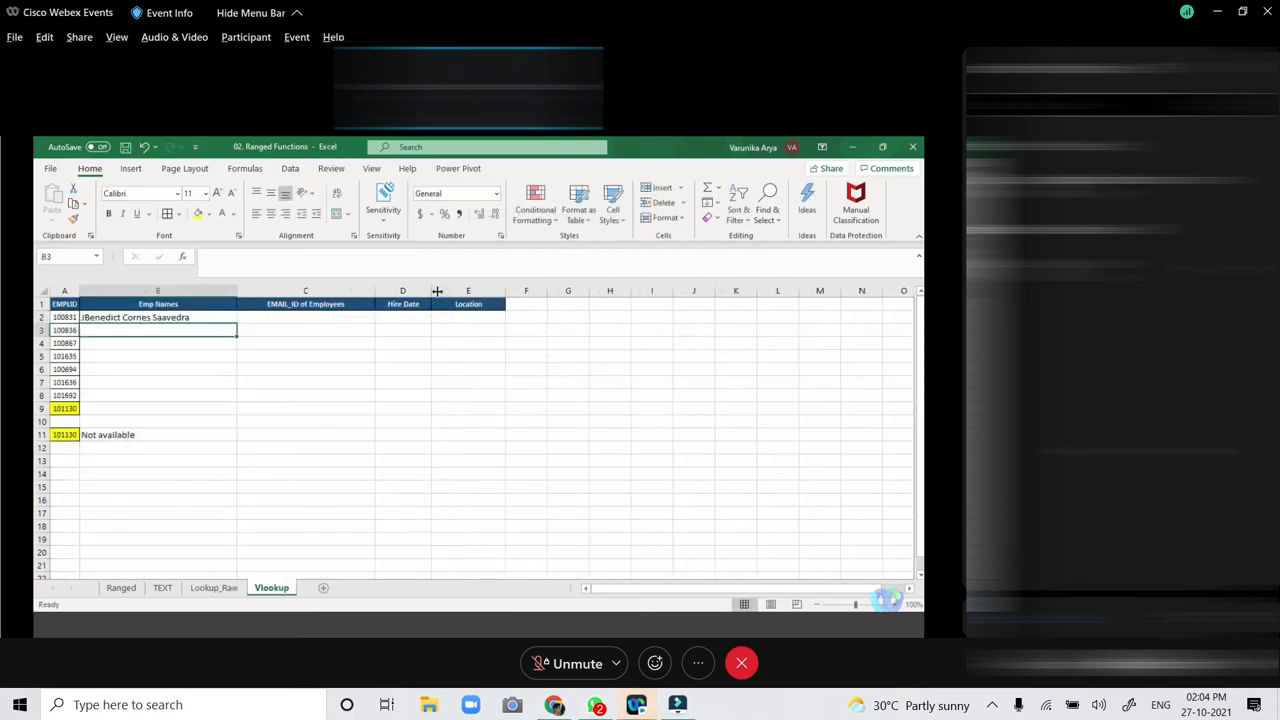
Review the B2 formula and find the employee ID from A2 in the EMPLID column on Lookup_Raw.
left_click(229, 317)
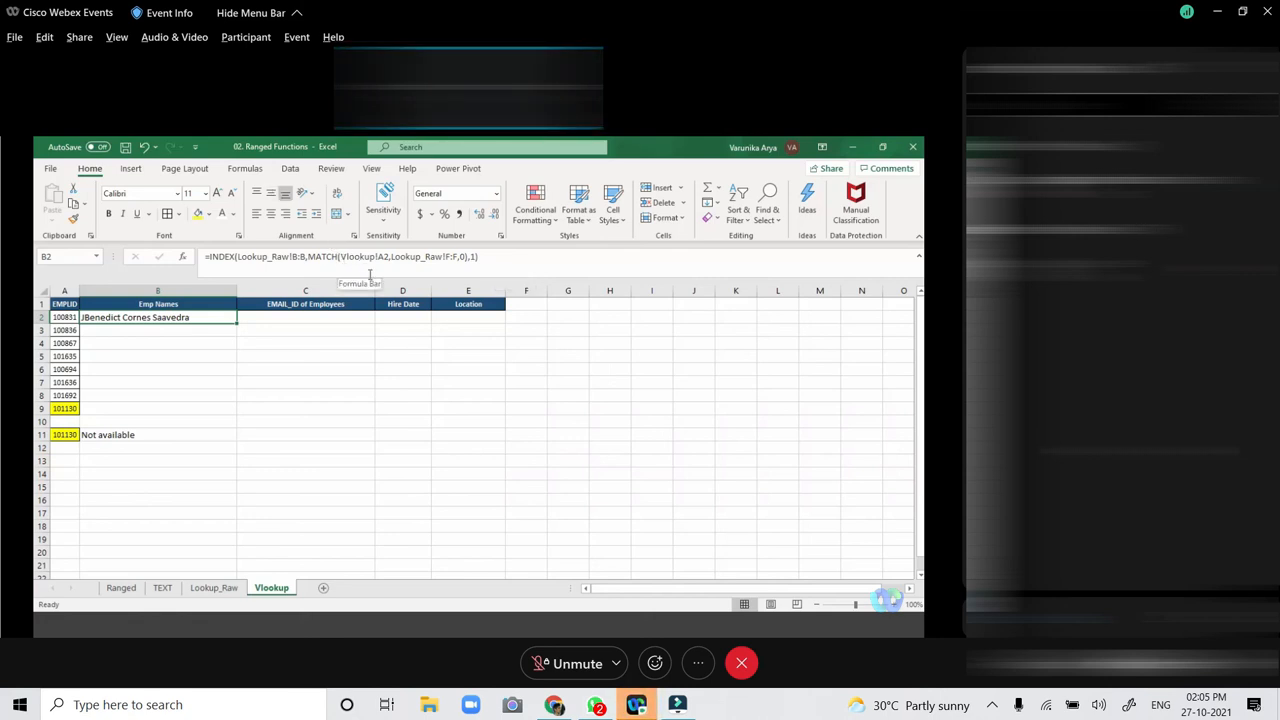
left_click(64, 316)
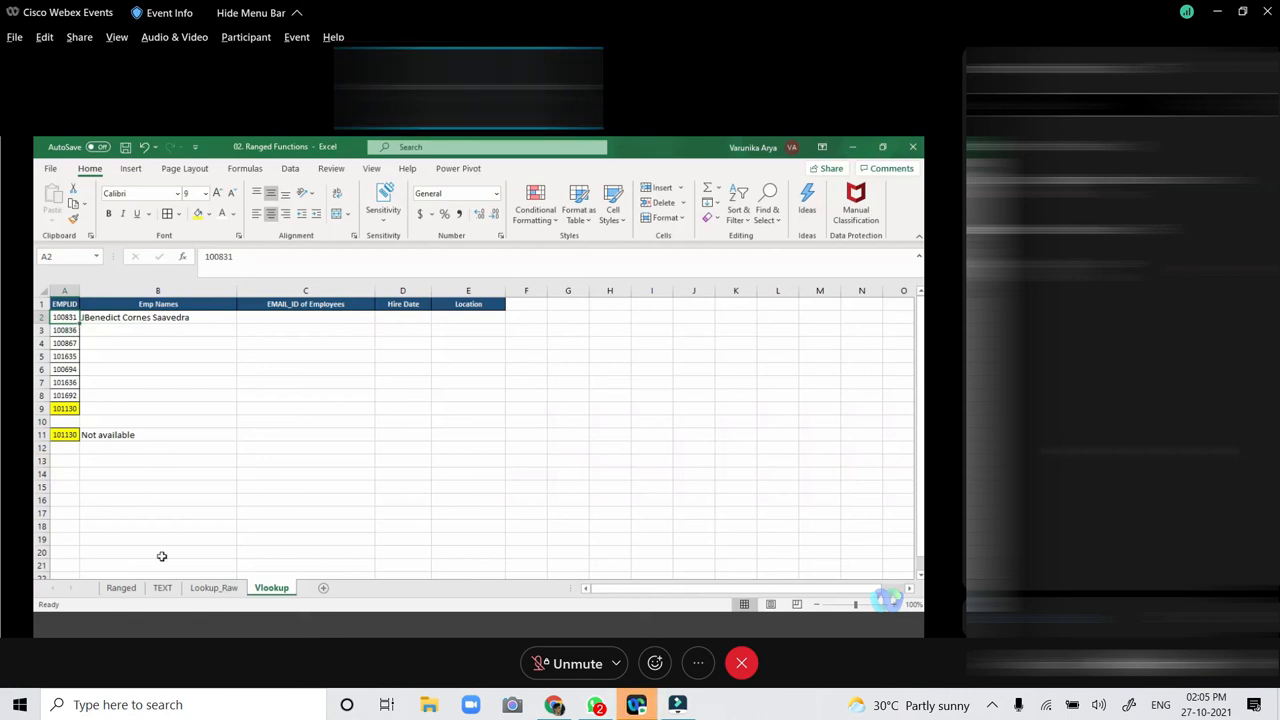
key("ctrl+c")
key("ctrl+Page_Up")
left_click(362, 437)
key("ctrl+f")
key("Return")
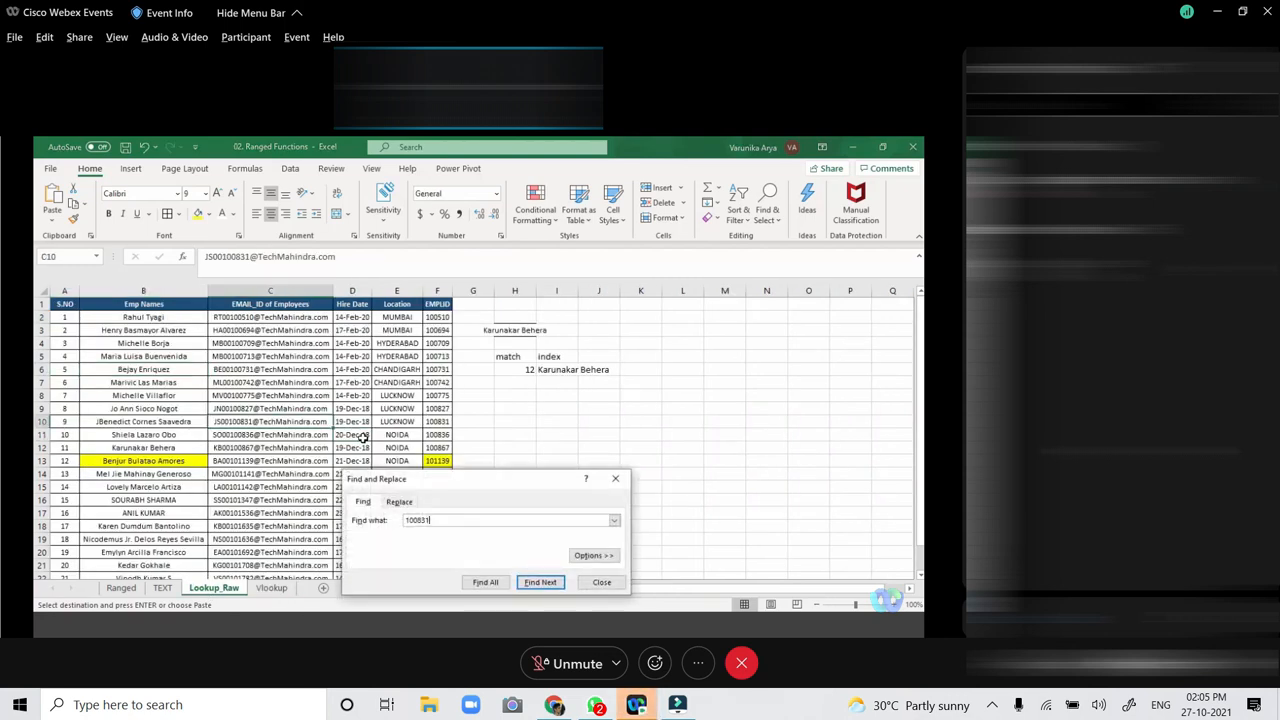
left_click(615, 478)
left_click(445, 422)
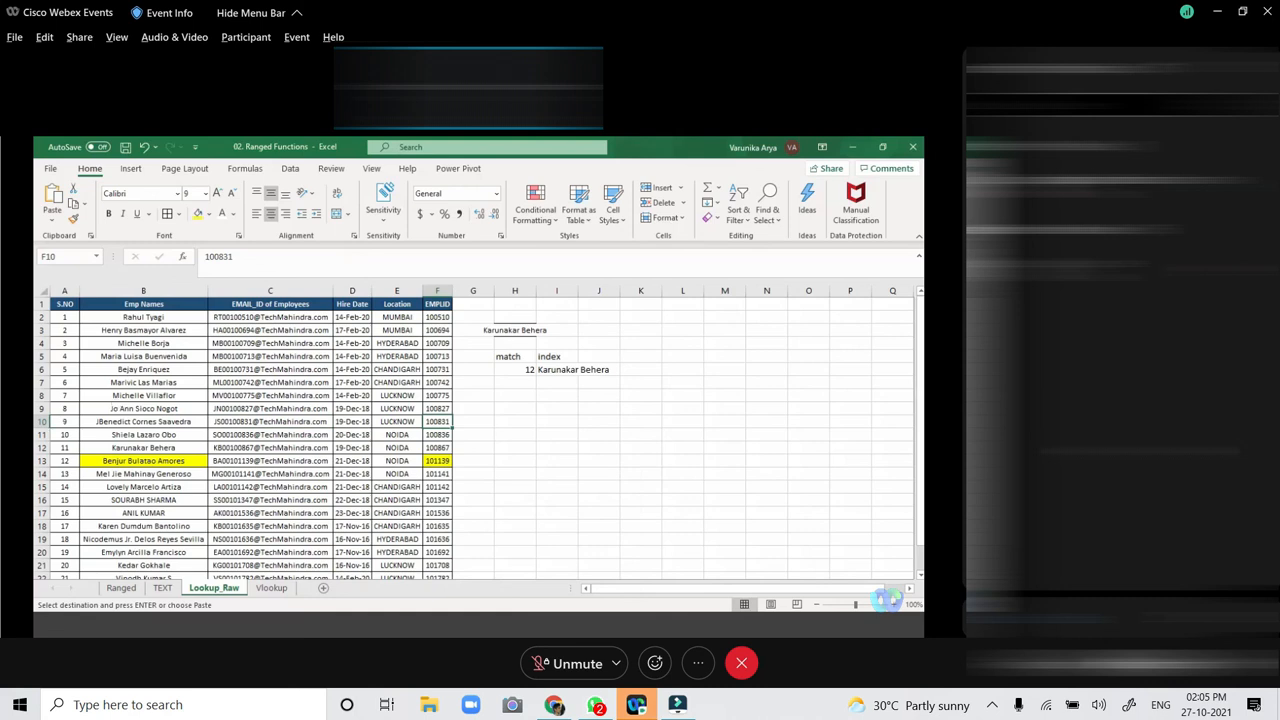
Highlight the matching employee ID in F10 on Lookup_Raw with a darker blue theme fill.
left_click(43, 422)
left_click(445, 422)
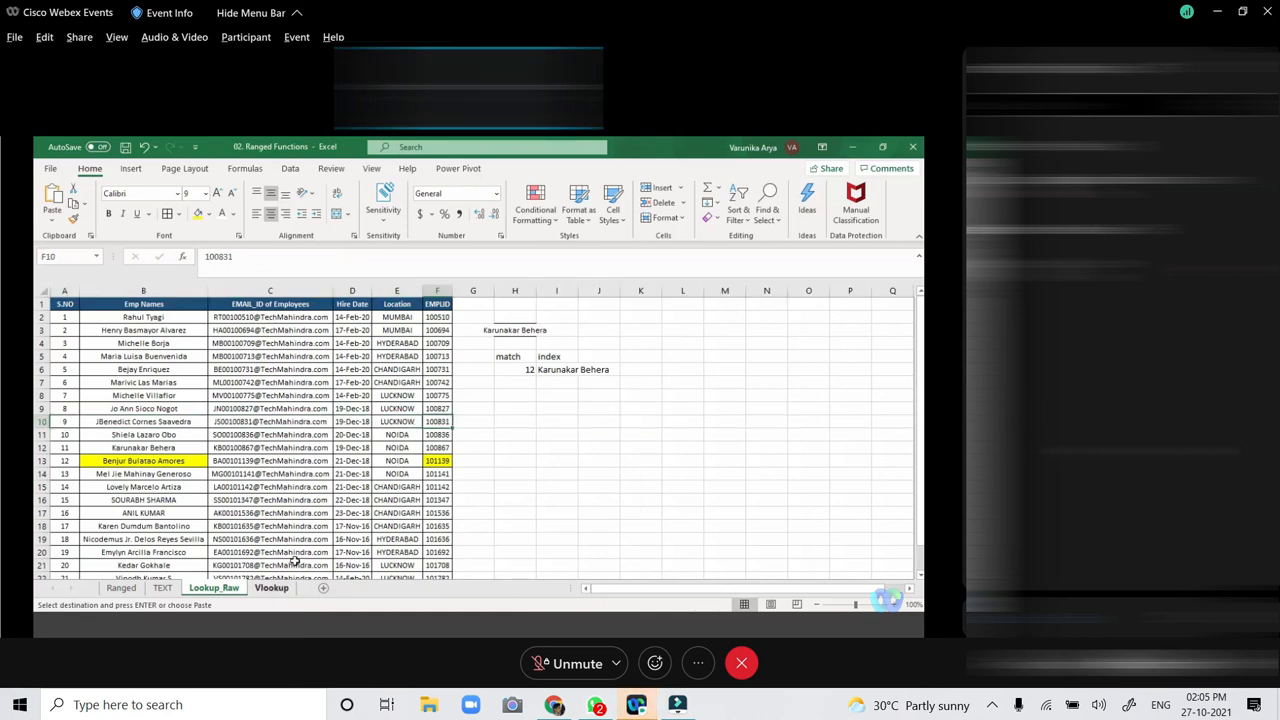
left_click(209, 214)
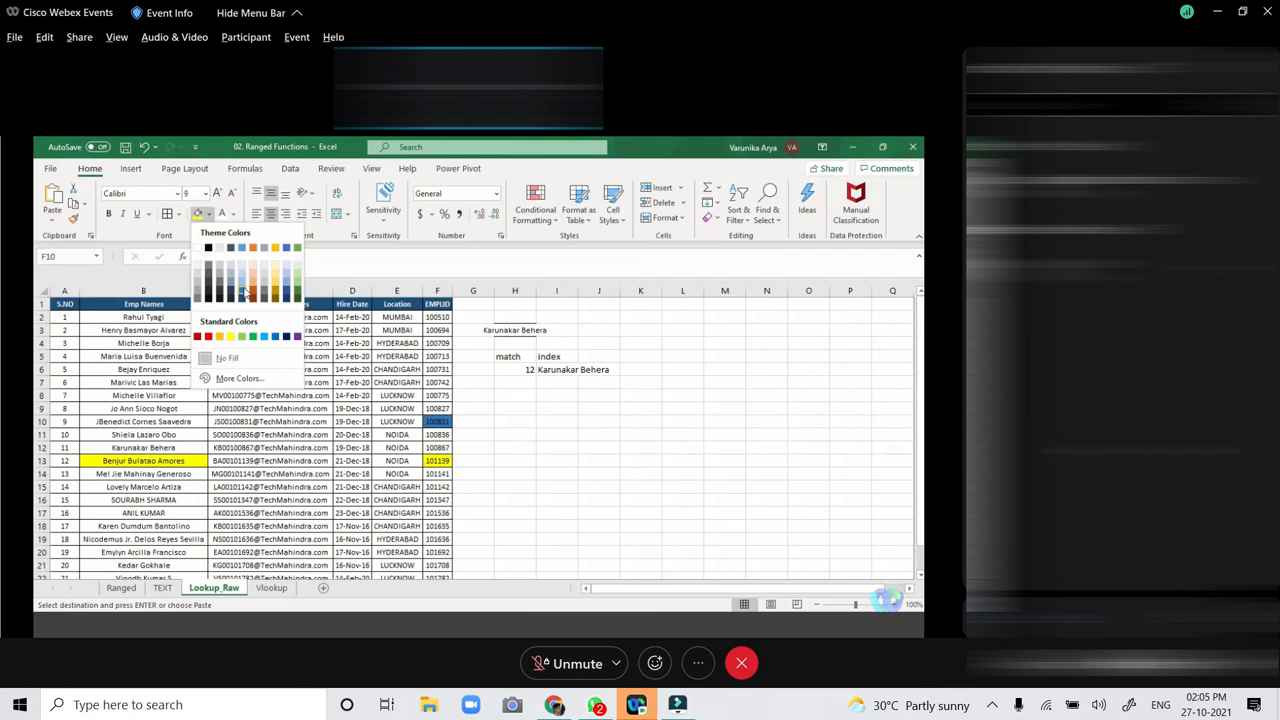
left_click(243, 291)
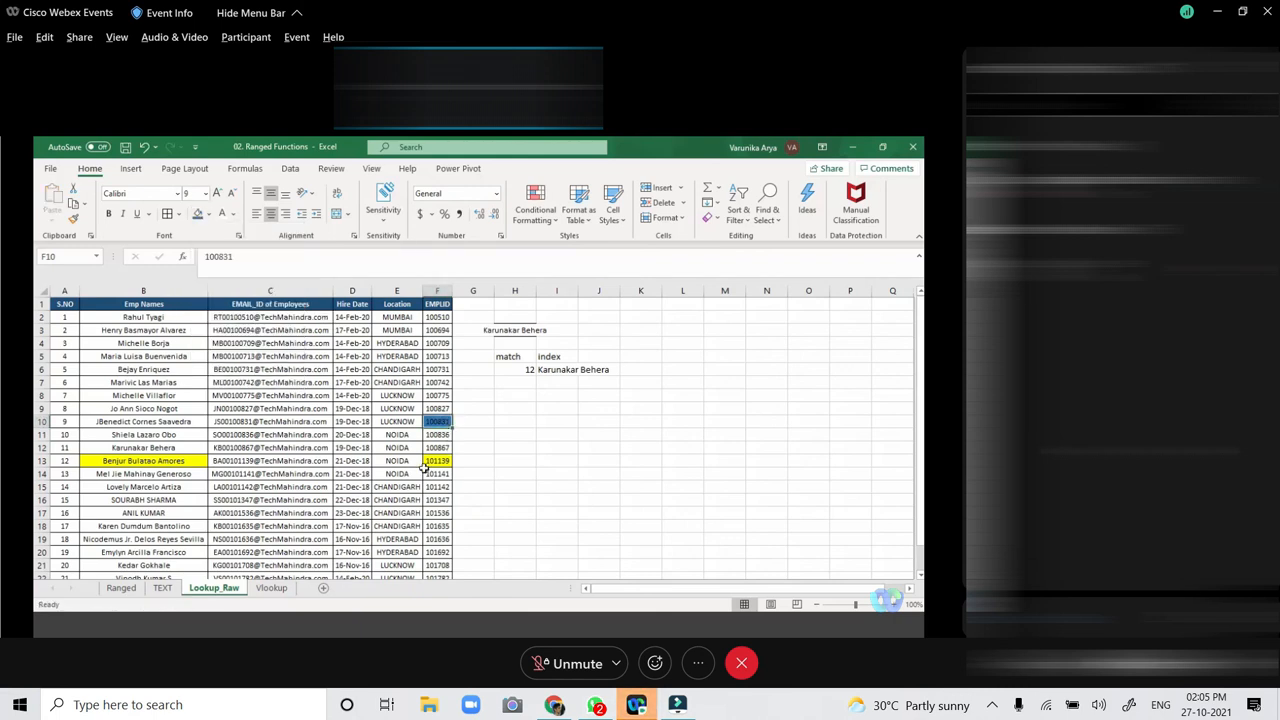
Examine the MATCH part of the B2 formula on Vlookup and compare it with the highlighted row on Lookup_Raw.
left_click(271, 588)
left_click(226, 315)
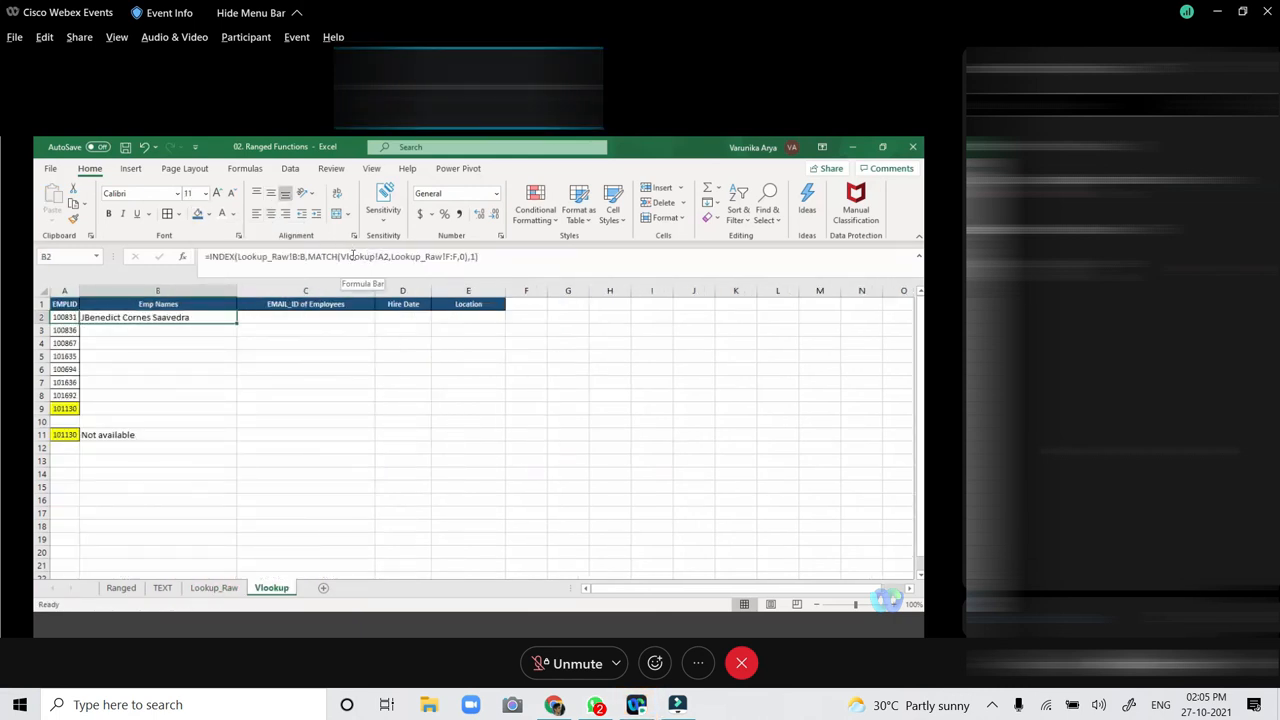
left_click_drag(477, 257, 369, 257)
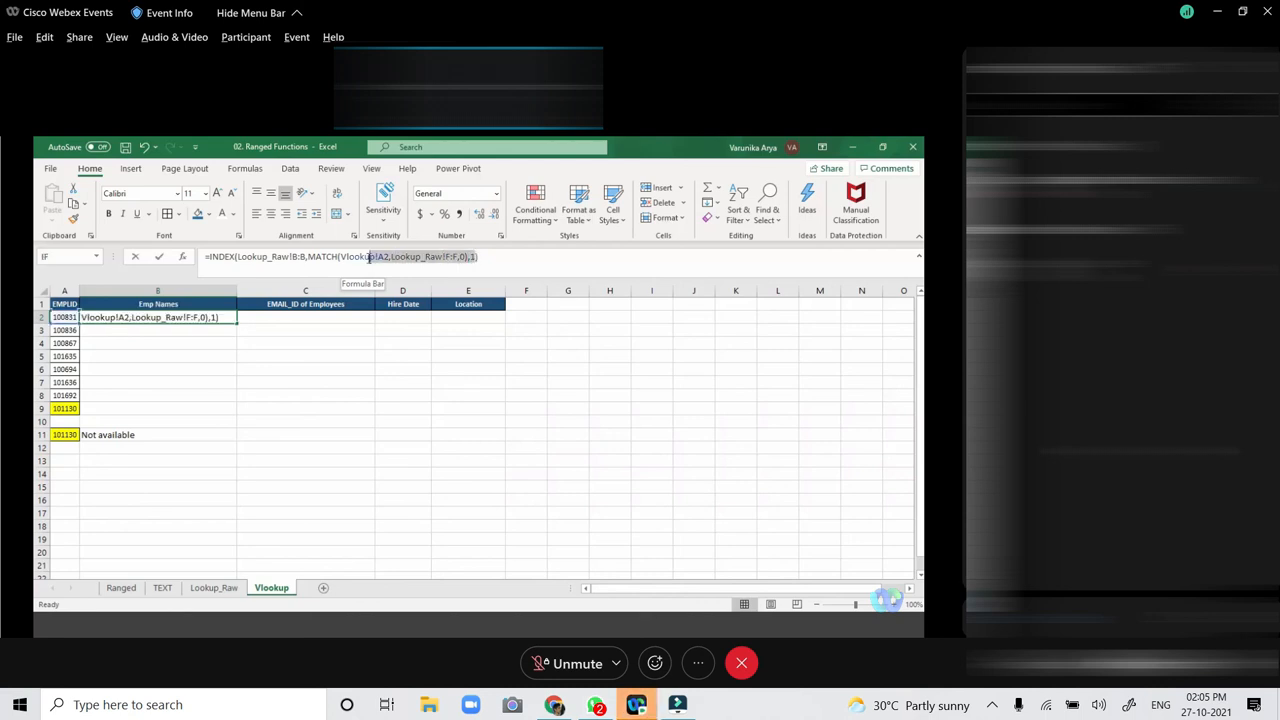
left_click(422, 257)
left_click_drag(466, 257, 307, 257)
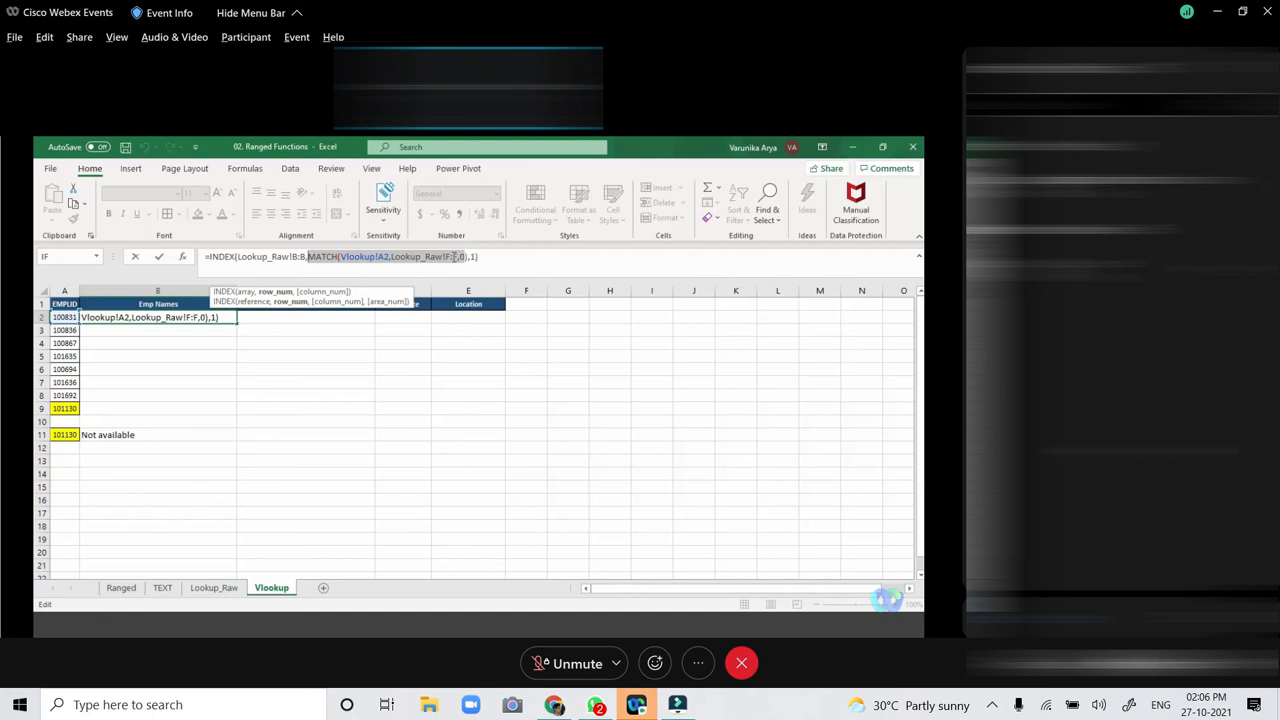
key("Return")
left_click(228, 587)
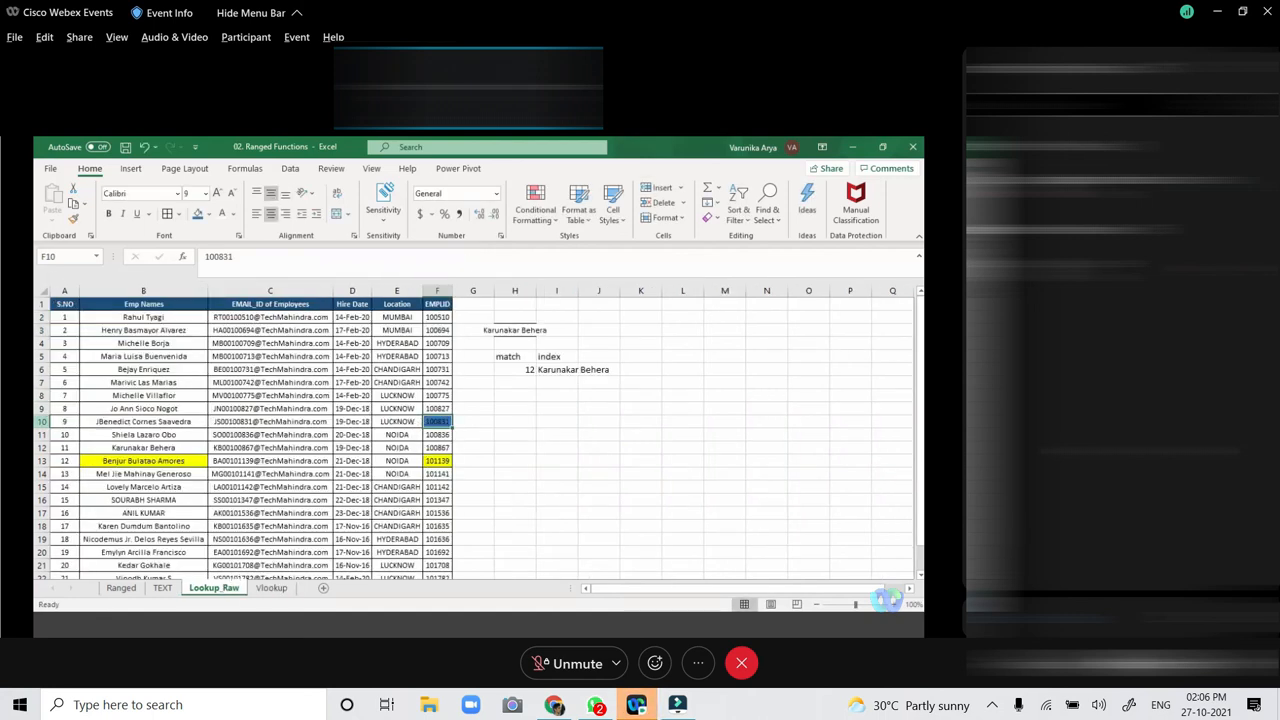
Trace the B2 INDEX formula on Vlookup to row 10 of the Emp Names column on Lookup_Raw.
left_click(46, 421)
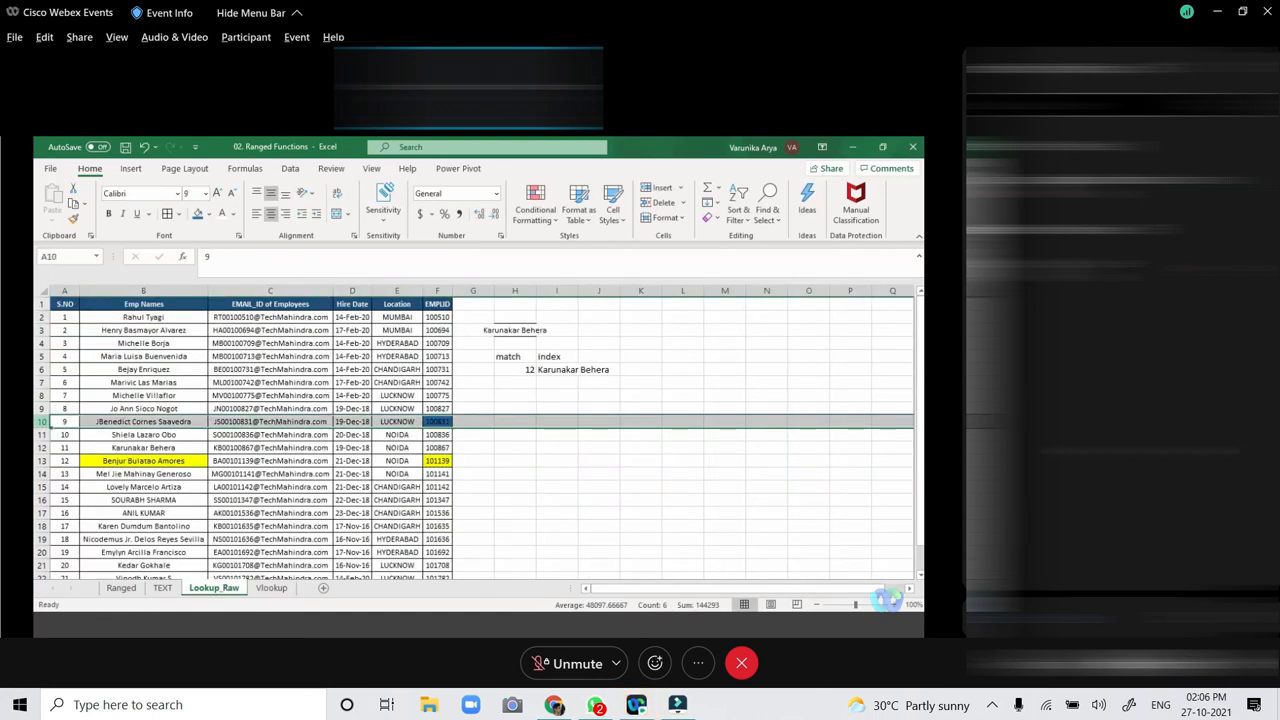
left_click(271, 587)
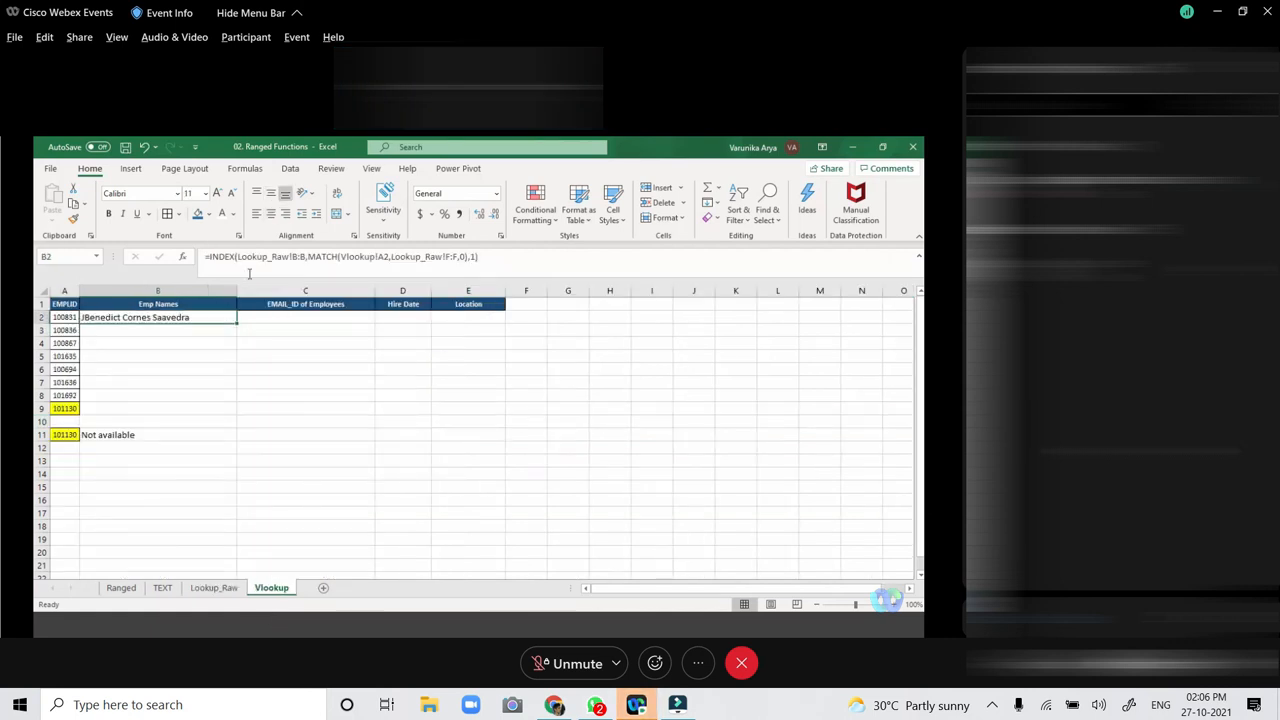
left_click(214, 587)
left_click(143, 290)
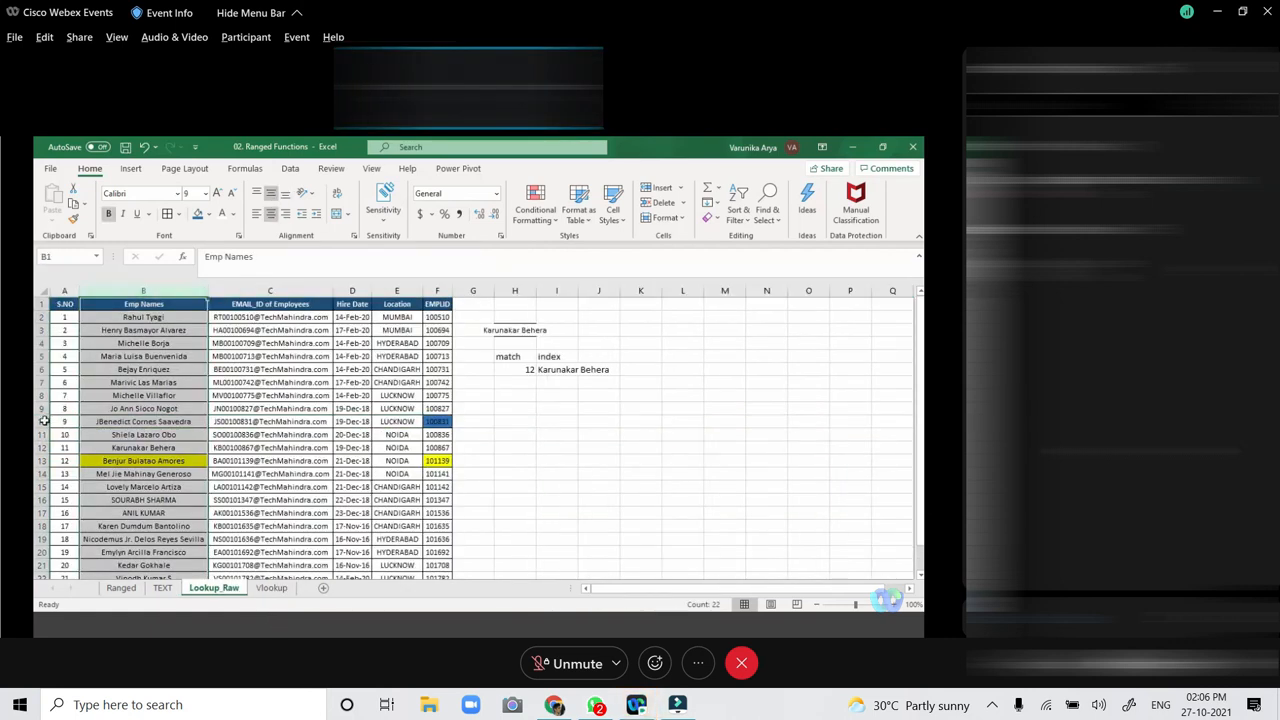
left_click(135, 422)
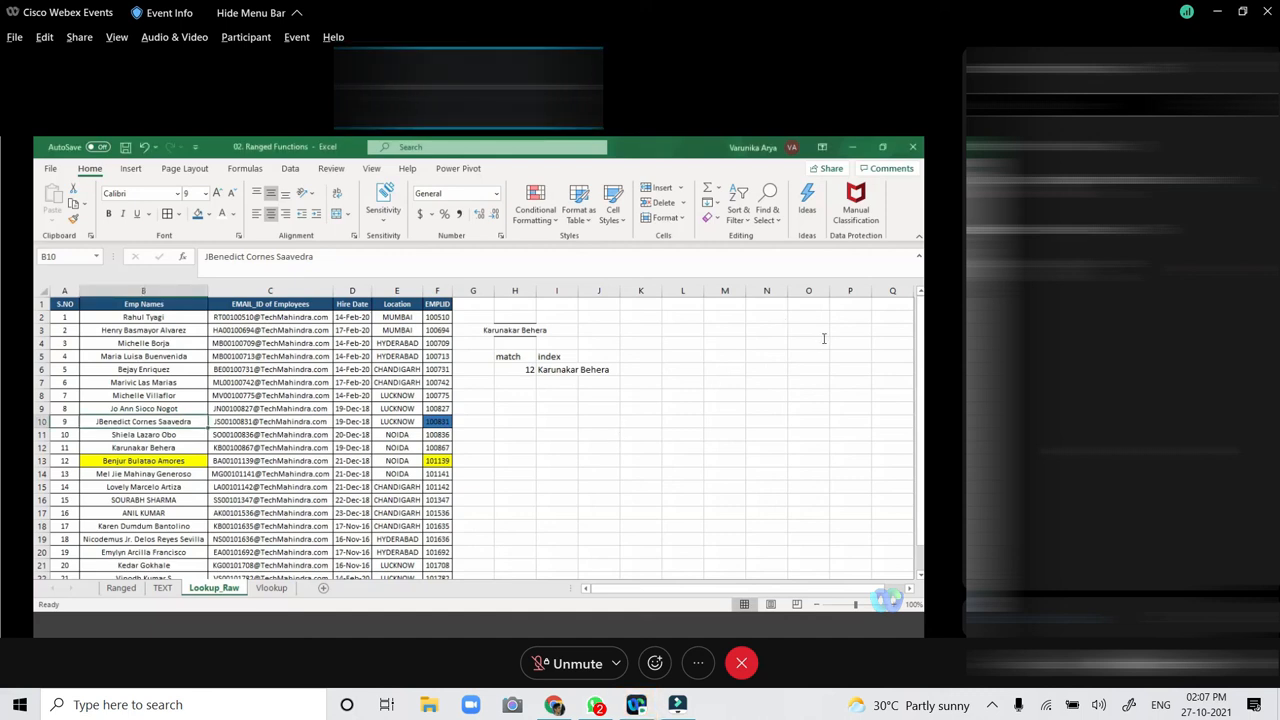
Examine the EMPLID column on Lookup_Raw as the MATCH lookup range and compare it with the B2 formula on Vlookup.
left_click(455, 420)
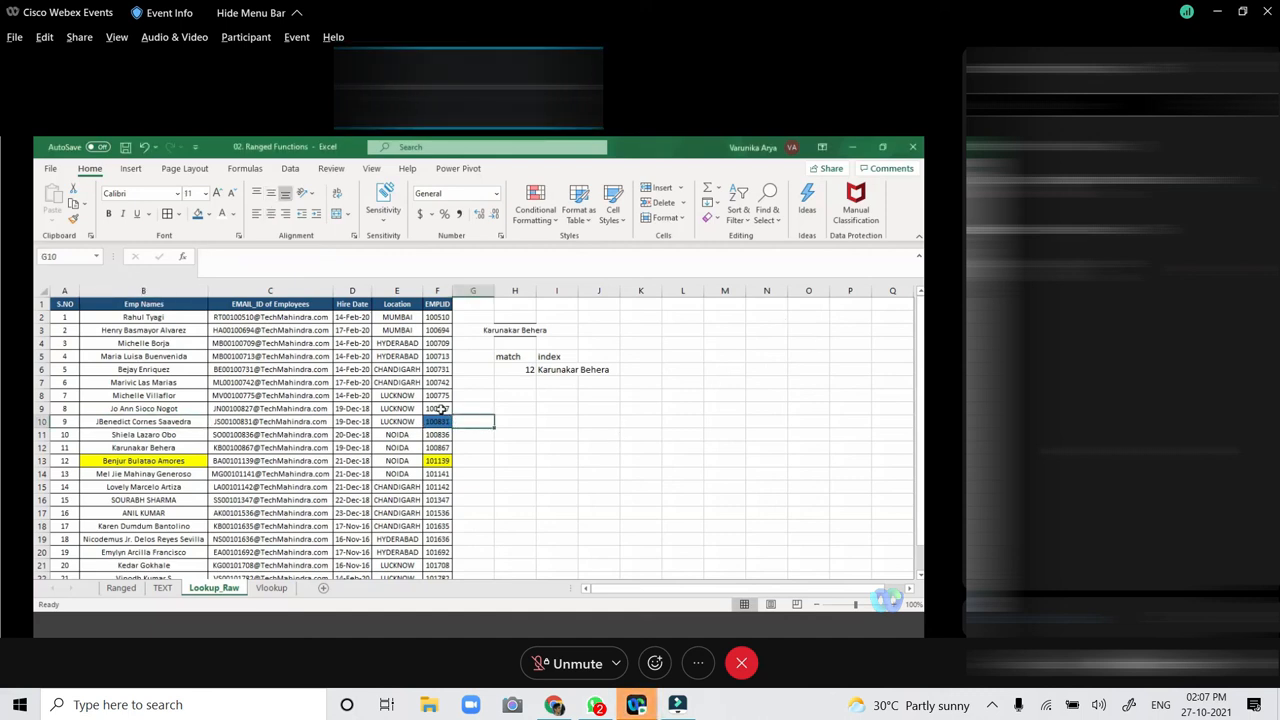
left_click(441, 290)
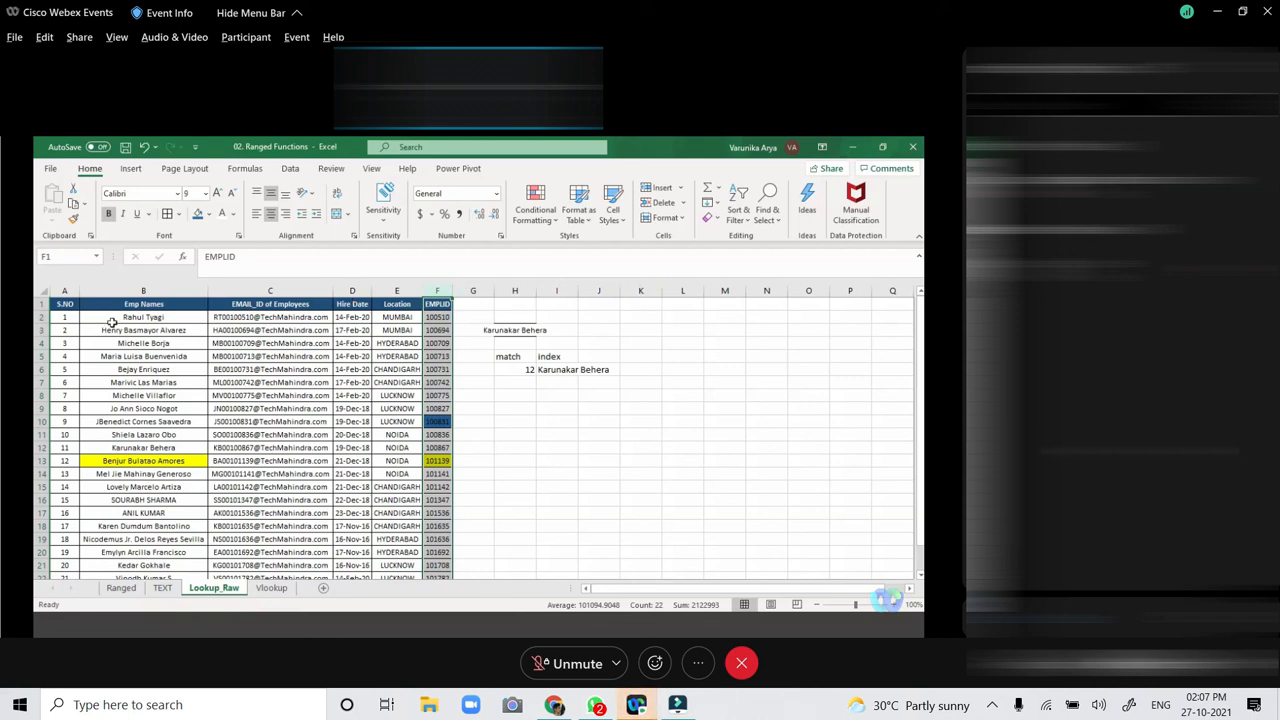
left_click(838, 345)
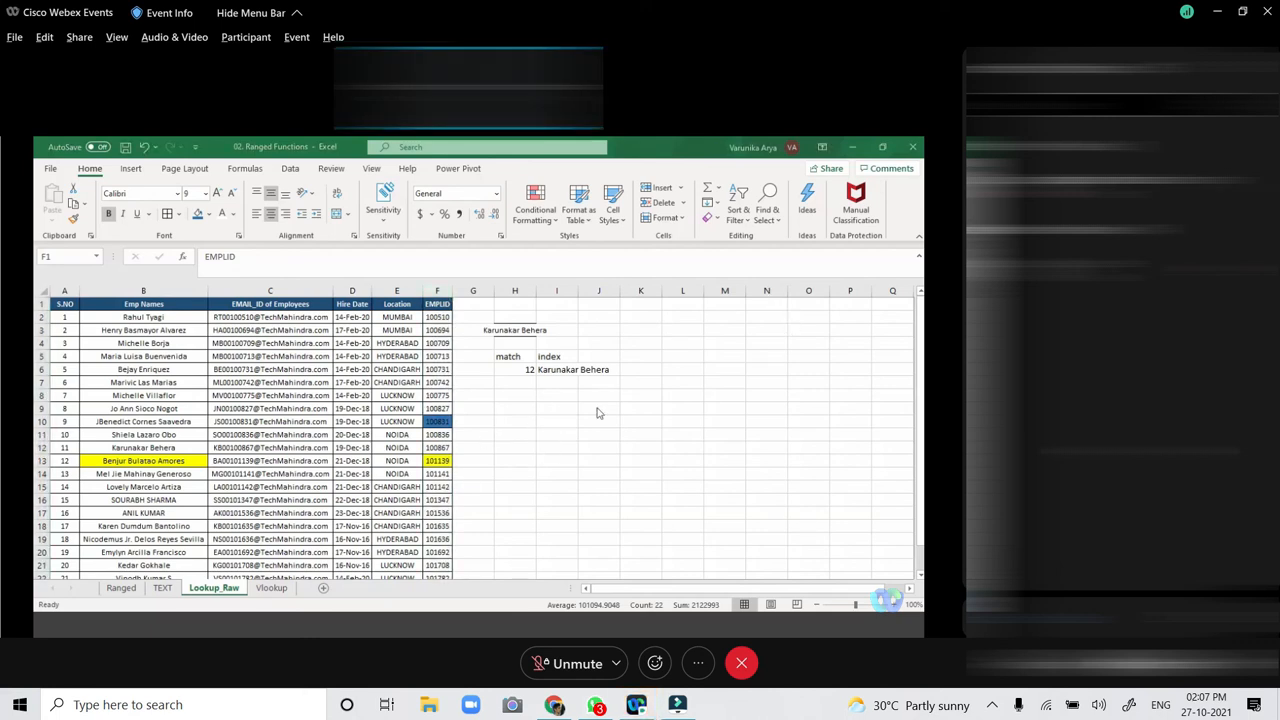
left_click(281, 589)
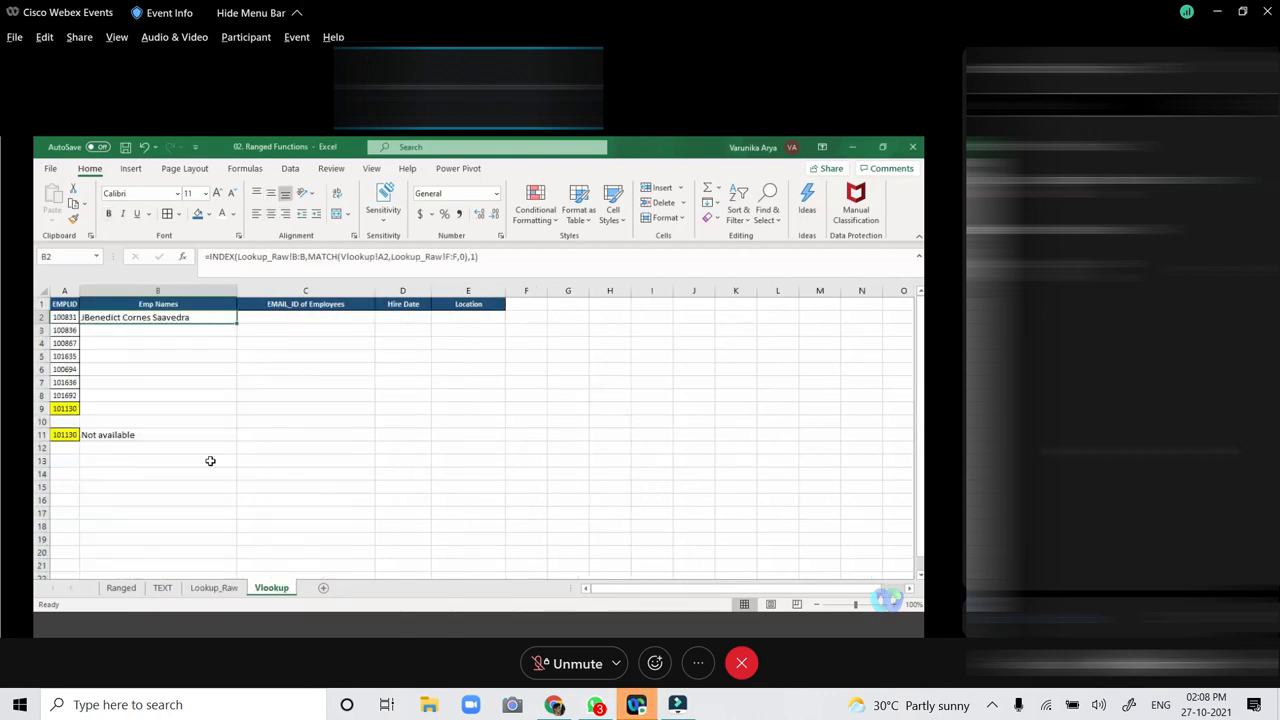
left_click(214, 589)
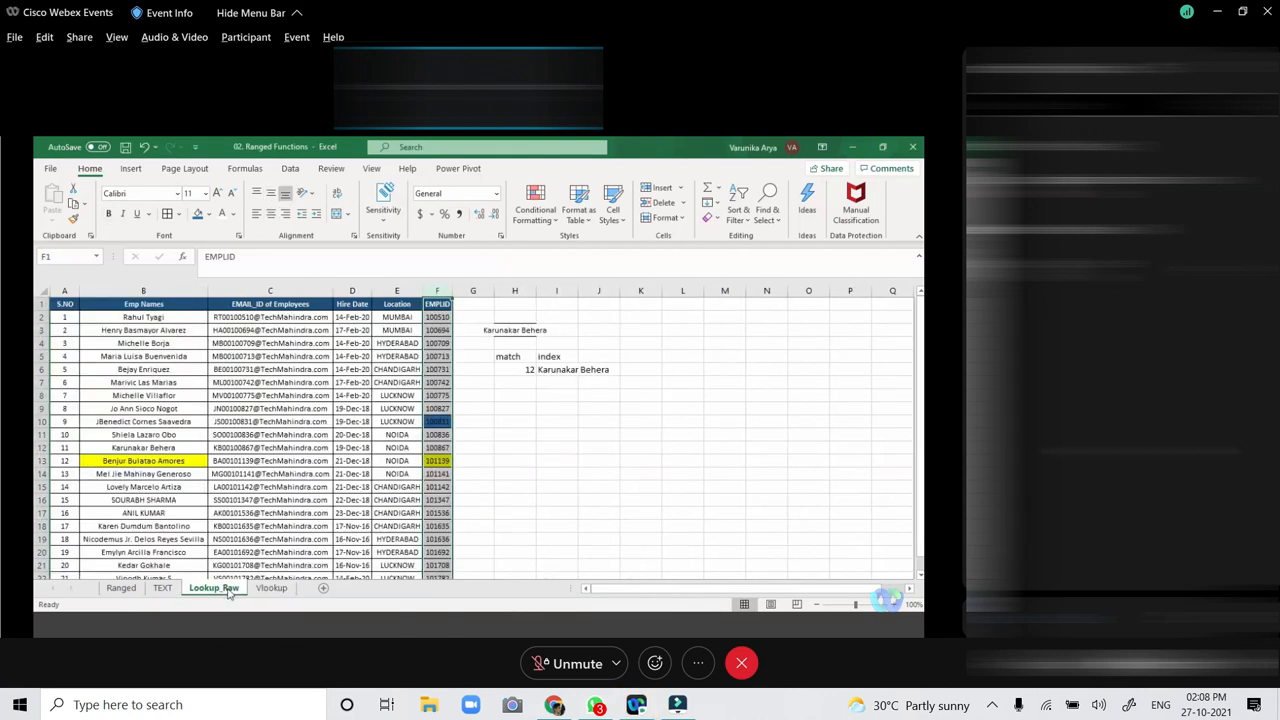
left_click(511, 475)
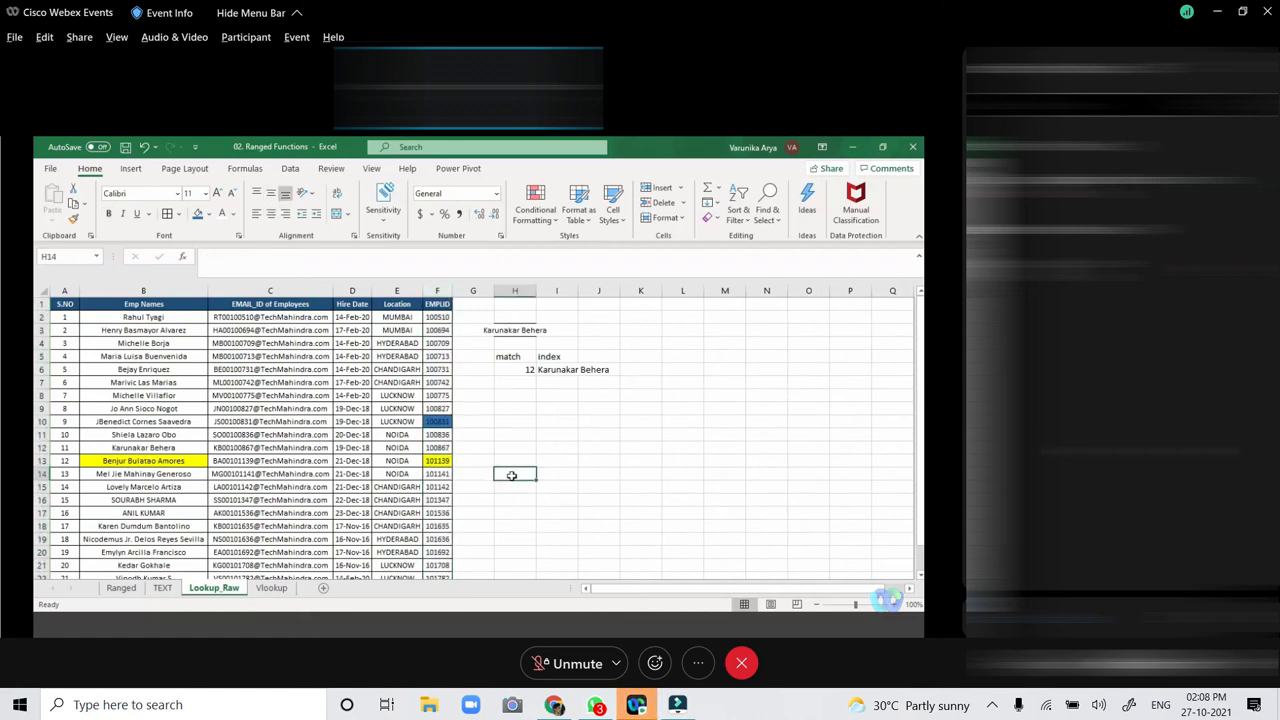